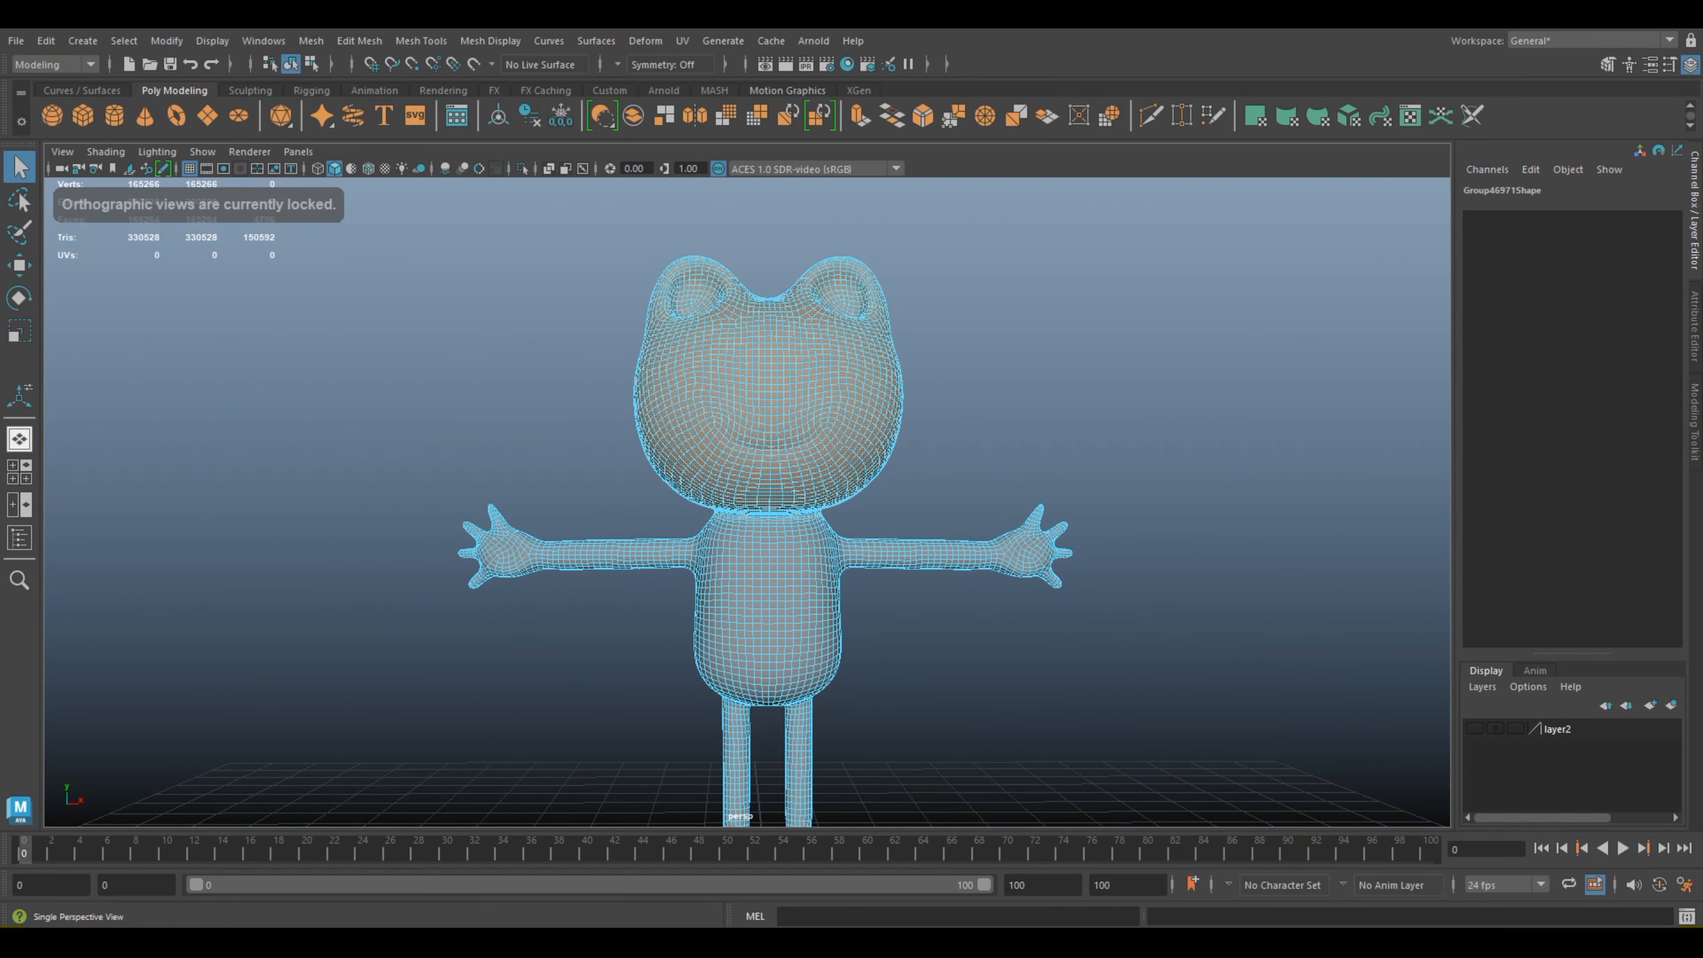
# Step: Deselect the stray faces below the front neckline so the face selection keeps to the character's head
pyautogui.scroll(5, 1027, 569)
pyautogui.moveTo(1027, 569)
pyautogui.keyDown('alt'); pyautogui.mouseDown()
pyautogui.moveTo(898, 568)
pyautogui.moveTo(1032, 569)
pyautogui.mouseUp(); pyautogui.keyUp('alt')
pyautogui.scroll(3, 746, 502)
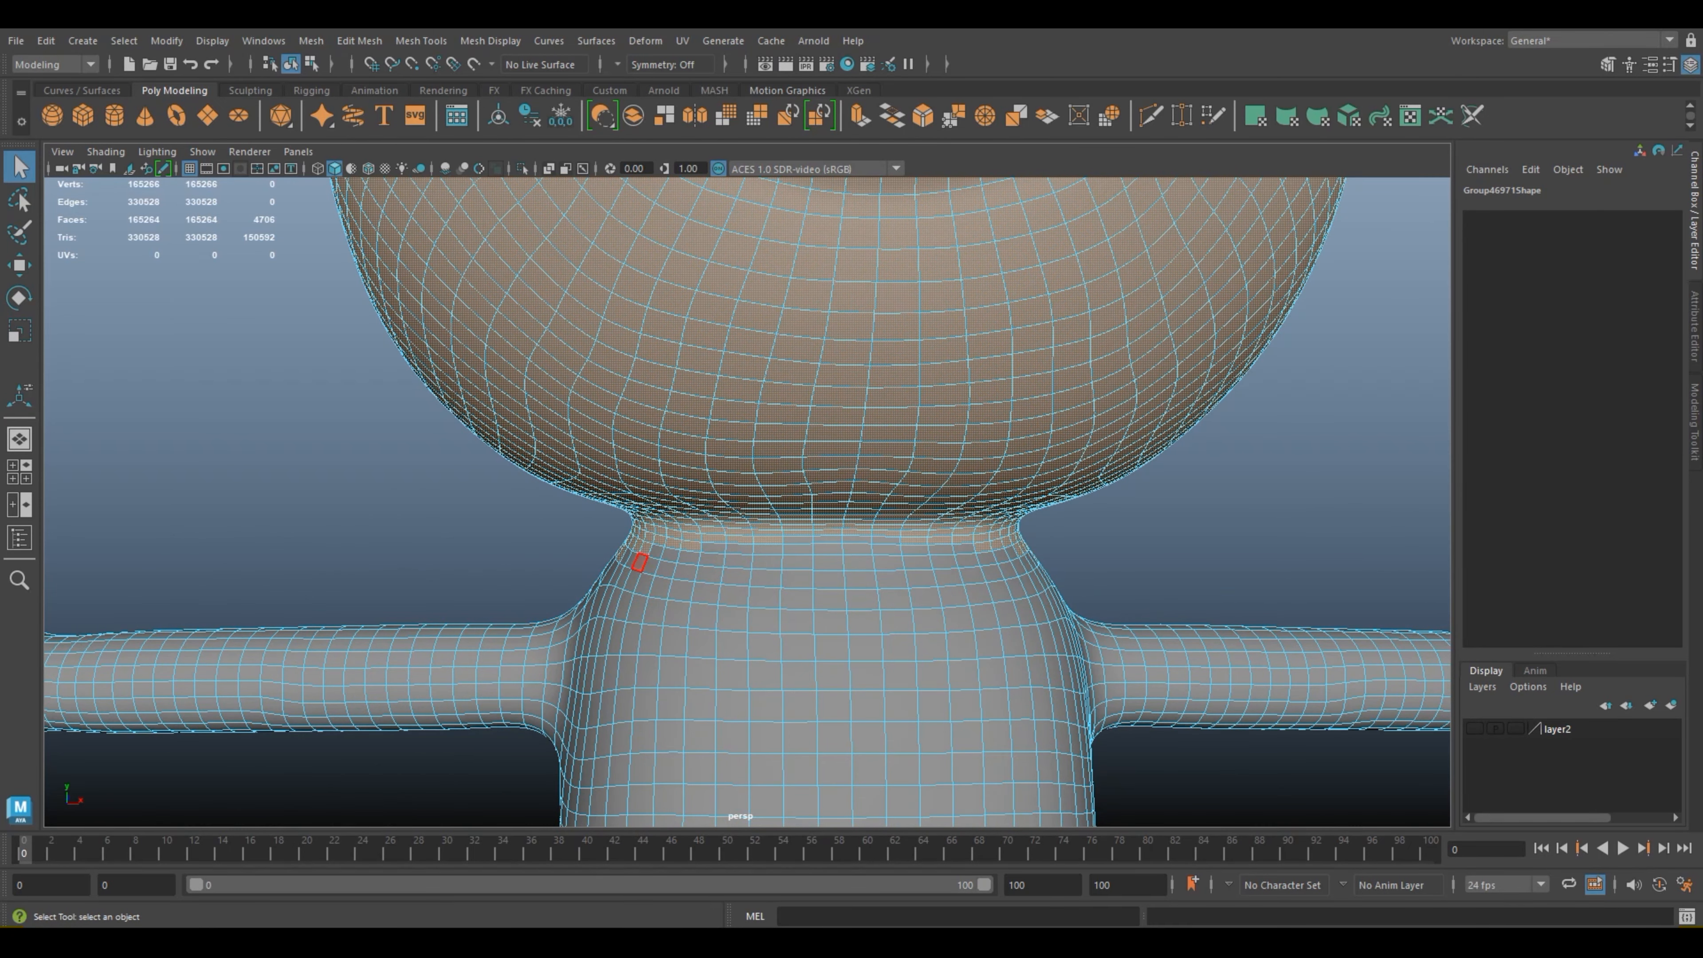
pyautogui.moveTo(604, 587); pyautogui.dragTo(655, 569)
pyautogui.keyDown('shift'); pyautogui.click(797, 540); pyautogui.keyUp('shift')
pyautogui.keyDown('shift'); pyautogui.click(826, 540); pyautogui.keyUp('shift')
pyautogui.keyDown('shift'); pyautogui.click(857, 541); pyautogui.keyUp('shift')
pyautogui.keyDown('shift'); pyautogui.click(885, 540); pyautogui.keyUp('shift')
pyautogui.keyDown('alt'); pyautogui.moveTo(885, 541); pyautogui.dragTo(798, 542); pyautogui.keyUp('alt')
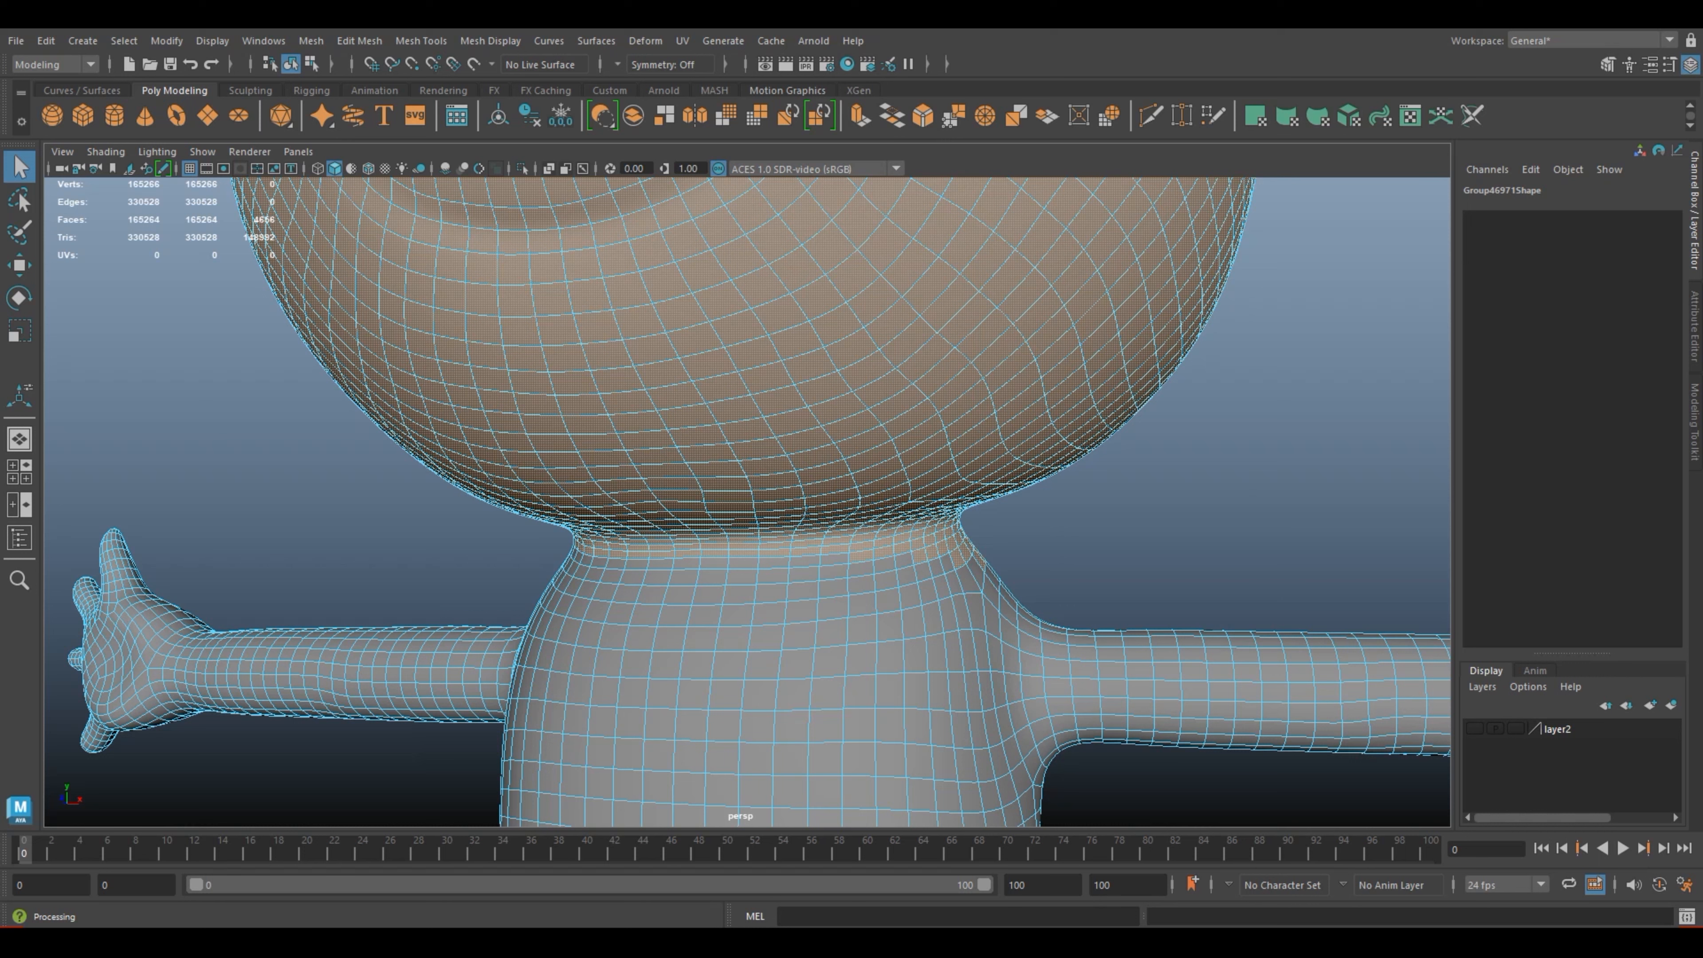
# Step: Paint away the remaining selected faces below the front neckline and toward the shoulder using the Paint Selection Tool
pyautogui.click(20, 232)
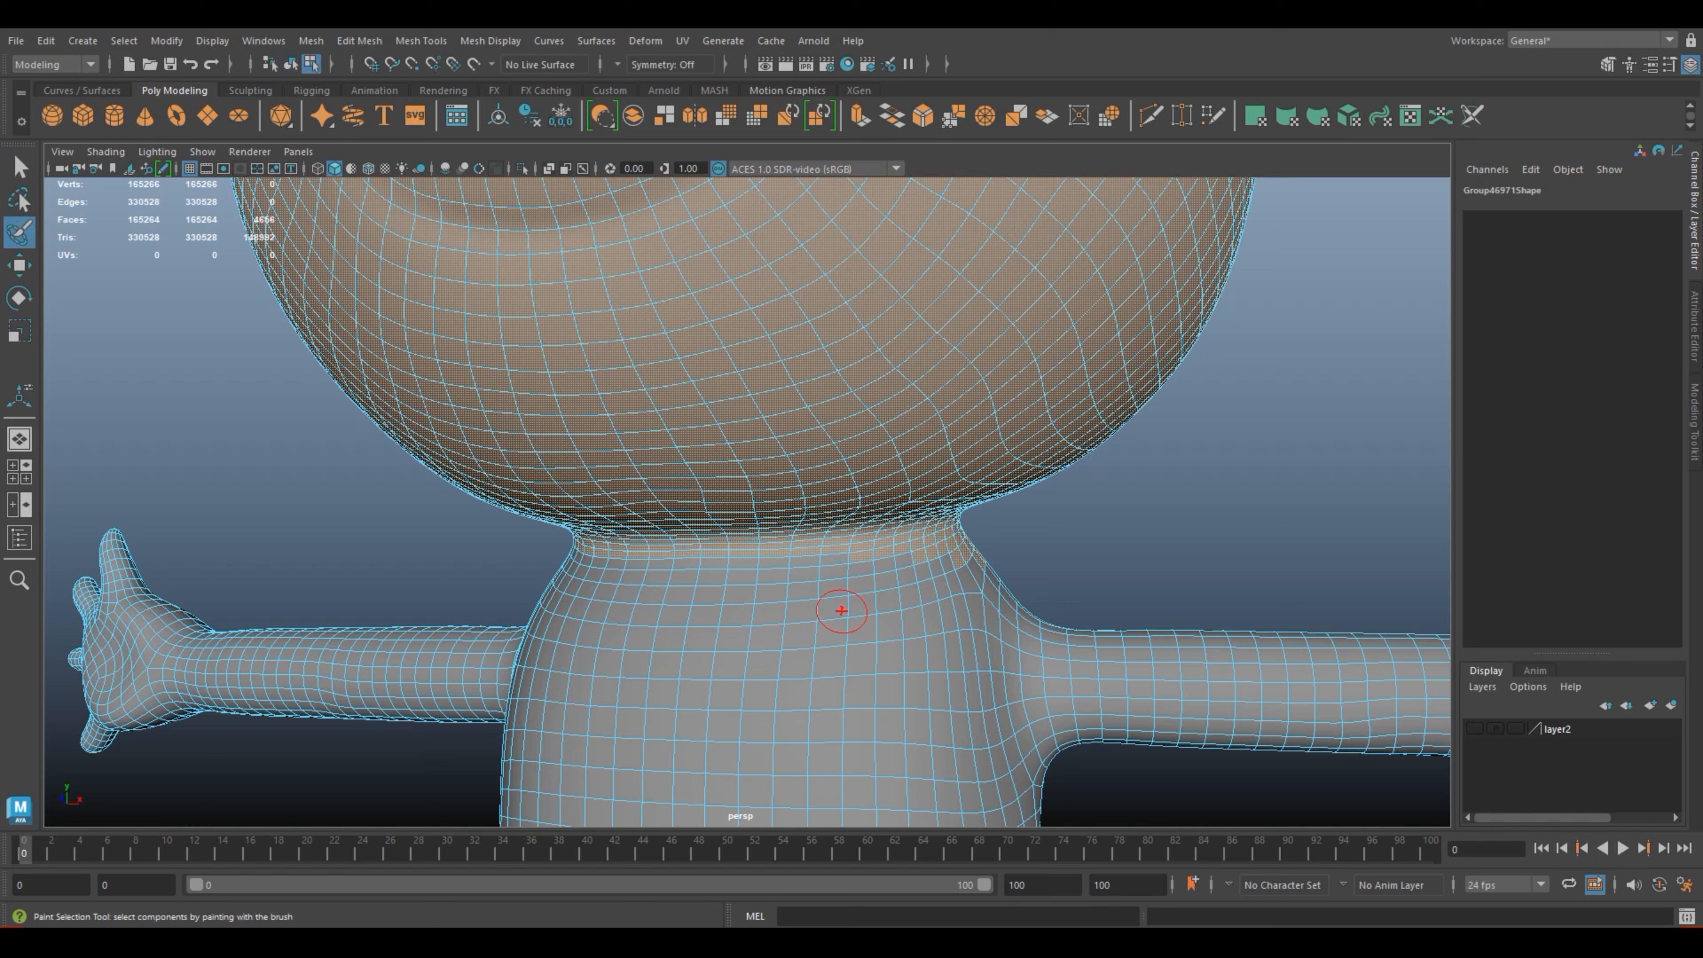
pyautogui.press('shift')
pyautogui.moveTo(904, 558)
pyautogui.keyDown('shift'); pyautogui.mouseDown()
pyautogui.moveTo(874, 569)
pyautogui.moveTo(973, 553)
pyautogui.moveTo(960, 547)
pyautogui.mouseUp(); pyautogui.keyUp('shift')
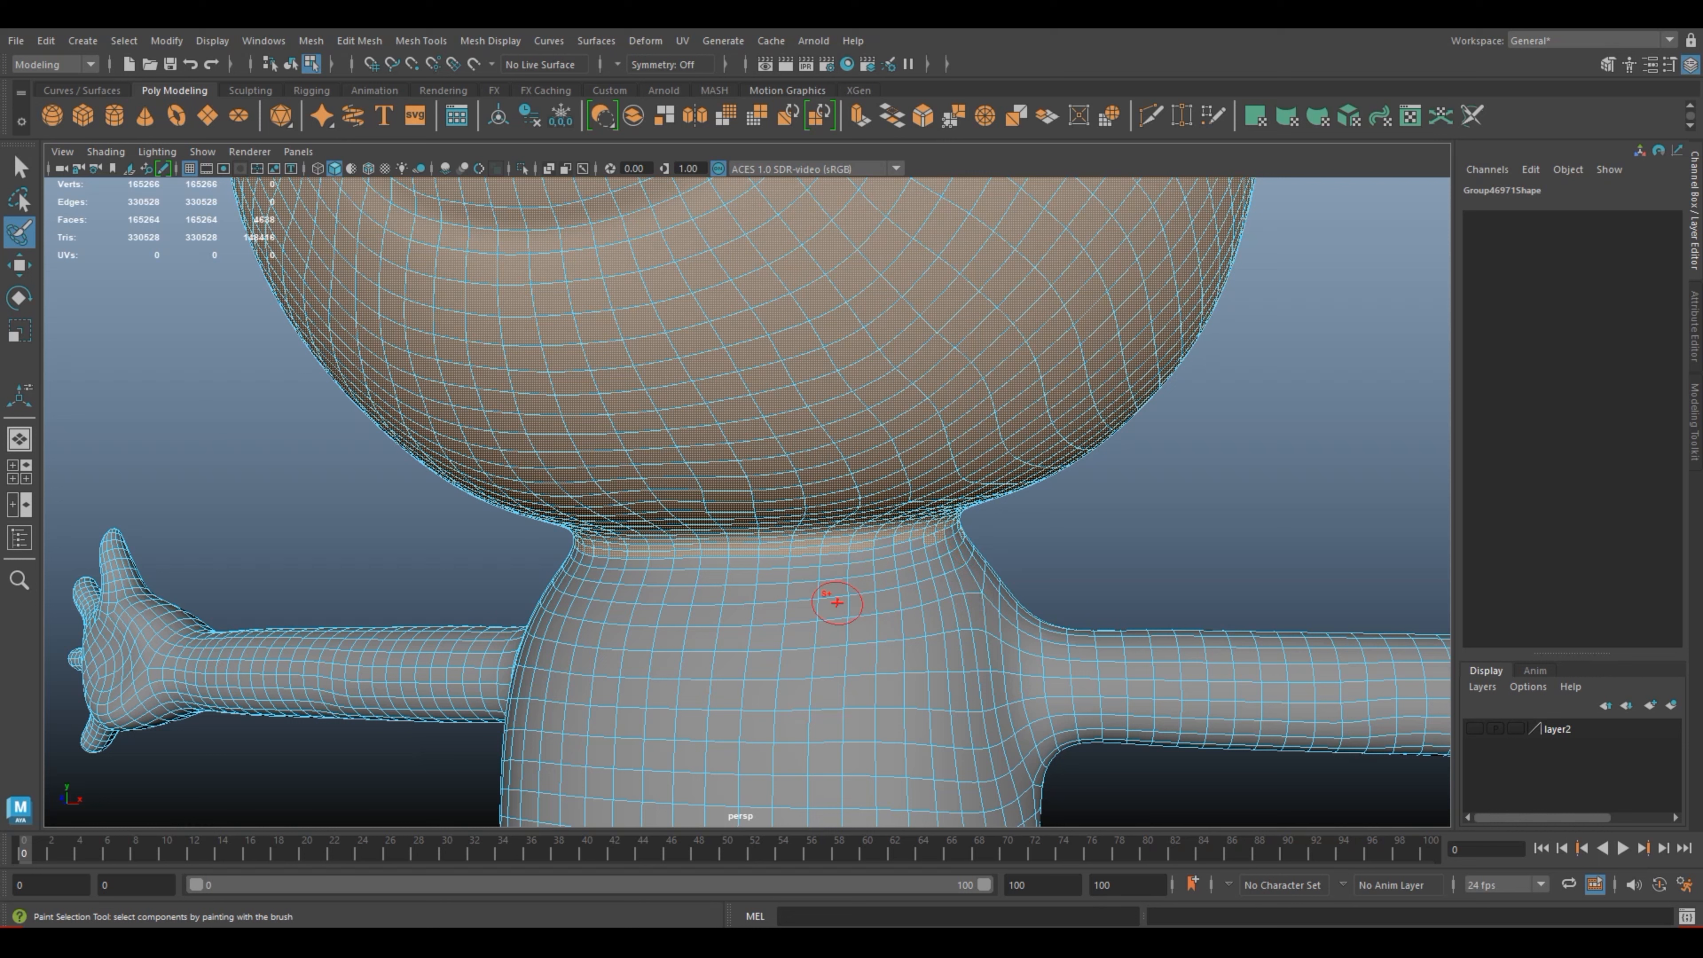
pyautogui.press('w')
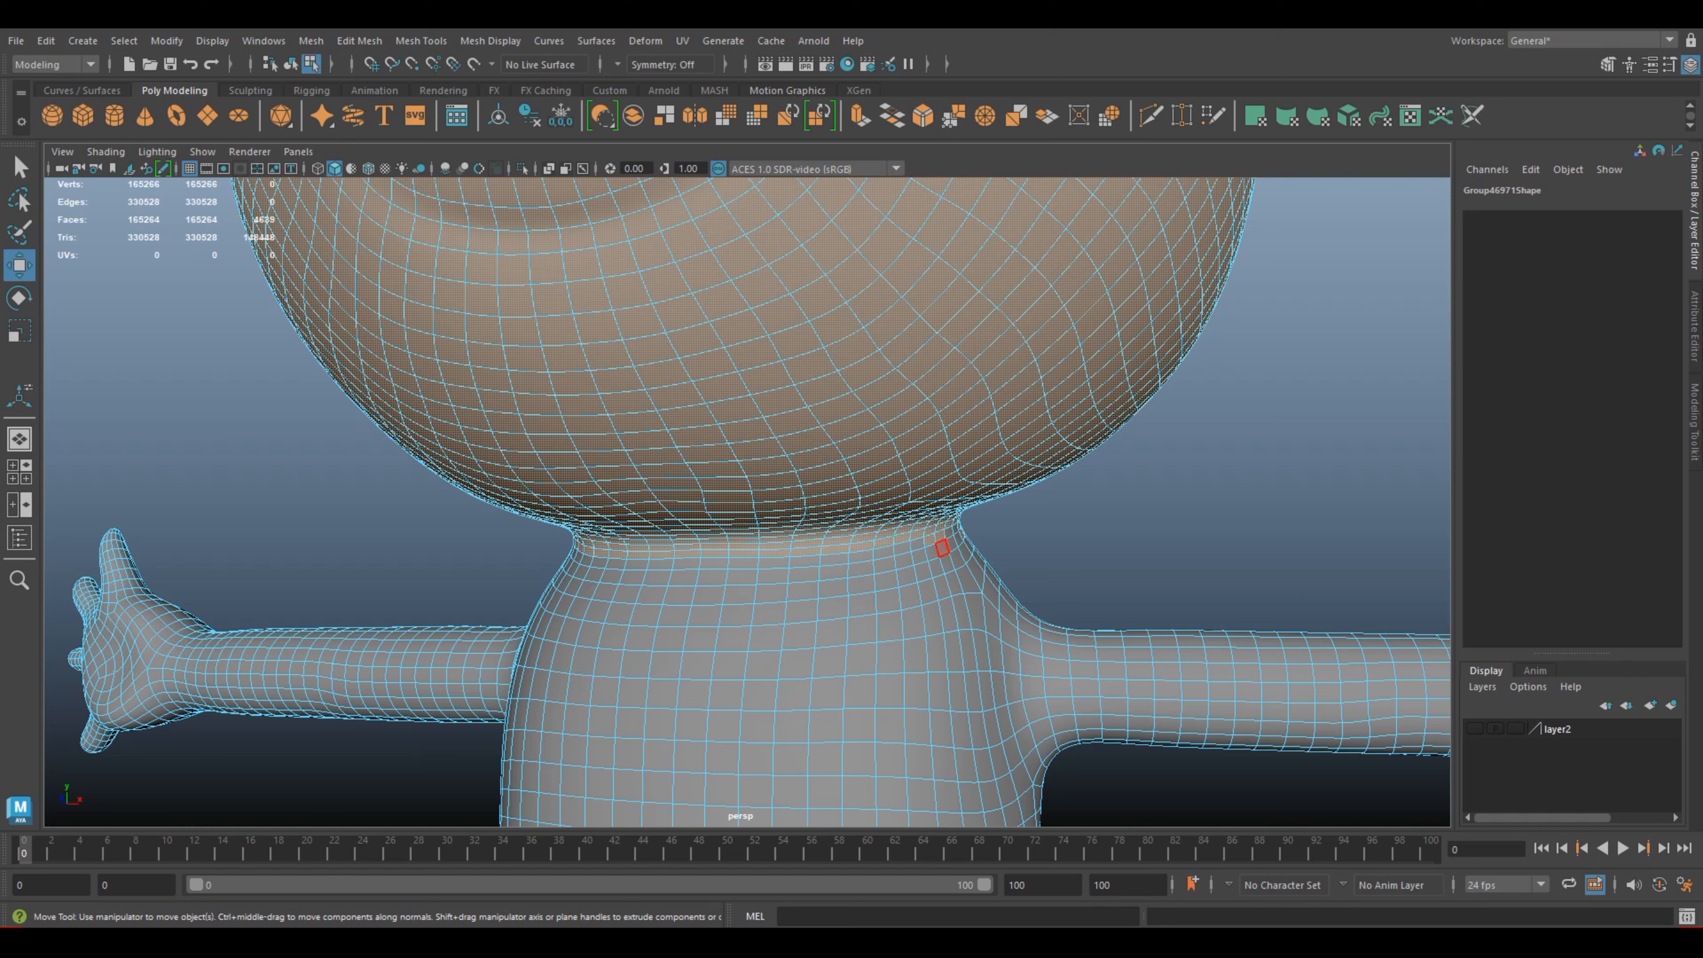
pyautogui.keyDown('ctrl'); pyautogui.click(950, 541); pyautogui.keyUp('ctrl')
# Step: Remove the selected patch on the upper back below the neck with the Paint Selection Tool
pyautogui.keyDown('alt'); pyautogui.moveTo(1140, 559); pyautogui.dragTo(697, 580); pyautogui.keyUp('alt')
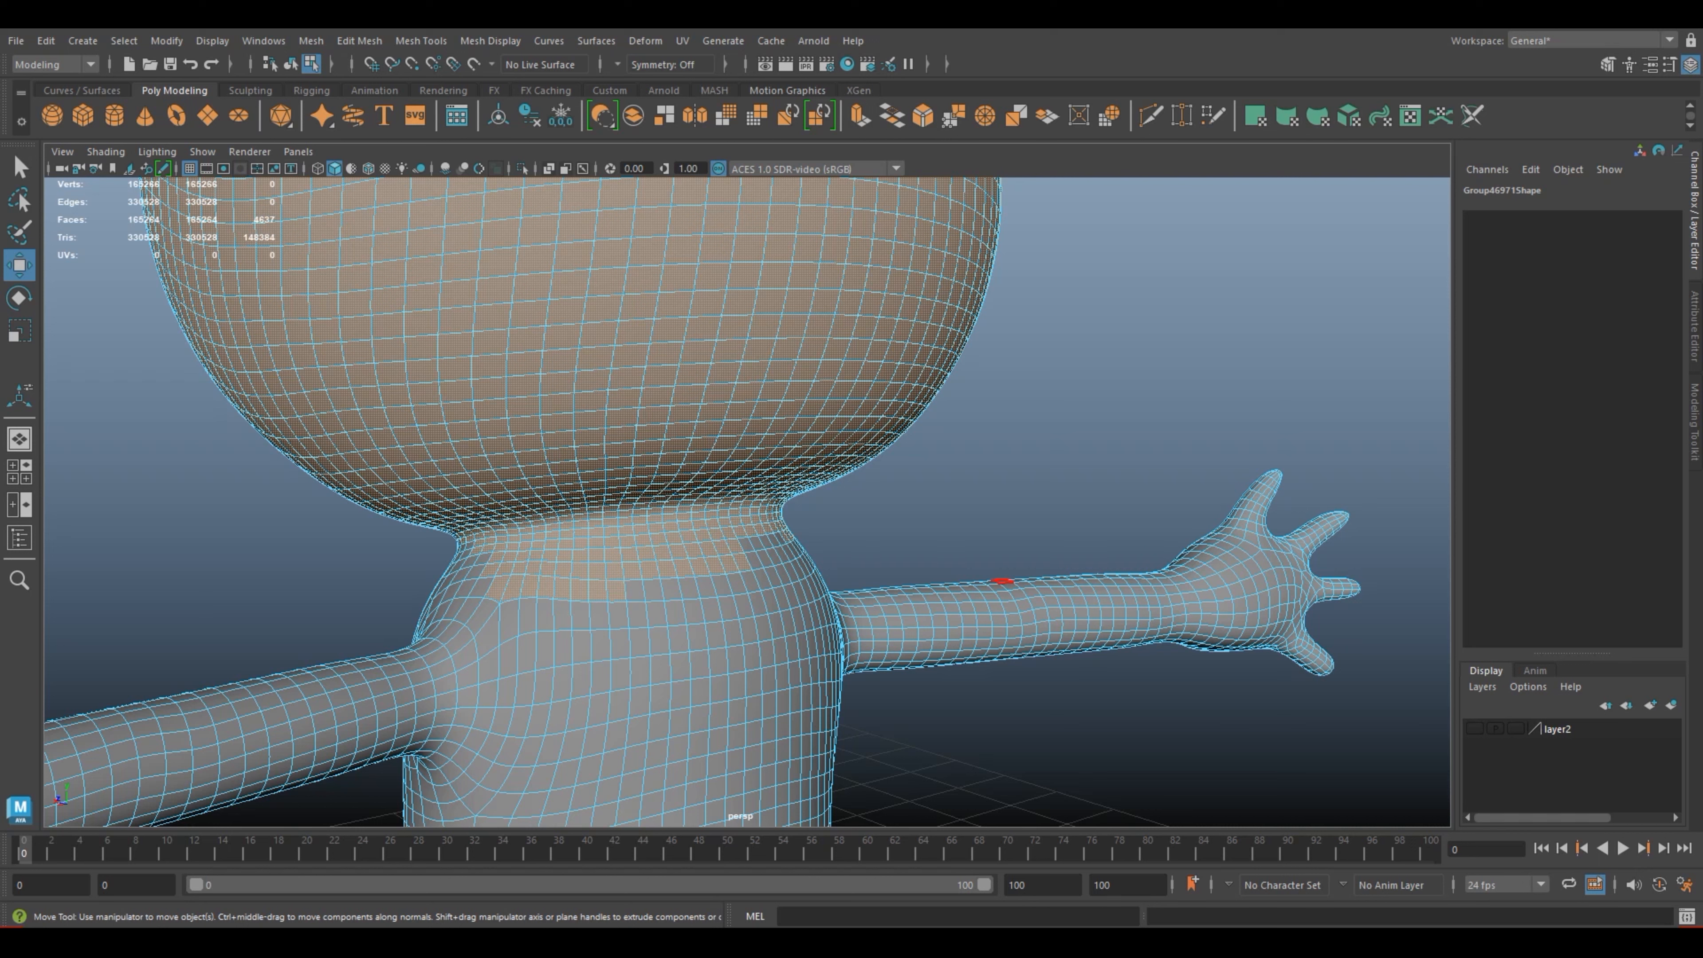
pyautogui.click(19, 232)
pyautogui.moveTo(534, 594)
pyautogui.keyDown('ctrl'); pyautogui.mouseDown()
pyautogui.moveTo(564, 594)
pyautogui.moveTo(486, 592)
pyautogui.moveTo(780, 564)
pyautogui.moveTo(663, 555)
pyautogui.moveTo(771, 539)
pyautogui.moveTo(646, 542)
pyautogui.moveTo(595, 549)
pyautogui.moveTo(528, 593)
pyautogui.moveTo(425, 598)
pyautogui.moveTo(463, 537)
pyautogui.mouseUp(); pyautogui.keyUp('ctrl')
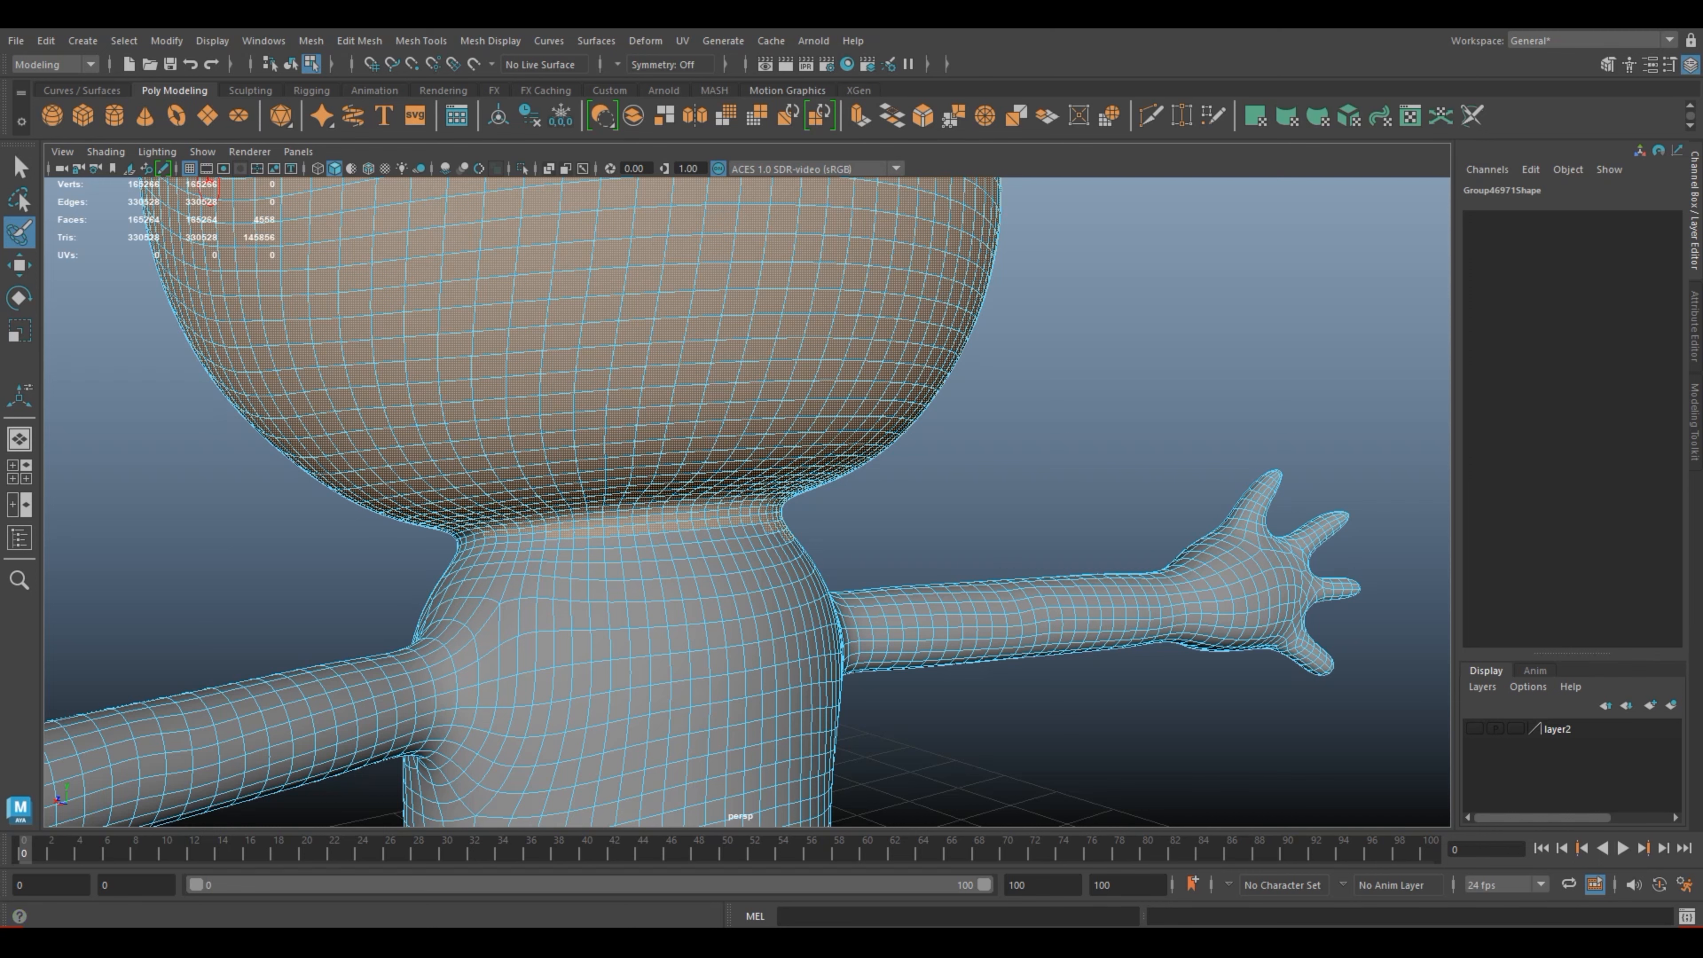
pyautogui.press('w')
# Step: Even out the face selection along the side of the neck above the arm, face by face
pyautogui.keyDown('alt'); pyautogui.moveTo(536, 557); pyautogui.dragTo(691, 540); pyautogui.keyUp('alt')
pyautogui.scroll(5, 747, 501)
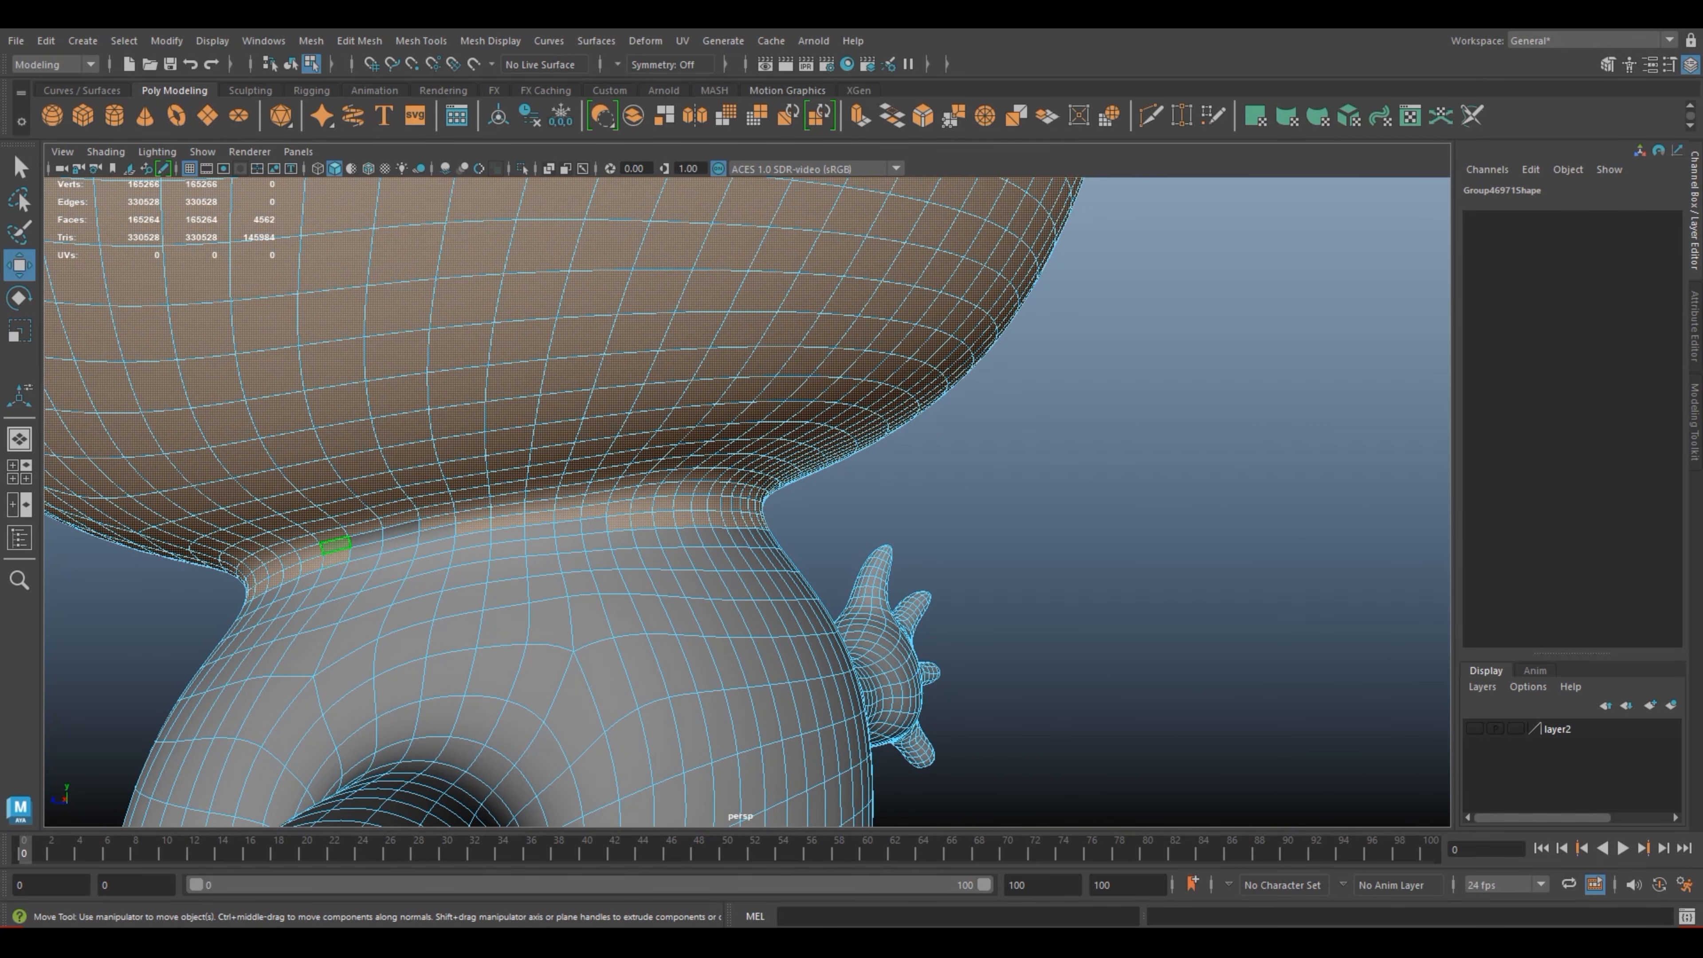
pyautogui.keyDown('shift'); pyautogui.click(399, 518); pyautogui.keyUp('shift')
pyautogui.keyDown('shift'); pyautogui.click(437, 532); pyautogui.keyUp('shift')
pyautogui.keyDown('shift'); pyautogui.click(401, 530); pyautogui.keyUp('shift')
pyautogui.keyDown('shift'); pyautogui.click(400, 518); pyautogui.keyUp('shift')
# Step: Deselect the extra row of faces beneath the back neckline, one face at a time
pyautogui.keyDown('alt'); pyautogui.moveTo(603, 524); pyautogui.dragTo(358, 551); pyautogui.keyUp('alt')
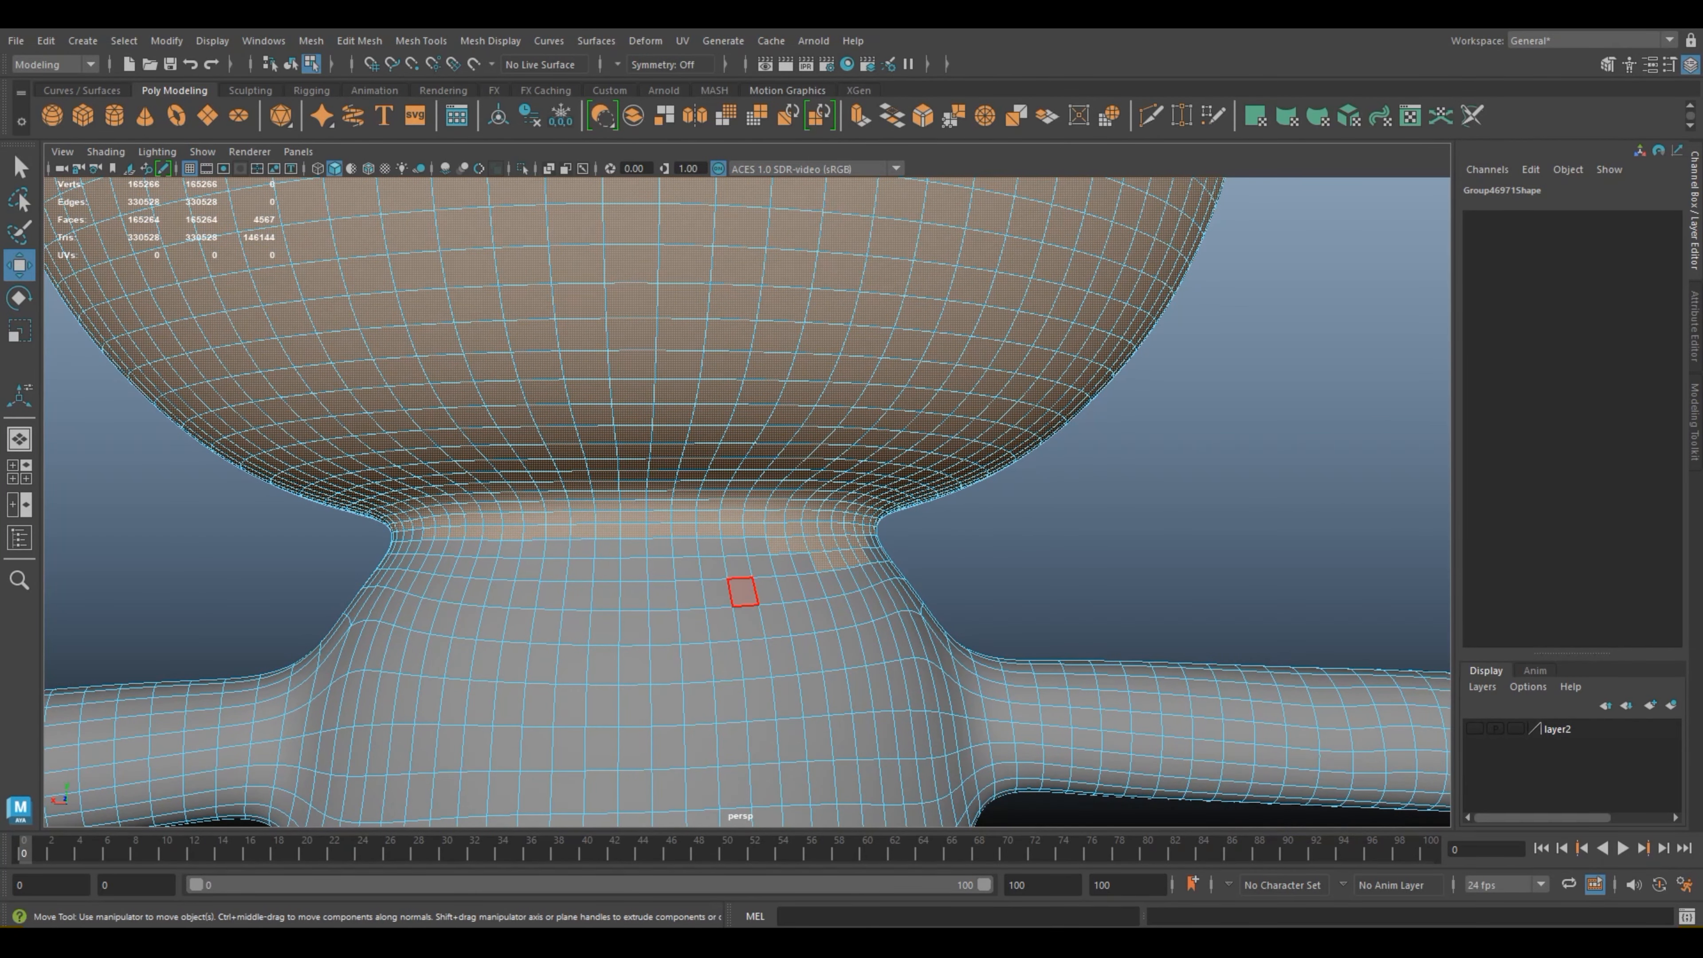
pyautogui.keyDown('ctrl'); pyautogui.click(429, 534); pyautogui.keyUp('ctrl')
pyautogui.keyDown('ctrl'); pyautogui.click(474, 532); pyautogui.keyUp('ctrl')
pyautogui.keyDown('ctrl'); pyautogui.click(512, 533); pyautogui.keyUp('ctrl')
pyautogui.keyDown('ctrl'); pyautogui.click(535, 533); pyautogui.keyUp('ctrl')
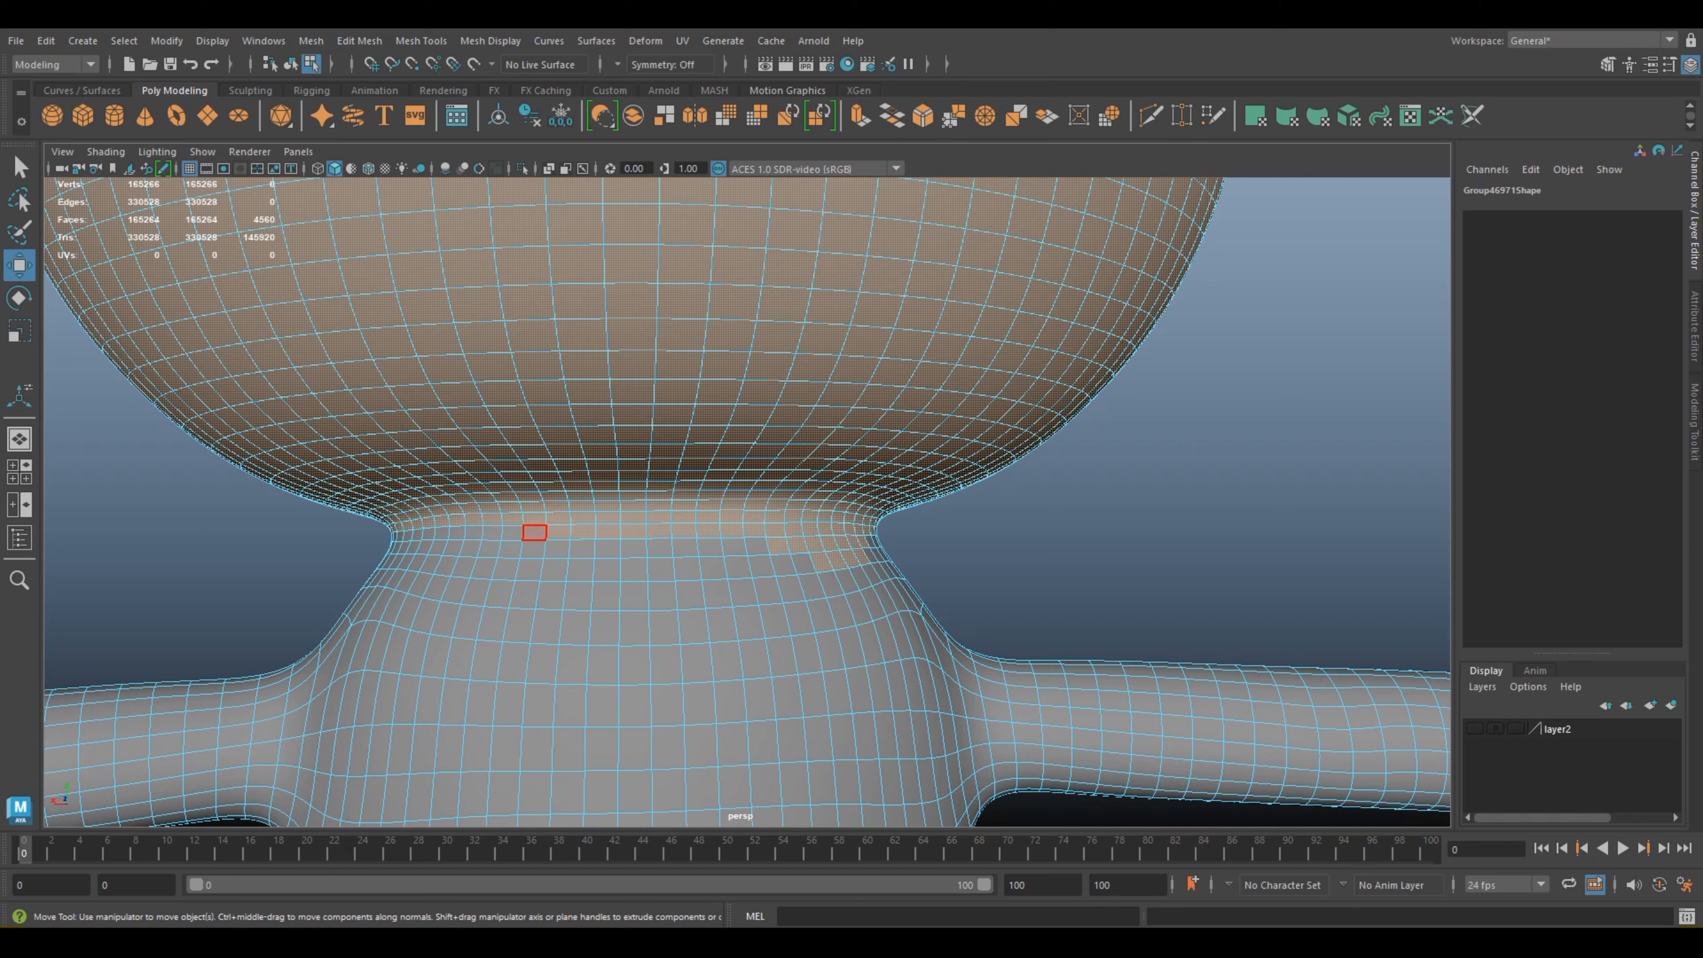
pyautogui.keyDown('ctrl'); pyautogui.click(558, 531); pyautogui.keyUp('ctrl')
pyautogui.keyDown('ctrl'); pyautogui.click(582, 531); pyautogui.keyUp('ctrl')
pyautogui.keyDown('ctrl'); pyautogui.click(607, 531); pyautogui.keyUp('ctrl')
pyautogui.keyDown('ctrl'); pyautogui.click(633, 531); pyautogui.keyUp('ctrl')
pyautogui.keyDown('ctrl'); pyautogui.click(658, 532); pyautogui.keyUp('ctrl')
pyautogui.keyDown('ctrl'); pyautogui.click(683, 530); pyautogui.keyUp('ctrl')
pyautogui.keyDown('ctrl'); pyautogui.click(731, 530); pyautogui.keyUp('ctrl')
pyautogui.keyDown('ctrl'); pyautogui.click(754, 530); pyautogui.keyUp('ctrl')
pyautogui.keyDown('ctrl'); pyautogui.click(778, 545); pyautogui.keyUp('ctrl')
pyautogui.keyDown('ctrl'); pyautogui.click(775, 529); pyautogui.keyUp('ctrl')
pyautogui.keyDown('ctrl'); pyautogui.click(803, 563); pyautogui.keyUp('ctrl')
pyautogui.keyDown('ctrl'); pyautogui.click(820, 562); pyautogui.keyUp('ctrl')
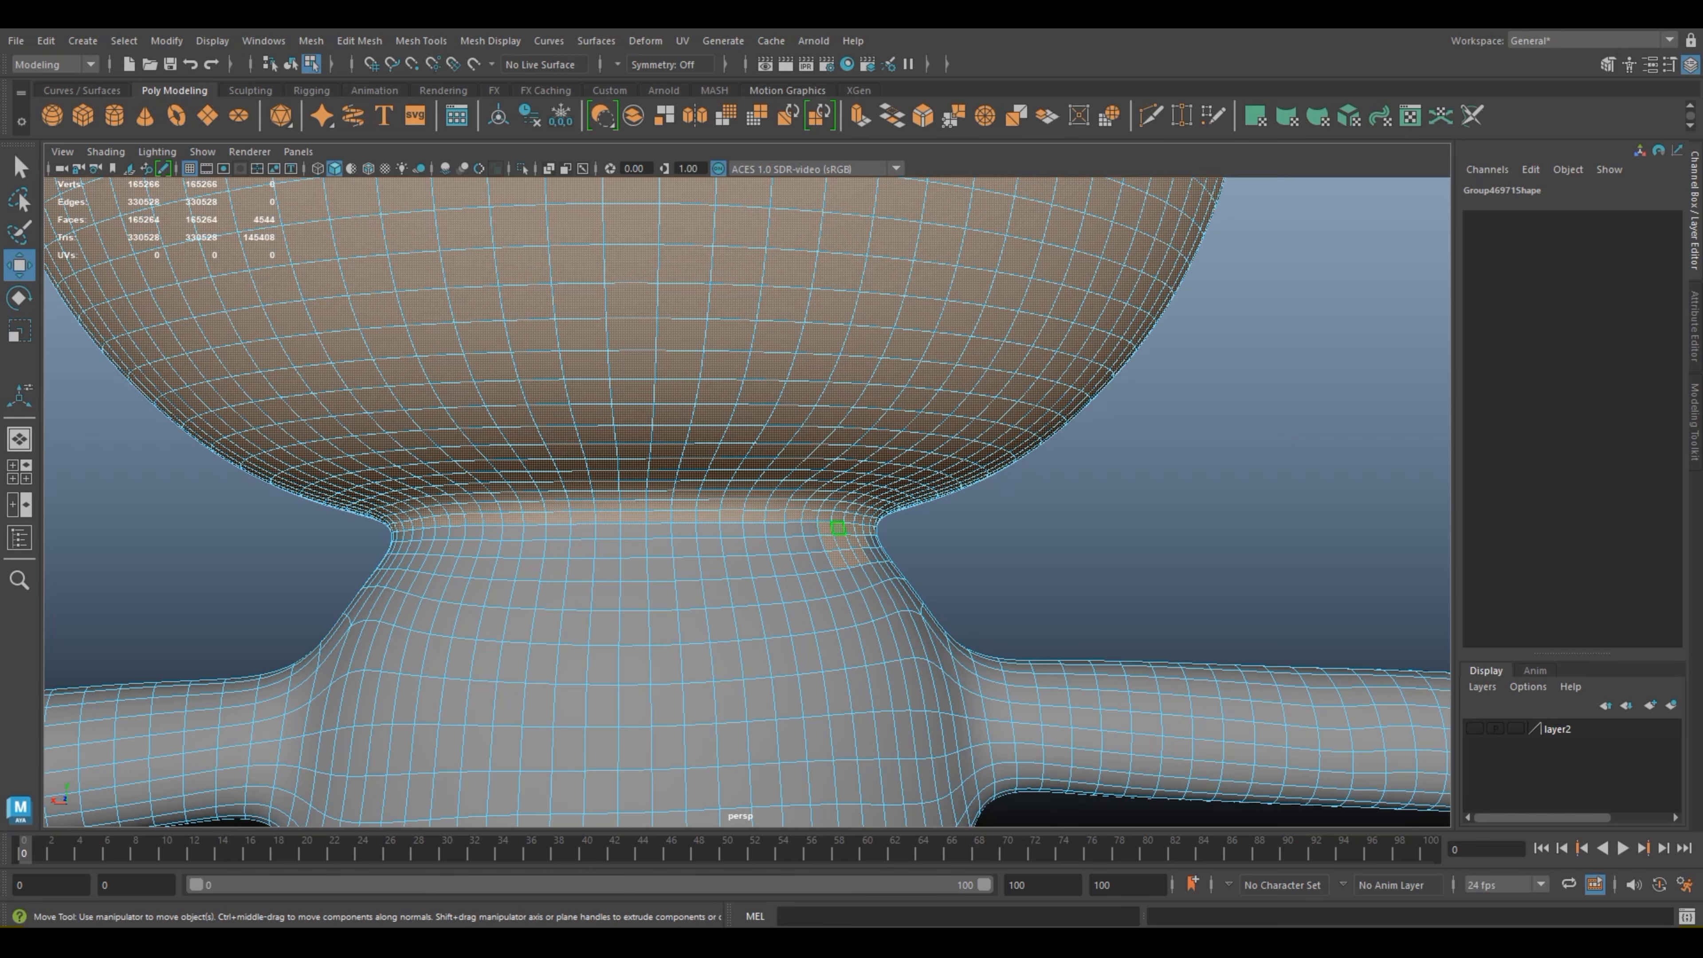
# Step: Deselect the leftover patch of faces between the back of the neck and the shoulder
pyautogui.keyDown('alt'); pyautogui.moveTo(1099, 590); pyautogui.dragTo(1007, 602); pyautogui.keyUp('alt')
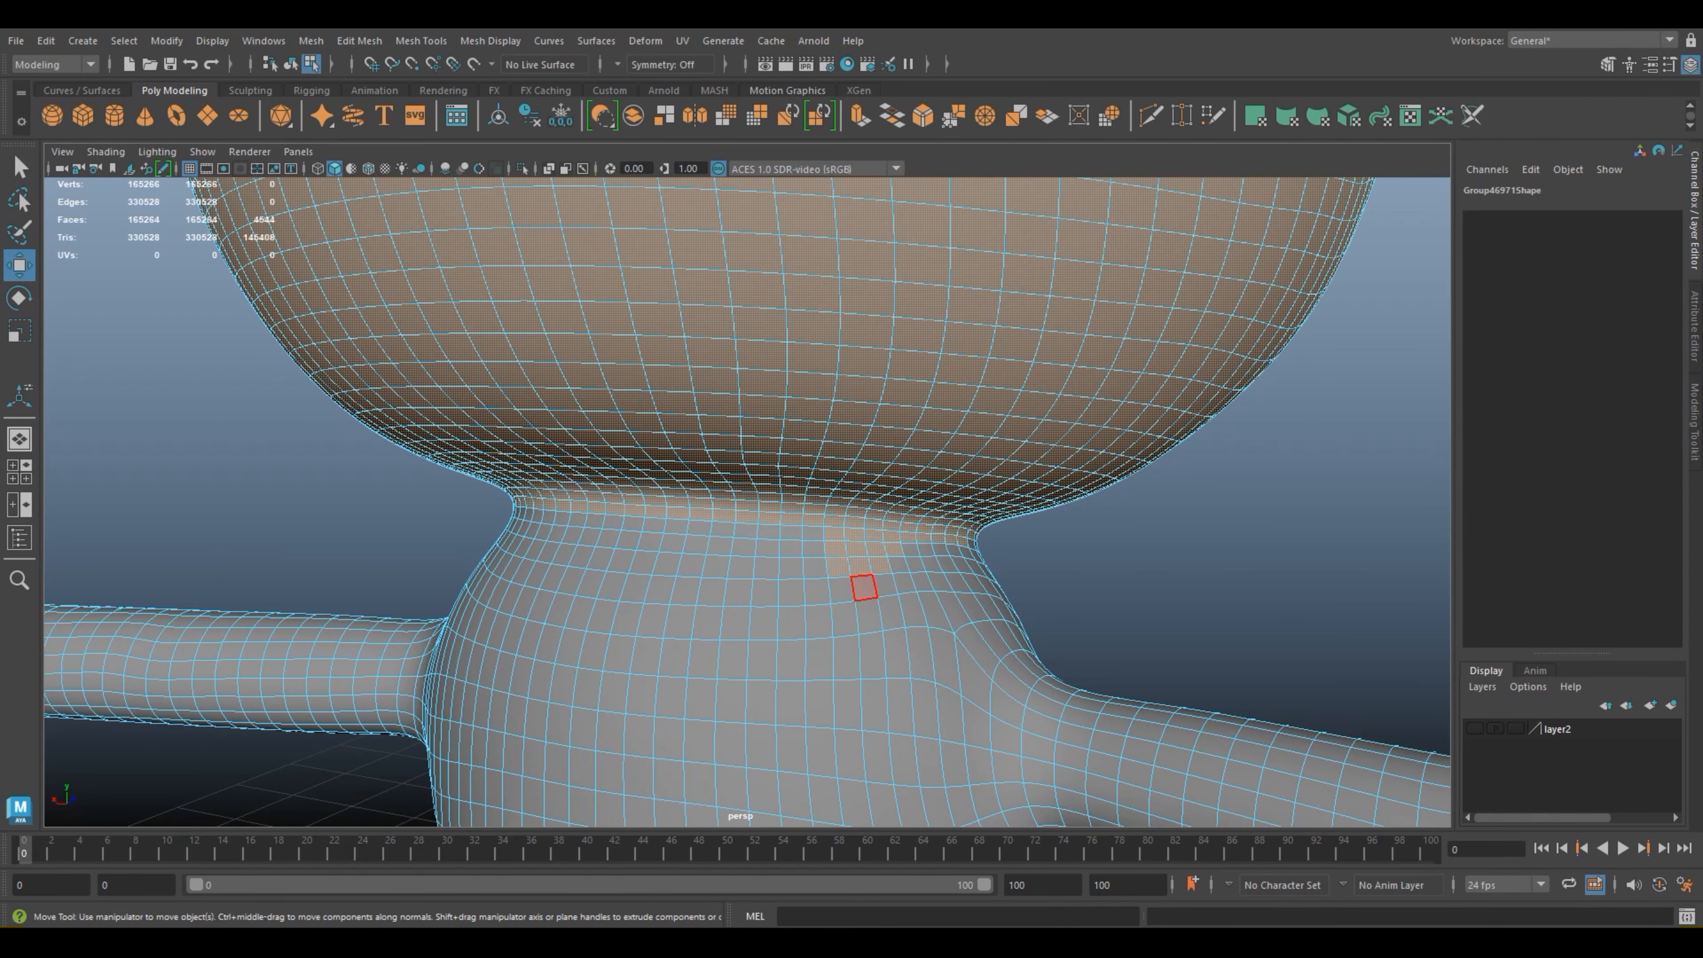
pyautogui.keyDown('ctrl'); pyautogui.click(838, 567); pyautogui.keyUp('ctrl')
pyautogui.keyDown('ctrl'); pyautogui.click(836, 536); pyautogui.keyUp('ctrl')
pyautogui.keyDown('ctrl'); pyautogui.click(835, 550); pyautogui.keyUp('ctrl')
pyautogui.keyDown('ctrl'); pyautogui.click(853, 534); pyautogui.keyUp('ctrl')
pyautogui.keyDown('ctrl'); pyautogui.click(856, 550); pyautogui.keyUp('ctrl')
pyautogui.keyDown('ctrl'); pyautogui.click(879, 565); pyautogui.keyUp('ctrl')
pyautogui.keyDown('ctrl'); pyautogui.click(875, 549); pyautogui.keyUp('ctrl')
pyautogui.keyDown('ctrl'); pyautogui.click(874, 534); pyautogui.keyUp('ctrl')
pyautogui.keyDown('ctrl'); pyautogui.click(892, 546); pyautogui.keyUp('ctrl')
pyautogui.keyDown('ctrl'); pyautogui.click(911, 565); pyautogui.keyUp('ctrl')
# Step: Deselect the last stray faces on the side of the neck and check the head selection all around
pyautogui.keyDown('alt'); pyautogui.moveTo(912, 565); pyautogui.dragTo(1076, 608); pyautogui.keyUp('alt')
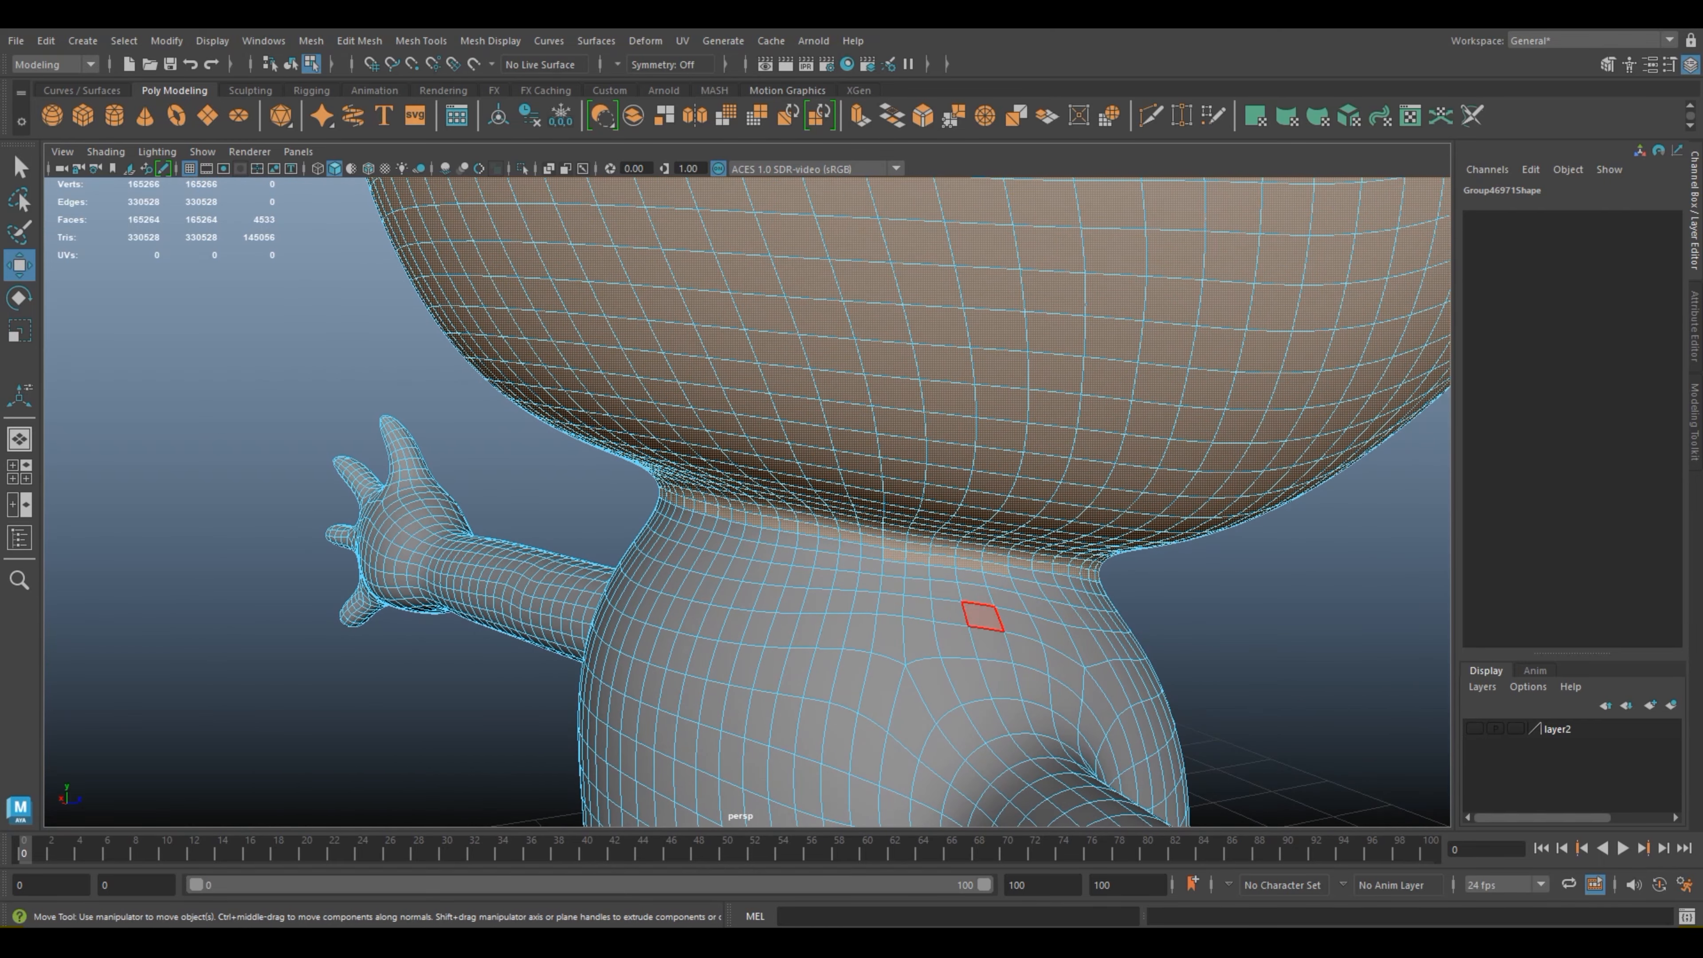
pyautogui.keyDown('ctrl'); pyautogui.click(893, 557); pyautogui.keyUp('ctrl')
pyautogui.keyDown('ctrl'); pyautogui.click(918, 557); pyautogui.keyUp('ctrl')
pyautogui.keyDown('ctrl'); pyautogui.click(969, 564); pyautogui.keyUp('ctrl')
pyautogui.keyDown('ctrl'); pyautogui.click(996, 568); pyautogui.keyUp('ctrl')
pyautogui.scroll(-5, 1103, 588)
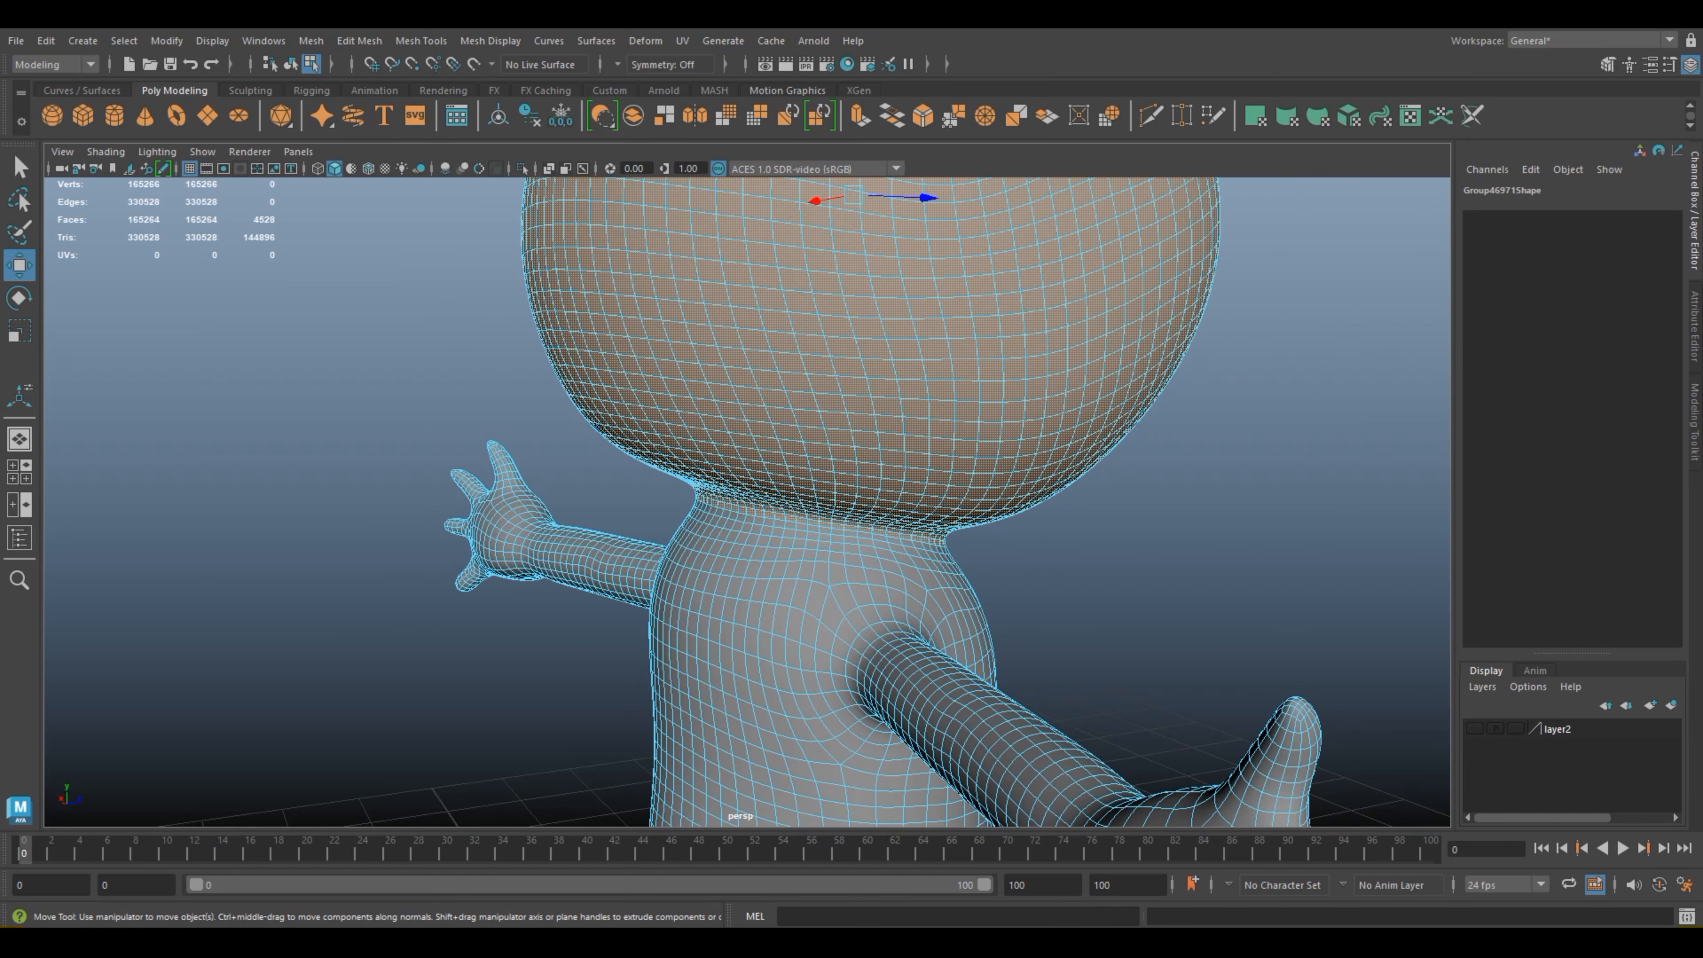
pyautogui.scroll(-4, 883, 501)
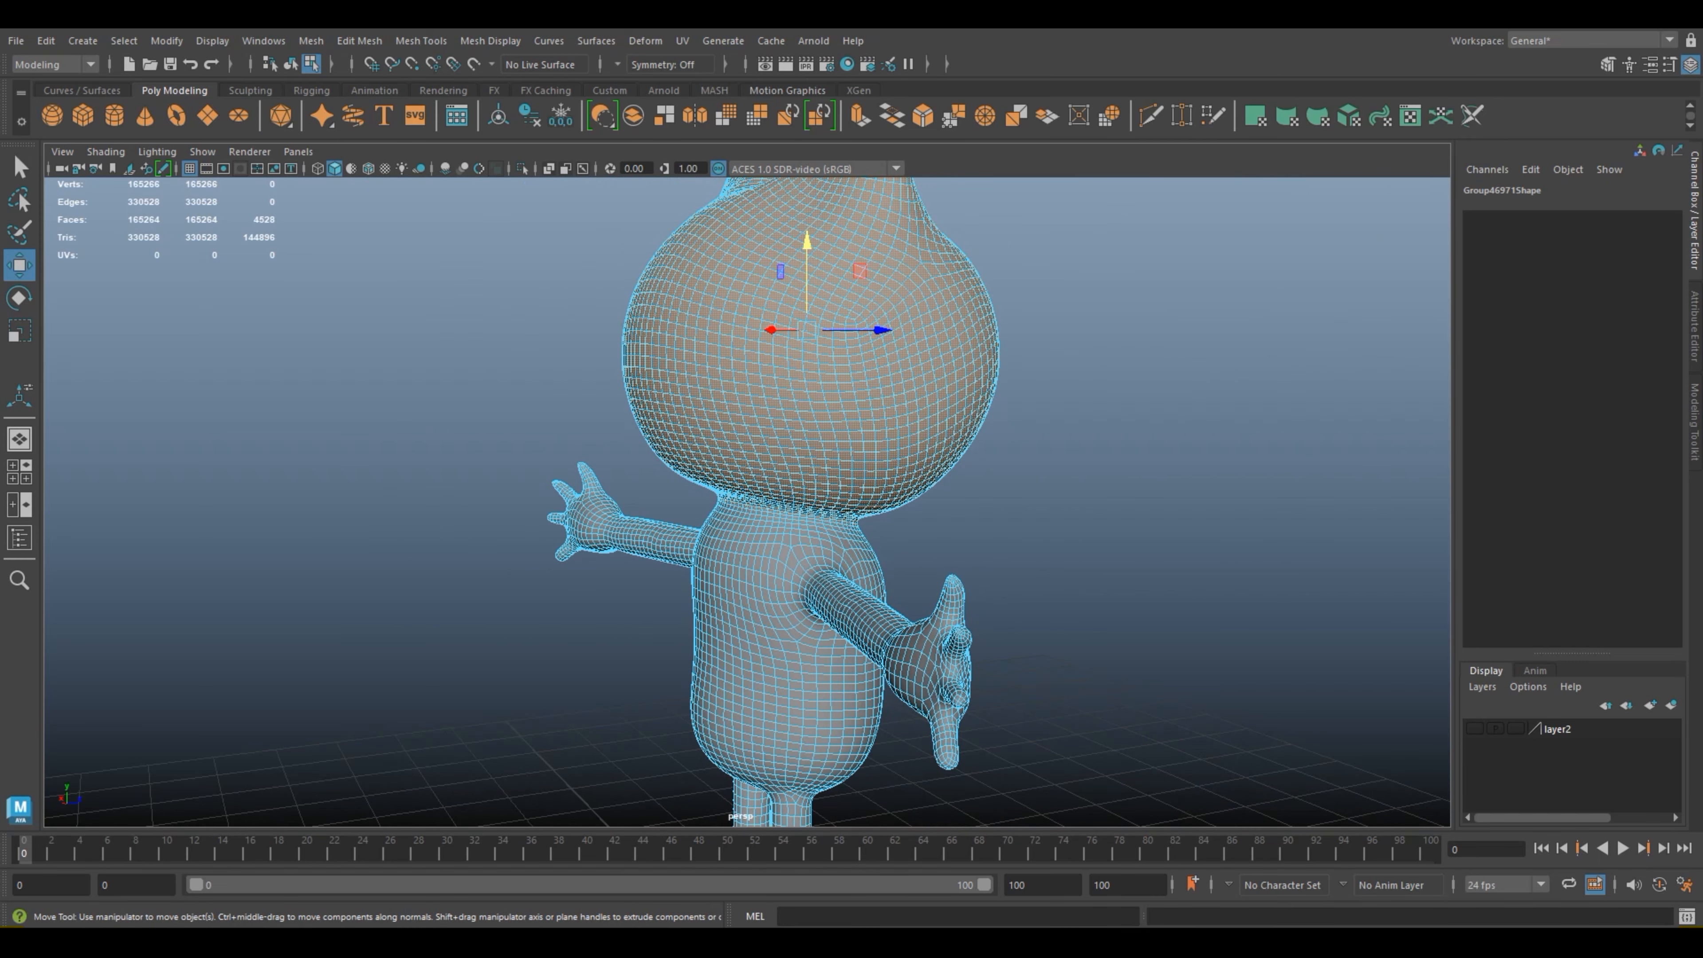
pyautogui.scroll(3, 883, 501)
pyautogui.scroll(-8, 883, 501)
pyautogui.scroll(-1, 882, 501)
pyautogui.keyDown('alt'); pyautogui.moveTo(883, 501); pyautogui.dragTo(645, 480); pyautogui.keyUp('alt')
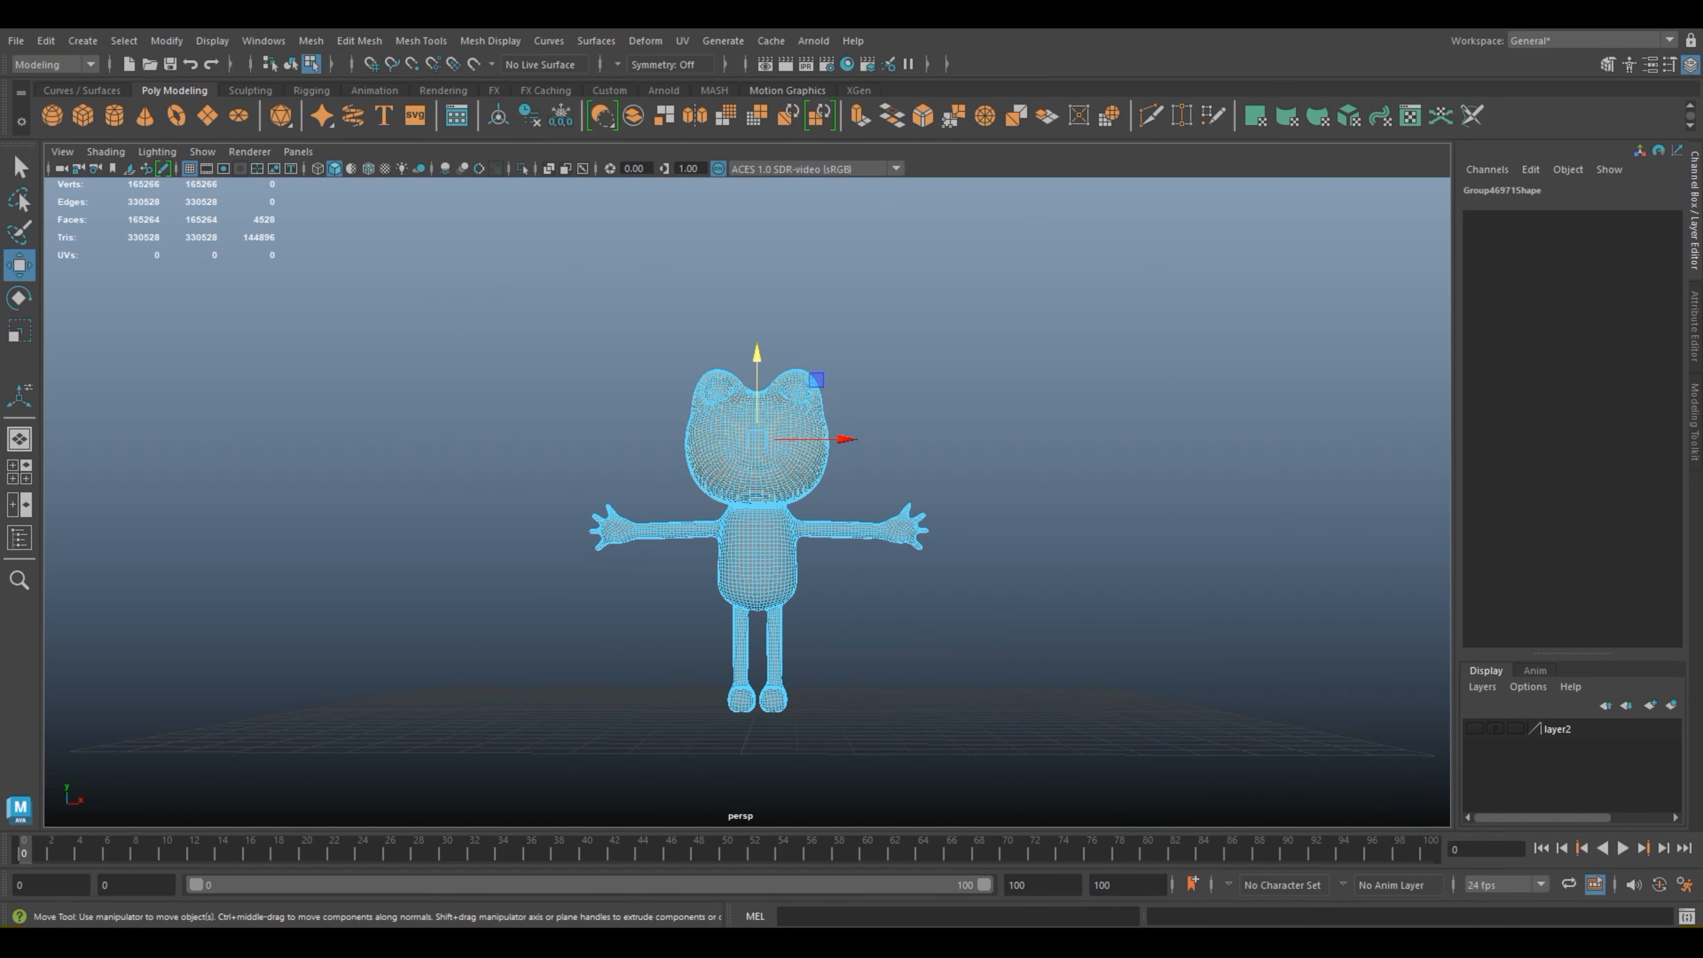
pyautogui.scroll(8, 748, 499)
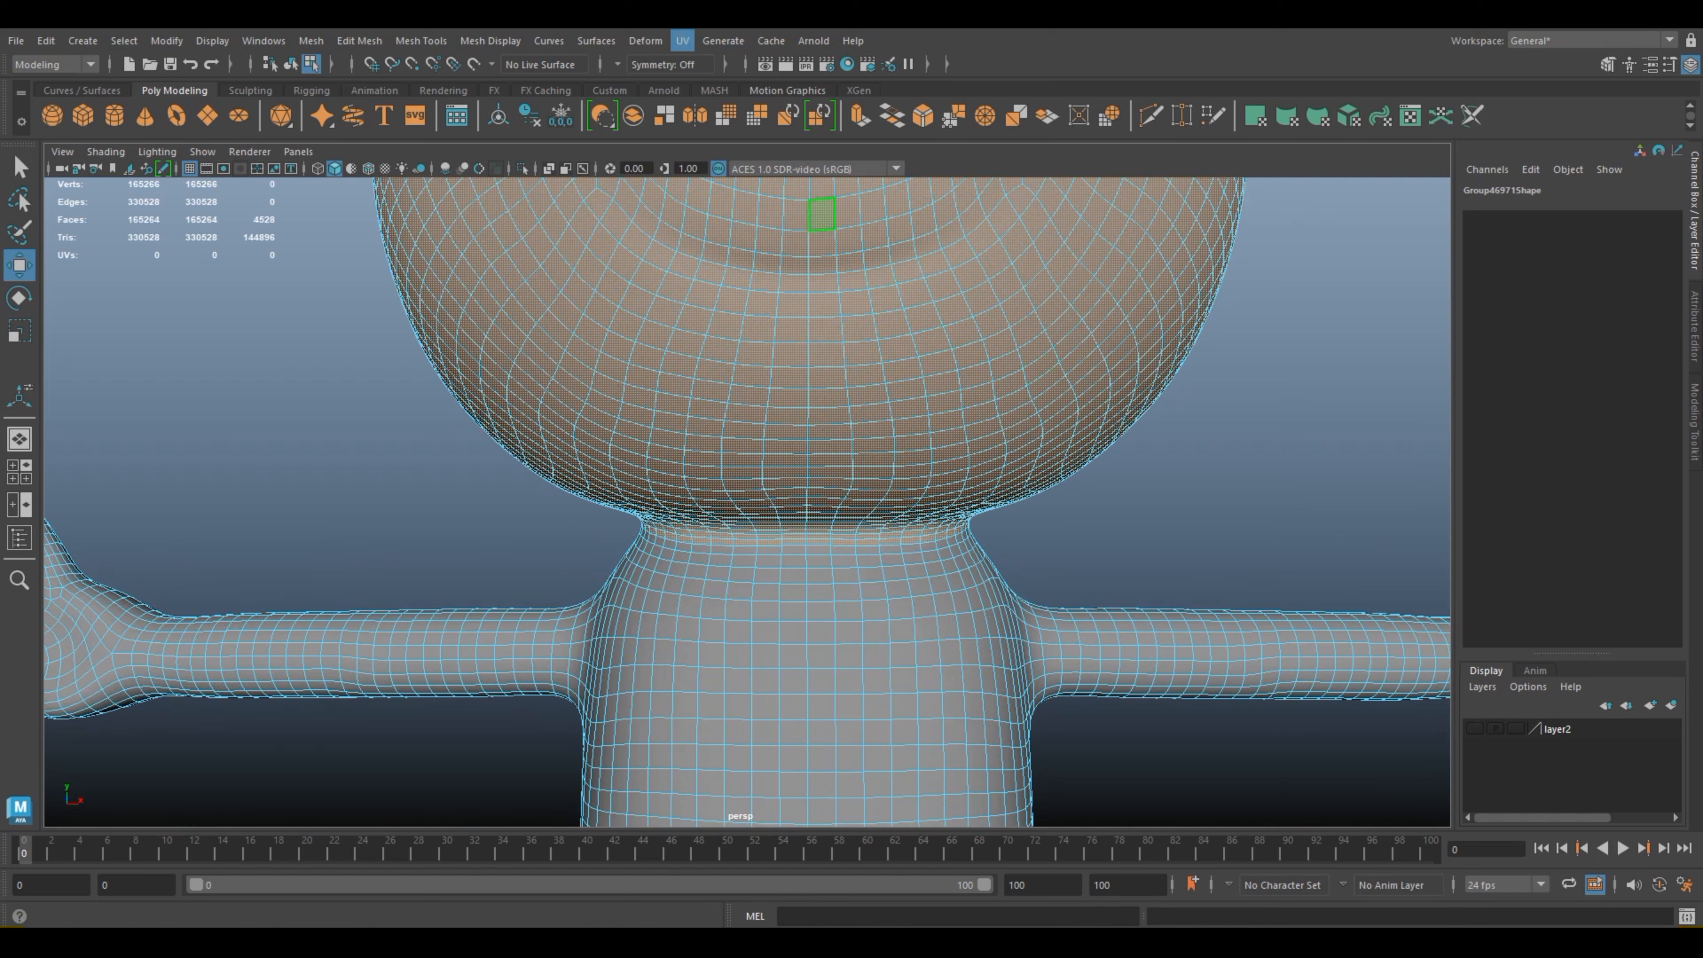
pyautogui.click(682, 41)
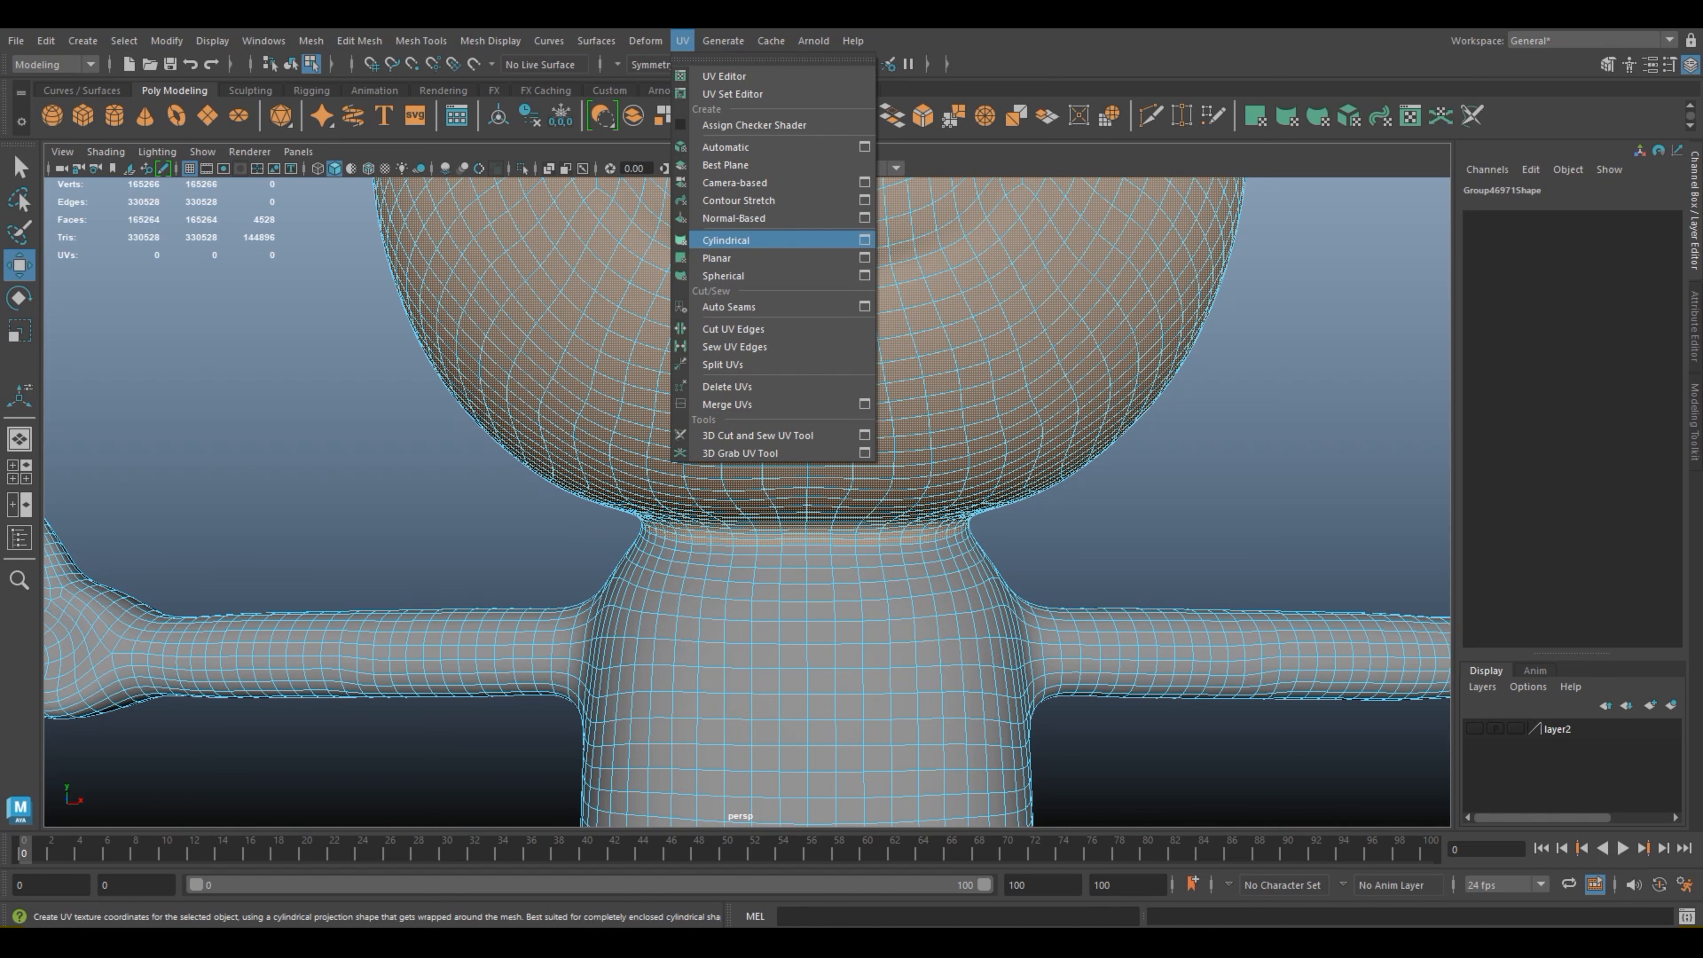
pyautogui.click(865, 258)
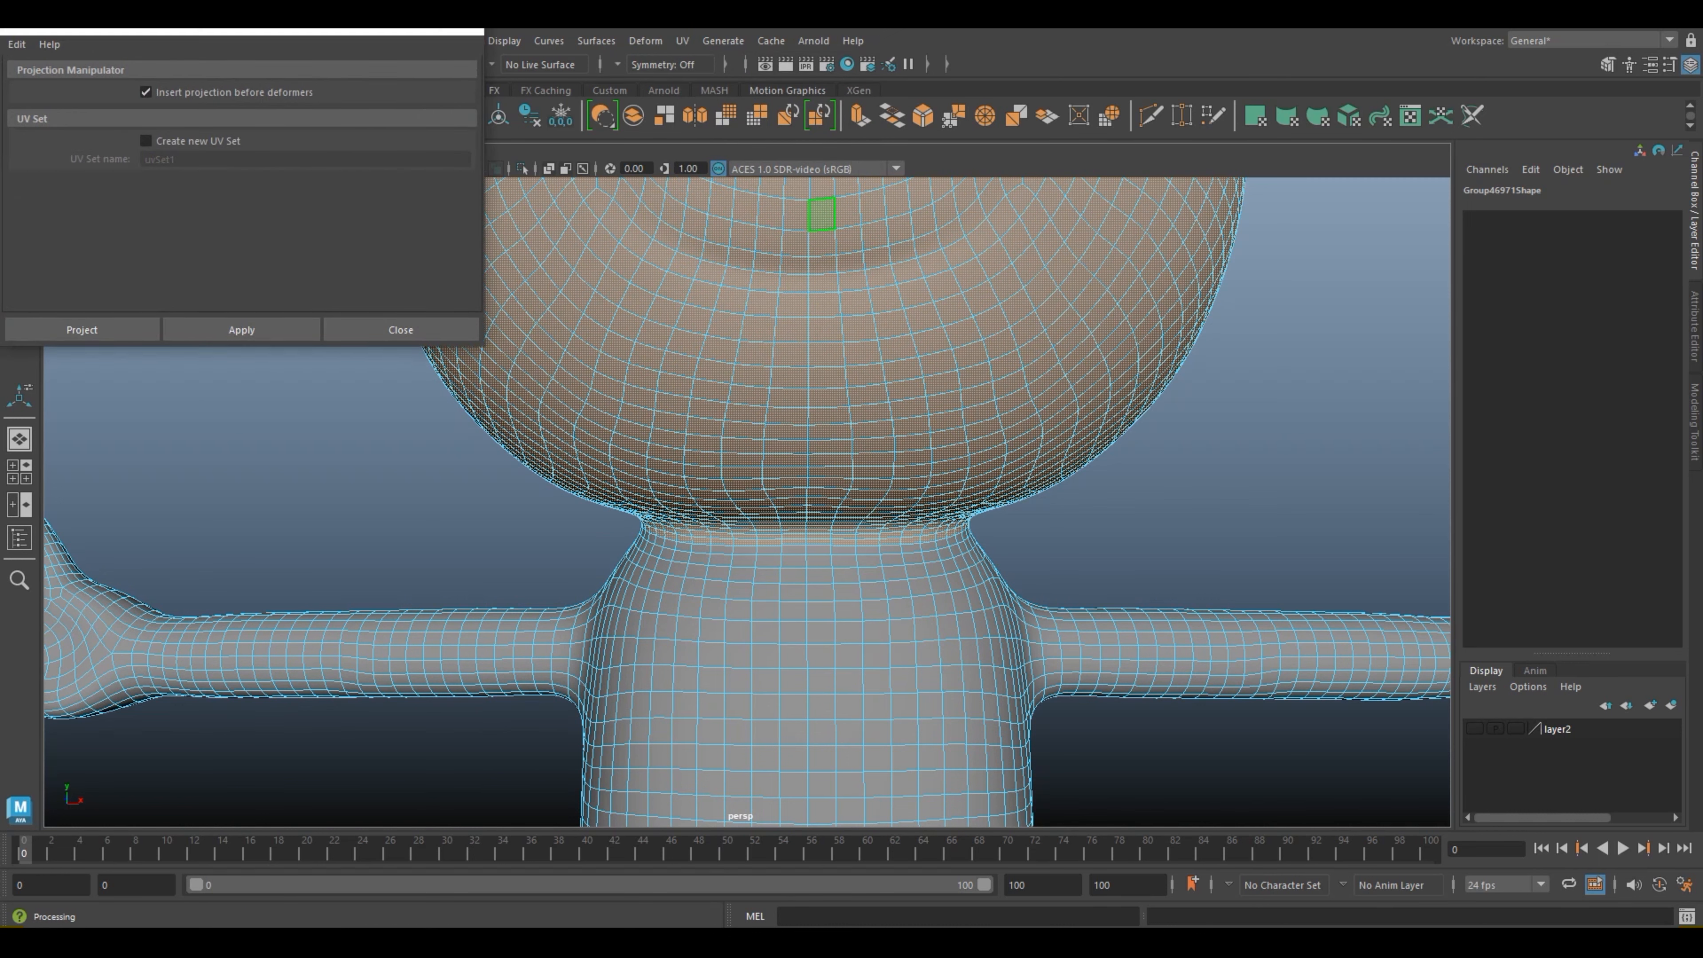
pyautogui.click(464, 31)
# Step: Apply a Cylindrical UV projection to the selected head faces
pyautogui.scroll(-7, 748, 499)
pyautogui.scroll(-4, 748, 500)
pyautogui.scroll(2, 748, 500)
pyautogui.keyDown('alt'); pyautogui.moveTo(748, 499); pyautogui.dragTo(724, 577, button='middle'); pyautogui.keyUp('alt')
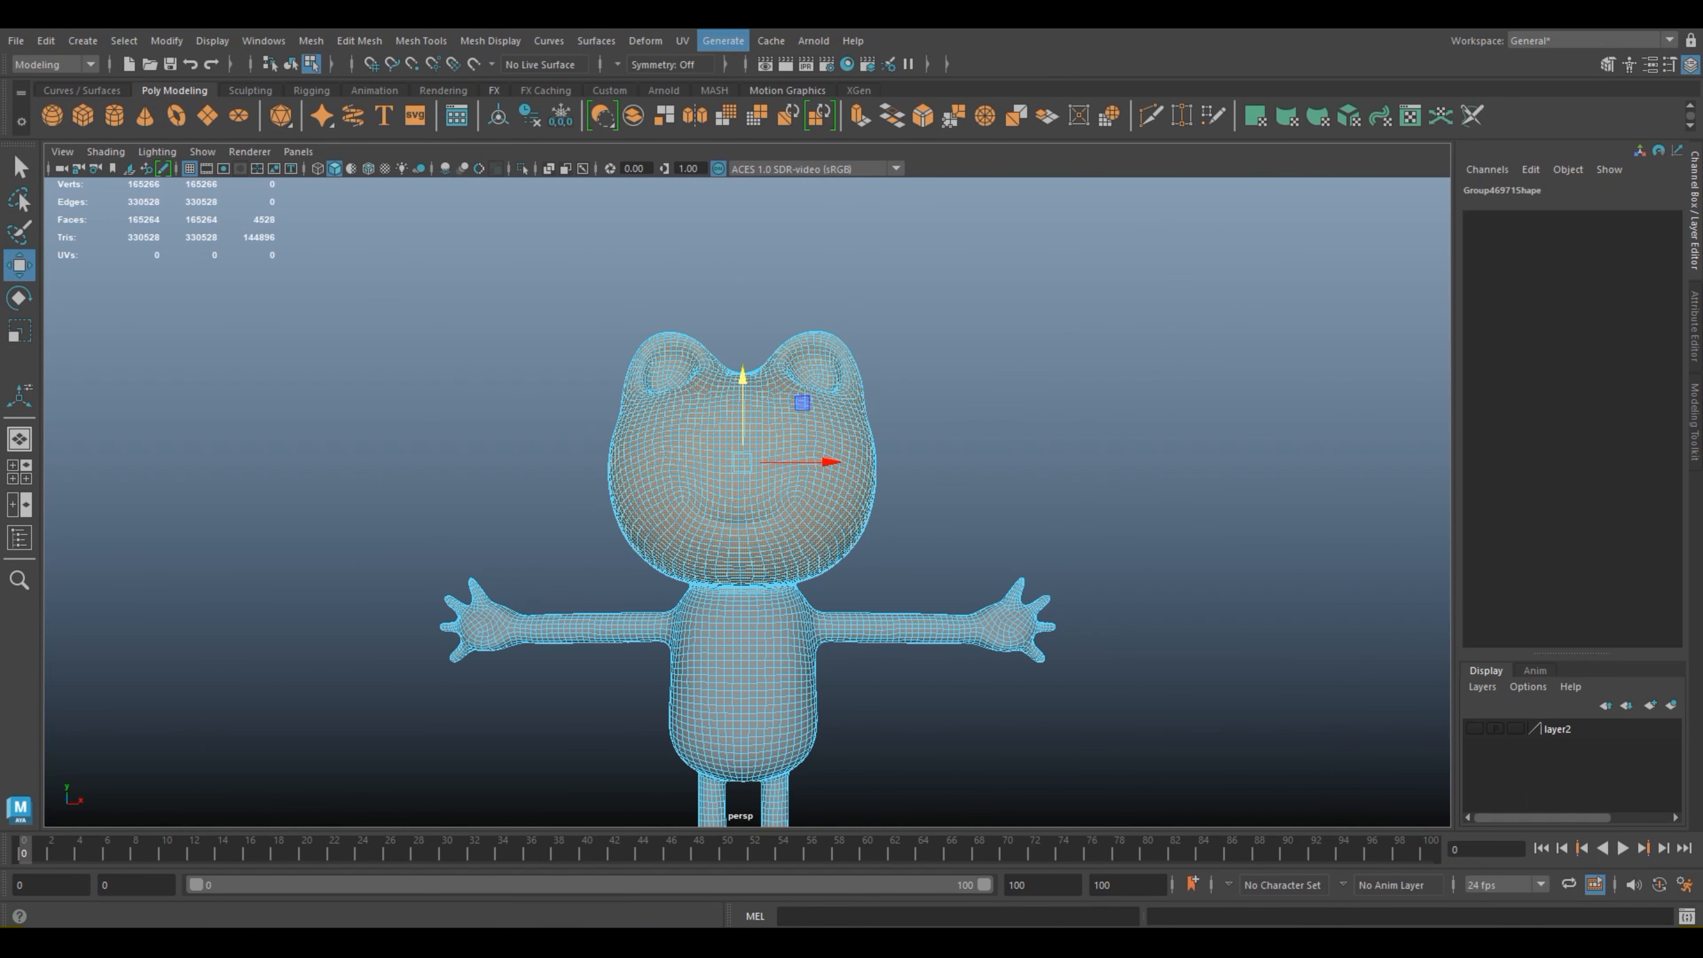
pyautogui.click(682, 40)
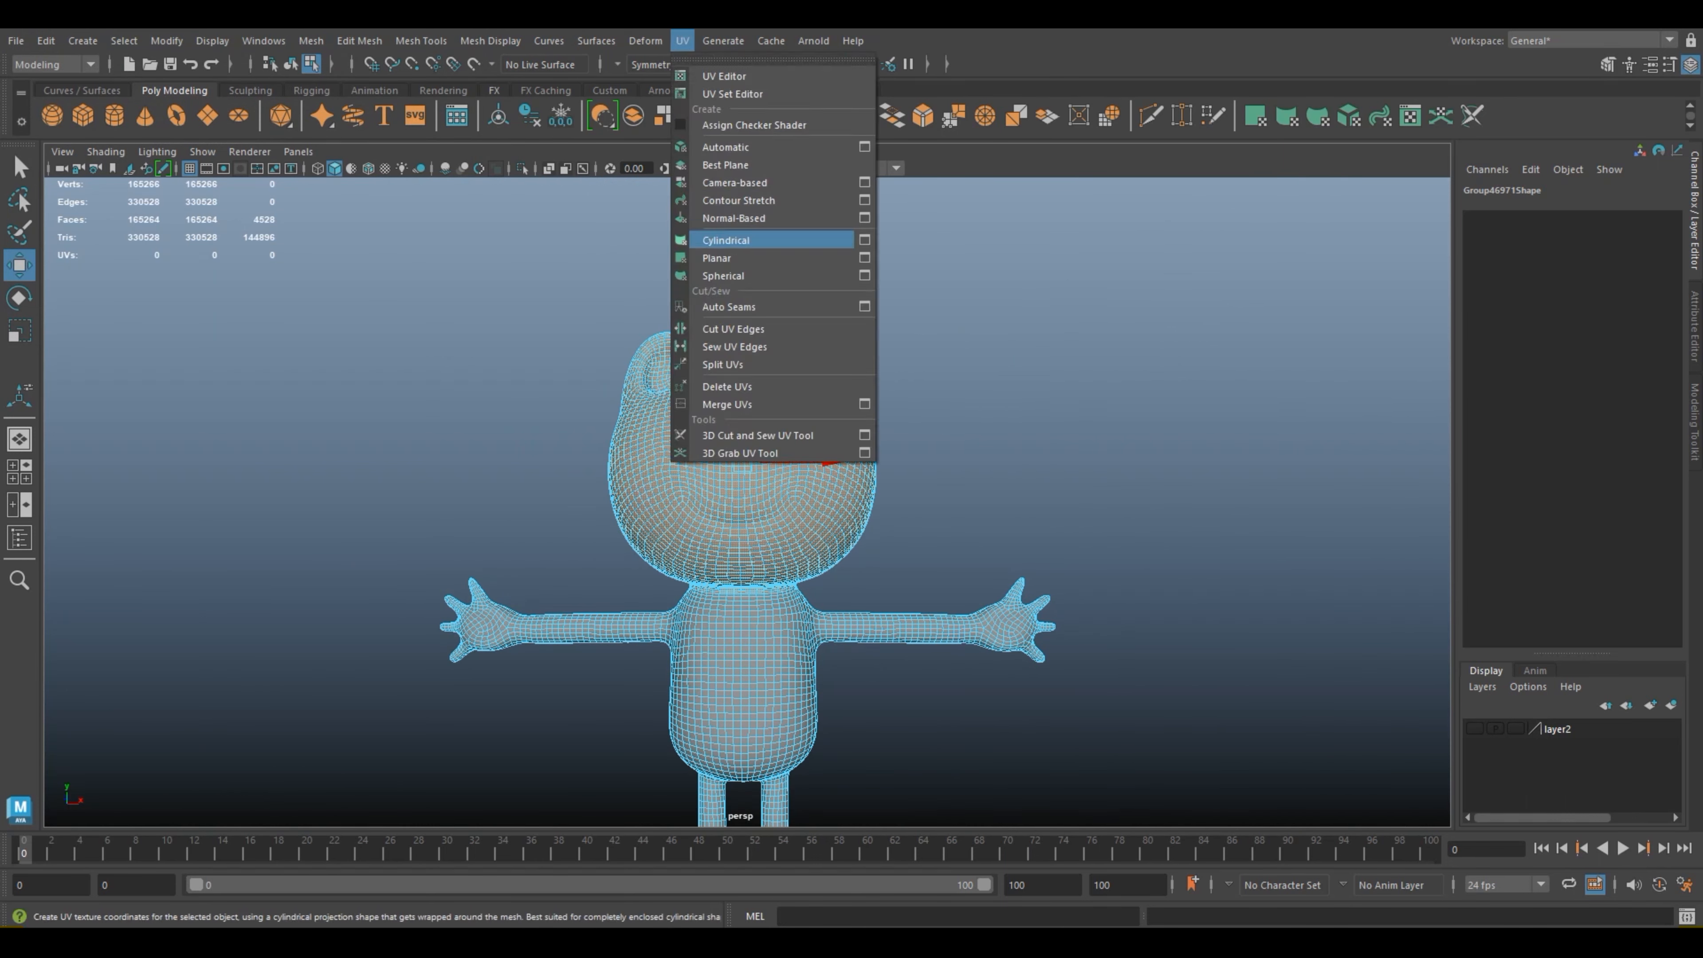
pyautogui.click(725, 239)
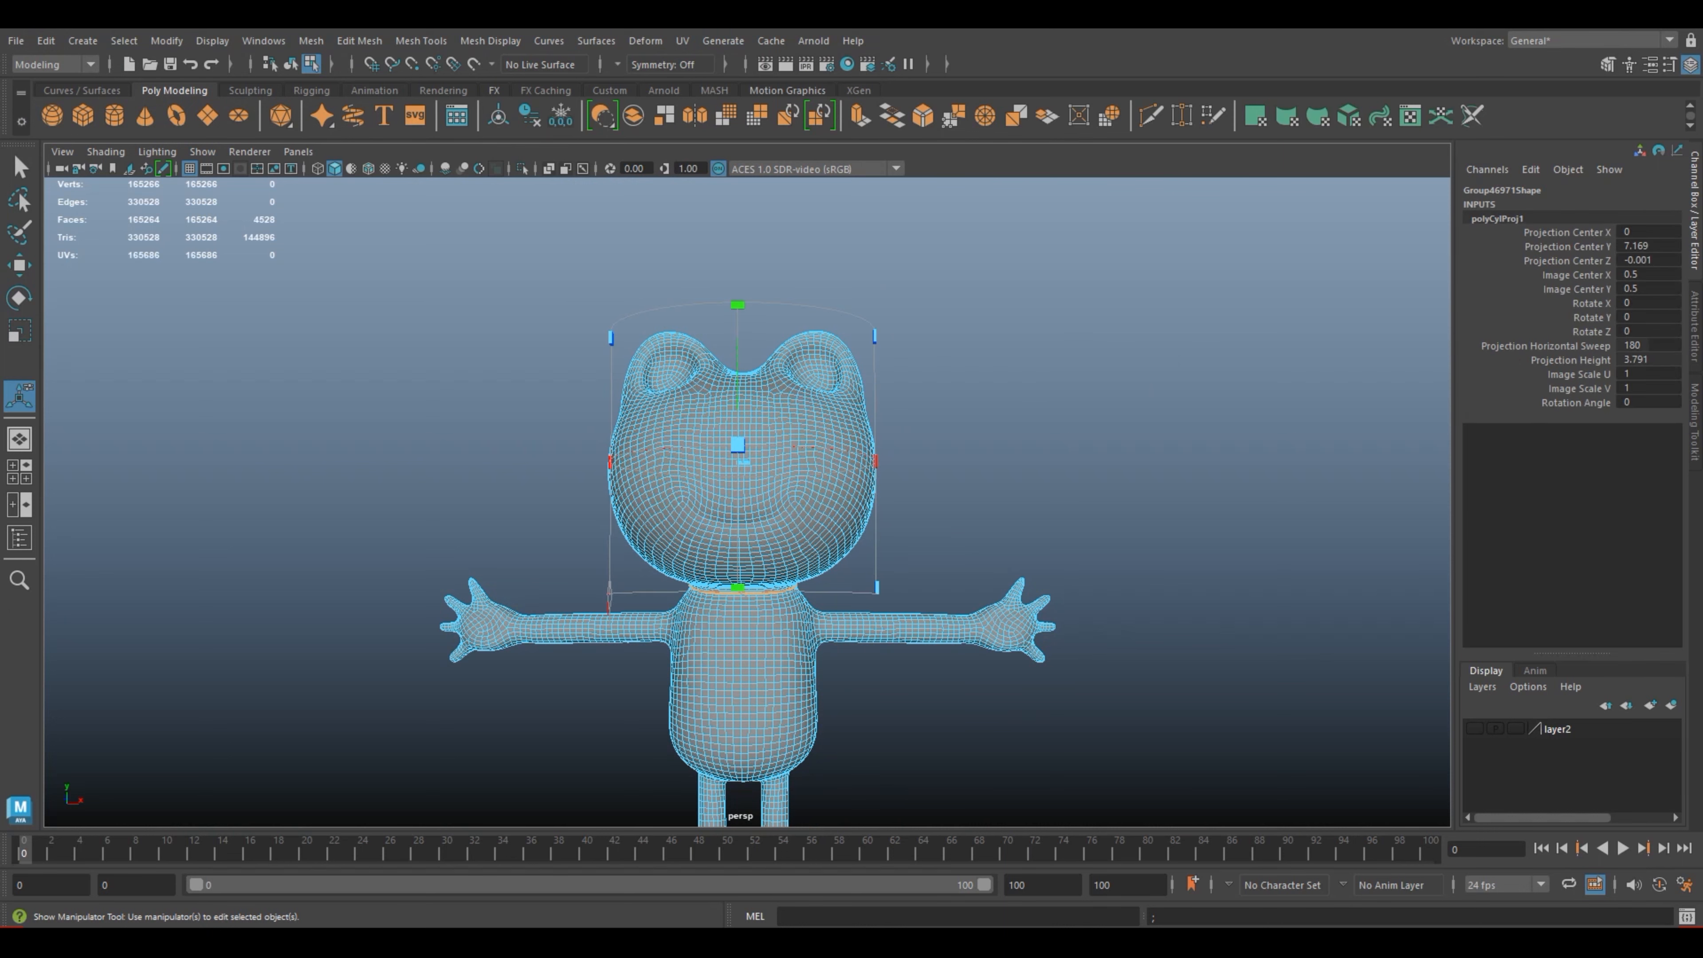
# Step: Try different sweep and rotation adjustments of the cylindrical projection around the head, and undo them
pyautogui.keyDown('alt'); pyautogui.moveTo(878, 463); pyautogui.dragTo(1045, 537); pyautogui.keyUp('alt')
pyautogui.scroll(5, 747, 502)
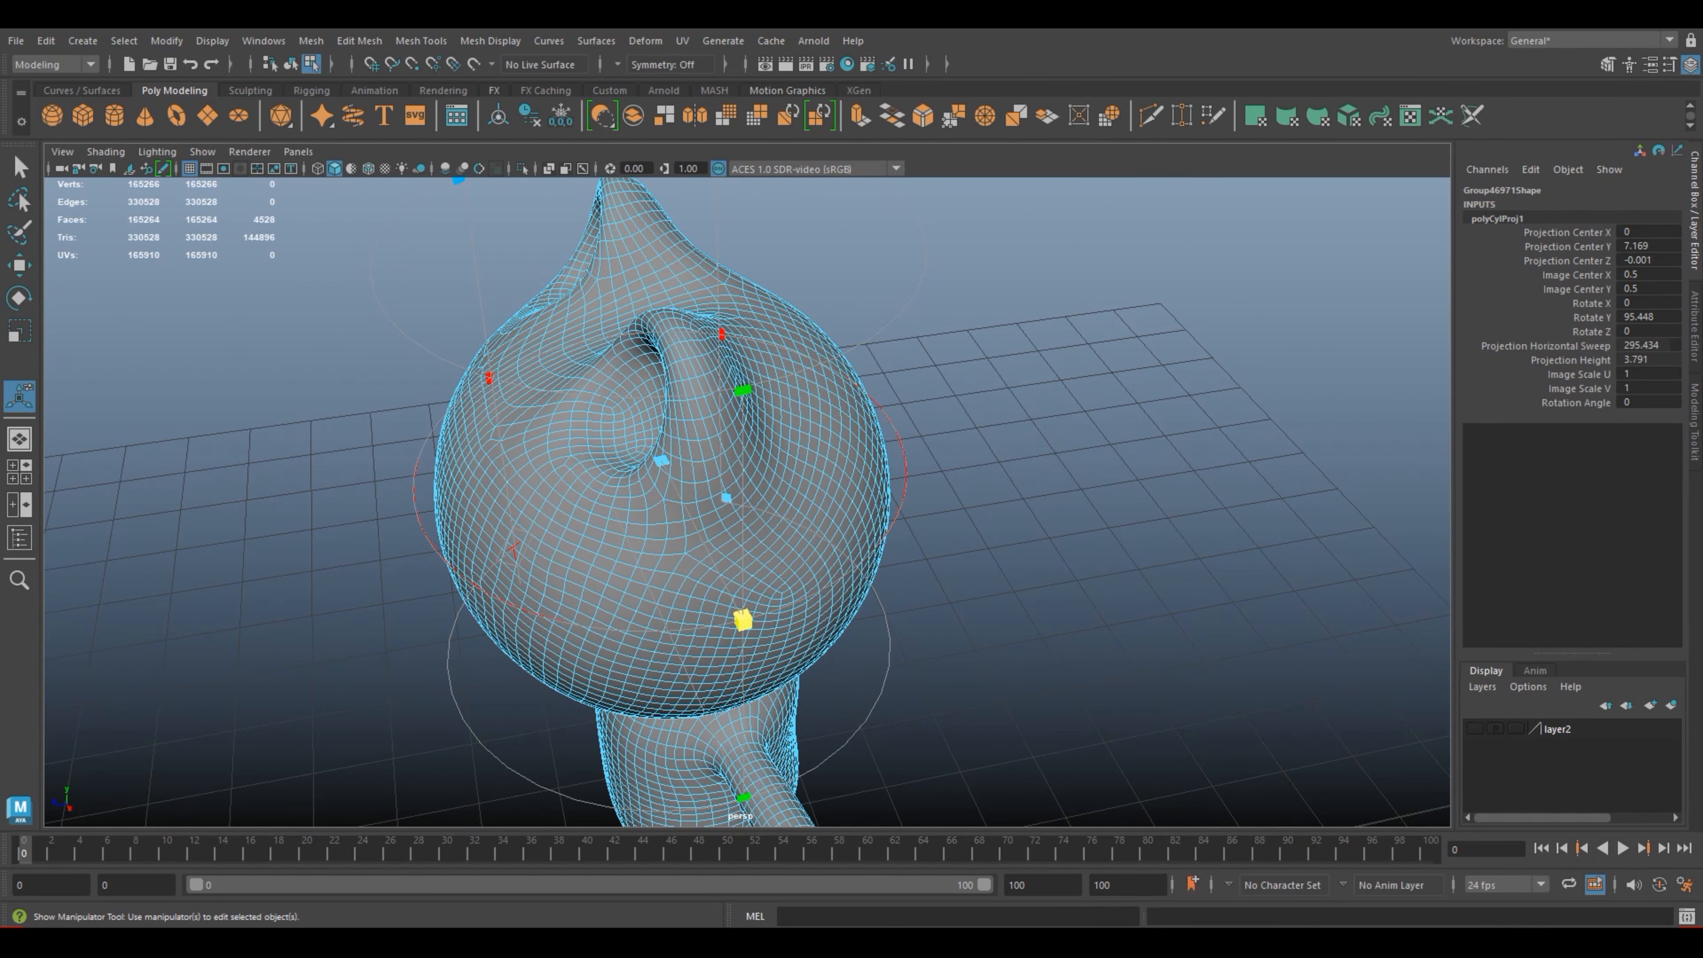
pyautogui.moveTo(744, 618); pyautogui.dragTo(779, 617)
pyautogui.hotkey('ctrl', 'z')
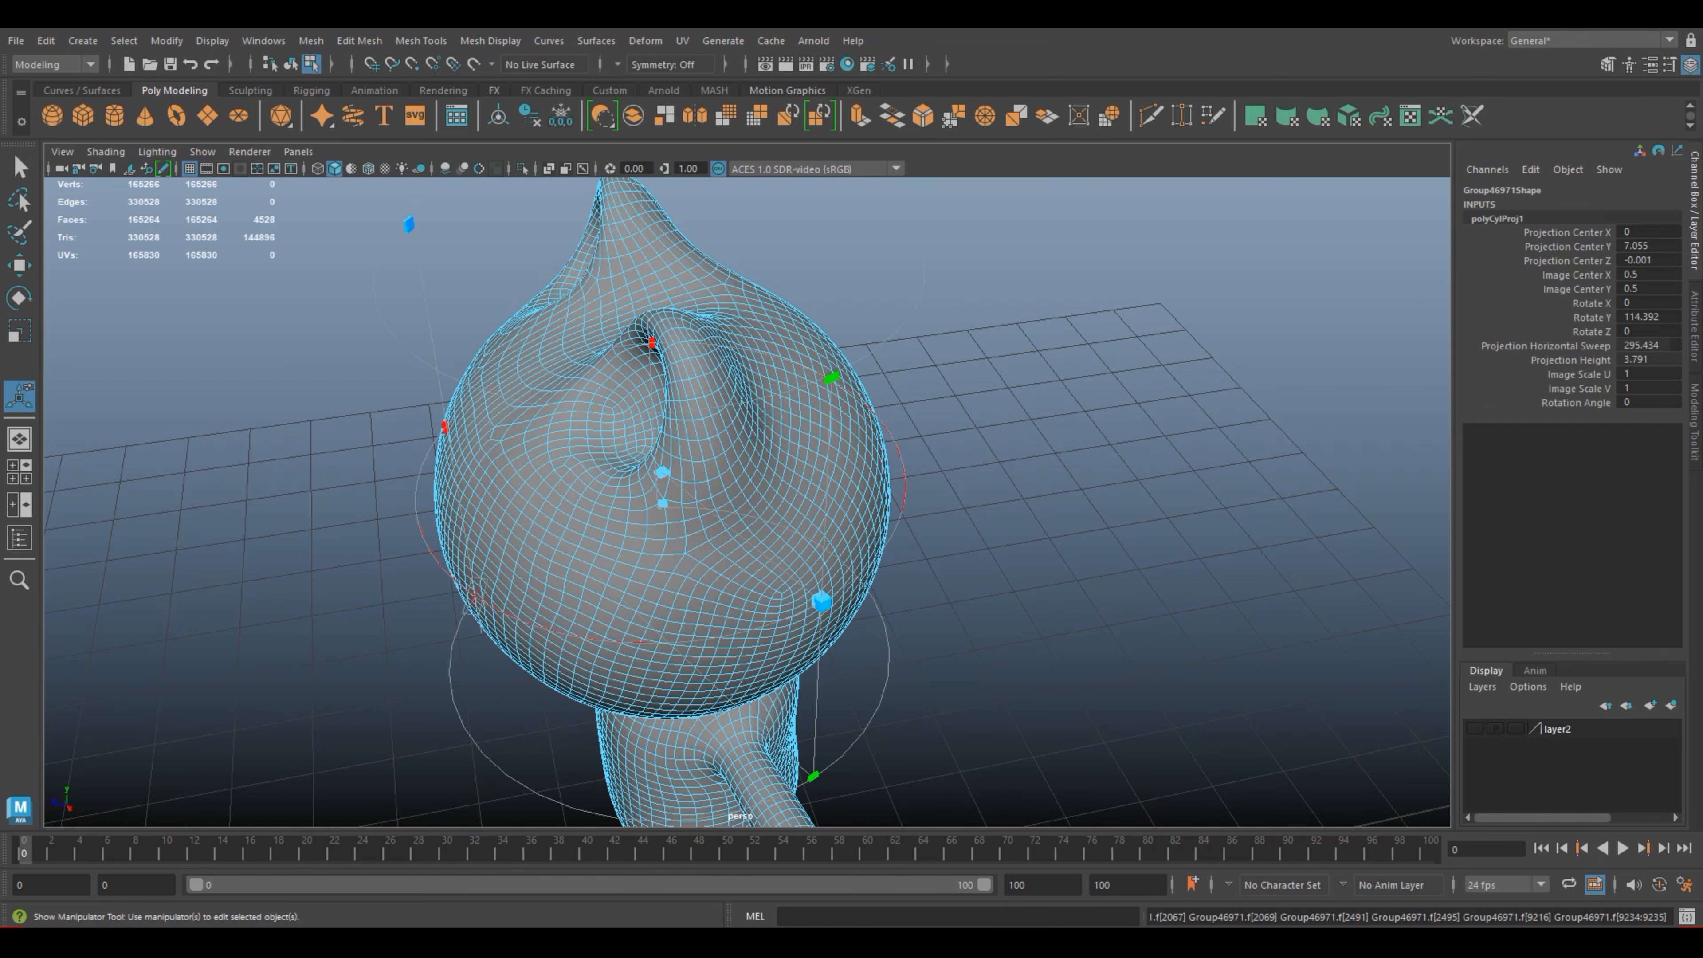
pyautogui.click(821, 601)
pyautogui.moveTo(820, 601); pyautogui.dragTo(898, 549)
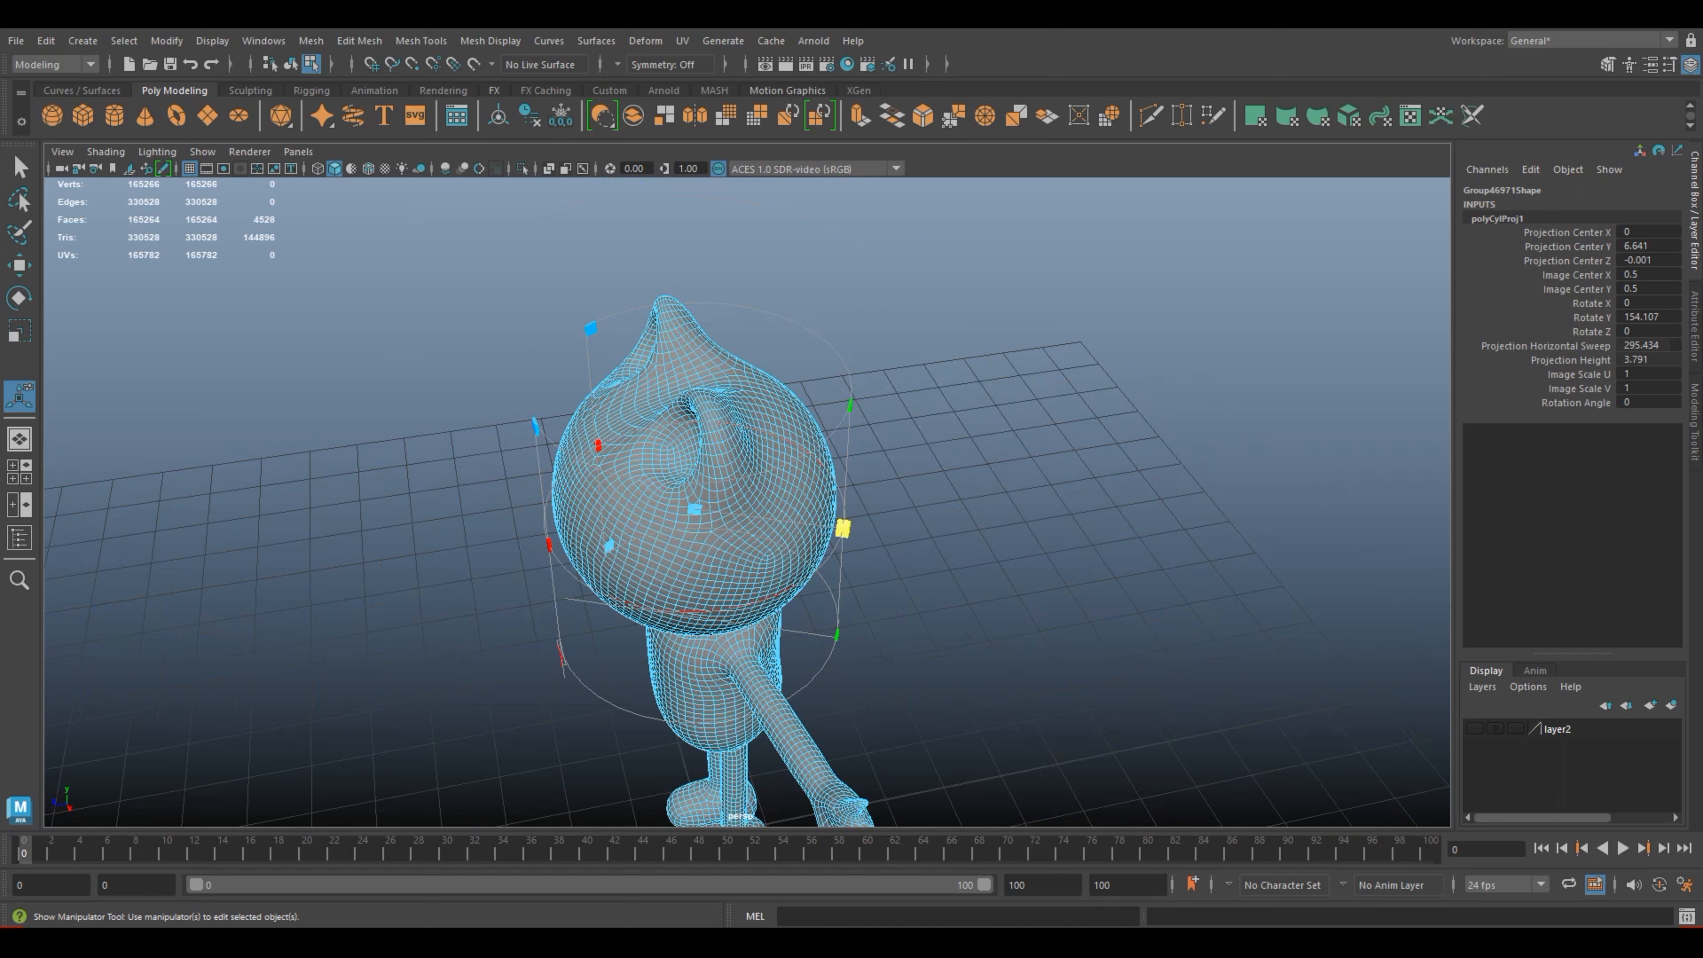
pyautogui.hotkey('ctrl', 'z')
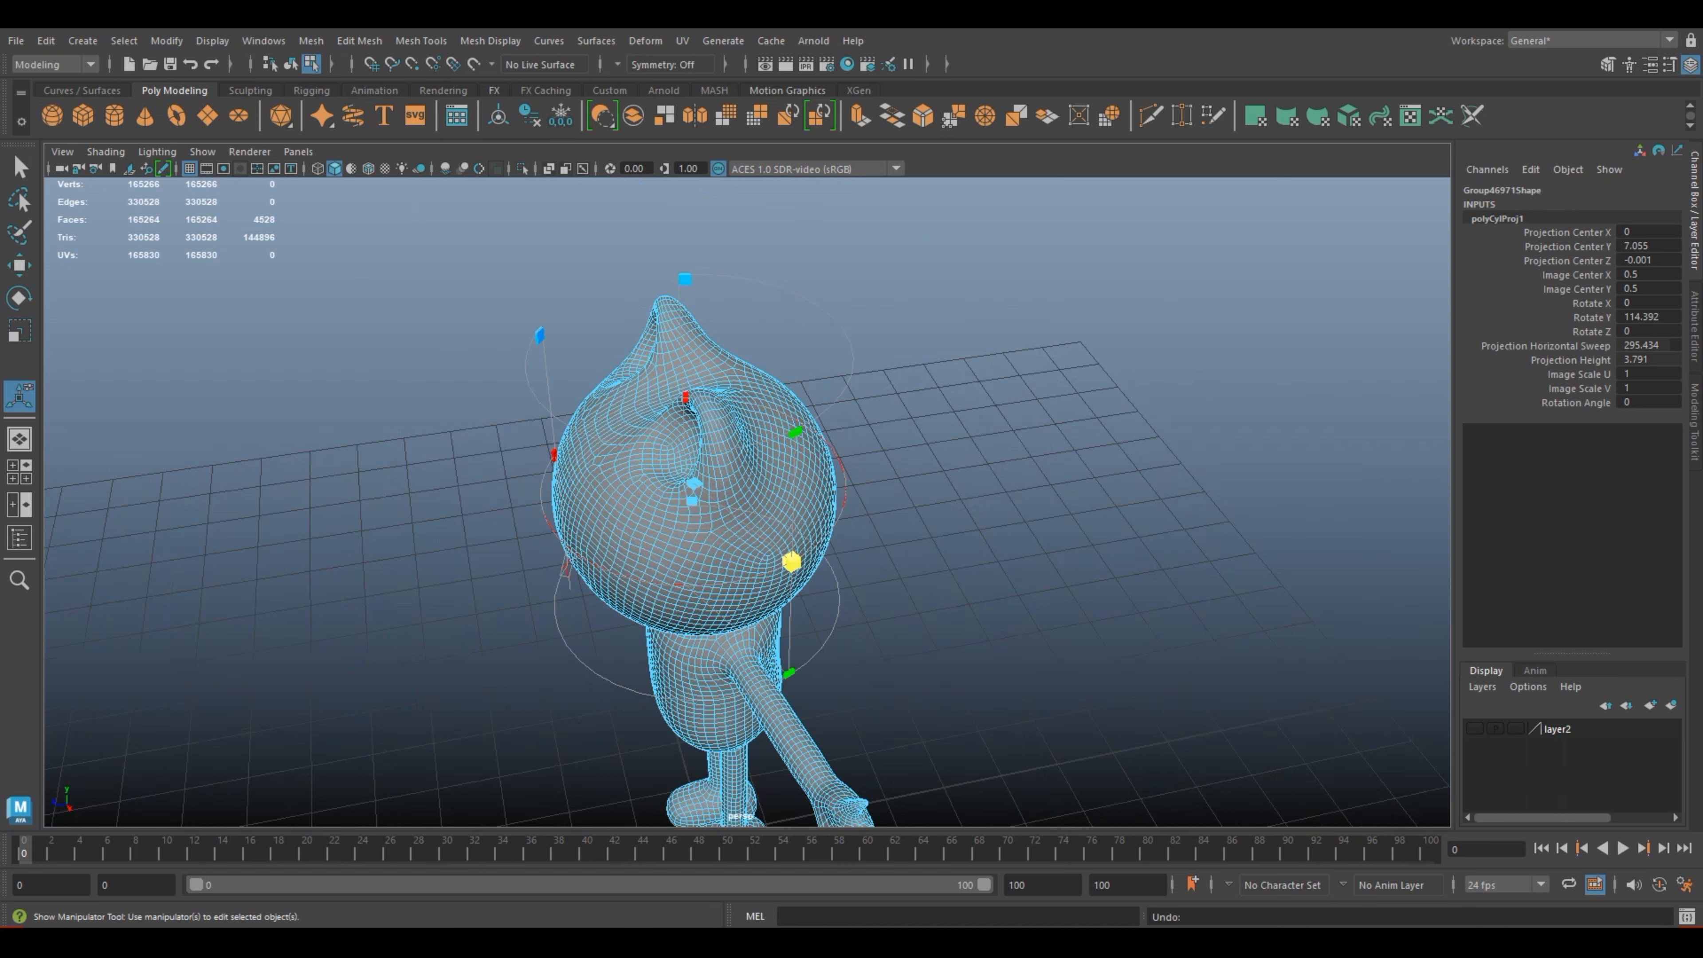
pyautogui.moveTo(791, 561); pyautogui.dragTo(744, 571)
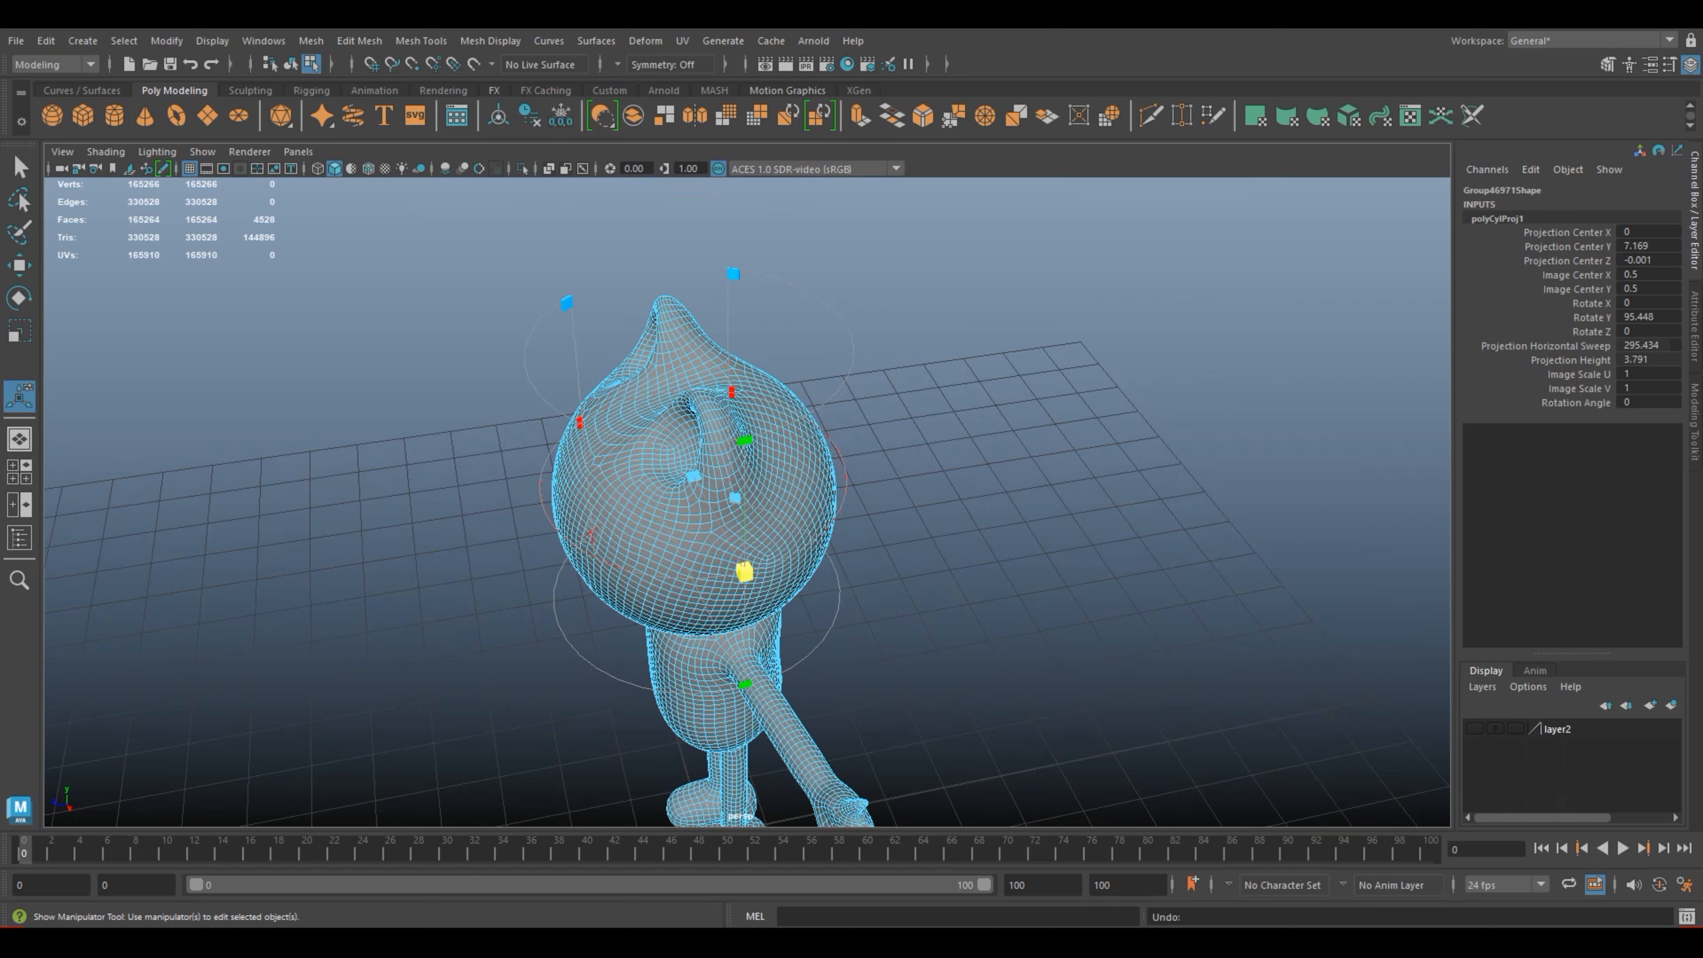
pyautogui.hotkey('ctrl', 'z')
pyautogui.hotkey('ctrl', 'z')
# Step: Extend the cylindrical projection's horizontal sweep to 360 so it wraps fully around the head
pyautogui.moveTo(728, 575); pyautogui.dragTo(840, 454)
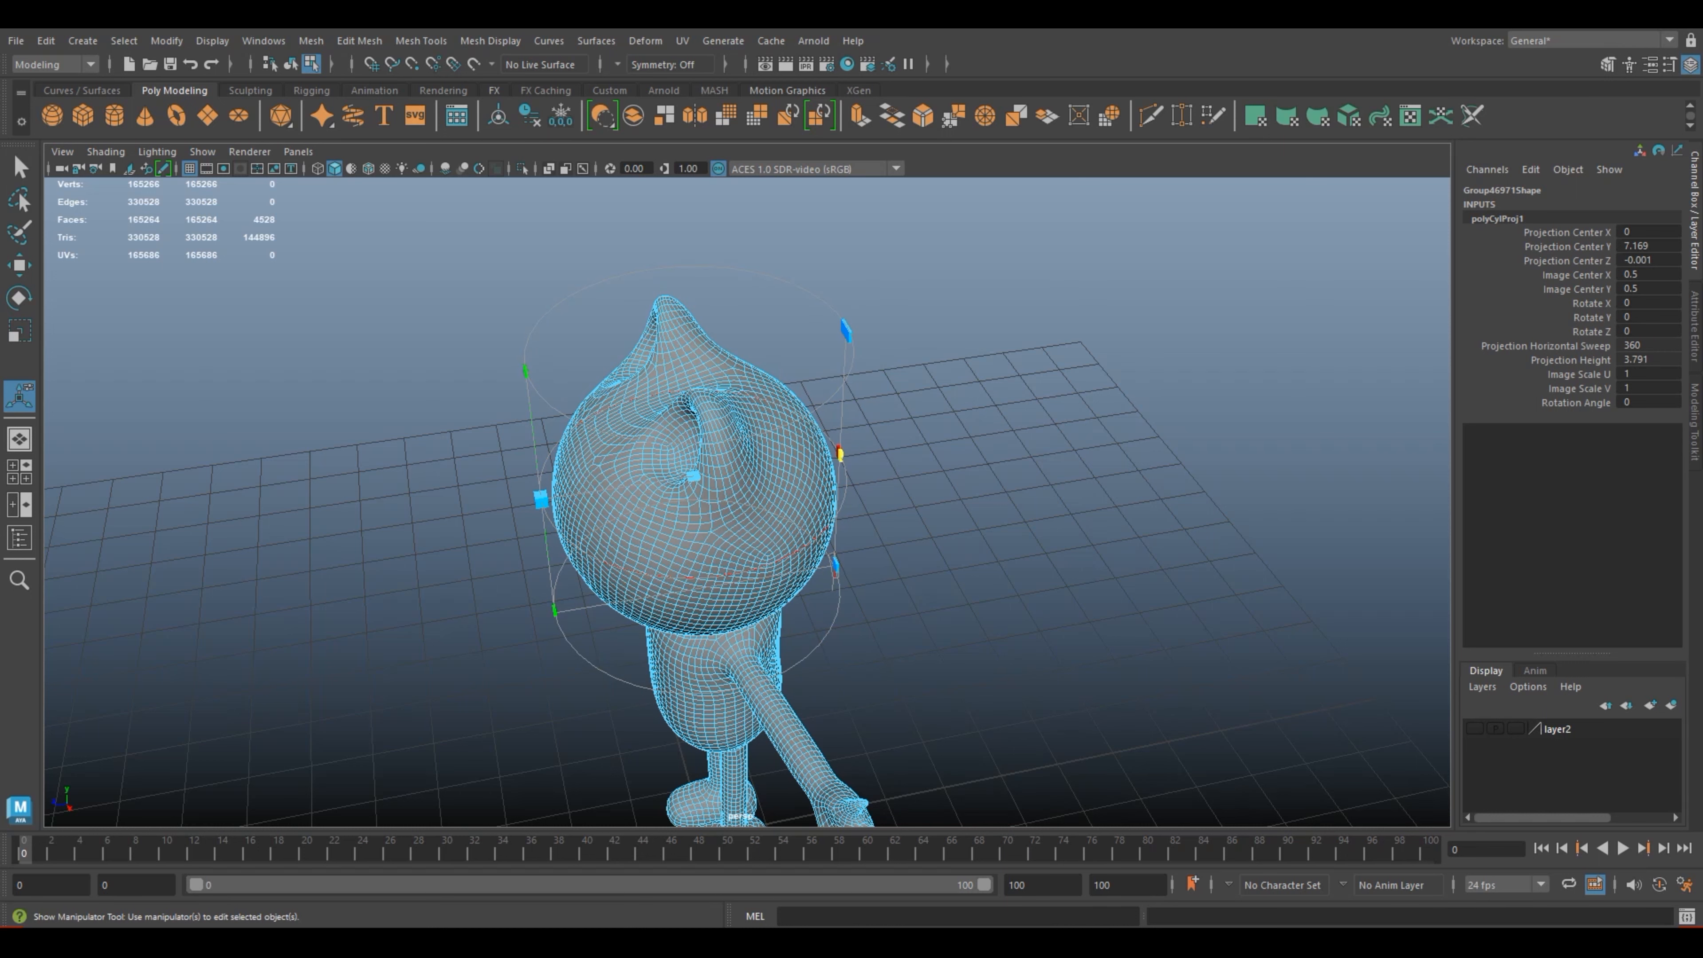
pyautogui.scroll(-5, 840, 454)
pyautogui.keyDown('alt'); pyautogui.moveTo(840, 463); pyautogui.dragTo(1012, 399); pyautogui.keyUp('alt')
pyautogui.scroll(10, 829, 423)
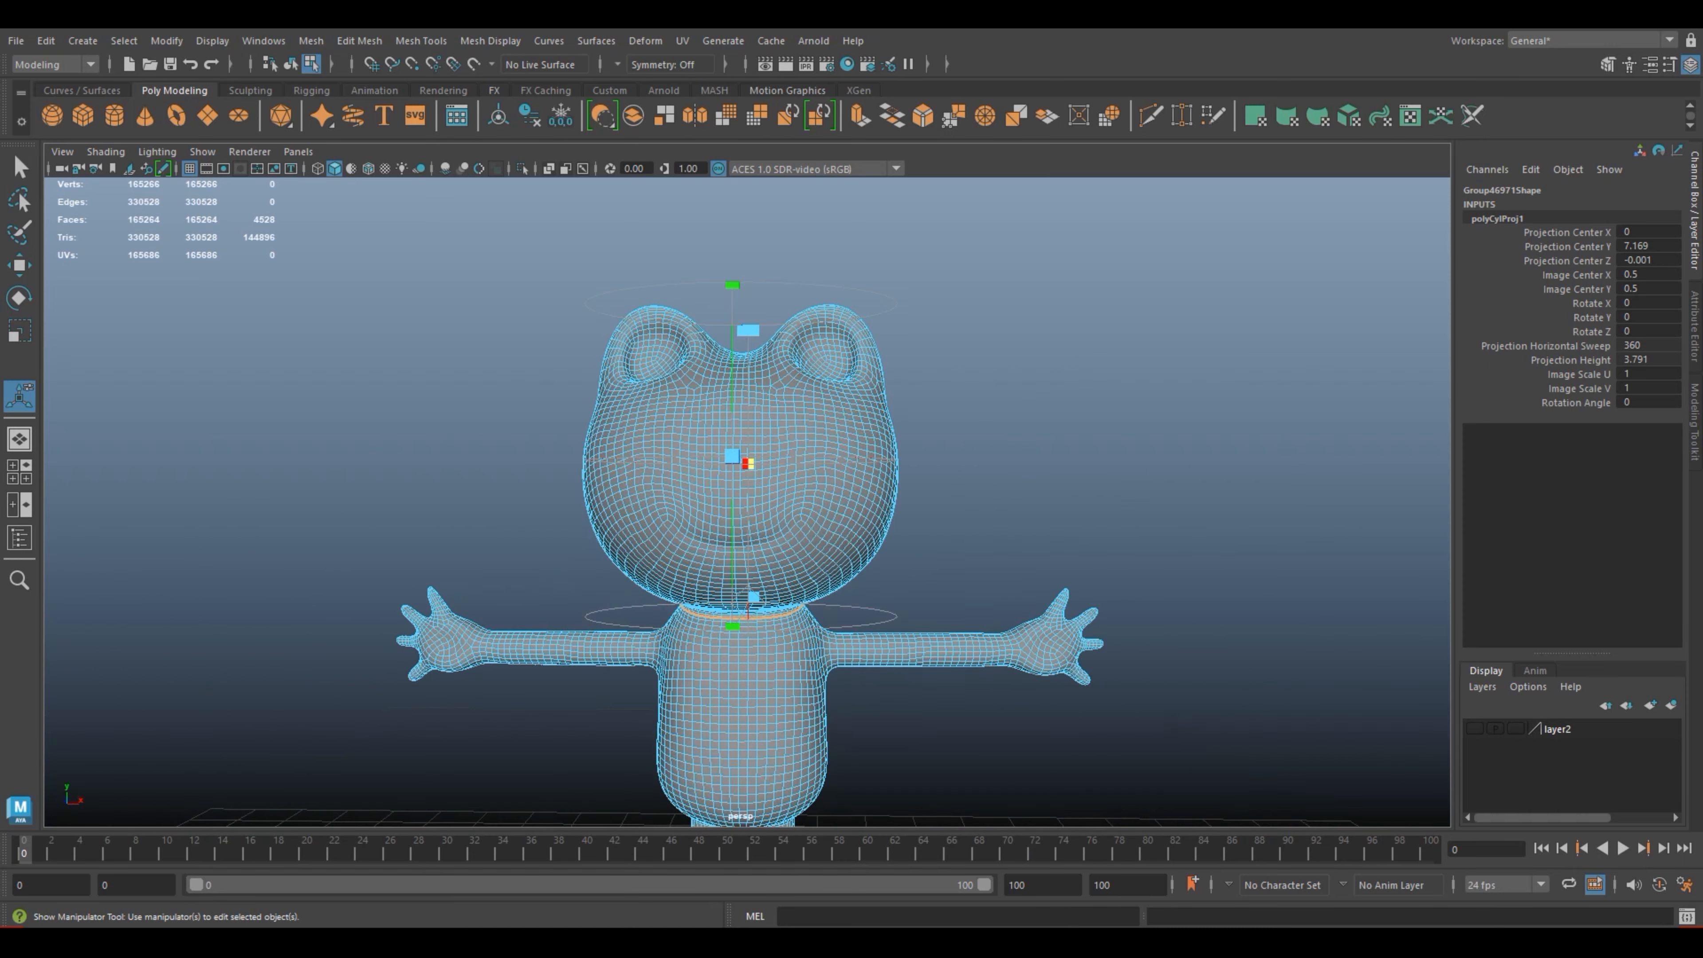
pyautogui.moveTo(829, 423); pyautogui.dragTo(952, 402, button='right')
# Step: Select the whole character mesh and open the UV Editor, moving its window so the head's UVs are in view
pyautogui.click(726, 115)
pyautogui.moveTo(797, 344); pyautogui.dragTo(865, 324, button='right')
pyautogui.click(682, 41)
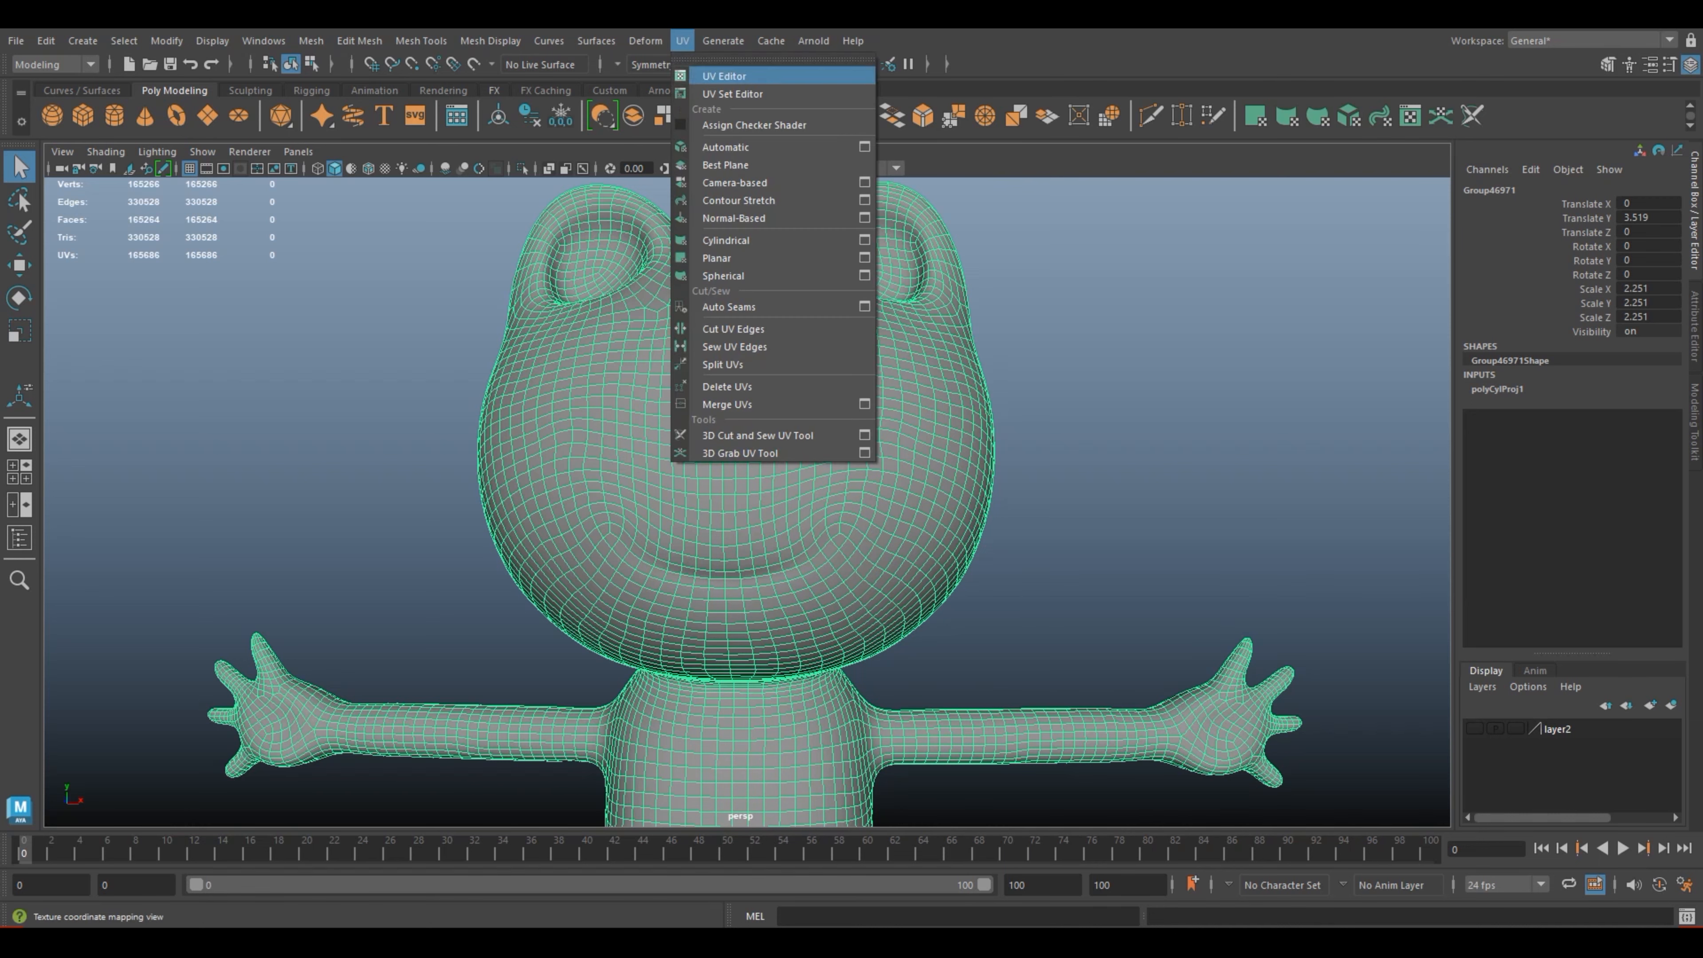
pyautogui.click(717, 76)
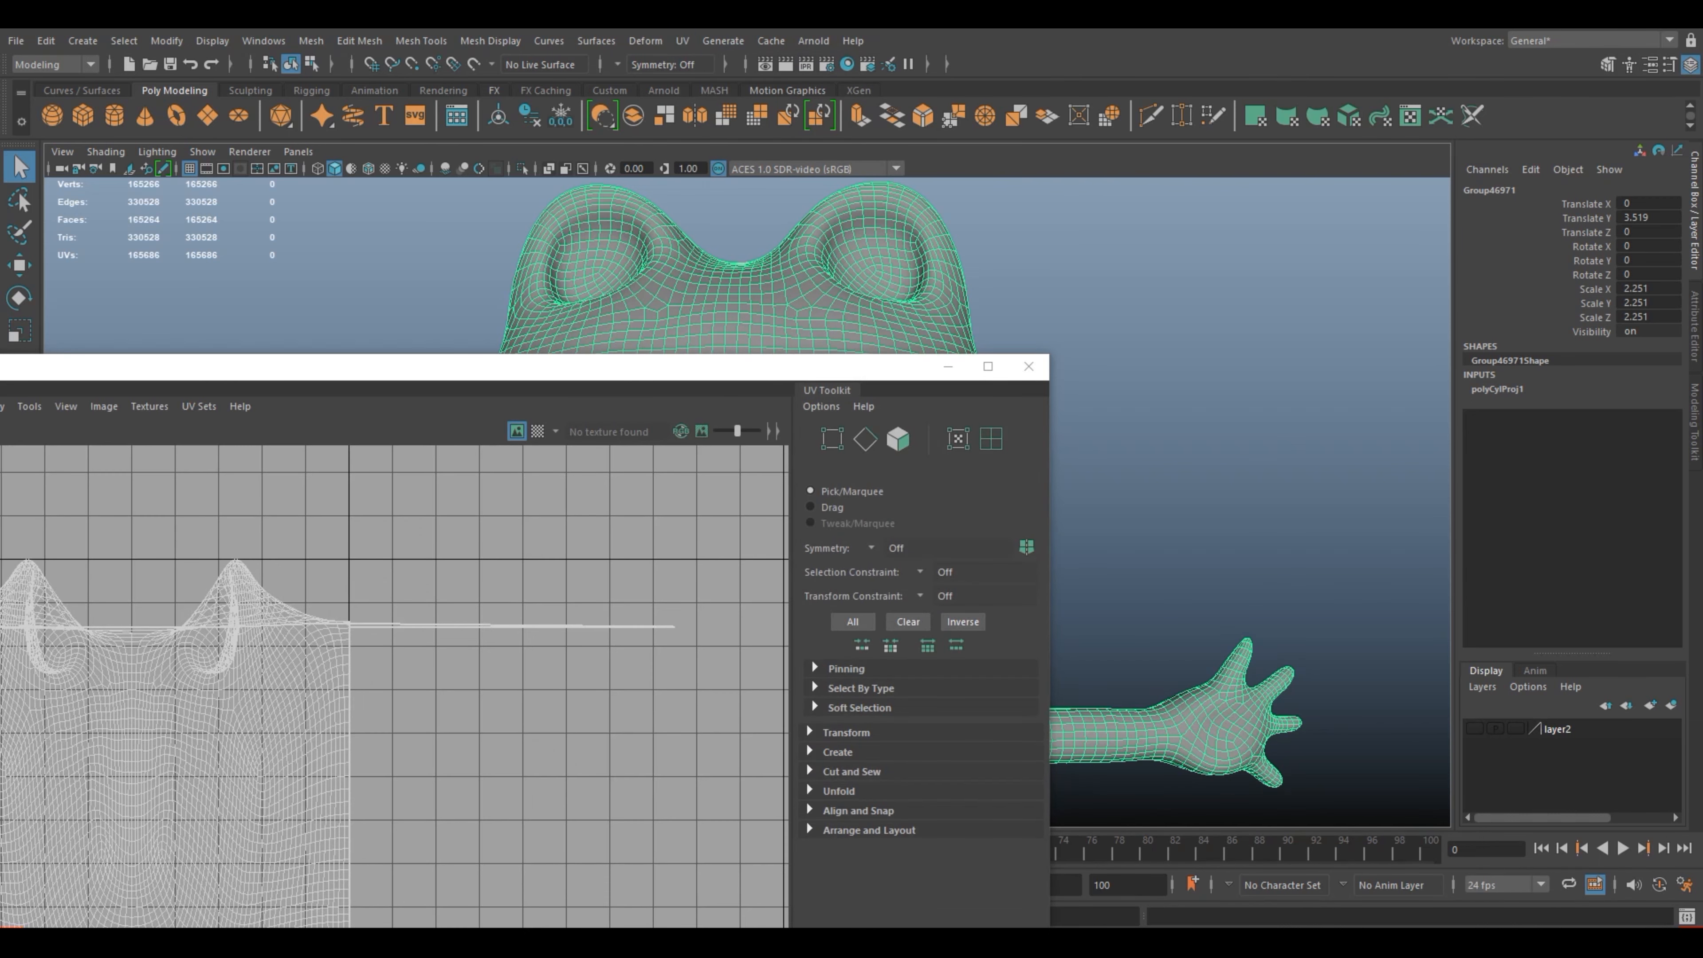
pyautogui.scroll(-4, 670, 302)
pyautogui.scroll(2, 671, 302)
pyautogui.moveTo(632, 366); pyautogui.dragTo(1095, 238)
# Step: Try unfolding the head's whole UV shell, and undo the unfold and the shell selection
pyautogui.rightClick(603, 667)
pyautogui.click(603, 716)
pyautogui.keyDown('shift'); pyautogui.moveTo(540, 507); pyautogui.dragTo(475, 504, button='right'); pyautogui.keyUp('shift')
pyautogui.keyDown('shift'); pyautogui.moveTo(427, 474); pyautogui.dragTo(425, 475, button='right'); pyautogui.keyUp('shift')
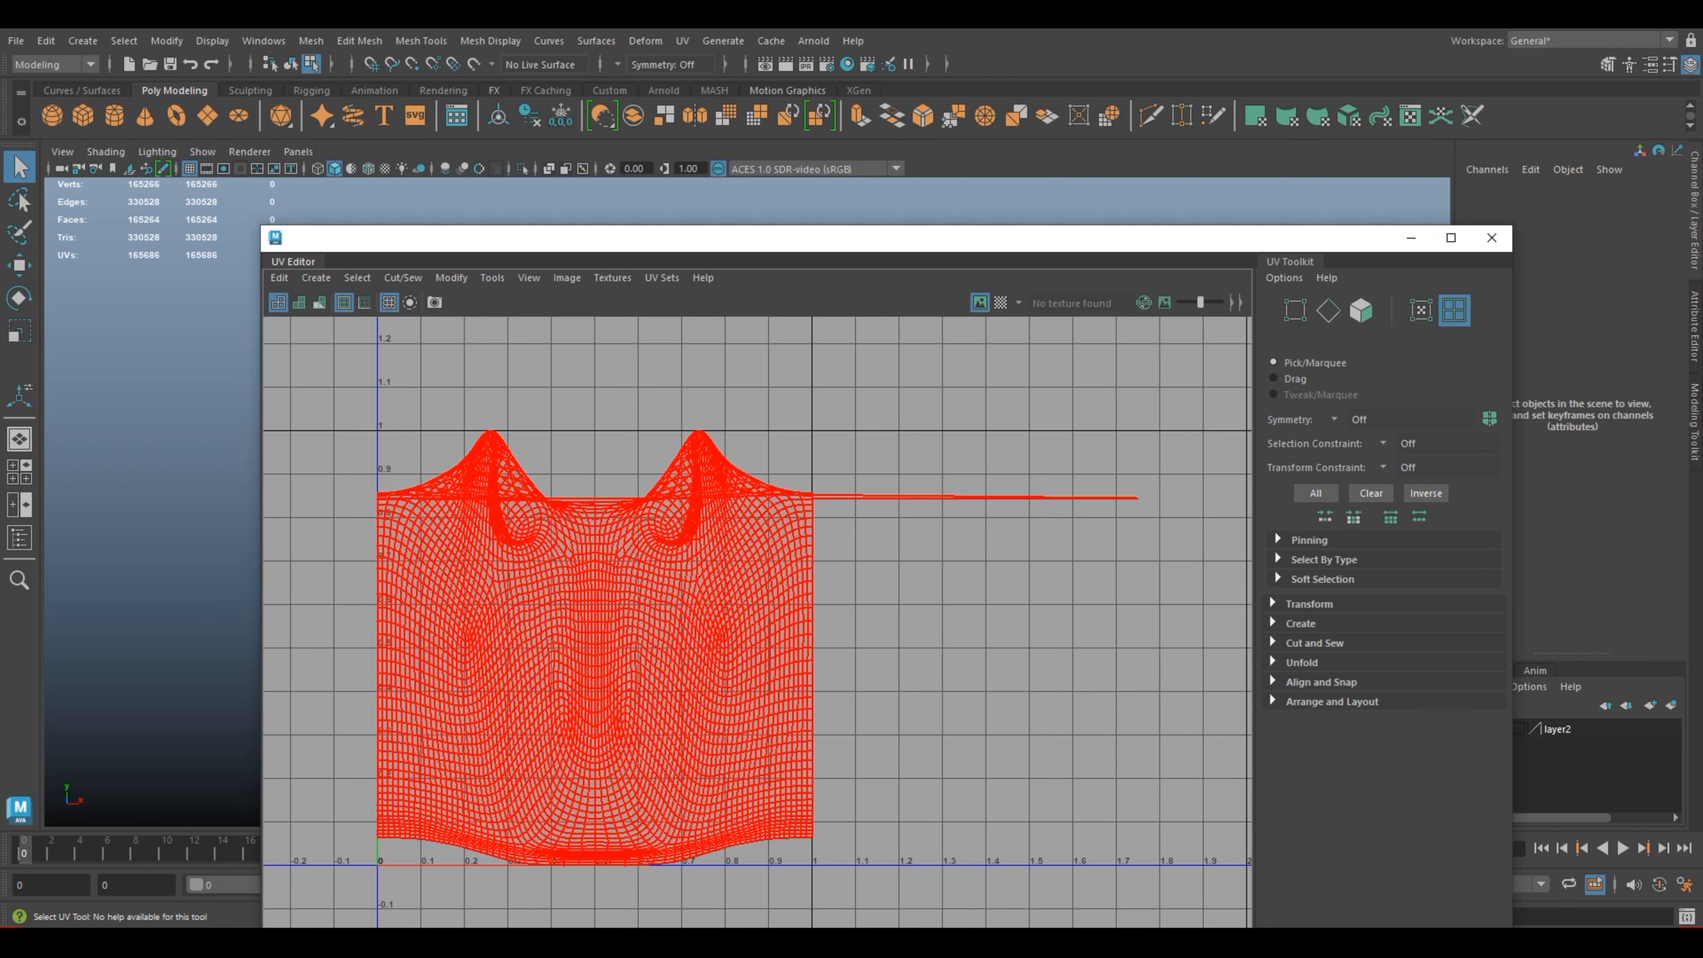
pyautogui.keyDown('shift'); pyautogui.moveTo(651, 508); pyautogui.dragTo(470, 530, button='right'); pyautogui.keyUp('shift')
pyautogui.keyDown('shift'); pyautogui.moveTo(651, 507); pyautogui.dragTo(430, 508, button='right'); pyautogui.keyUp('shift')
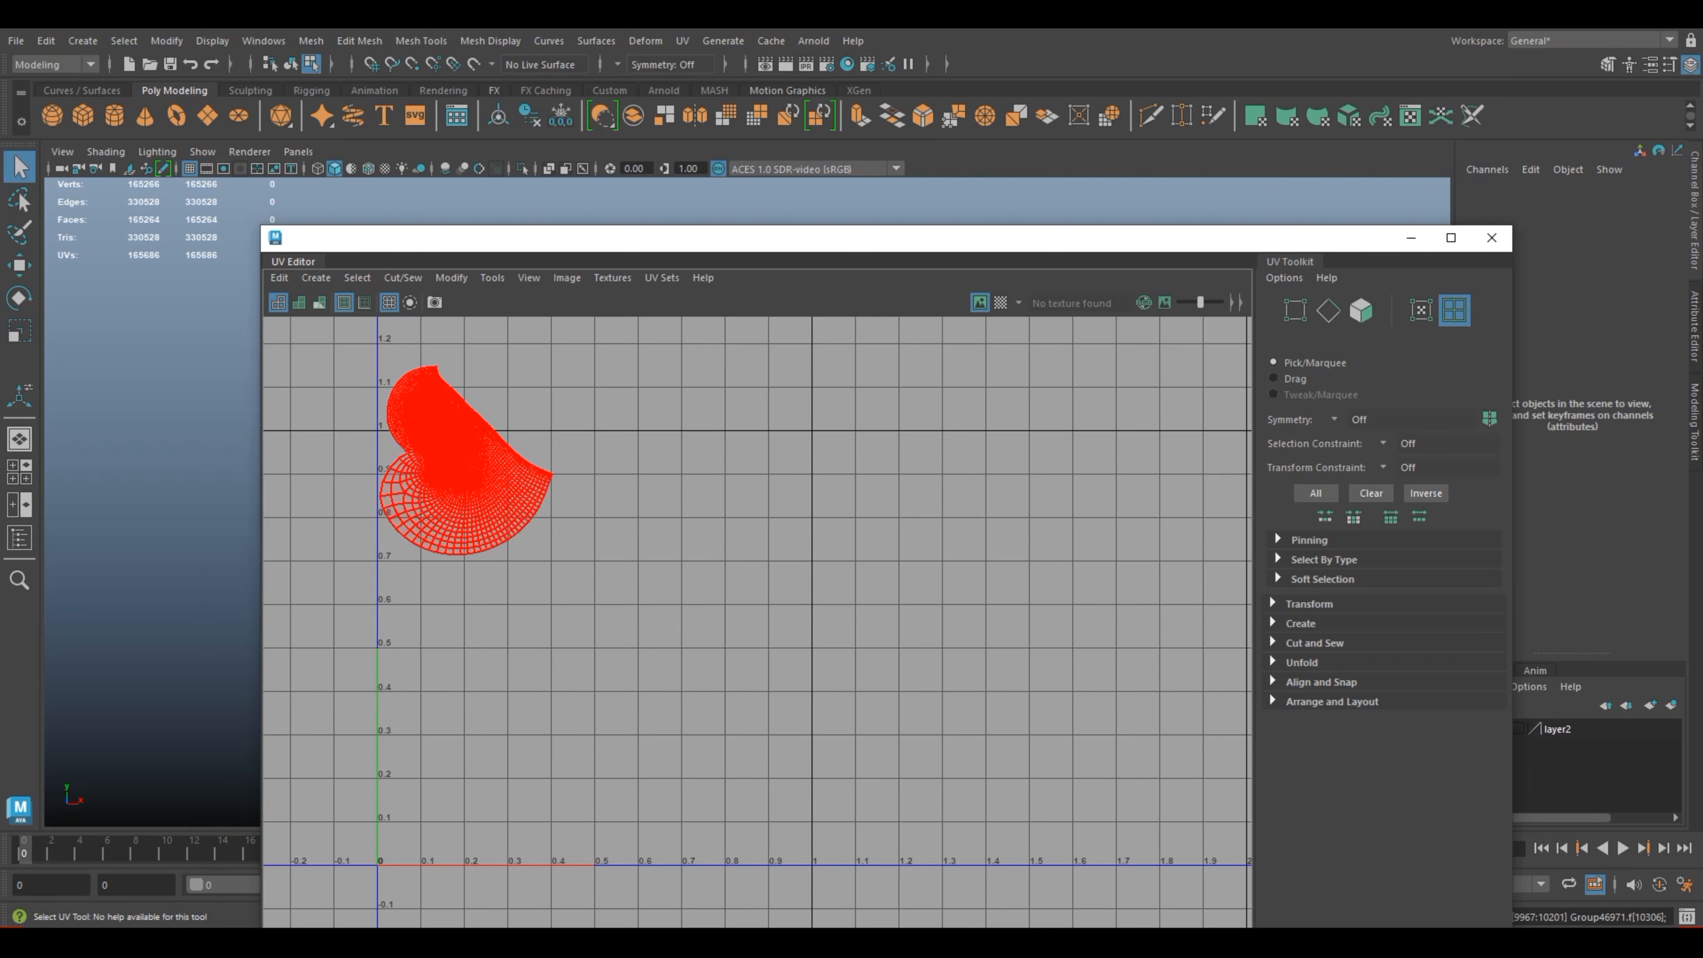
pyautogui.hotkey('ctrl', 'z')
pyautogui.hotkey('ctrl', 'z')
pyautogui.hotkey('ctrl', 'z')
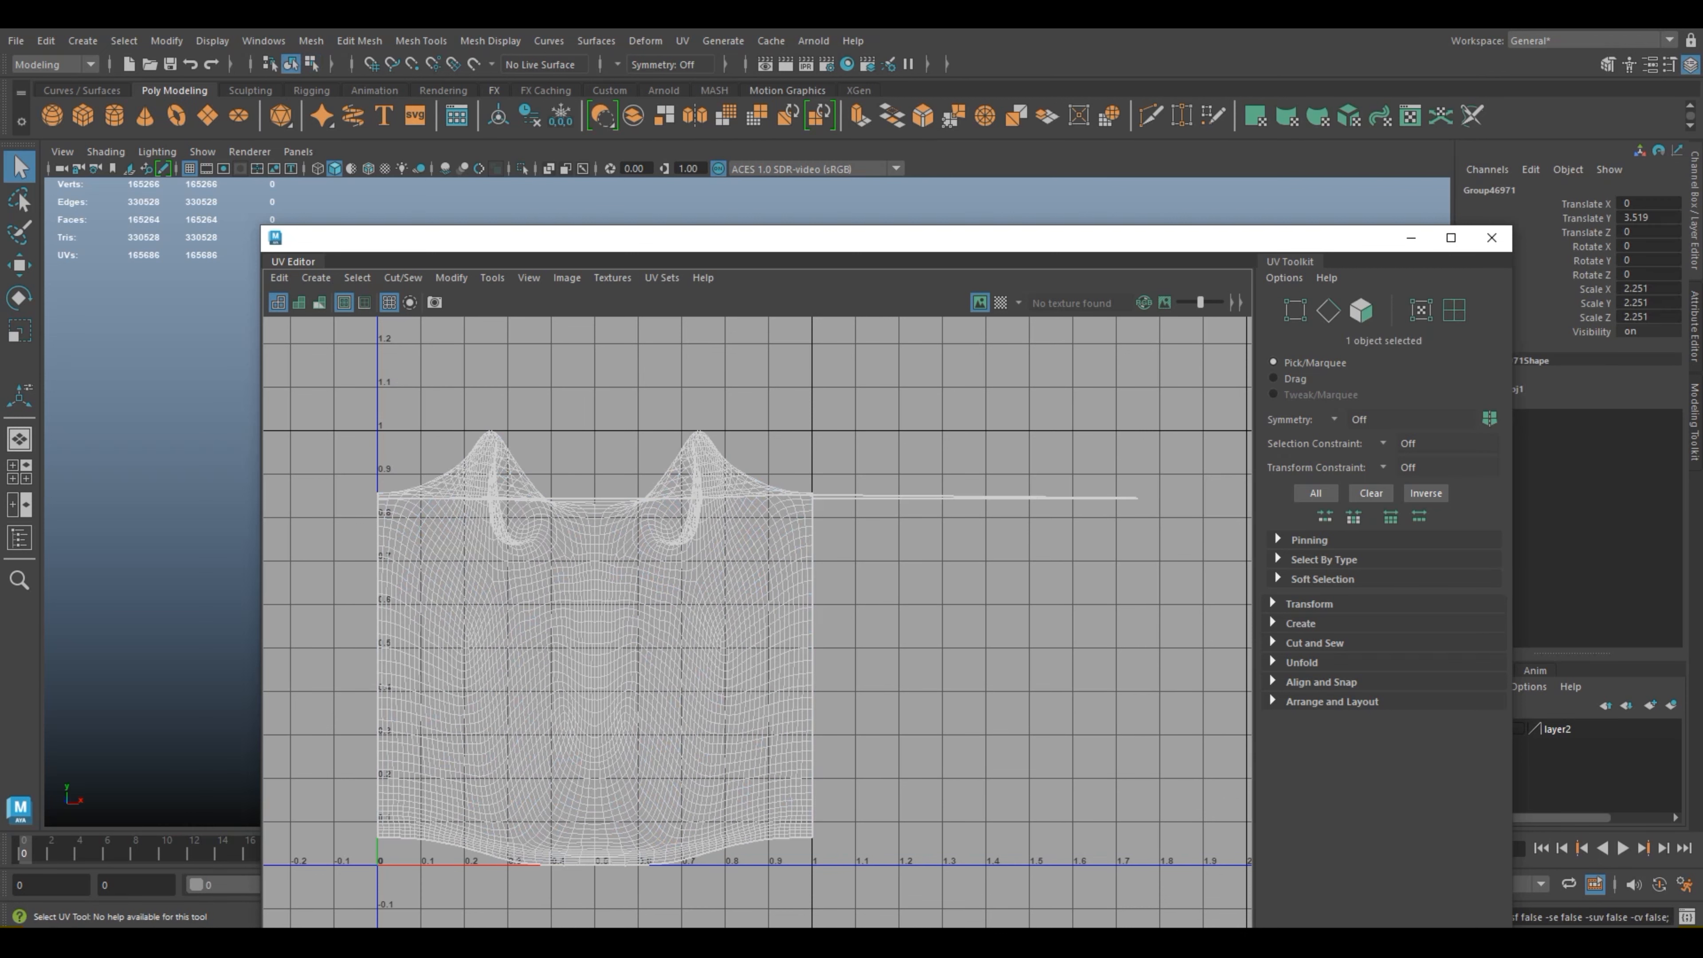
# Step: Switch the UV Editor to UV shell selection mode for the head mesh
pyautogui.moveTo(561, 598)
pyautogui.mouseDown(button='right')
pyautogui.moveTo(520, 595)
pyautogui.moveTo(560, 599)
pyautogui.mouseUp(button='right')
pyautogui.keyDown('shift'); pyautogui.rightClick(642, 613); pyautogui.keyUp('shift')
pyautogui.keyDown('shift'); pyautogui.rightClick(651, 618); pyautogui.keyUp('shift')
pyautogui.moveTo(634, 669); pyautogui.dragTo(566, 643, button='right')
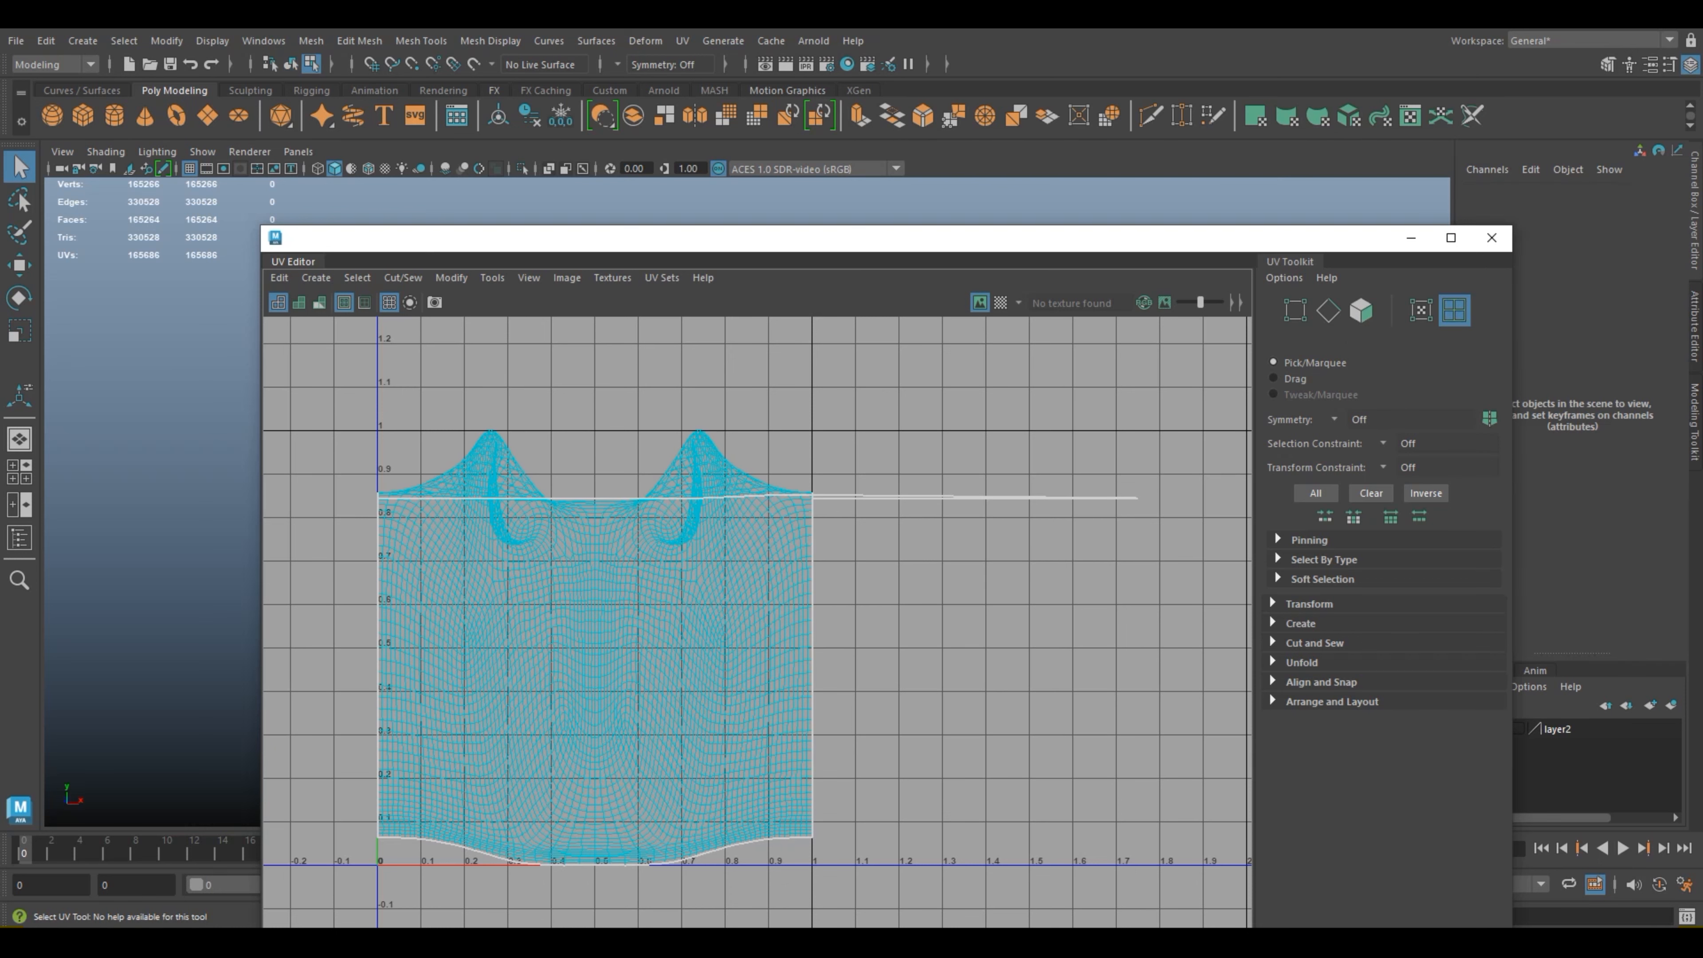
pyautogui.click(570, 520)
pyautogui.keyDown('shift'); pyautogui.moveTo(570, 507); pyautogui.dragTo(414, 537, button='right'); pyautogui.keyUp('shift')
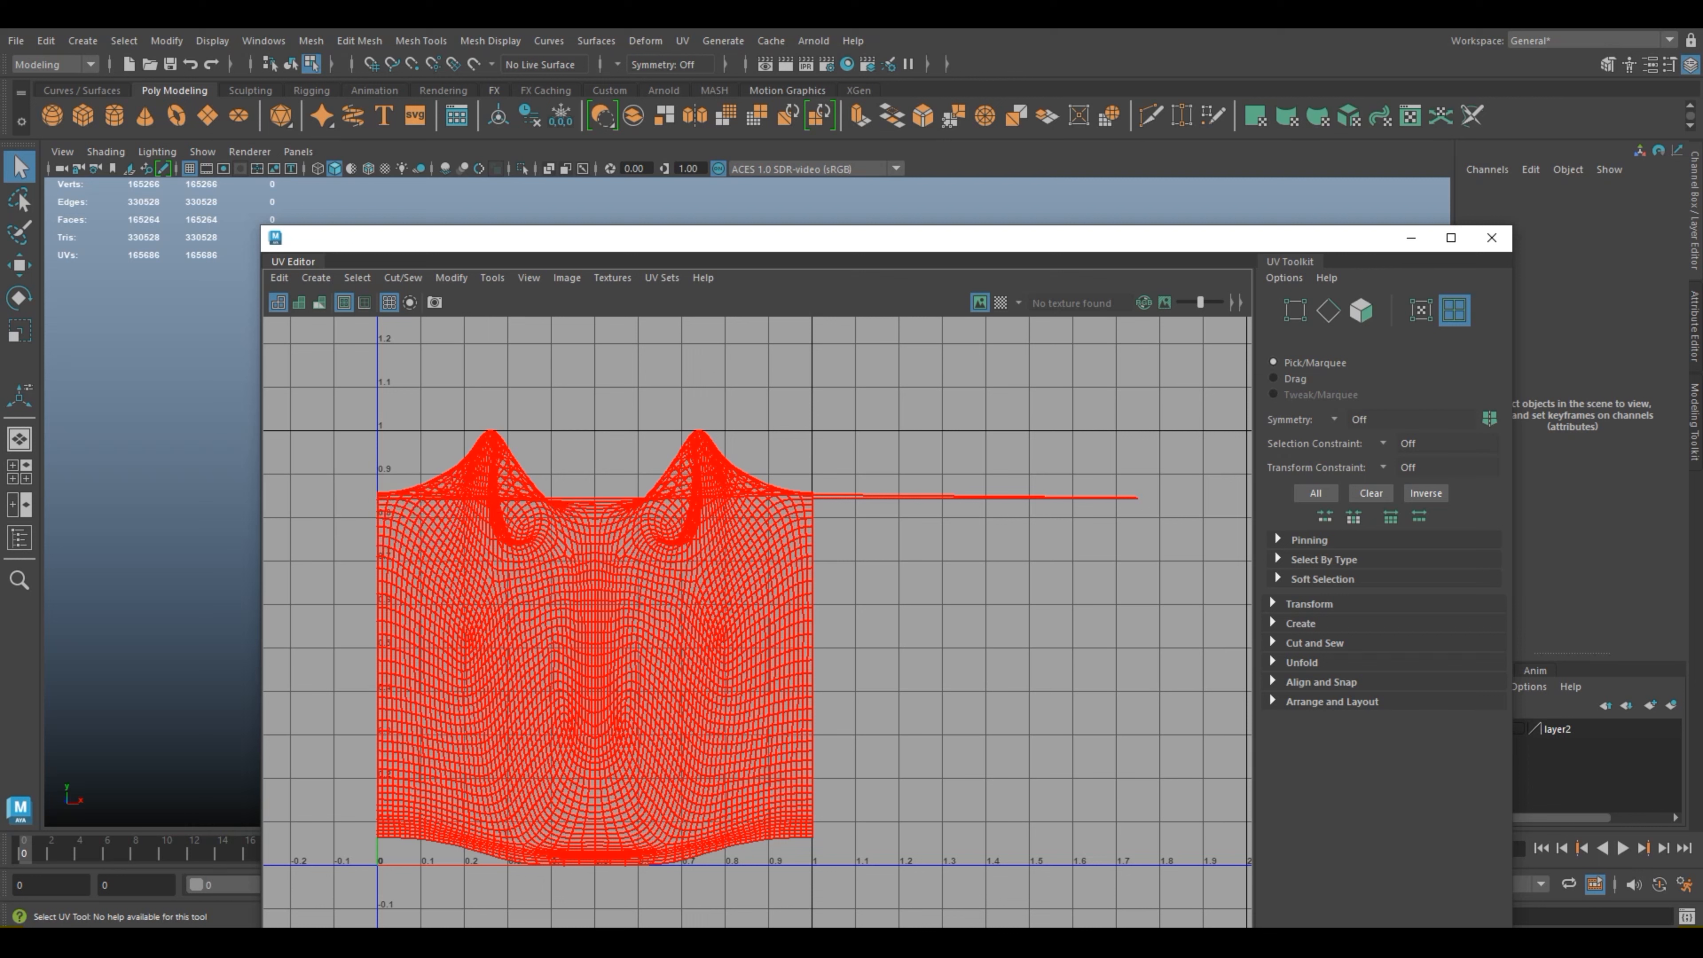
# Step: Try unfolding the head's UV shell with the Legacy method and the unfold constraint set to None, and undo it
pyautogui.moveTo(630, 508)
pyautogui.keyDown('shift'); pyautogui.mouseDown(button='right')
pyautogui.moveTo(519, 492)
pyautogui.moveTo(596, 508)
pyautogui.moveTo(443, 508)
pyautogui.mouseUp(button='right'); pyautogui.keyUp('shift')
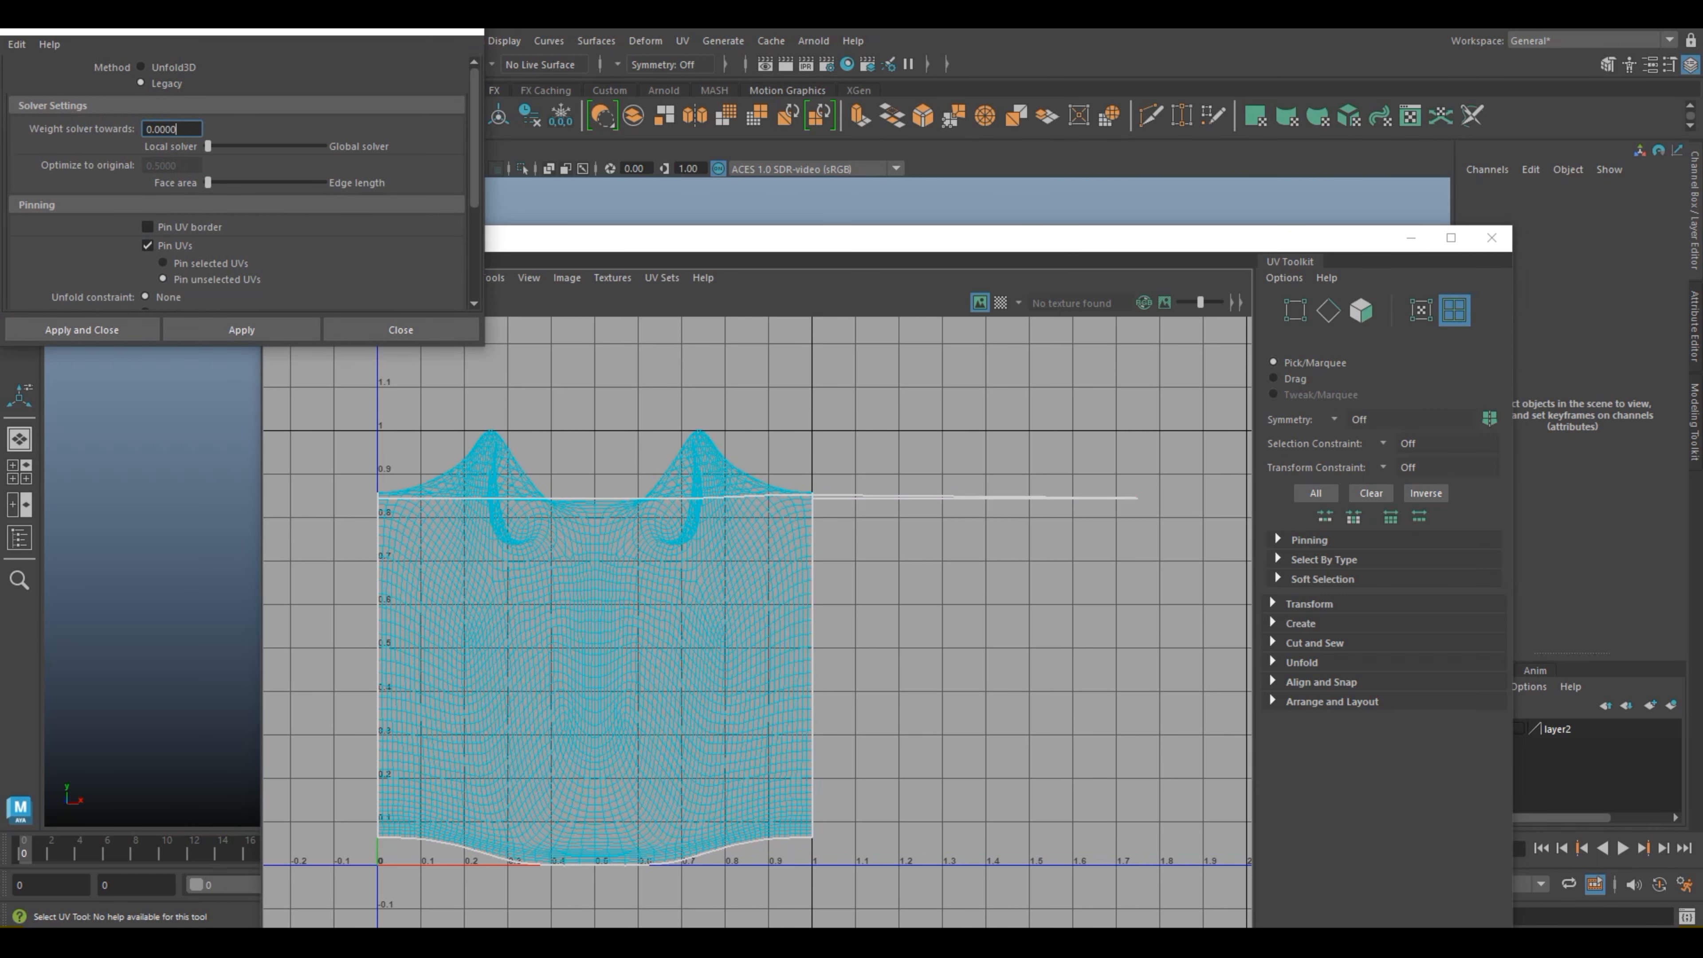
pyautogui.scroll(-4, 237, 188)
pyautogui.scroll(3, 237, 188)
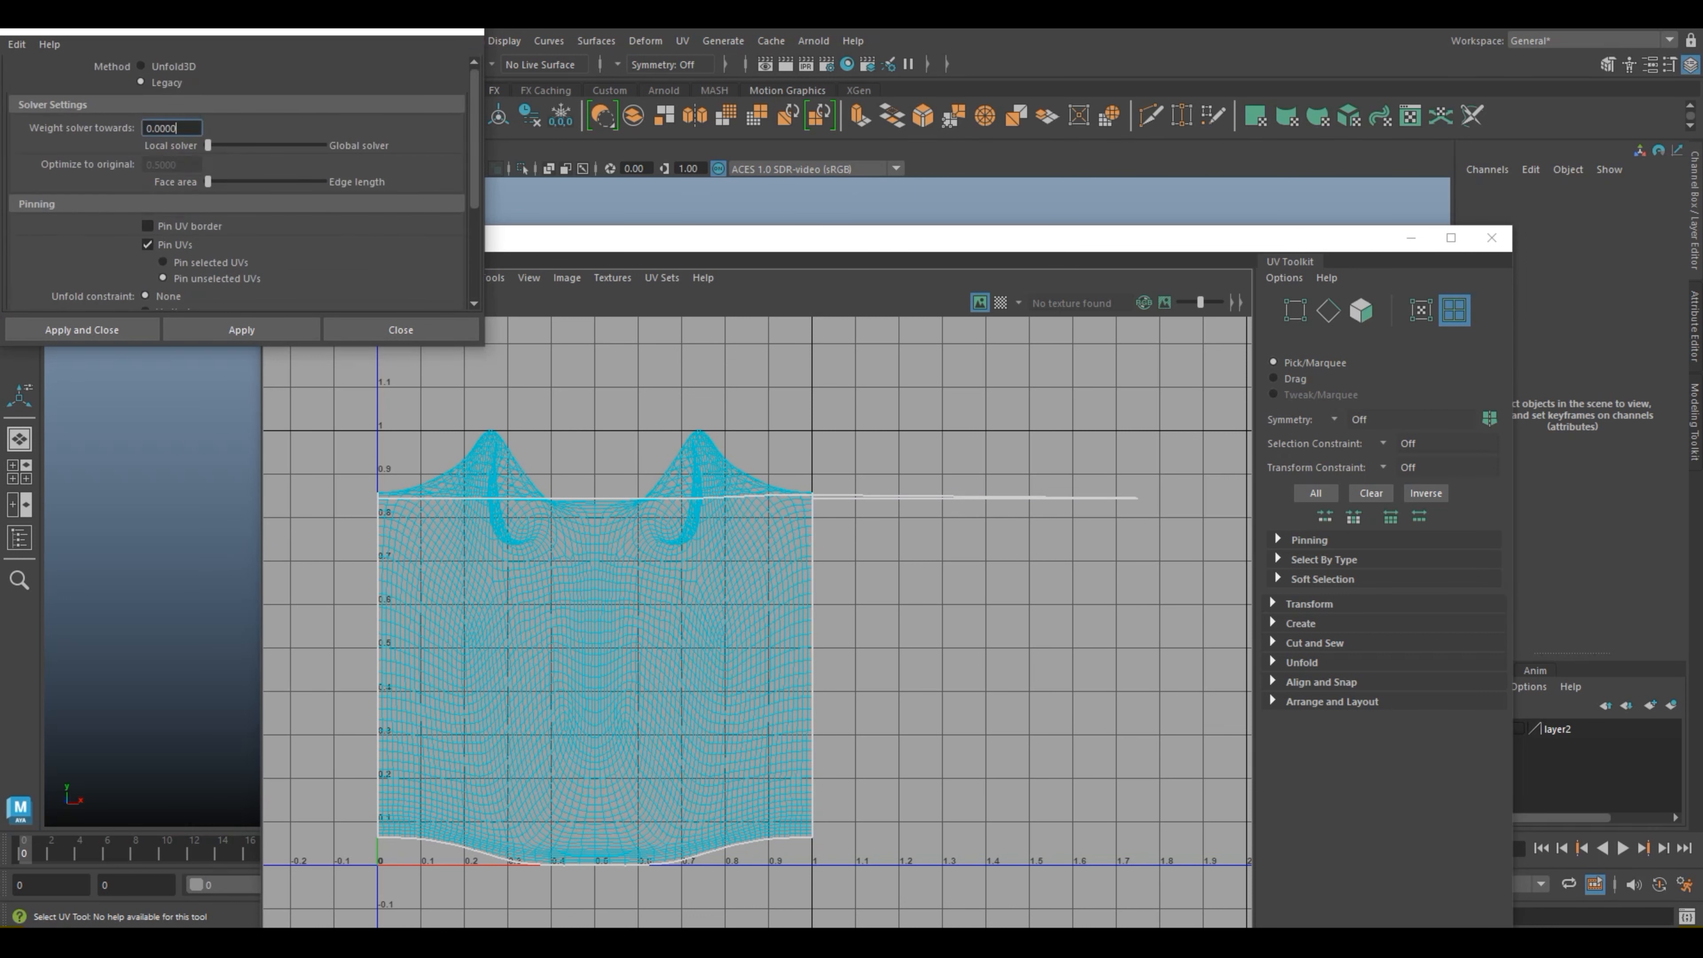
pyautogui.scroll(-2, 237, 188)
pyautogui.click(82, 330)
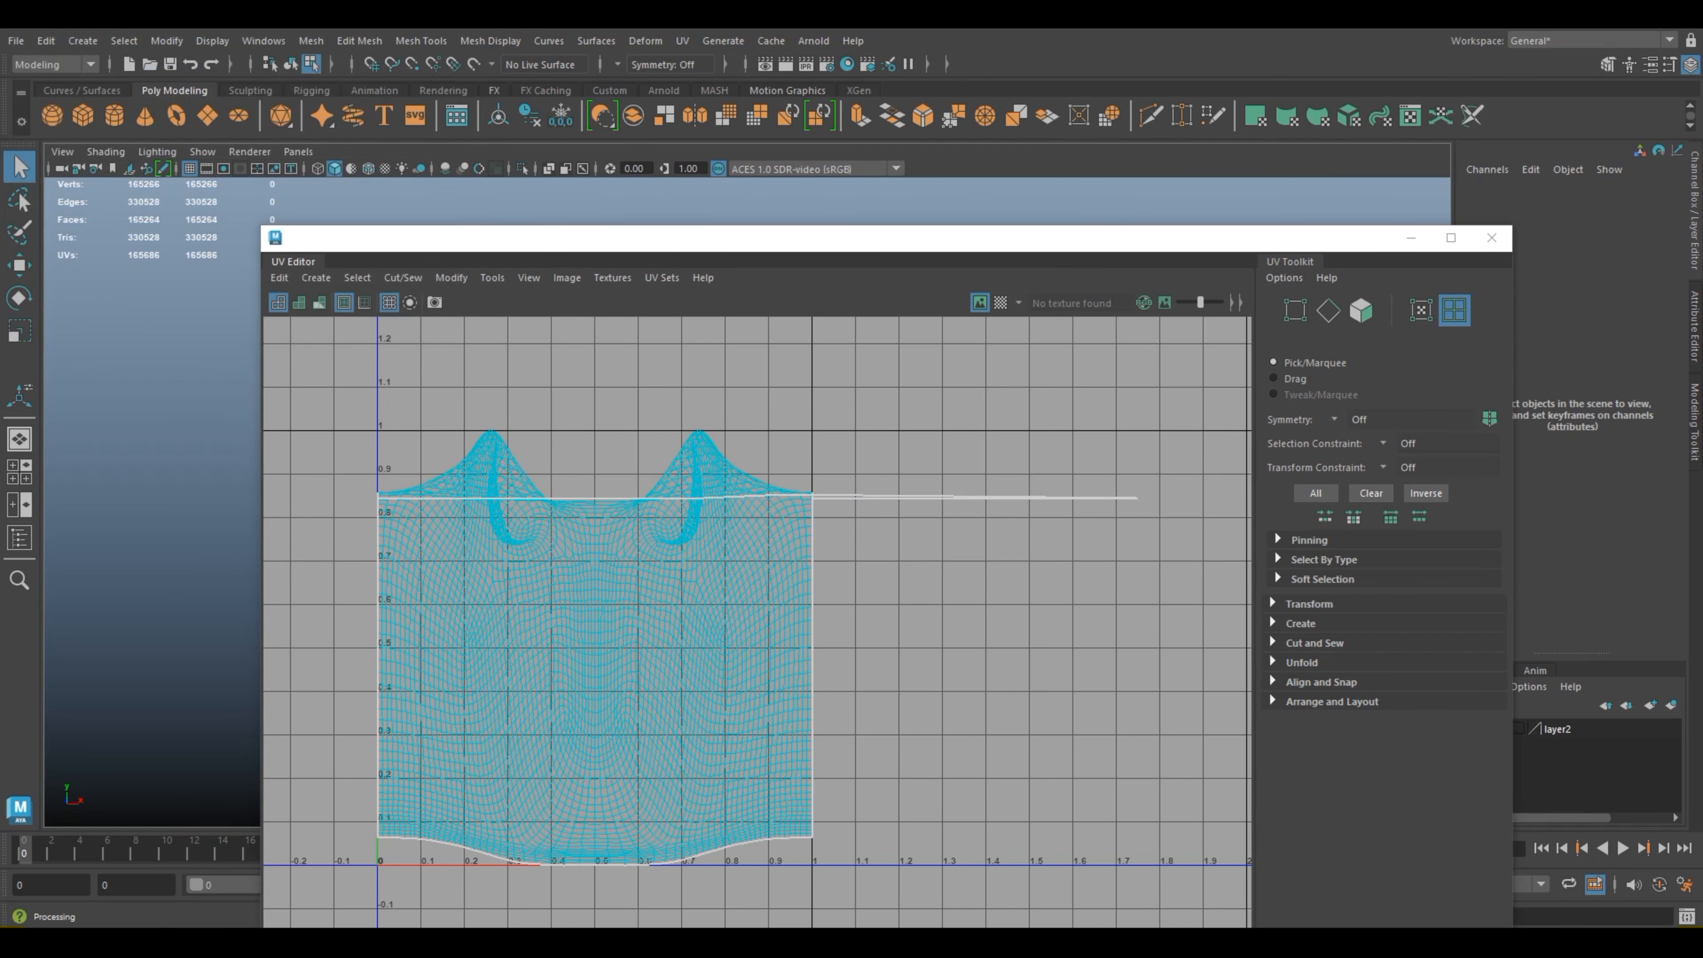
pyautogui.keyDown('shift'); pyautogui.moveTo(654, 508); pyautogui.dragTo(503, 510, button='right'); pyautogui.keyUp('shift')
pyautogui.scroll(-1, 237, 188)
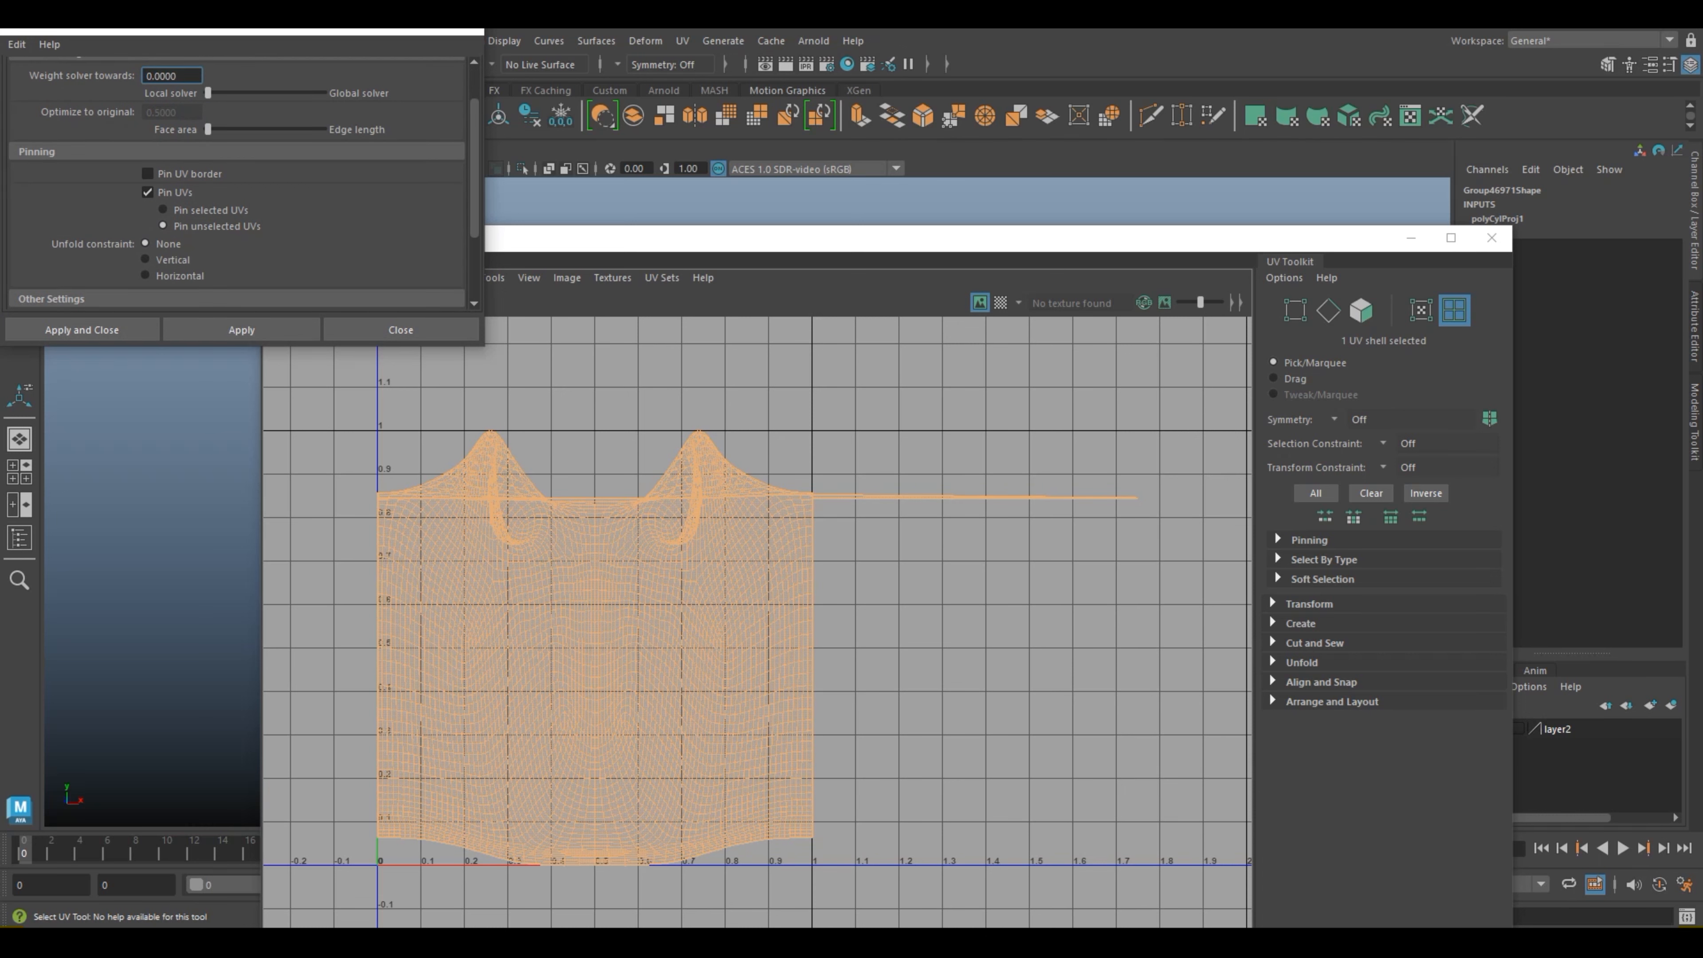
pyautogui.click(241, 329)
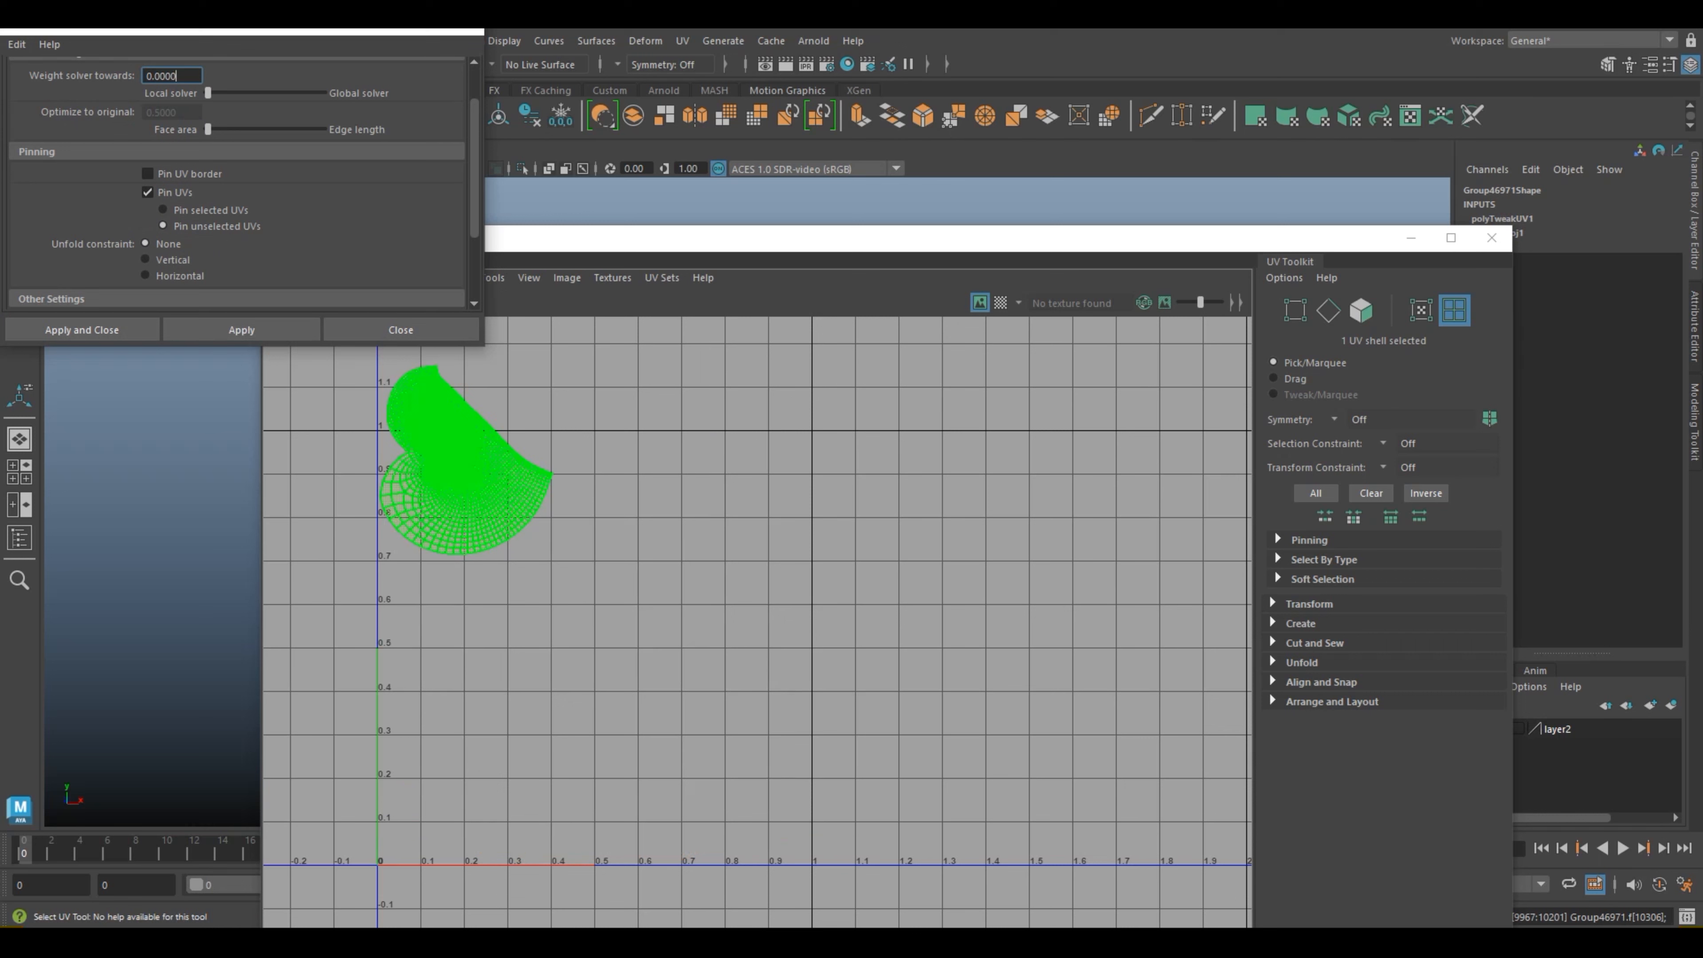
pyautogui.click(462, 473)
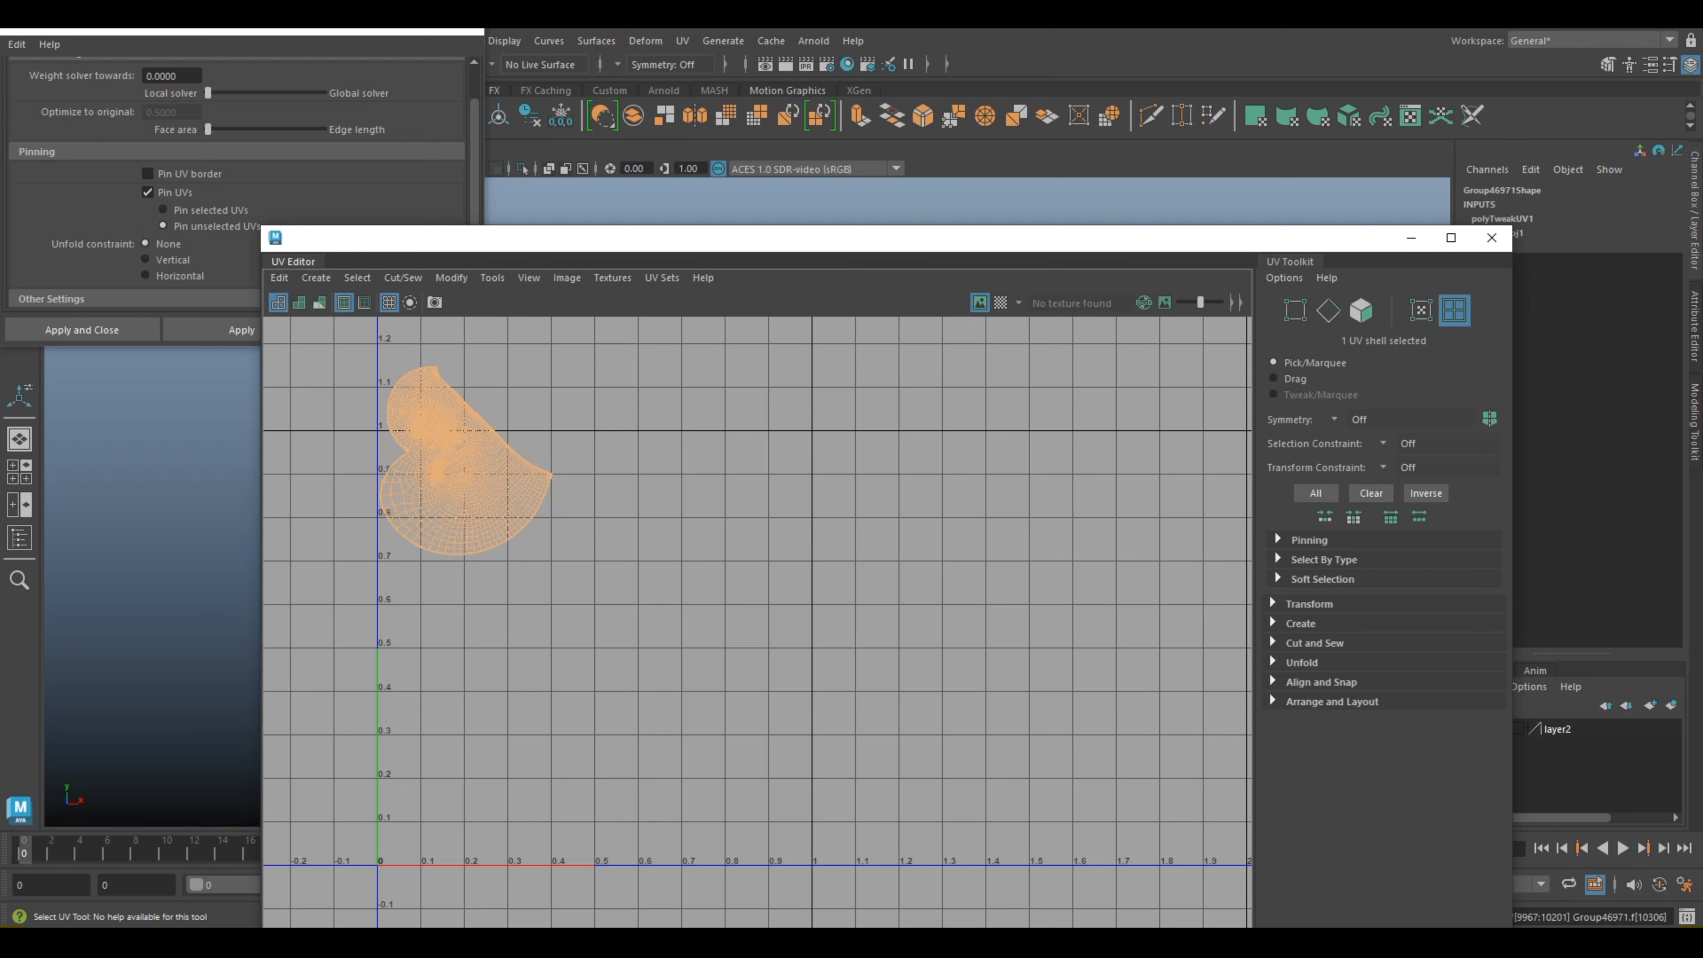
pyautogui.hotkey('ctrl', 'z')
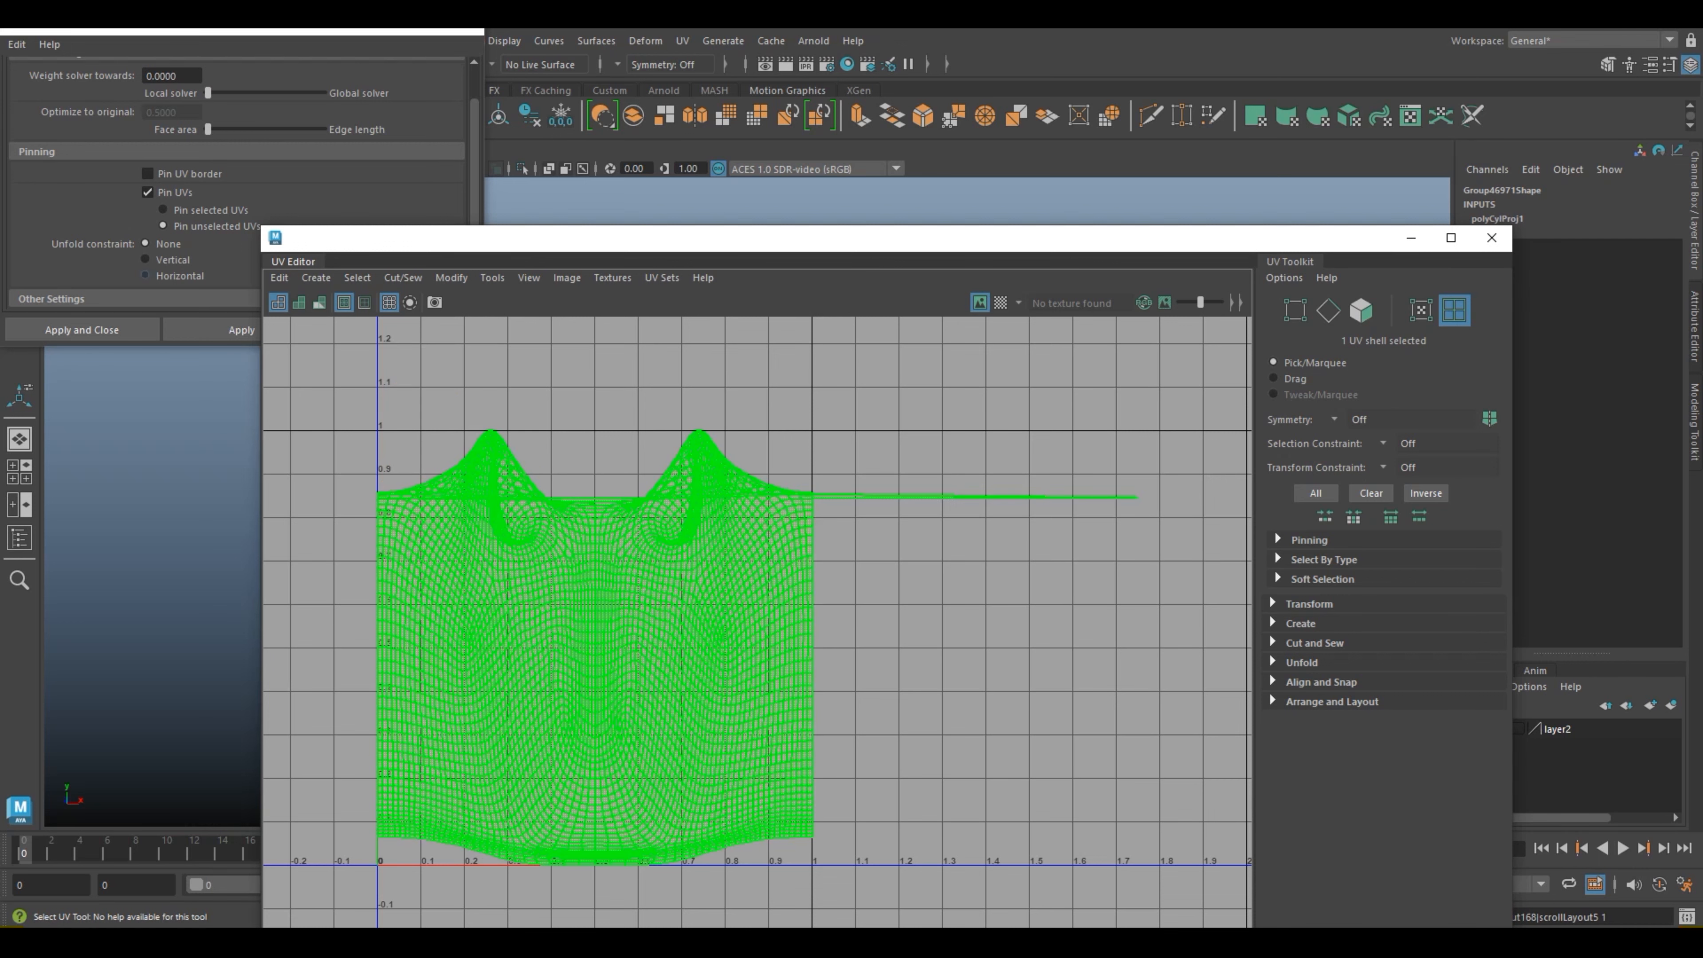
# Step: Try unfolding the whole head shell with the Vertical unfold constraint, and undo the unfold
pyautogui.click(176, 75)
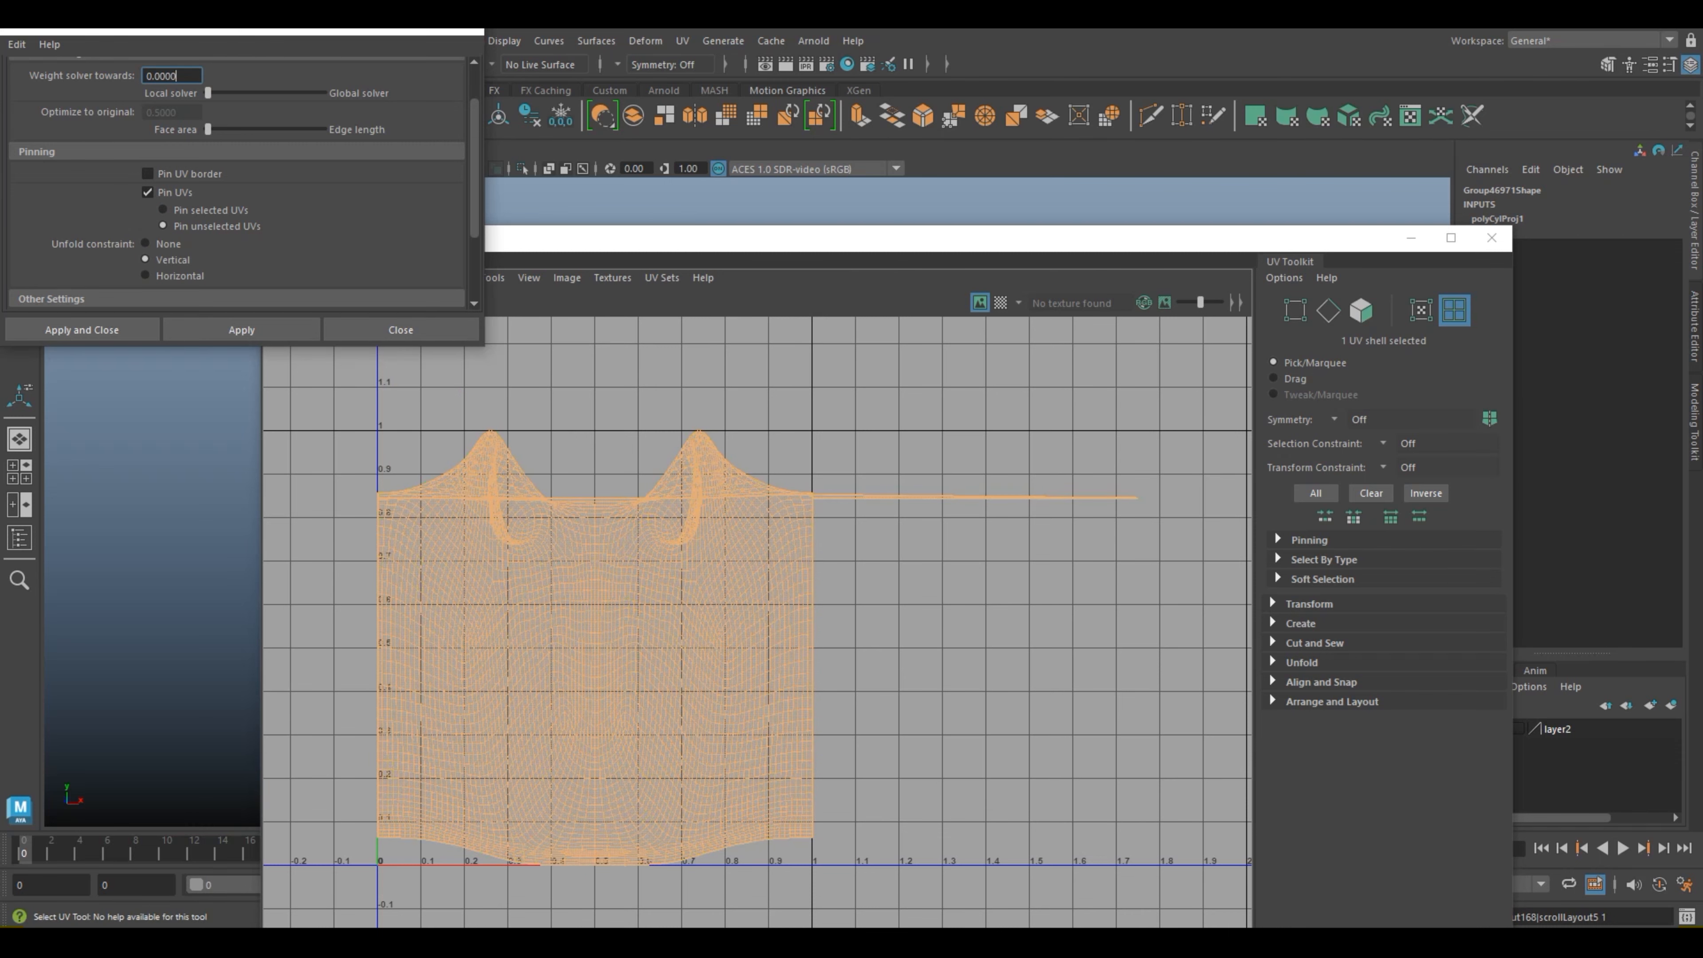
pyautogui.click(241, 330)
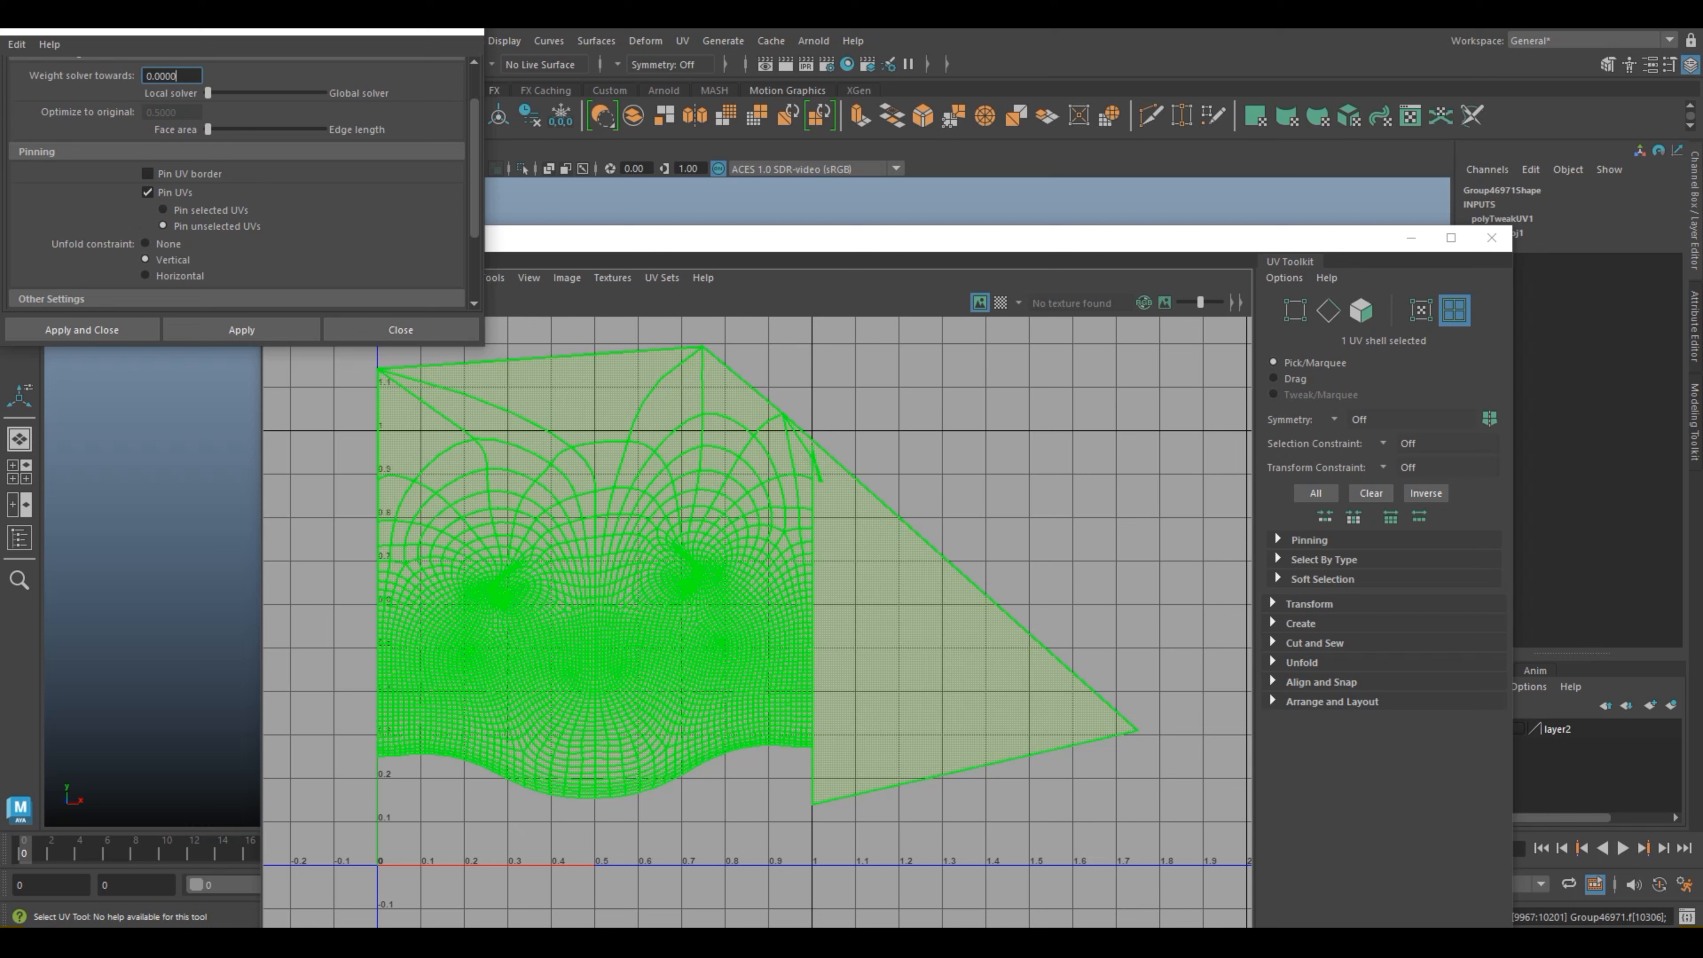
pyautogui.click(985, 483)
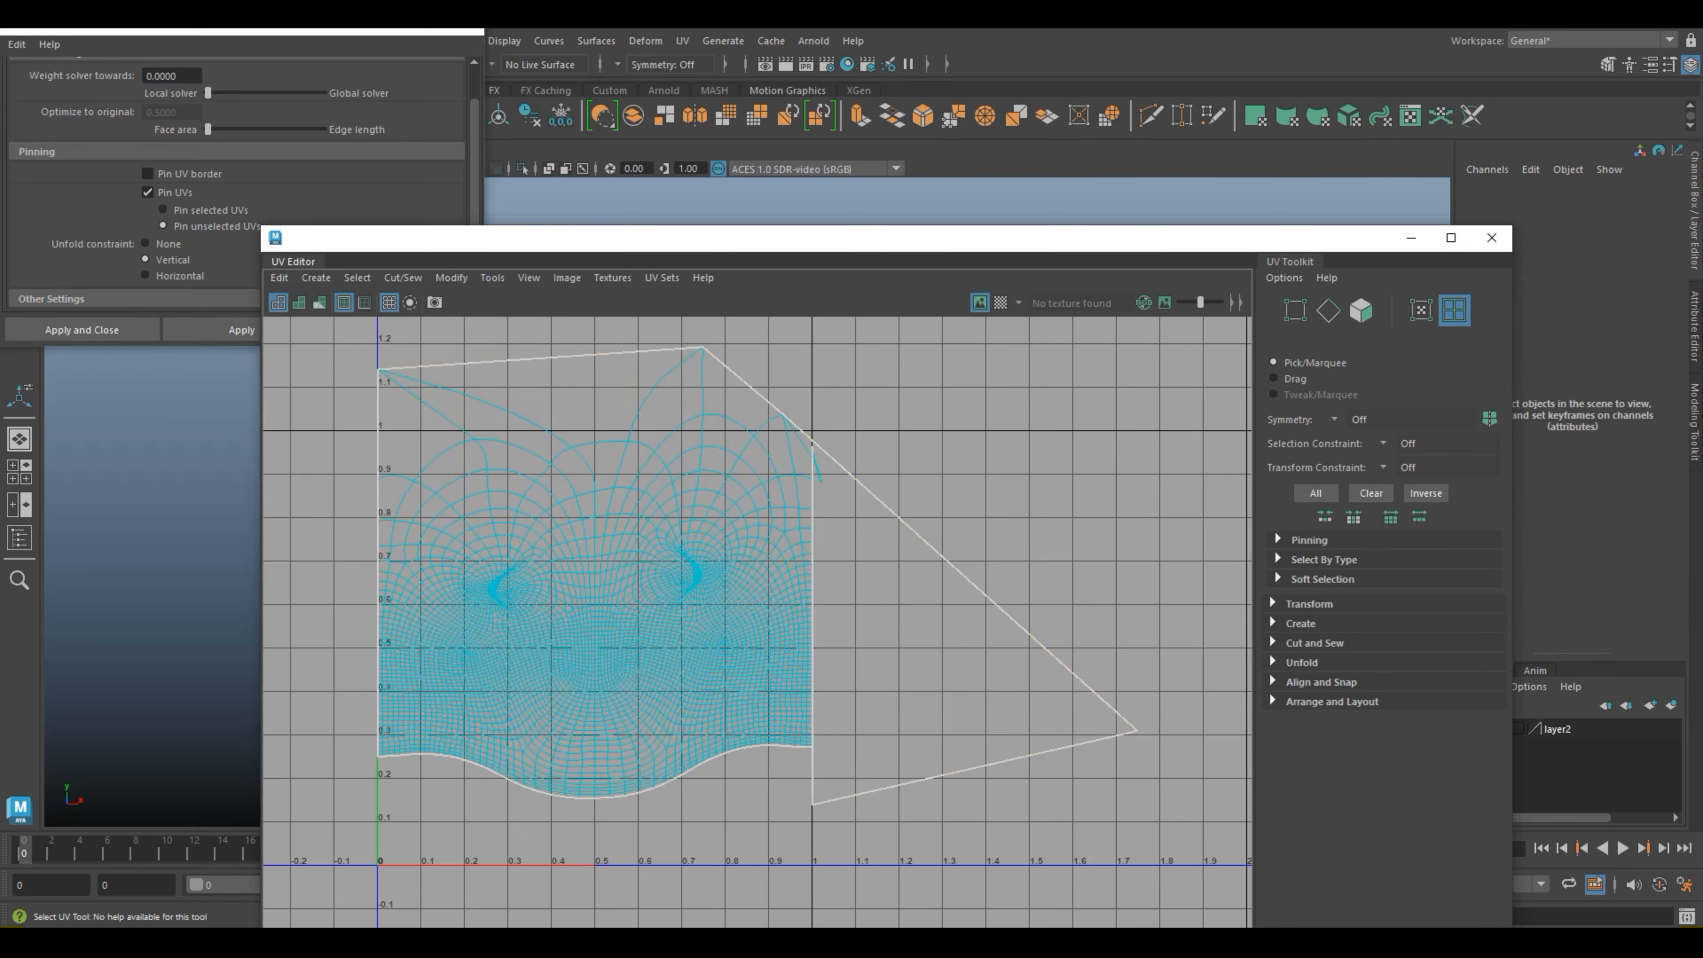
pyautogui.click(885, 604)
pyautogui.hotkey('ctrl', 'z')
pyautogui.hotkey('ctrl', 'z')
pyautogui.hotkey('ctrl', 'z')
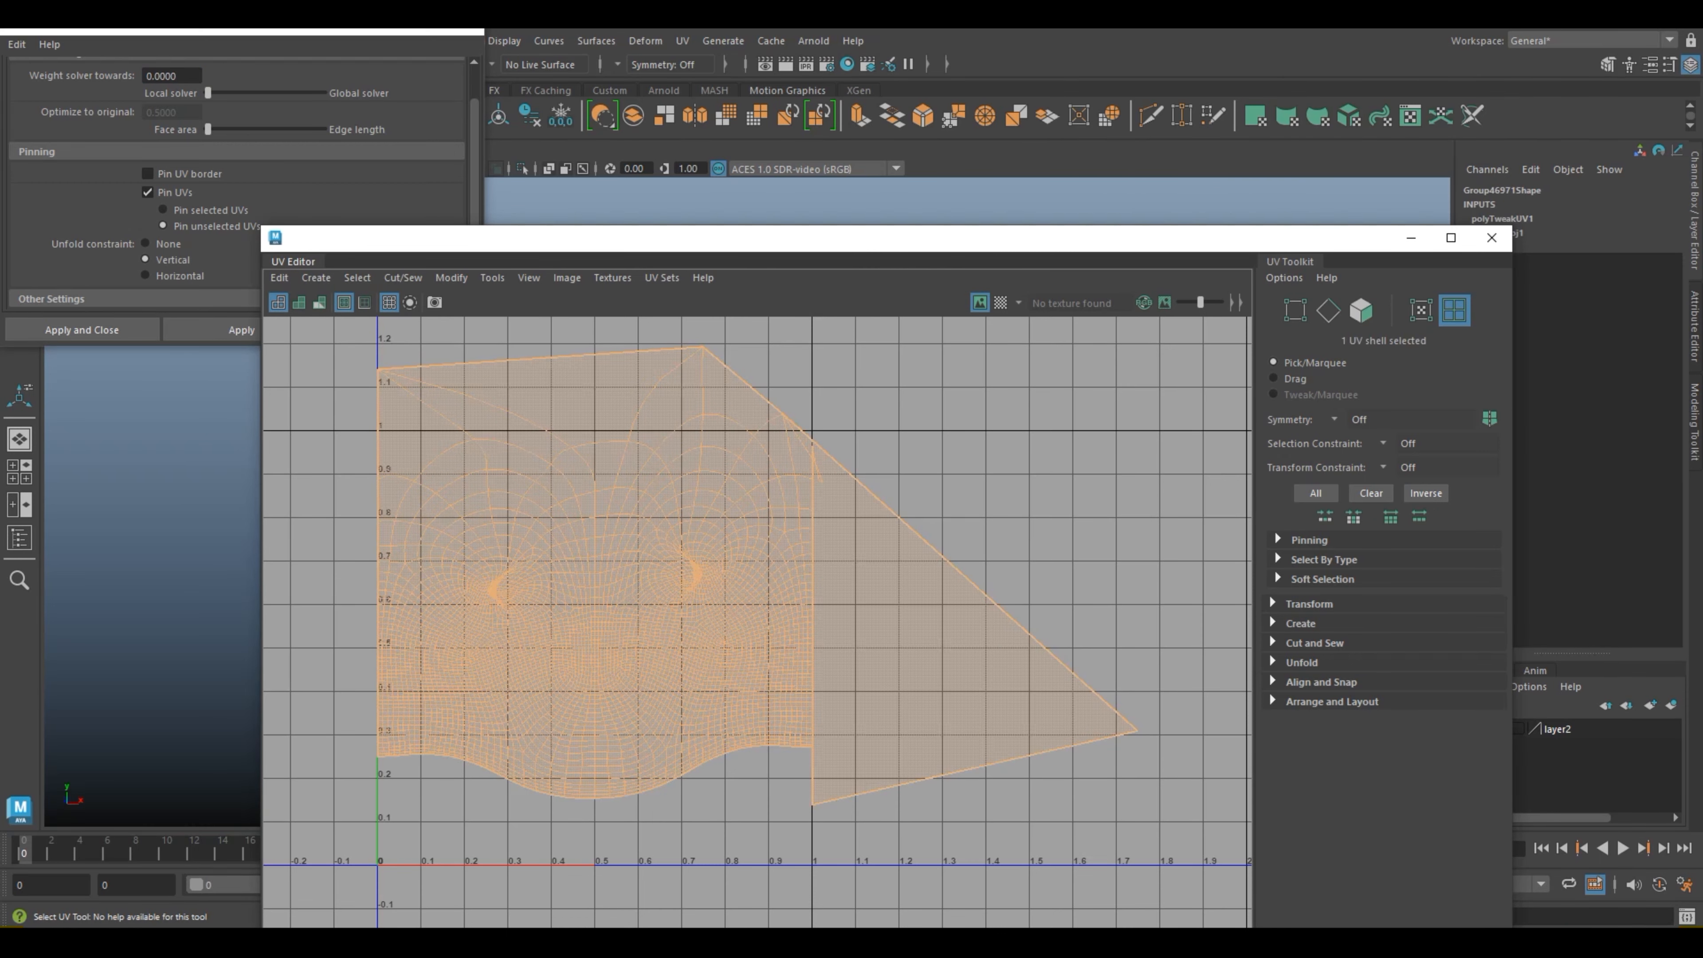
pyautogui.click(918, 603)
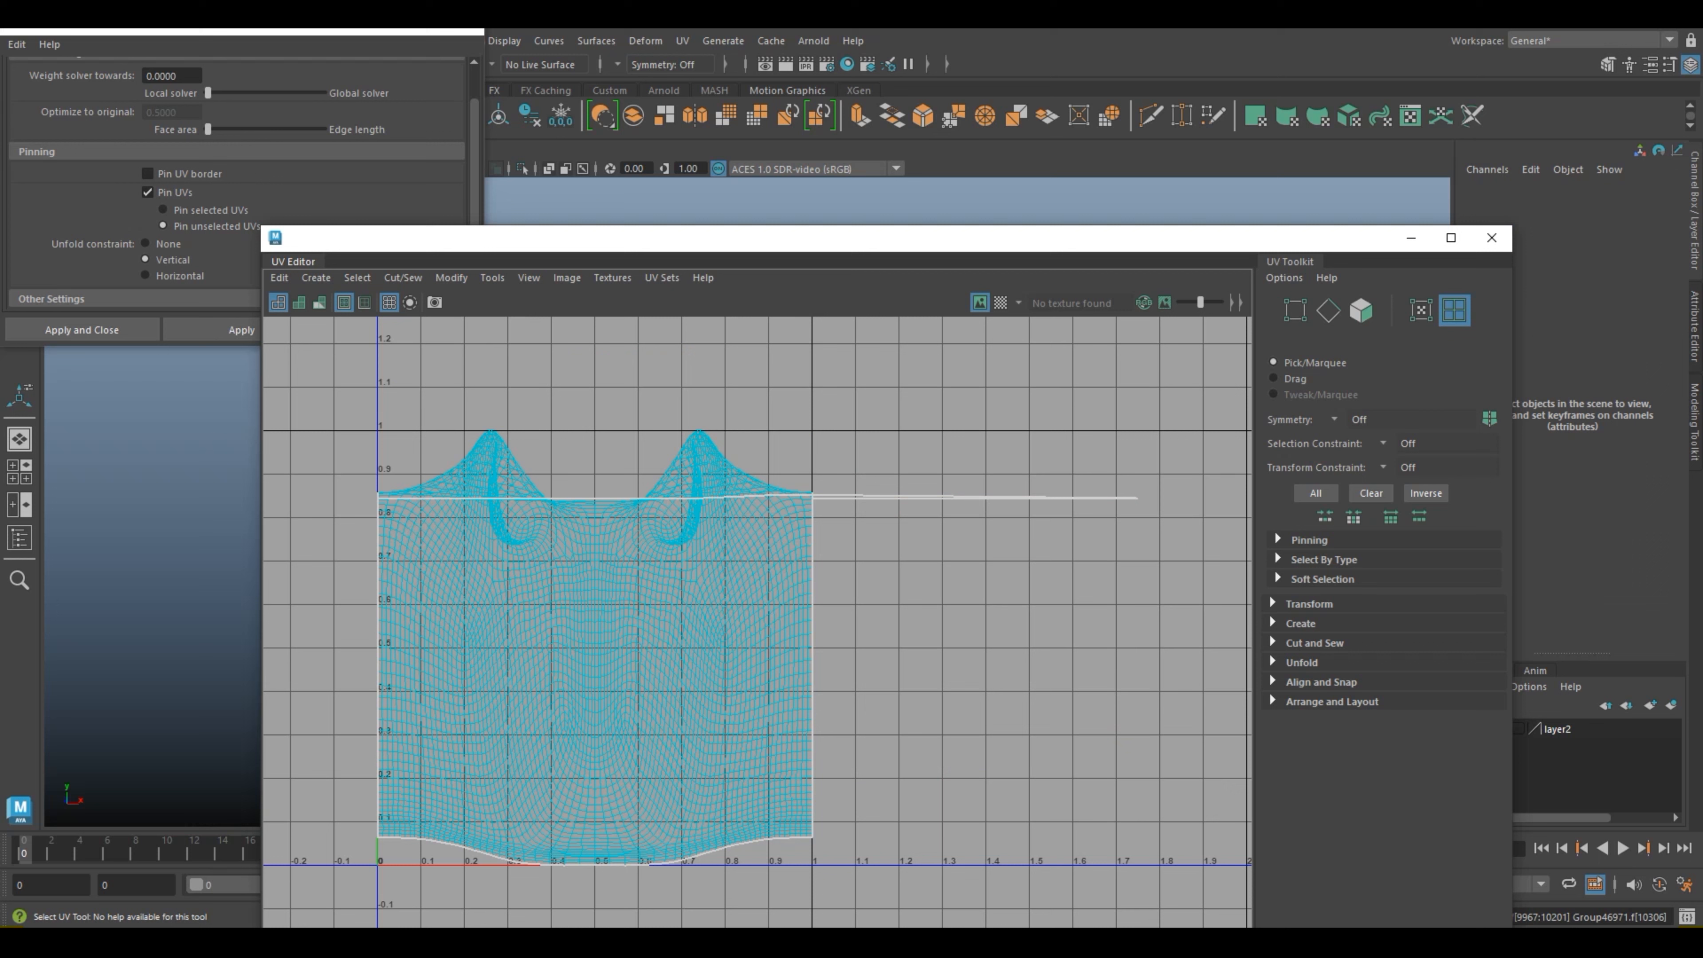
# Step: Select the head's UV shell and unfold it with the Legacy method and the Horizontal unfold constraint
pyautogui.click(738, 617)
pyautogui.click(147, 276)
pyautogui.click(241, 330)
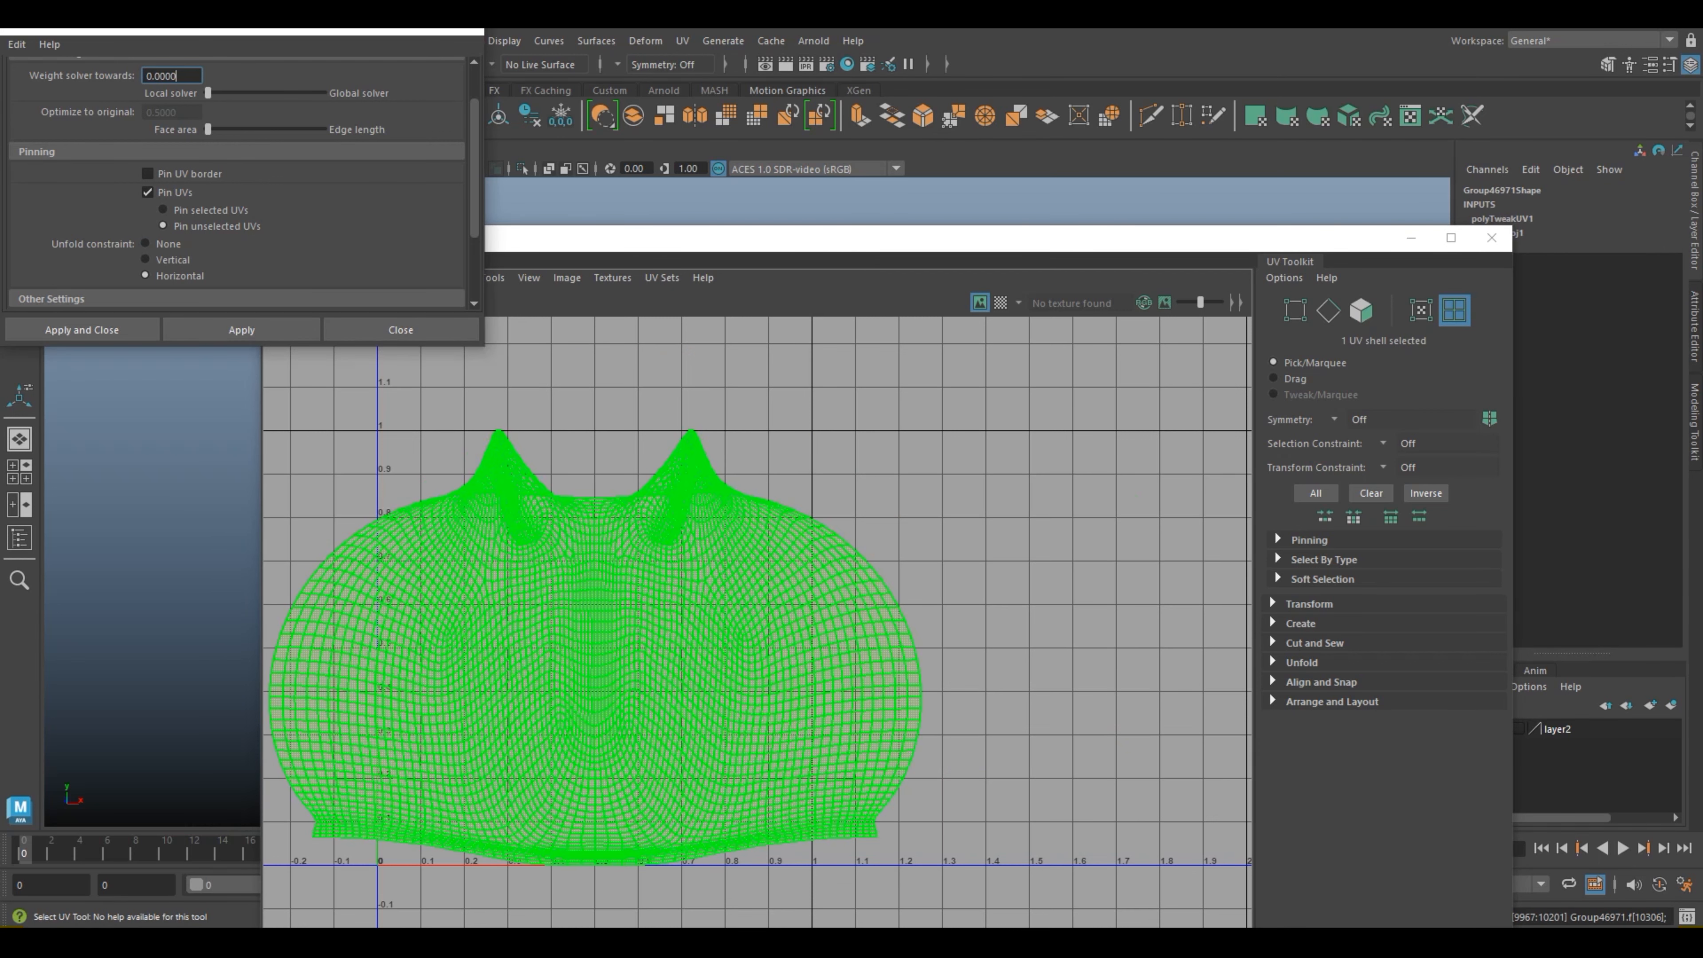
pyautogui.click(939, 496)
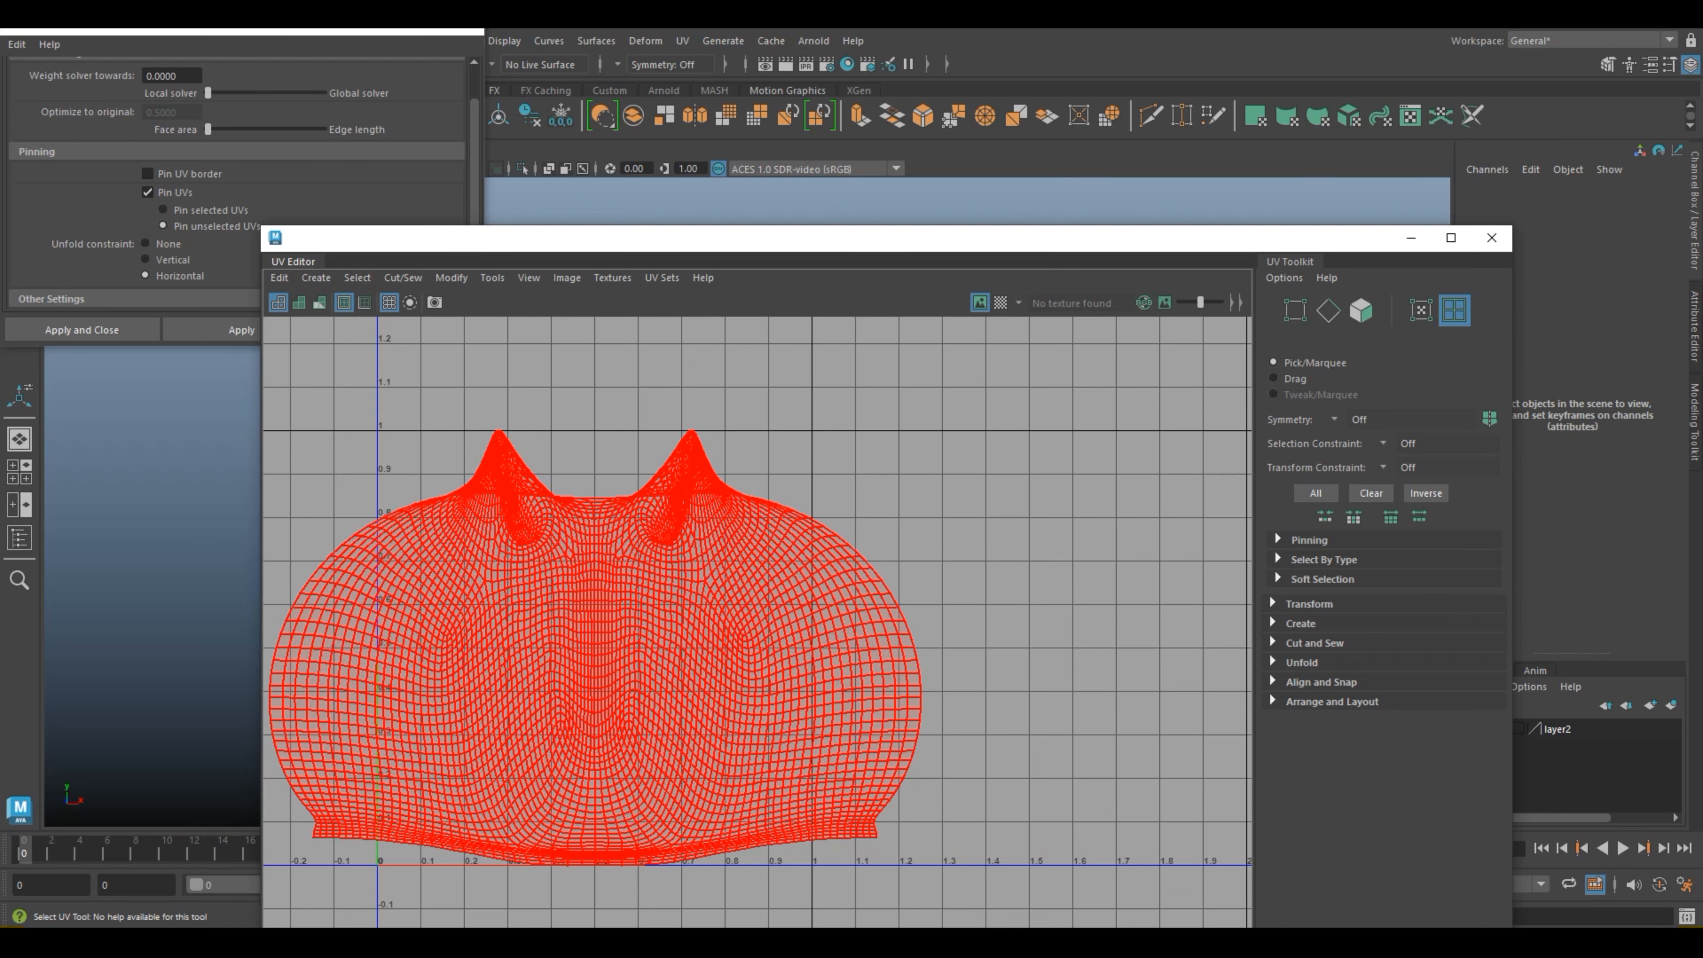
pyautogui.scroll(2, 650, 658)
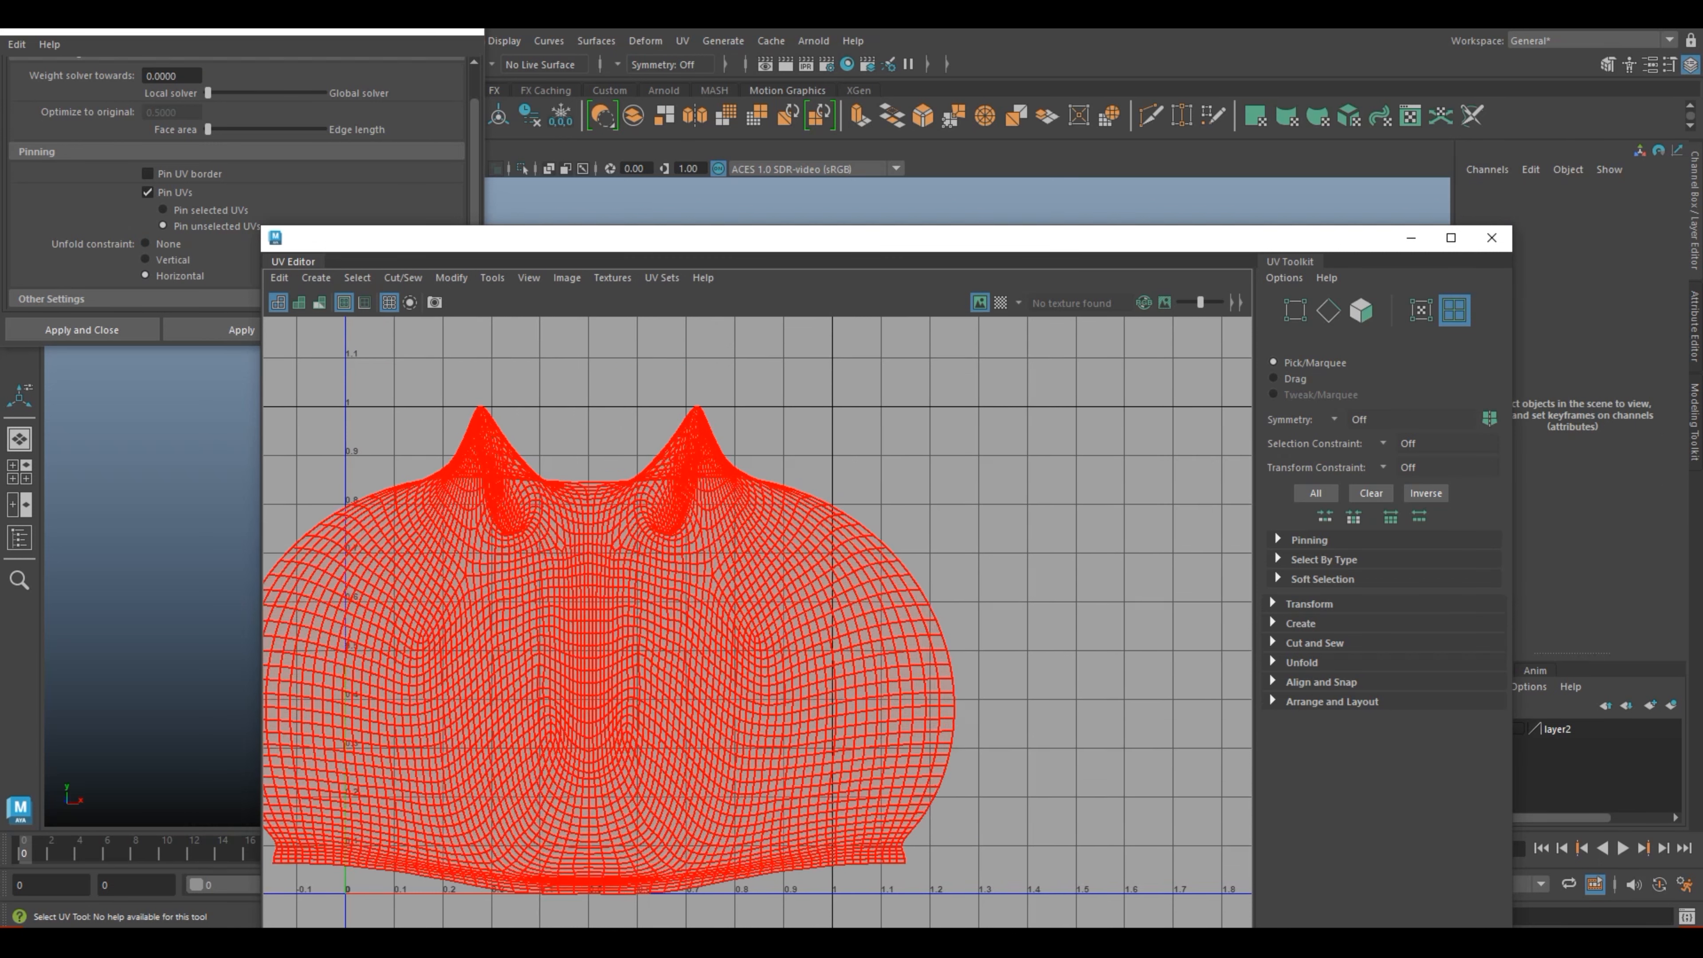
pyautogui.scroll(-2, 642, 607)
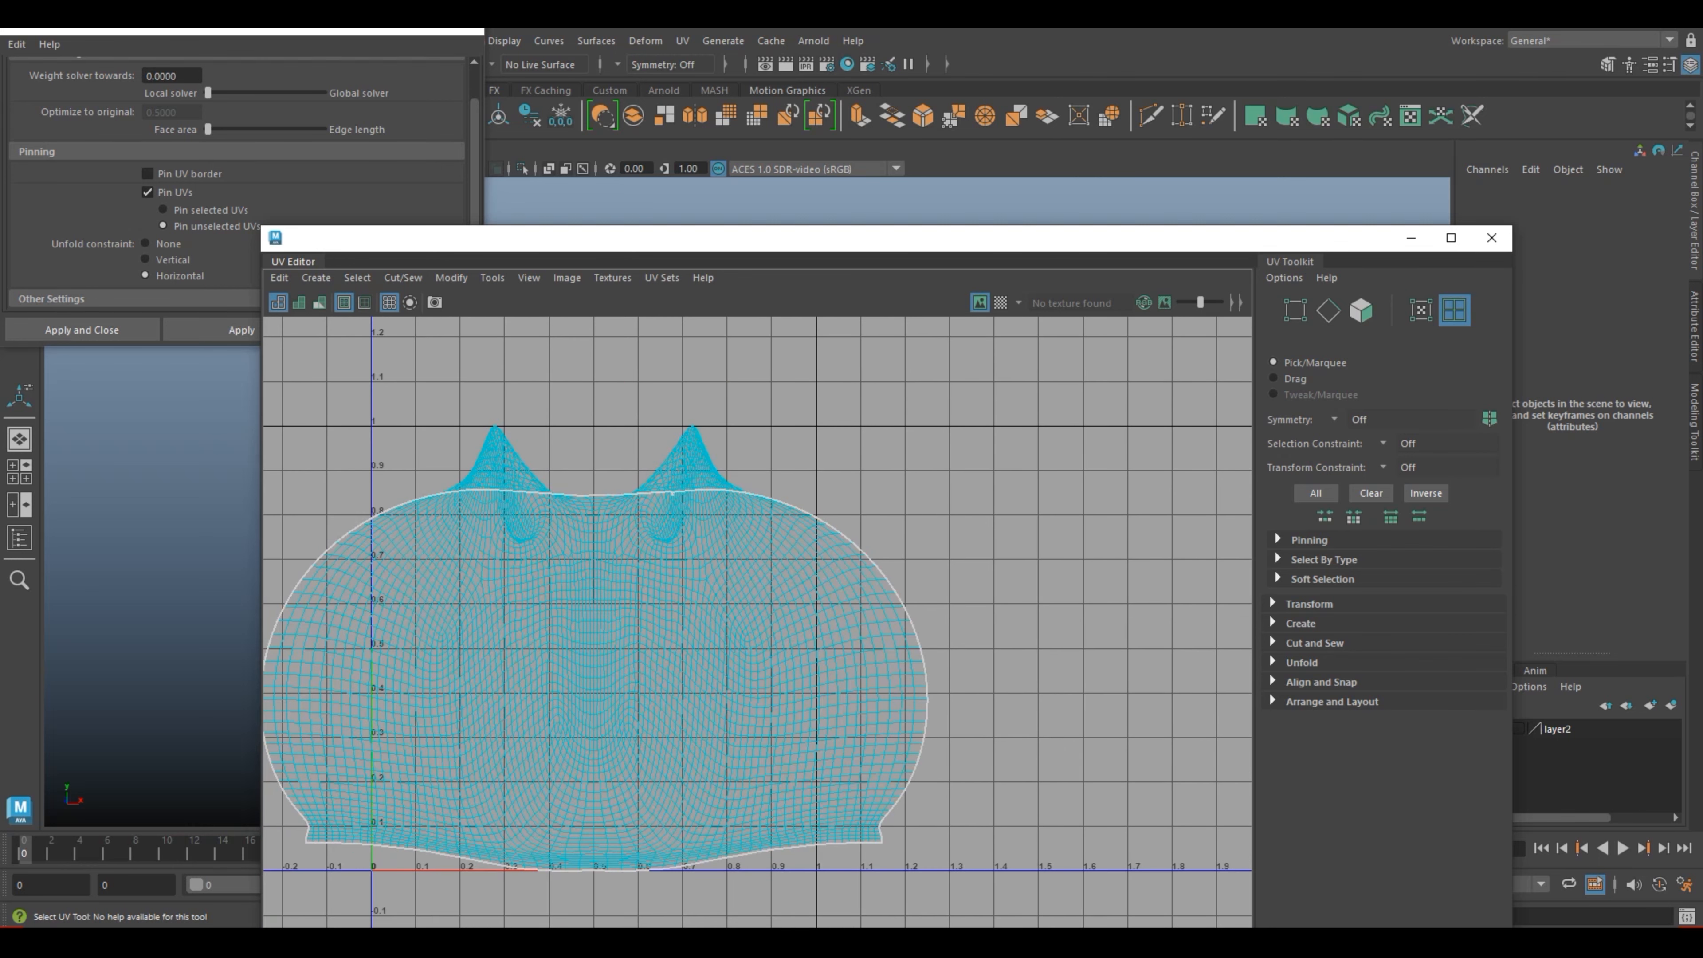
# Step: Turn on shaded display for the UV shells and inspect the overlapping eye areas
pyautogui.click(299, 302)
pyautogui.scroll(2, 740, 657)
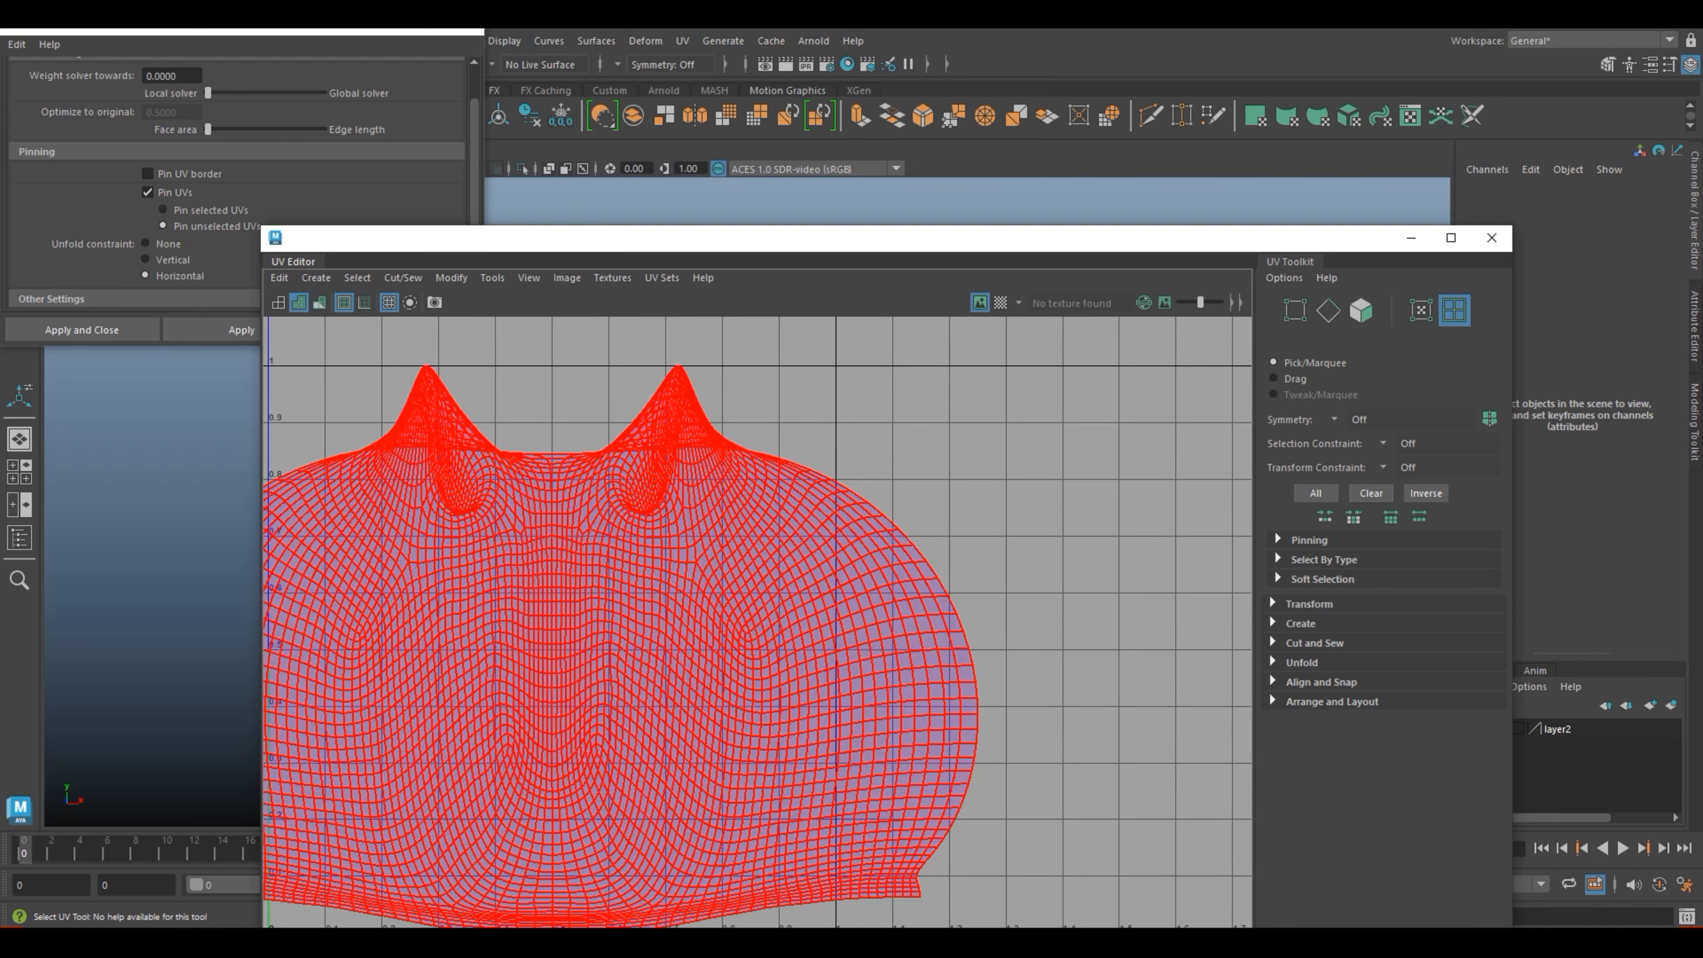
pyautogui.scroll(-2, 709, 591)
# Step: Select the UVs of both pointed eye areas along the shell's upper edge and unfold them with the Vertical constraint
pyautogui.keyDown('shift'); pyautogui.rightClick(673, 507); pyautogui.keyUp('shift')
pyautogui.keyDown('shift'); pyautogui.moveTo(673, 508); pyautogui.dragTo(555, 518, button='right'); pyautogui.keyUp('shift')
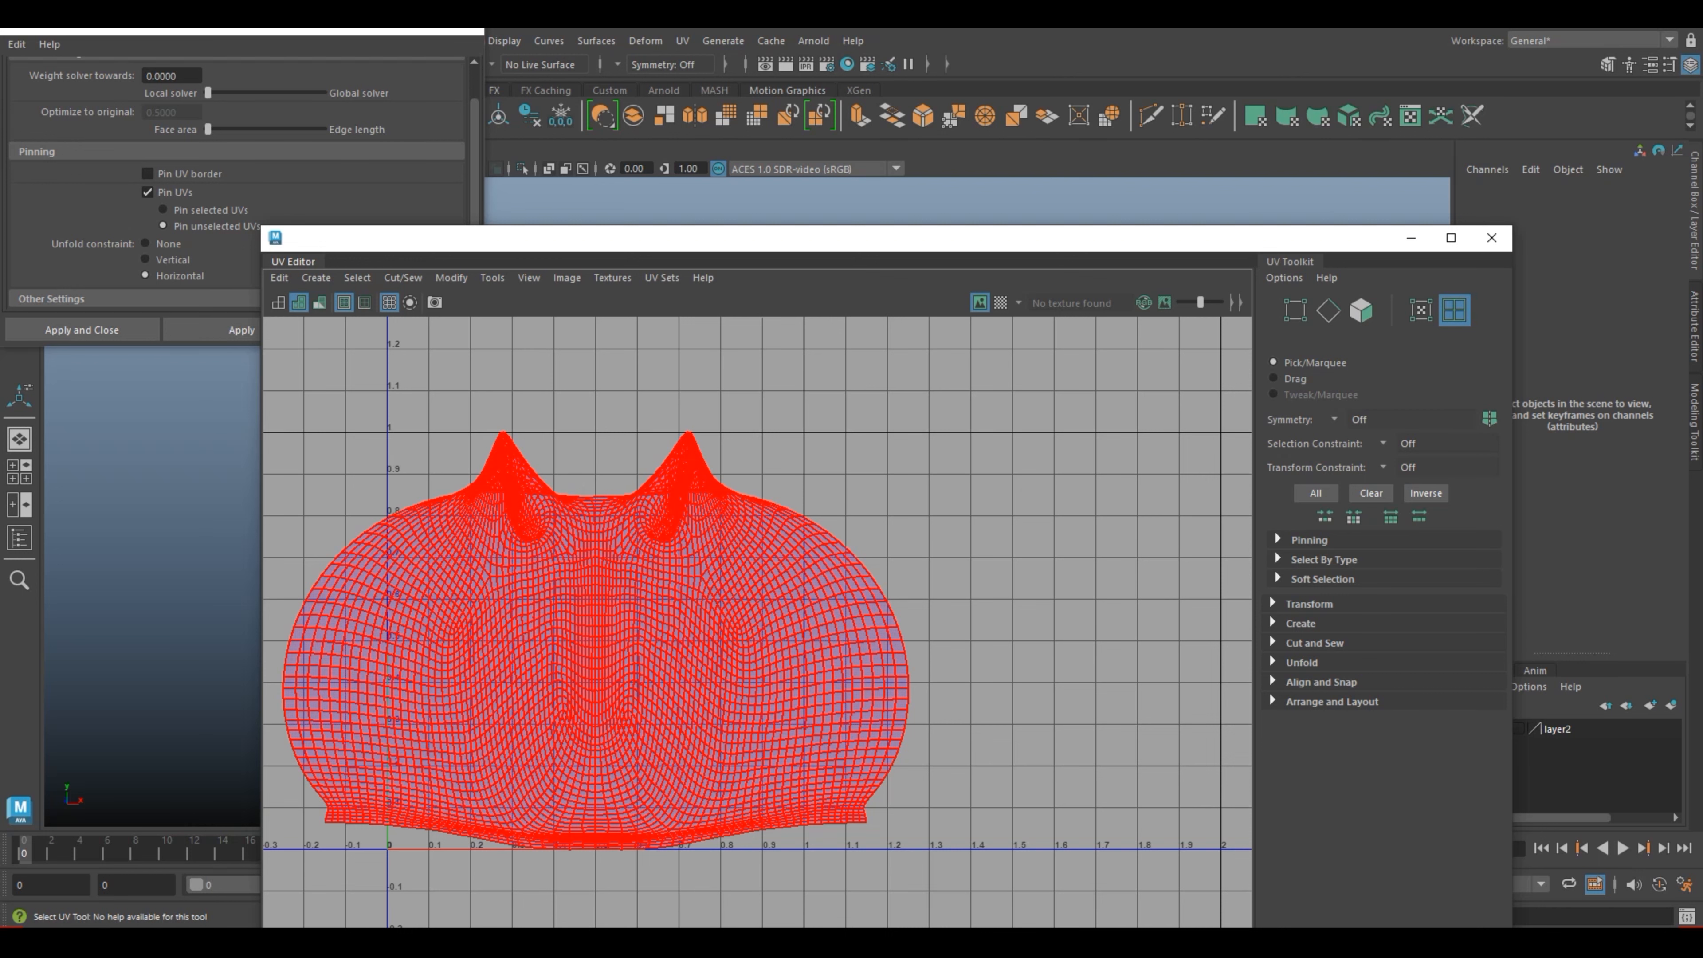
pyautogui.scroll(1, 668, 558)
pyautogui.moveTo(565, 530); pyautogui.dragTo(644, 529, button='right')
pyautogui.press('F12')
pyautogui.moveTo(428, 368); pyautogui.dragTo(743, 561)
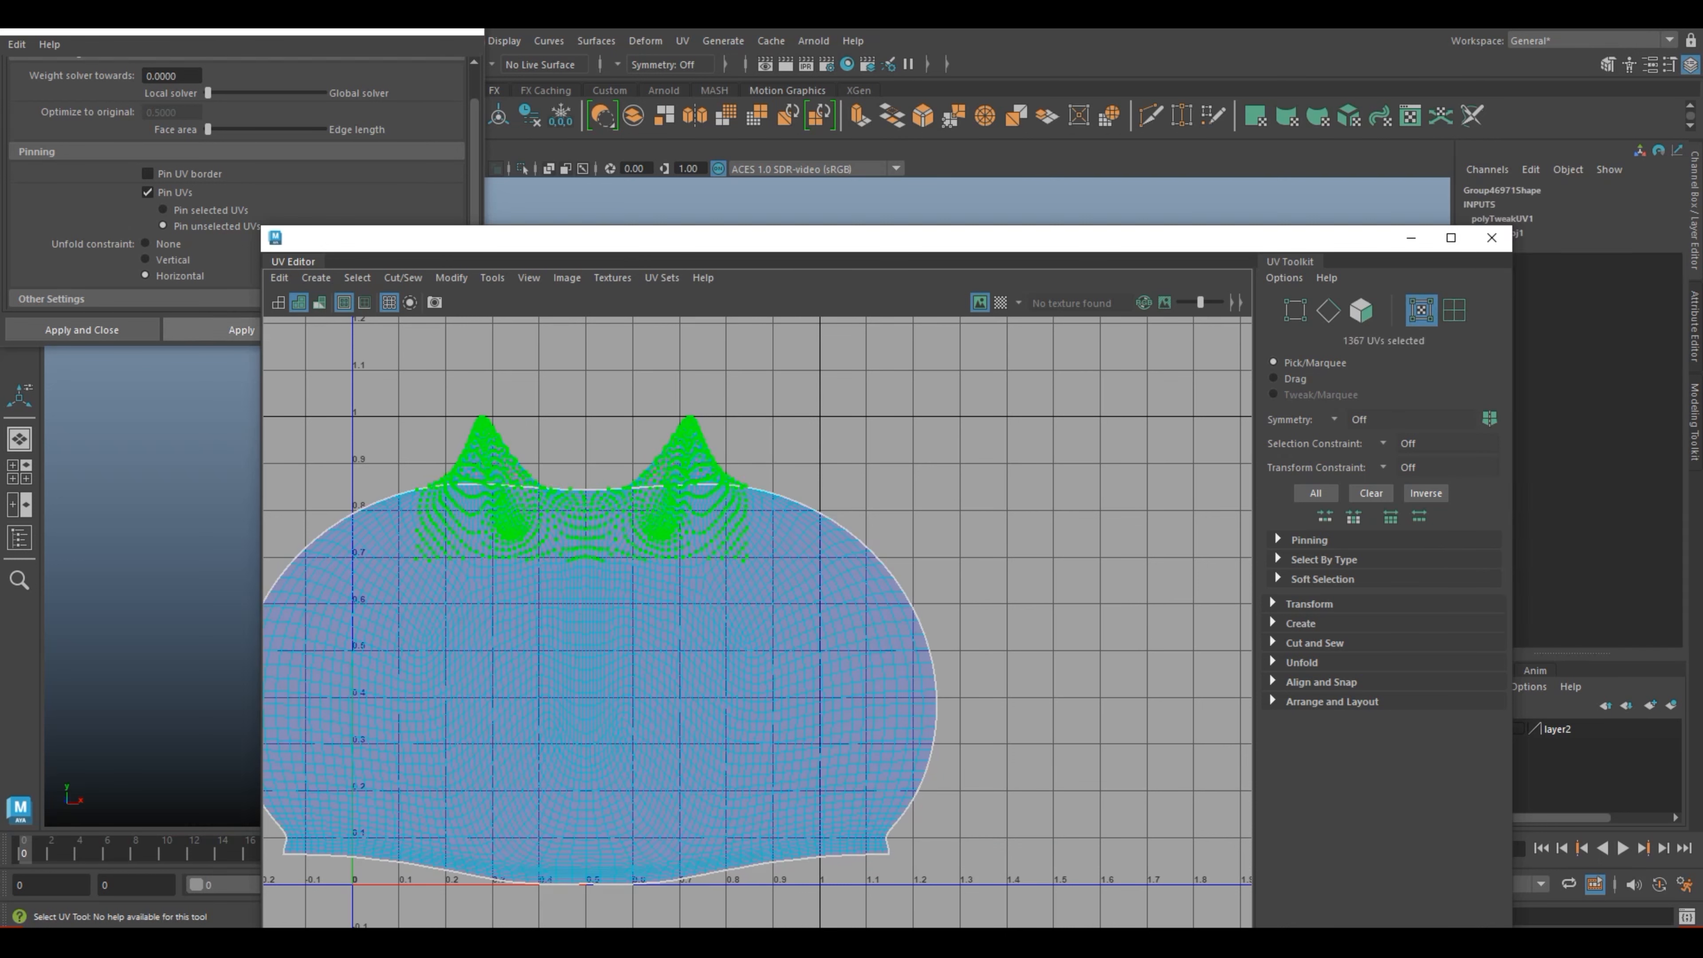
pyautogui.click(147, 259)
pyautogui.click(241, 330)
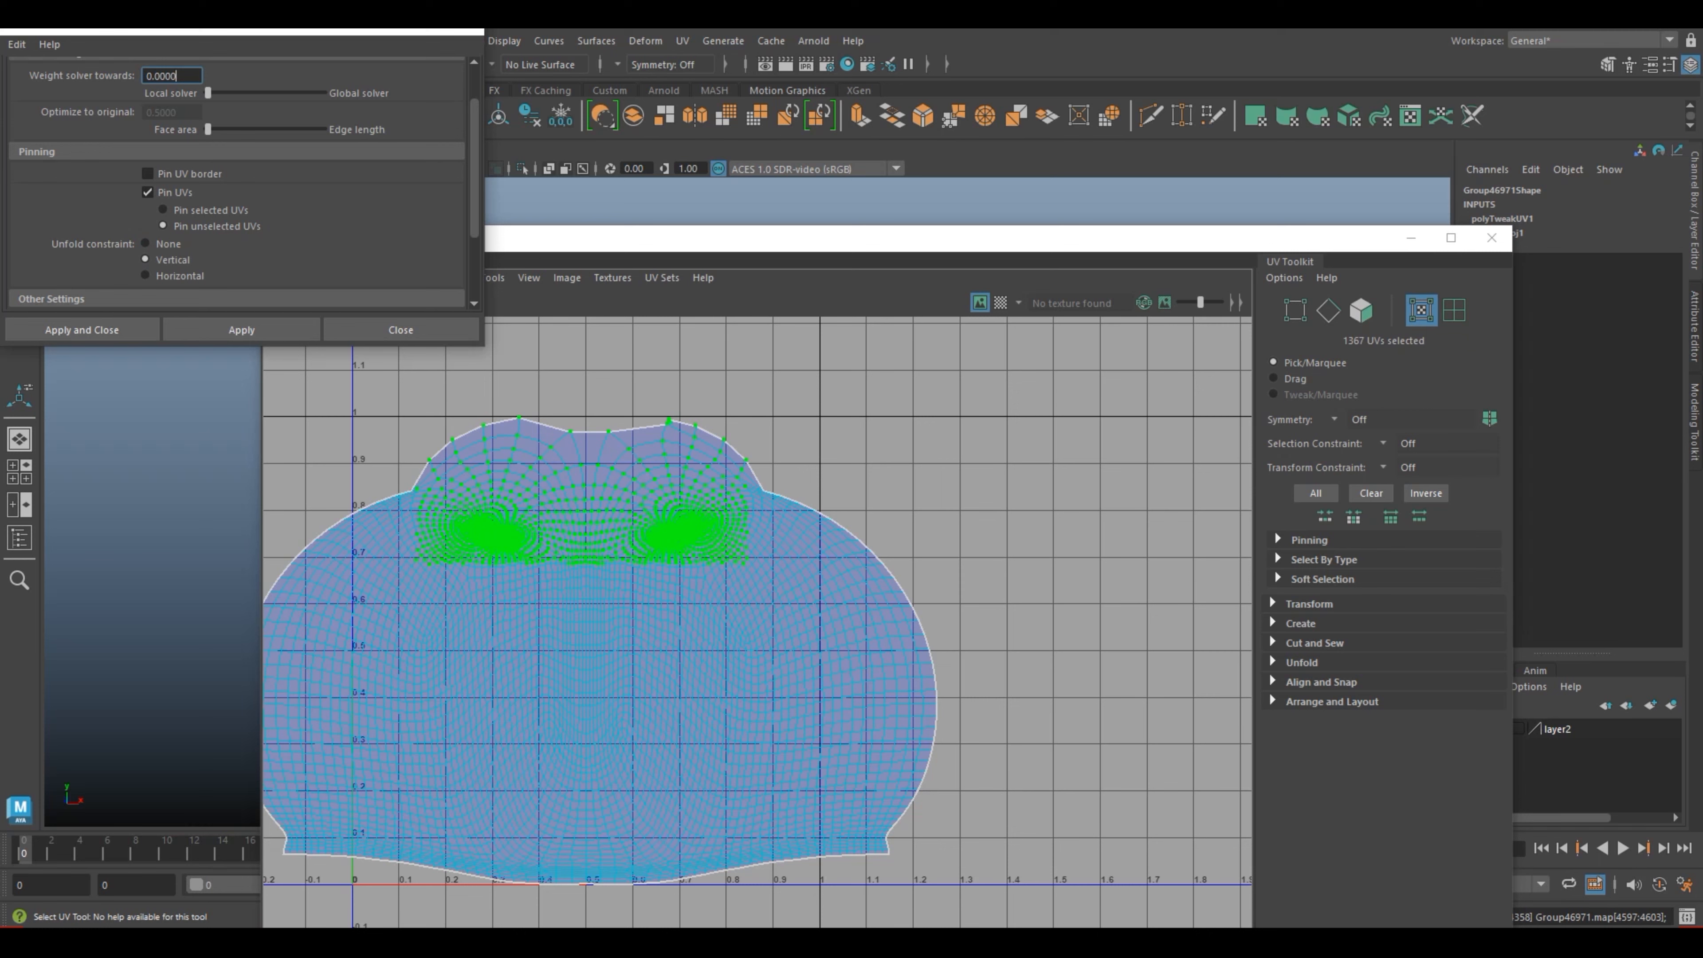
pyautogui.click(973, 500)
# Step: Move one crowded border UV at the crest above the right eye area slightly down and to the left
pyautogui.scroll(2, 974, 500)
pyautogui.keyDown('alt'); pyautogui.moveTo(973, 500); pyautogui.dragTo(1134, 506, button='middle'); pyautogui.keyUp('alt')
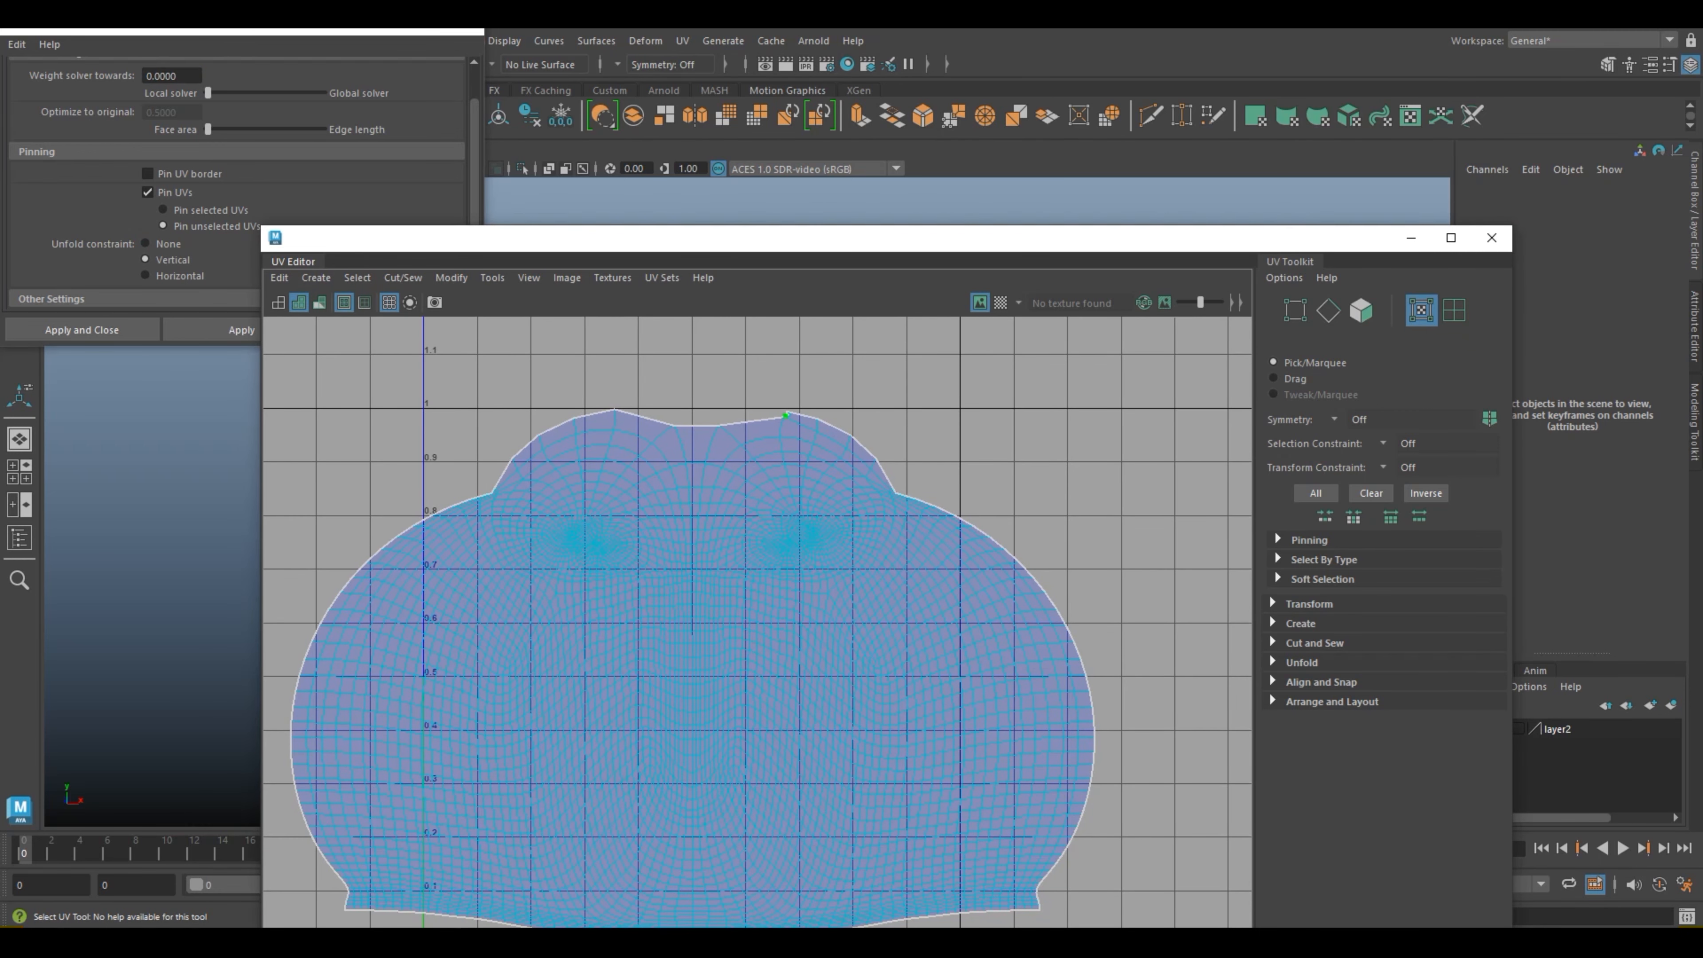
pyautogui.scroll(2, 786, 415)
pyautogui.click(759, 408)
pyautogui.press('w')
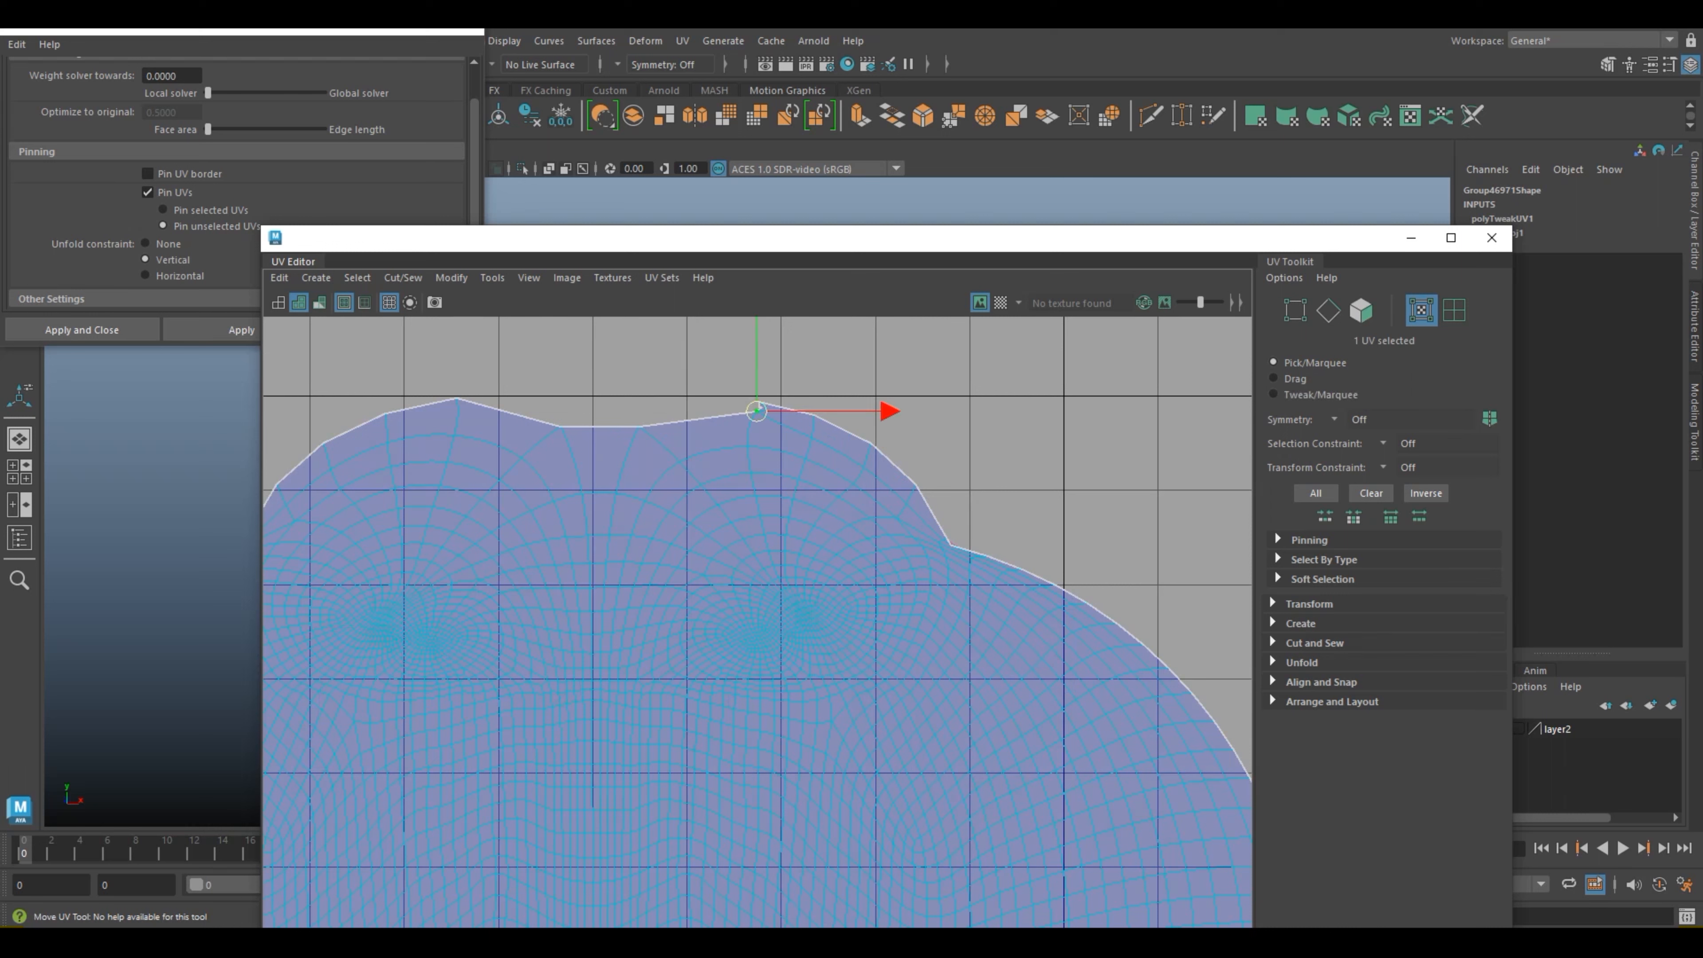
pyautogui.moveTo(755, 411); pyautogui.dragTo(741, 433)
# Step: Move the remaining overlapping border UVs above the right eye area leftwards, spreading them away from the crest
pyautogui.press('q')
pyautogui.click(761, 407)
pyautogui.press('w')
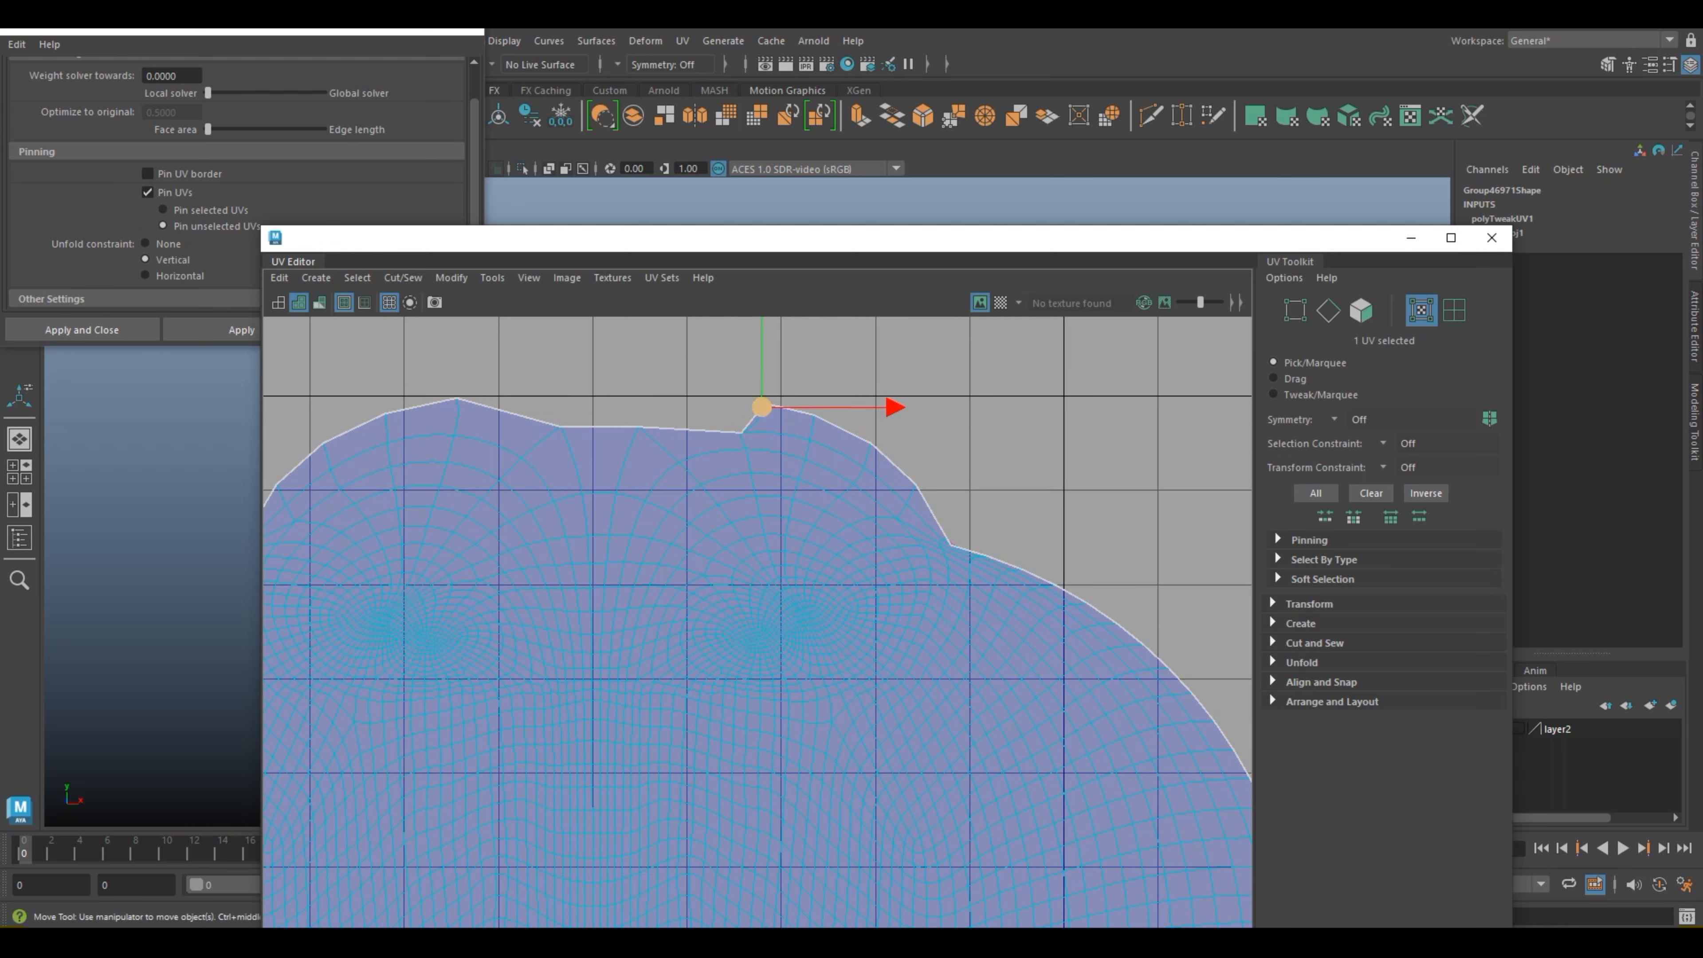
pyautogui.moveTo(892, 407); pyautogui.dragTo(847, 410)
pyautogui.click(758, 407)
pyautogui.press('w')
pyautogui.click(758, 407)
pyautogui.moveTo(758, 408); pyautogui.dragTo(713, 389)
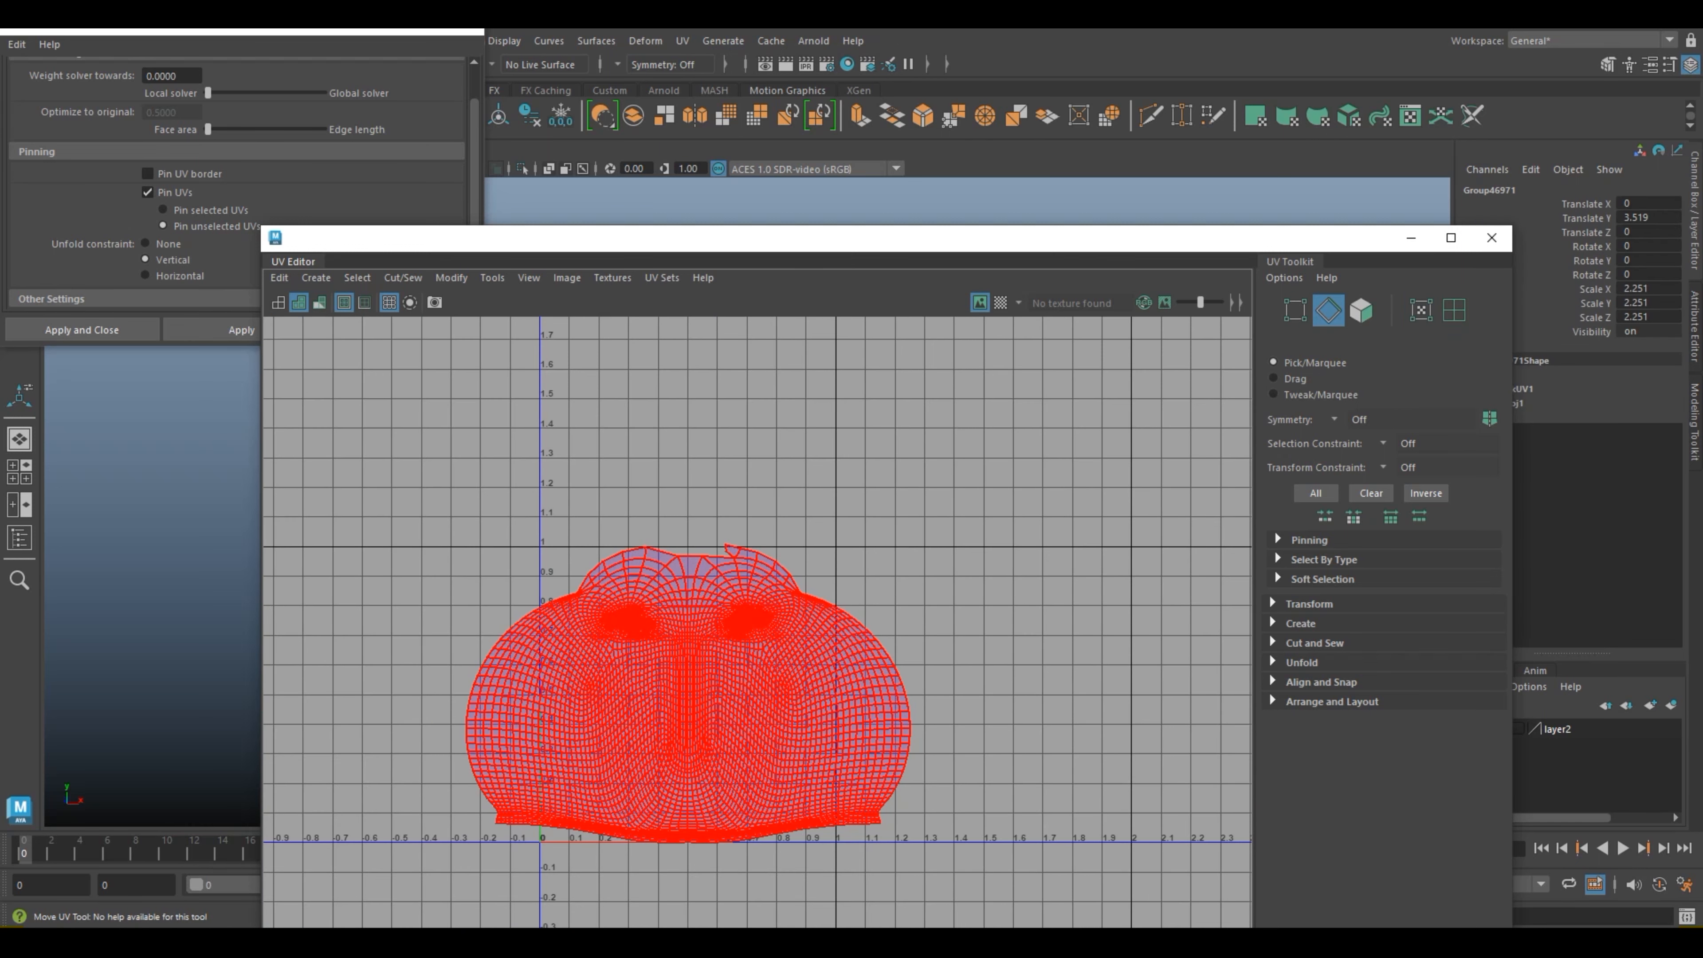
# Step: Select the whole head shell and unfold it again with the Vertical unfold constraint
pyautogui.click(687, 694)
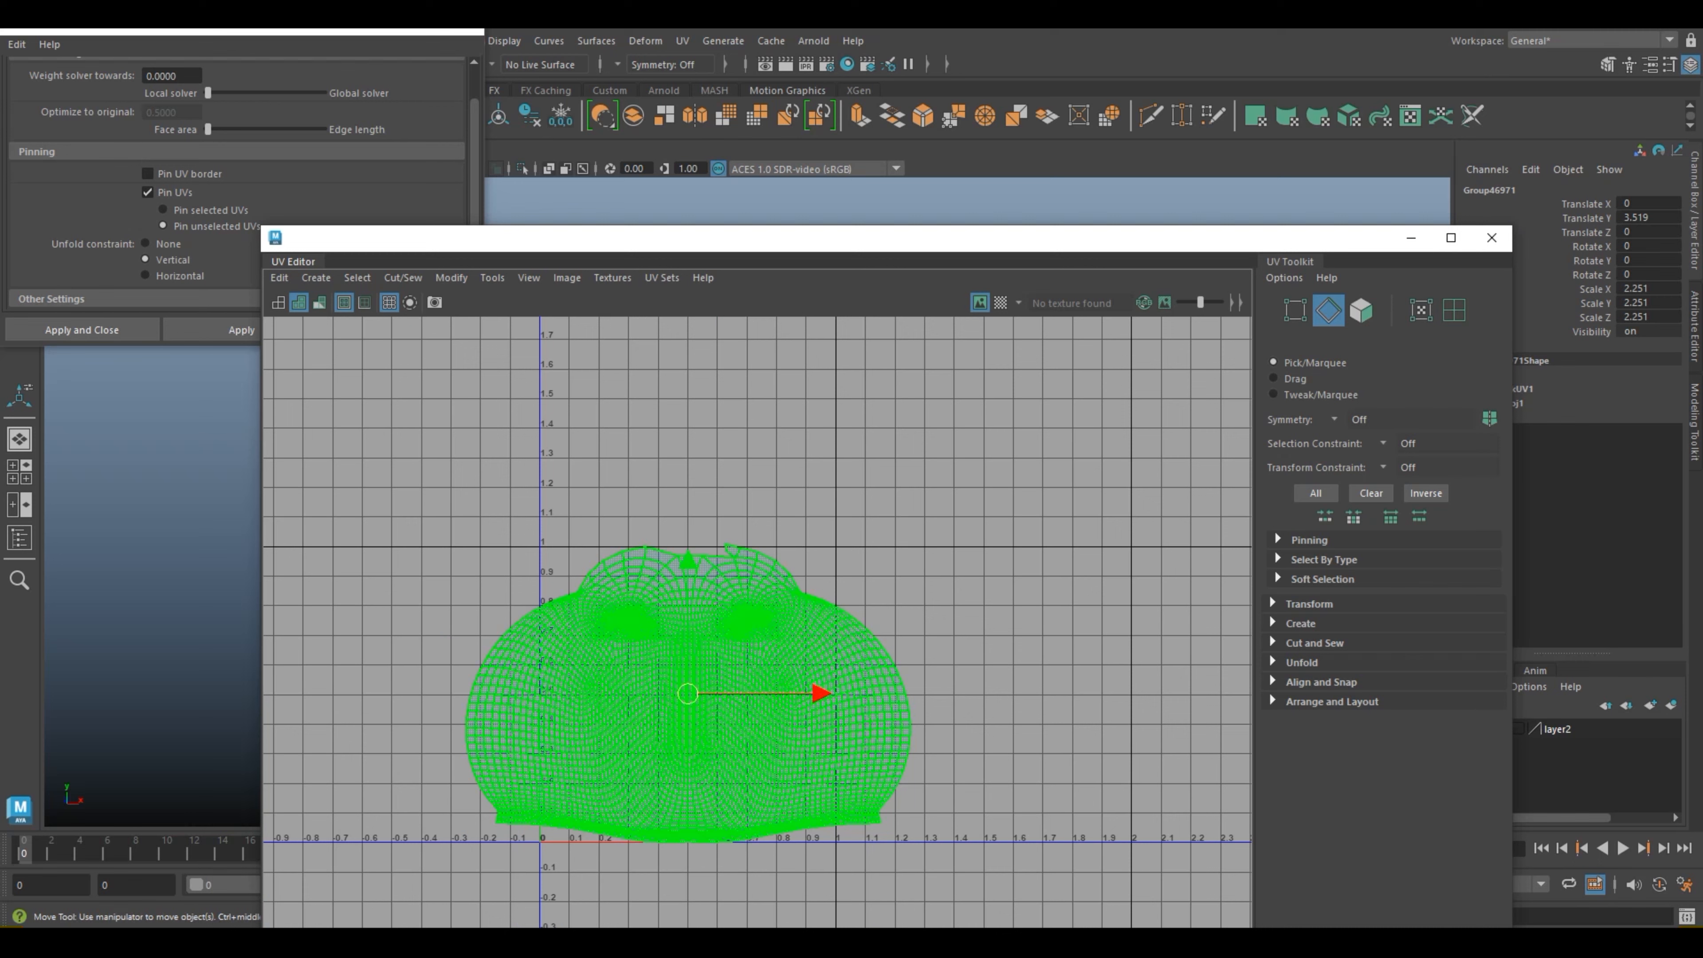
pyautogui.click(1454, 310)
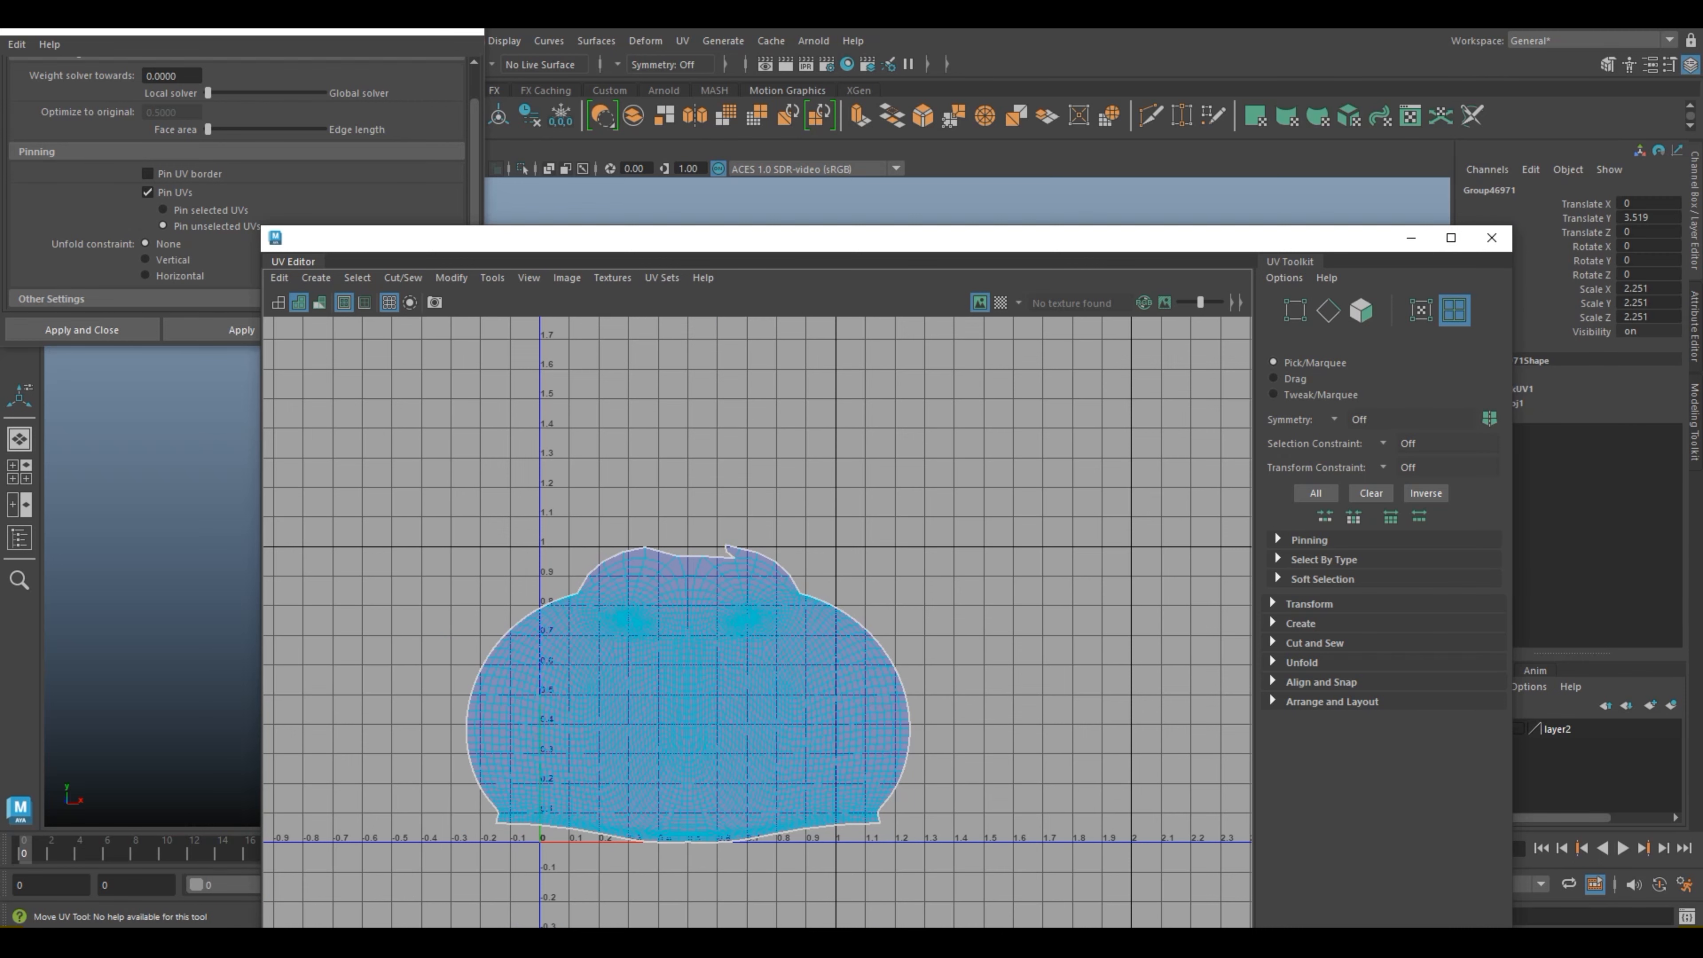
pyautogui.click(688, 694)
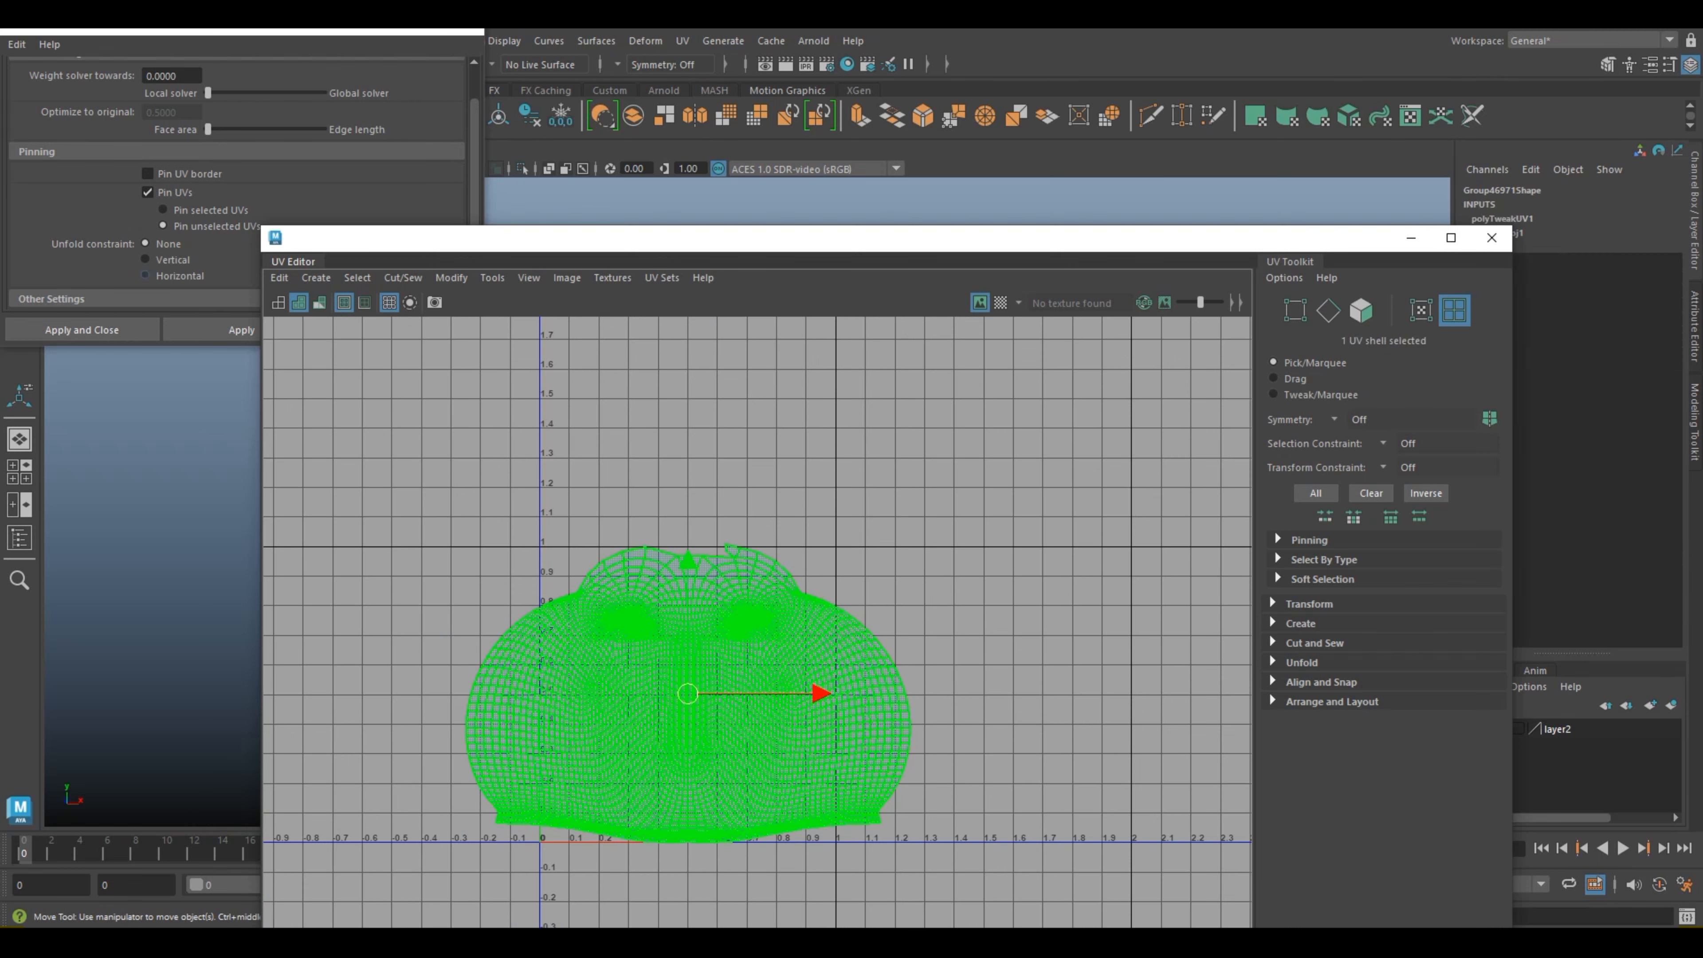
pyautogui.click(145, 260)
pyautogui.click(241, 329)
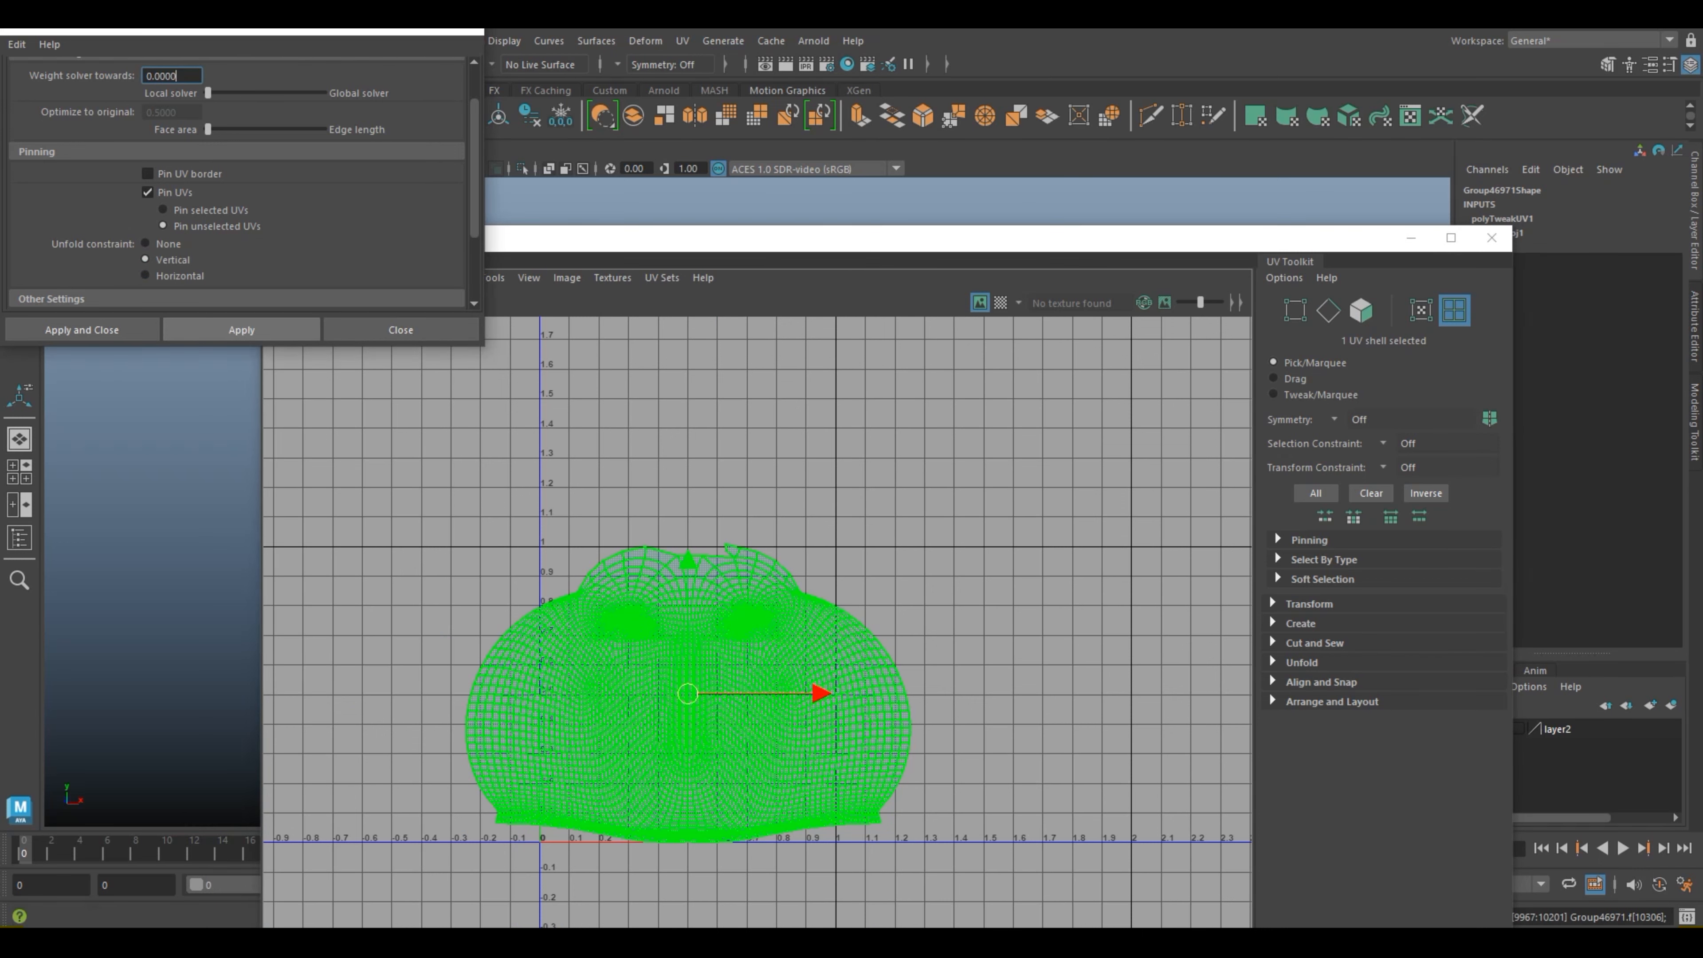
pyautogui.click(852, 536)
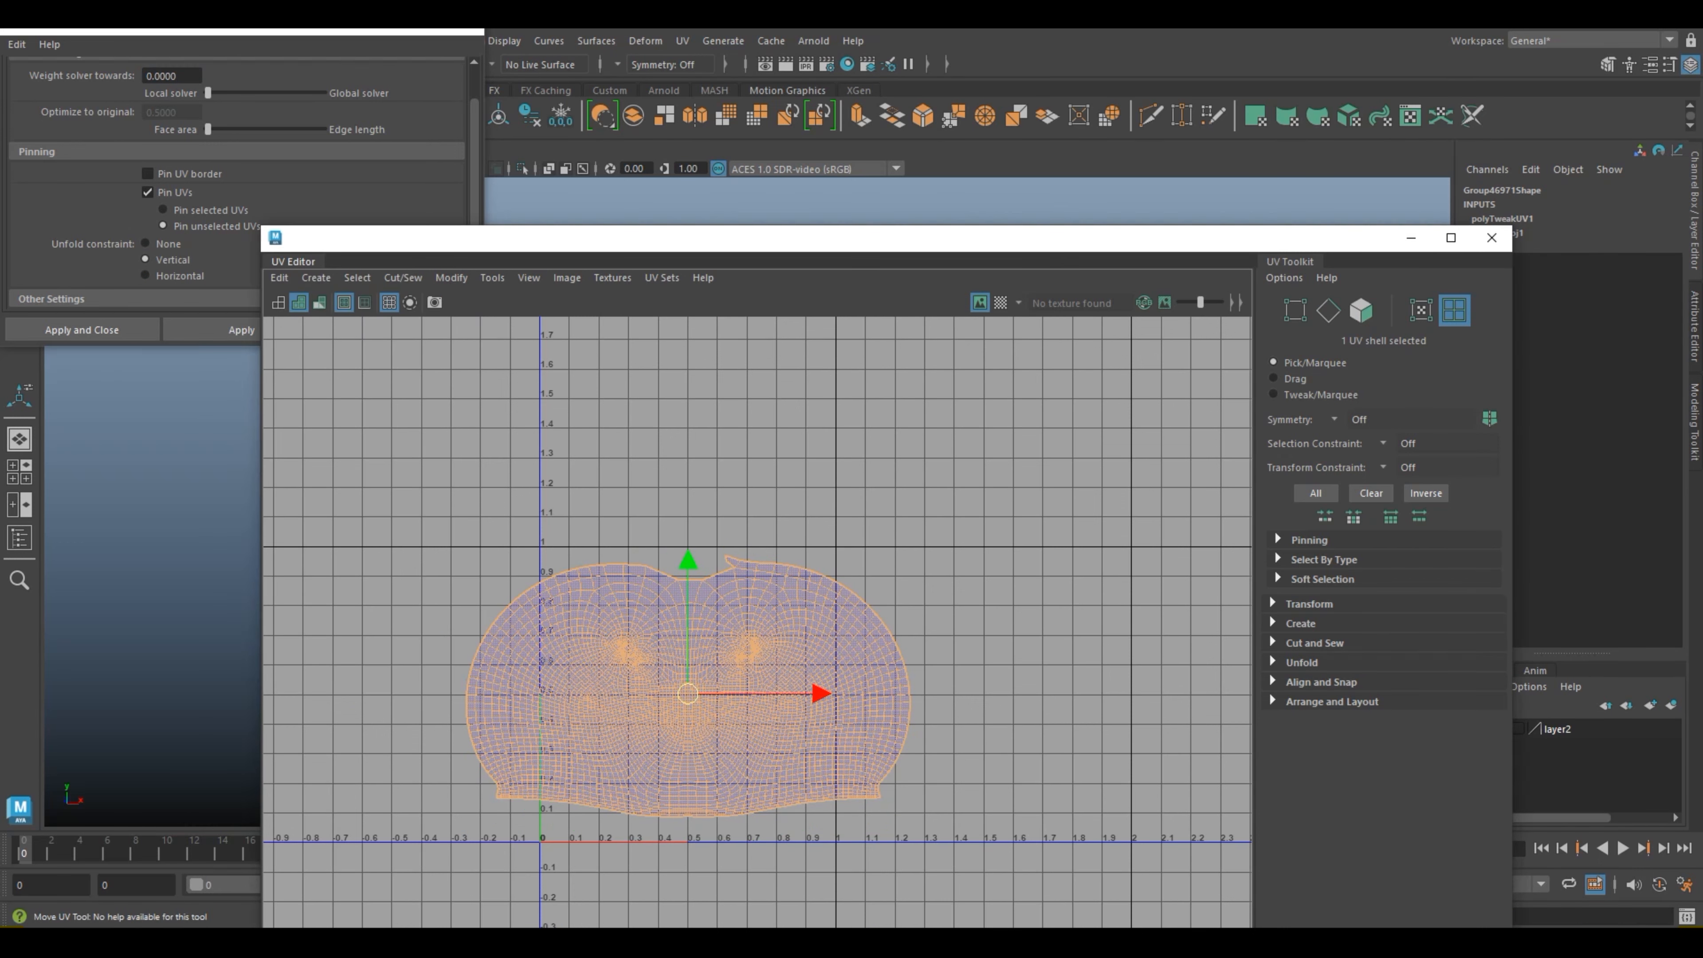
# Step: Move the border UV just below the spike's tip above the right eye area down and to the left
pyautogui.scroll(3, 852, 536)
pyautogui.moveTo(649, 583); pyautogui.dragTo(649, 539, button='right')
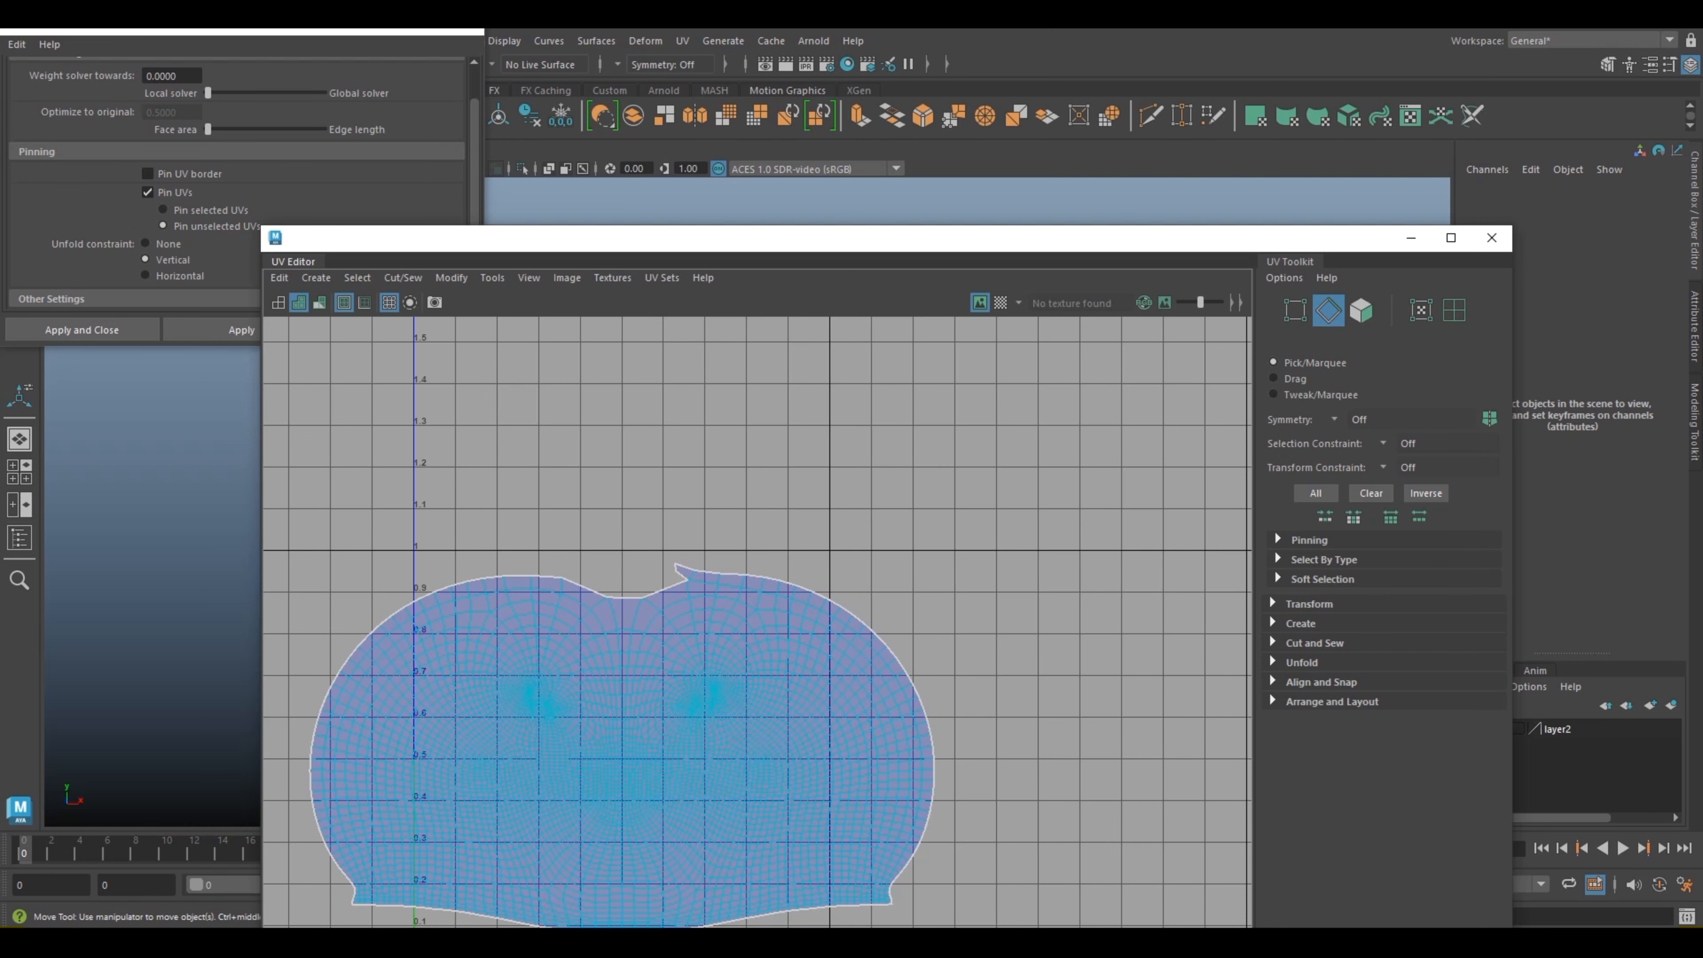
pyautogui.scroll(2, 684, 580)
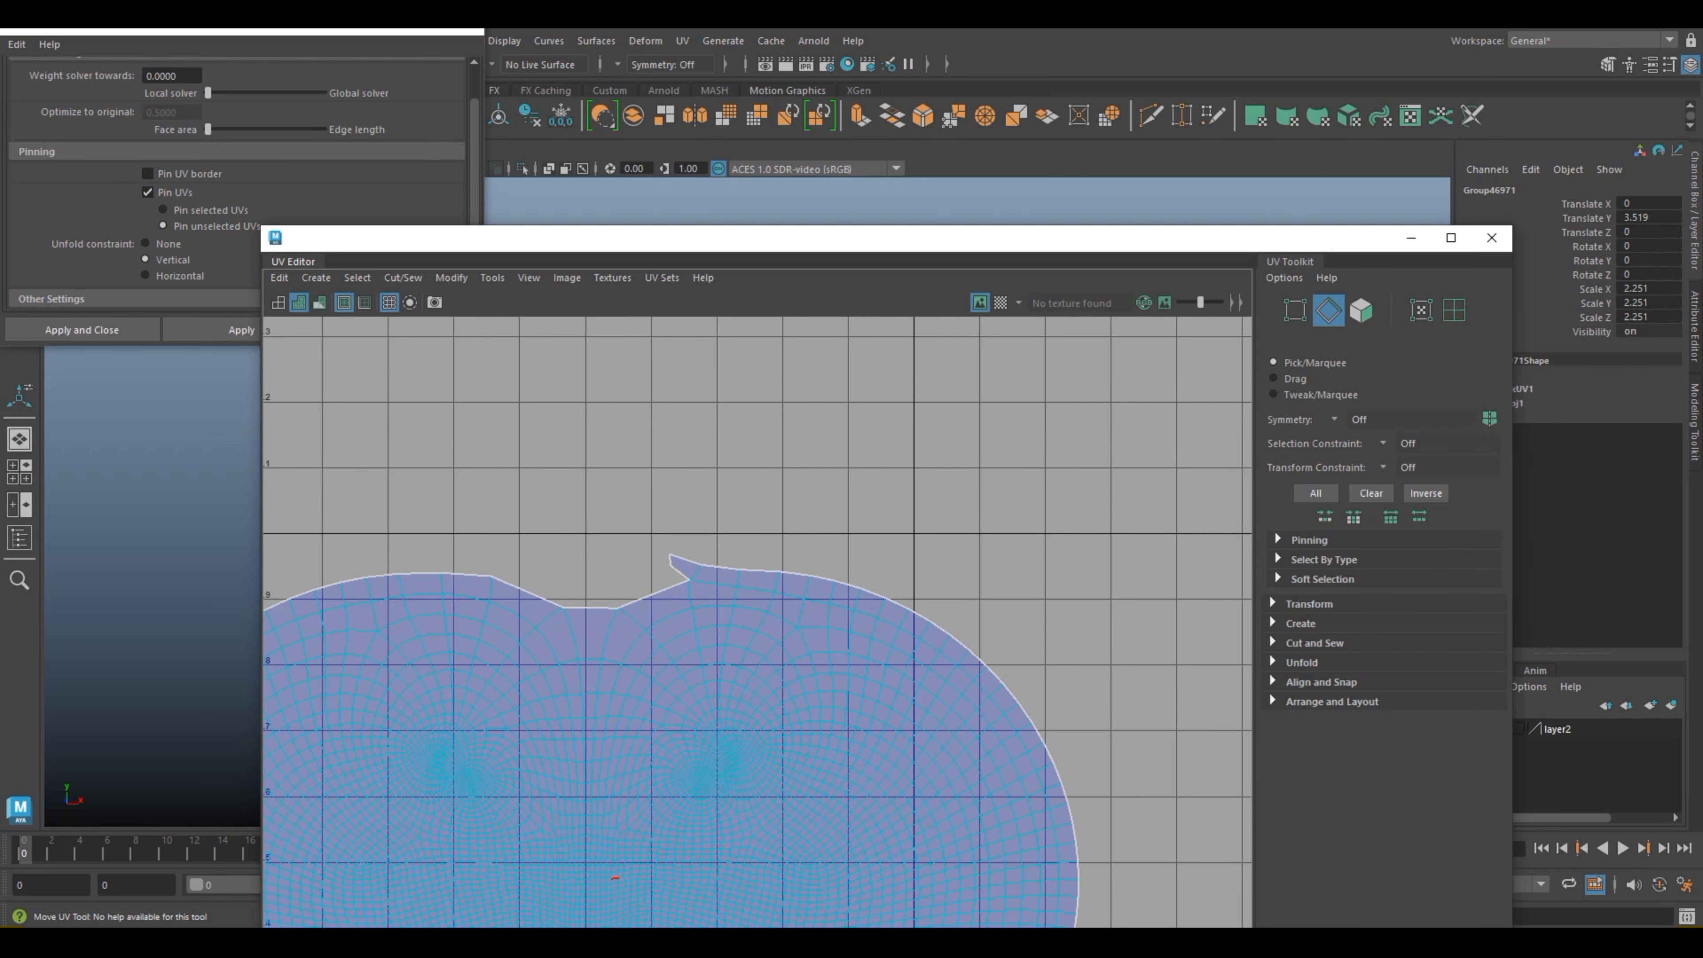
pyautogui.moveTo(670, 576); pyautogui.dragTo(737, 576, button='right')
pyautogui.click(670, 565)
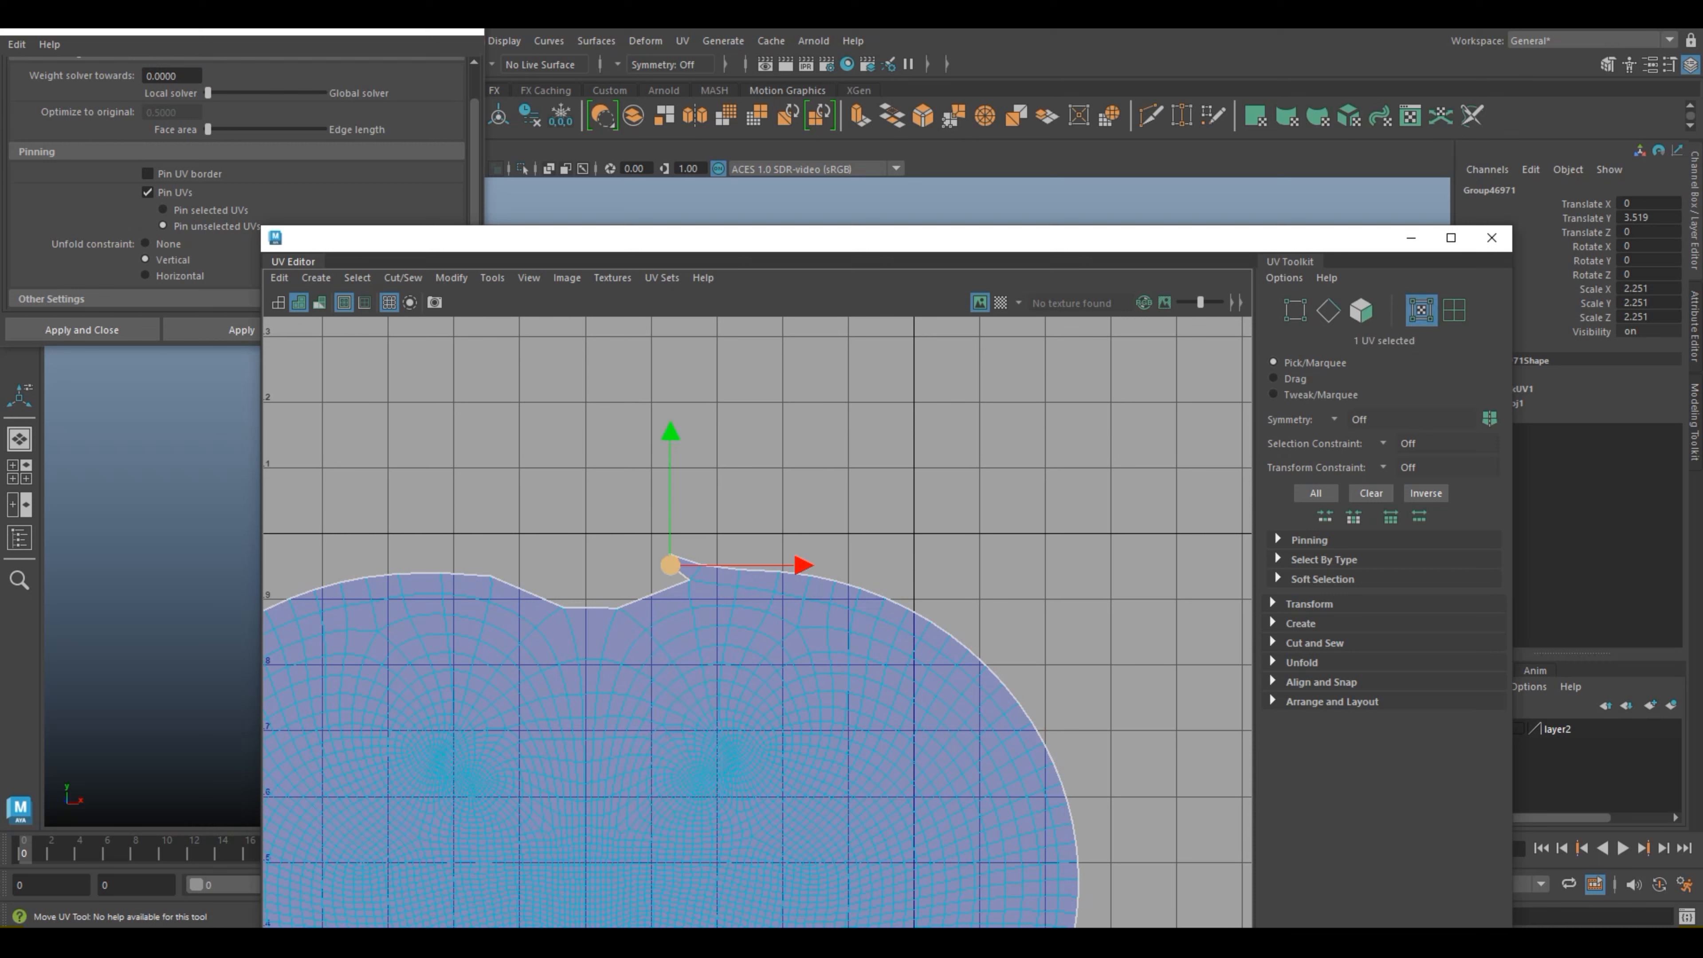
pyautogui.moveTo(670, 564); pyautogui.dragTo(630, 589)
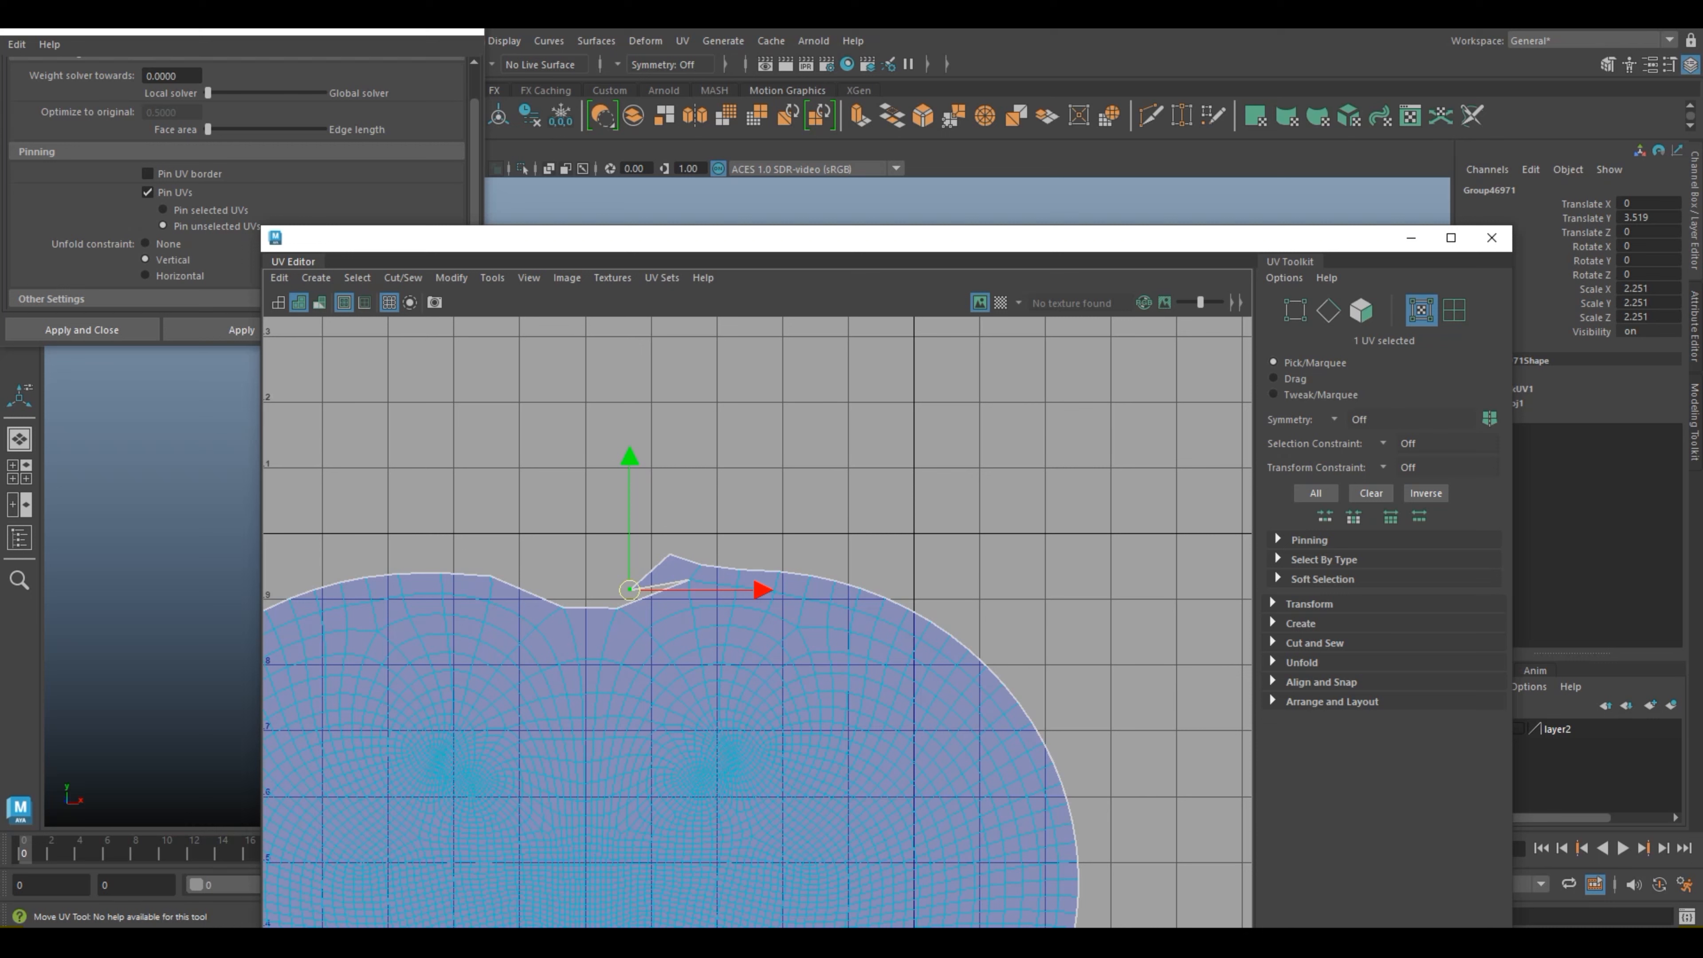
# Step: Move the UV at the spike's tip leftwards over the central dip in the shell's upper border
pyautogui.click(670, 553)
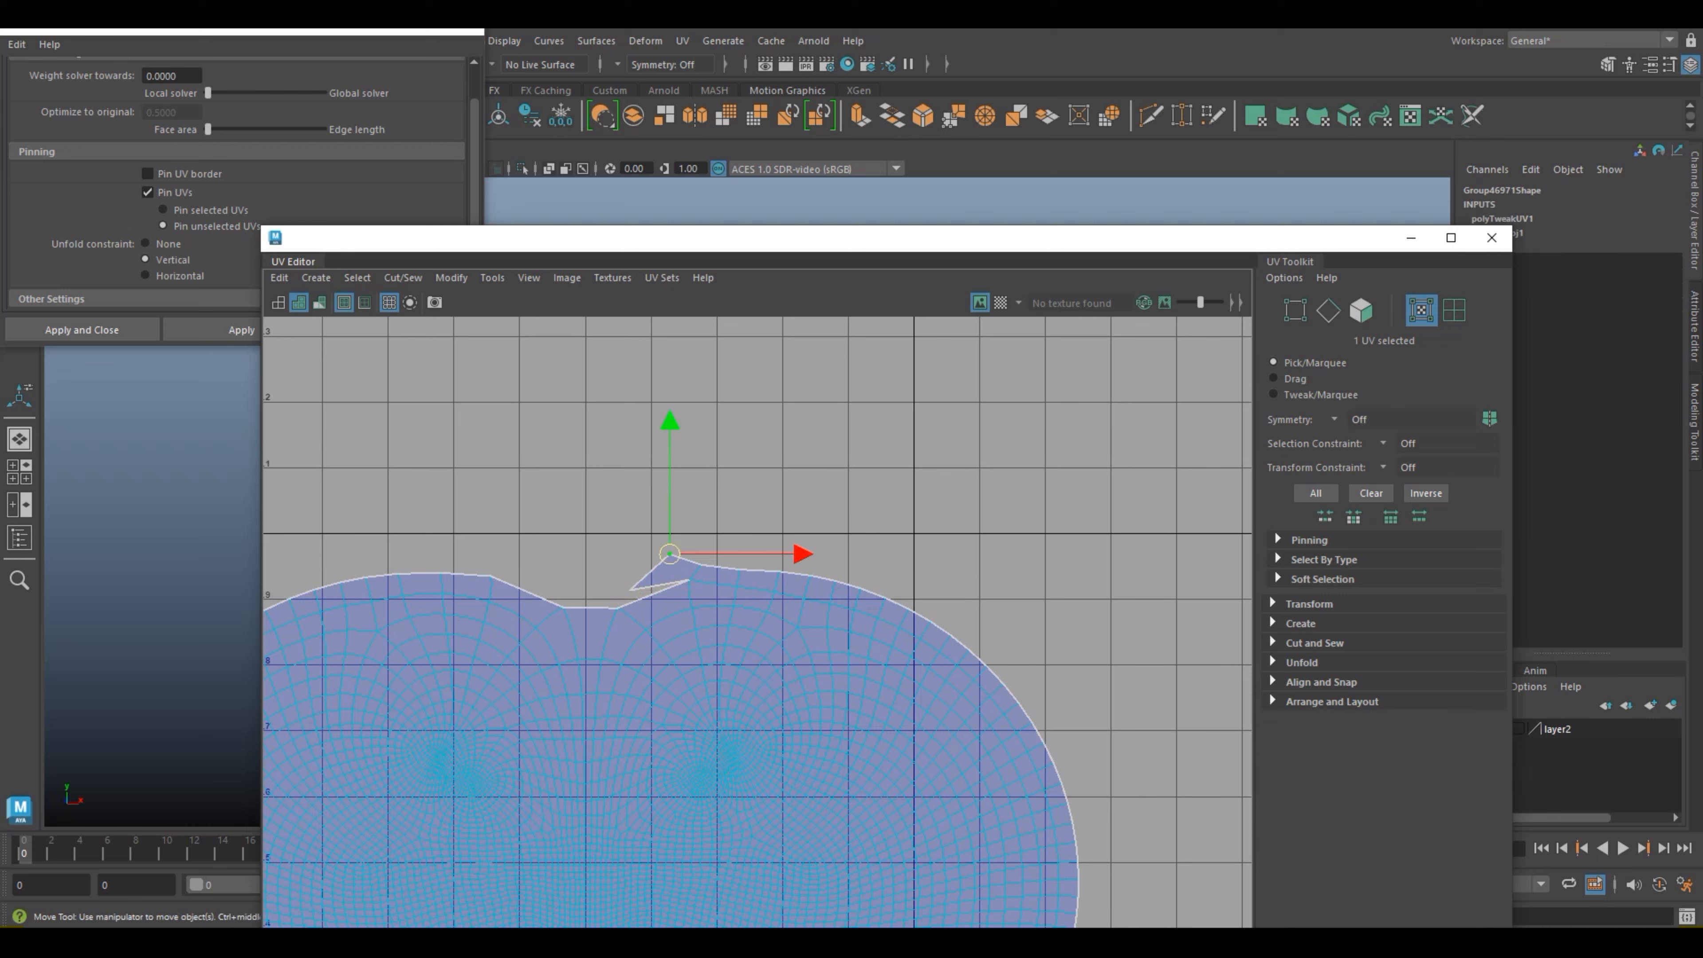
pyautogui.moveTo(669, 554); pyautogui.dragTo(622, 551)
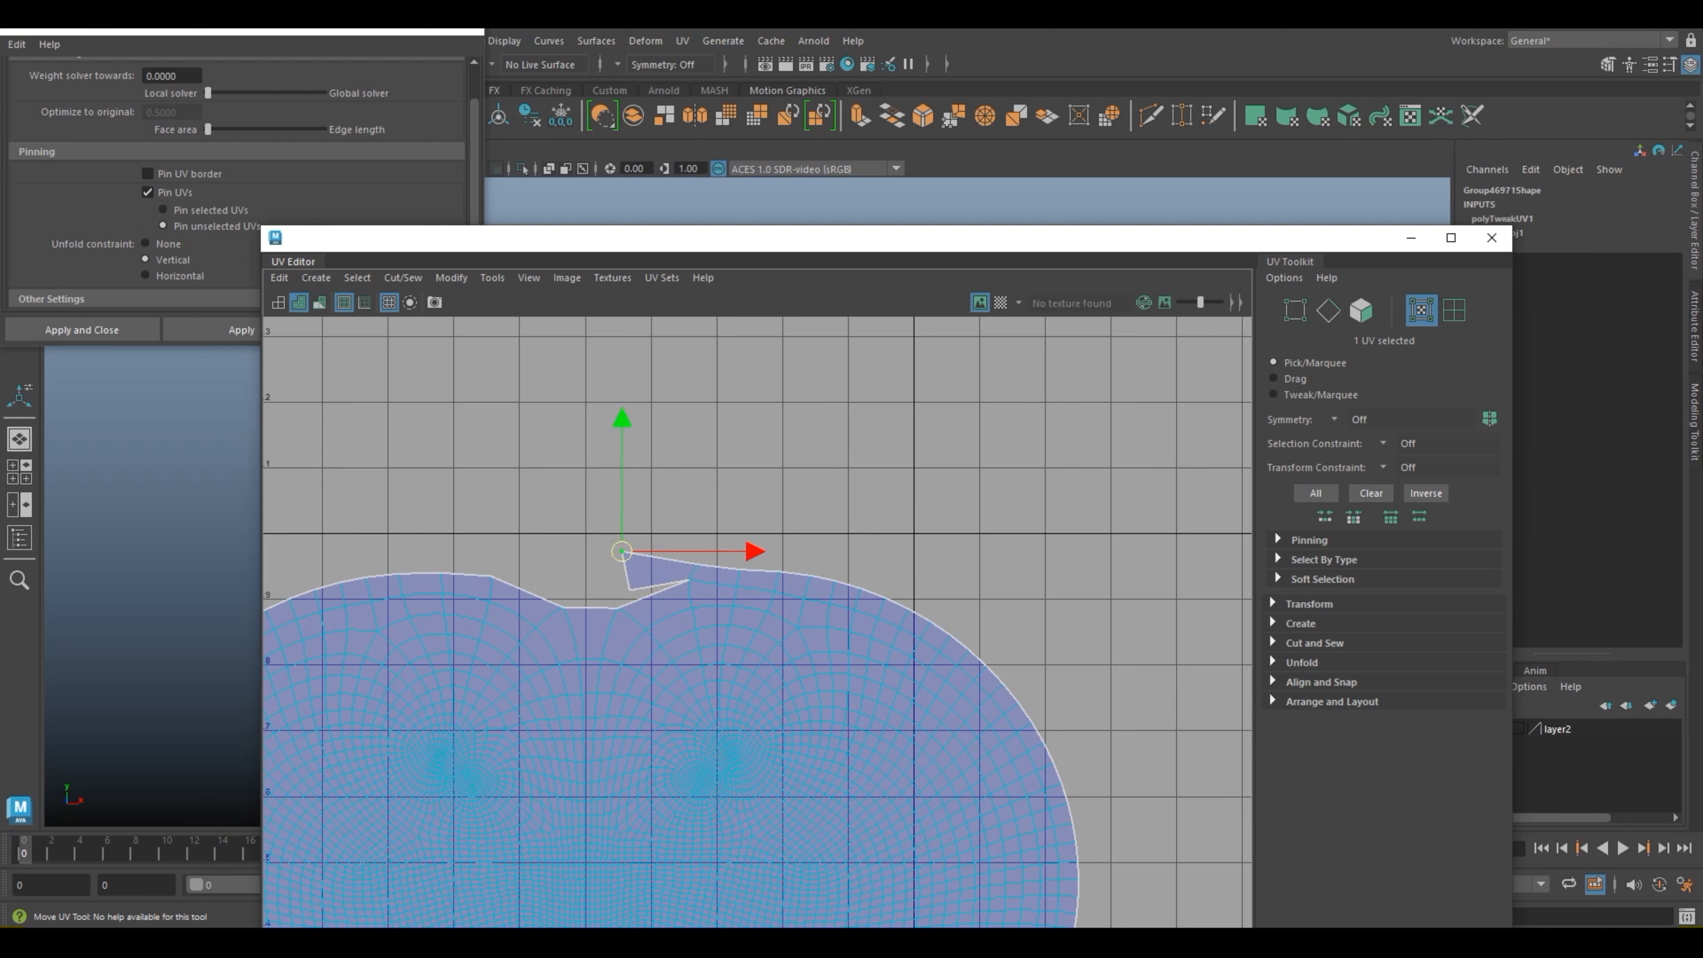
pyautogui.moveTo(750, 551); pyautogui.dragTo(696, 551)
# Step: Move the spike's lower inner UV down and to the left onto the border of the central dip
pyautogui.click(630, 590)
pyautogui.click(570, 549)
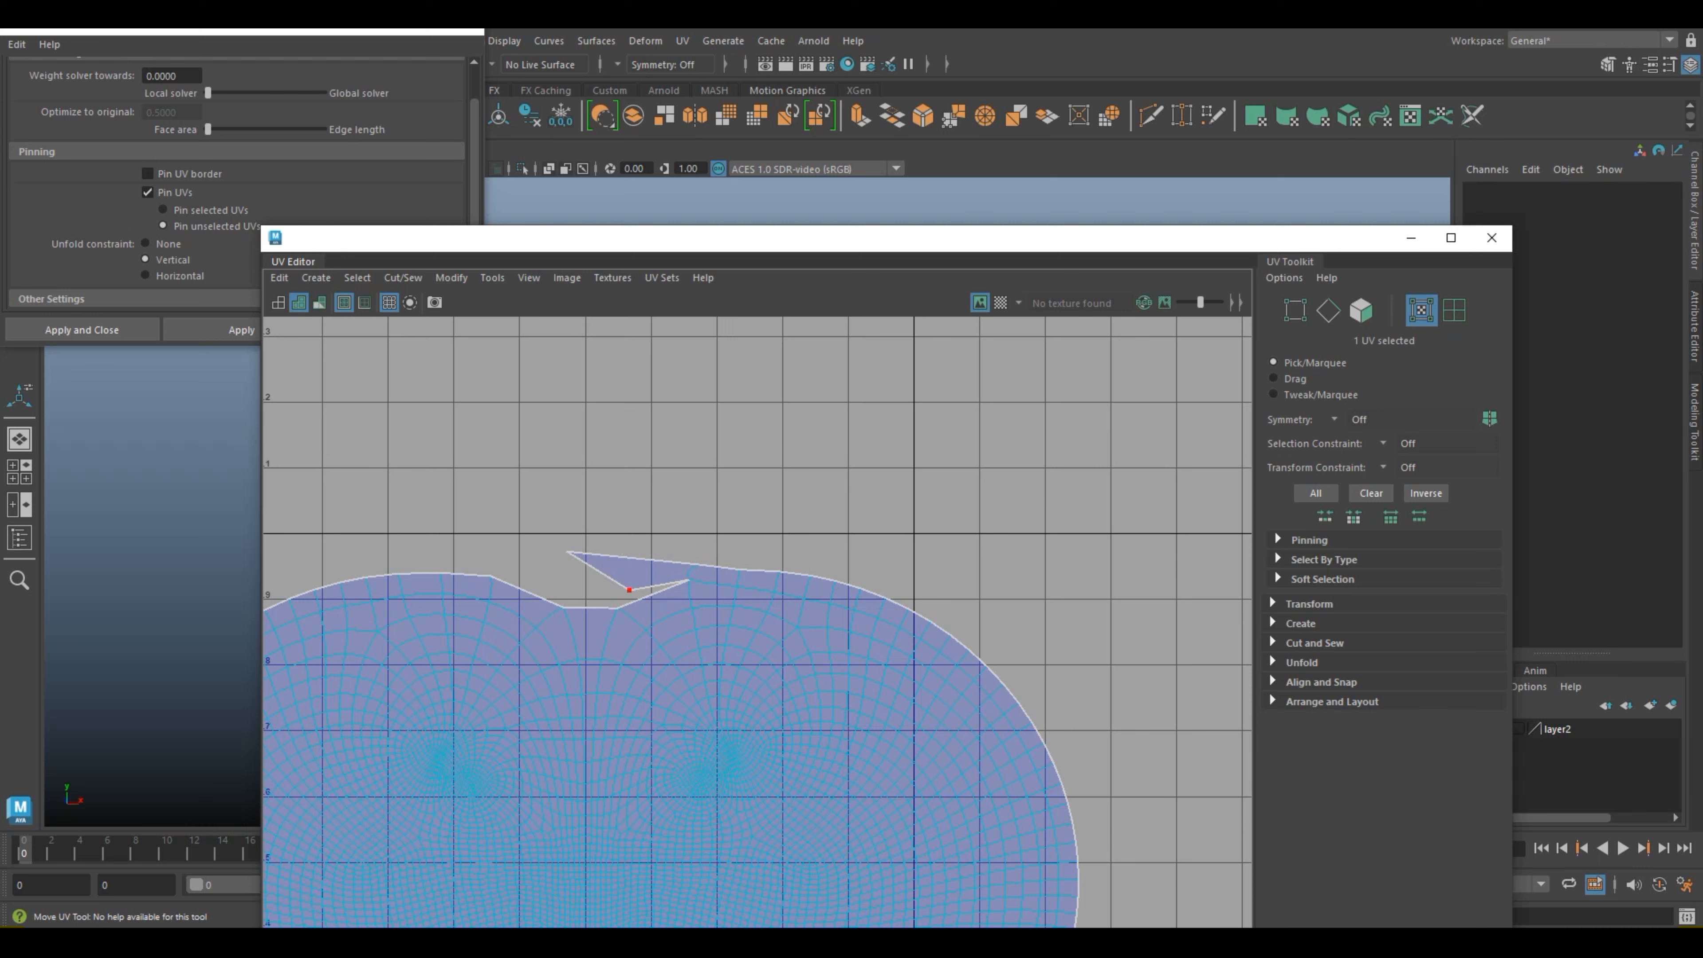
pyautogui.press('w')
pyautogui.moveTo(630, 590); pyautogui.dragTo(608, 609)
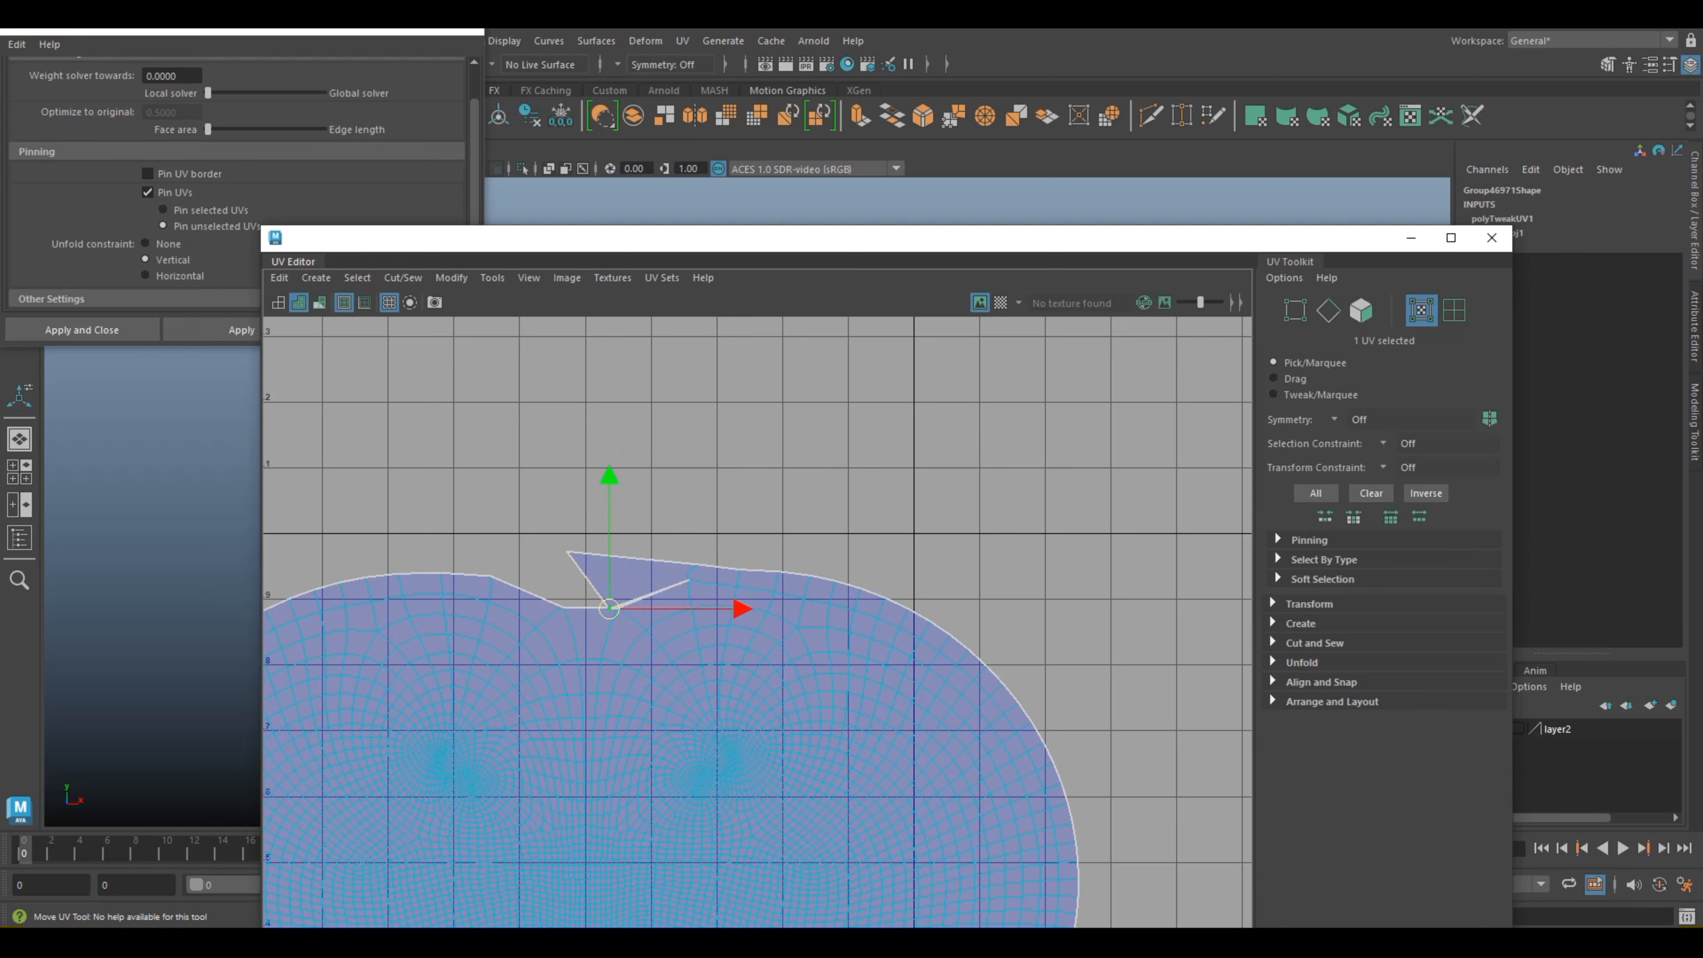
# Step: Close the unfold options and move the spike's tip UV down and to the right, shortening the overhang
pyautogui.scroll(3, 723, 480)
pyautogui.click(464, 31)
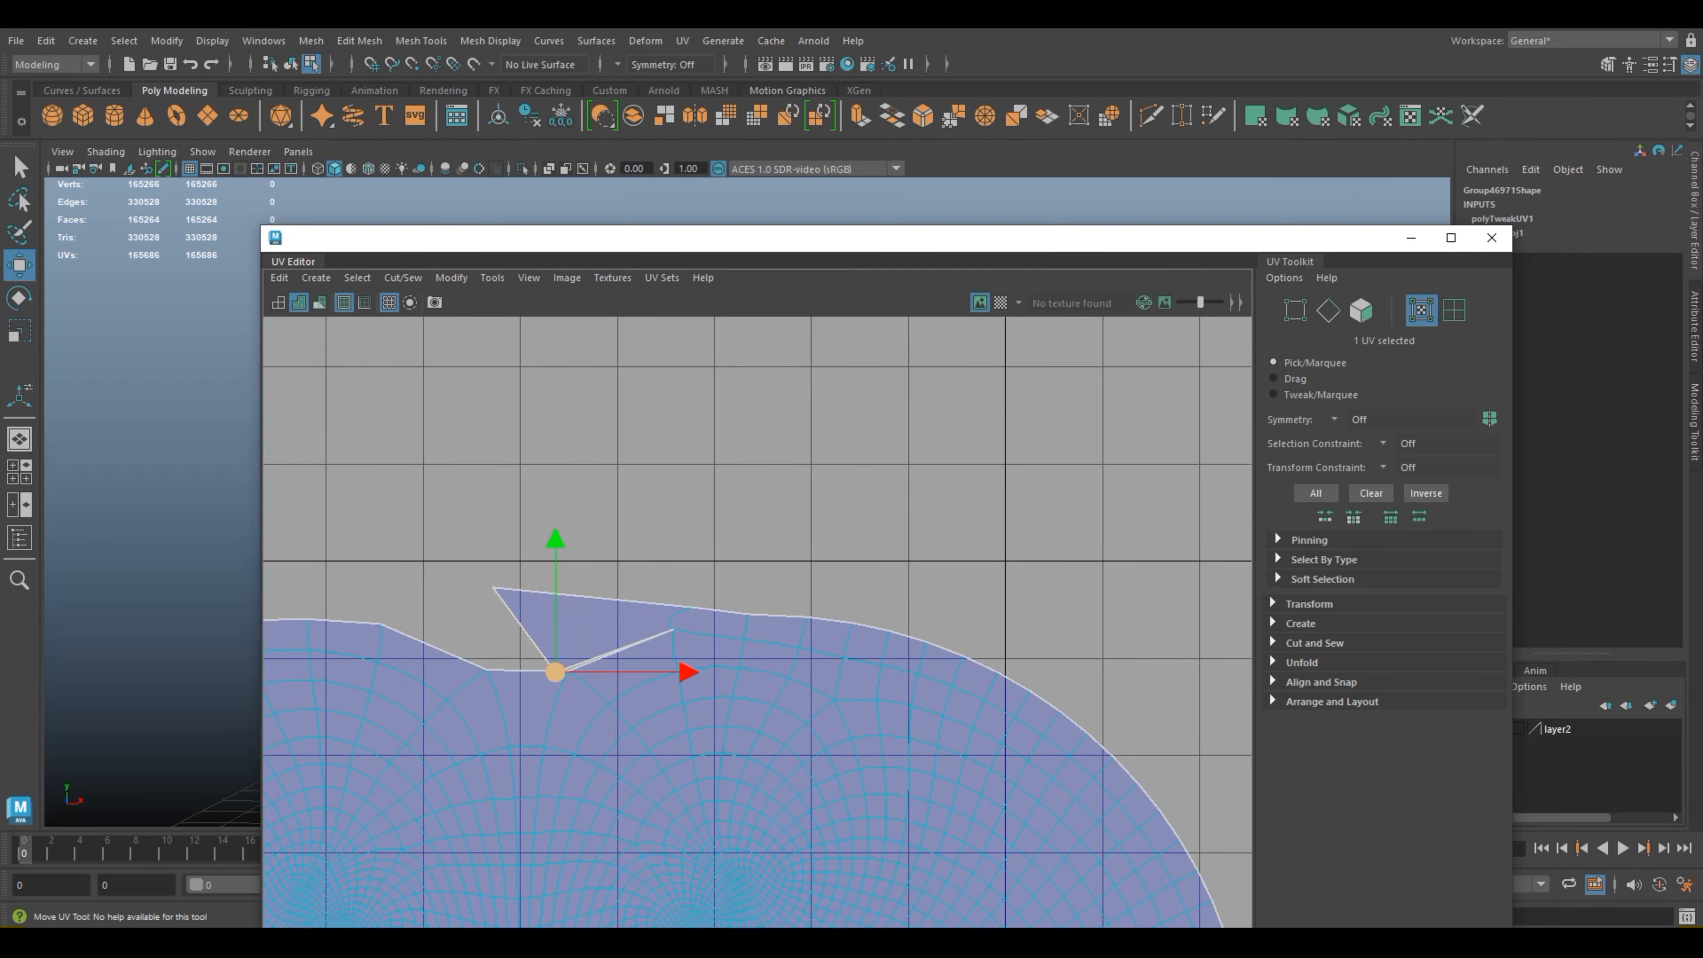
pyautogui.keyDown('alt'); pyautogui.moveTo(554, 670); pyautogui.dragTo(694, 580, button='middle'); pyautogui.keyUp('alt')
pyautogui.click(633, 494)
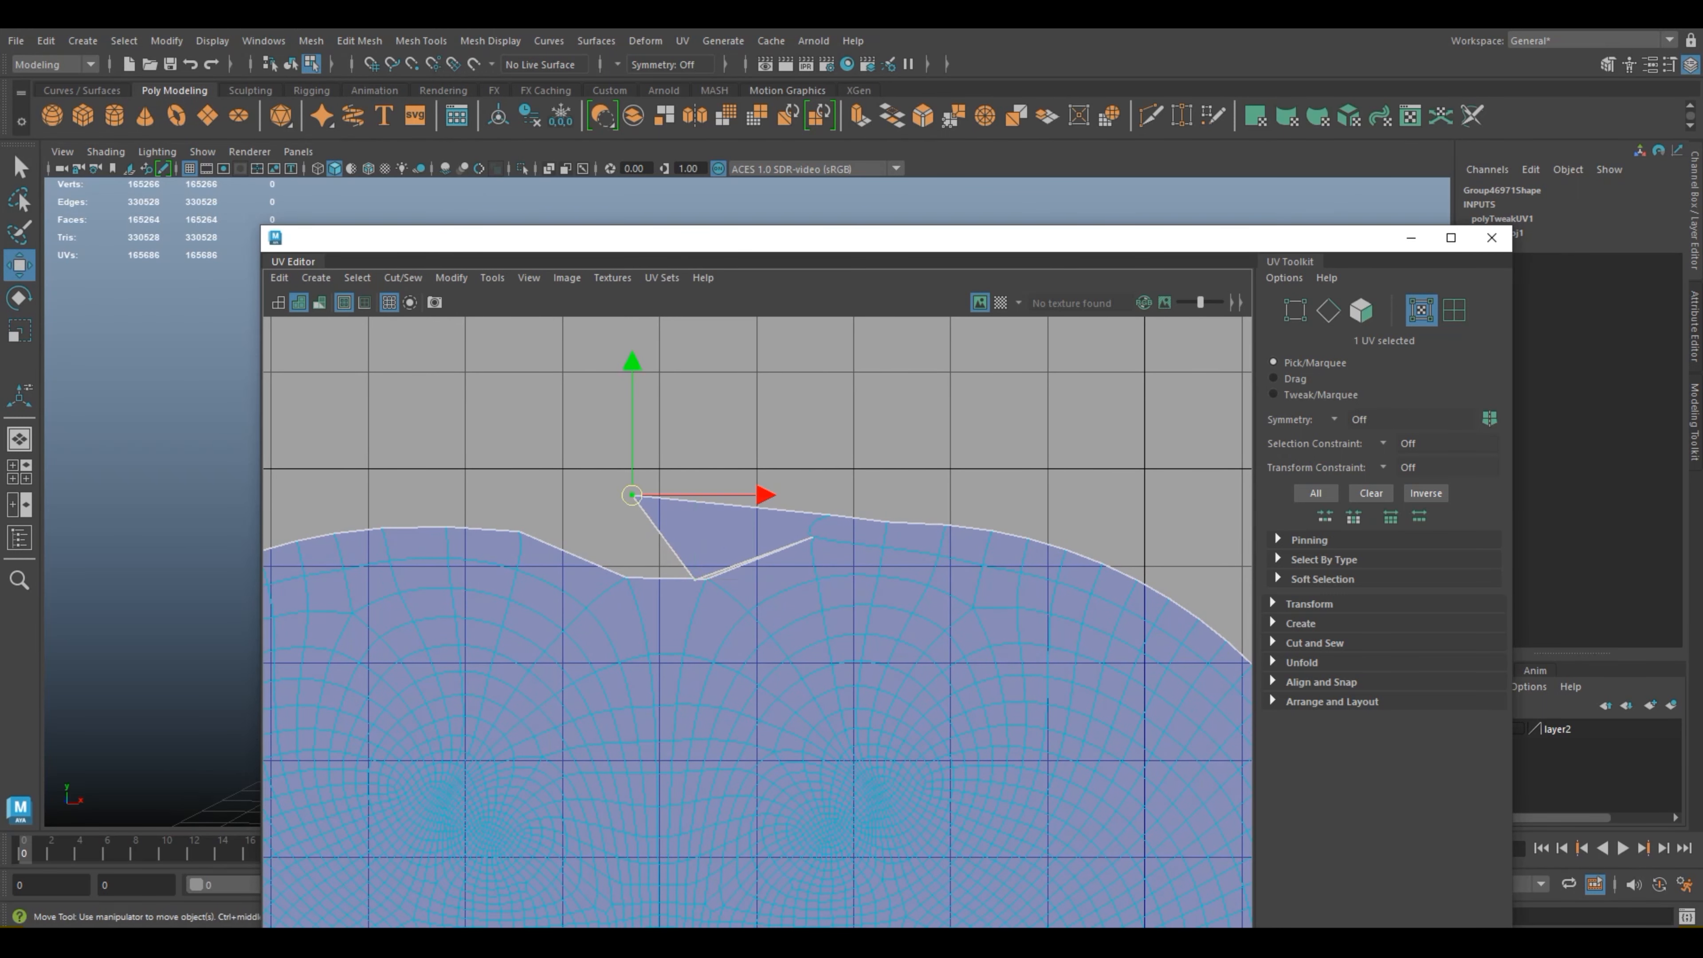
pyautogui.moveTo(632, 495); pyautogui.dragTo(680, 530)
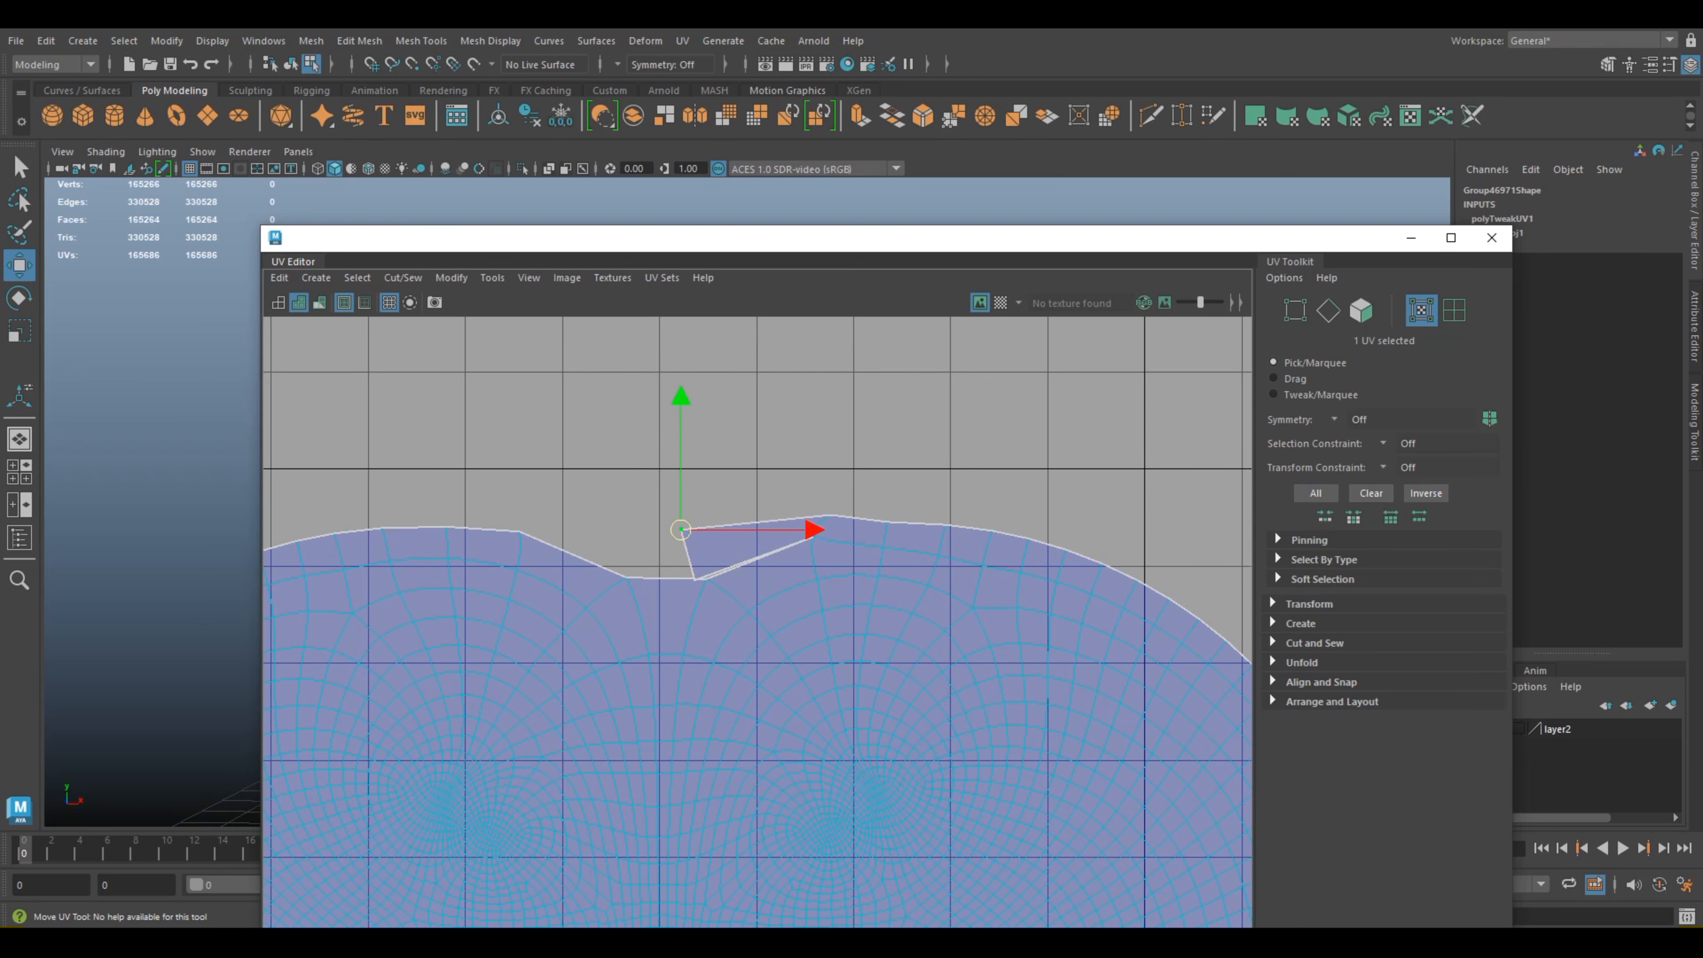
# Step: Select the split edge beside the head's seam on the frog mesh and sew its UVs together
pyautogui.click(751, 456)
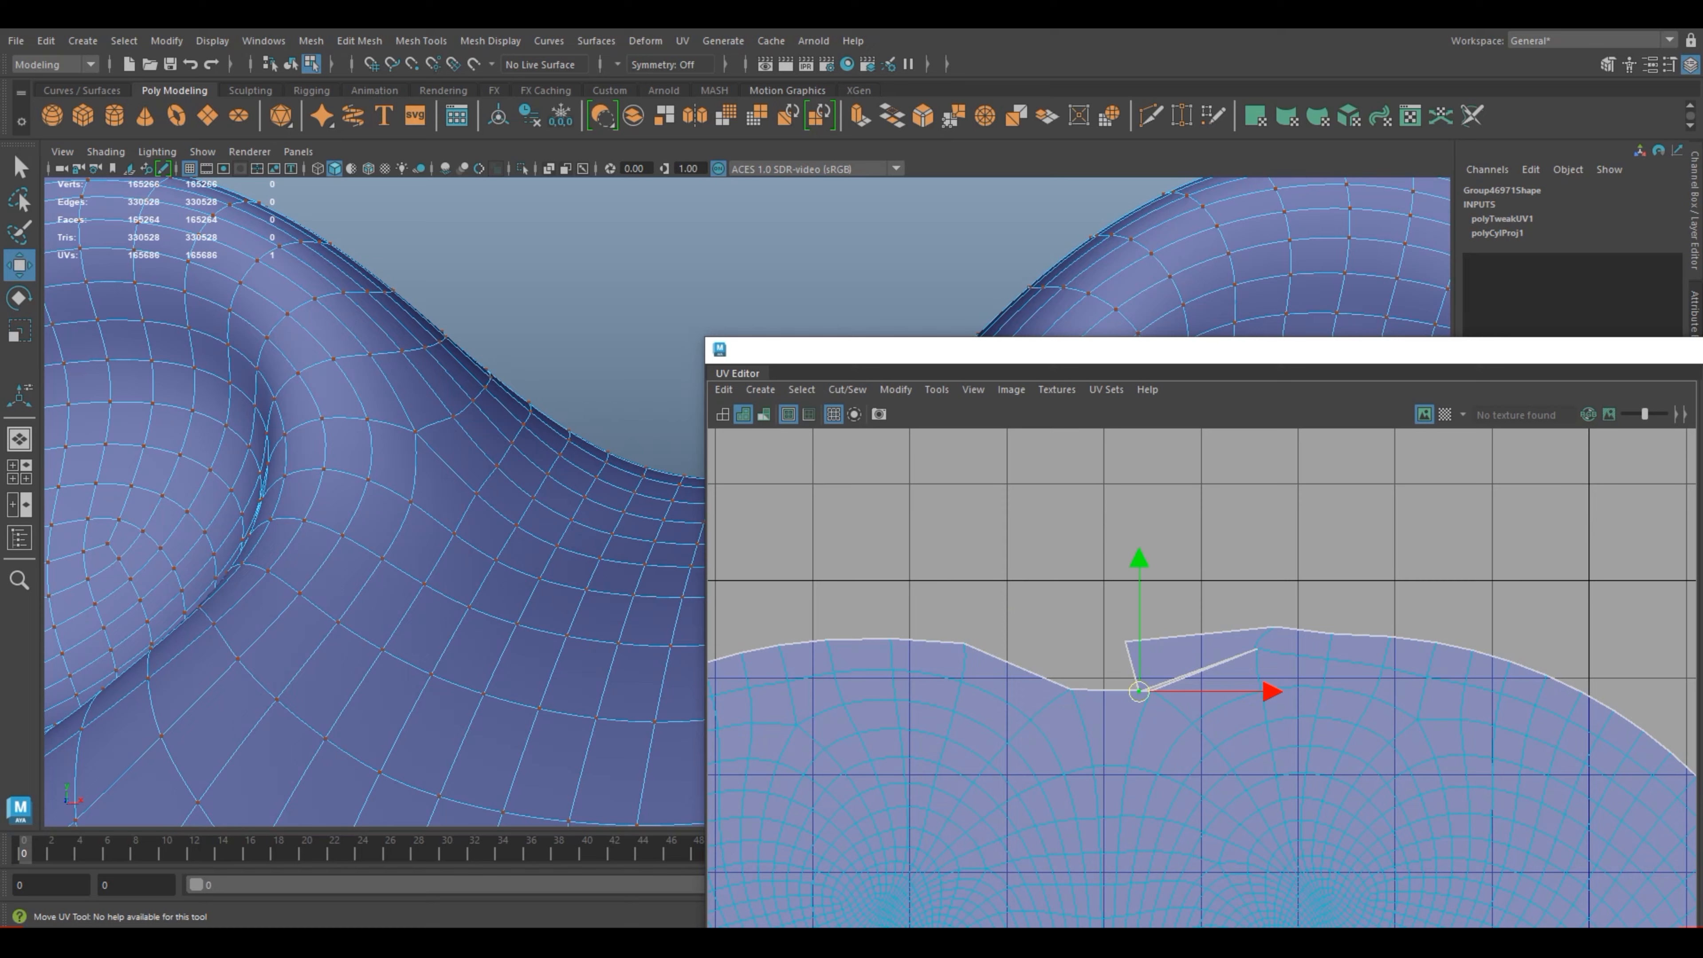
pyautogui.keyDown('alt'); pyautogui.moveTo(536, 463); pyautogui.dragTo(293, 526, button='middle'); pyautogui.keyUp('alt')
pyautogui.scroll(3, 448, 540)
pyautogui.keyDown('alt'); pyautogui.moveTo(369, 295); pyautogui.dragTo(380, 423); pyautogui.keyUp('alt')
pyautogui.rightClick(381, 423)
pyautogui.moveTo(381, 423); pyautogui.dragTo(380, 375, button='right')
pyautogui.click(377, 540)
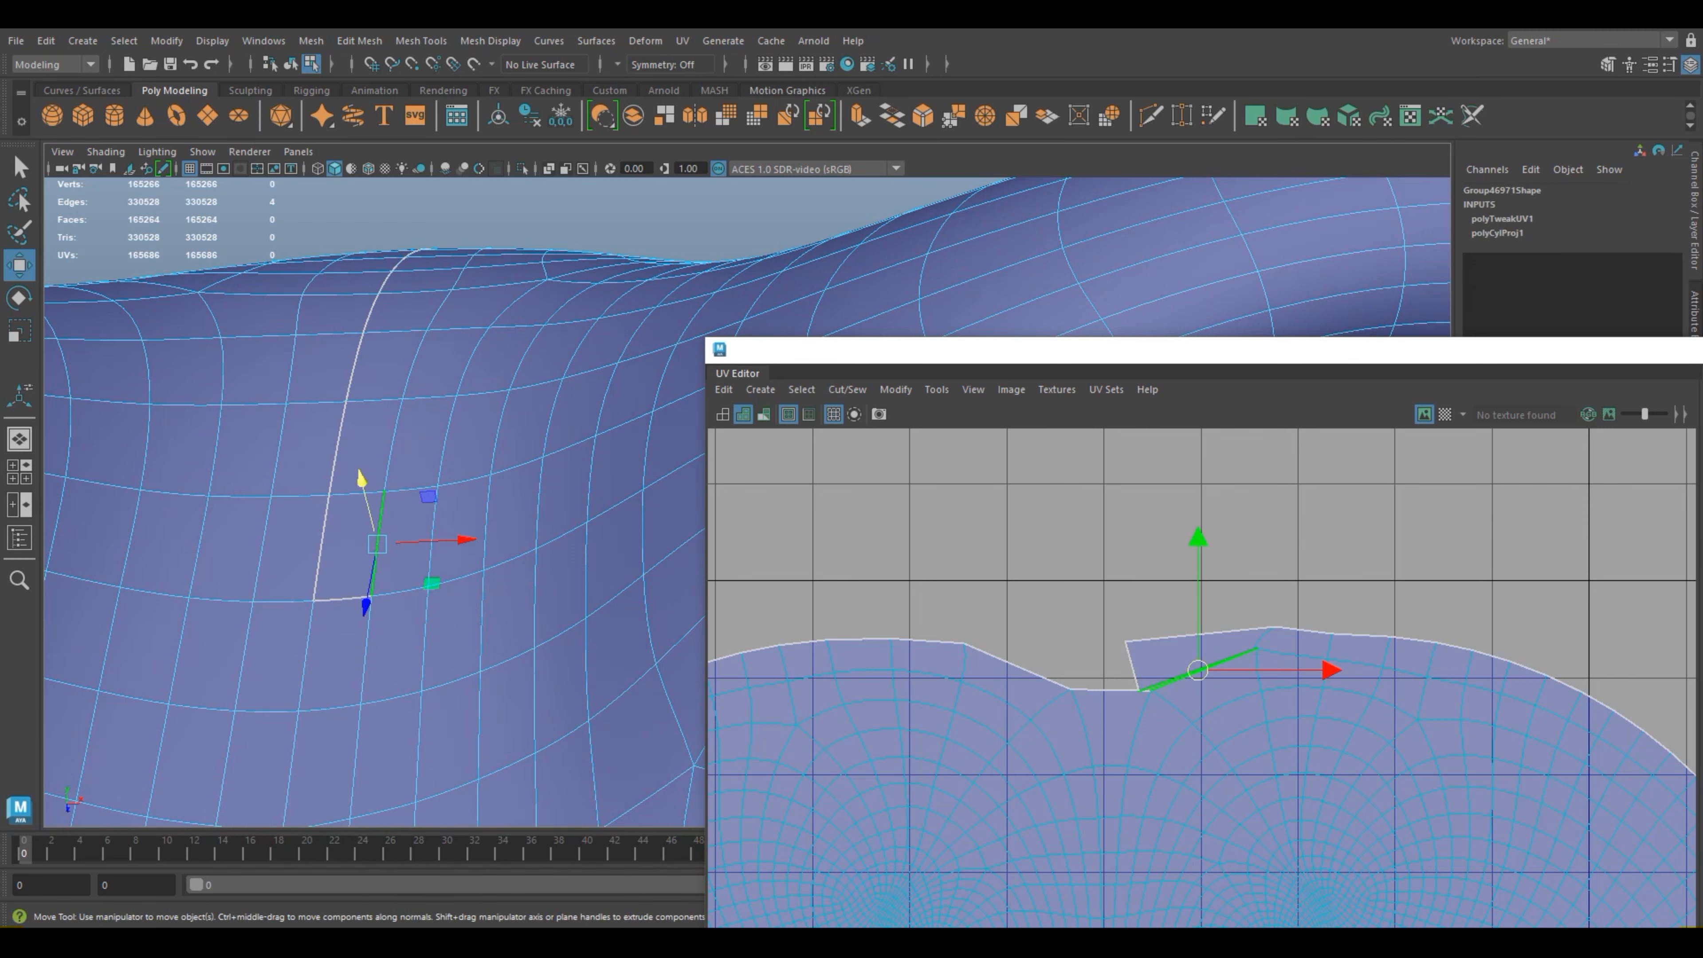
pyautogui.moveTo(1279, 350); pyautogui.dragTo(787, 322)
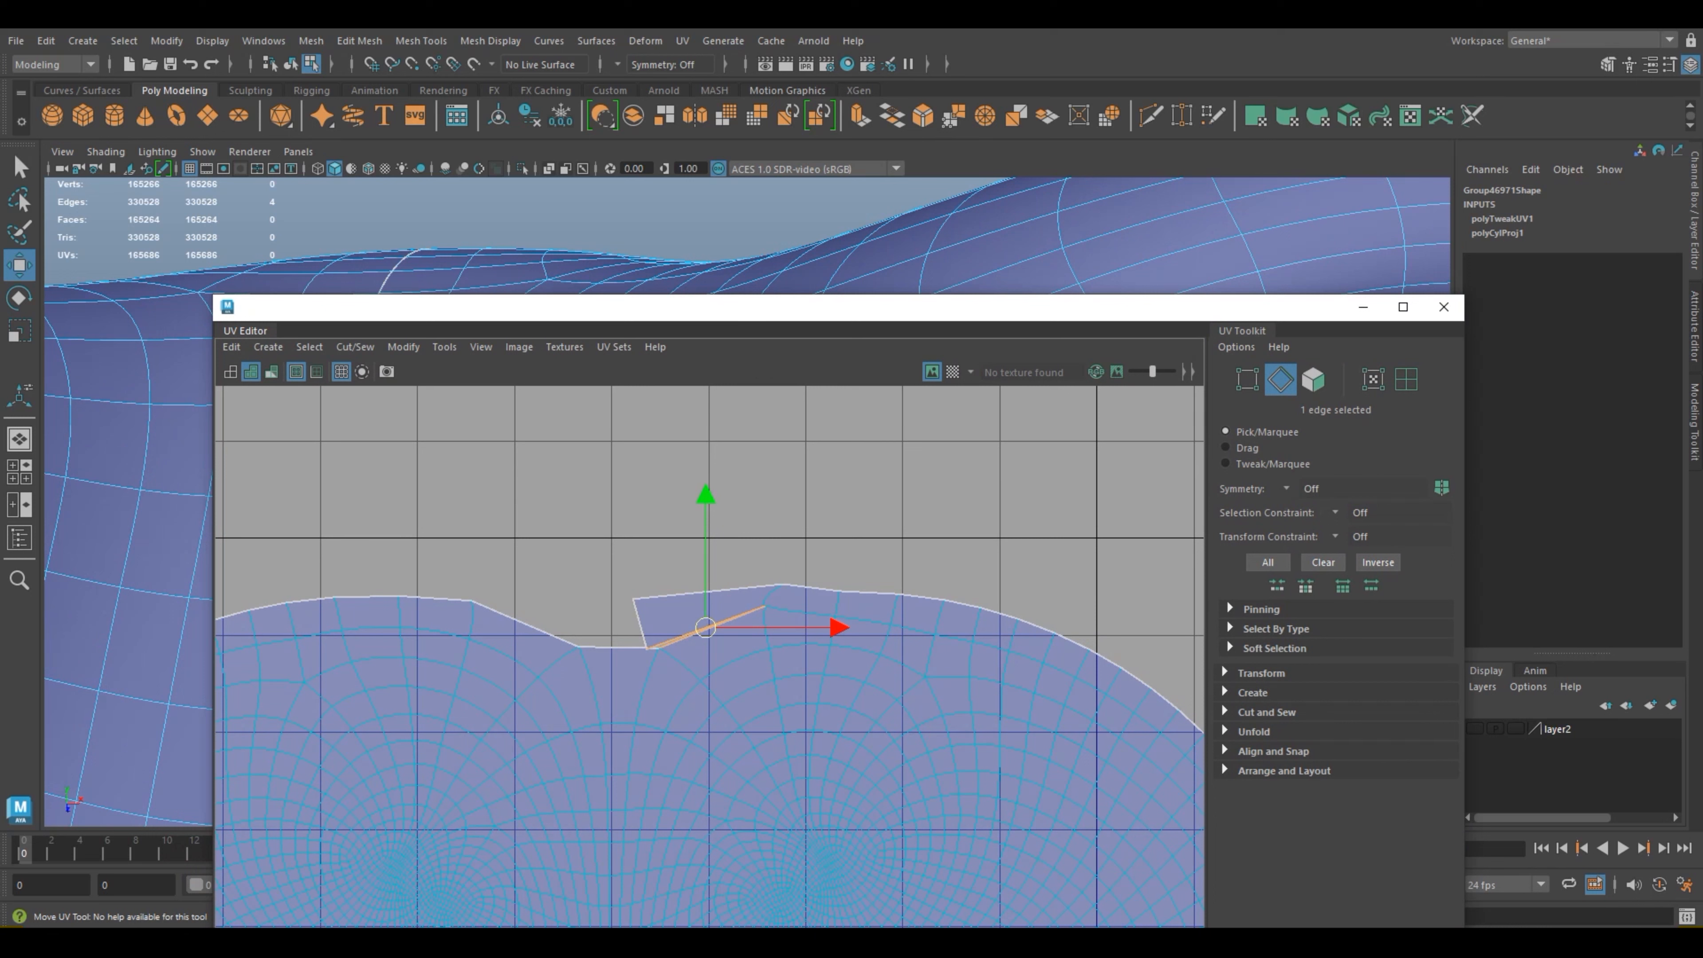
pyautogui.click(1265, 712)
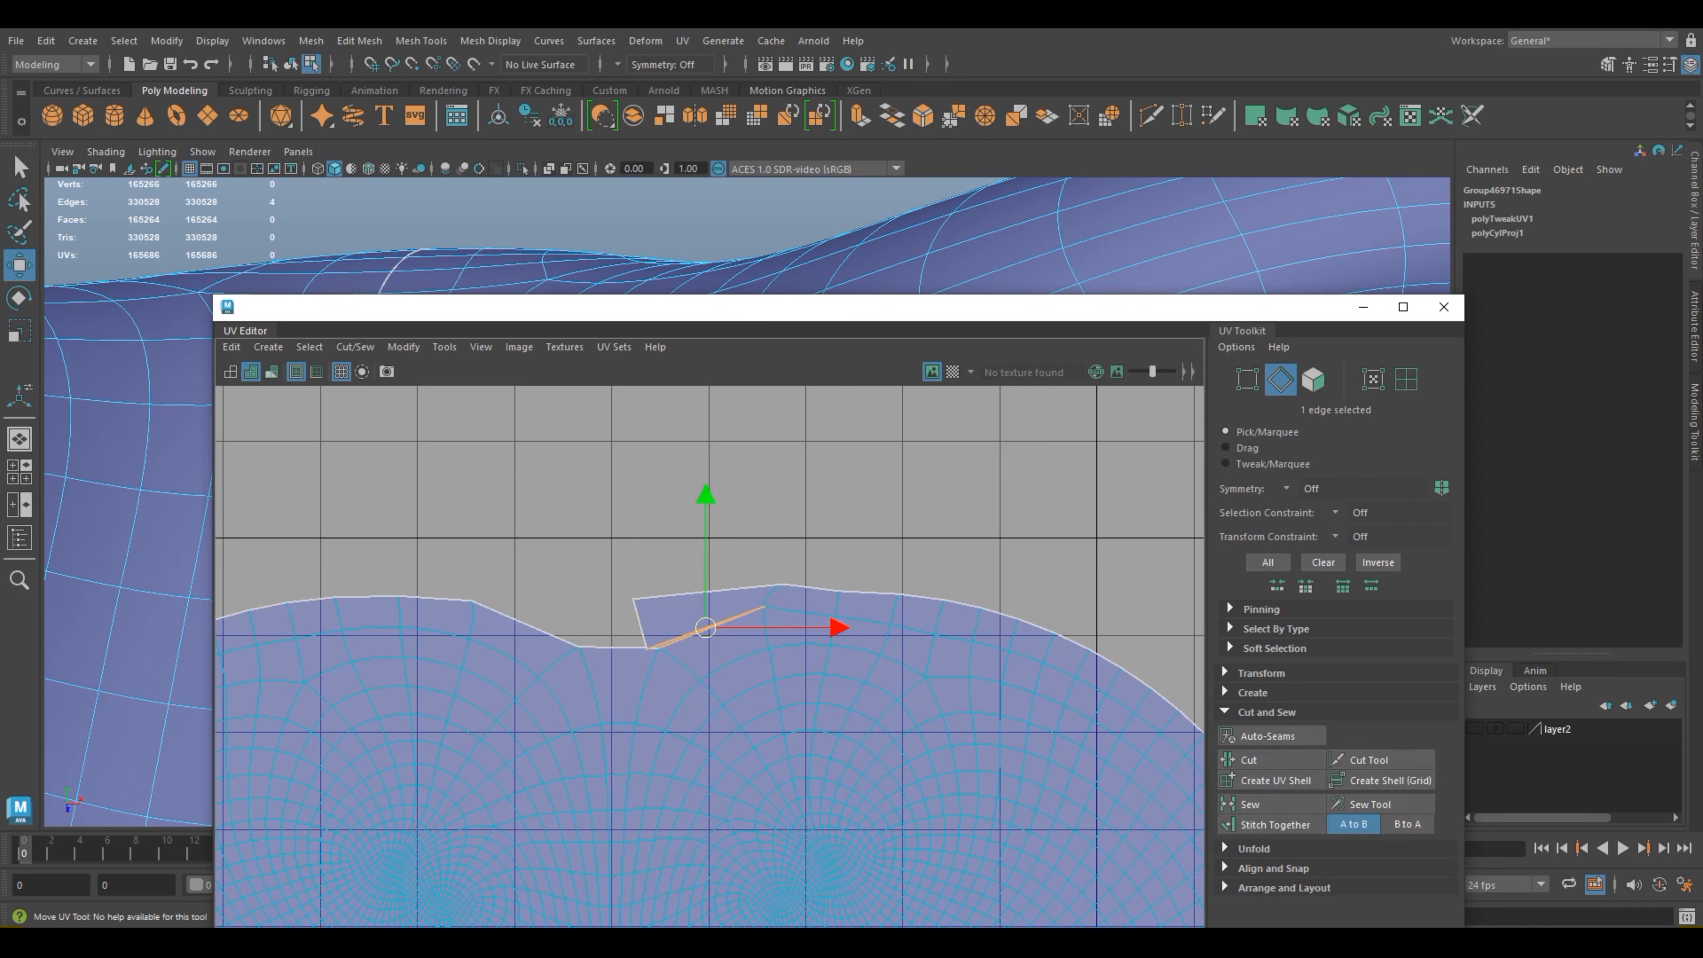
pyautogui.click(1249, 804)
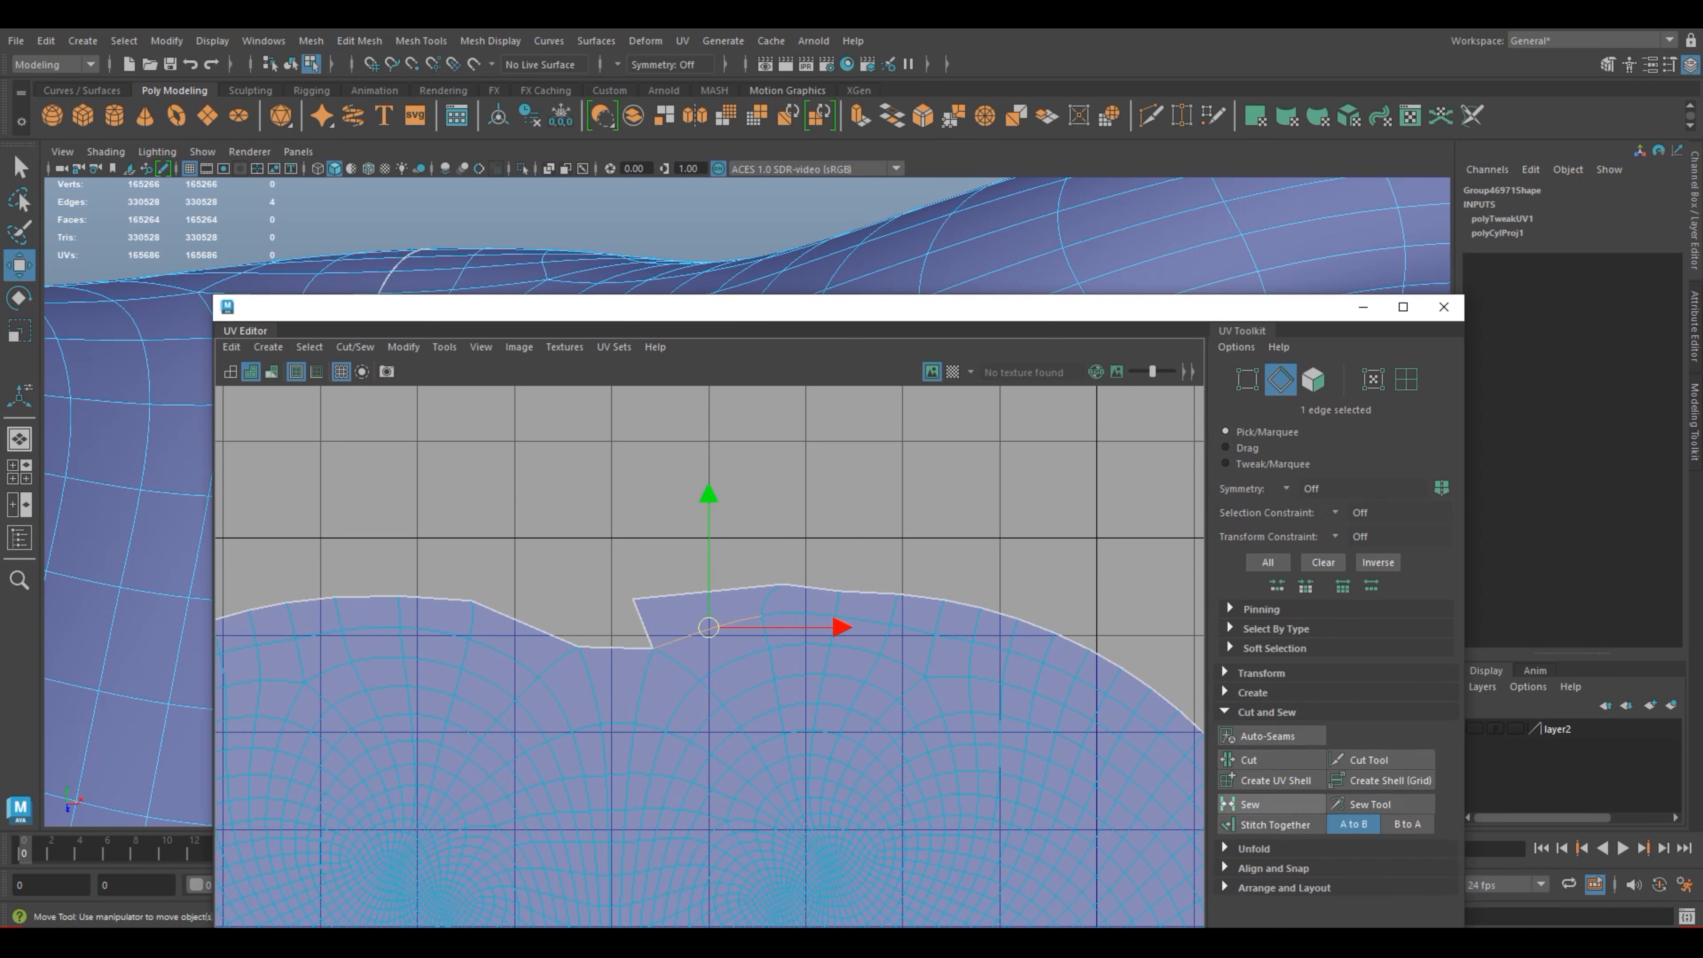
# Step: Select the short border edge at the end of the seam and sew it to close the remaining notch
pyautogui.moveTo(646, 624); pyautogui.dragTo(642, 581, button='right')
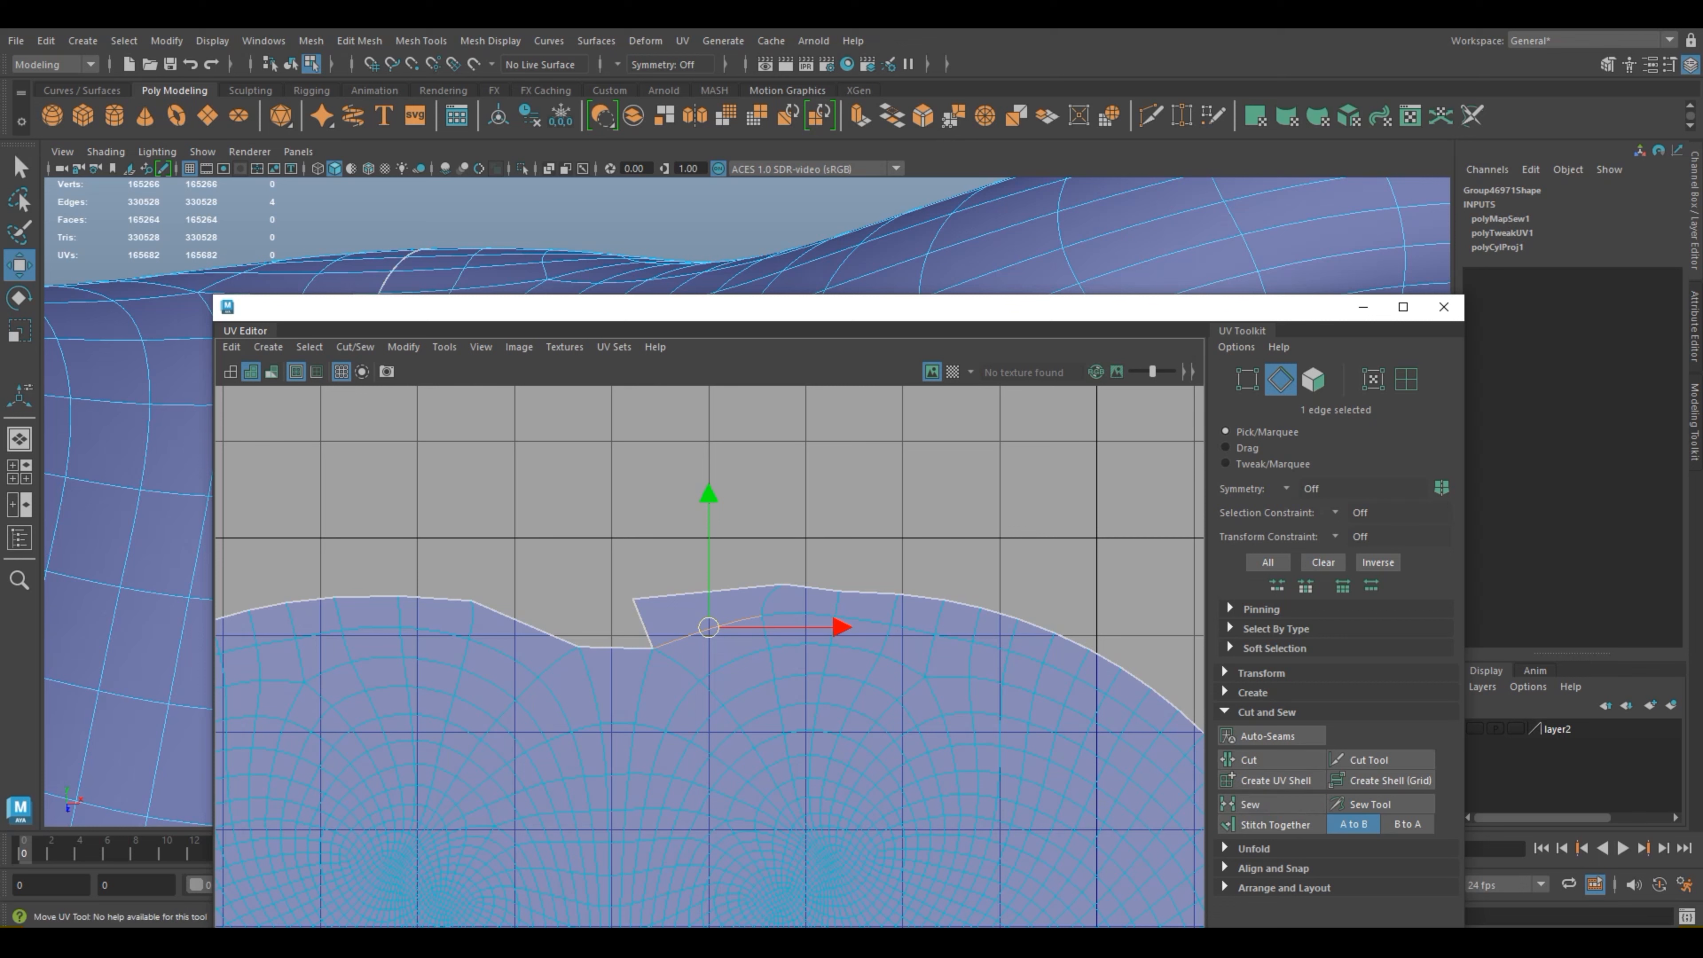
pyautogui.hotkey('ctrl', 'z')
pyautogui.hotkey('ctrl', 'z')
pyautogui.hotkey('ctrl', 'z')
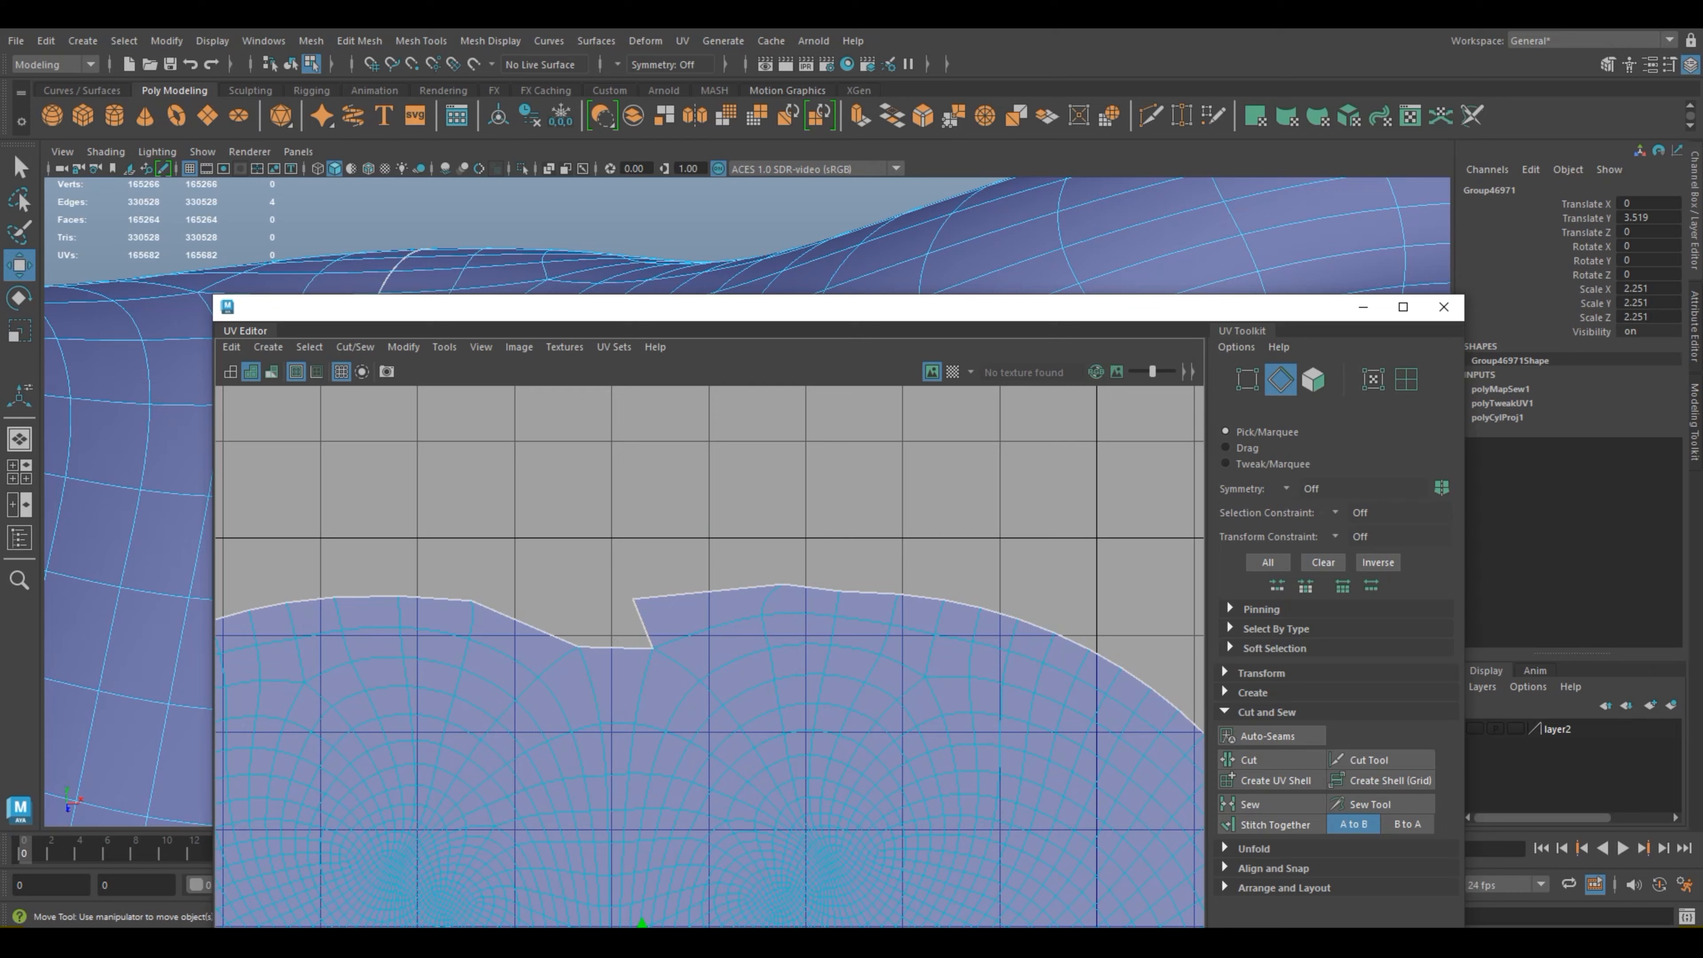
pyautogui.moveTo(683, 314); pyautogui.dragTo(913, 320)
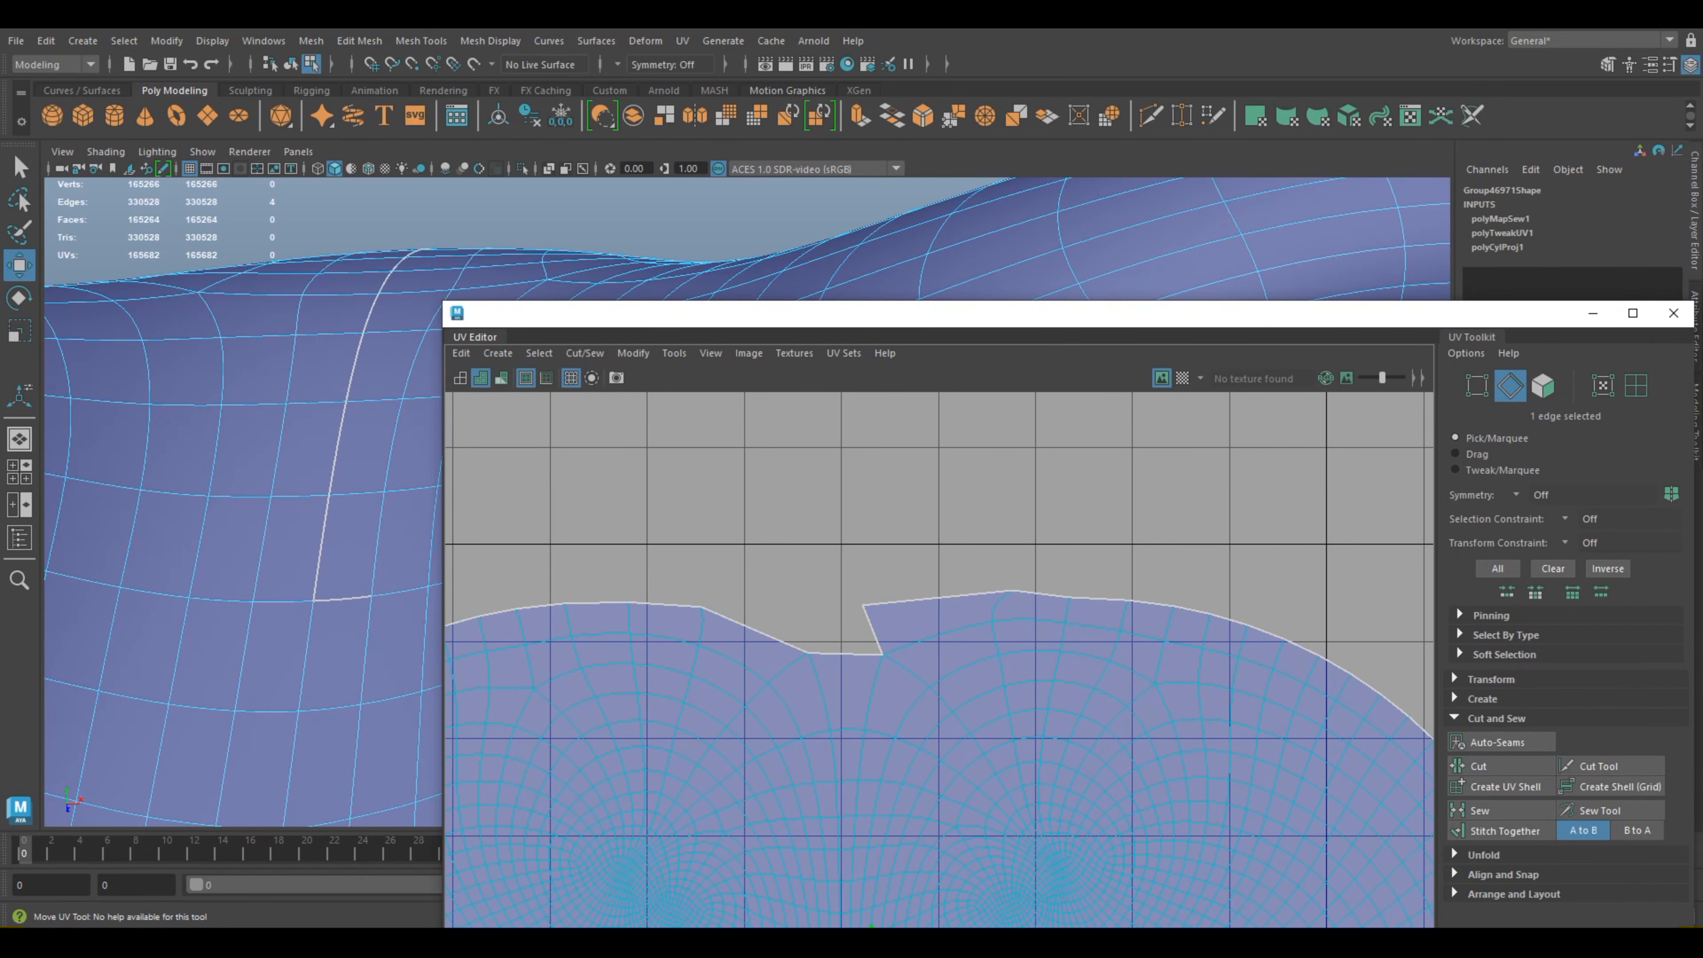
pyautogui.hotkey('ctrl', 'z')
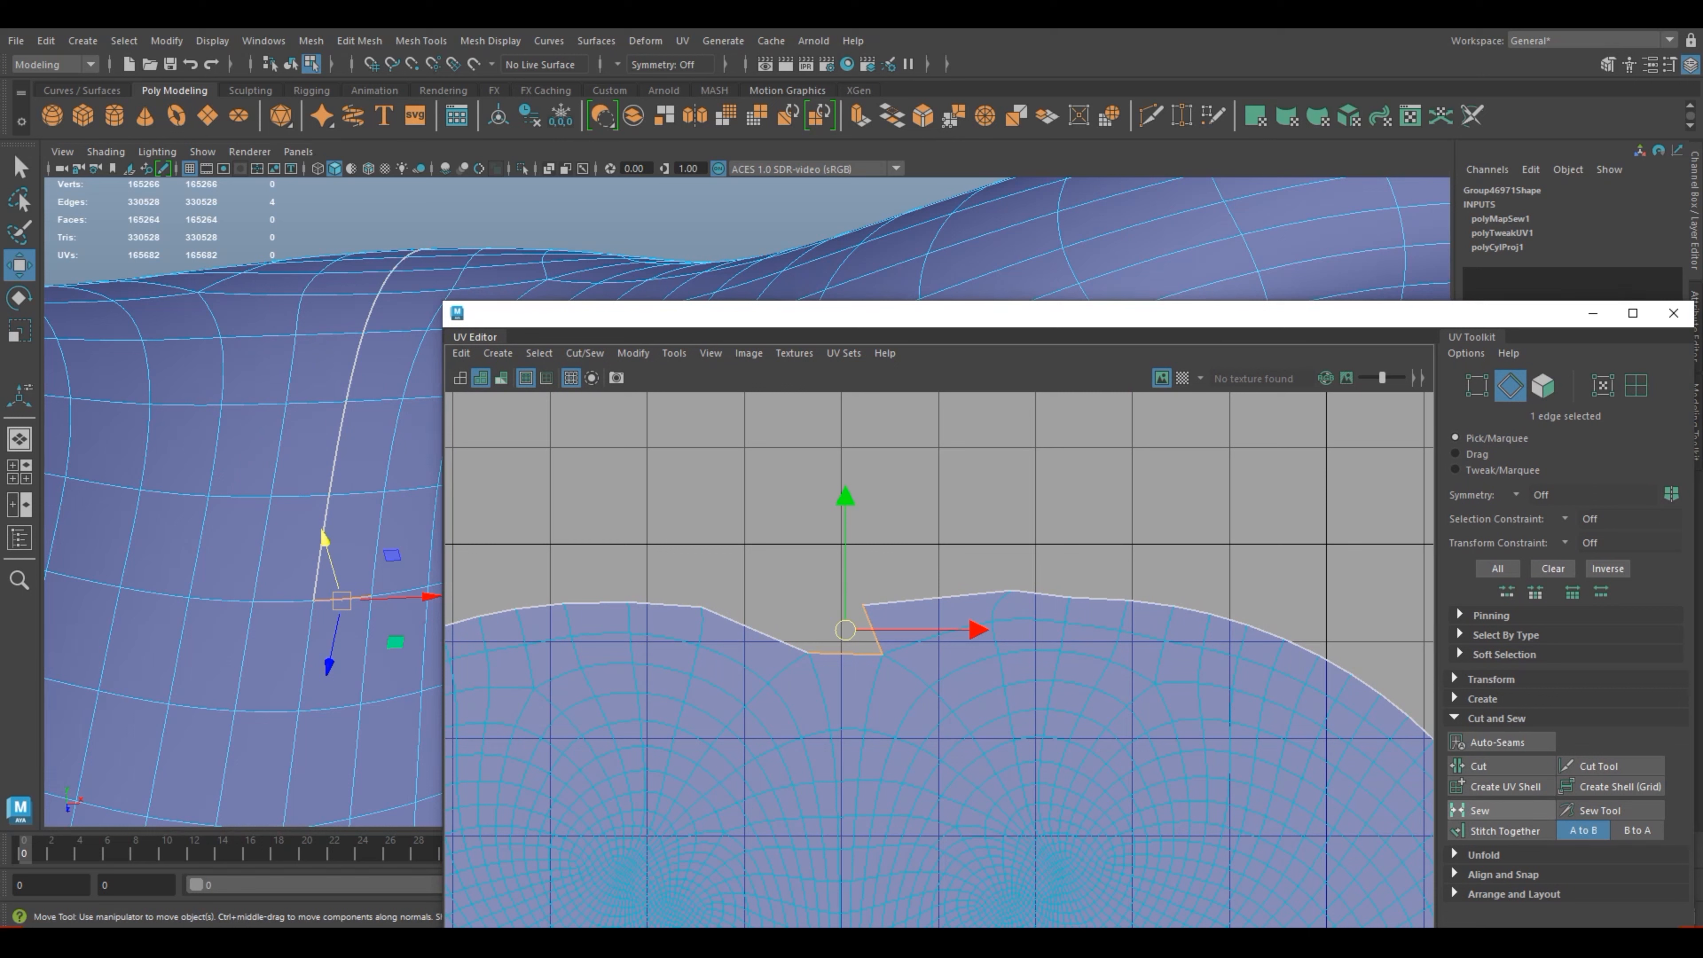
pyautogui.click(1479, 810)
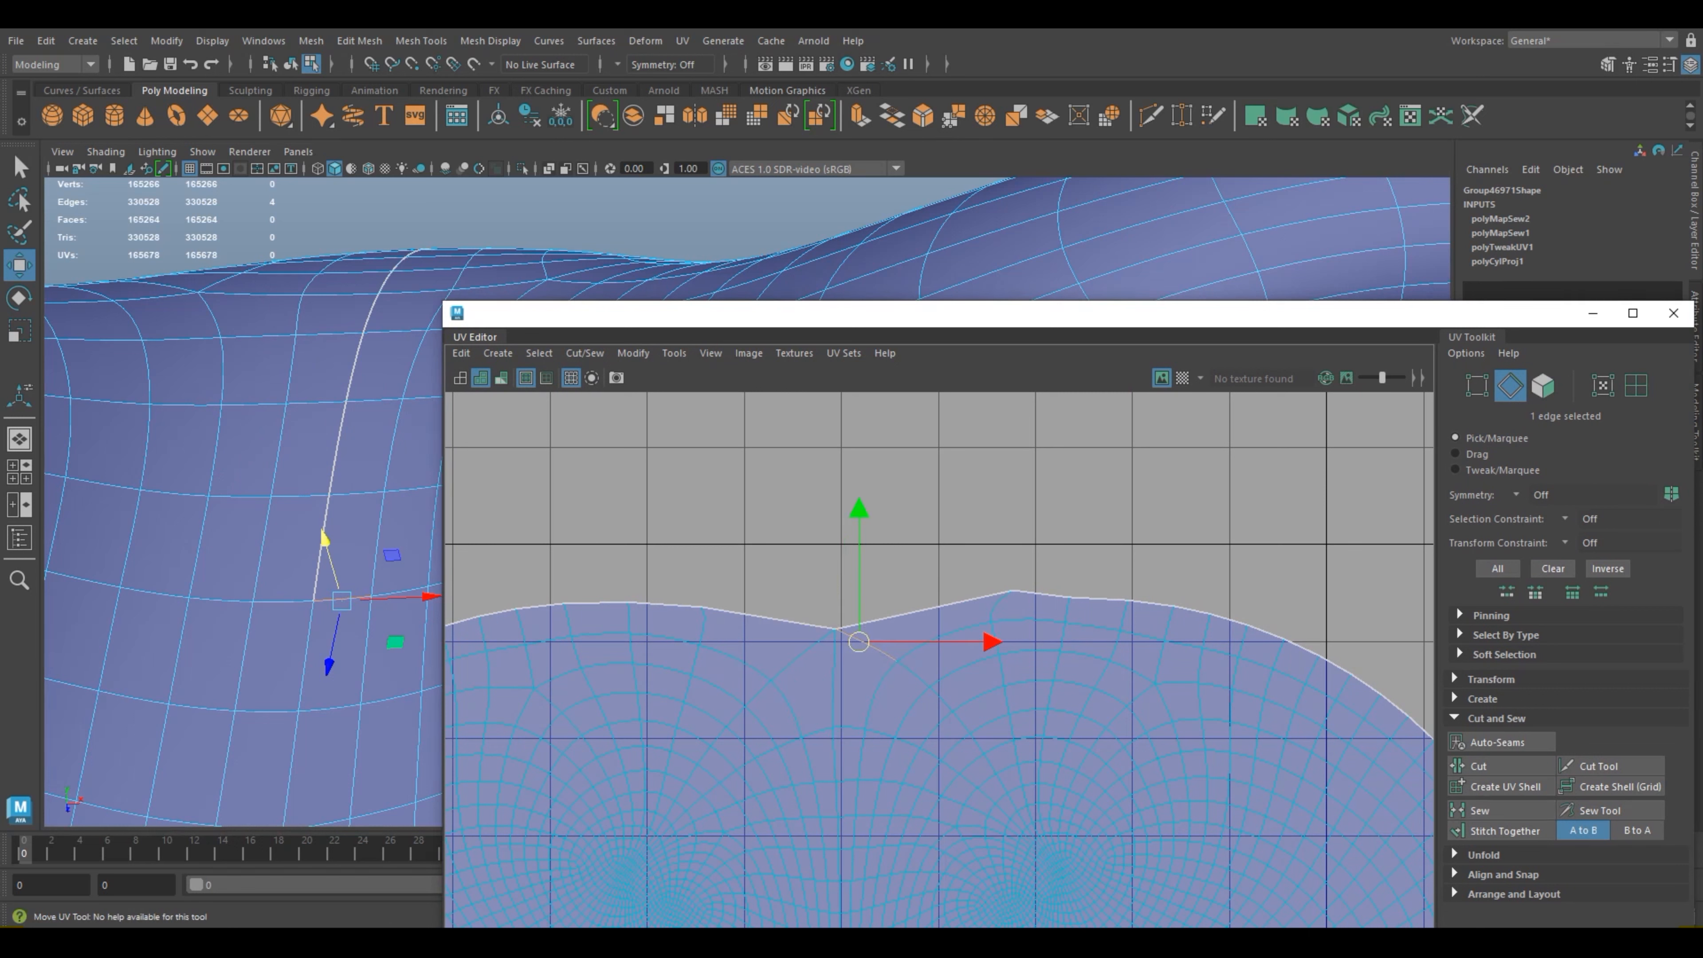
# Step: Move the peak UV on the border above the right eye area horizontally to the left
pyautogui.moveTo(991, 597); pyautogui.dragTo(1035, 594, button='right')
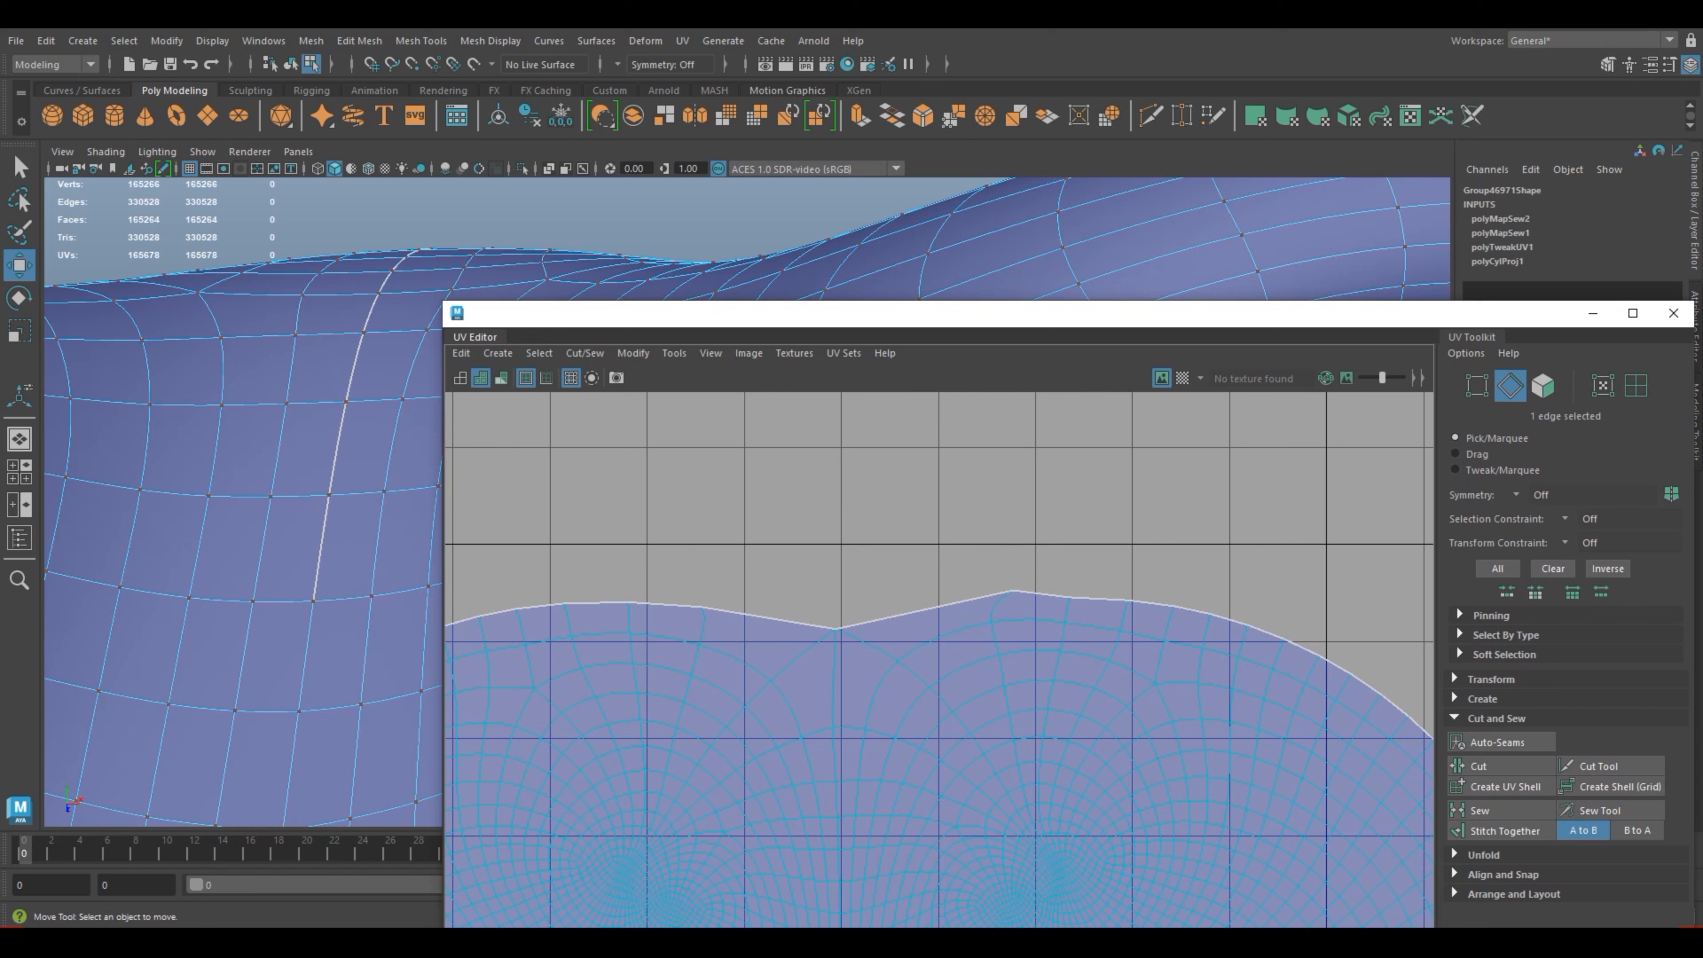
pyautogui.click(1012, 590)
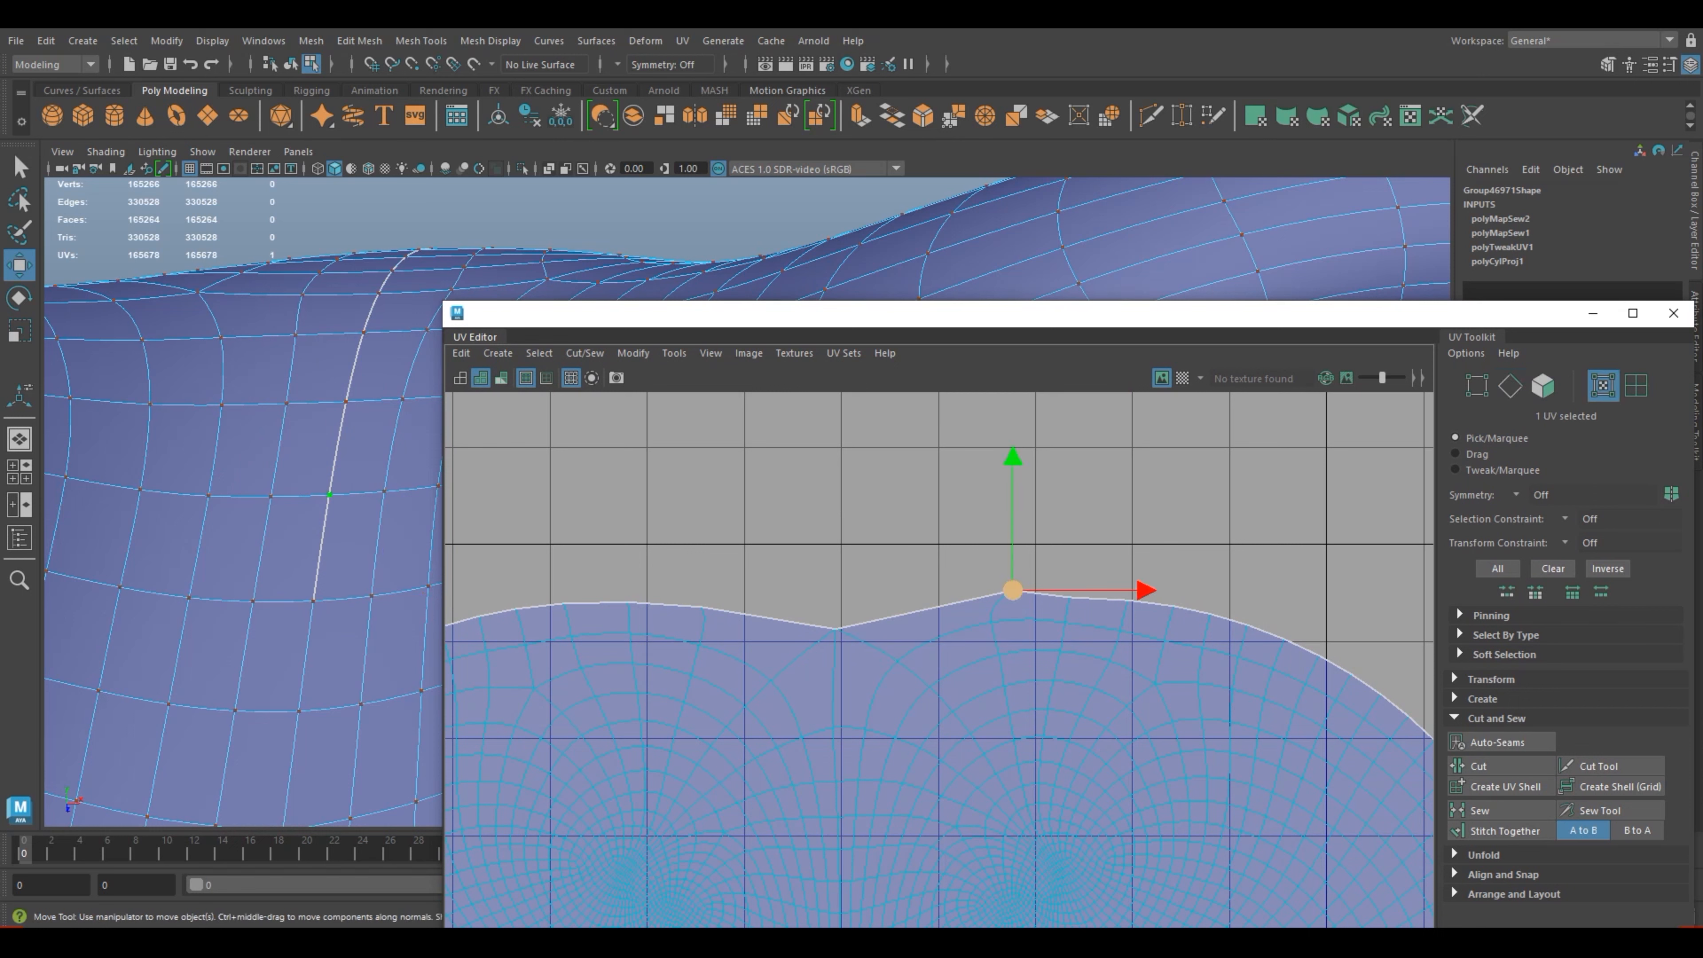
pyautogui.moveTo(1012, 590); pyautogui.dragTo(983, 590)
pyautogui.click(1116, 590)
pyautogui.moveTo(1116, 590); pyautogui.dragTo(1091, 590)
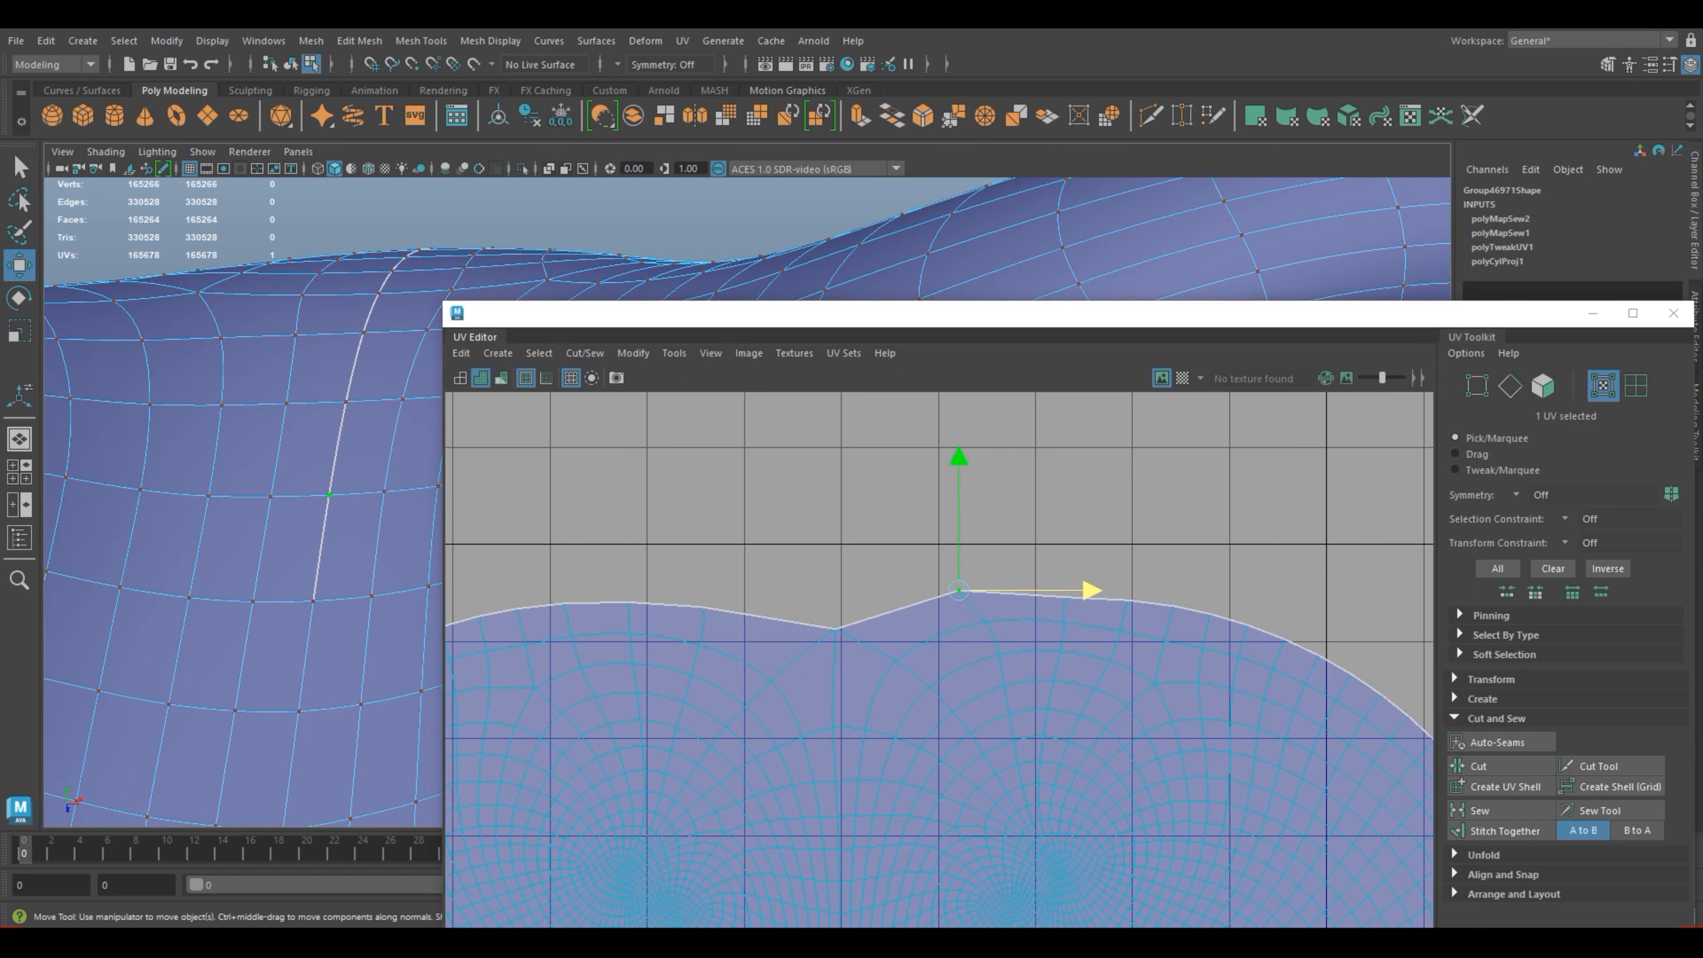
# Step: Enlarge the UV Editor and move the peak UV slightly down and to the right to smooth the shell's upper border
pyautogui.moveTo(228, 422); pyautogui.dragTo(302, 450, button='right')
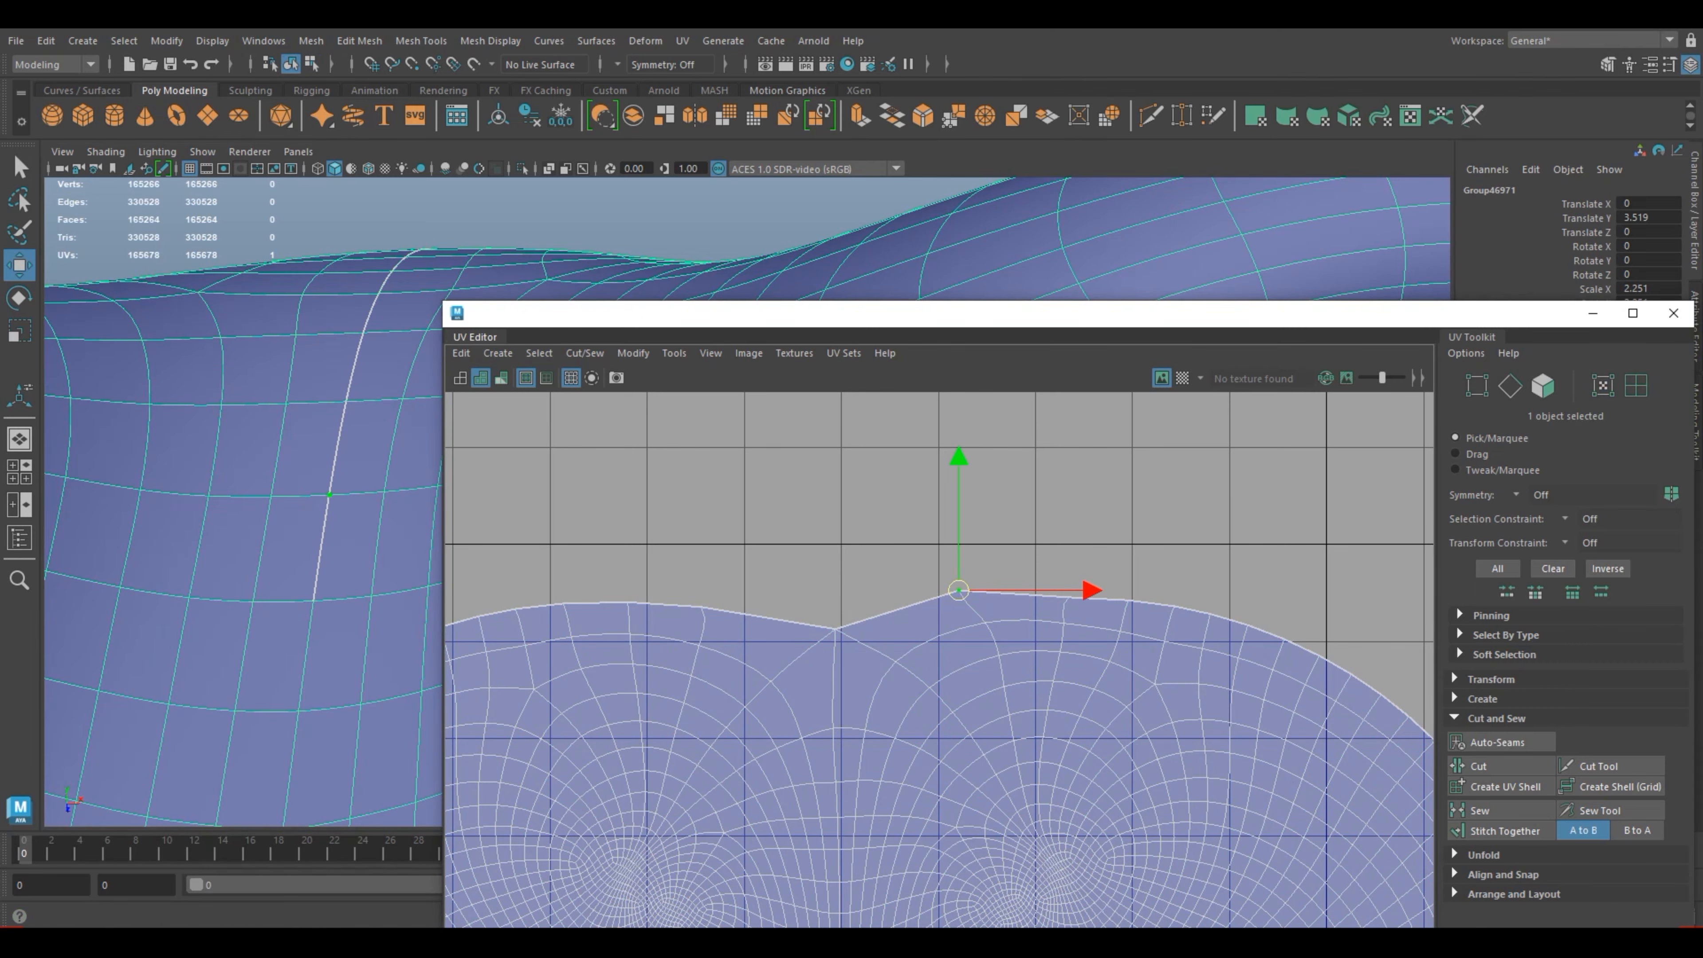
pyautogui.click(1632, 313)
pyautogui.scroll(-5, 919, 617)
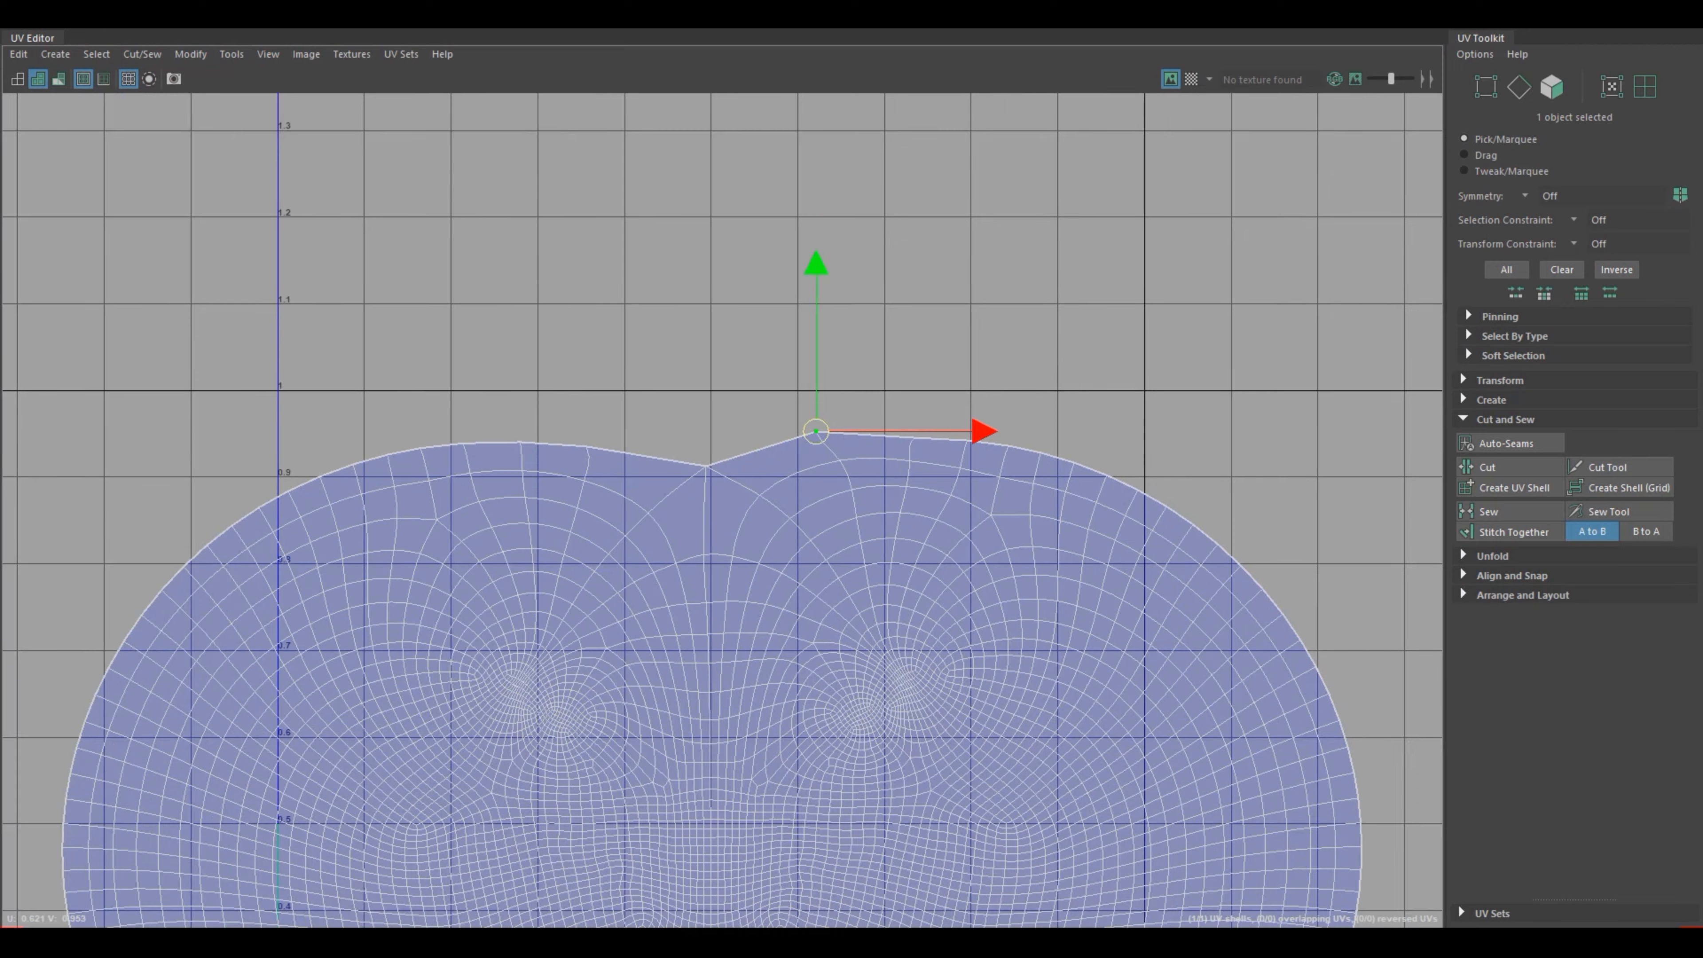
pyautogui.scroll(-2, 925, 649)
pyautogui.scroll(6, 925, 649)
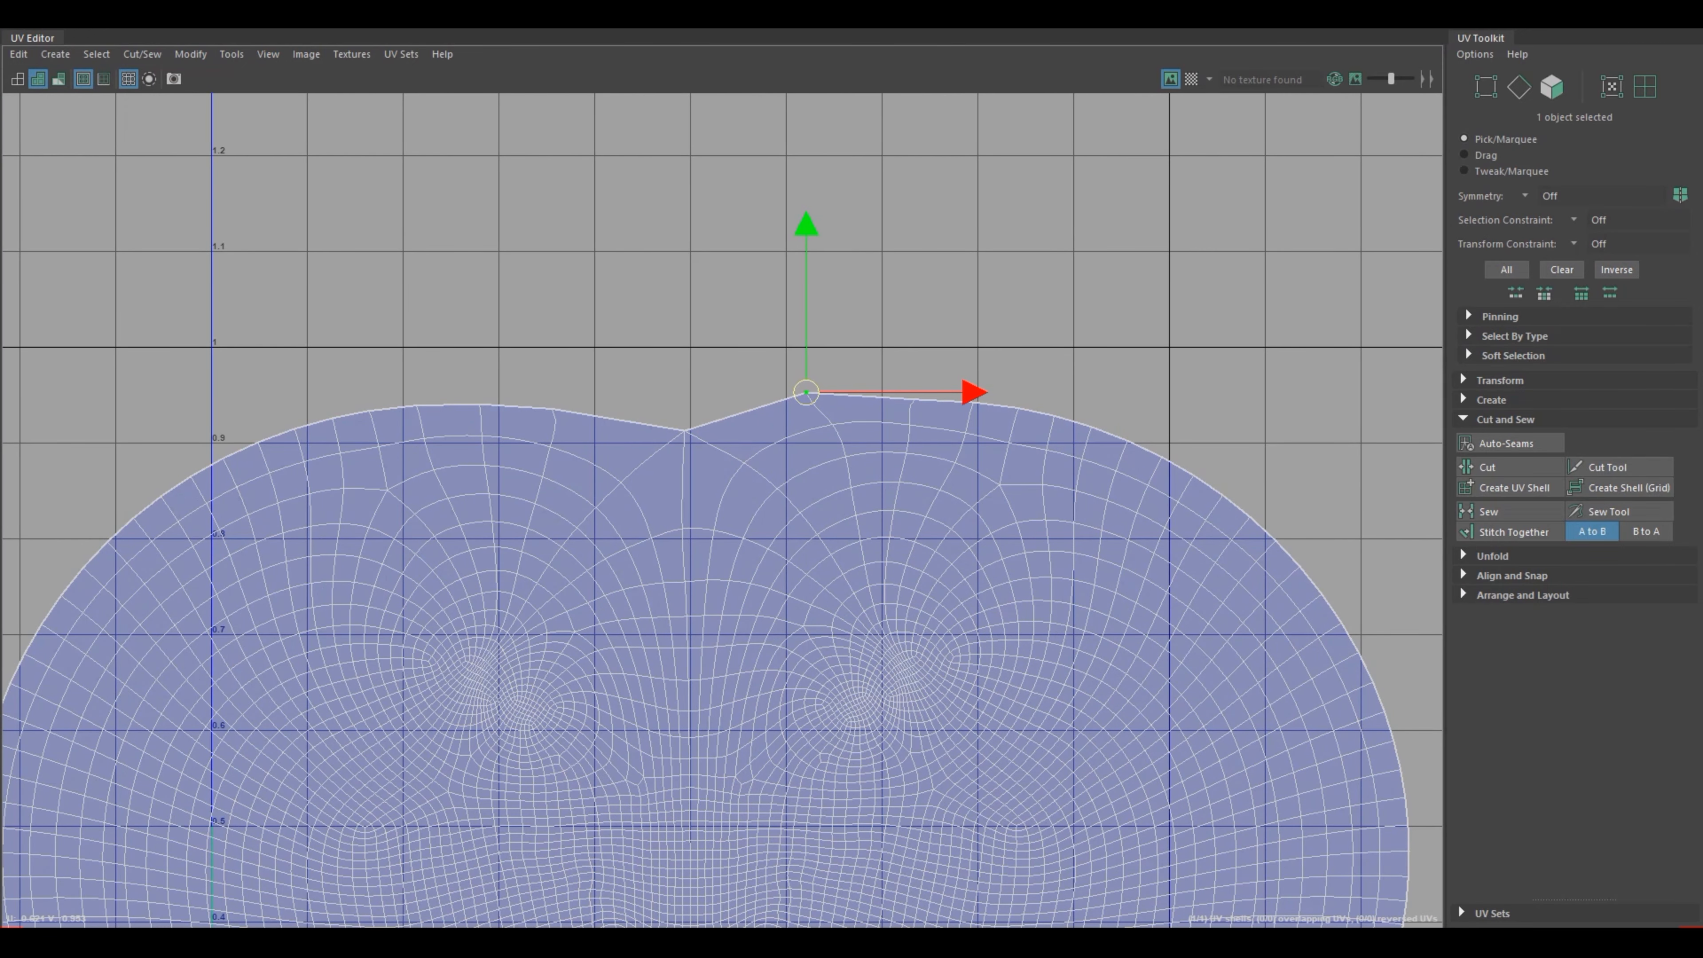
pyautogui.moveTo(806, 391); pyautogui.dragTo(817, 401)
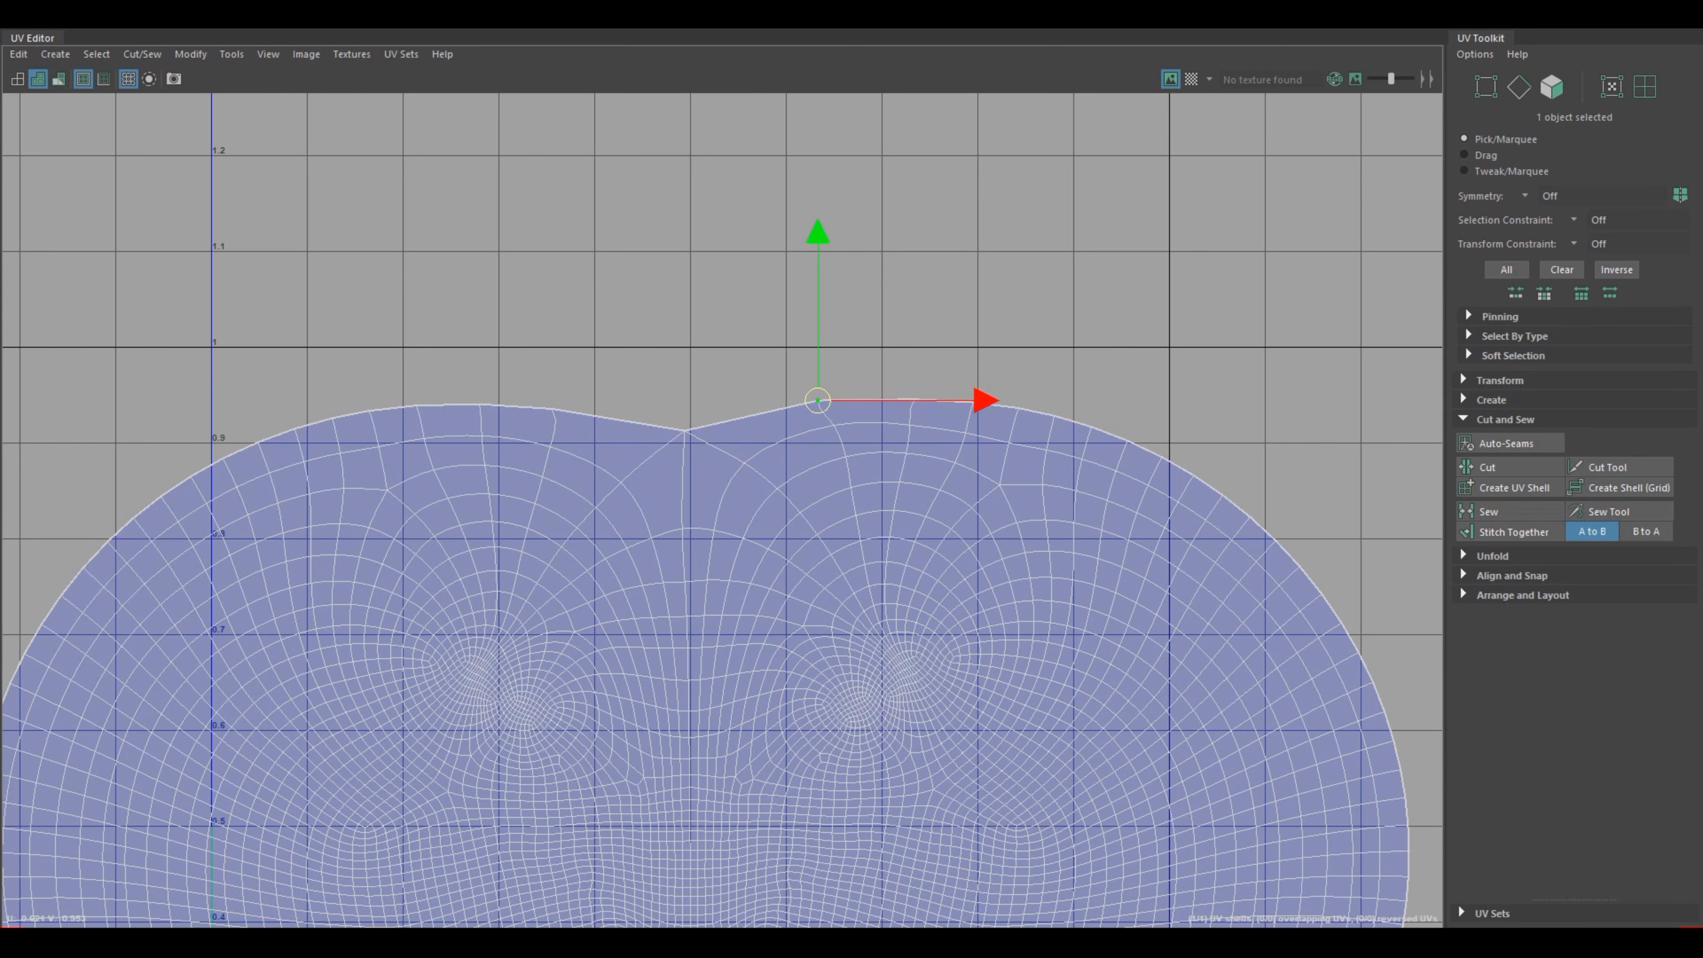
# Step: Select the whole head shell, scale it down to about 0.5 UV units wide and place it in the upper part of the 0–1 tile
pyautogui.scroll(-1, 878, 614)
pyautogui.moveTo(880, 616); pyautogui.dragTo(811, 591, button='right')
pyautogui.scroll(-2, 943, 741)
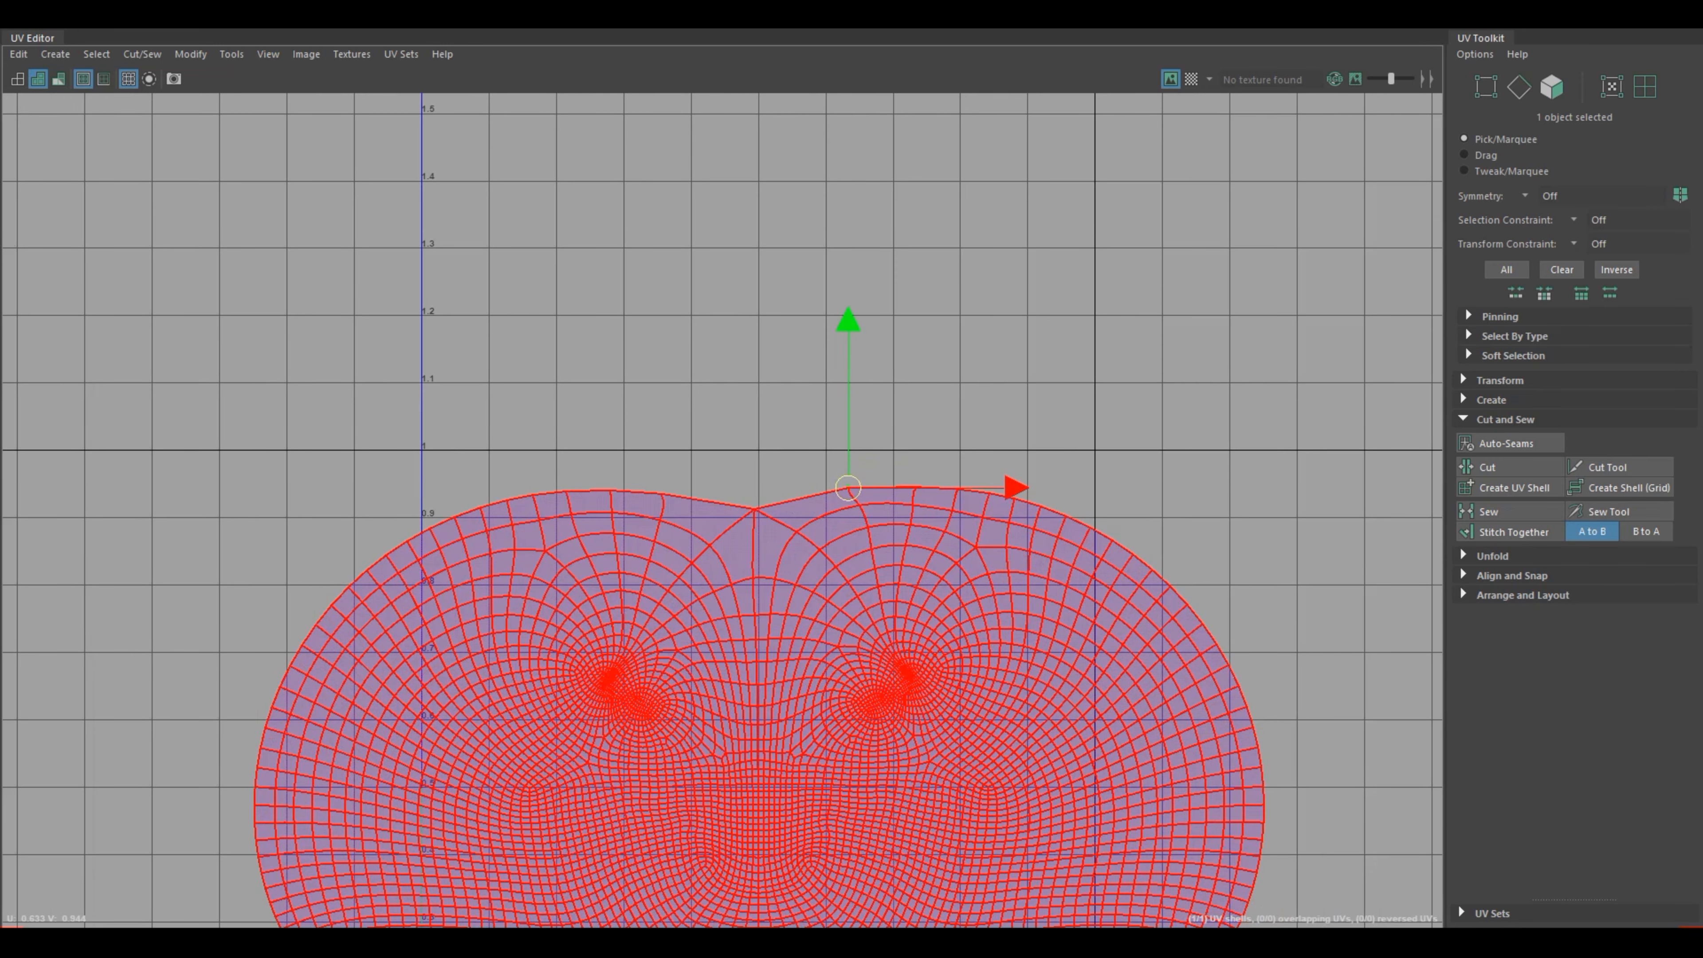
pyautogui.click(985, 731)
pyautogui.scroll(-3, 985, 731)
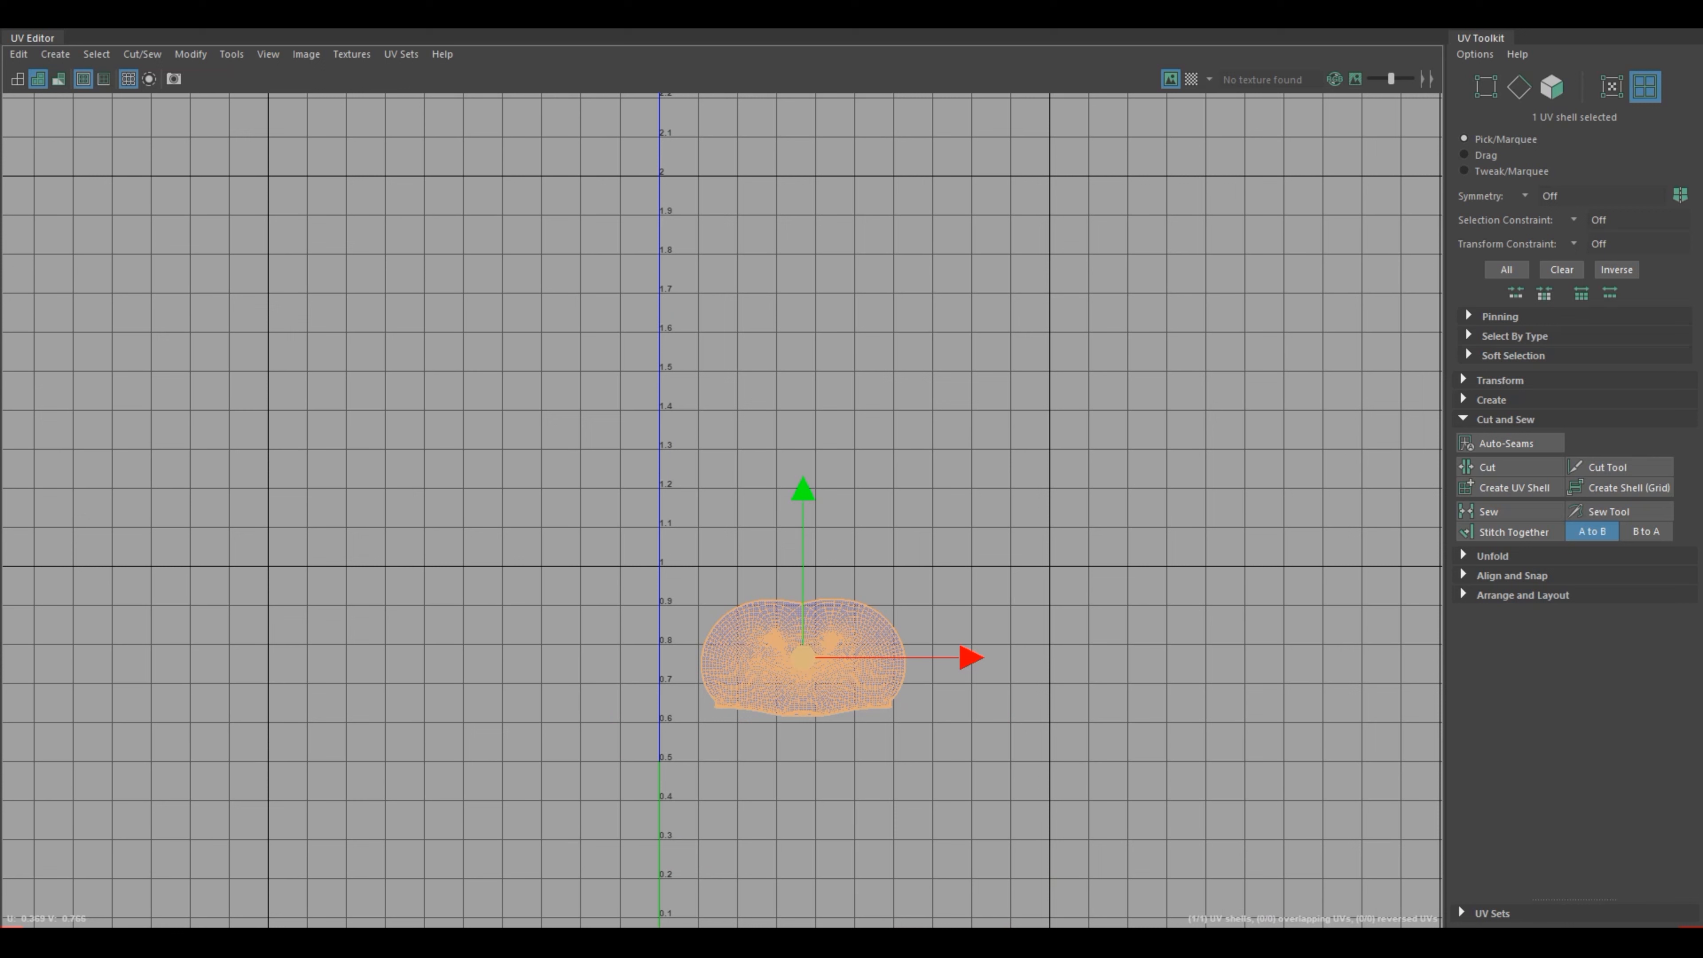
pyautogui.moveTo(803, 657); pyautogui.dragTo(756, 627)
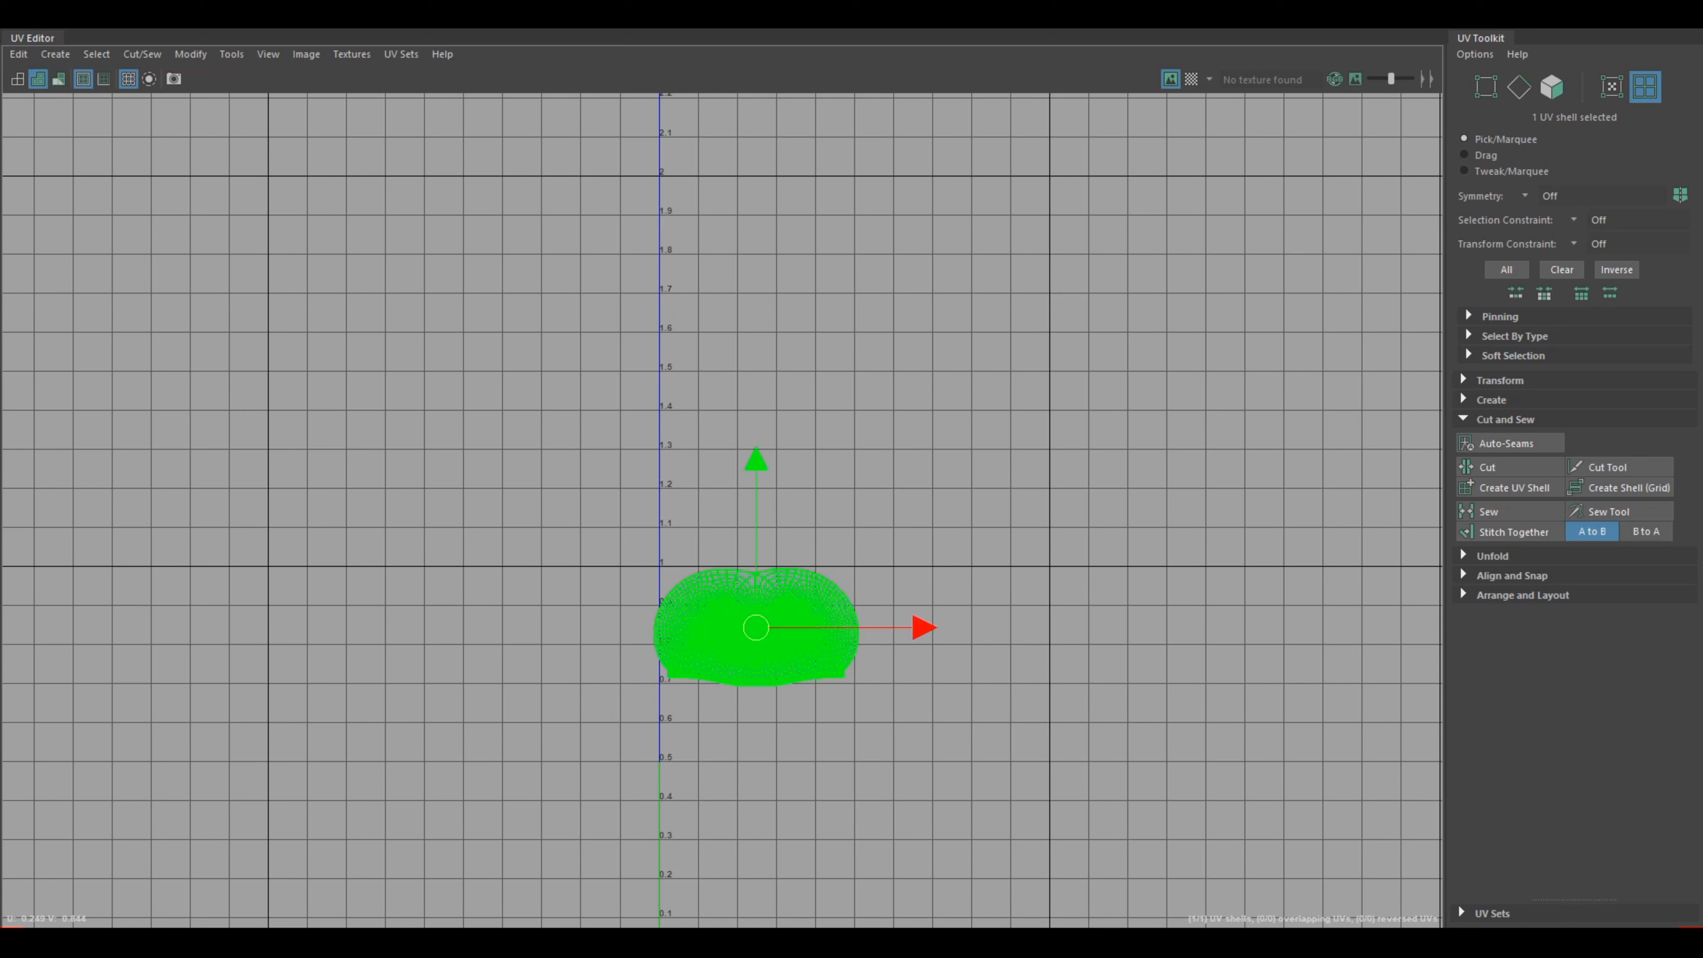
pyautogui.moveTo(756, 627); pyautogui.dragTo(756, 686)
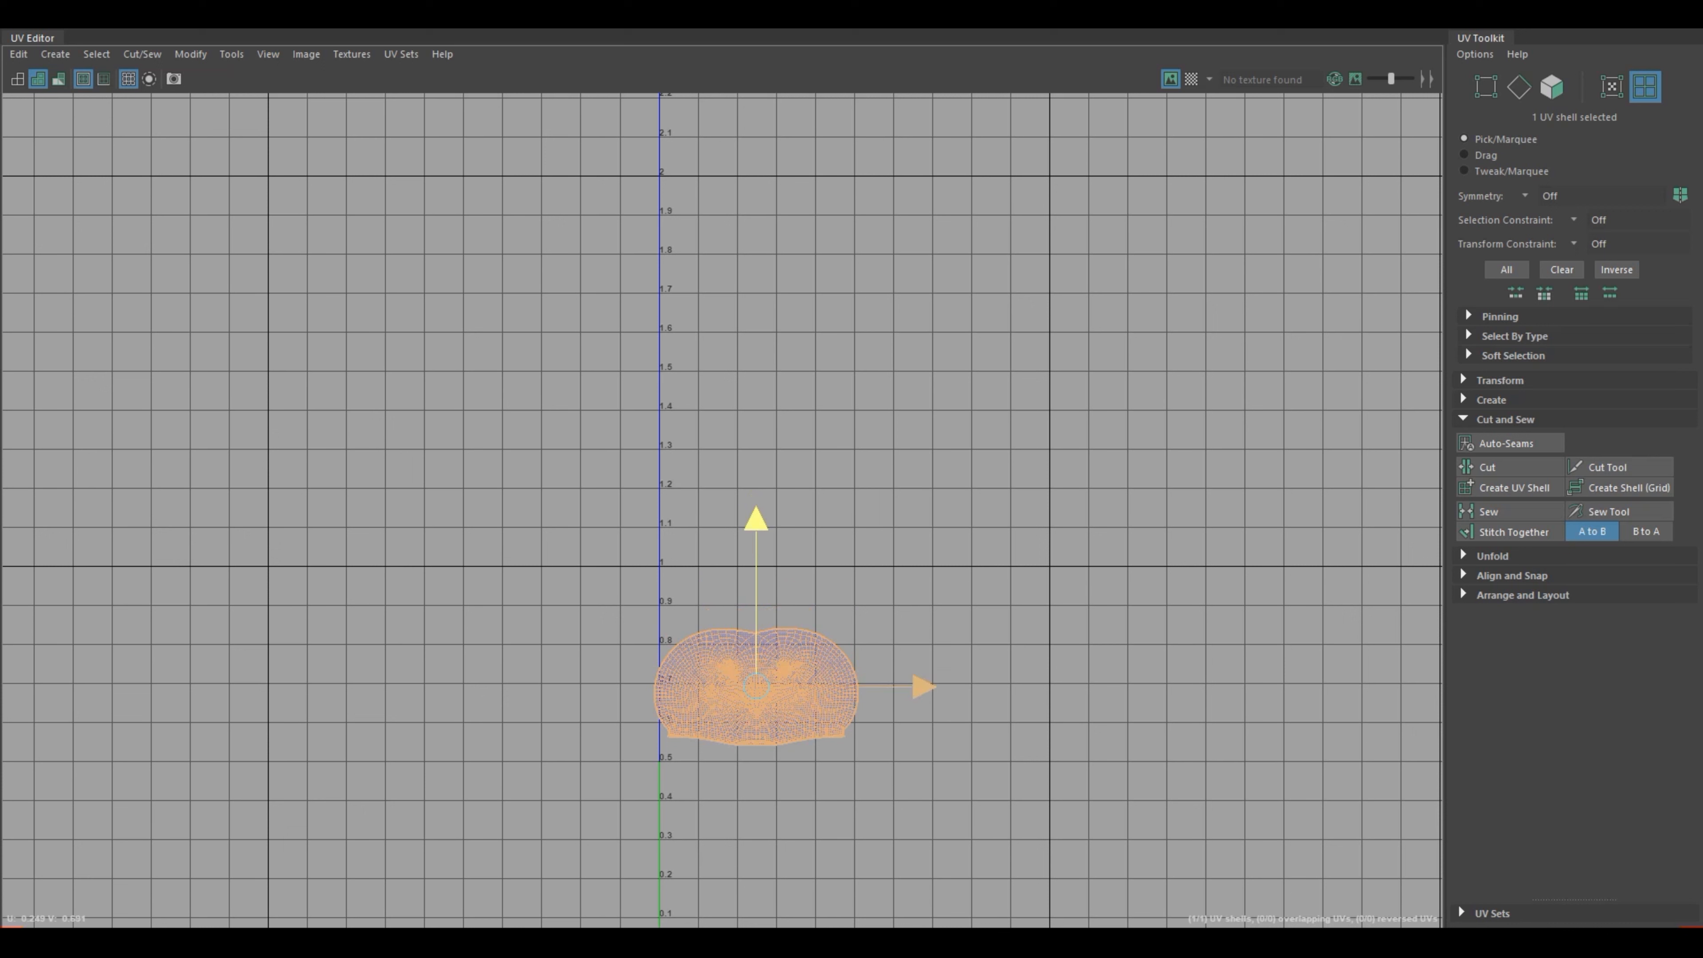
pyautogui.moveTo(872, 686); pyautogui.dragTo(918, 686)
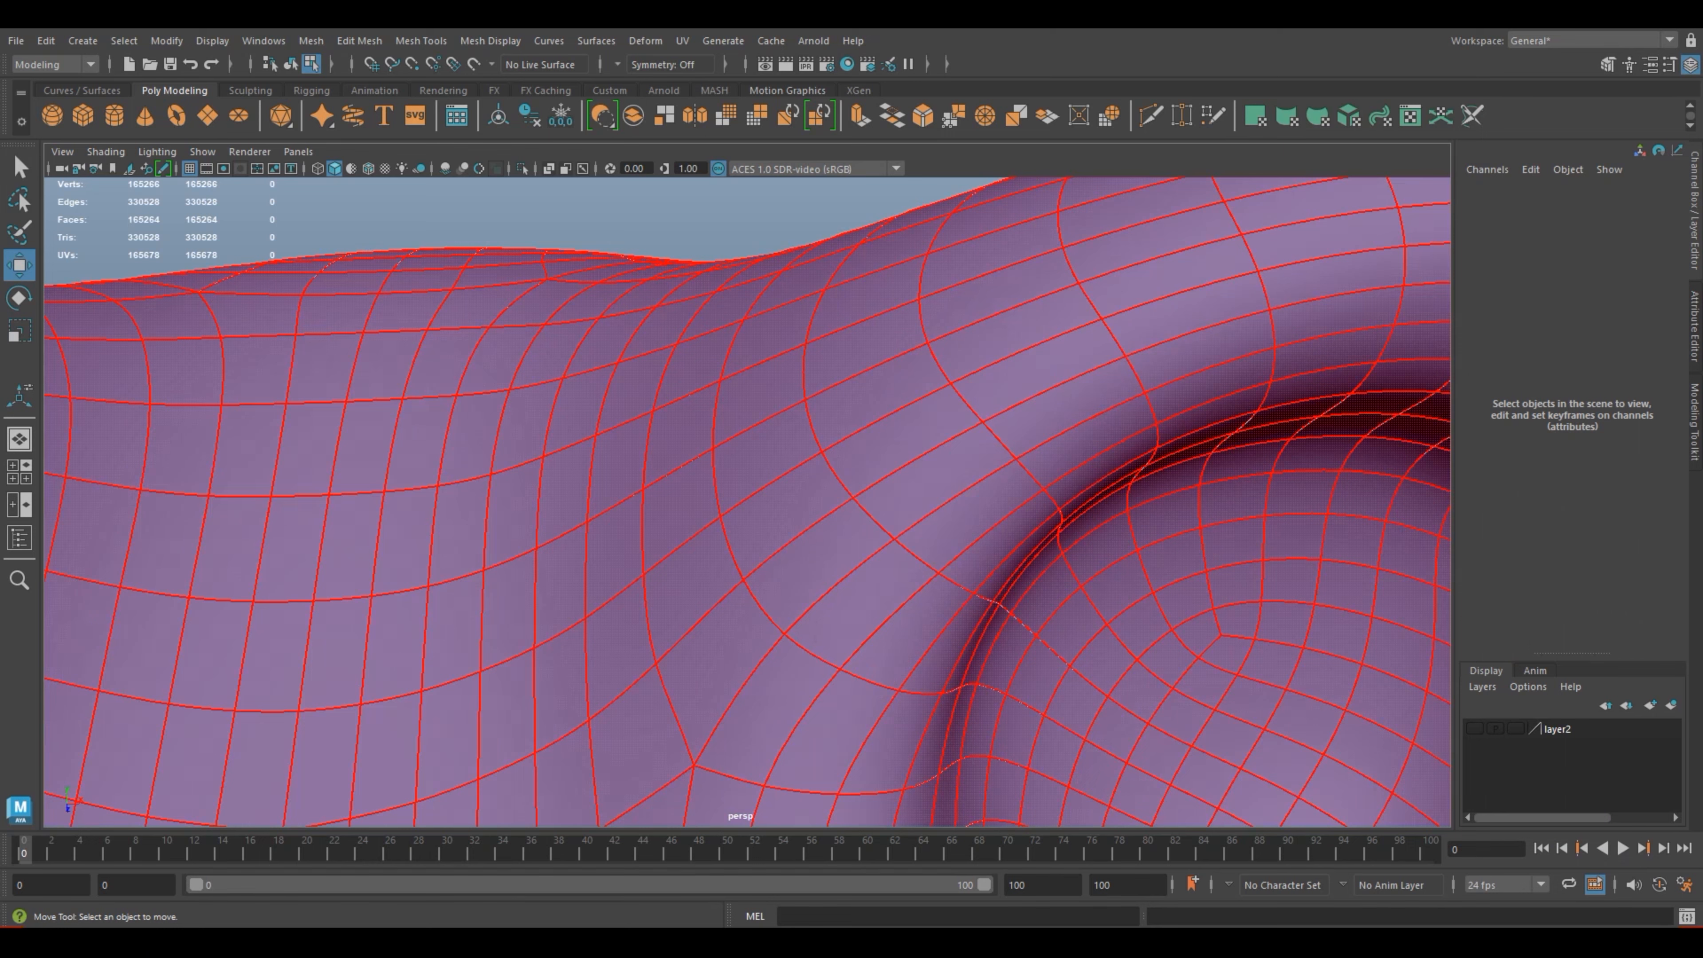
# Step: Save the scene, leave the UV Editor and deselect the mesh, bringing the whole frog into front view
pyautogui.hotkey('ctrl', 's')
pyautogui.moveTo(864, 422); pyautogui.dragTo(948, 399, button='right')
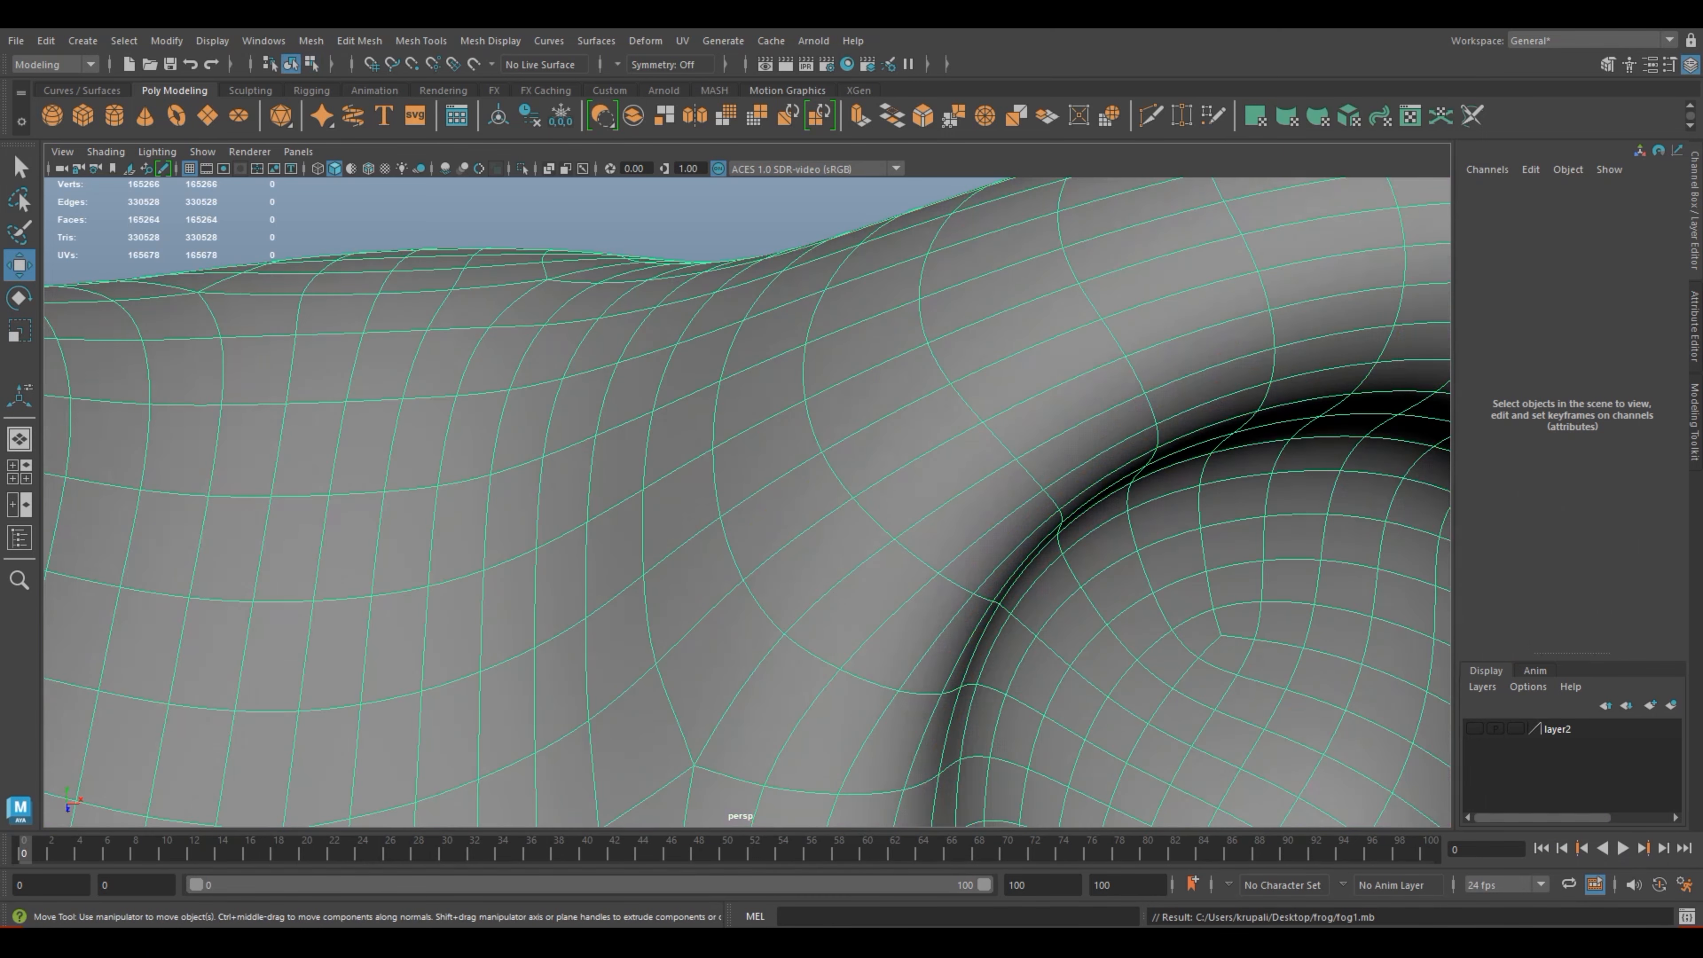
pyautogui.scroll(-10, 948, 399)
pyautogui.scroll(-5, 744, 503)
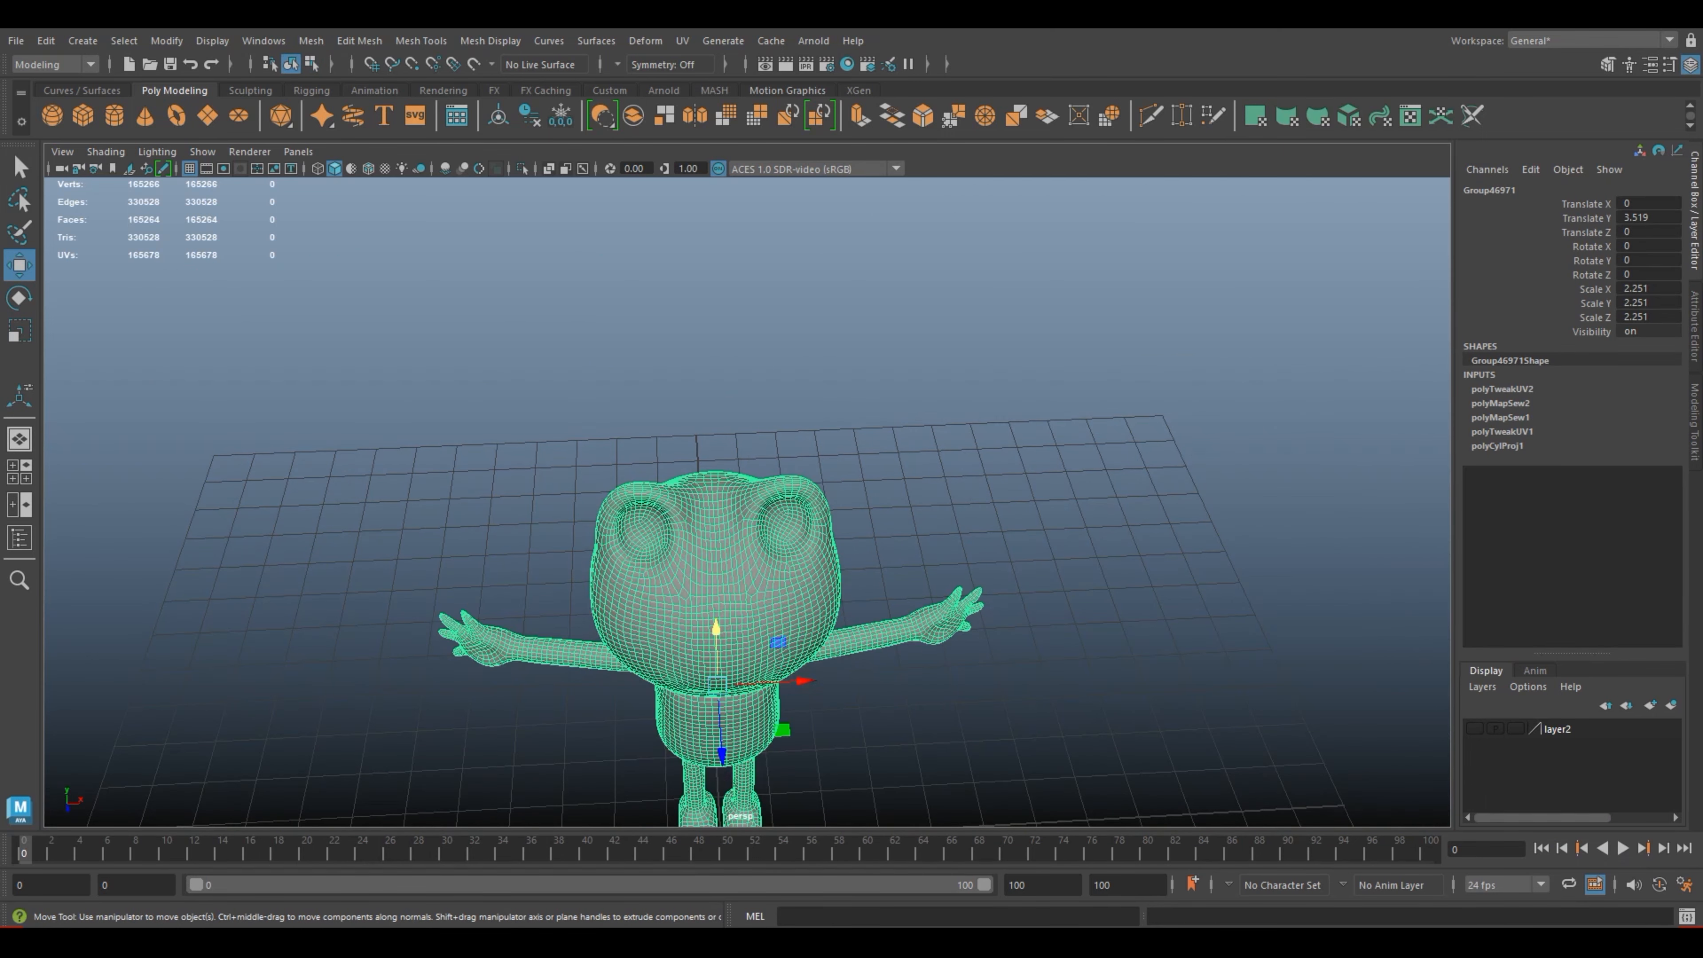
pyautogui.click(948, 399)
pyautogui.scroll(-2, 948, 399)
pyautogui.keyDown('alt'); pyautogui.moveTo(744, 570); pyautogui.dragTo(741, 493); pyautogui.keyUp('alt')
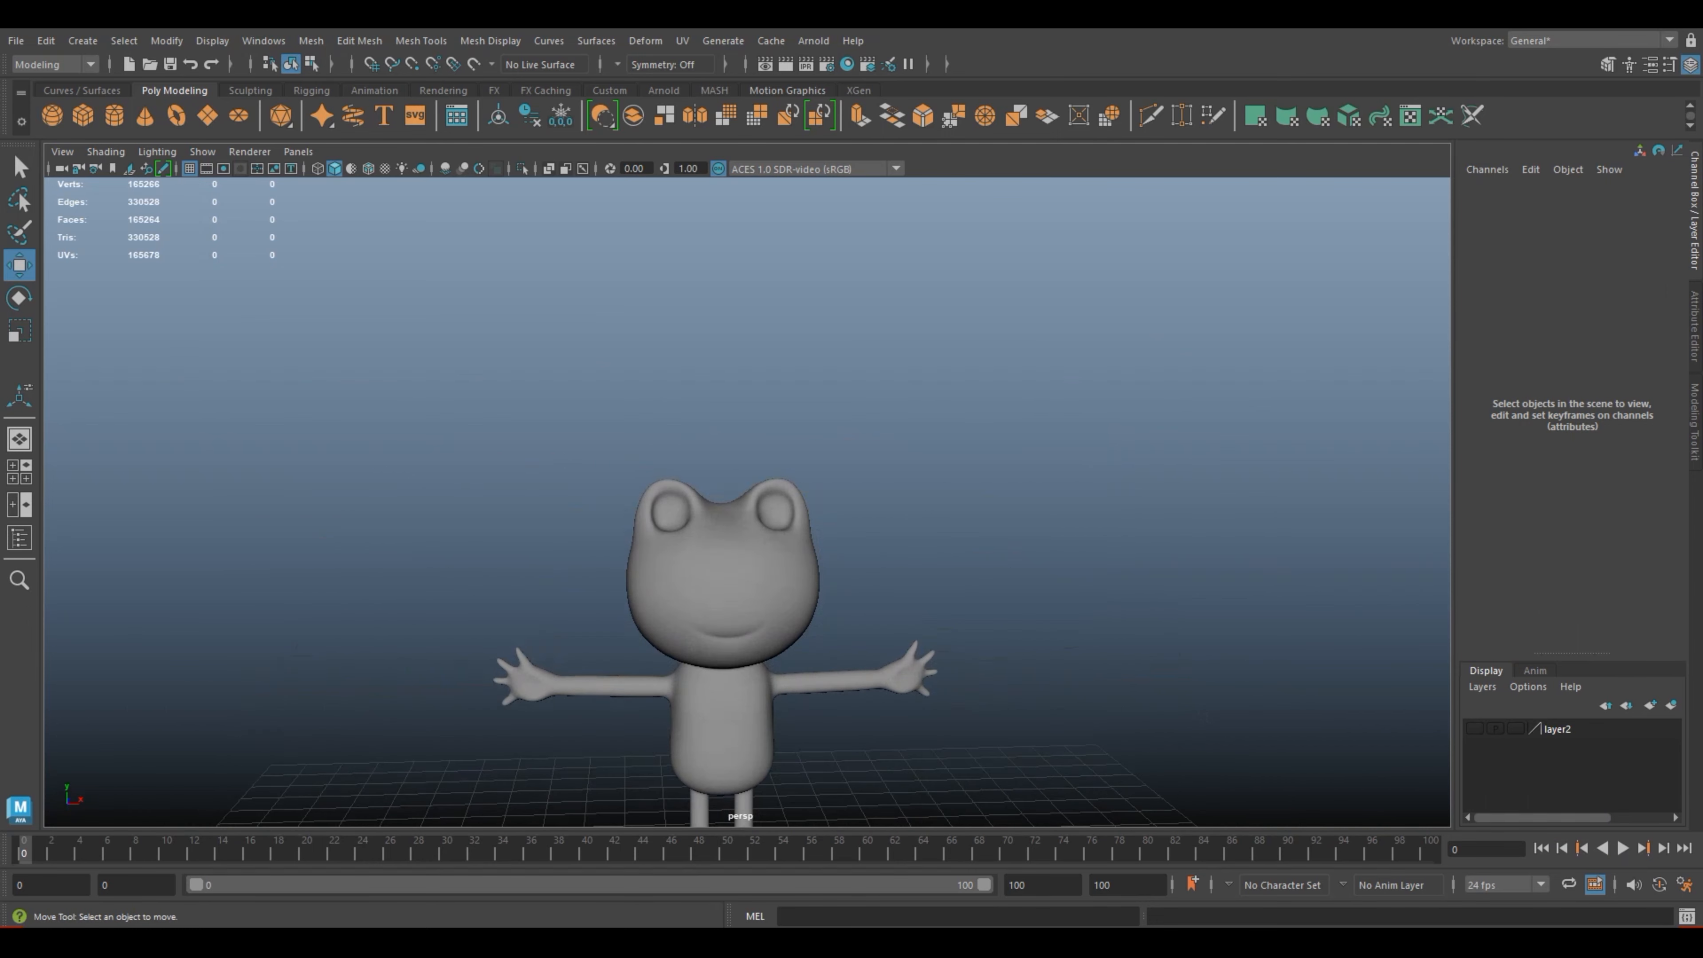
# Step: Select the frog mesh, open the UV Editor and select the head's UV shell in the 0–1 tile
pyautogui.click(727, 570)
pyautogui.scroll(-2, 744, 503)
pyautogui.keyDown('alt'); pyautogui.moveTo(744, 503); pyautogui.dragTo(647, 419, button='middle'); pyautogui.keyUp('alt')
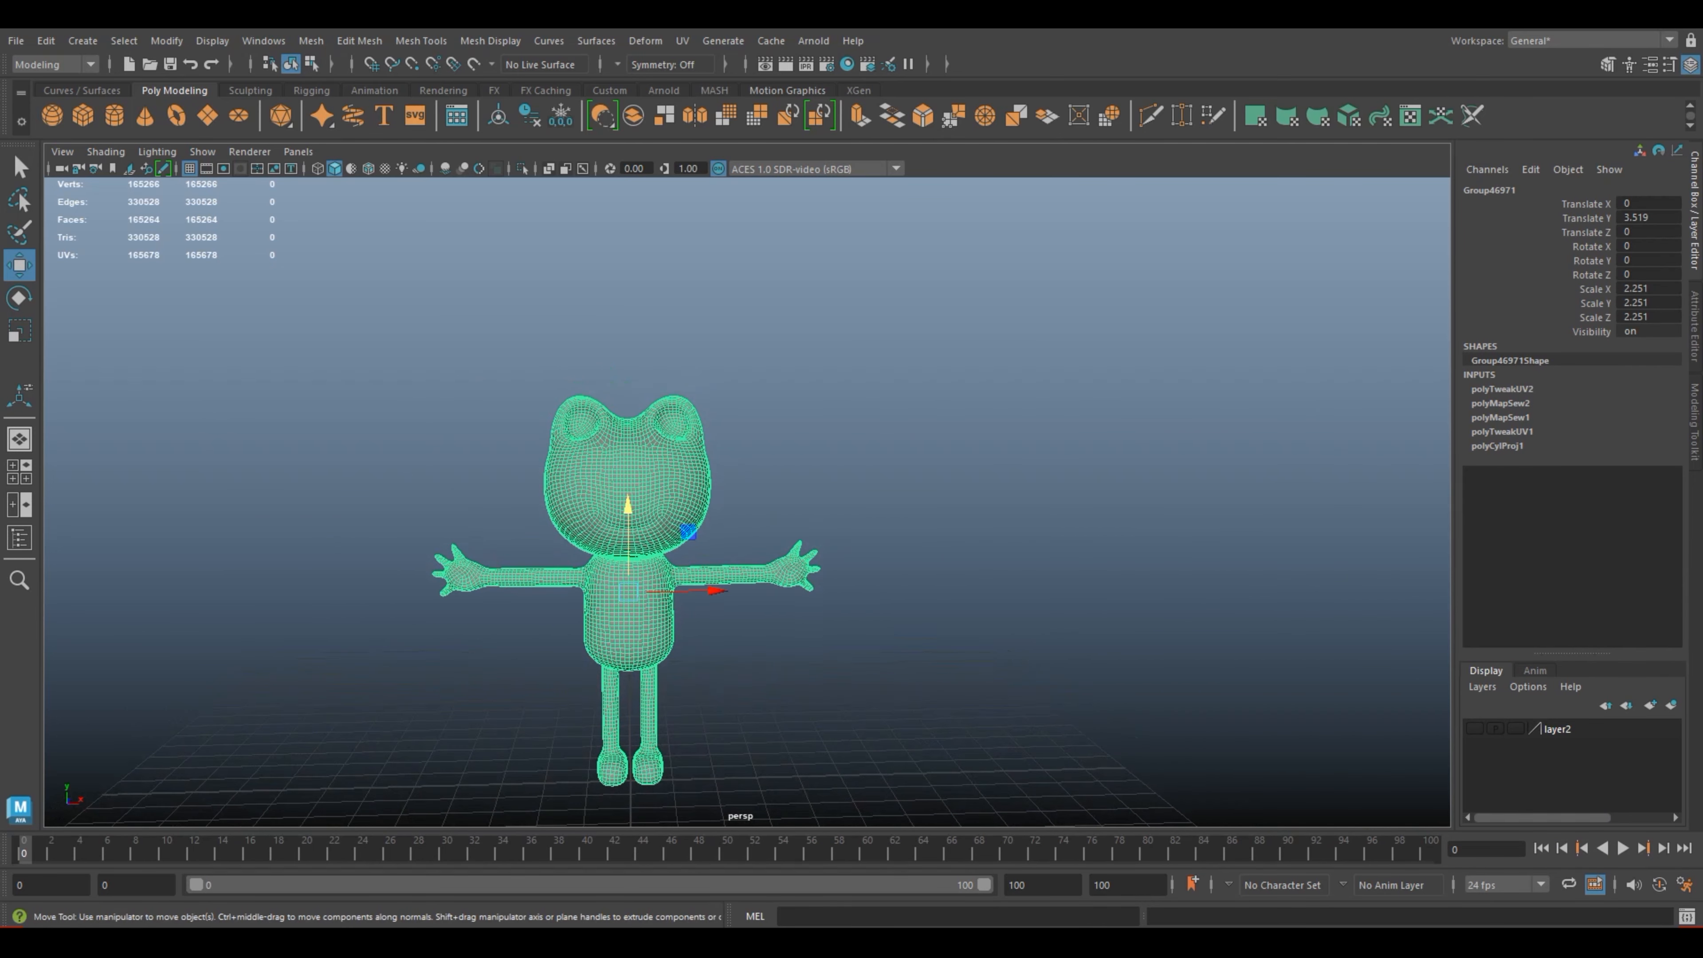
pyautogui.click(682, 41)
pyautogui.click(724, 76)
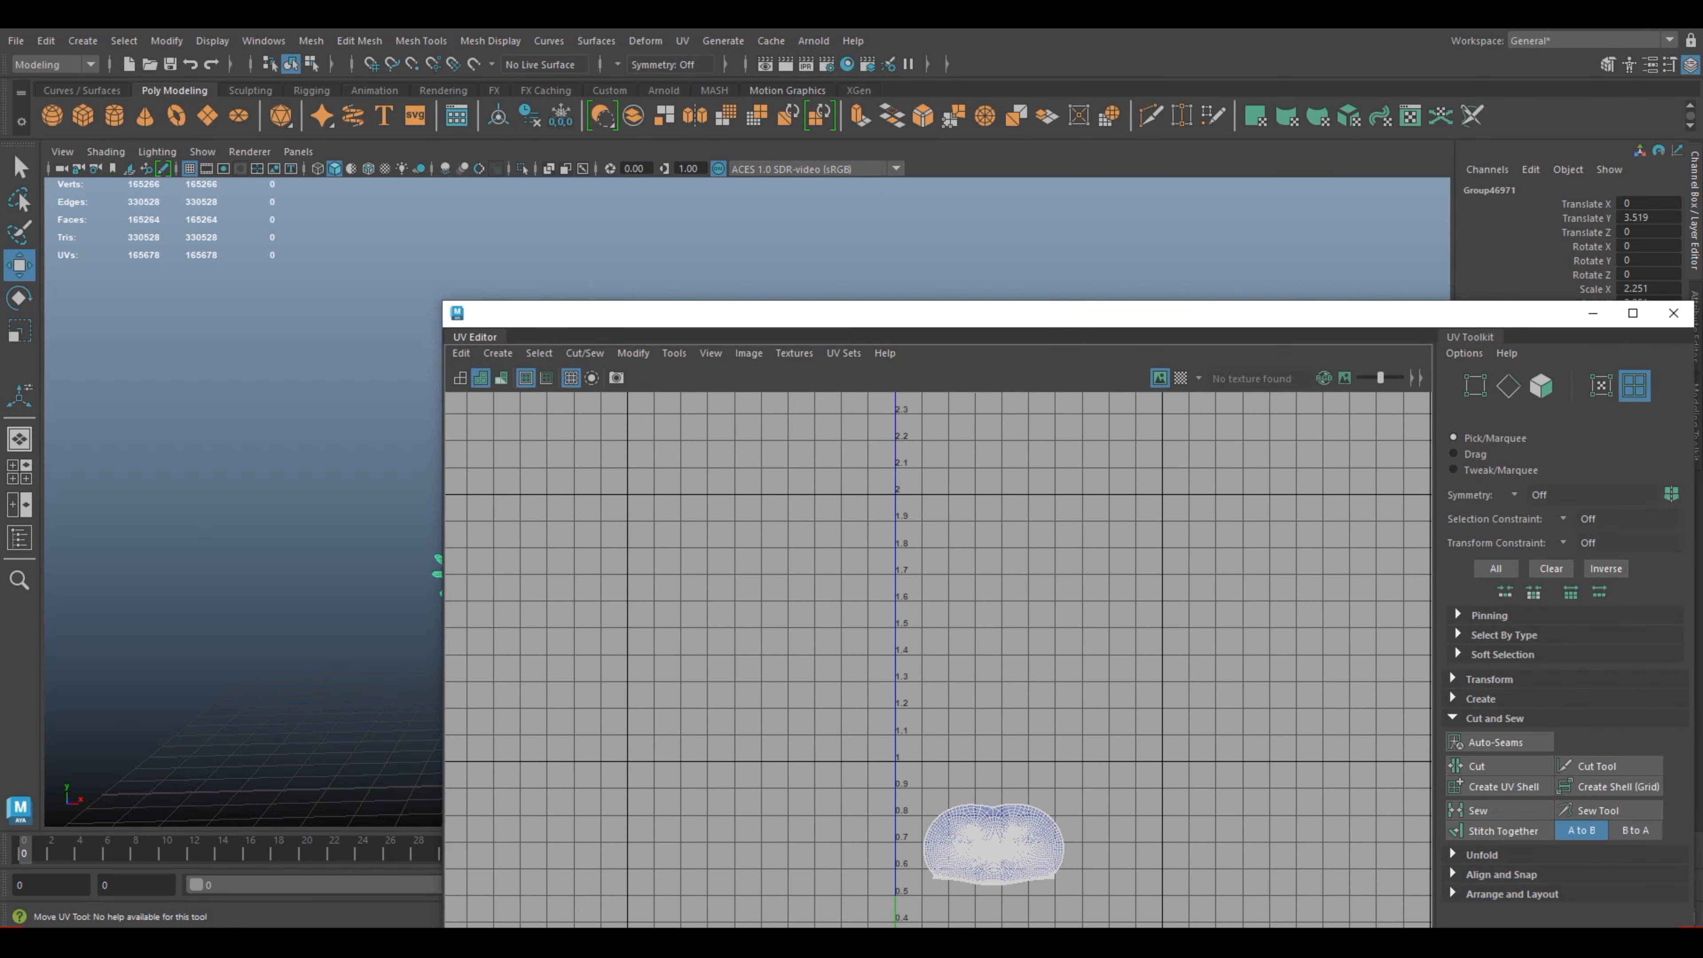
pyautogui.scroll(1, 1006, 838)
pyautogui.keyDown('alt'); pyautogui.moveTo(992, 852); pyautogui.dragTo(1030, 621, button='middle'); pyautogui.keyUp('alt')
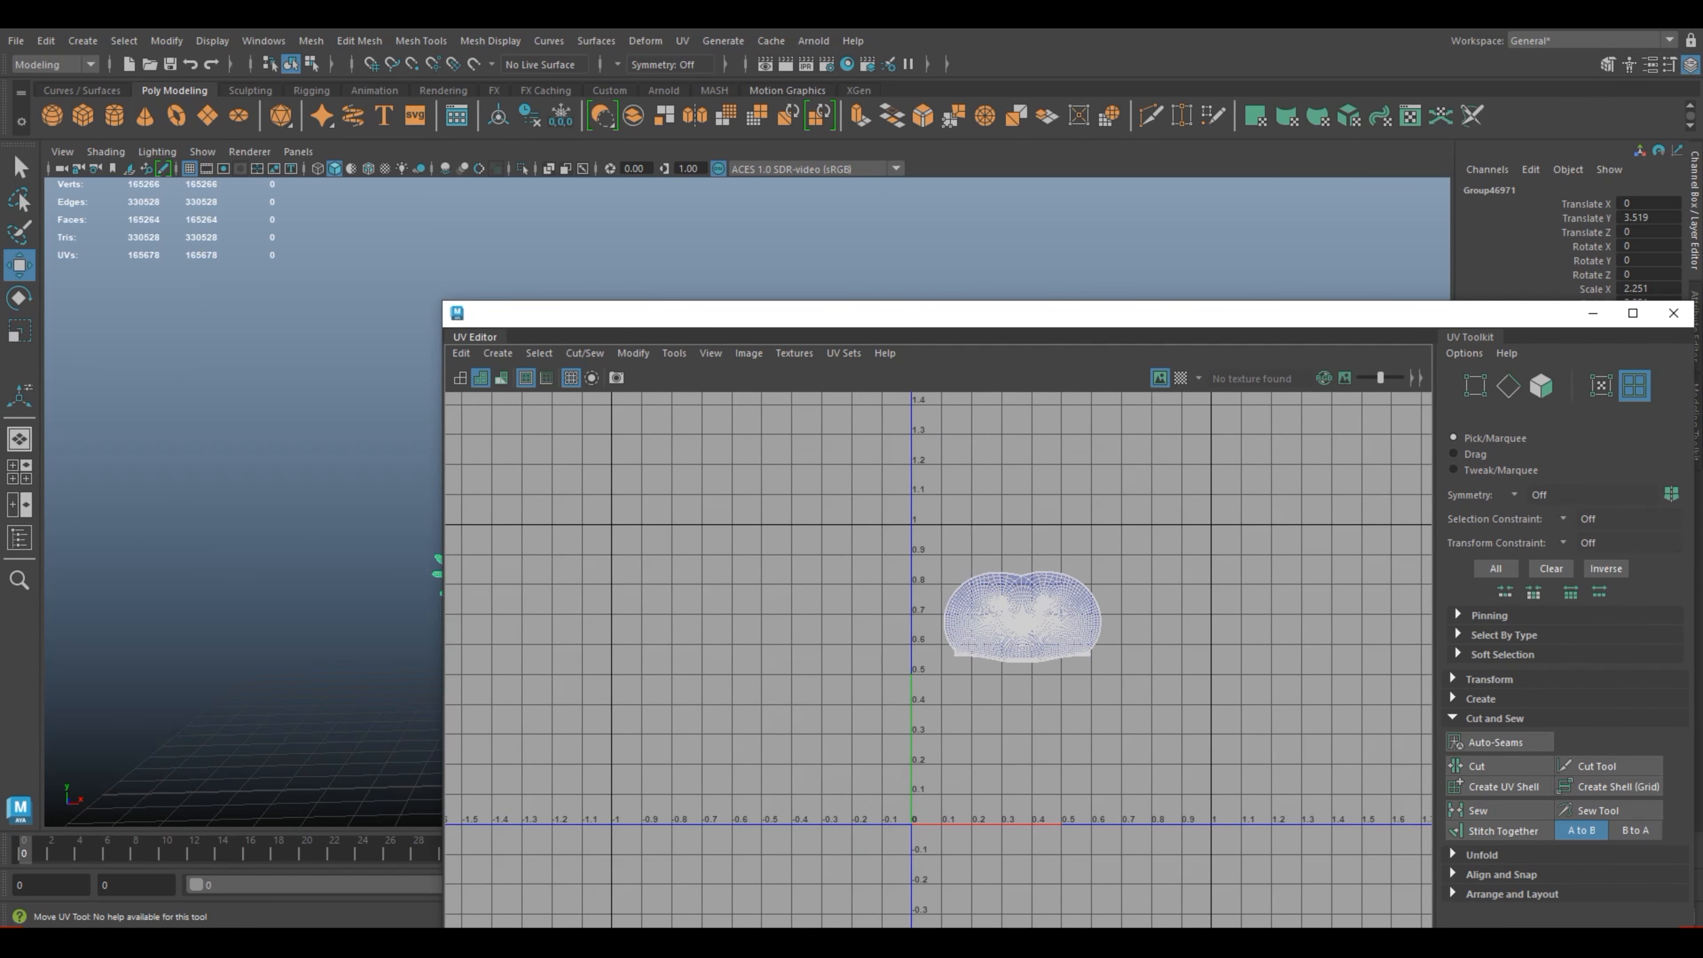
pyautogui.moveTo(1027, 613); pyautogui.dragTo(962, 599, button='right')
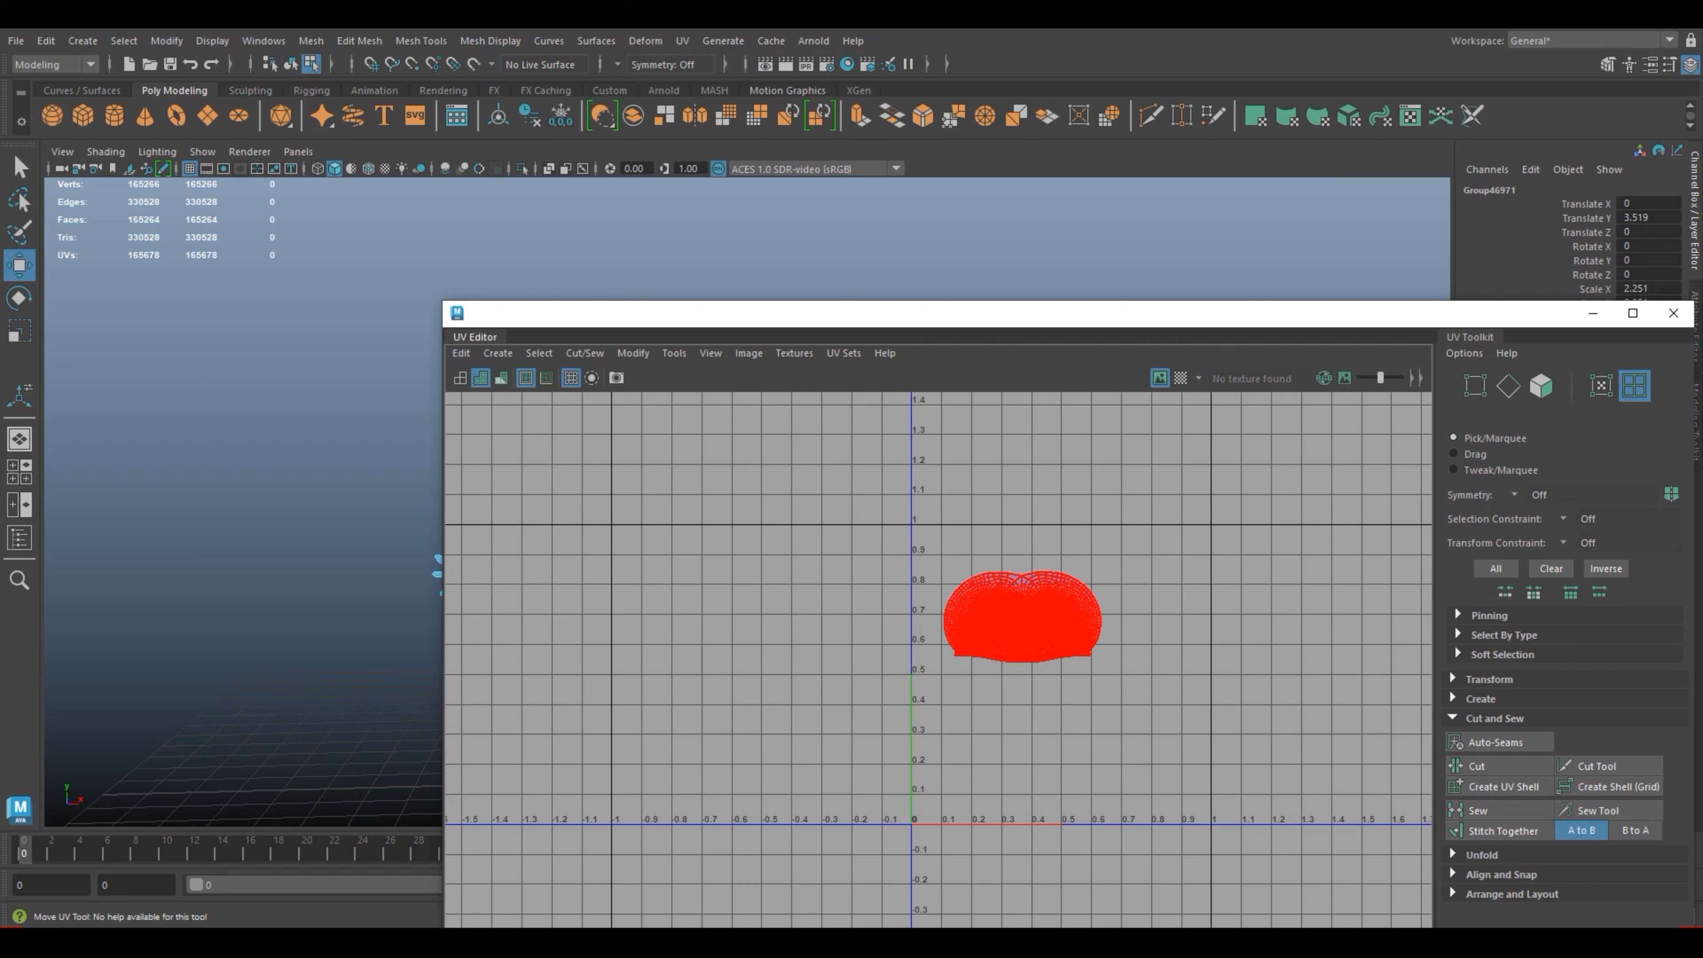
pyautogui.click(1005, 618)
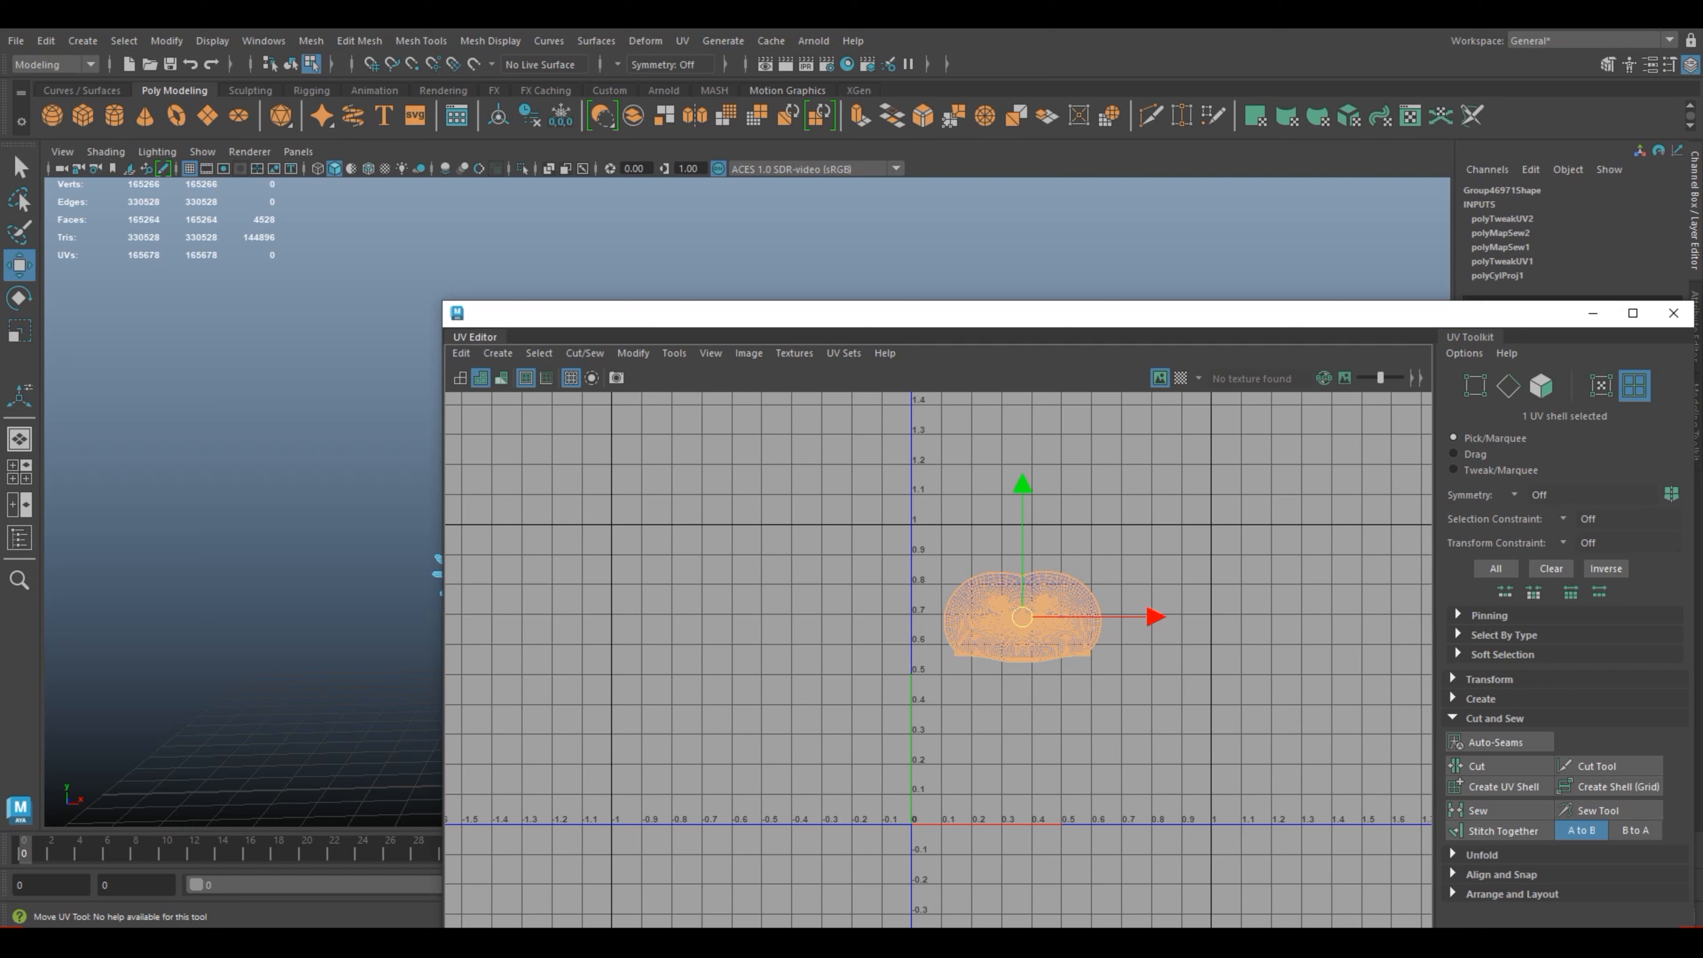
# Step: Scale the head shell up to about 0.6 UV units wide, place it in the tile's upper part and close the UV Editor
pyautogui.press('r')
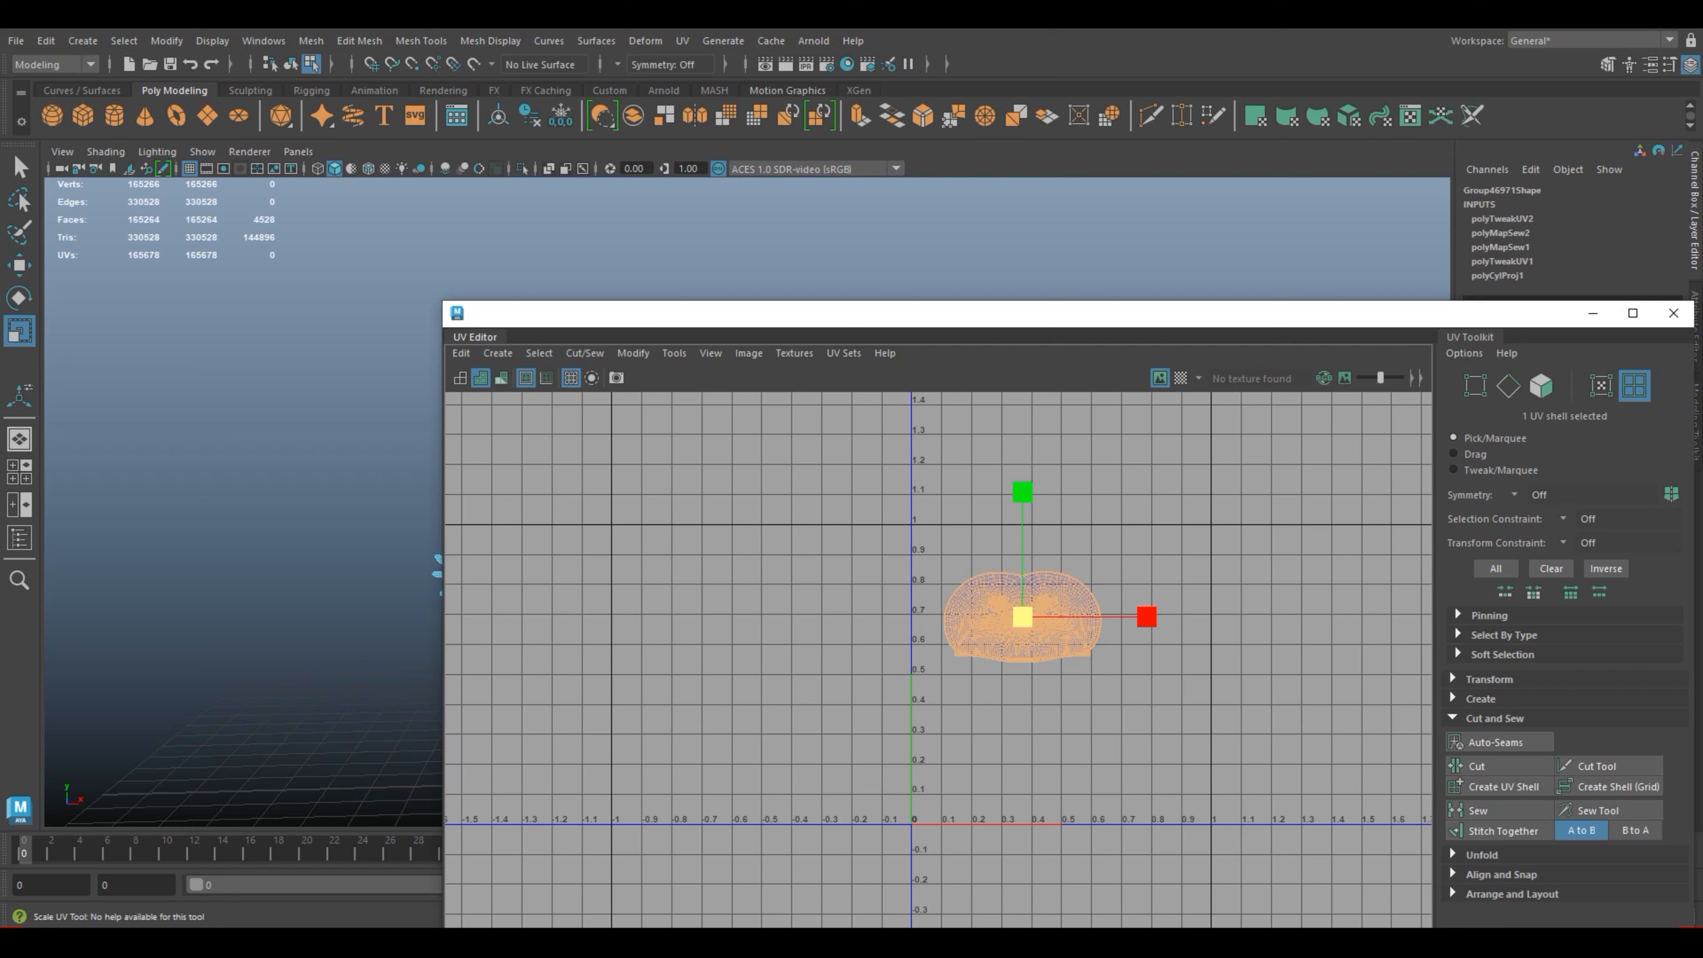
pyautogui.moveTo(1023, 617); pyautogui.dragTo(1046, 617)
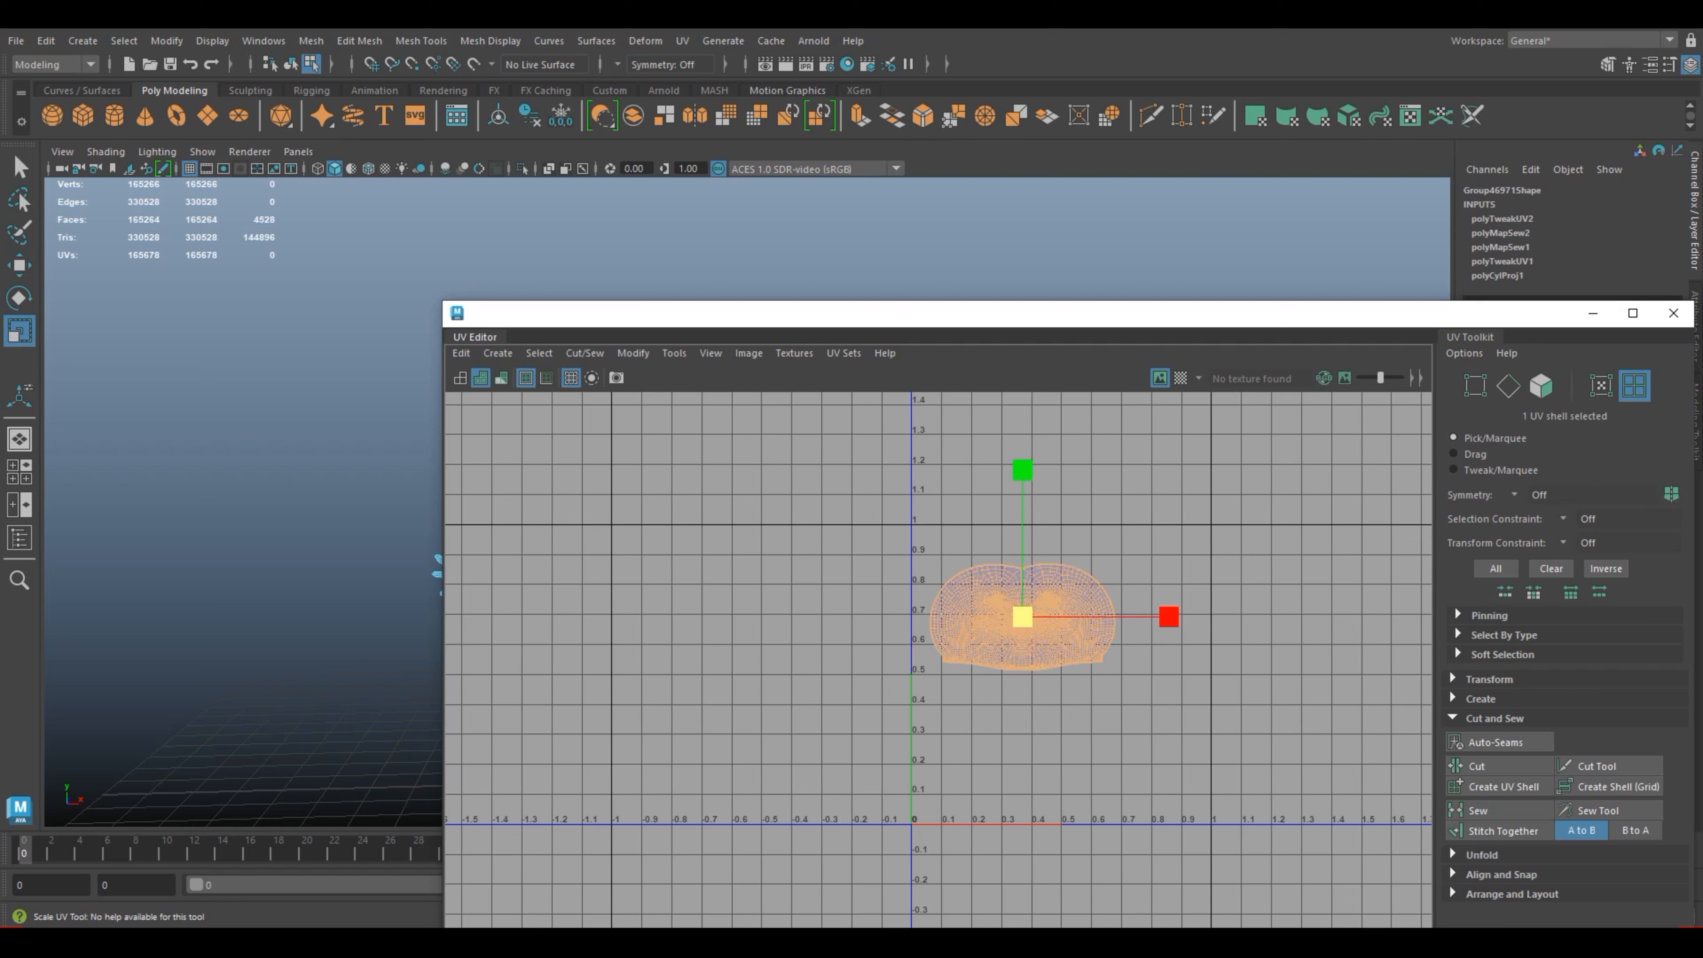
pyautogui.press('w')
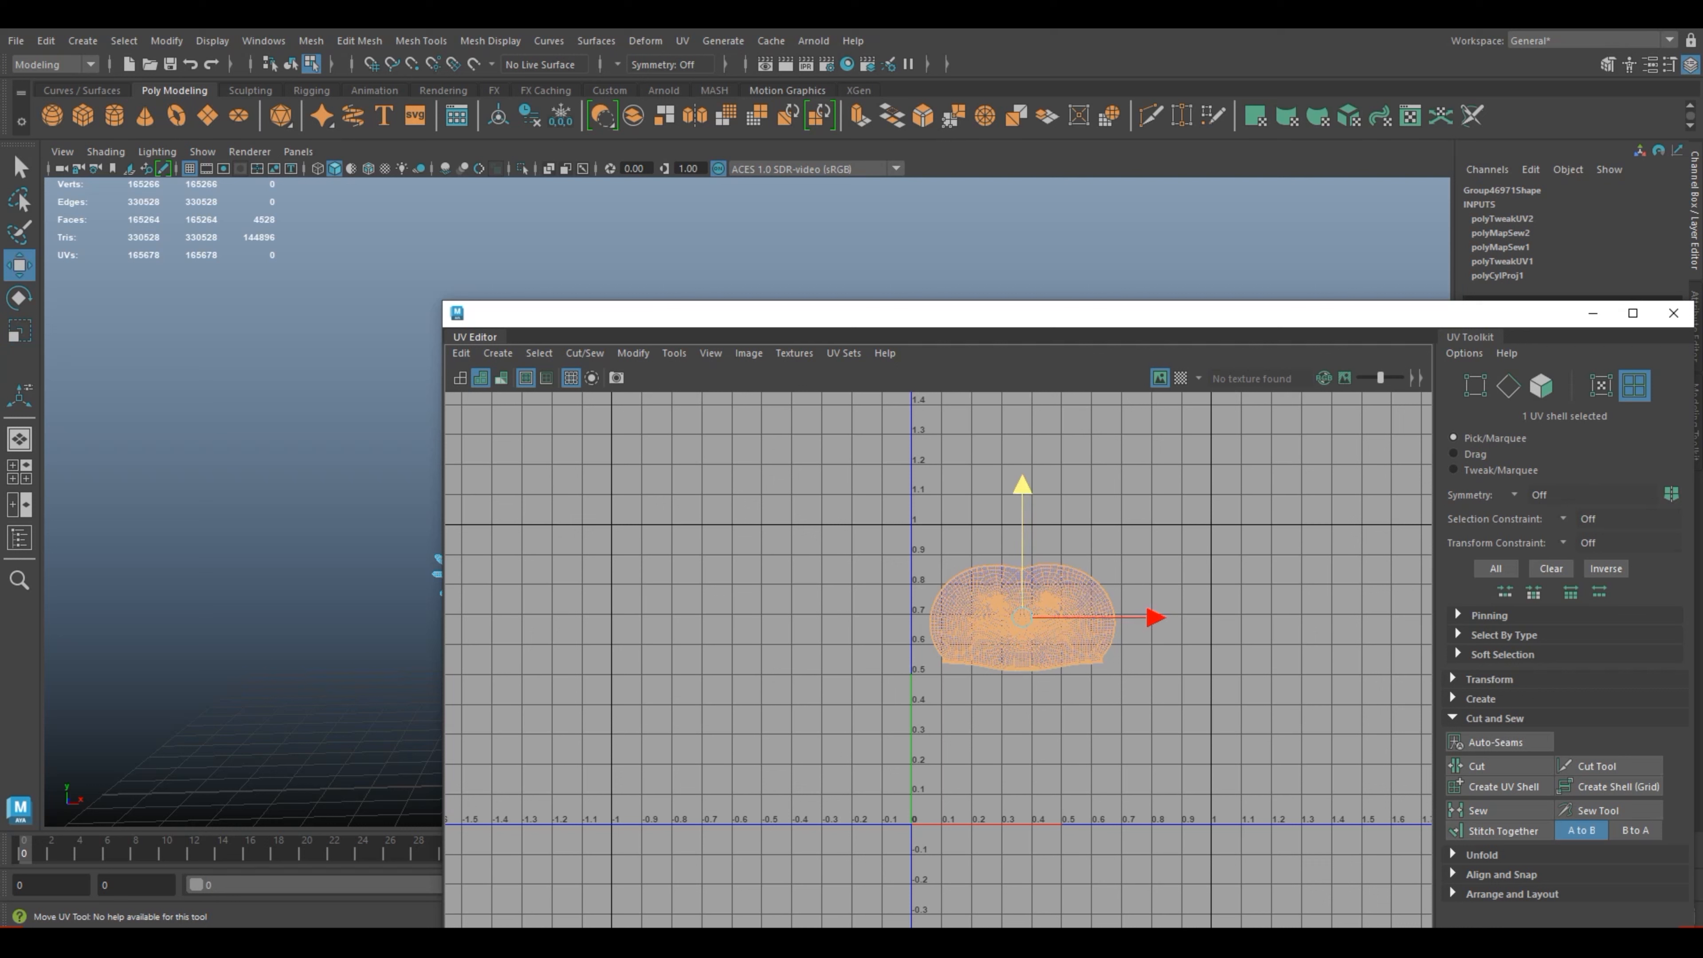
pyautogui.moveTo(1022, 484); pyautogui.dragTo(1021, 512)
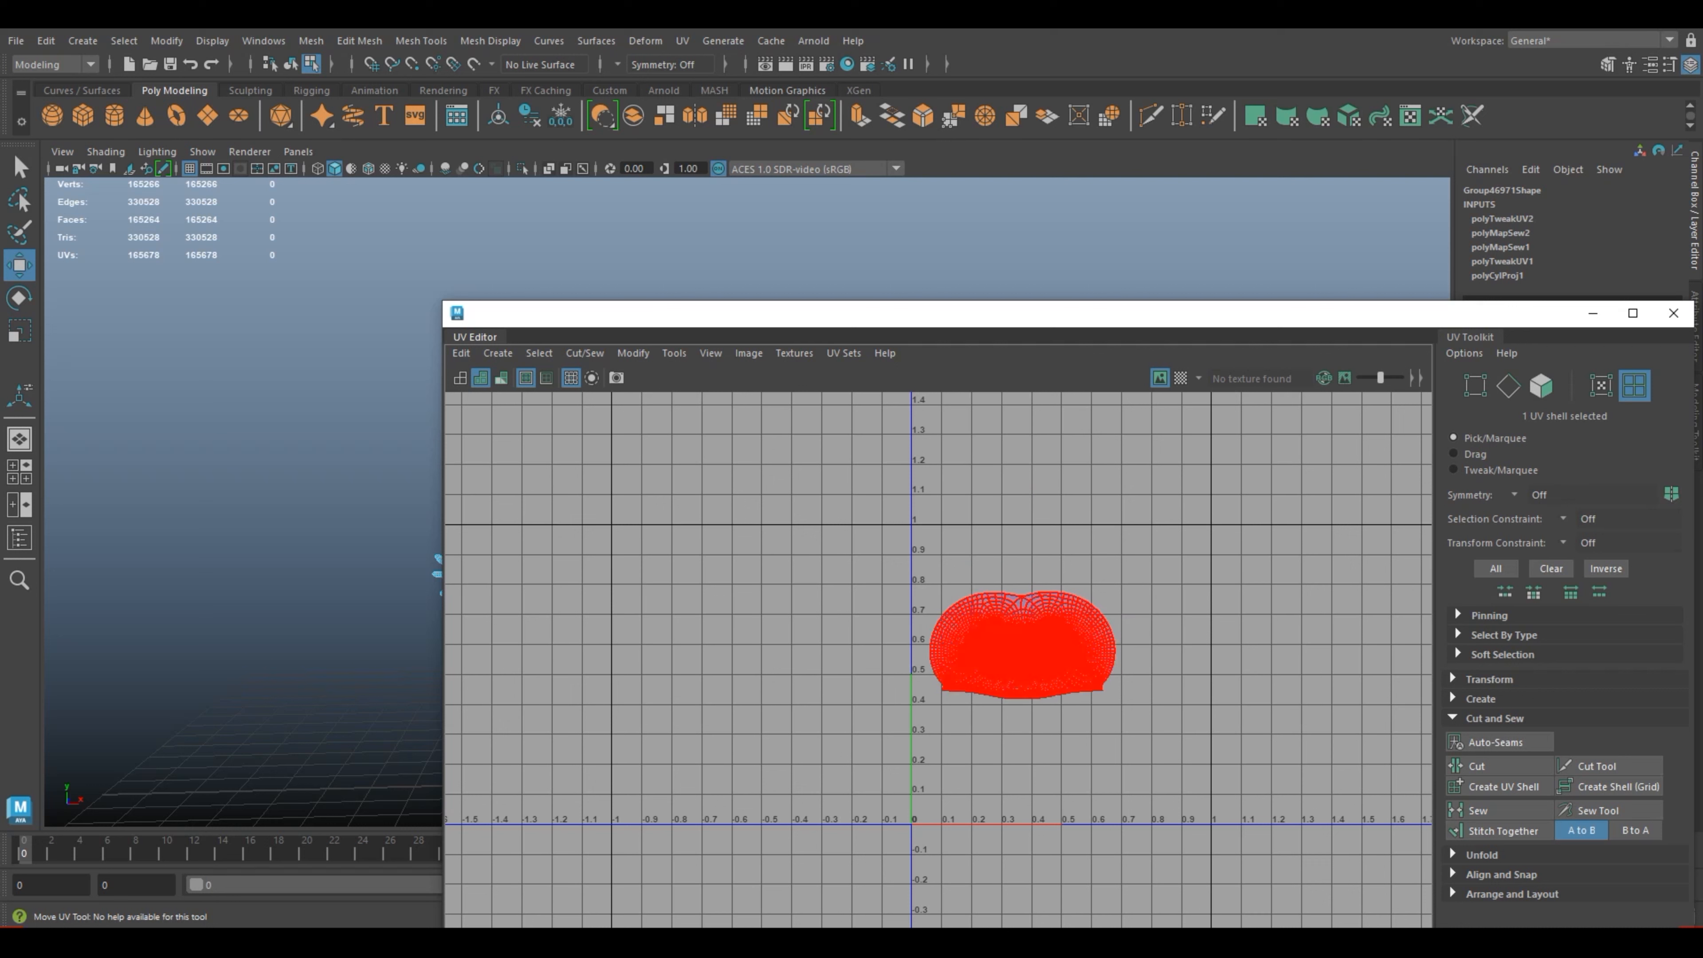
pyautogui.click(1022, 645)
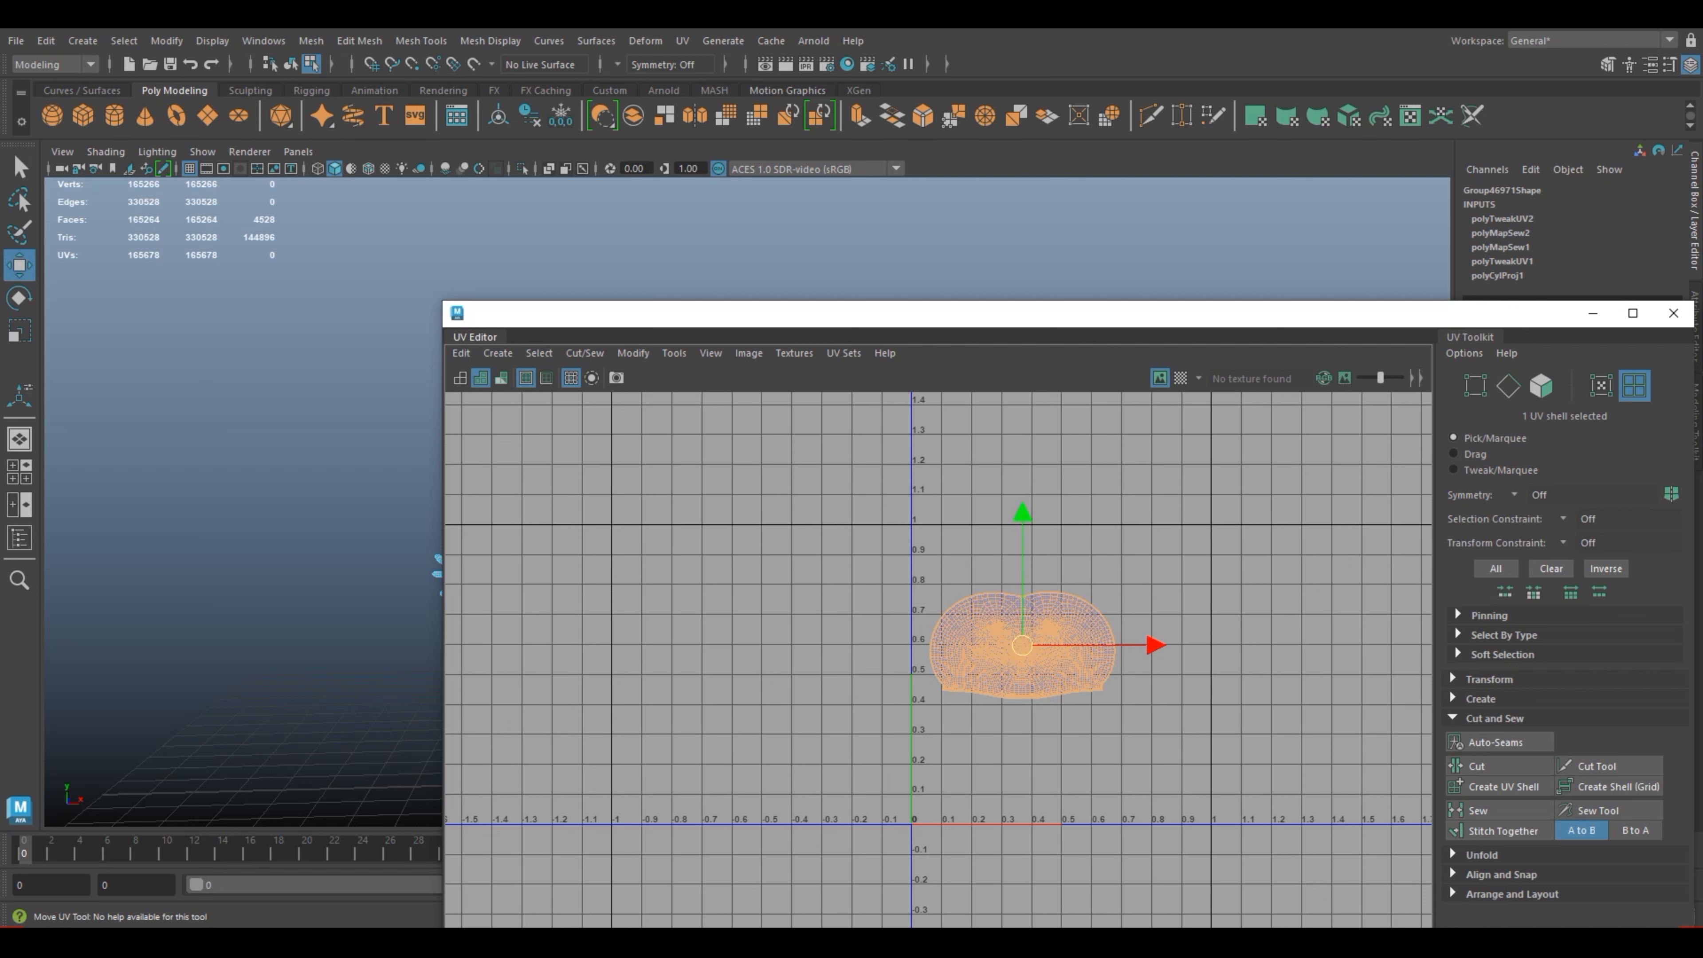
pyautogui.moveTo(1022, 645); pyautogui.dragTo(1020, 605)
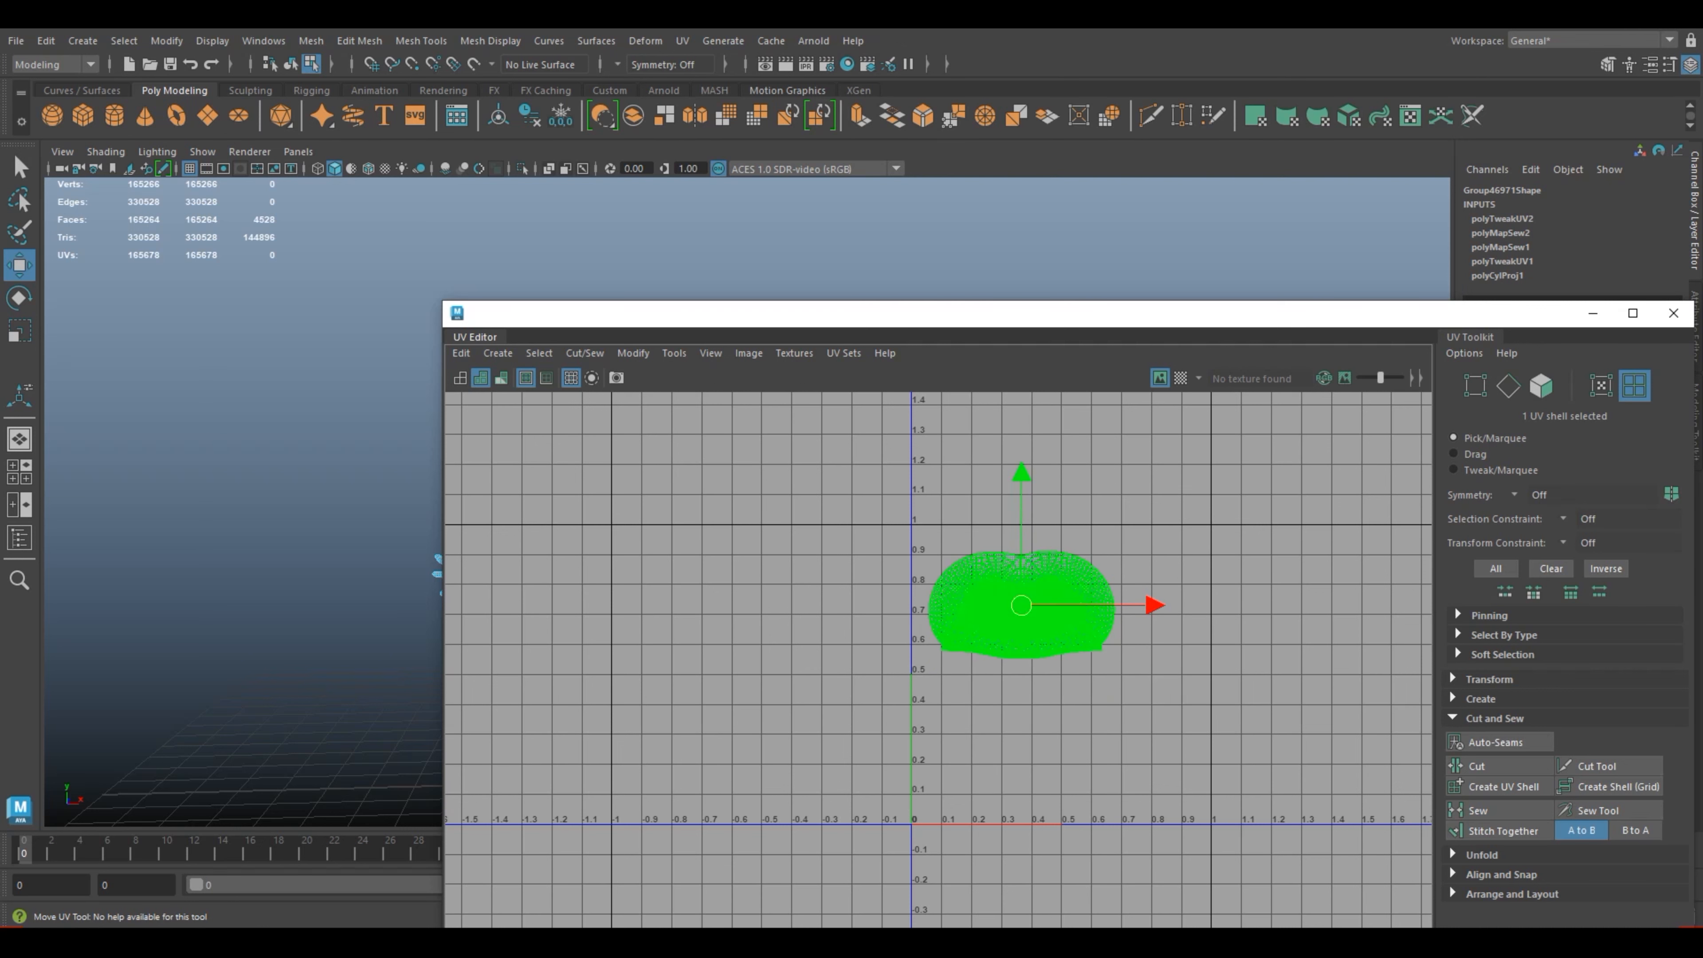
pyautogui.click(1673, 312)
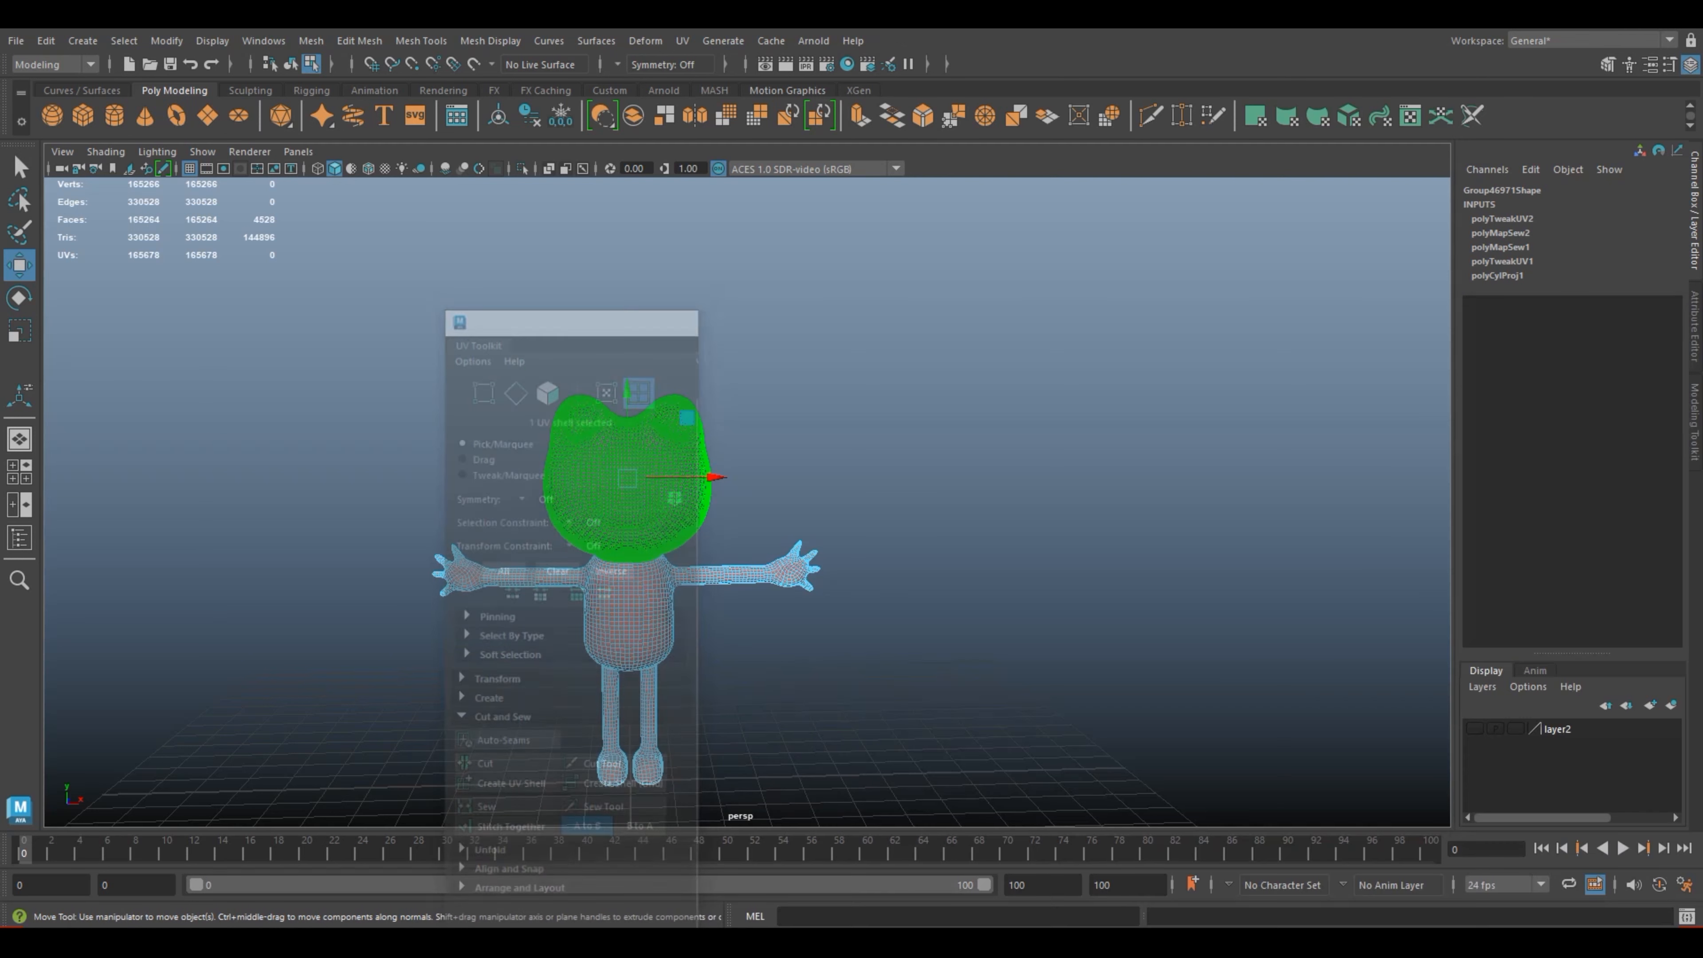
pyautogui.click(627, 480)
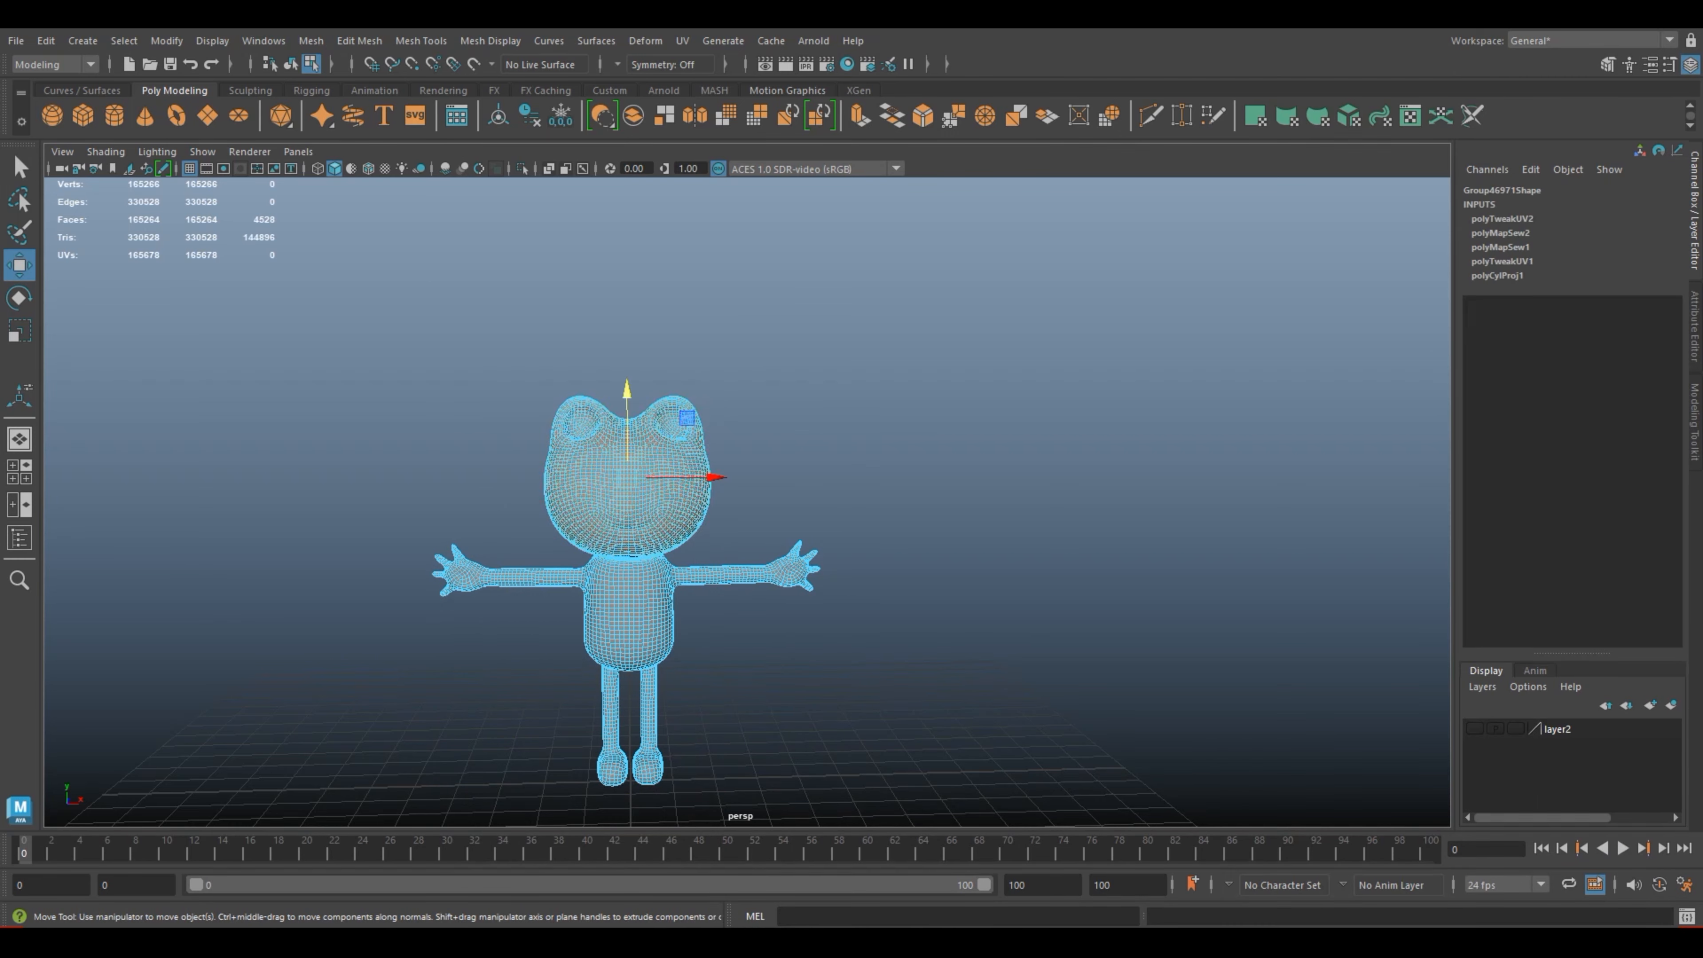
pyautogui.scroll(4, 628, 480)
pyautogui.keyDown('alt'); pyautogui.moveTo(627, 480); pyautogui.dragTo(719, 321, button='middle'); pyautogui.keyUp('alt')
pyautogui.keyDown('alt'); pyautogui.moveTo(719, 320); pyautogui.dragTo(722, 277); pyautogui.keyUp('alt')
pyautogui.scroll(2, 717, 322)
pyautogui.scroll(5, 718, 322)
pyautogui.moveTo(590, 422); pyautogui.dragTo(589, 472, button='right')
pyautogui.moveTo(749, 704); pyautogui.dragTo(381, 336)
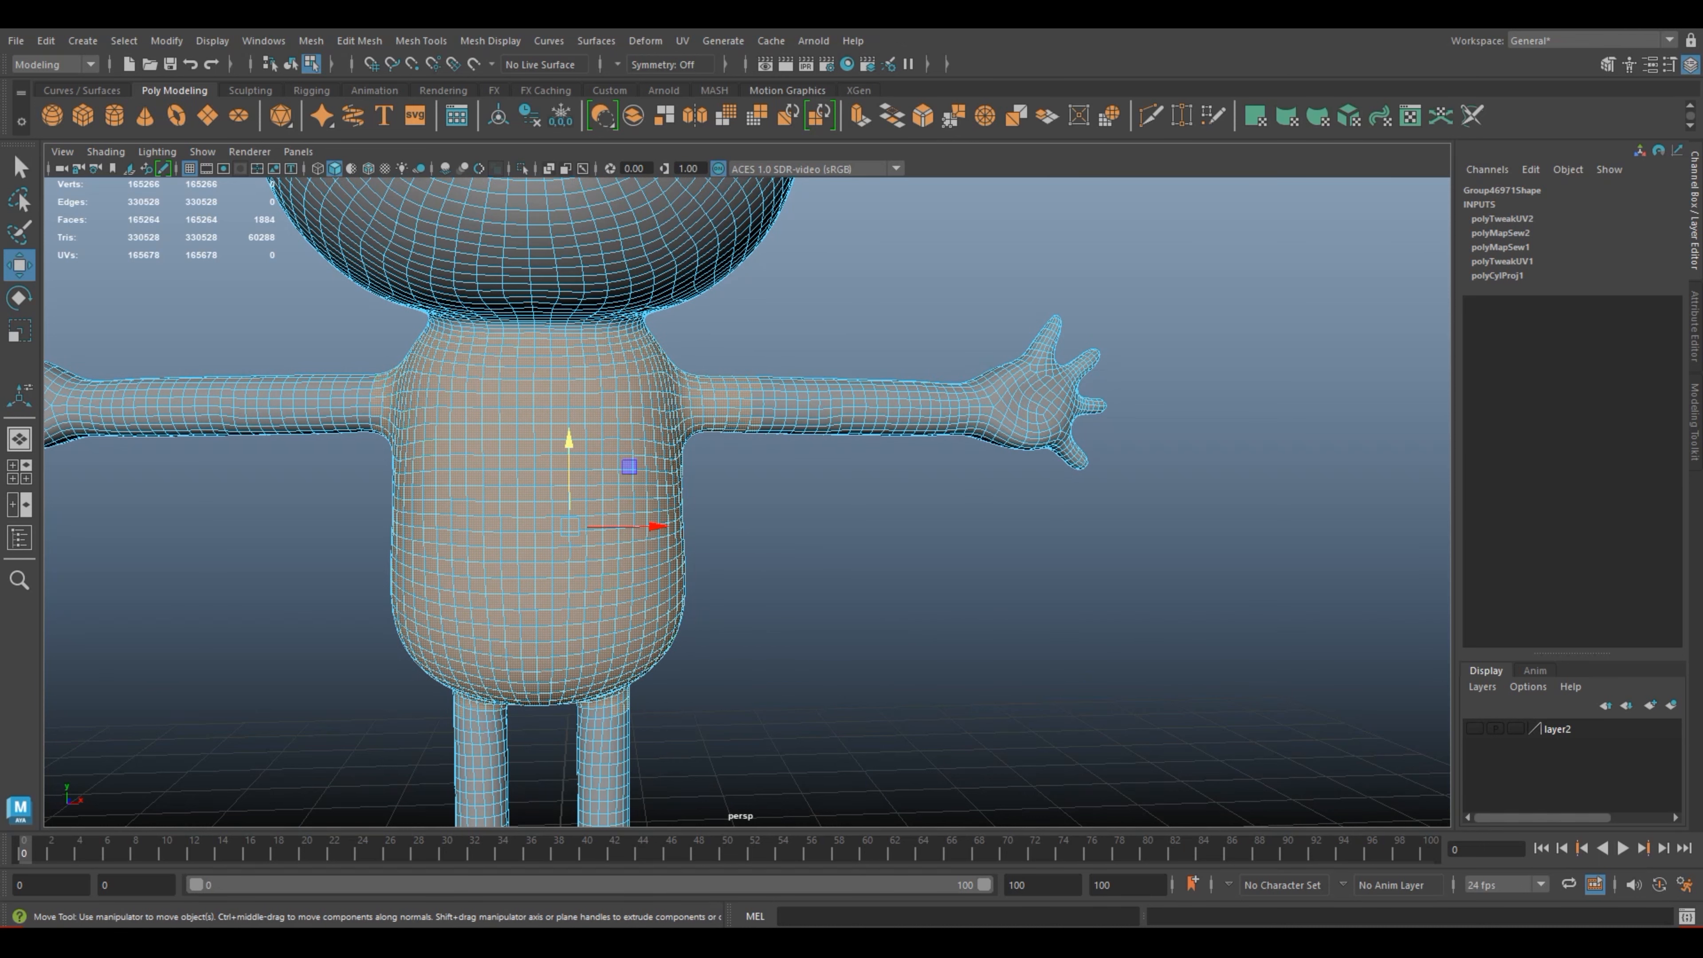
pyautogui.scroll(-2, 749, 510)
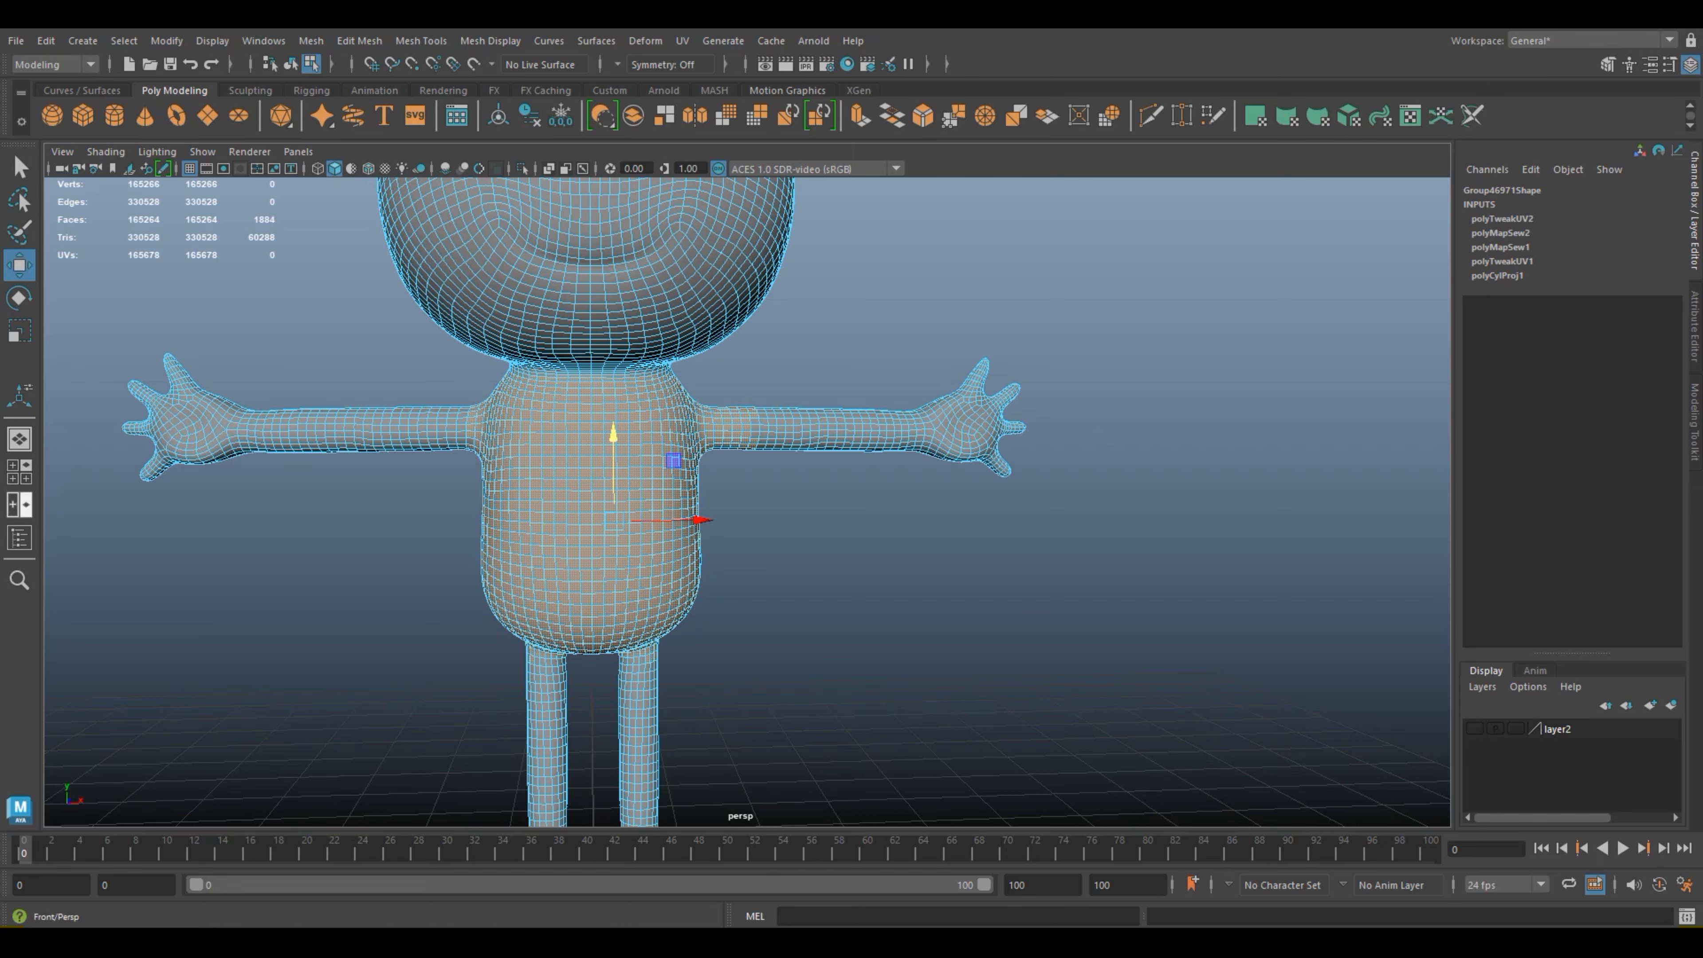
# Step: In the front orthographic view, select the frog's torso faces from just below the neck down to the legs
pyautogui.click(19, 472)
pyautogui.click(549, 758)
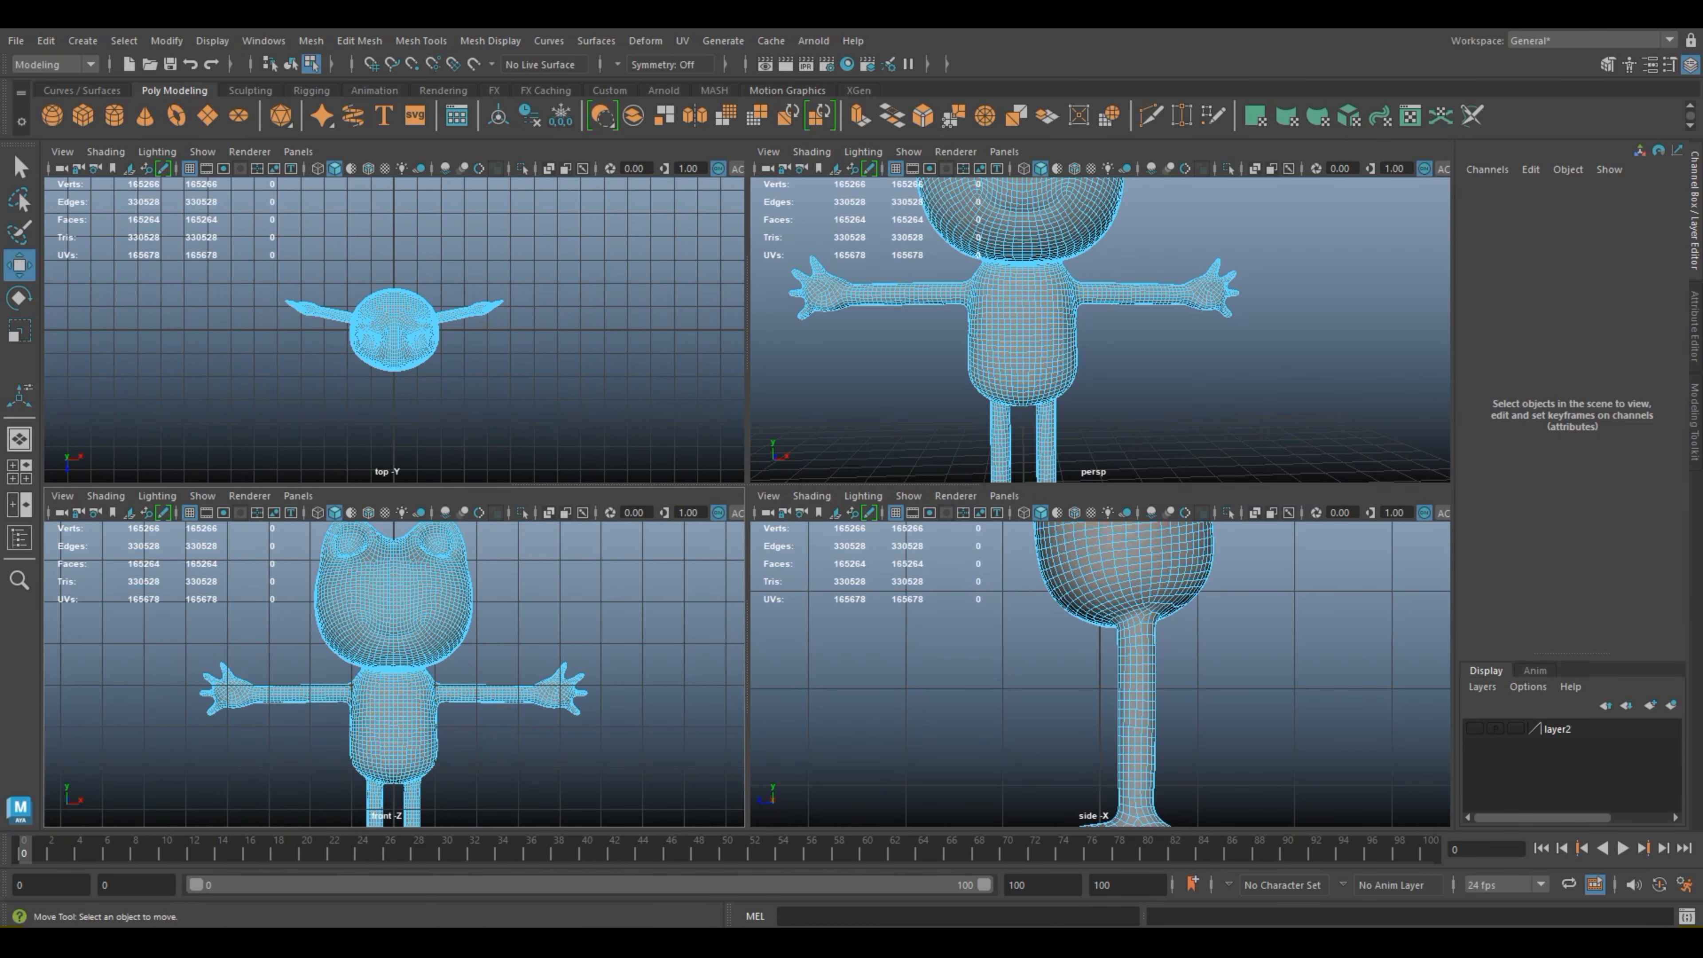
pyautogui.scroll(2, 394, 674)
pyautogui.keyDown('alt'); pyautogui.moveTo(402, 704); pyautogui.dragTo(503, 624, button='middle'); pyautogui.keyUp('alt')
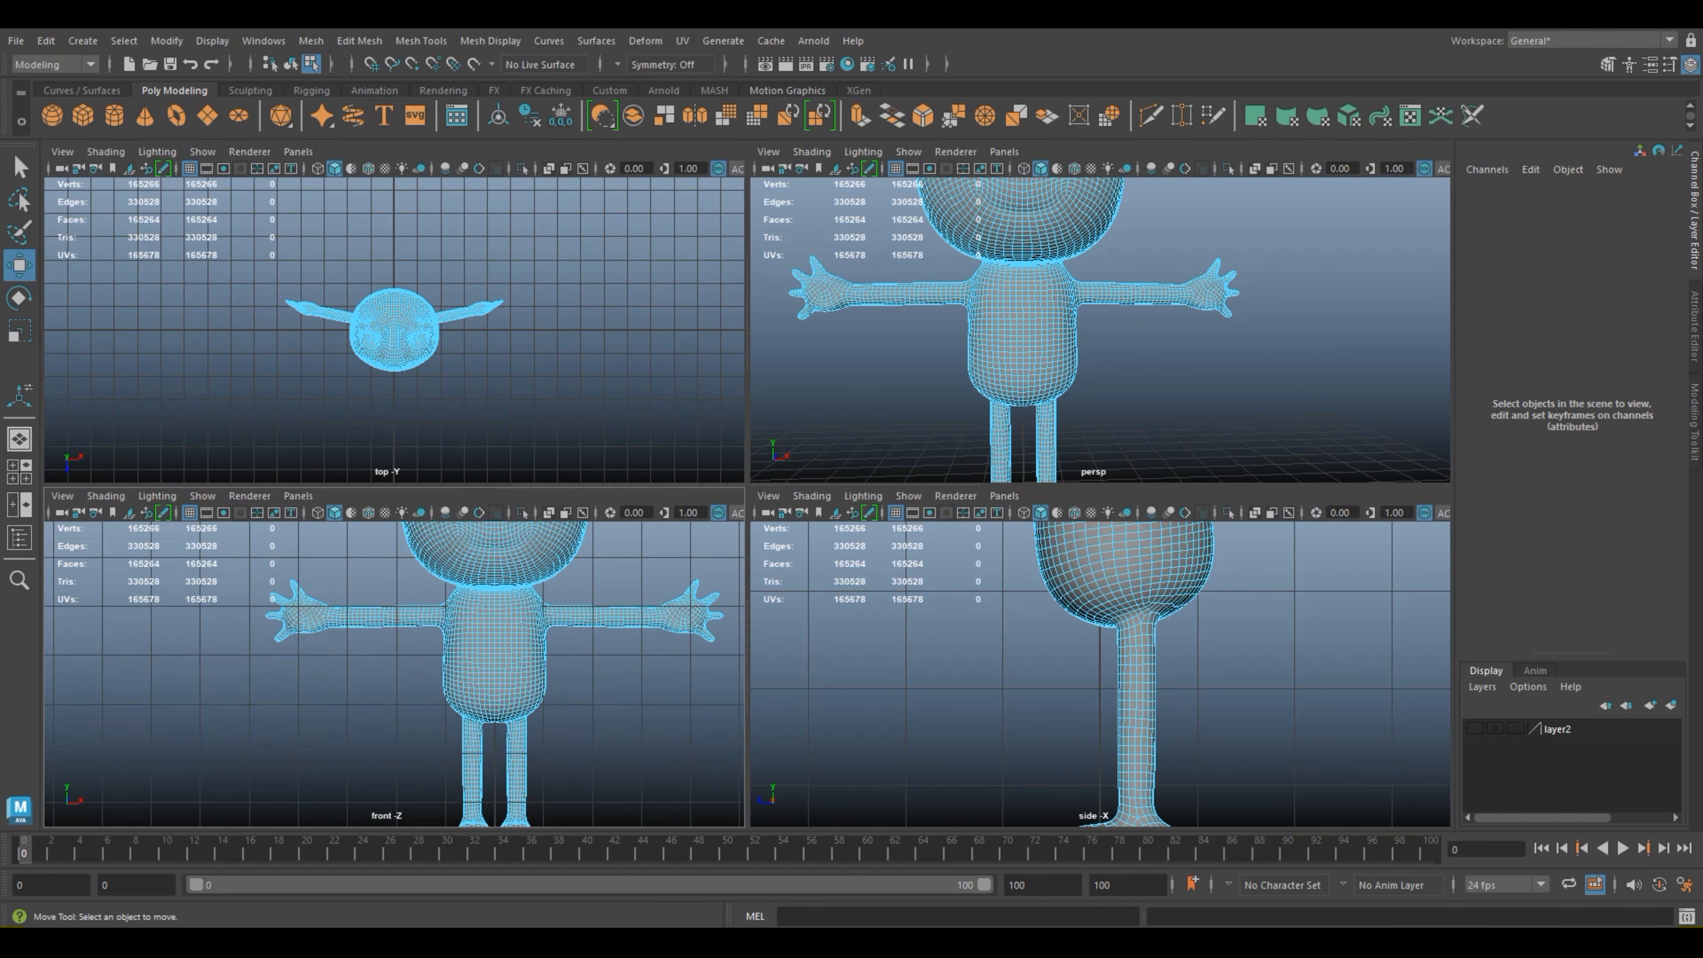
pyautogui.moveTo(560, 712); pyautogui.dragTo(440, 595)
pyautogui.press('space')
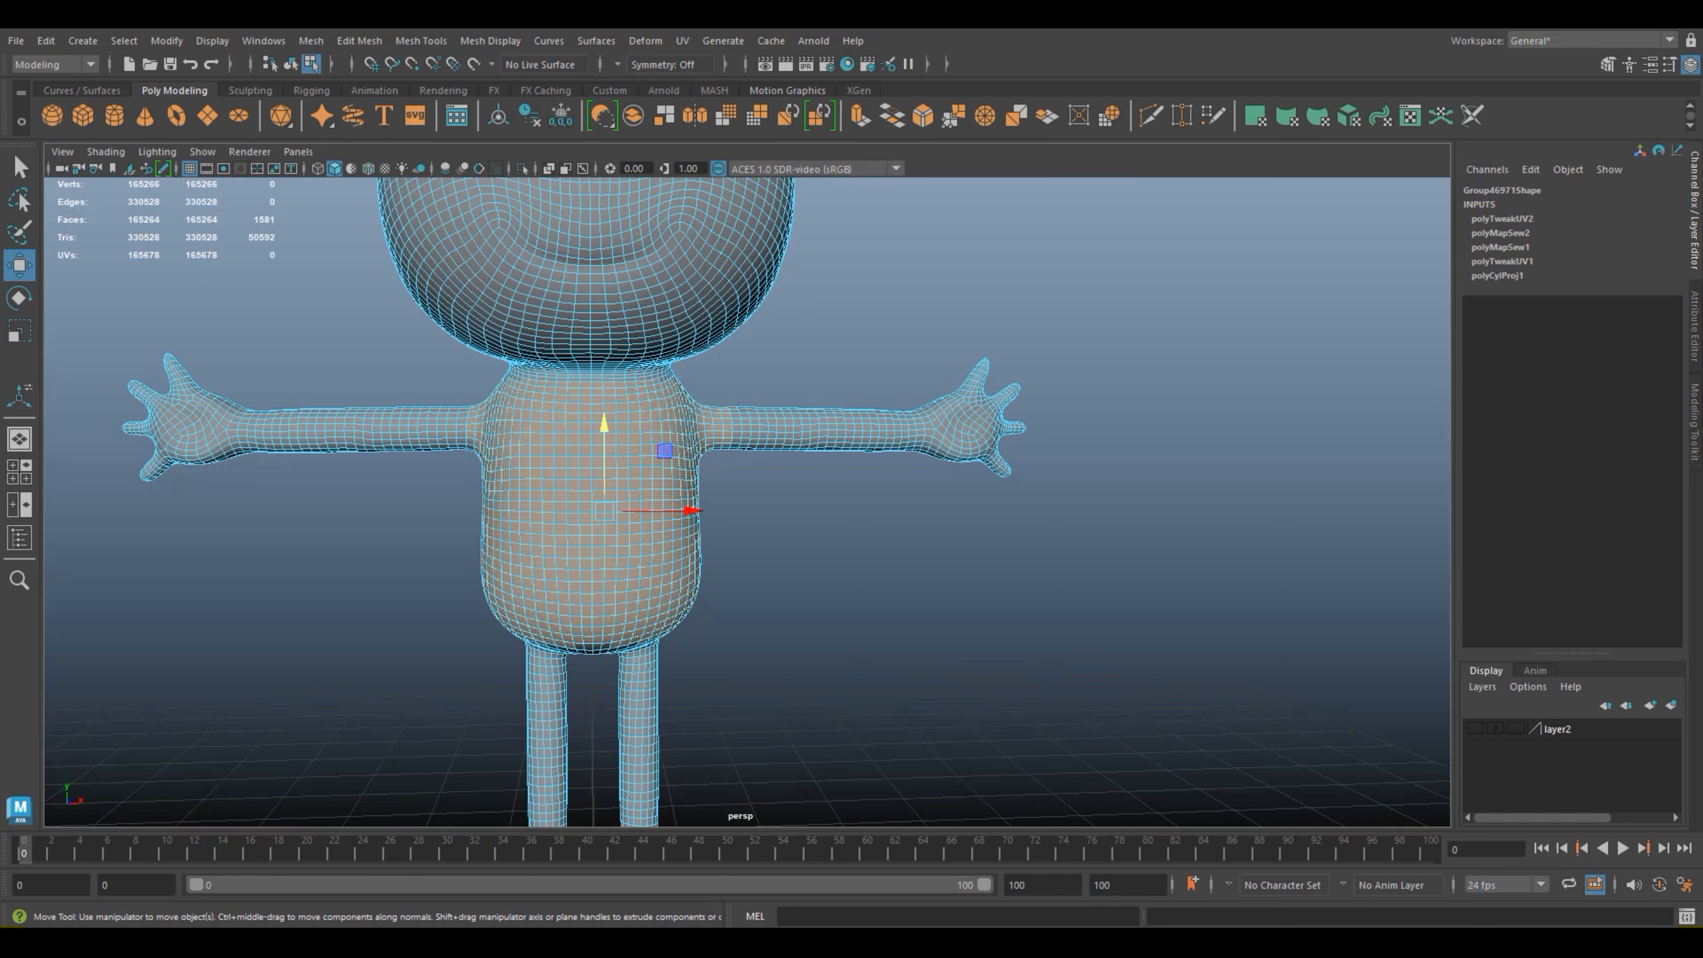
# Step: In the enlarged front view, deselect the arm faces beside both shoulders and return to the perspective view
pyautogui.scroll(3, 1205, 412)
pyautogui.moveTo(1205, 412)
pyautogui.keyDown('alt'); pyautogui.mouseDown()
pyautogui.moveTo(1194, 386)
pyautogui.moveTo(1227, 376)
pyautogui.moveTo(1208, 379)
pyautogui.mouseUp(); pyautogui.keyUp('alt')
pyautogui.click(19, 471)
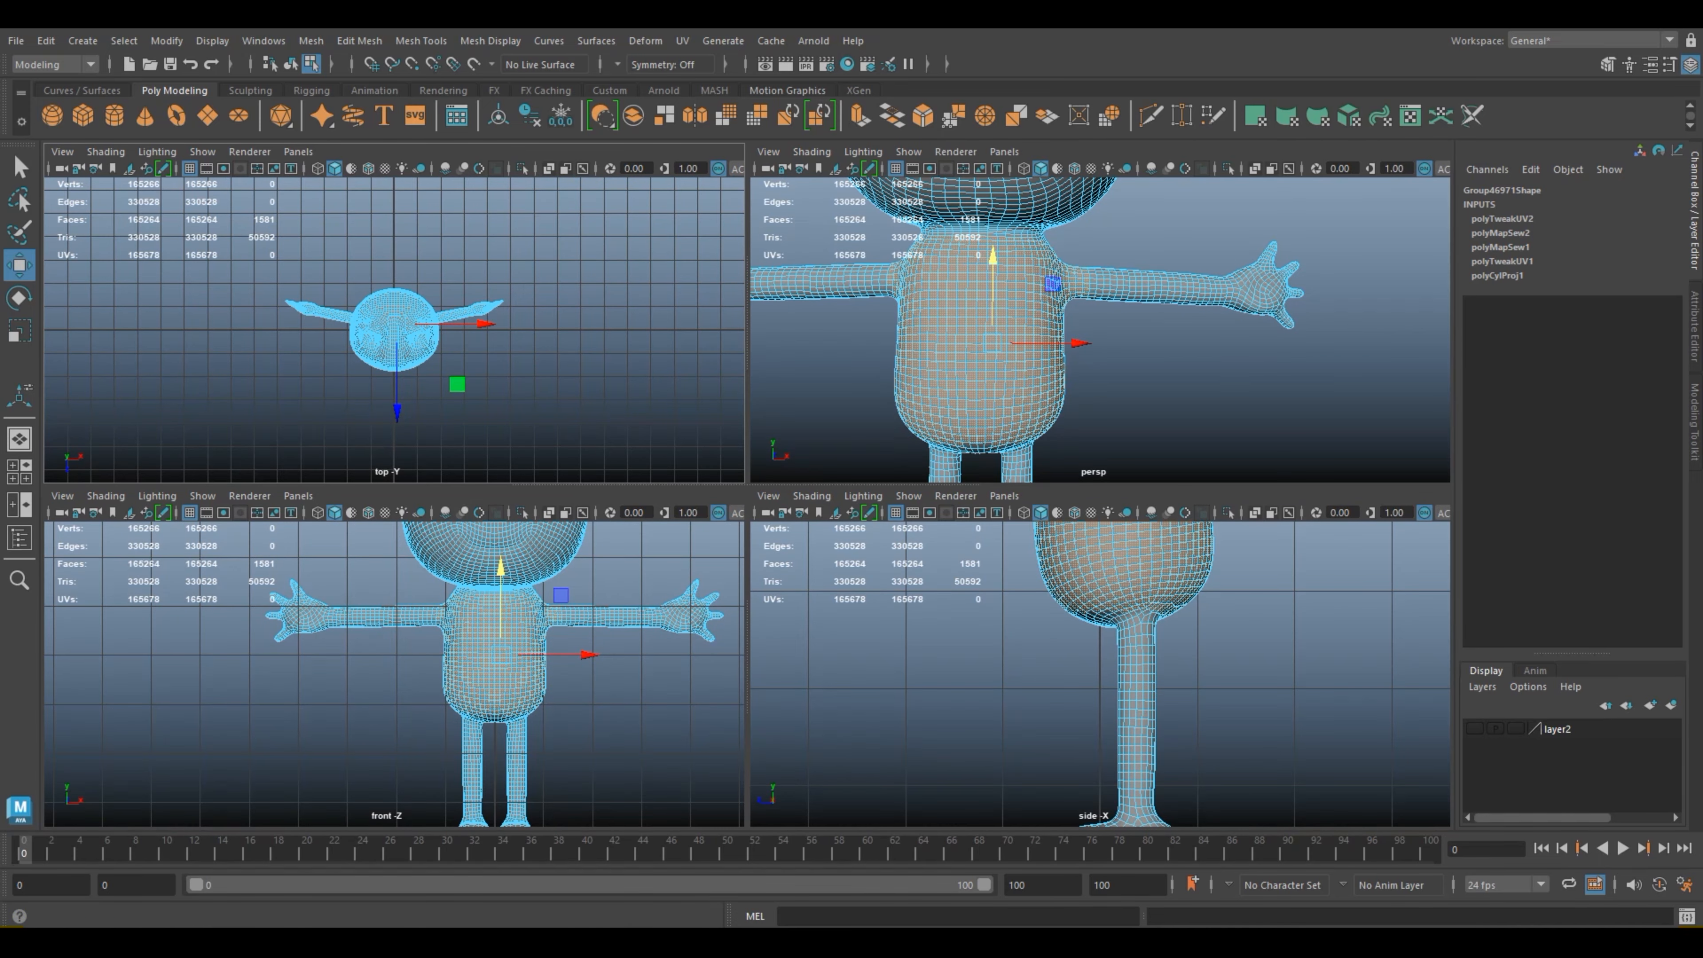
pyautogui.press('space')
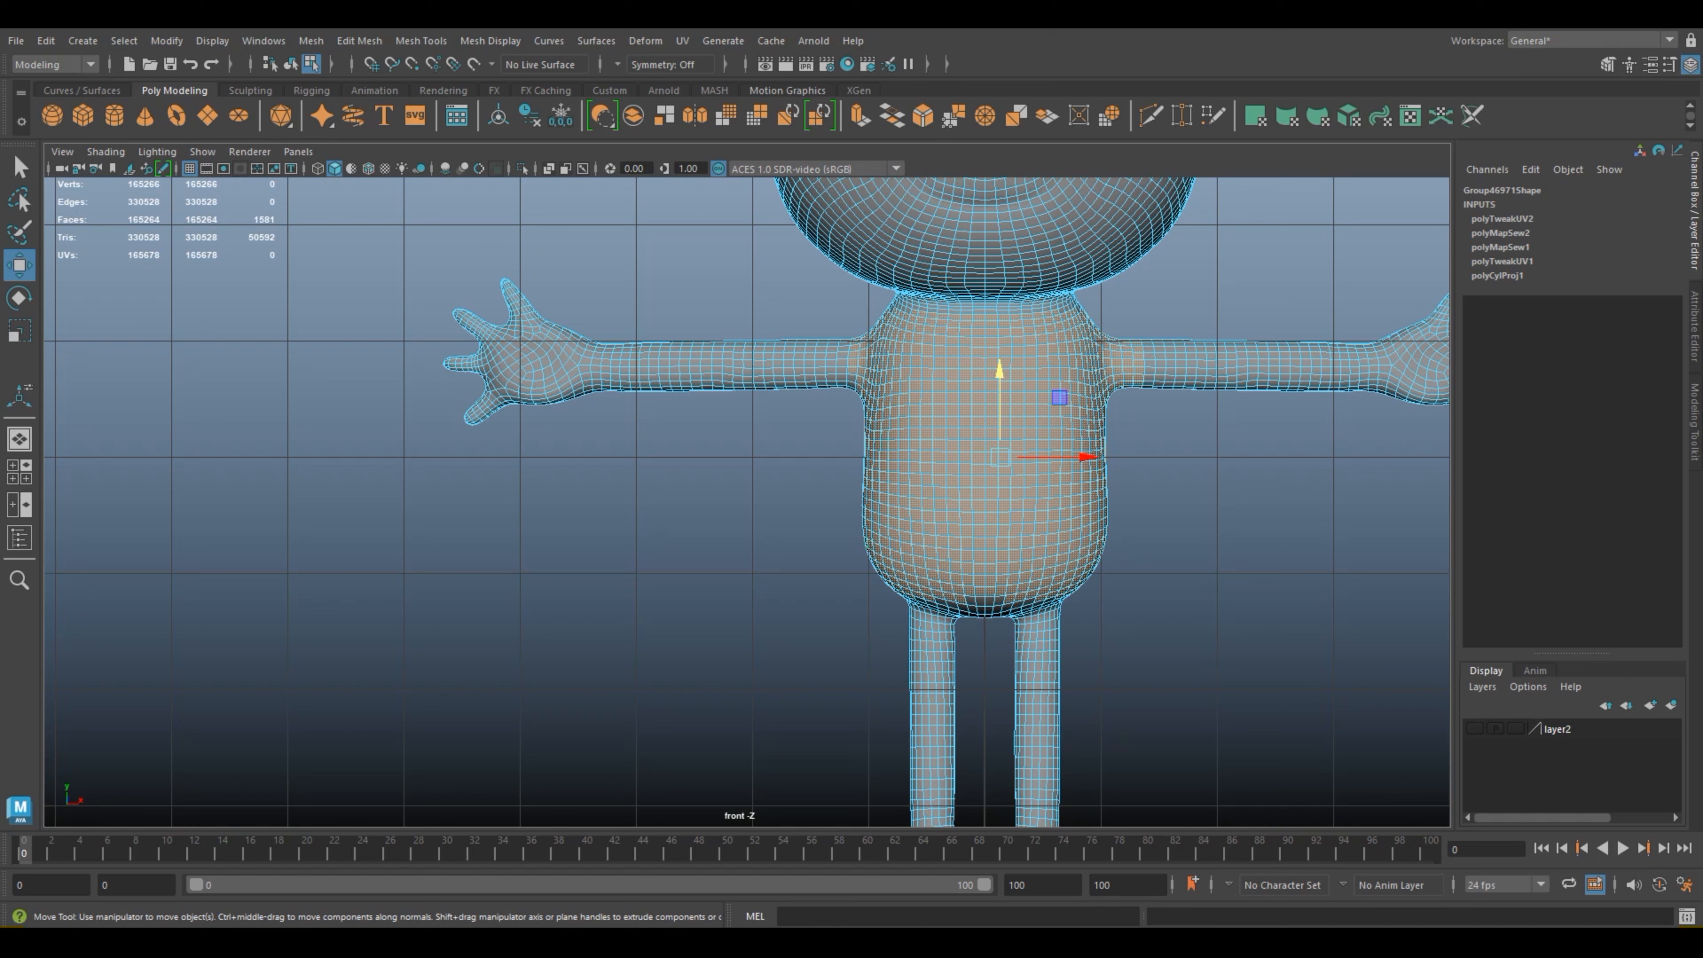
pyautogui.moveTo(806, 309); pyautogui.dragTo(856, 387)
pyautogui.moveTo(831, 327); pyautogui.dragTo(862, 380)
pyautogui.moveTo(1177, 413); pyautogui.dragTo(1110, 333)
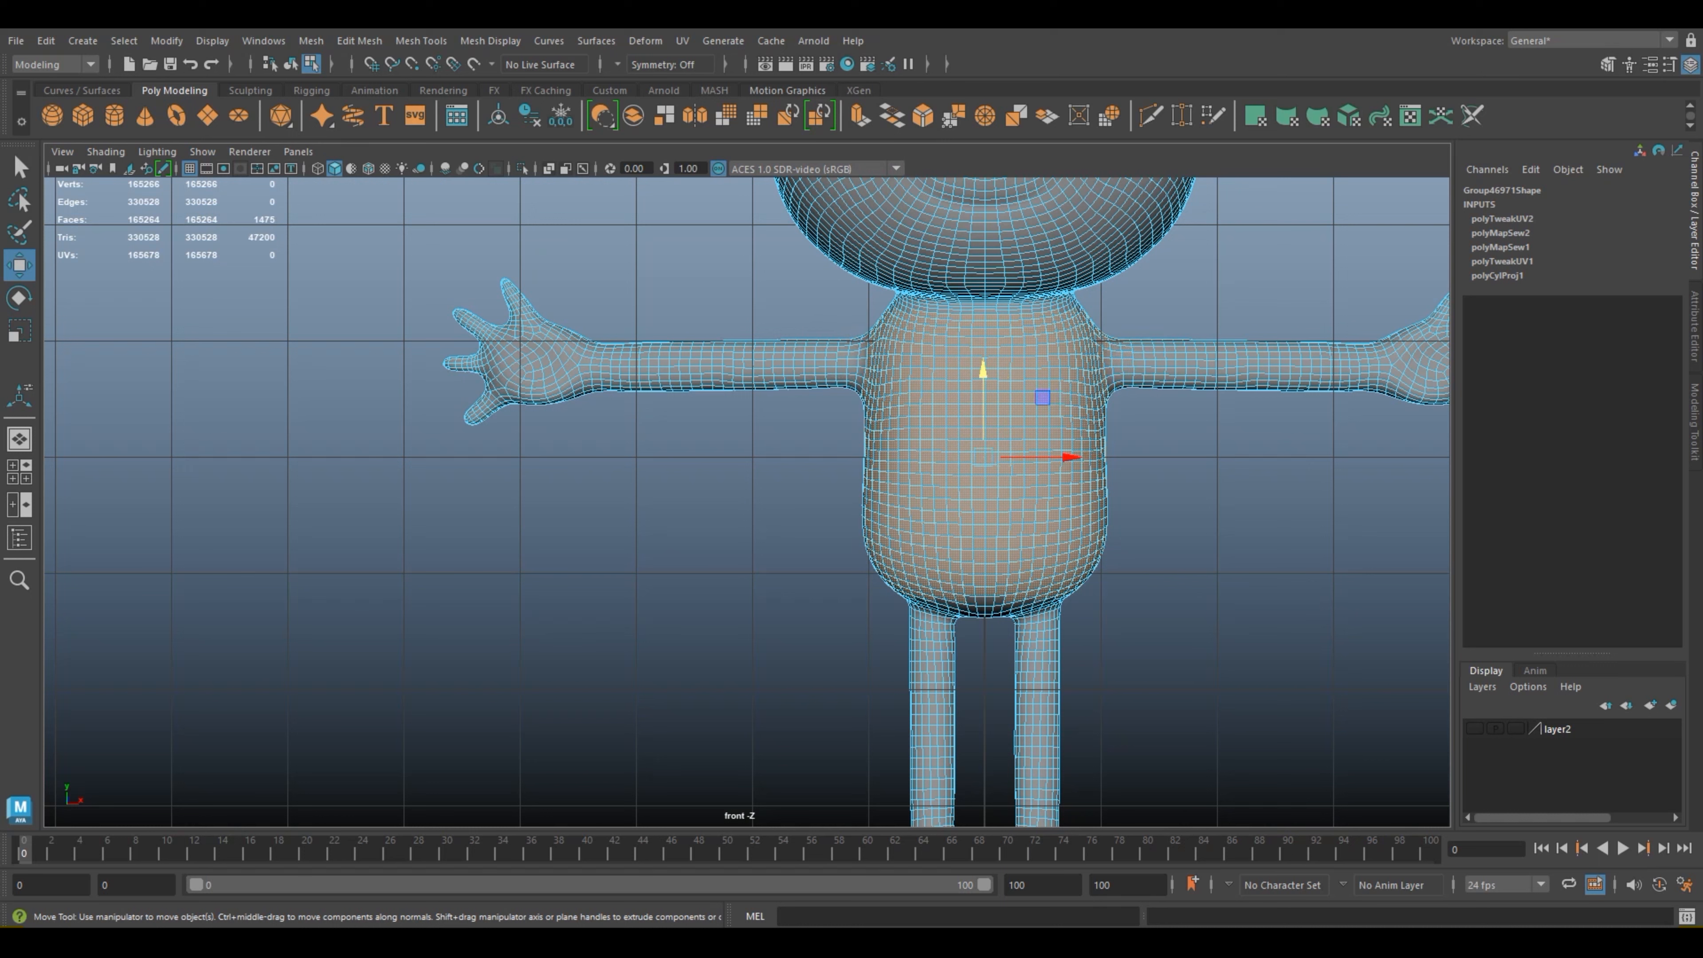
pyautogui.click(18, 438)
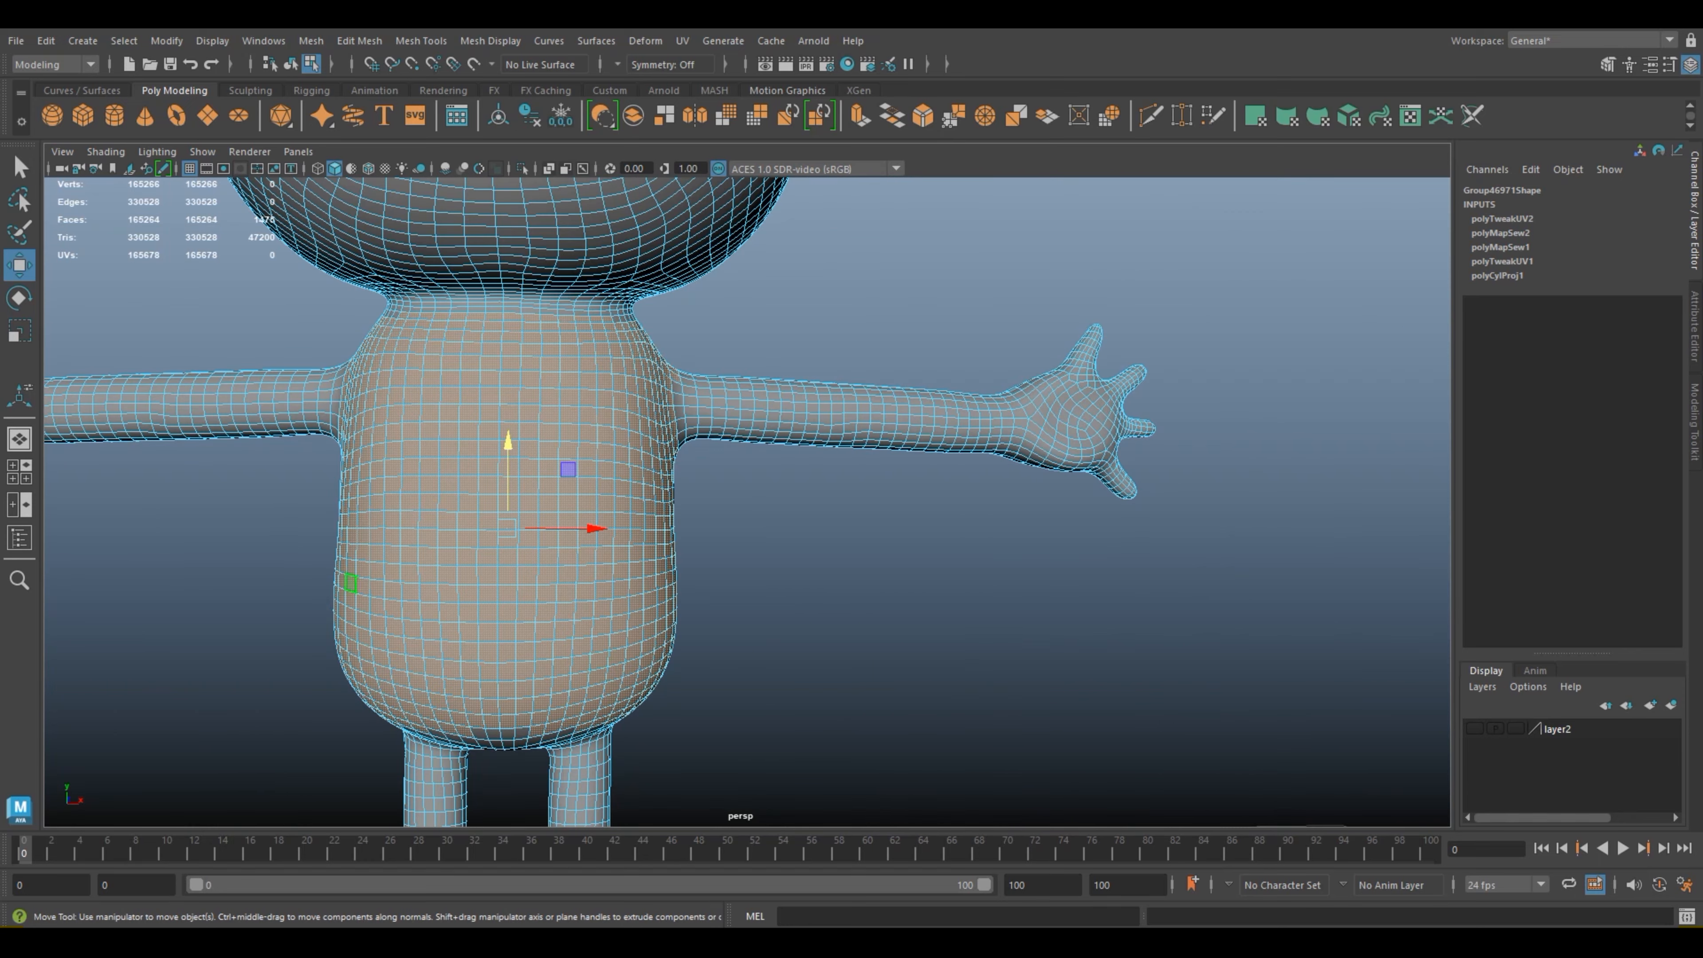
# Step: Deselect the ring of torso faces around the back of the frog's left arm joint
pyautogui.scroll(3, 747, 502)
pyautogui.scroll(-3, 747, 502)
pyautogui.keyDown('alt'); pyautogui.moveTo(747, 502); pyautogui.dragTo(597, 530); pyautogui.keyUp('alt')
pyautogui.scroll(5, 803, 264)
pyautogui.keyDown('alt'); pyautogui.moveTo(802, 265); pyautogui.dragTo(800, 409, button='middle'); pyautogui.keyUp('alt')
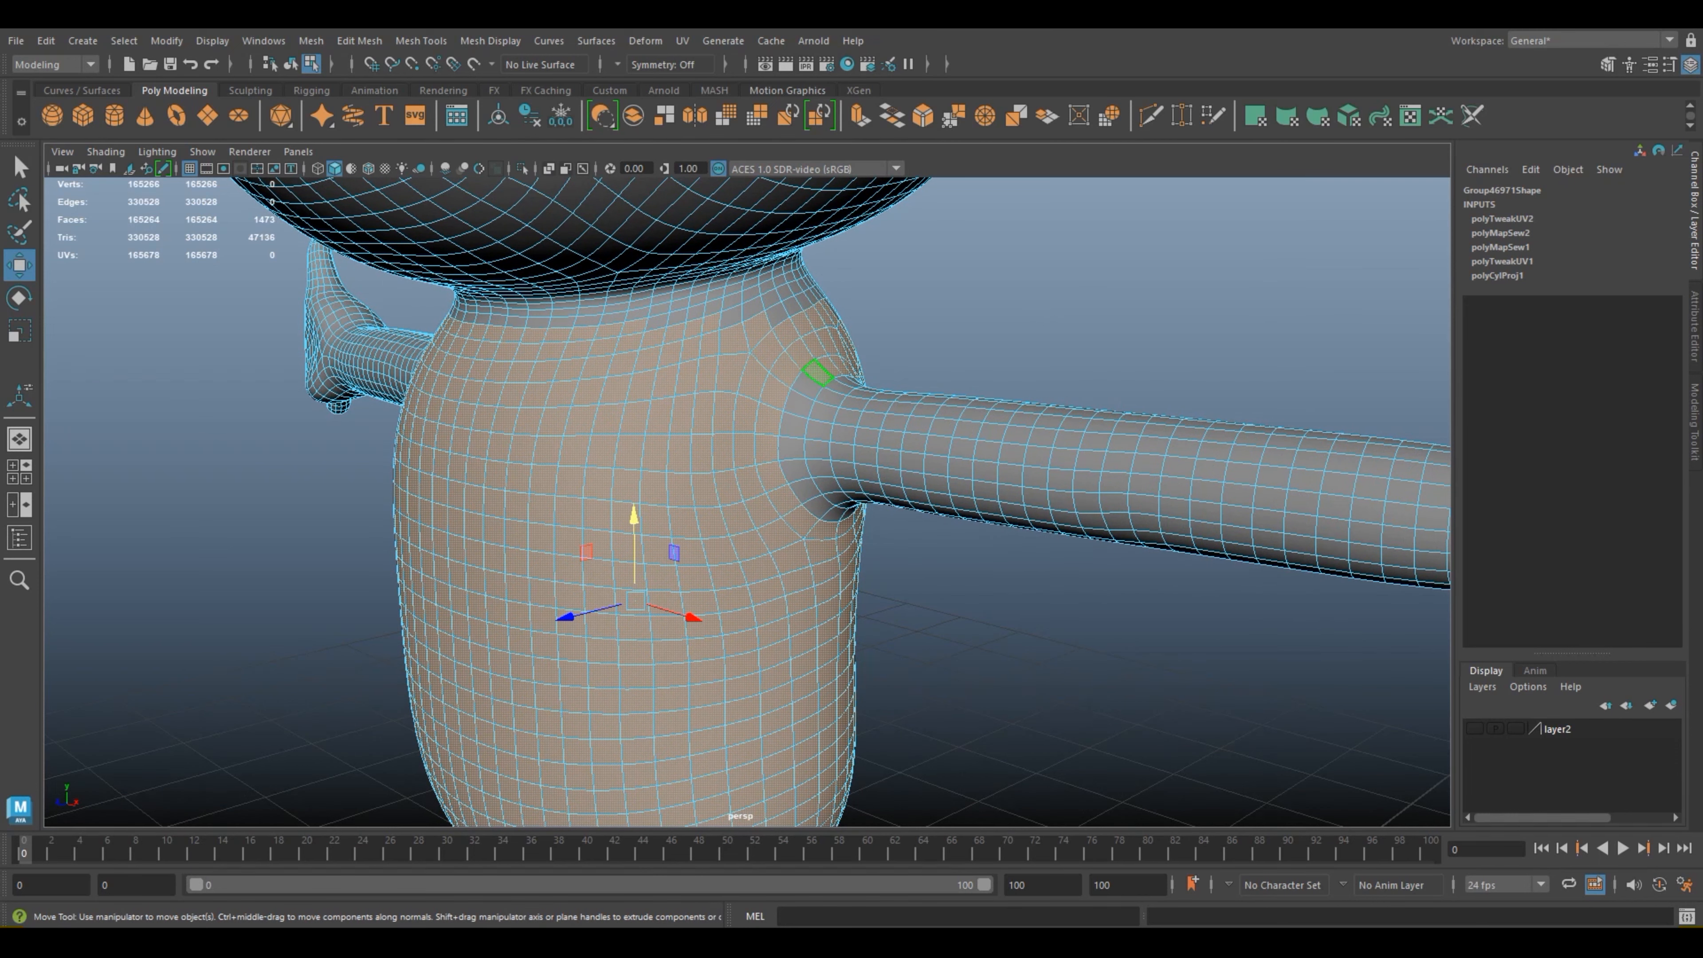
pyautogui.keyDown('alt'); pyautogui.moveTo(1007, 402); pyautogui.dragTo(613, 416); pyautogui.keyUp('alt')
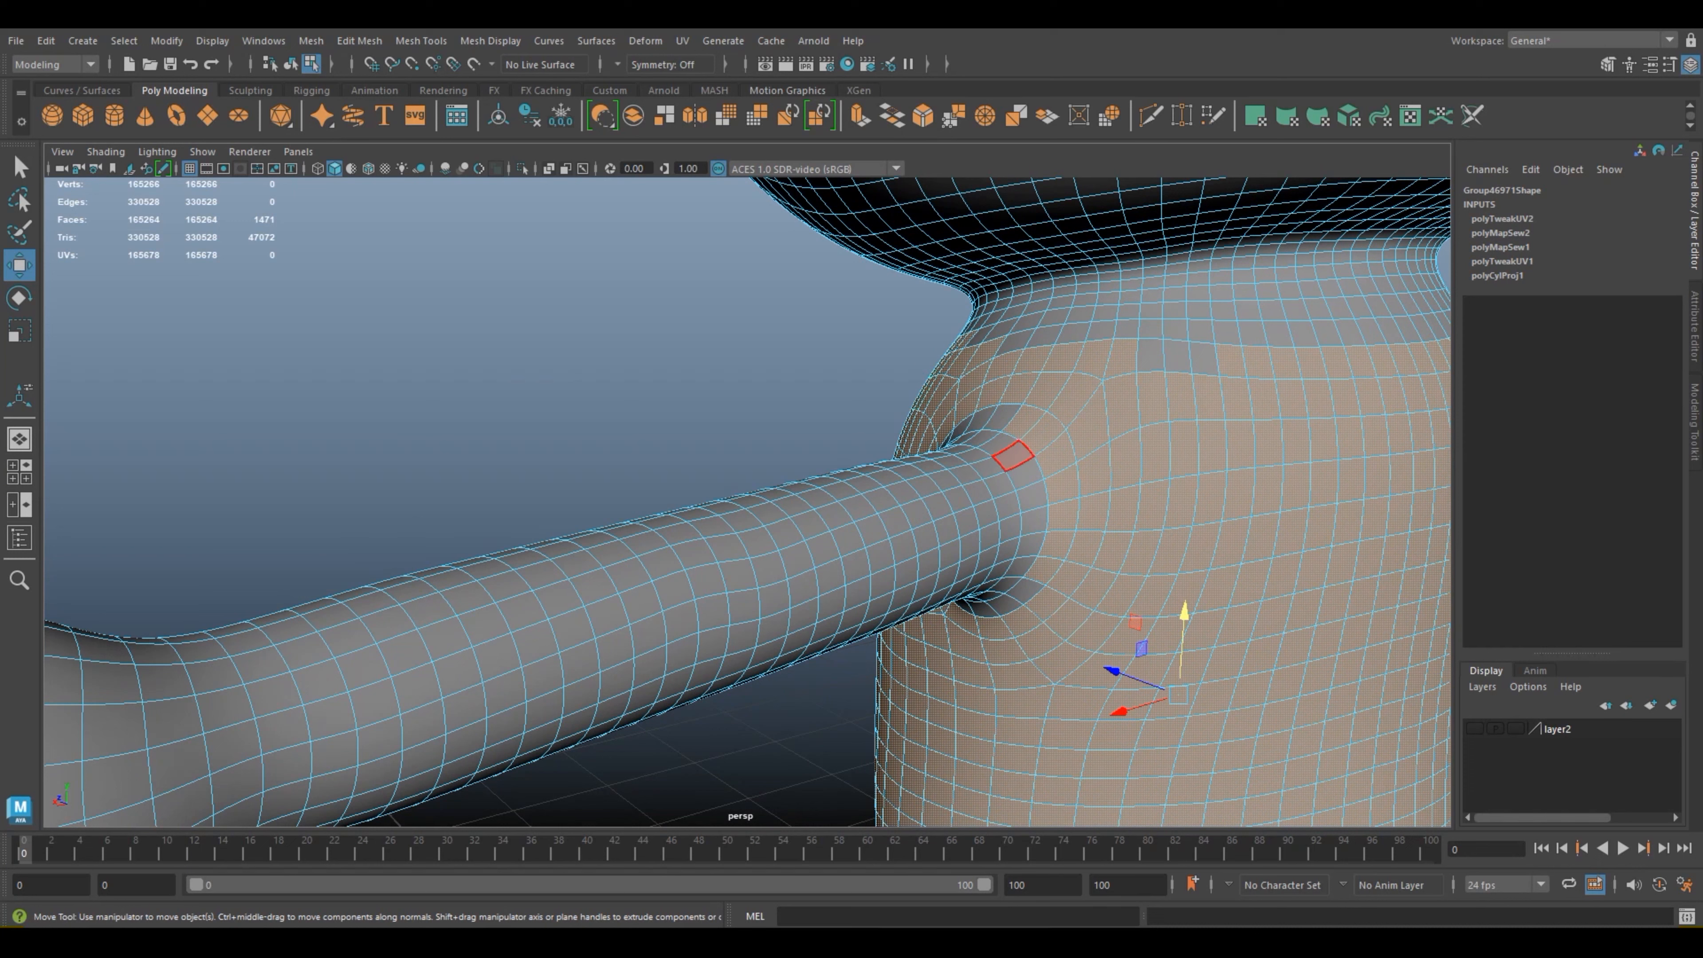
pyautogui.keyDown('ctrl'); pyautogui.click(1024, 421); pyautogui.keyUp('ctrl')
pyautogui.keyDown('ctrl'); pyautogui.click(1043, 434); pyautogui.keyUp('ctrl')
pyautogui.keyDown('ctrl'); pyautogui.click(1056, 454); pyautogui.keyUp('ctrl')
pyautogui.keyDown('ctrl'); pyautogui.click(1062, 486); pyautogui.keyUp('ctrl')
pyautogui.keyDown('ctrl'); pyautogui.click(1064, 515); pyautogui.keyUp('ctrl')
pyautogui.keyDown('ctrl'); pyautogui.click(1044, 570); pyautogui.keyUp('ctrl')
pyautogui.keyDown('ctrl'); pyautogui.click(1057, 545); pyautogui.keyUp('ctrl')
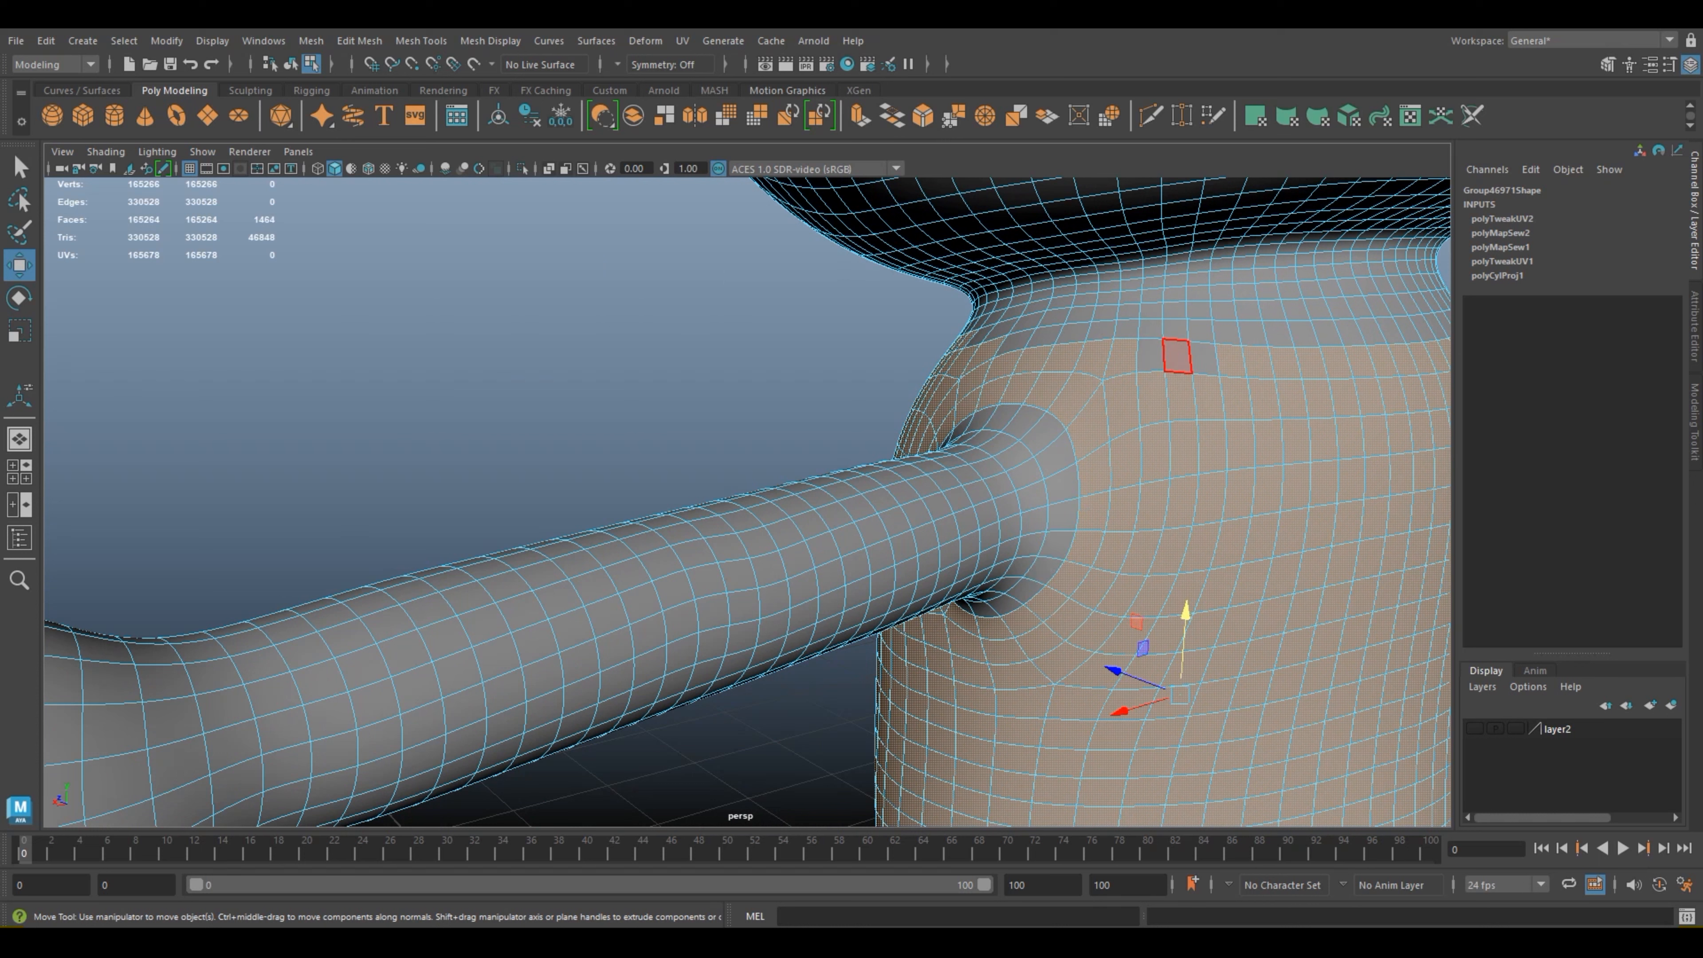
# Step: Add the three unselected faces in the upper back row near the left shoulder to the torso selection
pyautogui.keyDown('shift'); pyautogui.click(1150, 355); pyautogui.keyUp('shift')
pyautogui.keyDown('shift'); pyautogui.click(1176, 355); pyautogui.keyUp('shift')
pyautogui.keyDown('shift'); pyautogui.click(1202, 359); pyautogui.keyUp('shift')
# Step: Add the rows of faces above the frog's left shoulder, up toward the neck base, to the torso selection
pyautogui.keyDown('shift'); pyautogui.click(1015, 342); pyautogui.keyUp('shift')
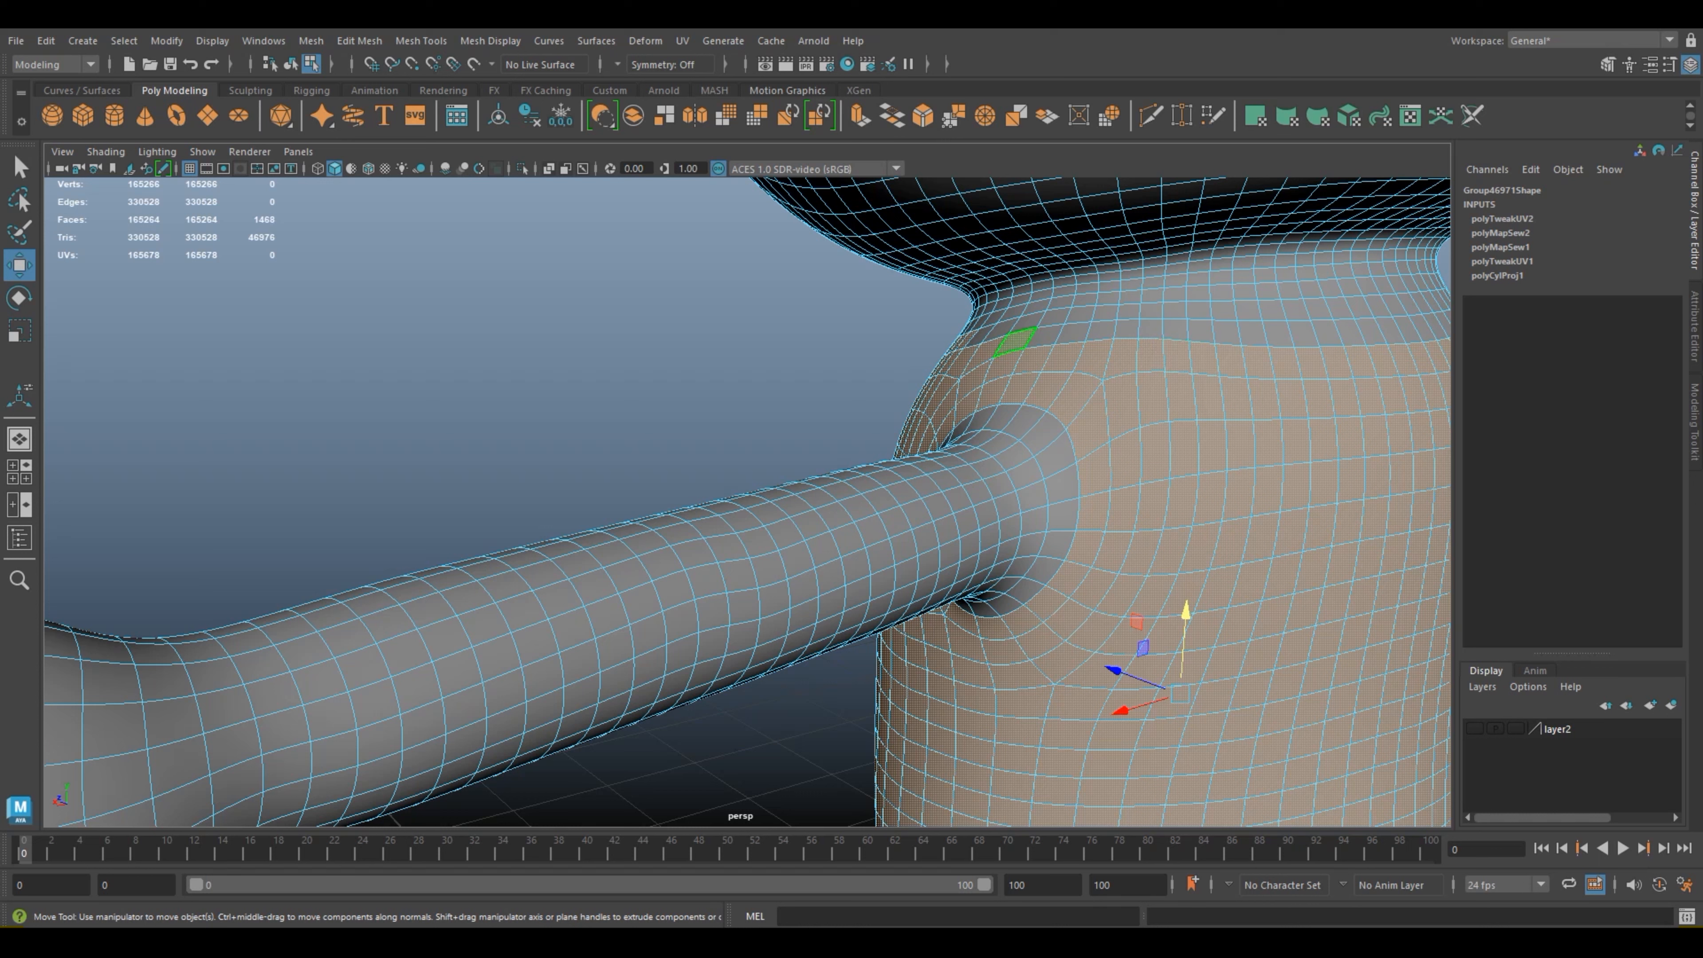
pyautogui.keyDown('shift'); pyautogui.click(980, 335); pyautogui.keyUp('shift')
pyautogui.keyDown('shift'); pyautogui.click(1002, 329); pyautogui.keyUp('shift')
pyautogui.keyDown('shift'); pyautogui.click(1028, 323); pyautogui.keyUp('shift')
pyautogui.keyDown('shift'); pyautogui.click(1054, 316); pyautogui.keyUp('shift')
pyautogui.keyDown('shift'); pyautogui.click(1044, 335); pyautogui.keyUp('shift')
pyautogui.keyDown('shift'); pyautogui.click(1074, 332); pyautogui.keyUp('shift')
pyautogui.keyDown('shift'); pyautogui.click(1080, 314); pyautogui.keyUp('shift')
pyautogui.keyDown('shift'); pyautogui.click(1106, 313); pyautogui.keyUp('shift')
pyautogui.keyDown('shift'); pyautogui.click(1126, 328); pyautogui.keyUp('shift')
pyautogui.keyDown('shift'); pyautogui.click(1128, 311); pyautogui.keyUp('shift')
pyautogui.keyDown('shift'); pyautogui.click(1108, 297); pyautogui.keyUp('shift')
pyautogui.keyDown('shift'); pyautogui.click(1083, 300); pyautogui.keyUp('shift')
pyautogui.keyDown('shift'); pyautogui.click(1060, 303); pyautogui.keyUp('shift')
pyautogui.keyDown('shift'); pyautogui.click(1036, 307); pyautogui.keyUp('shift')
pyautogui.keyDown('shift'); pyautogui.click(1014, 311); pyautogui.keyUp('shift')
pyautogui.keyDown('shift'); pyautogui.click(1012, 313); pyautogui.keyUp('shift')
pyautogui.keyDown('shift'); pyautogui.click(993, 318); pyautogui.keyUp('shift')
pyautogui.keyDown('shift'); pyautogui.click(1130, 296); pyautogui.keyUp('shift')
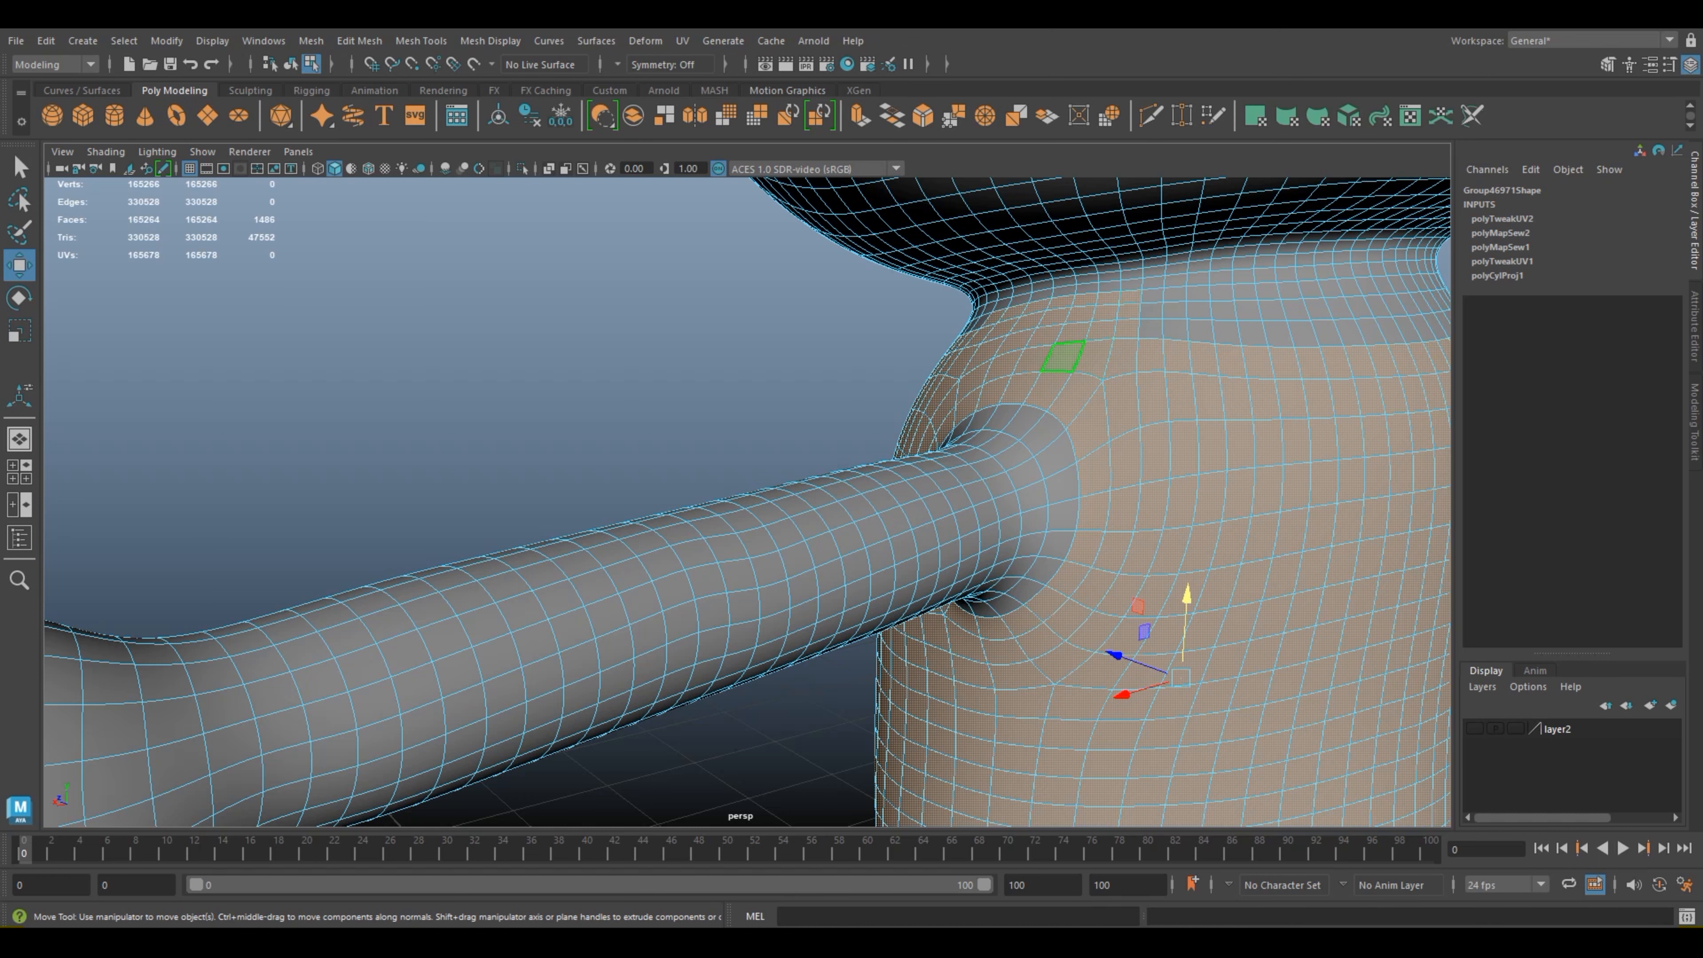
# Step: Deselect the three torso faces directly under the frog's right armpit
pyautogui.scroll(-5, 1063, 357)
pyautogui.scroll(5, 1169, 437)
pyautogui.keyDown('alt'); pyautogui.moveTo(1169, 437); pyautogui.dragTo(860, 404); pyautogui.keyUp('alt')
pyautogui.keyDown('alt'); pyautogui.moveTo(878, 564); pyautogui.dragTo(603, 539); pyautogui.keyUp('alt')
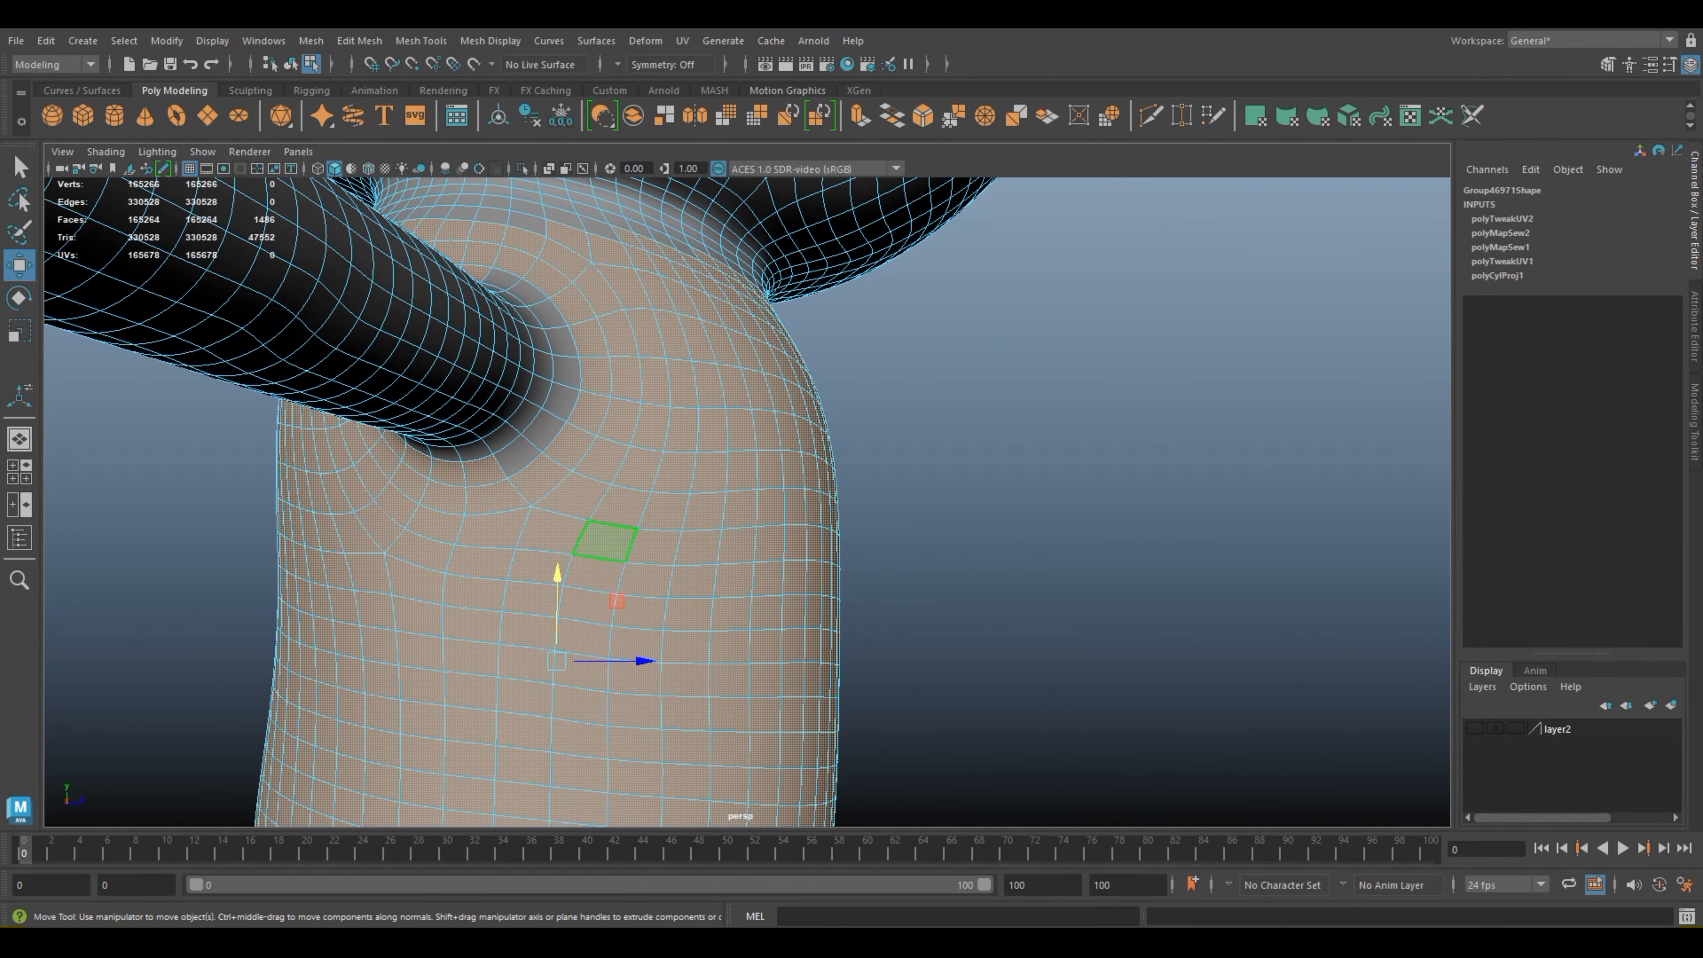
pyautogui.keyDown('ctrl'); pyautogui.click(484, 471); pyautogui.keyUp('ctrl')
pyautogui.keyDown('ctrl'); pyautogui.click(446, 471); pyautogui.keyUp('ctrl')
pyautogui.keyDown('ctrl'); pyautogui.click(419, 460); pyautogui.keyUp('ctrl')
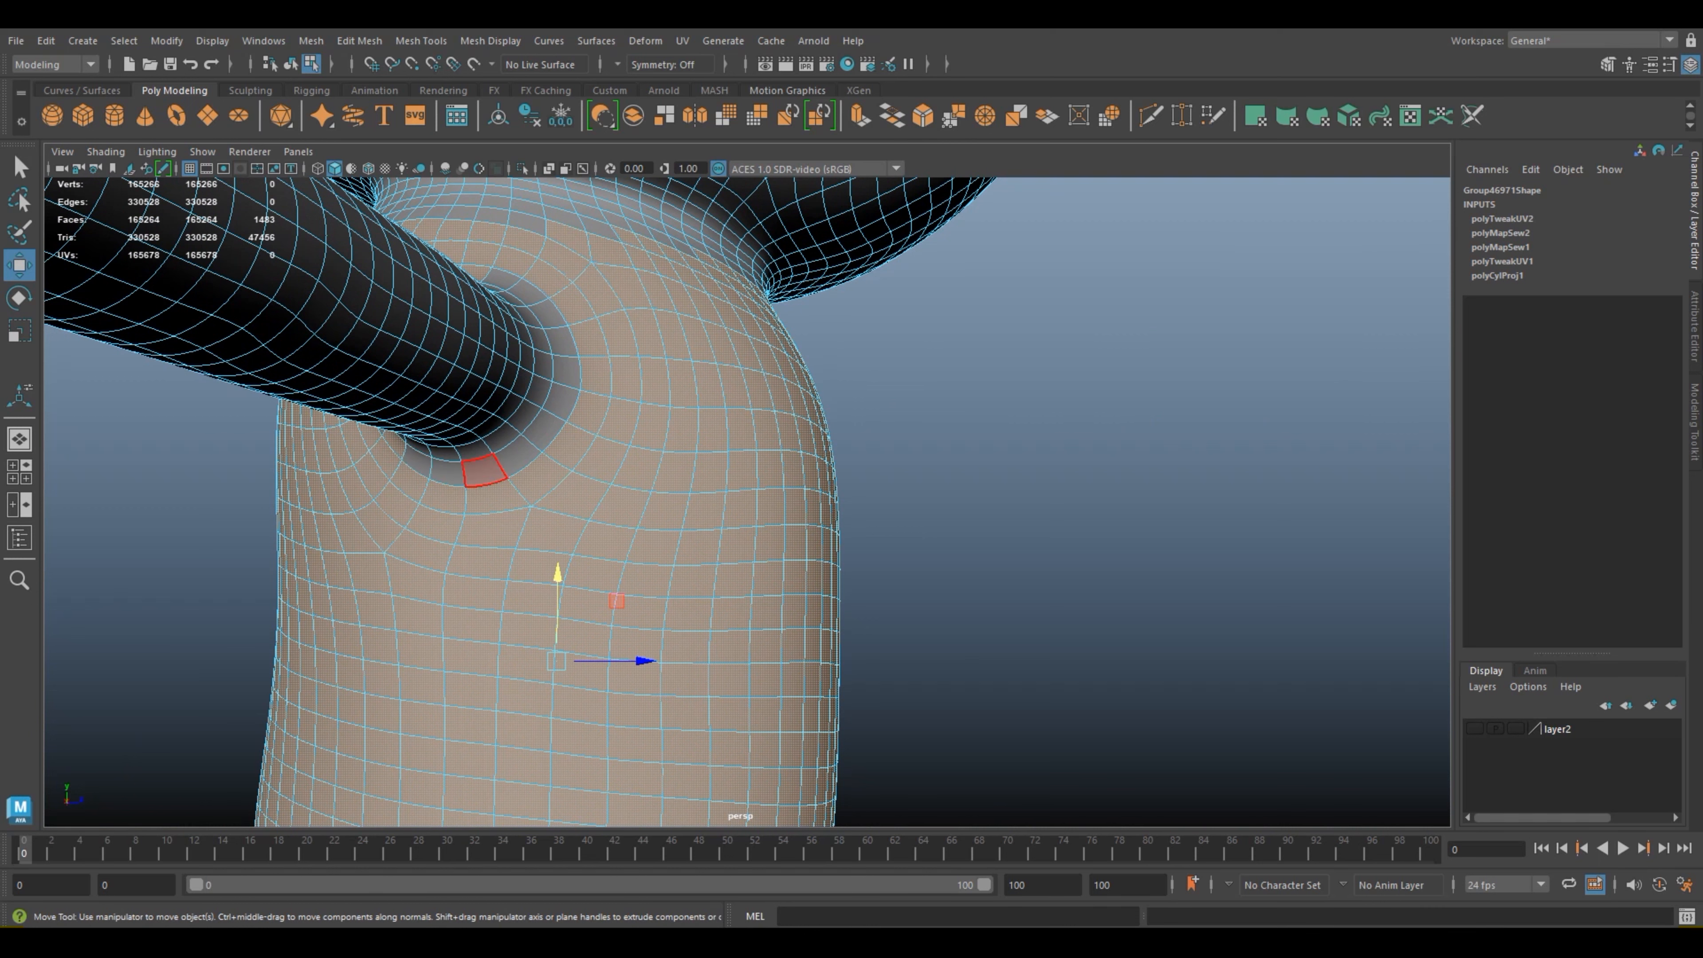
pyautogui.keyDown('alt'); pyautogui.moveTo(486, 472); pyautogui.dragTo(496, 472); pyautogui.keyUp('alt')
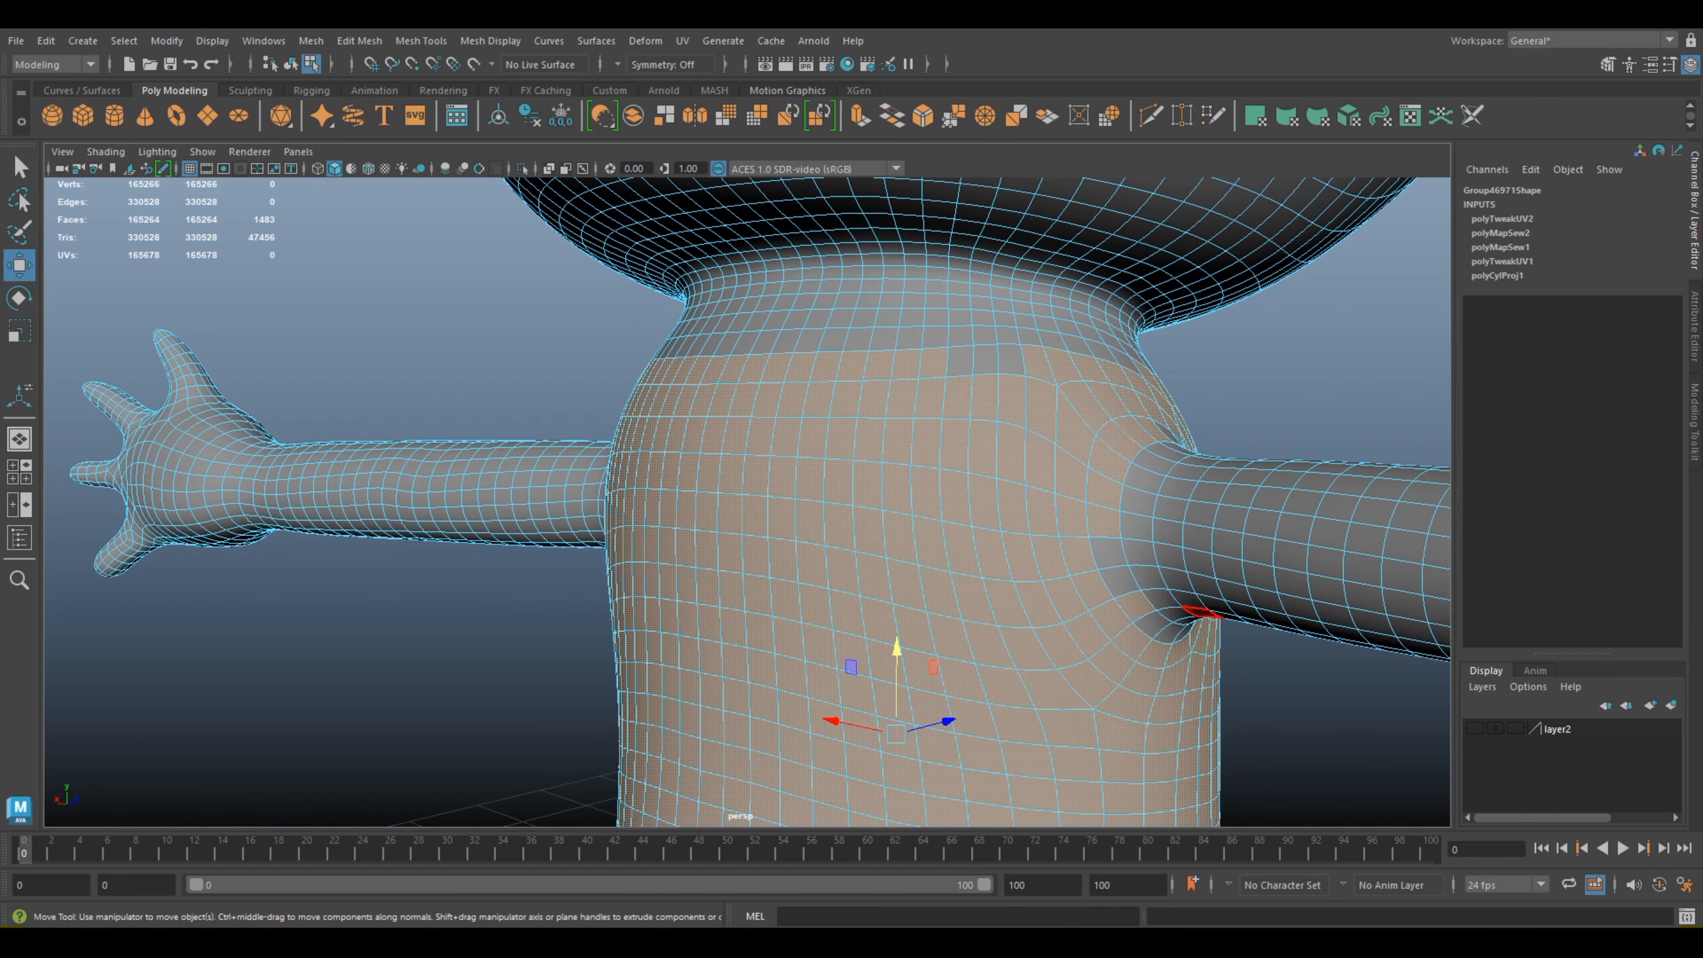
# Step: Deselect the remaining ring of faces around the back and top of the frog's right arm joint
pyautogui.keyDown('ctrl'); pyautogui.click(1136, 604); pyautogui.keyUp('ctrl')
pyautogui.keyDown('ctrl'); pyautogui.click(1103, 522); pyautogui.keyUp('ctrl')
pyautogui.keyDown('ctrl'); pyautogui.click(1103, 488); pyautogui.keyUp('ctrl')
pyautogui.keyDown('ctrl'); pyautogui.click(1108, 460); pyautogui.keyUp('ctrl')
pyautogui.keyDown('ctrl'); pyautogui.click(1119, 440); pyautogui.keyUp('ctrl')
pyautogui.keyDown('alt'); pyautogui.moveTo(1119, 439); pyautogui.dragTo(992, 594); pyautogui.keyUp('alt')
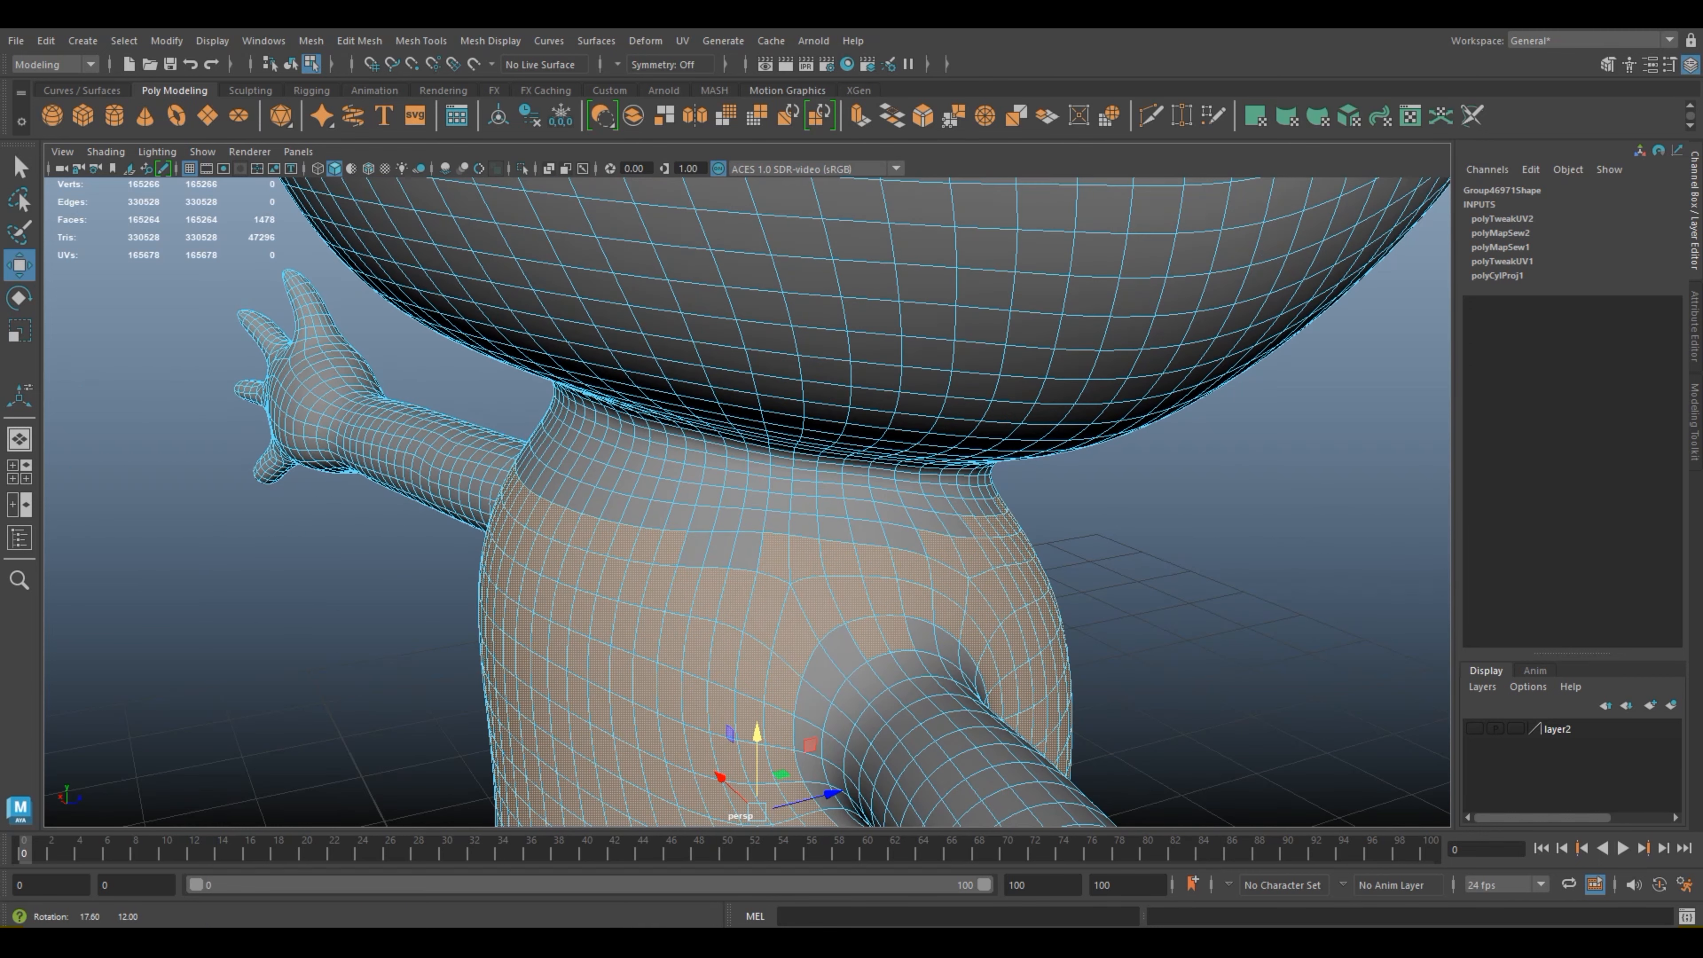
pyautogui.keyDown('ctrl'); pyautogui.click(868, 637); pyautogui.keyUp('ctrl')
pyautogui.keyDown('ctrl'); pyautogui.click(895, 634); pyautogui.keyUp('ctrl')
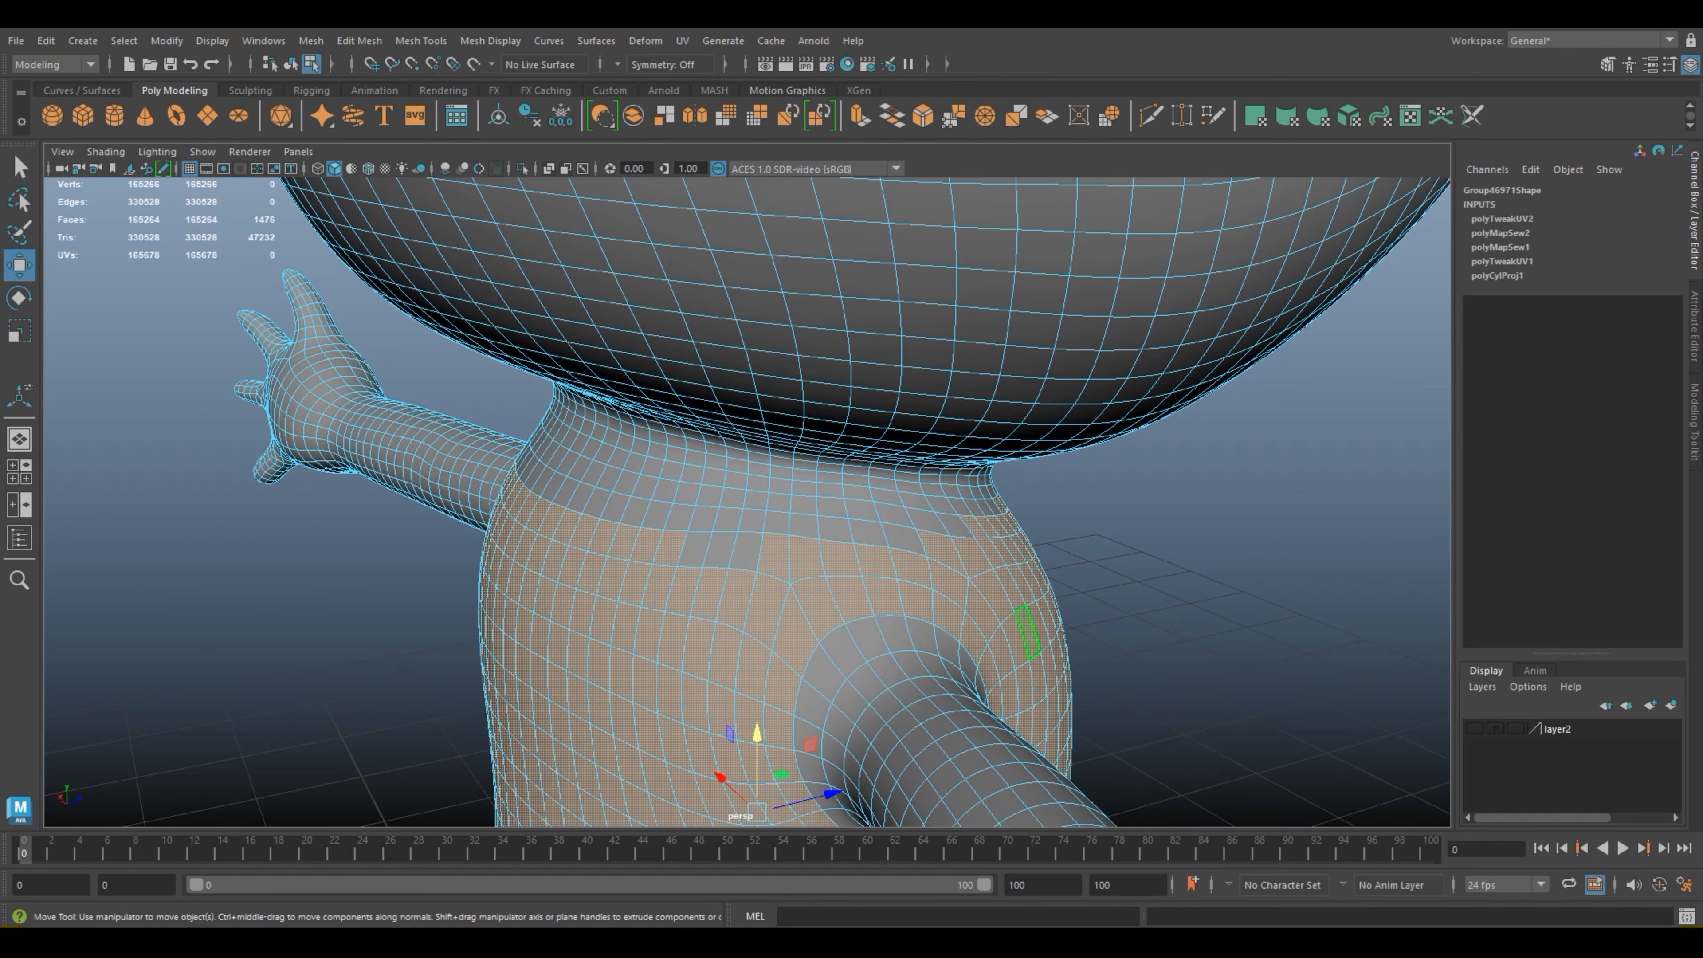
# Step: Paint-select the rows of faces across the frog's upper back, up toward the neck base, into the torso selection
pyautogui.scroll(-4, 1025, 632)
pyautogui.keyDown('alt'); pyautogui.moveTo(1026, 631); pyautogui.dragTo(1250, 587); pyautogui.keyUp('alt')
pyautogui.keyDown('alt'); pyautogui.moveTo(965, 510); pyautogui.dragTo(982, 515); pyautogui.keyUp('alt')
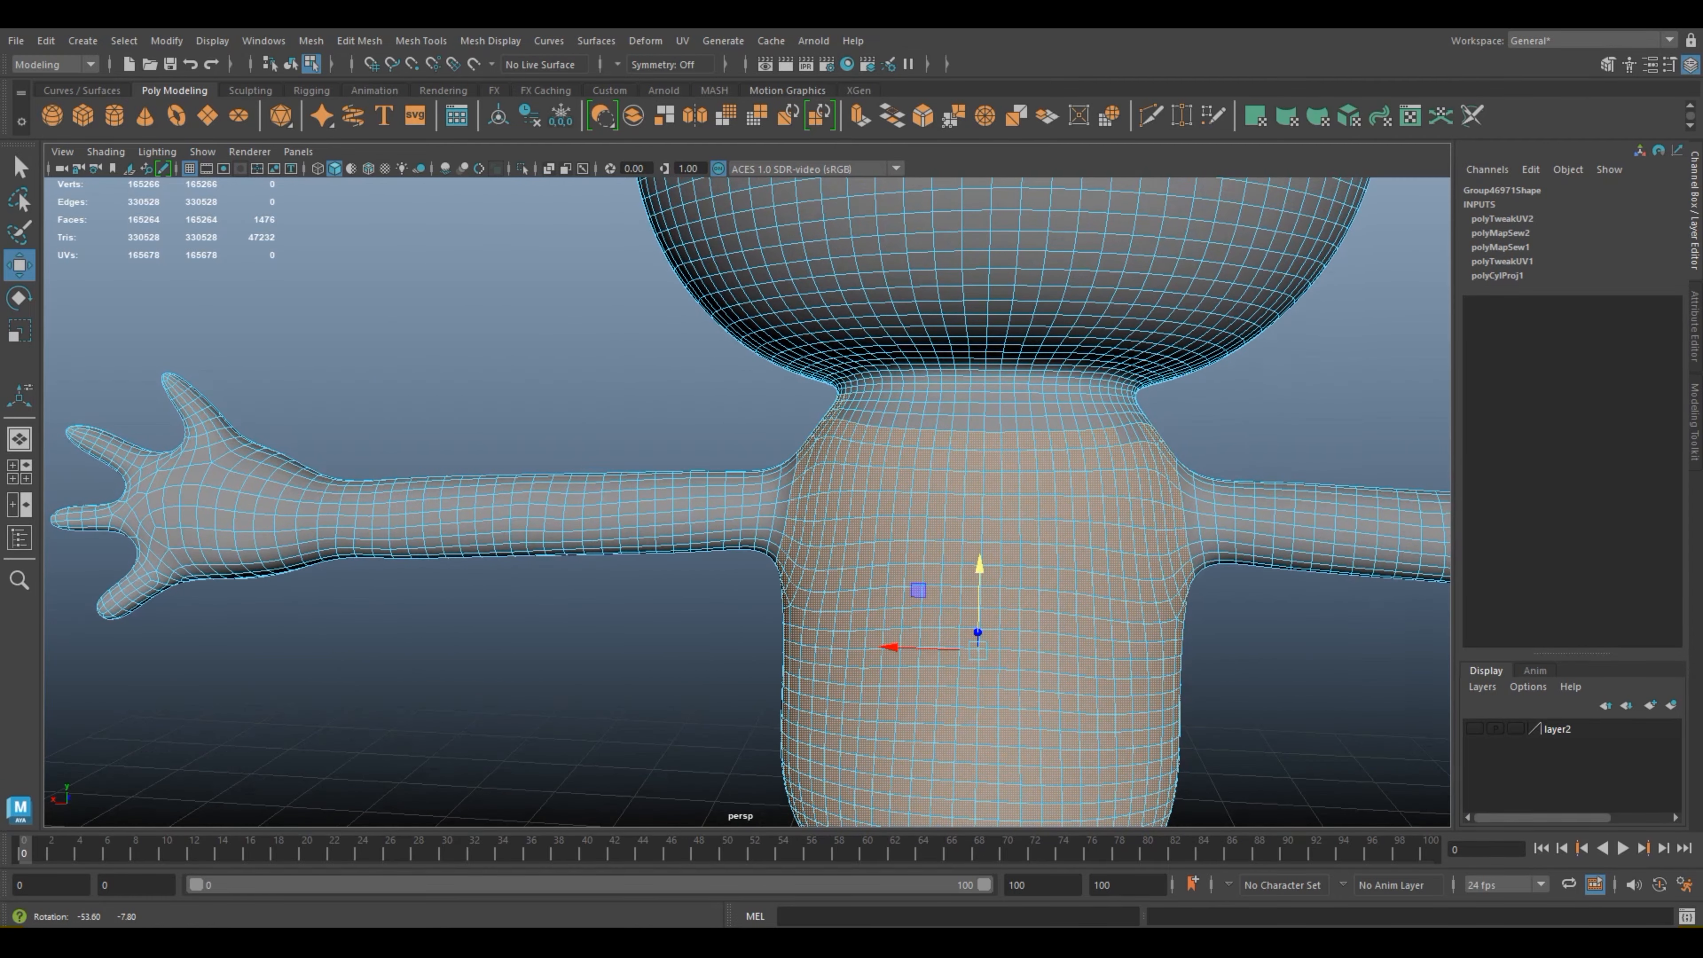
pyautogui.keyDown('alt'); pyautogui.moveTo(982, 515); pyautogui.dragTo(877, 528, button='middle'); pyautogui.keyUp('alt')
pyautogui.scroll(3, 876, 528)
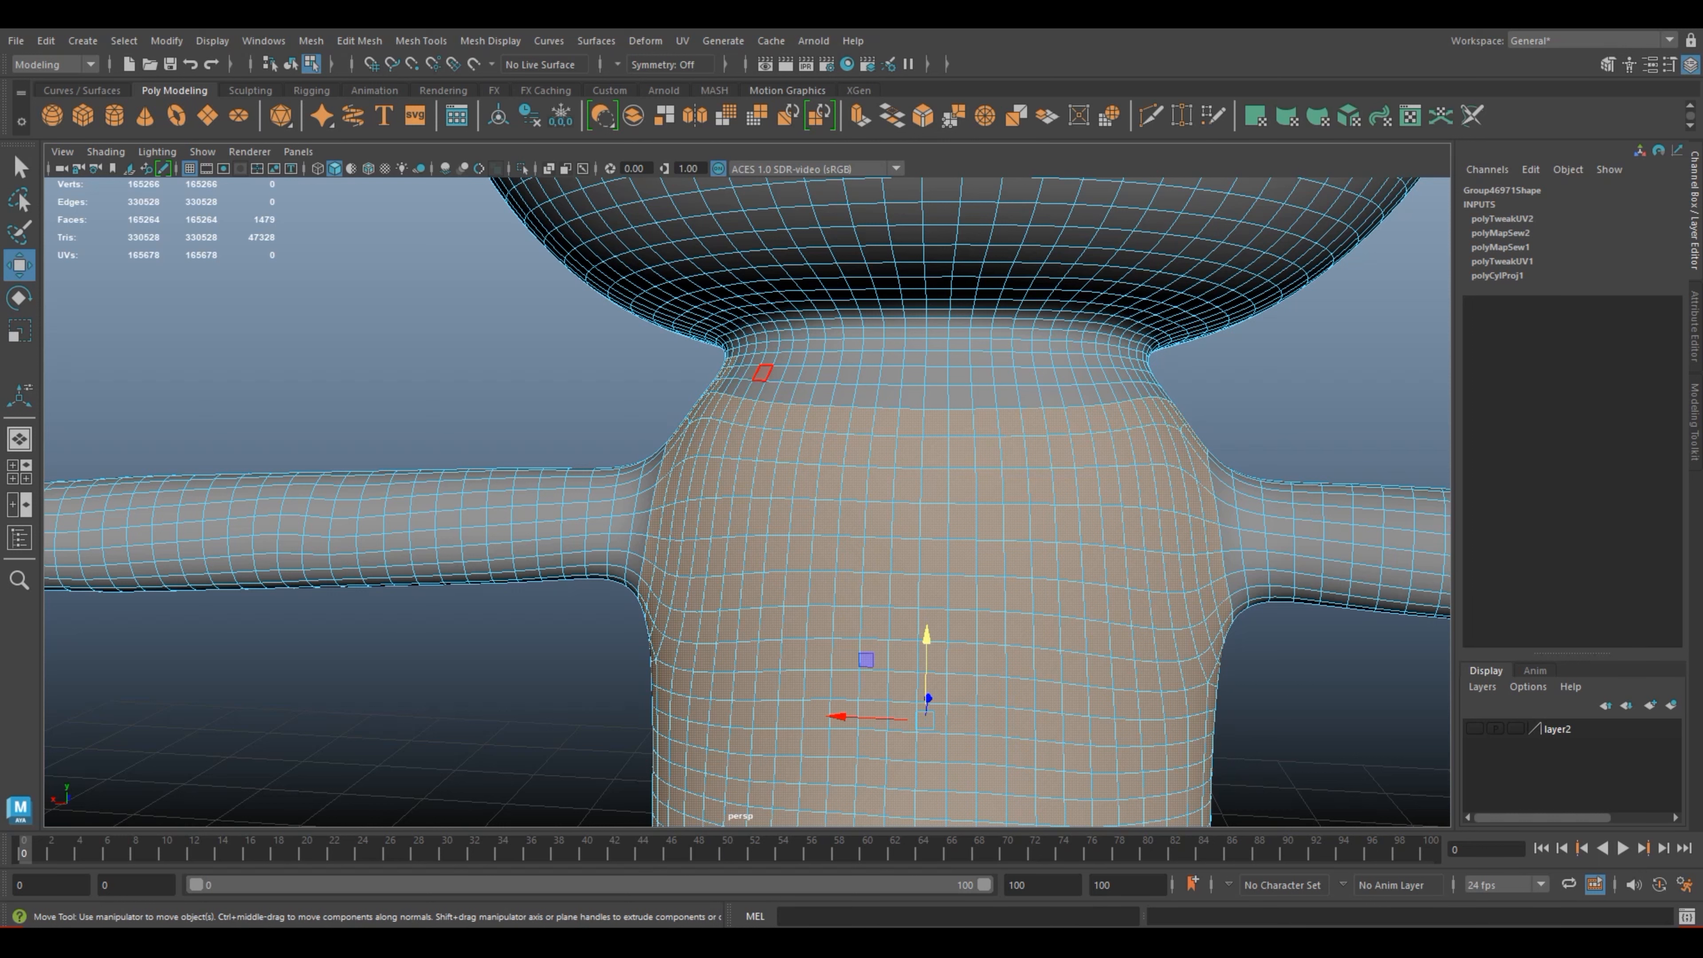
pyautogui.scroll(3, 778, 517)
pyautogui.keyDown('shift'); pyautogui.click(734, 292); pyautogui.keyUp('shift')
pyautogui.click(20, 232)
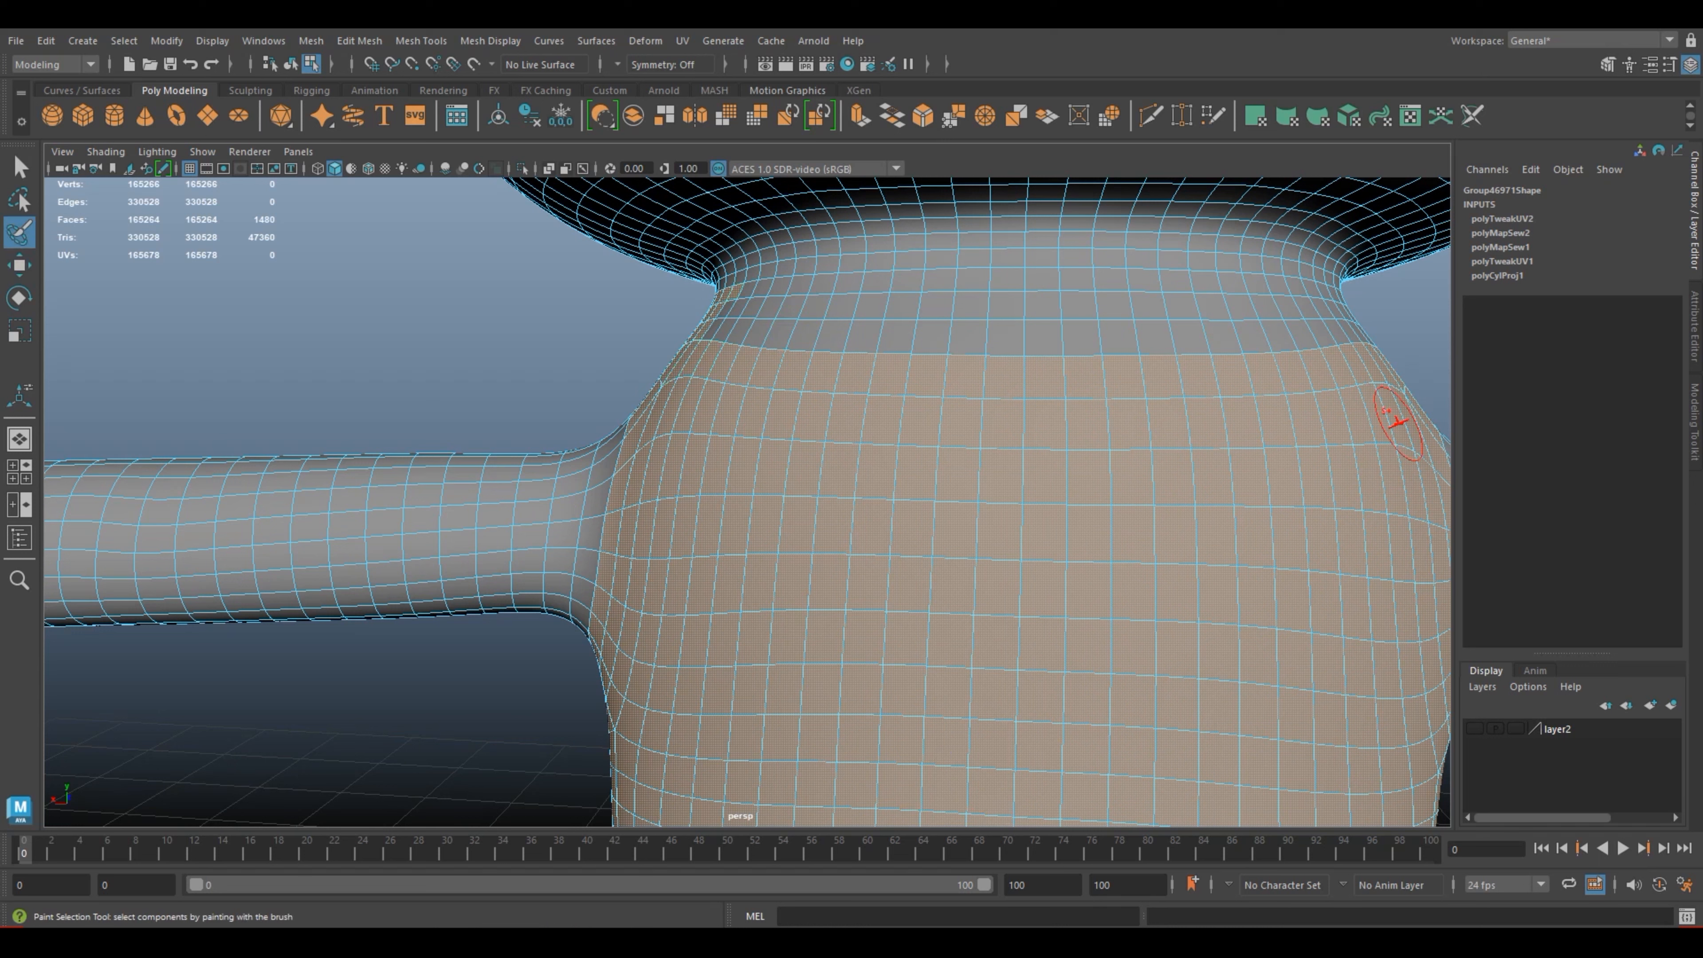
pyautogui.moveTo(856, 312)
pyautogui.keyDown('shift'); pyautogui.mouseDown()
pyautogui.moveTo(916, 335)
pyautogui.moveTo(1372, 341)
pyautogui.moveTo(1340, 323)
pyautogui.moveTo(747, 319)
pyautogui.moveTo(703, 325)
pyautogui.moveTo(801, 339)
pyautogui.moveTo(701, 339)
pyautogui.moveTo(711, 309)
pyautogui.moveTo(787, 306)
pyautogui.moveTo(1341, 303)
pyautogui.moveTo(1326, 315)
pyautogui.mouseUp(); pyautogui.keyUp('shift')
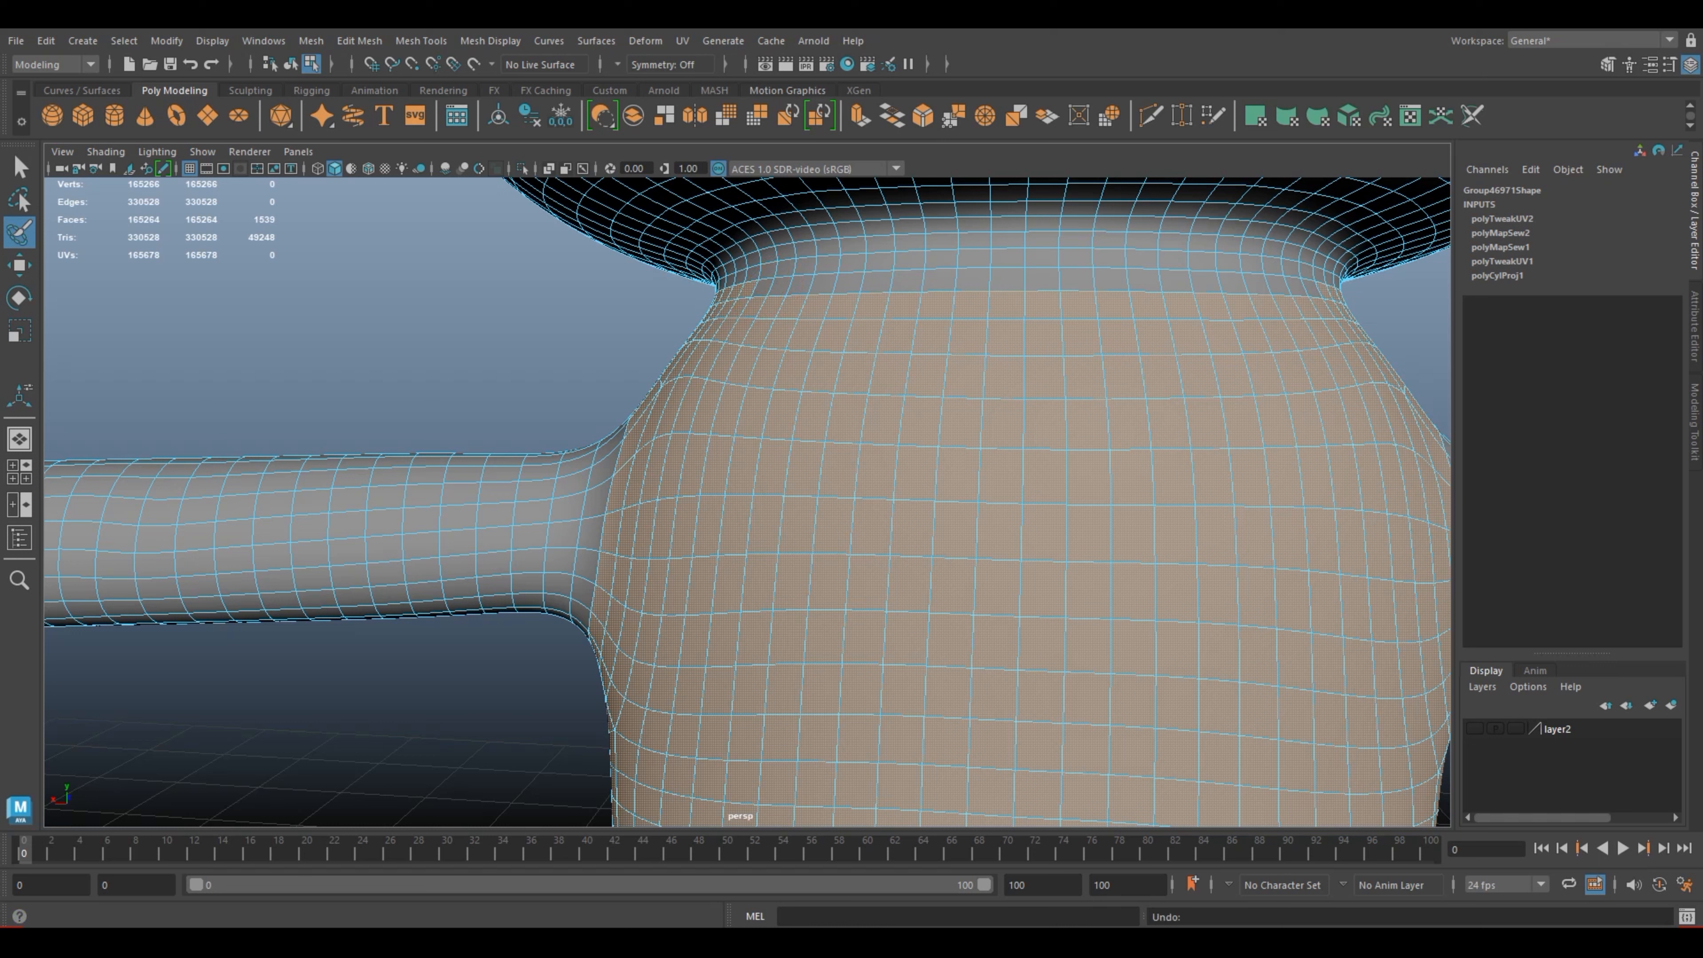
# Step: Add the next row of faces across the back, just below the neck crease, to the torso selection
pyautogui.press('w')
pyautogui.keyDown('shift'); pyautogui.click(800, 284); pyautogui.keyUp('shift')
pyautogui.keyDown('shift'); pyautogui.click(824, 284); pyautogui.keyUp('shift')
pyautogui.keyDown('shift'); pyautogui.click(851, 282); pyautogui.keyUp('shift')
pyautogui.keyDown('shift'); pyautogui.click(879, 282); pyautogui.keyUp('shift')
pyautogui.keyDown('shift'); pyautogui.click(909, 281); pyautogui.keyUp('shift')
pyautogui.keyDown('shift'); pyautogui.click(940, 280); pyautogui.keyUp('shift')
pyautogui.keyDown('shift'); pyautogui.click(972, 278); pyautogui.keyUp('shift')
pyautogui.keyDown('shift'); pyautogui.click(1042, 280); pyautogui.keyUp('shift')
pyautogui.keyDown('shift'); pyautogui.click(1007, 280); pyautogui.keyUp('shift')
pyautogui.keyDown('shift'); pyautogui.click(1076, 278); pyautogui.keyUp('shift')
pyautogui.keyDown('shift'); pyautogui.click(1109, 279); pyautogui.keyUp('shift')
pyautogui.keyDown('shift'); pyautogui.click(1144, 280); pyautogui.keyUp('shift')
pyautogui.keyDown('shift'); pyautogui.click(1176, 281); pyautogui.keyUp('shift')
pyautogui.keyDown('shift'); pyautogui.click(1206, 282); pyautogui.keyUp('shift')
pyautogui.keyDown('shift'); pyautogui.click(1230, 283); pyautogui.keyUp('shift')
pyautogui.keyDown('shift'); pyautogui.click(1256, 283); pyautogui.keyUp('shift')
pyautogui.keyDown('shift'); pyautogui.click(1276, 284); pyautogui.keyUp('shift')
pyautogui.scroll(-5, 1232, 374)
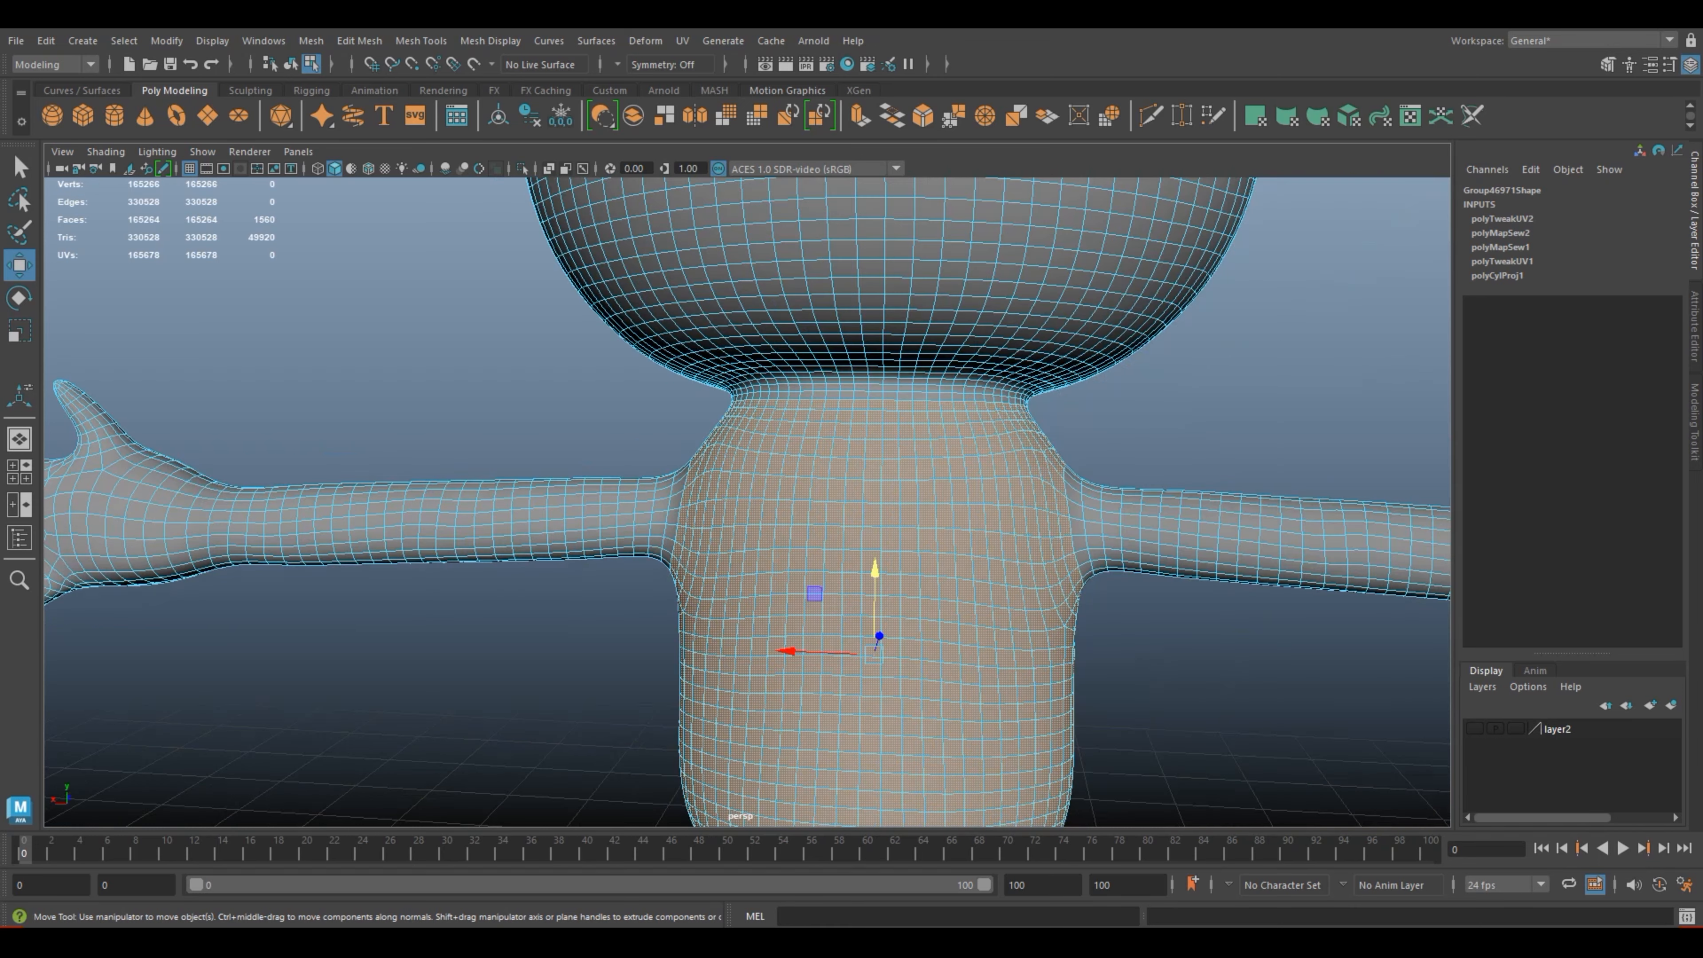
# Step: Add the remaining row of faces just below the neck, above the frog's right shoulder, to the torso selection
pyautogui.scroll(3, 1219, 463)
pyautogui.scroll(-4, 1220, 463)
pyautogui.keyDown('alt'); pyautogui.moveTo(1220, 463); pyautogui.dragTo(905, 480); pyautogui.keyUp('alt')
pyautogui.scroll(4, 905, 480)
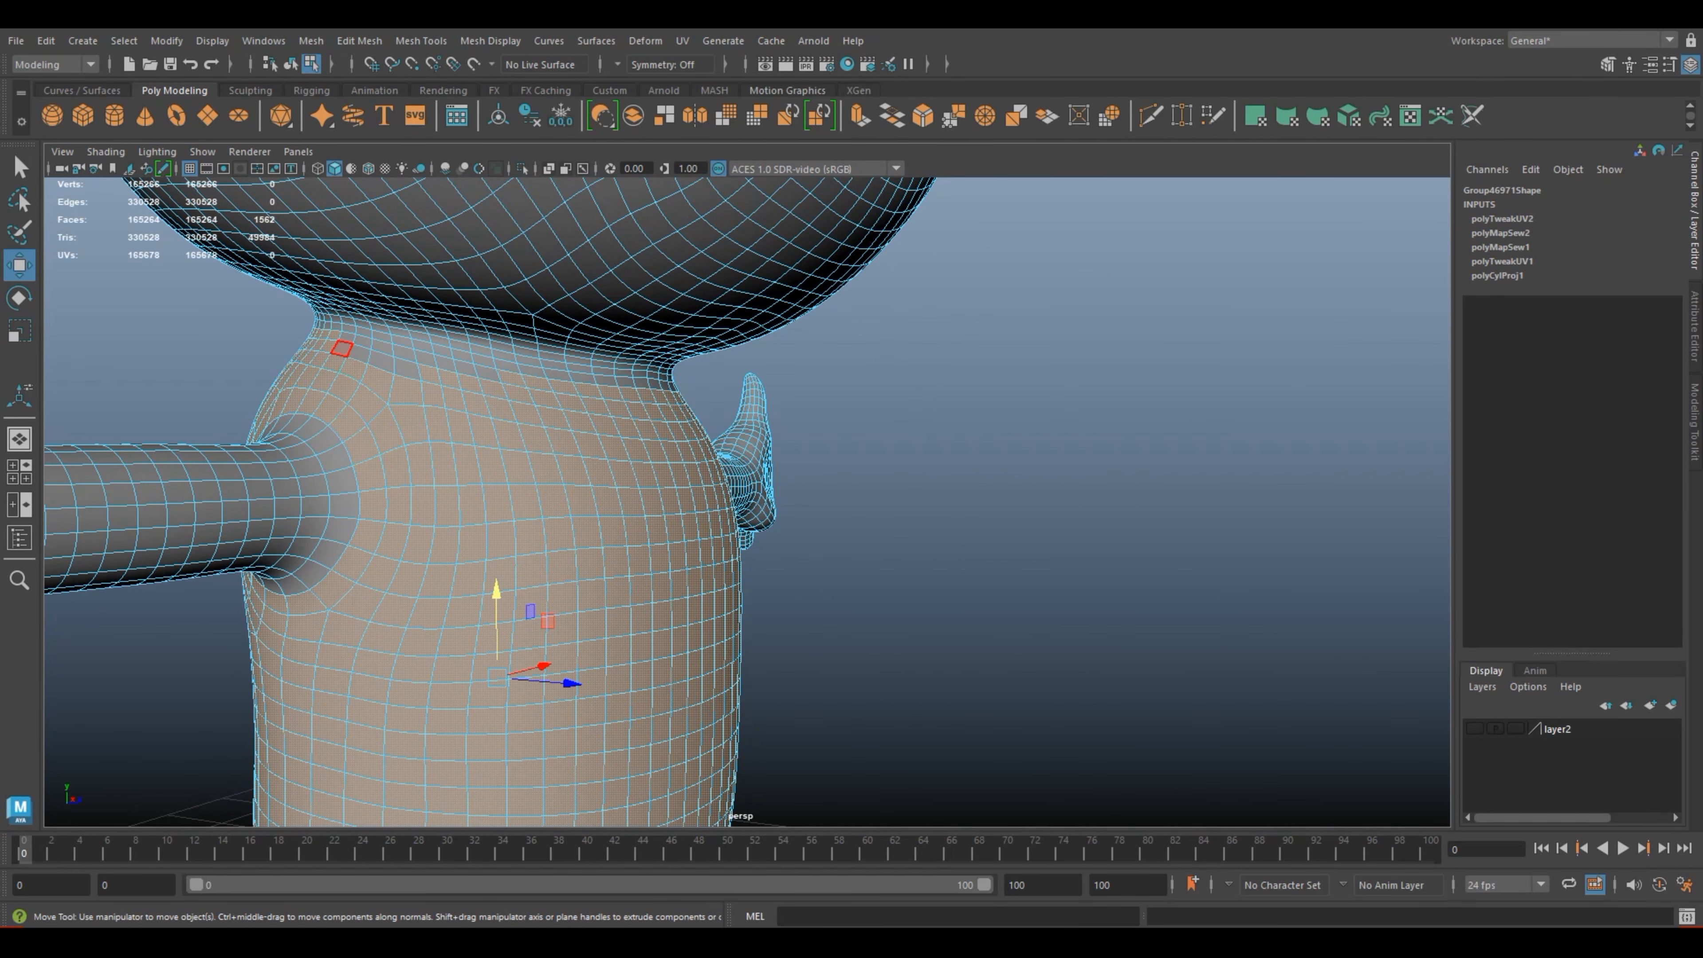
pyautogui.keyDown('shift'); pyautogui.click(359, 354); pyautogui.keyUp('shift')
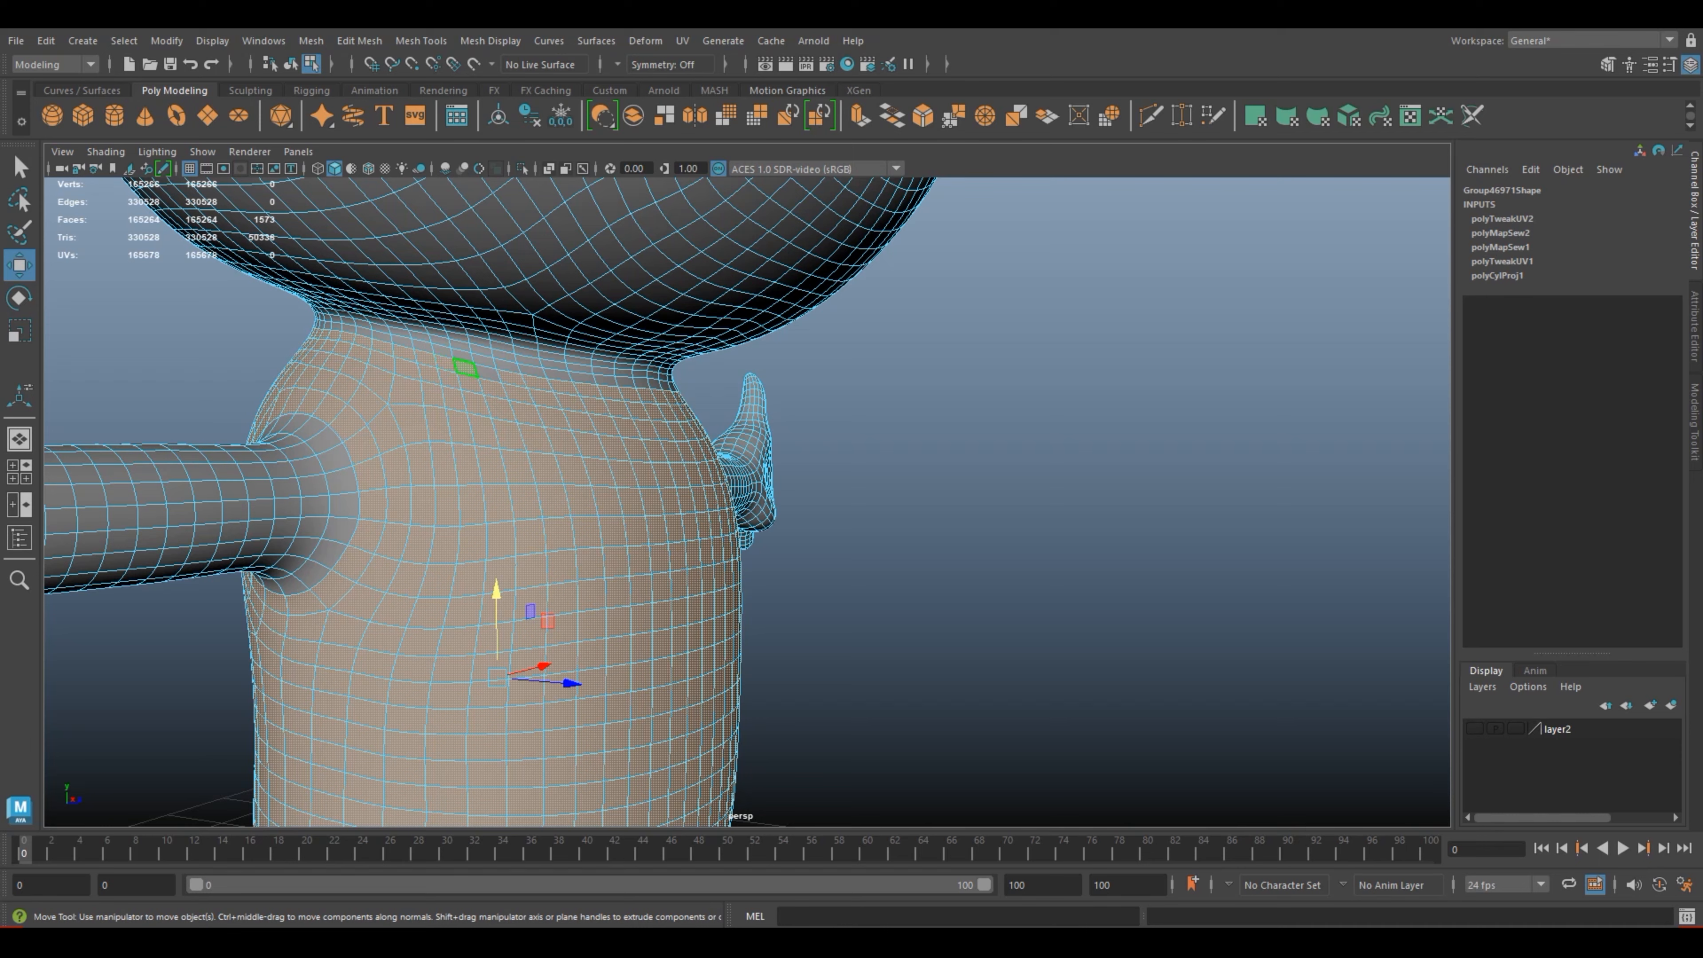
# Step: Add the ring of faces along the inner and front edge of the frog's right leg joint to the torso selection
pyautogui.scroll(-3, 487, 373)
pyautogui.scroll(-3, 747, 501)
pyautogui.keyDown('alt'); pyautogui.moveTo(785, 610); pyautogui.dragTo(639, 574); pyautogui.keyUp('alt')
pyautogui.keyDown('alt'); pyautogui.moveTo(639, 575); pyautogui.dragTo(708, 354, button='middle'); pyautogui.keyUp('alt')
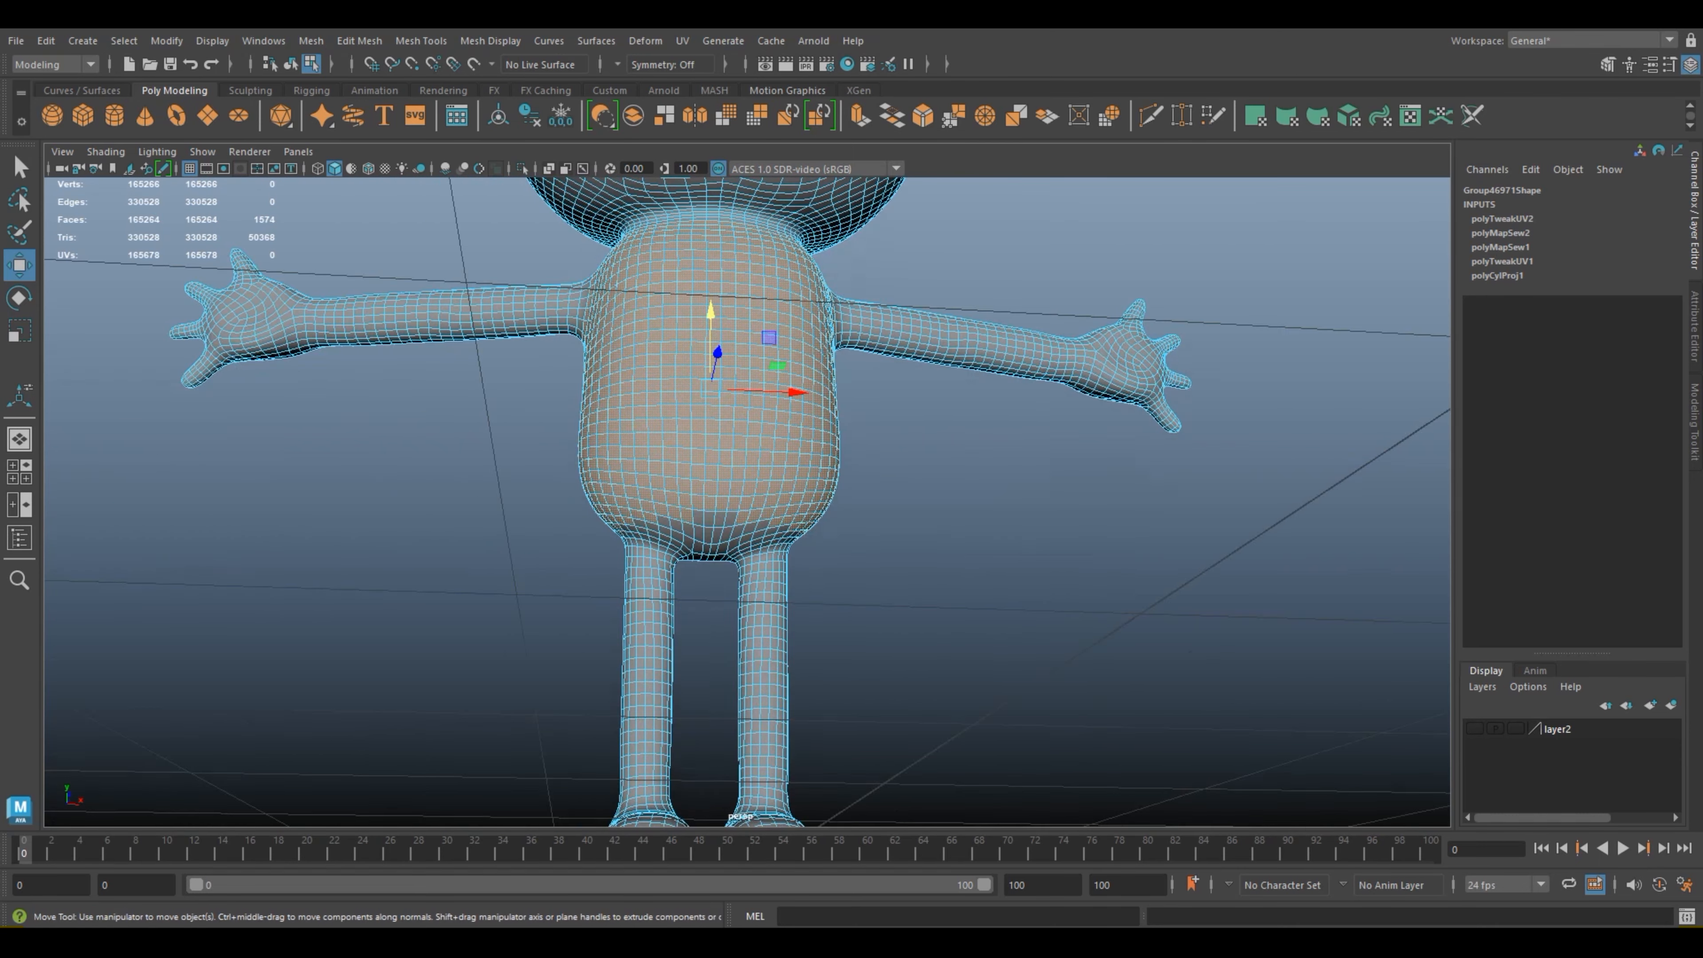
pyautogui.scroll(4, 708, 355)
pyautogui.keyDown('alt'); pyautogui.moveTo(708, 354); pyautogui.dragTo(28, 358); pyautogui.keyUp('alt')
pyautogui.scroll(3, 747, 501)
pyautogui.keyDown('alt'); pyautogui.moveTo(871, 483); pyautogui.dragTo(1547, 379); pyautogui.keyUp('alt')
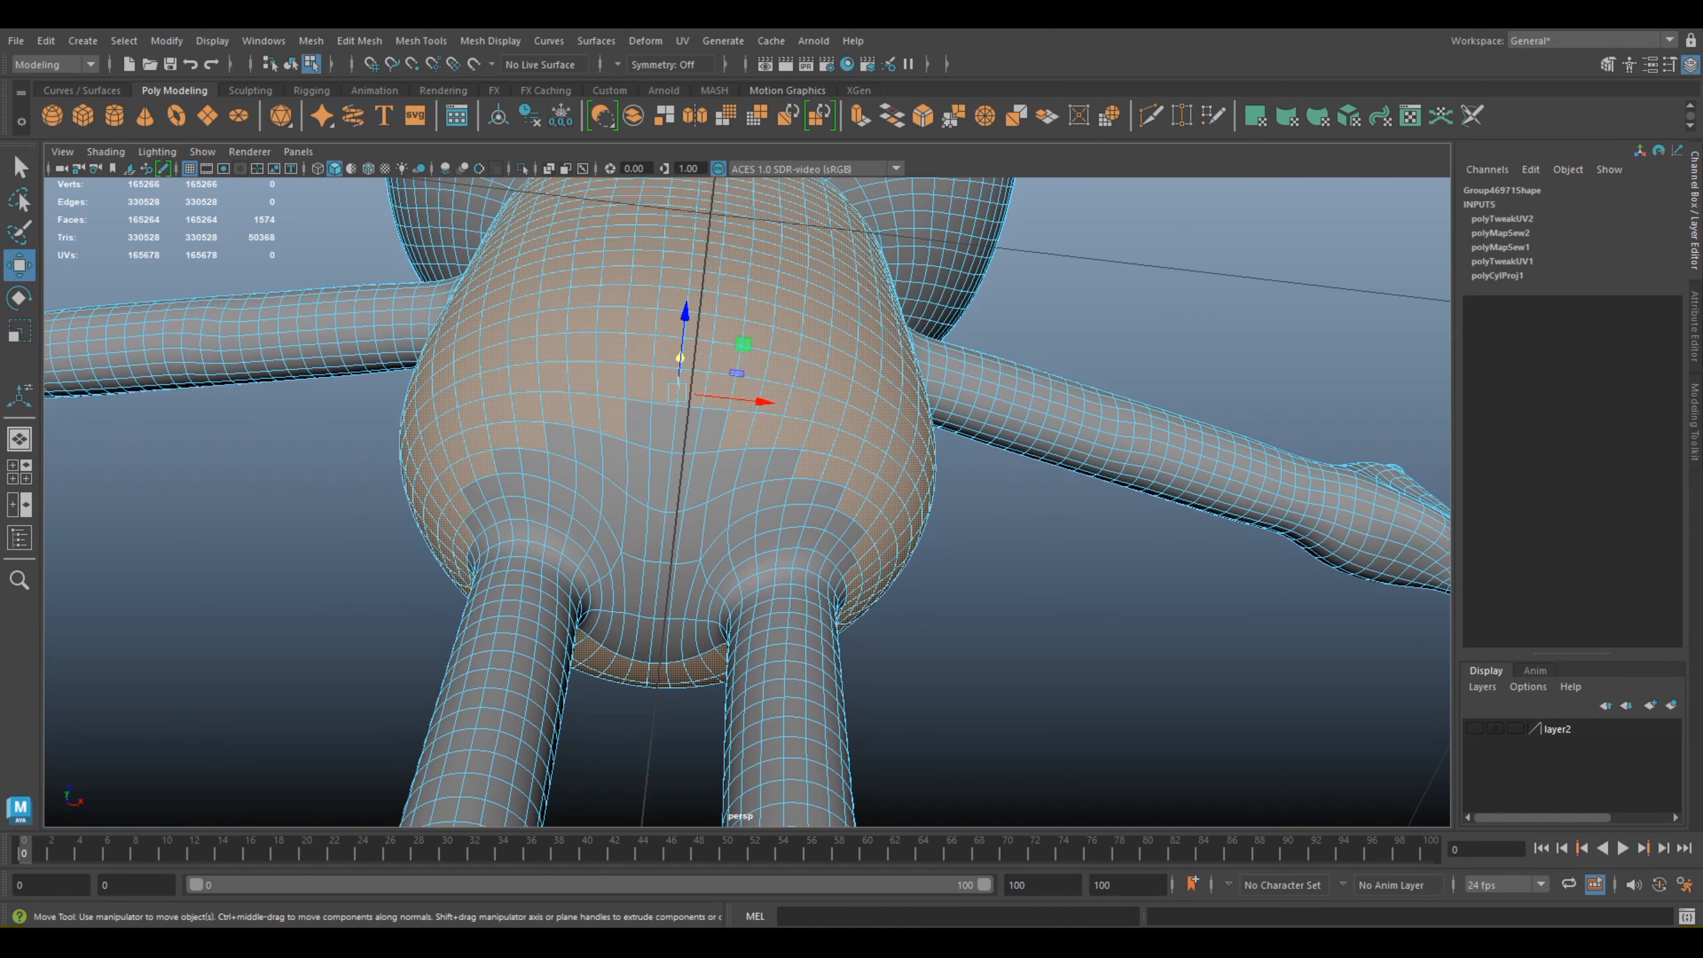
pyautogui.scroll(4, 747, 501)
pyautogui.keyDown('alt'); pyautogui.moveTo(671, 570); pyautogui.dragTo(821, 325, button='middle'); pyautogui.keyUp('alt')
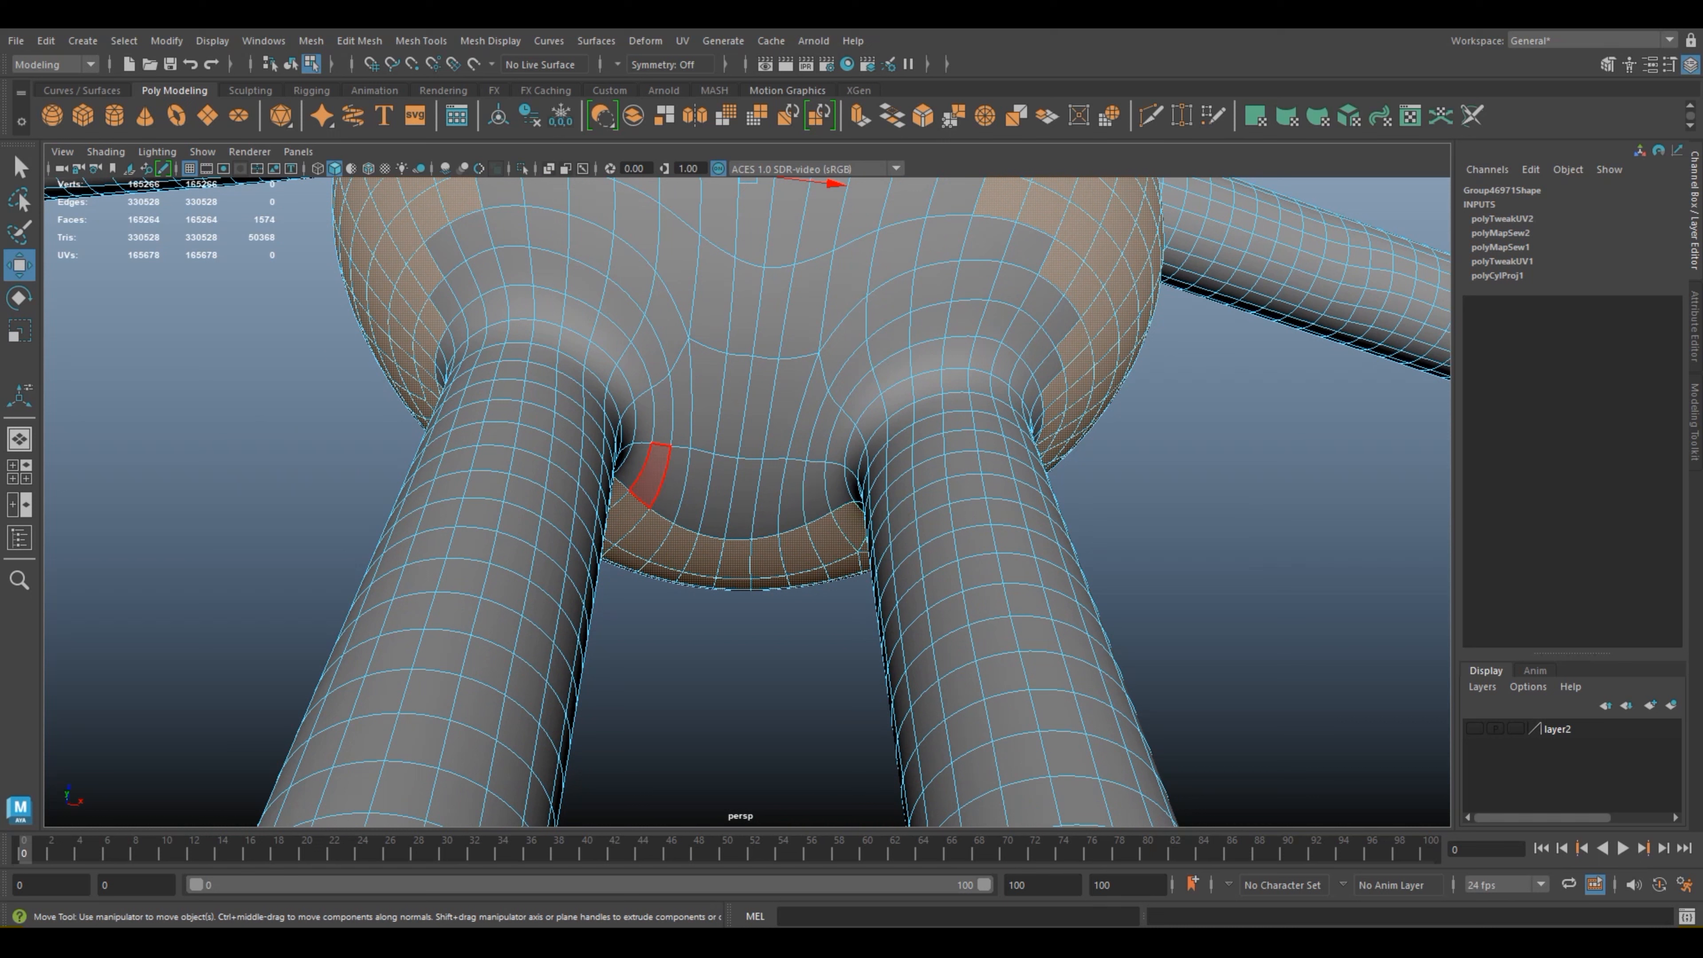
pyautogui.keyDown('shift'); pyautogui.click(636, 463); pyautogui.keyUp('shift')
pyautogui.keyDown('shift'); pyautogui.click(644, 417); pyautogui.keyUp('shift')
pyautogui.keyDown('shift'); pyautogui.click(634, 371); pyautogui.keyUp('shift')
pyautogui.keyDown('shift'); pyautogui.click(609, 337); pyautogui.keyUp('shift')
pyautogui.keyDown('shift'); pyautogui.click(580, 317); pyautogui.keyUp('shift')
pyautogui.keyDown('shift'); pyautogui.click(549, 307); pyautogui.keyUp('shift')
pyautogui.keyDown('shift'); pyautogui.click(520, 304); pyautogui.keyUp('shift')
pyautogui.keyDown('shift'); pyautogui.click(495, 307); pyautogui.keyUp('shift')
pyautogui.keyDown('shift'); pyautogui.click(474, 318); pyautogui.keyUp('shift')
# Step: Set symmetry to Object X and add the ring faces on the outer side of the frog's leg joints
pyautogui.keyDown('alt'); pyautogui.moveTo(474, 317); pyautogui.dragTo(972, 363); pyautogui.keyUp('alt')
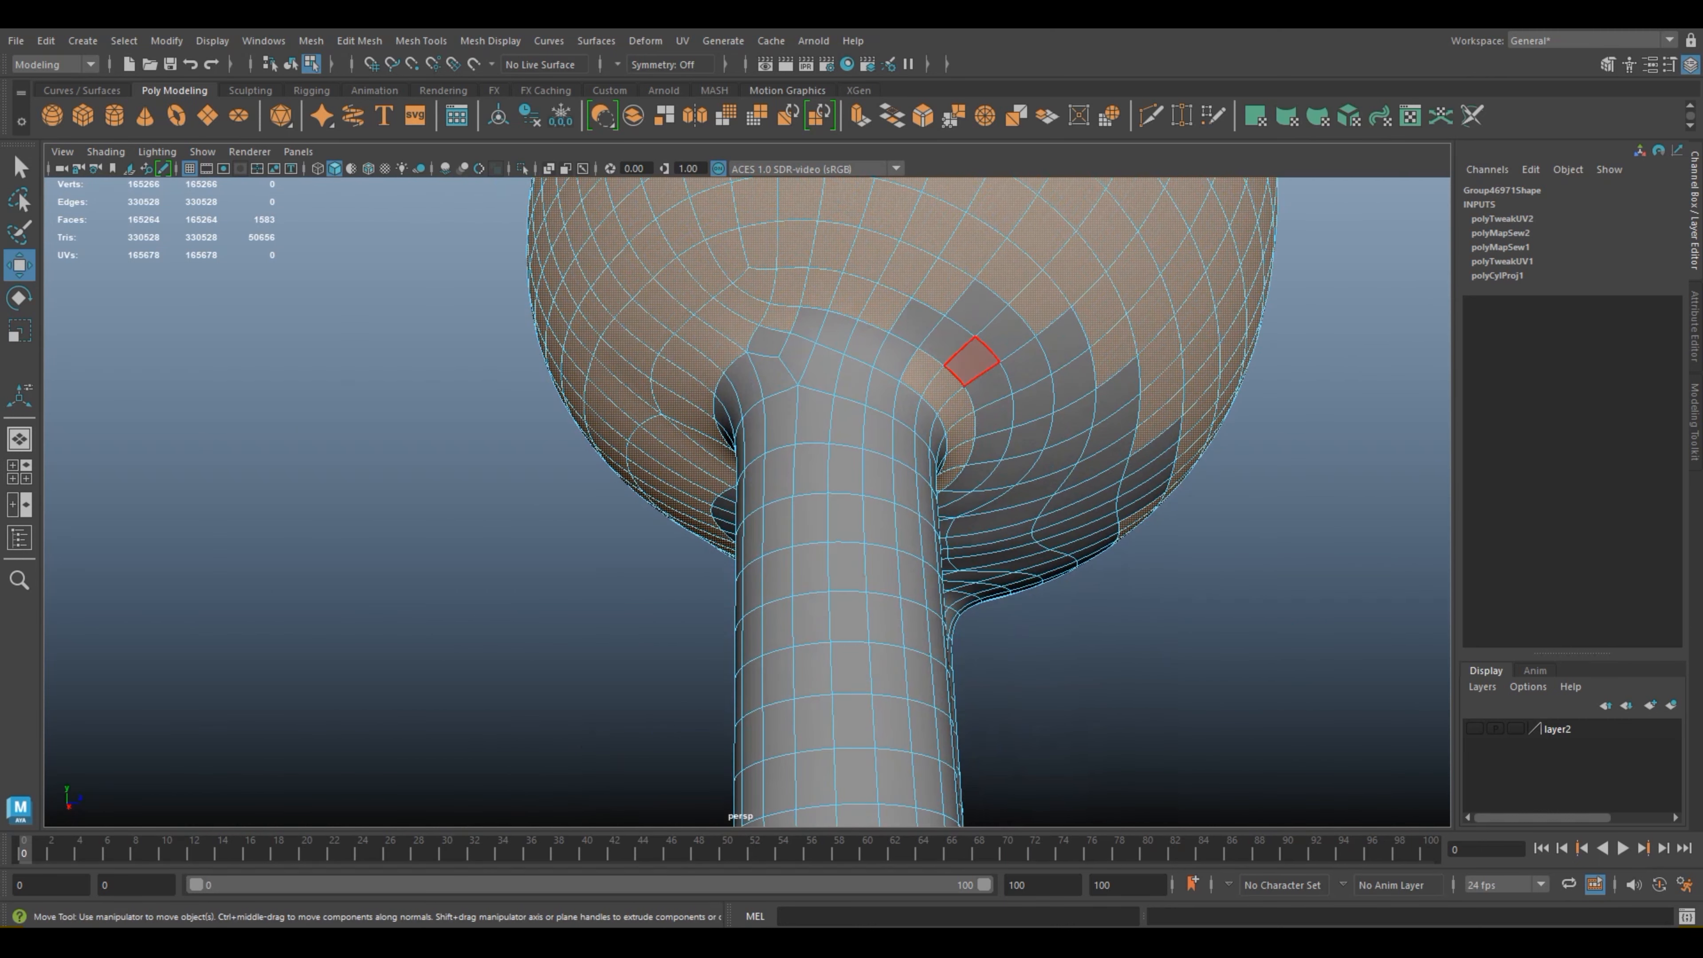
pyautogui.click(664, 64)
pyautogui.click(660, 84)
pyautogui.keyDown('shift'); pyautogui.click(896, 357); pyautogui.keyUp('shift')
pyautogui.keyDown('shift'); pyautogui.click(865, 343); pyautogui.keyUp('shift')
pyautogui.keyDown('shift'); pyautogui.click(836, 331); pyautogui.keyUp('shift')
pyautogui.keyDown('shift'); pyautogui.click(808, 324); pyautogui.keyUp('shift')
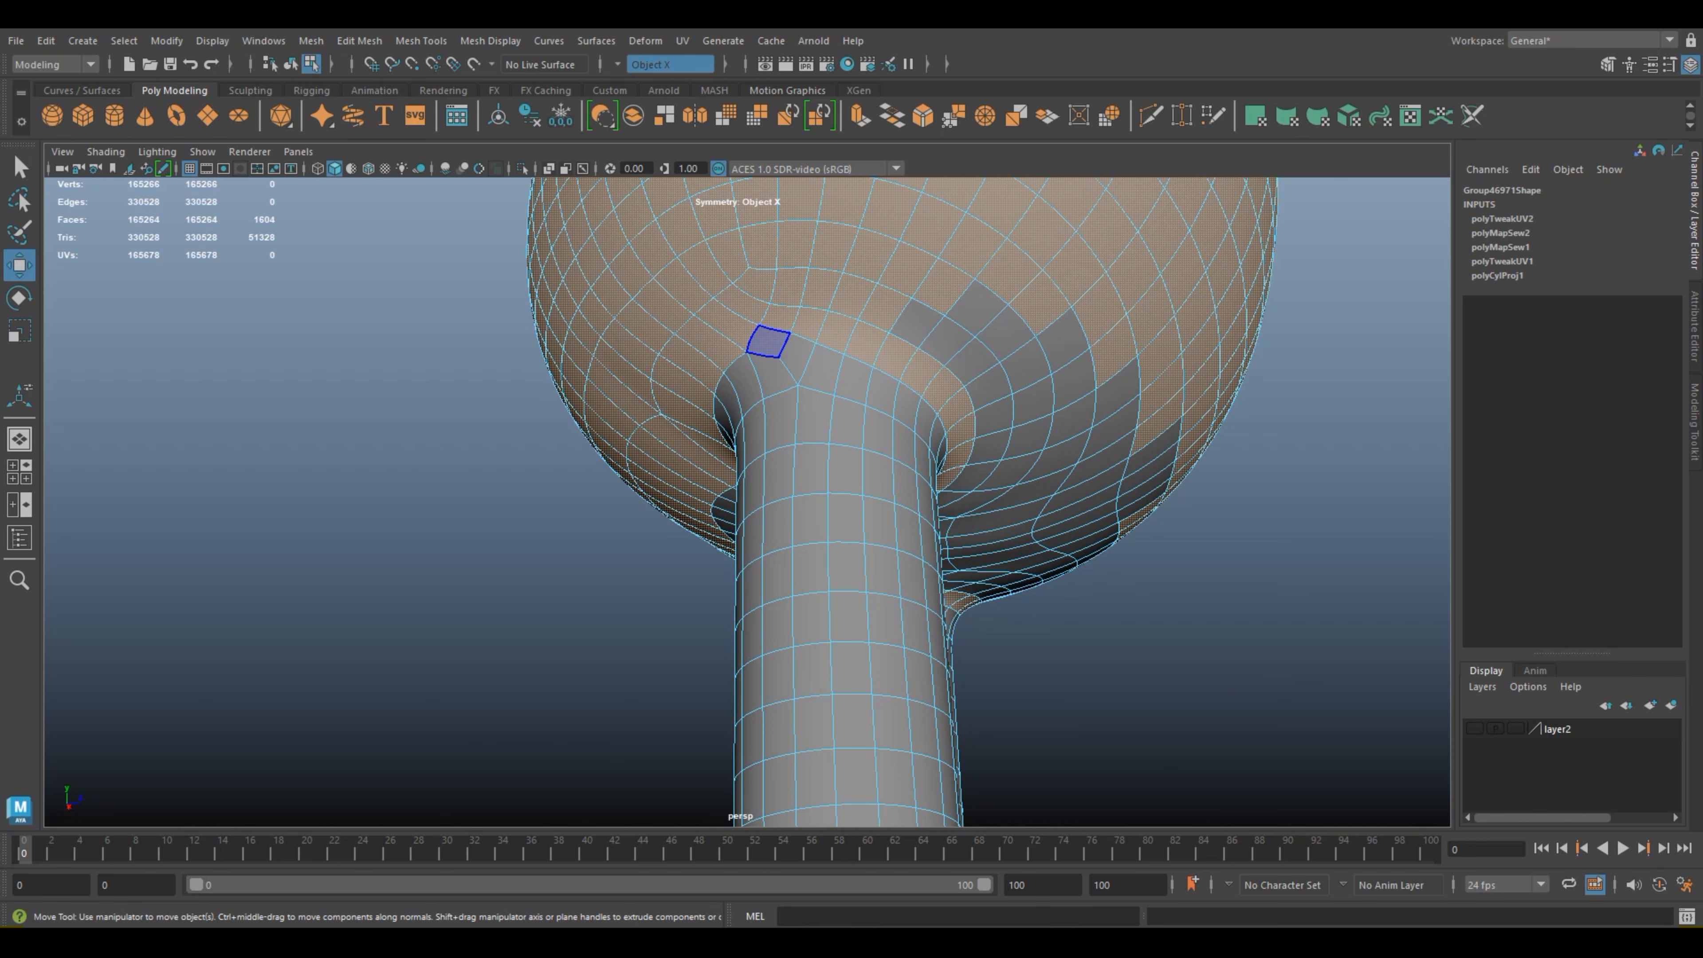
# Step: Add the mirrored ring faces around the back of both leg joints to the torso selection
pyautogui.scroll(-4, 1072, 380)
pyautogui.keyDown('alt'); pyautogui.moveTo(1072, 380); pyautogui.dragTo(1152, 384); pyautogui.keyUp('alt')
pyautogui.keyDown('shift'); pyautogui.click(827, 434); pyautogui.keyUp('shift')
pyautogui.keyDown('shift'); pyautogui.click(828, 455); pyautogui.keyUp('shift')
pyautogui.keyDown('shift'); pyautogui.click(808, 456); pyautogui.keyUp('shift')
pyautogui.keyDown('shift'); pyautogui.click(794, 460); pyautogui.keyUp('shift')
pyautogui.keyDown('shift'); pyautogui.click(782, 473); pyautogui.keyUp('shift')
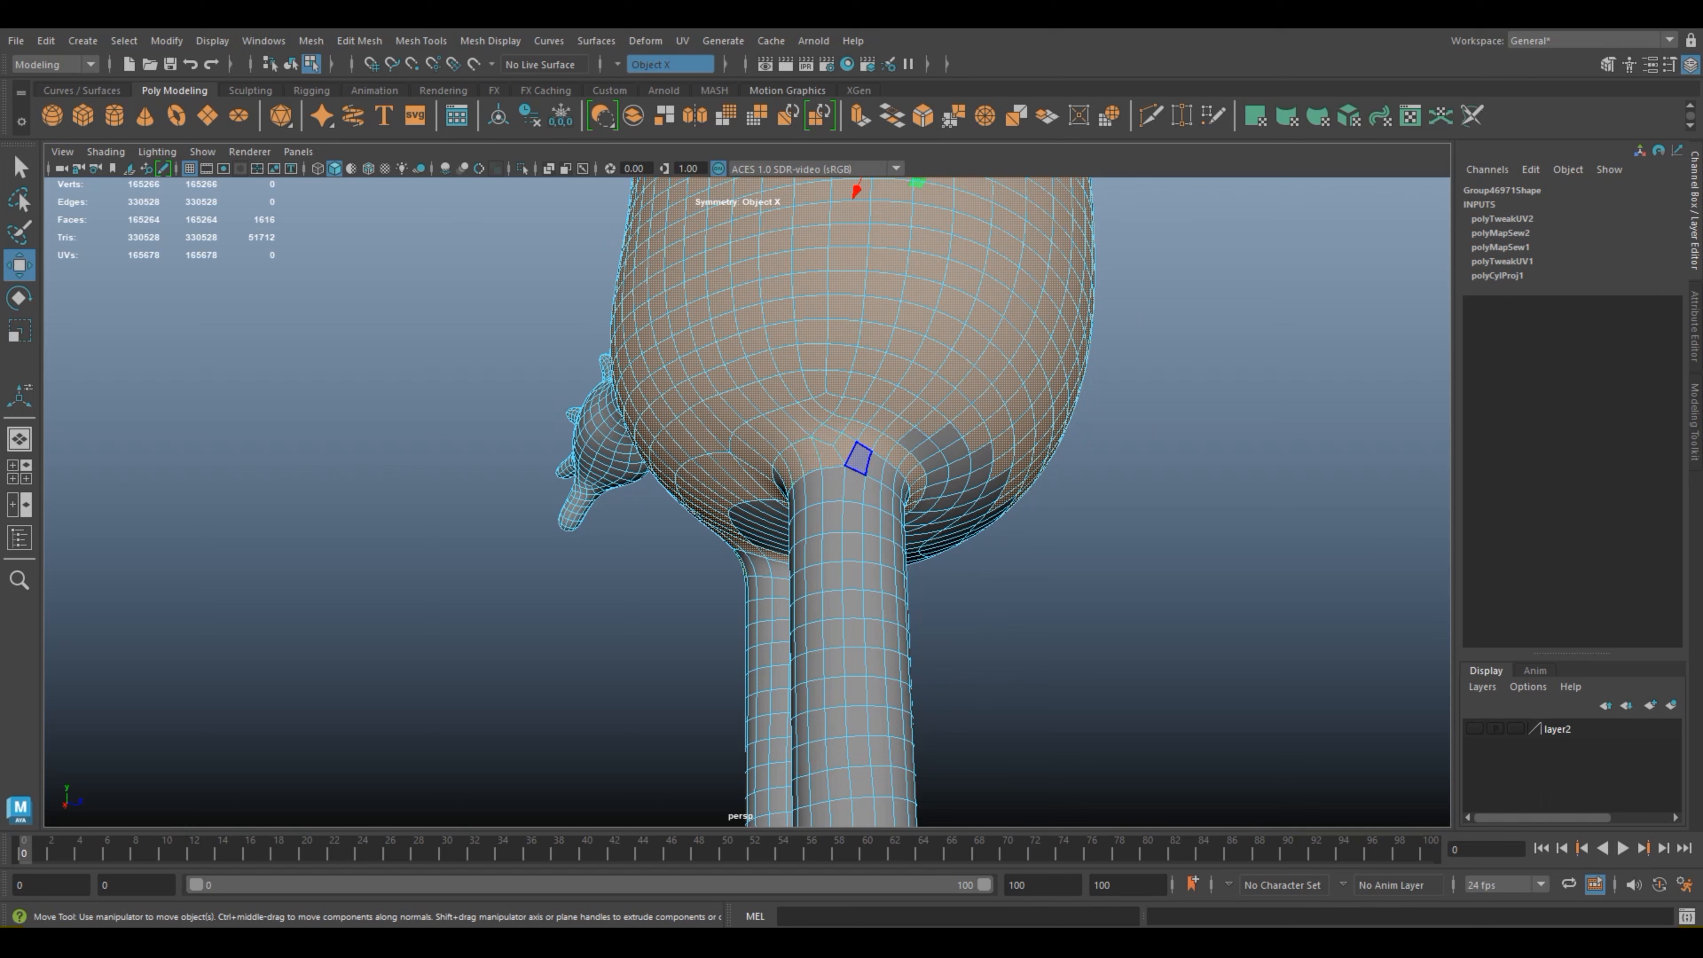
# Step: Add the second ring of faces along the front and inner edges of both leg joints
pyautogui.keyDown('alt'); pyautogui.moveTo(928, 463); pyautogui.dragTo(822, 450); pyautogui.keyUp('alt')
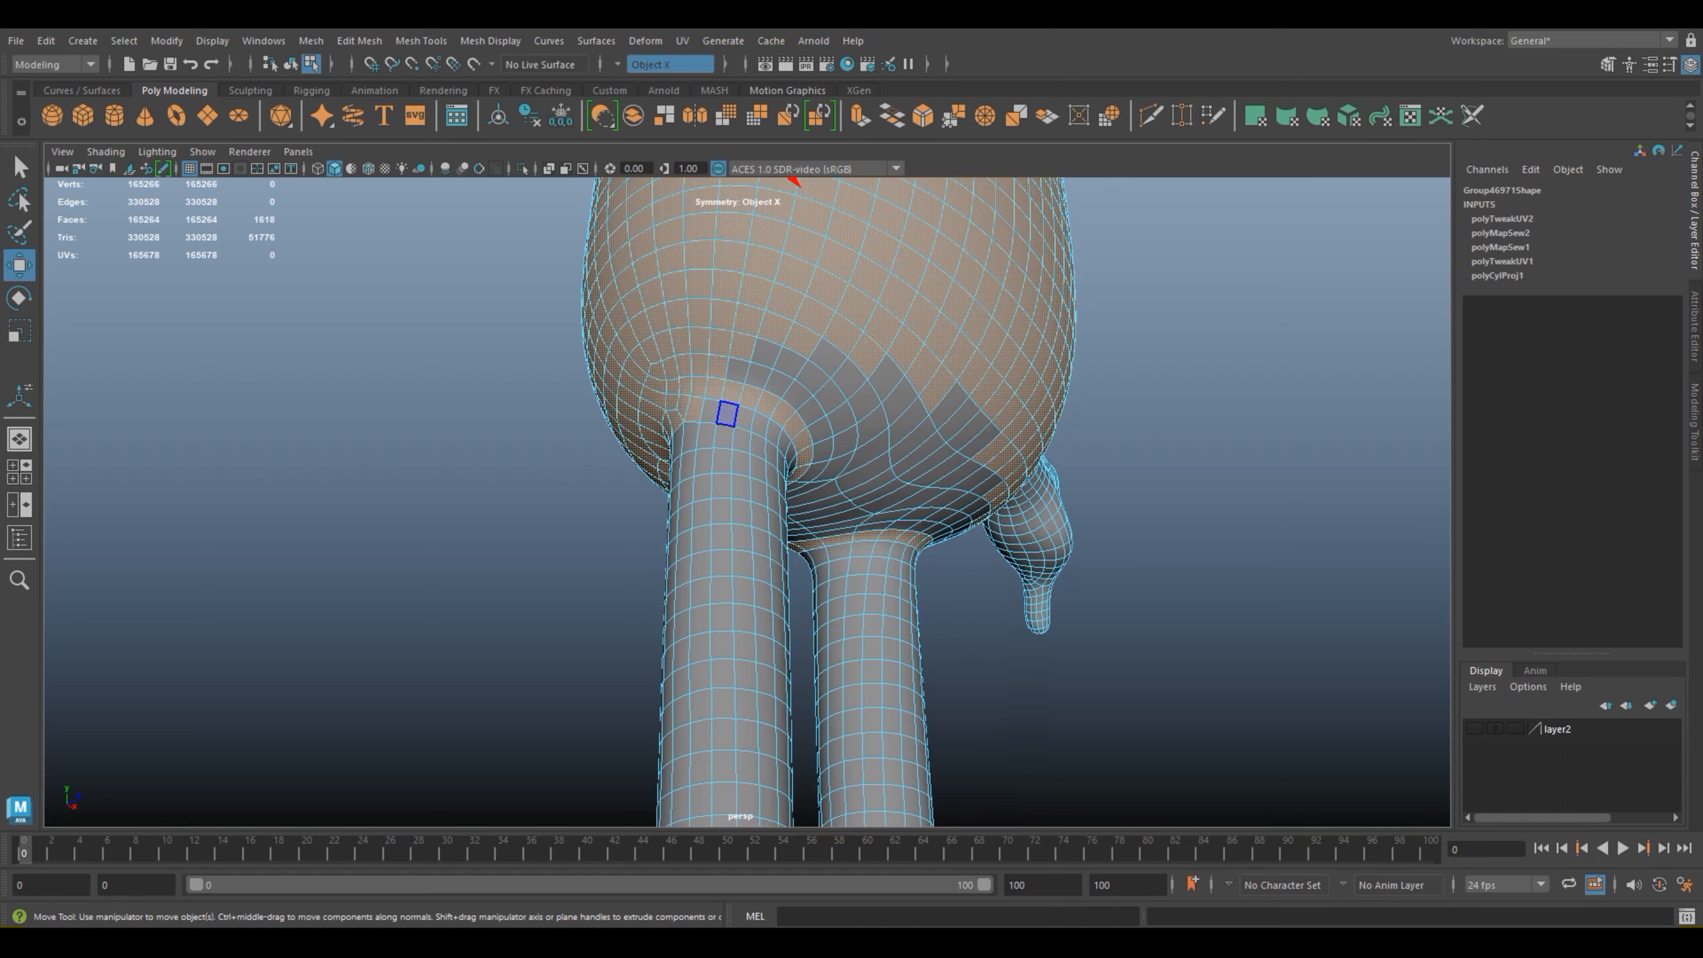
pyautogui.keyDown('shift'); pyautogui.click(744, 417); pyautogui.keyUp('shift')
pyautogui.keyDown('alt'); pyautogui.moveTo(822, 450); pyautogui.dragTo(714, 429); pyautogui.keyUp('alt')
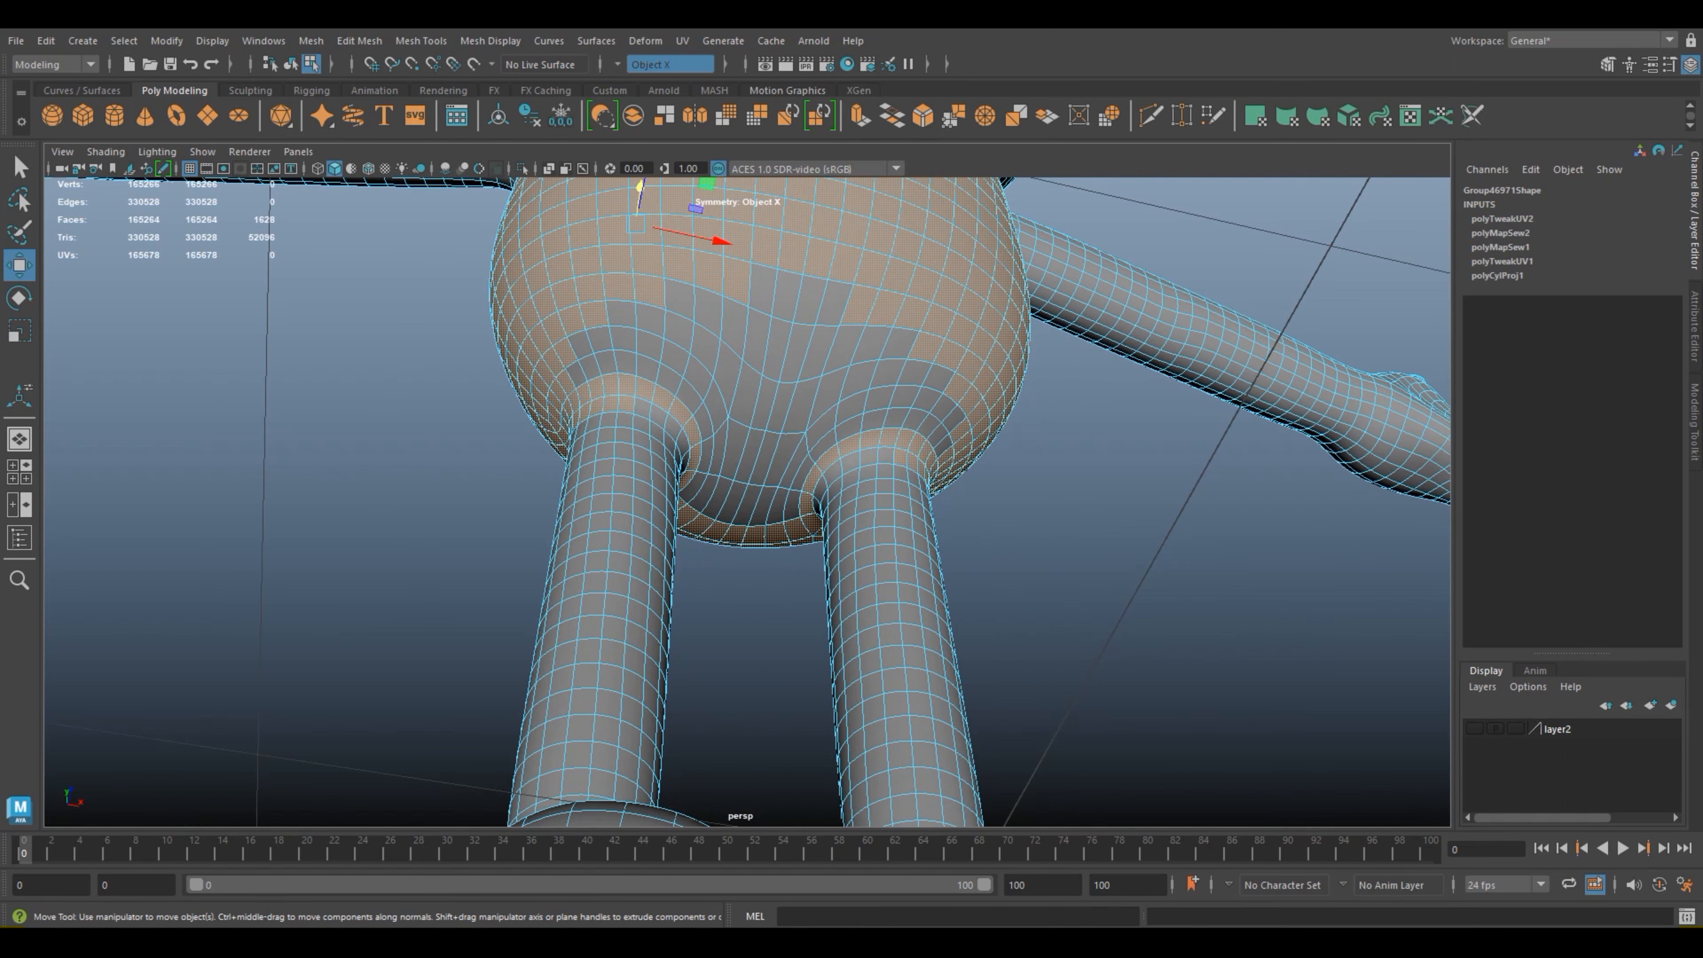
pyautogui.keyDown('shift'); pyautogui.click(885, 455); pyautogui.keyUp('shift')
pyautogui.keyDown('shift'); pyautogui.click(850, 461); pyautogui.keyUp('shift')
pyautogui.keyDown('shift'); pyautogui.click(832, 473); pyautogui.keyUp('shift')
pyautogui.click(750, 614)
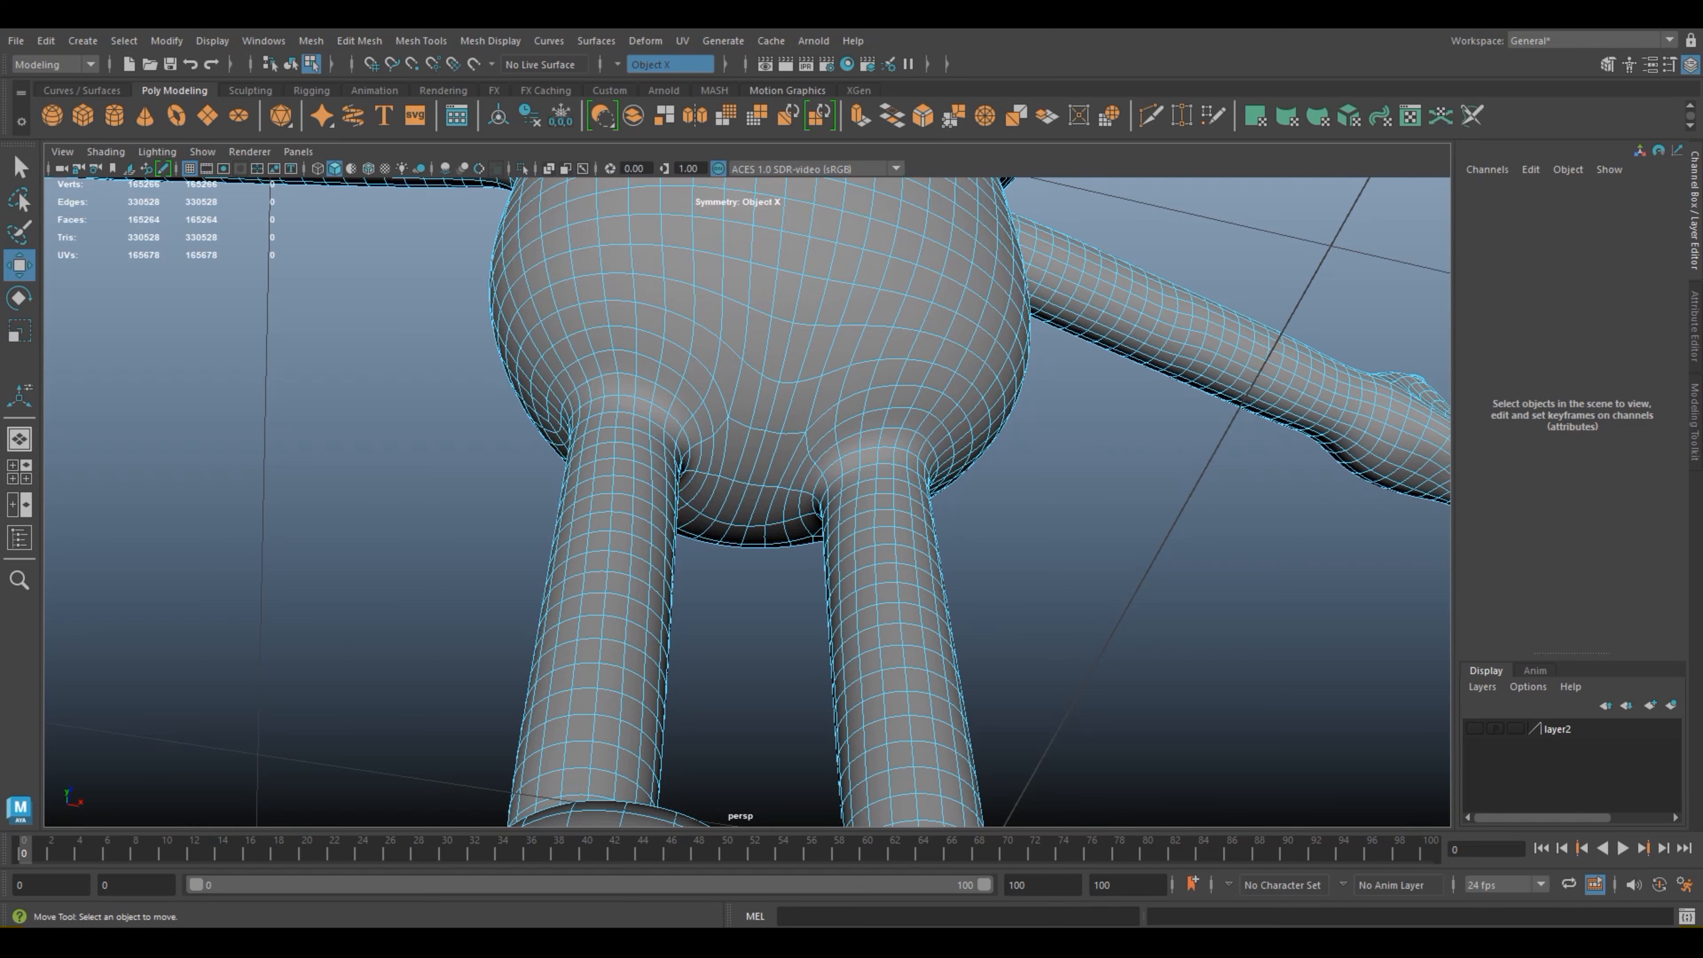
pyautogui.hotkey('ctrl', 'z')
# Step: Add the second ring of faces around the back of both leg joints to the torso selection
pyautogui.keyDown('alt'); pyautogui.moveTo(750, 590); pyautogui.dragTo(972, 537); pyautogui.keyUp('alt')
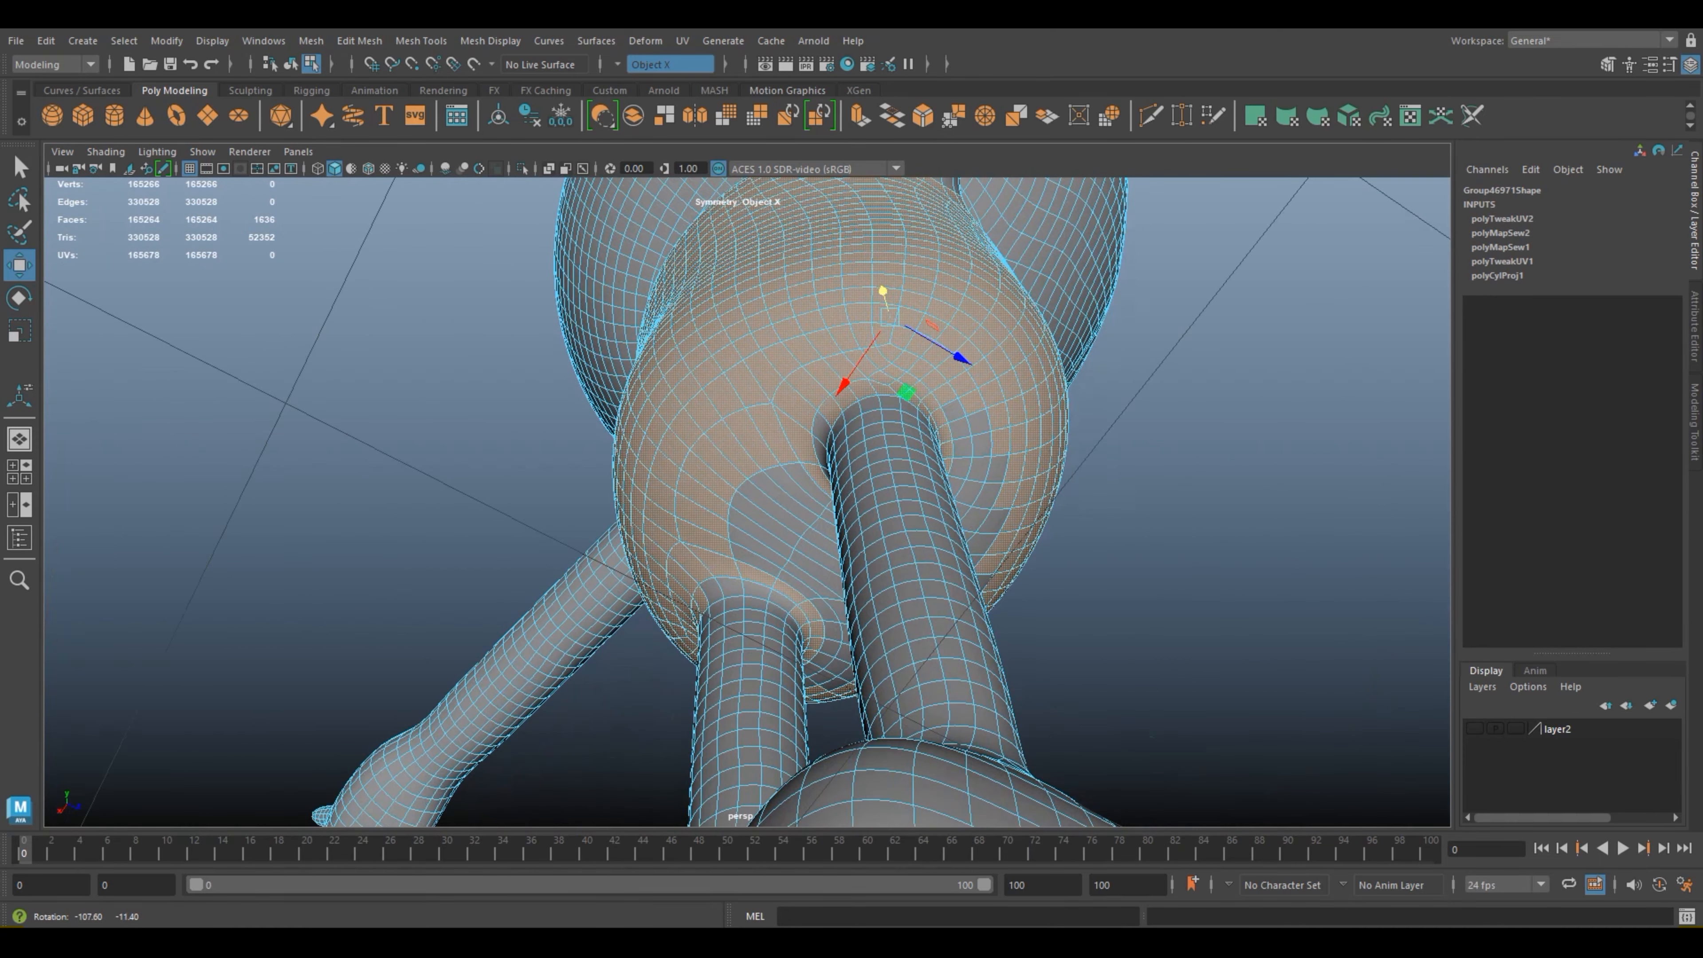
pyautogui.keyDown('shift'); pyautogui.click(711, 593); pyautogui.keyUp('shift')
pyautogui.keyDown('shift'); pyautogui.click(729, 587); pyautogui.keyUp('shift')
pyautogui.keyDown('shift'); pyautogui.click(757, 591); pyautogui.keyUp('shift')
pyautogui.keyDown('shift'); pyautogui.click(783, 600); pyautogui.keyUp('shift')
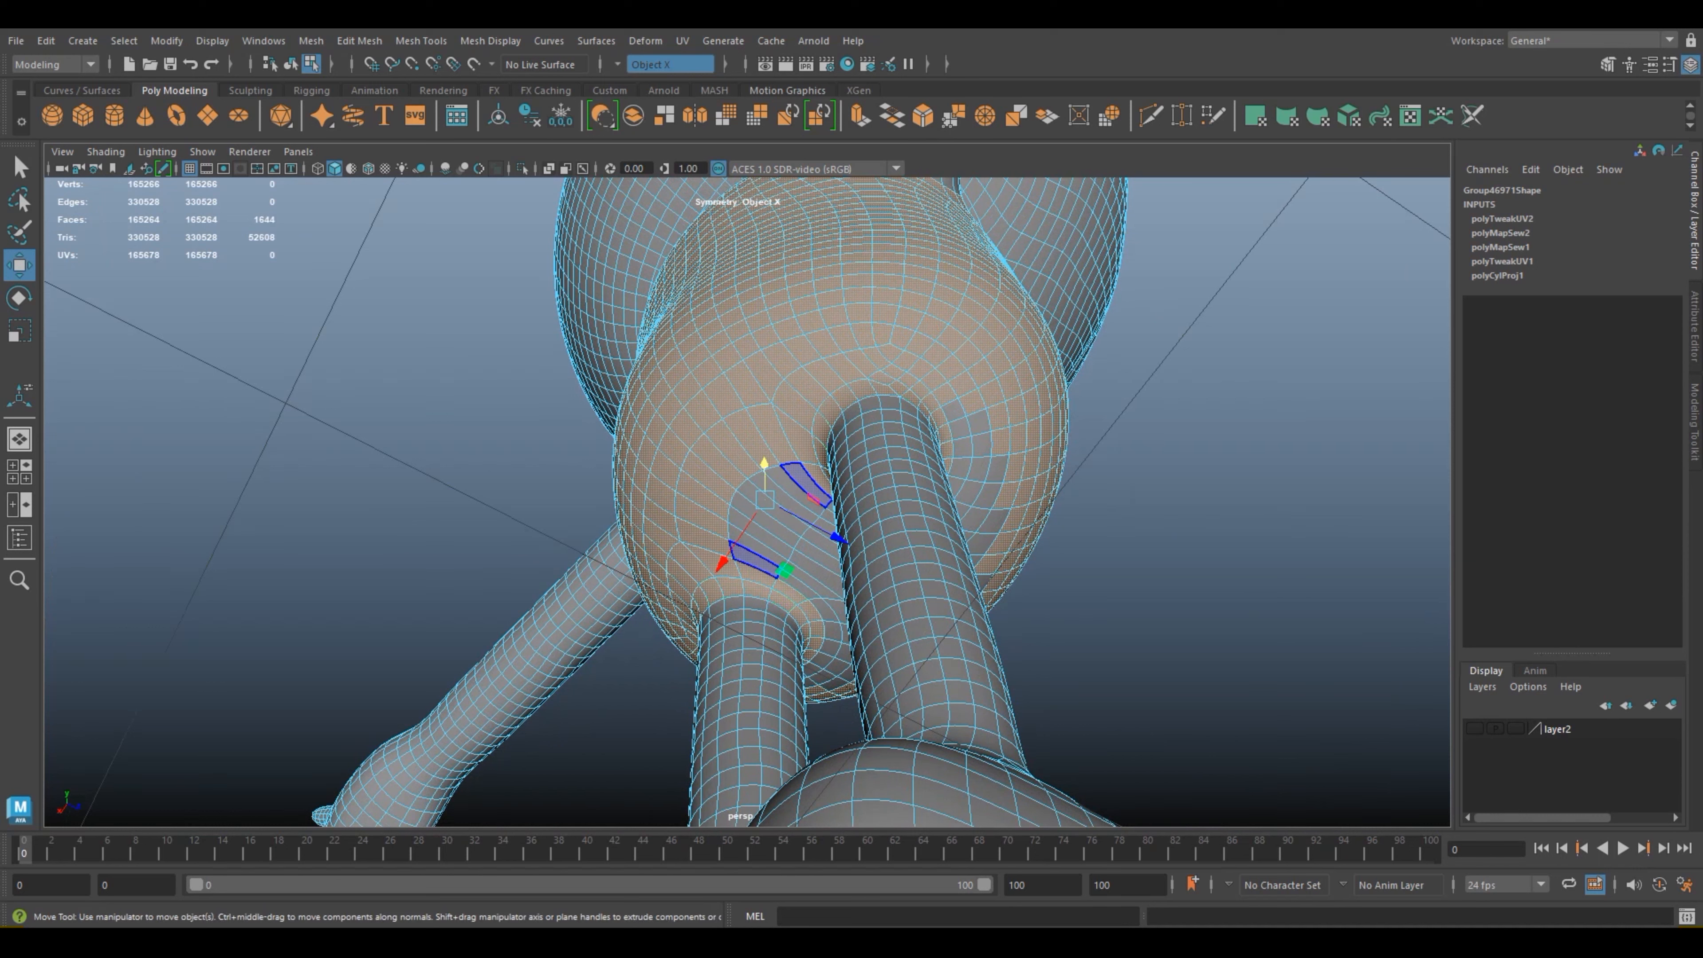
# Step: Add the patch of unselected faces on the underside between the frog's legs to the torso selection
pyautogui.keyDown('shift'); pyautogui.click(754, 560); pyautogui.keyUp('shift')
pyautogui.keyDown('shift'); pyautogui.click(760, 534); pyautogui.keyUp('shift')
pyautogui.keyDown('shift'); pyautogui.click(758, 547); pyautogui.keyUp('shift')
pyautogui.keyDown('shift'); pyautogui.click(765, 522); pyautogui.keyUp('shift')
pyautogui.keyDown('shift'); pyautogui.click(811, 583); pyautogui.keyUp('shift')
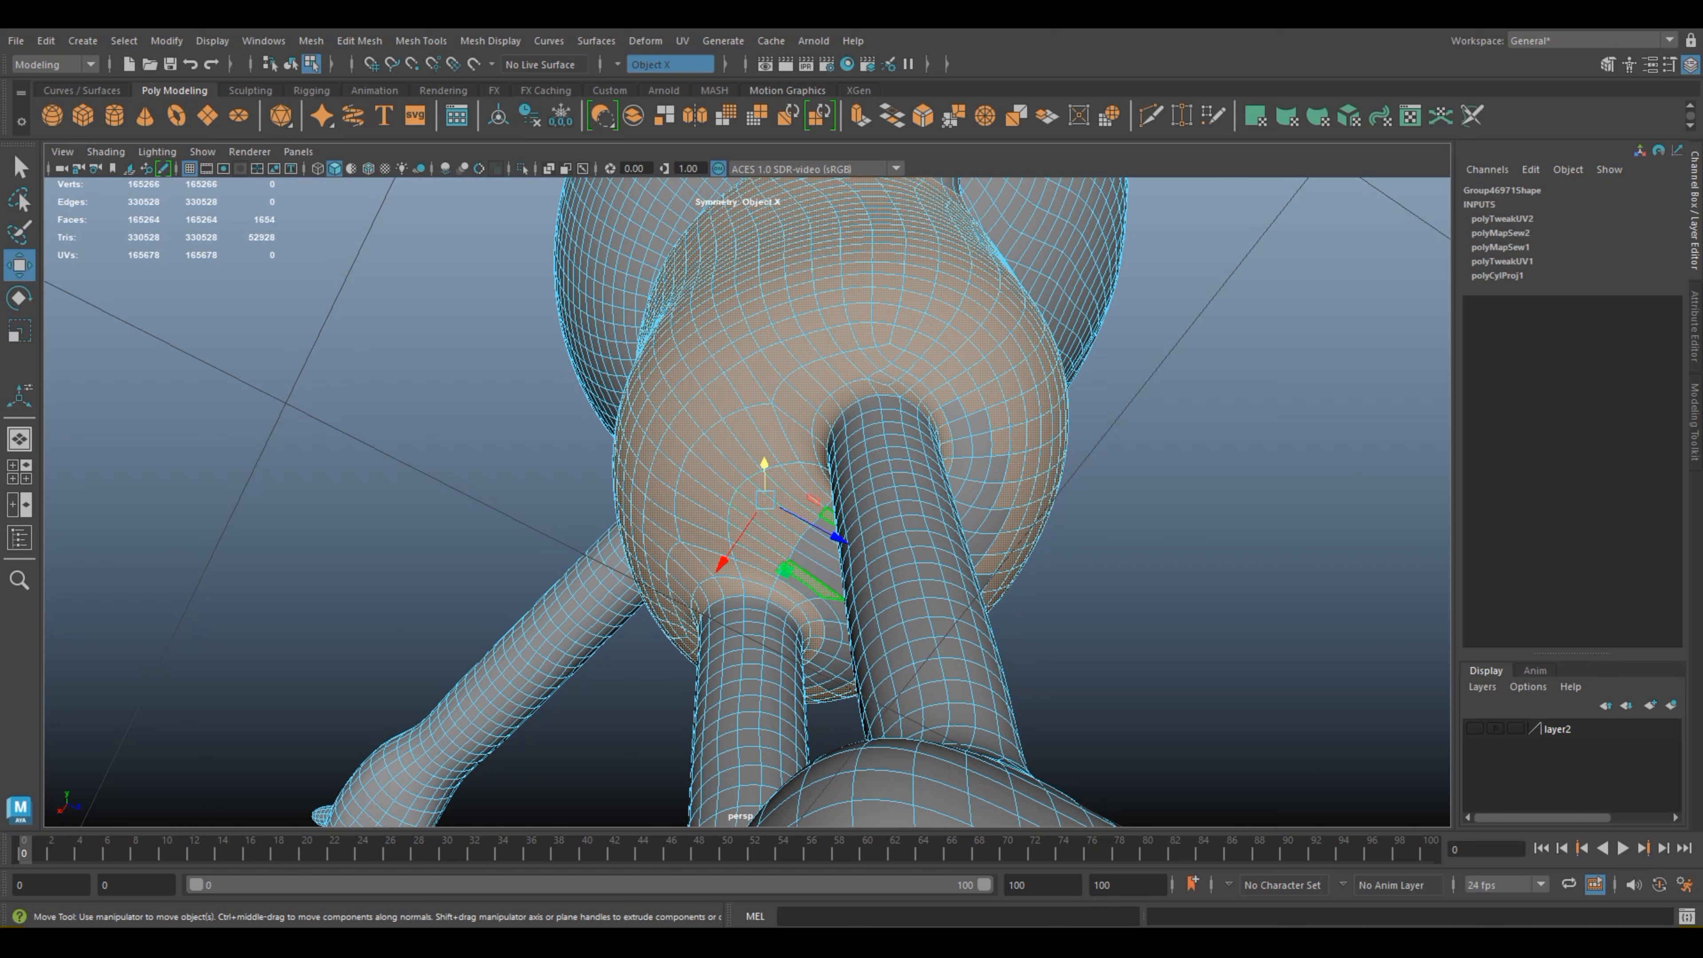
pyautogui.keyDown('shift'); pyautogui.click(800, 588); pyautogui.keyUp('shift')
pyautogui.keyDown('shift'); pyautogui.click(817, 573); pyautogui.keyUp('shift')
pyautogui.keyDown('shift'); pyautogui.click(818, 554); pyautogui.keyUp('shift')
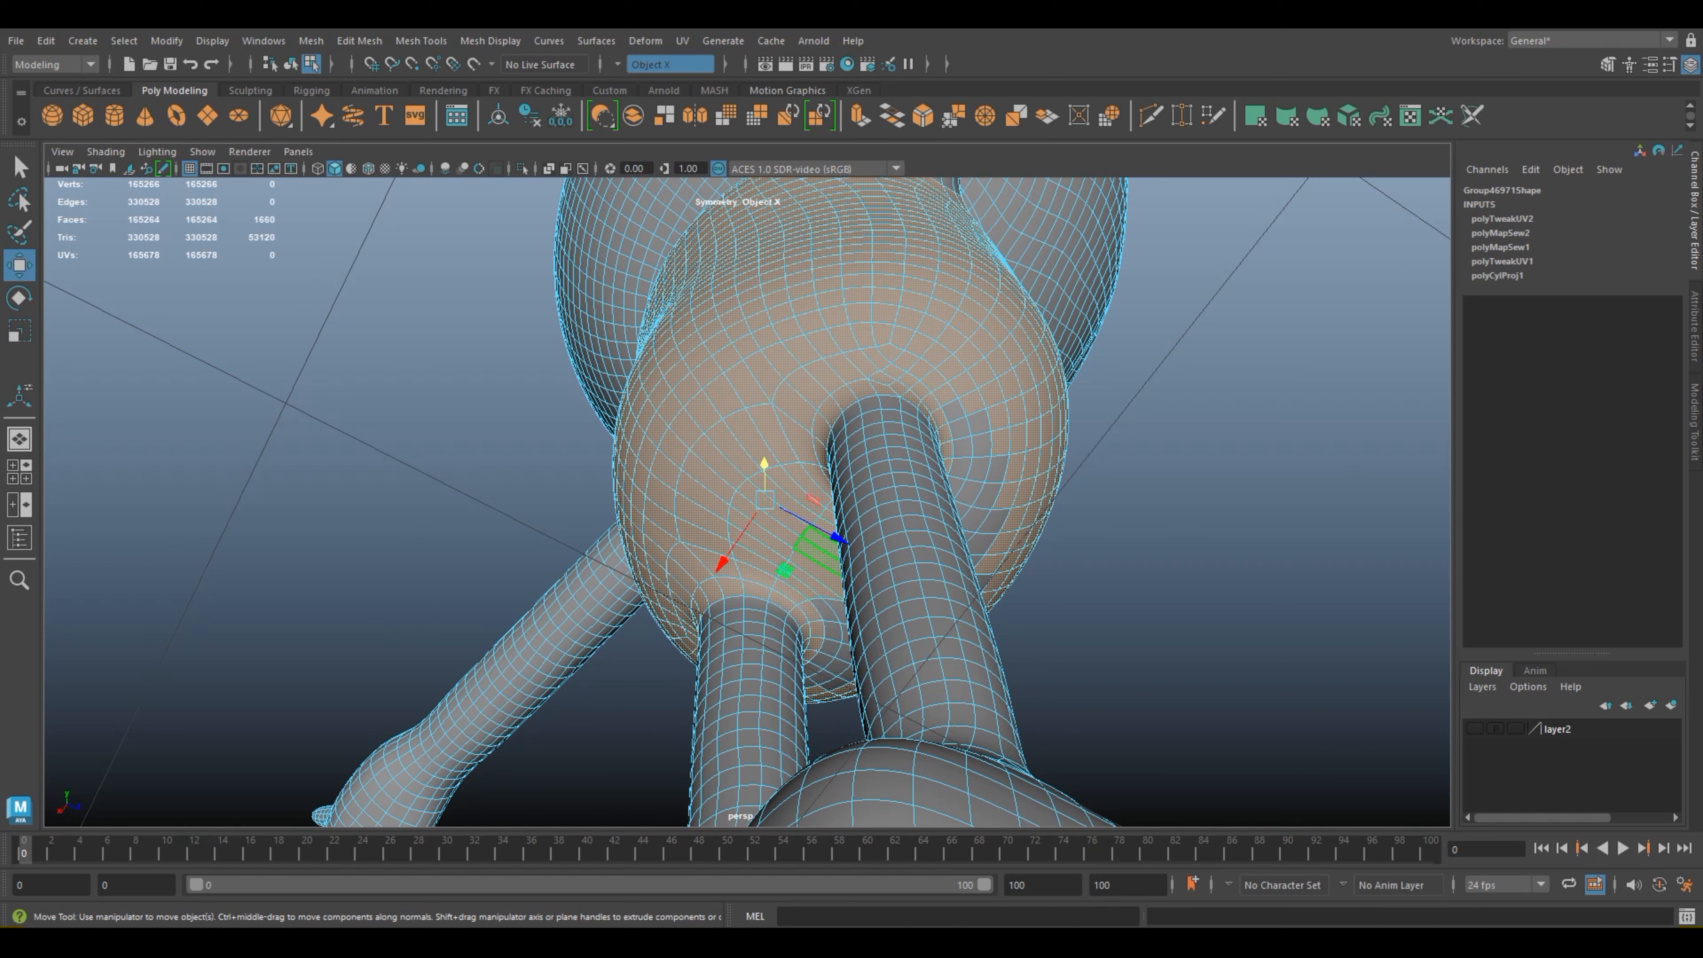
# Step: Add the two rows of faces above the inner front of both leg joints to the torso selection
pyautogui.keyDown('alt'); pyautogui.moveTo(1139, 564); pyautogui.dragTo(898, 674); pyautogui.keyUp('alt')
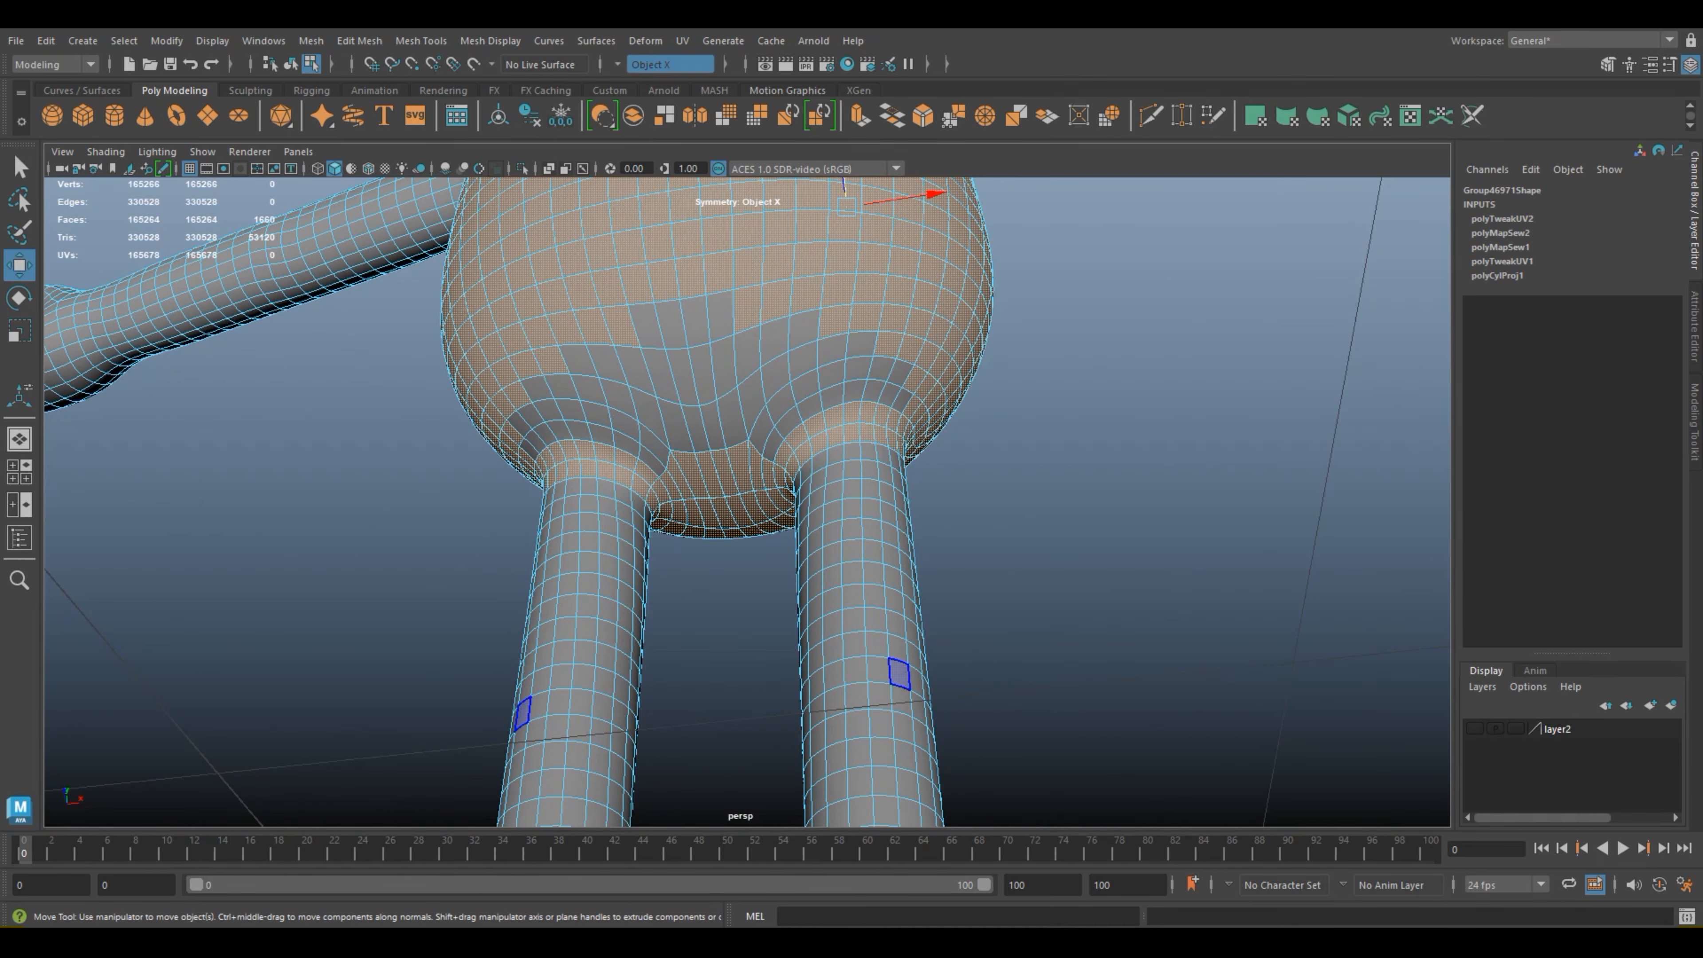
pyautogui.keyDown('shift'); pyautogui.click(652, 461); pyautogui.keyUp('shift')
pyautogui.keyDown('shift'); pyautogui.click(655, 445); pyautogui.keyUp('shift')
pyautogui.keyDown('shift'); pyautogui.click(625, 426); pyautogui.keyUp('shift')
pyautogui.keyDown('shift'); pyautogui.click(627, 444); pyautogui.keyUp('shift')
pyautogui.keyDown('shift'); pyautogui.click(601, 435); pyautogui.keyUp('shift')
pyautogui.keyDown('shift'); pyautogui.click(596, 415); pyautogui.keyUp('shift')
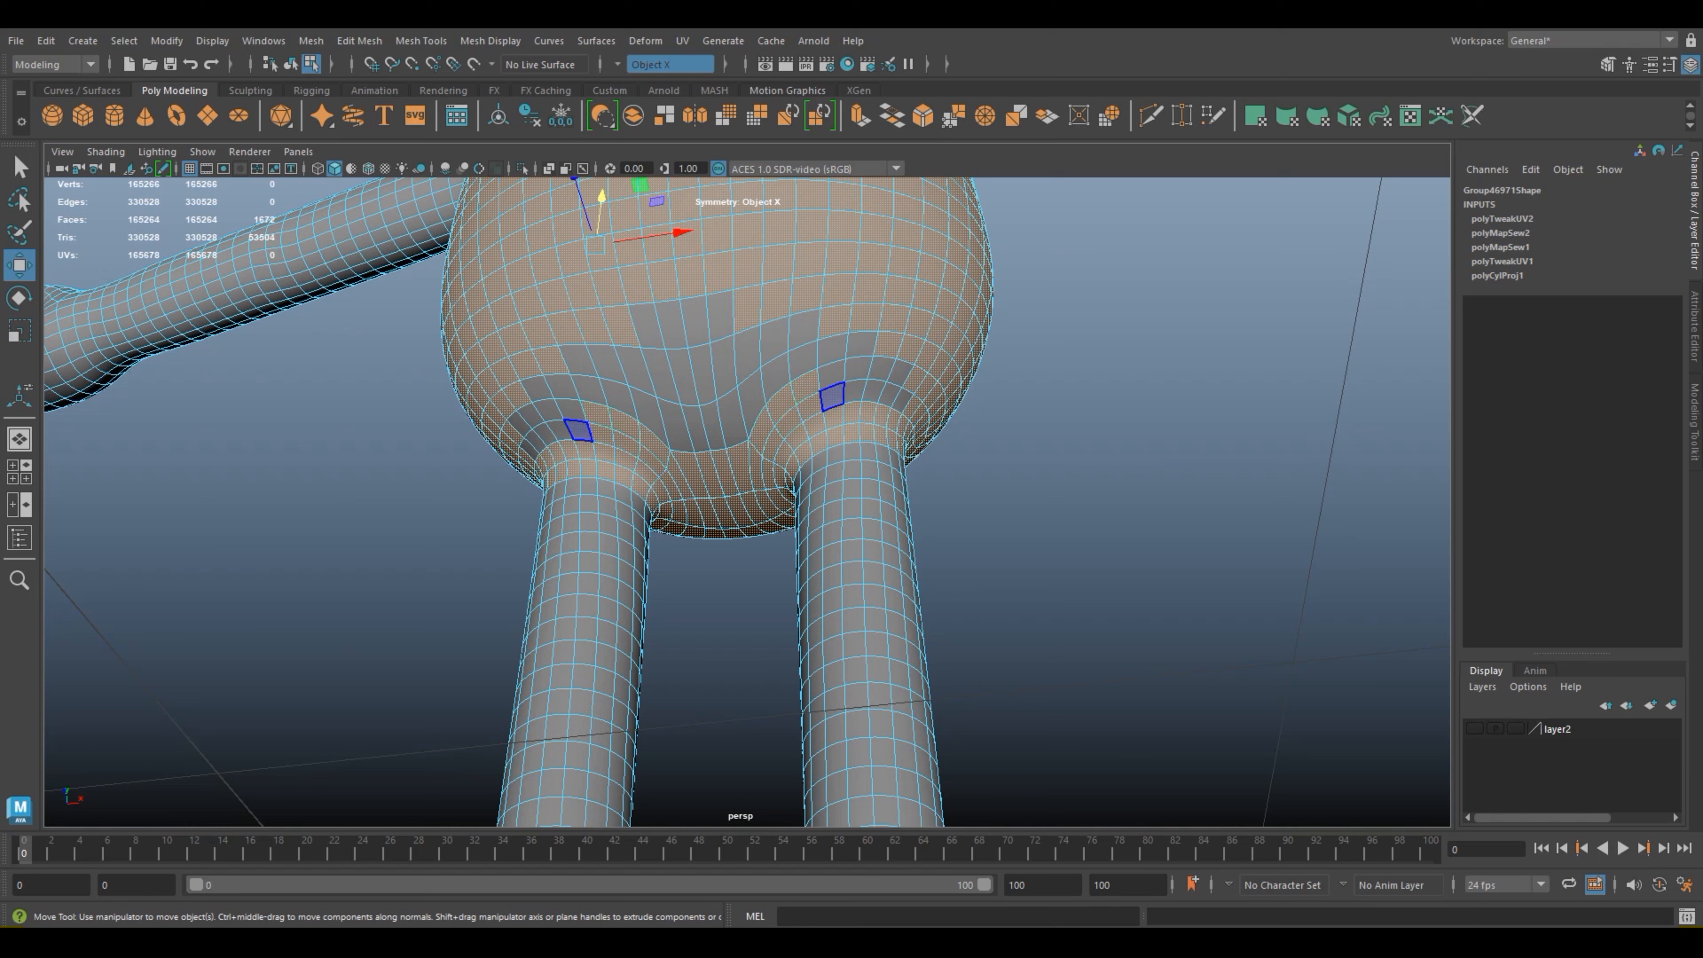
# Step: Add the unselected faces above the outer front of both leg joints to the torso selection
pyautogui.keyDown('shift'); pyautogui.click(578, 430); pyautogui.keyUp('shift')
pyautogui.keyDown('shift'); pyautogui.click(571, 410); pyautogui.keyUp('shift')
pyautogui.keyDown('shift'); pyautogui.click(548, 410); pyautogui.keyUp('shift')
pyautogui.keyDown('shift'); pyautogui.click(558, 430); pyautogui.keyUp('shift')
pyautogui.keyDown('shift'); pyautogui.click(530, 416); pyautogui.keyUp('shift')
pyautogui.keyDown('shift'); pyautogui.click(544, 434); pyautogui.keyUp('shift')
pyautogui.keyDown('shift'); pyautogui.click(535, 441); pyautogui.keyUp('shift')
pyautogui.keyDown('shift'); pyautogui.click(529, 449); pyautogui.keyUp('shift')
pyautogui.keyDown('shift'); pyautogui.click(520, 423); pyautogui.keyUp('shift')
# Step: Add the remaining unselected lower-belly faces above each leg to the torso selection
pyautogui.keyDown('shift'); pyautogui.click(537, 389); pyautogui.keyUp('shift')
pyautogui.keyDown('shift'); pyautogui.click(562, 387); pyautogui.keyUp('shift')
pyautogui.keyDown('shift'); pyautogui.click(579, 360); pyautogui.keyUp('shift')
pyautogui.keyDown('shift'); pyautogui.click(589, 390); pyautogui.keyUp('shift')
pyautogui.keyDown('shift'); pyautogui.click(607, 365); pyautogui.keyUp('shift')
pyautogui.keyDown('shift'); pyautogui.click(619, 398); pyautogui.keyUp('shift')
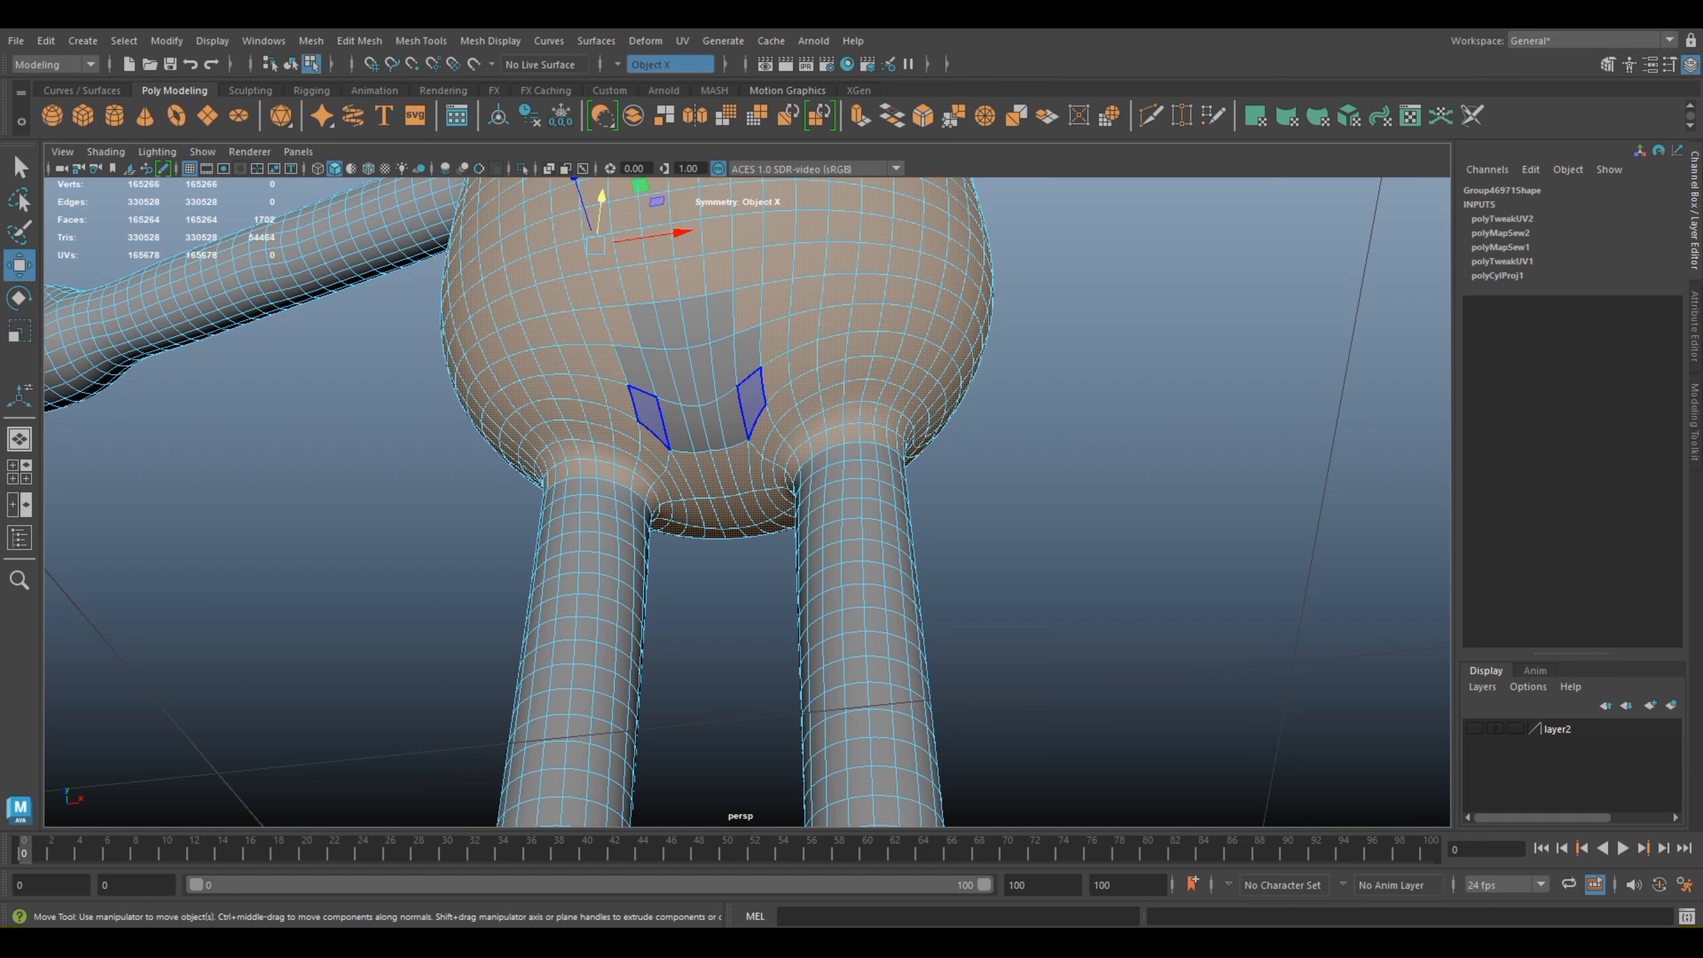
# Step: Fill the remaining gap in the centre of the lower belly, between the legs, in the torso selection
pyautogui.keyDown('shift'); pyautogui.click(648, 413); pyautogui.keyUp('shift')
pyautogui.keyDown('shift'); pyautogui.click(676, 428); pyautogui.keyUp('shift')
pyautogui.keyDown('shift'); pyautogui.click(702, 426); pyautogui.keyUp('shift')
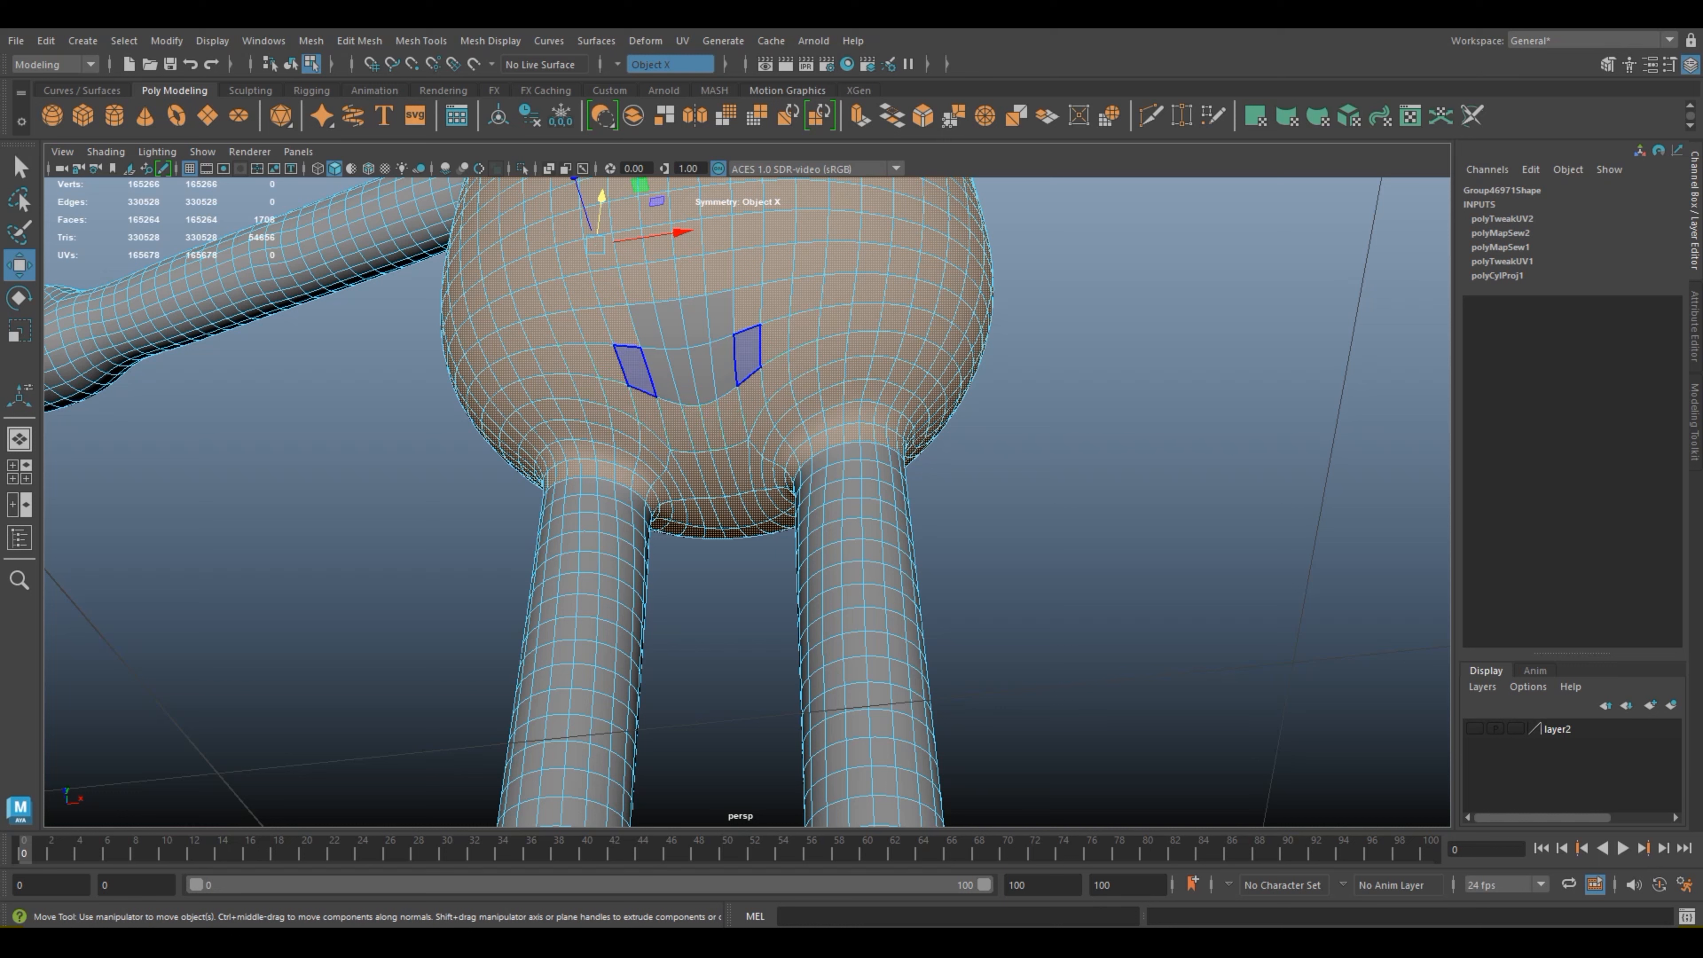
pyautogui.keyDown('shift'); pyautogui.click(636, 370); pyautogui.keyUp('shift')
pyautogui.keyDown('shift'); pyautogui.click(660, 375); pyautogui.keyUp('shift')
pyautogui.keyDown('shift'); pyautogui.click(682, 377); pyautogui.keyUp('shift')
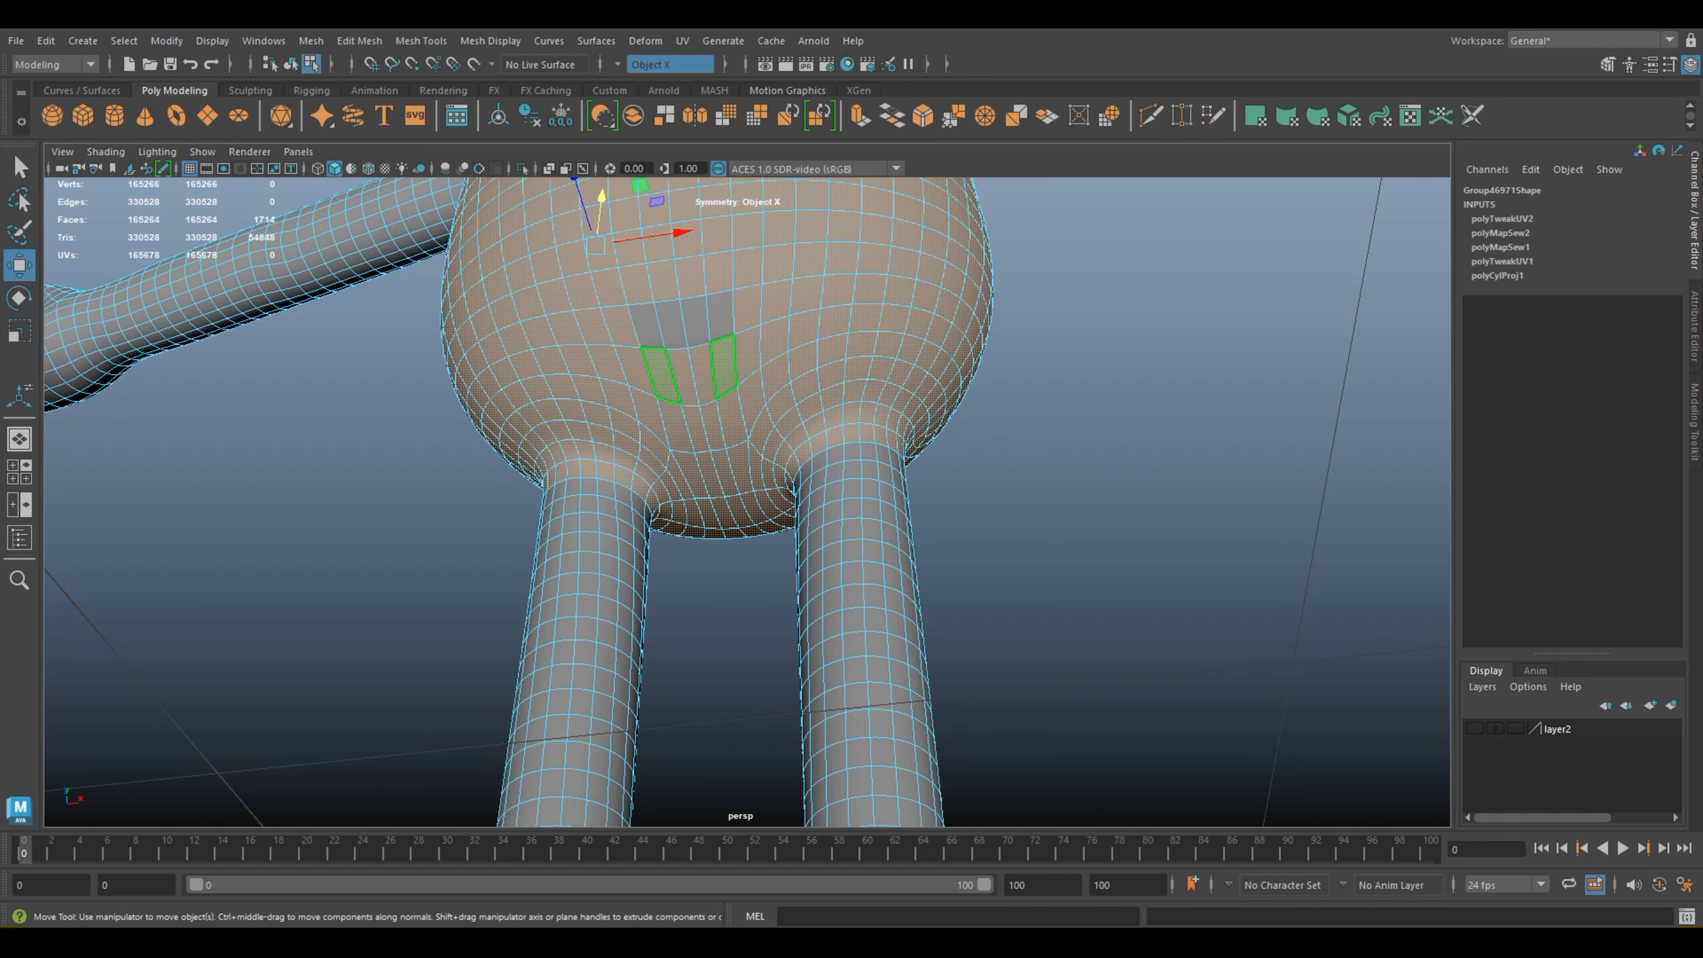
pyautogui.keyDown('shift'); pyautogui.click(647, 326); pyautogui.keyUp('shift')
pyautogui.keyDown('shift'); pyautogui.click(671, 326); pyautogui.keyUp('shift')
# Step: Turn symmetry off and apply a Cylindrical UV projection to the selected torso faces
pyautogui.scroll(-5, 671, 325)
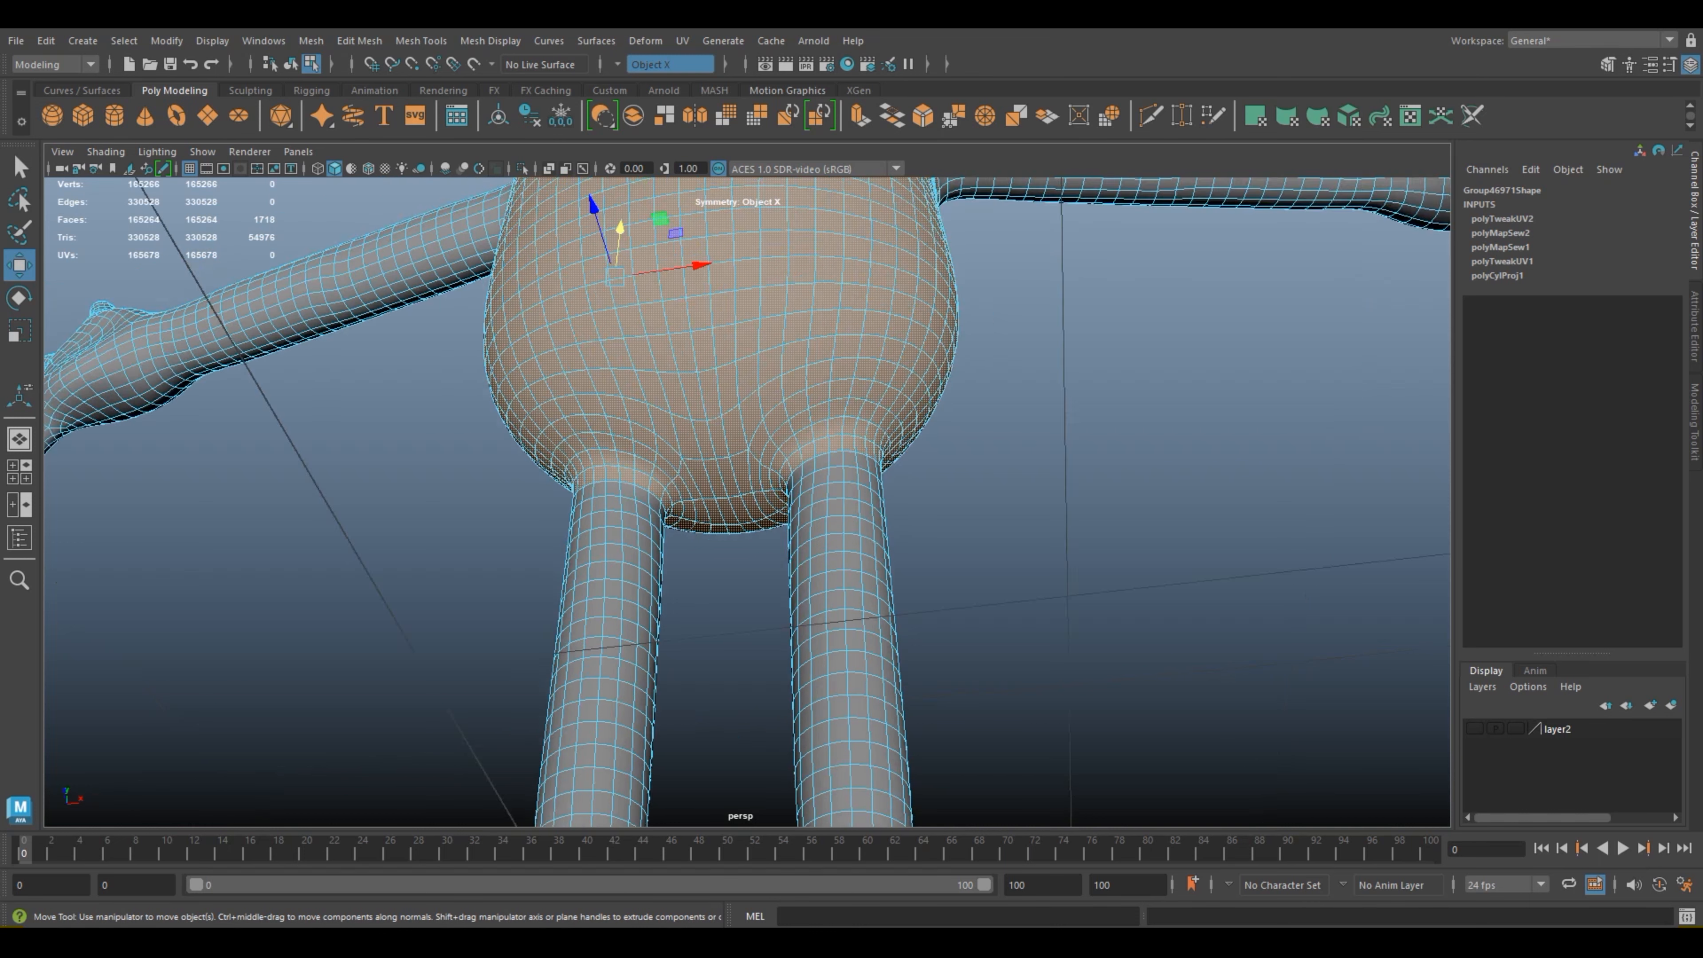
pyautogui.keyDown('alt'); pyautogui.moveTo(738, 402); pyautogui.dragTo(723, 459); pyautogui.keyUp('alt')
pyautogui.scroll(-5, 744, 513)
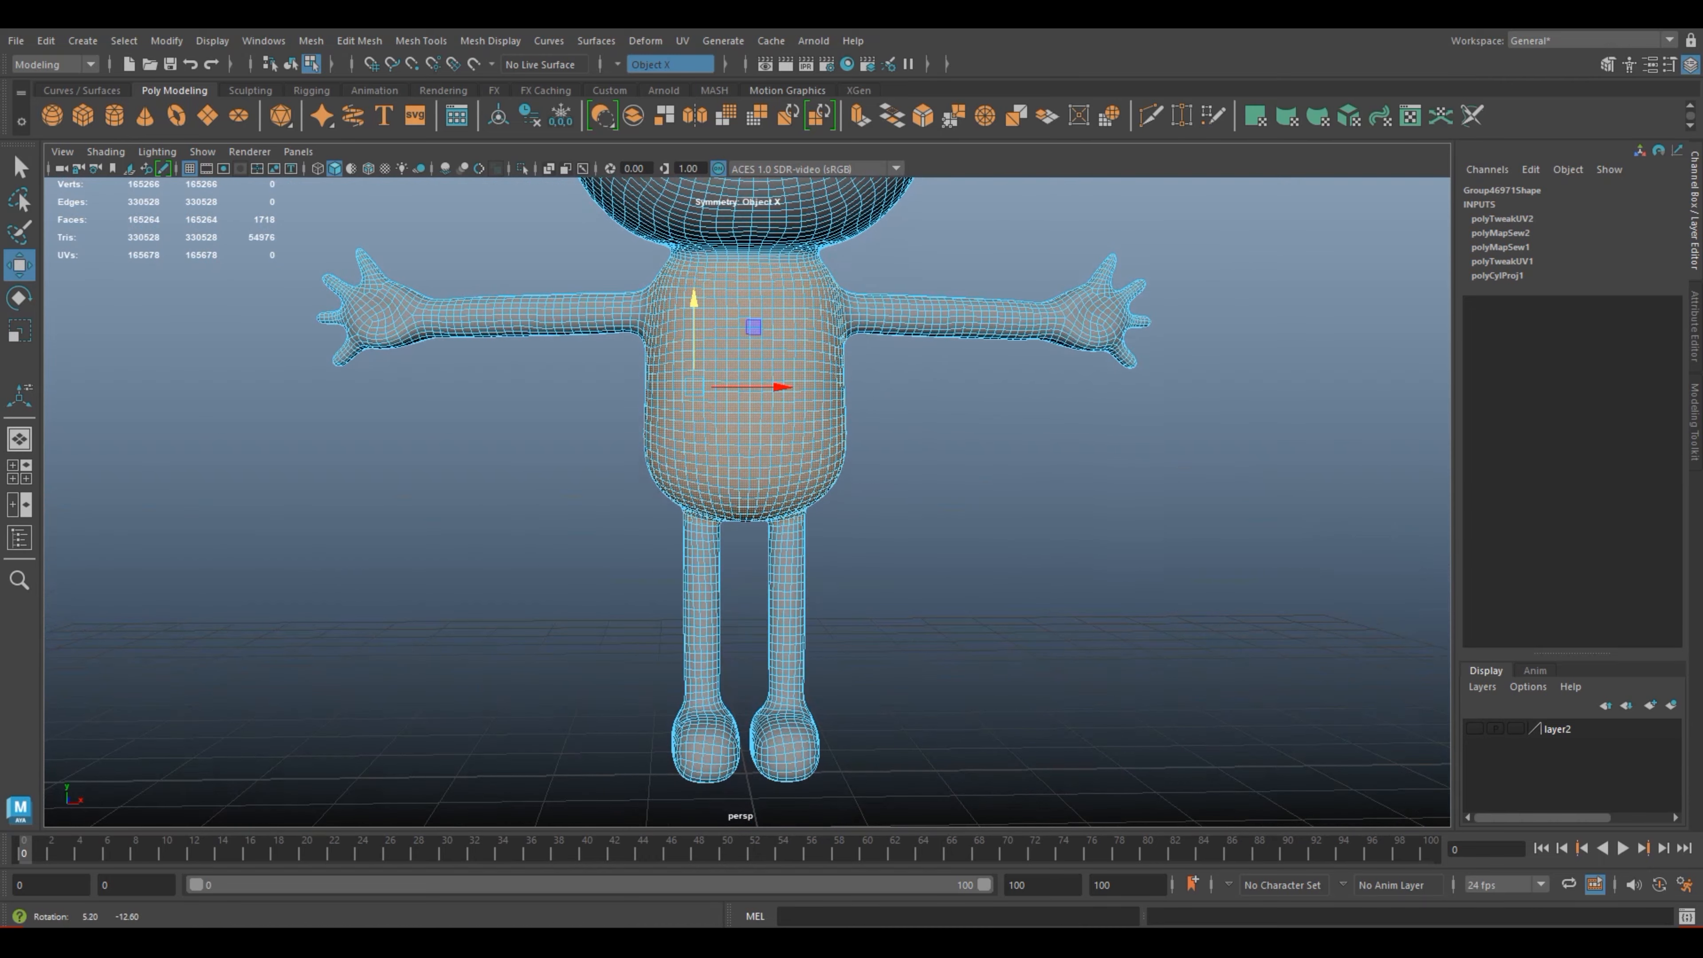
pyautogui.keyDown('alt'); pyautogui.moveTo(723, 460); pyautogui.dragTo(669, 605, button='middle'); pyautogui.keyUp('alt')
pyautogui.scroll(7, 669, 605)
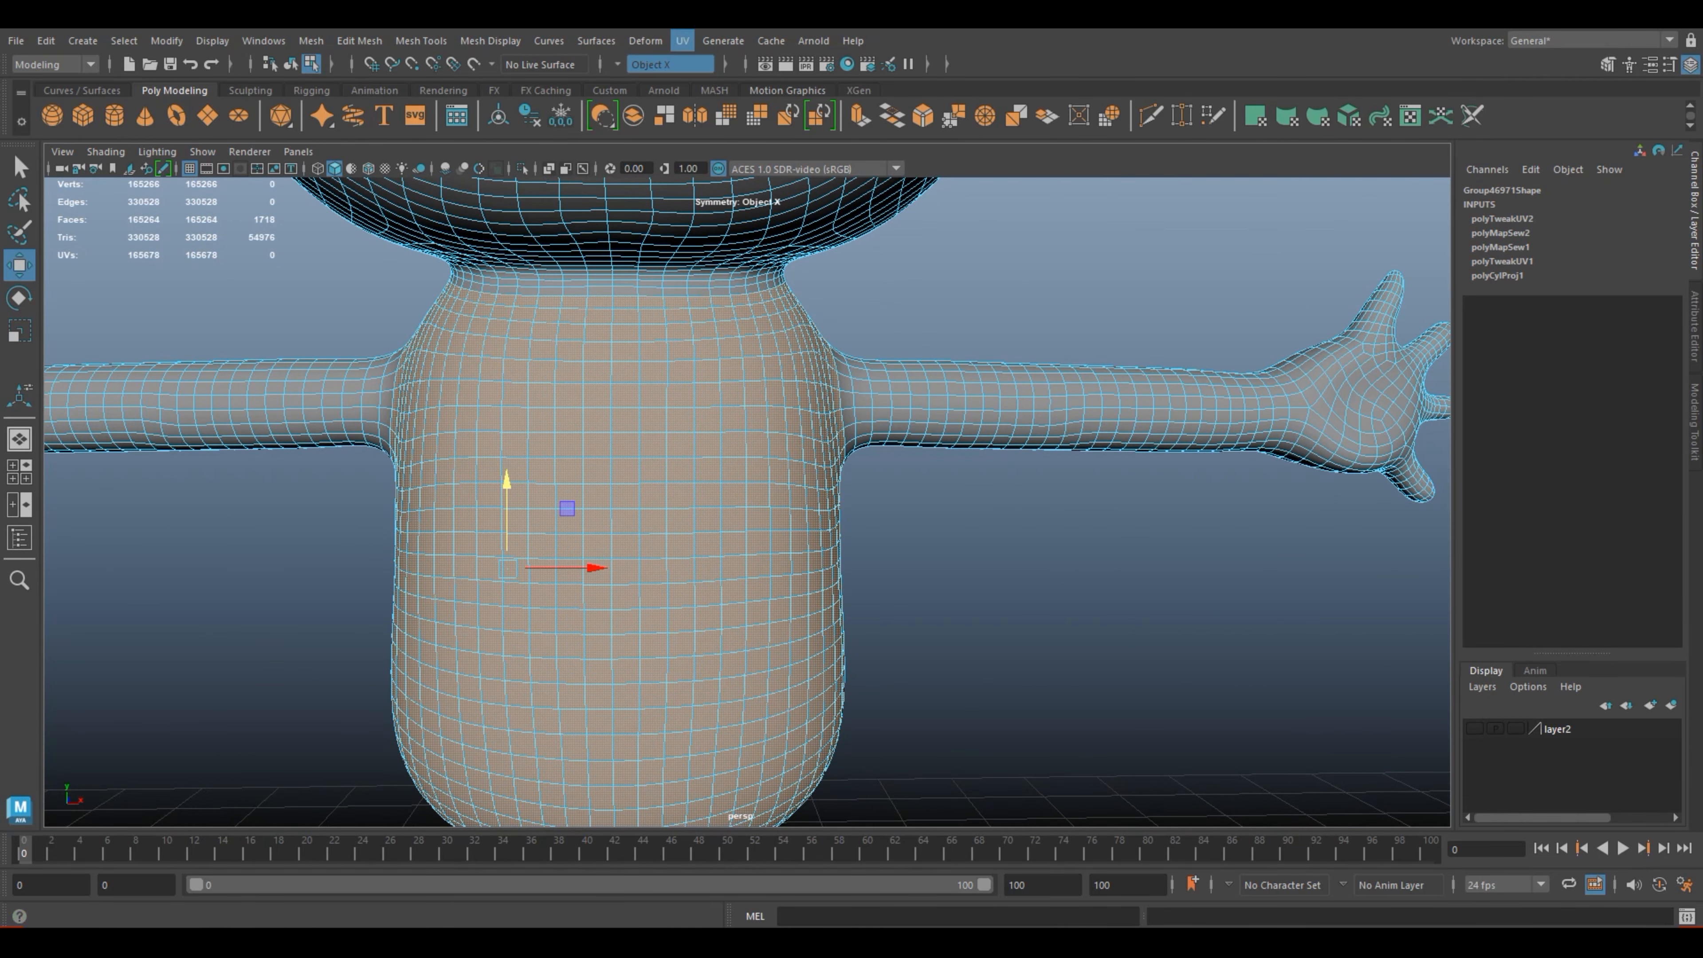
pyautogui.click(723, 40)
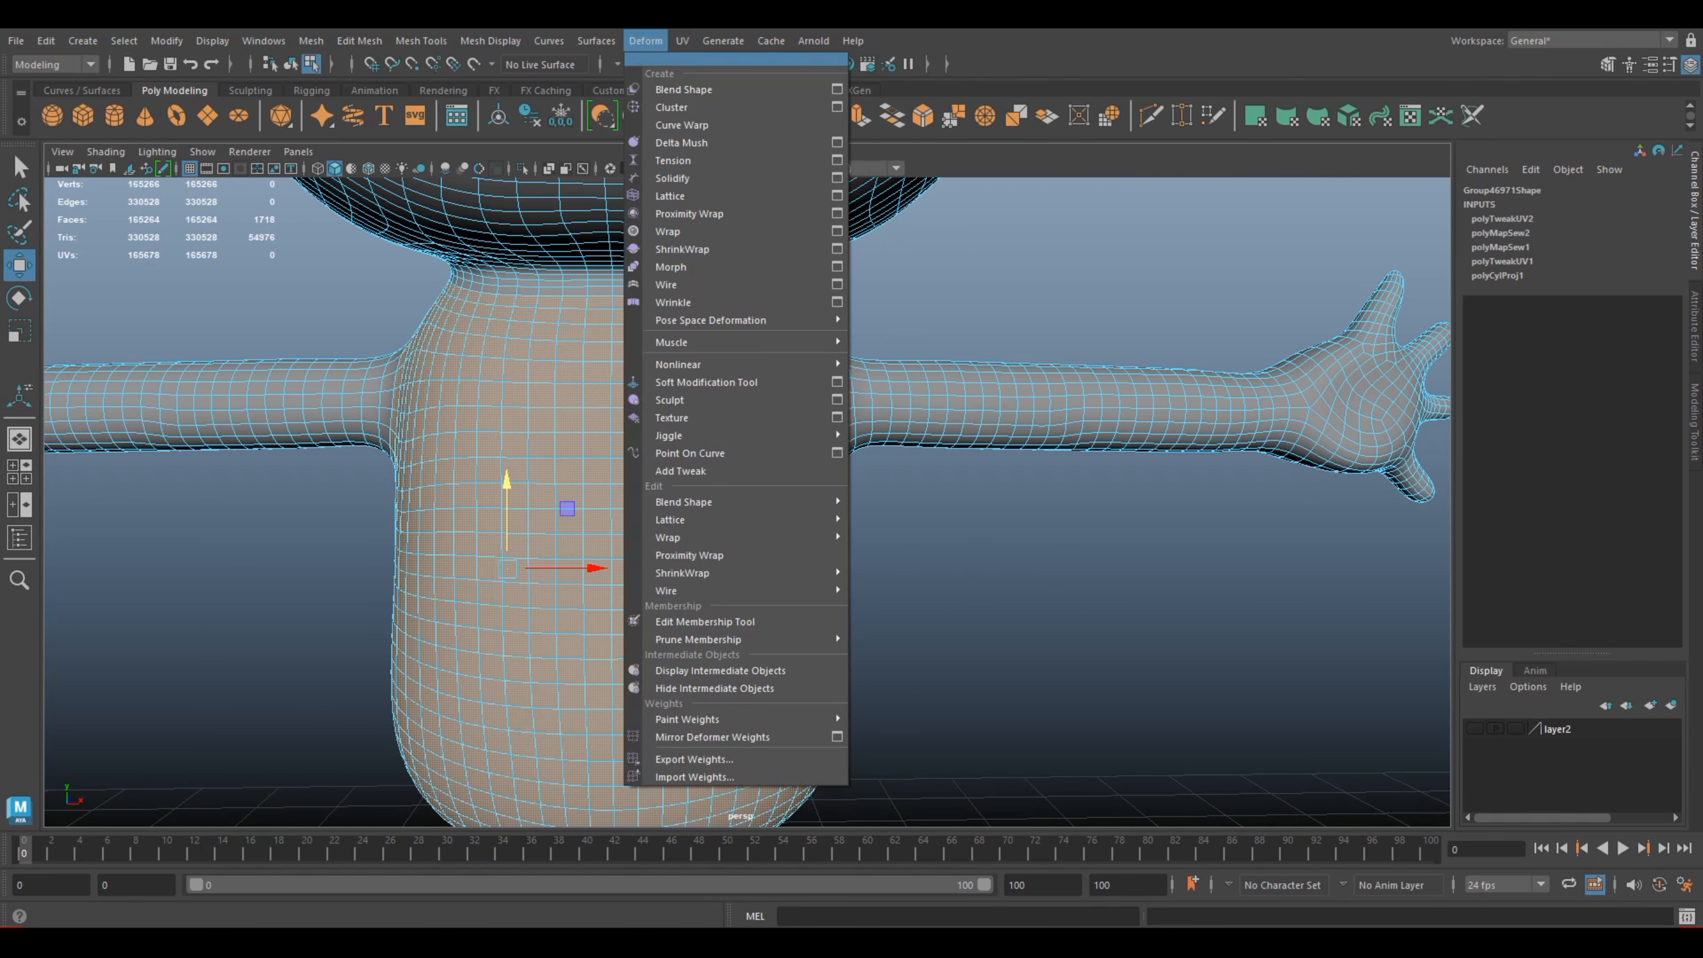
pyautogui.click(660, 64)
pyautogui.click(642, 75)
pyautogui.click(682, 40)
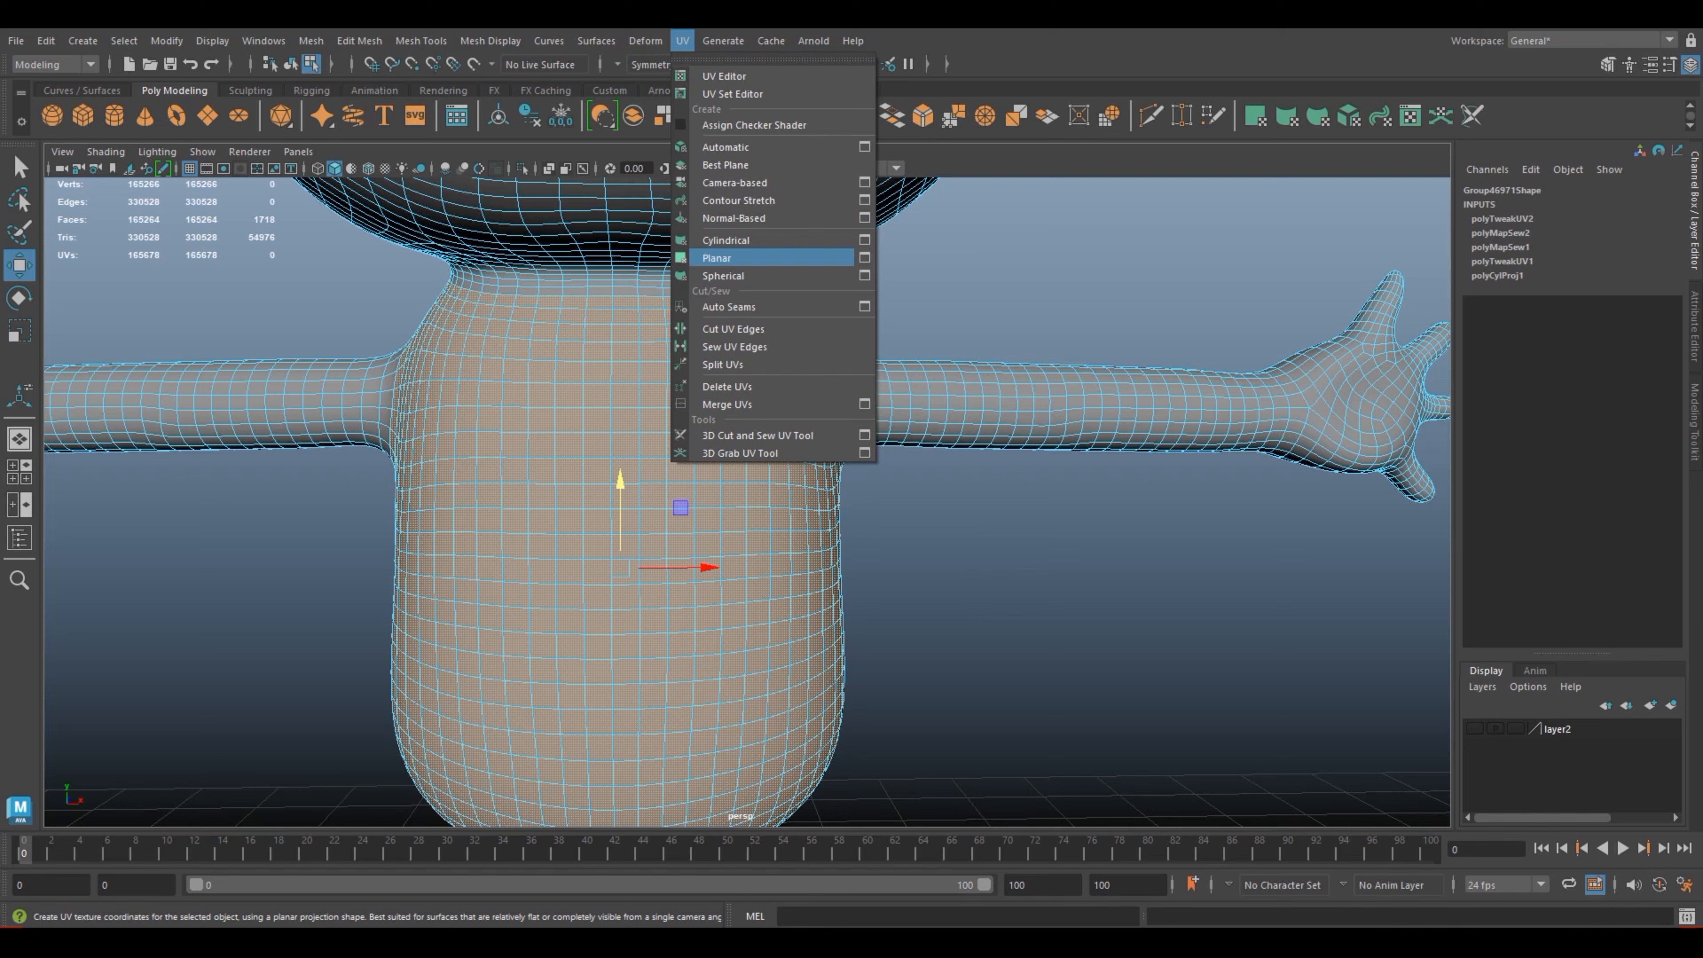
pyautogui.click(725, 239)
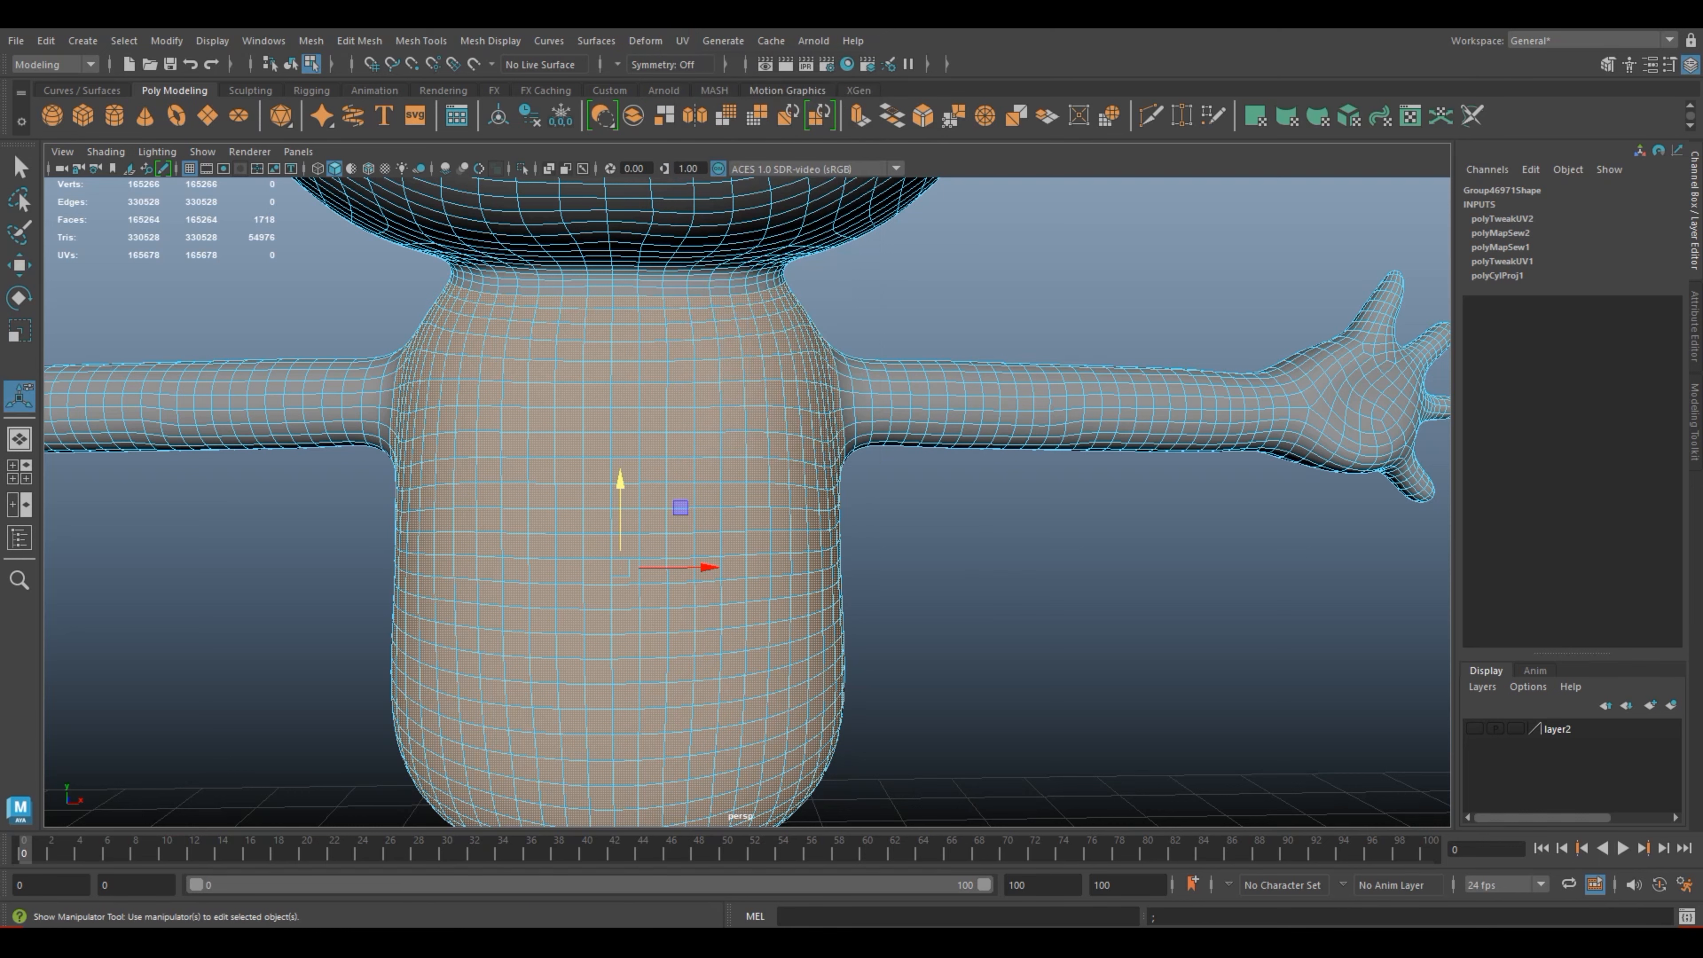
# Step: Return the frog to object mode and clear the selection
pyautogui.scroll(-4, 746, 501)
pyautogui.scroll(-2, 746, 501)
pyautogui.keyDown('alt'); pyautogui.moveTo(838, 503); pyautogui.dragTo(589, 493); pyautogui.keyUp('alt')
pyautogui.moveTo(687, 528); pyautogui.dragTo(1066, 627)
pyautogui.scroll(4, 747, 501)
pyautogui.scroll(-6, 859, 681)
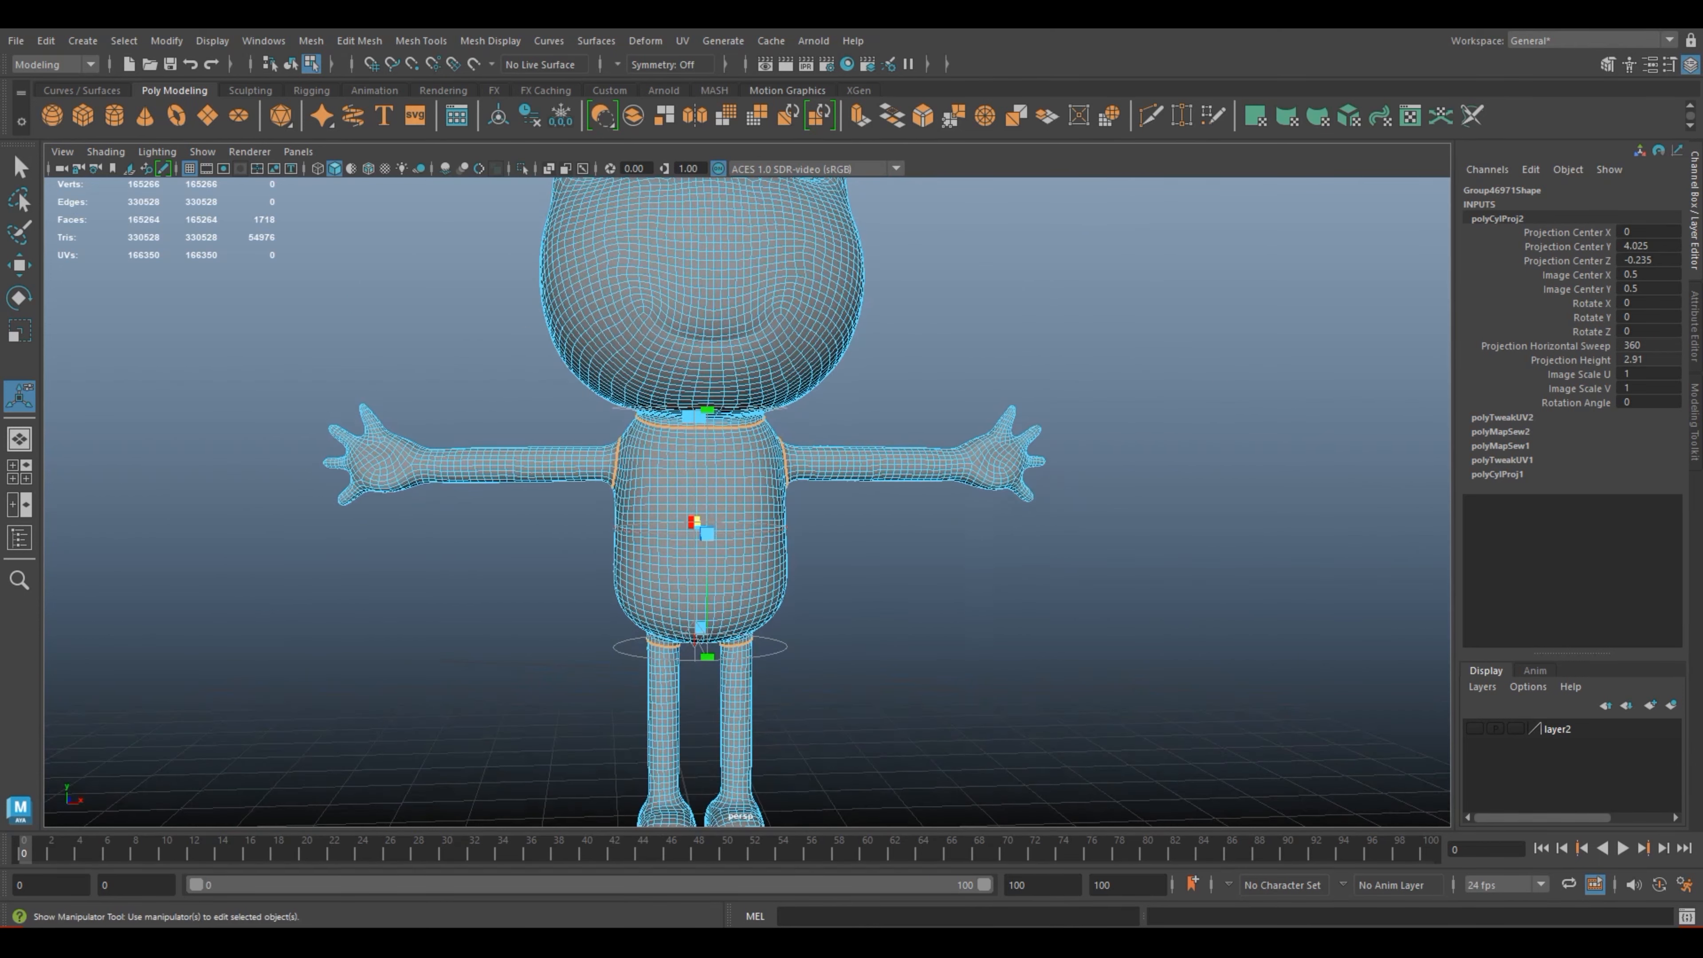
pyautogui.moveTo(747, 423); pyautogui.dragTo(884, 371, button='right')
pyautogui.click(891, 371)
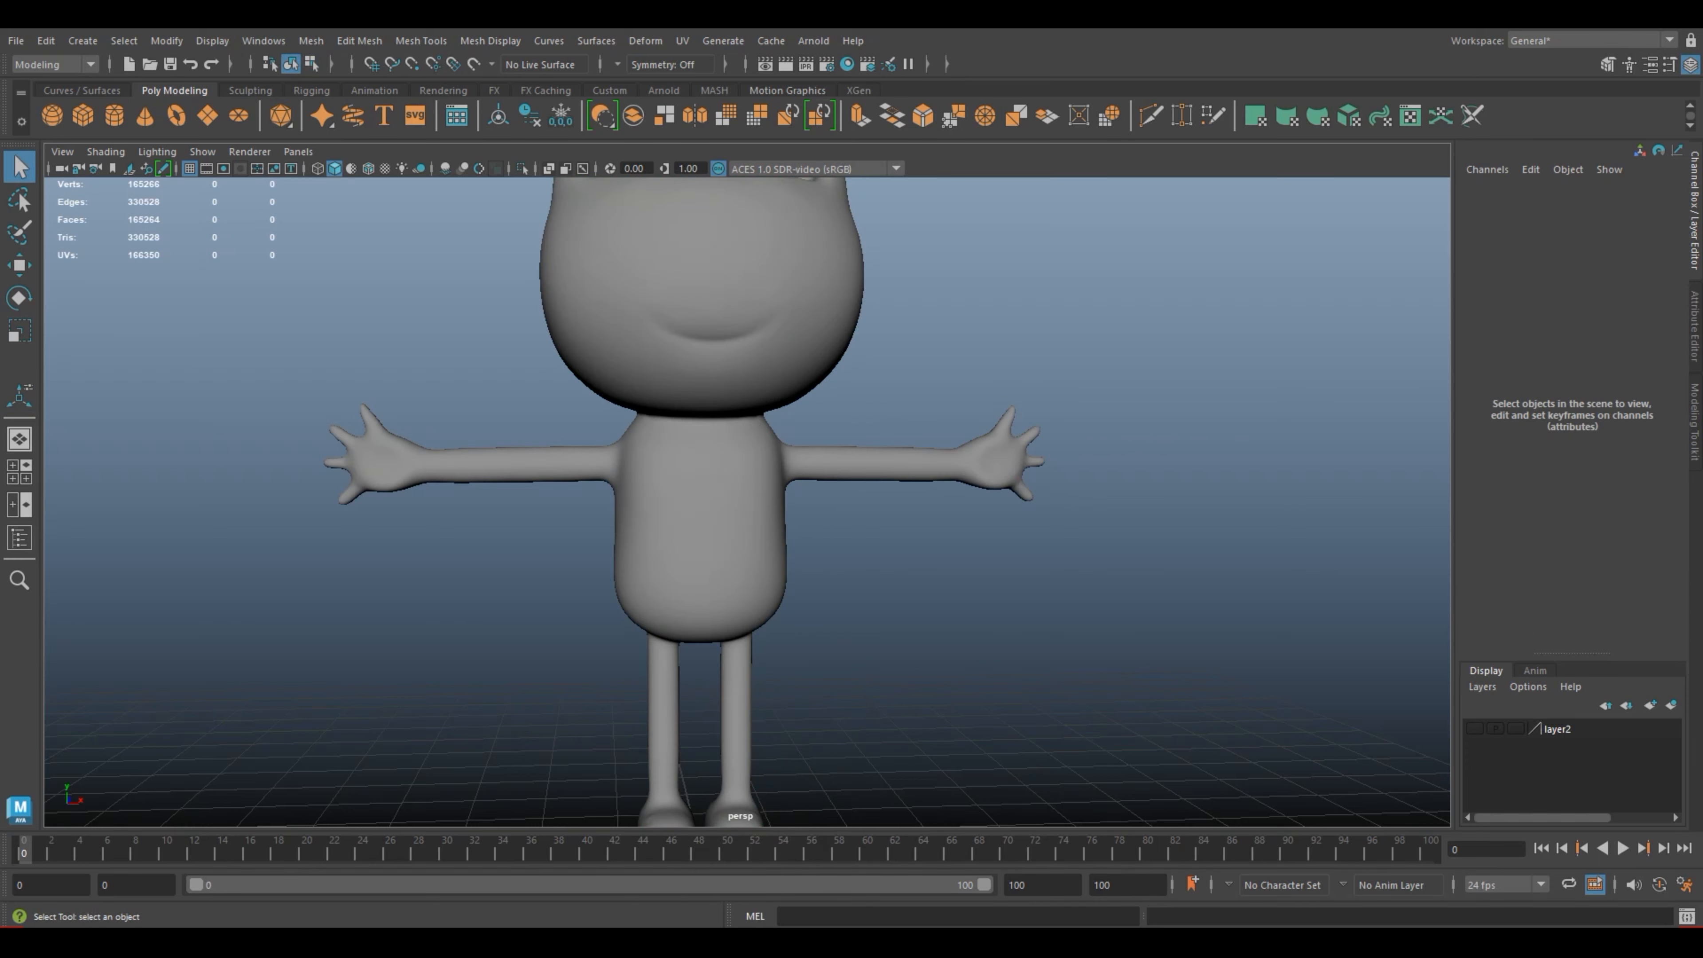
# Step: Open the UV Editor
pyautogui.scroll(5, 892, 370)
pyautogui.click(681, 40)
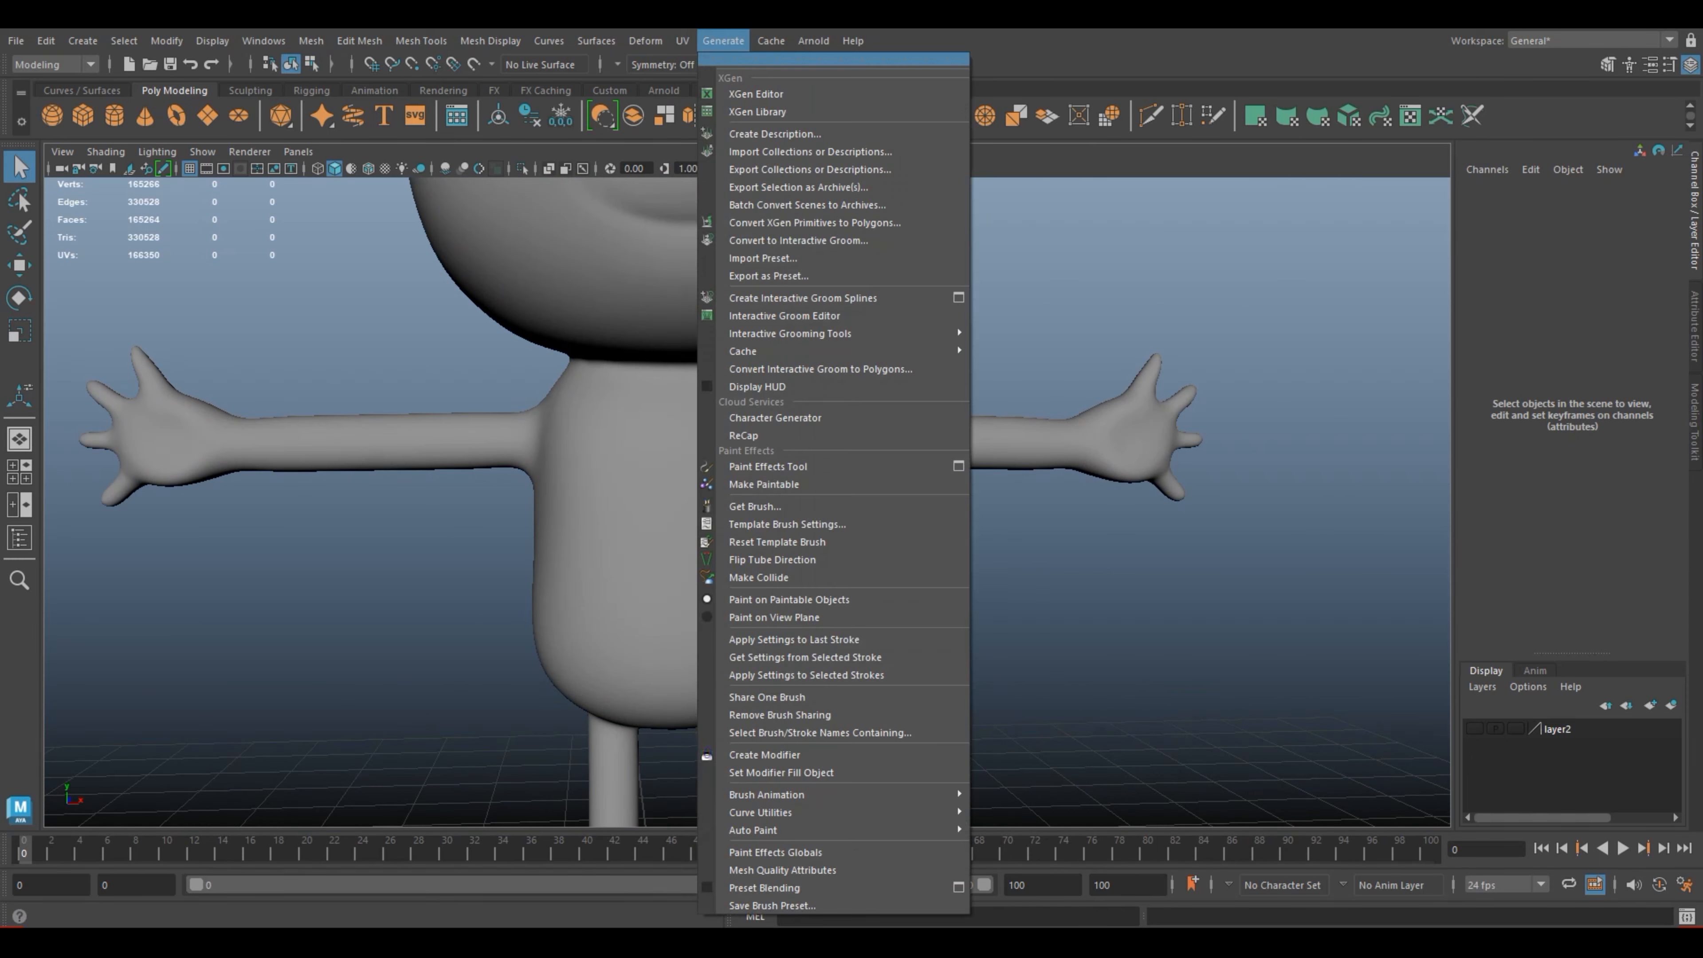
pyautogui.click(724, 76)
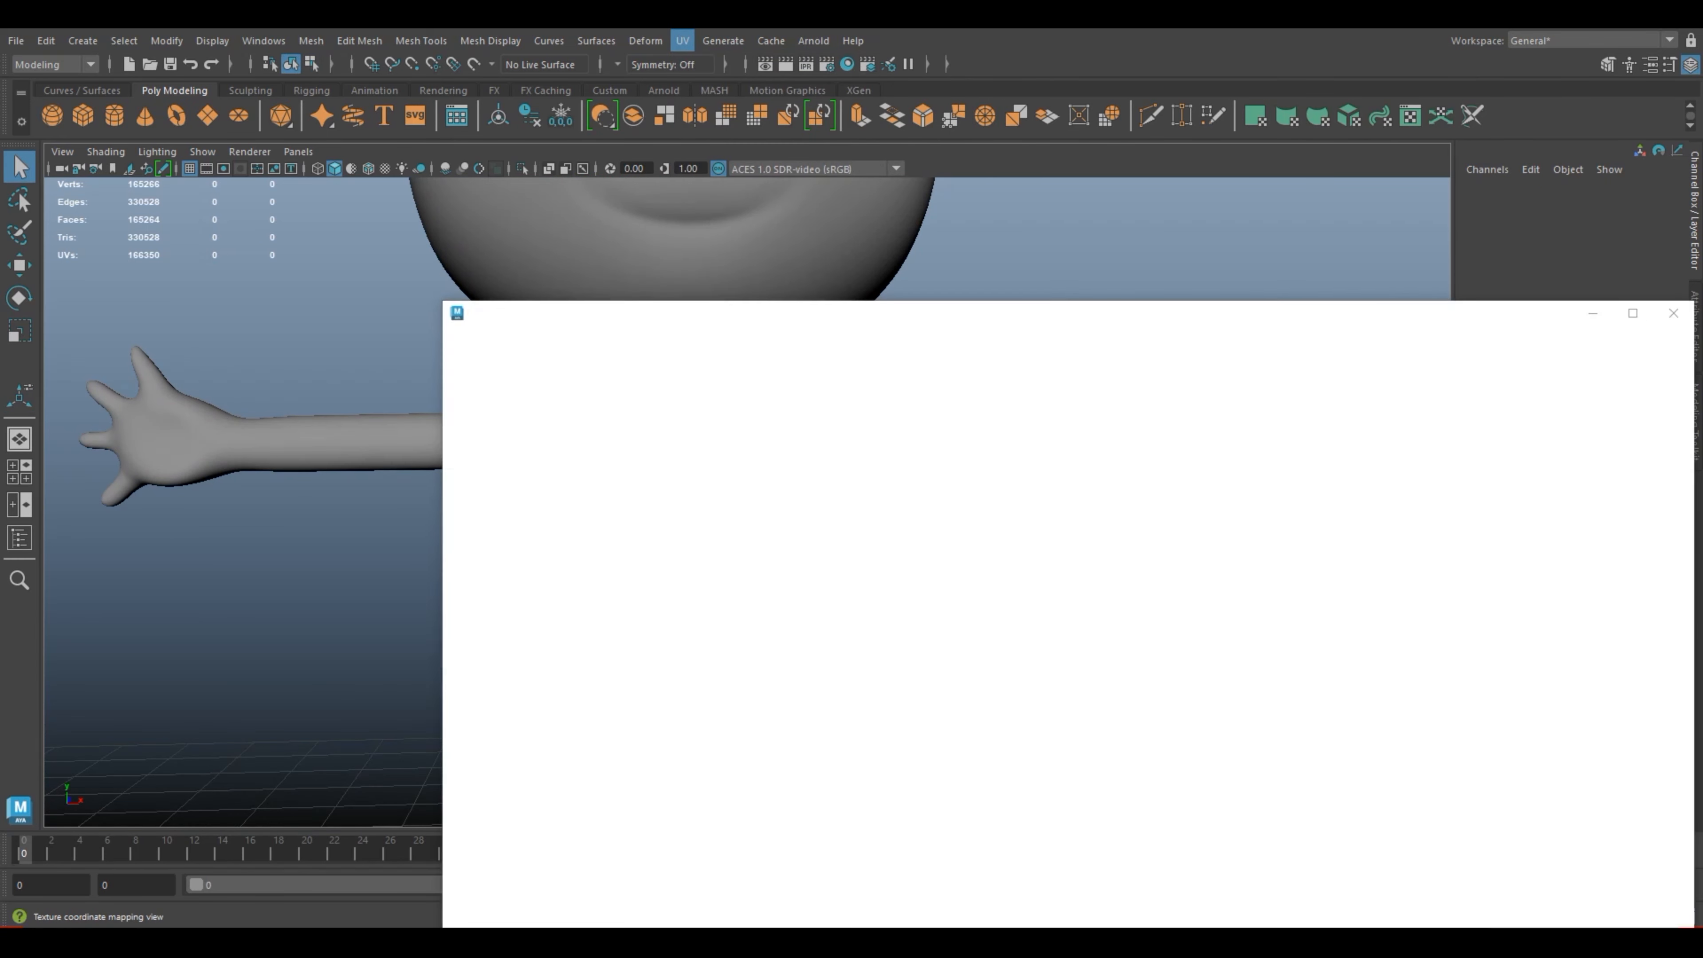
# Step: Move the UV Editor window clear of the frog and select the frog to display its UVs
pyautogui.moveTo(922, 326); pyautogui.dragTo(992, 326)
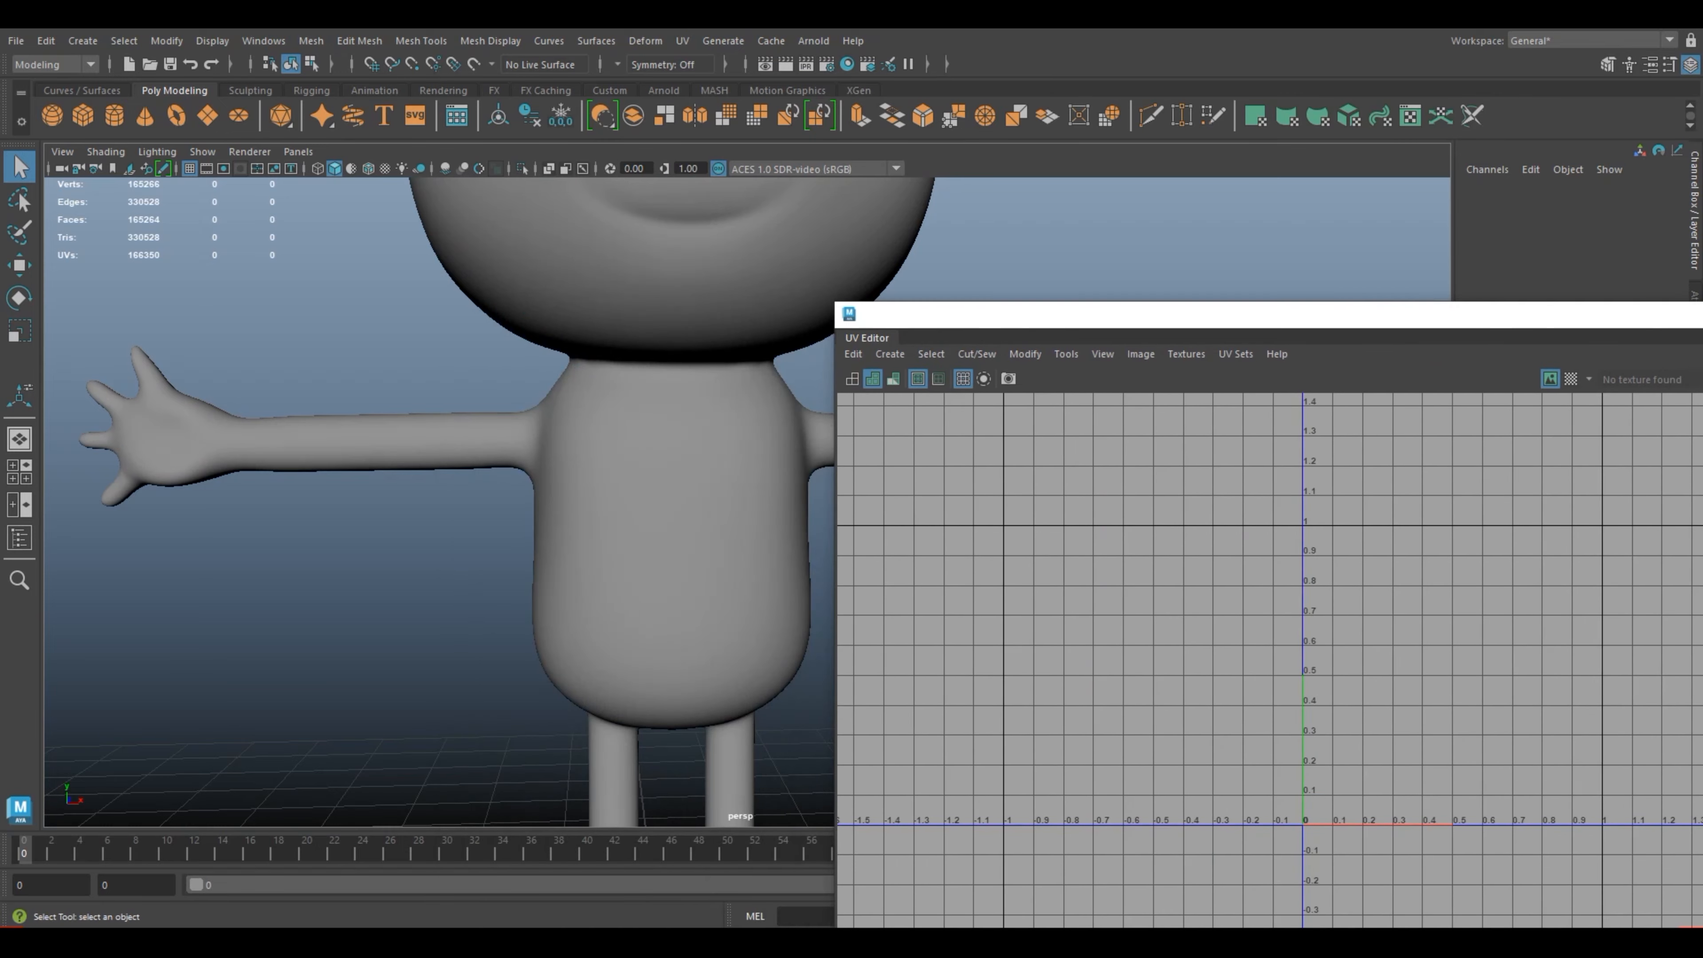
pyautogui.click(677, 483)
pyautogui.scroll(-3, 677, 483)
pyautogui.keyDown('alt'); pyautogui.moveTo(677, 483); pyautogui.dragTo(527, 533, button='middle'); pyautogui.keyUp('alt')
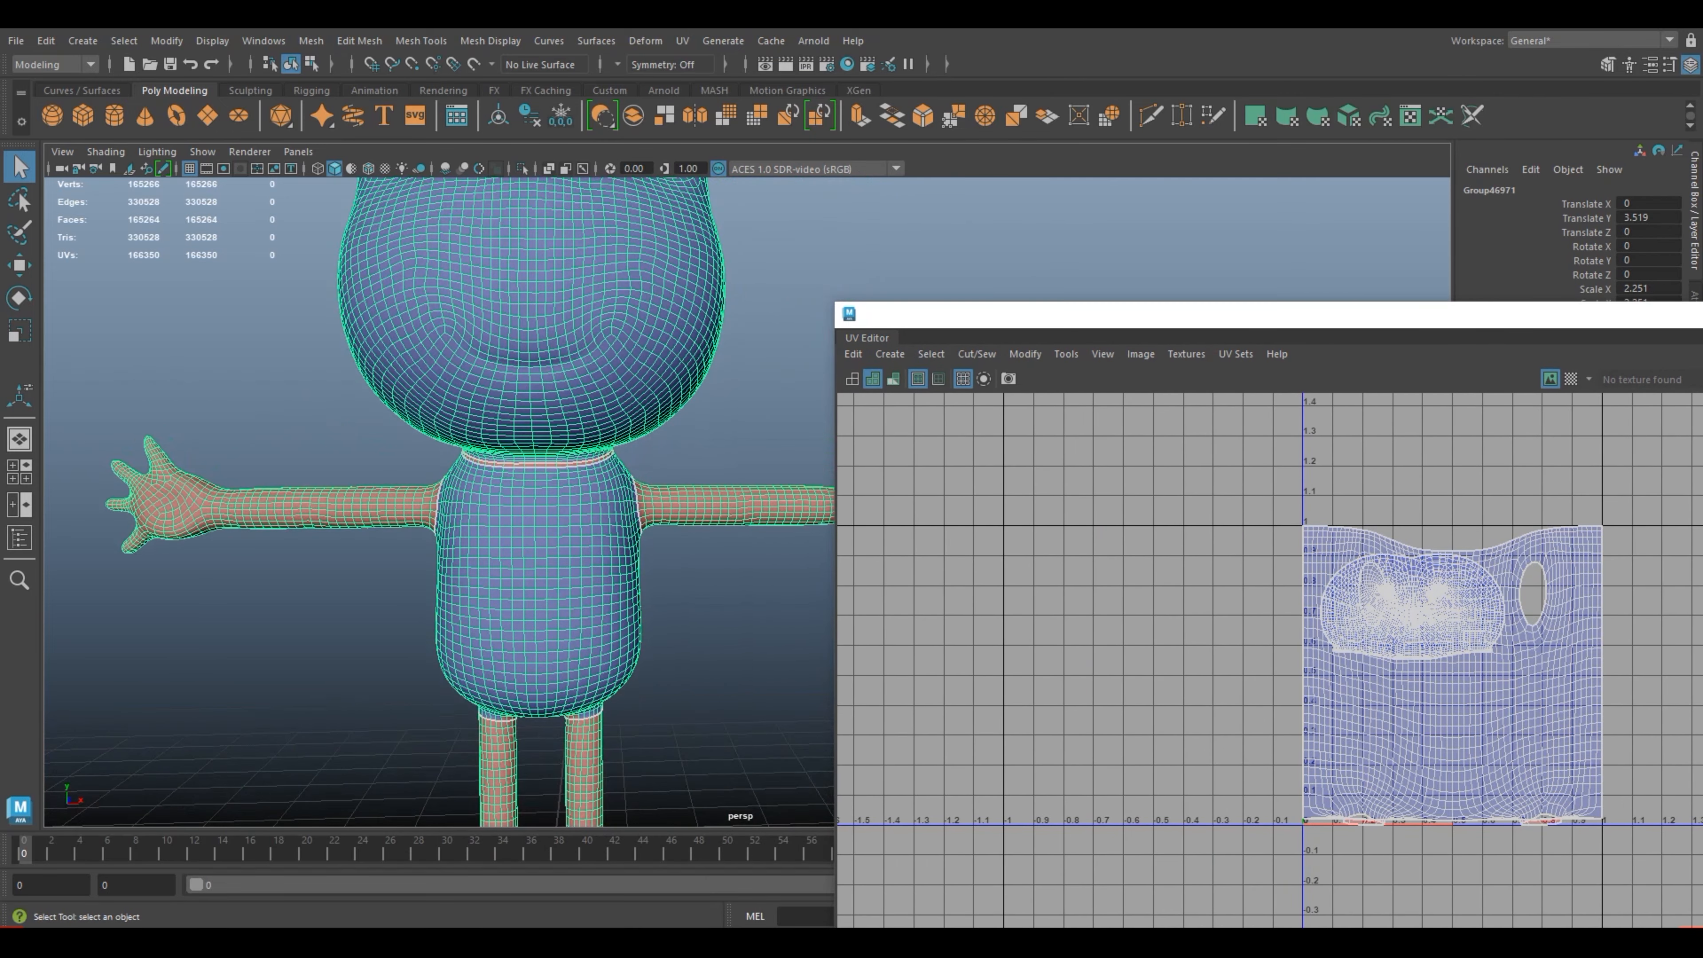
pyautogui.scroll(3, 527, 533)
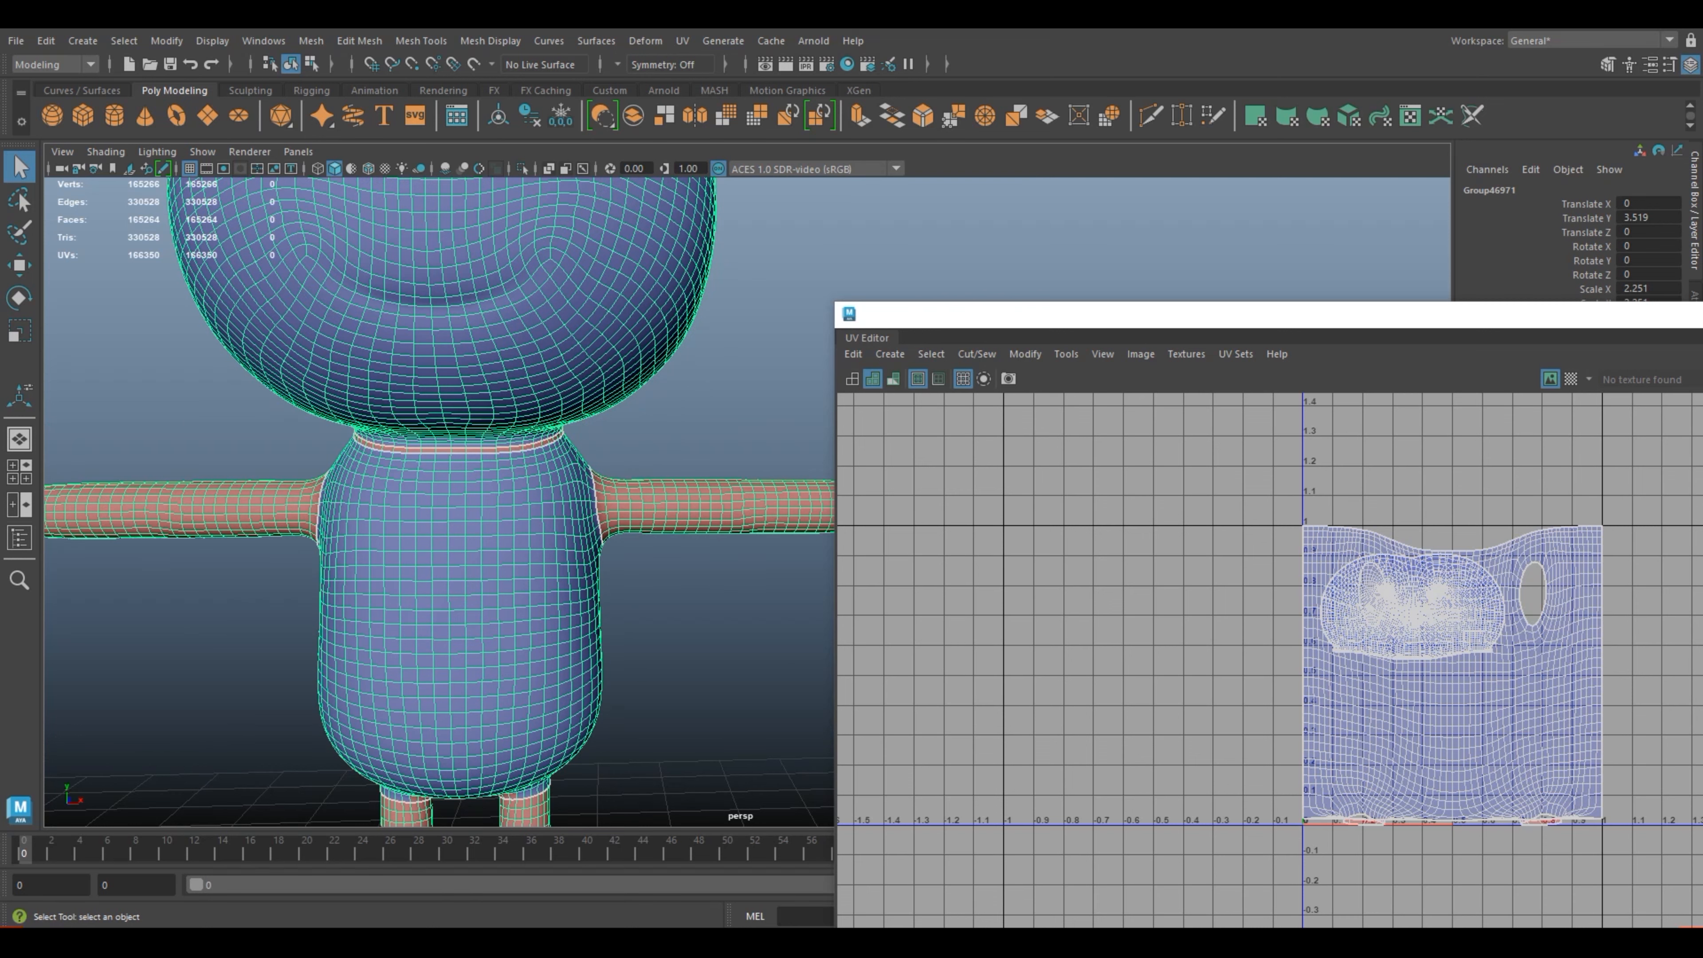
pyautogui.scroll(2, 720, 472)
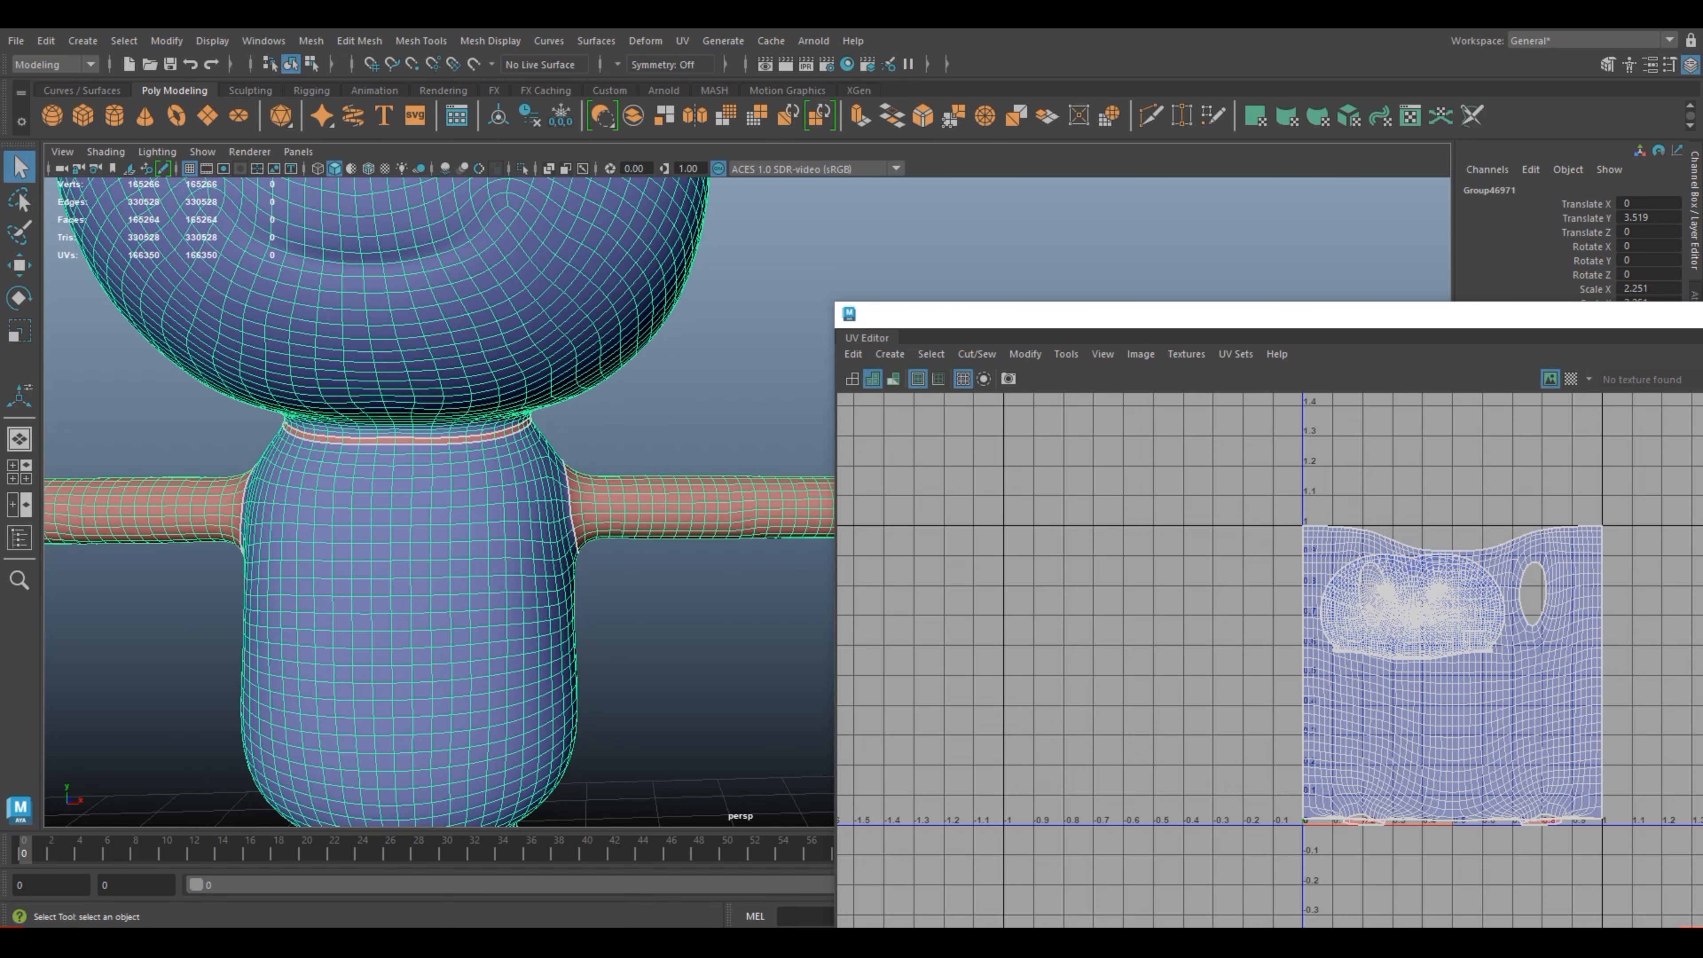
# Step: Select the torso UV shell and move it to the negative U side, completely clear of the head shell
pyautogui.moveTo(1380, 669); pyautogui.dragTo(1304, 642, button='right')
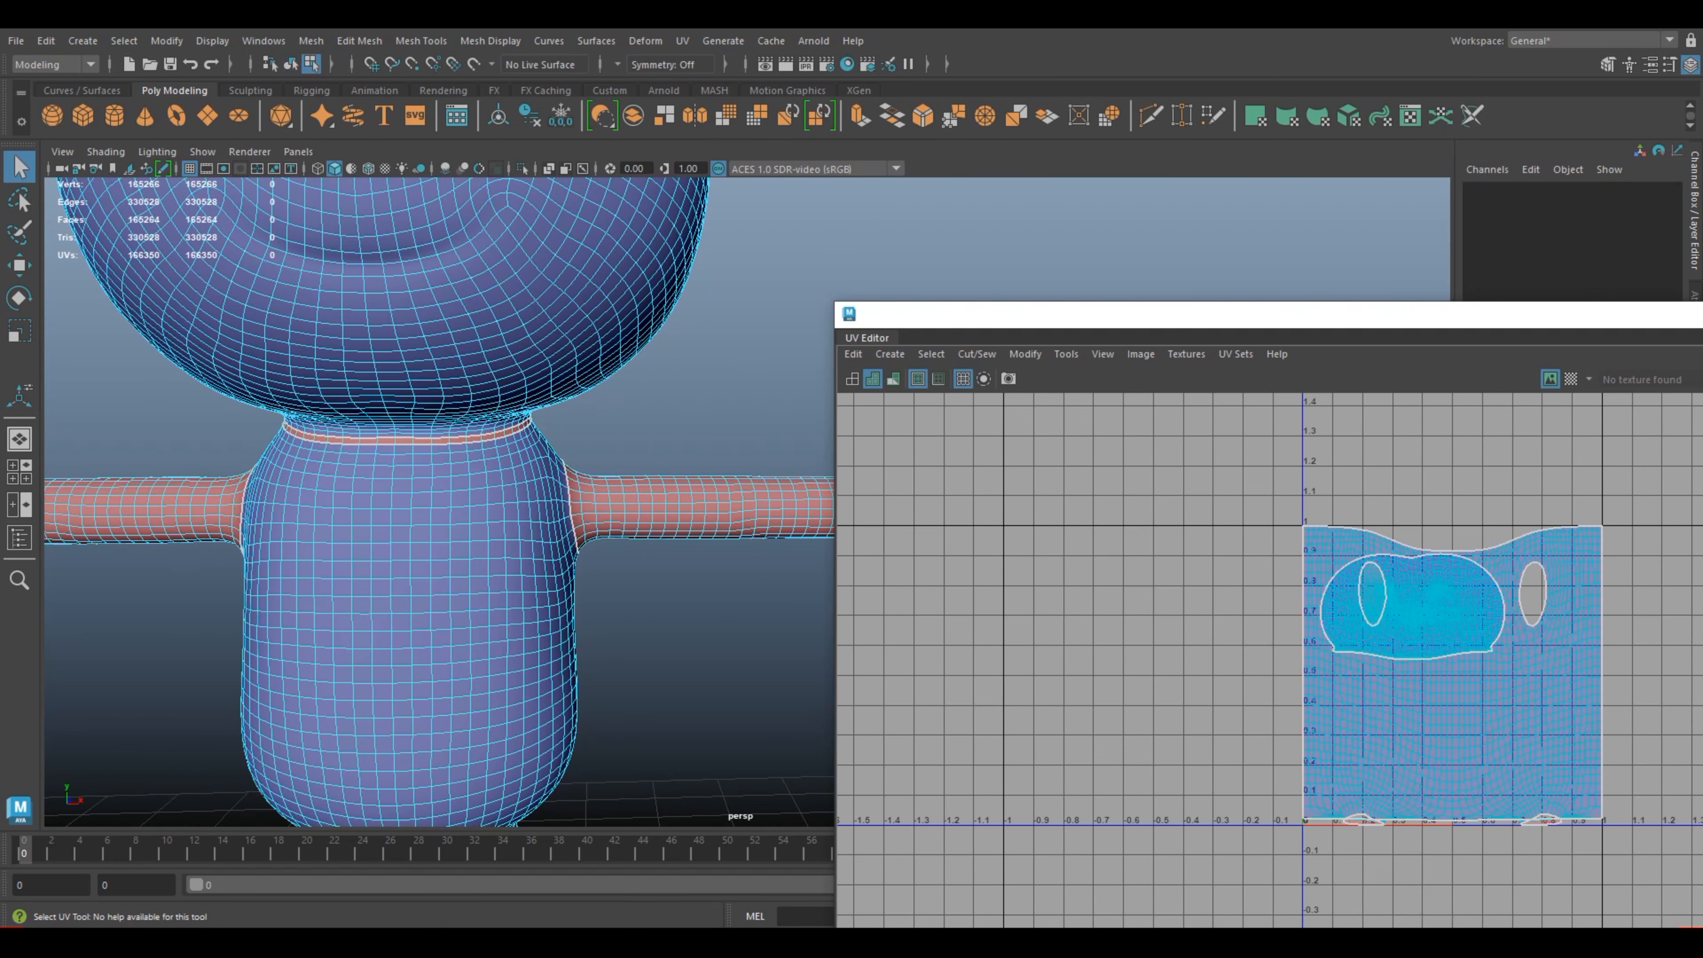
pyautogui.click(1398, 711)
pyautogui.click(1397, 711)
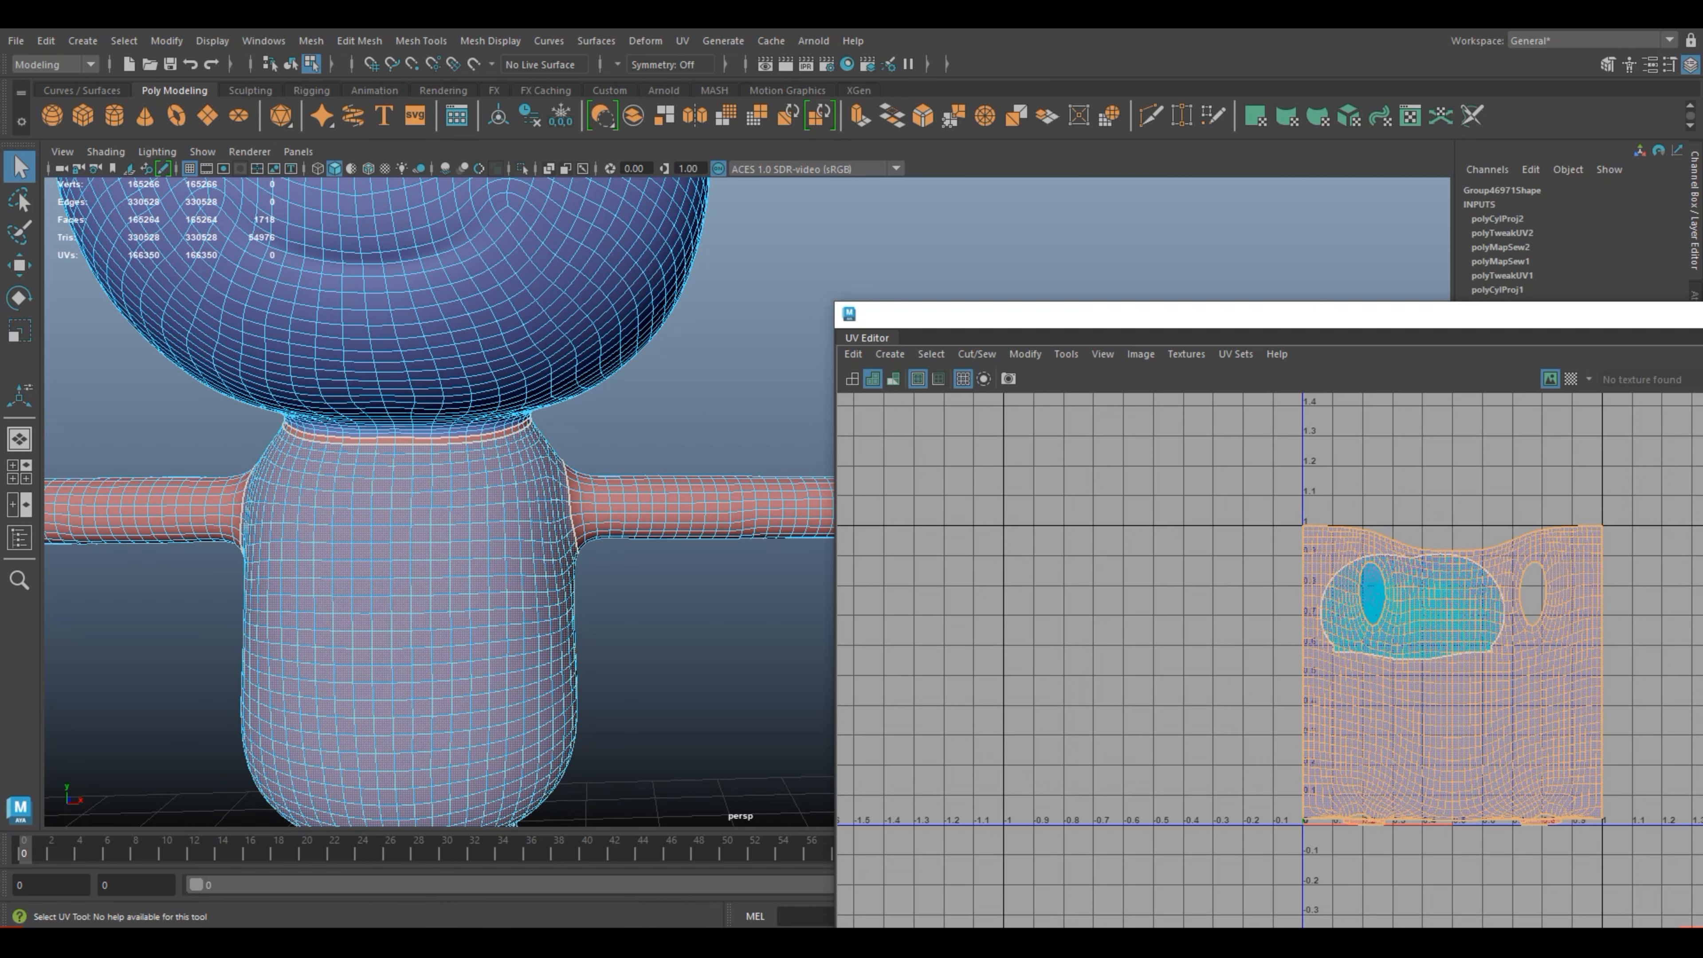
pyautogui.keyDown('alt'); pyautogui.moveTo(402, 570); pyautogui.dragTo(456, 536); pyautogui.keyUp('alt')
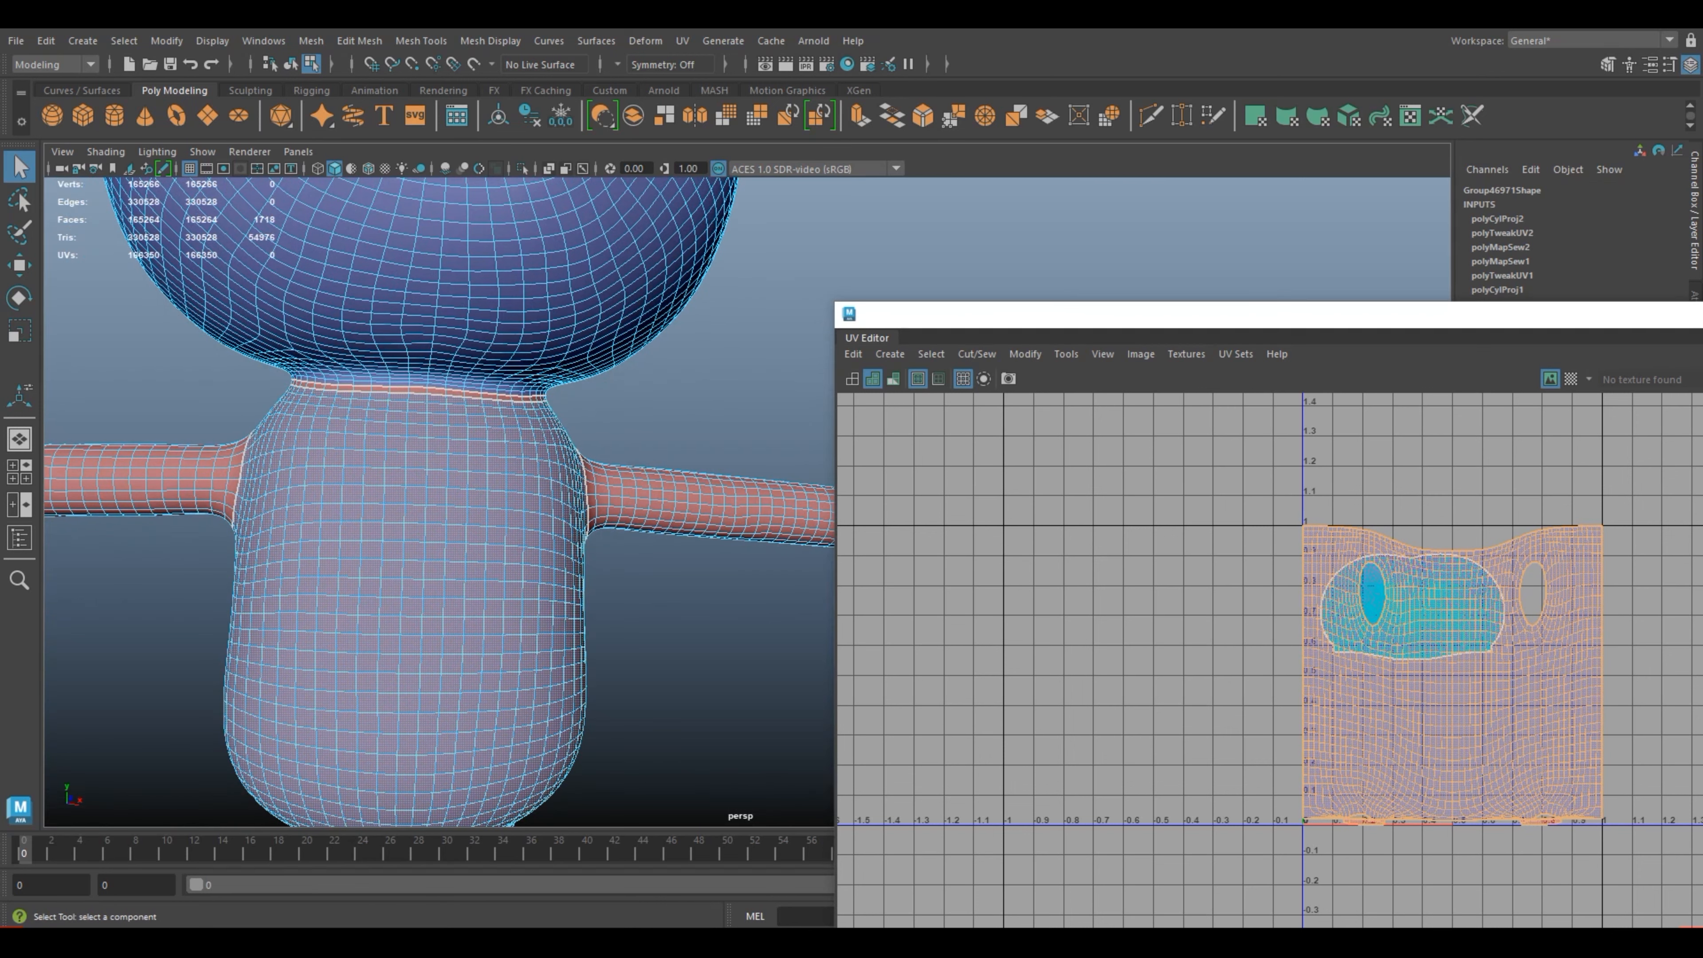
pyautogui.keyDown('alt'); pyautogui.moveTo(456, 536); pyautogui.dragTo(597, 620, button='middle'); pyautogui.keyUp('alt')
pyautogui.scroll(4, 597, 620)
pyautogui.moveTo(434, 423); pyautogui.dragTo(434, 475, button='right')
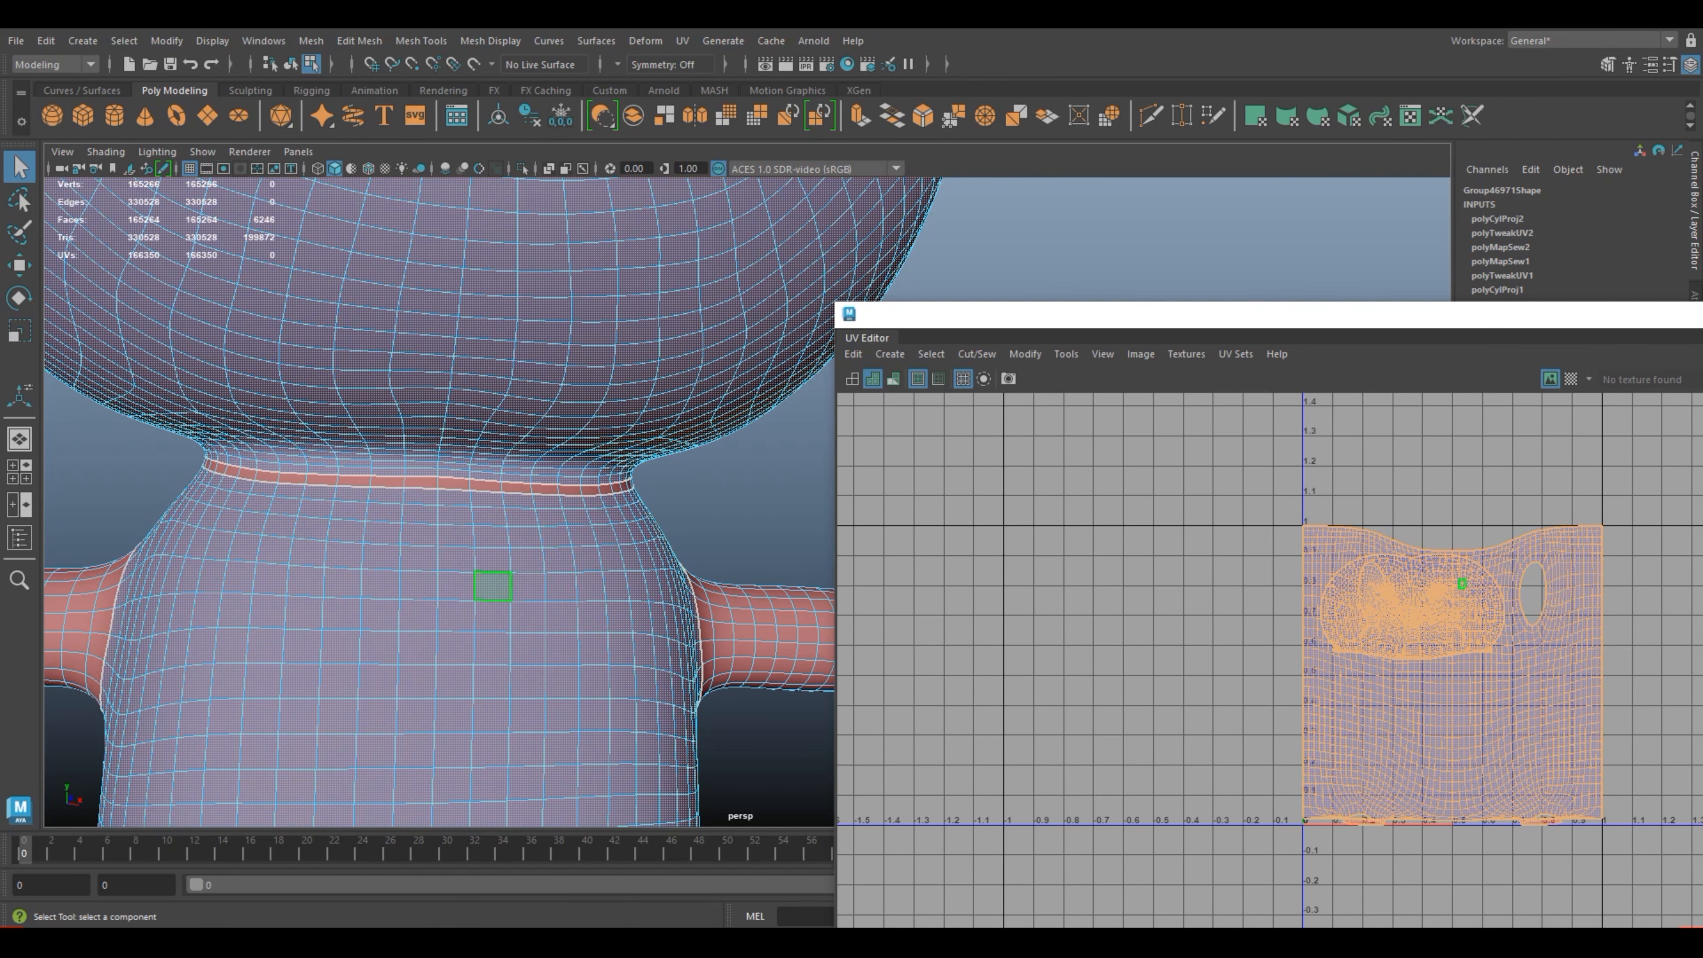
pyautogui.click(1086, 624)
pyautogui.moveTo(1368, 666); pyautogui.dragTo(1294, 642, button='right')
pyautogui.click(1421, 718)
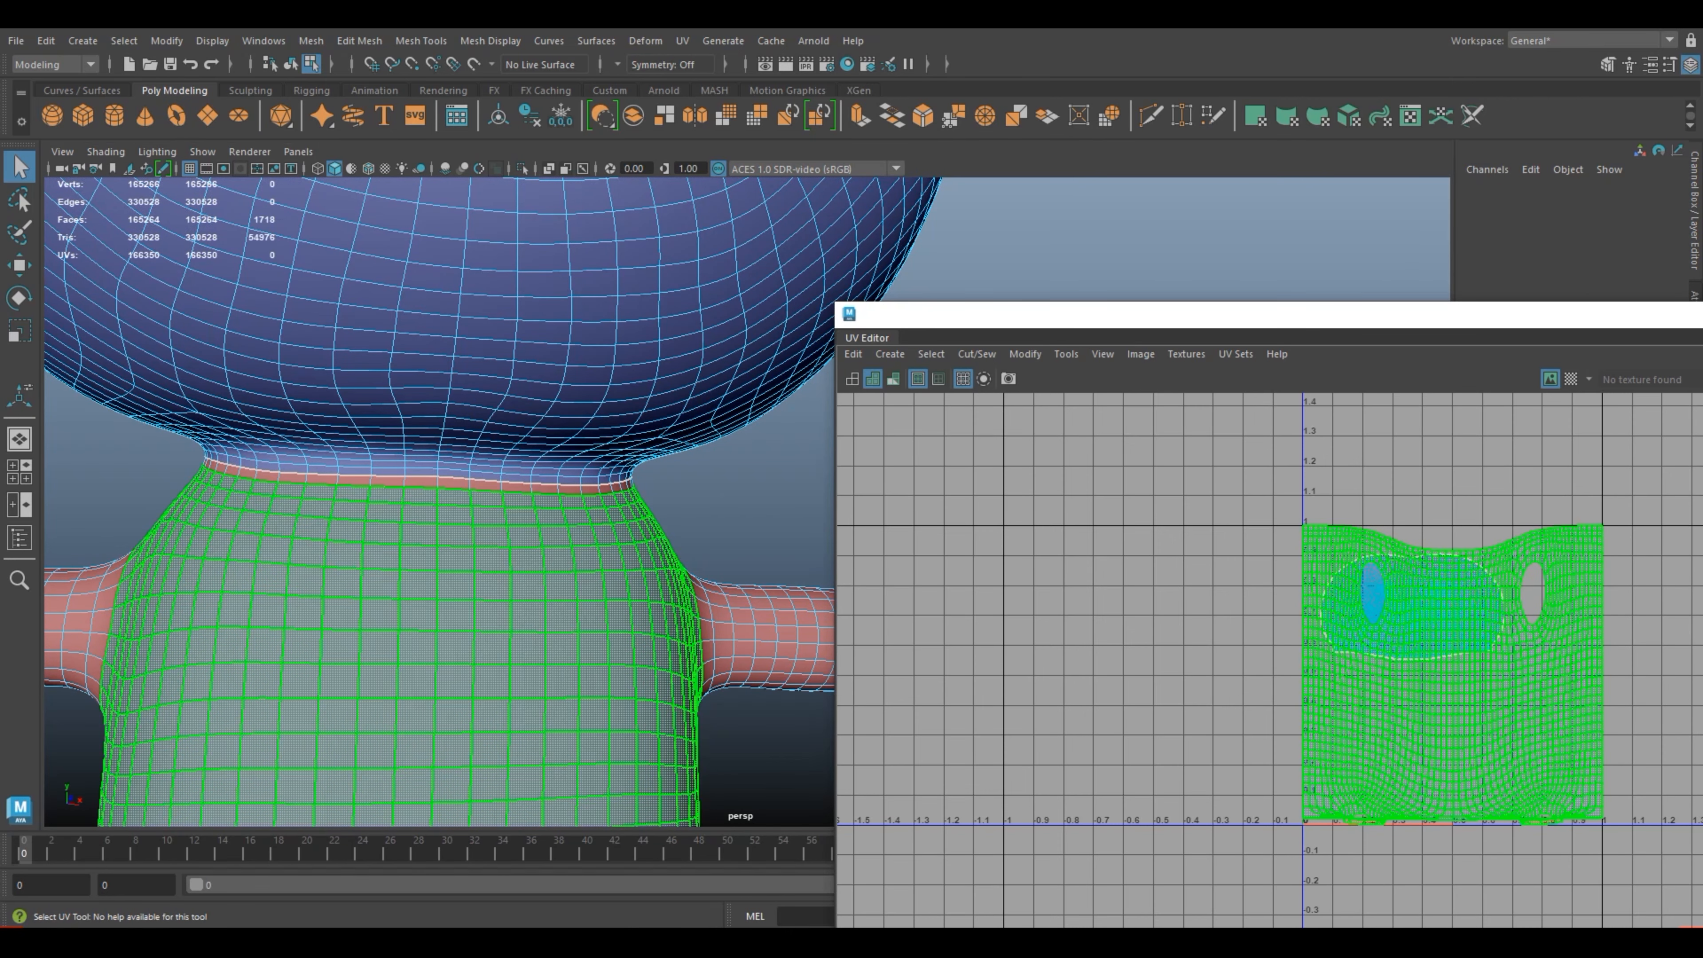
pyautogui.press('w')
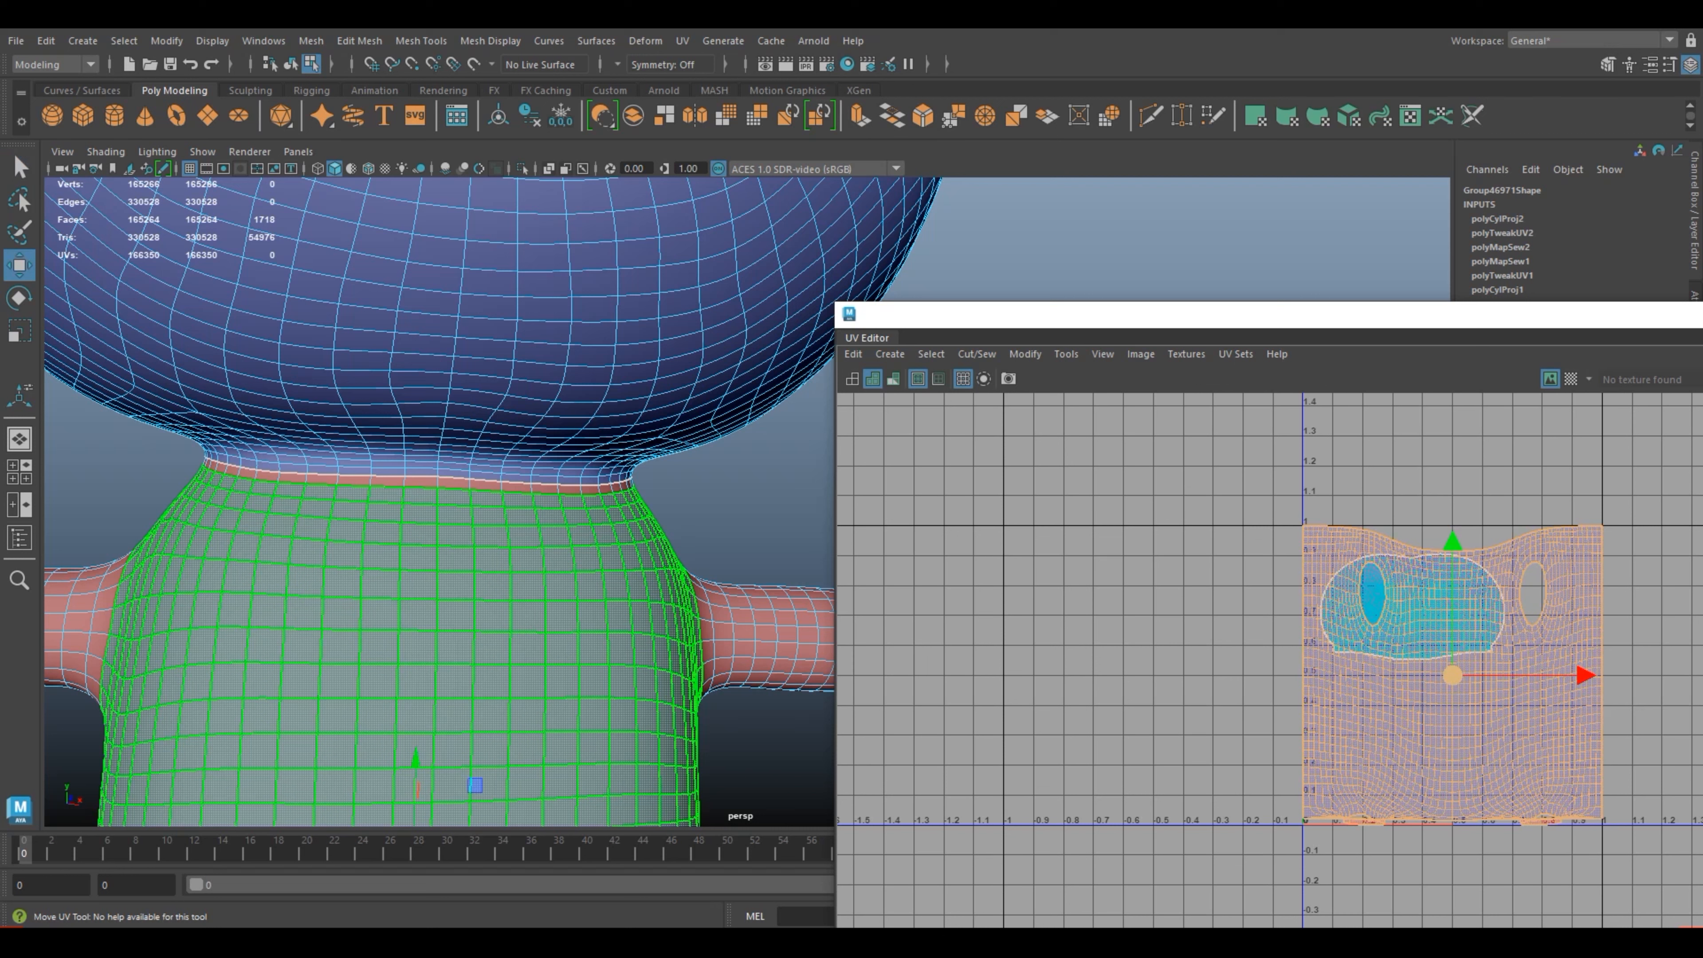
pyautogui.moveTo(1453, 676); pyautogui.dragTo(1083, 671)
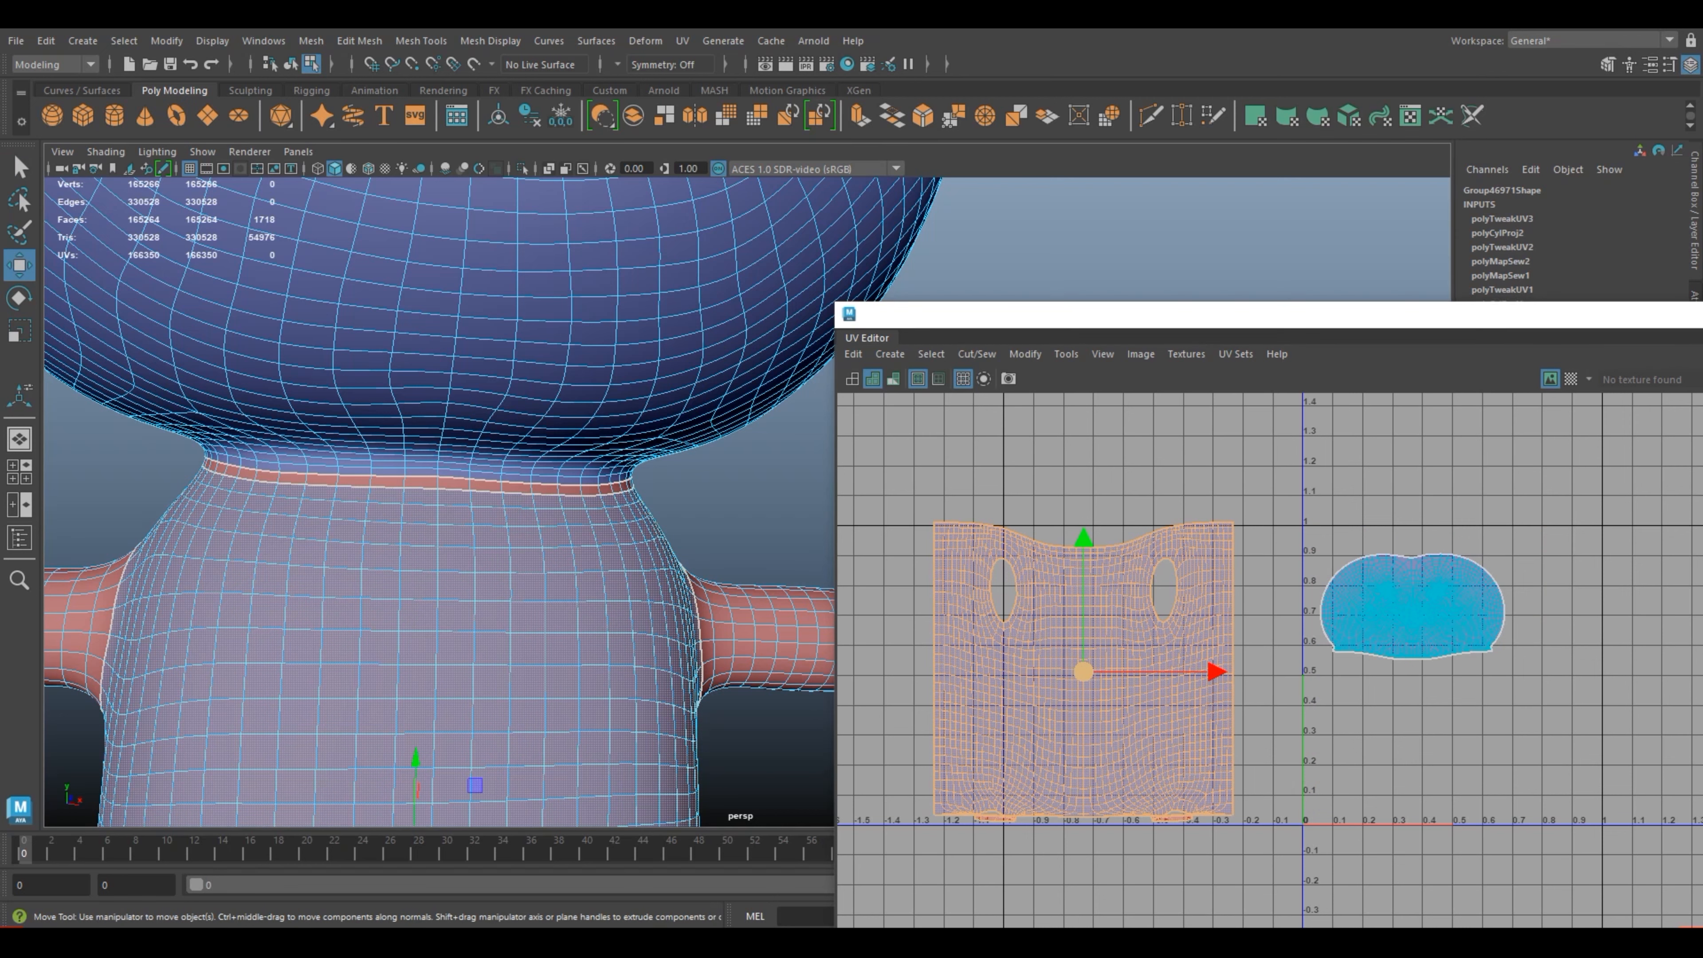
# Step: Select the unprojected ring of faces around the frog's neck
pyautogui.click(757, 496)
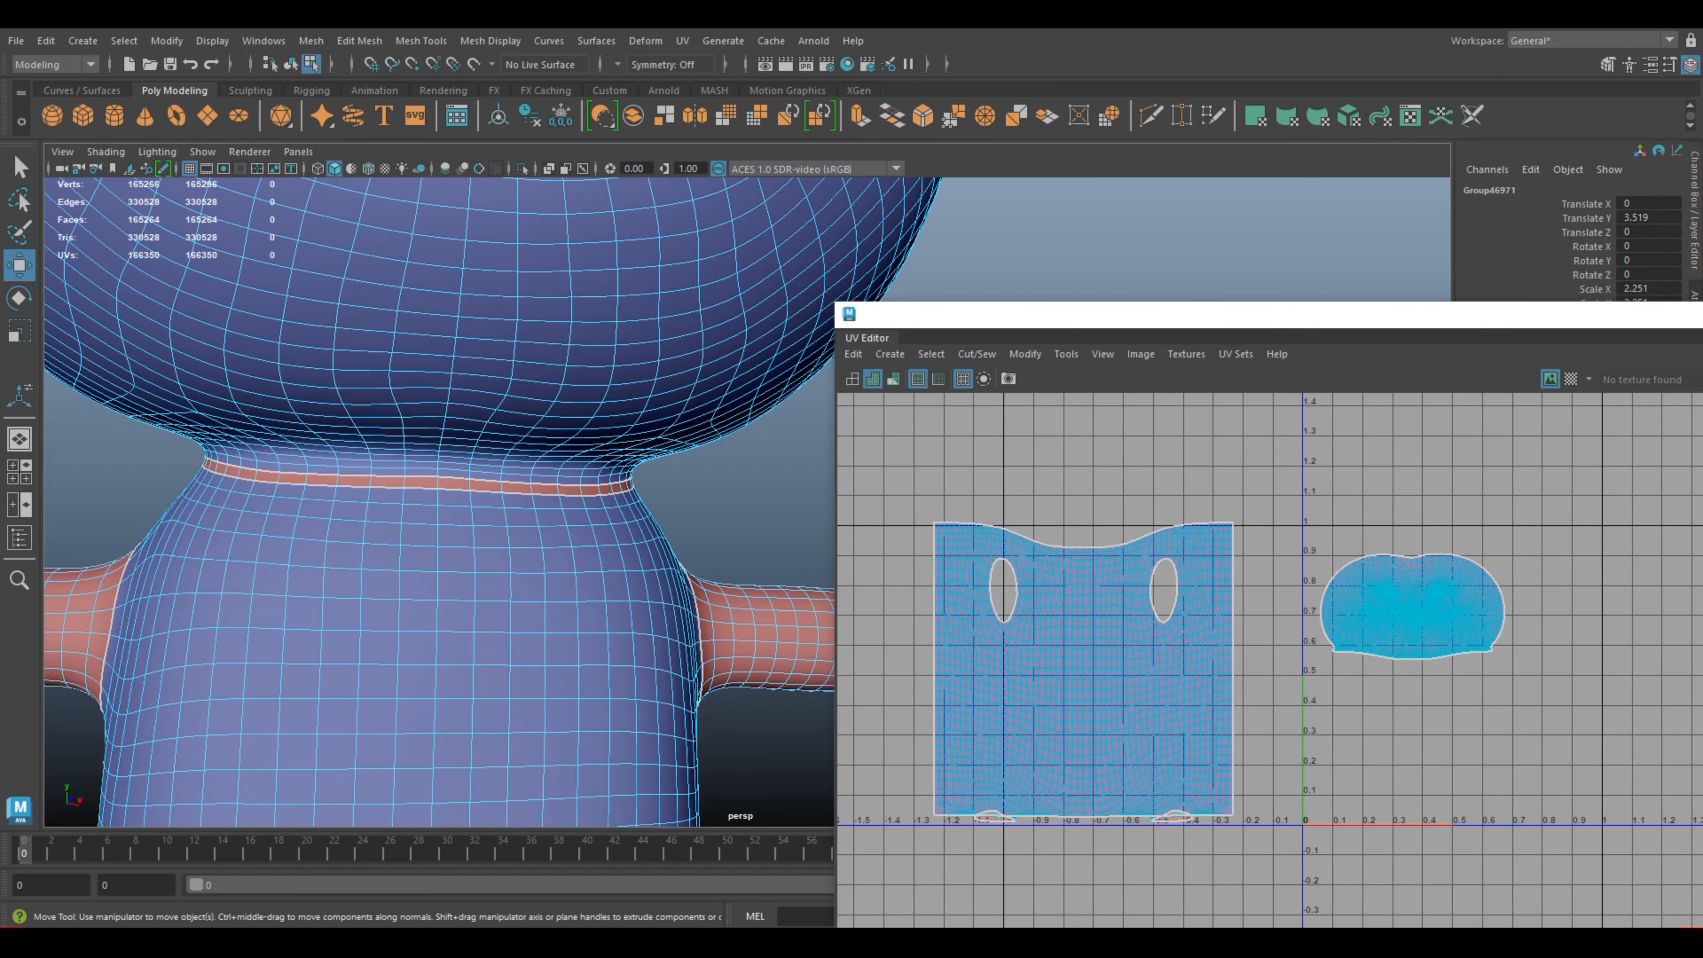
pyautogui.moveTo(384, 423); pyautogui.dragTo(386, 480, button='right')
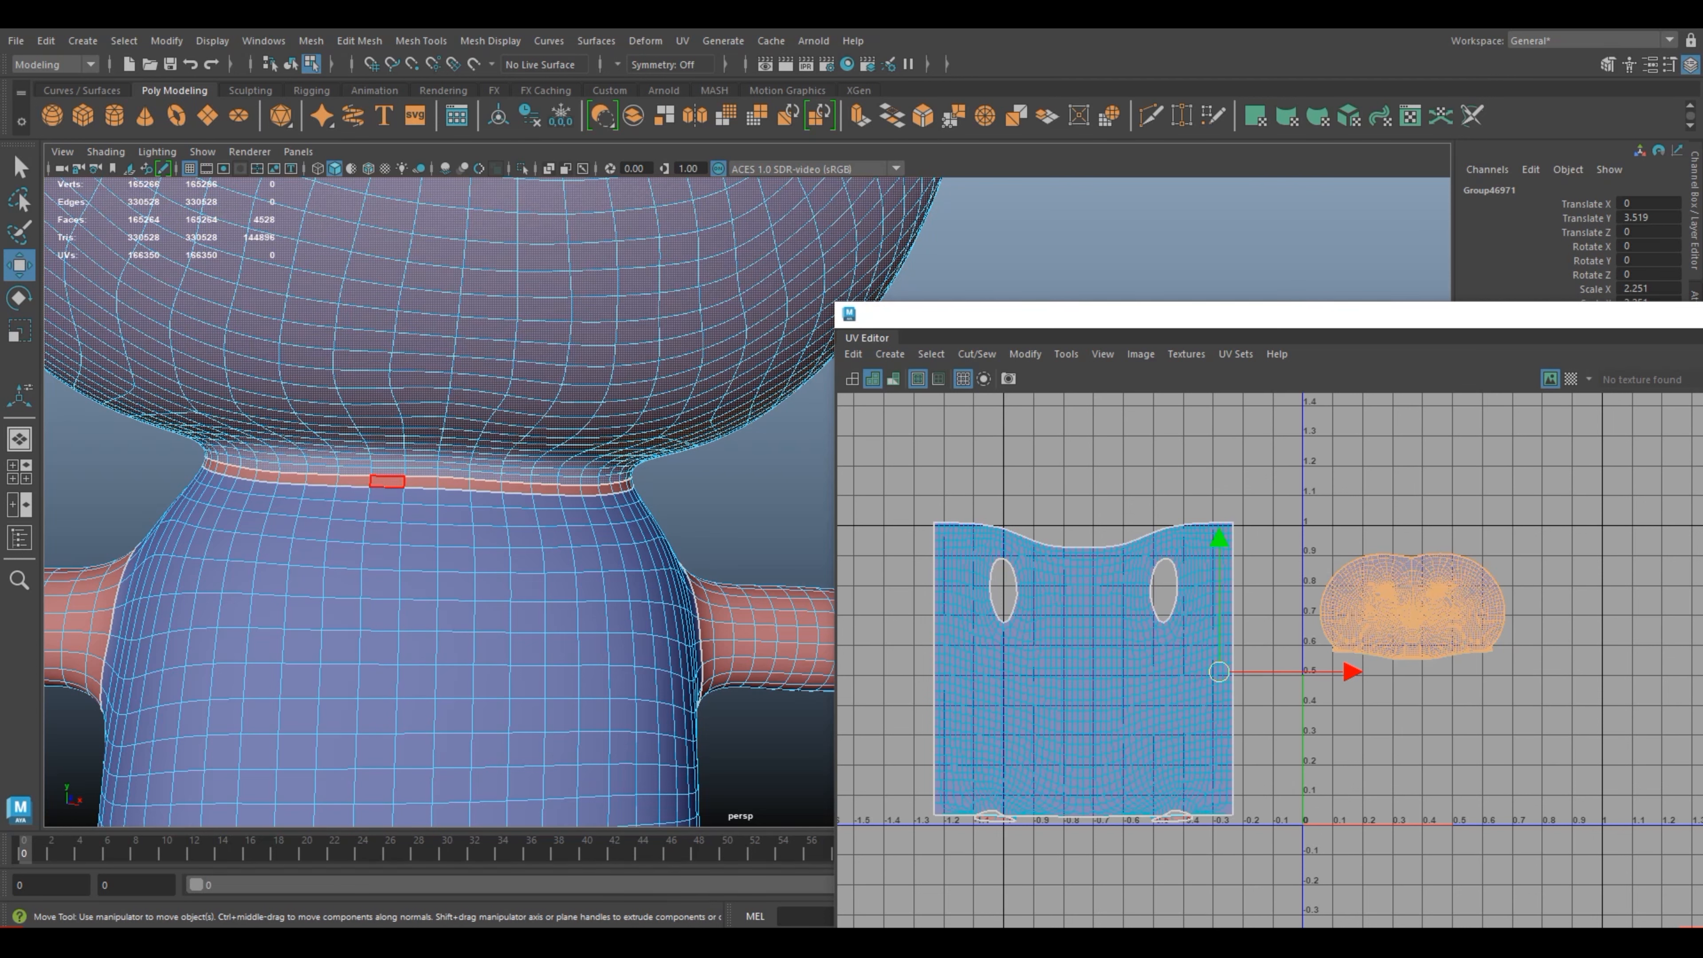
pyautogui.click(387, 480)
pyautogui.keyDown('shift'); pyautogui.click(354, 480); pyautogui.keyUp('shift')
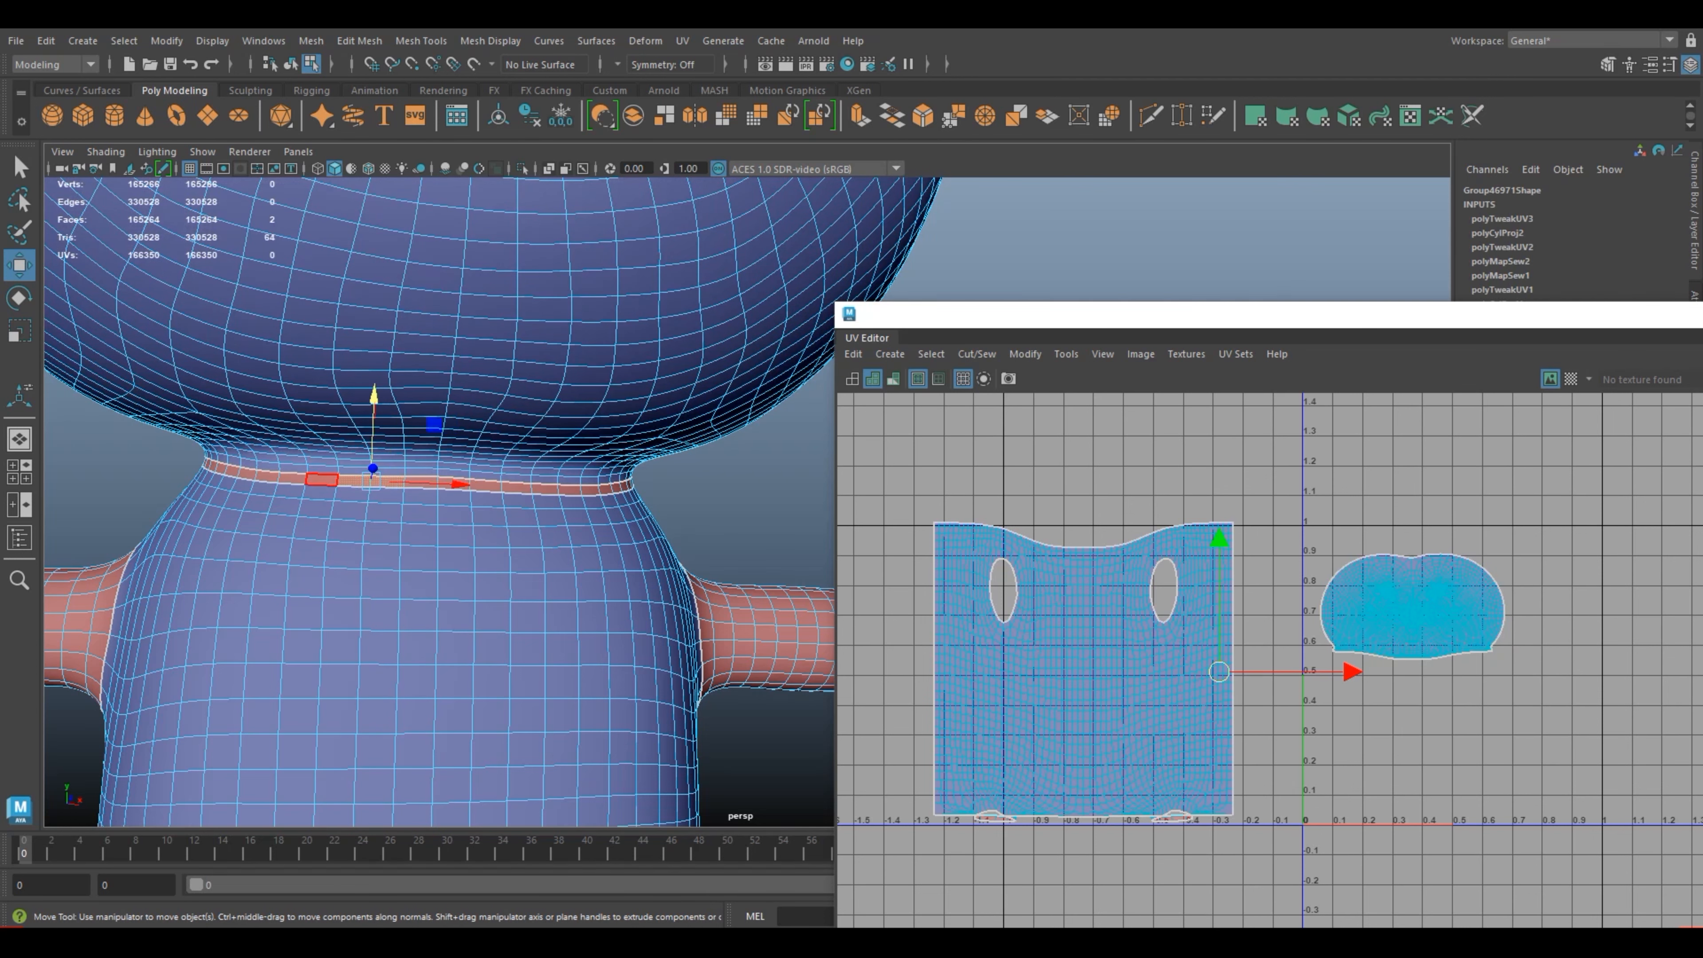
pyautogui.keyDown('shift'); pyautogui.doubleClick(322, 479); pyautogui.keyUp('shift')
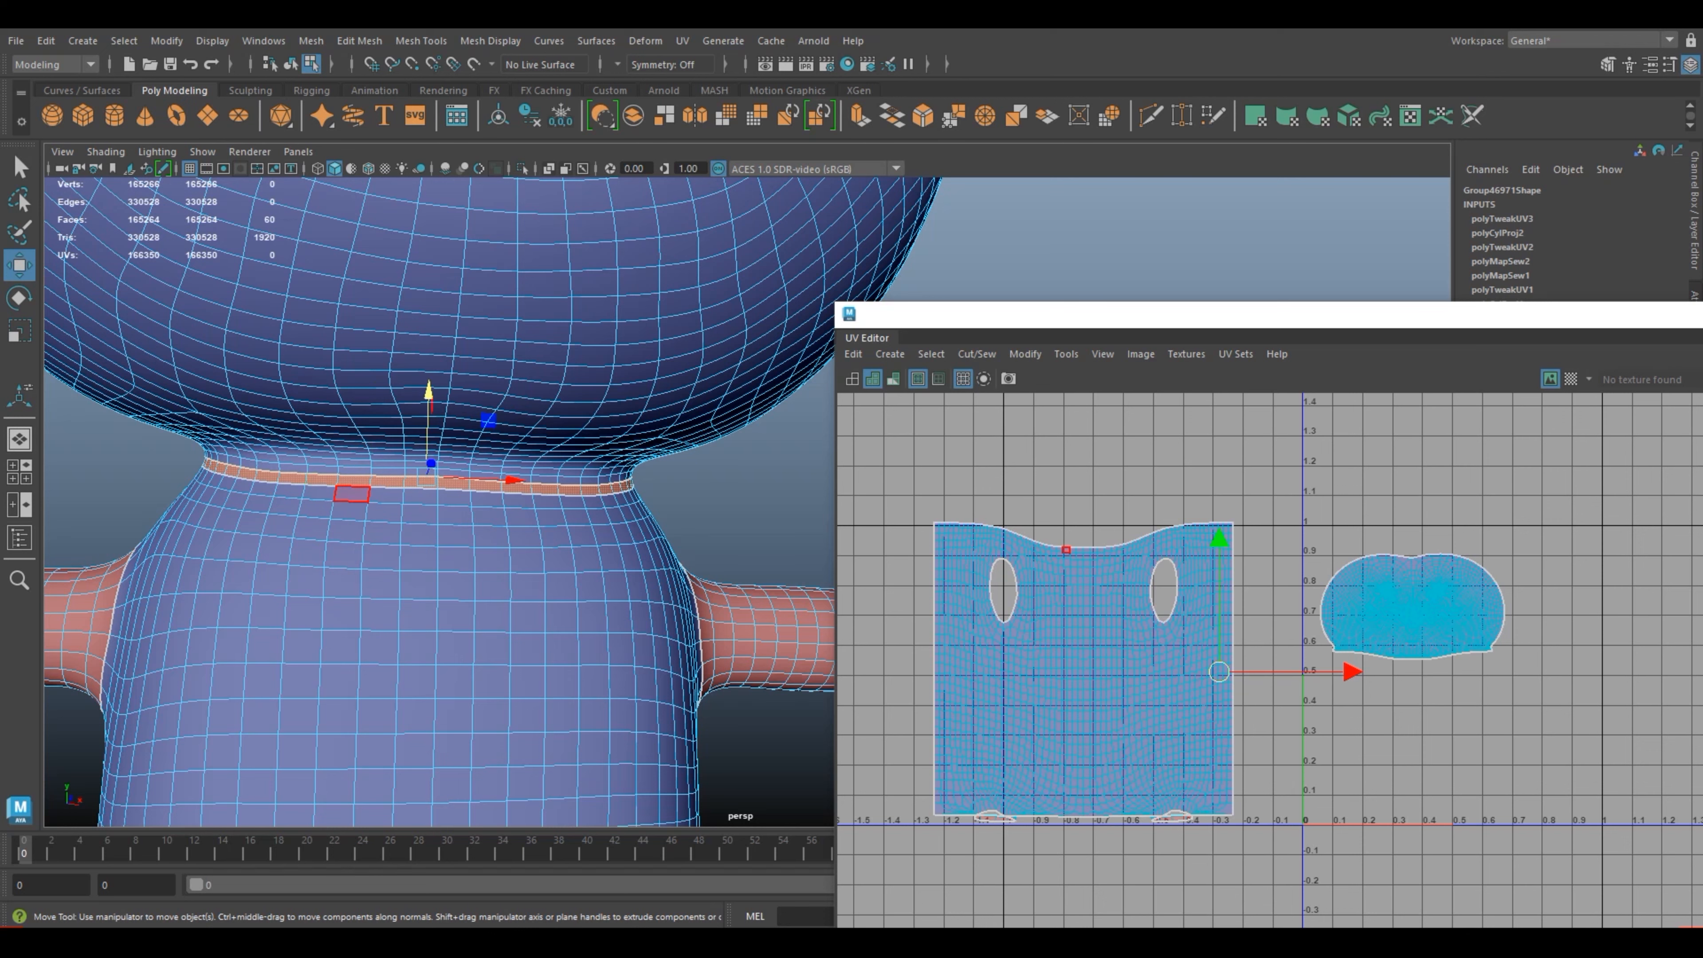
pyautogui.scroll(-5, 776, 592)
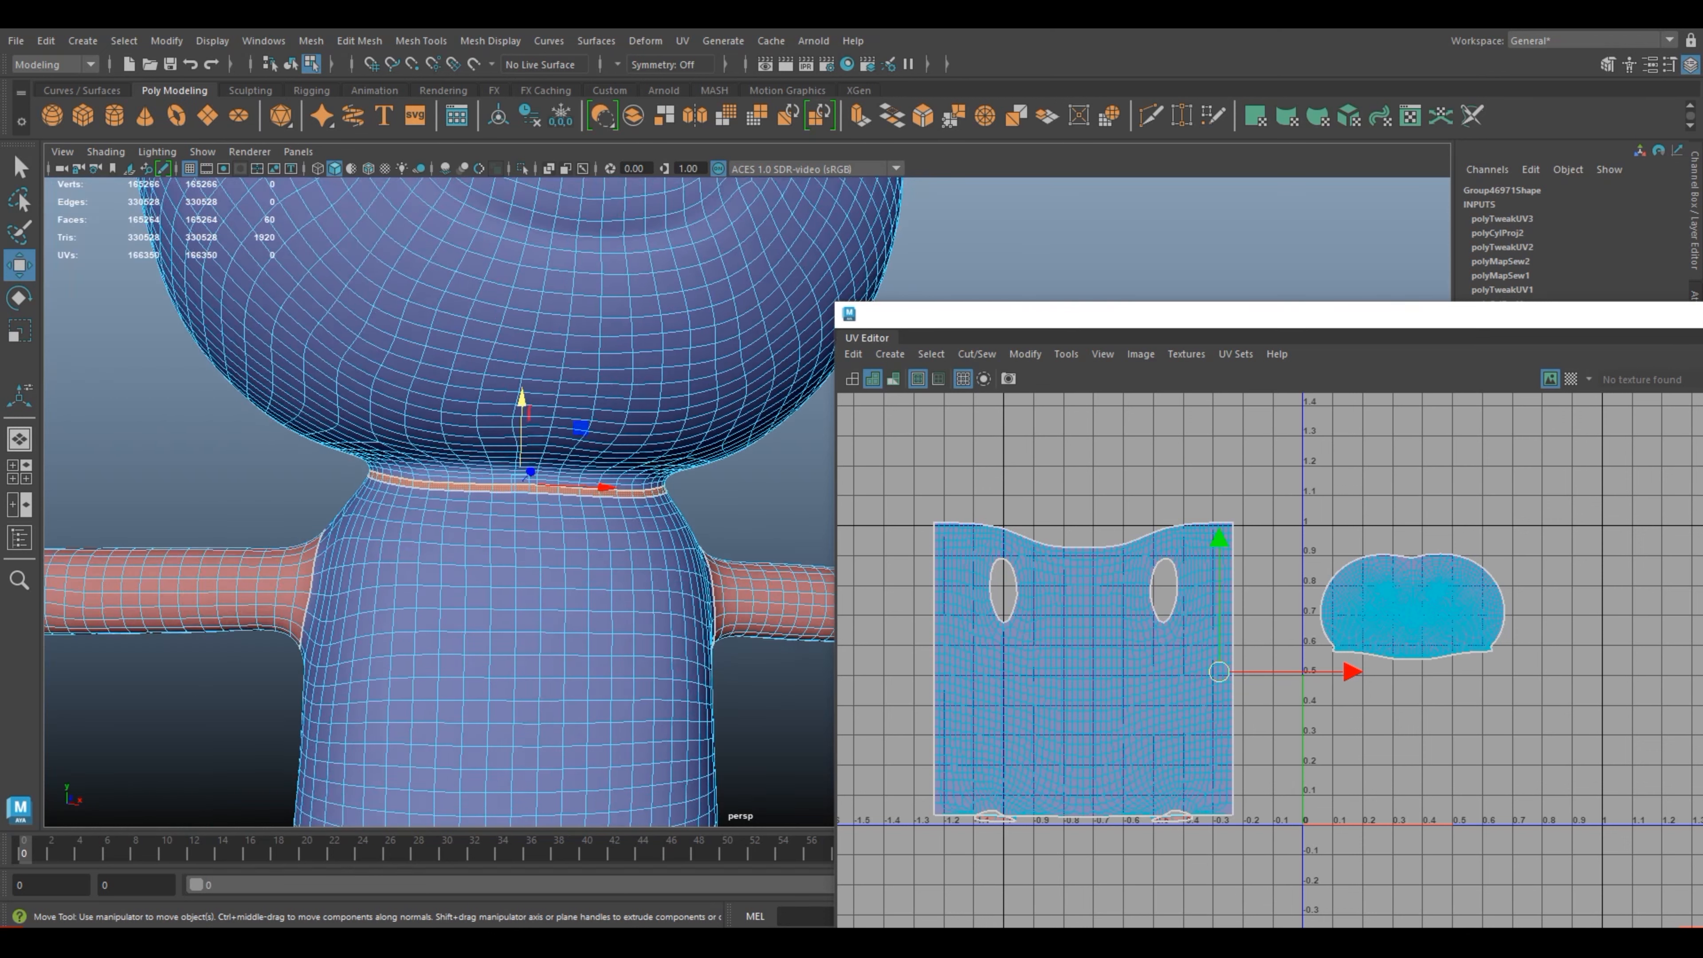
pyautogui.keyDown('alt'); pyautogui.moveTo(727, 712); pyautogui.dragTo(989, 738); pyautogui.keyUp('alt')
pyautogui.keyDown('alt'); pyautogui.moveTo(529, 463); pyautogui.dragTo(710, 459); pyautogui.keyUp('alt')
pyautogui.keyDown('alt'); pyautogui.moveTo(591, 409); pyautogui.dragTo(694, 384); pyautogui.keyUp('alt')
pyautogui.keyDown('alt'); pyautogui.moveTo(729, 704); pyautogui.dragTo(470, 650, button='middle'); pyautogui.keyUp('alt')
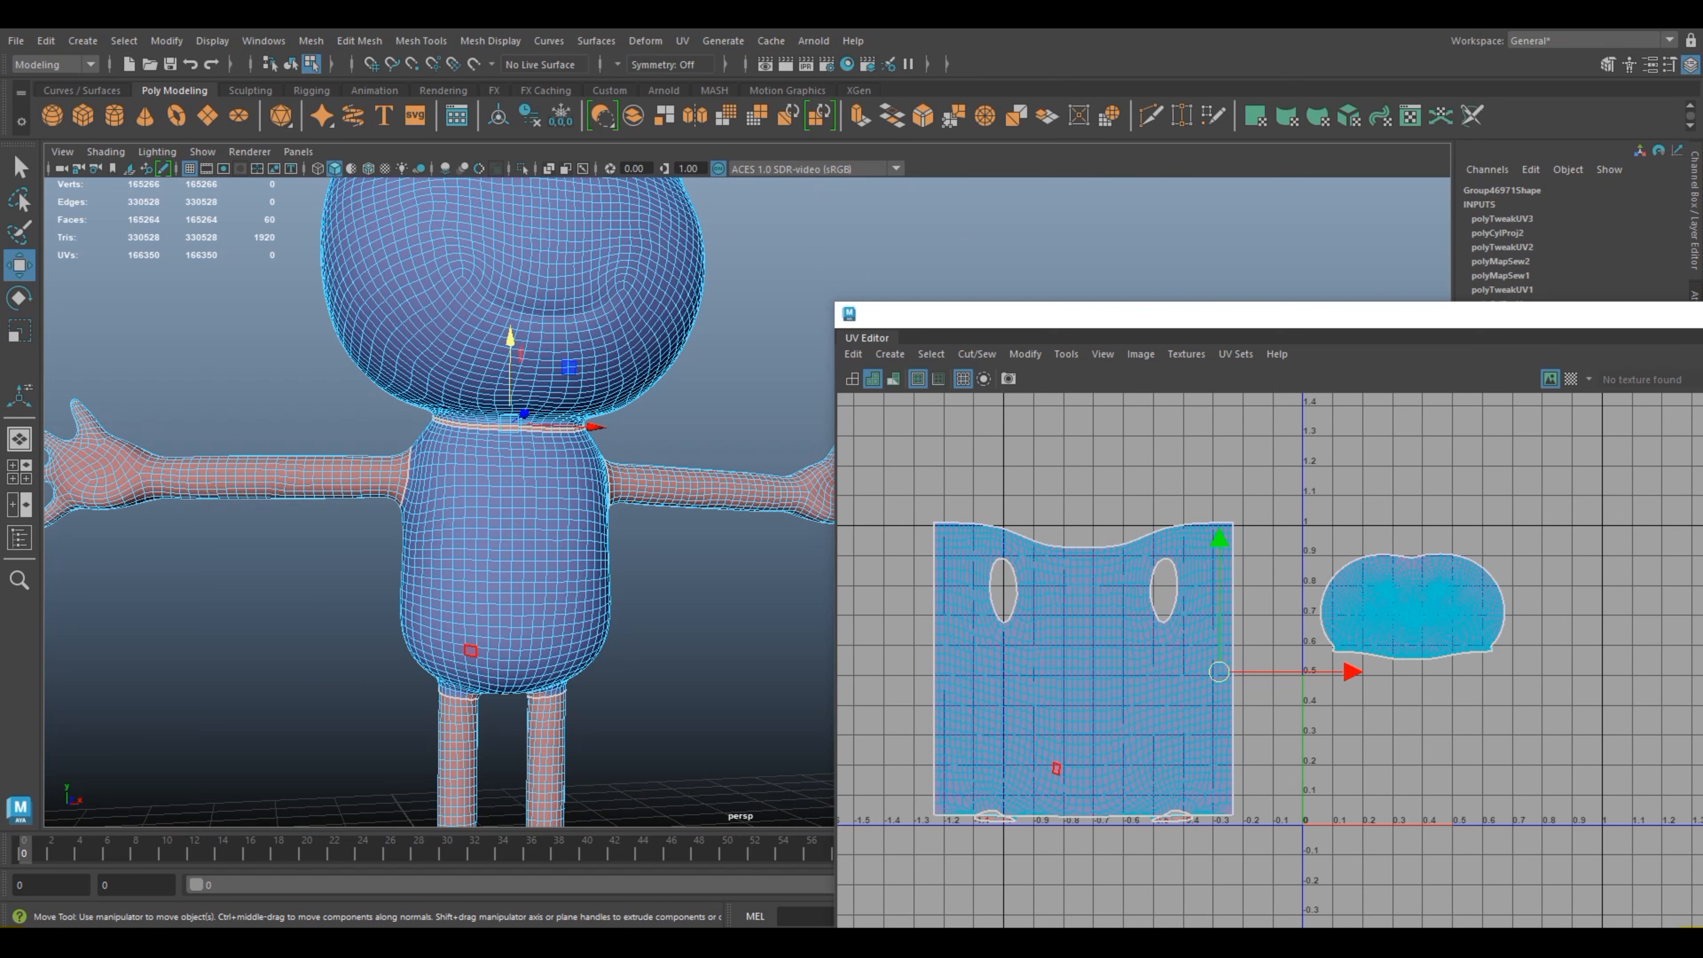
# Step: Select the whole torso UV shell and convert the selection to faces
pyautogui.keyDown('shift'); pyautogui.click(1103, 663); pyautogui.keyUp('shift')
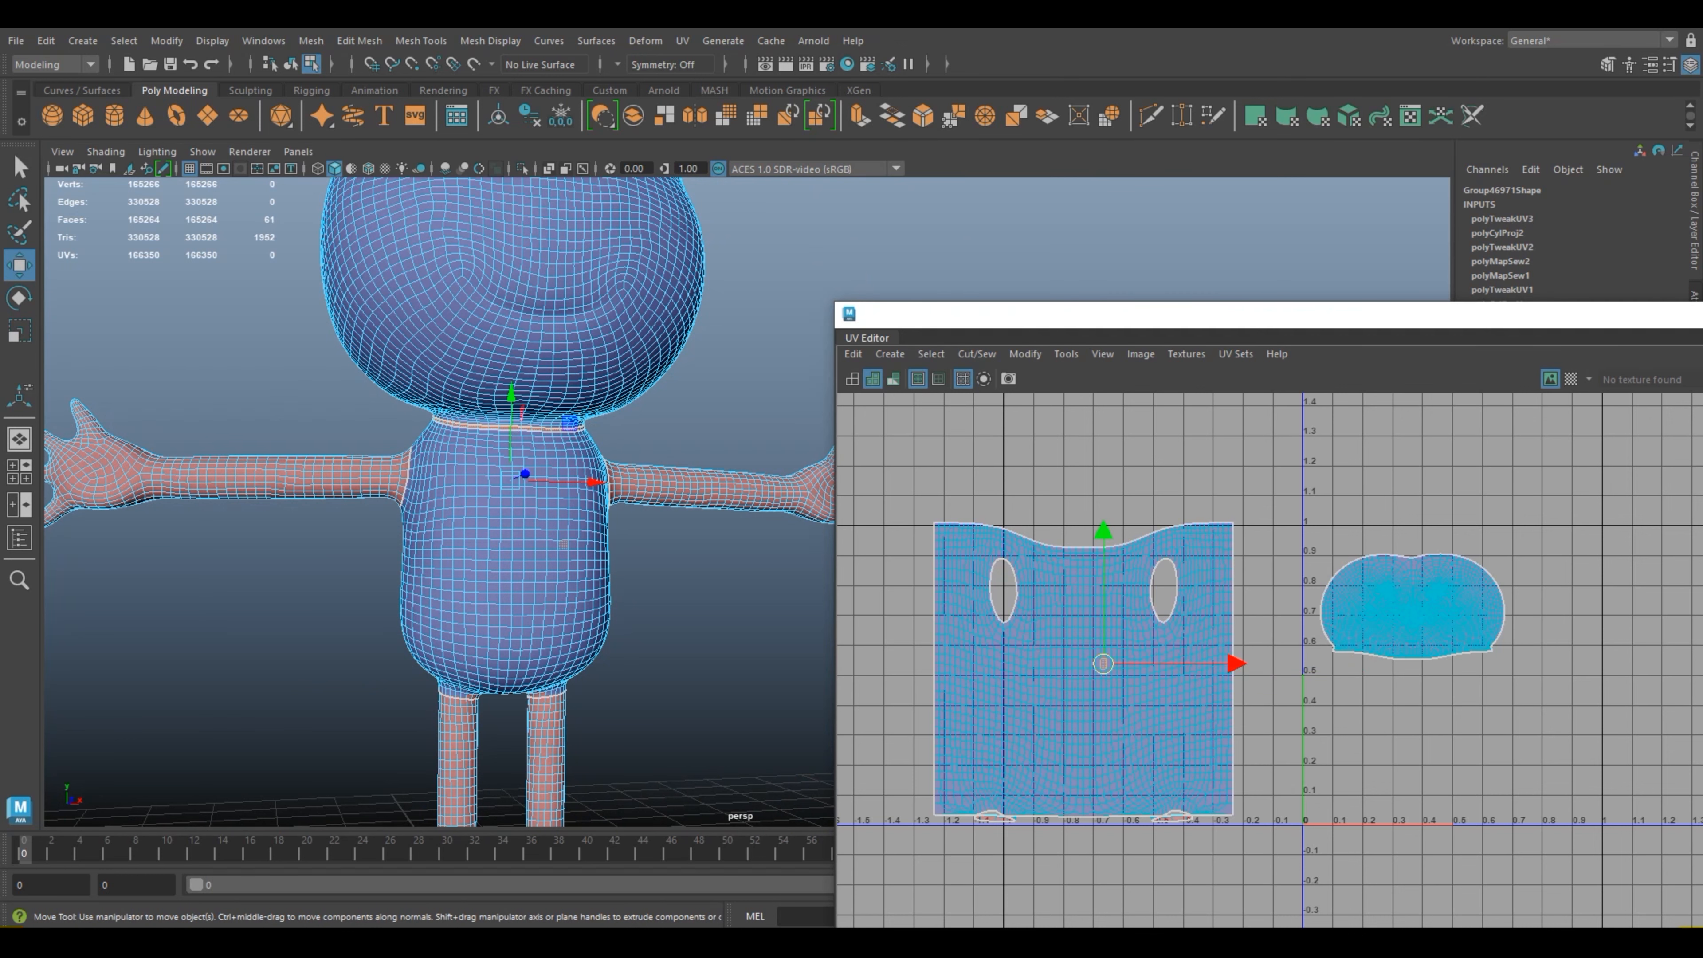
pyautogui.scroll(3, 1030, 654)
pyautogui.rightClick(1068, 651)
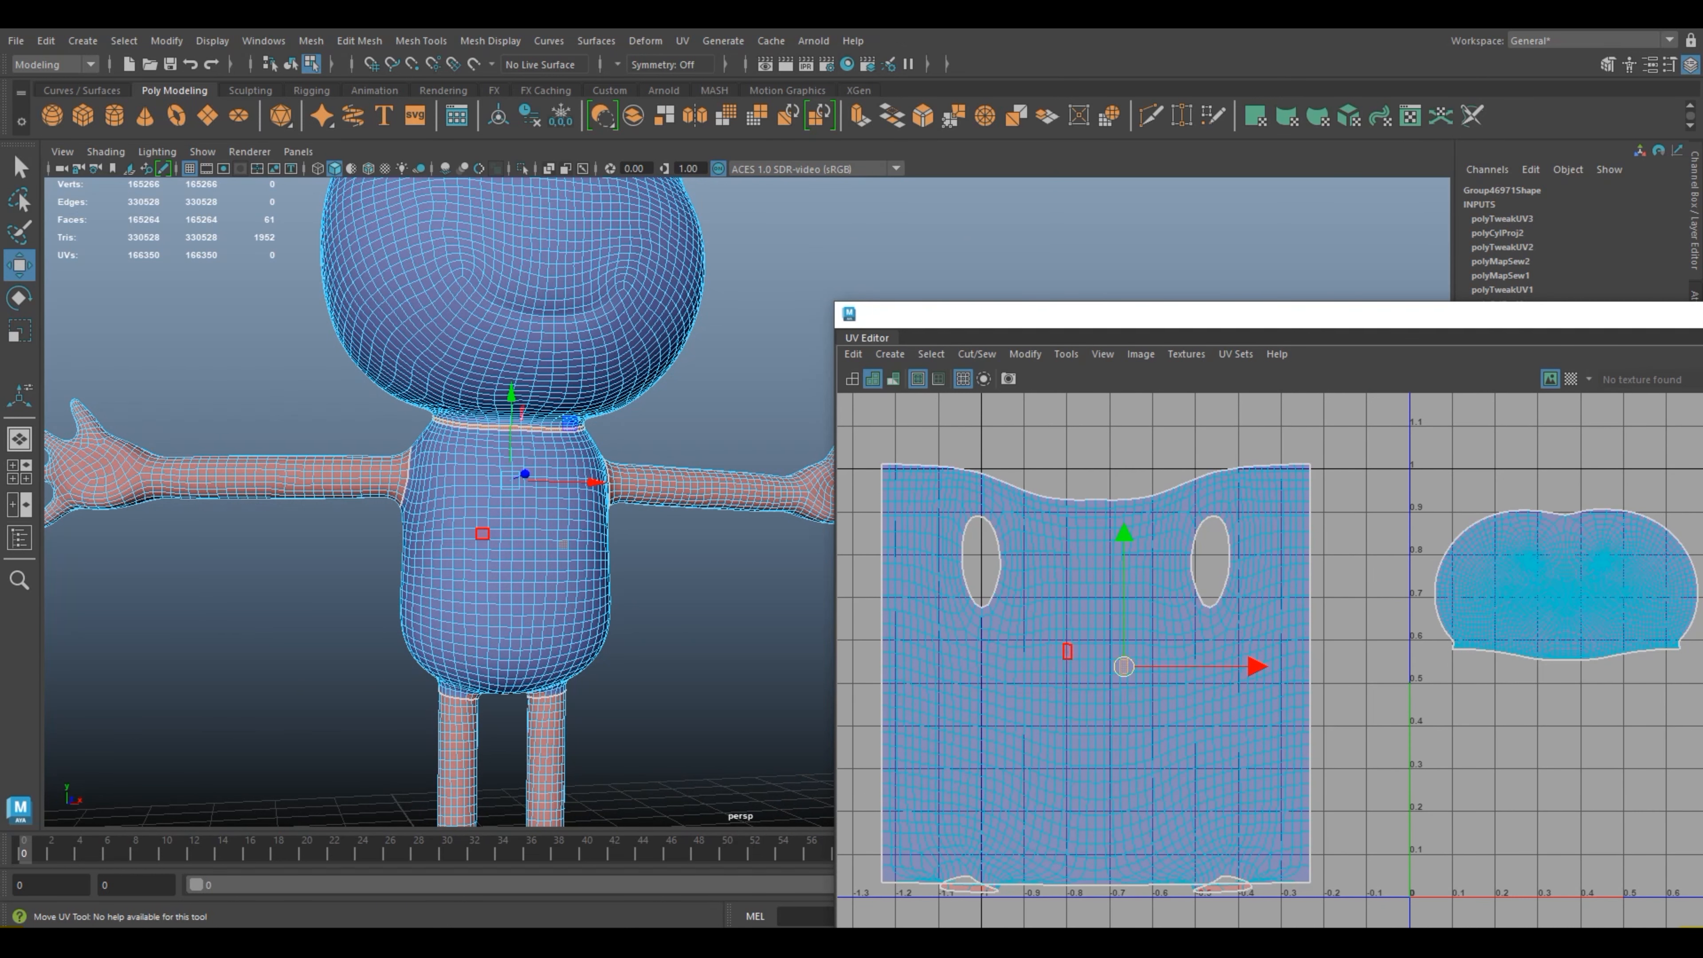
pyautogui.click(1075, 663)
pyautogui.scroll(2, 1080, 671)
pyautogui.hotkey('ctrl', 'F11')
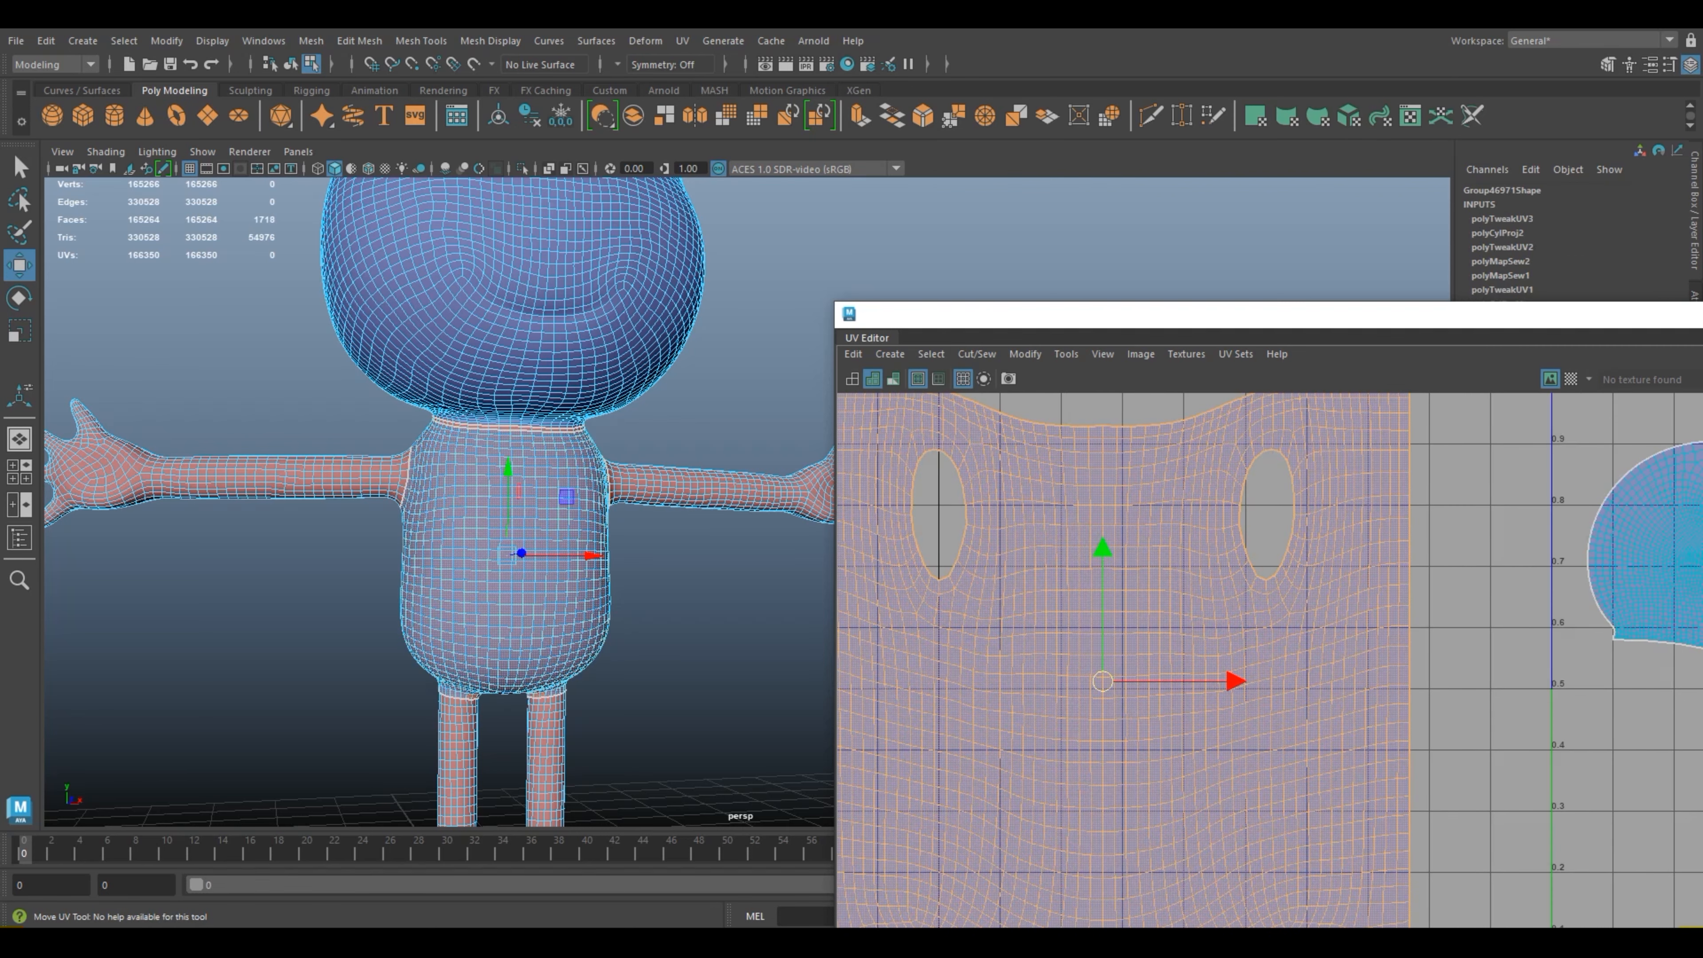
# Step: Add the ring of faces around the neck to the torso face selection
pyautogui.scroll(4, 439, 501)
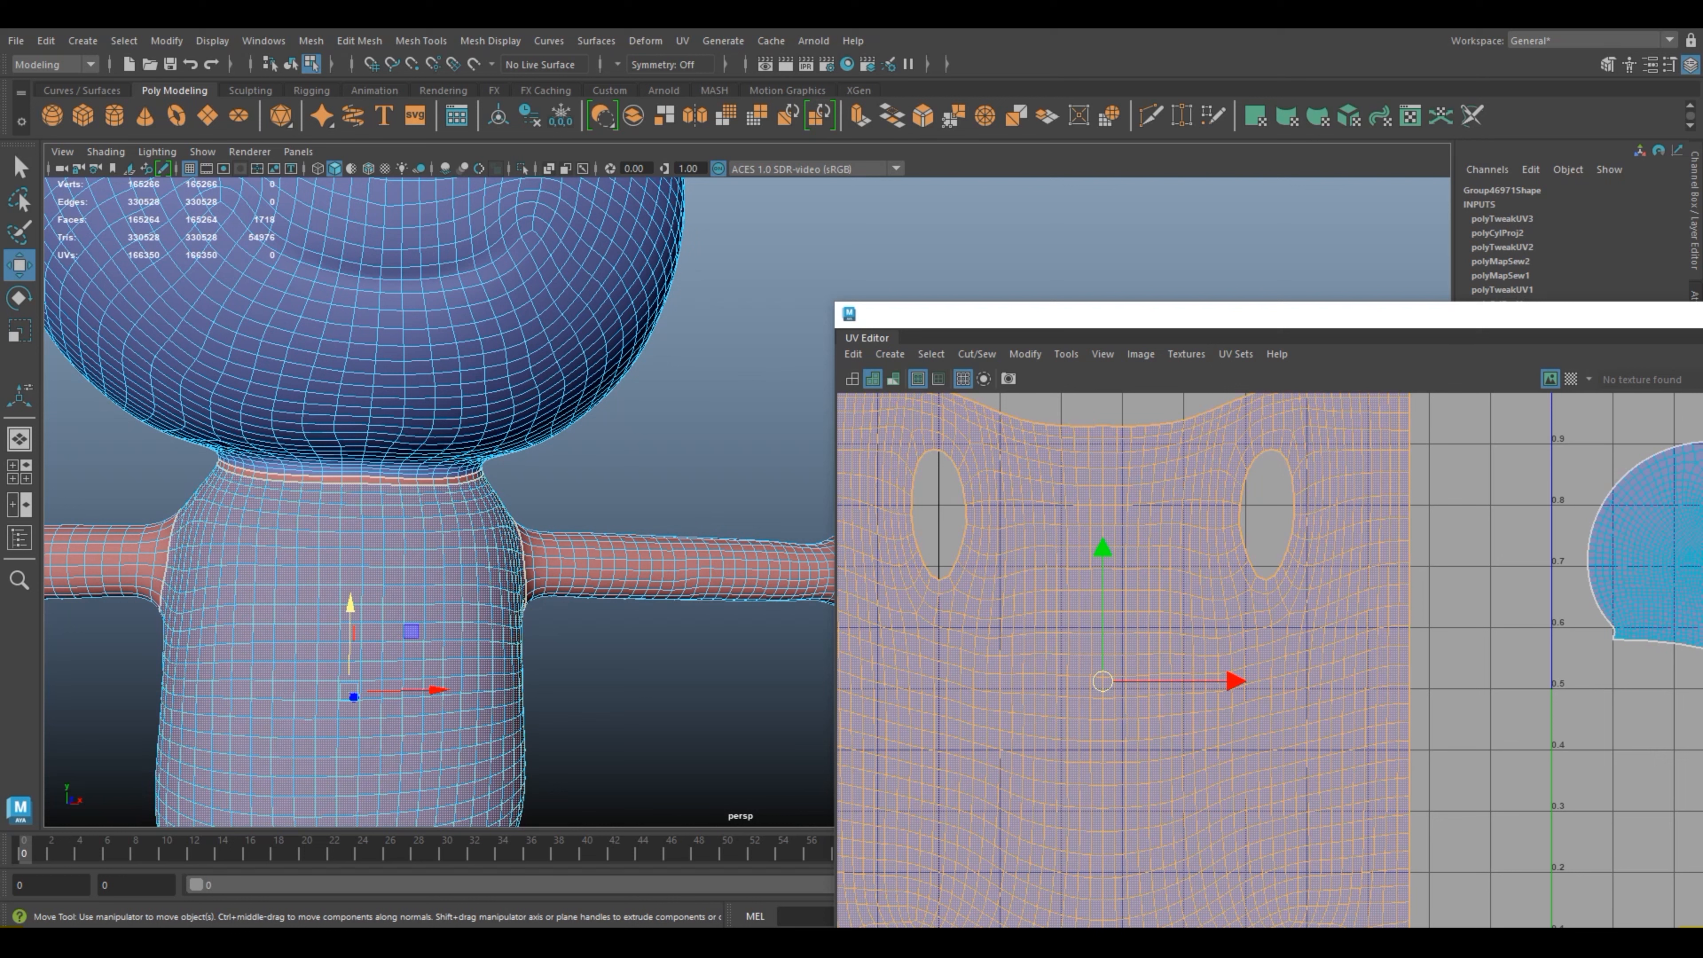
pyautogui.moveTo(354, 476)
pyautogui.keyDown('shift'); pyautogui.mouseDown(button='right')
pyautogui.moveTo(277, 502)
pyautogui.moveTo(353, 476)
pyautogui.mouseUp(button='right'); pyautogui.keyUp('shift')
pyautogui.moveTo(406, 423); pyautogui.dragTo(406, 473, button='right')
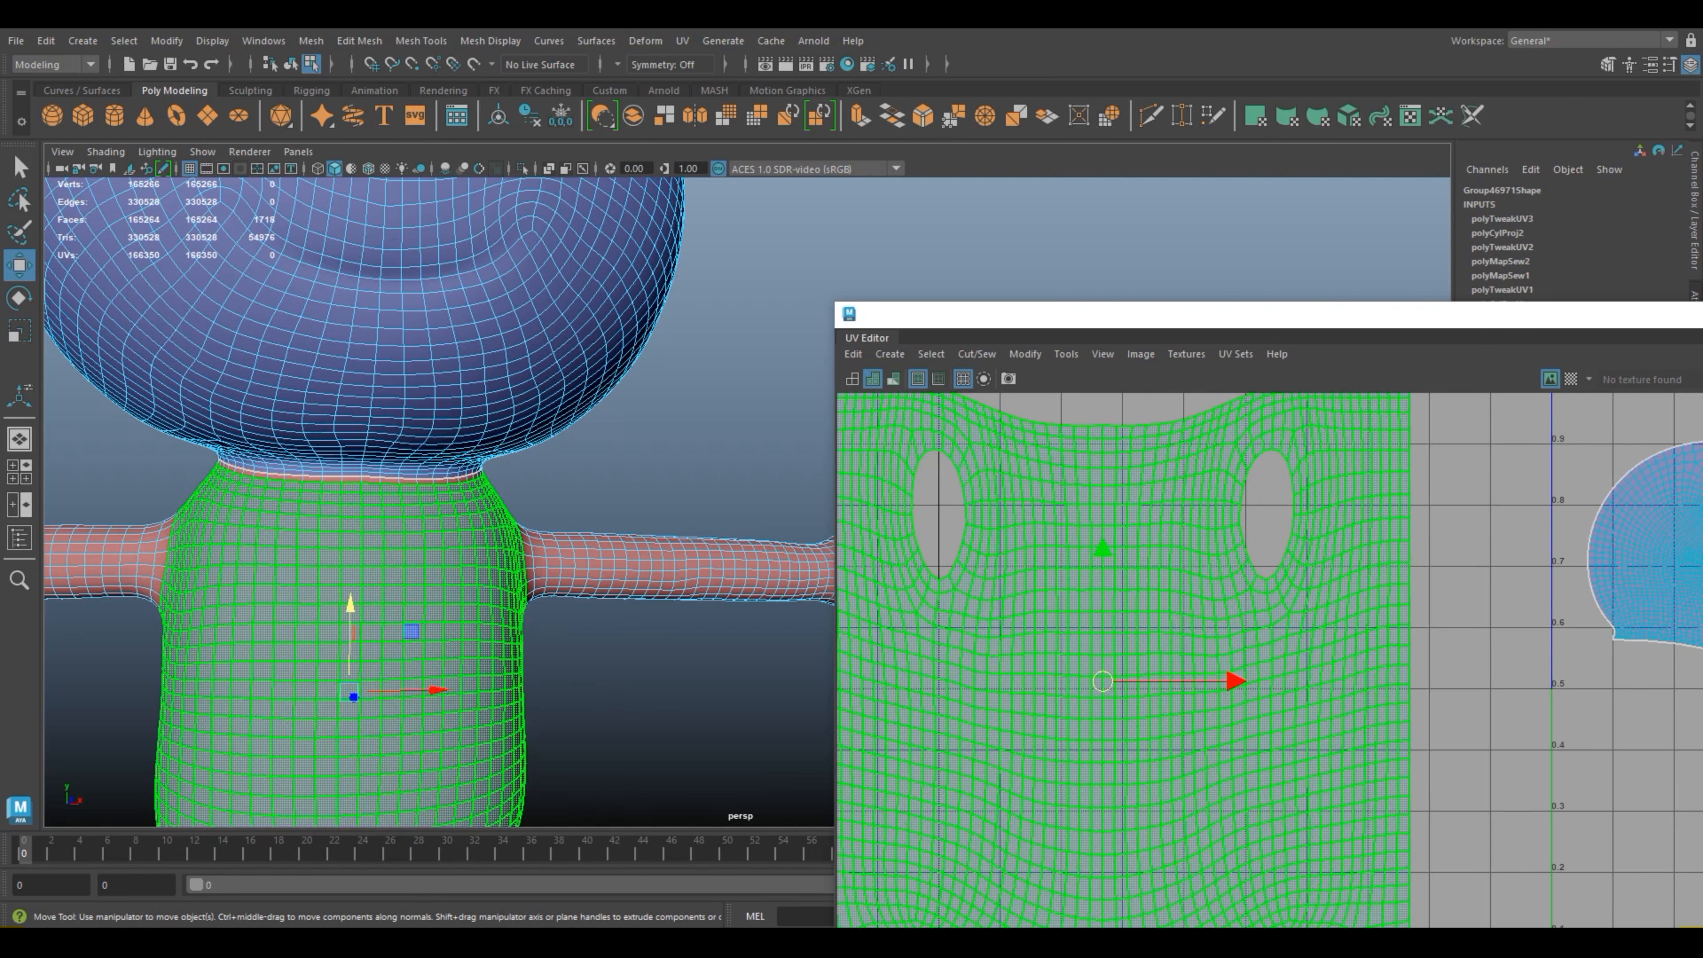
pyautogui.keyDown('shift'); pyautogui.doubleClick(390, 479); pyautogui.keyUp('shift')
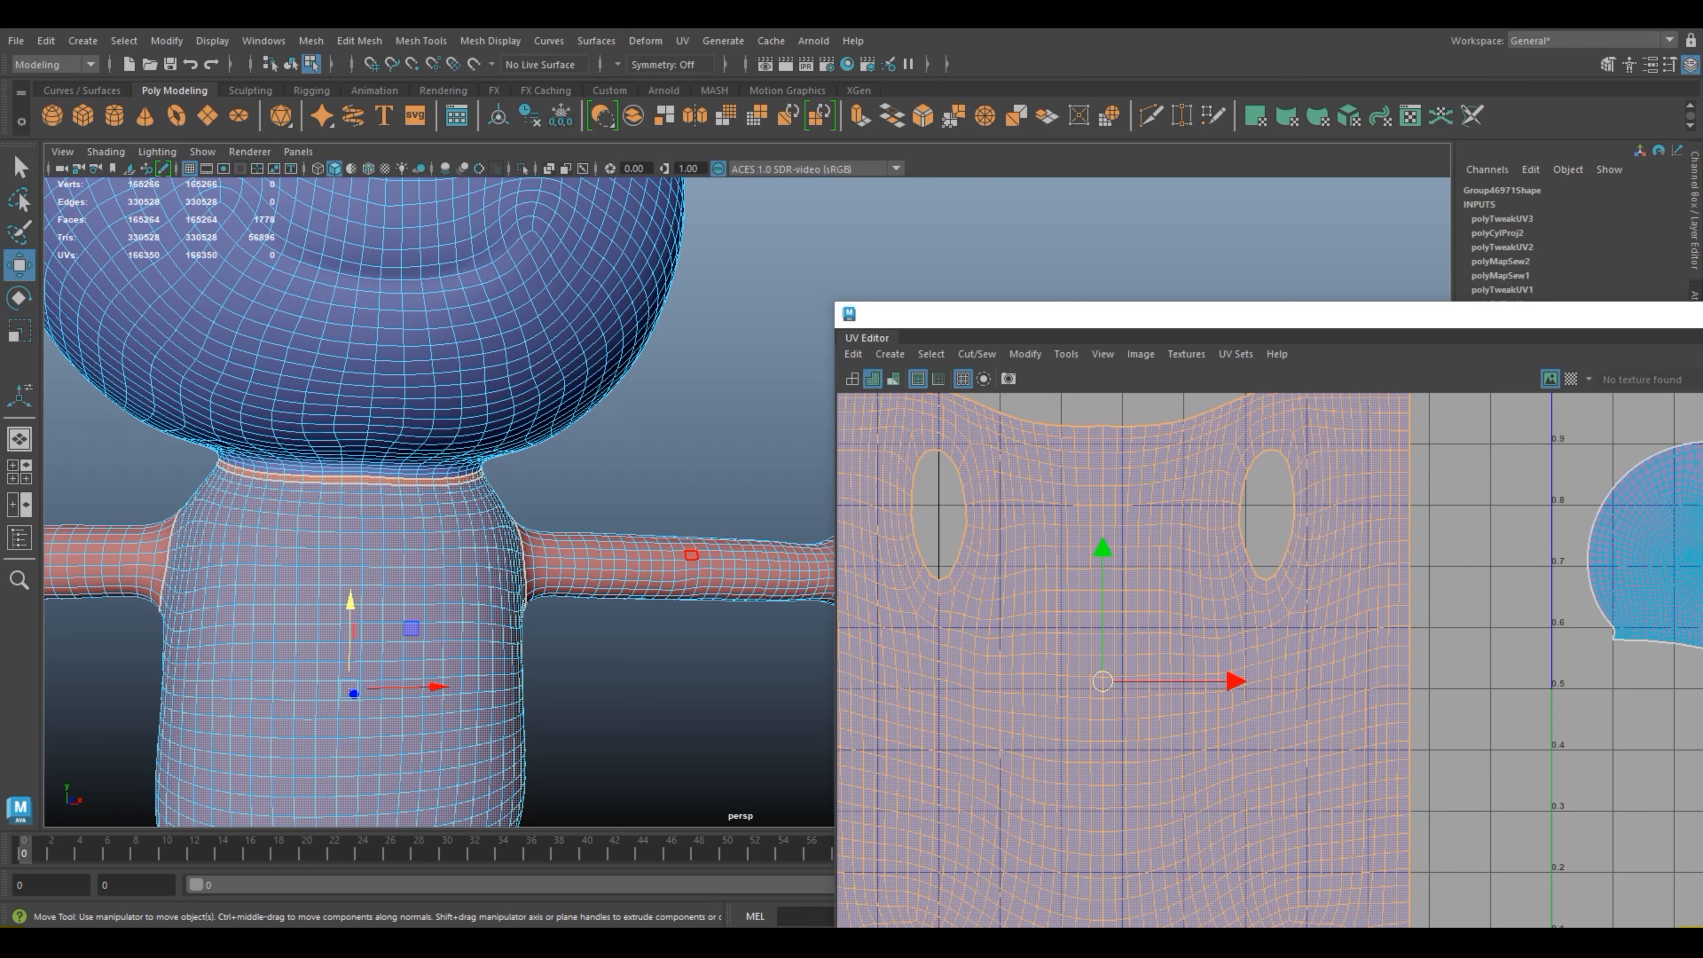
# Step: Minimize the UV Editor and apply a Cylindrical UV projection to the selected torso and neck faces
pyautogui.moveTo(1559, 318); pyautogui.dragTo(1270, 384)
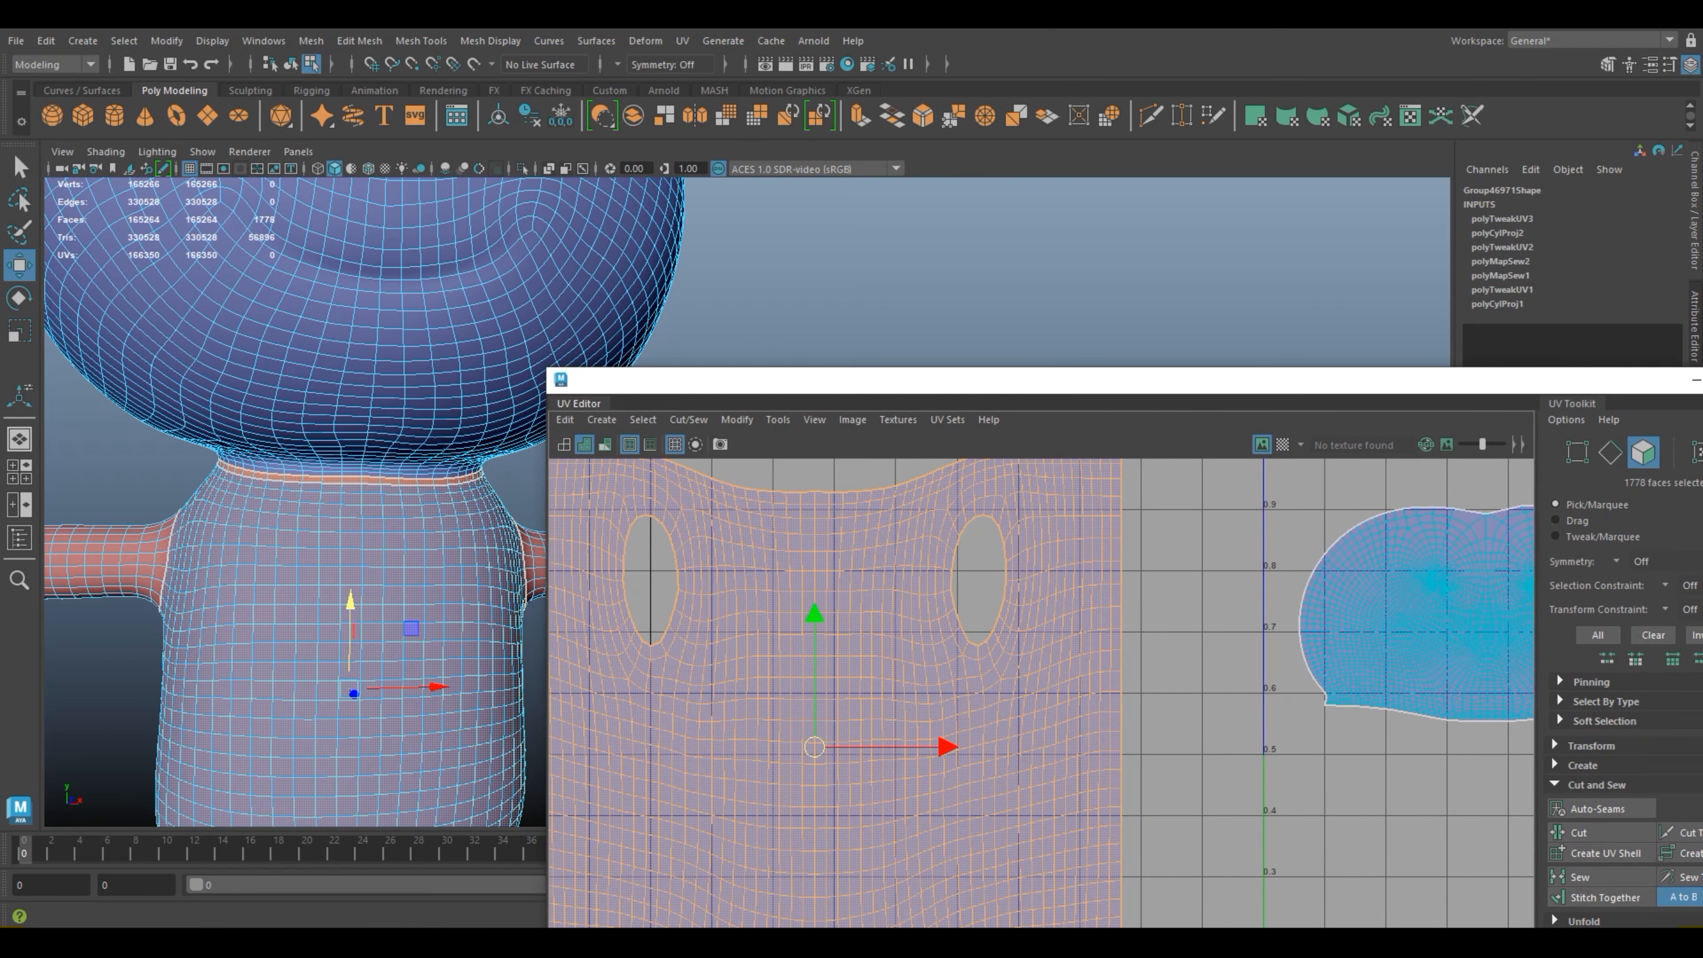
pyautogui.moveTo(1663, 380); pyautogui.dragTo(1423, 389)
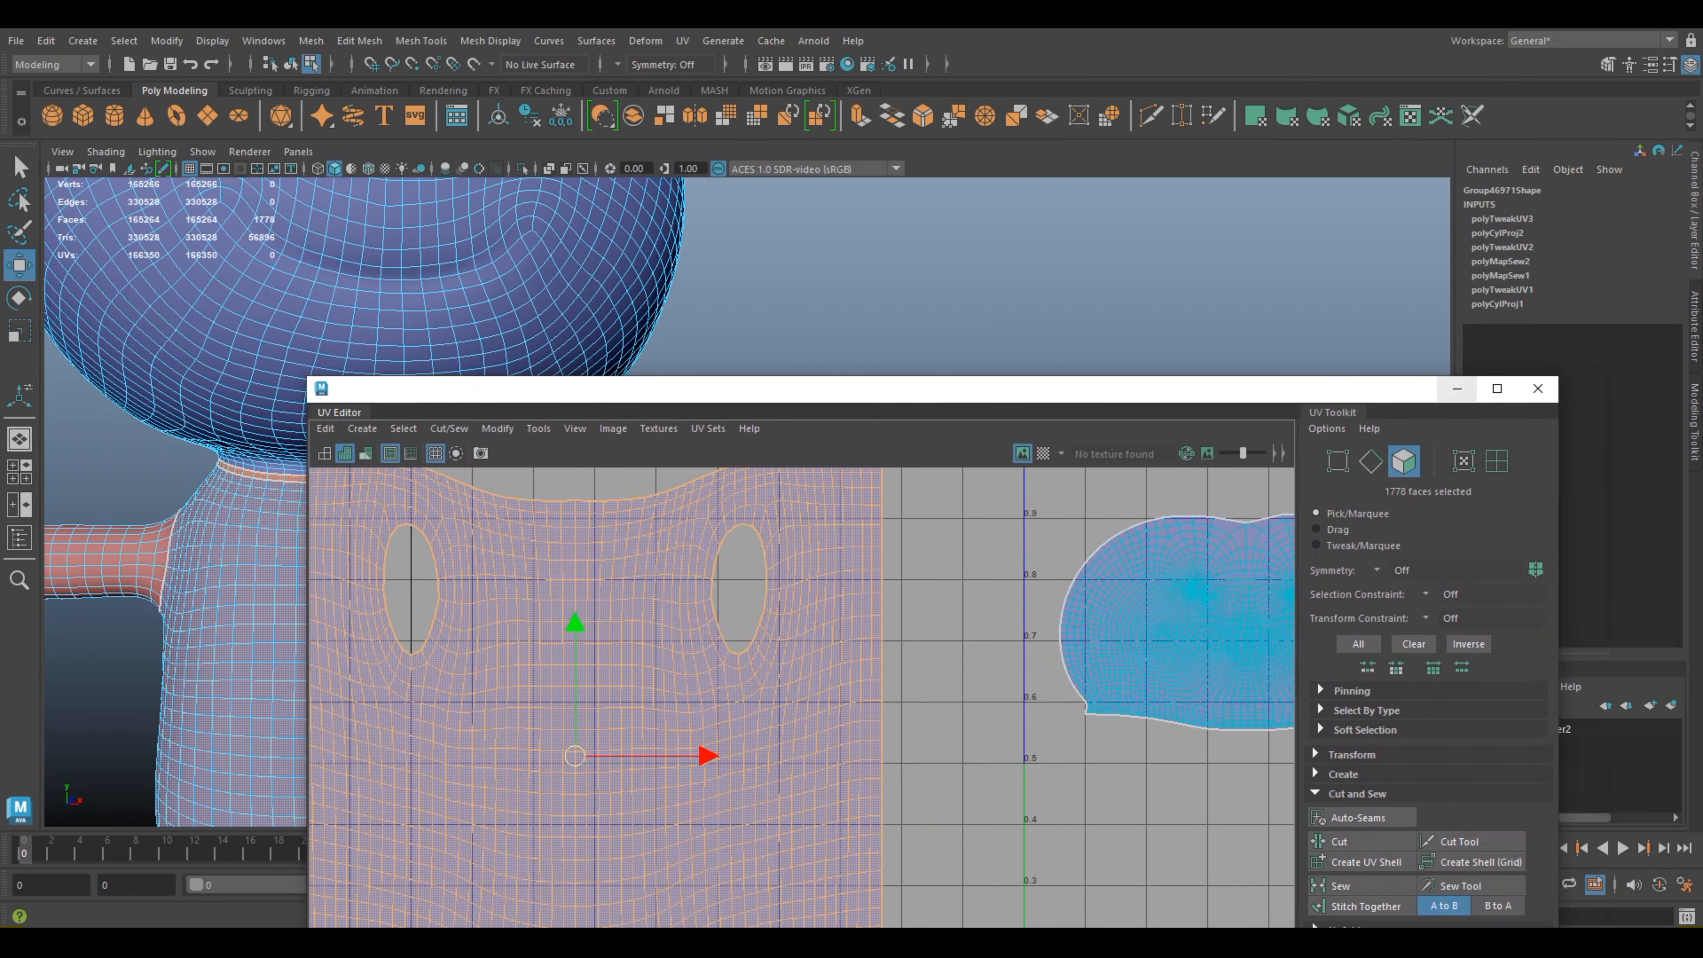
pyautogui.click(1456, 389)
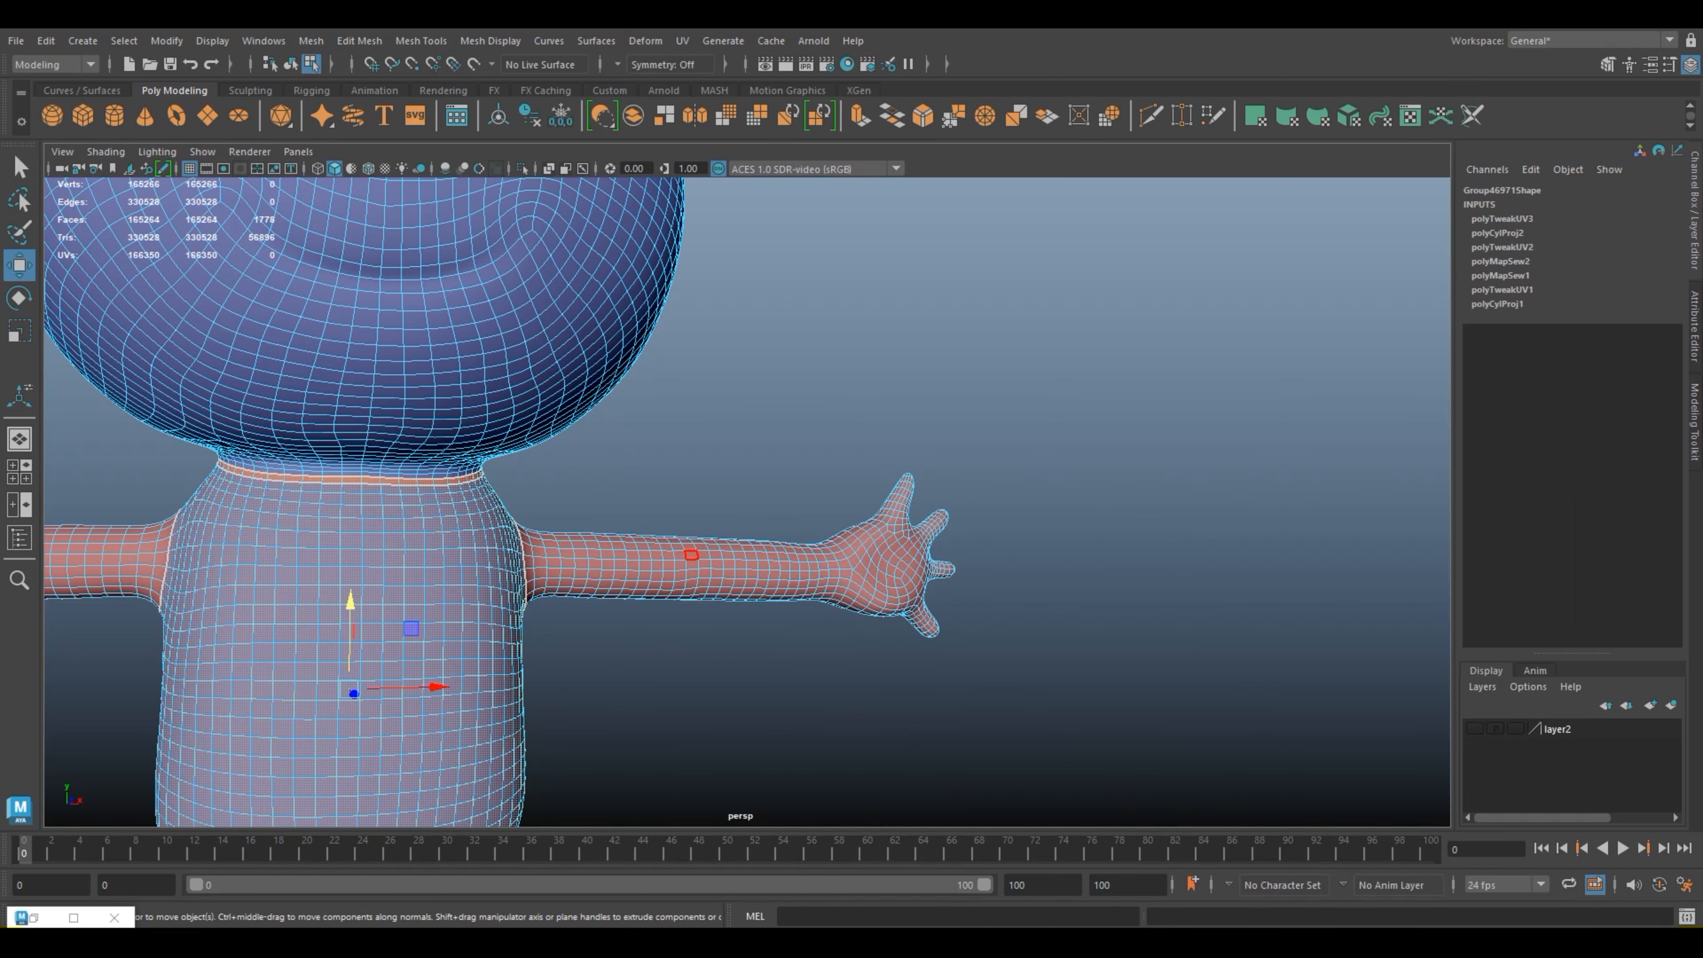
pyautogui.scroll(-3, 747, 503)
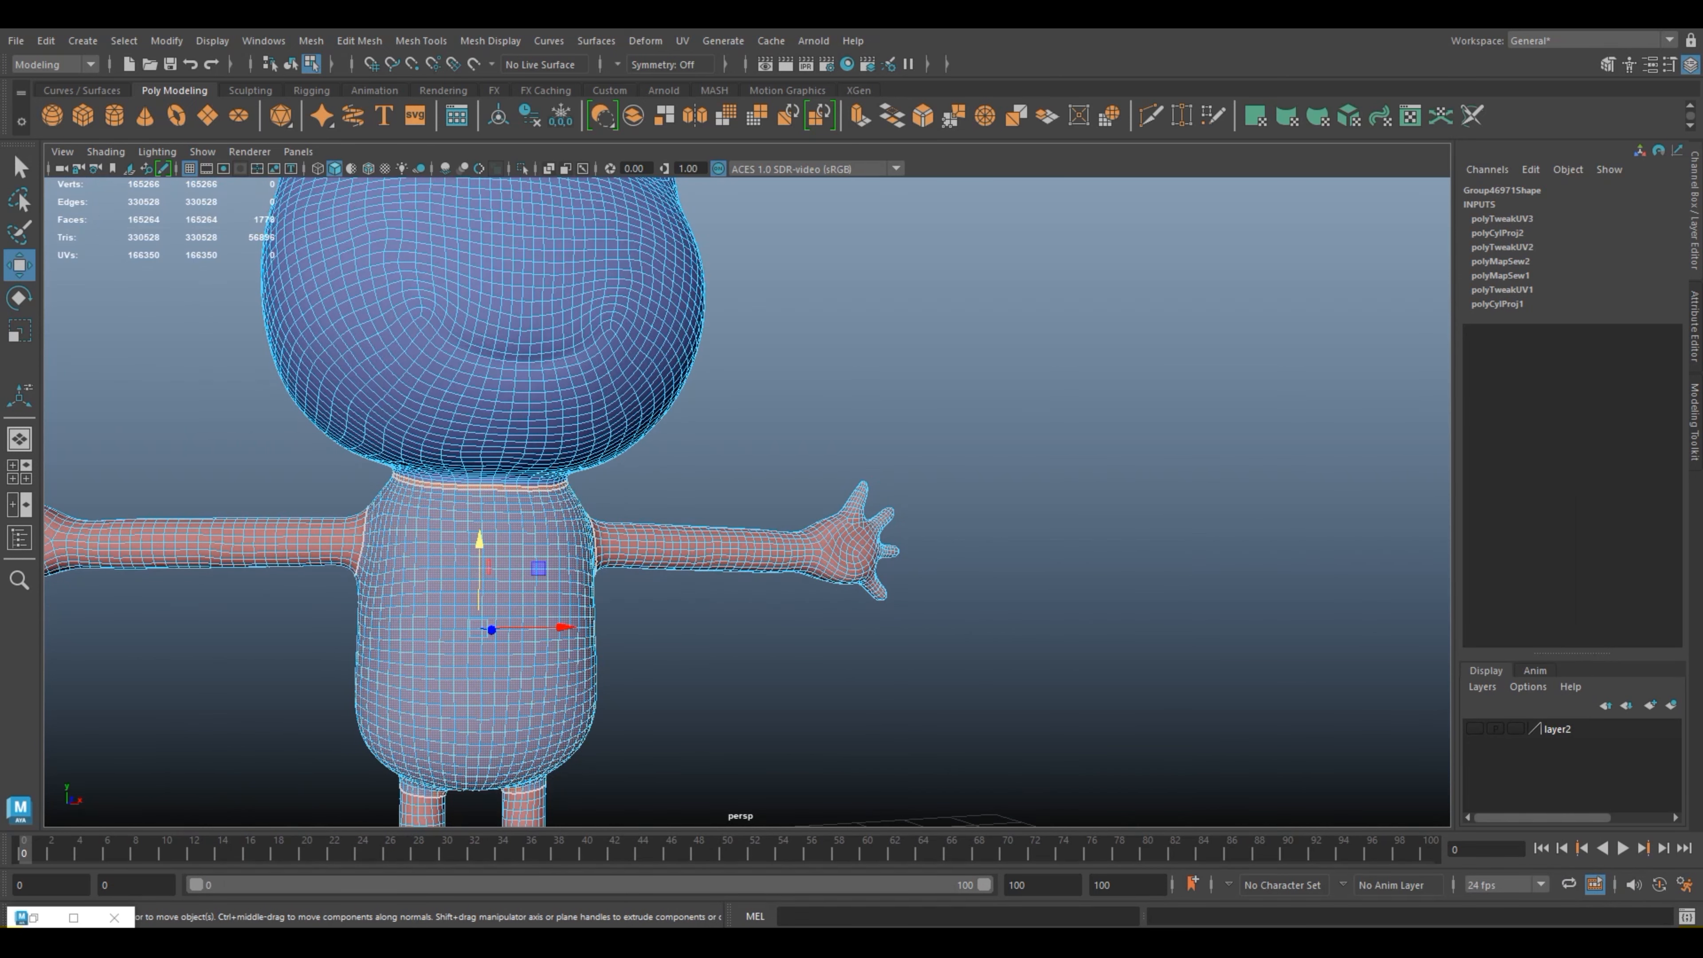
pyautogui.click(682, 40)
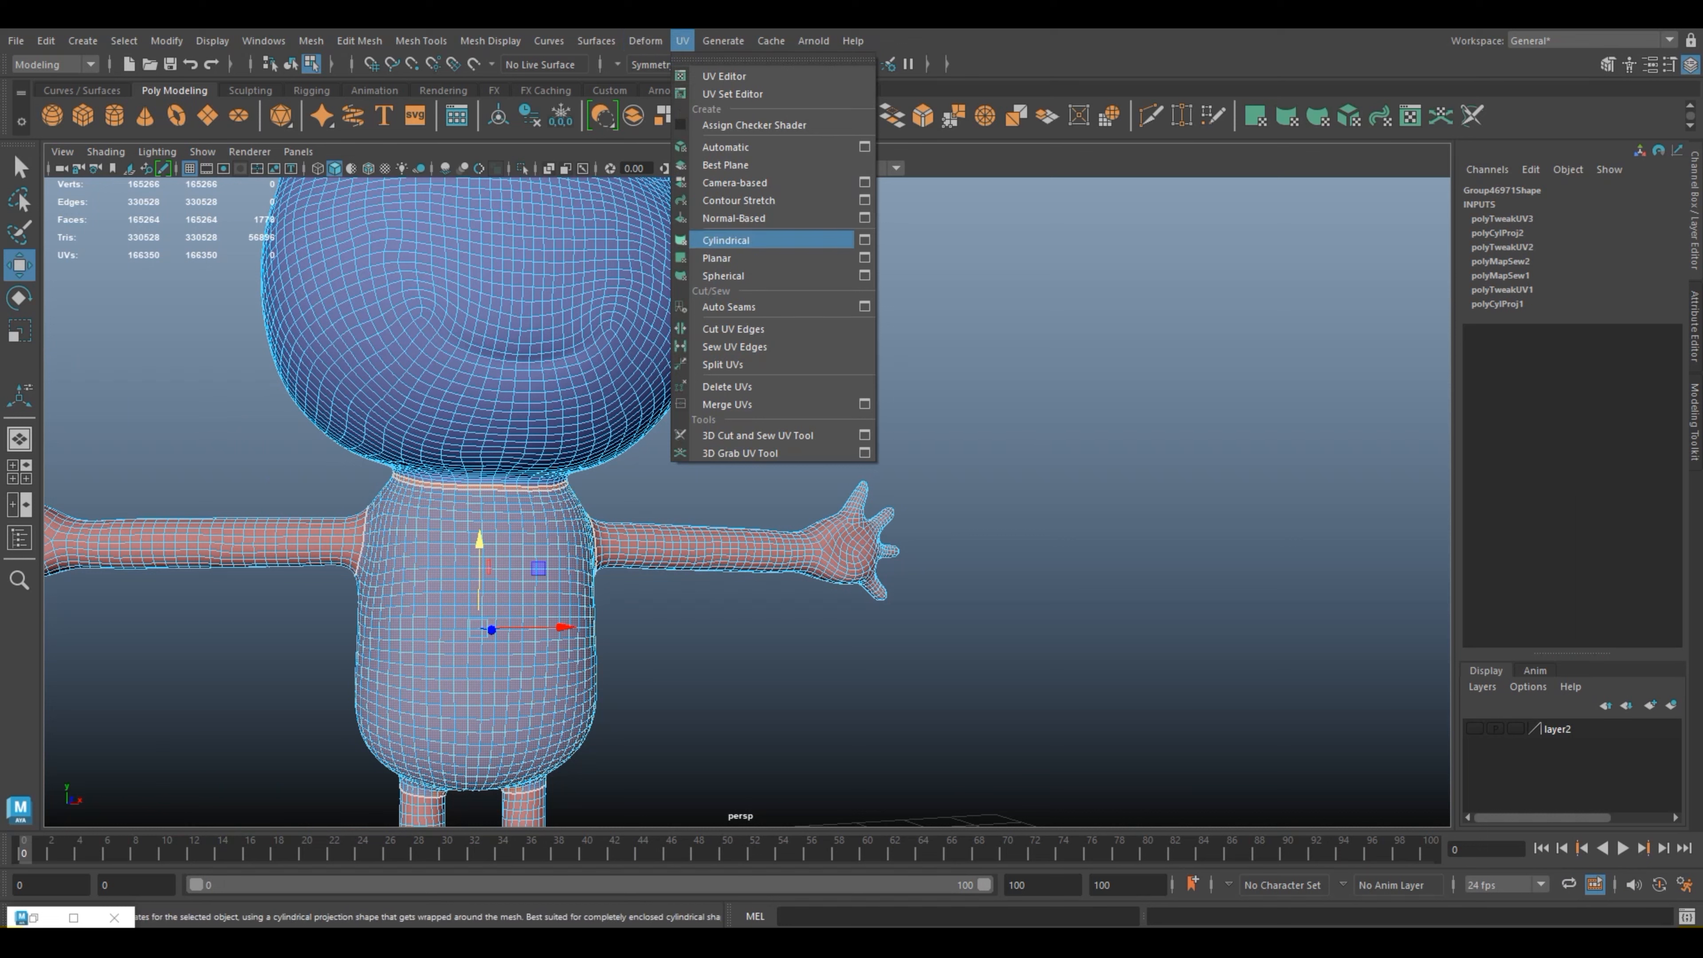
pyautogui.click(725, 240)
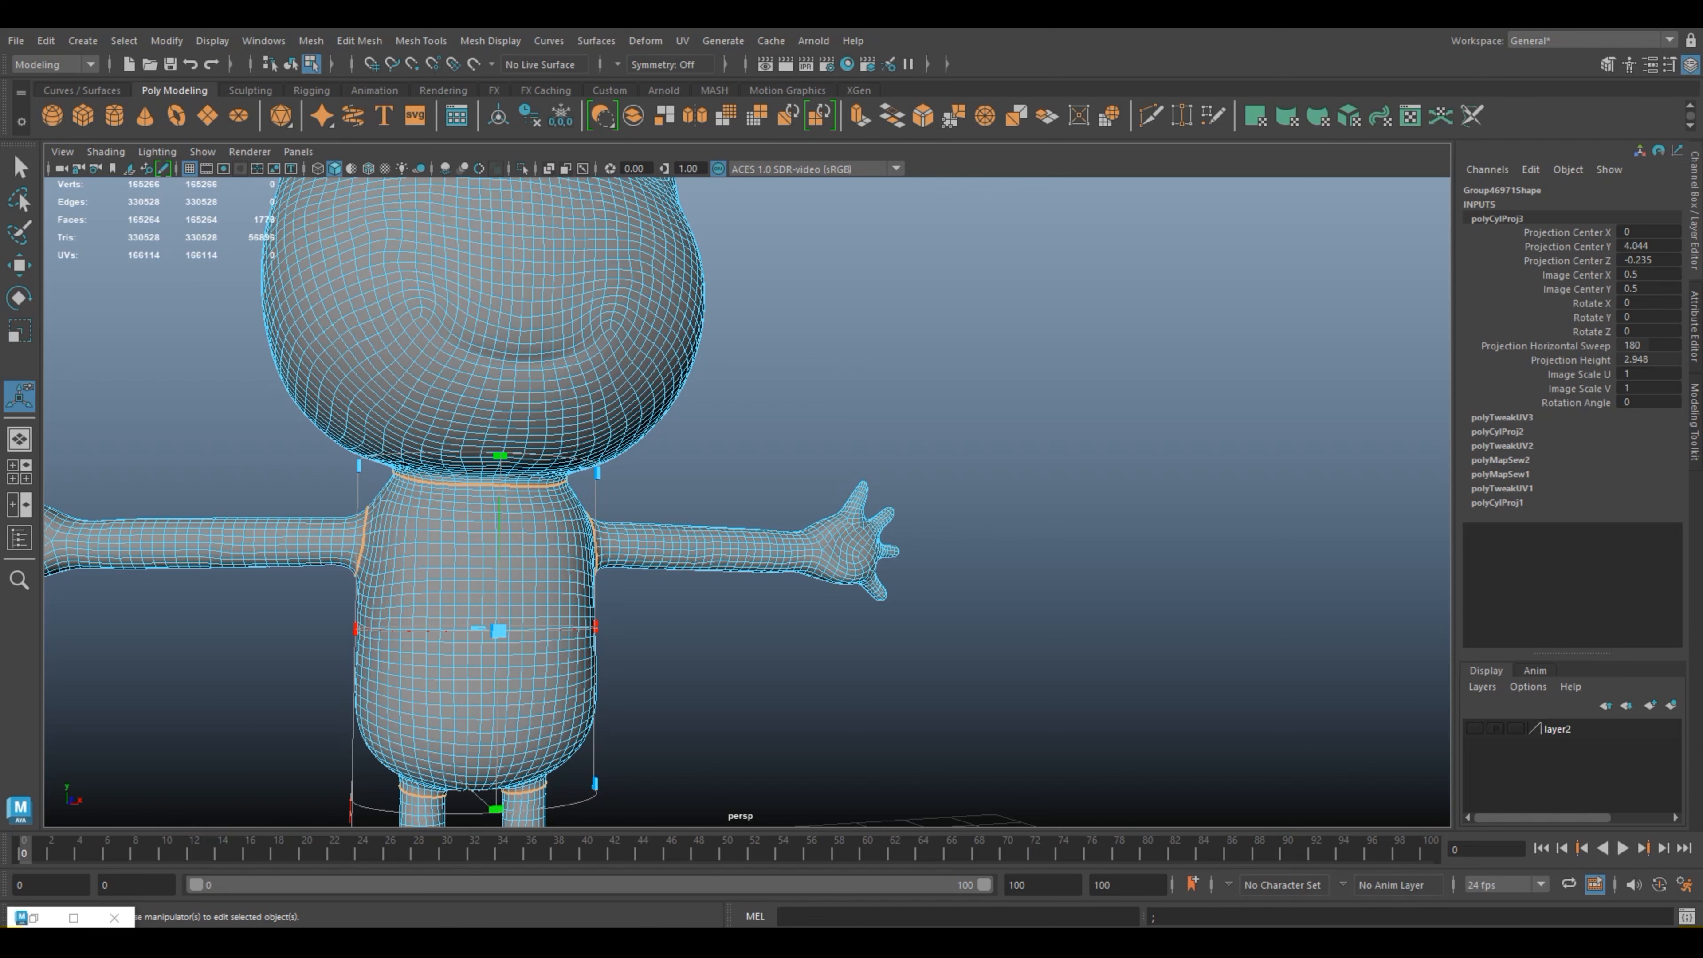
# Step: Extend the cylindrical projection's horizontal sweep so it wraps all the way around the torso
pyautogui.keyDown('alt'); pyautogui.moveTo(952, 496); pyautogui.dragTo(516, 515); pyautogui.keyUp('alt')
pyautogui.keyDown('alt'); pyautogui.moveTo(1006, 604); pyautogui.dragTo(704, 460, button='middle'); pyautogui.keyUp('alt')
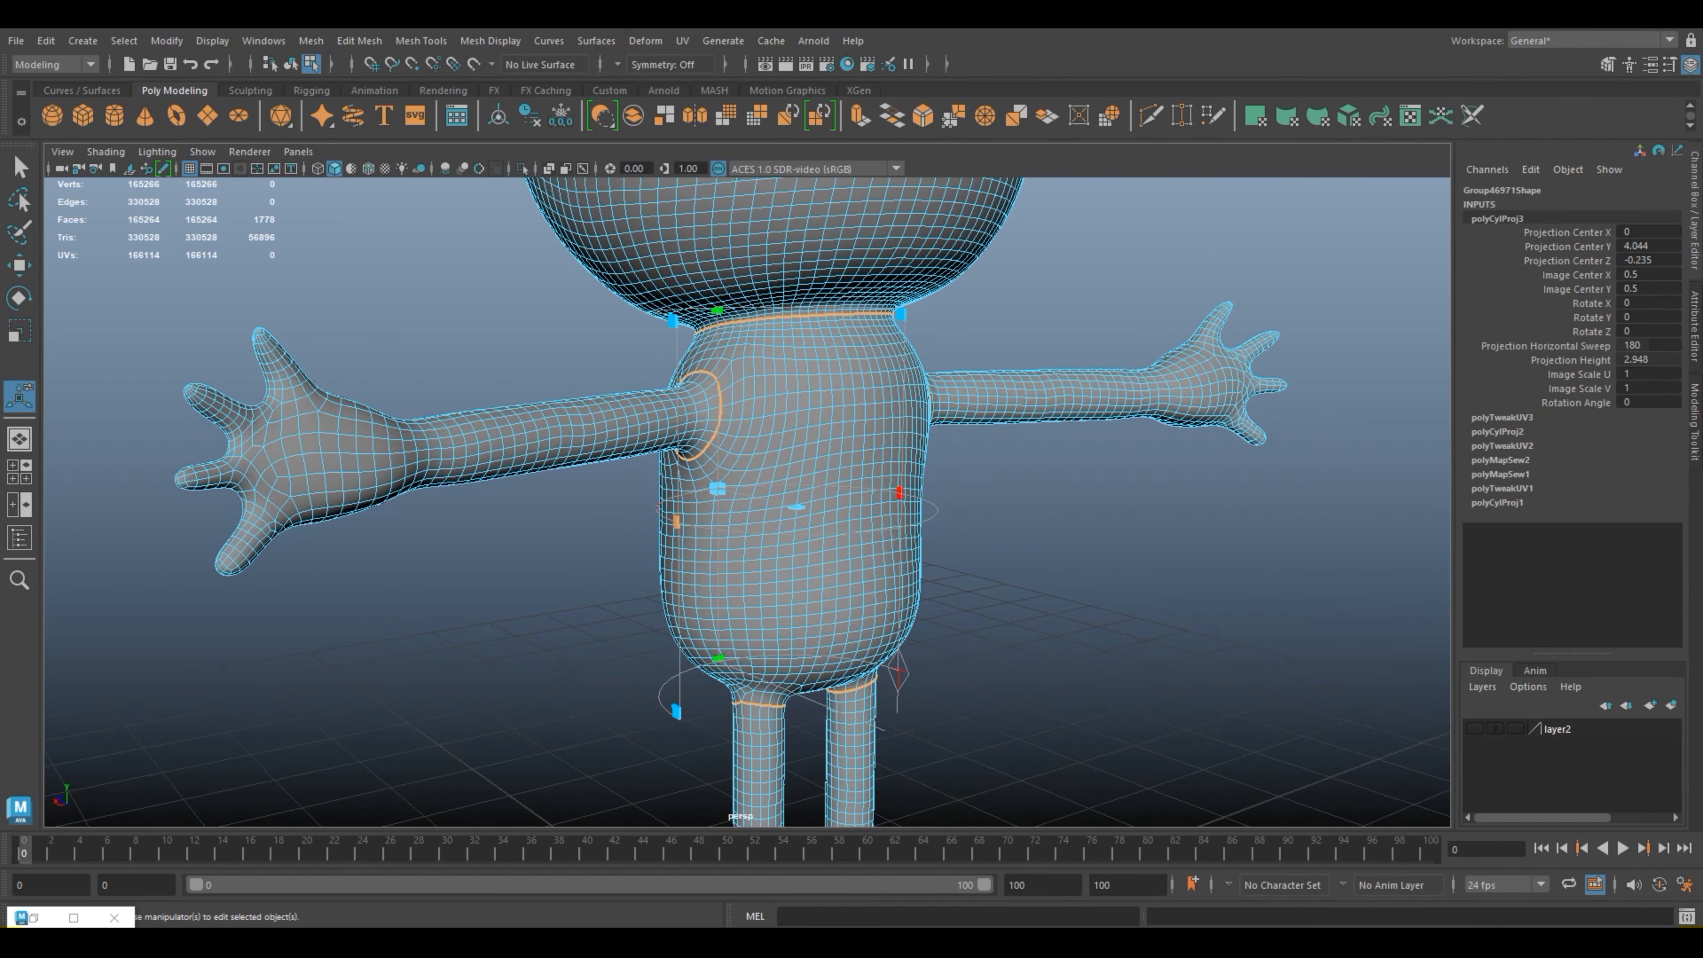
pyautogui.moveTo(677, 521); pyautogui.dragTo(1257, 513)
# Step: Return the frog to object mode and clear the selection, with the whole character in view
pyautogui.rightClick(809, 423)
pyautogui.moveTo(810, 423); pyautogui.dragTo(896, 398, button='right')
pyautogui.click(1005, 513)
pyautogui.scroll(-5, 1005, 513)
pyautogui.keyDown('alt'); pyautogui.moveTo(1006, 513); pyautogui.dragTo(1059, 487); pyautogui.keyUp('alt')
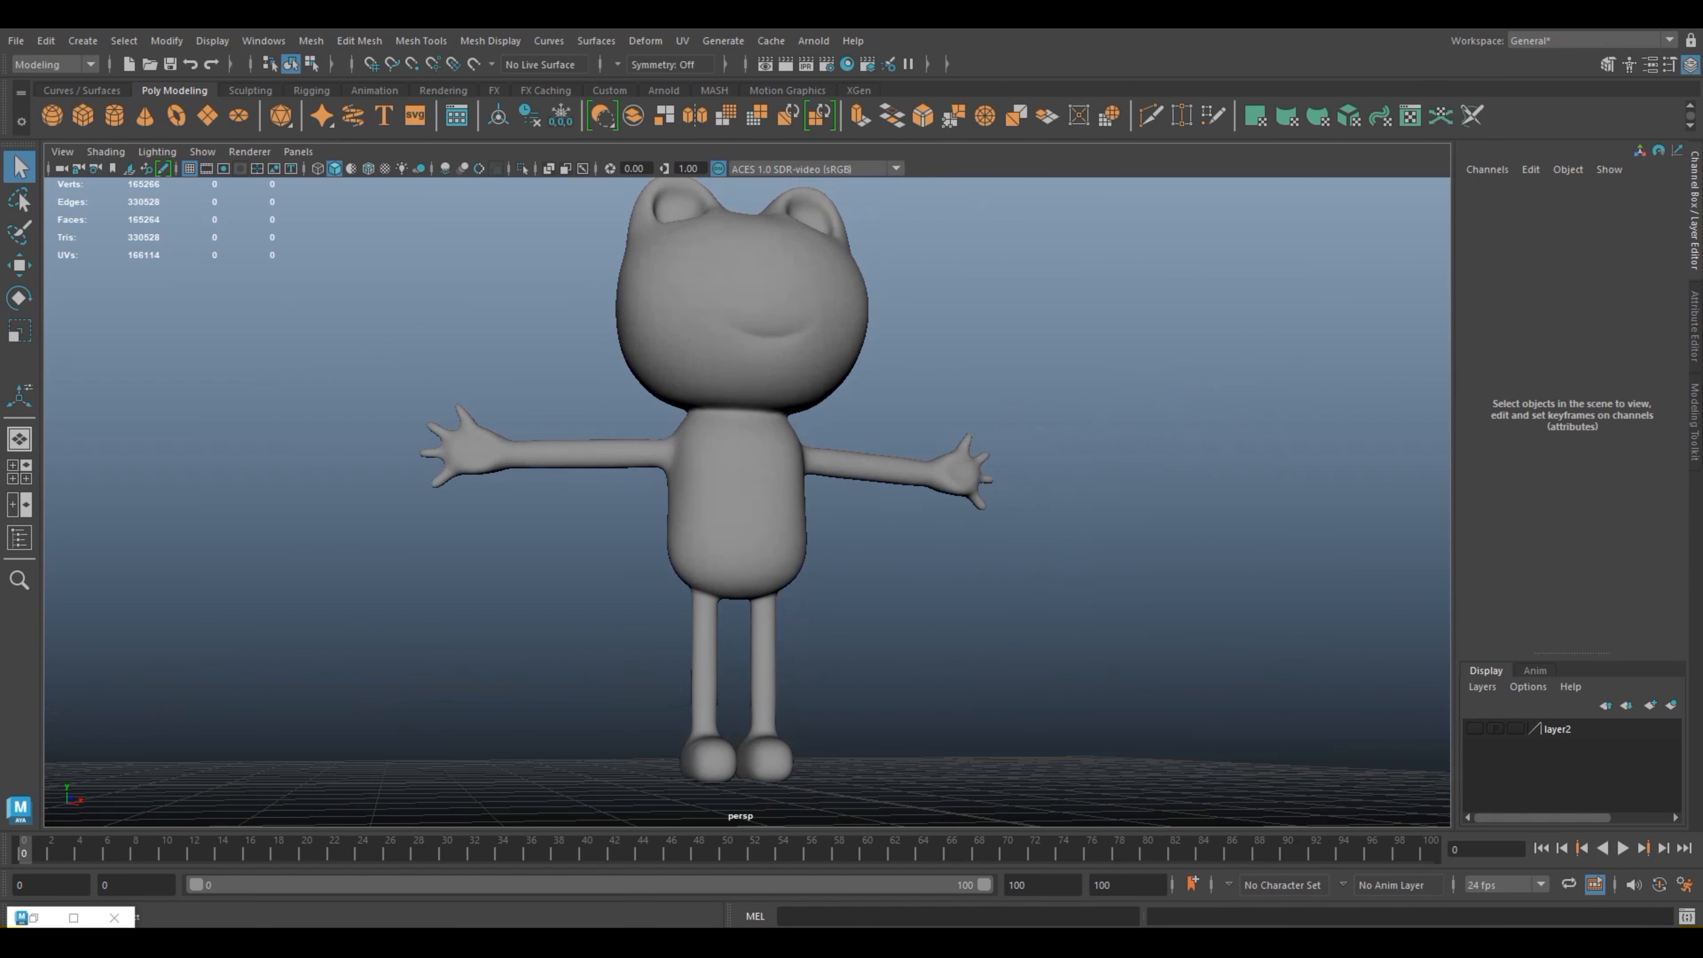
pyautogui.click(744, 496)
pyautogui.scroll(-4, 744, 497)
pyautogui.keyDown('alt'); pyautogui.moveTo(744, 496); pyautogui.dragTo(687, 526); pyautogui.keyUp('alt')
pyautogui.click(992, 523)
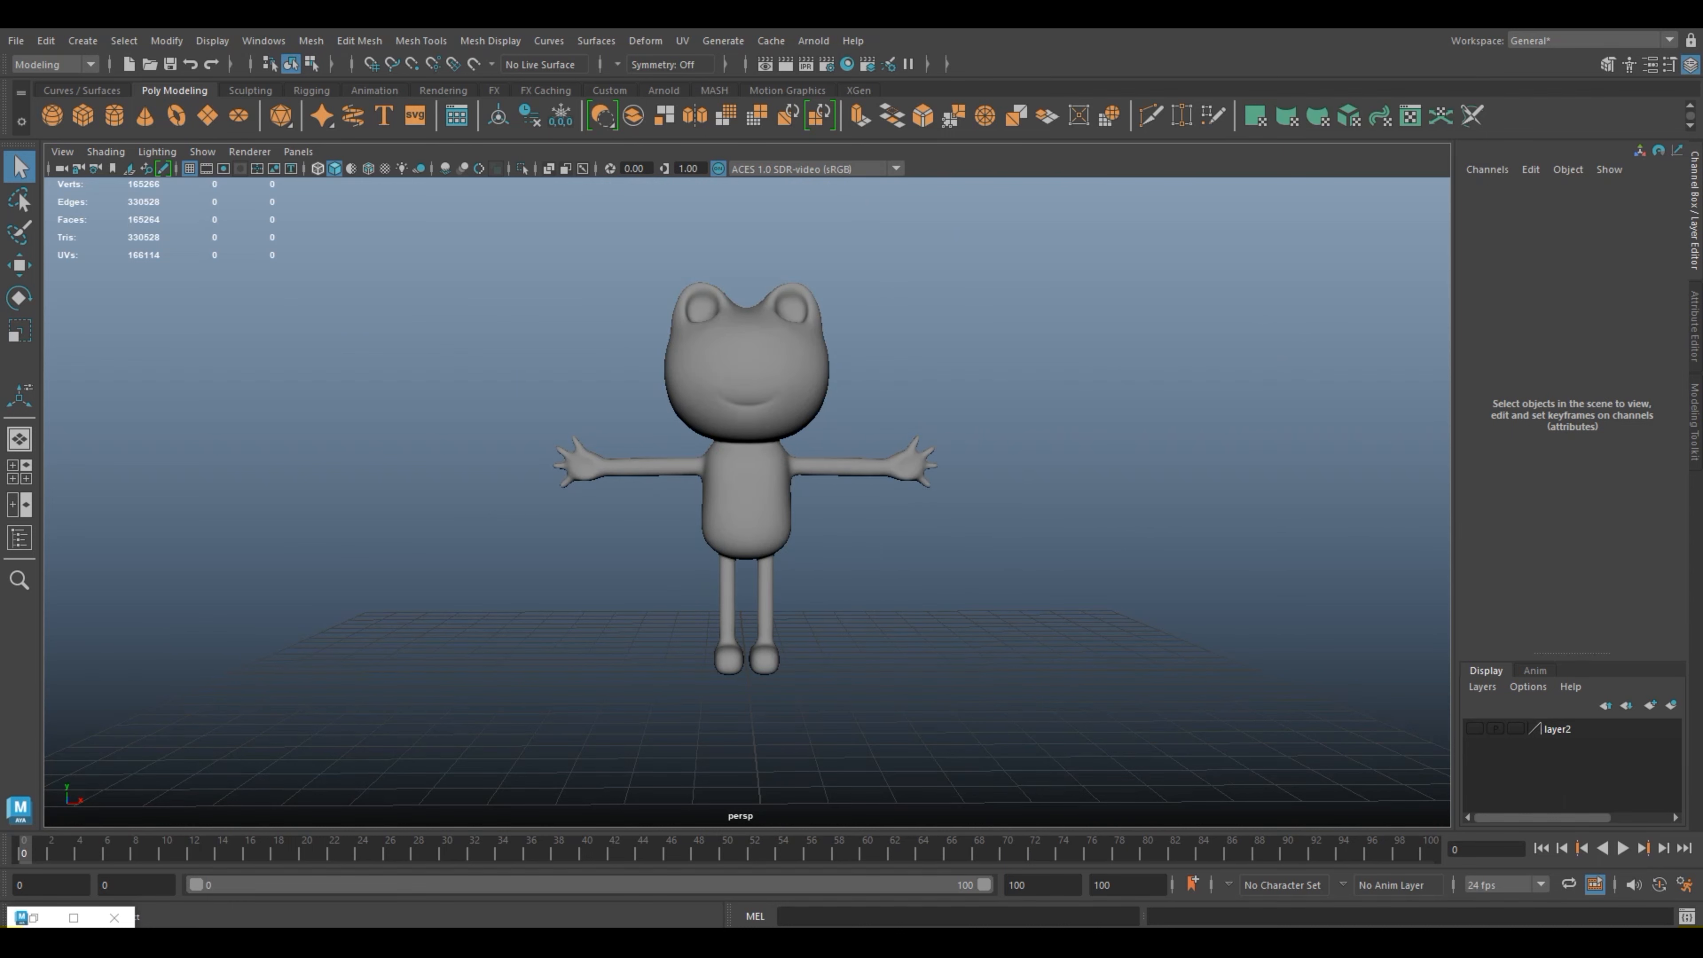
# Step: Restore the UV Editor and select the frog so its updated UVs are displayed
pyautogui.click(318, 169)
pyautogui.click(74, 917)
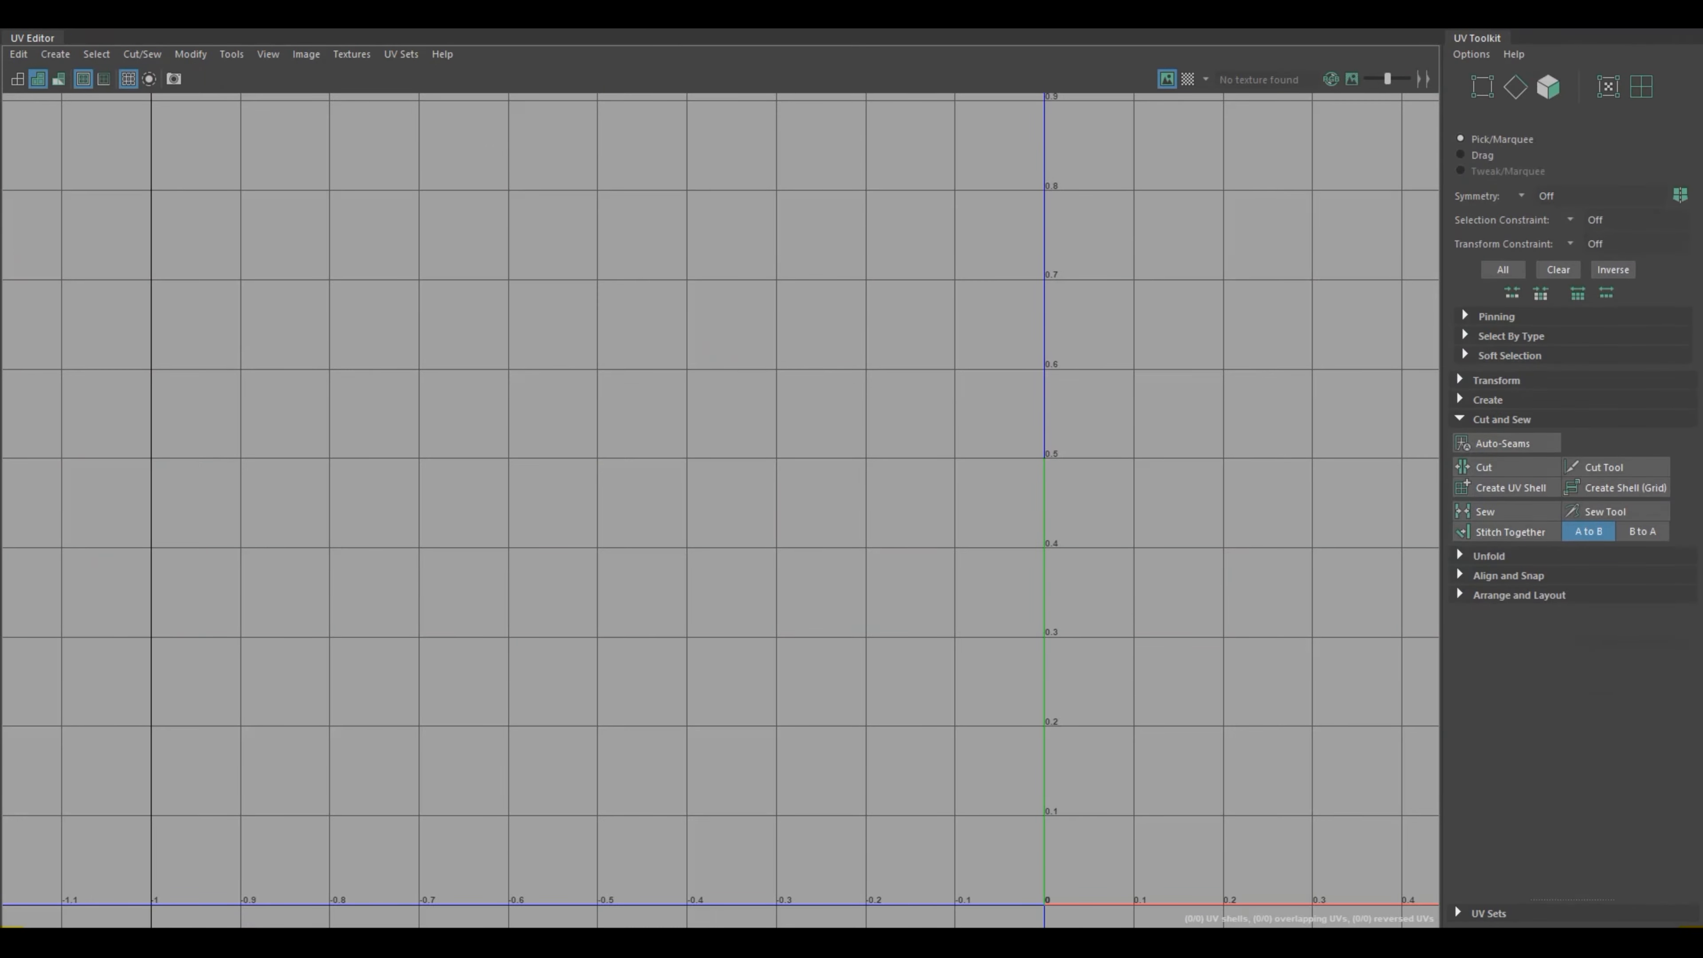
pyautogui.scroll(-3, 1005, 525)
pyautogui.moveTo(918, 14); pyautogui.dragTo(742, 318)
pyautogui.click(748, 333)
pyautogui.click(1248, 317)
# Step: Select the torso's UV shell and move it clear of the head shell, into the area left of the 0–1 tile
pyautogui.scroll(-5, 1188, 617)
pyautogui.moveTo(1269, 606); pyautogui.dragTo(1244, 580, button='right')
pyautogui.click(1245, 580)
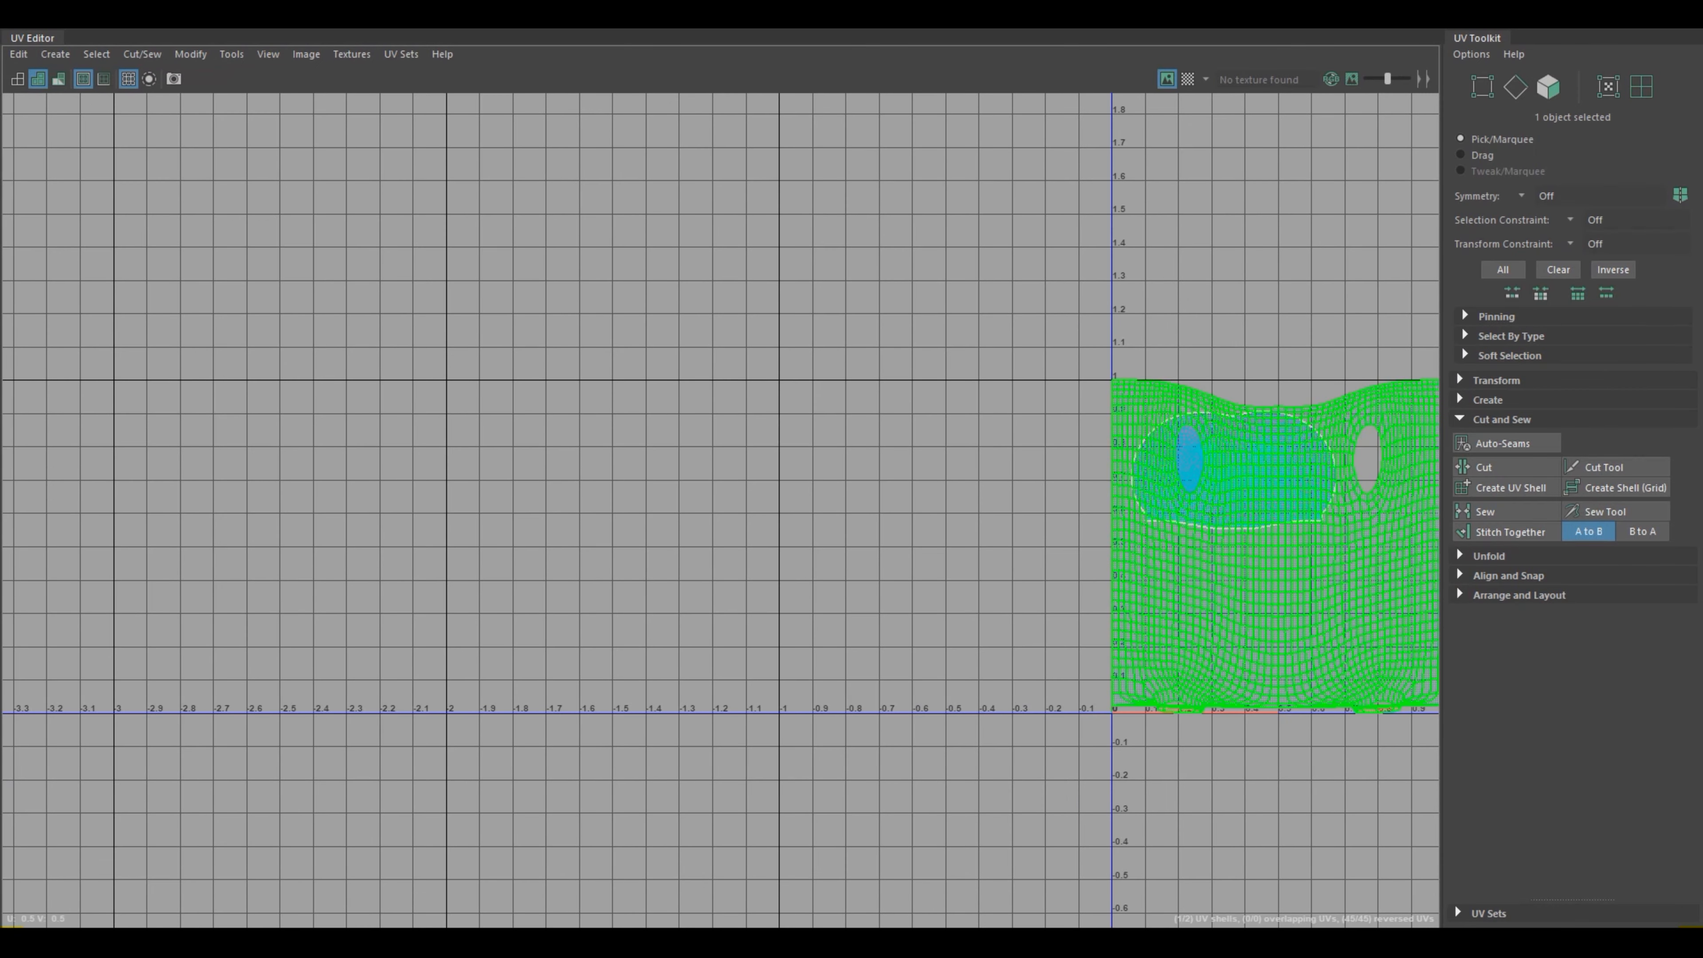
pyautogui.scroll(-2, 1280, 612)
pyautogui.press('w')
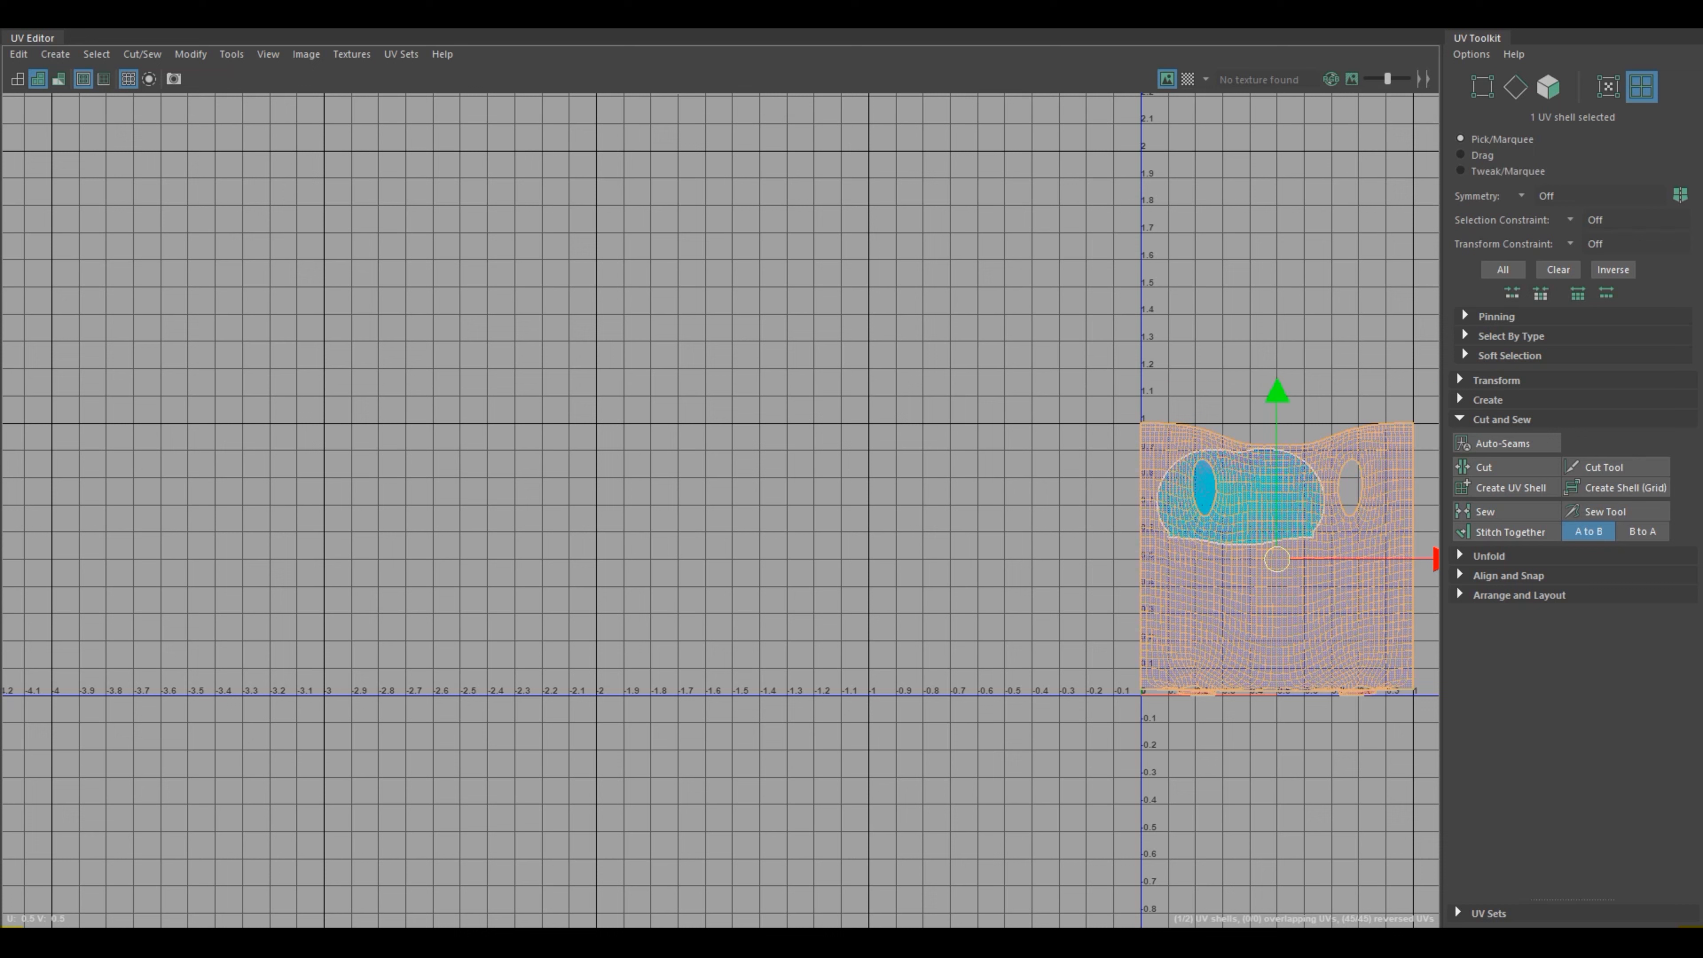
pyautogui.moveTo(1277, 558); pyautogui.dragTo(954, 567)
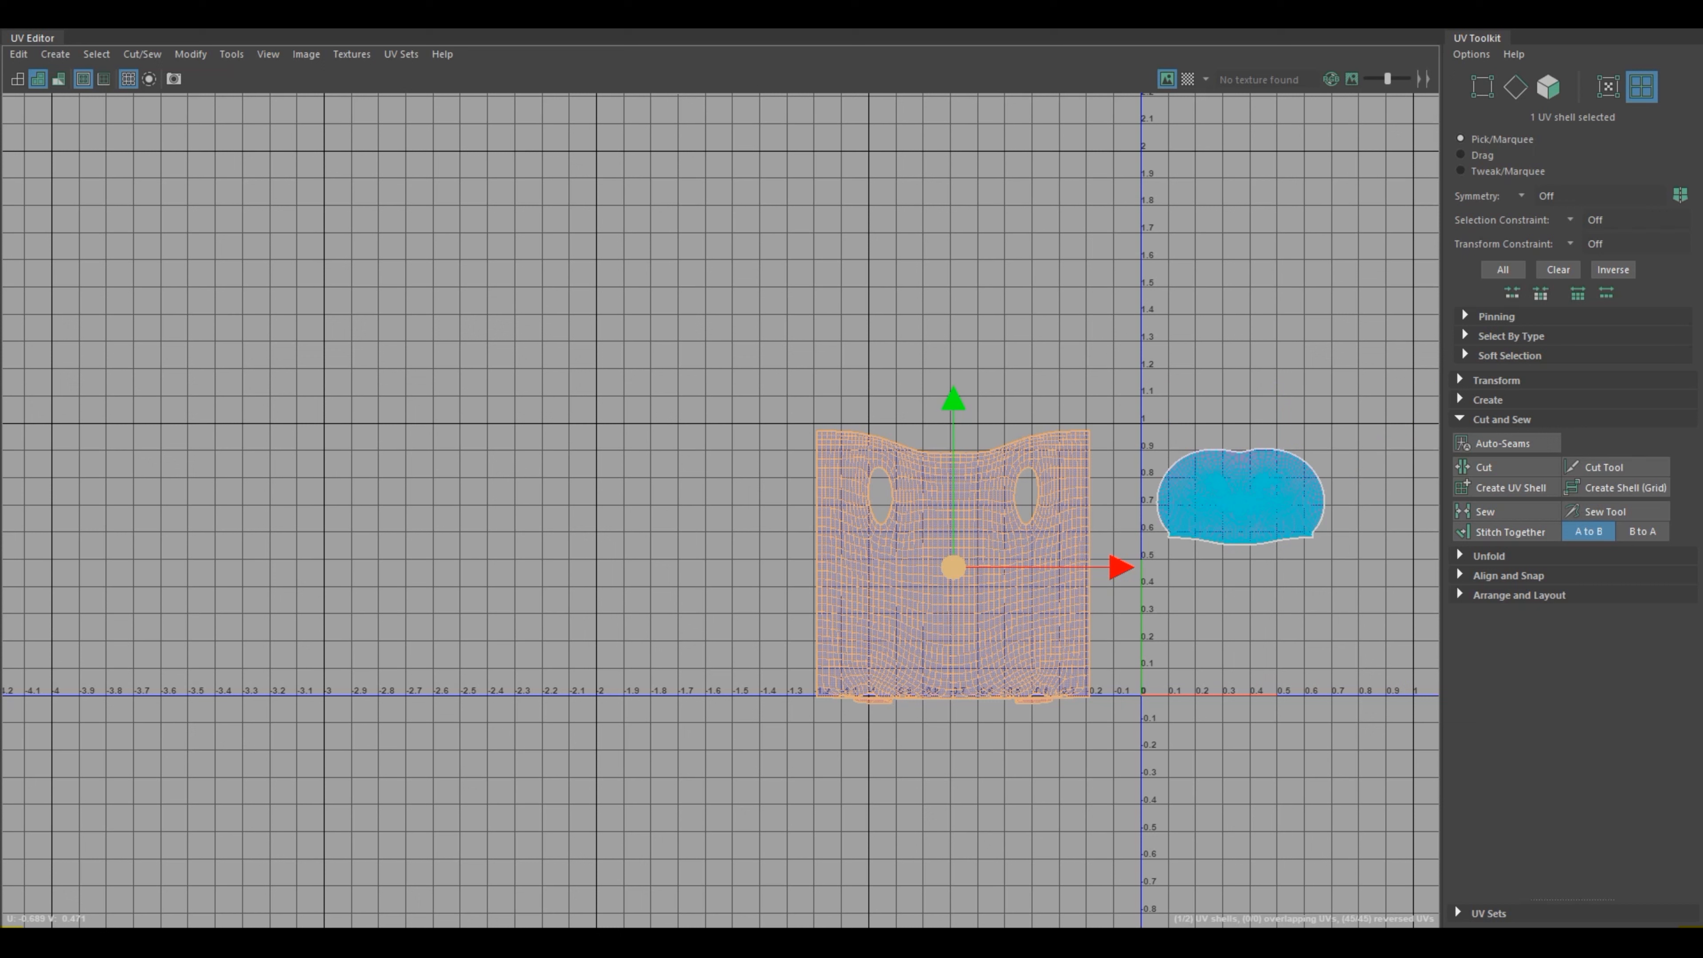
pyautogui.moveTo(953, 568); pyautogui.dragTo(946, 529)
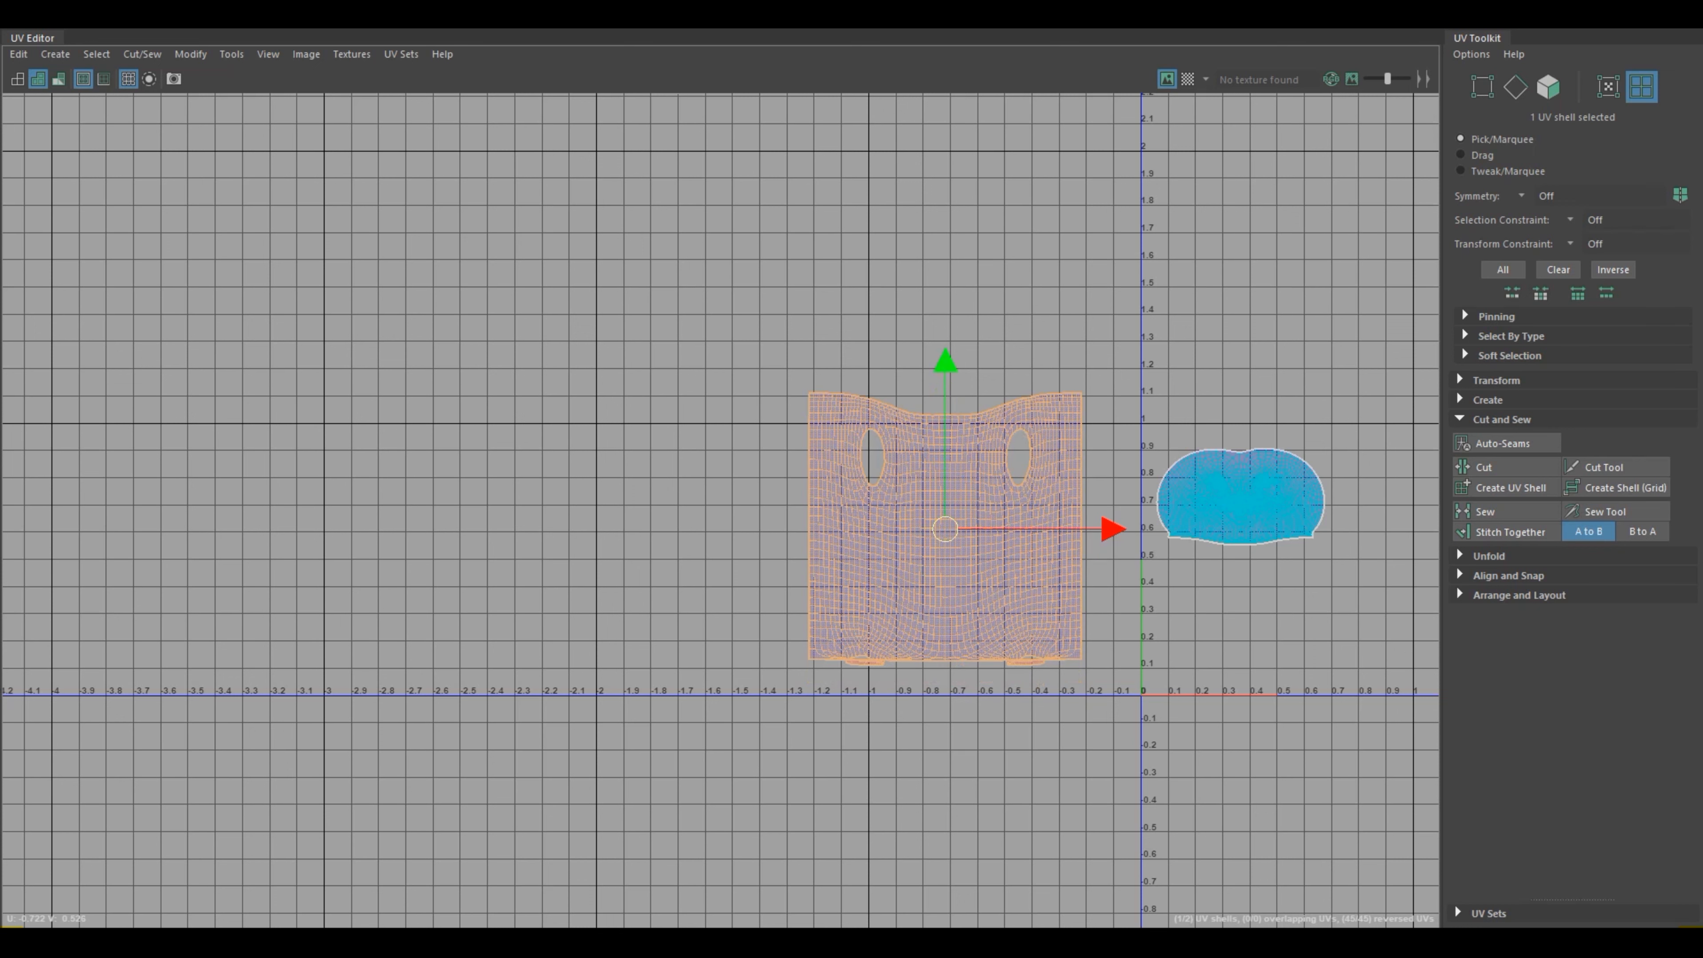
# Step: Unfold the whole torso UV shell along both U and V
pyautogui.scroll(2, 947, 551)
pyautogui.click(1067, 722)
pyautogui.scroll(5, 1067, 722)
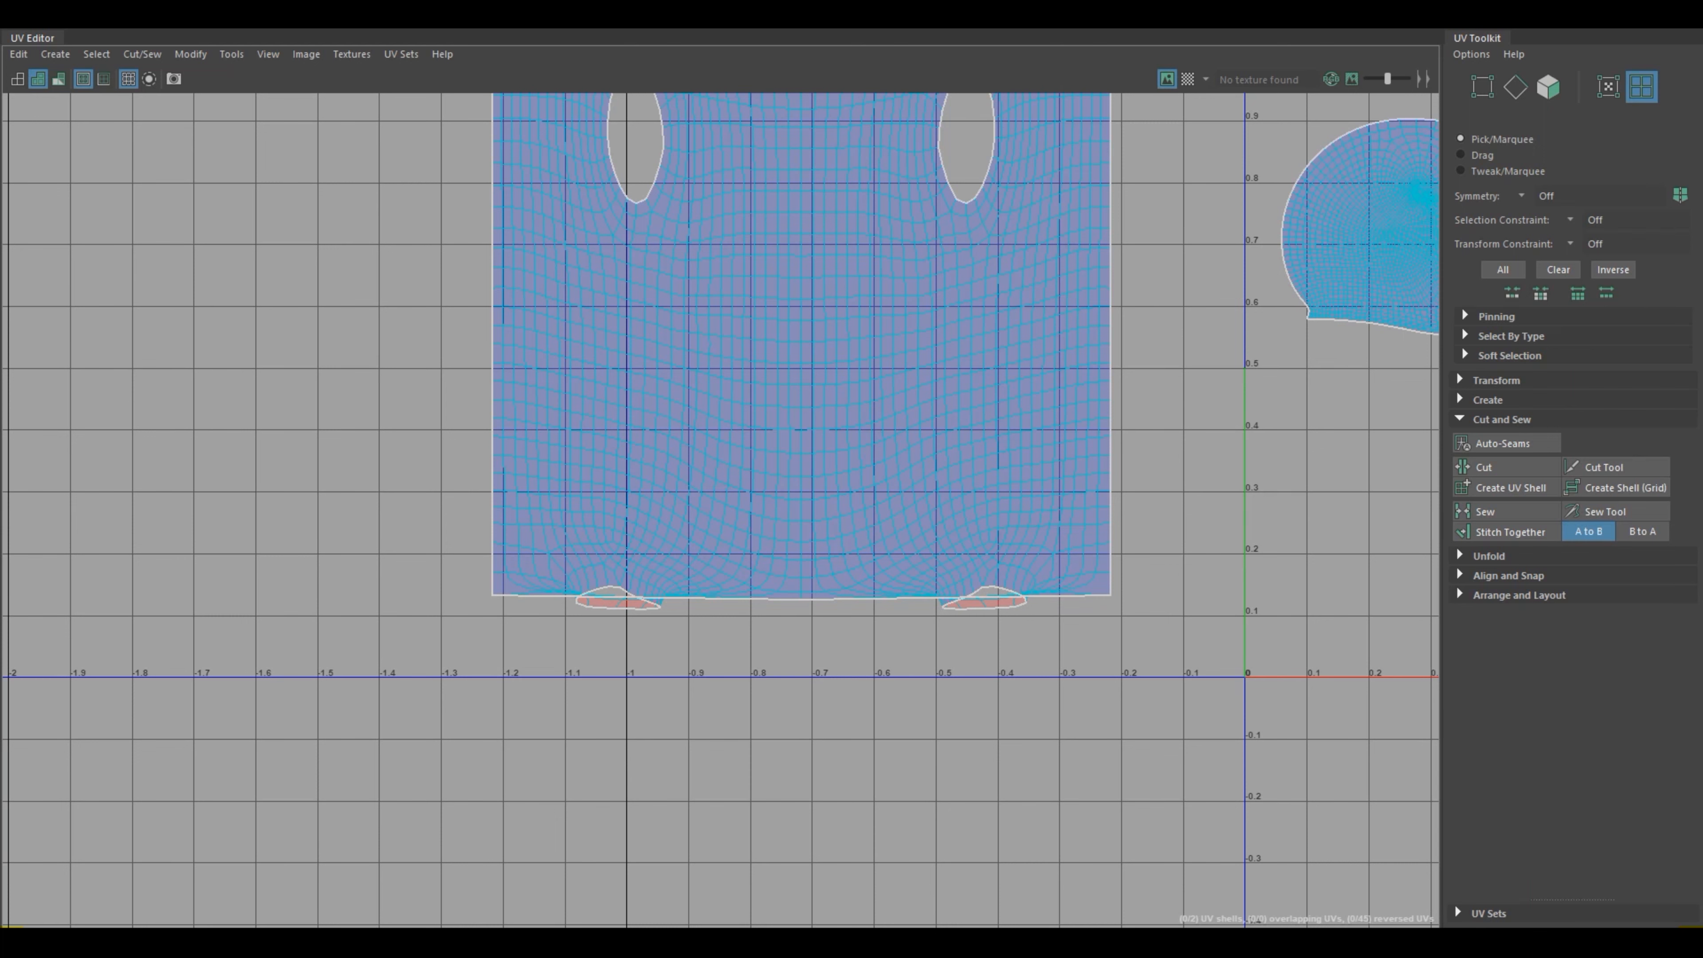
pyautogui.rightClick(885, 470)
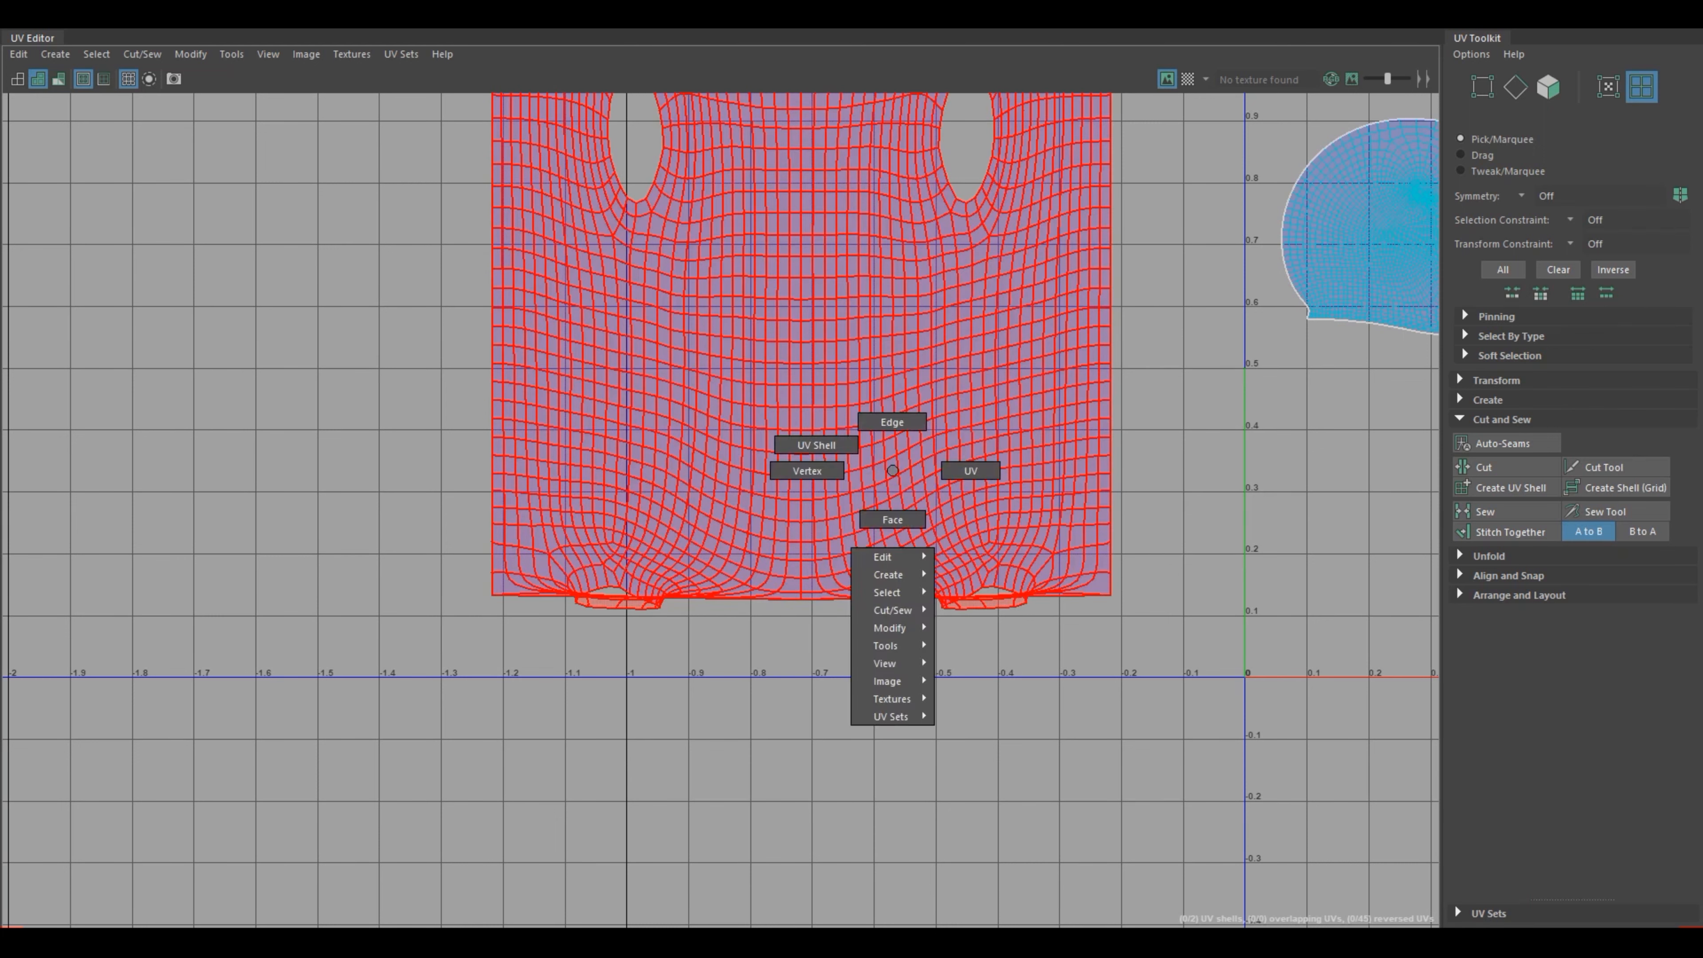
pyautogui.click(885, 469)
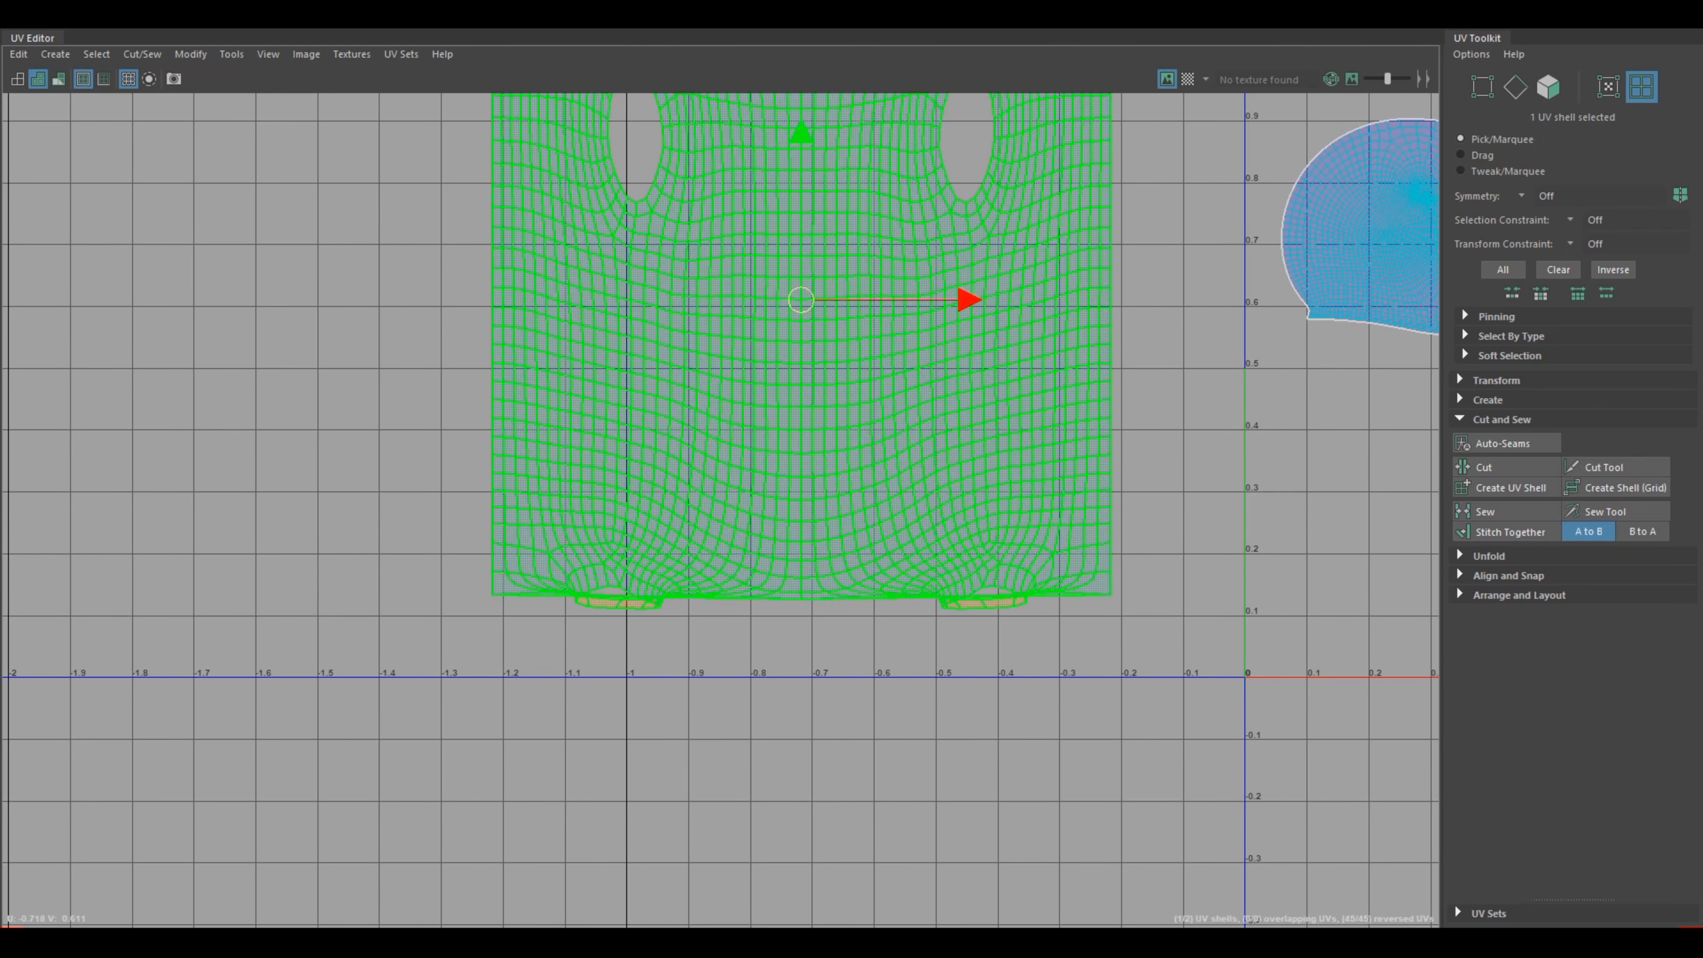
pyautogui.scroll(-4, 831, 423)
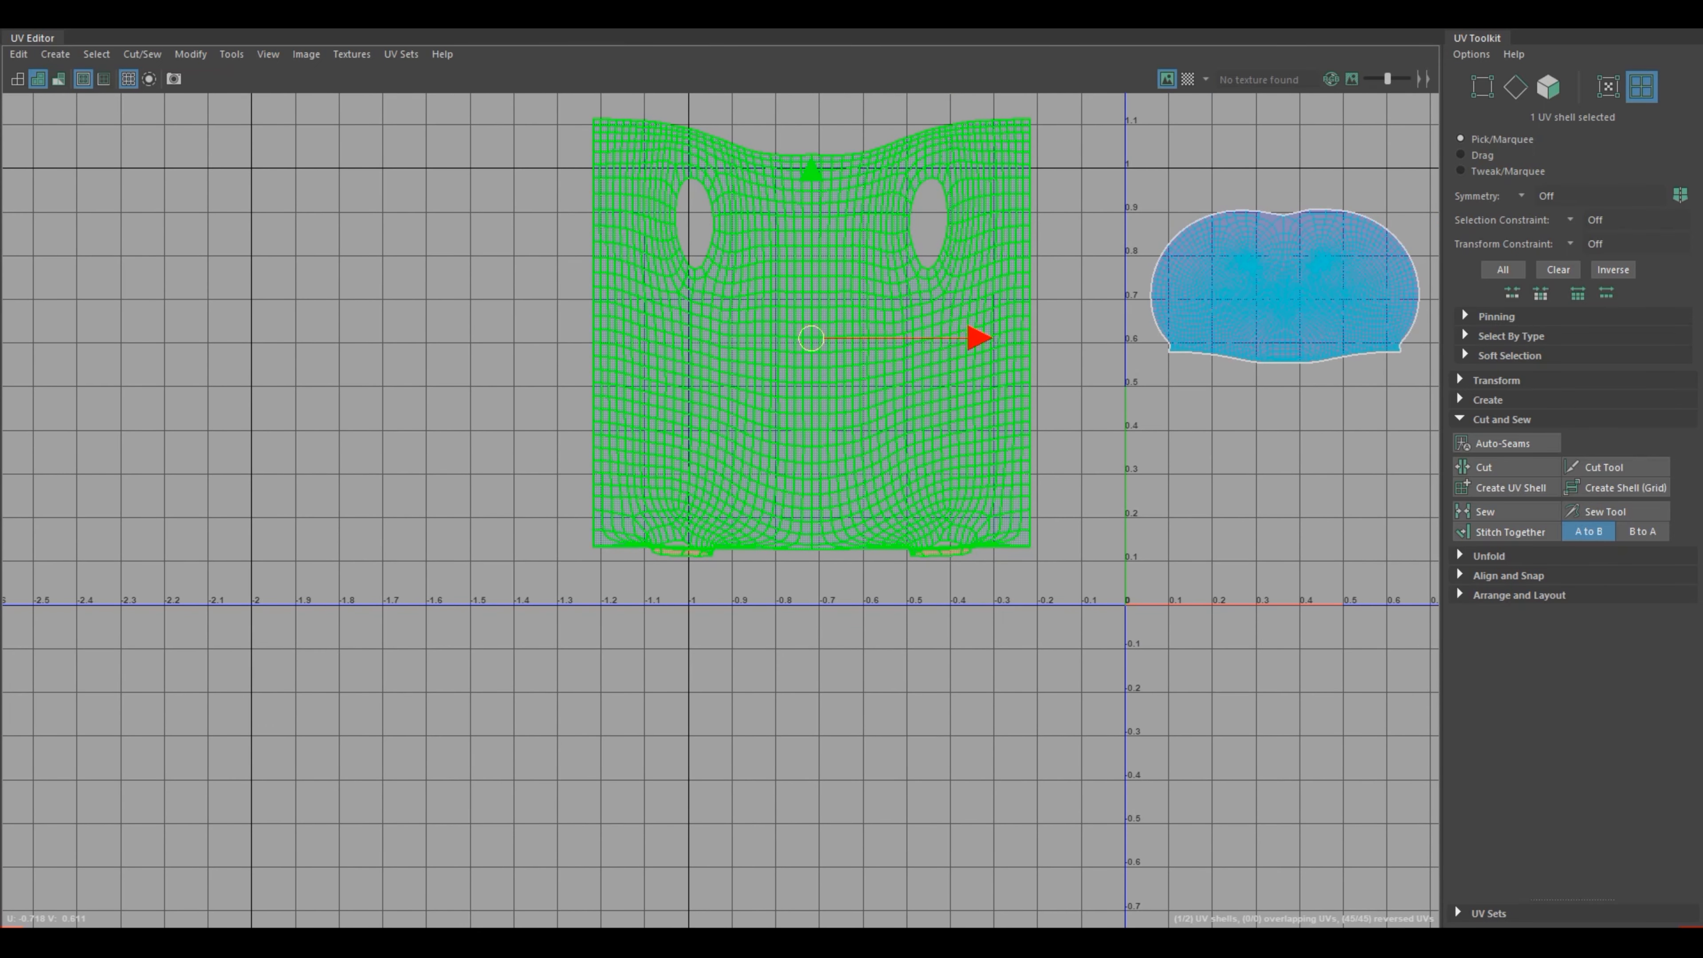
pyautogui.rightClick(837, 432)
pyautogui.keyDown('shift'); pyautogui.rightClick(846, 417); pyautogui.keyUp('shift')
pyautogui.keyDown('shift'); pyautogui.rightClick(849, 416); pyautogui.keyUp('shift')
pyautogui.keyDown('shift'); pyautogui.moveTo(819, 420); pyautogui.dragTo(694, 396, button='right'); pyautogui.keyUp('shift')
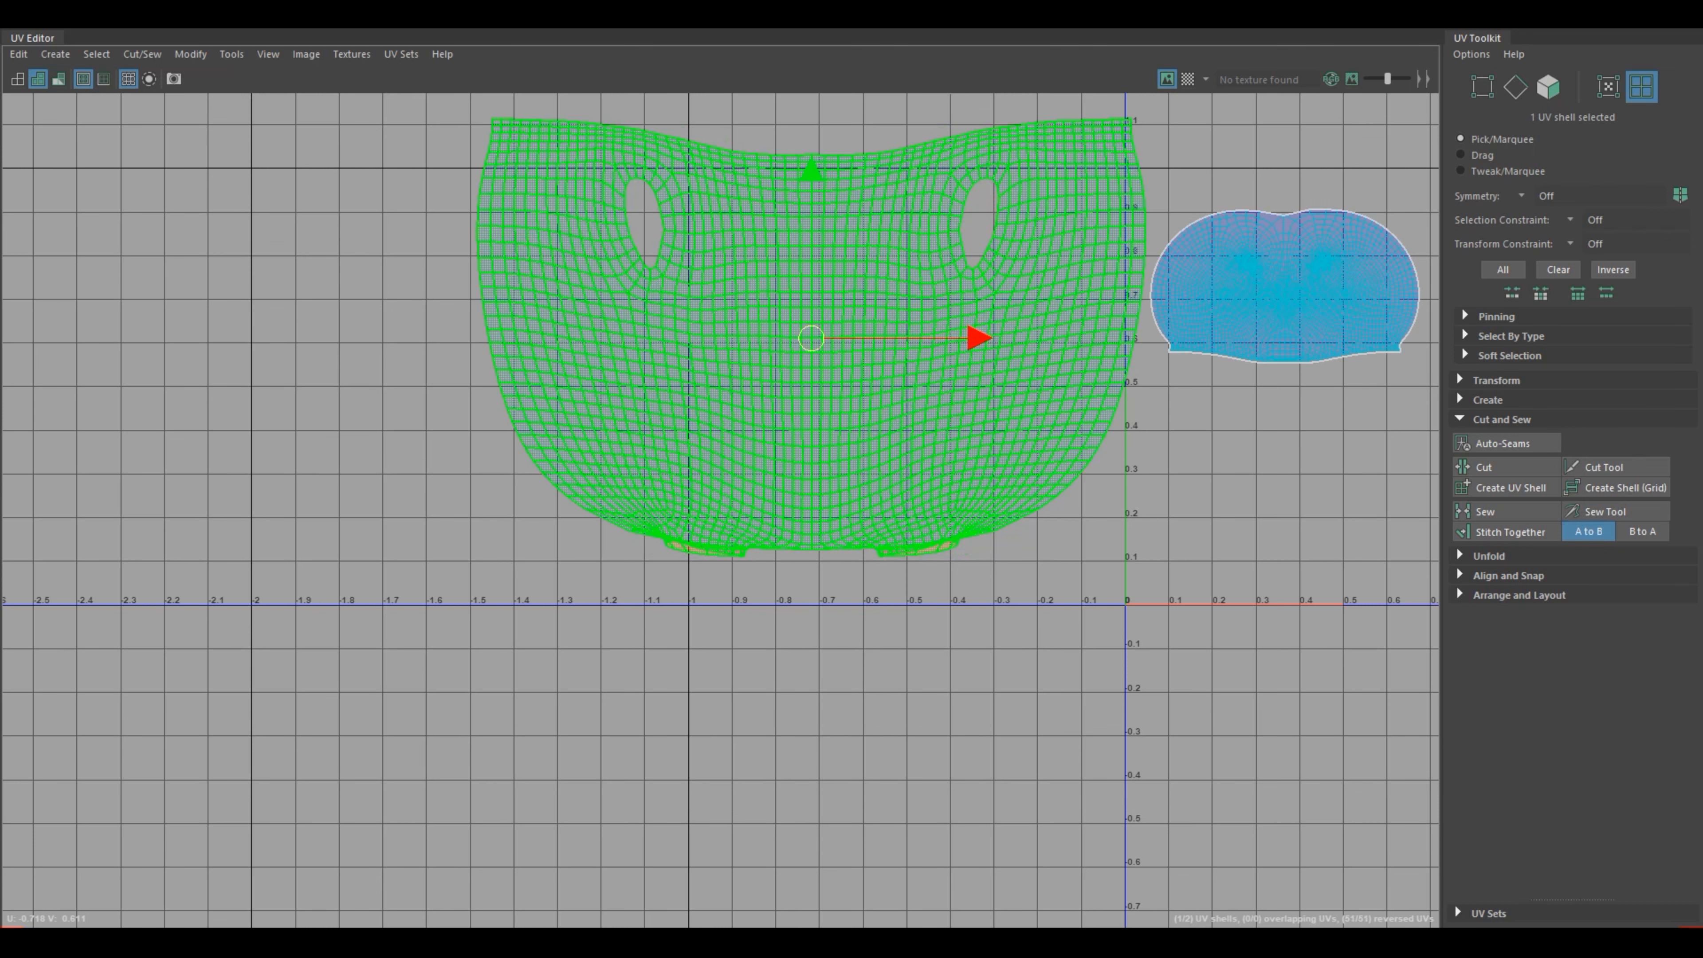
pyautogui.keyDown('shift'); pyautogui.moveTo(808, 403); pyautogui.dragTo(640, 379, button='right'); pyautogui.keyUp('shift')
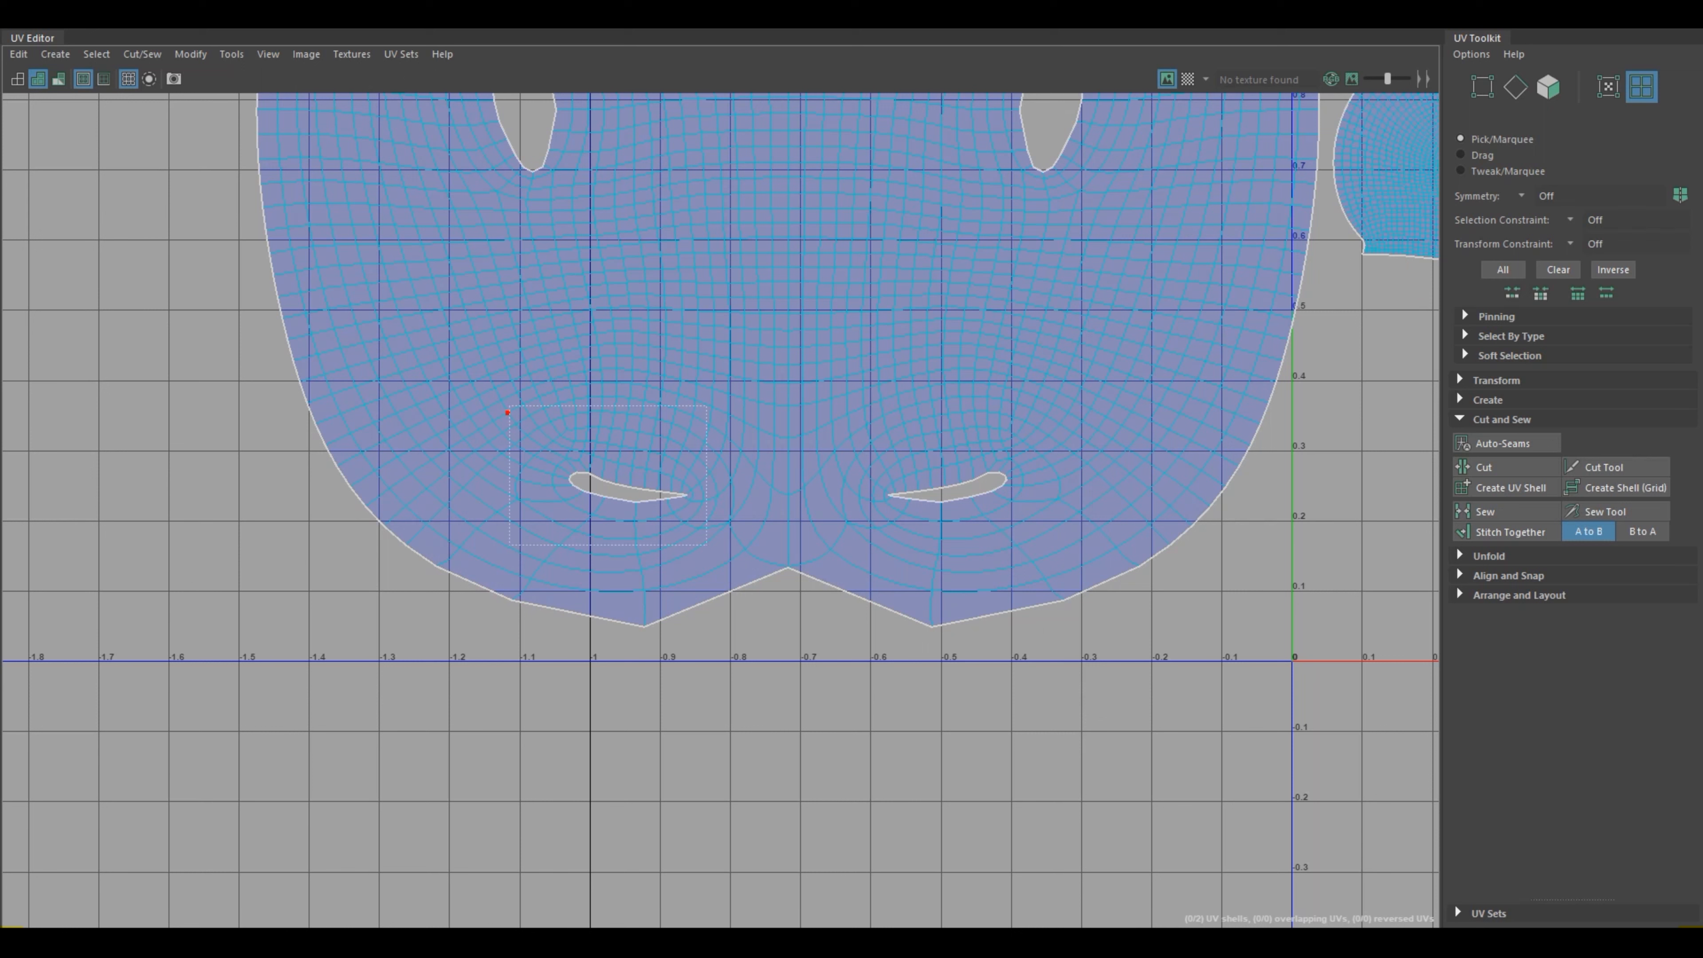
# Step: Select the UVs around both leg openings in the torso shell and try to unfold them
pyautogui.click(608, 475)
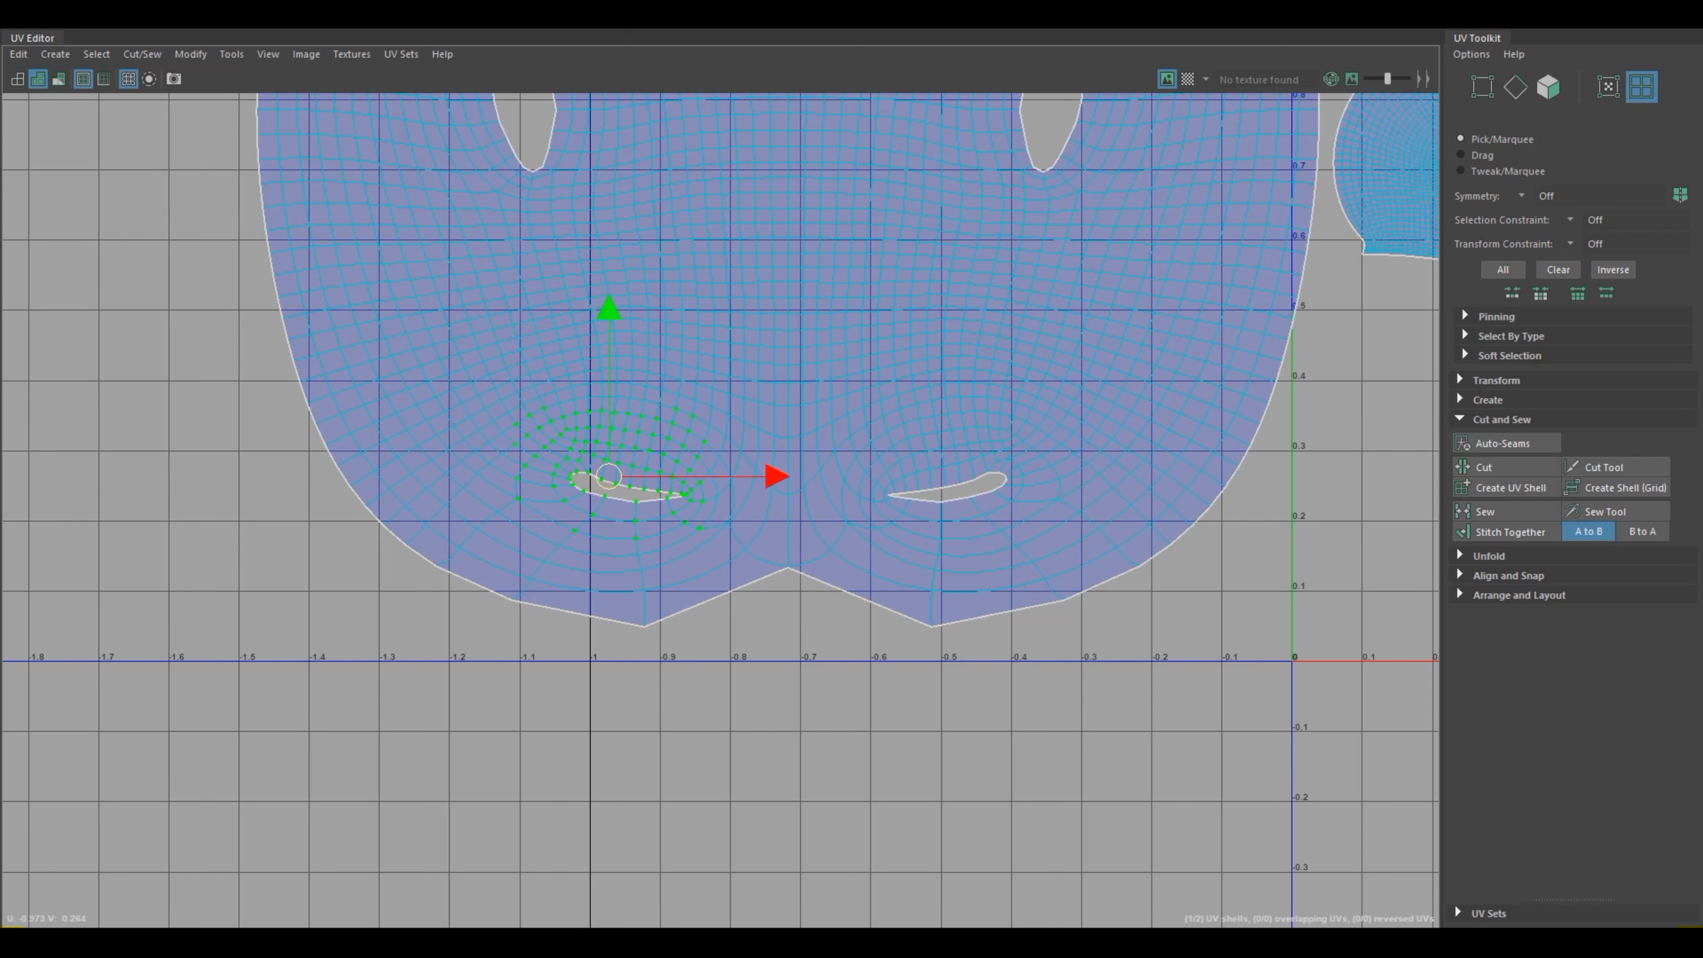
pyautogui.keyDown('shift'); pyautogui.moveTo(840, 387); pyautogui.dragTo(1068, 534); pyautogui.keyUp('shift')
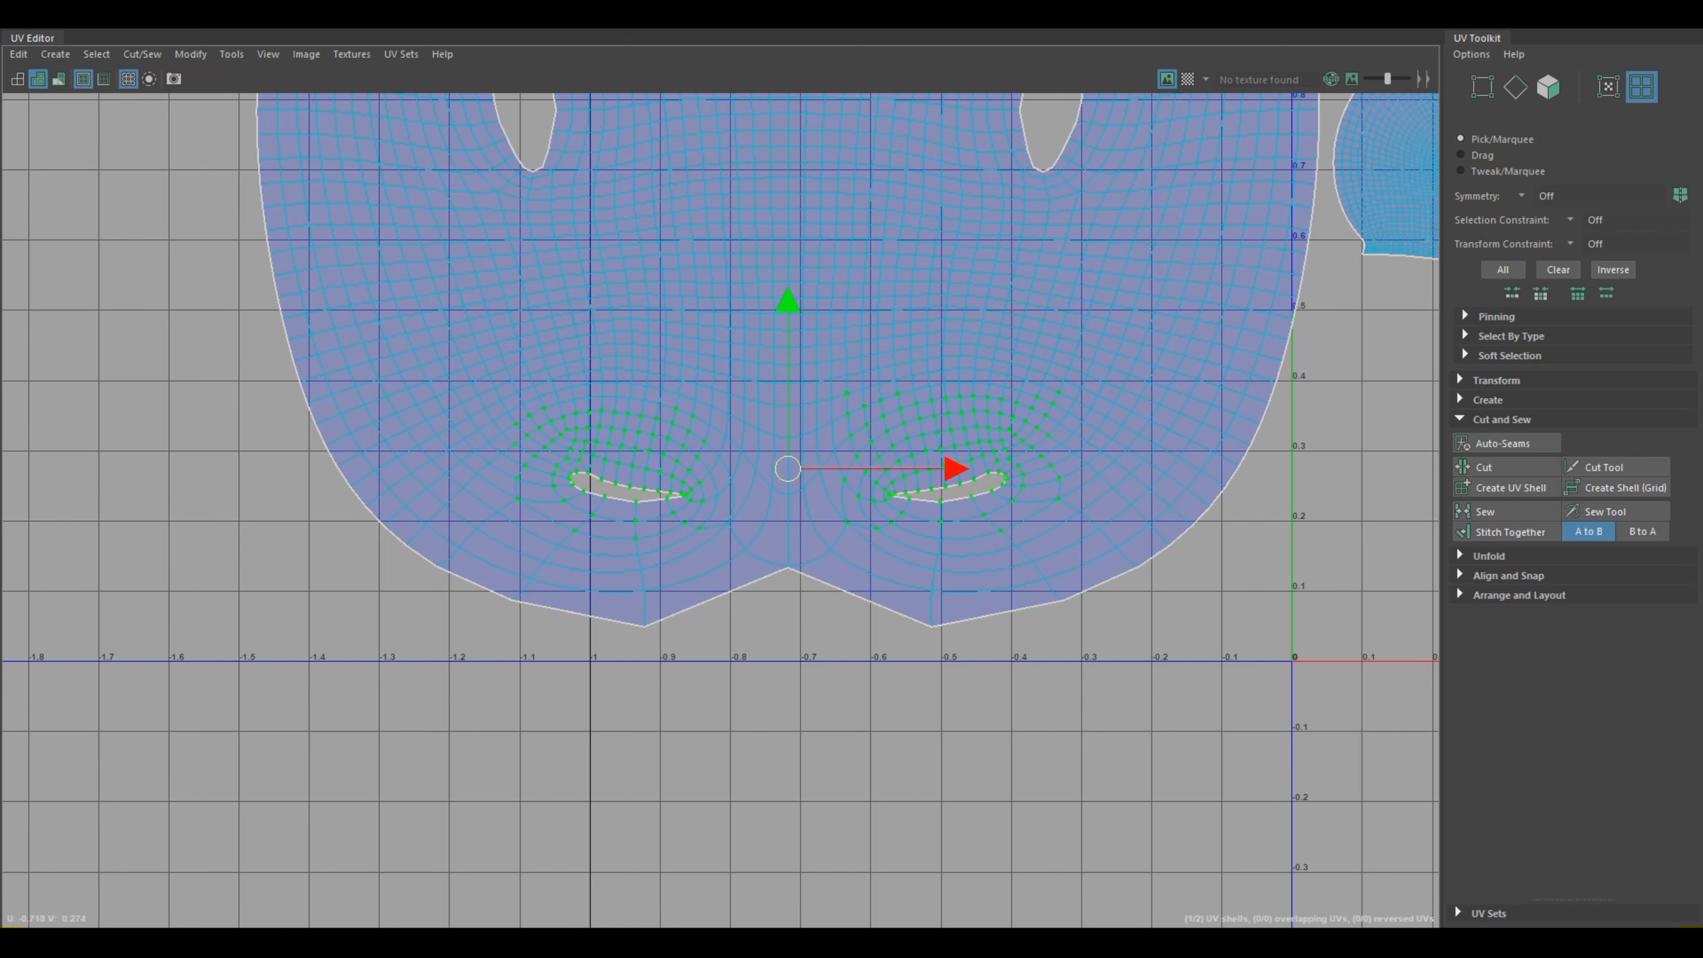
pyautogui.keyDown('shift'); pyautogui.moveTo(627, 454); pyautogui.dragTo(501, 456, button='right'); pyautogui.keyUp('shift')
pyautogui.keyDown('shift'); pyautogui.moveTo(624, 448); pyautogui.dragTo(512, 428, button='right'); pyautogui.keyUp('shift')
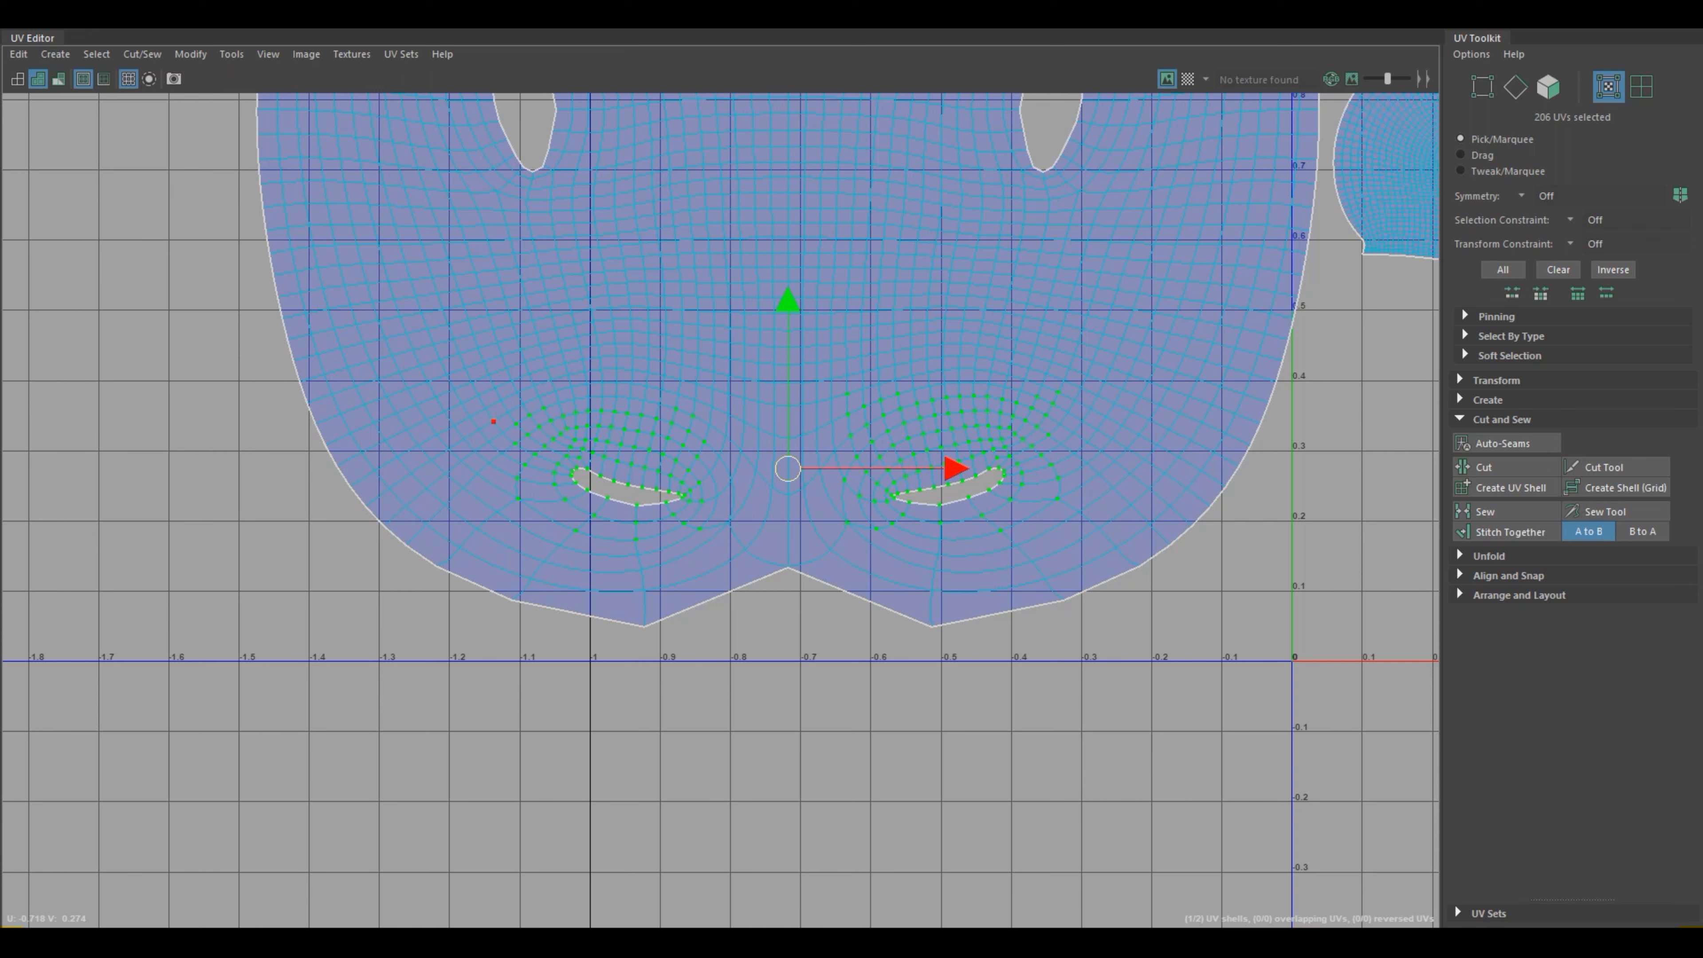
pyautogui.hotkey('ctrl', 'z')
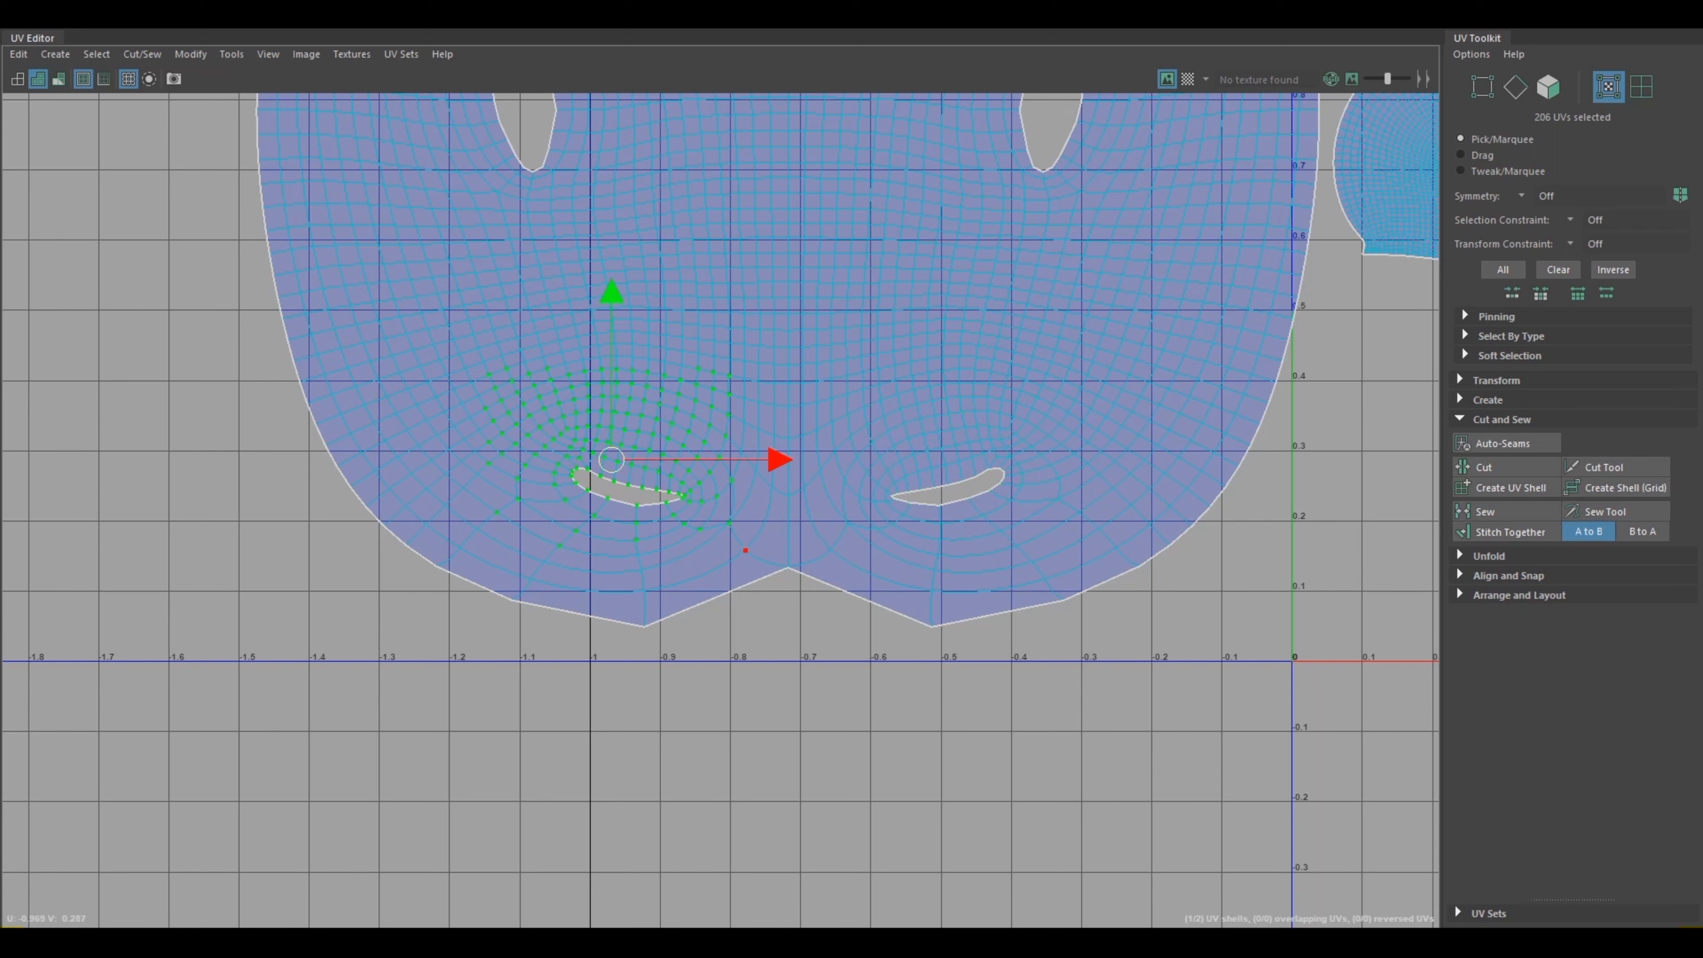
# Step: Unfold a wider area of UVs around both leg openings of the torso shell and clear the selection
pyautogui.keyDown('shift'); pyautogui.moveTo(1055, 535); pyautogui.dragTo(830, 361); pyautogui.keyUp('shift')
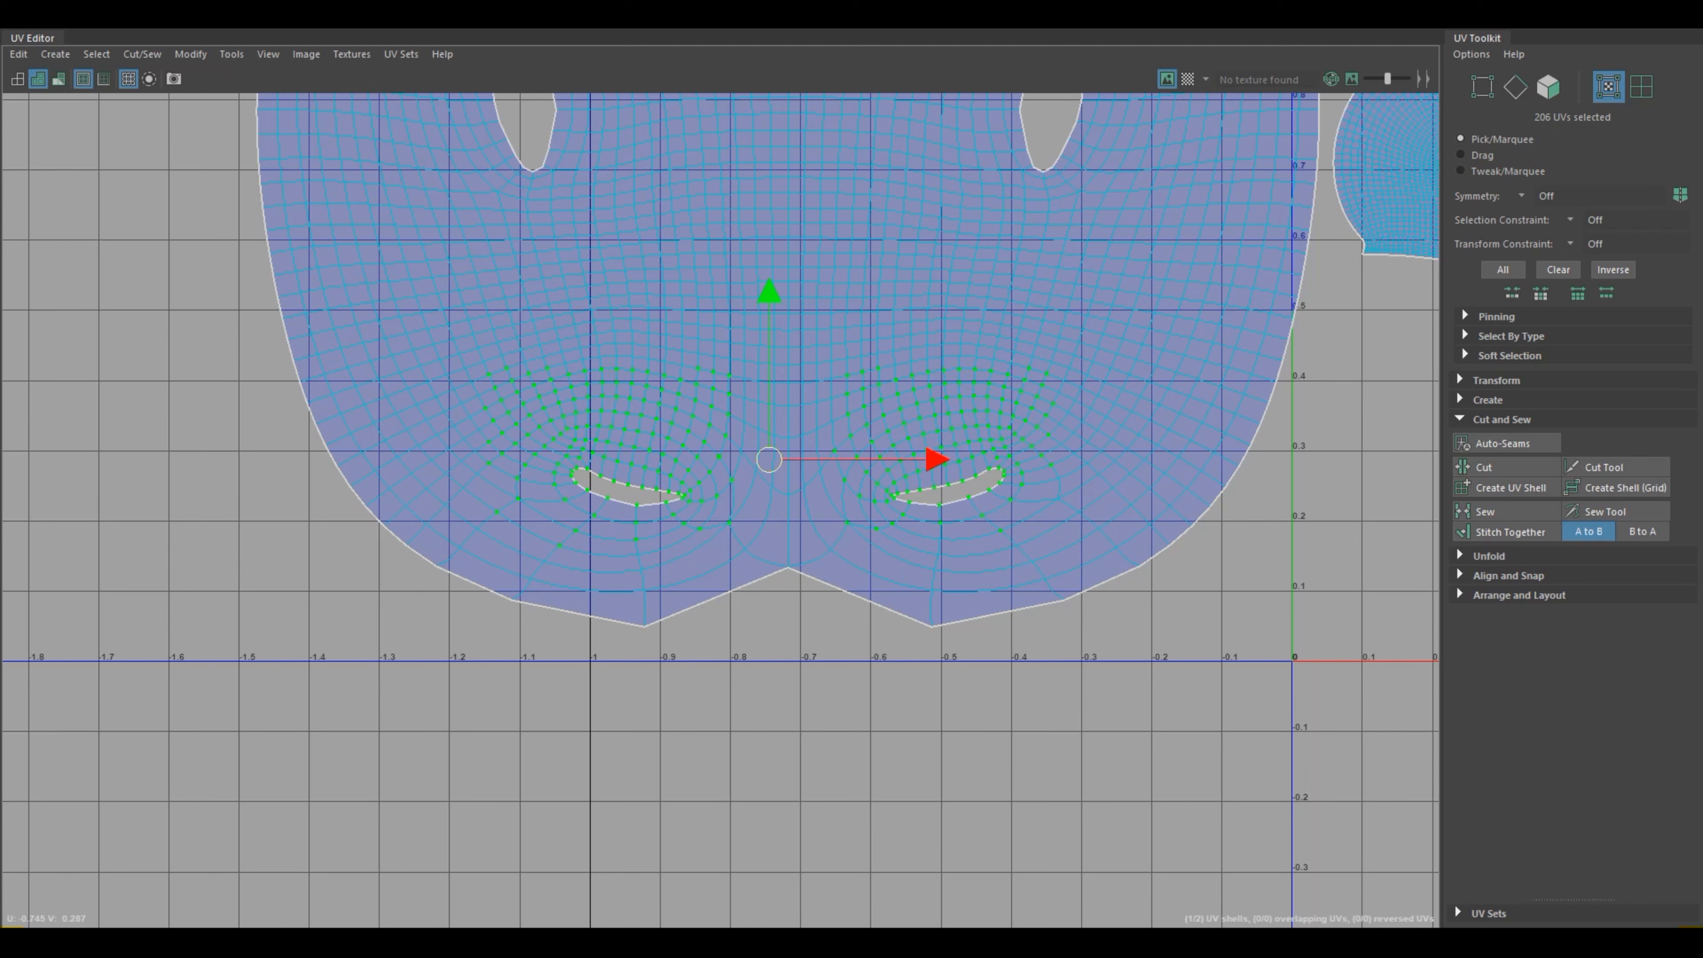
pyautogui.keyDown('shift'); pyautogui.moveTo(693, 461); pyautogui.dragTo(577, 490, button='right'); pyautogui.keyUp('shift')
pyautogui.keyDown('shift'); pyautogui.moveTo(653, 458); pyautogui.dragTo(550, 425, button='right'); pyautogui.keyUp('shift')
pyautogui.keyDown('shift'); pyautogui.moveTo(763, 498); pyautogui.dragTo(742, 499, button='right'); pyautogui.keyUp('shift')
pyautogui.click(928, 653)
pyautogui.scroll(-3, 928, 653)
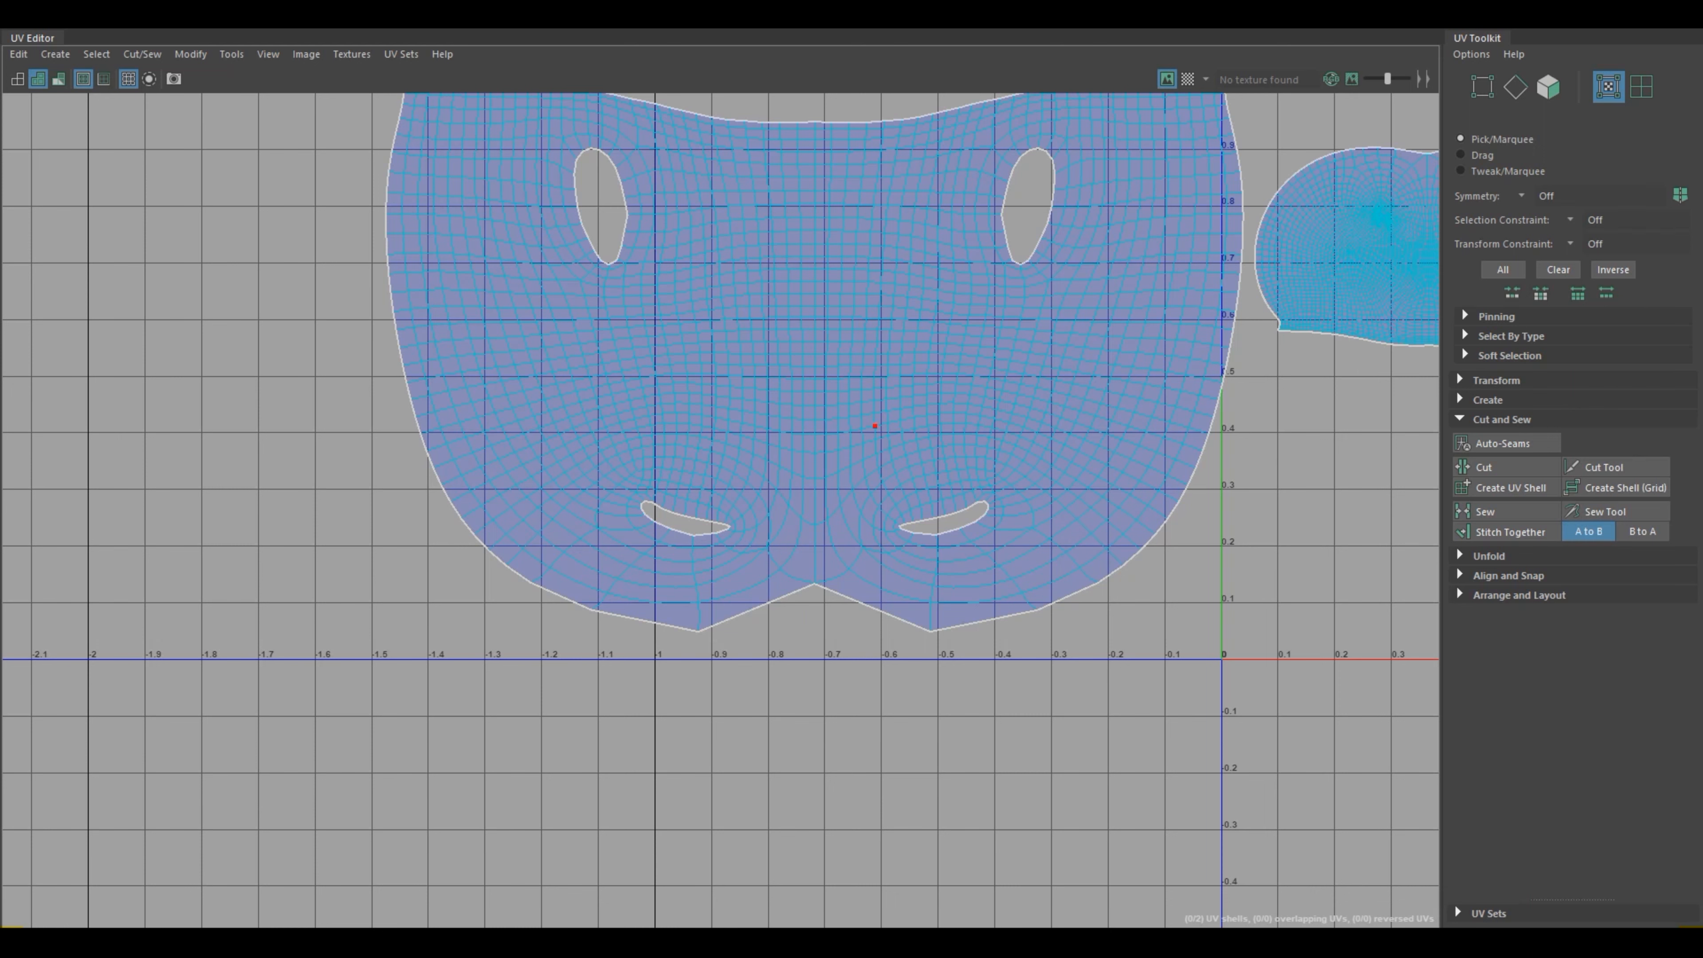
# Step: Scale the torso UV shell down to about the head shell's width and place it directly below the head shell in the 0–1 tile
pyautogui.scroll(-3, 982, 676)
pyautogui.doubleClick(1319, 353)
pyautogui.scroll(-5, 982, 677)
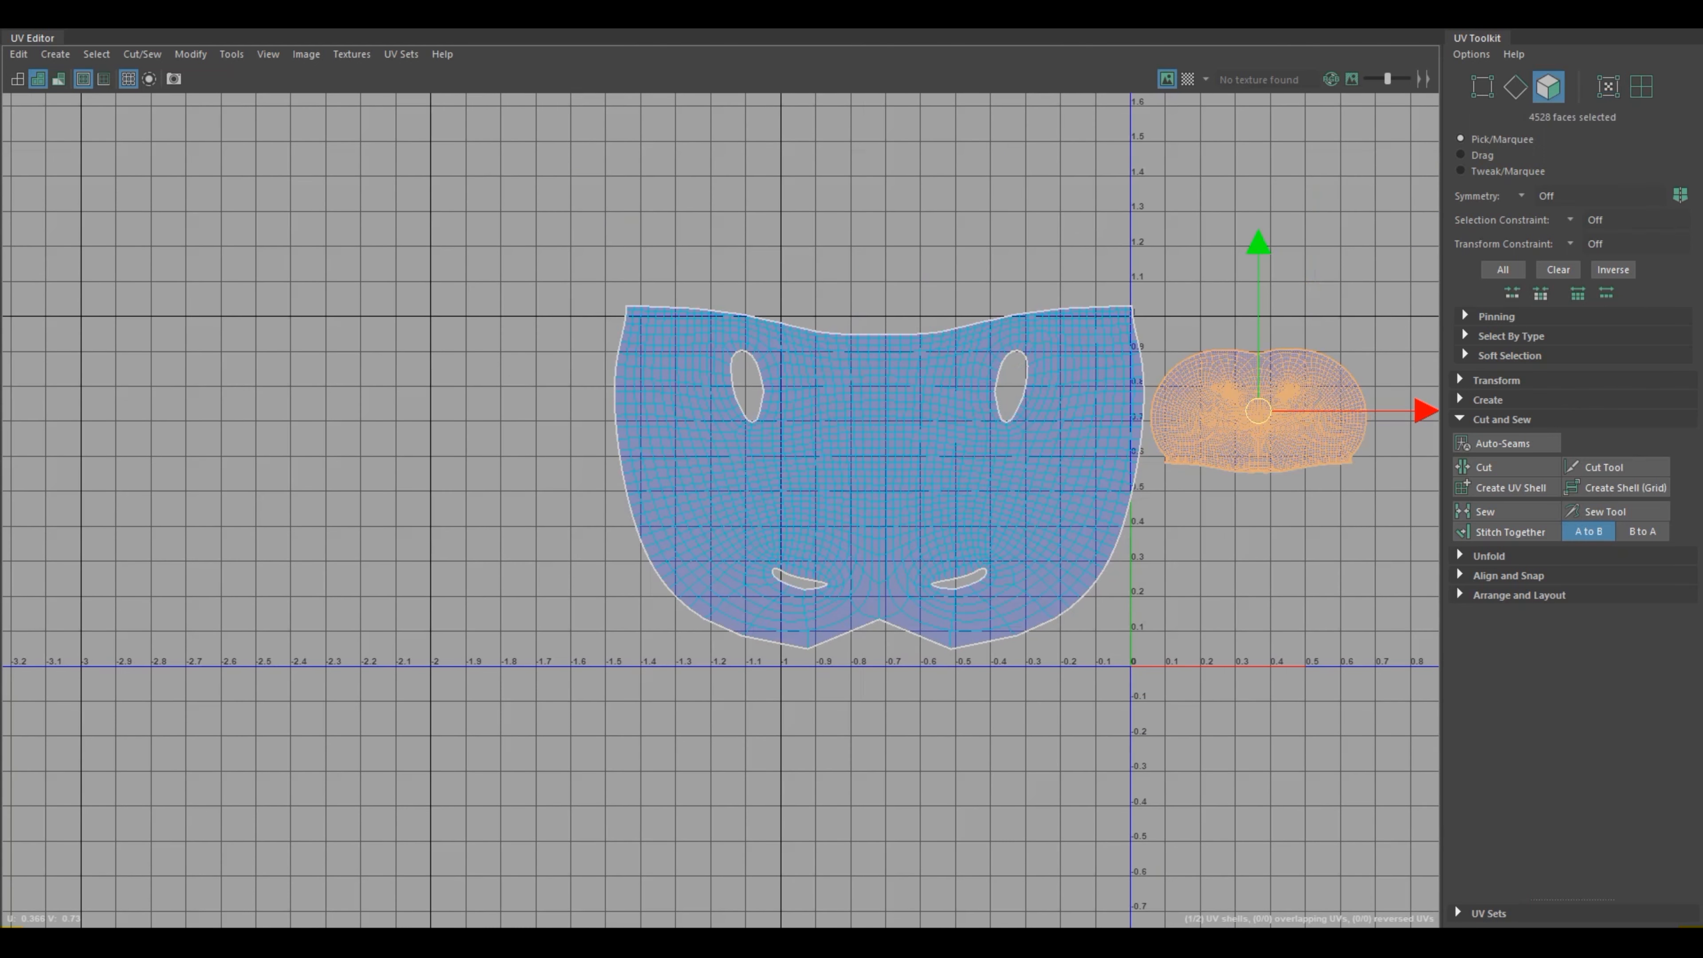
pyautogui.doubleClick(873, 519)
pyautogui.rightClick(865, 484)
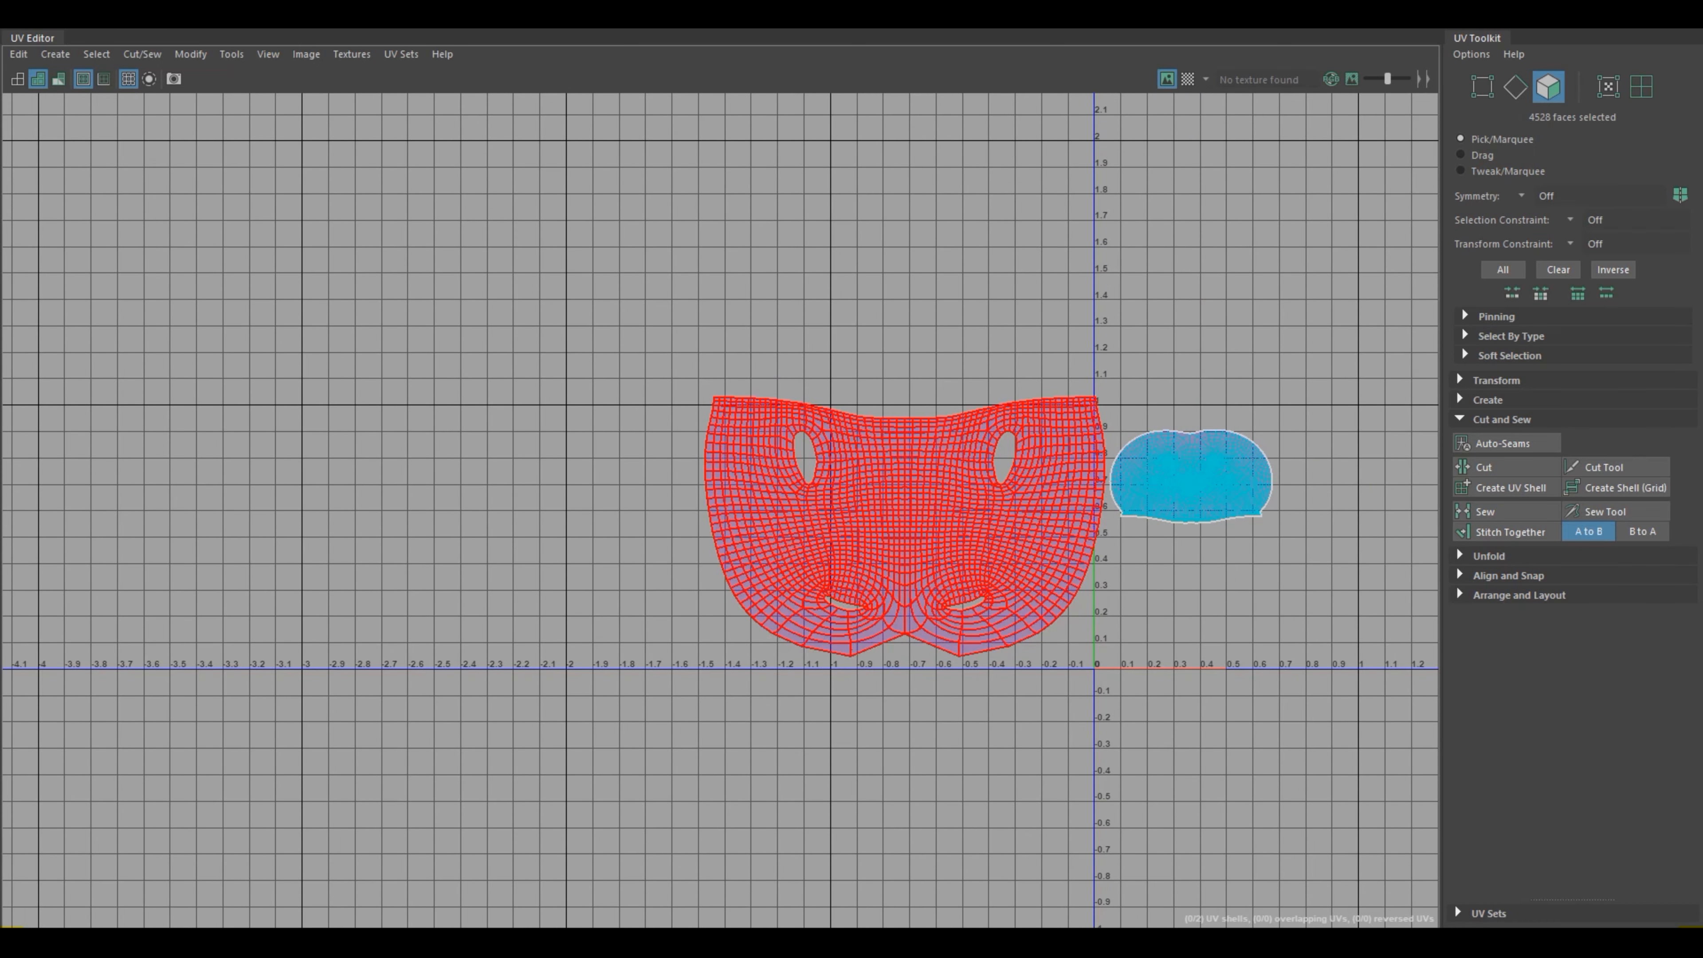
pyautogui.doubleClick(906, 523)
pyautogui.keyDown('alt'); pyautogui.moveTo(905, 527); pyautogui.dragTo(560, 480, button='middle'); pyautogui.keyUp('alt')
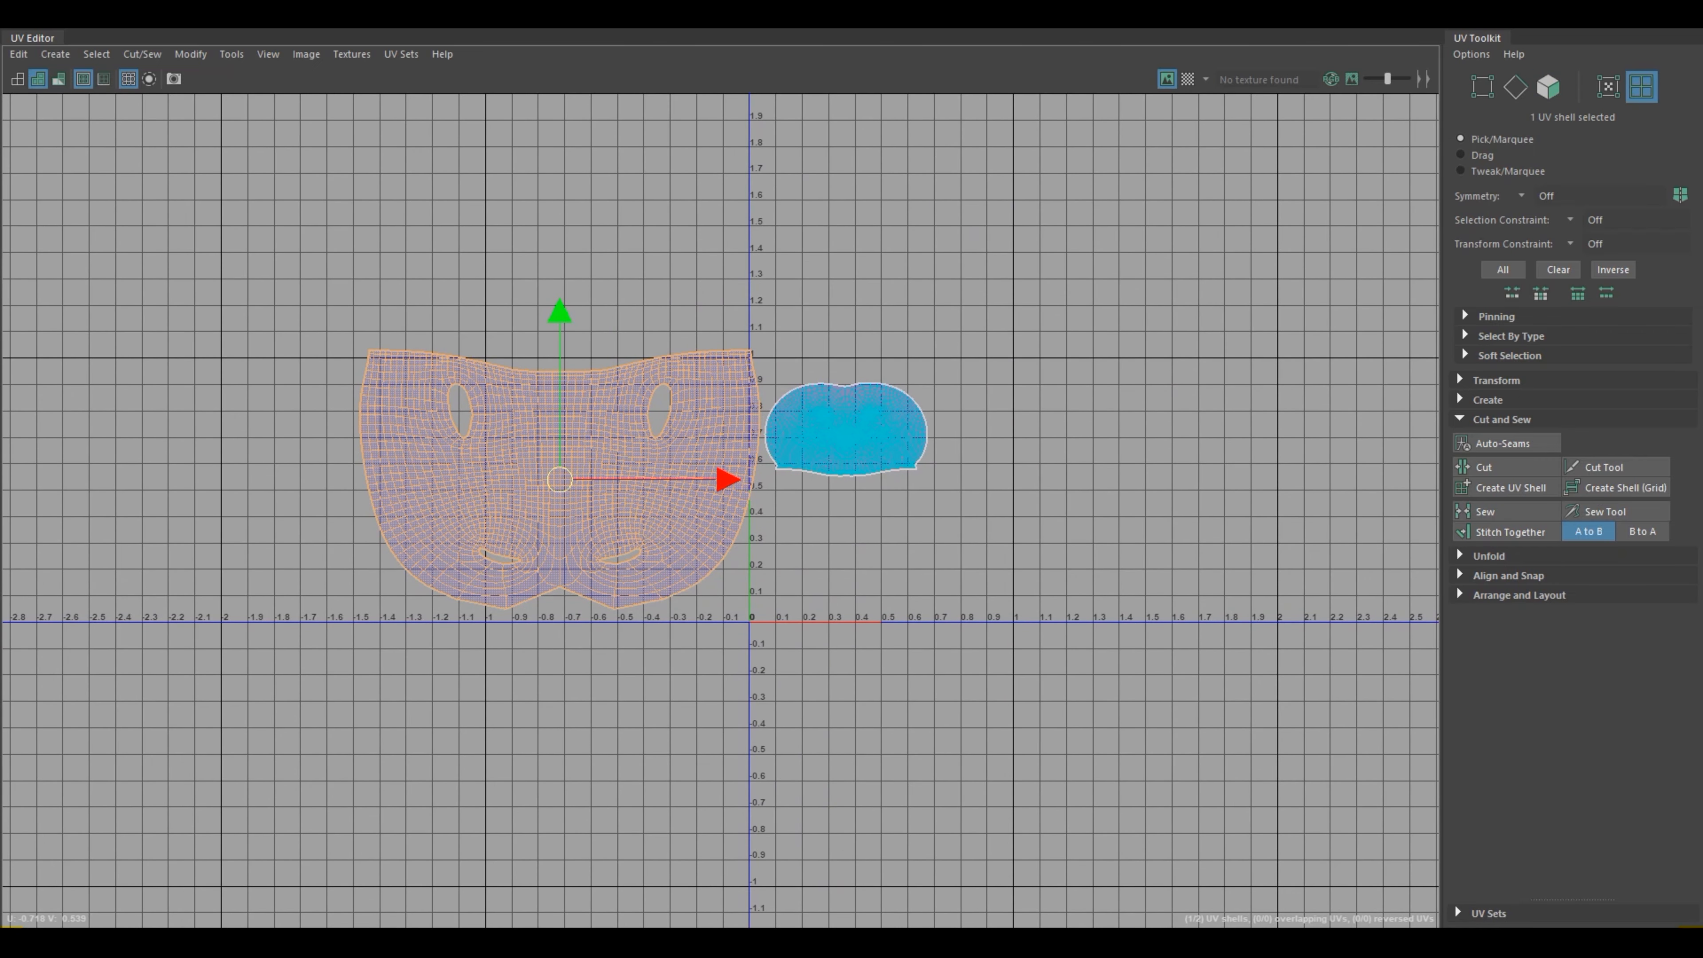
pyautogui.press('r')
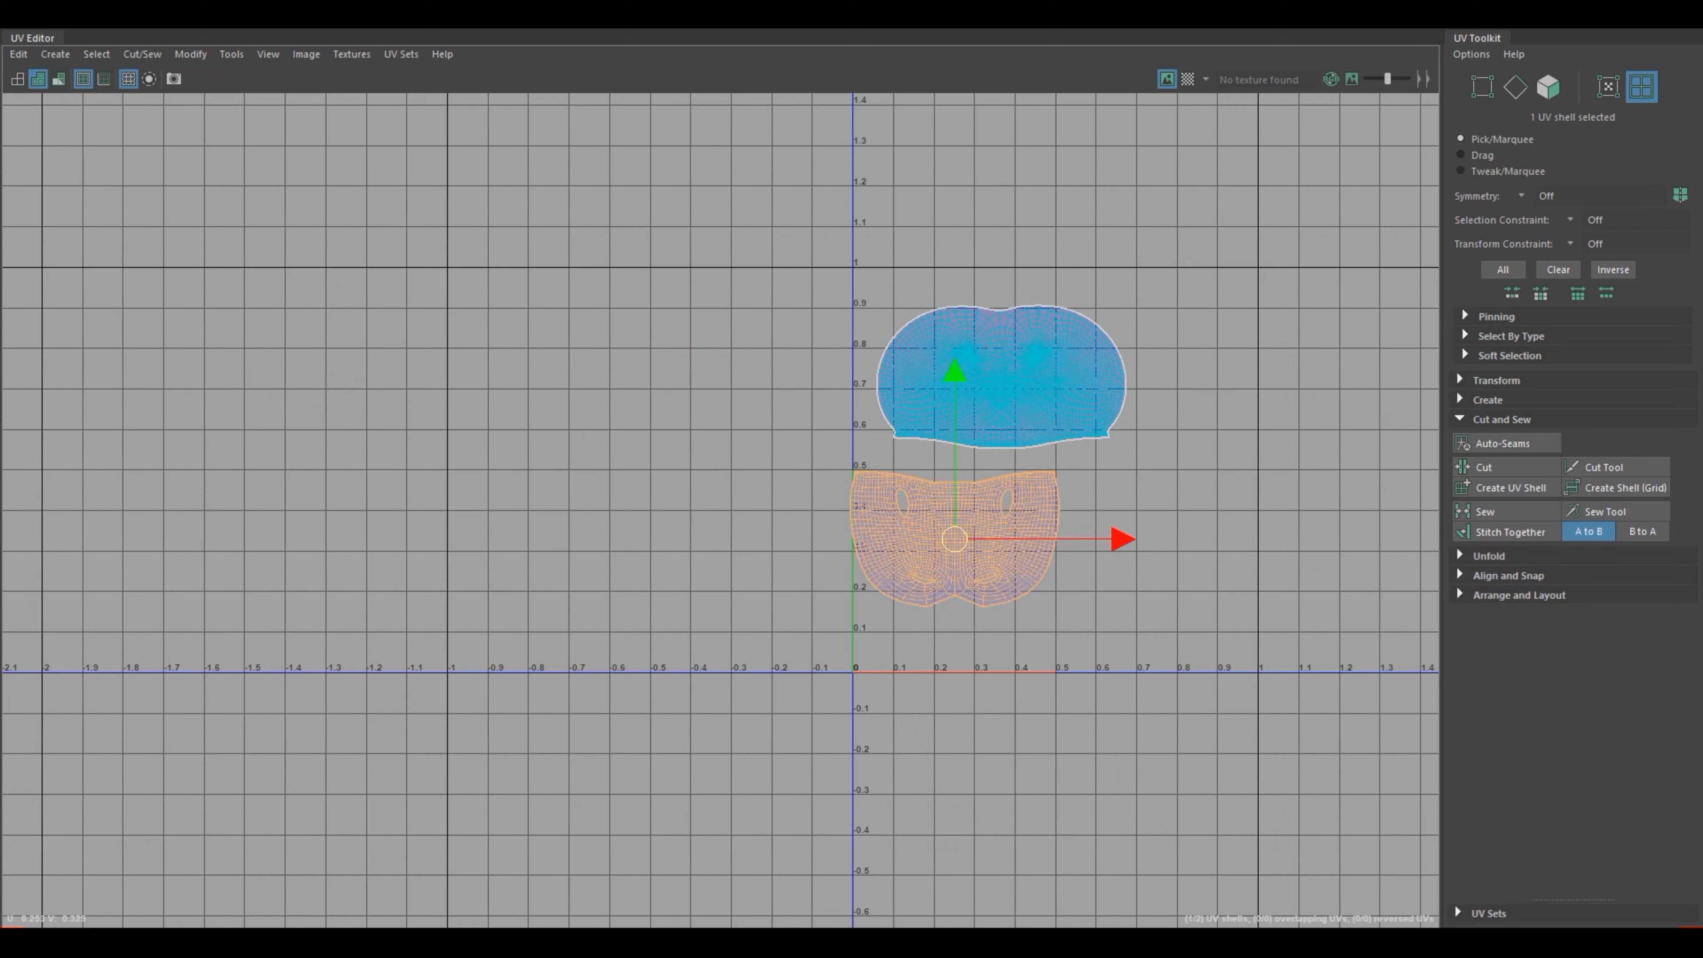
pyautogui.moveTo(1118, 534); pyautogui.dragTo(1188, 534)
pyautogui.click(1200, 576)
pyautogui.click(1008, 535)
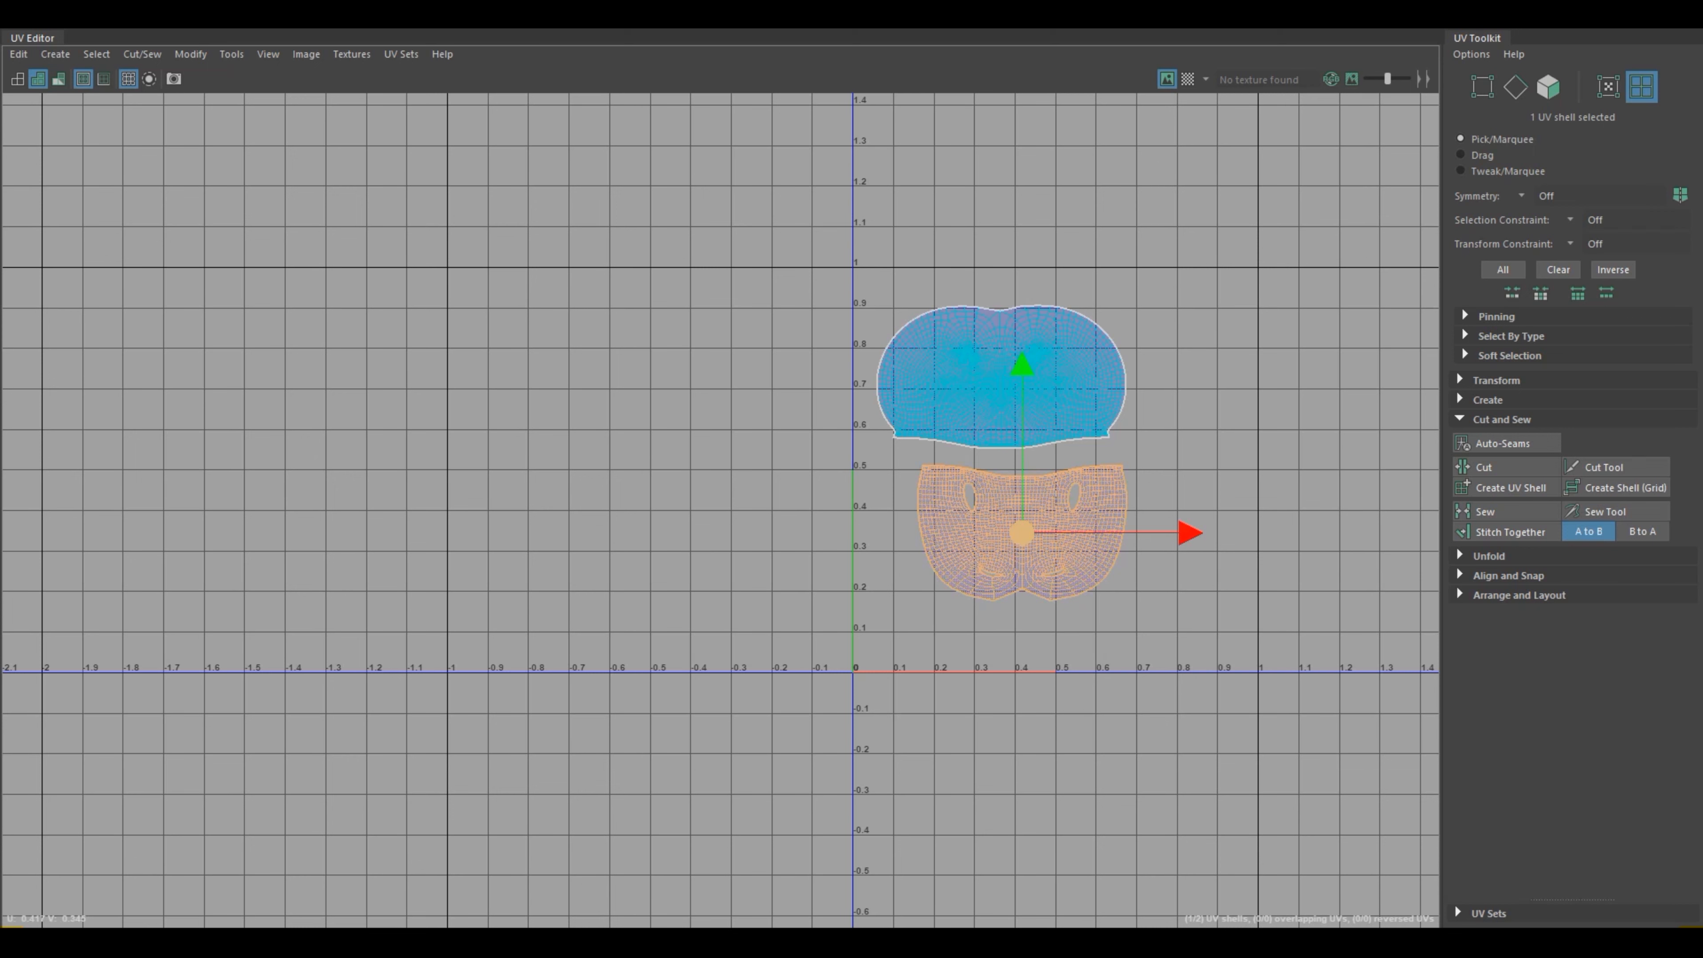
pyautogui.moveTo(1021, 533); pyautogui.dragTo(984, 526)
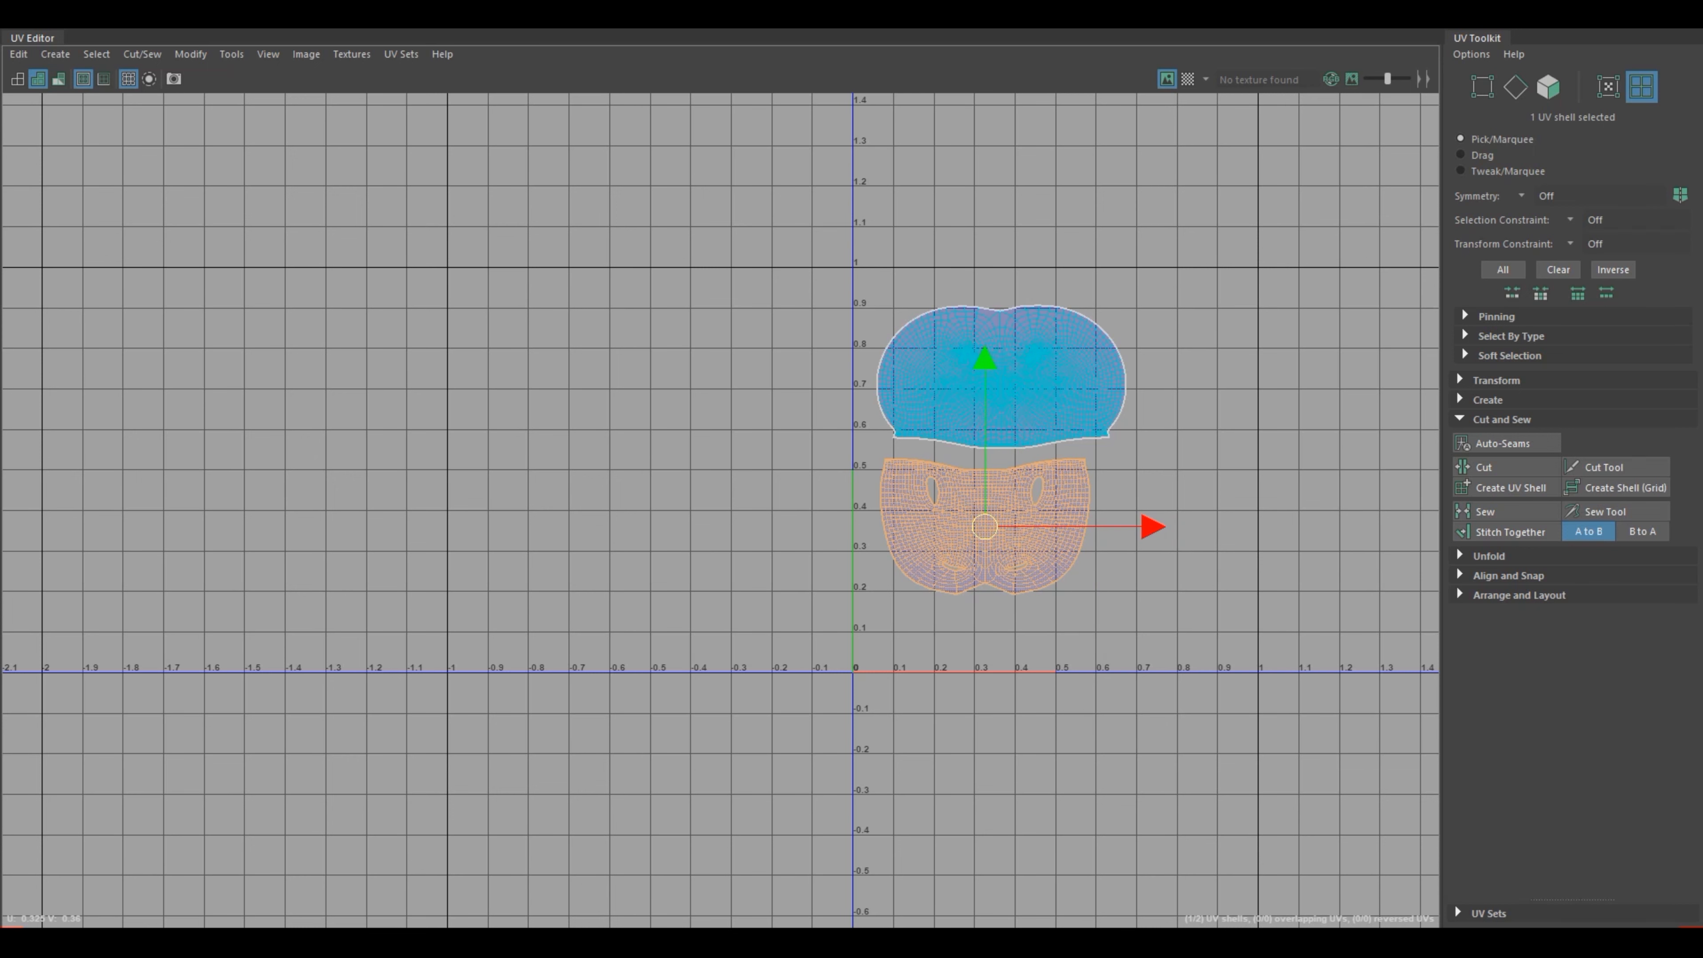
# Step: Close the UV Editor, return the frog to object mode and clear the selection
pyautogui.click(1641, 14)
pyautogui.click(1289, 318)
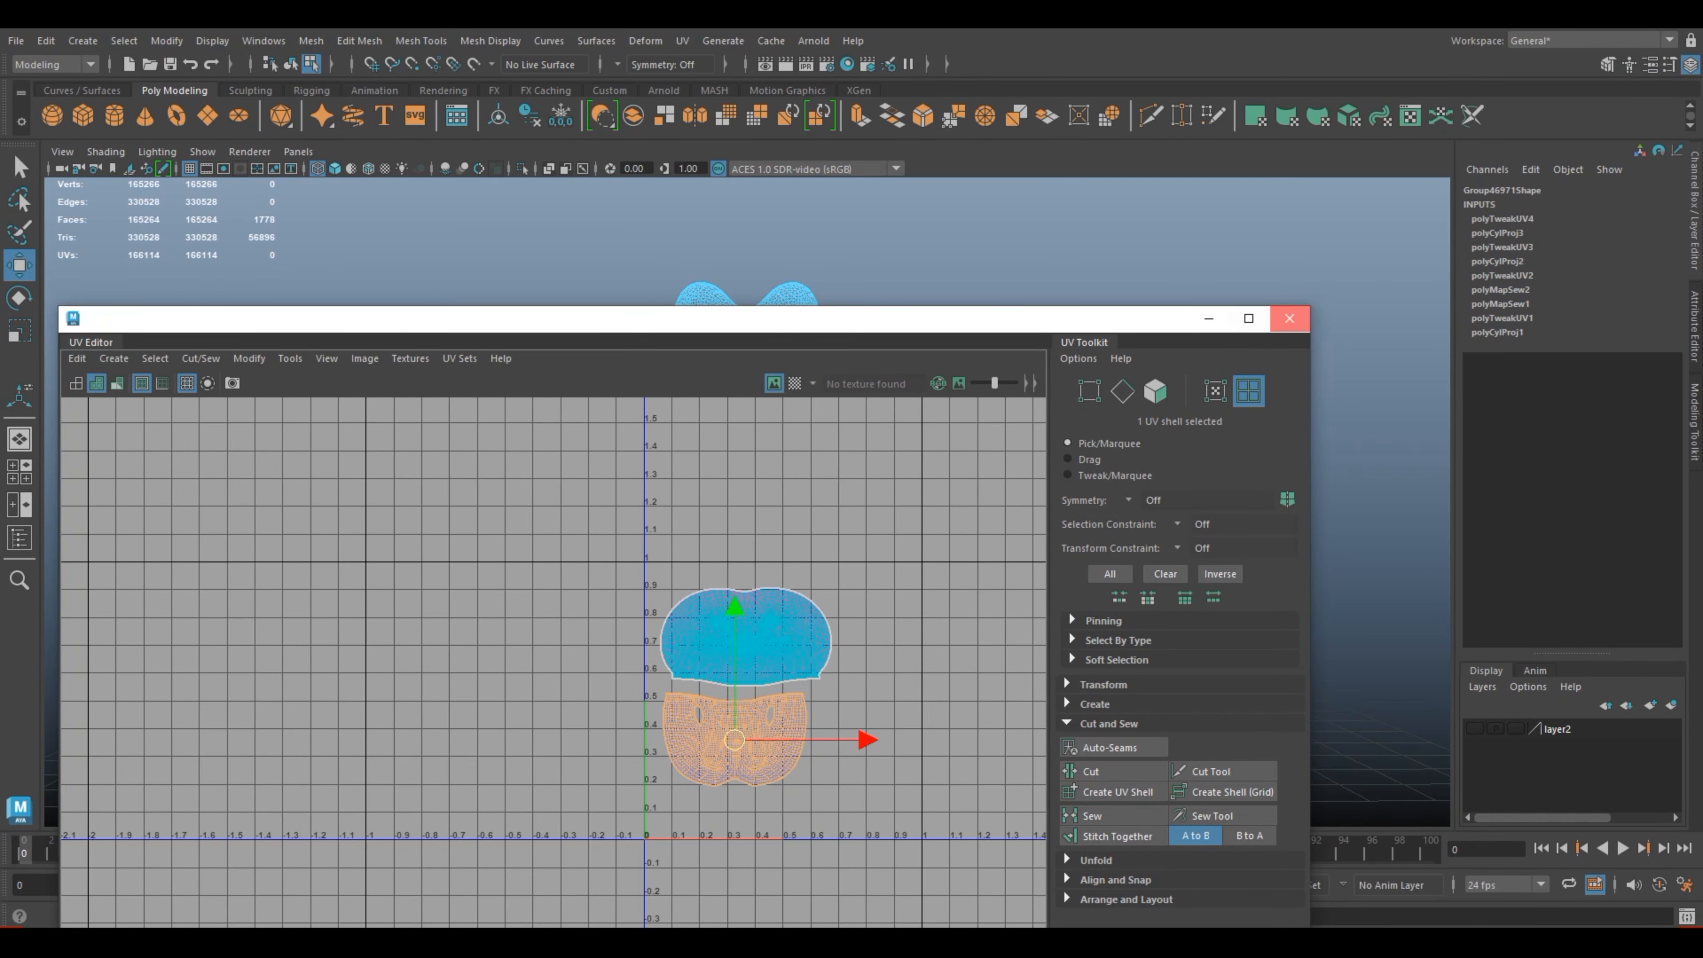
pyautogui.scroll(3, 752, 423)
pyautogui.moveTo(753, 422); pyautogui.dragTo(842, 398, button='right')
pyautogui.click(938, 375)
pyautogui.scroll(2, 746, 476)
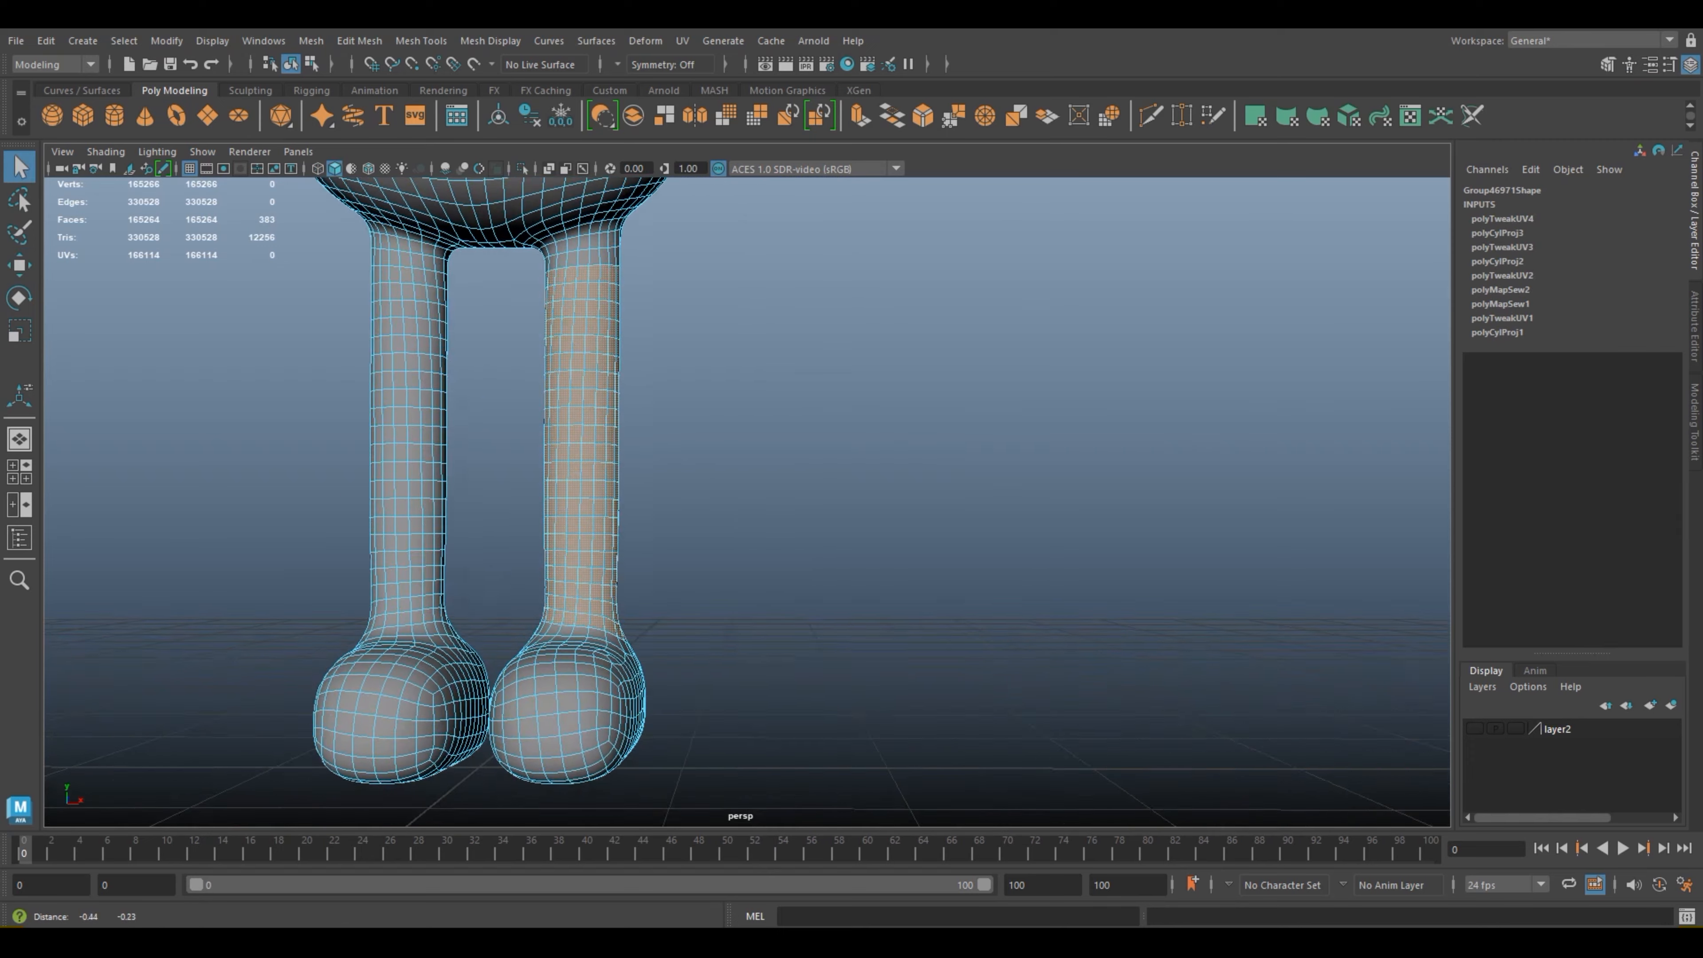
# Step: Select the faces of one leg, including the face loop just below the torso
pyautogui.keyDown('alt'); pyautogui.moveTo(724, 469); pyautogui.dragTo(952, 444); pyautogui.keyUp('alt')
pyautogui.scroll(2, 747, 470)
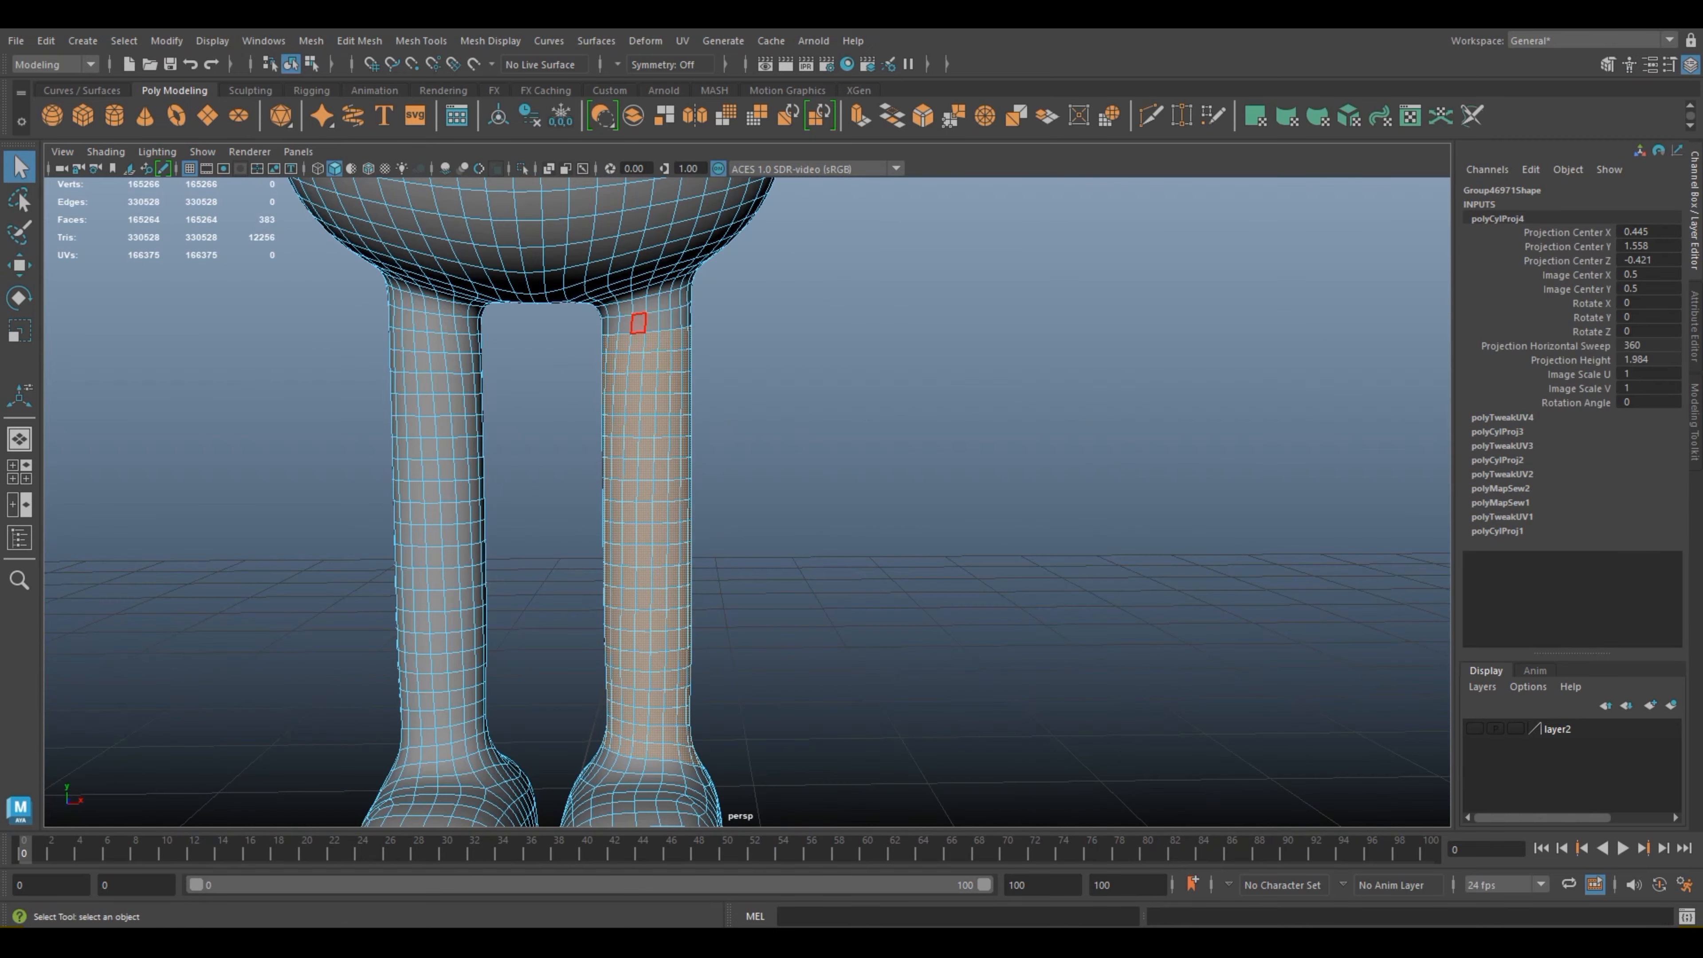
pyautogui.keyDown('shift'); pyautogui.click(626, 325); pyautogui.keyUp('shift')
pyautogui.keyDown('shift'); pyautogui.doubleClick(639, 324); pyautogui.keyUp('shift')
# Step: Examine the mesh of the frog's arm and hand, and come back to the legs
pyautogui.scroll(-5, 667, 337)
pyautogui.scroll(-4, 743, 429)
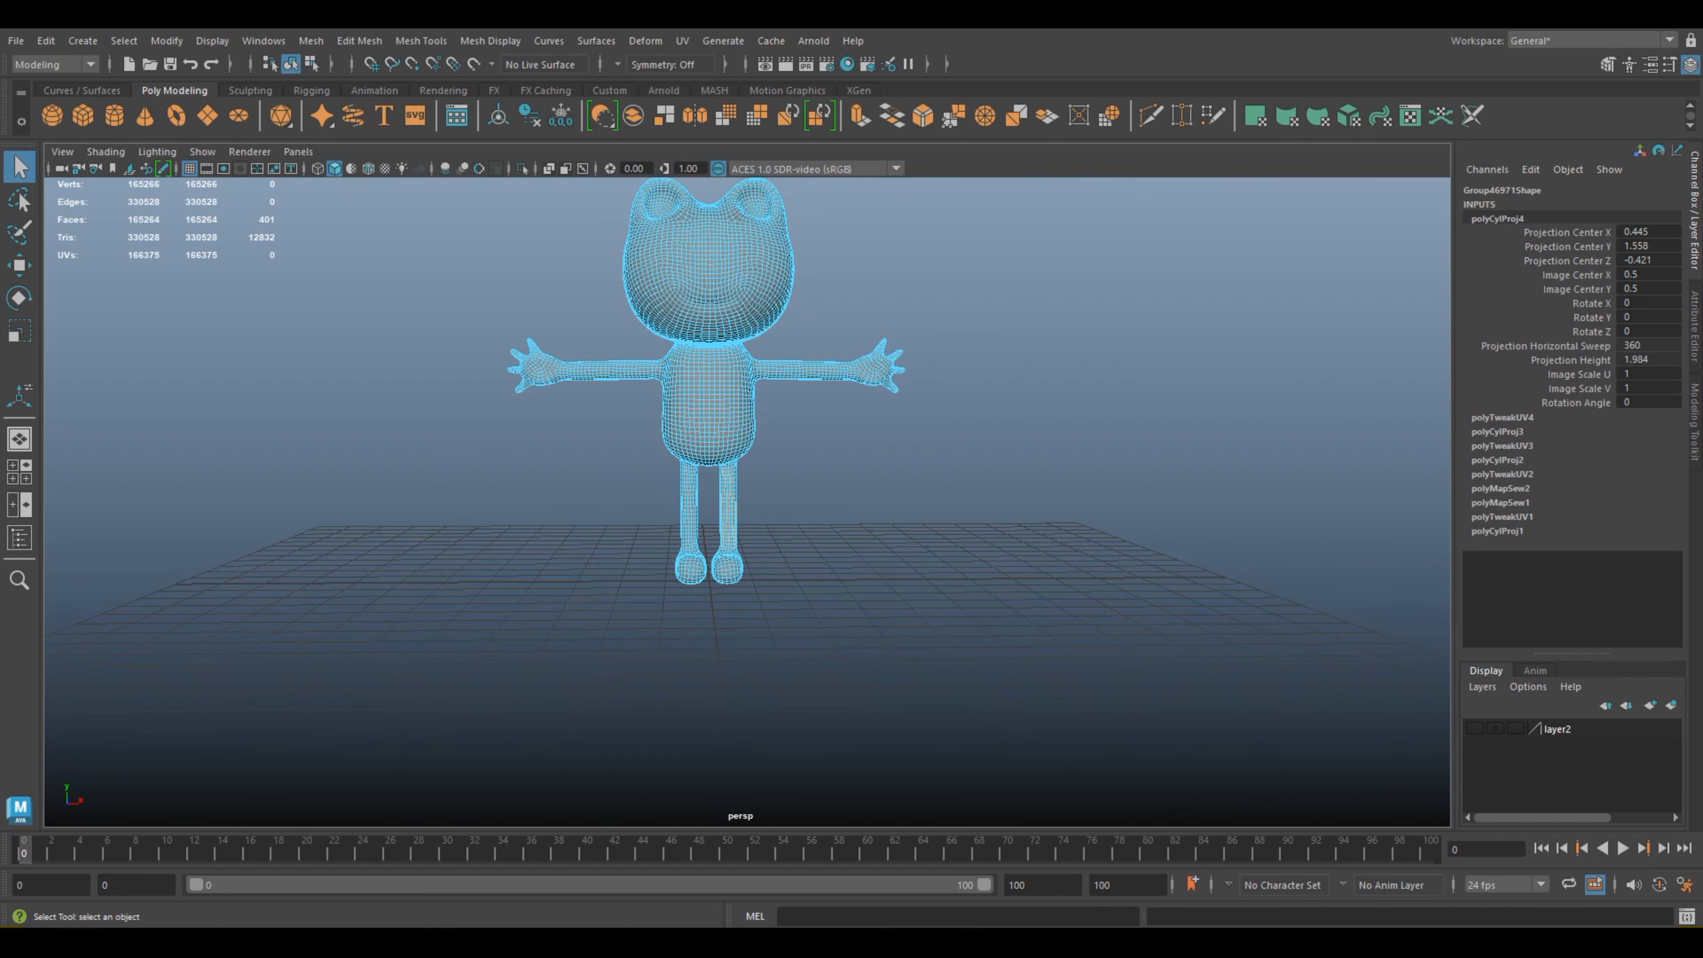
pyautogui.keyDown('alt'); pyautogui.moveTo(742, 429); pyautogui.dragTo(670, 489, button='middle'); pyautogui.keyUp('alt')
pyautogui.scroll(5, 821, 352)
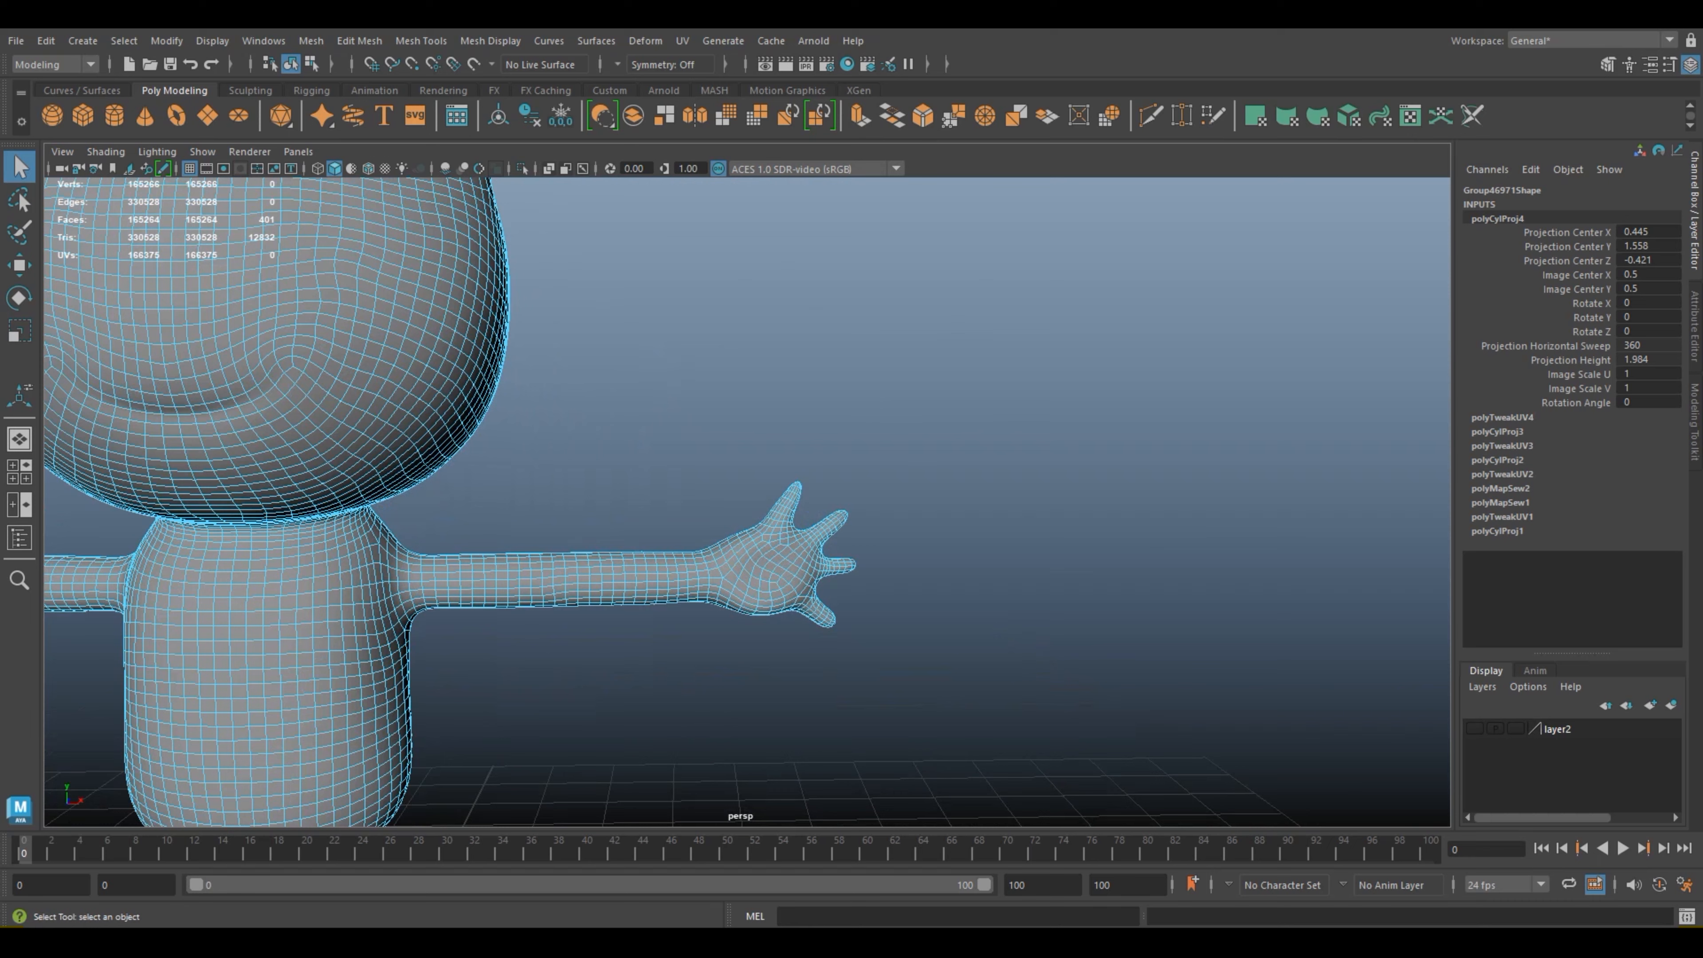
pyautogui.scroll(1, 742, 501)
pyautogui.keyDown('alt'); pyautogui.moveTo(536, 590); pyautogui.dragTo(999, 302, button='middle'); pyautogui.keyUp('alt')
pyautogui.keyDown('alt'); pyautogui.moveTo(743, 510); pyautogui.dragTo(751, 285, button='middle'); pyautogui.keyUp('alt')
pyautogui.moveTo(744, 430)
pyautogui.keyDown('alt'); pyautogui.mouseDown()
pyautogui.moveTo(791, 430)
pyautogui.moveTo(746, 429)
pyautogui.mouseUp(); pyautogui.keyUp('alt')
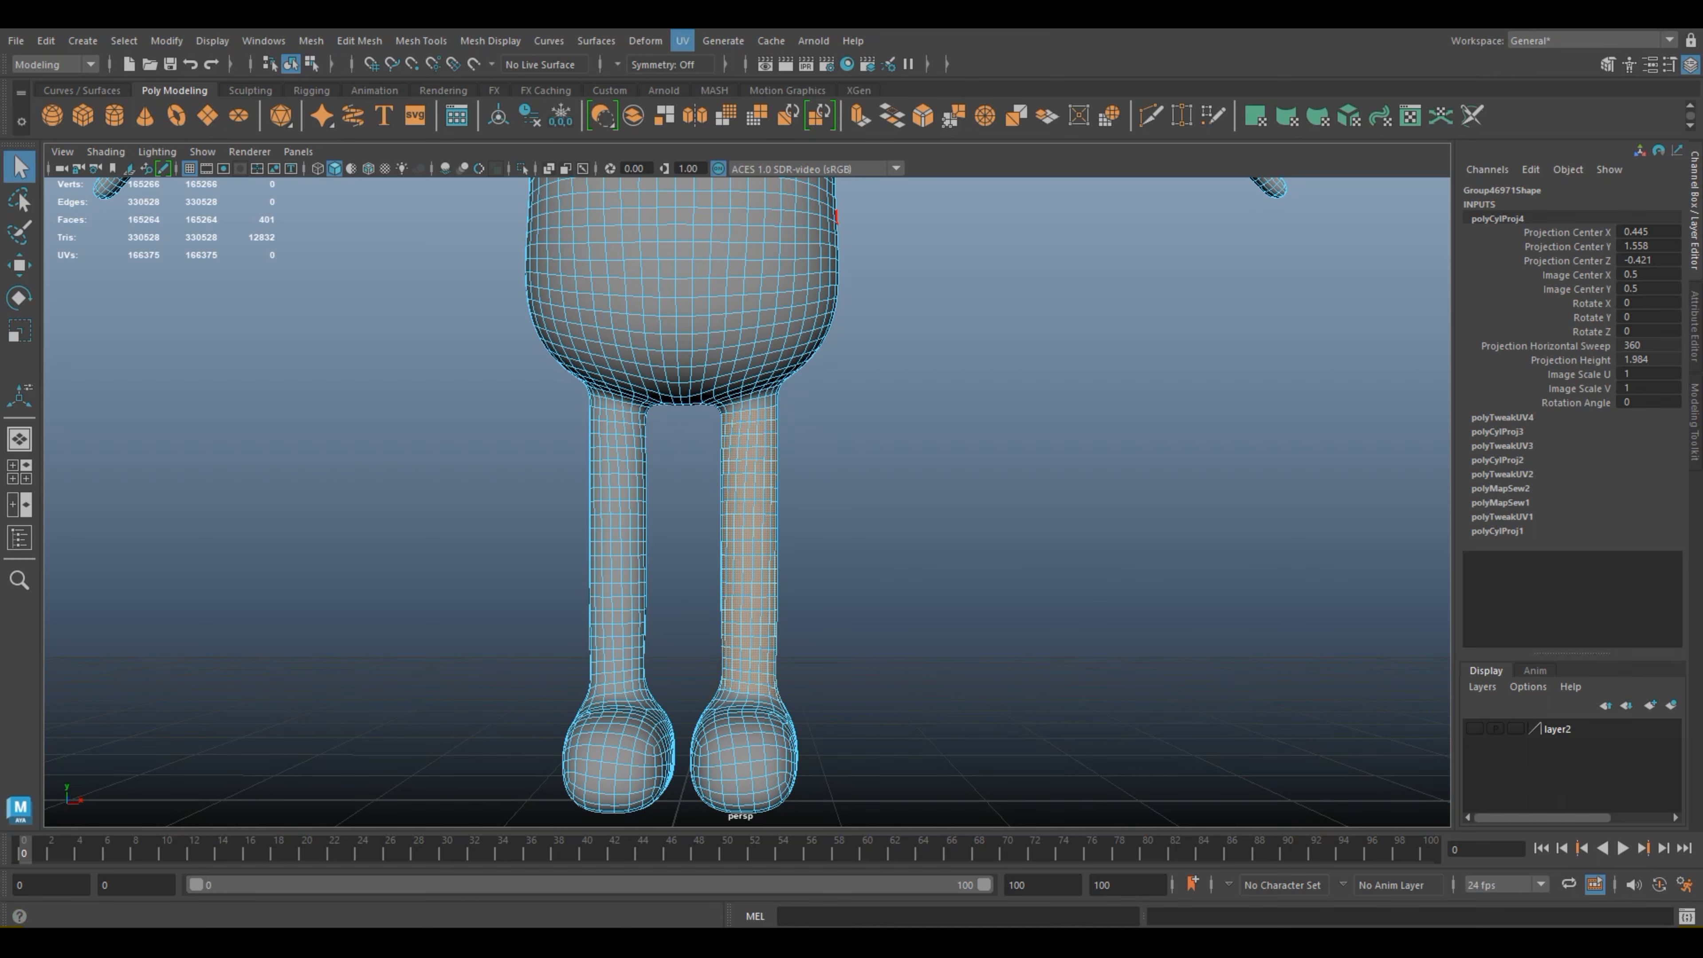
# Step: Apply a Cylindrical UV projection to the selected leg faces, extend its sweep around the leg, and return to object mode with nothing selected
pyautogui.click(682, 41)
pyautogui.click(737, 238)
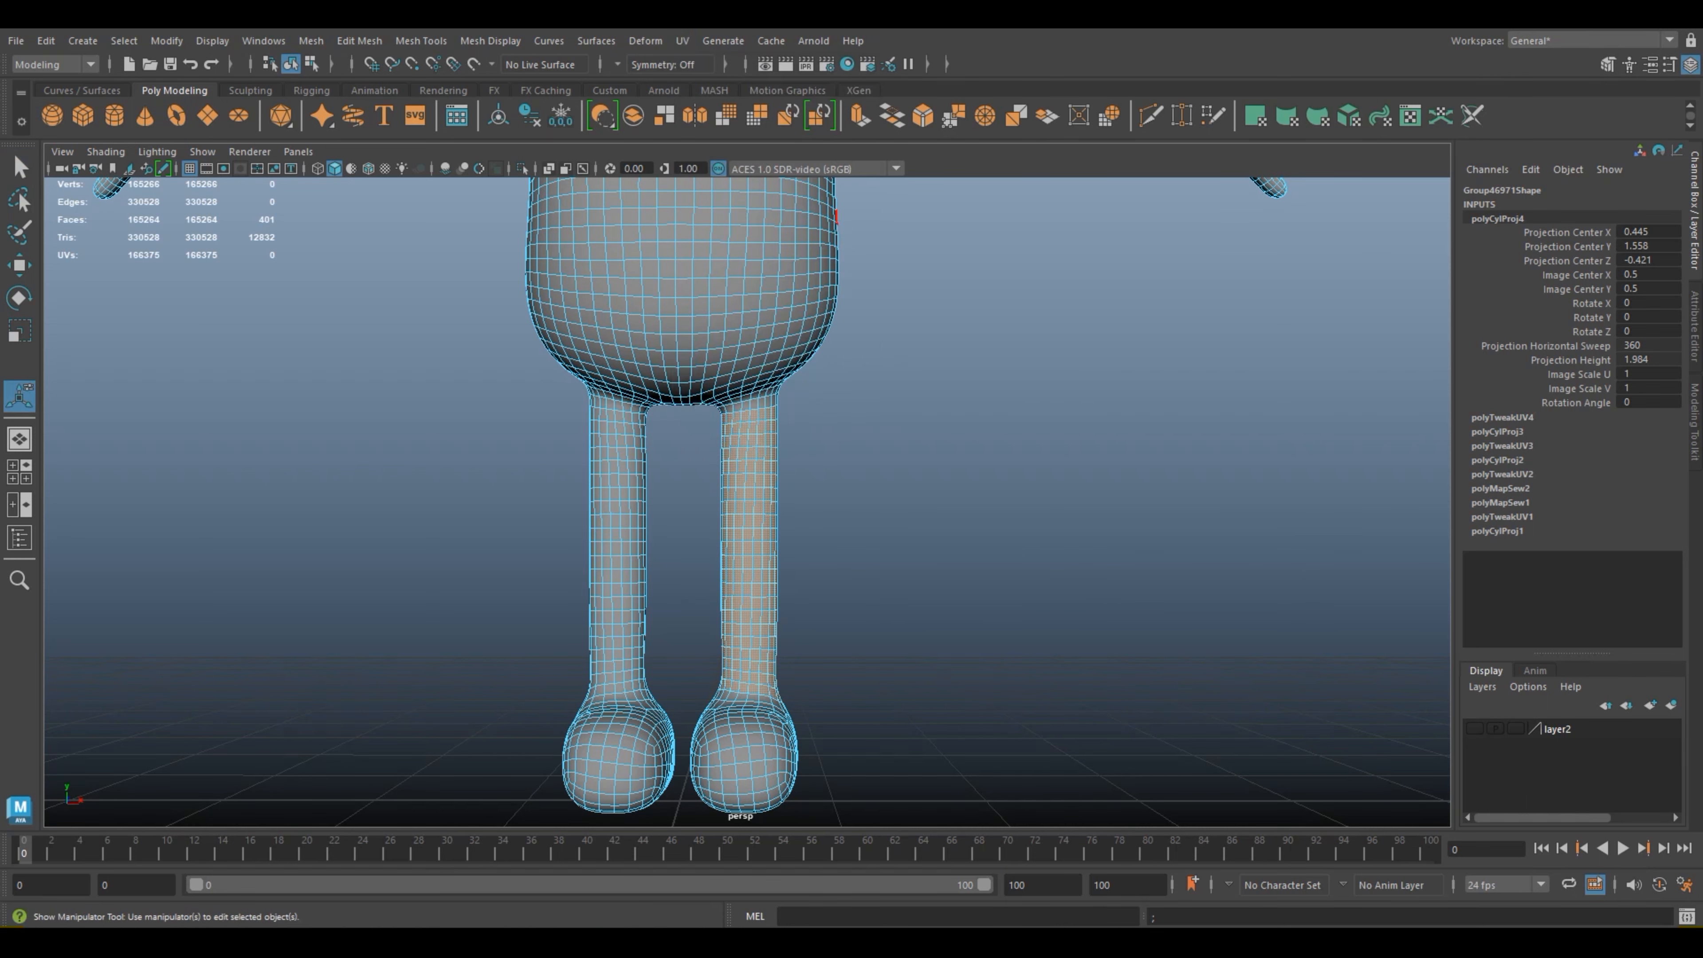
pyautogui.moveTo(872, 517)
pyautogui.keyDown('alt'); pyautogui.mouseDown()
pyautogui.moveTo(727, 550)
pyautogui.moveTo(770, 560)
pyautogui.moveTo(791, 547)
pyautogui.moveTo(634, 567)
pyautogui.moveTo(825, 553)
pyautogui.moveTo(901, 519)
pyautogui.mouseUp(); pyautogui.keyUp('alt')
pyautogui.moveTo(742, 423); pyautogui.dragTo(818, 398, button='right')
pyautogui.click(918, 403)
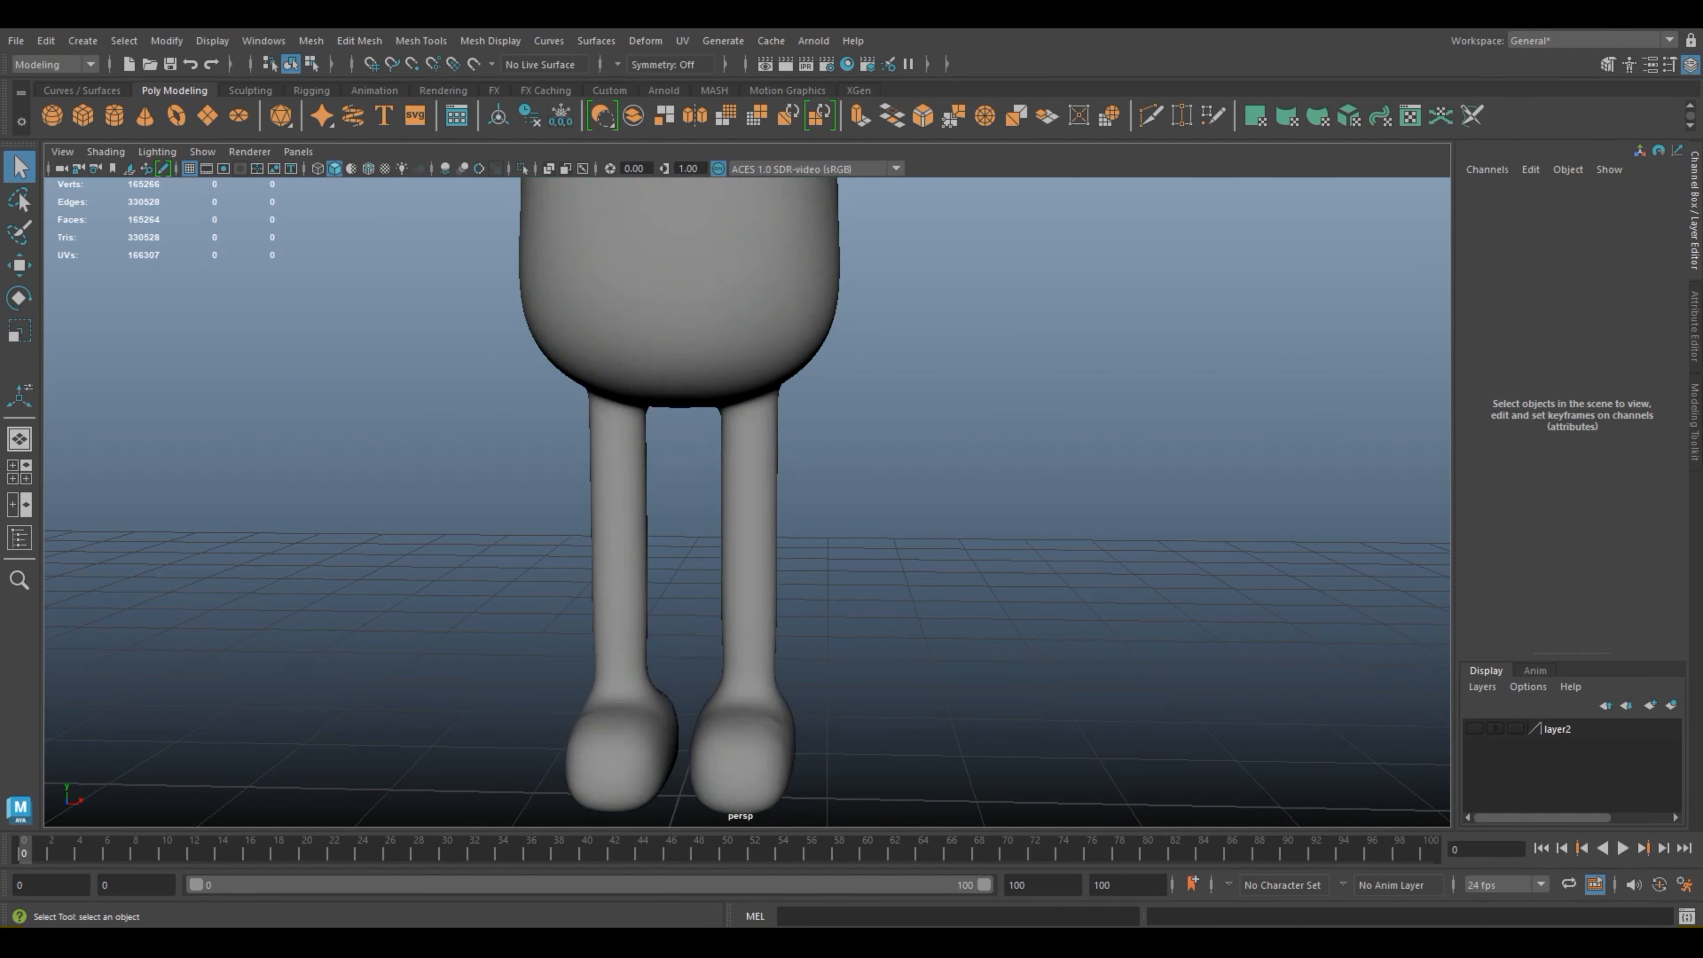
# Step: Select the frog, open the UV Editor and maximize its window
pyautogui.scroll(-4, 919, 403)
pyautogui.click(751, 362)
pyautogui.click(683, 41)
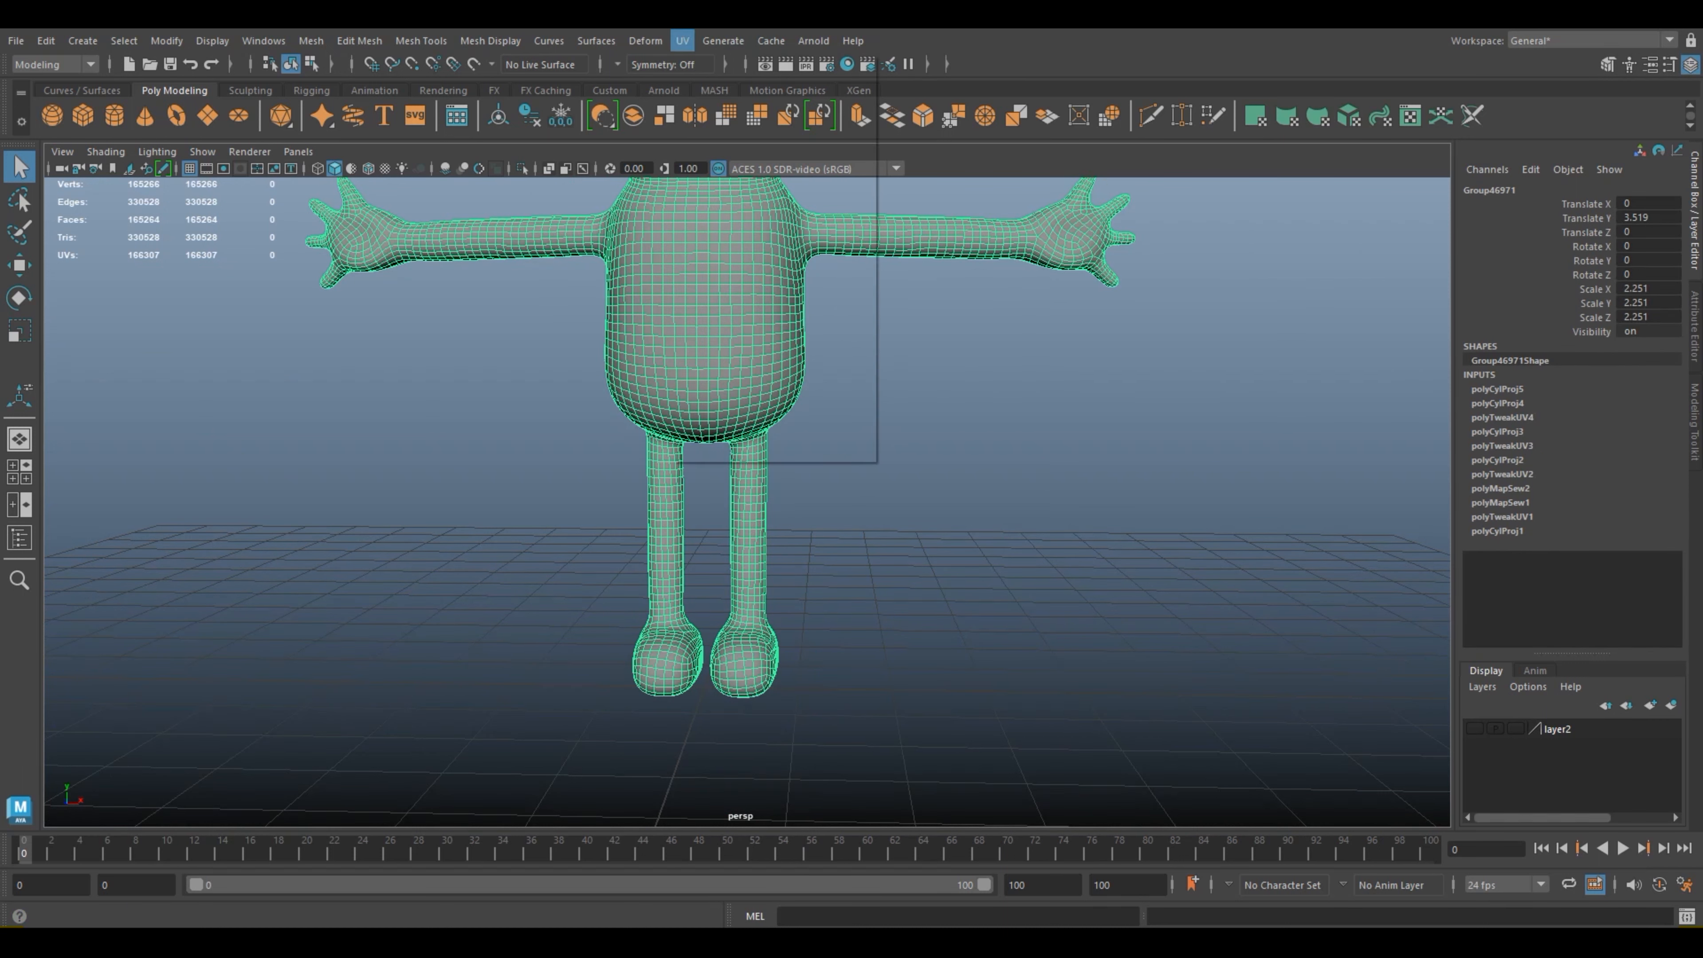
pyautogui.click(711, 68)
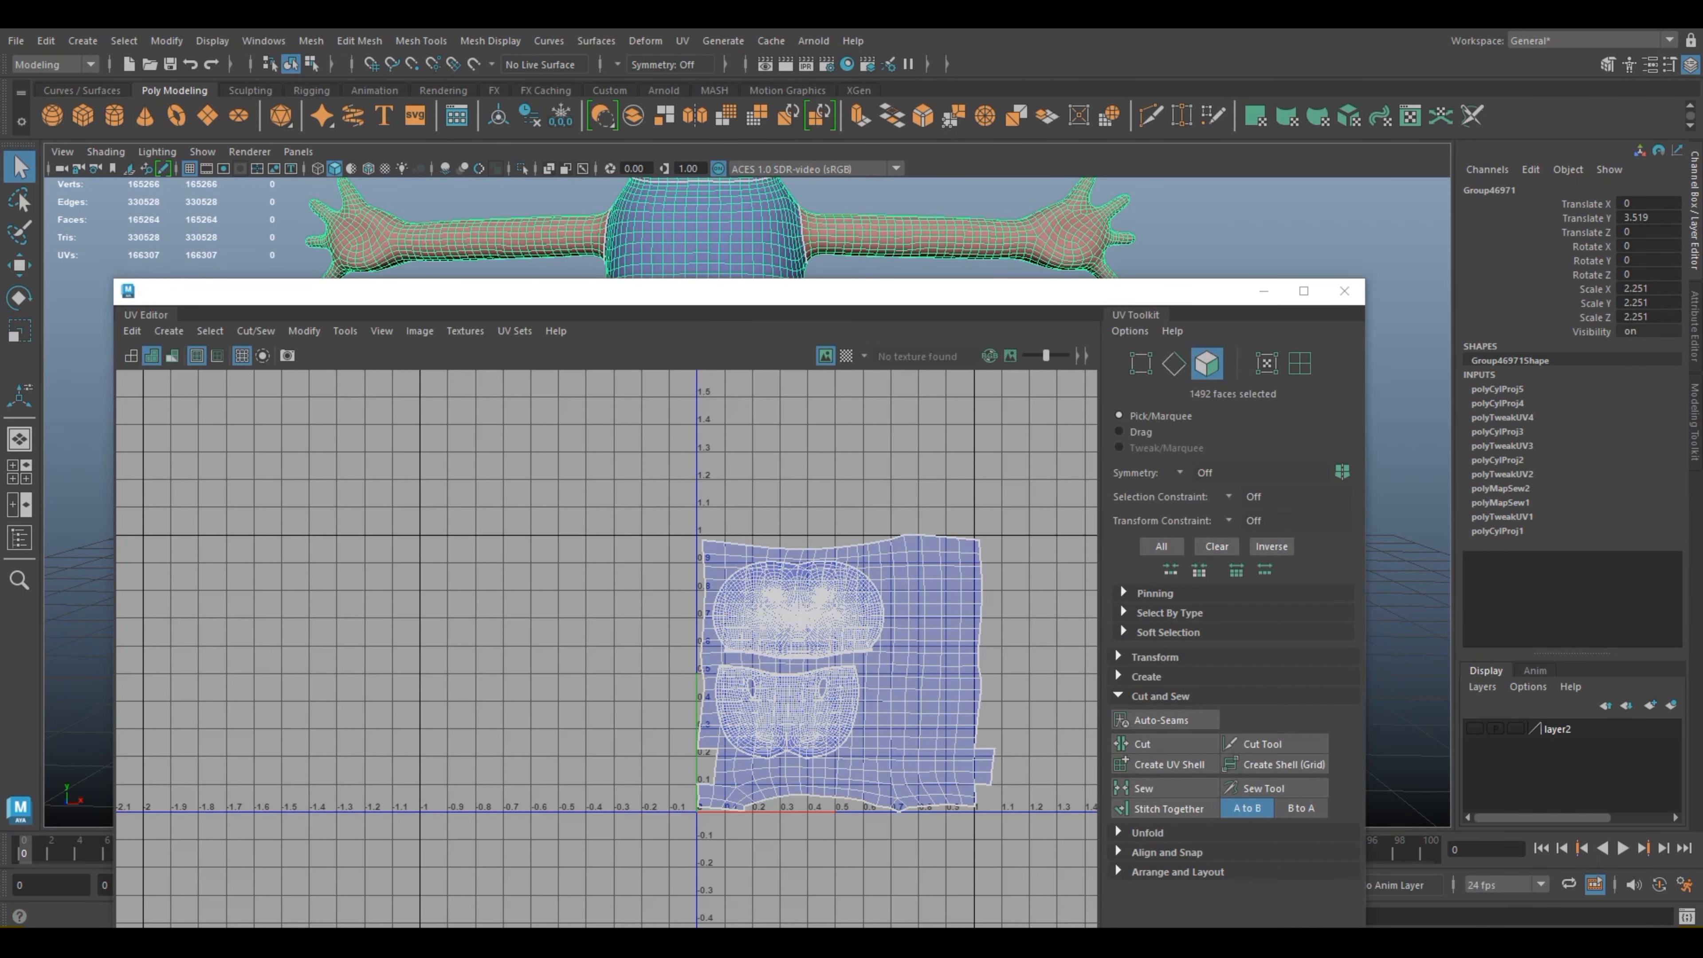
pyautogui.moveTo(735, 291); pyautogui.dragTo(1202, 300)
pyautogui.keyDown('alt'); pyautogui.moveTo(1111, 671); pyautogui.dragTo(717, 492, button='middle'); pyautogui.keyUp('alt')
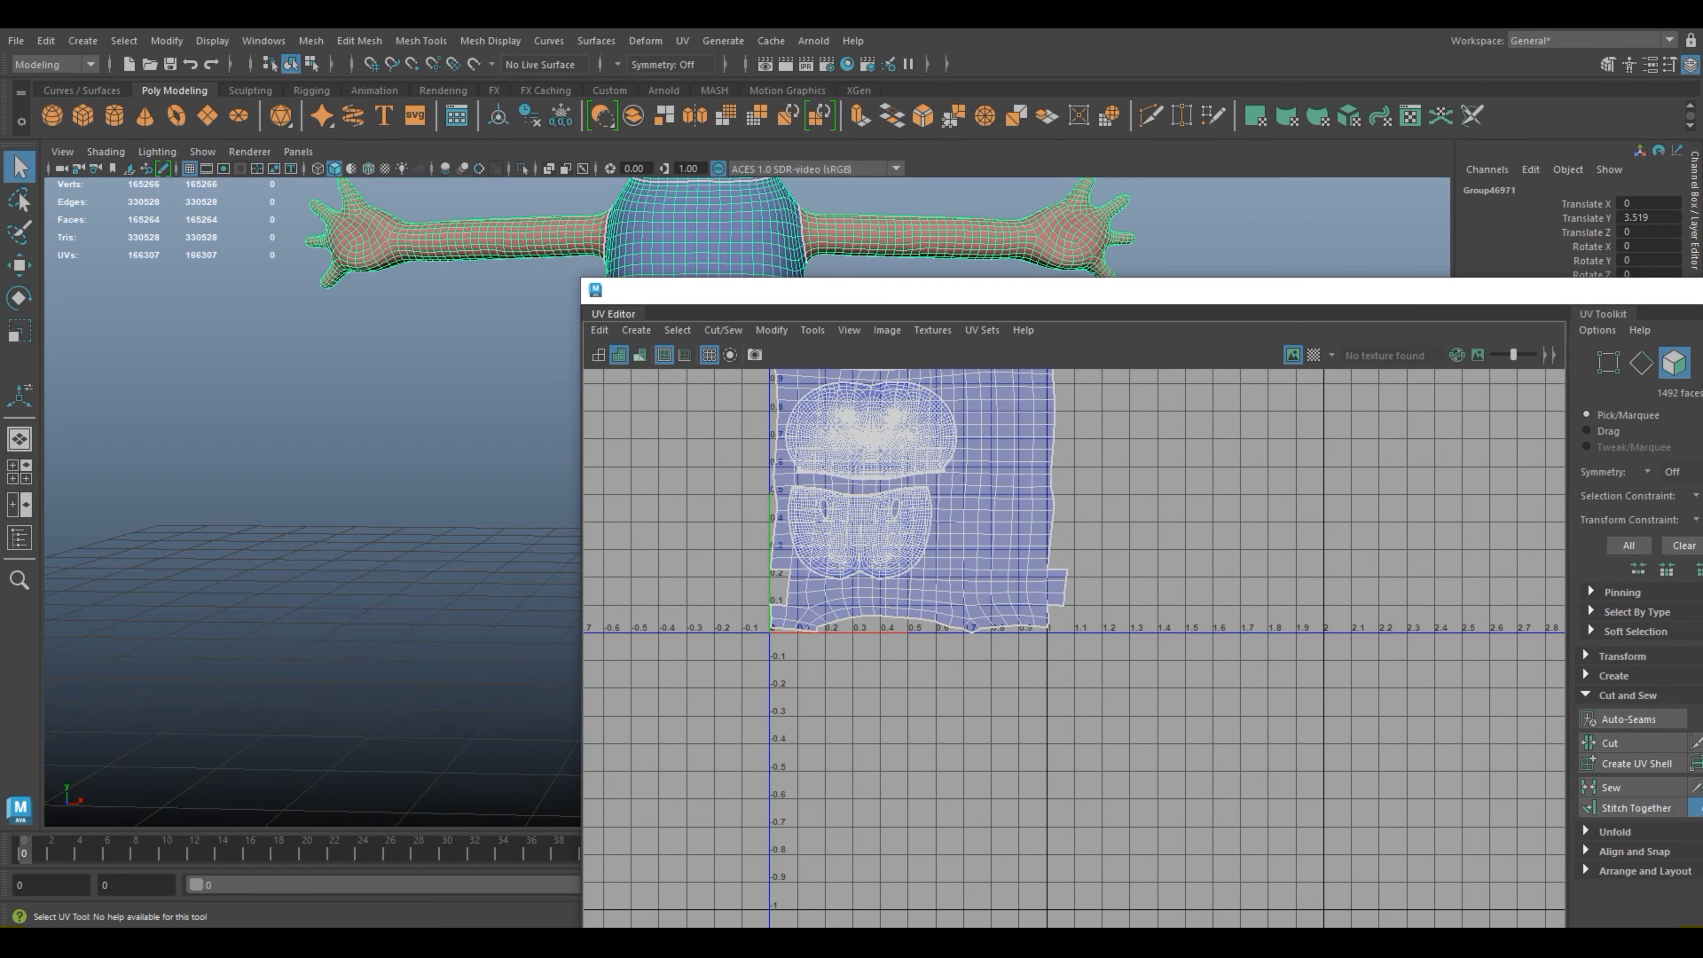
pyautogui.moveTo(1560, 296); pyautogui.dragTo(1394, 297)
pyautogui.click(1613, 295)
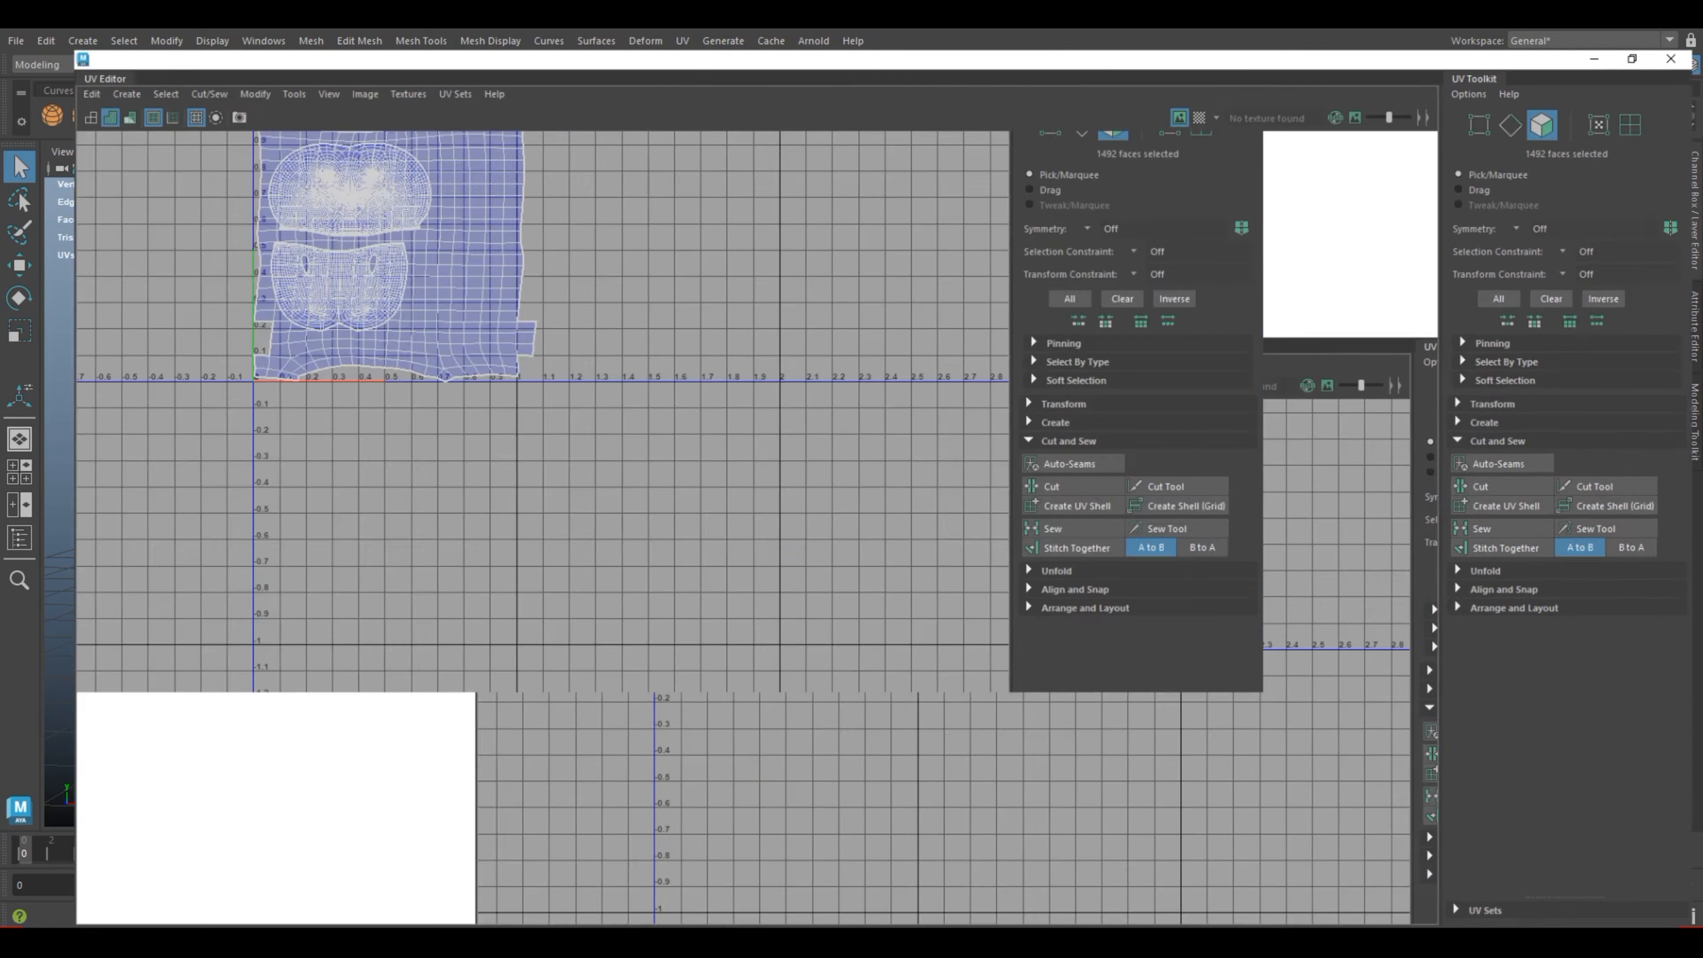
# Step: Switch the UV Editor to edge selection and examine the borders of the newly projected leg shell
pyautogui.keyDown('alt'); pyautogui.moveTo(536, 330); pyautogui.dragTo(787, 536, button='middle'); pyautogui.keyUp('alt')
pyautogui.rightClick(787, 536)
pyautogui.moveTo(787, 536); pyautogui.dragTo(786, 488, button='right')
pyautogui.scroll(2, 939, 612)
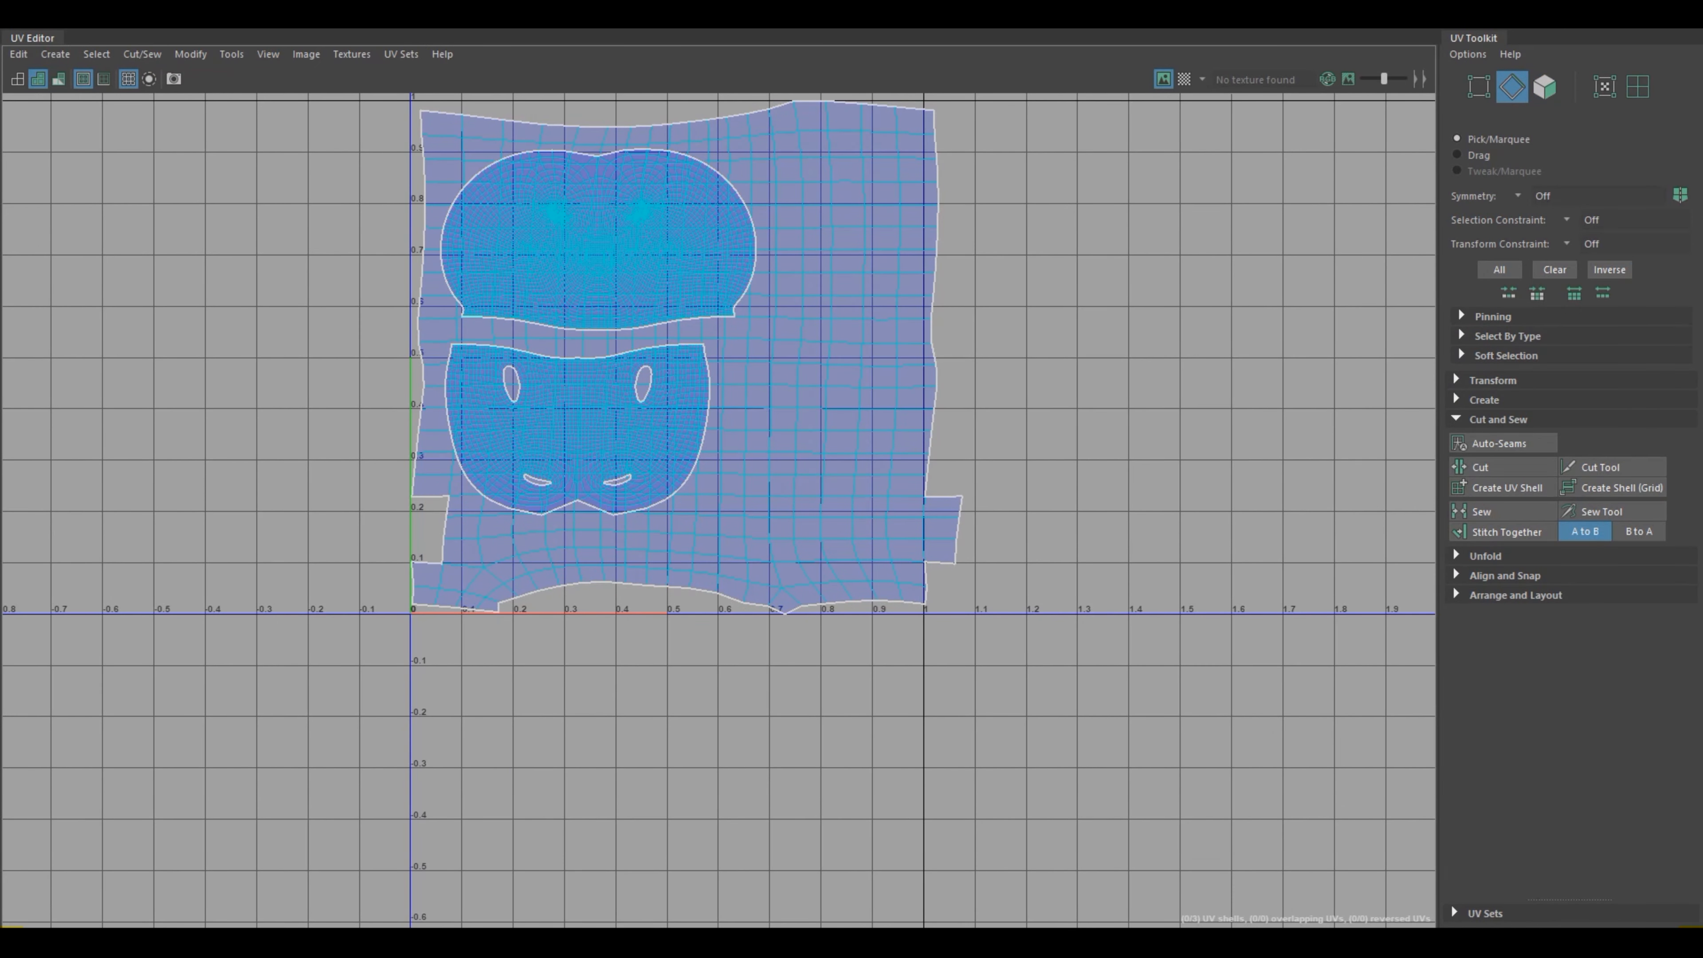
pyautogui.scroll(3, 937, 550)
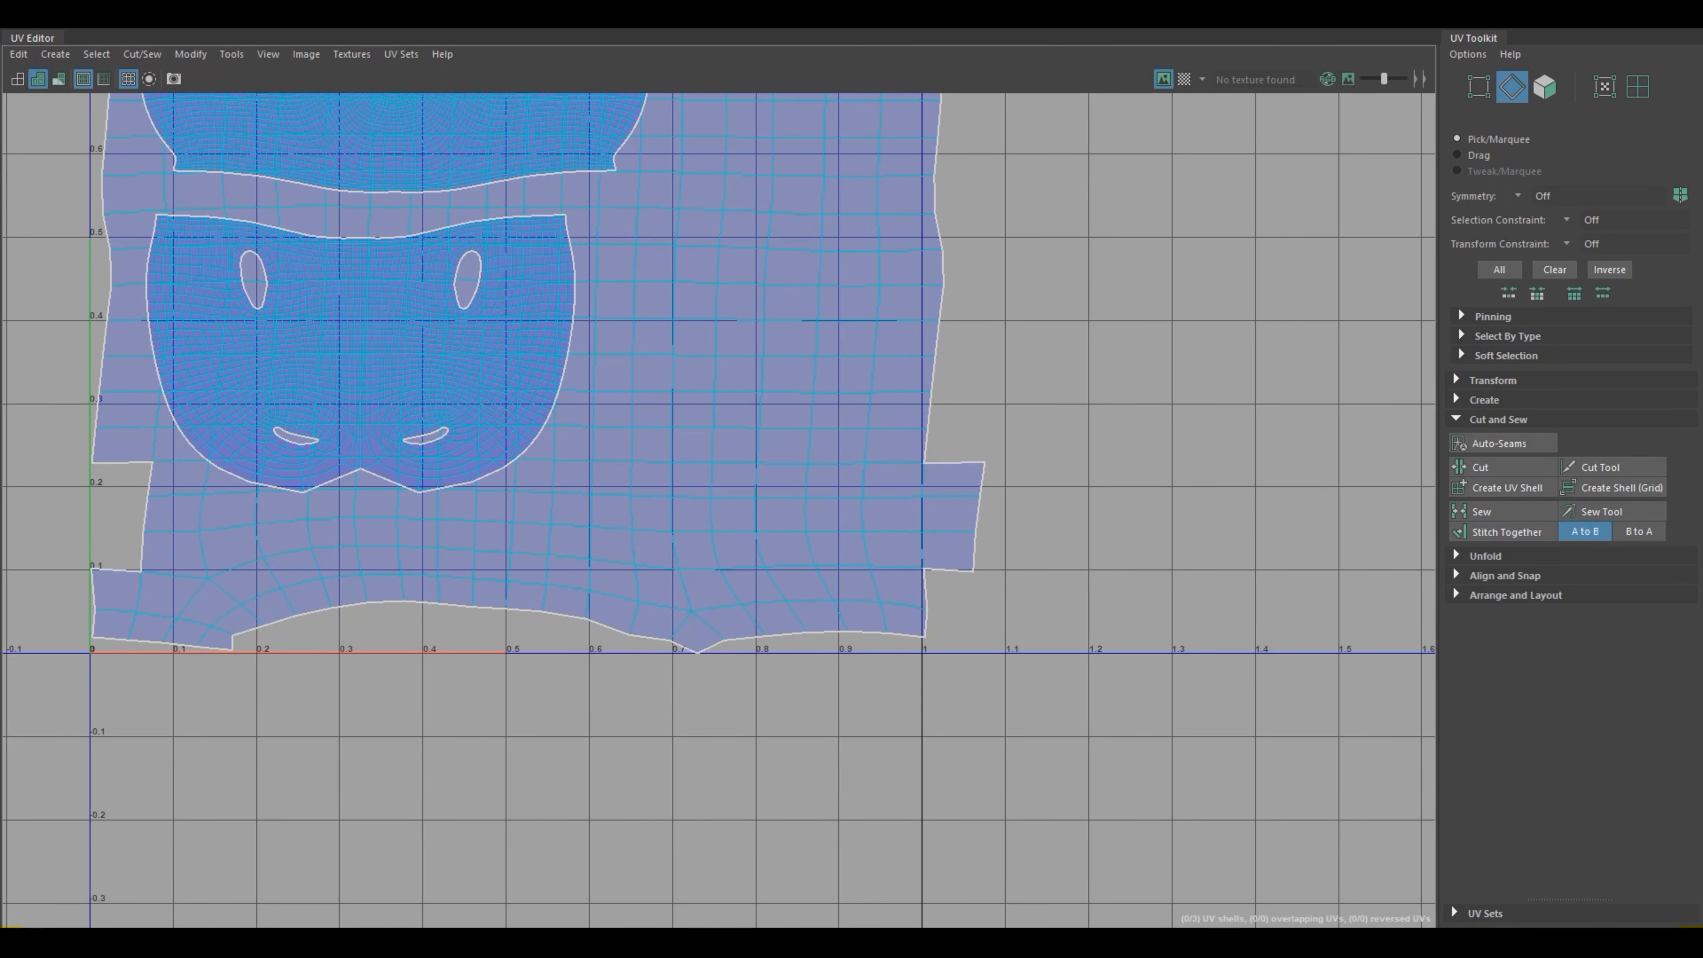
pyautogui.scroll(-2, 1025, 604)
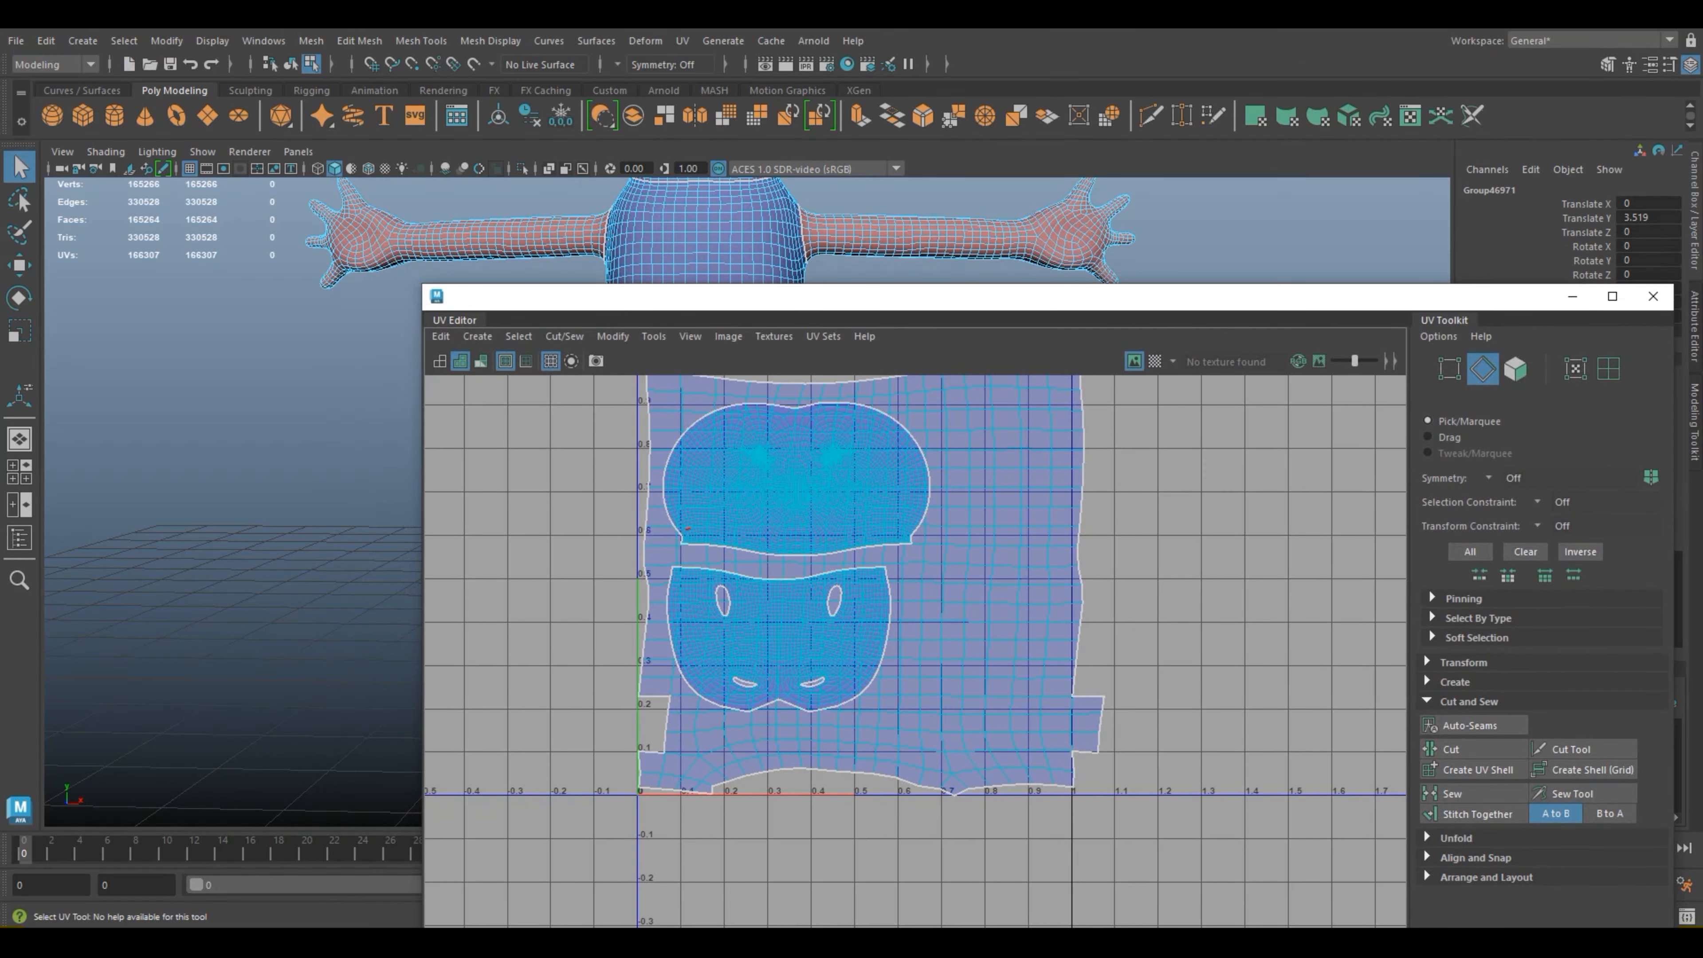
# Step: Move the UV Editor aside and examine the leg's seam on the mesh, around the ankle and along the back
pyautogui.keyDown('alt'); pyautogui.moveTo(670, 235); pyautogui.dragTo(411, 212, button='middle'); pyautogui.keyUp('alt')
pyautogui.keyDown('alt'); pyautogui.moveTo(1005, 603); pyautogui.dragTo(745, 564, button='middle'); pyautogui.keyUp('alt')
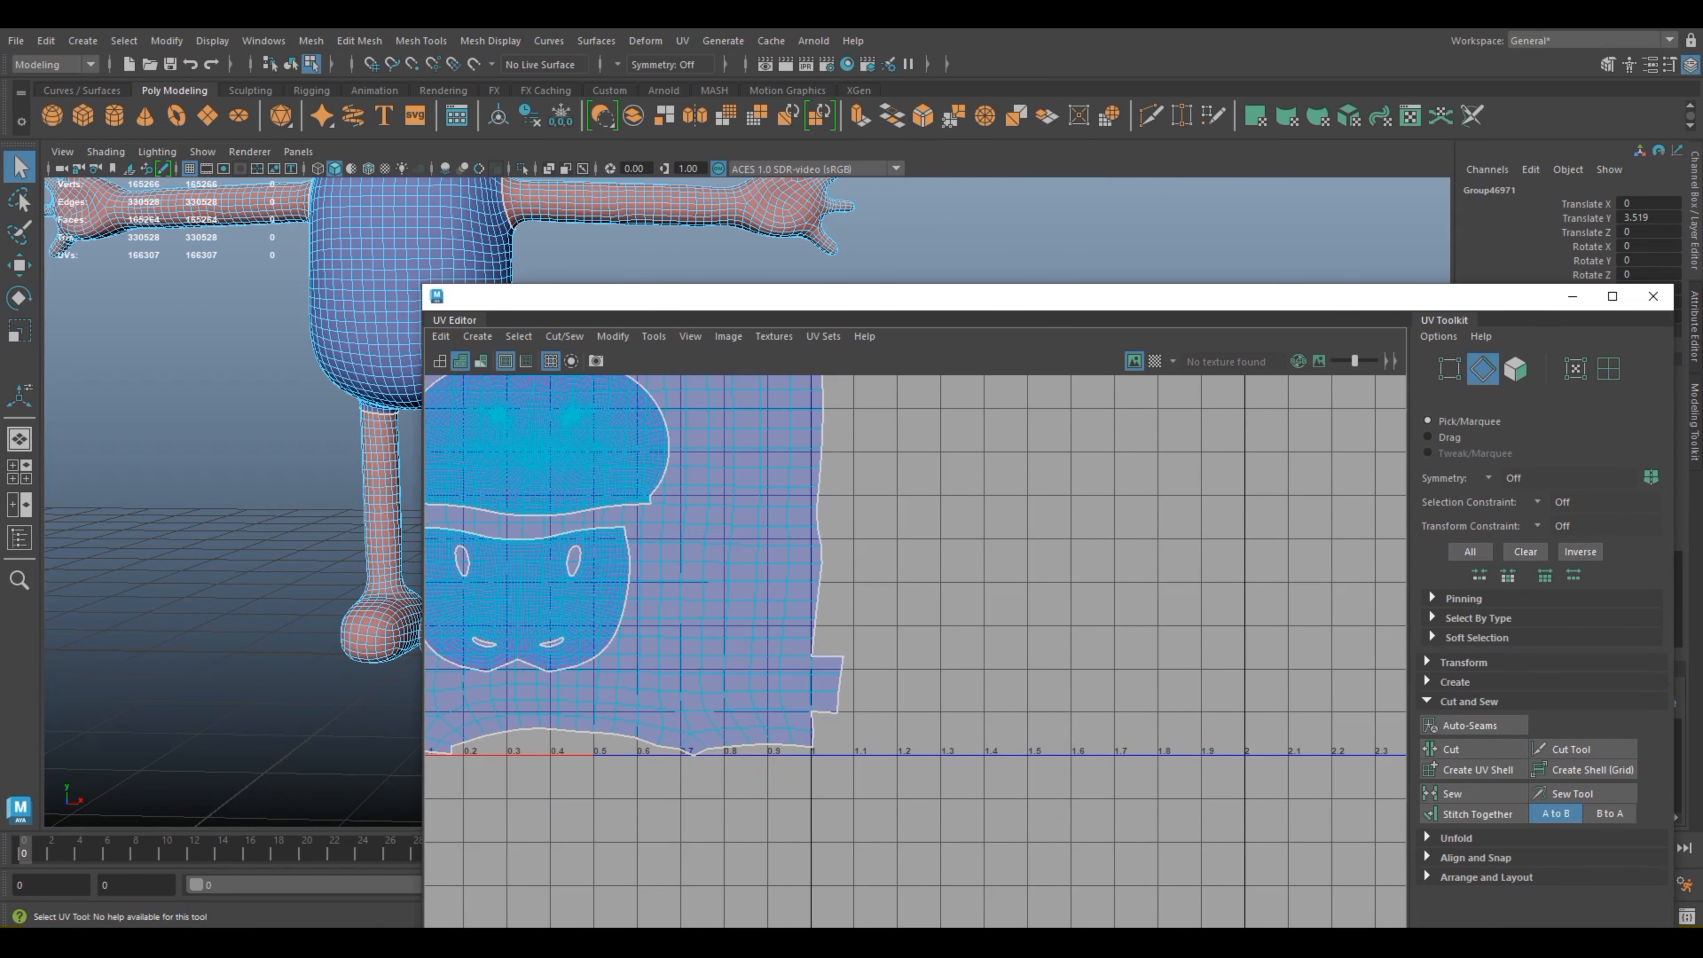
pyautogui.moveTo(773, 299); pyautogui.dragTo(1081, 297)
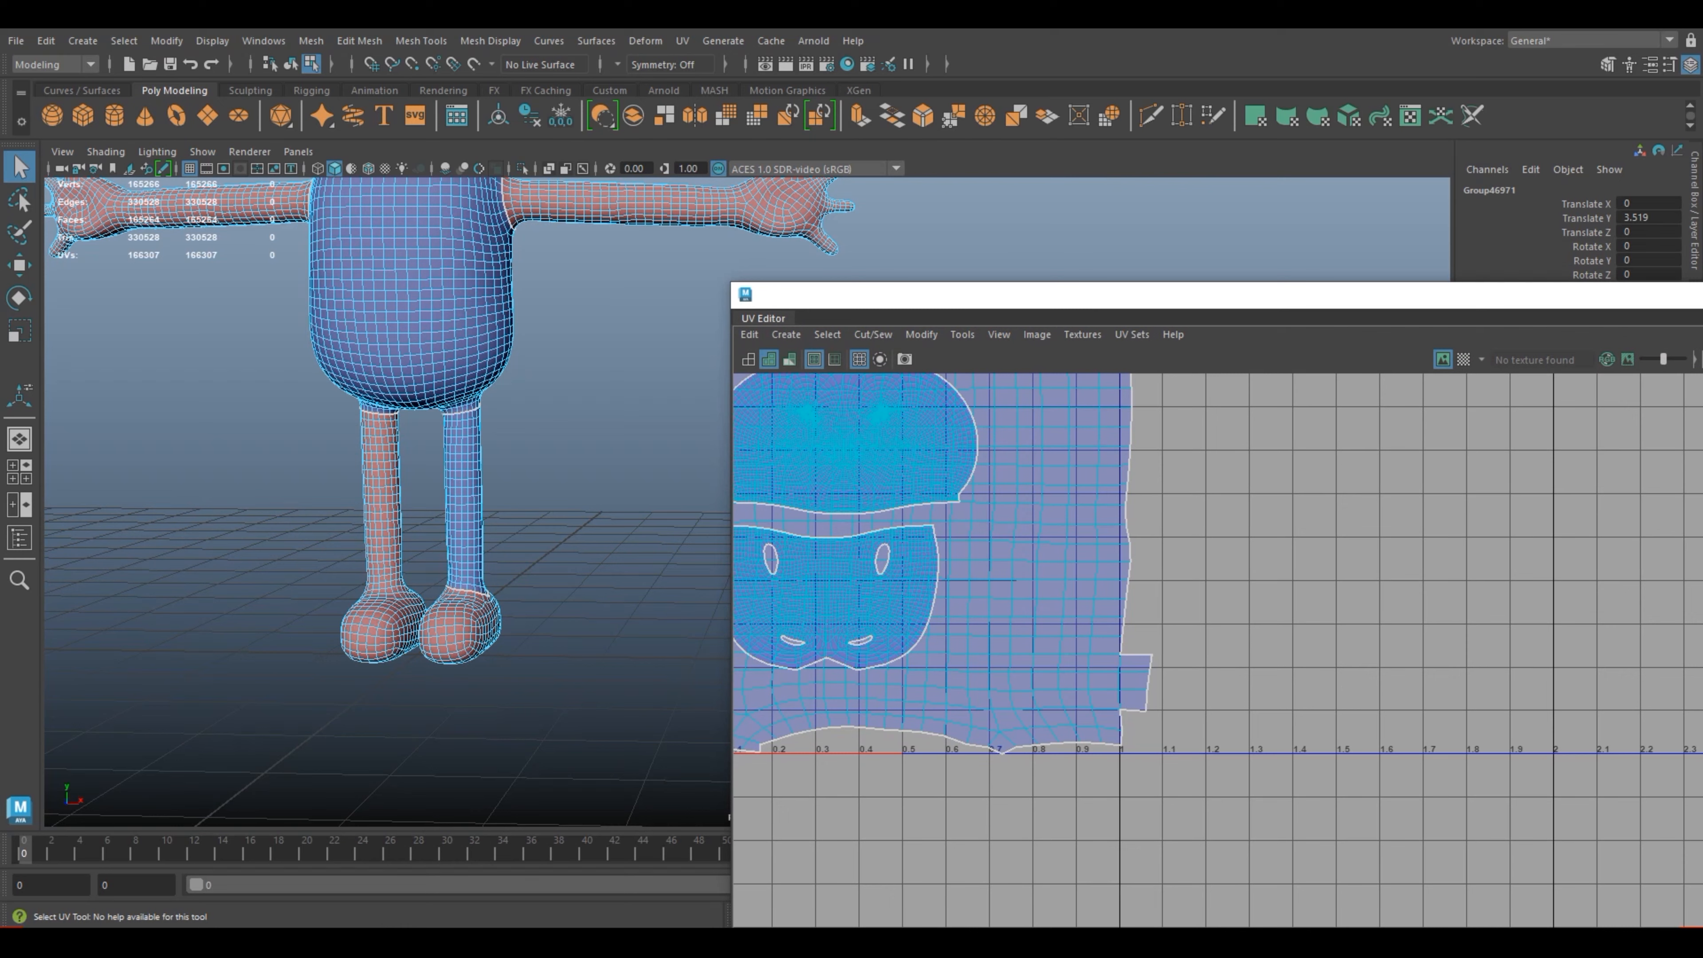
pyautogui.scroll(5, 402, 496)
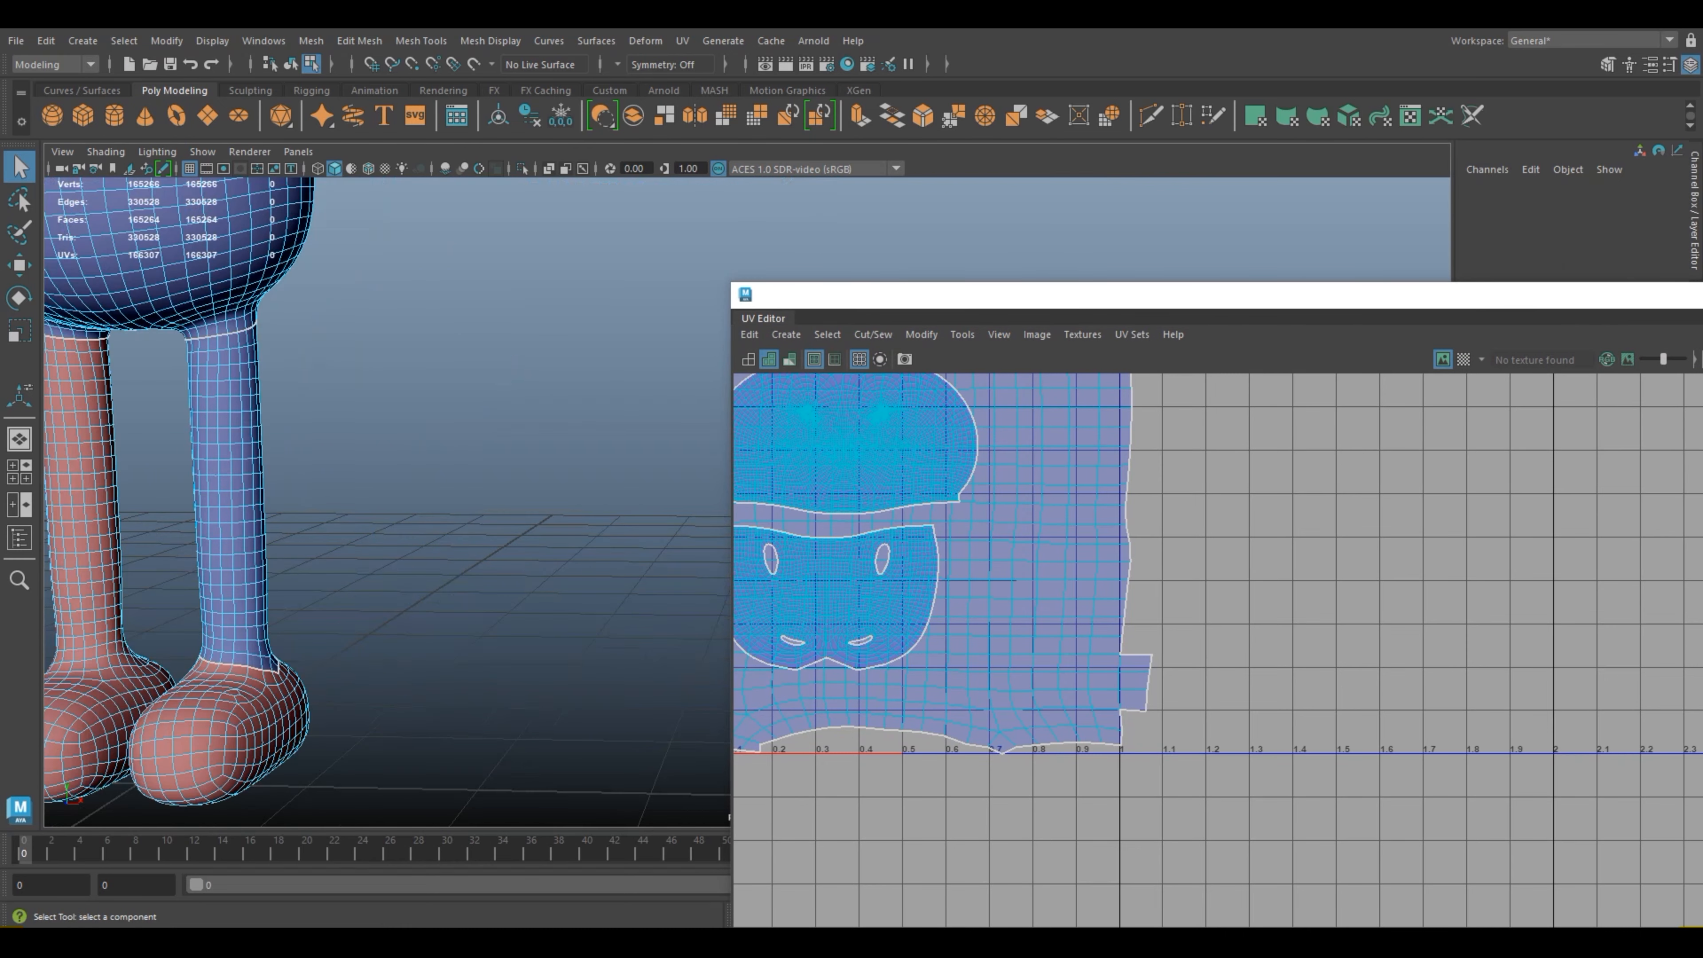
pyautogui.keyDown('alt'); pyautogui.moveTo(402, 496); pyautogui.dragTo(583, 487); pyautogui.keyUp('alt')
pyautogui.keyDown('alt'); pyautogui.moveTo(583, 487); pyautogui.dragTo(258, 473, button='middle'); pyautogui.keyUp('alt')
pyautogui.moveTo(237, 597); pyautogui.dragTo(489, 598)
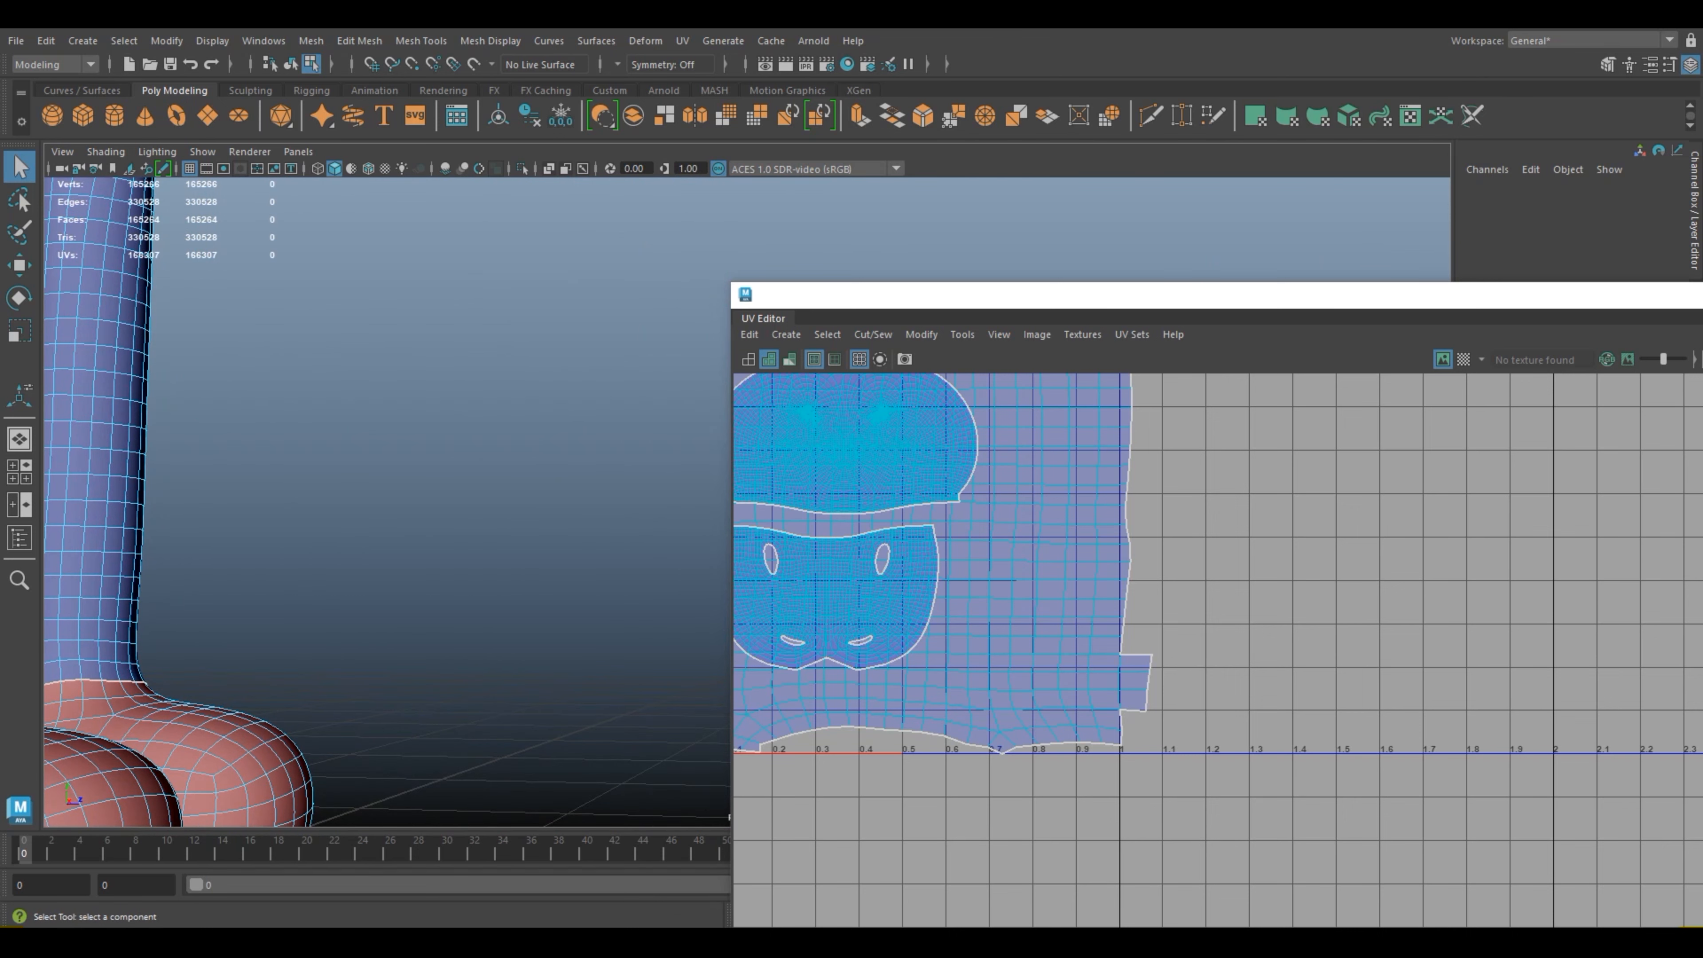
pyautogui.scroll(-5, 416, 594)
pyautogui.keyDown('alt'); pyautogui.moveTo(362, 591); pyautogui.dragTo(312, 593); pyautogui.keyUp('alt')
pyautogui.keyDown('alt'); pyautogui.moveTo(657, 564); pyautogui.dragTo(175, 564, button='middle'); pyautogui.keyUp('alt')
pyautogui.scroll(3, 429, 536)
pyautogui.keyDown('alt'); pyautogui.moveTo(430, 571); pyautogui.dragTo(523, 570); pyautogui.keyUp('alt')
pyautogui.keyDown('alt'); pyautogui.moveTo(643, 563); pyautogui.dragTo(134, 556, button='middle'); pyautogui.keyUp('alt')
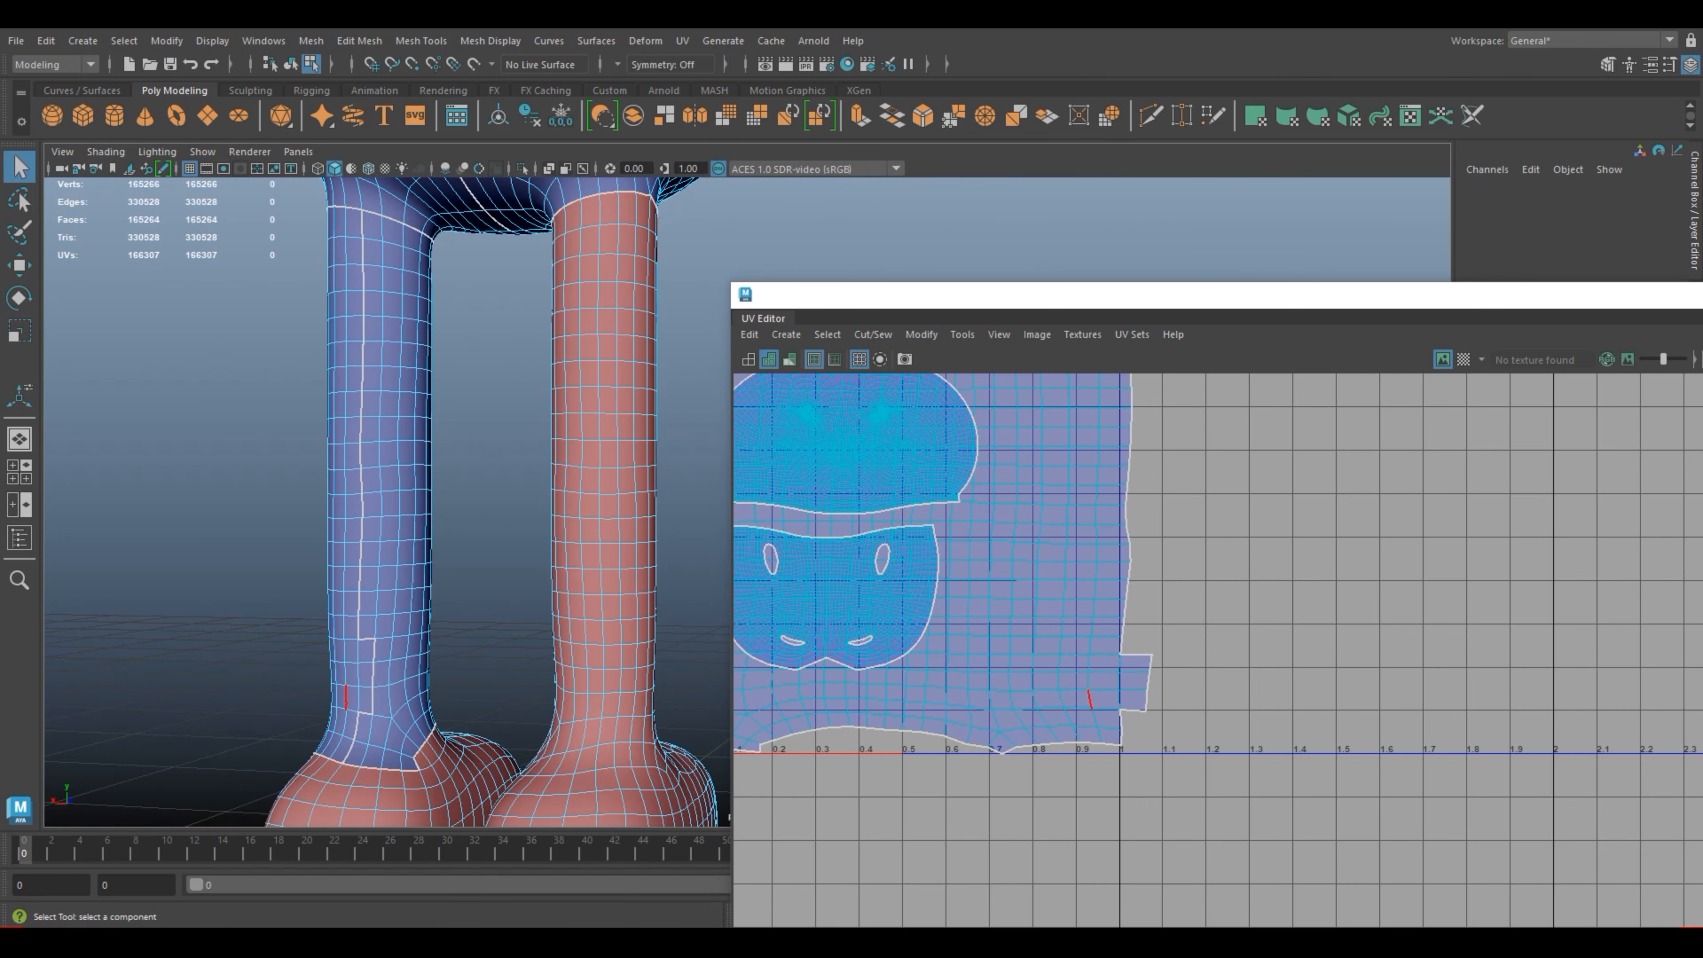
# Step: Select the three edges where the small protruding block joins the leg's UV shell and cut them
pyautogui.doubleClick(1118, 682)
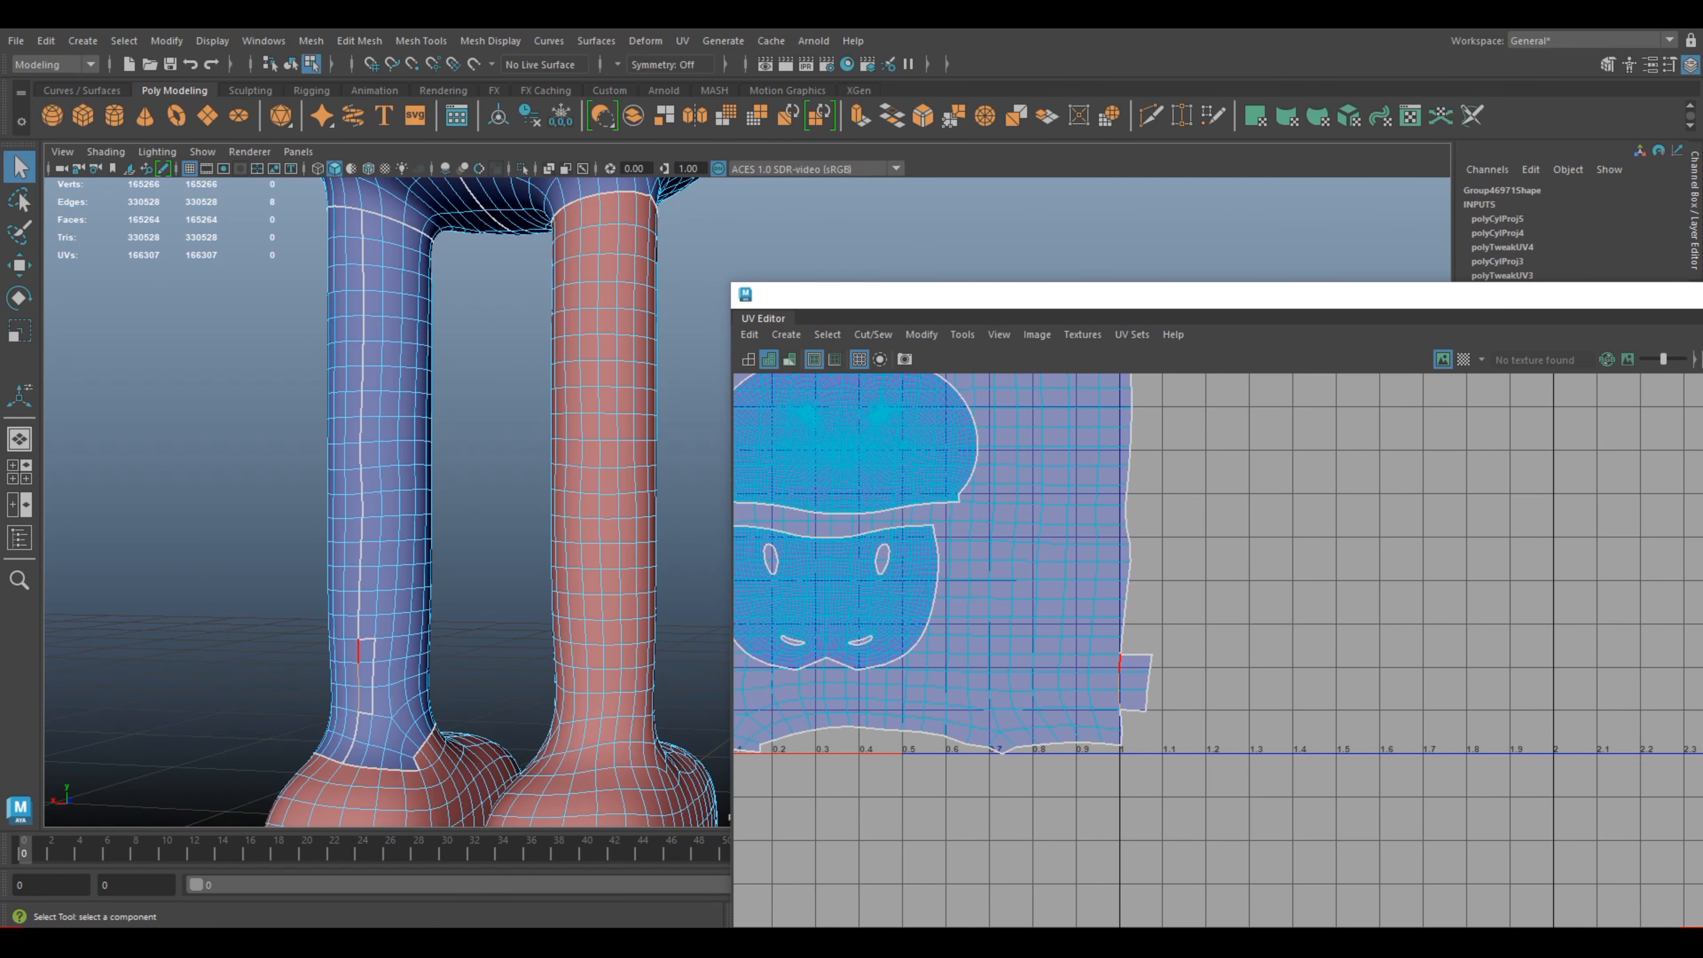
pyautogui.moveTo(818, 303); pyautogui.dragTo(305, 279)
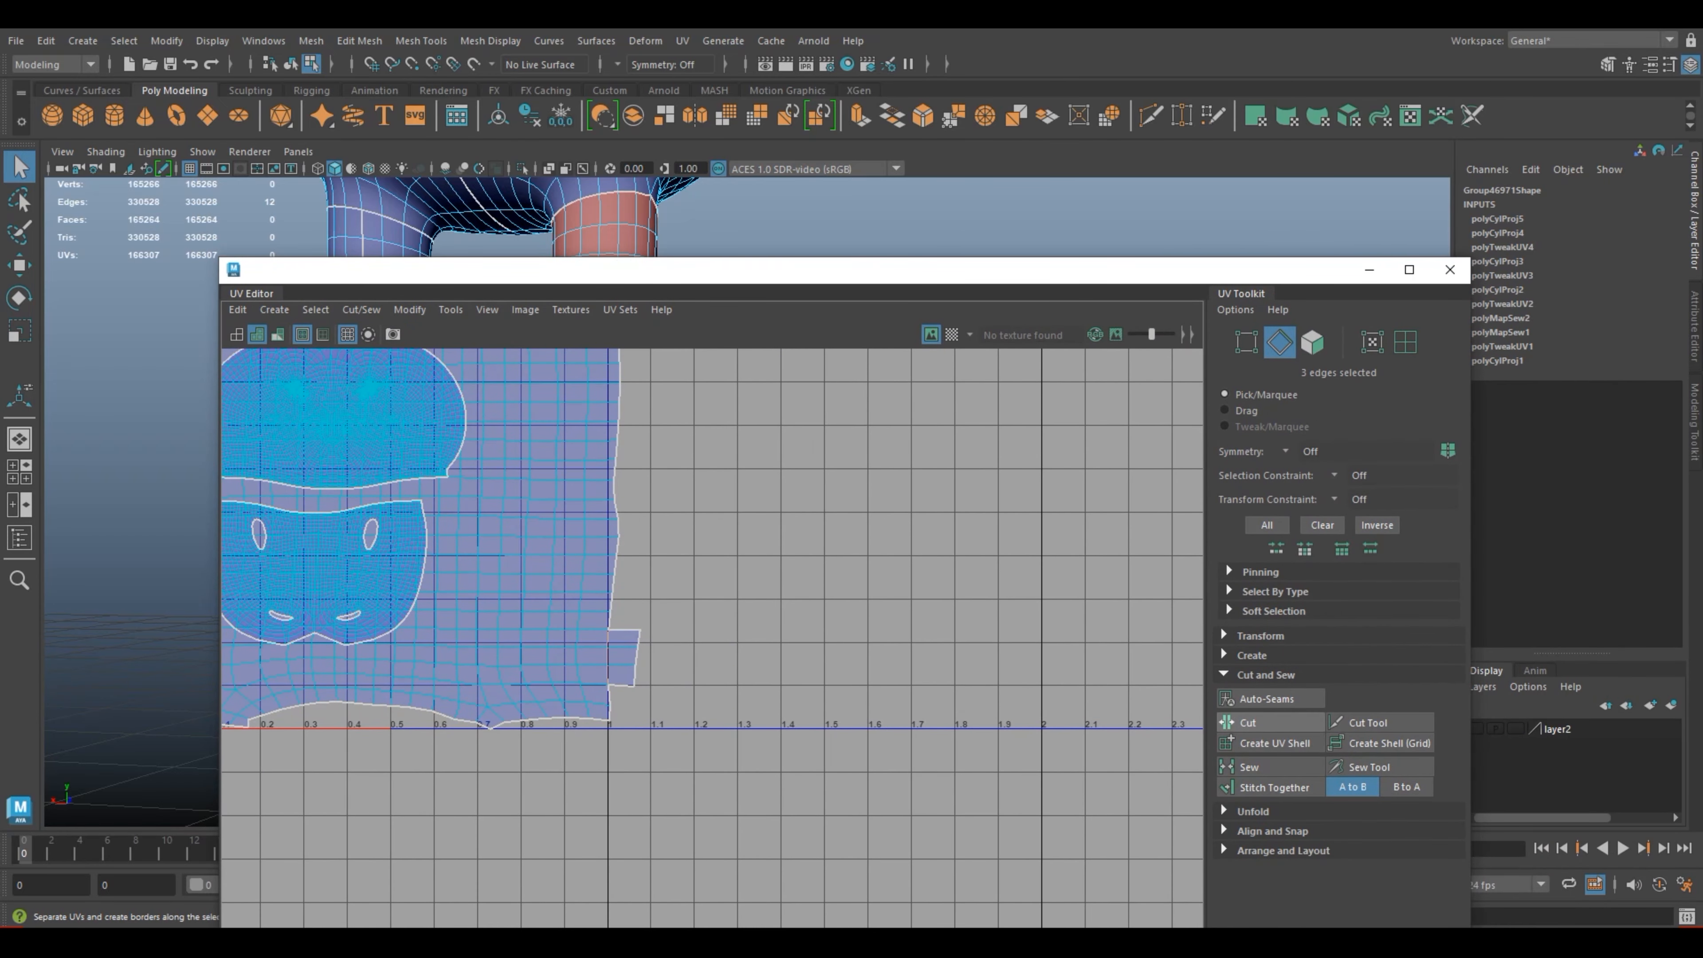
pyautogui.click(1247, 723)
# Step: Select the five remaining border edges around the detached block near the ankle, stitch them A to B to the leg shell, and clear the selection
pyautogui.moveTo(723, 277); pyautogui.dragTo(1060, 296)
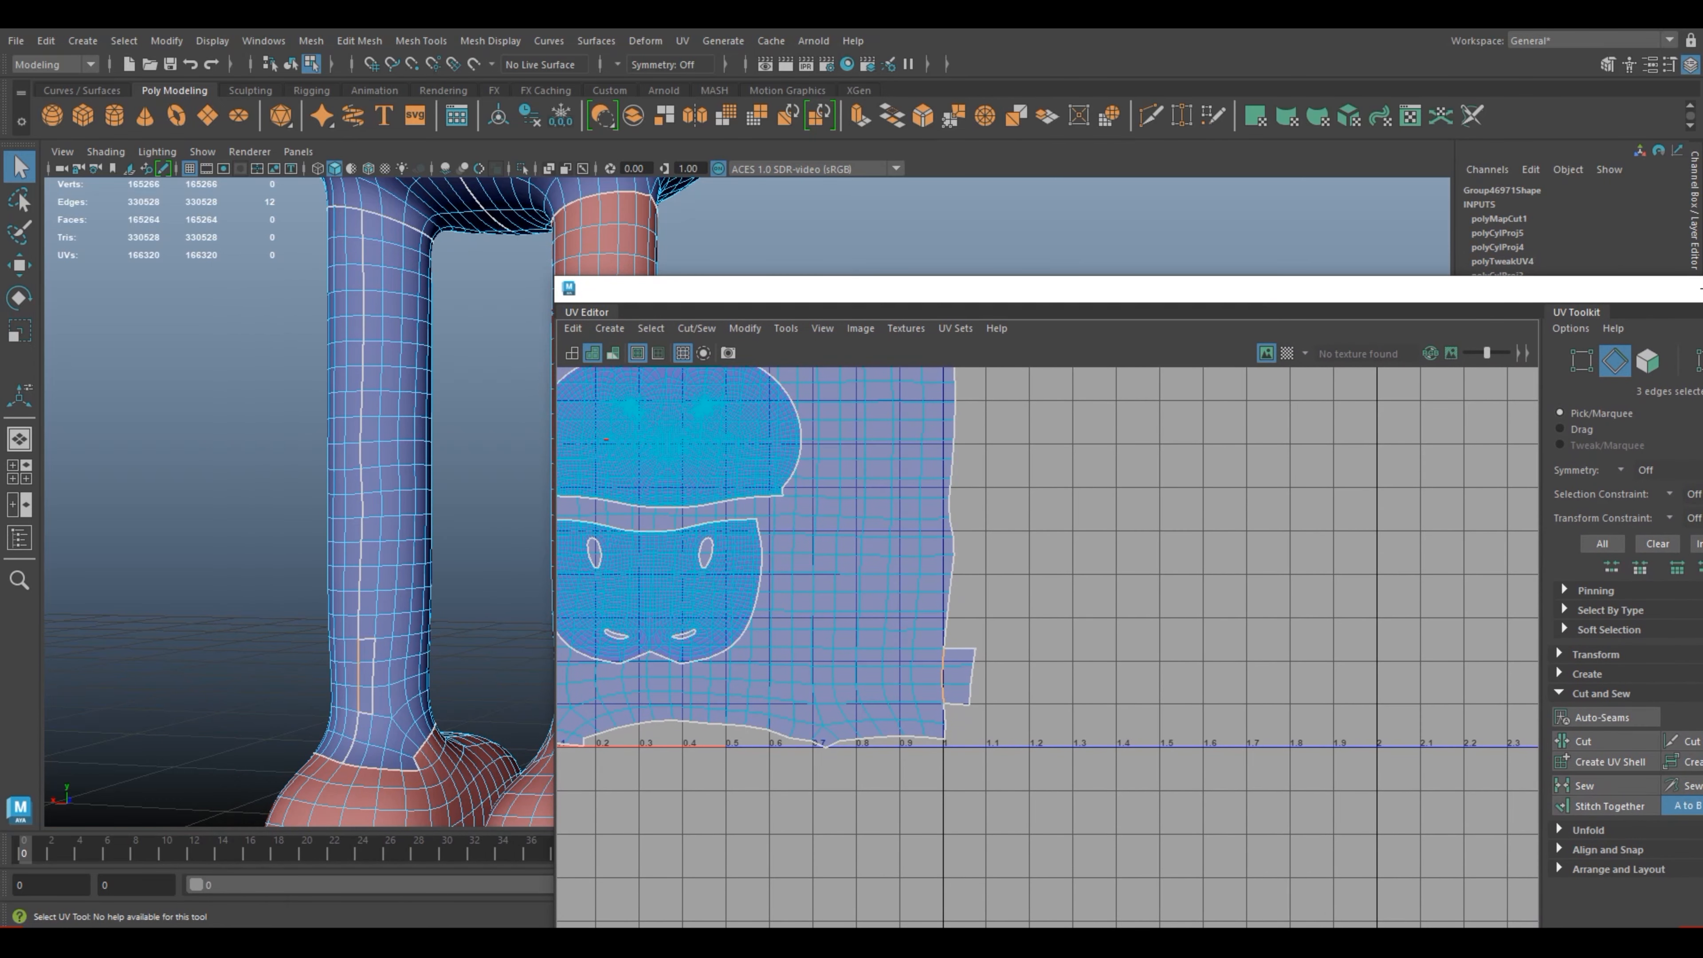
pyautogui.click(374, 649)
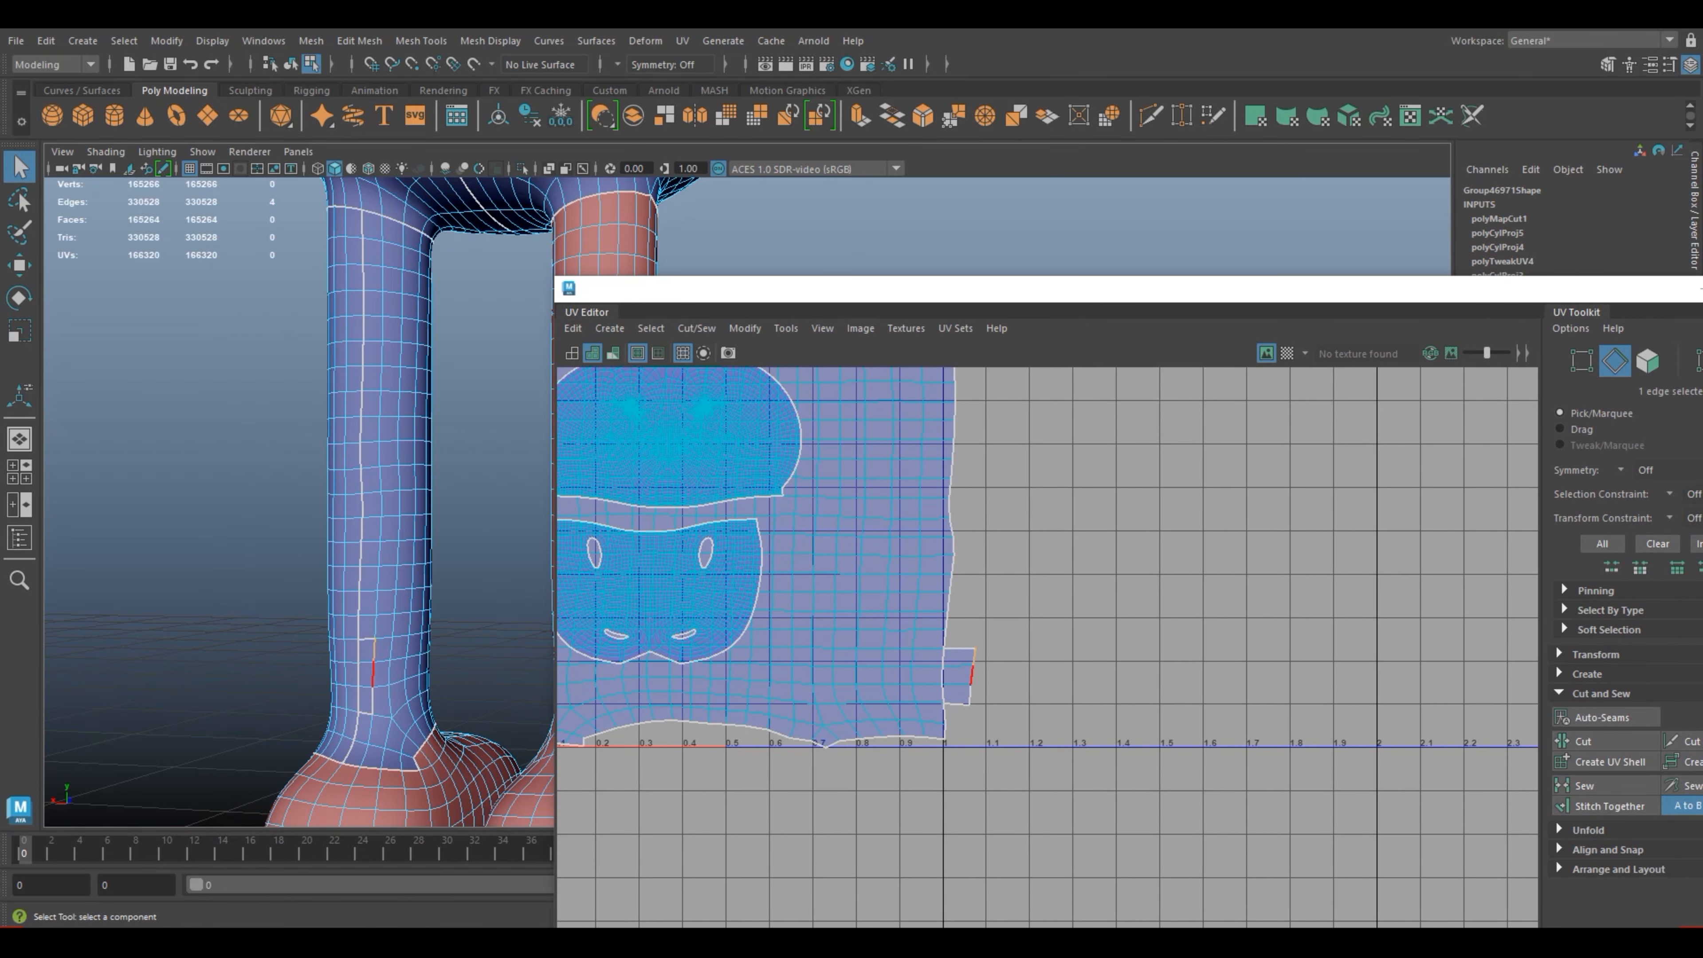
pyautogui.keyDown('shift'); pyautogui.click(374, 673); pyautogui.keyUp('shift')
pyautogui.keyDown('shift'); pyautogui.click(373, 698); pyautogui.keyUp('shift')
pyautogui.keyDown('shift'); pyautogui.click(366, 712); pyautogui.keyUp('shift')
pyautogui.keyDown('shift'); pyautogui.click(367, 639); pyautogui.keyUp('shift')
pyautogui.moveTo(841, 290); pyautogui.dragTo(570, 268)
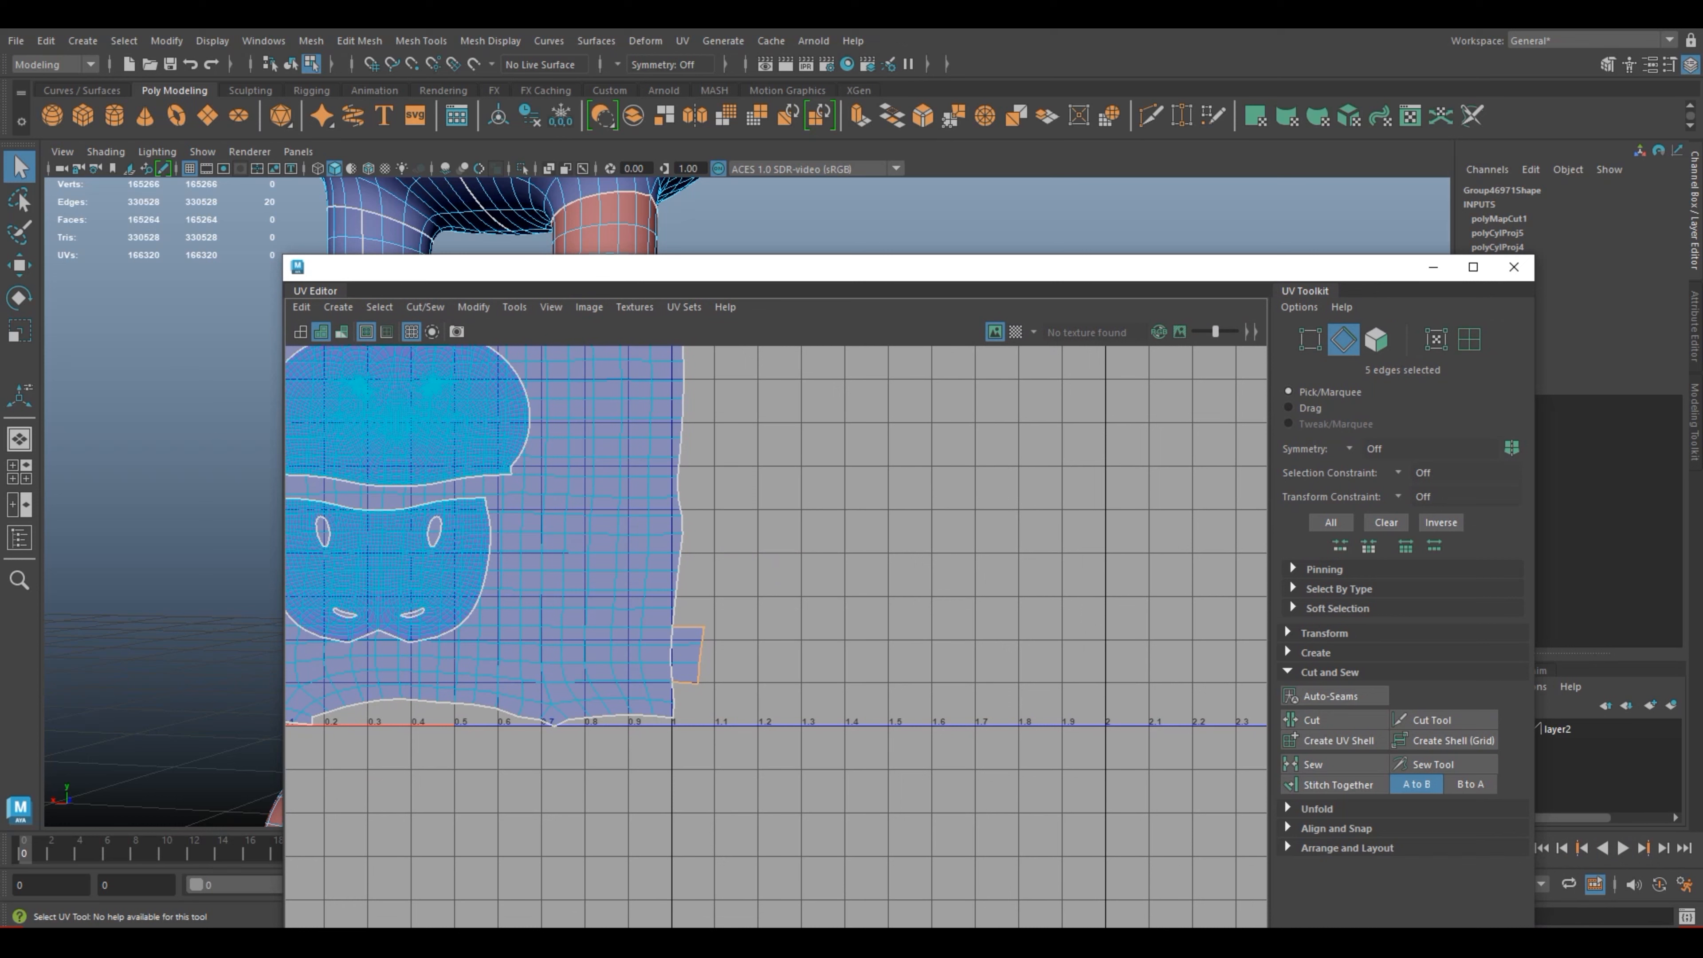
pyautogui.click(1334, 784)
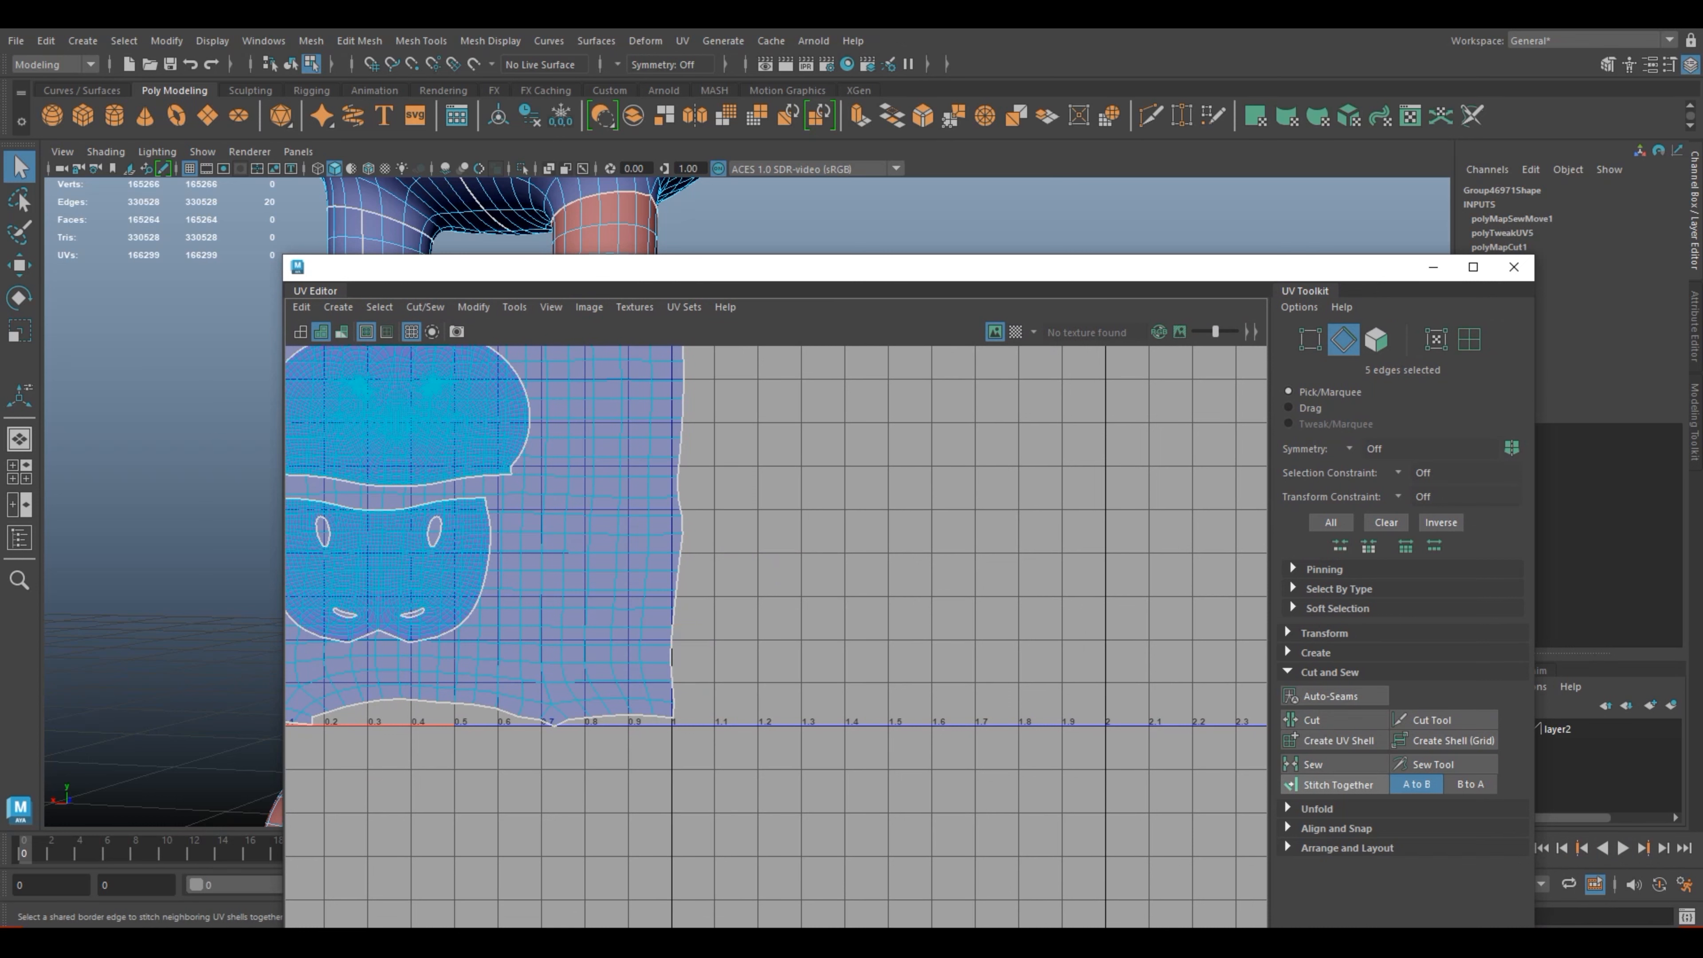
pyautogui.scroll(-3, 995, 499)
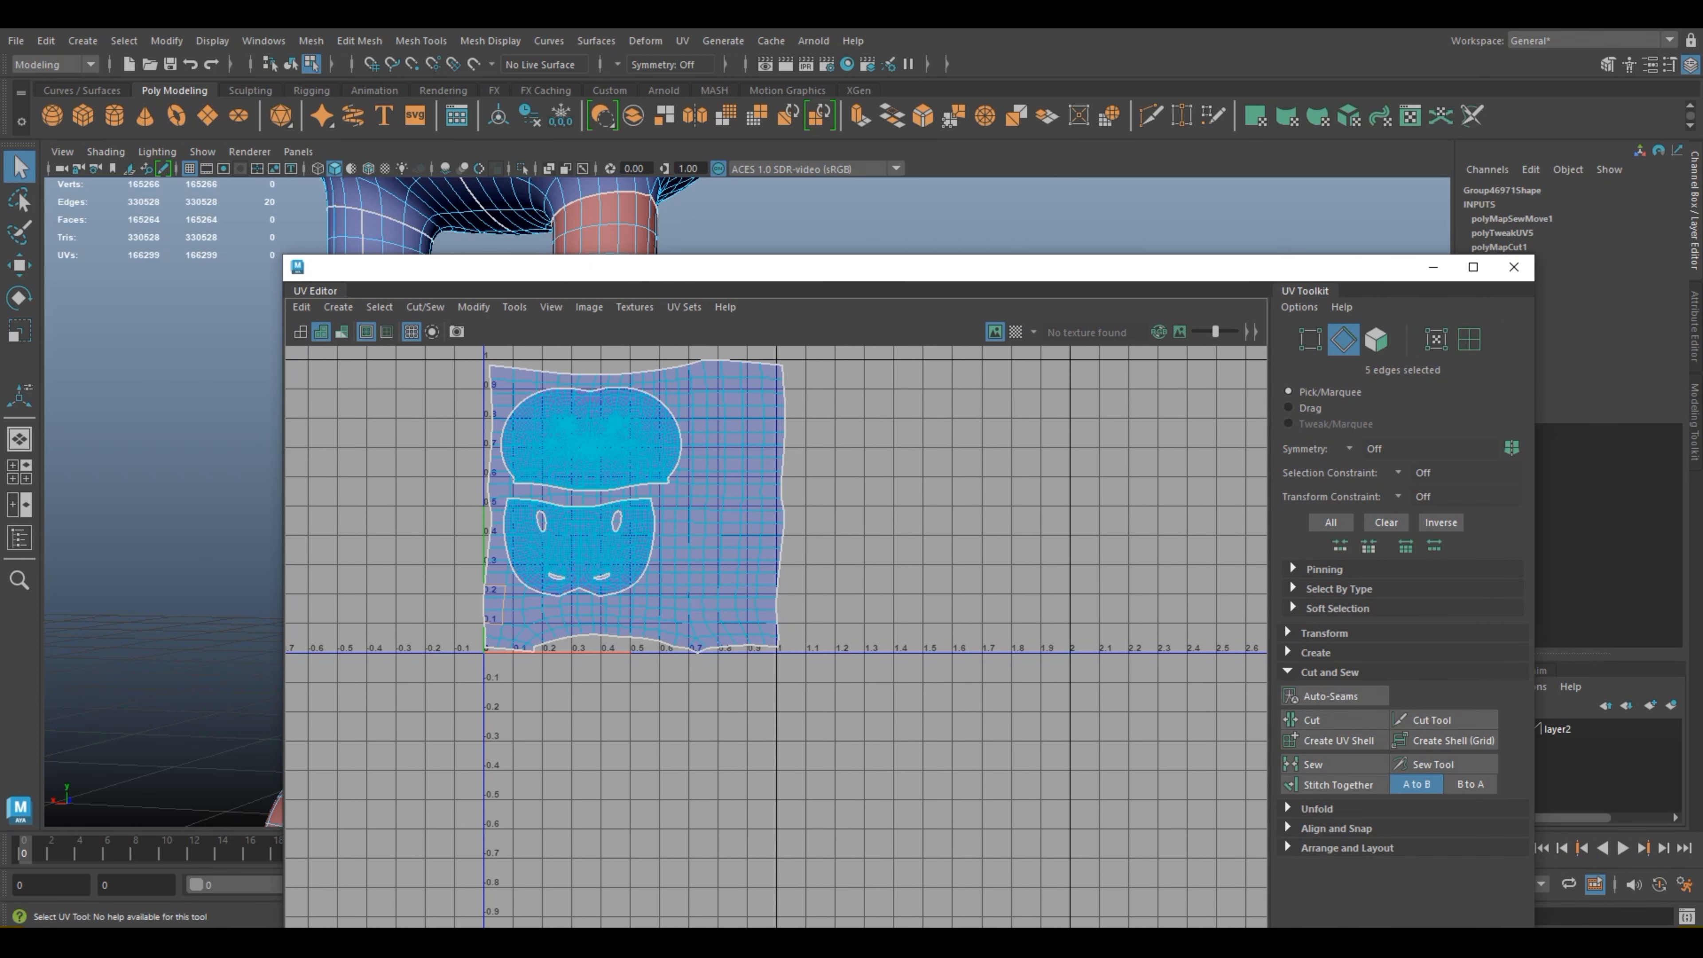
pyautogui.click(995, 500)
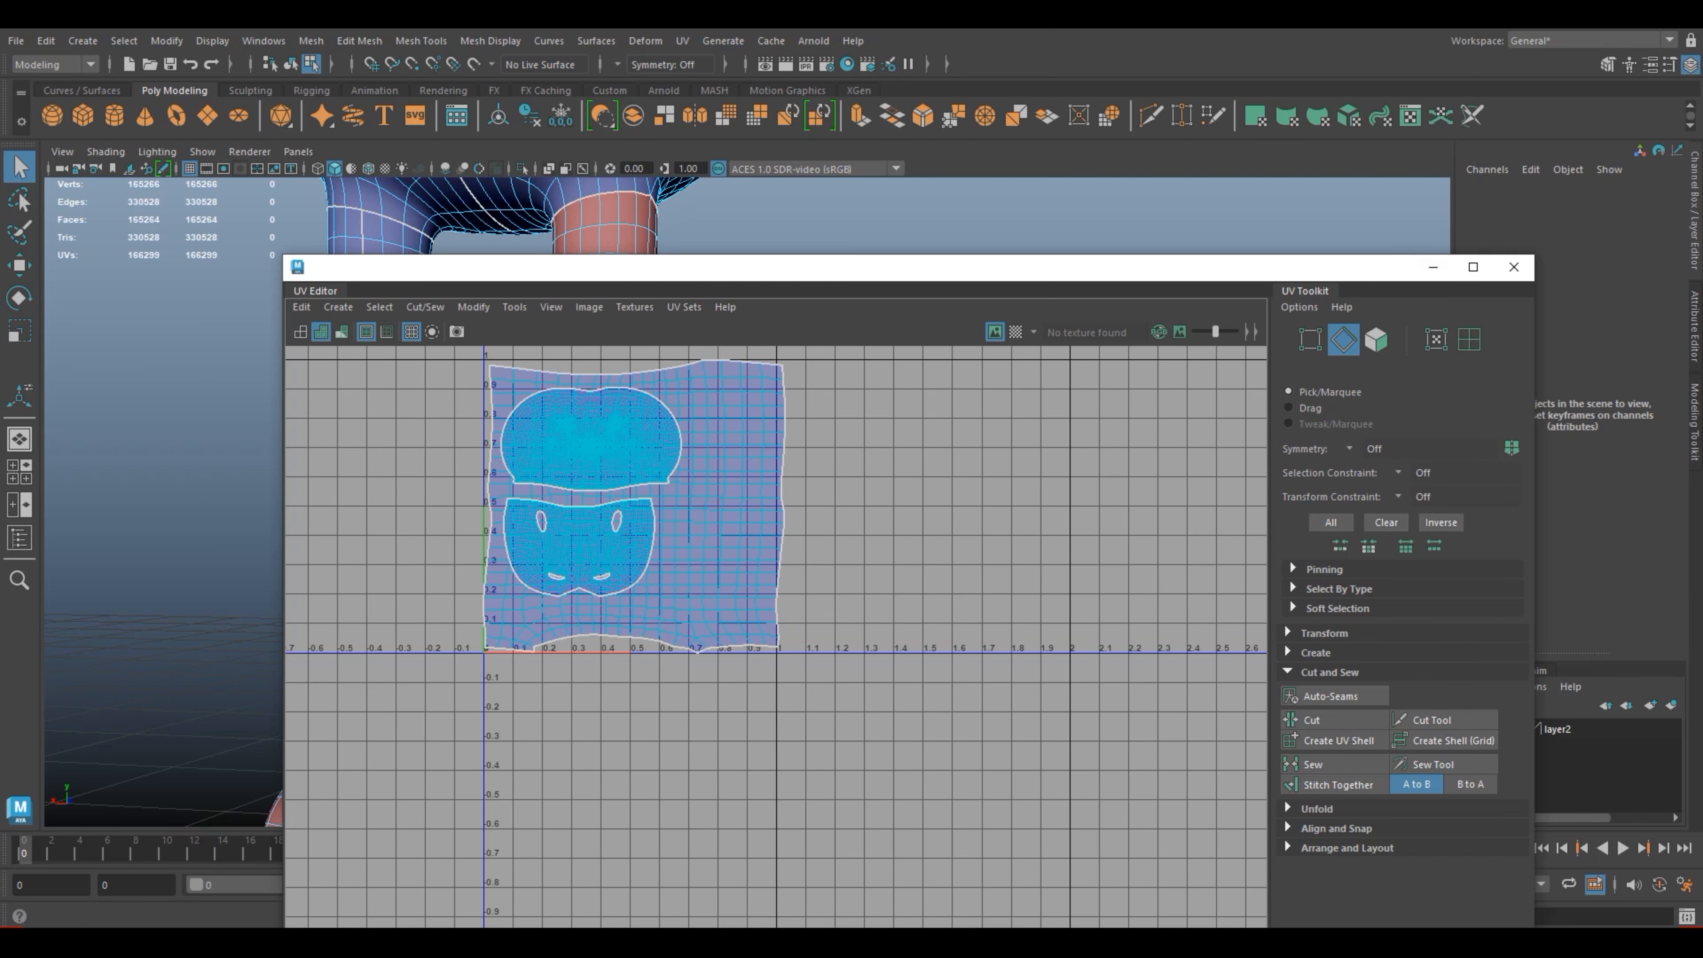
# Step: Select the leg's whole UV shell and move it out of the 0–1 tile into negative U, clear of the head shells
pyautogui.moveTo(1039, 267); pyautogui.dragTo(1301, 281)
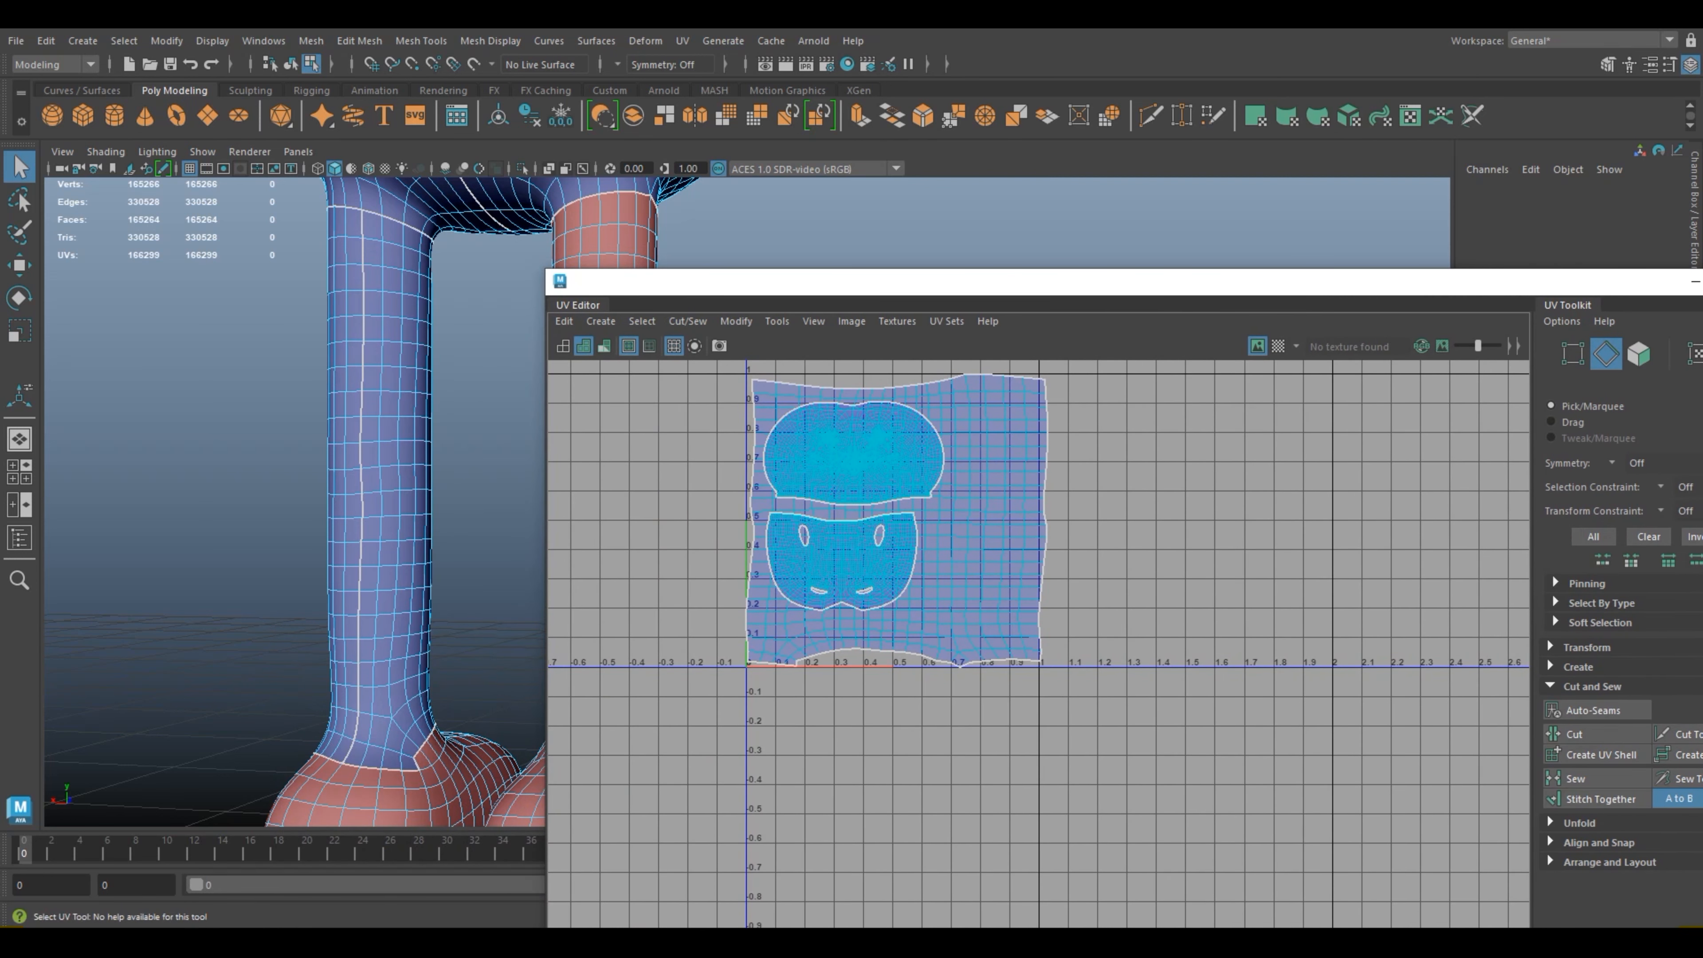
pyautogui.keyDown('alt'); pyautogui.moveTo(1086, 704); pyautogui.dragTo(1088, 621, button='middle'); pyautogui.keyUp('alt')
pyautogui.keyDown('alt'); pyautogui.moveTo(517, 612); pyautogui.dragTo(302, 436, button='middle'); pyautogui.keyUp('alt')
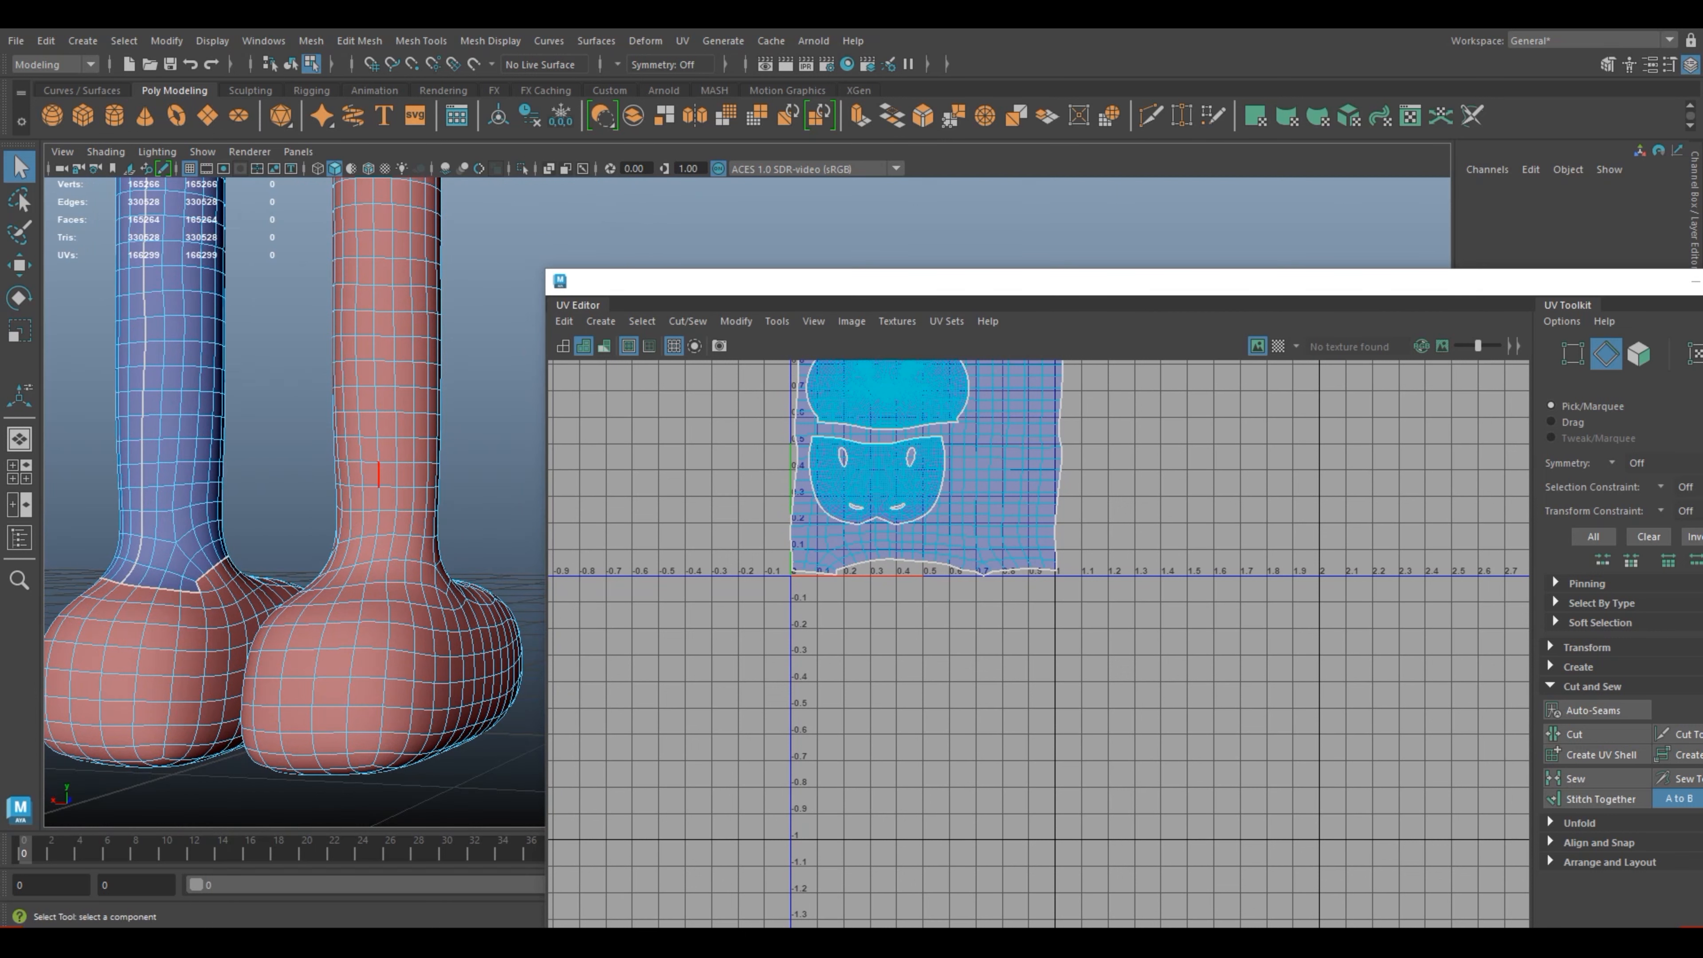
pyautogui.moveTo(937, 538); pyautogui.dragTo(862, 511, button='right')
pyautogui.click(1017, 545)
pyautogui.scroll(-2, 1023, 555)
pyautogui.keyDown('alt'); pyautogui.moveTo(1023, 555); pyautogui.dragTo(1040, 667, button='middle'); pyautogui.keyUp('alt')
pyautogui.press('w')
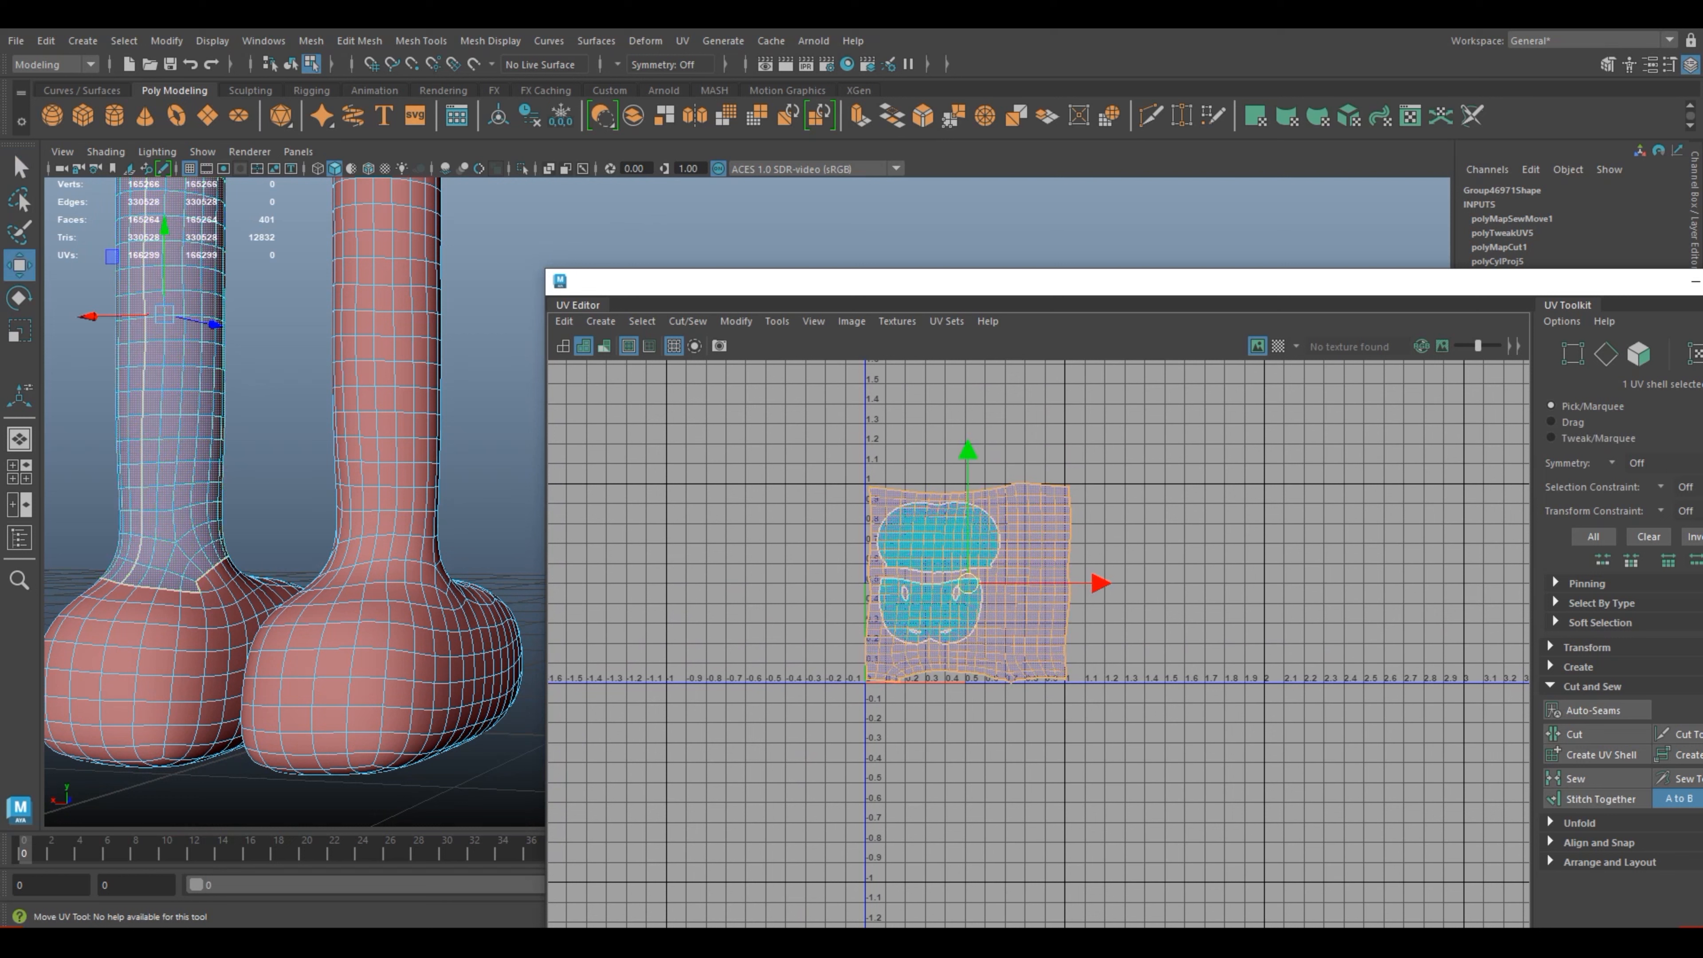
pyautogui.moveTo(967, 583); pyautogui.dragTo(712, 576)
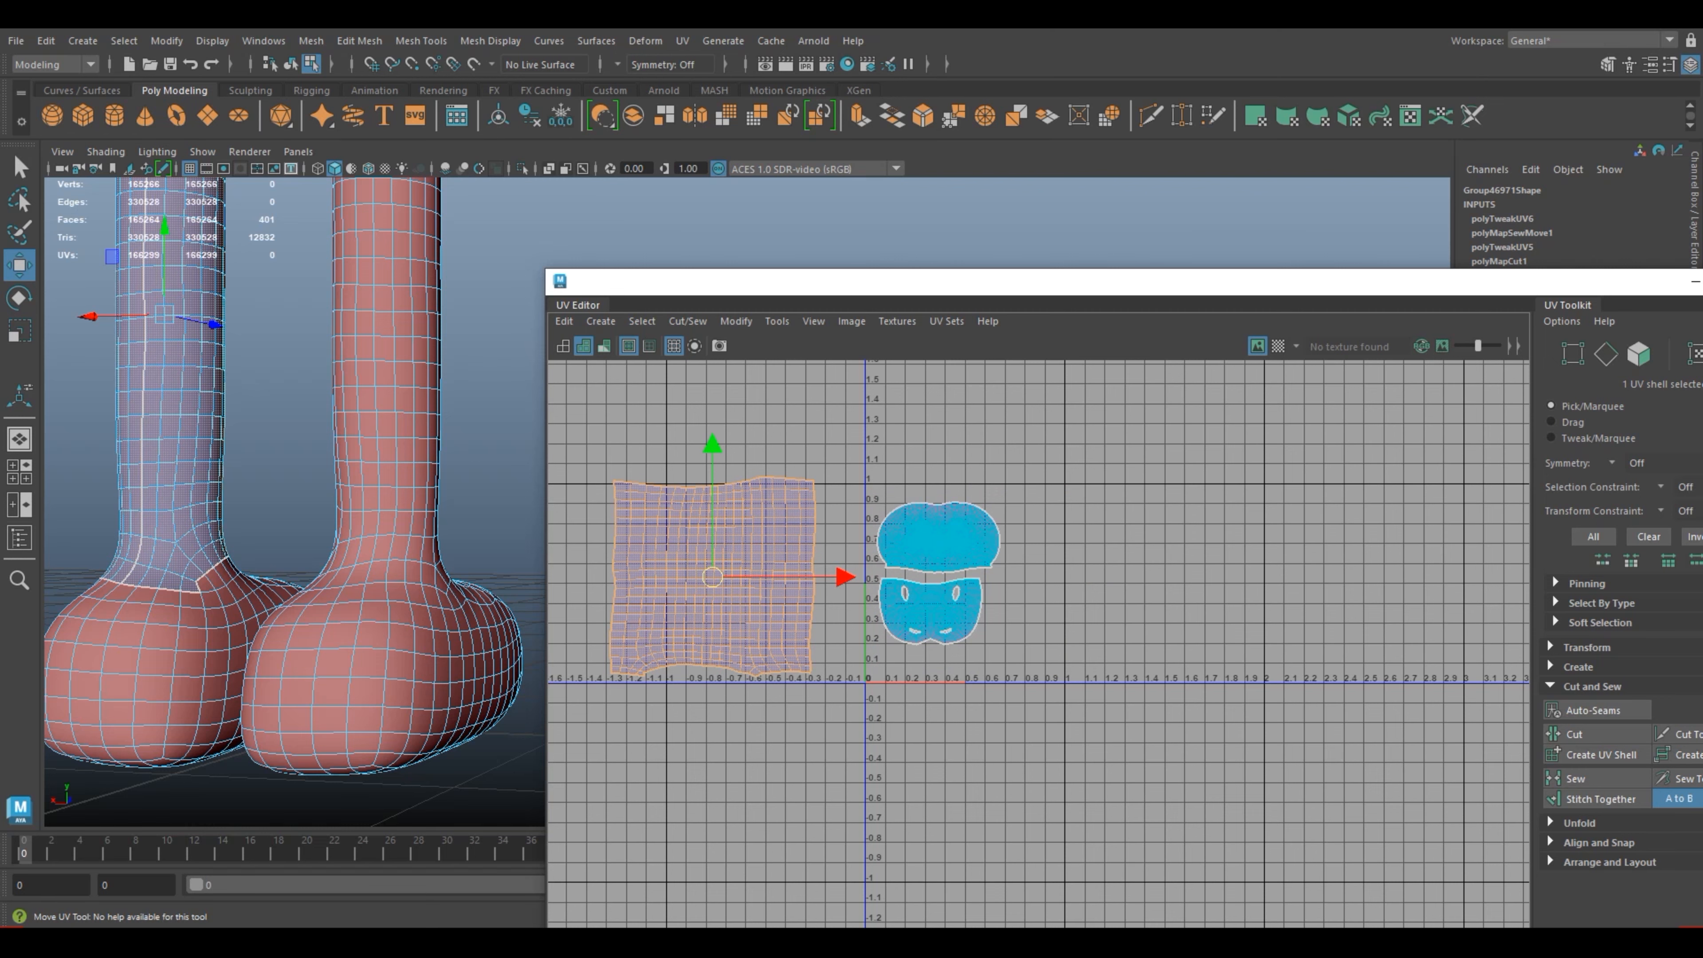
# Step: Maximize the UV Editor window and unfold the selected leg shell
pyautogui.press('4')
pyautogui.moveTo(922, 283); pyautogui.dragTo(644, 214)
pyautogui.click(1456, 212)
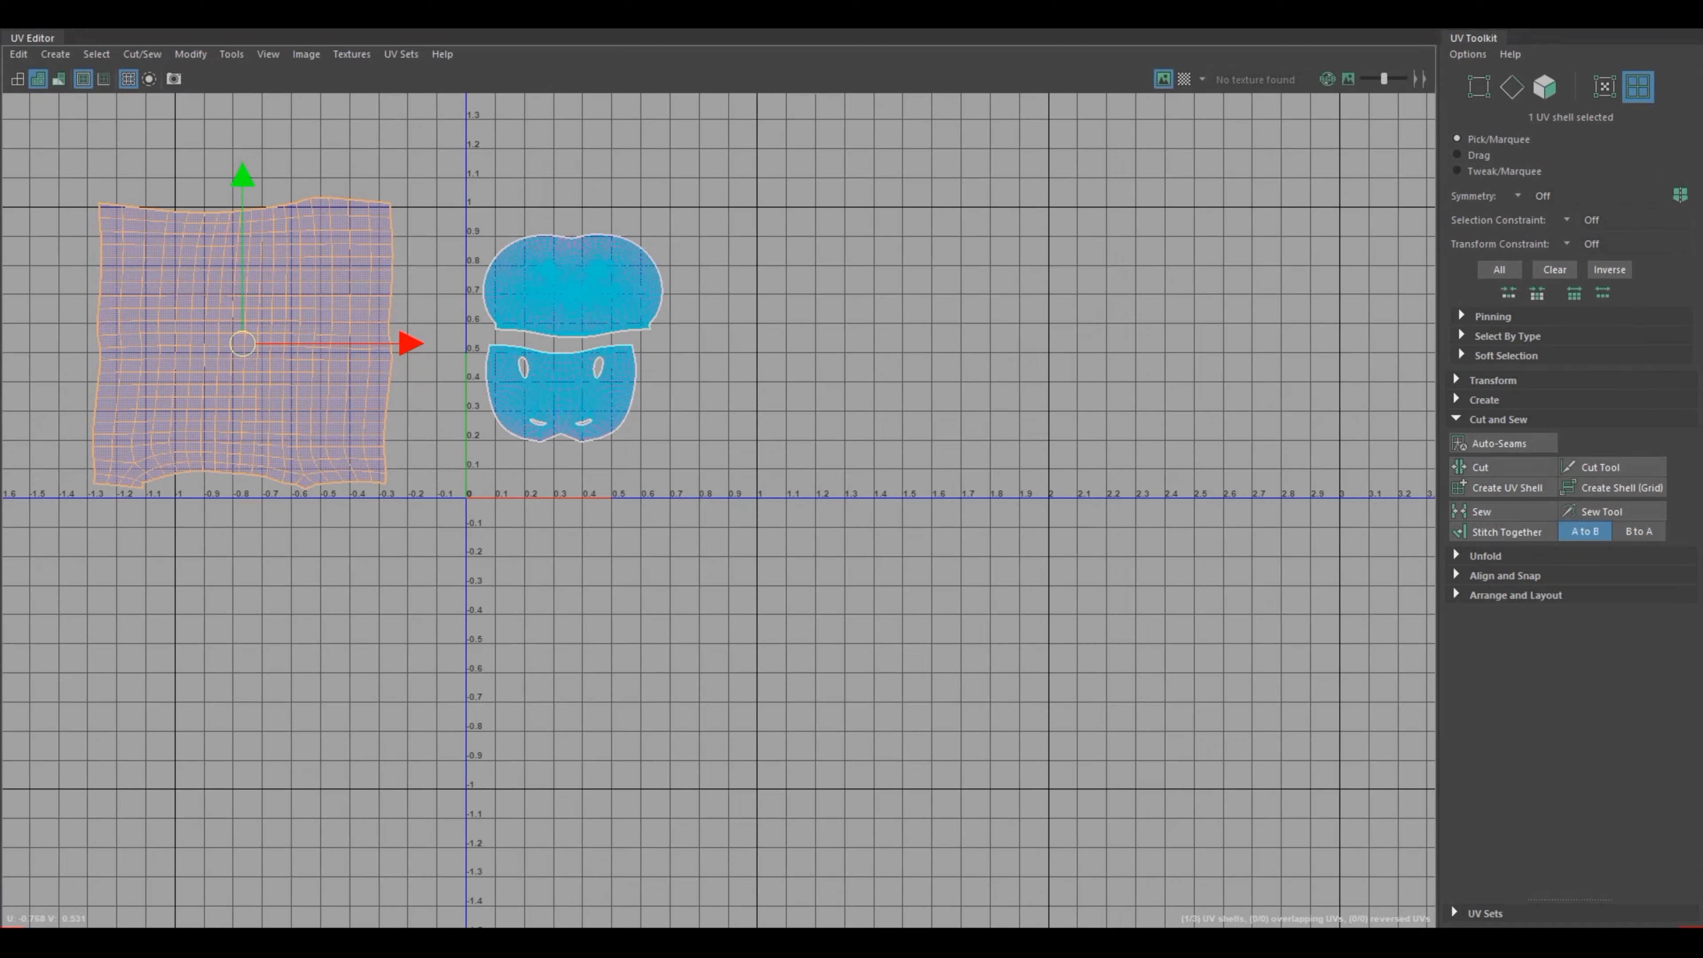
pyautogui.scroll(3, 719, 512)
pyautogui.keyDown('alt'); pyautogui.moveTo(604, 435); pyautogui.dragTo(877, 544, button='middle'); pyautogui.keyUp('alt')
pyautogui.keyDown('alt'); pyautogui.moveTo(402, 423); pyautogui.dragTo(610, 485, button='middle'); pyautogui.keyUp('alt')
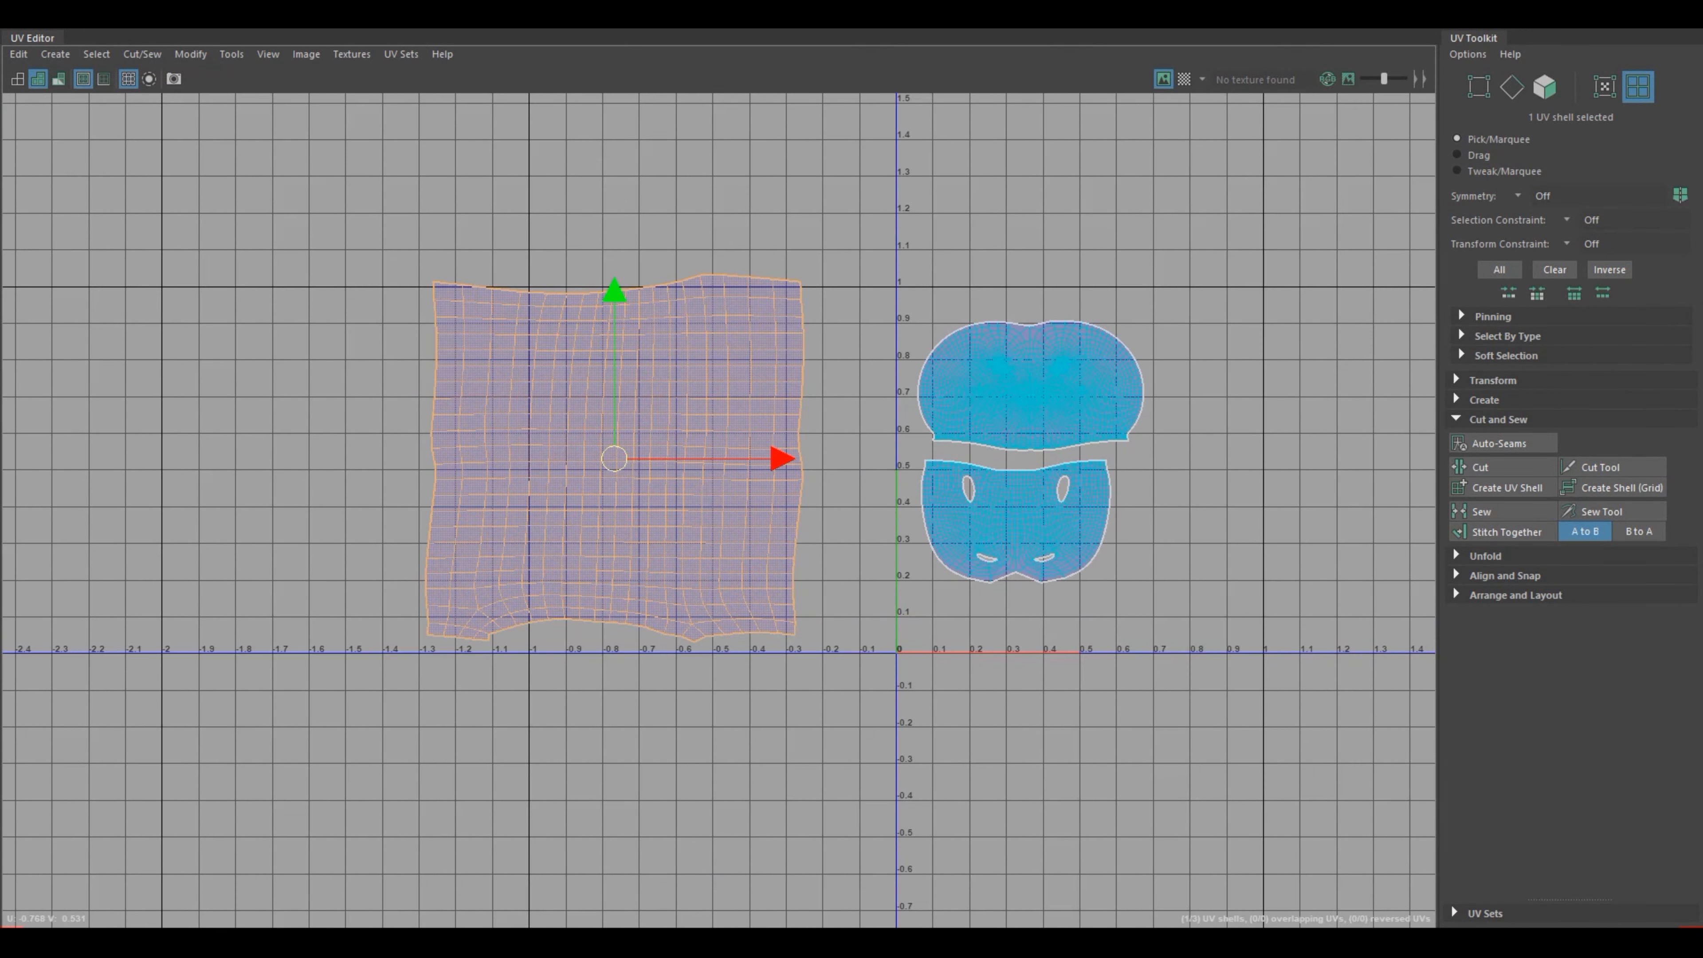
pyautogui.scroll(3, 610, 485)
pyautogui.keyDown('shift'); pyautogui.moveTo(536, 507); pyautogui.dragTo(395, 479, button='right'); pyautogui.keyUp('shift')
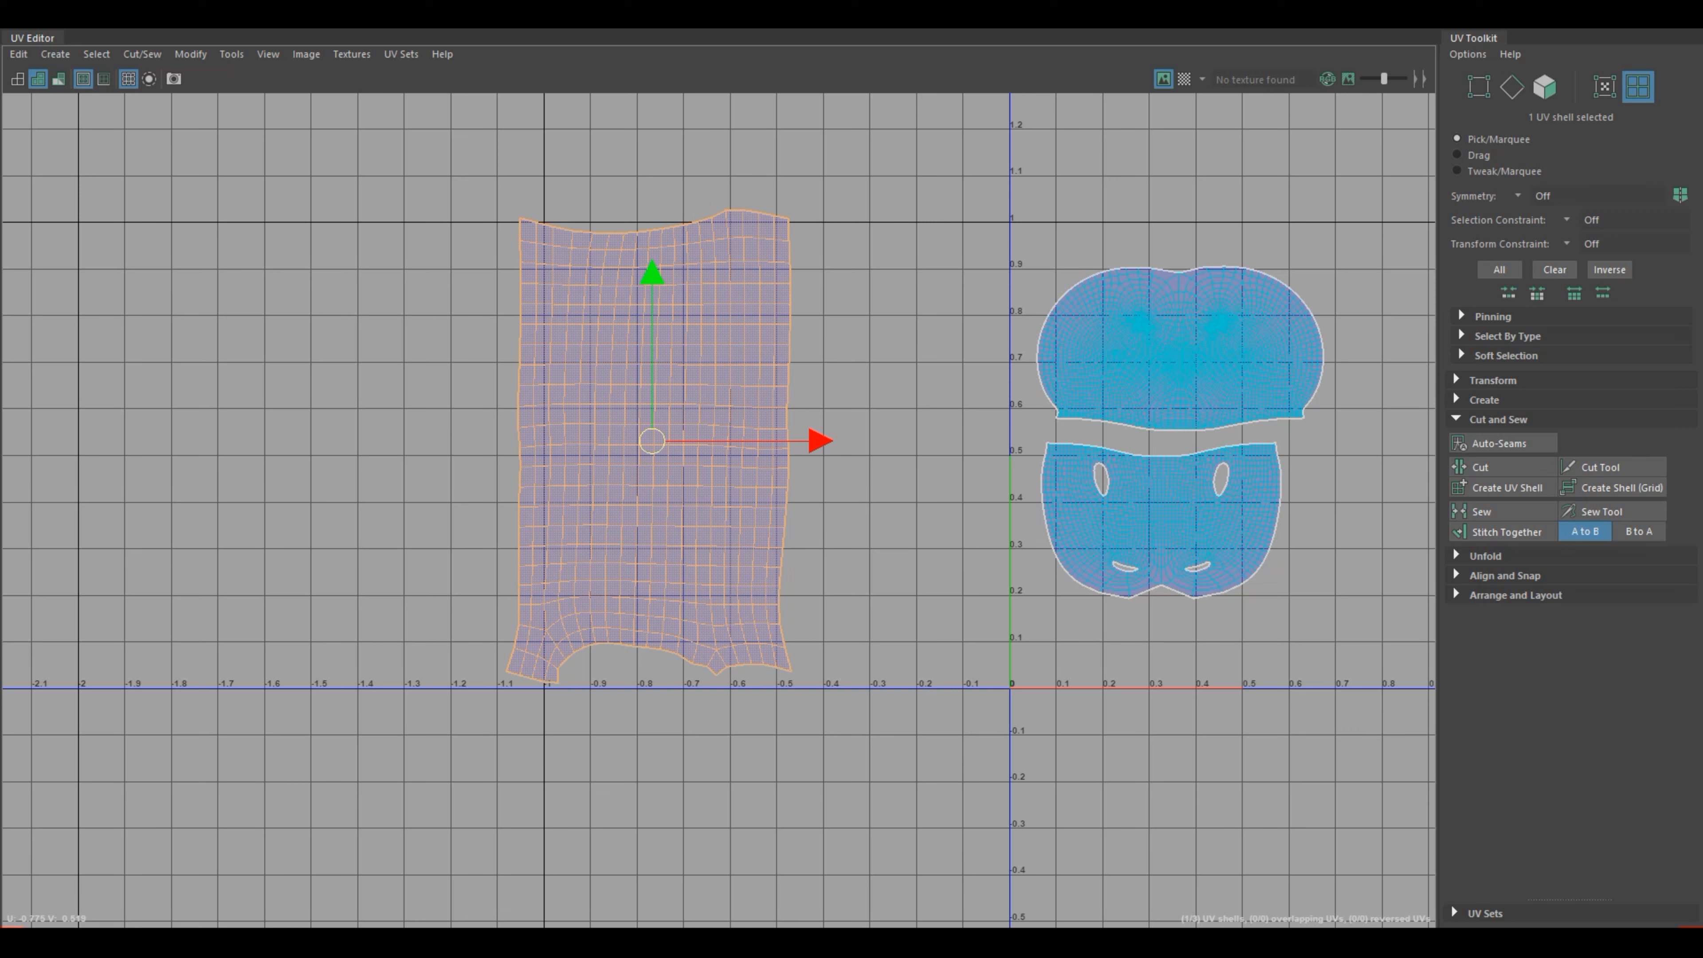
# Step: Select only the row of UVs along the leg shell's upper border and align them to their maximum V
pyautogui.keyDown('shift'); pyautogui.moveTo(654, 508); pyautogui.dragTo(496, 532, button='right'); pyautogui.keyUp('shift')
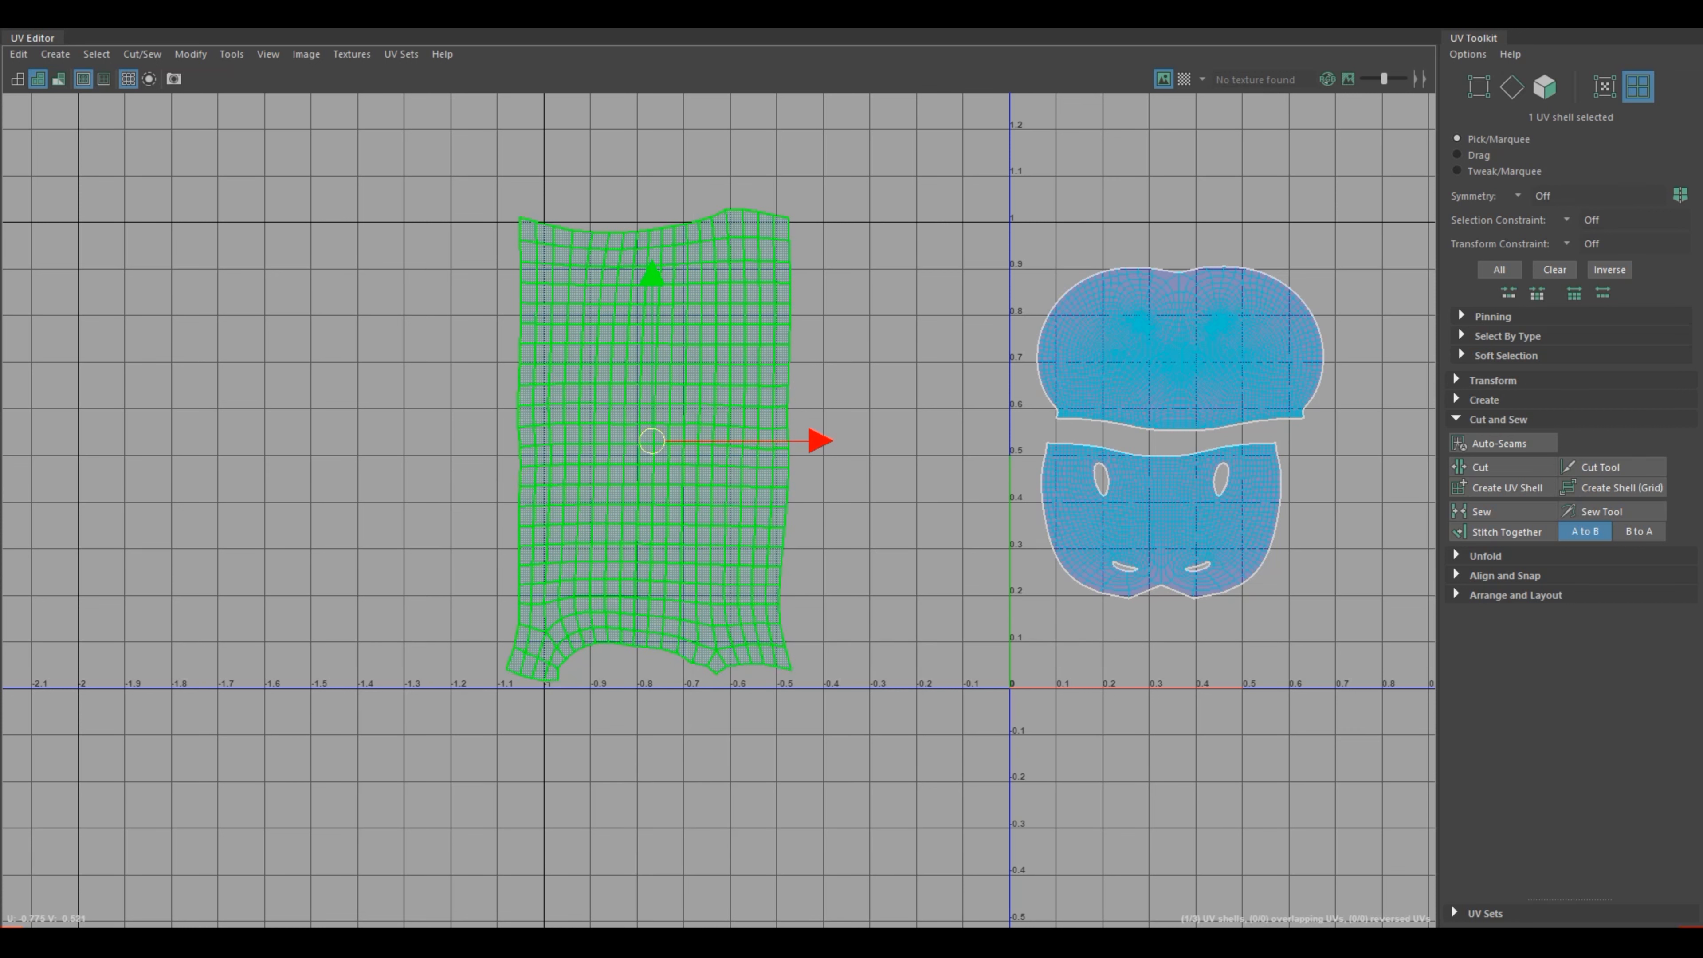
pyautogui.keyDown('shift'); pyautogui.moveTo(654, 507); pyautogui.dragTo(503, 539, button='right'); pyautogui.keyUp('shift')
pyautogui.click(865, 375)
pyautogui.keyDown('alt'); pyautogui.moveTo(865, 376); pyautogui.dragTo(720, 463, button='middle'); pyautogui.keyUp('alt')
pyautogui.moveTo(508, 407); pyautogui.dragTo(508, 407, button='right')
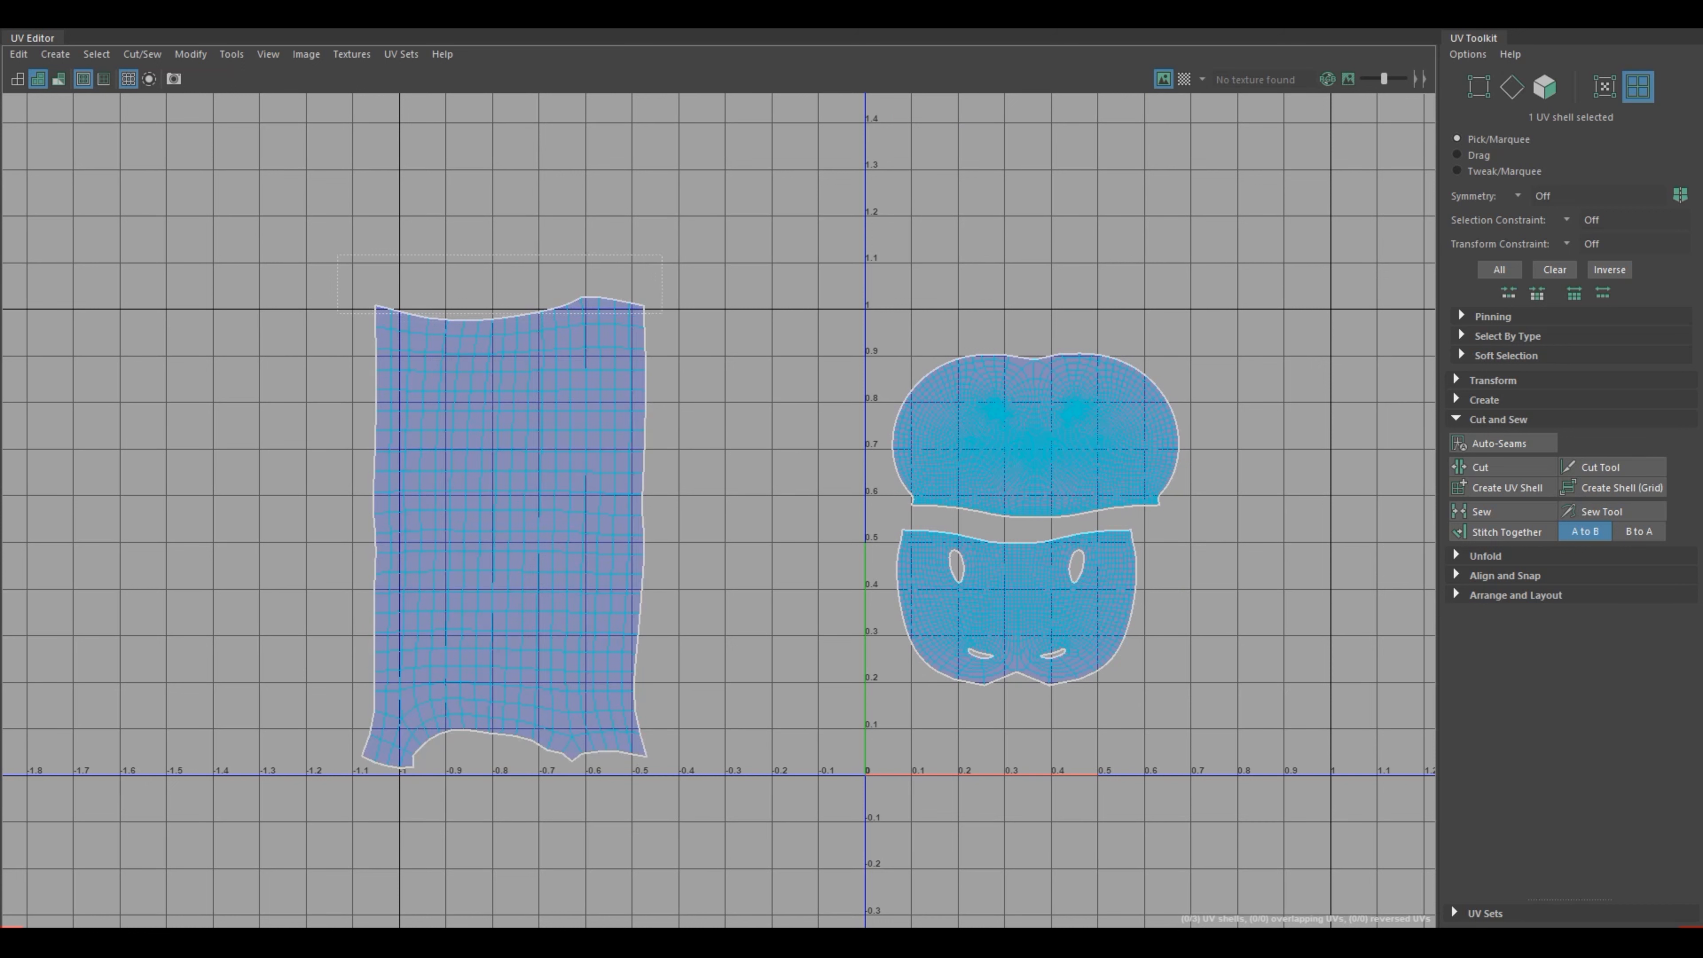
pyautogui.moveTo(345, 260); pyautogui.dragTo(675, 325)
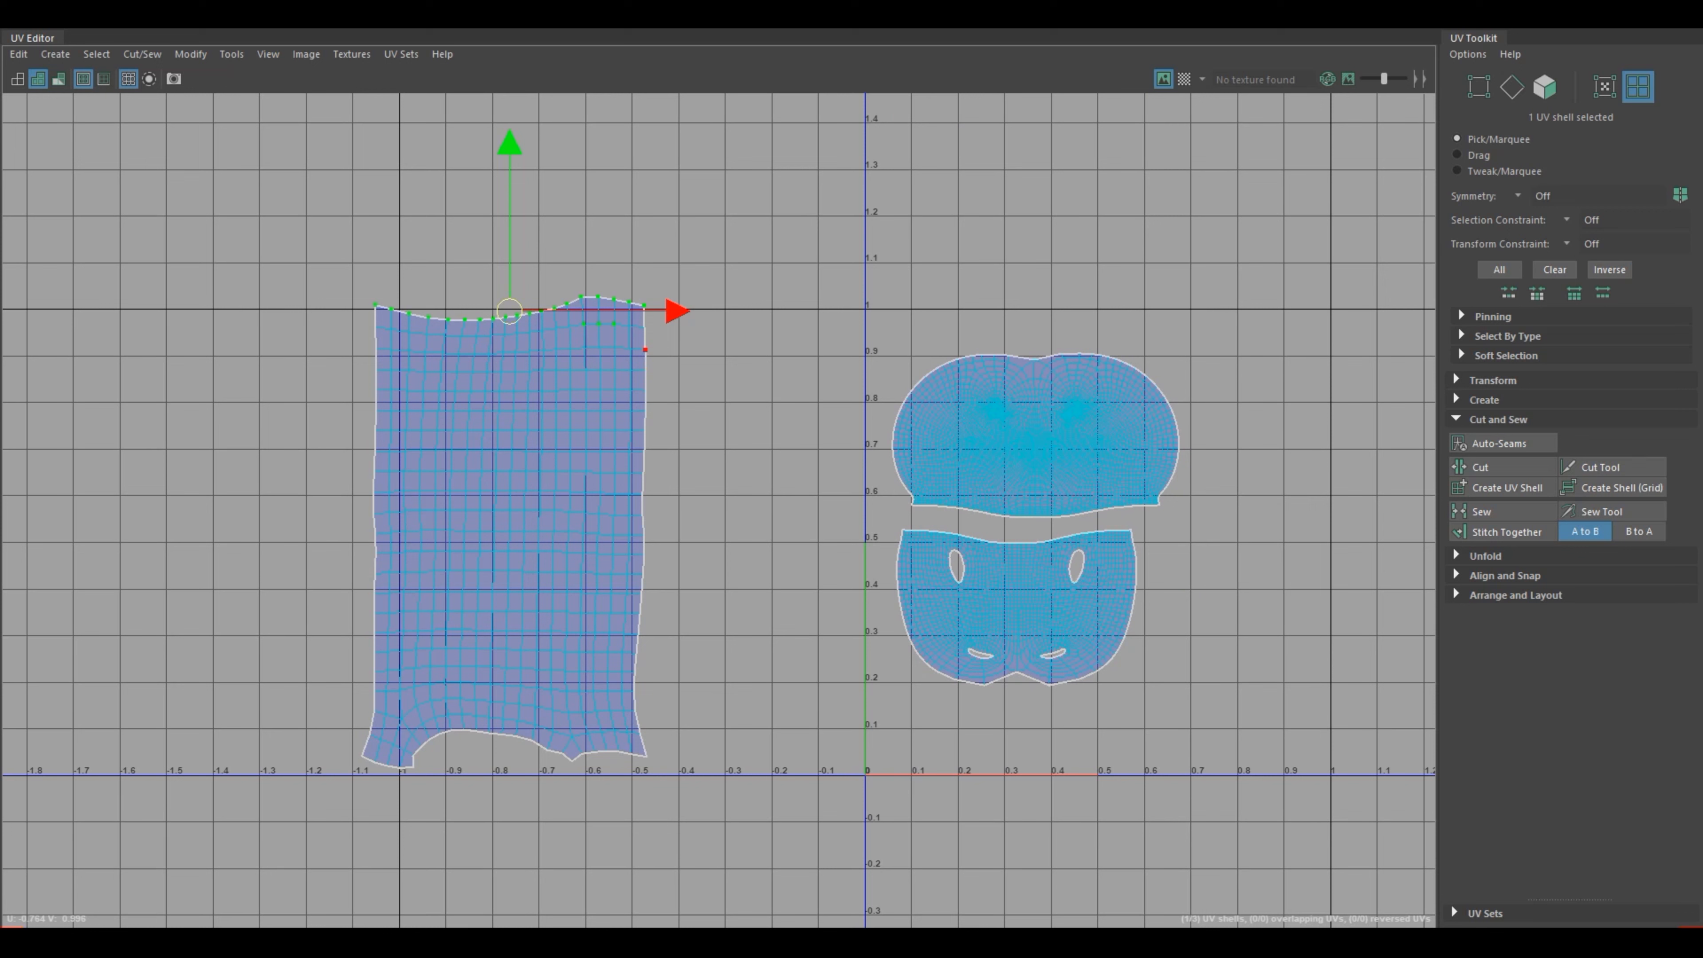
pyautogui.keyDown('ctrl'); pyautogui.moveTo(630, 340); pyautogui.dragTo(570, 315); pyautogui.keyUp('ctrl')
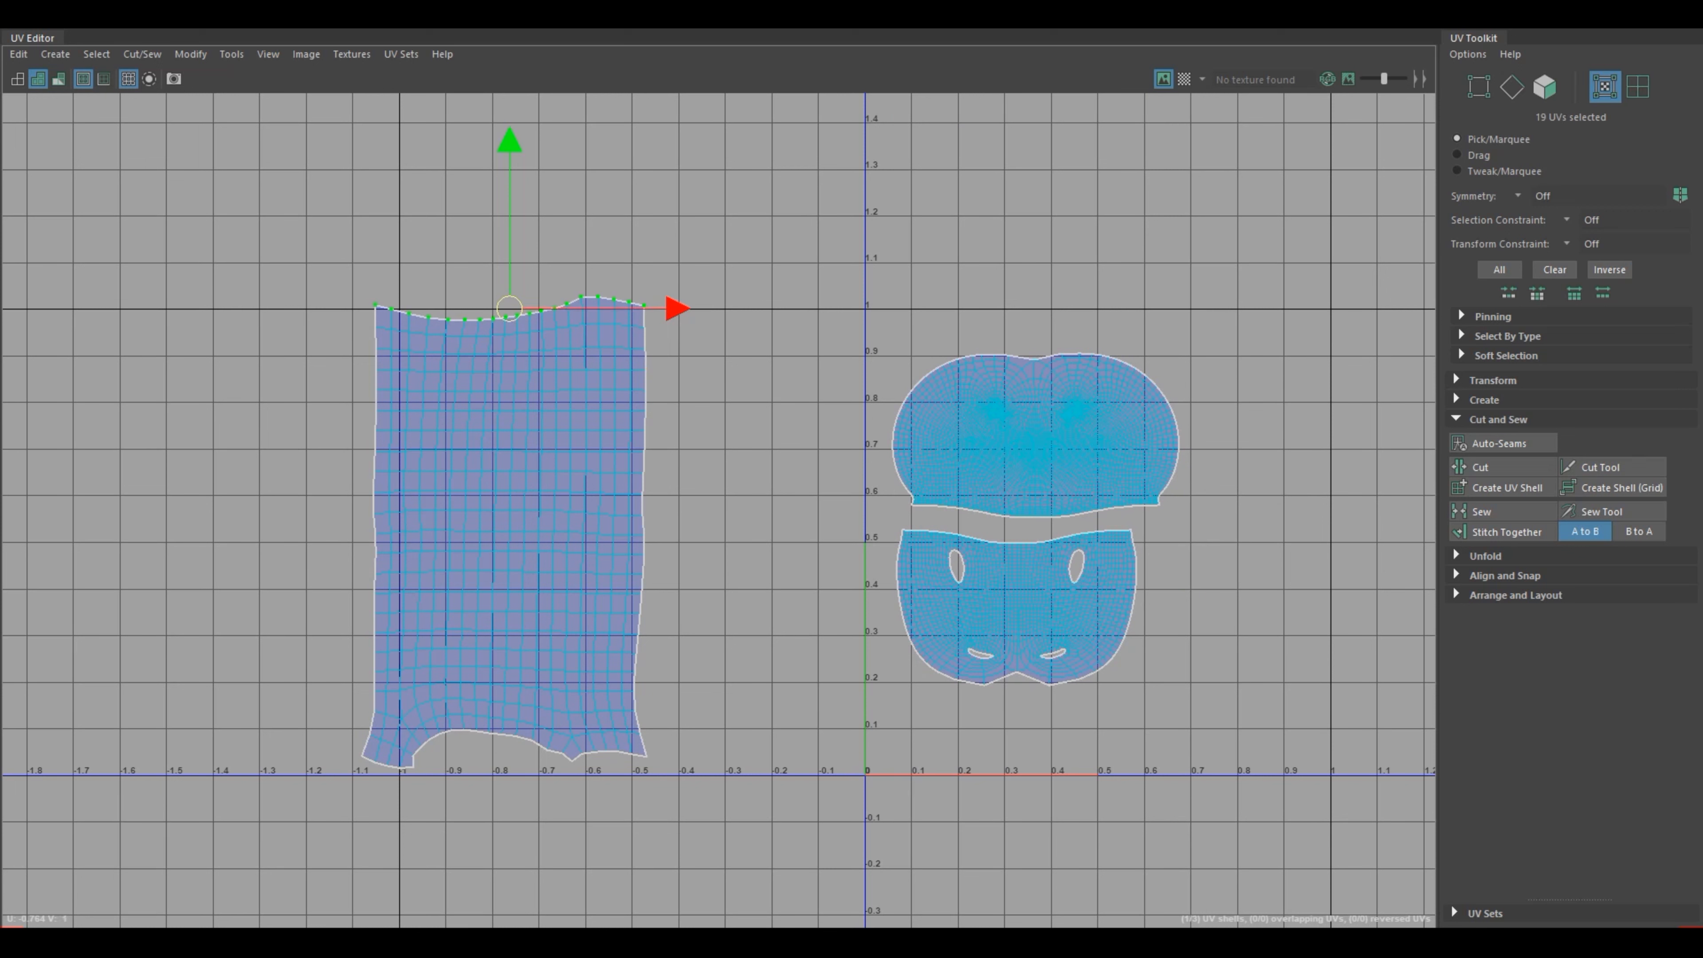
pyautogui.click(1504, 575)
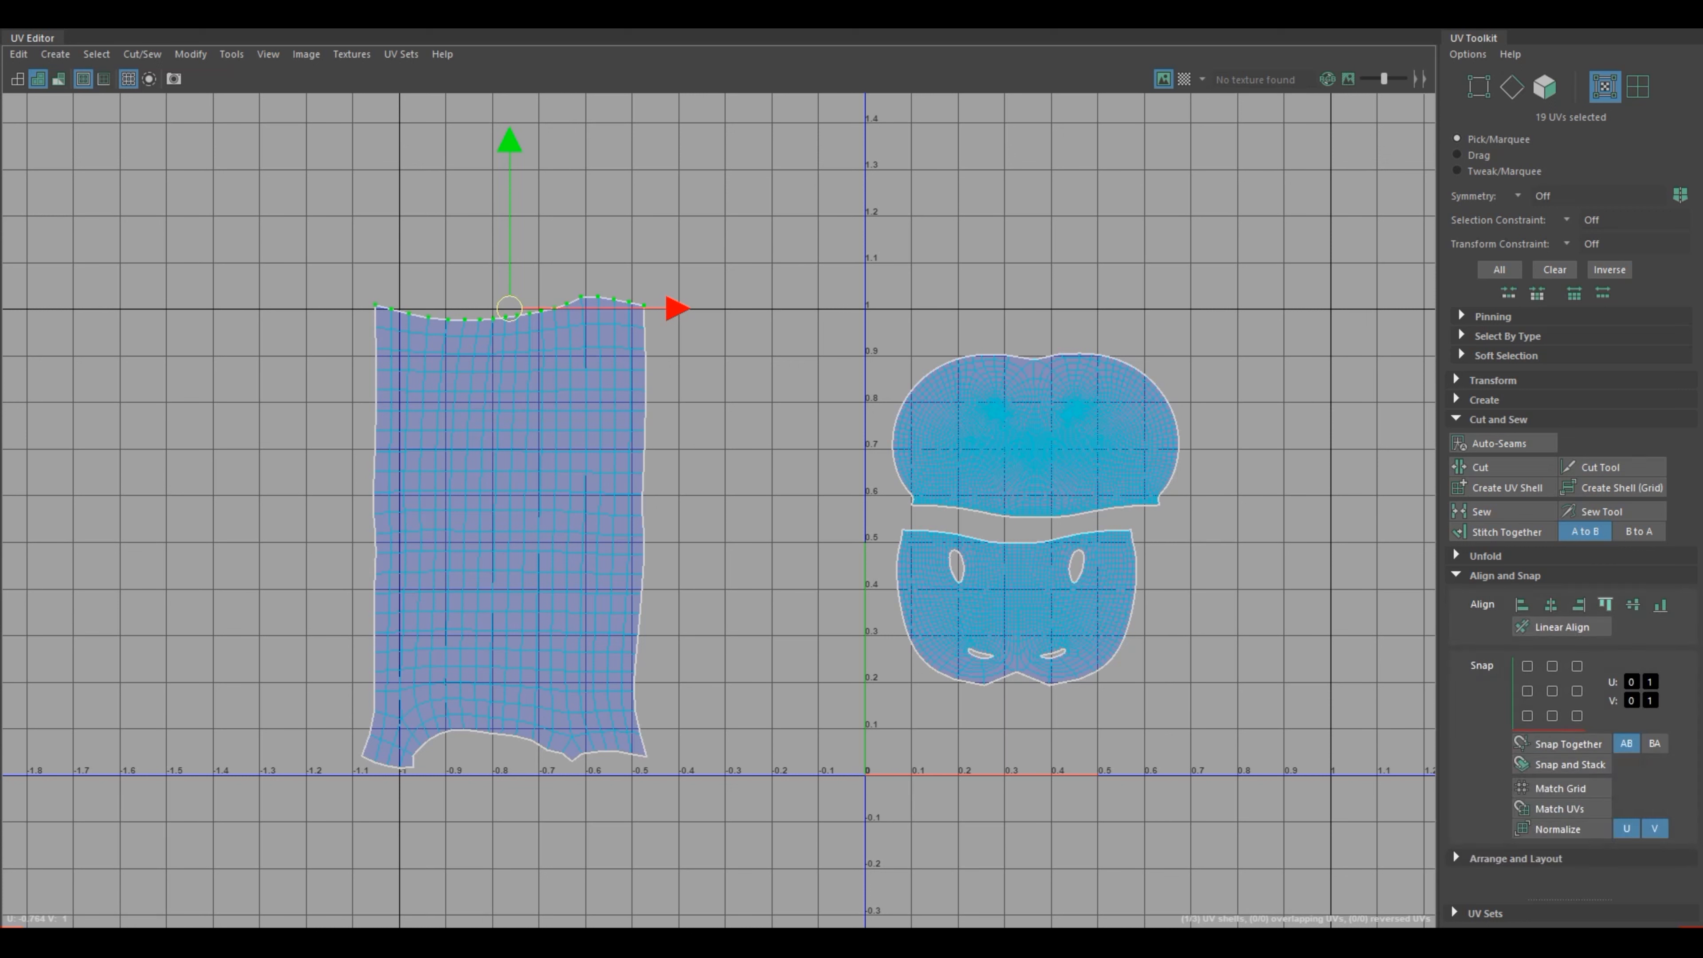
pyautogui.click(1604, 605)
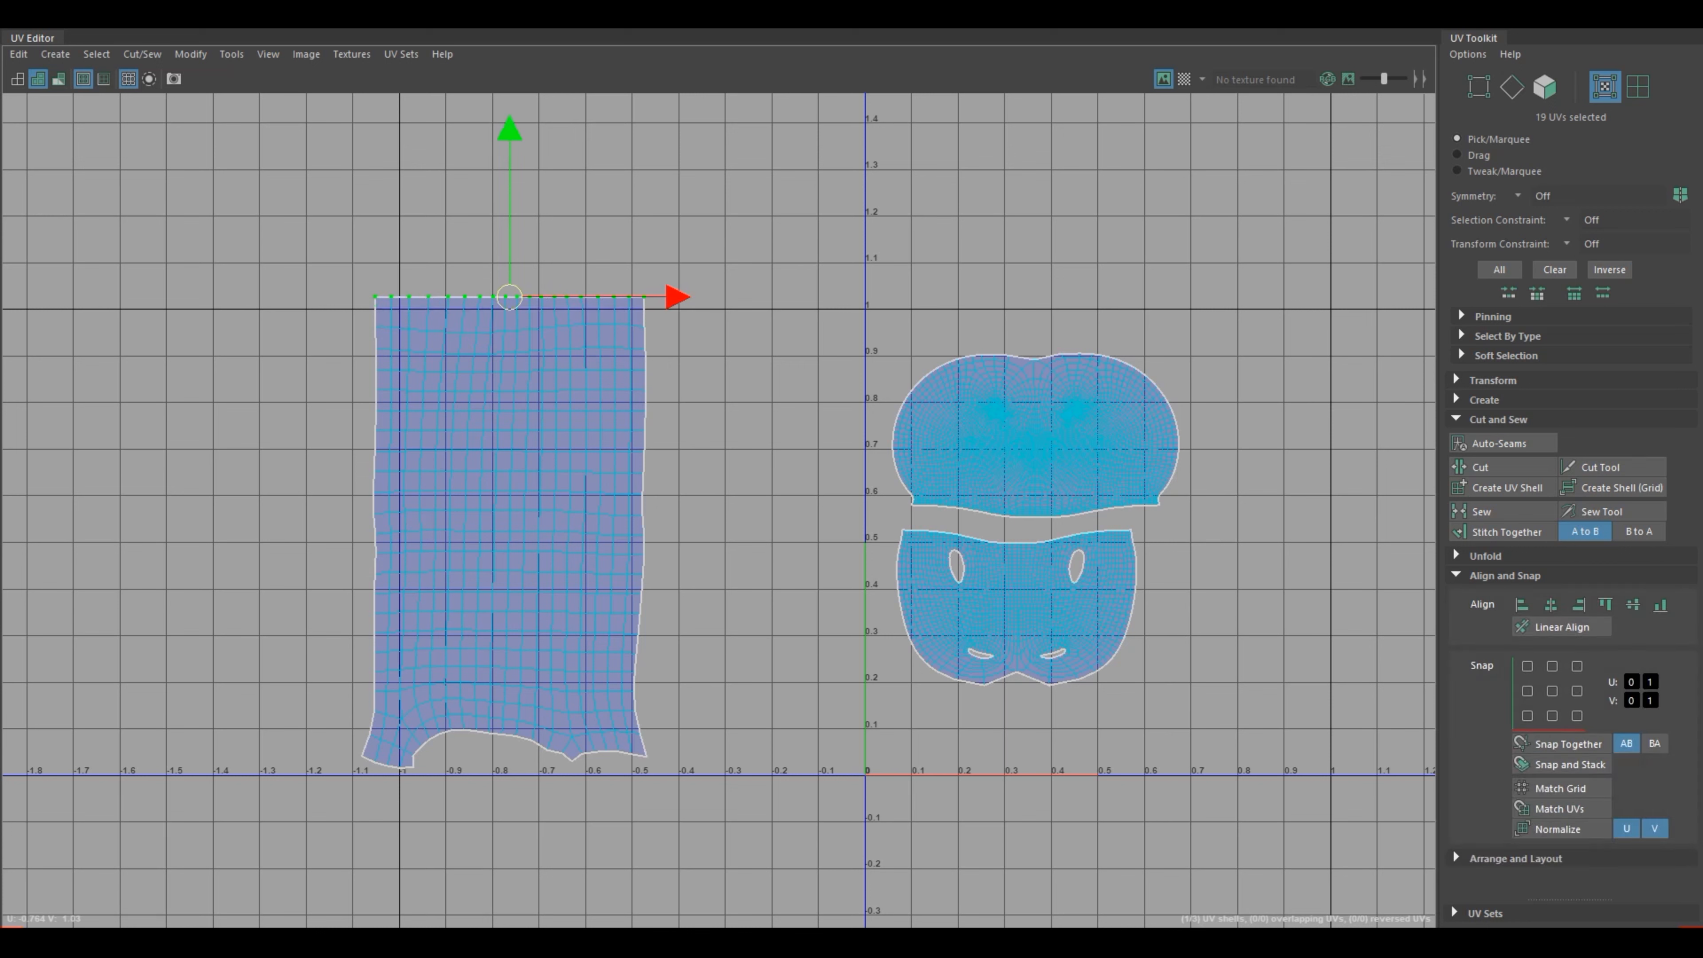
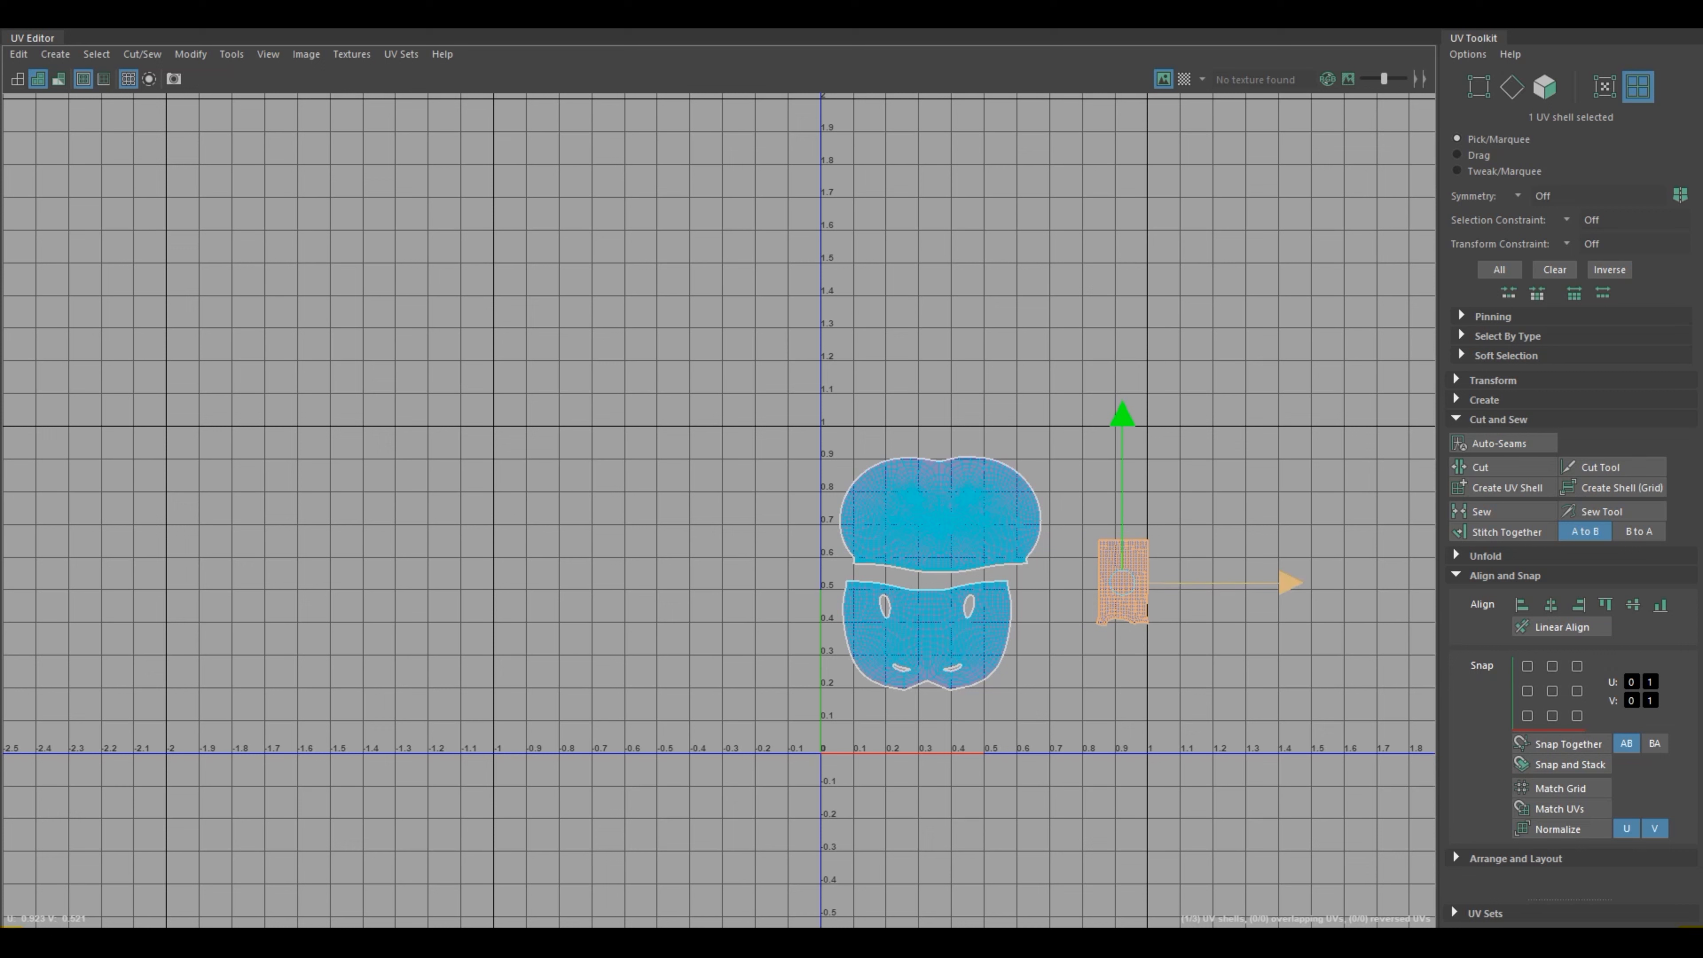
# Step: Shift the finished leg shell slightly toward lower U so it sits fully inside the 0–1 tile, and deselect the leg in the viewport
pyautogui.moveTo(1289, 582); pyautogui.dragTo(1264, 583)
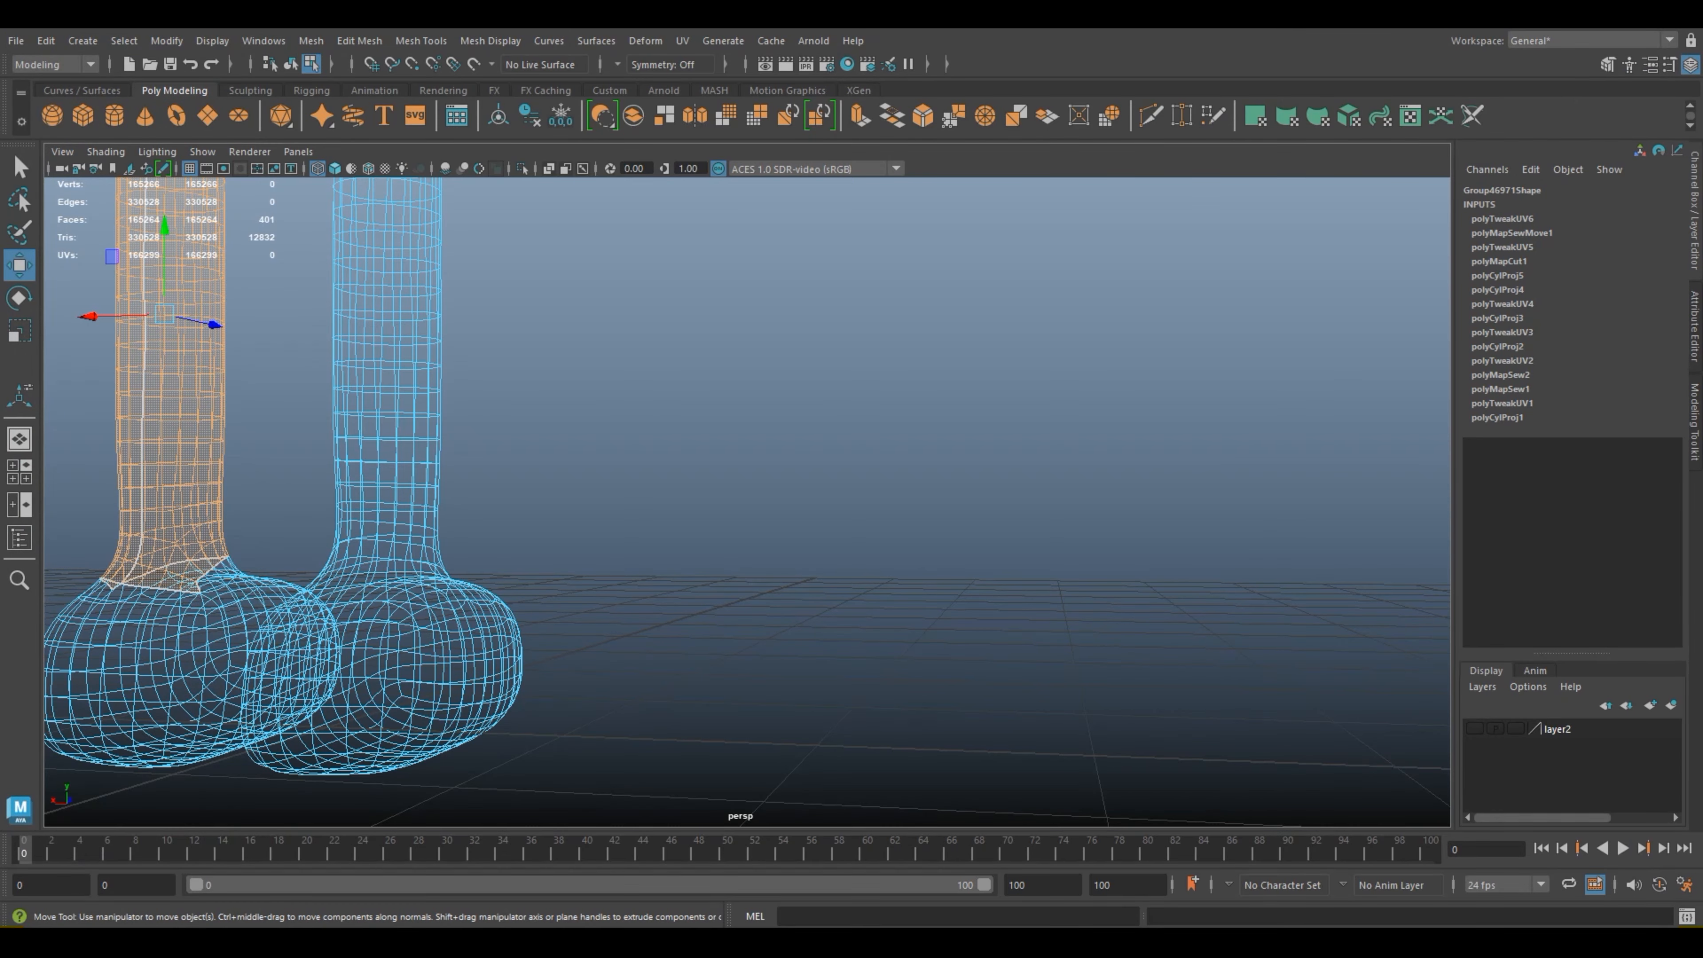
pyautogui.scroll(-5, 455, 422)
pyautogui.moveTo(455, 422); pyautogui.dragTo(542, 397, button='right')
pyautogui.click(677, 403)
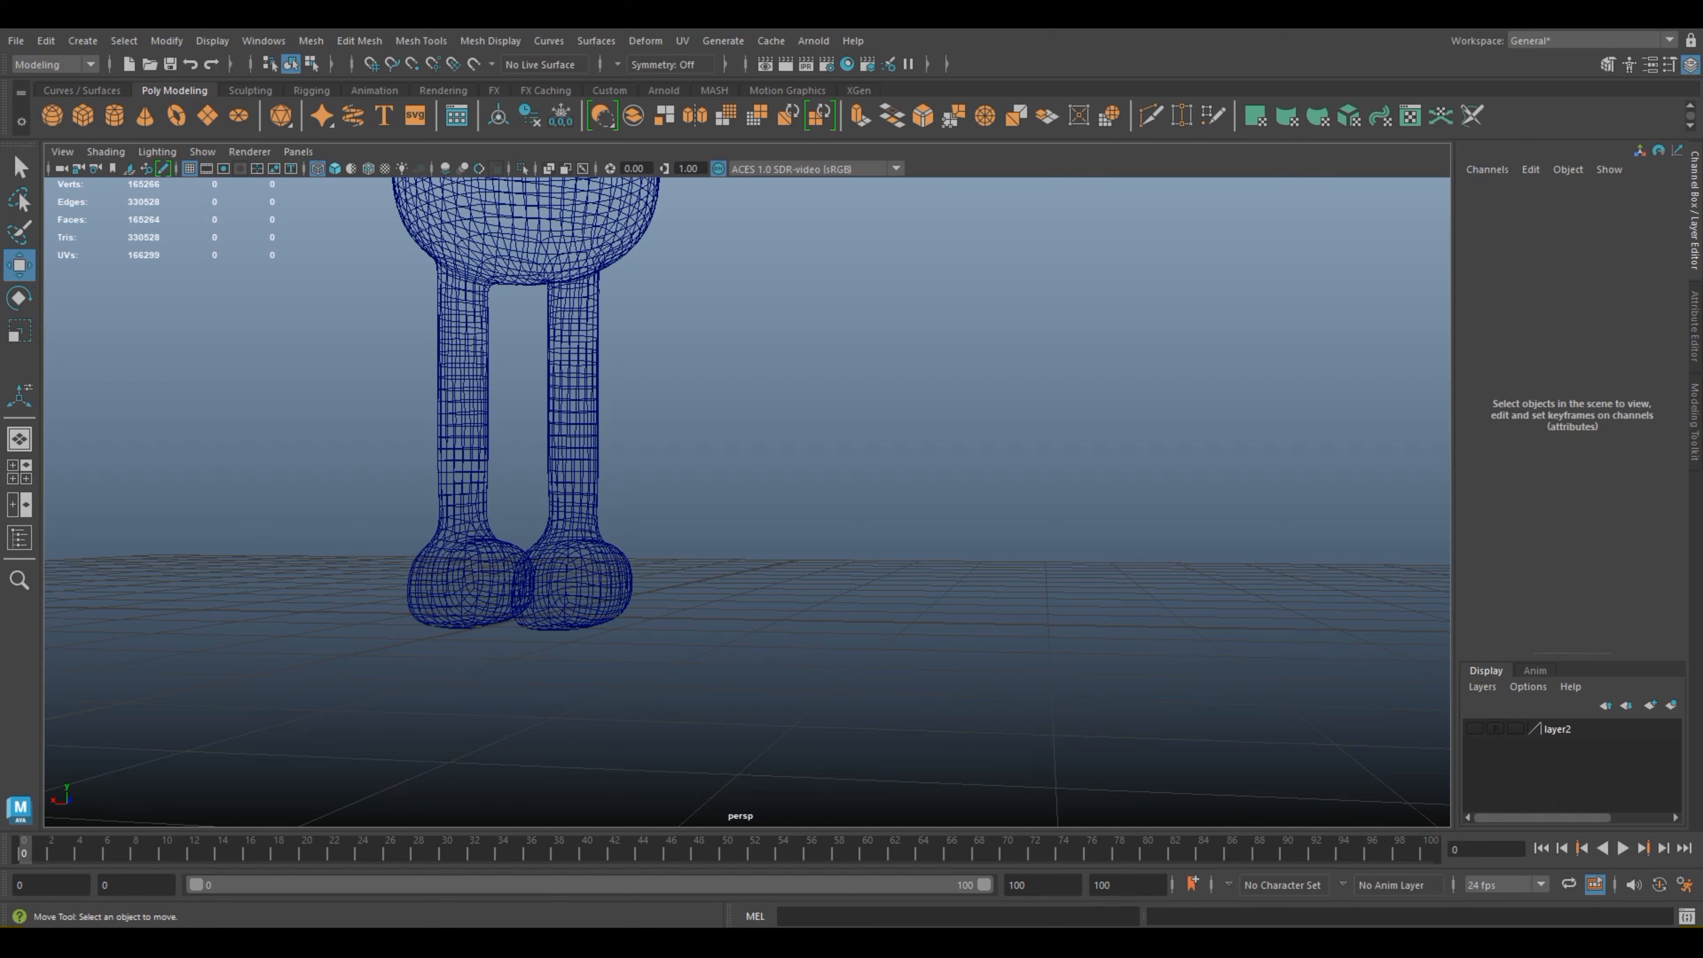
# Step: Display the frog smooth-shaded in the perspective view and select its mesh
pyautogui.scroll(-3, 744, 496)
pyautogui.press('5')
pyautogui.scroll(3, 744, 496)
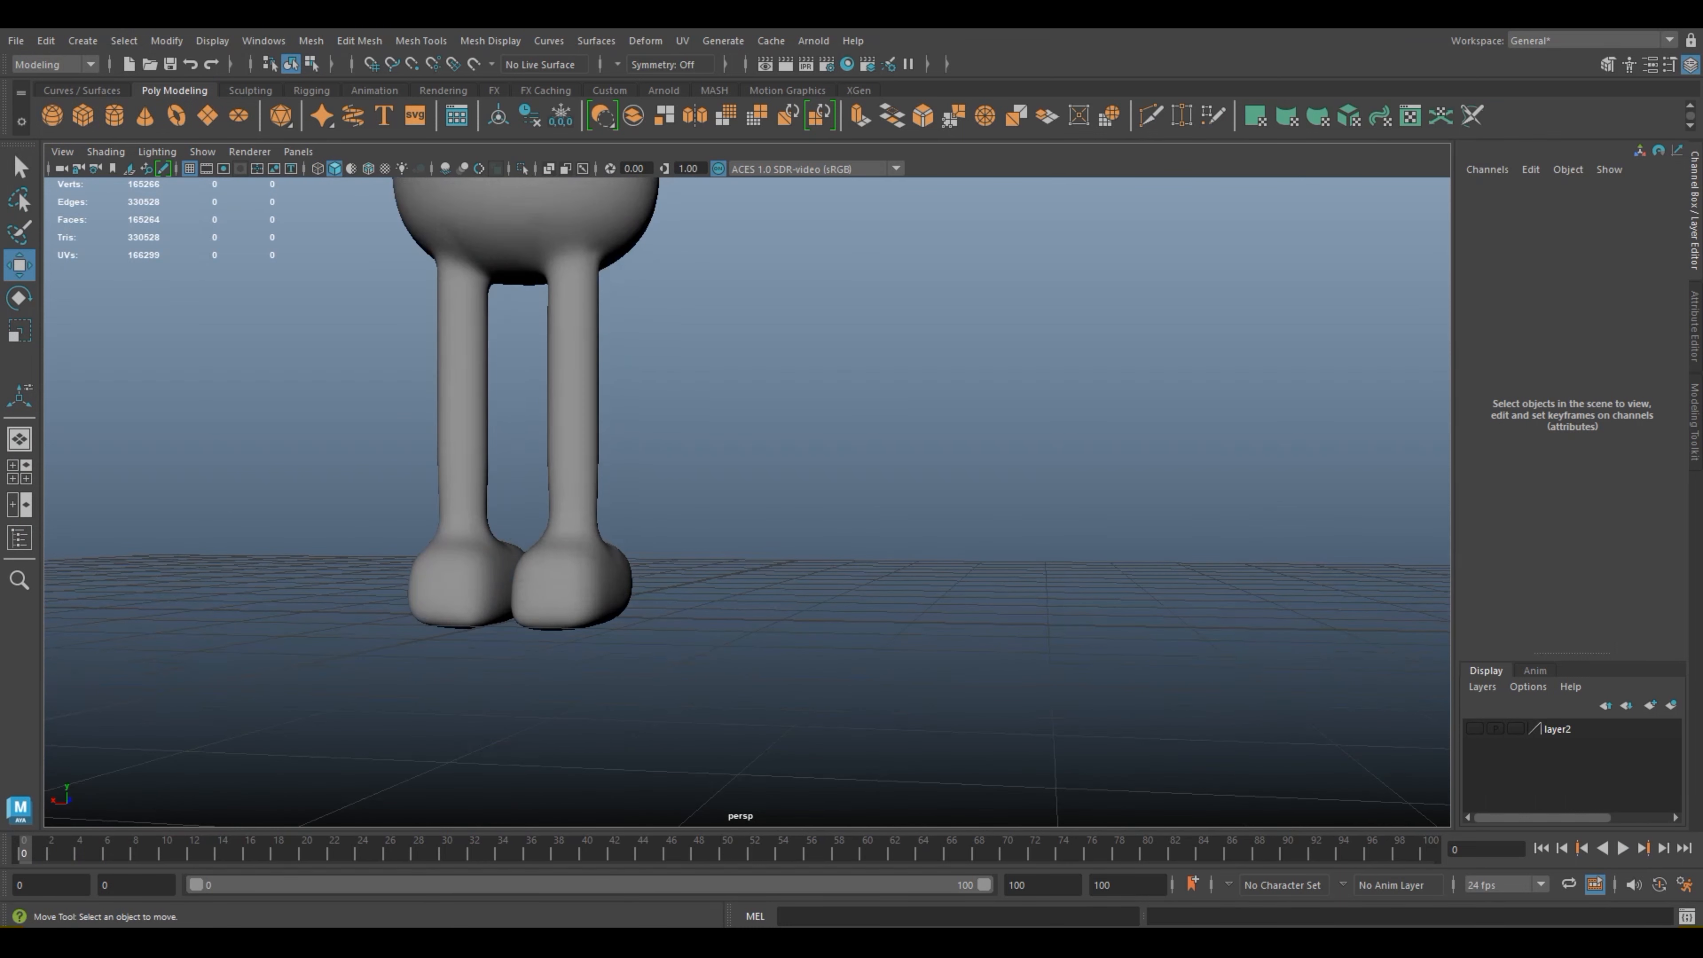
pyautogui.scroll(-5, 745, 496)
pyautogui.keyDown('alt'); pyautogui.moveTo(905, 496); pyautogui.dragTo(382, 536); pyautogui.keyUp('alt')
pyautogui.scroll(4, 744, 496)
pyautogui.scroll(1, 744, 496)
pyautogui.keyDown('alt'); pyautogui.moveTo(744, 497); pyautogui.dragTo(649, 624, button='middle'); pyautogui.keyUp('alt')
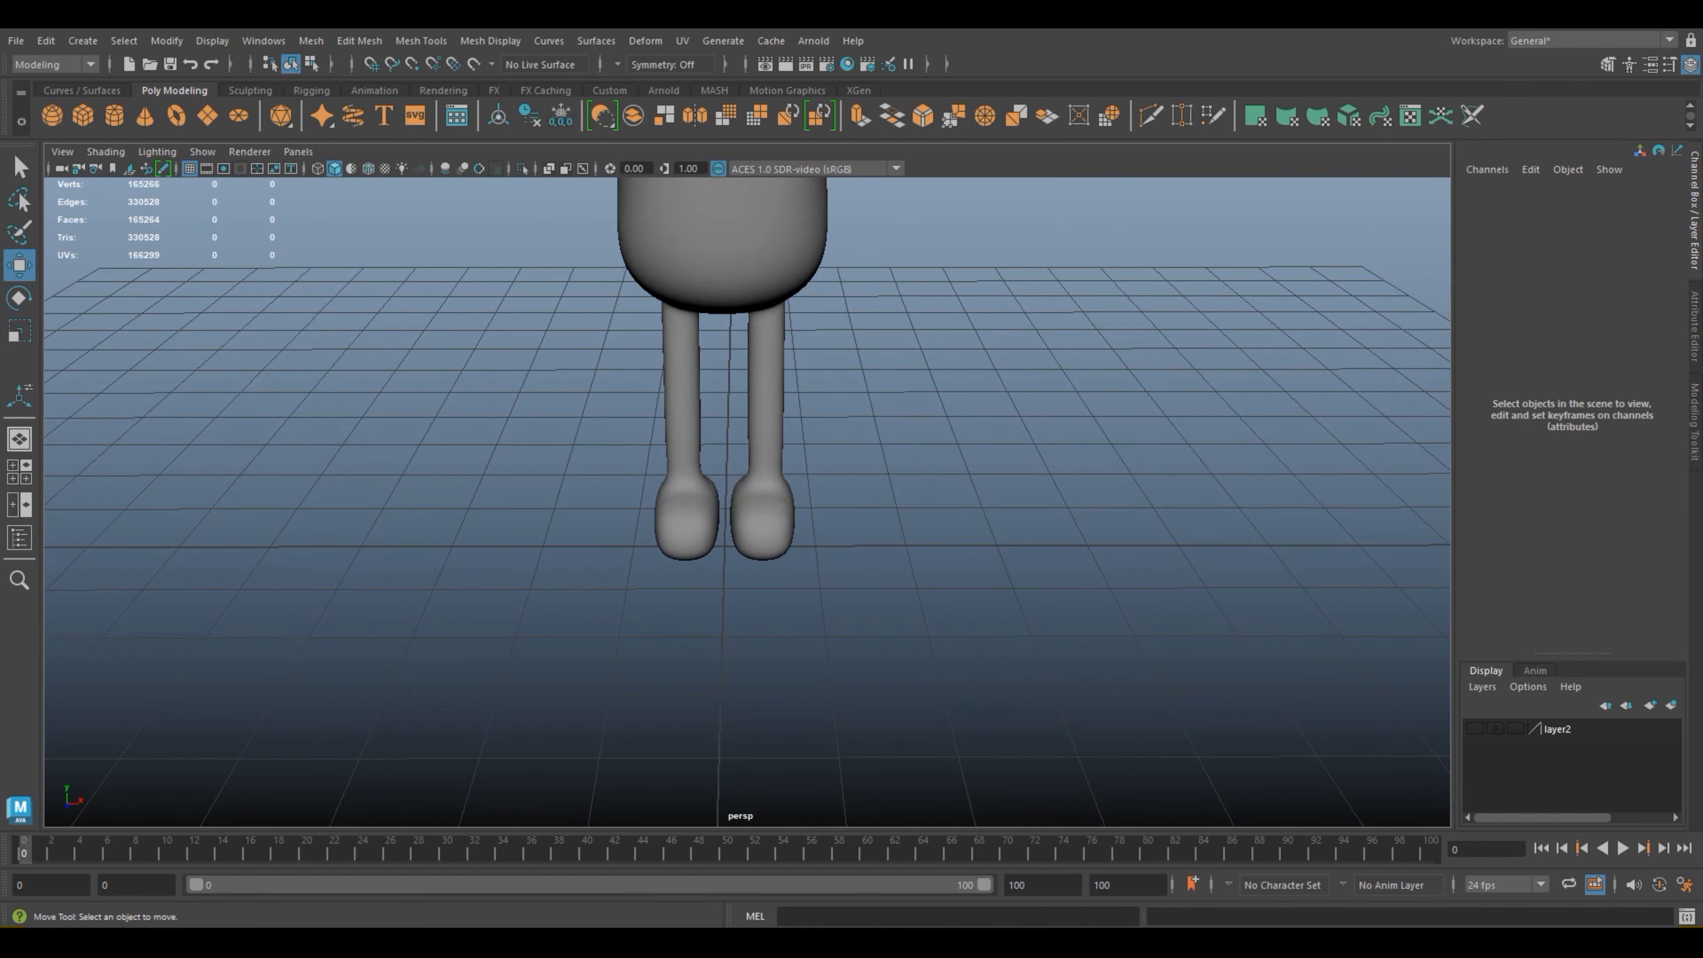
pyautogui.click(764, 402)
pyautogui.scroll(4, 747, 502)
pyautogui.scroll(2, 747, 501)
pyautogui.press('alt')
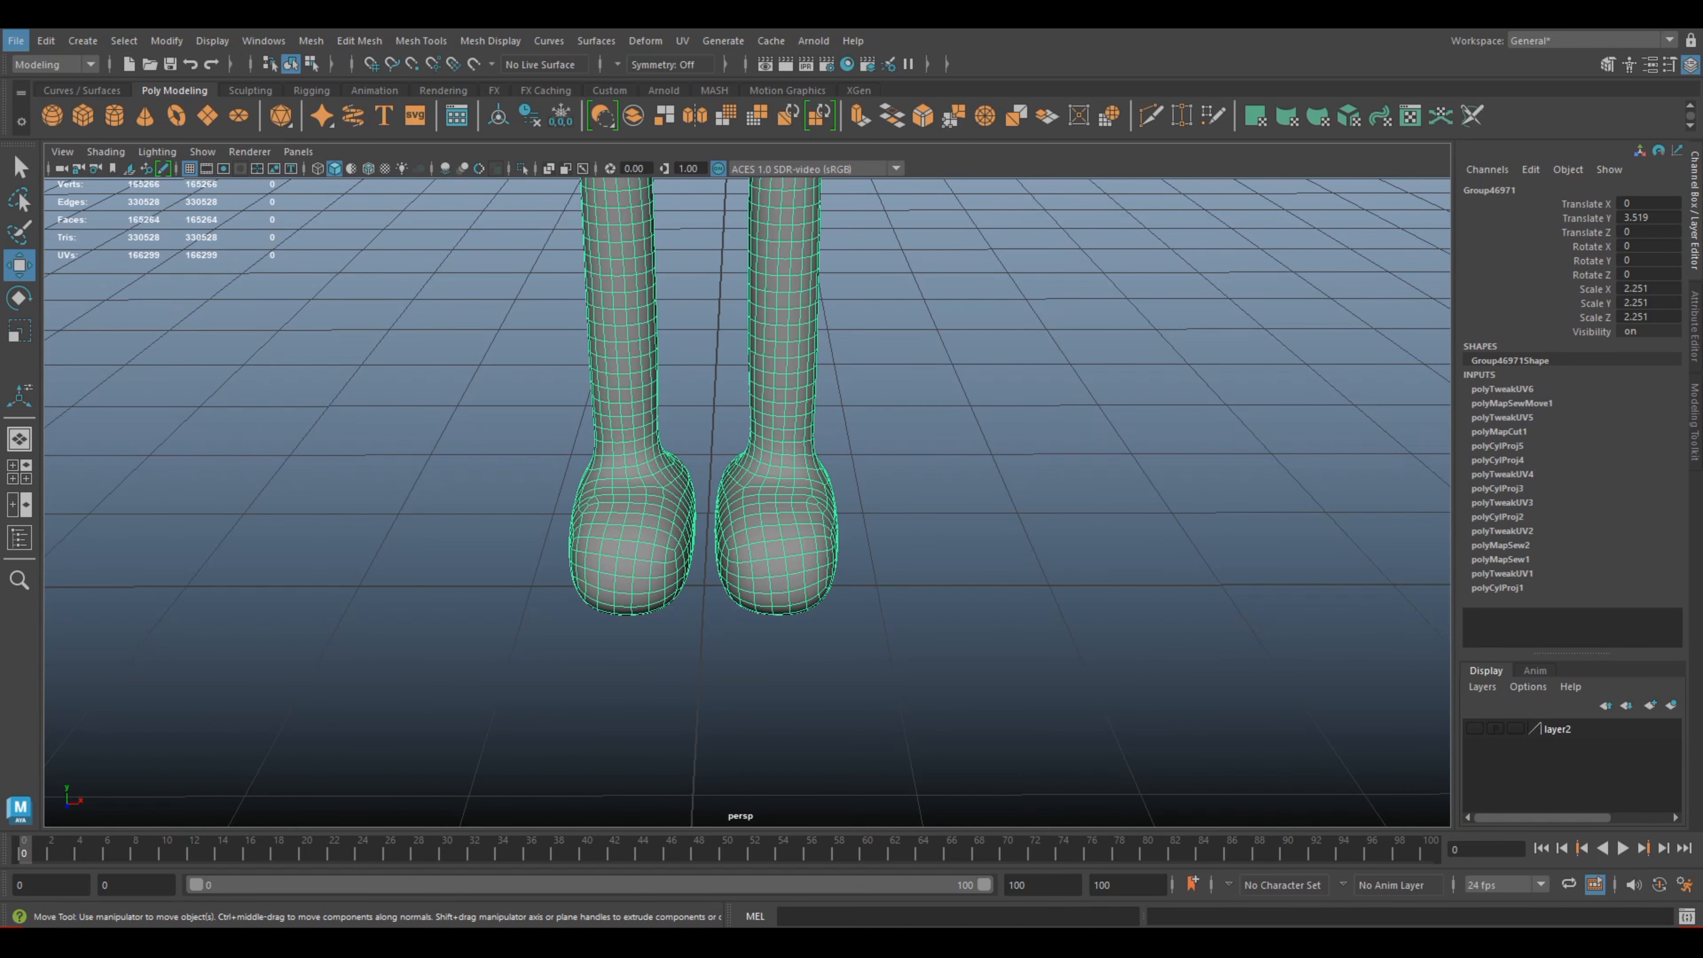
# Step: Show the four-view layout, enter face mode and select all faces of the other leg from hip to ankle in the front view
pyautogui.click(20, 472)
pyautogui.scroll(4, 276, 657)
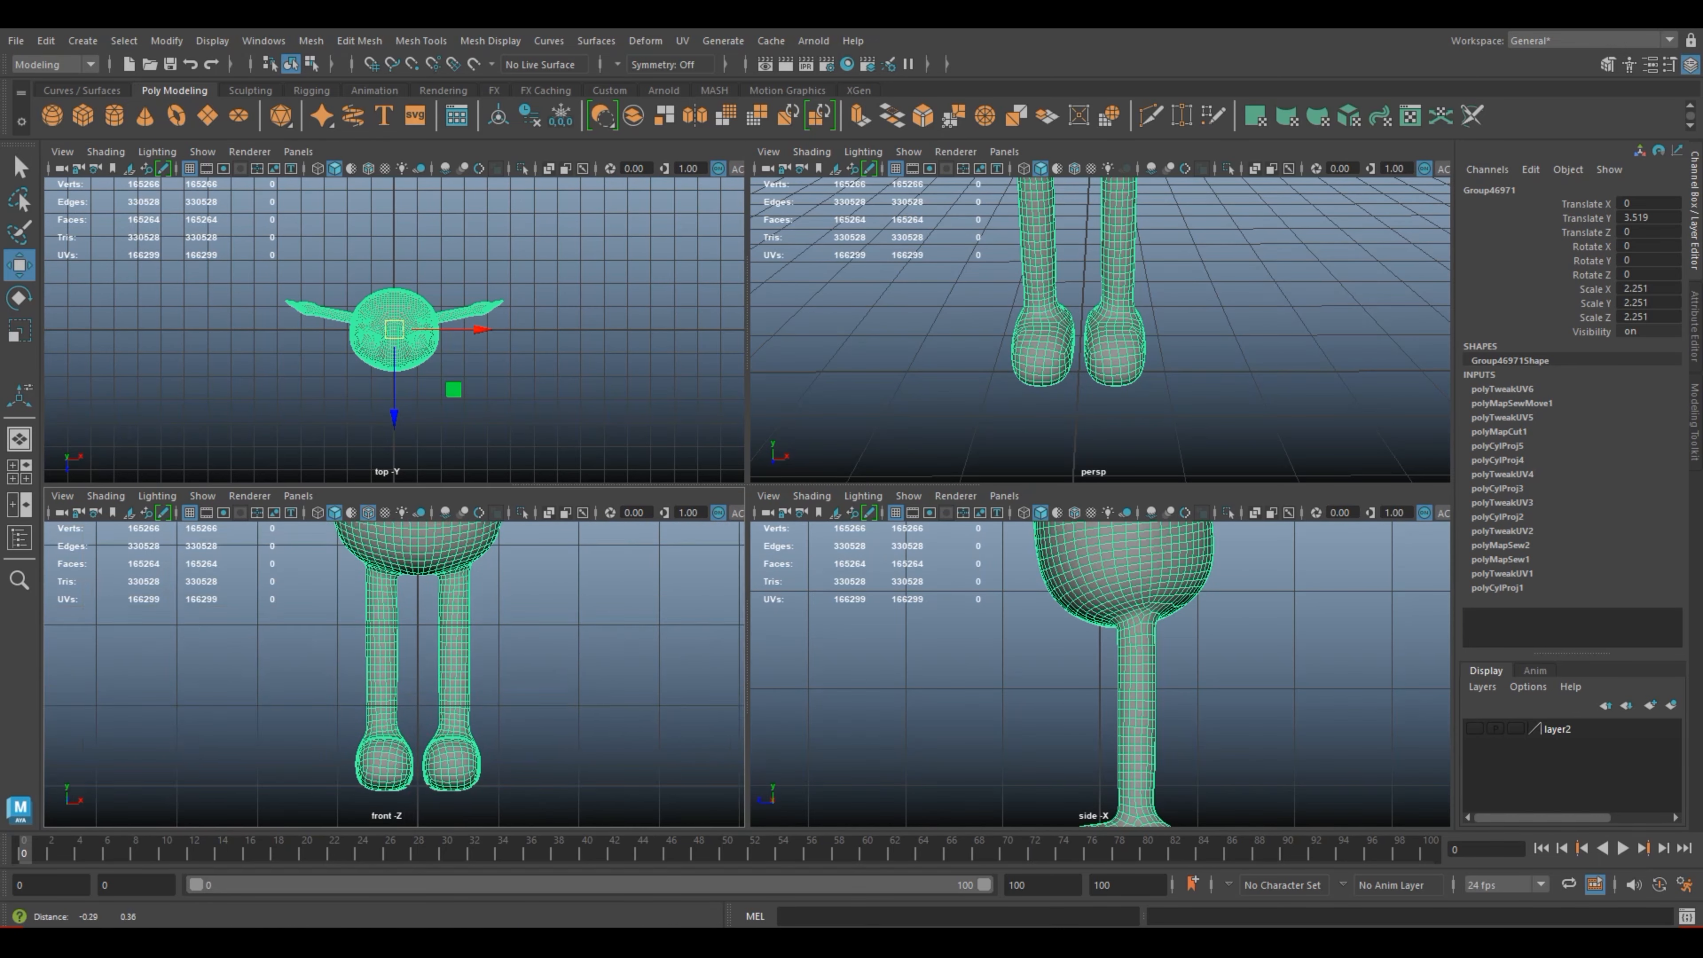
pyautogui.rightClick(380, 423)
pyautogui.moveTo(380, 423); pyautogui.dragTo(380, 473, button='right')
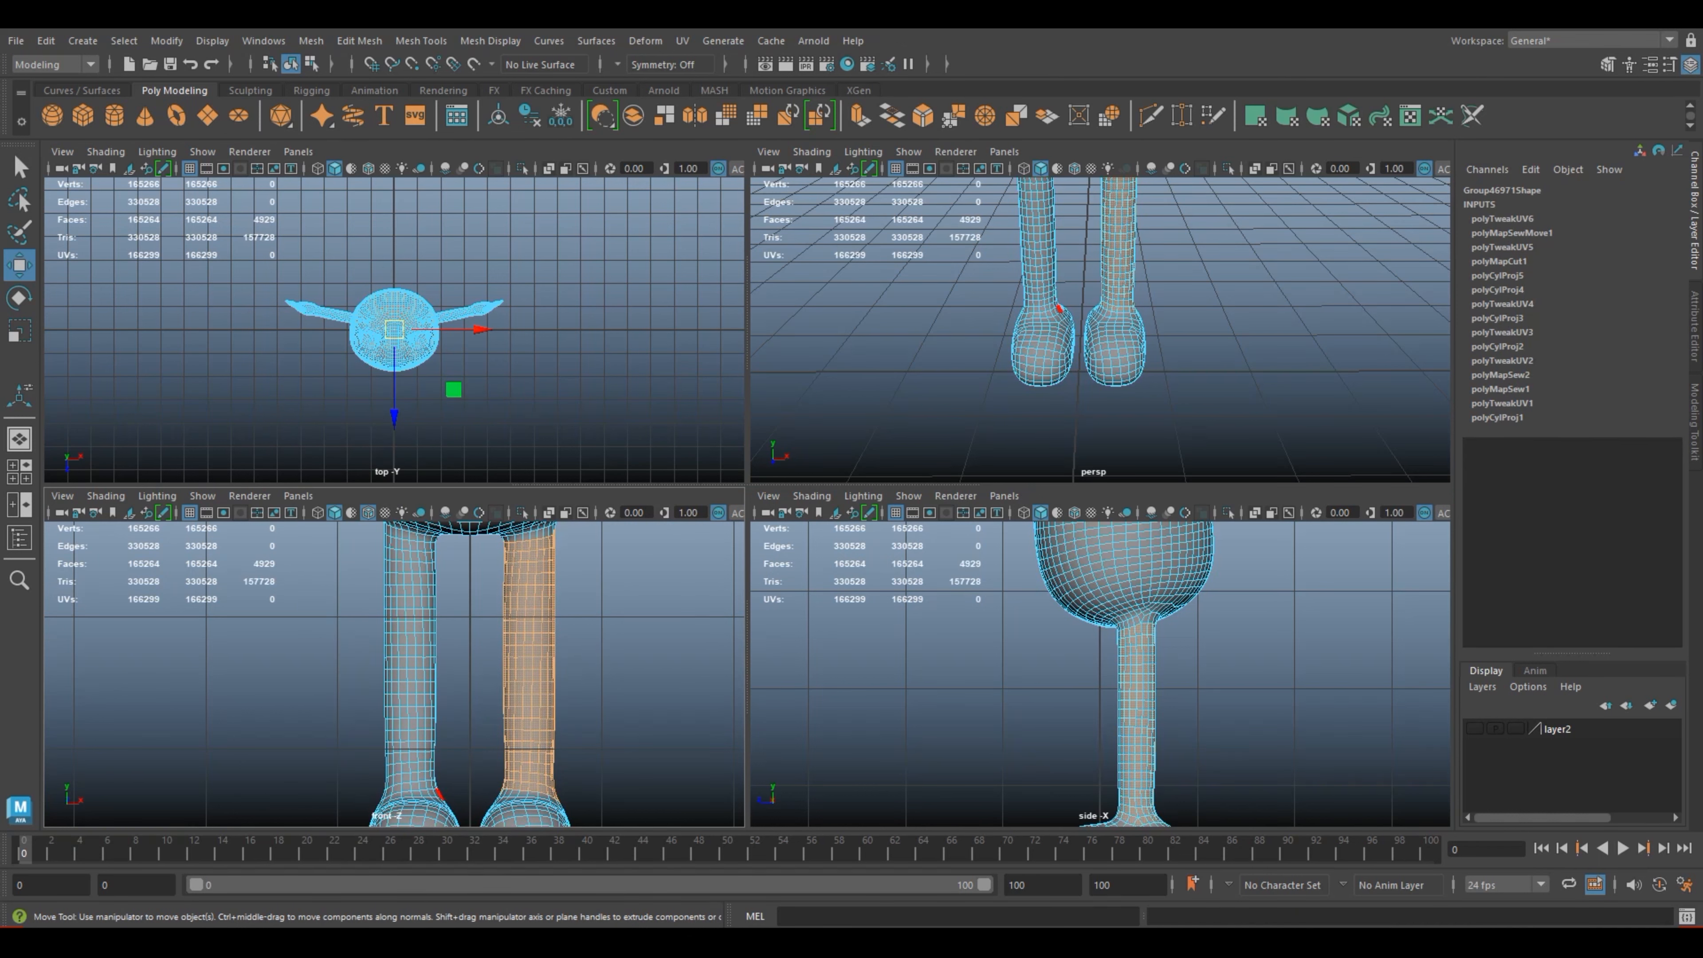
pyautogui.moveTo(400, 576); pyautogui.dragTo(462, 788)
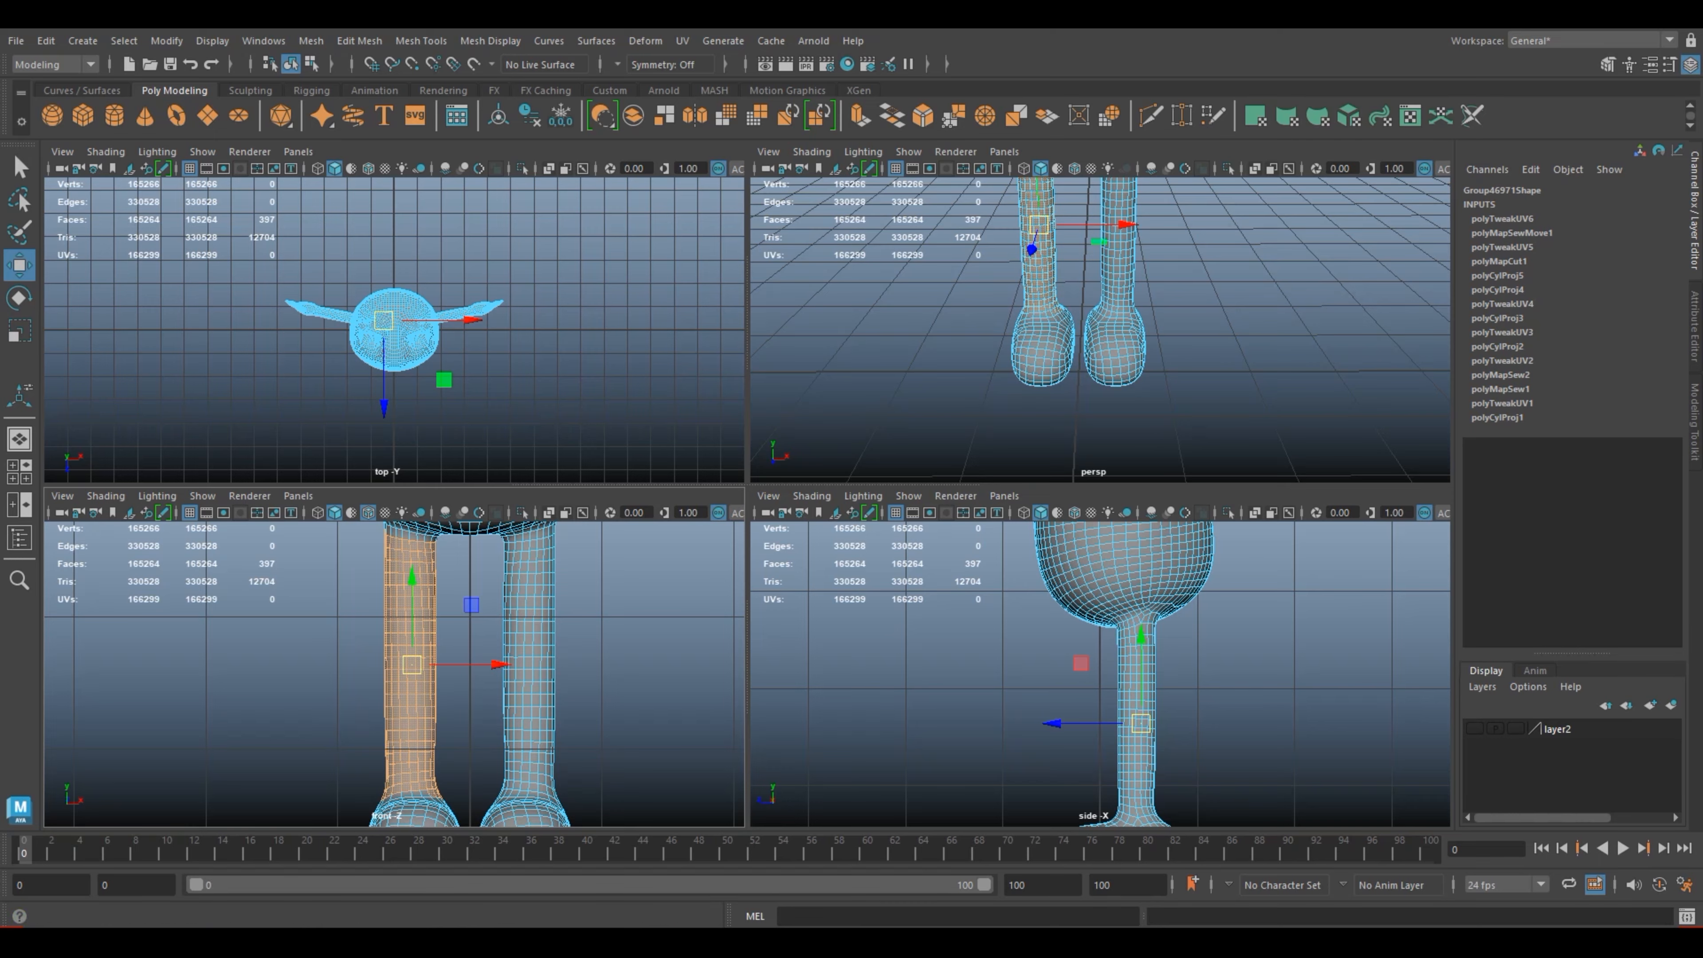
# Step: Return to the single perspective view and add two faces on the outer side of the ankle to the leg selection
pyautogui.press('space')
pyautogui.scroll(3, 747, 501)
pyautogui.keyDown('alt'); pyautogui.moveTo(748, 501); pyautogui.dragTo(946, 493); pyautogui.keyUp('alt')
pyautogui.scroll(-3, 945, 493)
pyautogui.scroll(-1, 747, 502)
pyautogui.keyDown('alt'); pyautogui.moveTo(747, 501); pyautogui.dragTo(999, 440, button='middle'); pyautogui.keyUp('alt')
pyautogui.keyDown('alt'); pyautogui.moveTo(747, 501); pyautogui.dragTo(877, 457); pyautogui.keyUp('alt')
pyautogui.keyDown('alt'); pyautogui.moveTo(747, 502); pyautogui.dragTo(1086, 288, button='middle'); pyautogui.keyUp('alt')
pyautogui.keyDown('alt'); pyautogui.moveTo(492, 596); pyautogui.dragTo(486, 605, button='middle'); pyautogui.keyUp('alt')
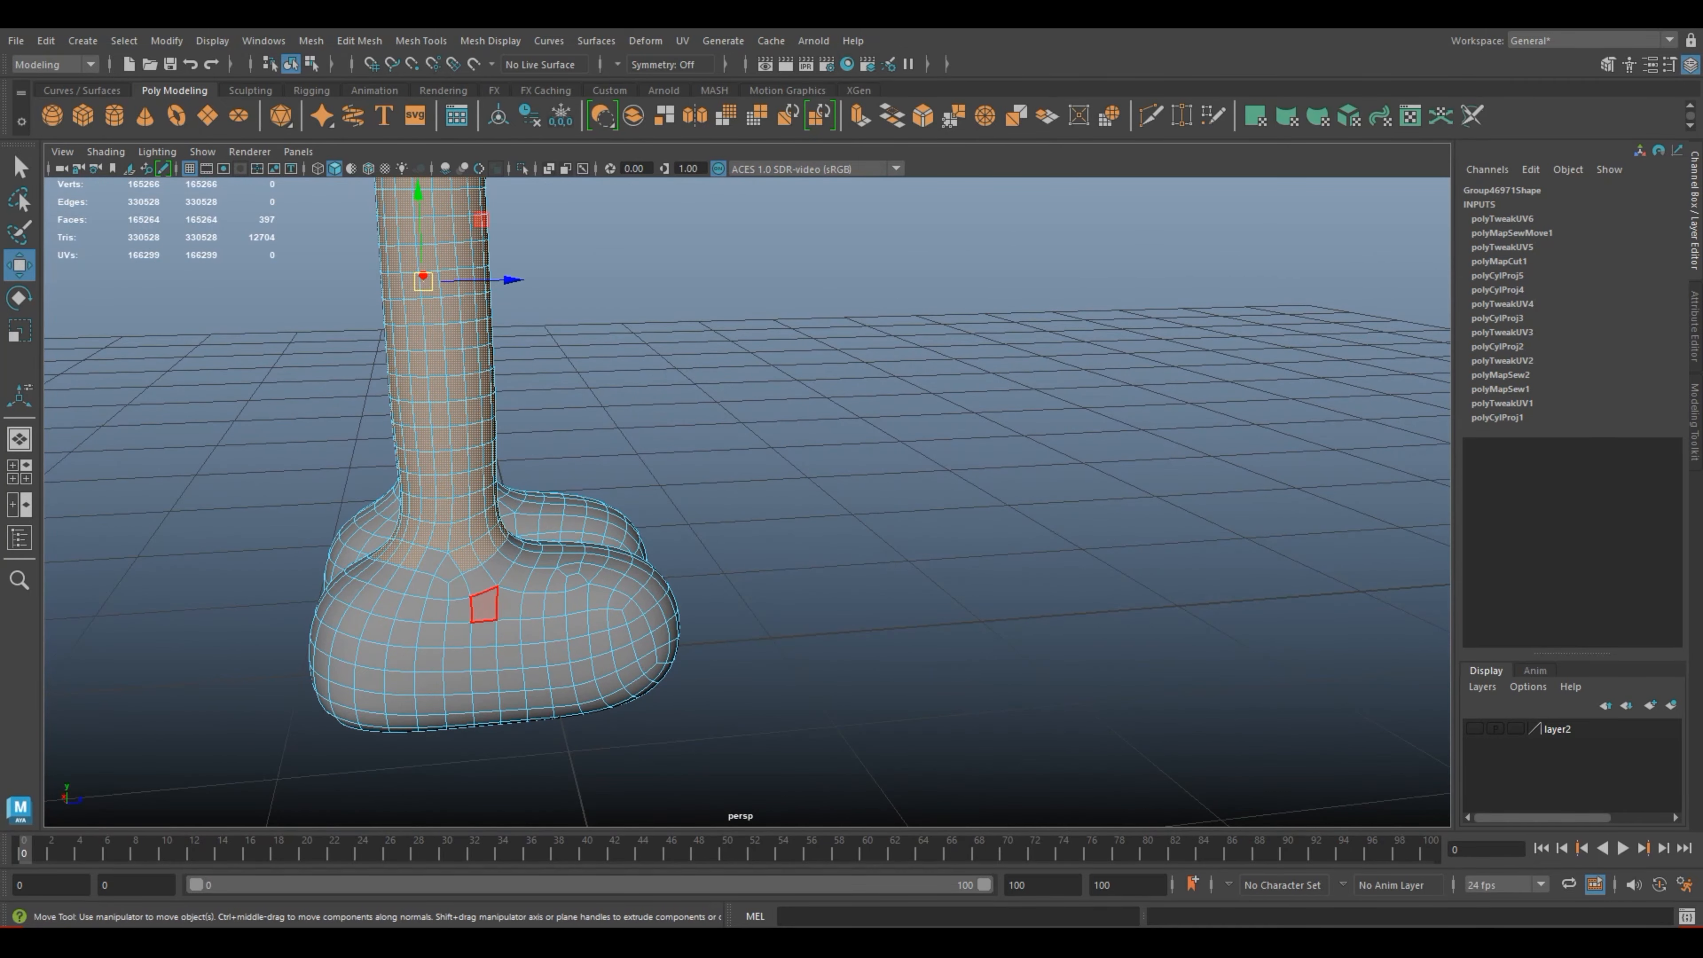
pyautogui.keyDown('shift'); pyautogui.click(432, 562); pyautogui.keyUp('shift')
pyautogui.keyDown('shift'); pyautogui.click(448, 569); pyautogui.keyUp('shift')
# Step: Extend the leg selection with four adjacent faces around the outer front of the ankle
pyautogui.keyDown('alt'); pyautogui.moveTo(871, 496); pyautogui.dragTo(603, 527); pyautogui.keyUp('alt')
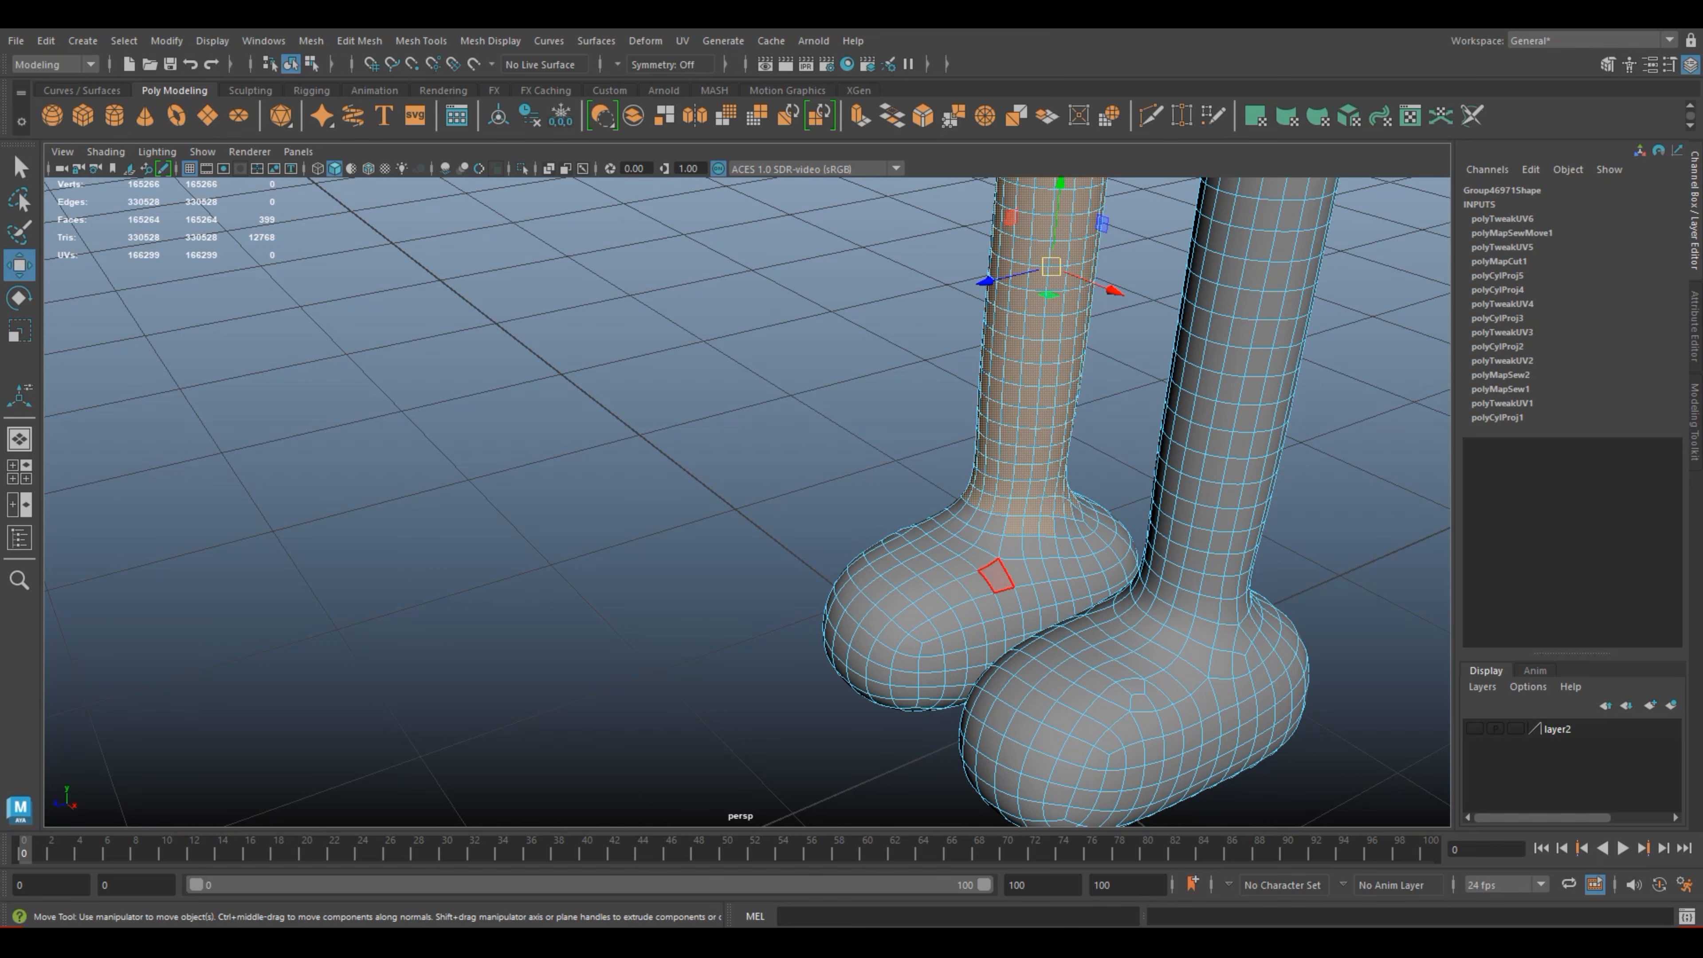
pyautogui.keyDown('alt'); pyautogui.moveTo(913, 590); pyautogui.dragTo(661, 482); pyautogui.keyUp('alt')
pyautogui.keyDown('shift'); pyautogui.click(478, 551); pyautogui.keyUp('shift')
pyautogui.keyDown('shift'); pyautogui.click(498, 547); pyautogui.keyUp('shift')
pyautogui.keyDown('shift'); pyautogui.click(520, 537); pyautogui.keyUp('shift')
pyautogui.keyDown('shift'); pyautogui.click(538, 521); pyautogui.keyUp('shift')
# Step: Add the missing faces around the inner side and back of the ankle to close the selection ring
pyautogui.keyDown('alt'); pyautogui.moveTo(805, 547); pyautogui.dragTo(299, 604); pyautogui.keyUp('alt')
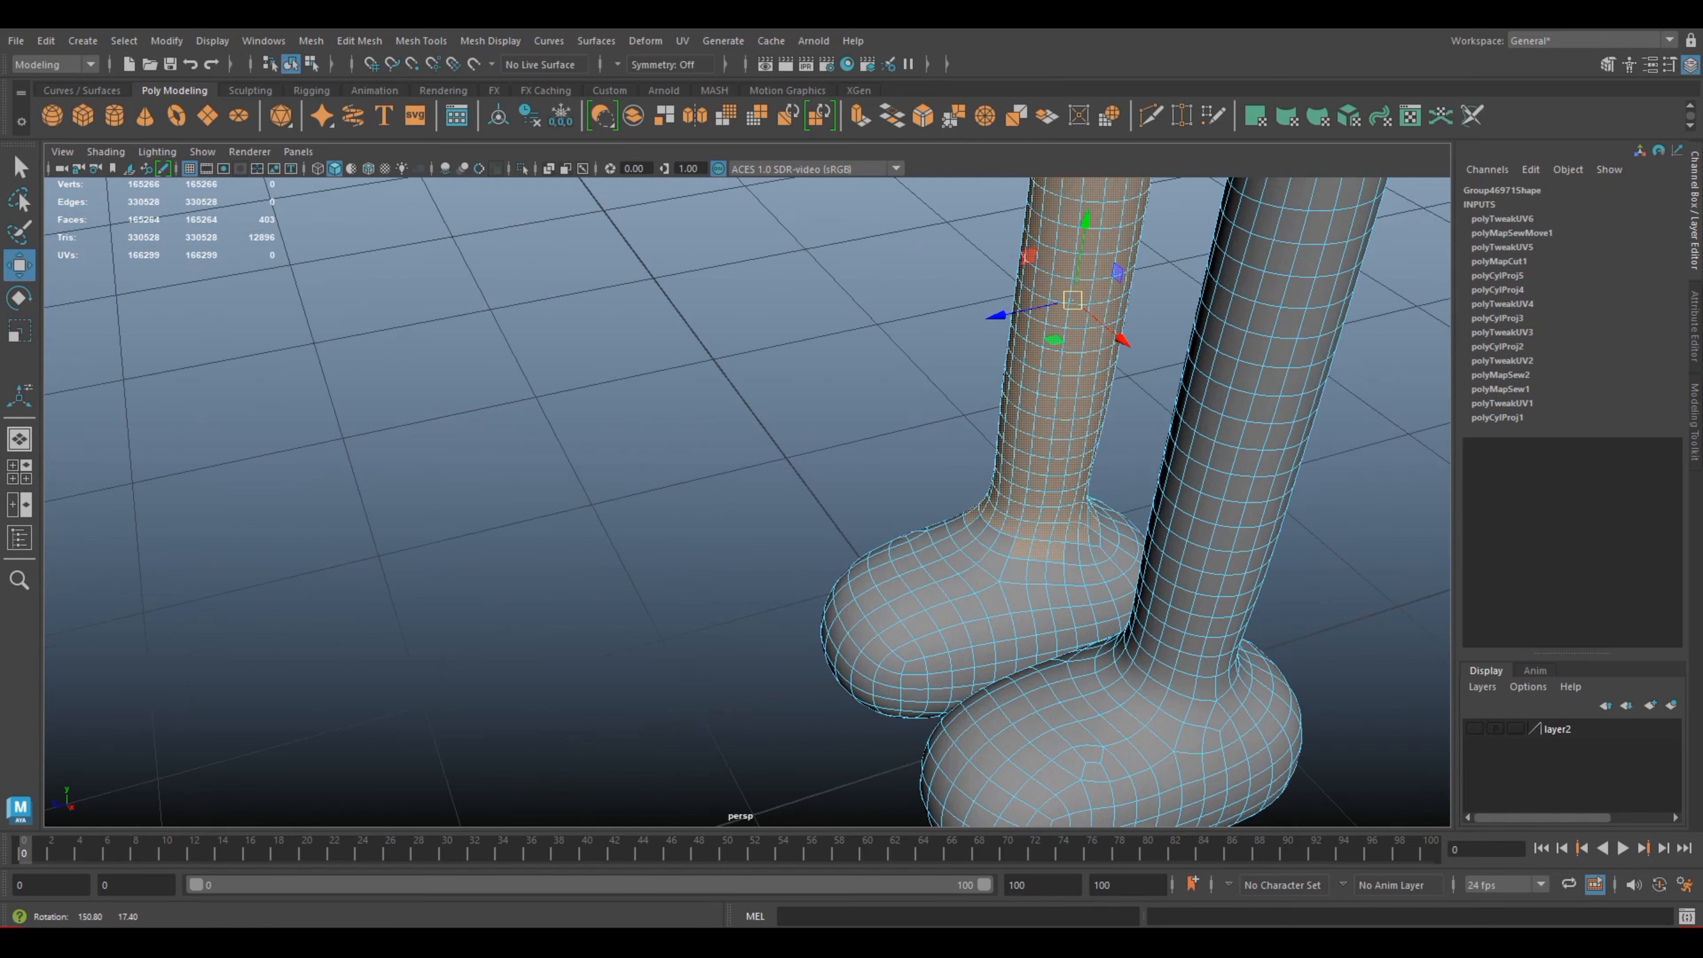
pyautogui.keyDown('shift'); pyautogui.click(977, 526); pyautogui.keyUp('shift')
pyautogui.keyDown('shift'); pyautogui.click(987, 535); pyautogui.keyUp('shift')
pyautogui.keyDown('shift'); pyautogui.click(1003, 542); pyautogui.keyUp('shift')
pyautogui.keyDown('alt'); pyautogui.moveTo(972, 608); pyautogui.dragTo(758, 571, button='middle'); pyautogui.keyUp('alt')
pyautogui.keyDown('alt'); pyautogui.moveTo(769, 574); pyautogui.dragTo(523, 556); pyautogui.keyUp('alt')
pyautogui.keyDown('shift'); pyautogui.click(766, 518); pyautogui.keyUp('shift')
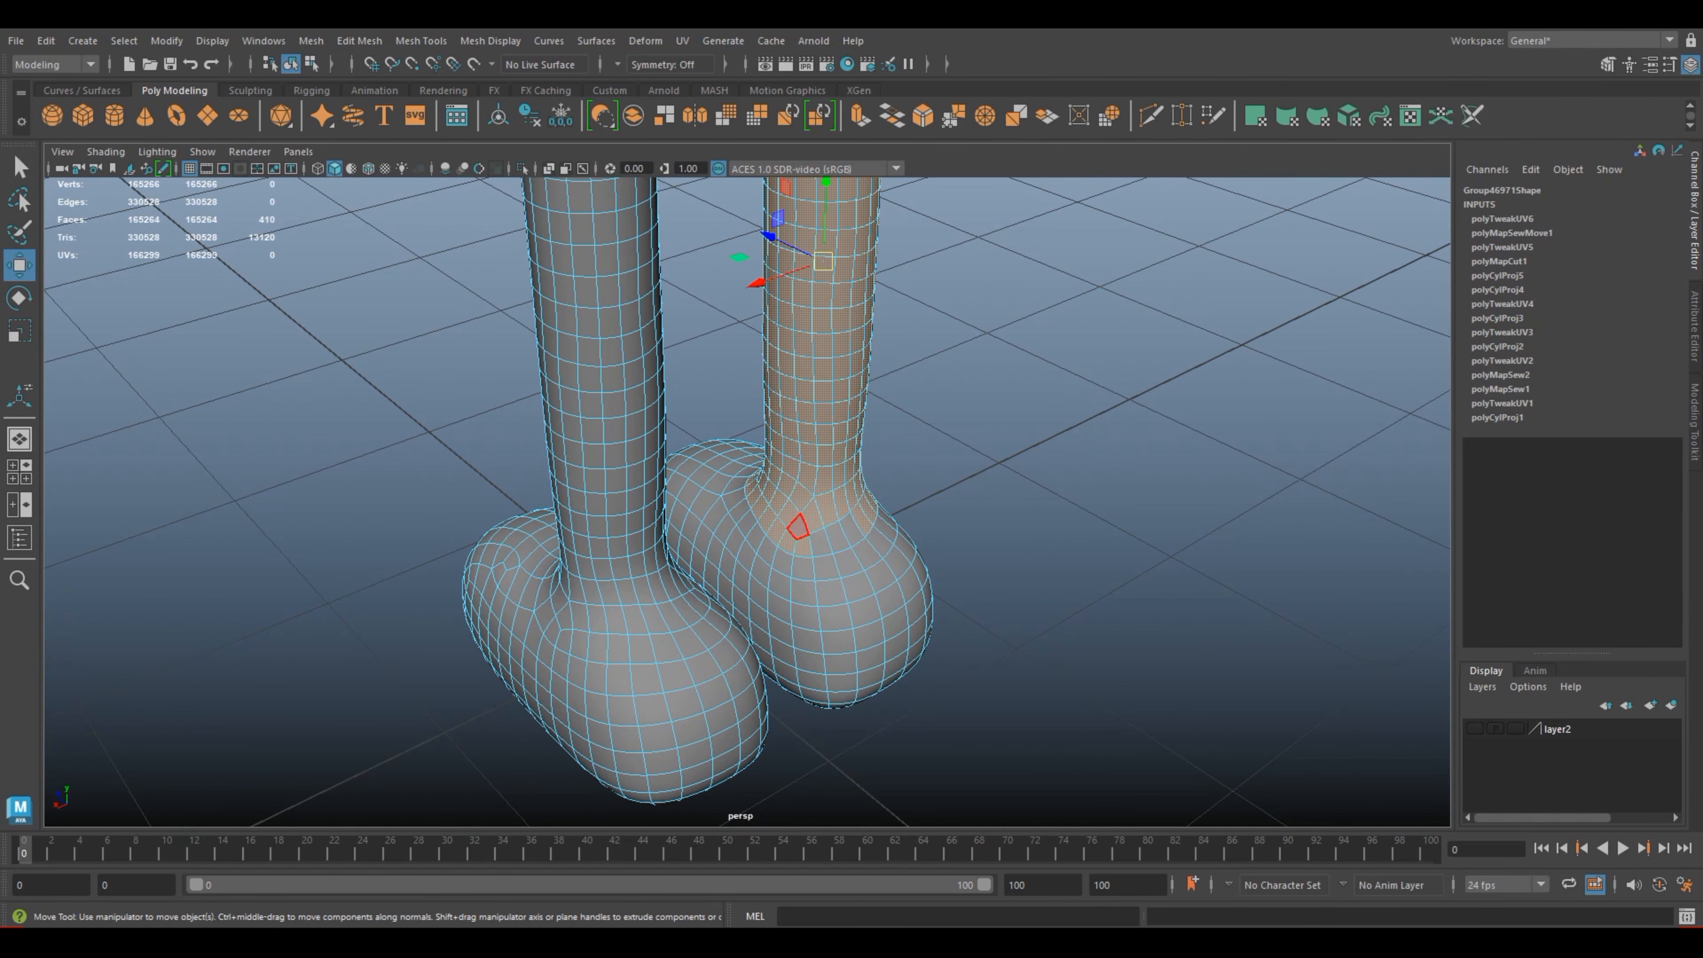
pyautogui.keyDown('shift'); pyautogui.click(850, 528); pyautogui.keyUp('shift')
pyautogui.keyDown('alt'); pyautogui.moveTo(855, 536); pyautogui.dragTo(1257, 502); pyautogui.keyUp('alt')
pyautogui.keyDown('alt'); pyautogui.moveTo(771, 517); pyautogui.dragTo(894, 463); pyautogui.keyUp('alt')
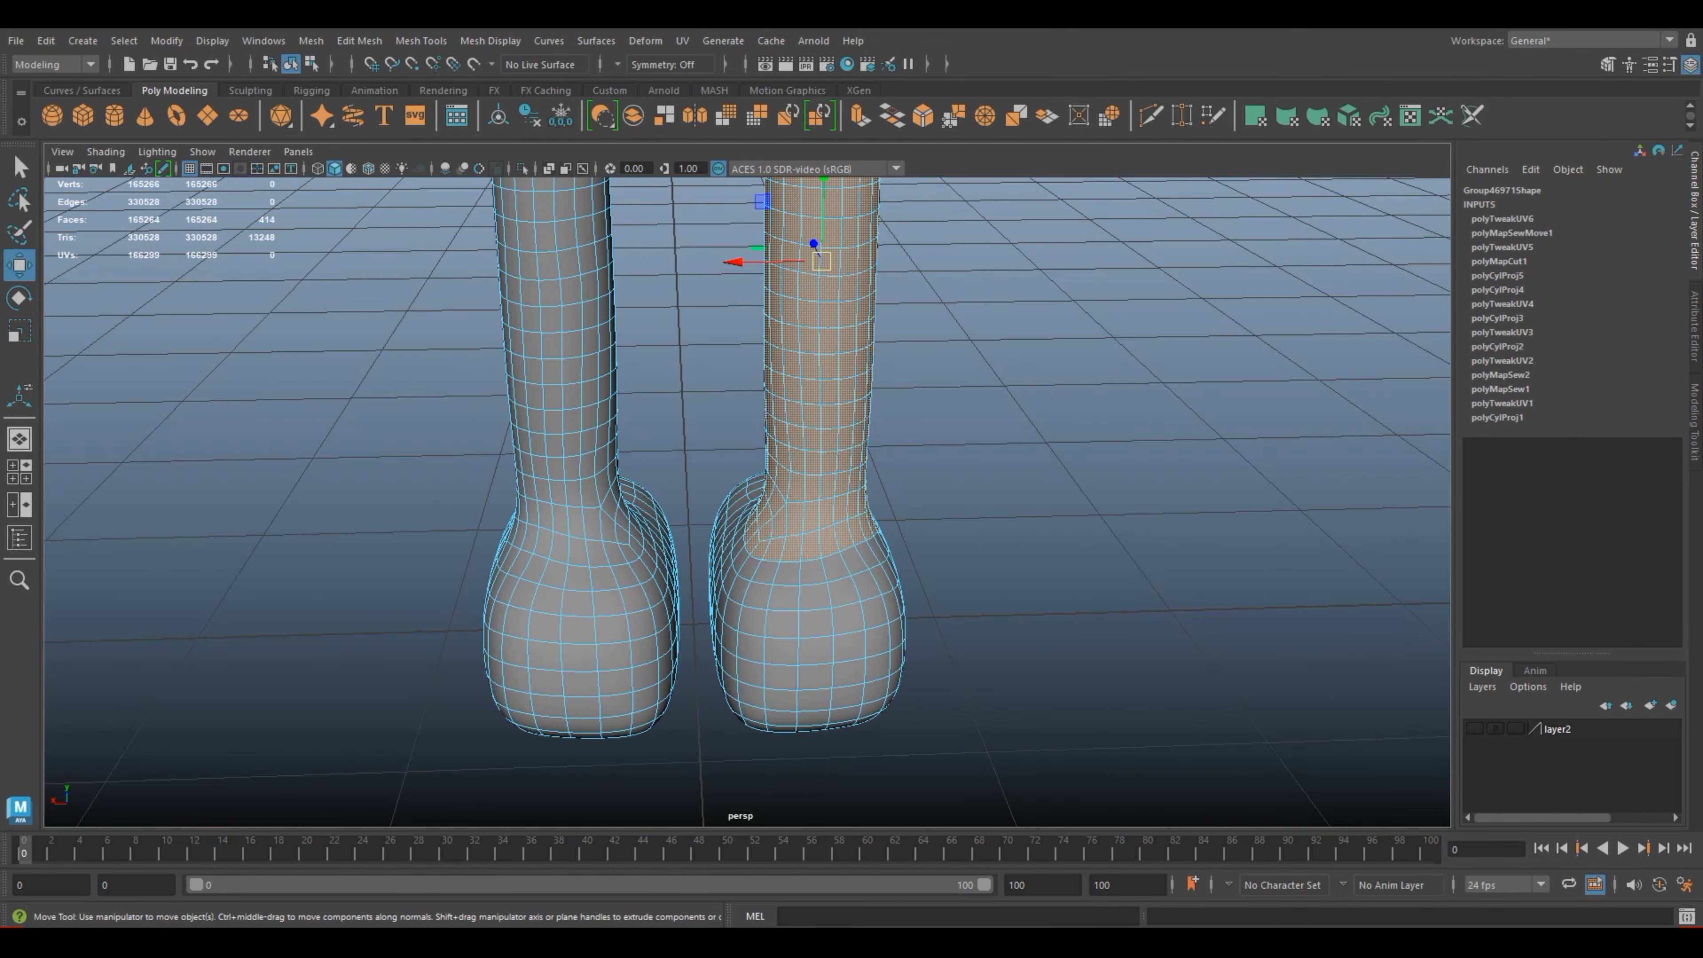
# Step: Open the UV Editor, restore it to a smaller window and move it aside so both legs' shell colours show in the viewport
pyautogui.scroll(-6, 748, 502)
pyautogui.click(683, 41)
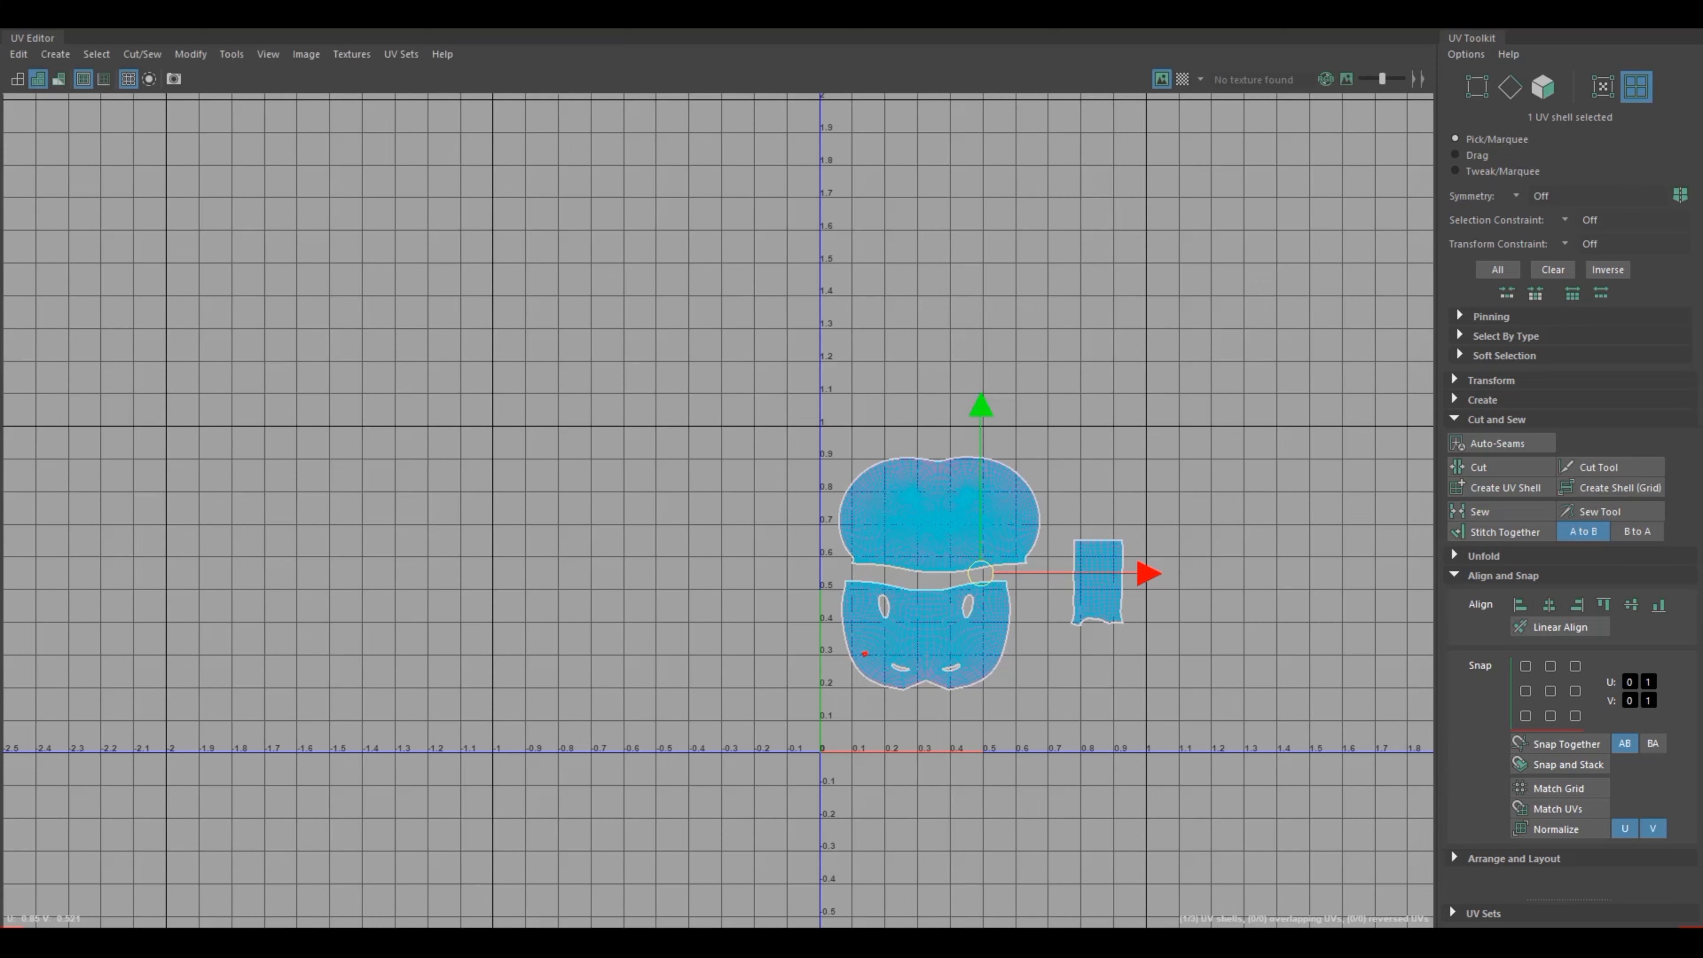
pyautogui.press('super+Down')
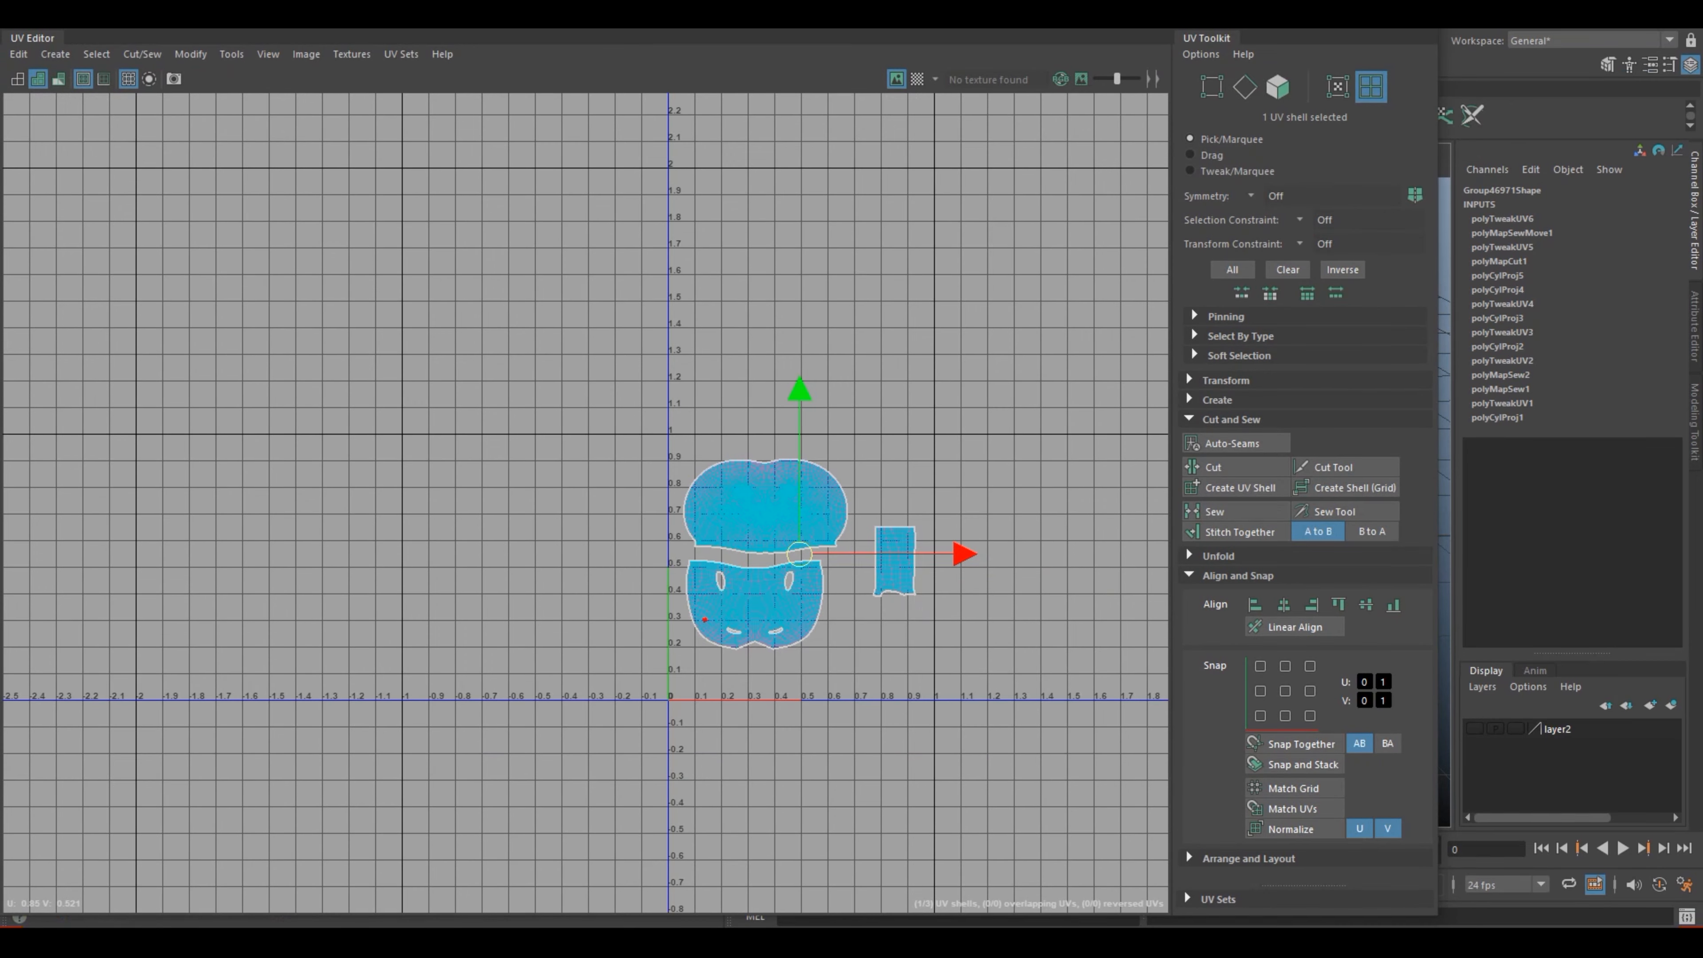
pyautogui.press('super+Up')
pyautogui.press('super+Down')
pyautogui.moveTo(1039, 20); pyautogui.dragTo(207, 397)
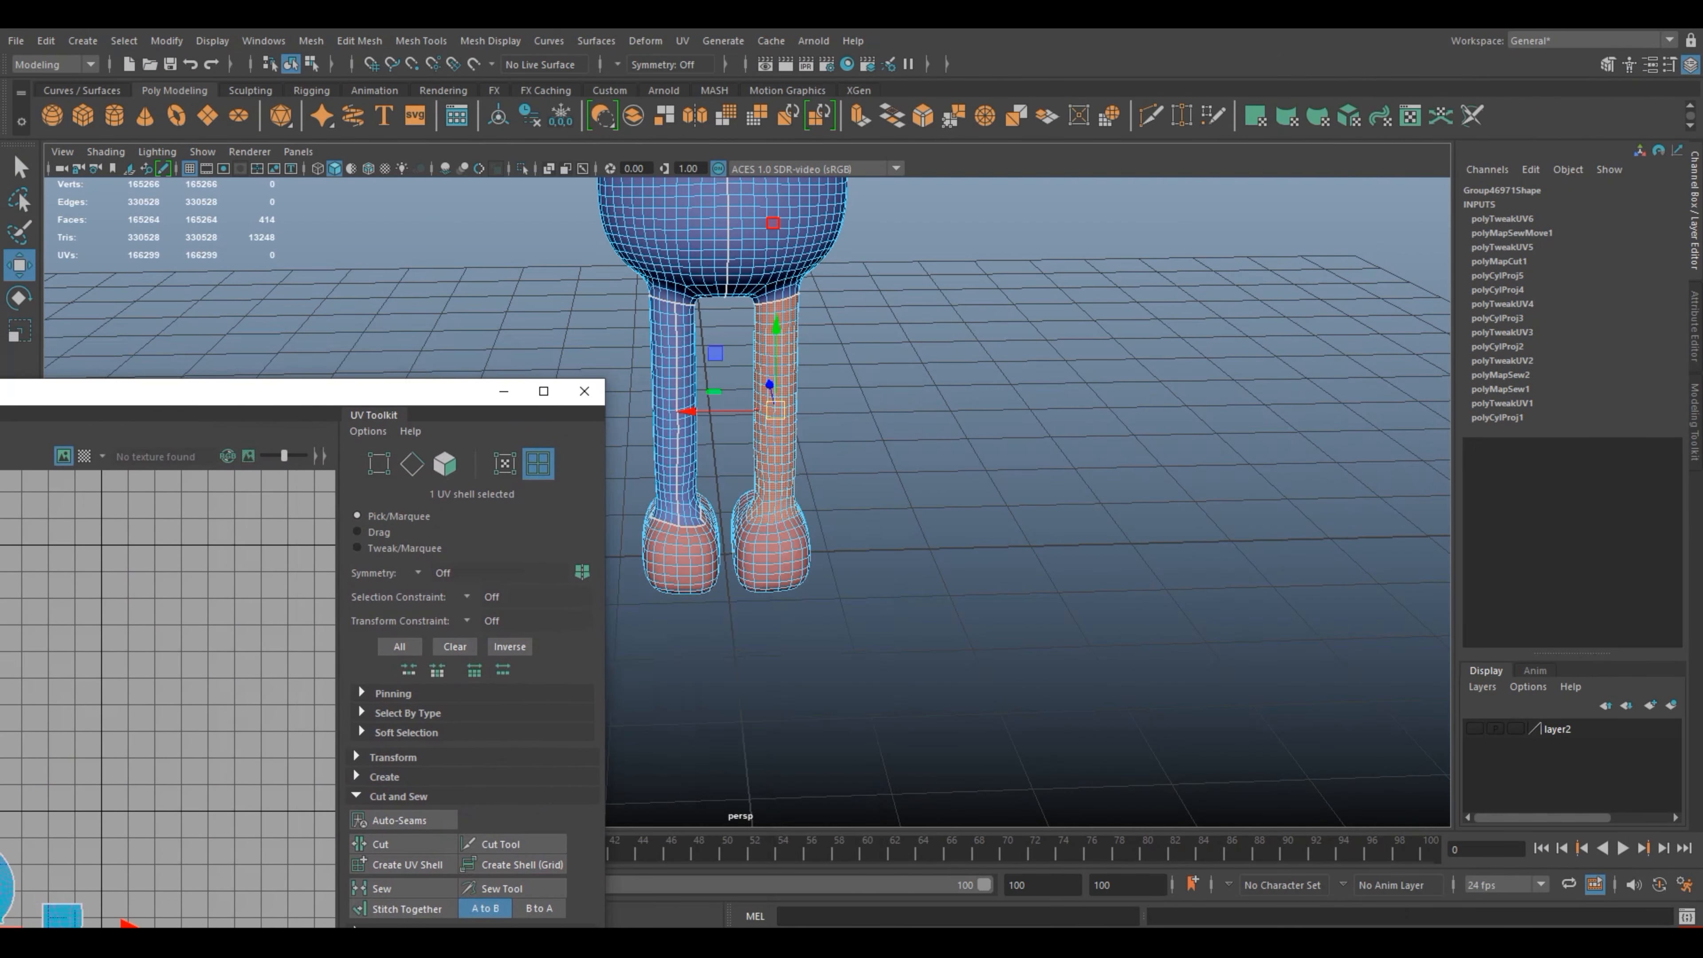
# Step: Correct the selection border at the outer ankle by deselecting the stray face and adding the row of faces beside it
pyautogui.keyDown('alt'); pyautogui.moveTo(771, 419); pyautogui.dragTo(955, 365, button='middle'); pyautogui.keyUp('alt')
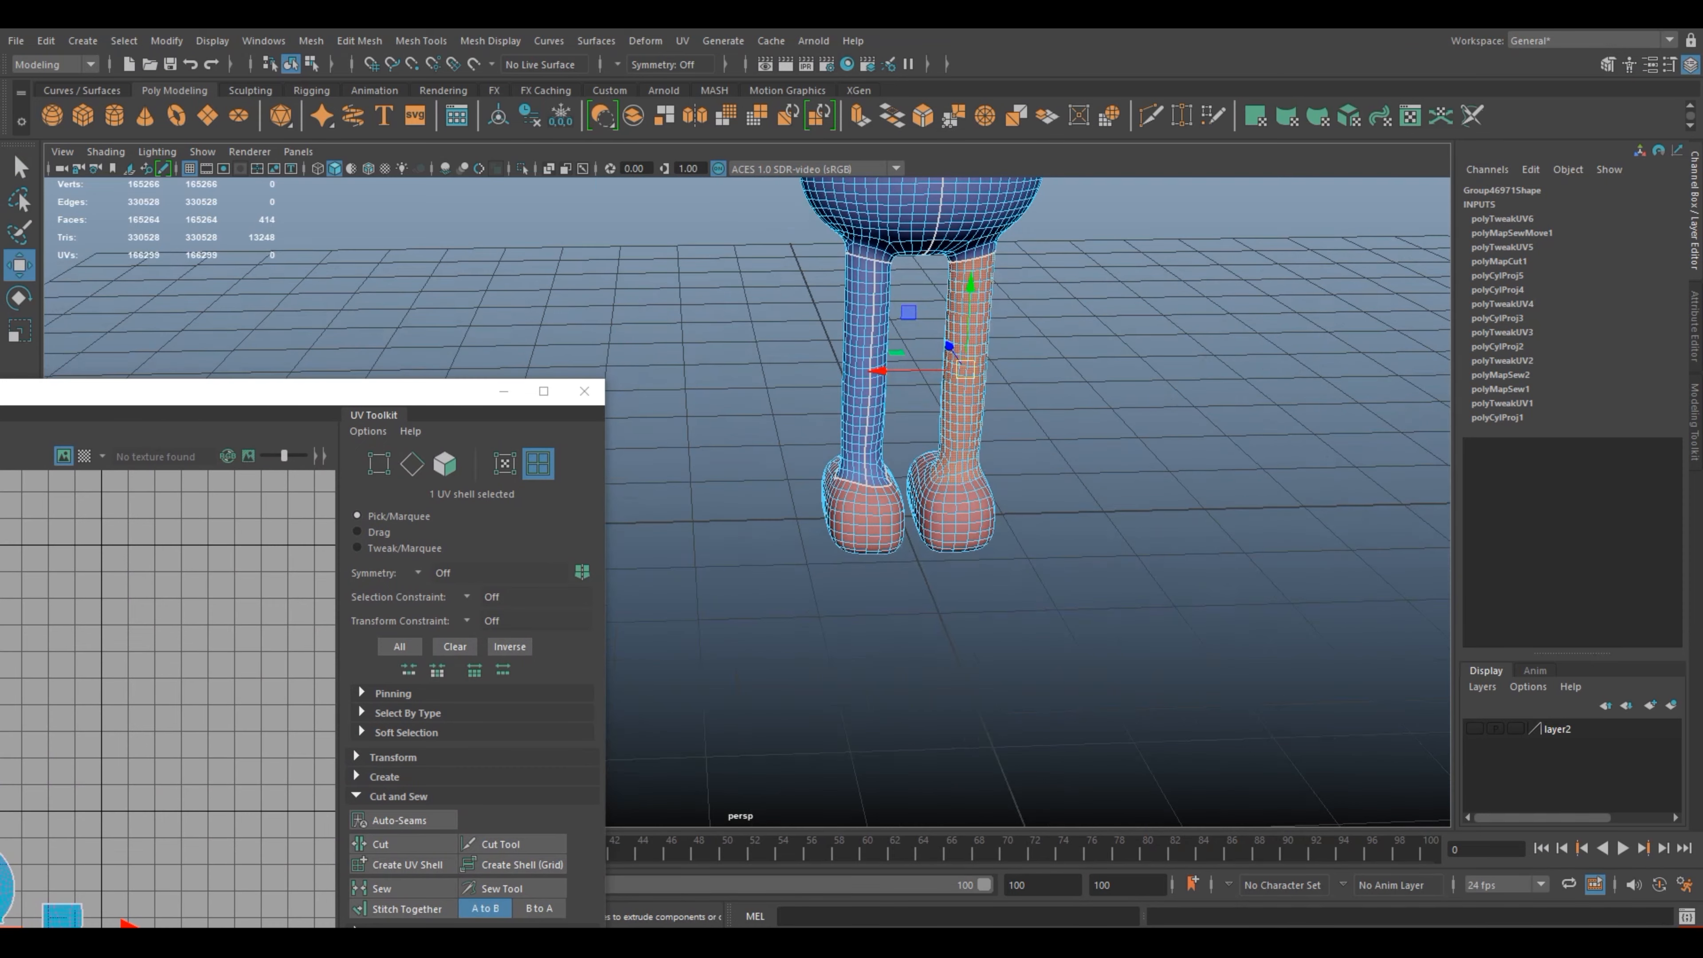
pyautogui.scroll(5, 955, 365)
pyautogui.scroll(3, 956, 366)
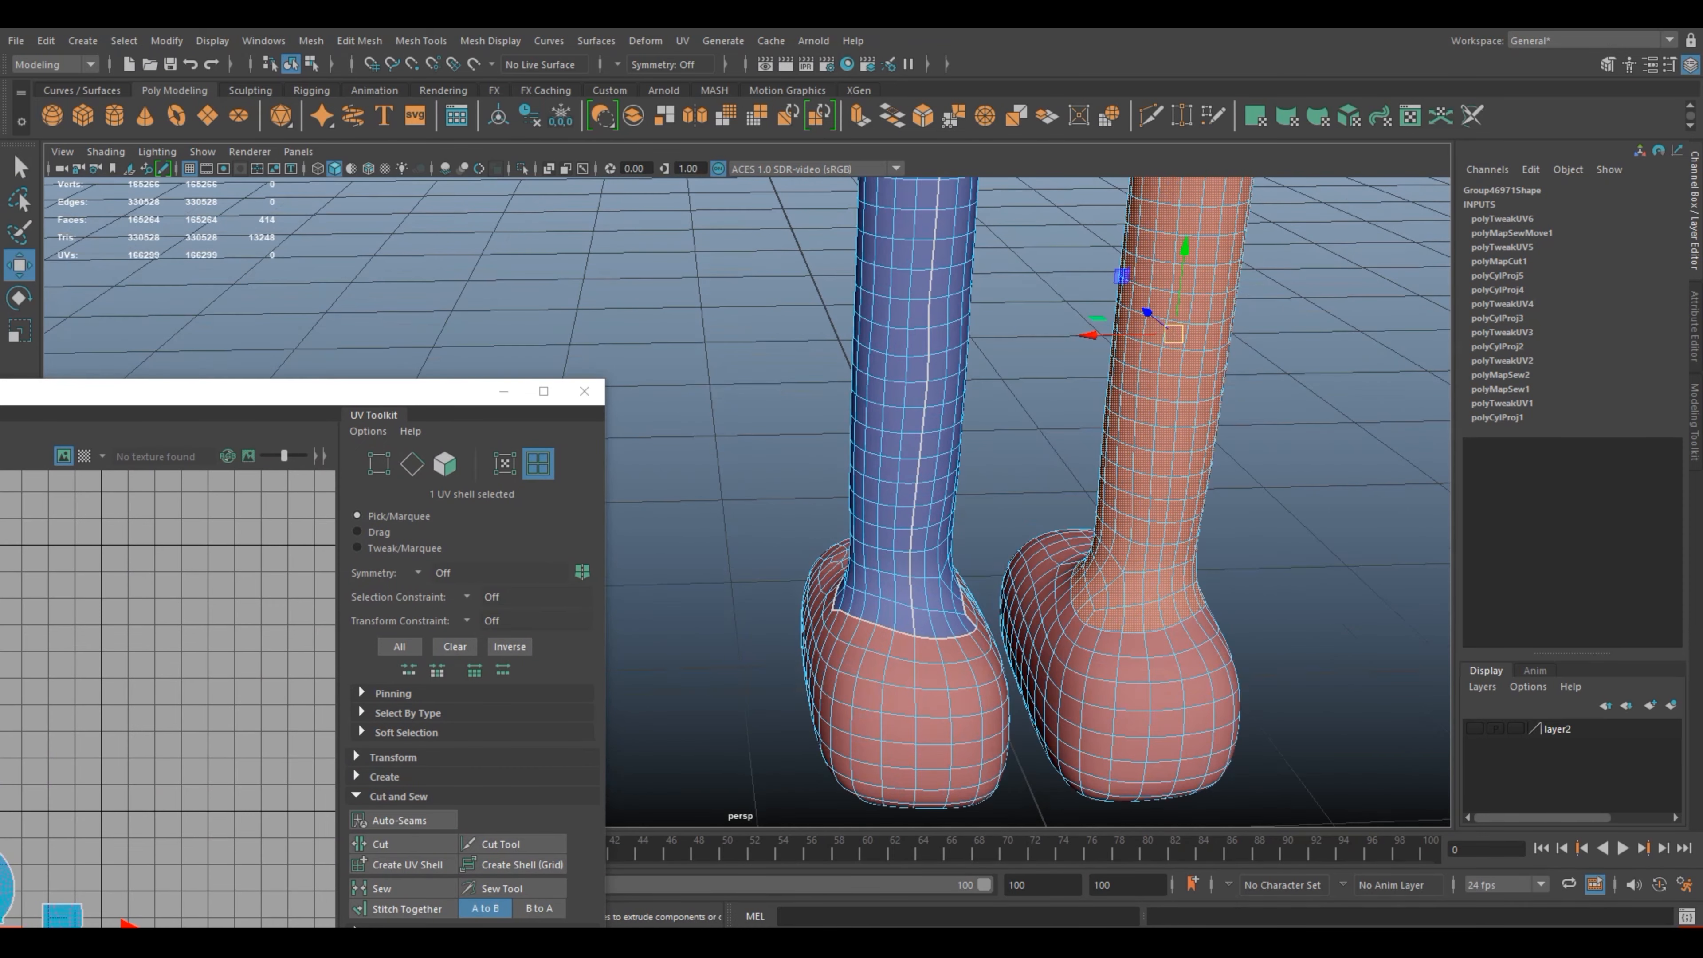
pyautogui.keyDown('alt'); pyautogui.moveTo(970, 647); pyautogui.dragTo(755, 545); pyautogui.keyUp('alt')
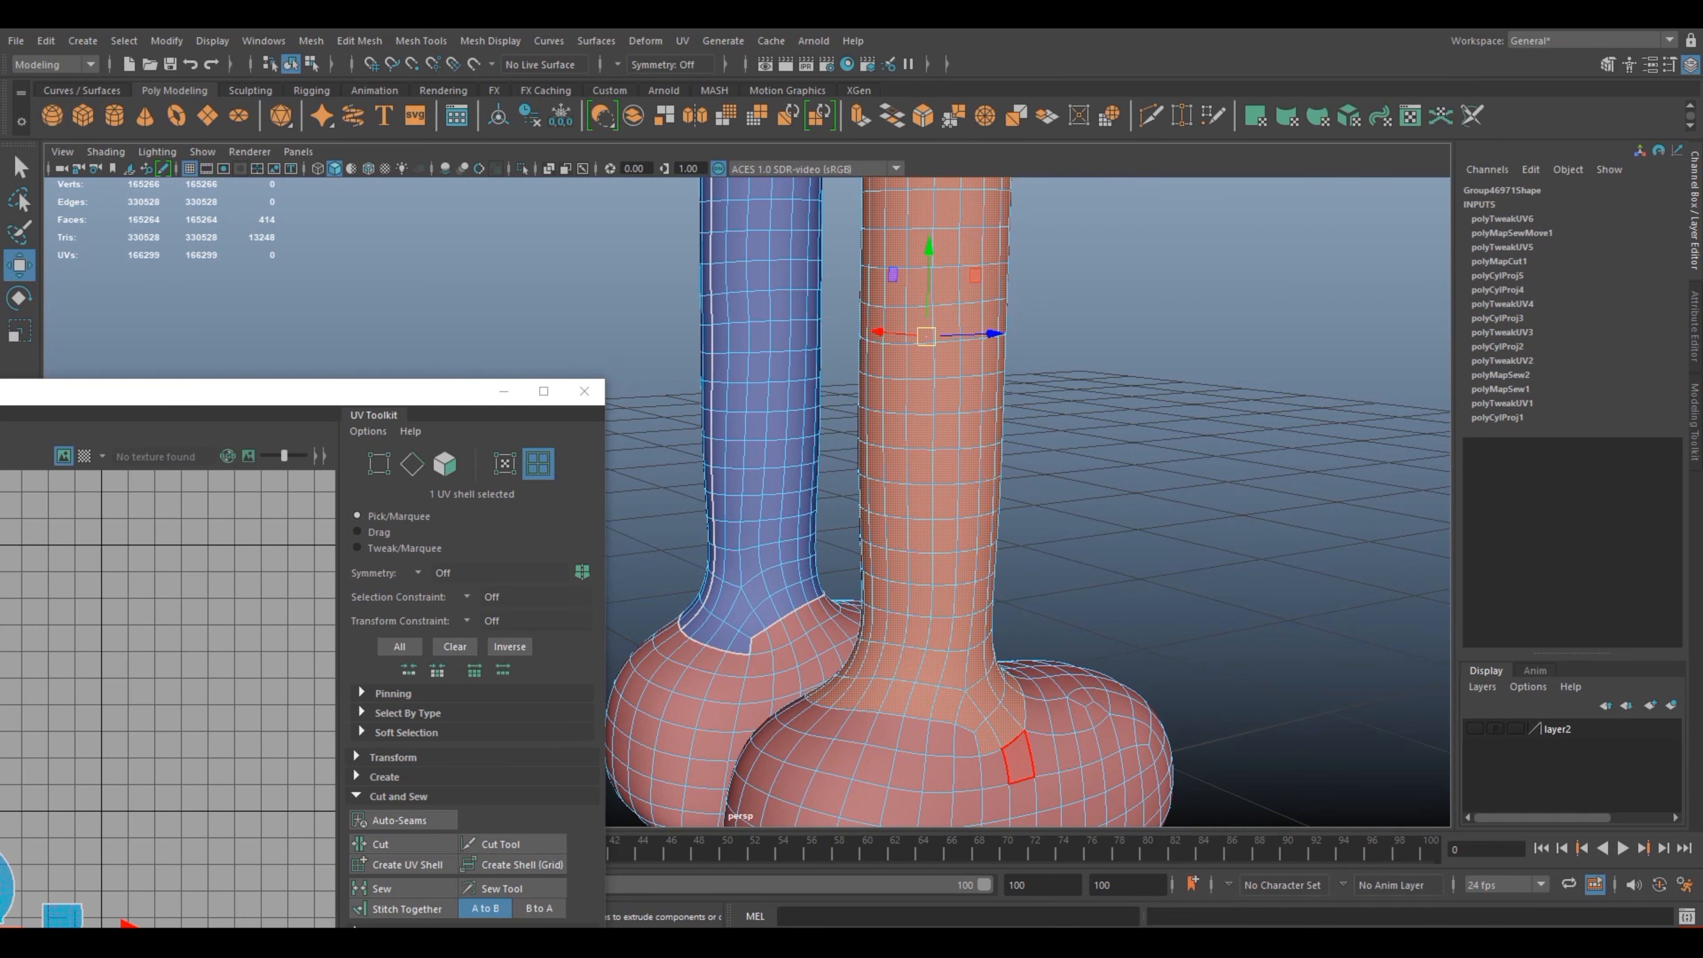
pyautogui.keyDown('ctrl'); pyautogui.click(988, 739); pyautogui.keyUp('ctrl')
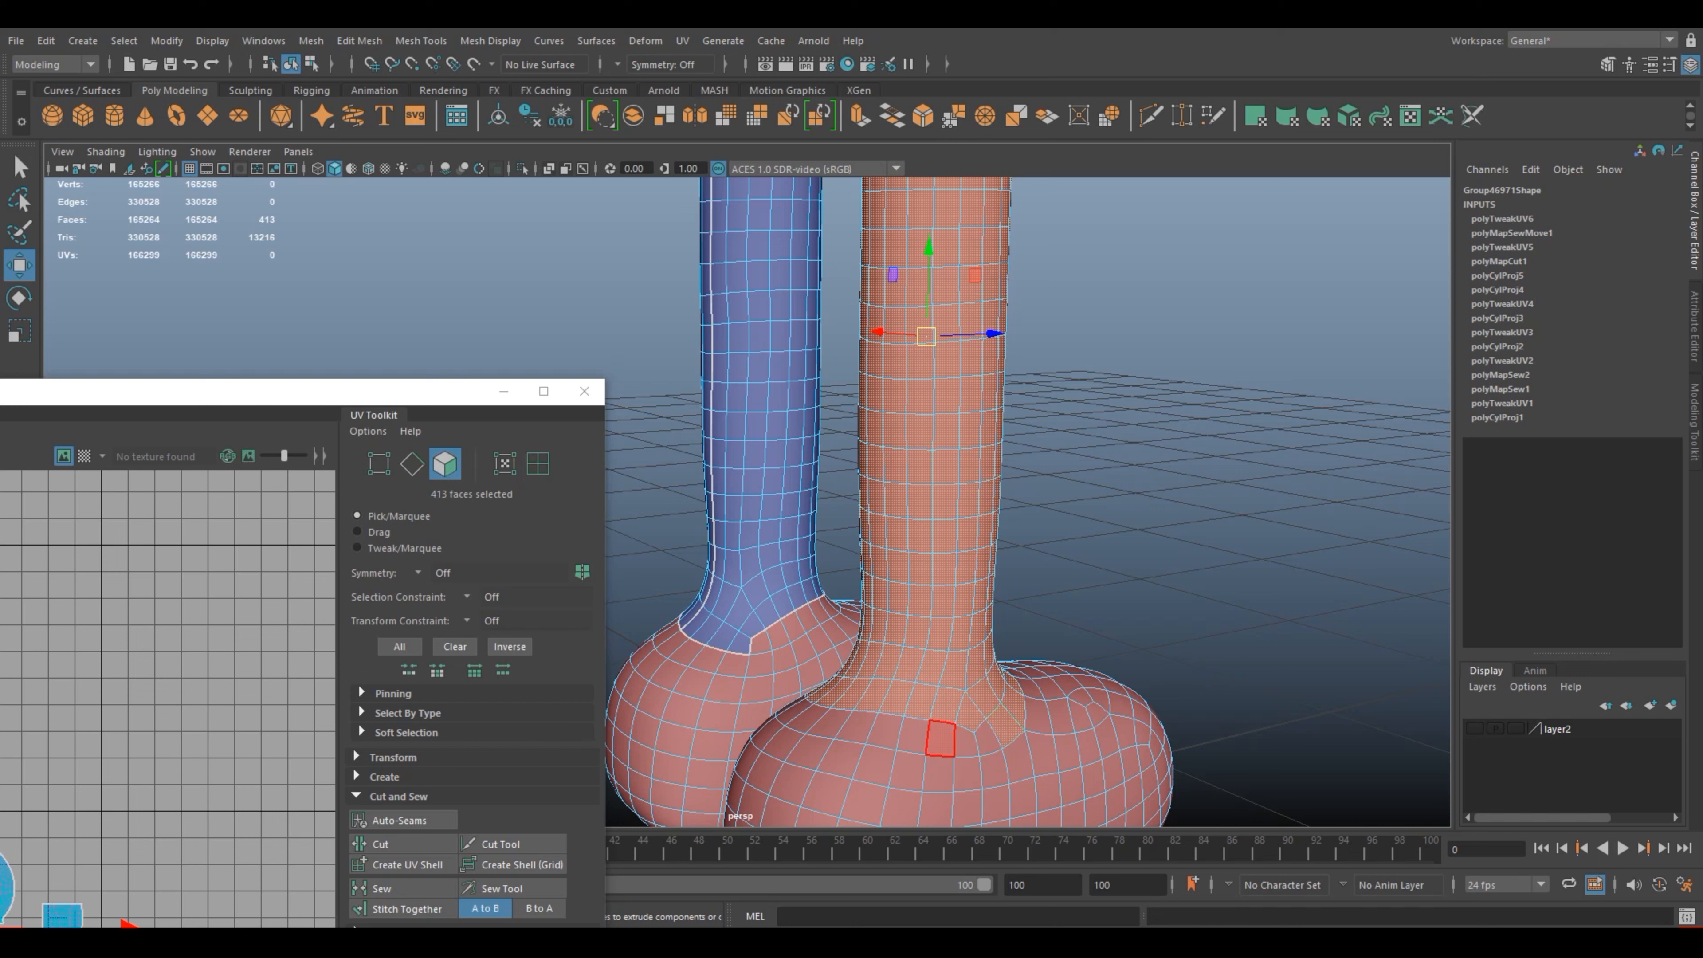
pyautogui.keyDown('shift'); pyautogui.click(940, 738); pyautogui.keyUp('shift')
pyautogui.keyDown('shift'); pyautogui.click(913, 735); pyautogui.keyUp('shift')
pyautogui.keyDown('shift'); pyautogui.click(882, 731); pyautogui.keyUp('shift')
pyautogui.keyDown('shift'); pyautogui.click(856, 726); pyautogui.keyUp('shift')
pyautogui.keyDown('shift'); pyautogui.click(829, 722); pyautogui.keyUp('shift')
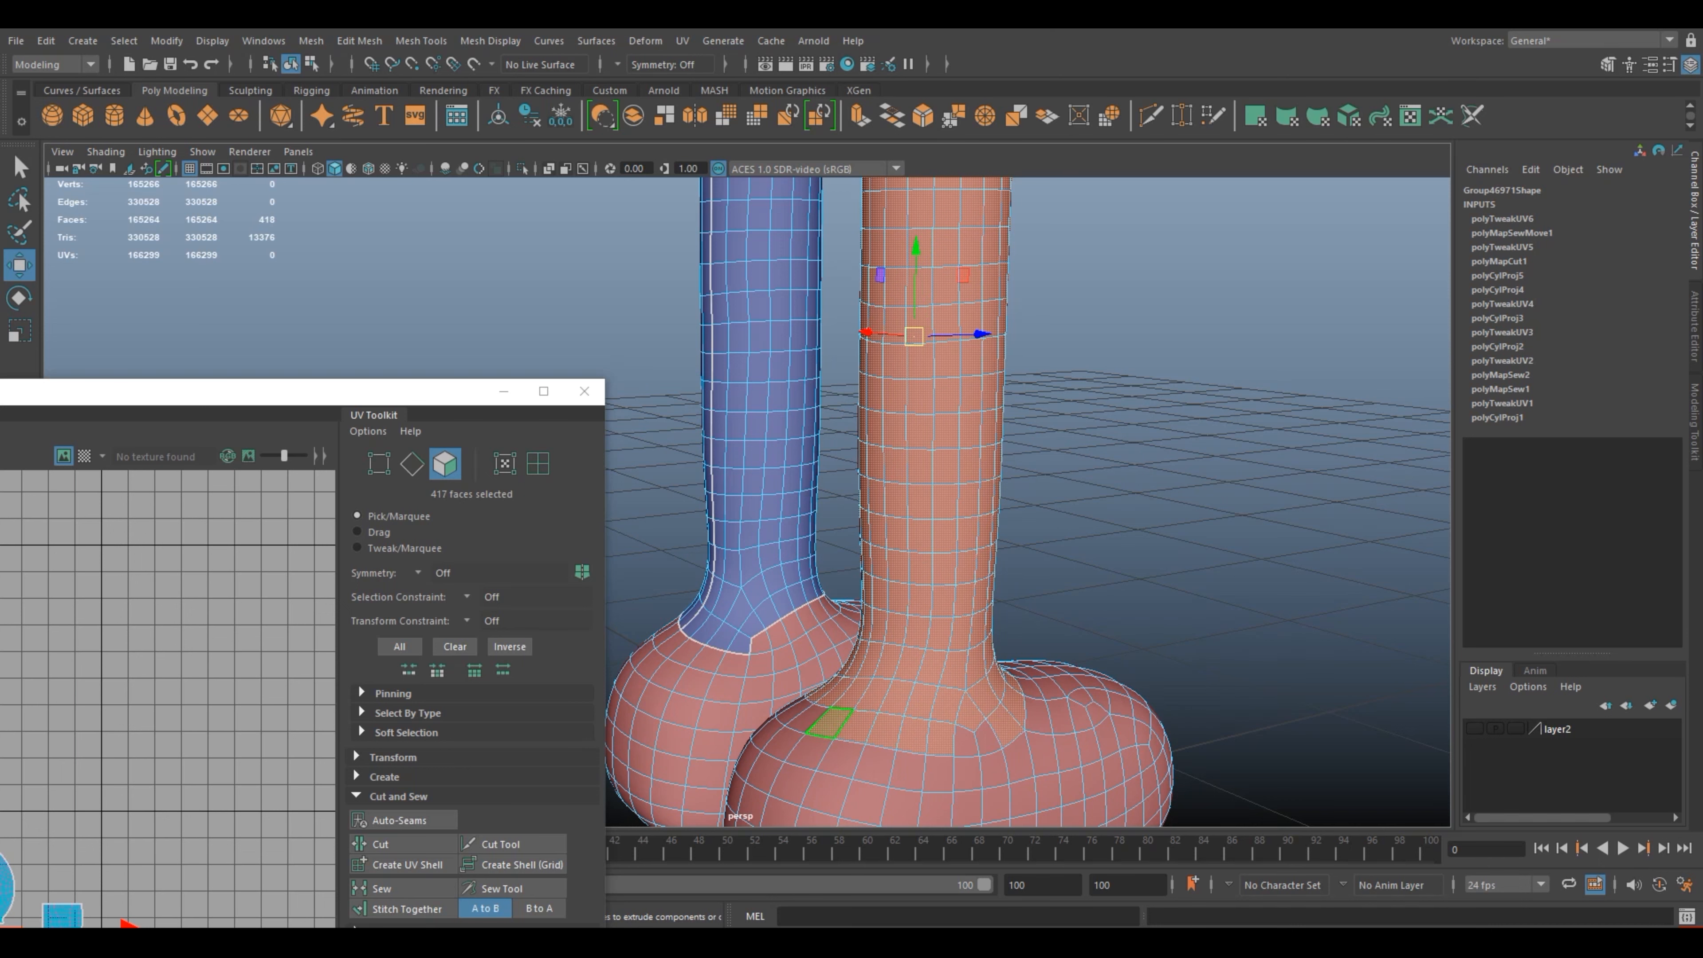
pyautogui.keyDown('shift'); pyautogui.click(807, 717); pyautogui.keyUp('shift')
pyautogui.keyDown('ctrl'); pyautogui.click(1005, 725); pyautogui.keyUp('ctrl')
pyautogui.keyDown('ctrl'); pyautogui.click(1014, 704); pyautogui.keyUp('ctrl')
# Step: Deselect the surplus faces around the front and inner side of the ankle, following the border on the already mapped leg
pyautogui.keyDown('alt'); pyautogui.moveTo(1140, 714); pyautogui.dragTo(818, 771); pyautogui.keyUp('alt')
pyautogui.keyDown('alt'); pyautogui.moveTo(818, 671); pyautogui.dragTo(1294, 570, button='middle'); pyautogui.keyUp('alt')
pyautogui.keyDown('alt'); pyautogui.moveTo(1139, 570); pyautogui.dragTo(966, 580); pyautogui.keyUp('alt')
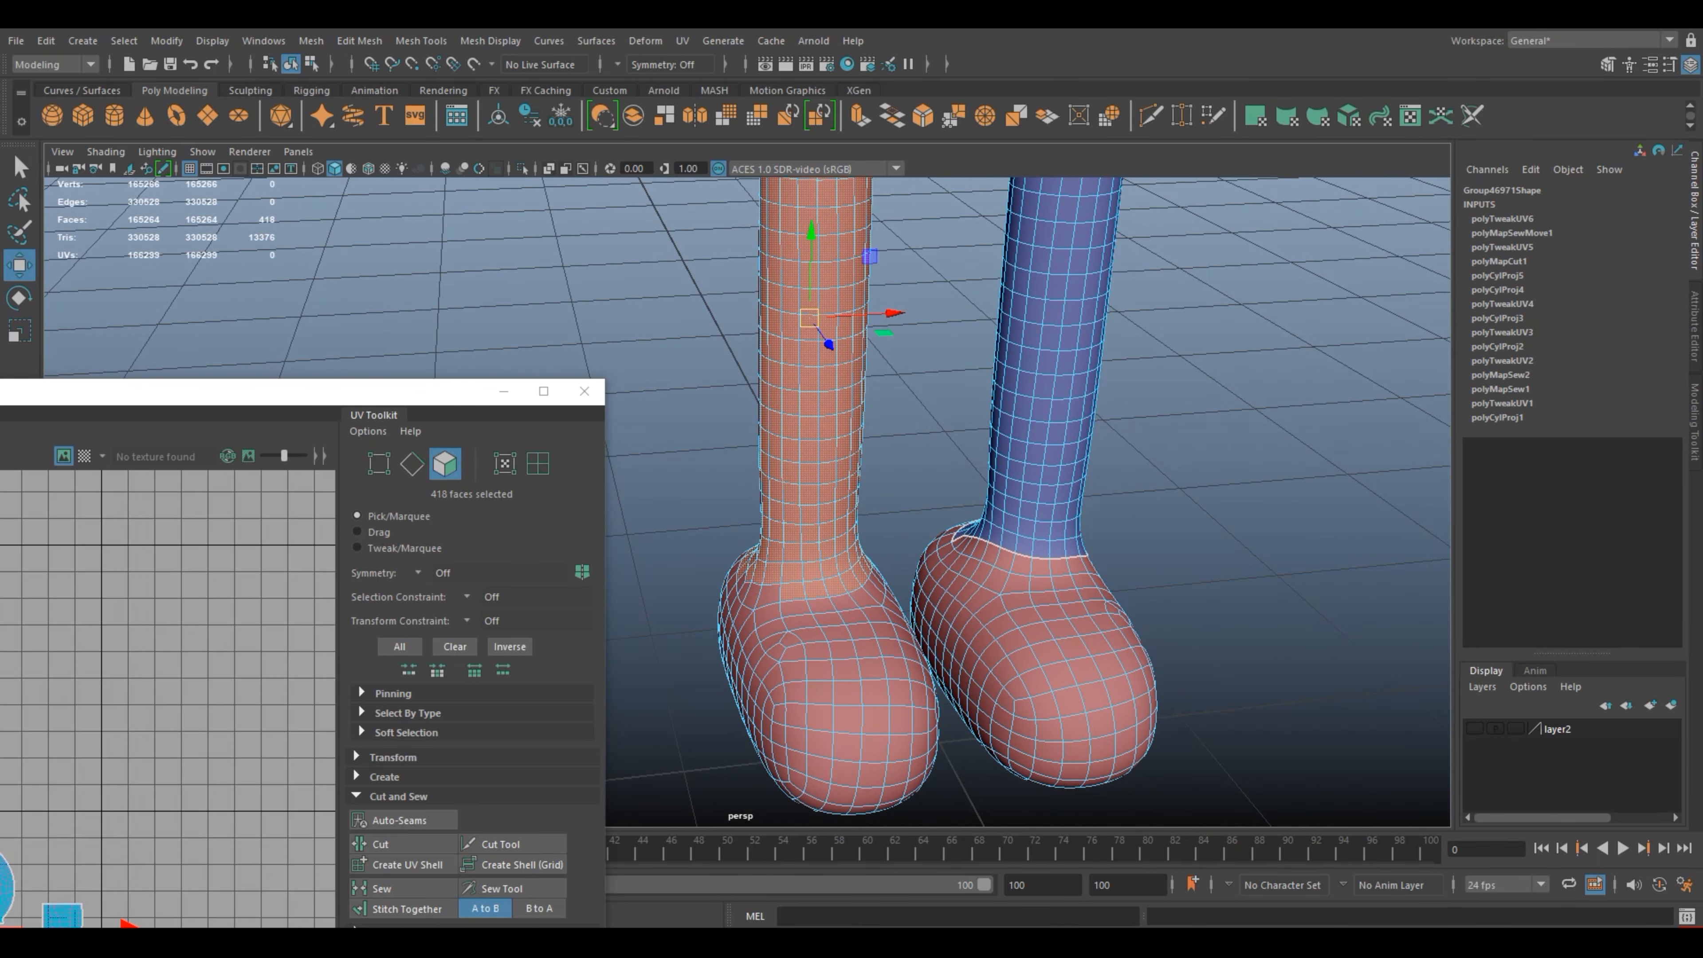
pyautogui.keyDown('ctrl'); pyautogui.click(816, 589); pyautogui.keyUp('ctrl')
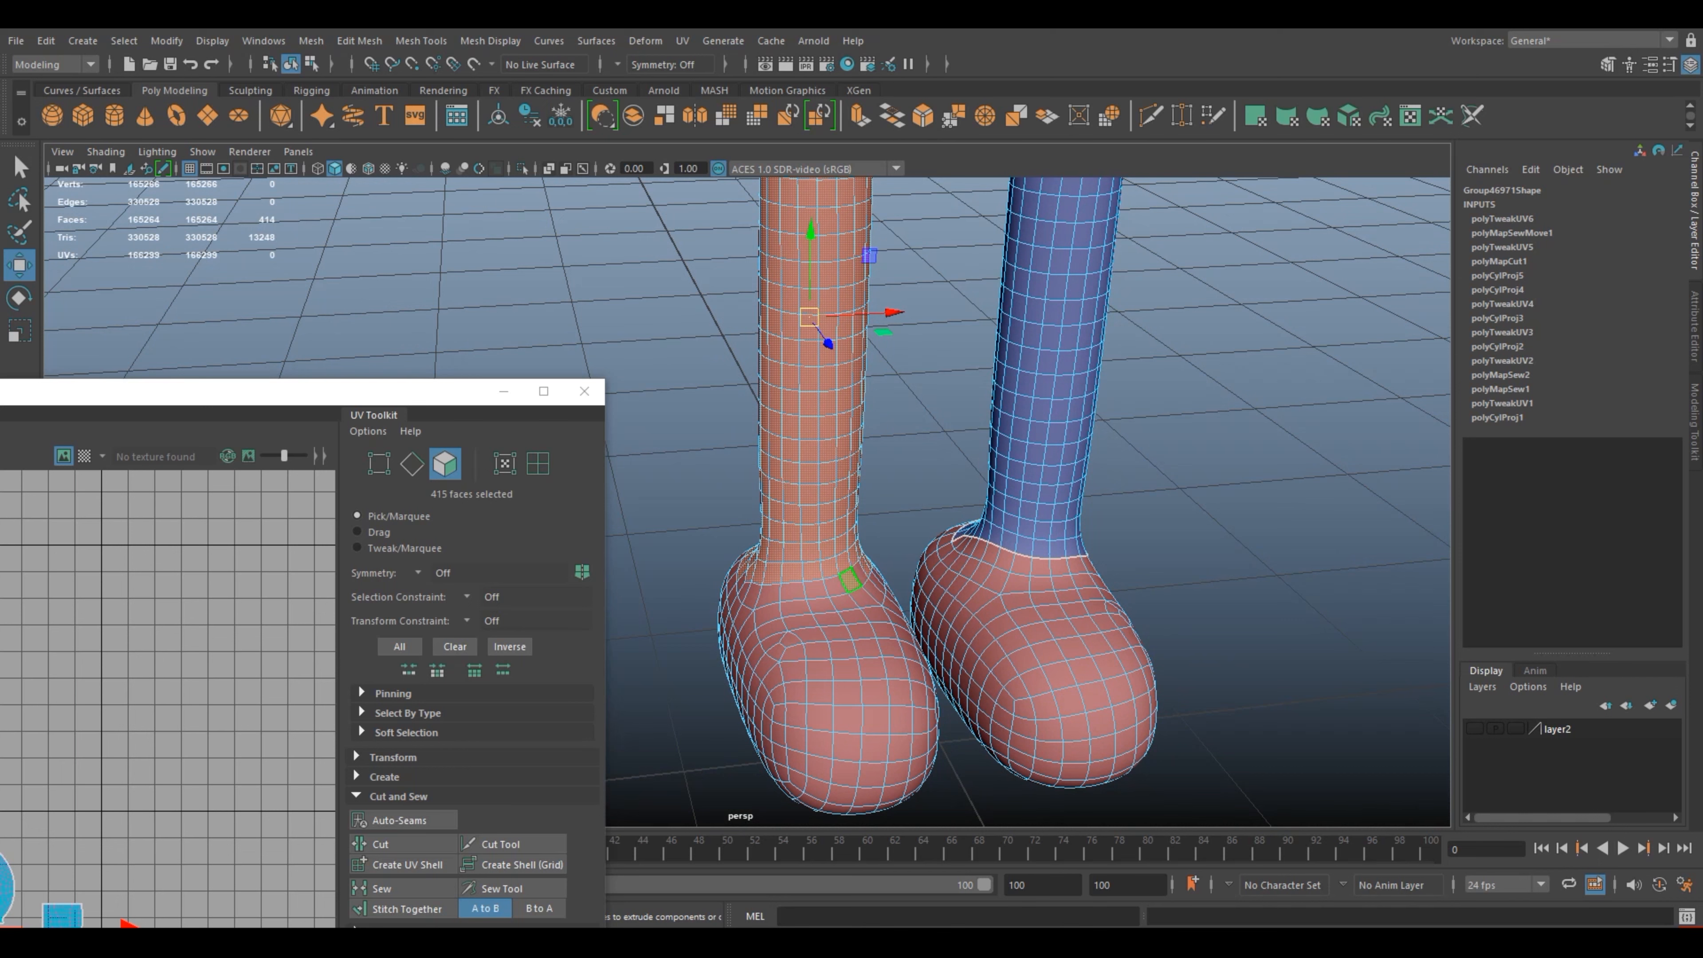
pyautogui.keyDown('ctrl'); pyautogui.click(850, 580); pyautogui.keyUp('ctrl')
pyautogui.keyDown('alt'); pyautogui.moveTo(931, 603); pyautogui.dragTo(771, 640); pyautogui.keyUp('alt')
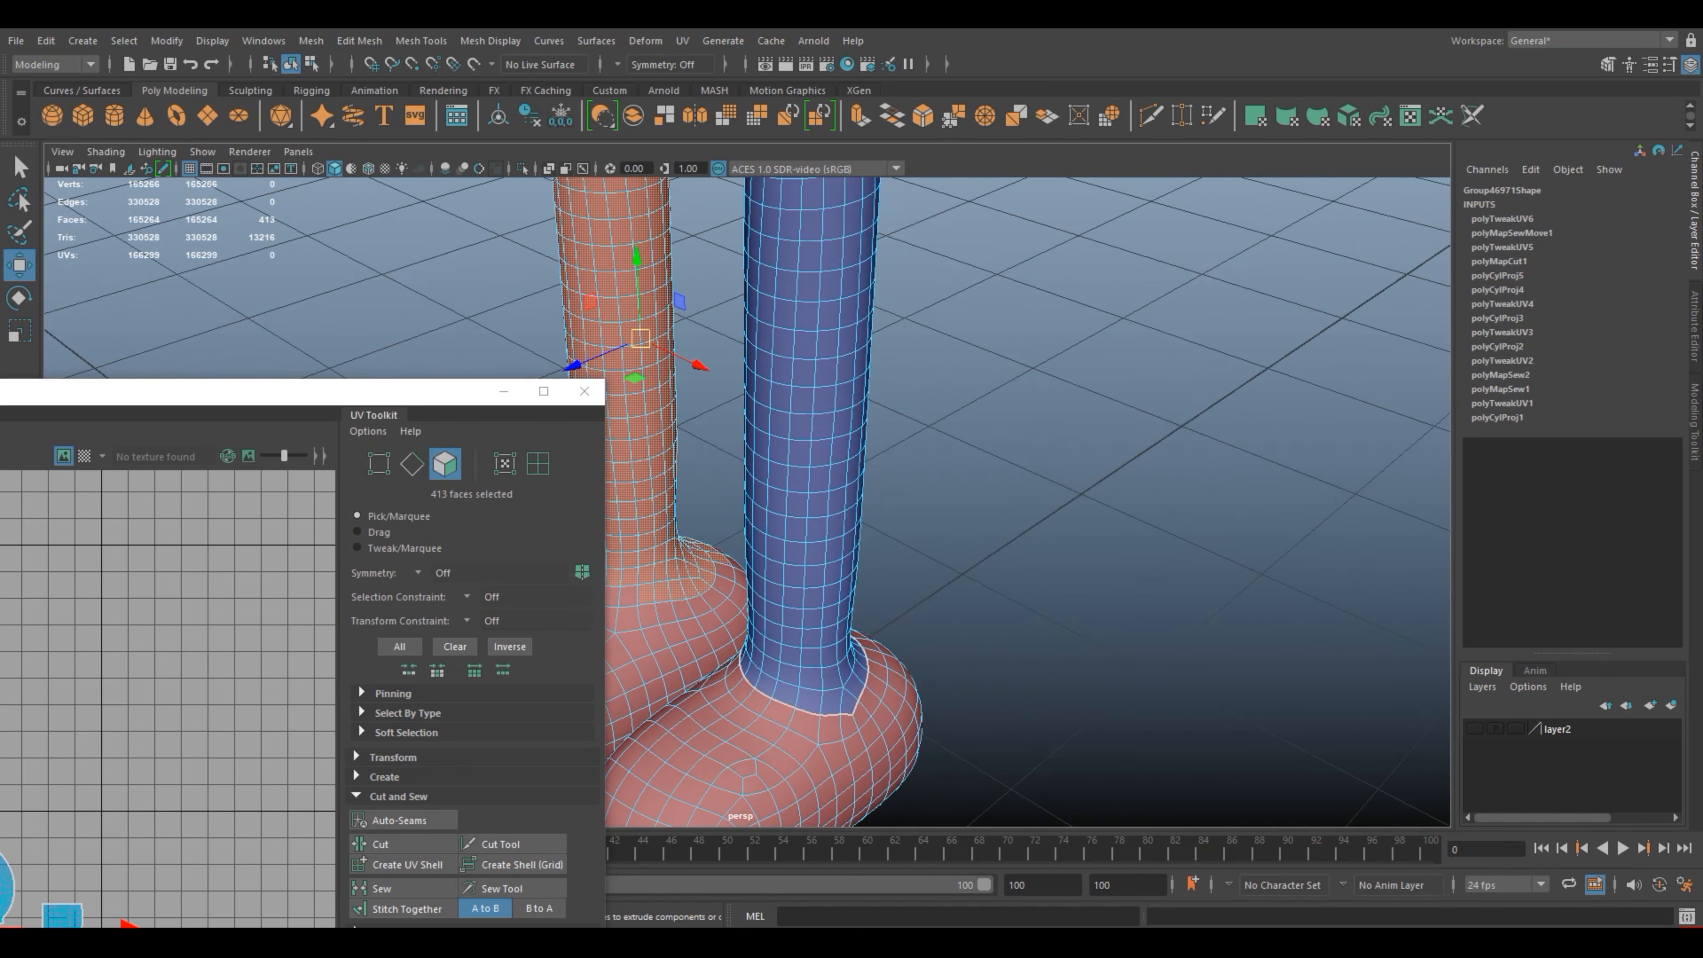
pyautogui.keyDown('alt'); pyautogui.moveTo(771, 641); pyautogui.dragTo(955, 594, button='middle'); pyautogui.keyUp('alt')
pyautogui.keyDown('ctrl'); pyautogui.click(822, 549); pyautogui.keyUp('ctrl')
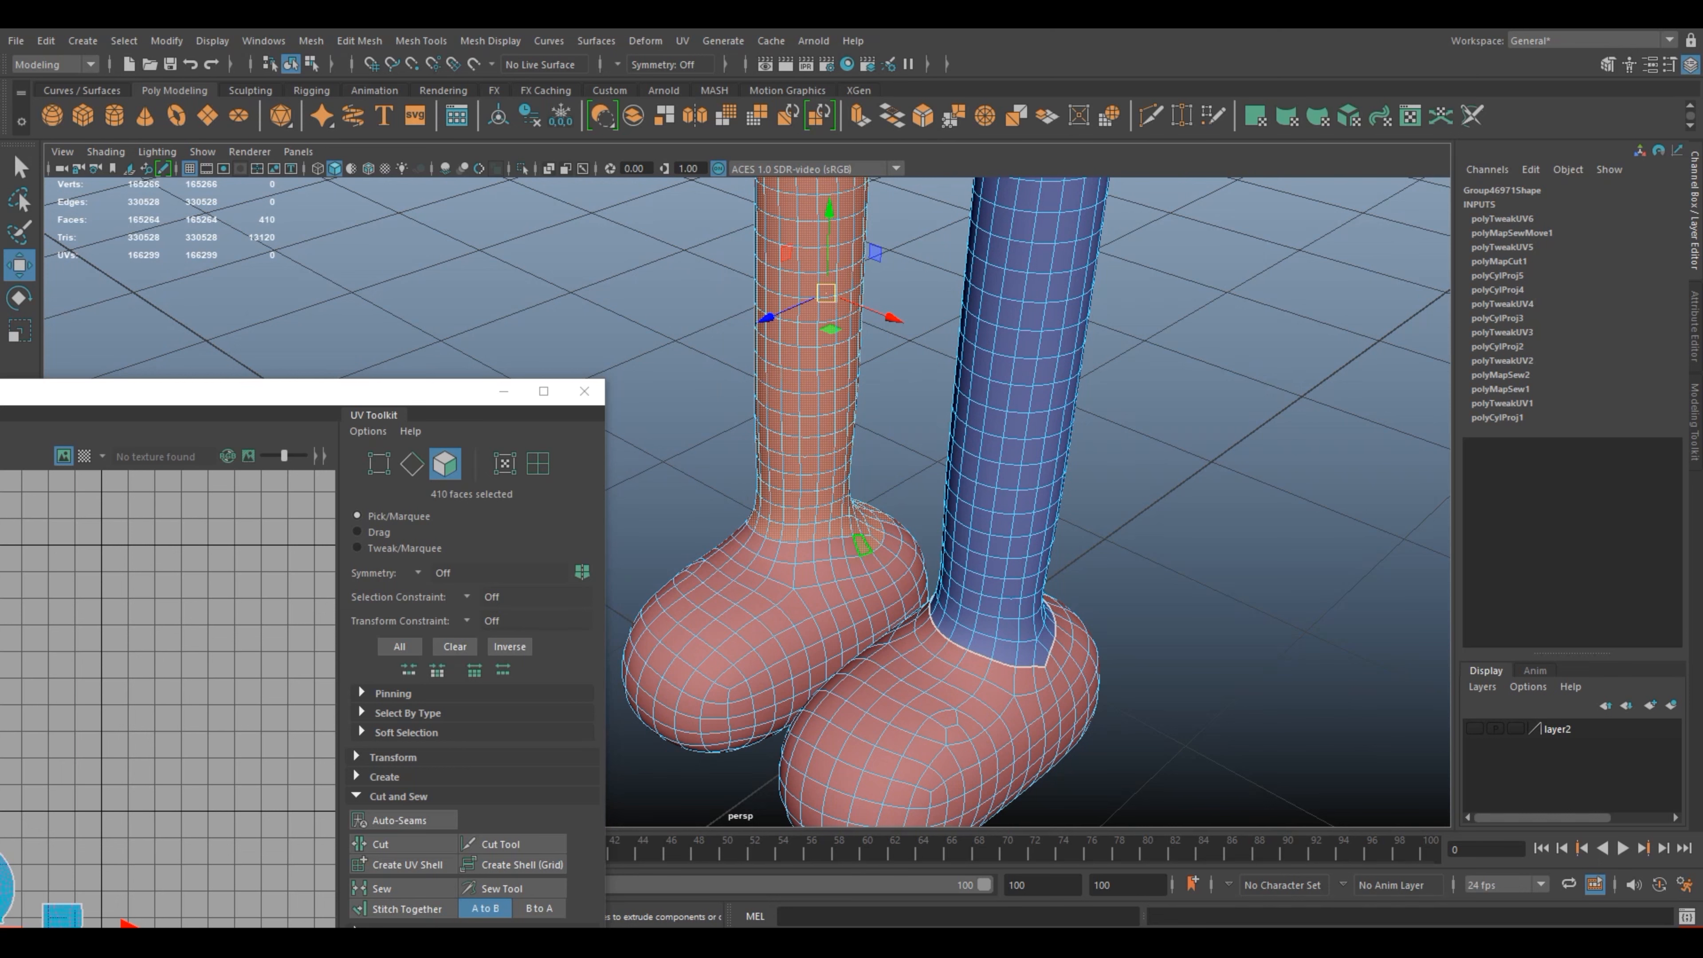
pyautogui.keyDown('ctrl'); pyautogui.click(872, 543); pyautogui.keyUp('ctrl')
# Step: Deselect the lowest row of faces at the back of the ankle to match the mapped leg's border
pyautogui.keyDown('alt'); pyautogui.moveTo(875, 546); pyautogui.dragTo(630, 554); pyautogui.keyUp('alt')
pyautogui.keyDown('alt'); pyautogui.moveTo(630, 553); pyautogui.dragTo(939, 543, button='middle'); pyautogui.keyUp('alt')
pyautogui.keyDown('alt'); pyautogui.moveTo(938, 543); pyautogui.dragTo(875, 544); pyautogui.keyUp('alt')
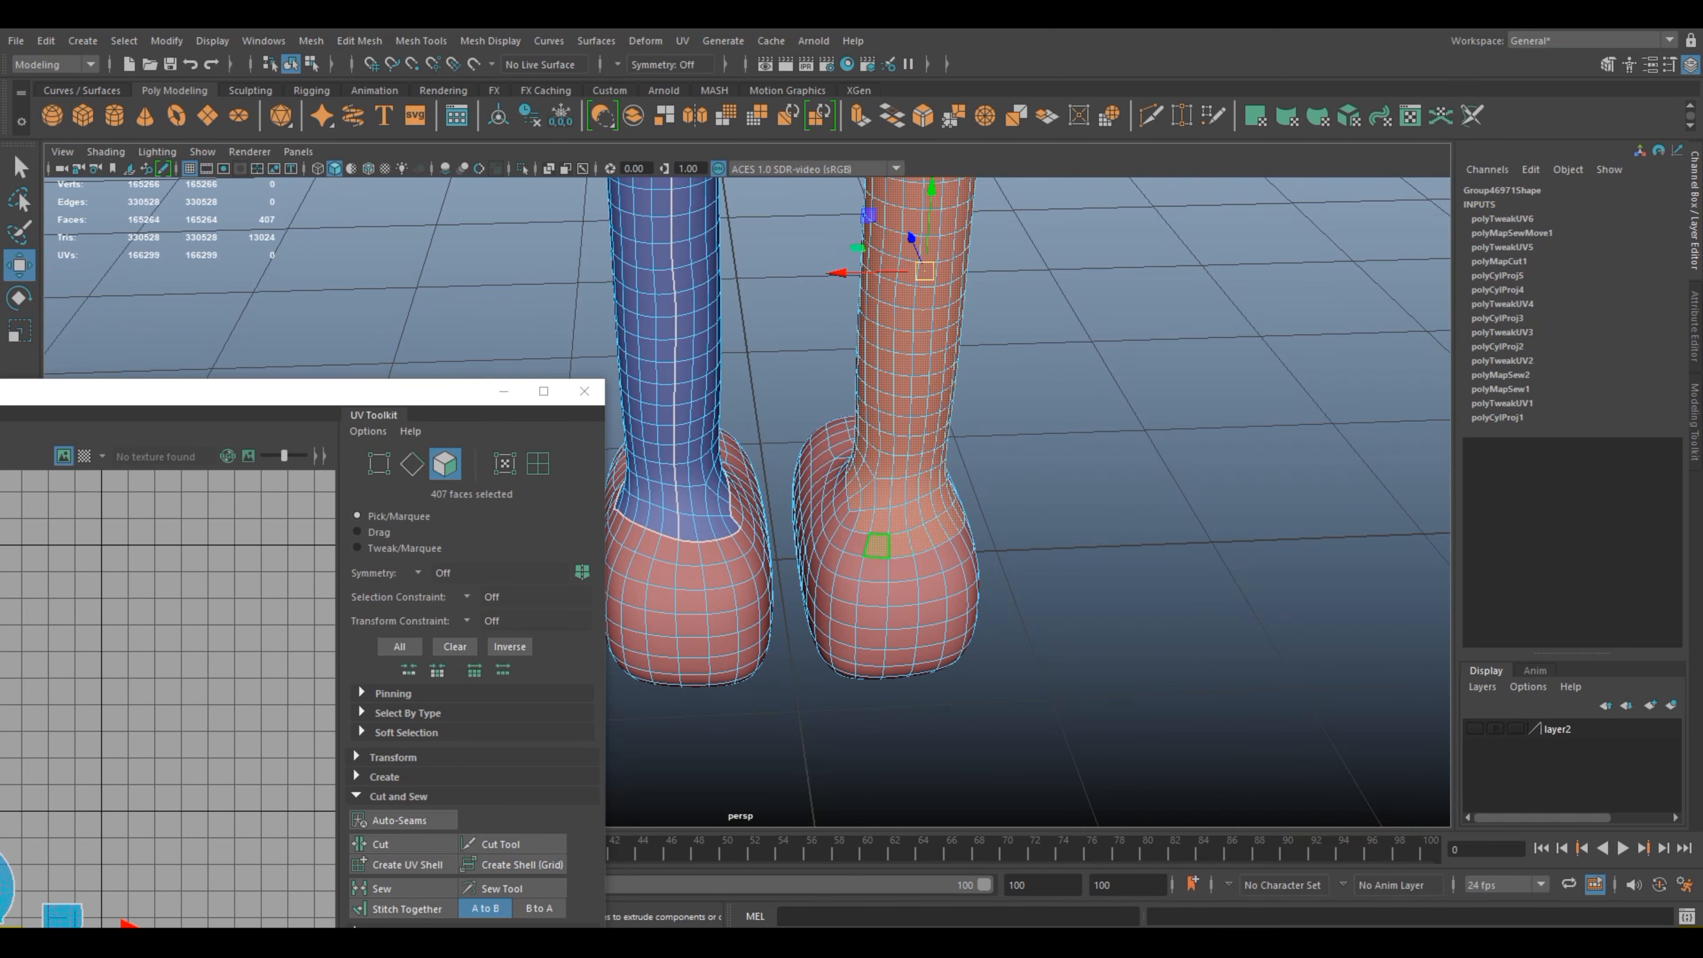
pyautogui.keyDown('ctrl'); pyautogui.click(900, 545); pyautogui.keyUp('ctrl')
pyautogui.keyDown('ctrl'); pyautogui.click(921, 540); pyautogui.keyUp('ctrl')
pyautogui.keyDown('ctrl'); pyautogui.click(940, 534); pyautogui.keyUp('ctrl')
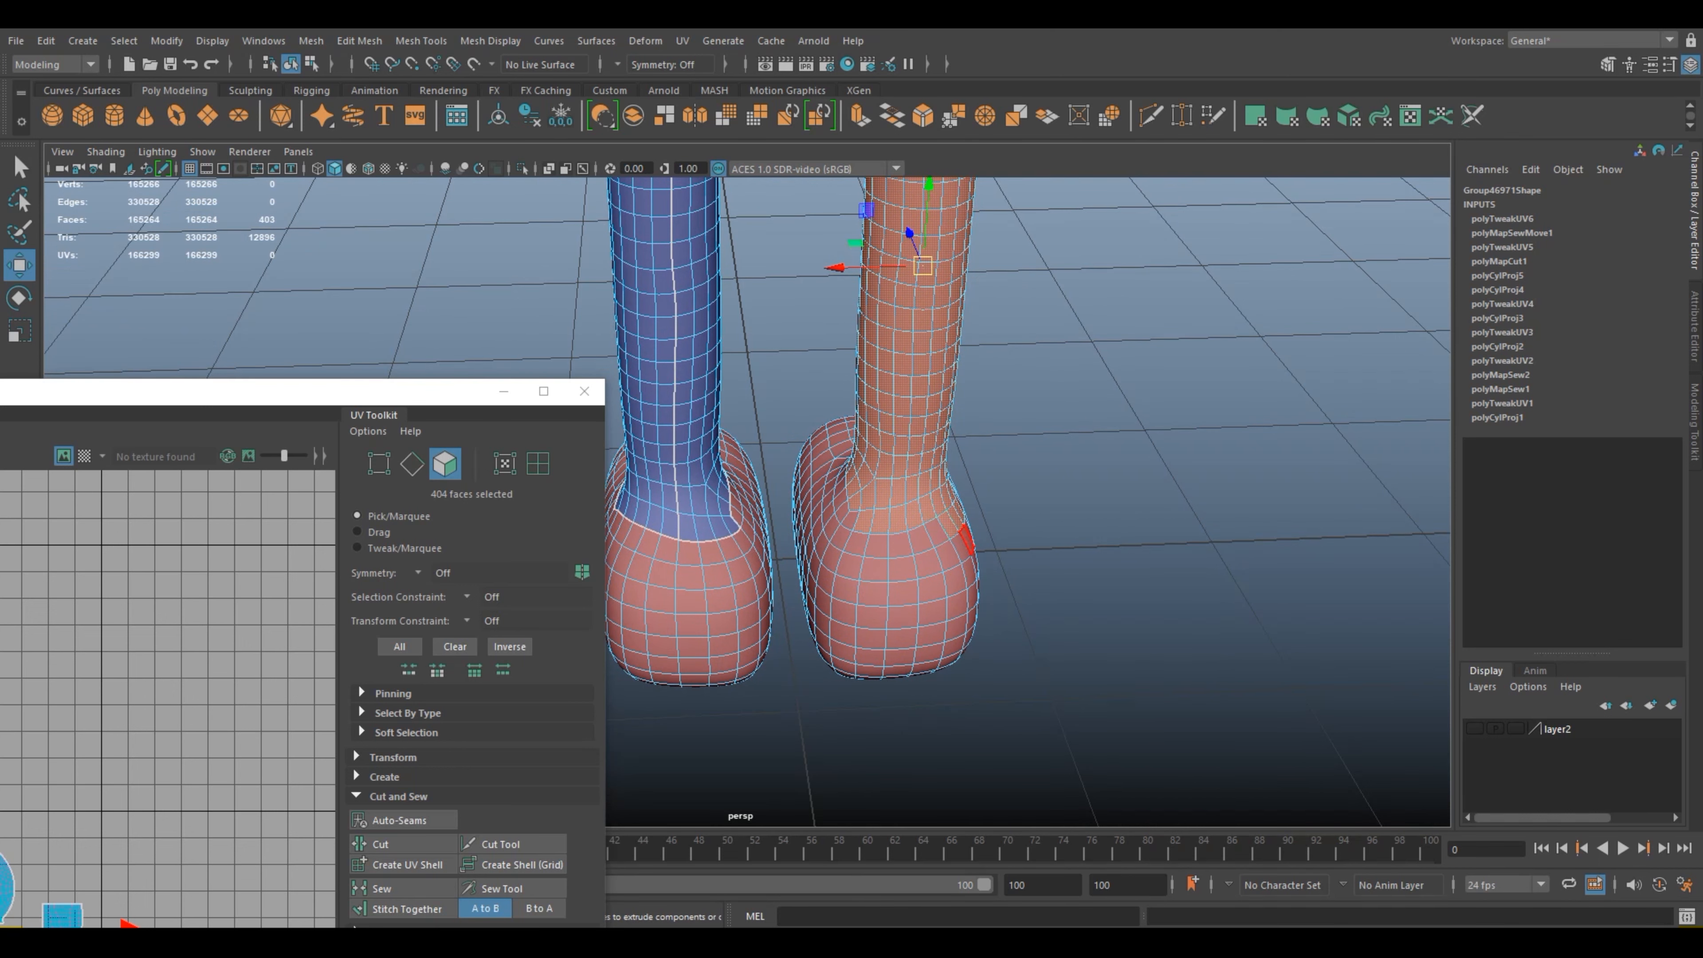
# Step: Deselect the extra faces at the outer back of the ankle and add the missing face at its inner back
pyautogui.keyDown('alt'); pyautogui.moveTo(965, 540); pyautogui.dragTo(871, 545); pyautogui.keyUp('alt')
pyautogui.keyDown('alt'); pyautogui.moveTo(982, 596); pyautogui.dragTo(936, 592); pyautogui.keyUp('alt')
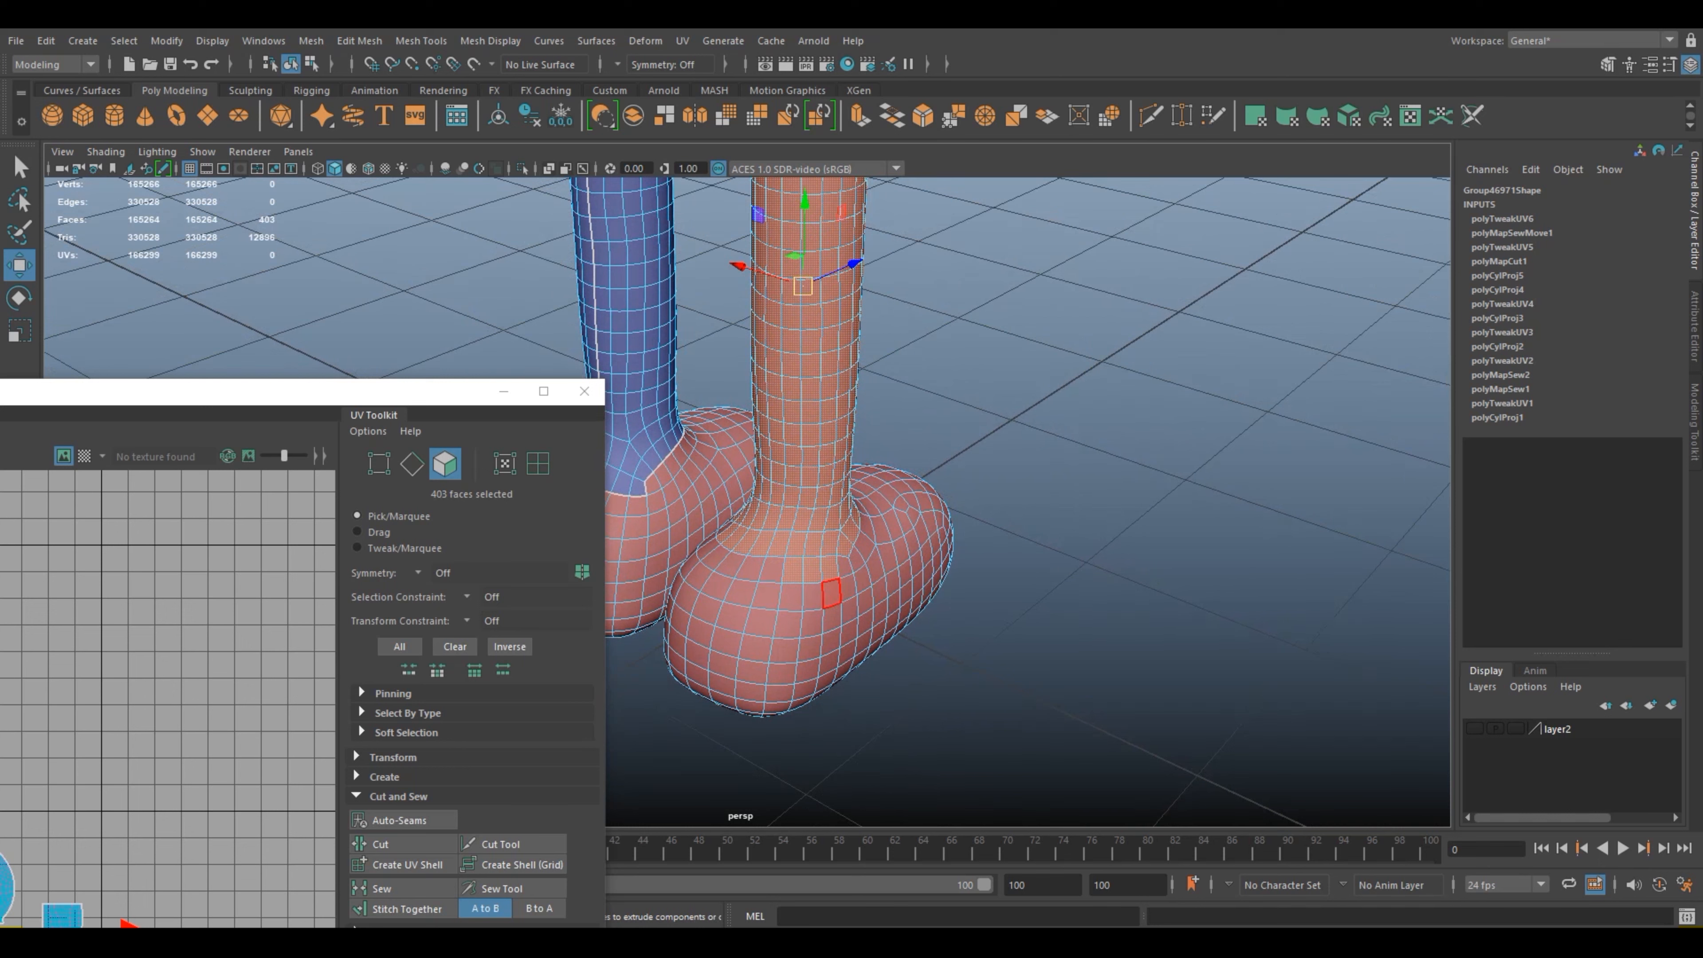
pyautogui.keyDown('ctrl'); pyautogui.click(811, 570); pyautogui.keyUp('ctrl')
pyautogui.keyDown('ctrl'); pyautogui.click(830, 570); pyautogui.keyUp('ctrl')
pyautogui.keyDown('alt'); pyautogui.moveTo(831, 572); pyautogui.dragTo(950, 555); pyautogui.keyUp('alt')
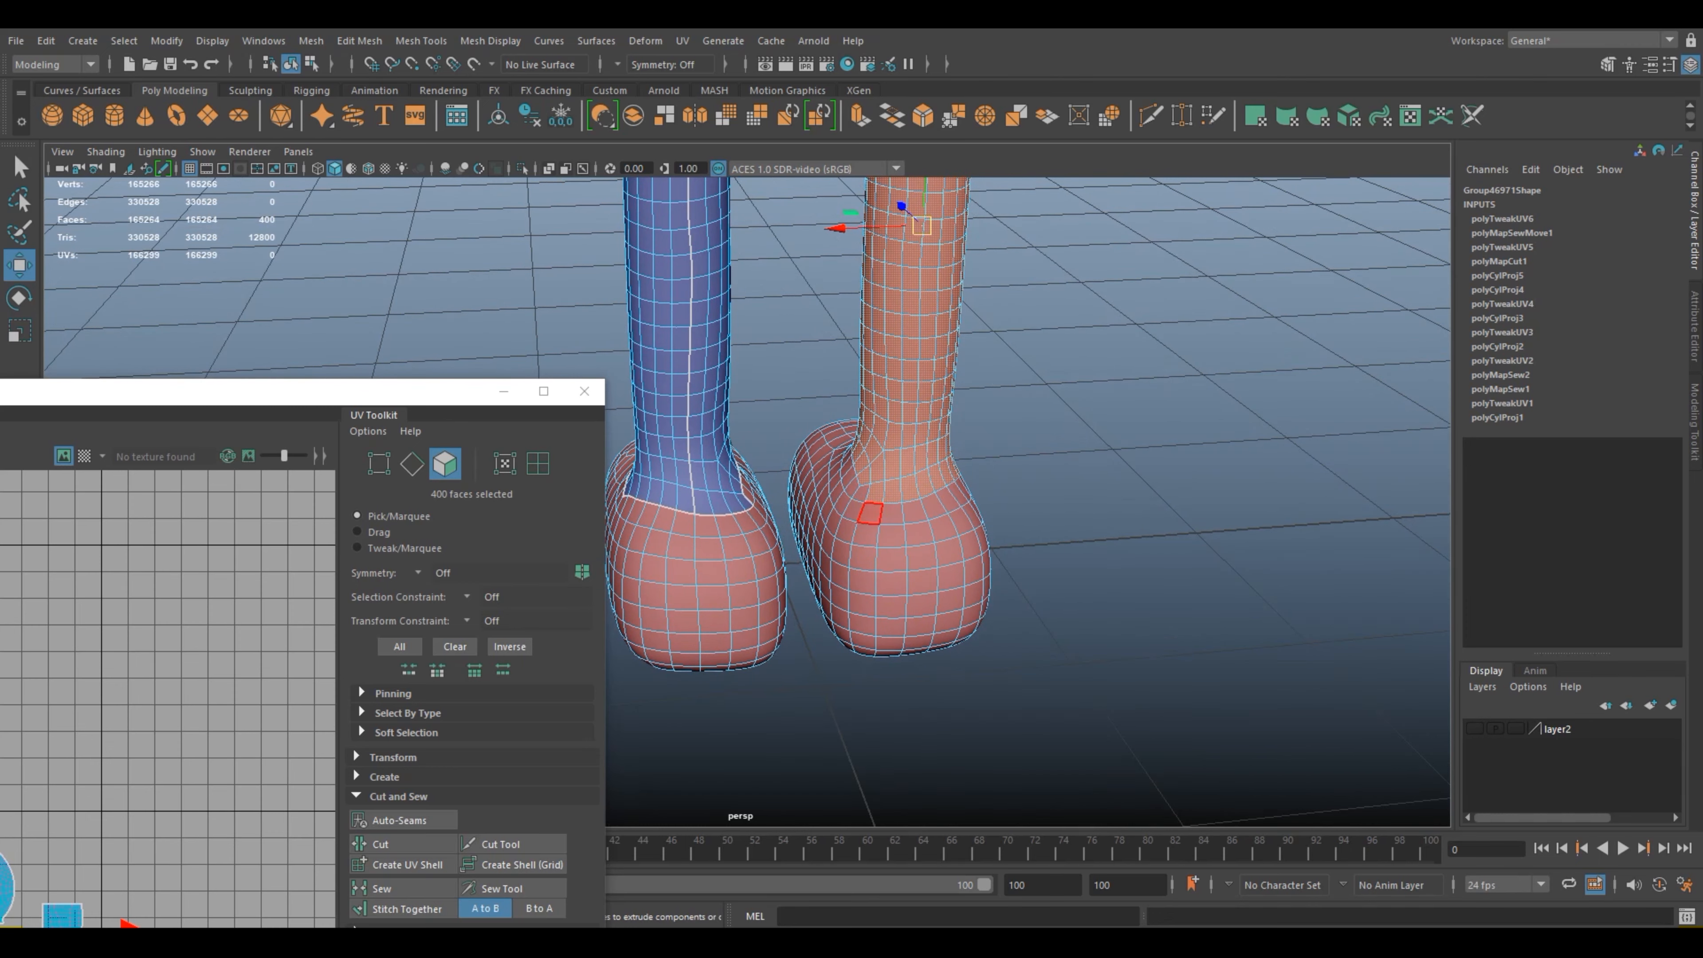
pyautogui.keyDown('shift'); pyautogui.click(861, 494); pyautogui.keyUp('shift')
# Step: Check the selected leg from hip to ankle and apply a cylindrical UV projection to its faces
pyautogui.keyDown('alt'); pyautogui.moveTo(862, 495); pyautogui.dragTo(509, 462); pyautogui.keyUp('alt')
pyautogui.scroll(-8, 815, 504)
pyautogui.keyDown('alt'); pyautogui.moveTo(805, 499); pyautogui.dragTo(757, 500); pyautogui.keyUp('alt')
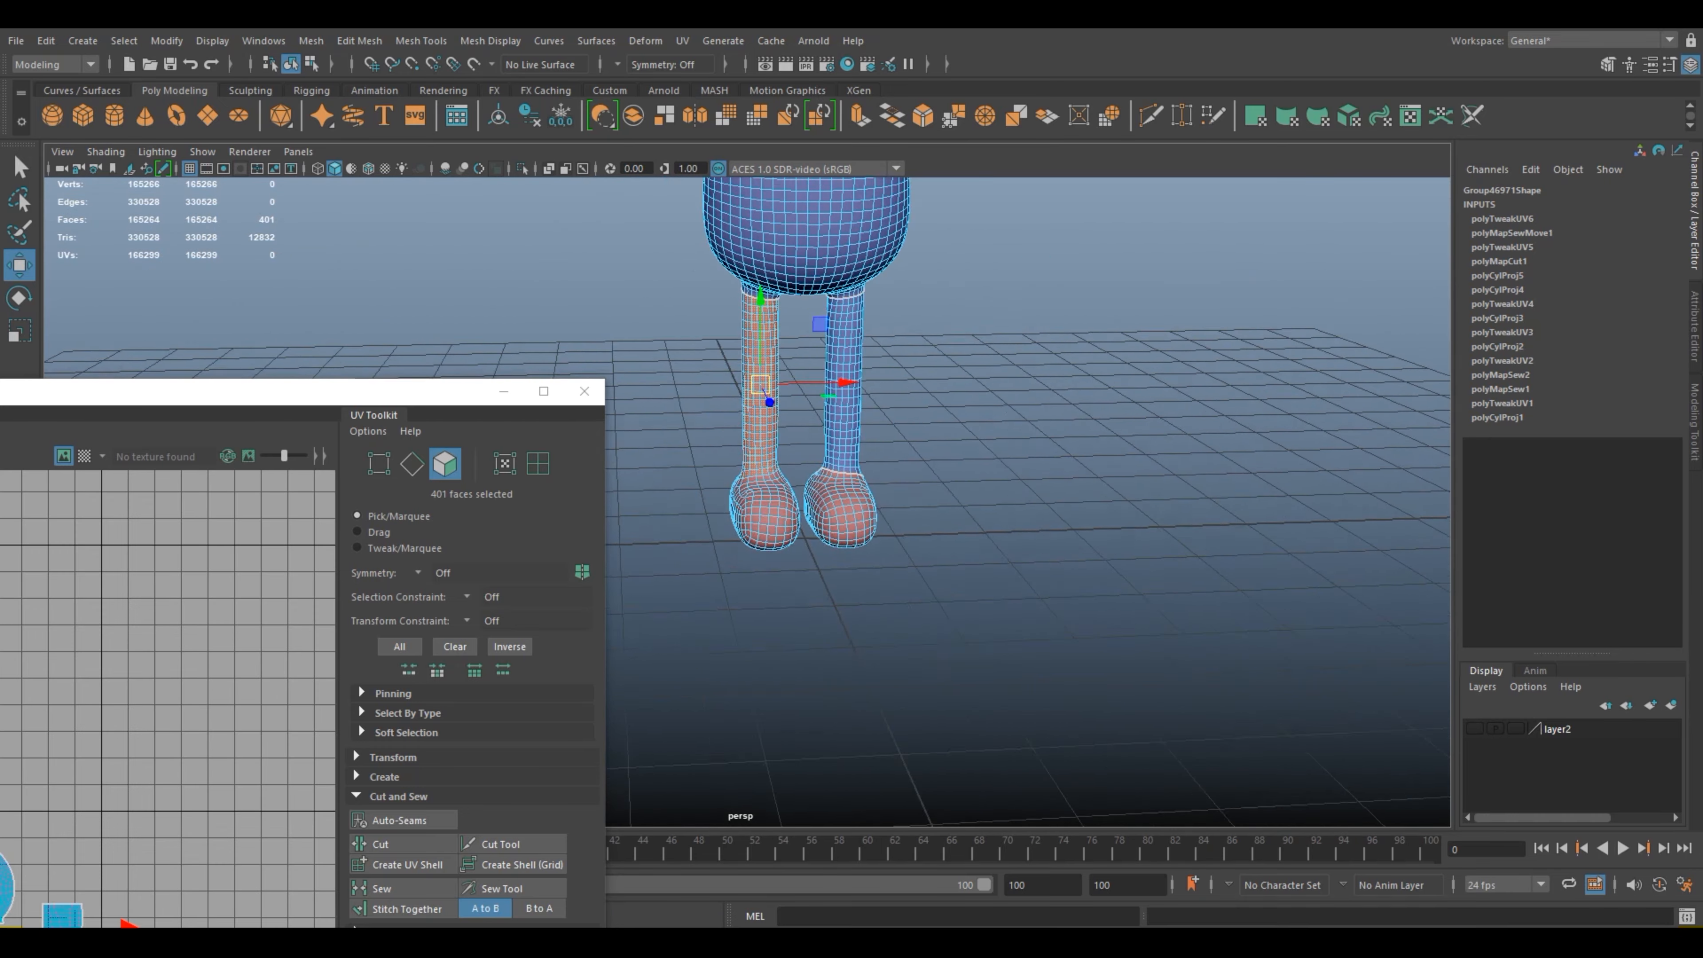
pyautogui.keyDown('alt'); pyautogui.moveTo(757, 500); pyautogui.dragTo(965, 551, button='middle'); pyautogui.keyUp('alt')
pyautogui.keyDown('alt'); pyautogui.moveTo(966, 551); pyautogui.dragTo(878, 518); pyautogui.keyUp('alt')
pyautogui.scroll(5, 877, 518)
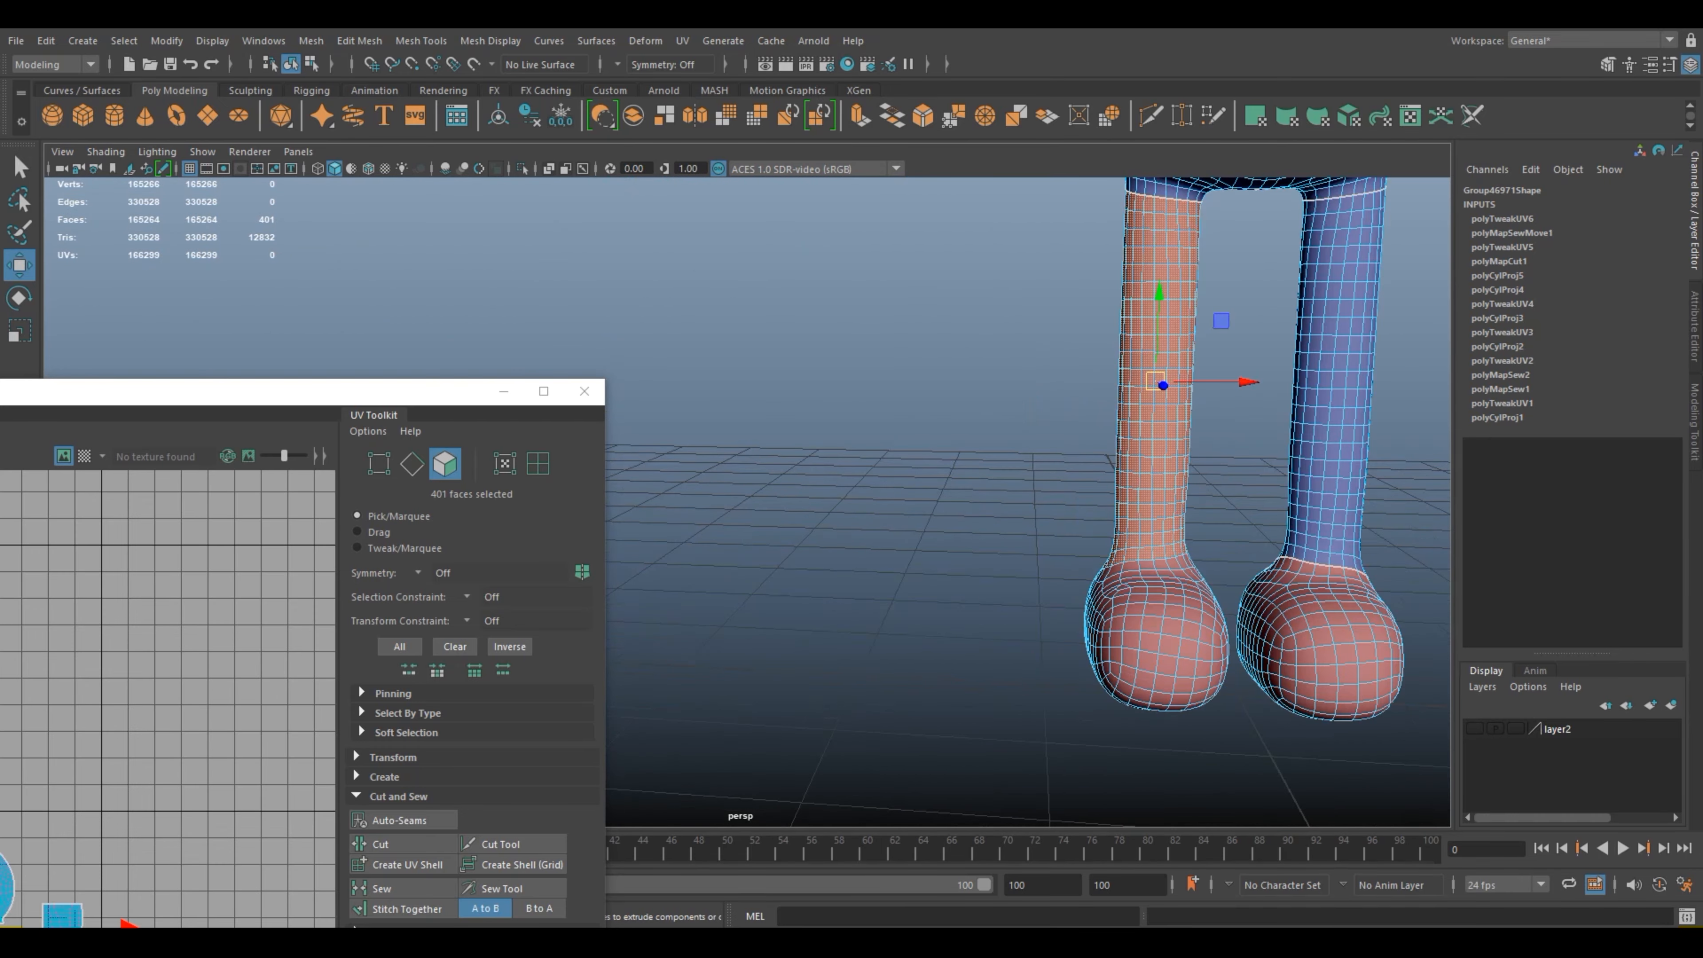
pyautogui.keyDown('alt'); pyautogui.moveTo(1072, 490); pyautogui.dragTo(836, 535, button='middle'); pyautogui.keyUp('alt')
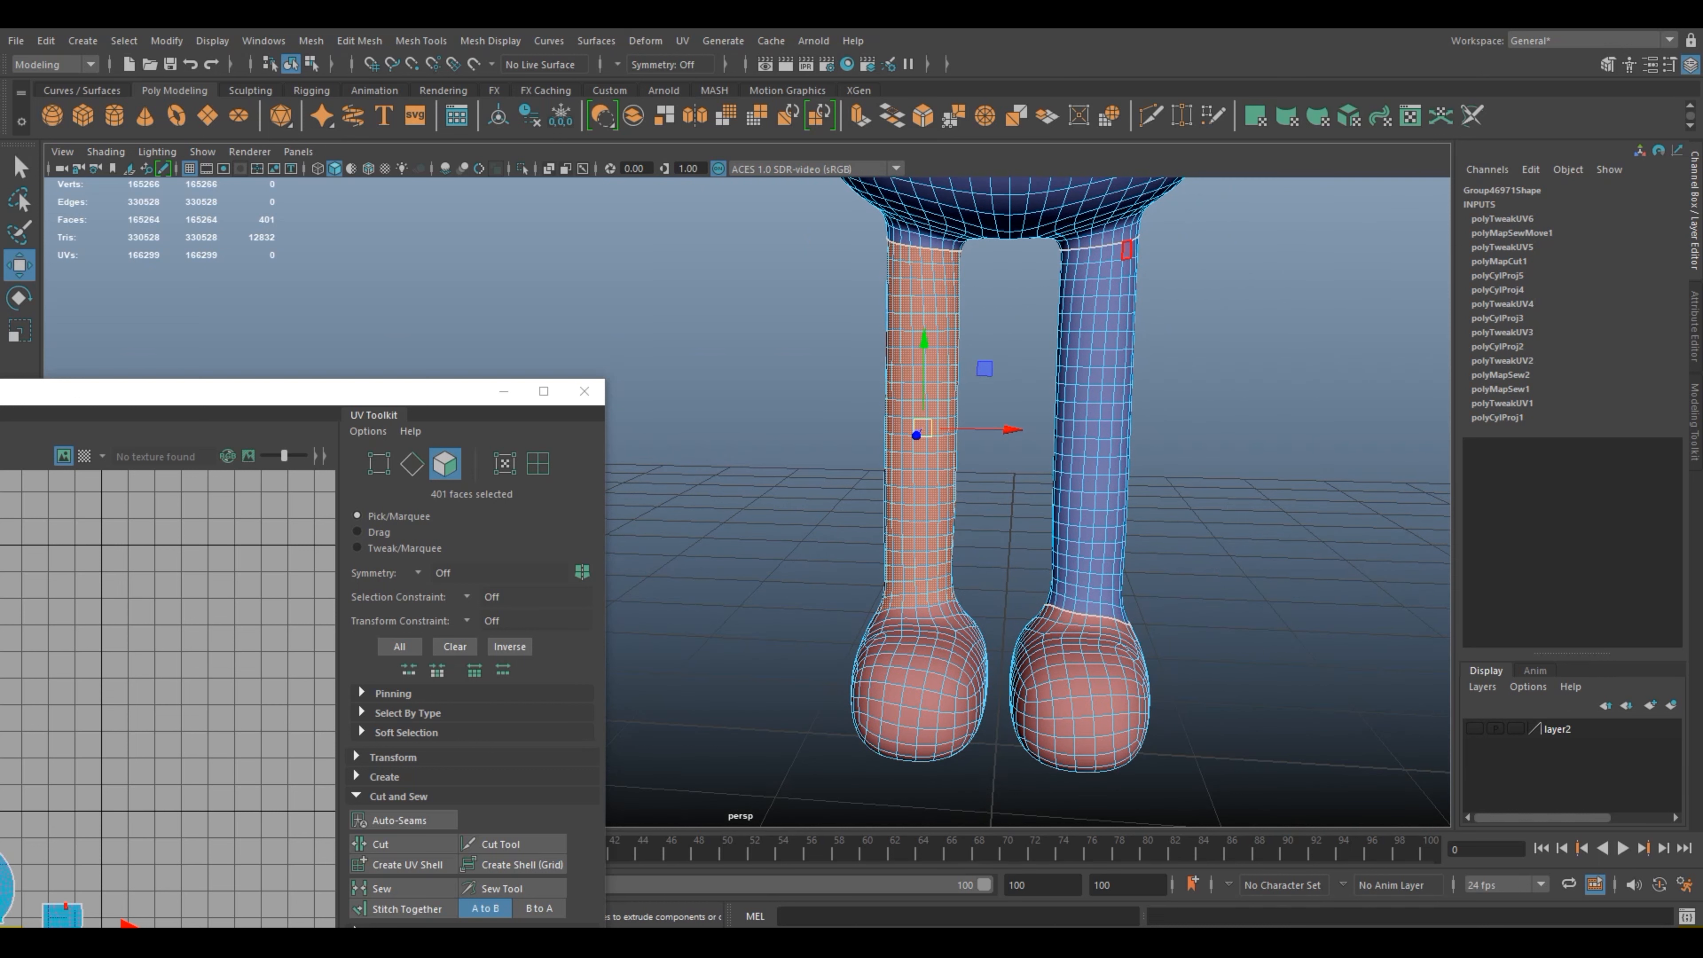
pyautogui.click(682, 40)
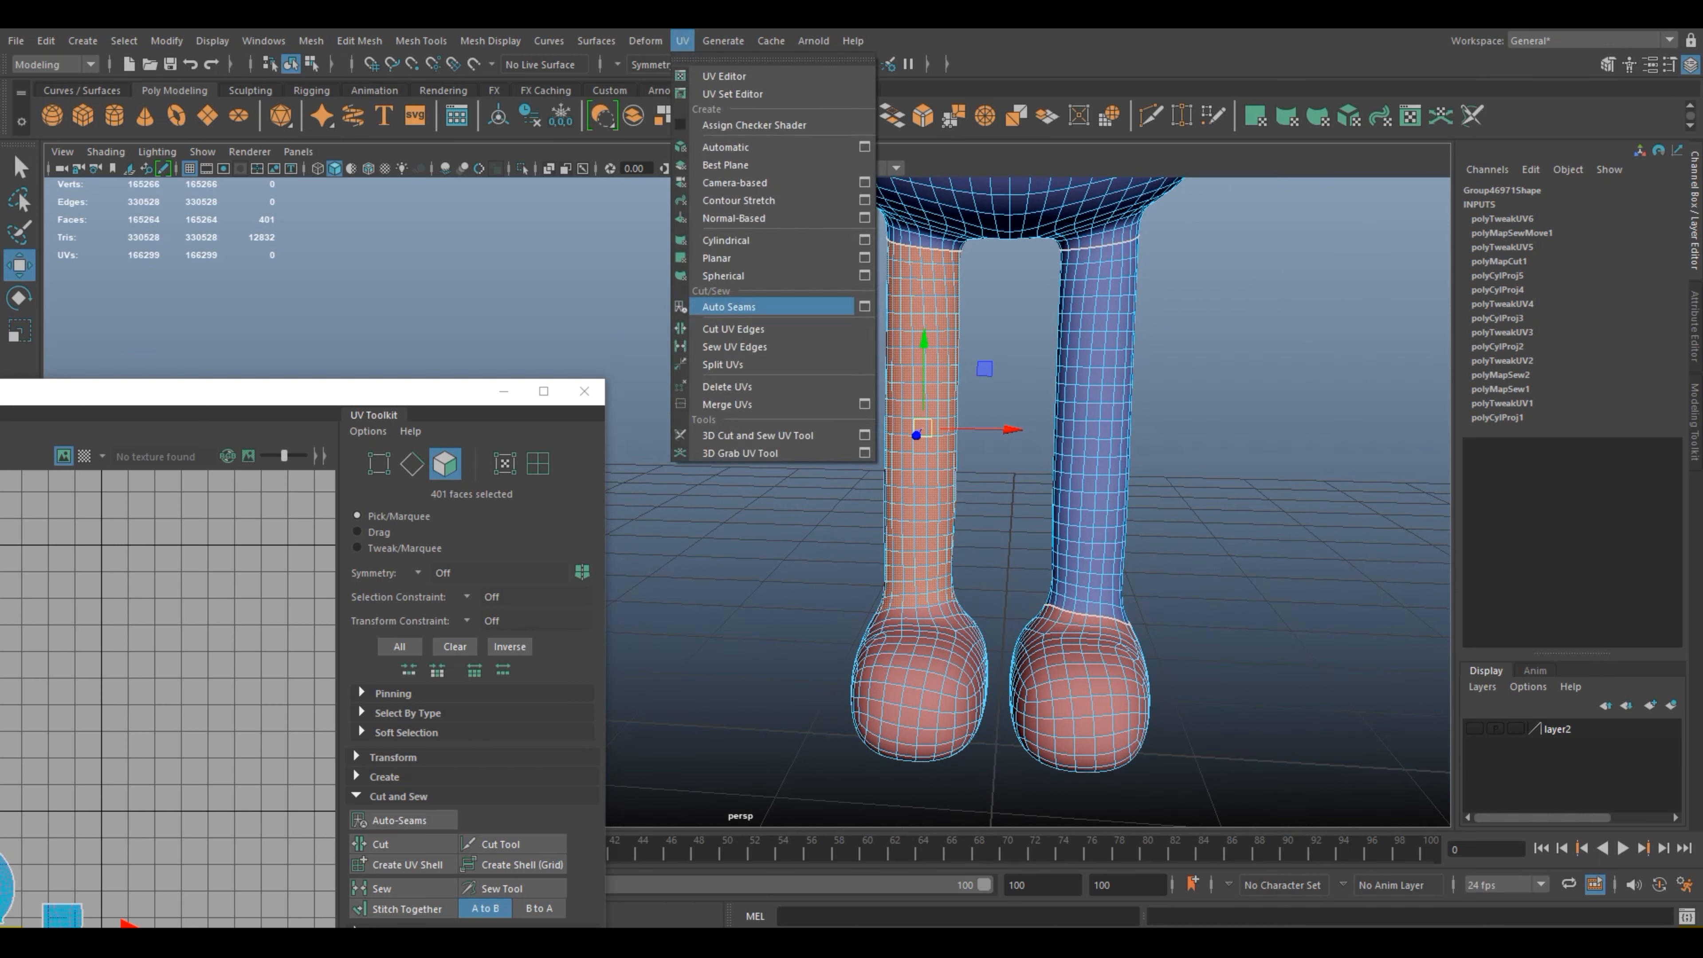
pyautogui.click(726, 240)
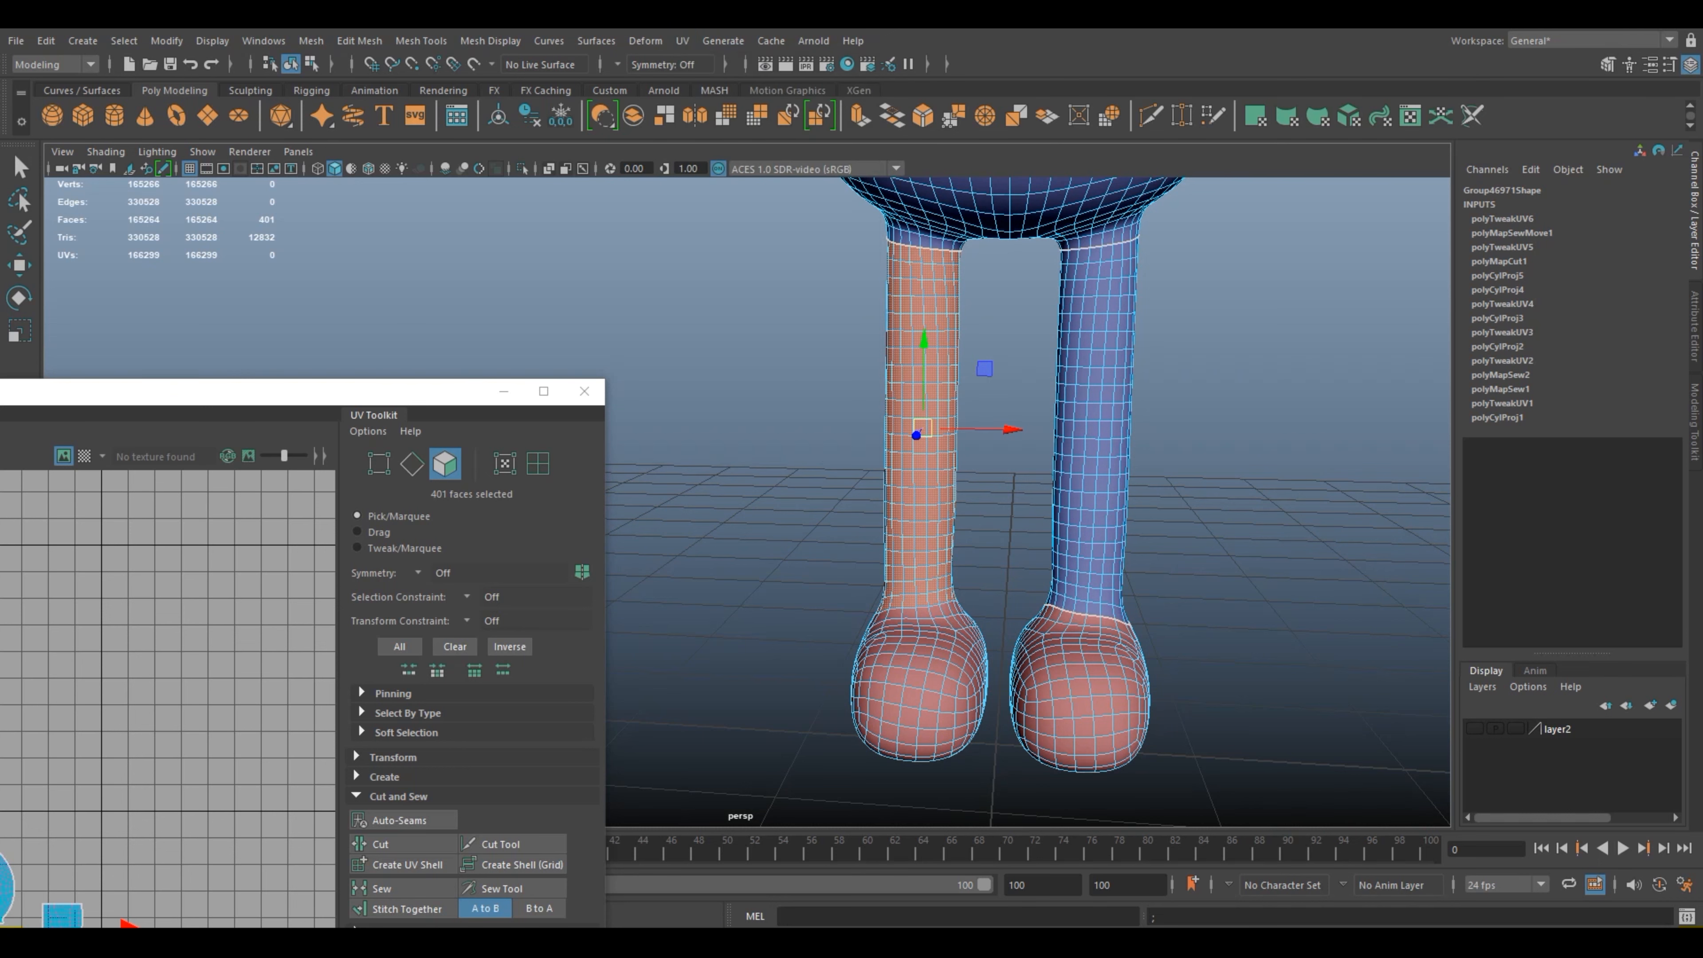
pyautogui.keyDown('alt'); pyautogui.moveTo(1046, 469); pyautogui.dragTo(798, 487); pyautogui.keyUp('alt')
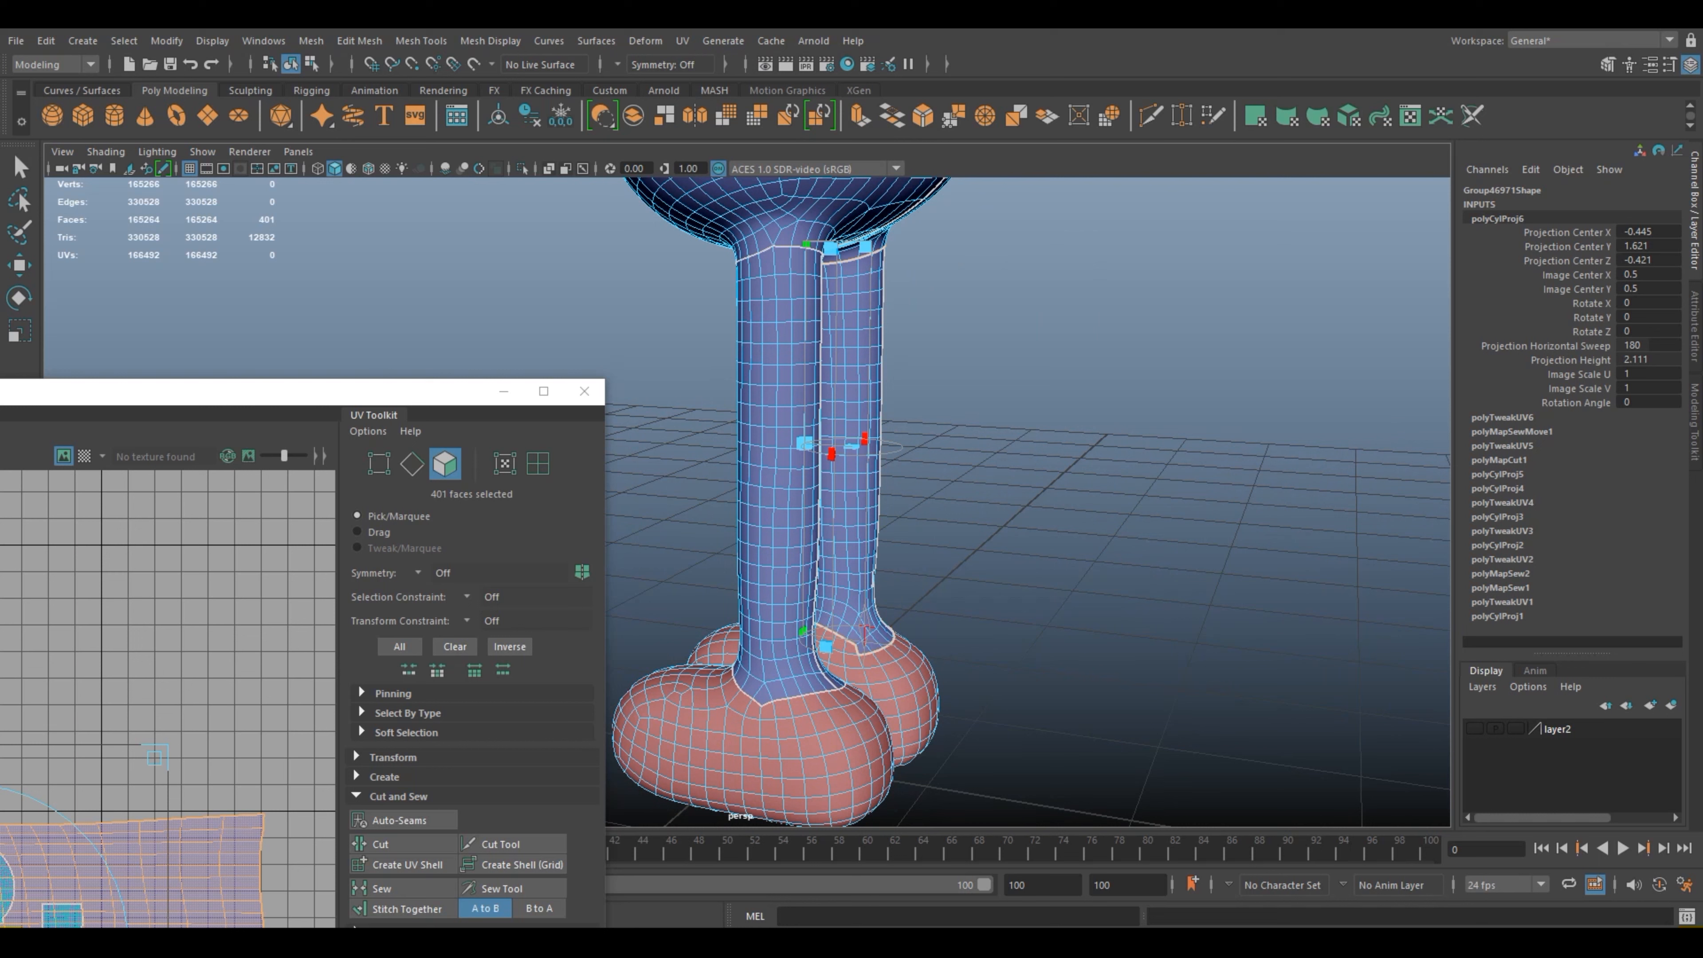
# Step: Widen the leg's cylindrical projection to a horizontal sweep of 360 and return to object selection
pyautogui.moveTo(832, 454); pyautogui.dragTo(900, 449)
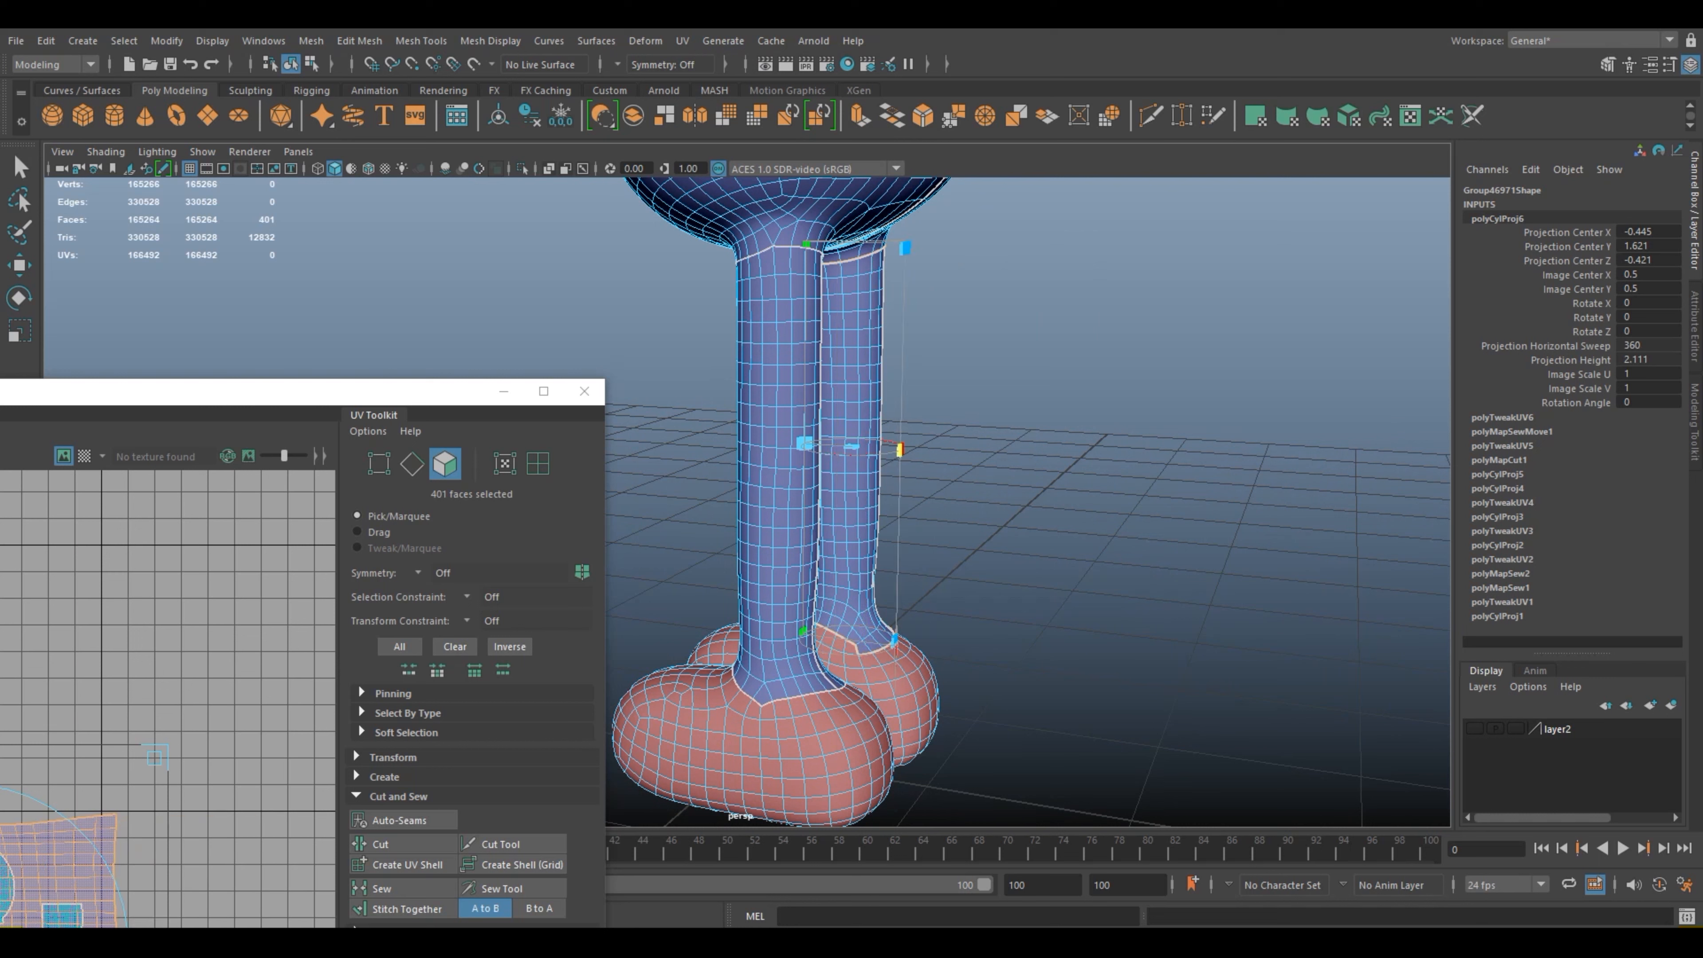
pyautogui.moveTo(835, 335); pyautogui.dragTo(905, 317, button='right')
pyautogui.press('q')
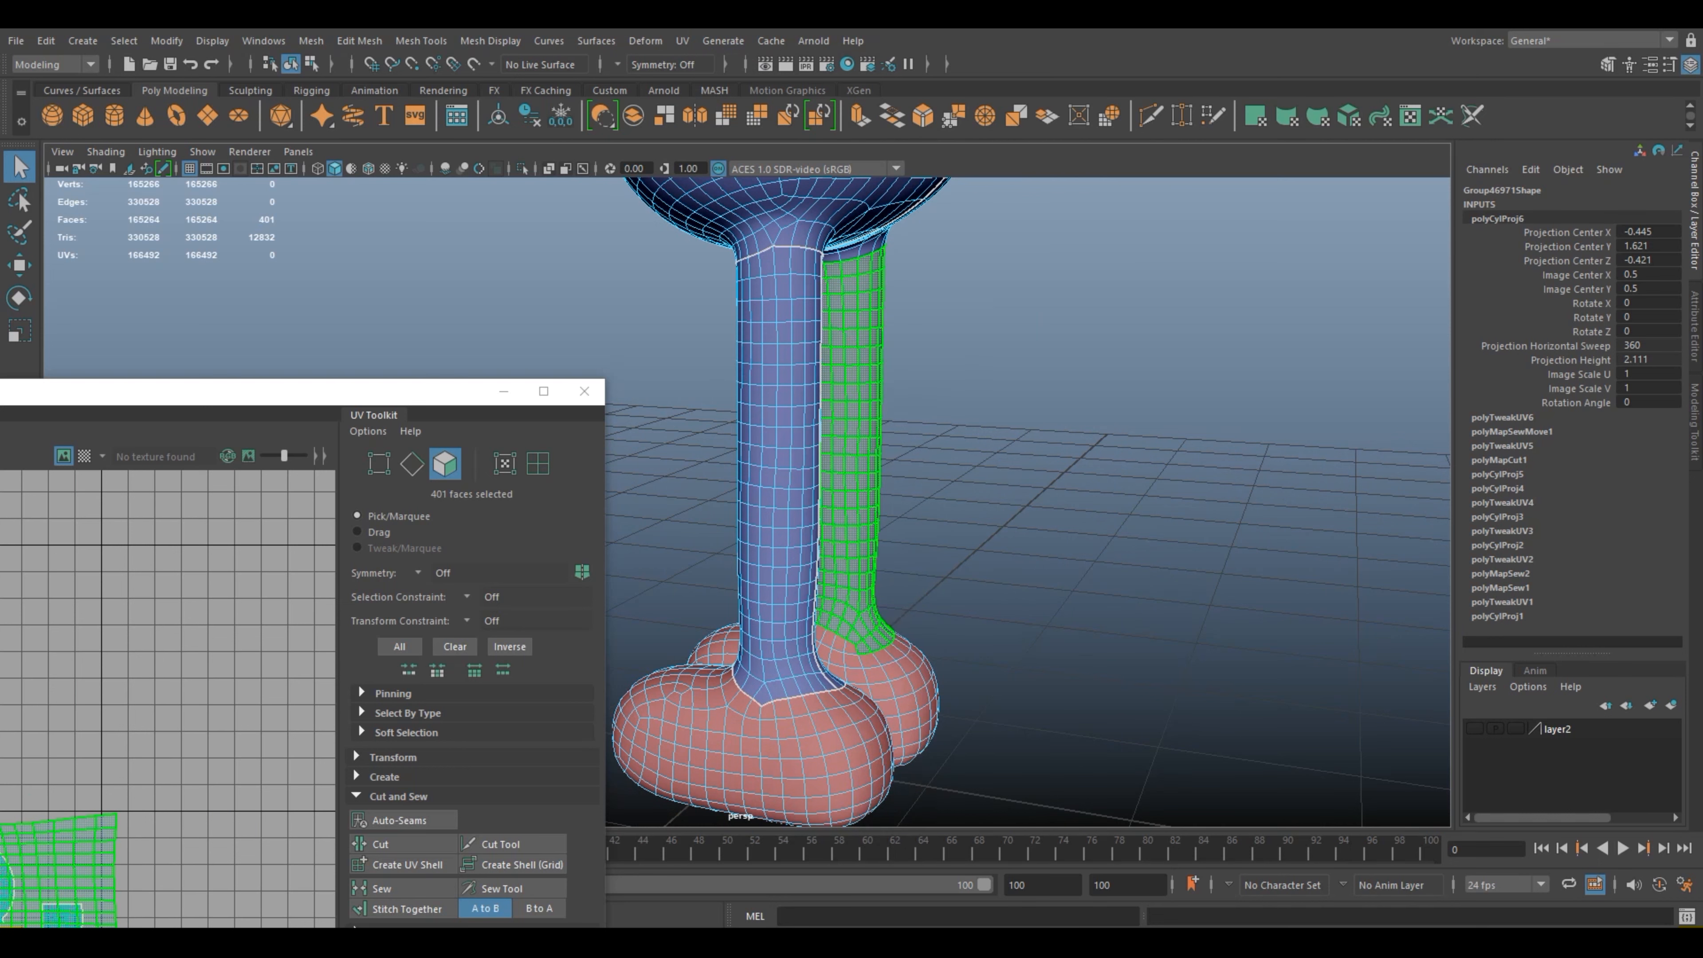
pyautogui.scroll(-3, 905, 317)
pyautogui.press('f')
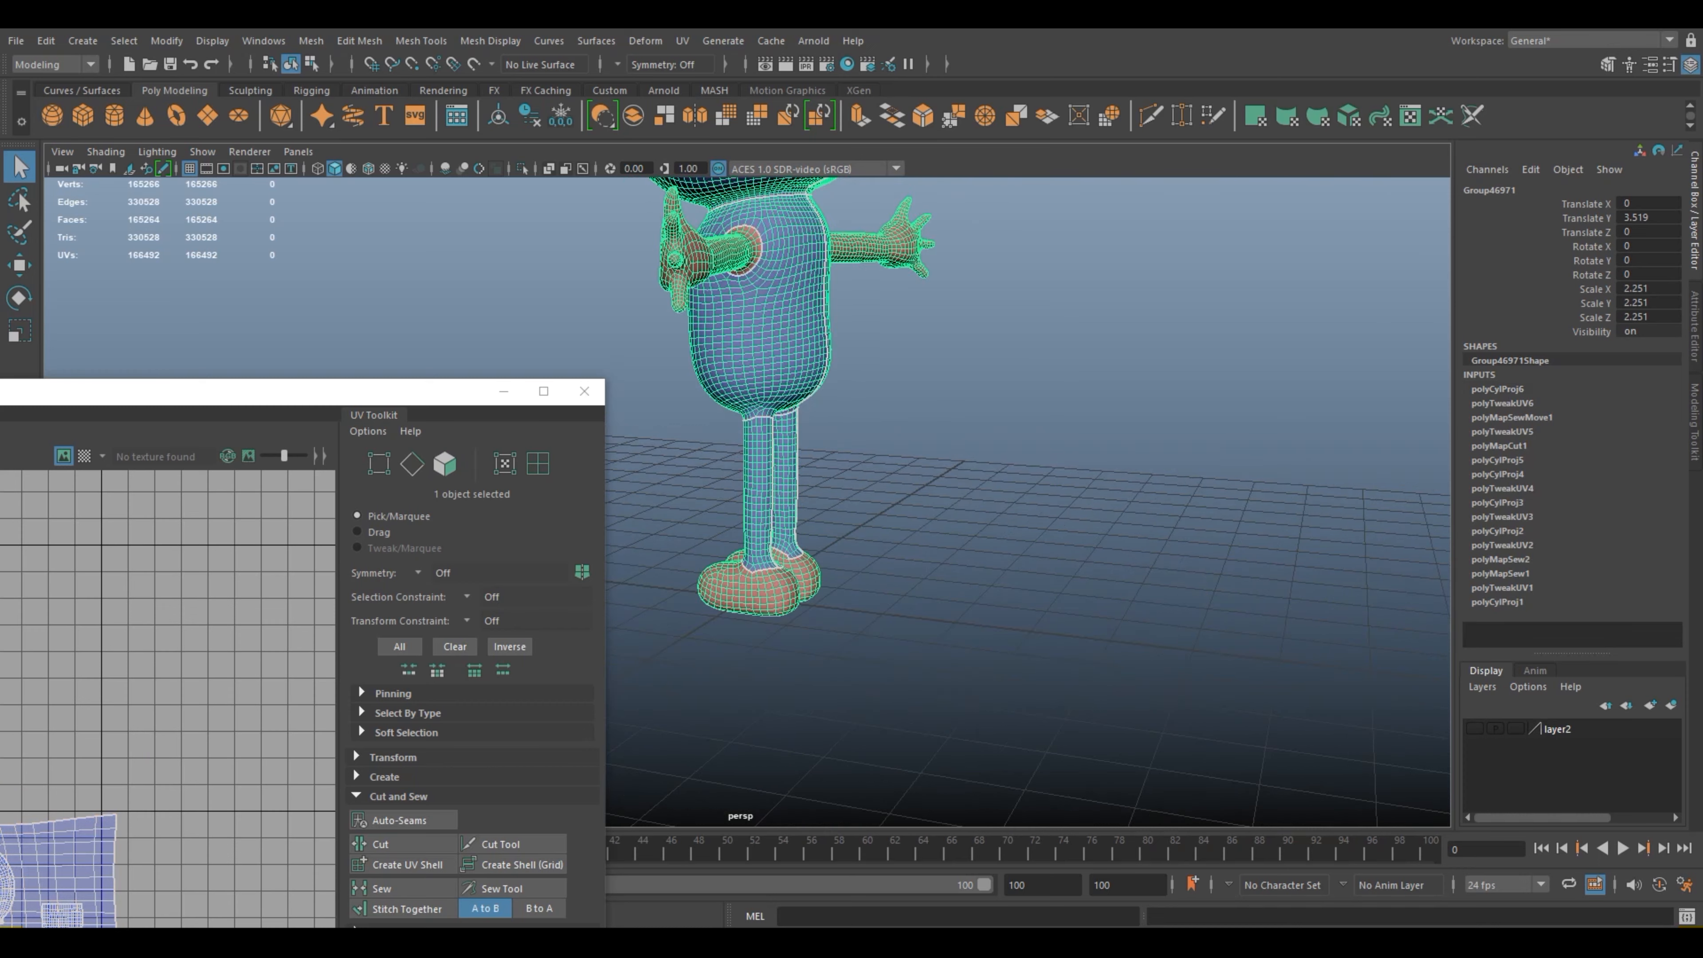
# Step: Cut the vertical UV edge beside the offset face in the seam at the back of the leg, just above the ankle
pyautogui.moveTo(300, 391); pyautogui.dragTo(461, 258)
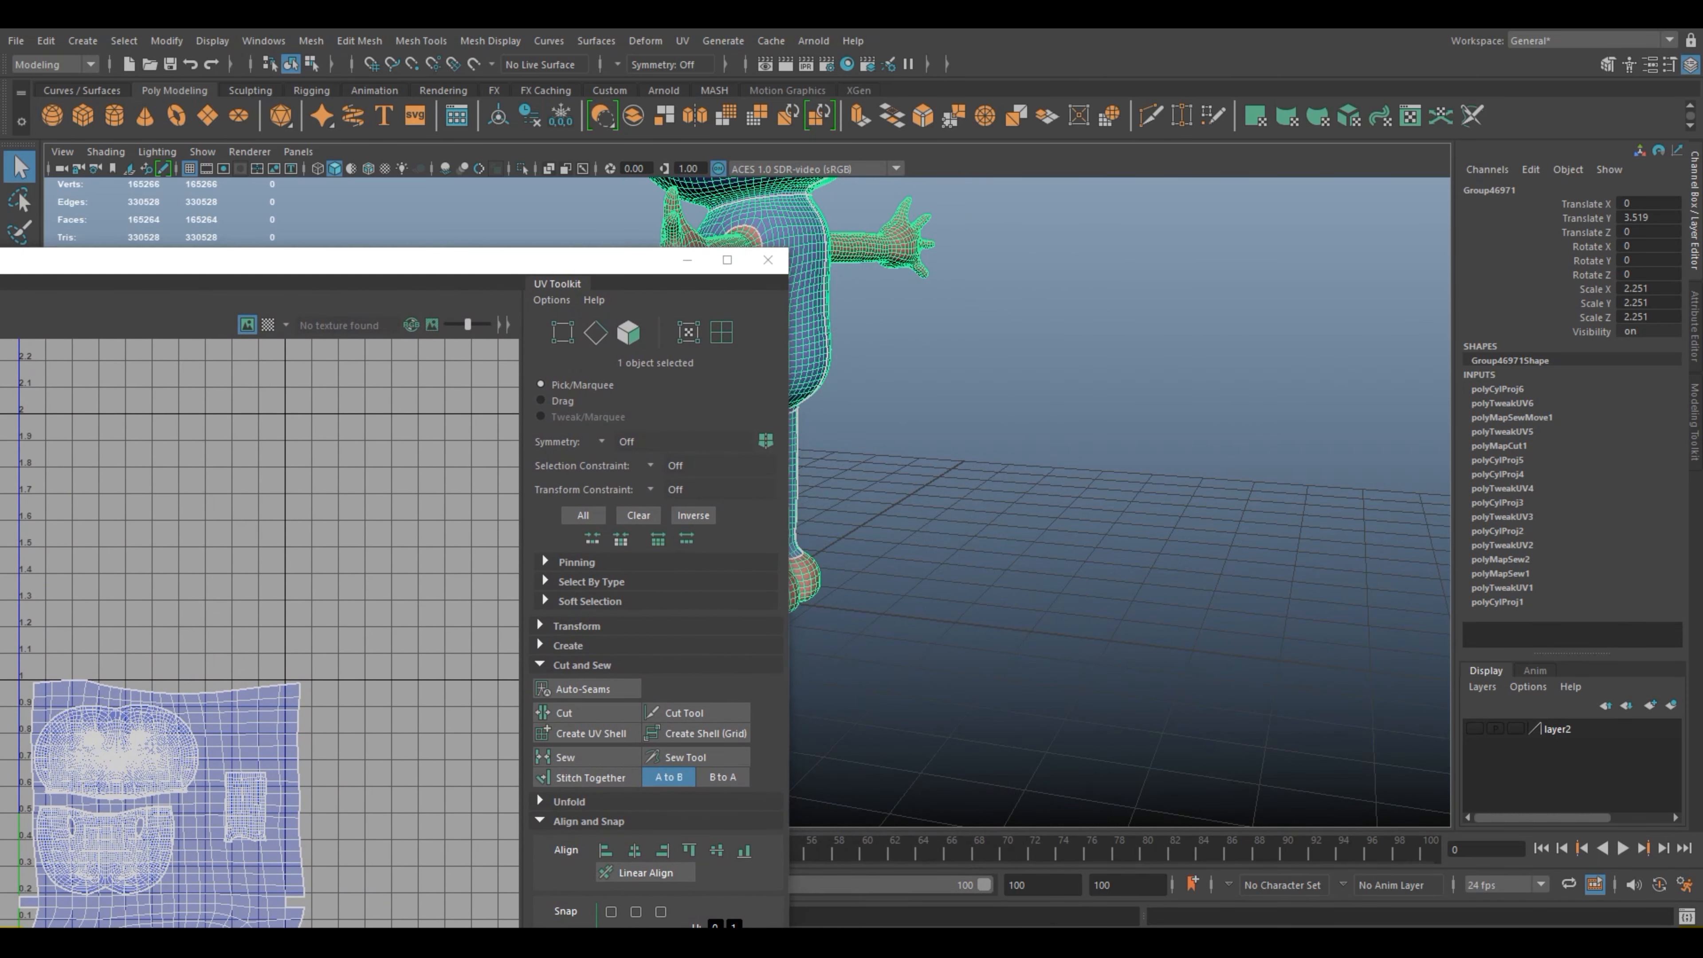
pyautogui.keyDown('alt'); pyautogui.moveTo(878, 402); pyautogui.dragTo(1140, 410, button='middle'); pyautogui.keyUp('alt')
pyautogui.scroll(5, 1139, 436)
pyautogui.keyDown('alt'); pyautogui.moveTo(1194, 463); pyautogui.dragTo(898, 440, button='middle'); pyautogui.keyUp('alt')
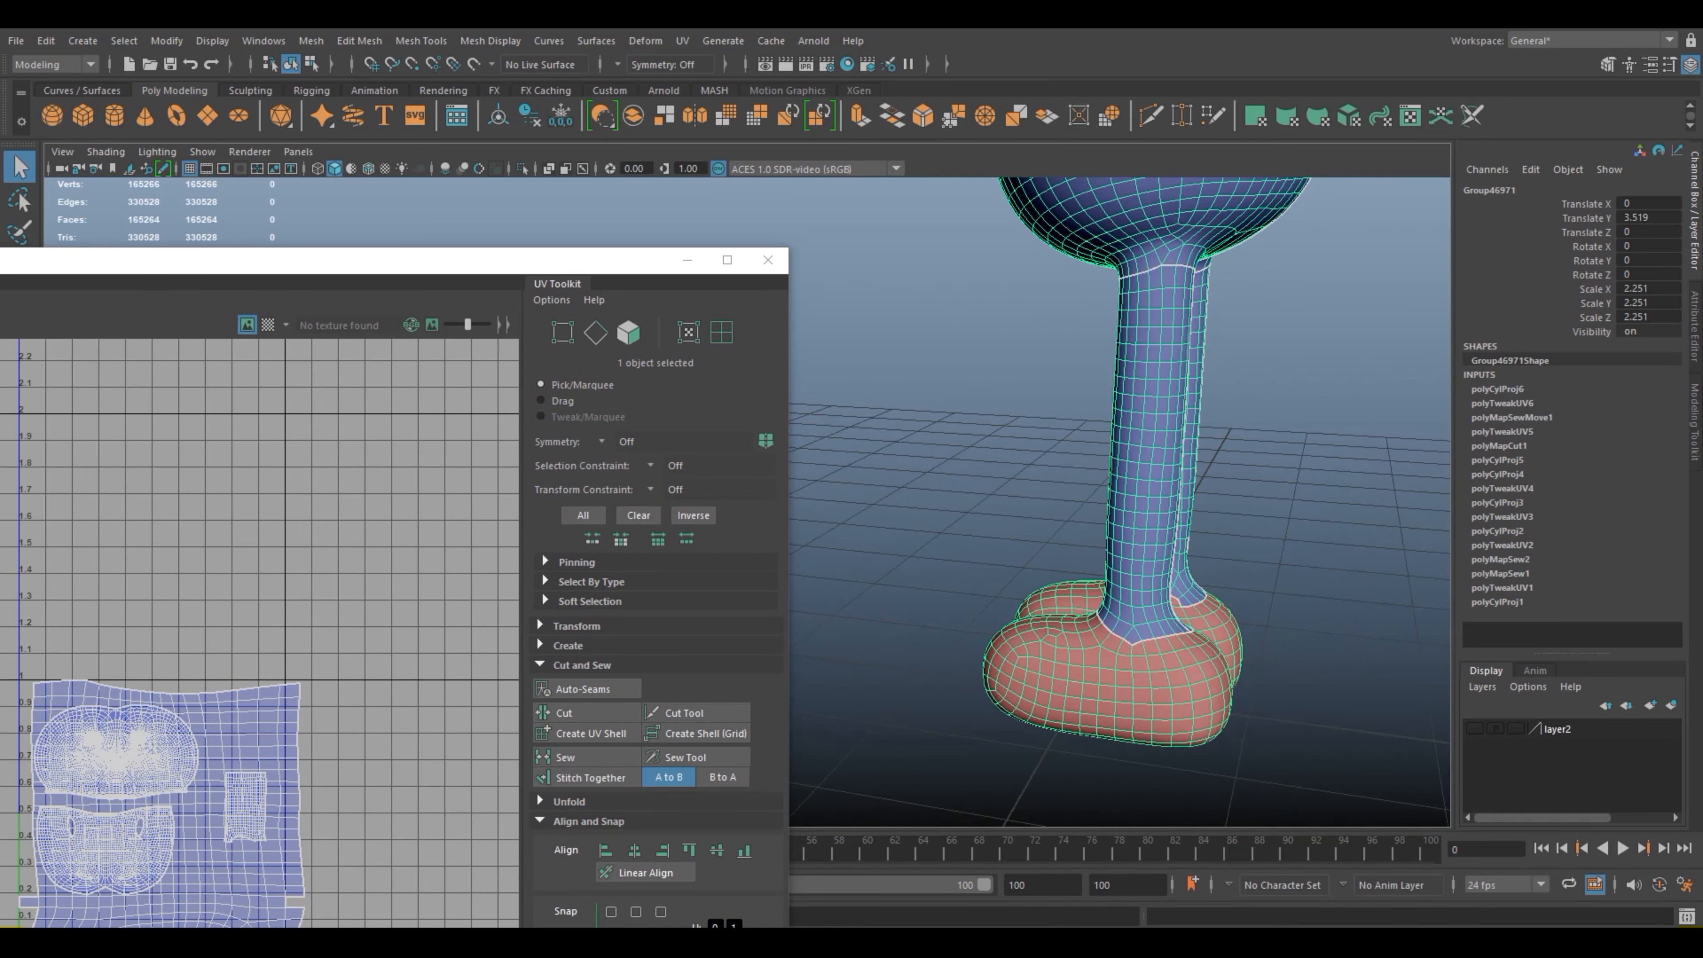
pyautogui.keyDown('alt'); pyautogui.moveTo(898, 439); pyautogui.dragTo(1086, 402); pyautogui.keyUp('alt')
pyautogui.keyDown('alt'); pyautogui.moveTo(1073, 430); pyautogui.dragTo(1216, 404, button='middle'); pyautogui.keyUp('alt')
pyautogui.keyDown('alt'); pyautogui.moveTo(1216, 404); pyautogui.dragTo(1045, 412); pyautogui.keyUp('alt')
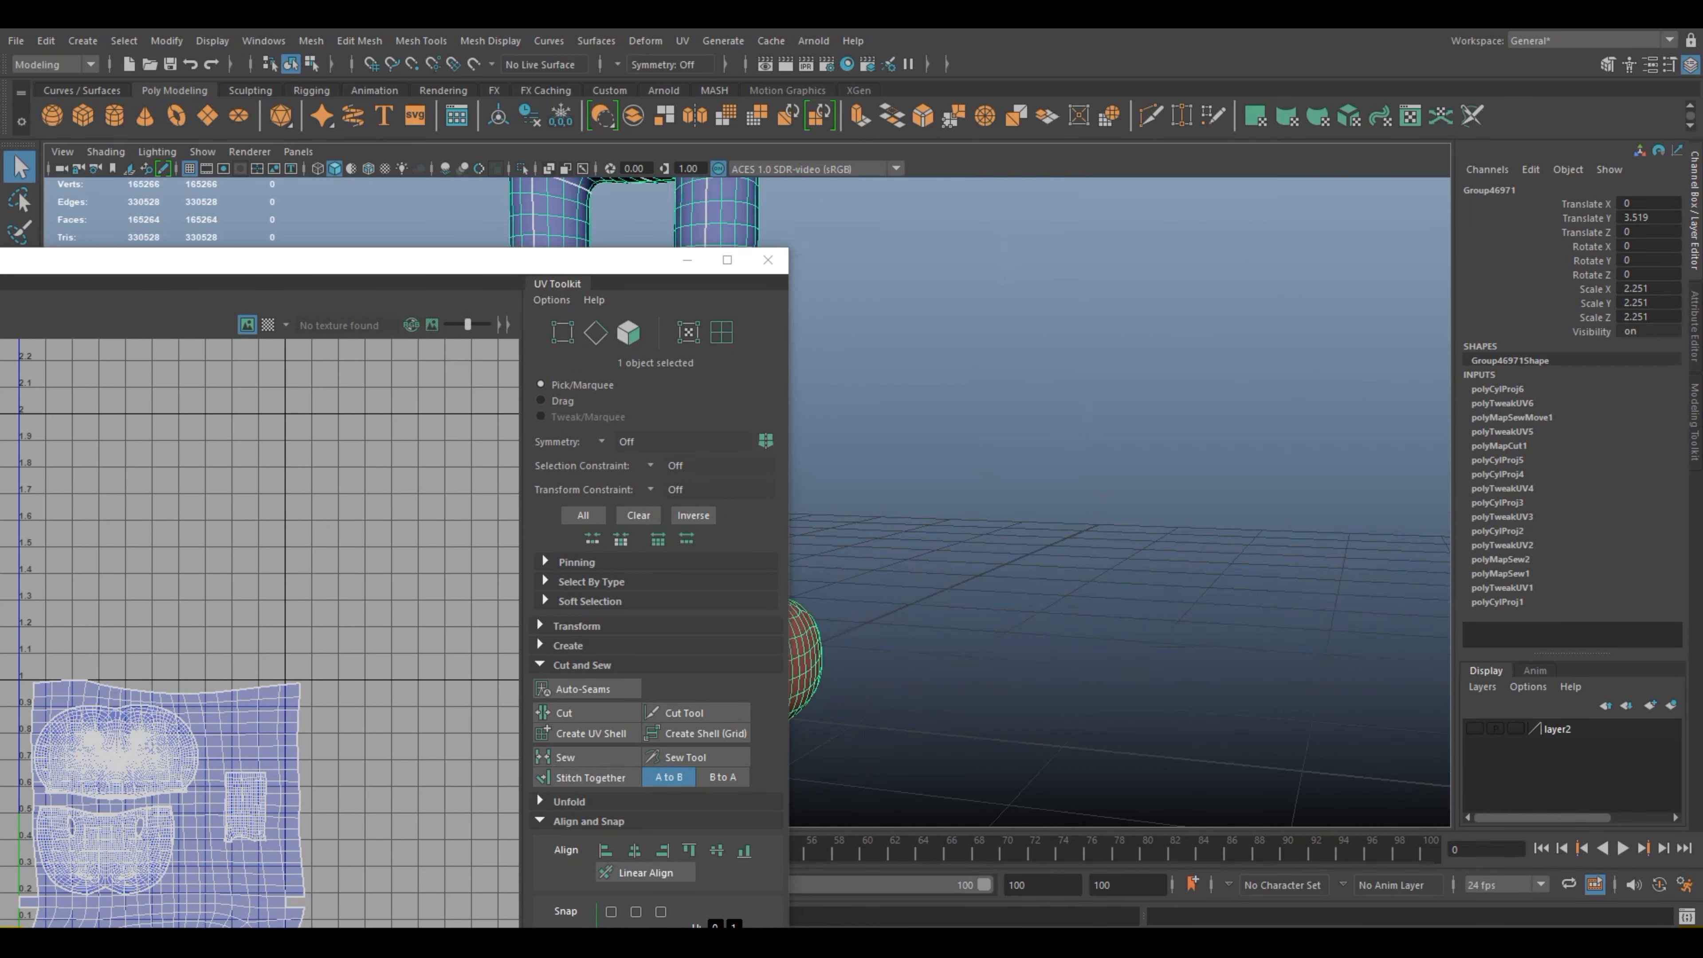
pyautogui.keyDown('alt'); pyautogui.moveTo(939, 422); pyautogui.dragTo(1274, 456, button='middle'); pyautogui.keyUp('alt')
pyautogui.scroll(4, 1120, 503)
pyautogui.keyDown('alt'); pyautogui.moveTo(1173, 502); pyautogui.dragTo(992, 382, button='middle'); pyautogui.keyUp('alt')
pyautogui.scroll(4, 992, 382)
pyautogui.keyDown('alt'); pyautogui.moveTo(1274, 483); pyautogui.dragTo(871, 446, button='middle'); pyautogui.keyUp('alt')
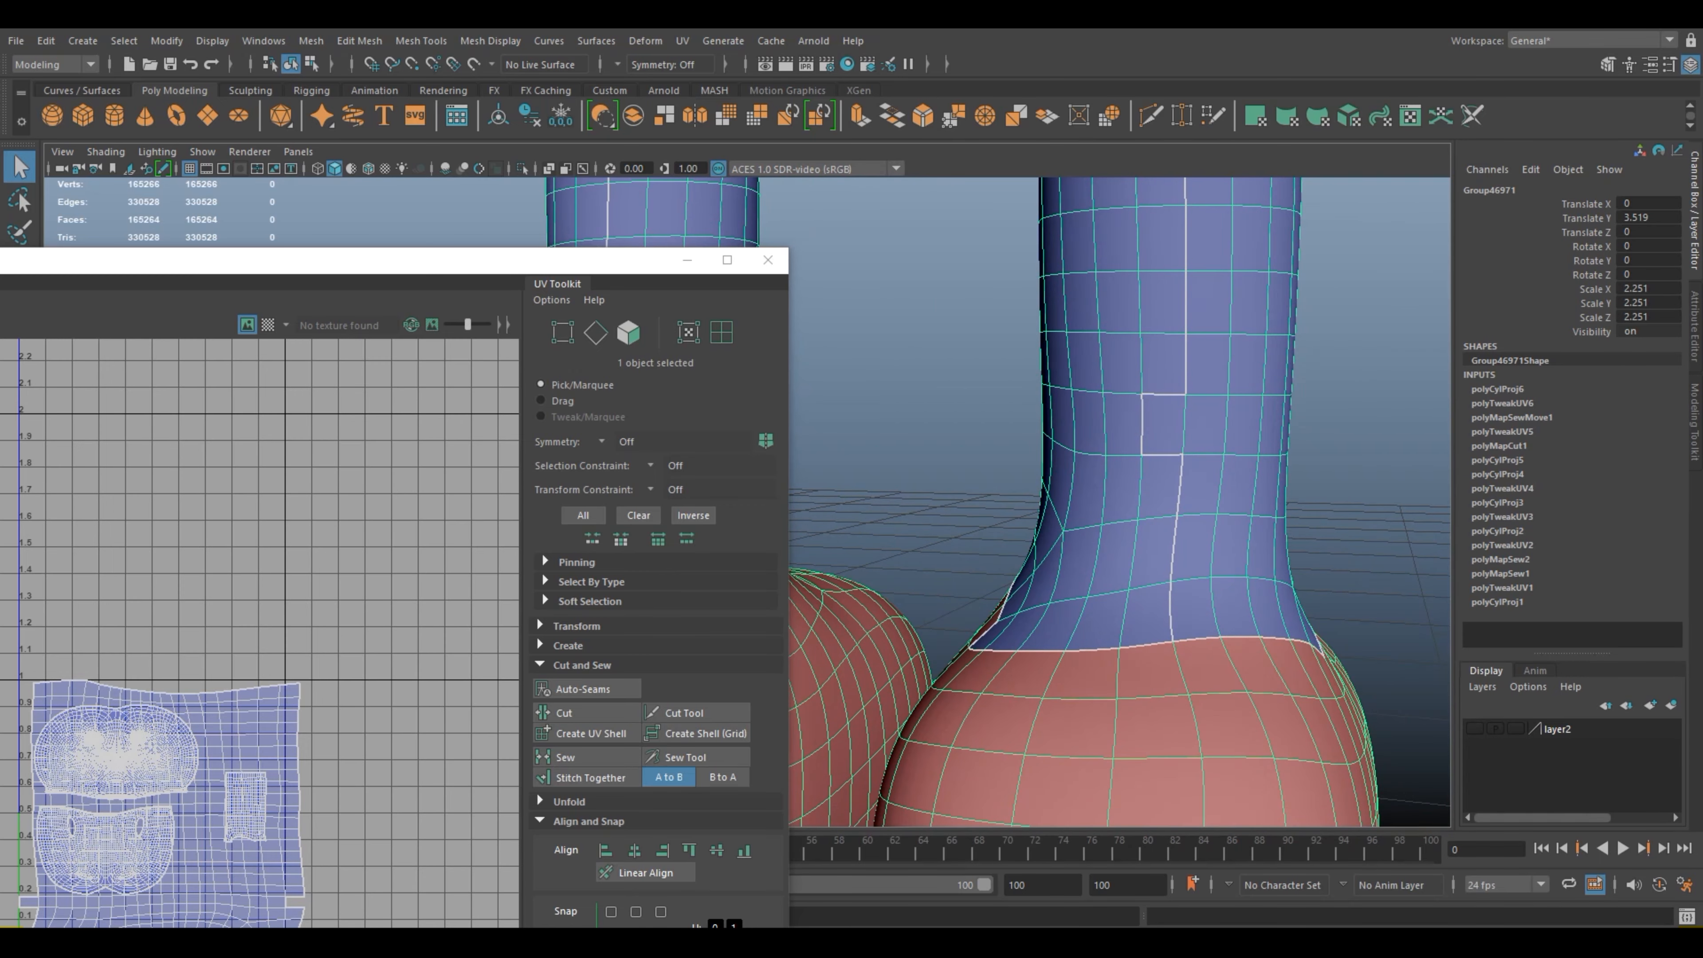
pyautogui.moveTo(1176, 423); pyautogui.dragTo(1176, 373, button='right')
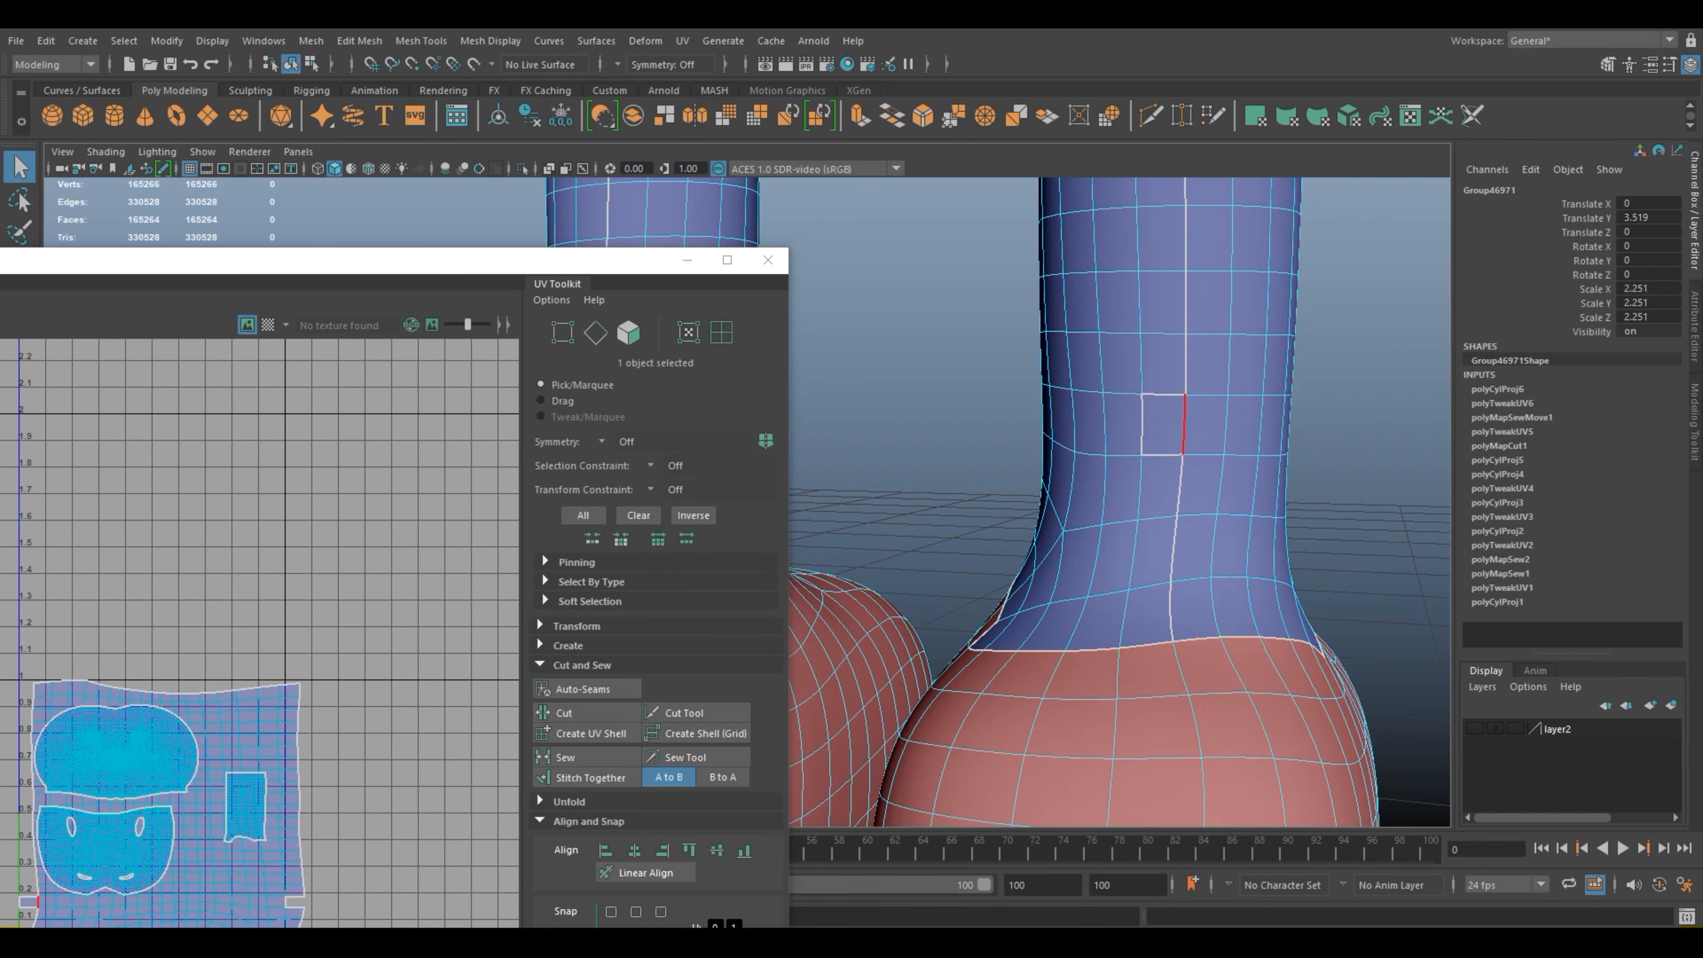
pyautogui.click(1182, 423)
pyautogui.click(582, 712)
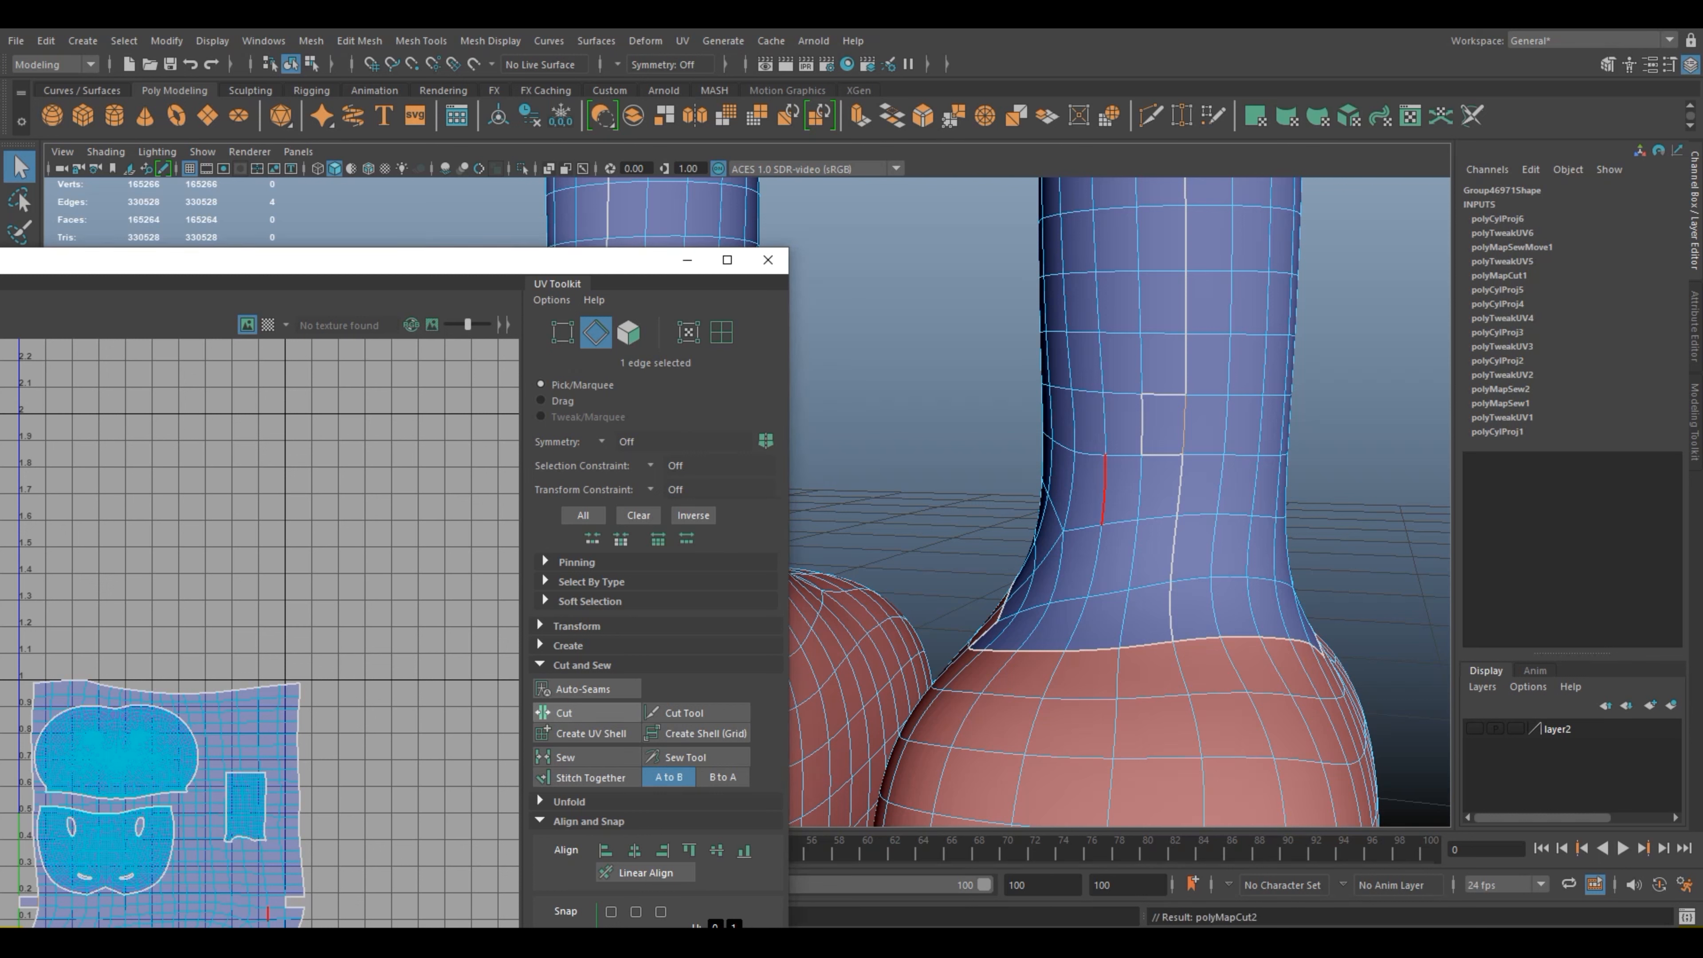
# Step: Stitch together the three remaining seam edges around the offset face above the ankle and return to object selection
pyautogui.click(1163, 394)
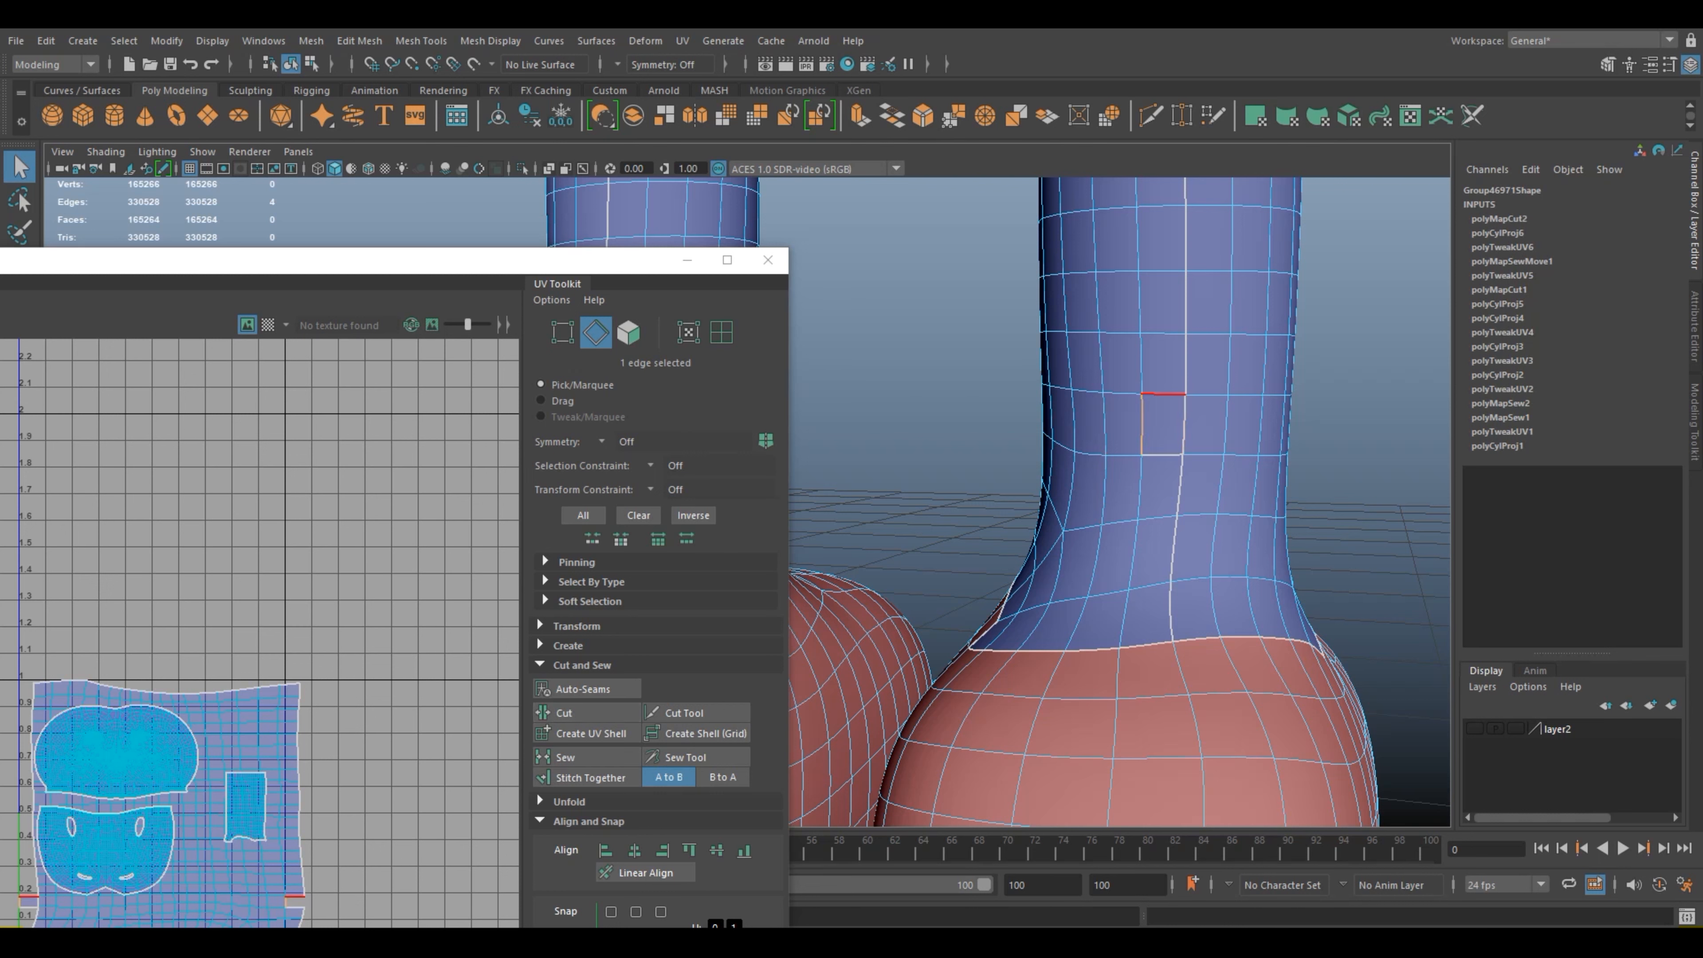
pyautogui.keyDown('shift'); pyautogui.click(1163, 455); pyautogui.keyUp('shift')
pyautogui.click(589, 776)
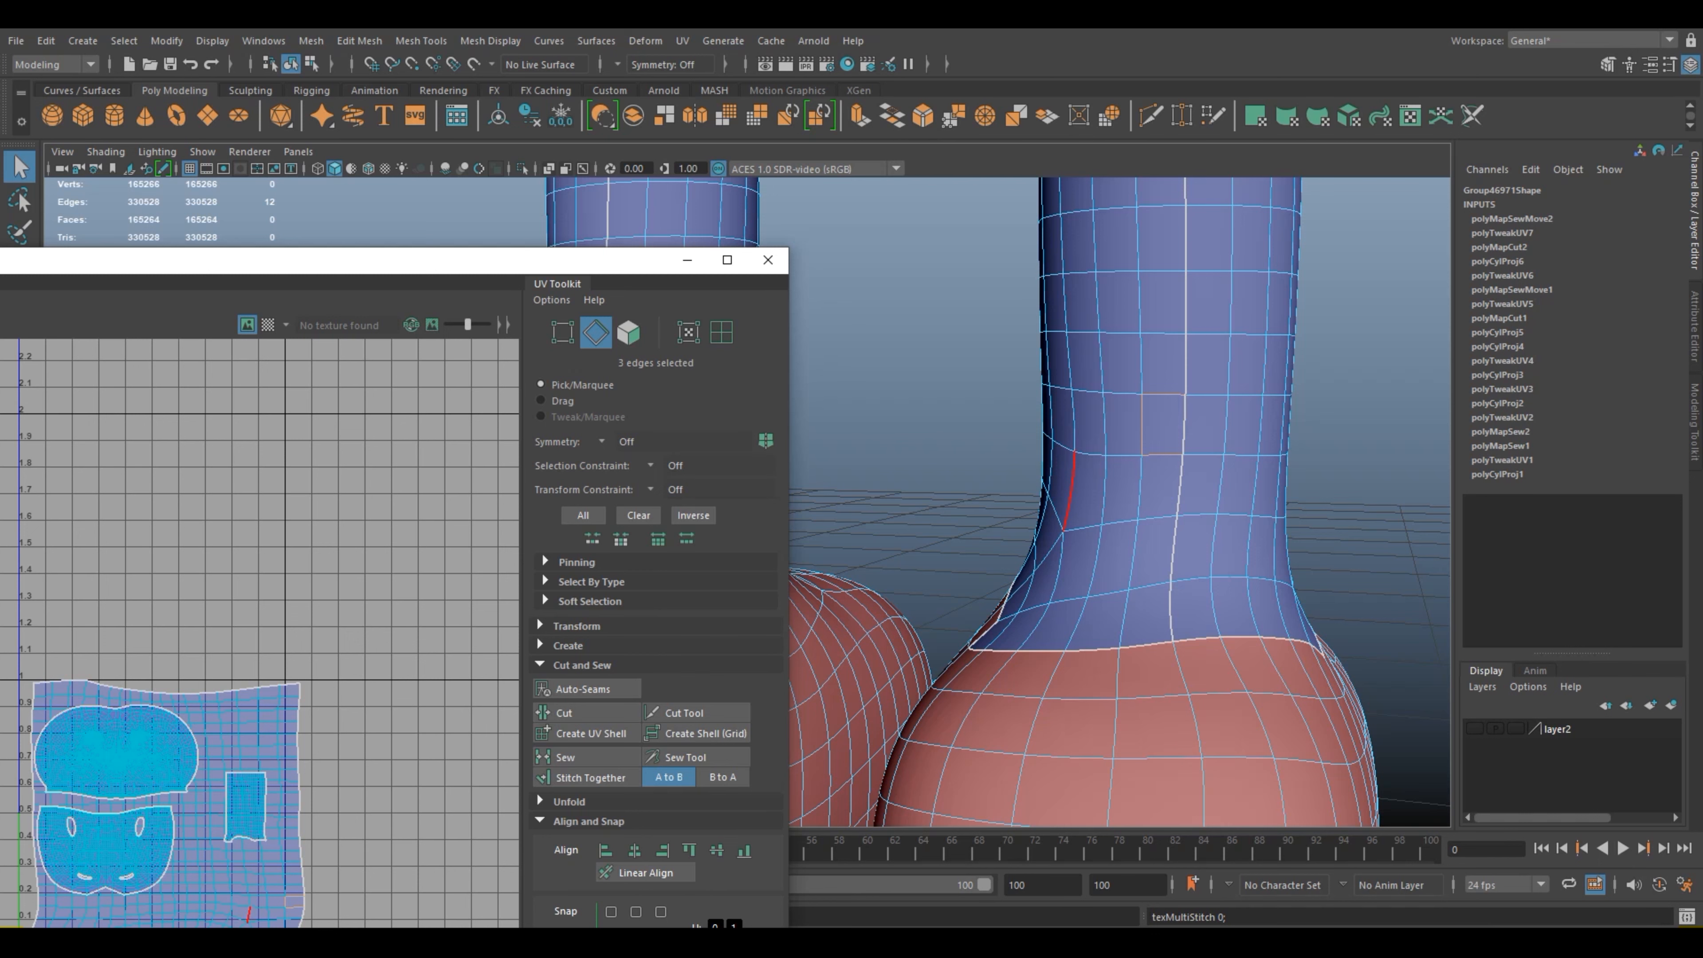
pyautogui.moveTo(1172, 423); pyautogui.dragTo(1258, 398, button='right')
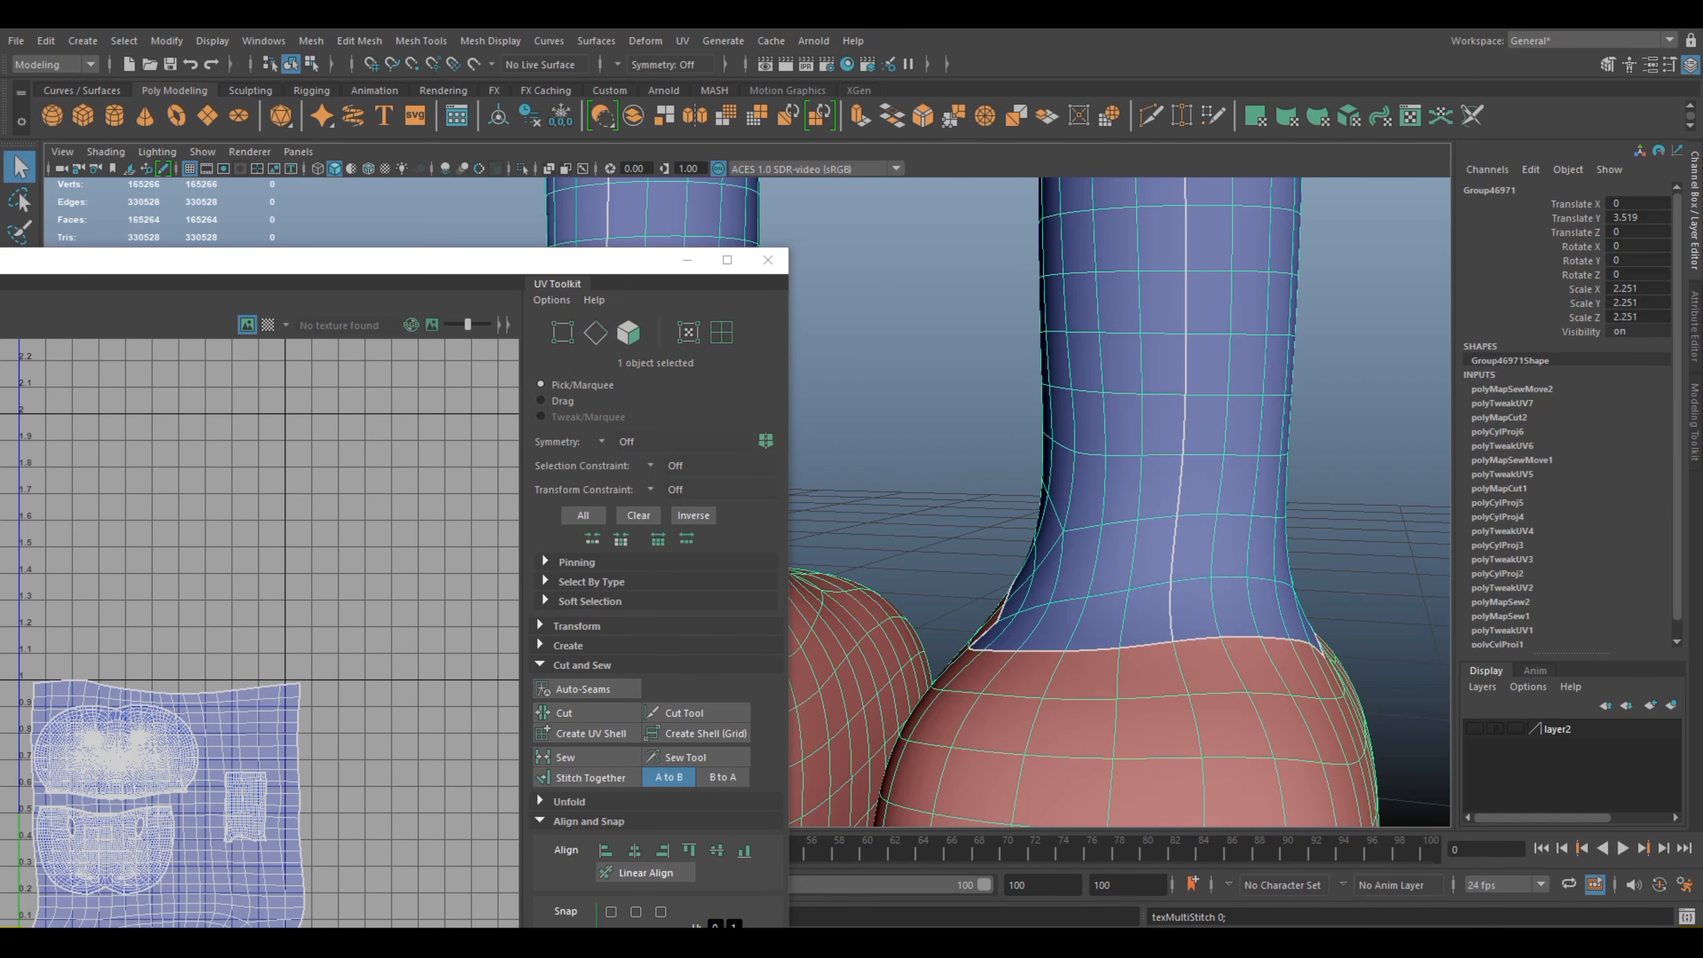
pyautogui.click(1368, 395)
pyautogui.scroll(-8, 1368, 396)
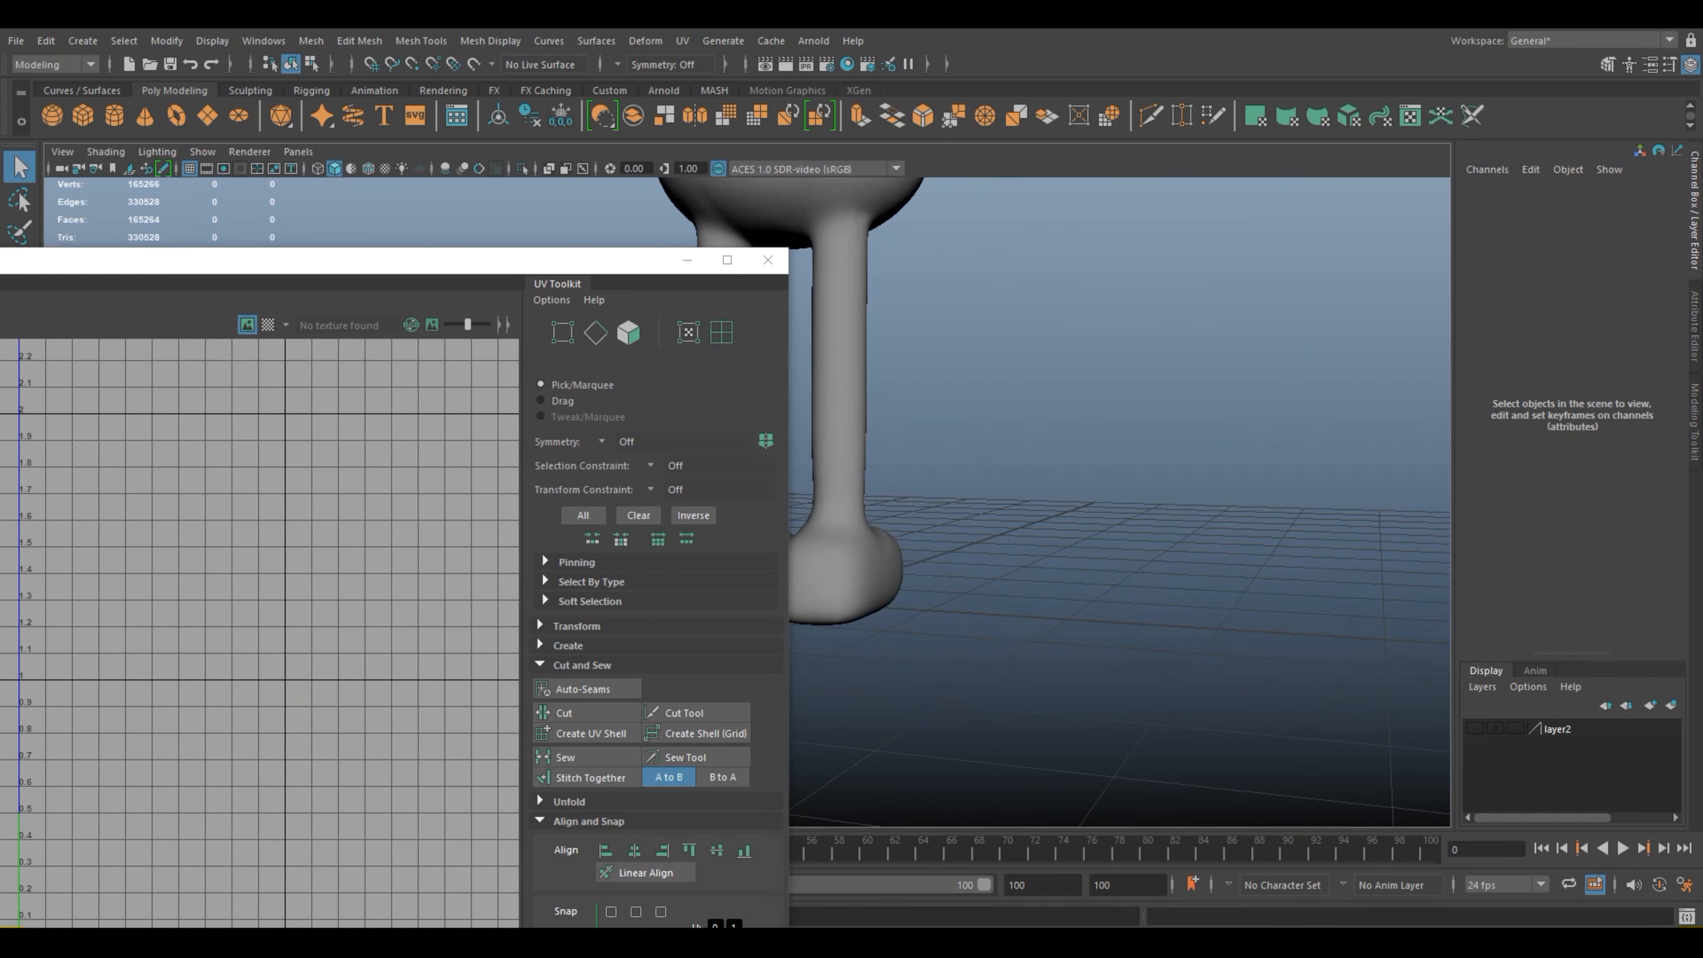
# Step: Move the leg's UV shell out of the 0–1 square, clear of the other shells, and narrow it to about 0.6 units wide
pyautogui.click(839, 402)
pyautogui.click(728, 260)
pyautogui.scroll(-2, 966, 568)
pyautogui.moveTo(994, 575); pyautogui.dragTo(917, 548, button='right')
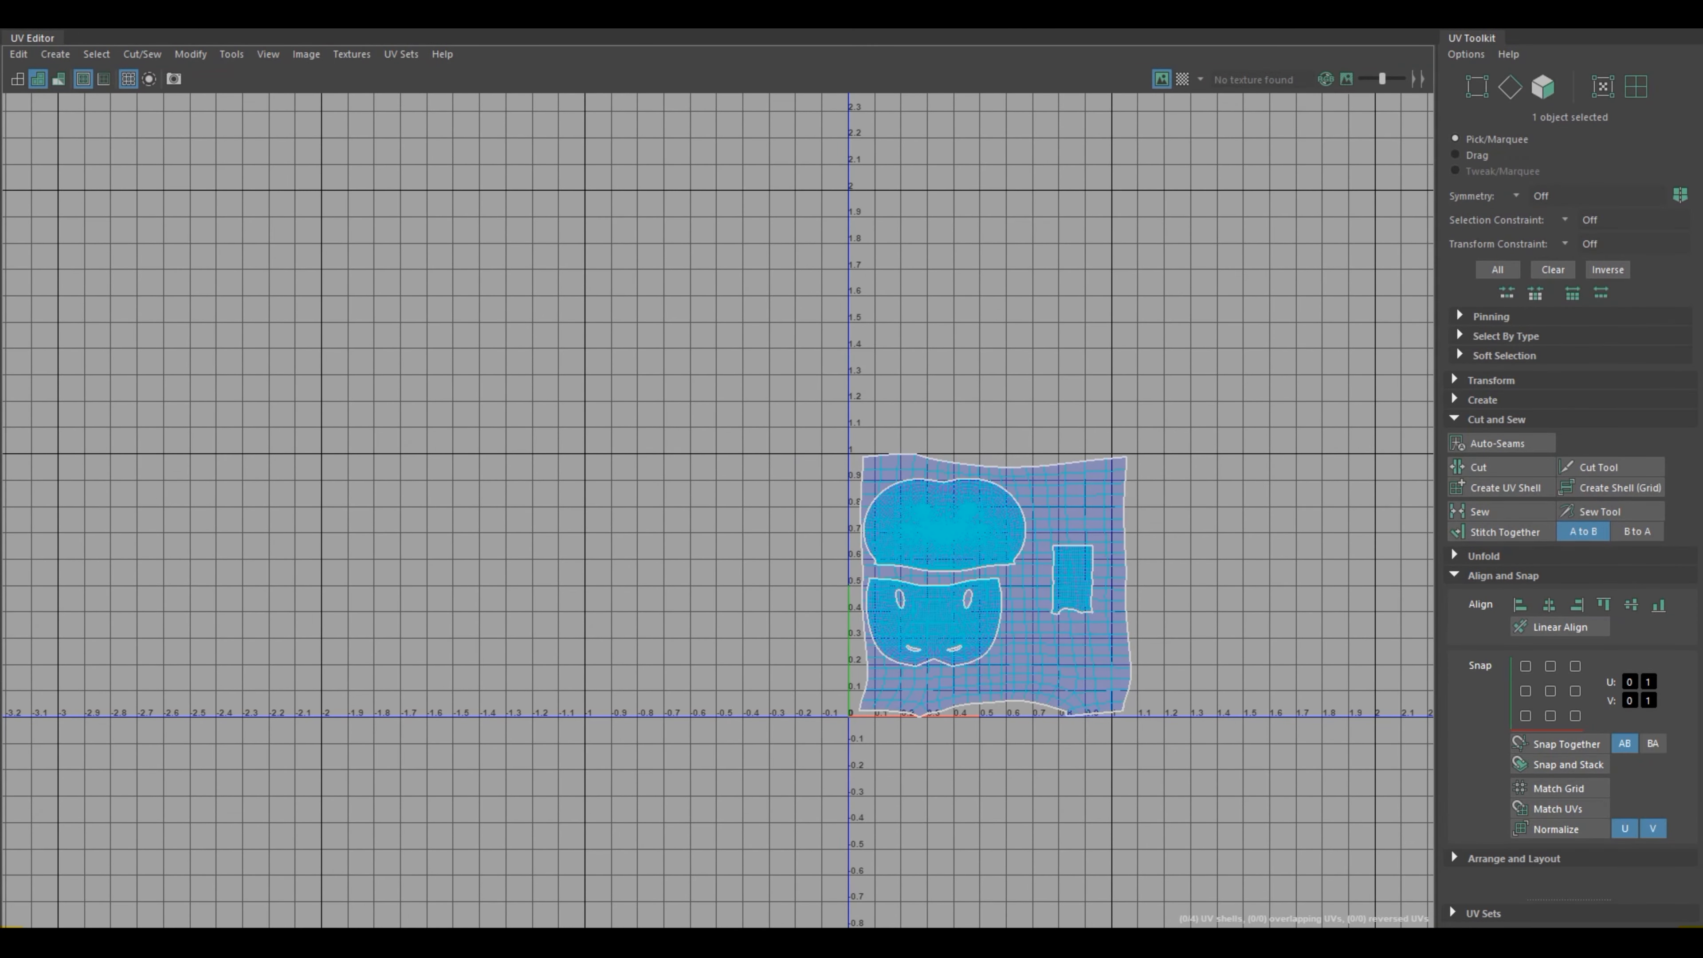
pyautogui.click(1036, 610)
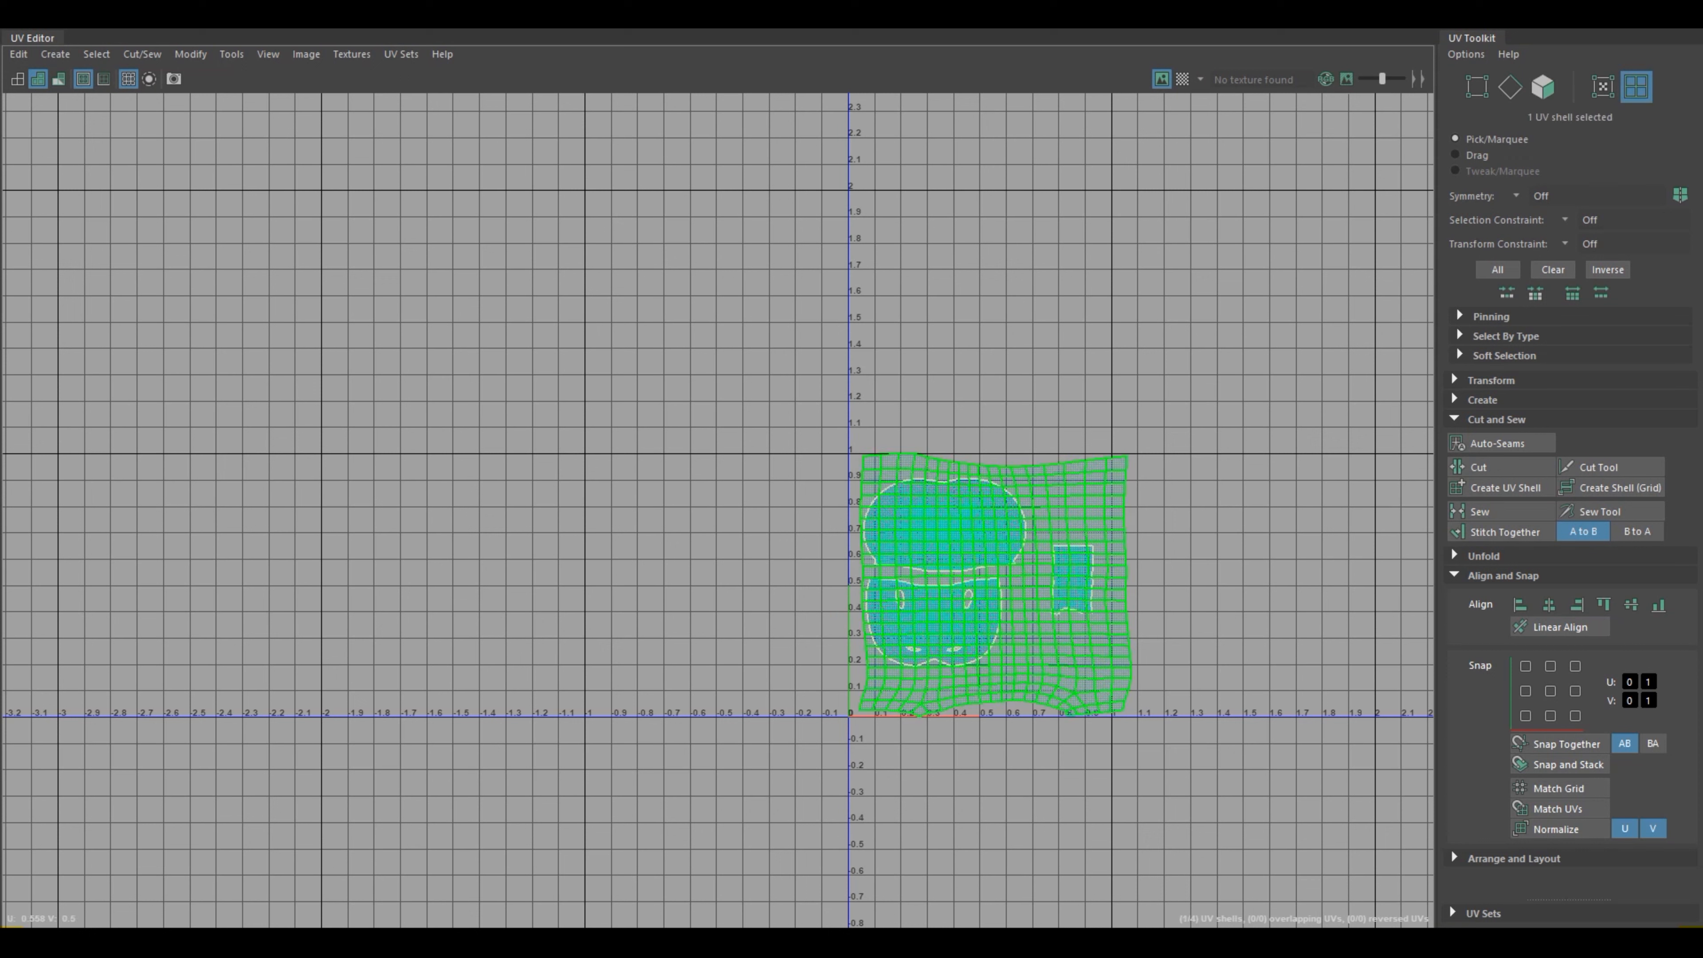
pyautogui.press('w')
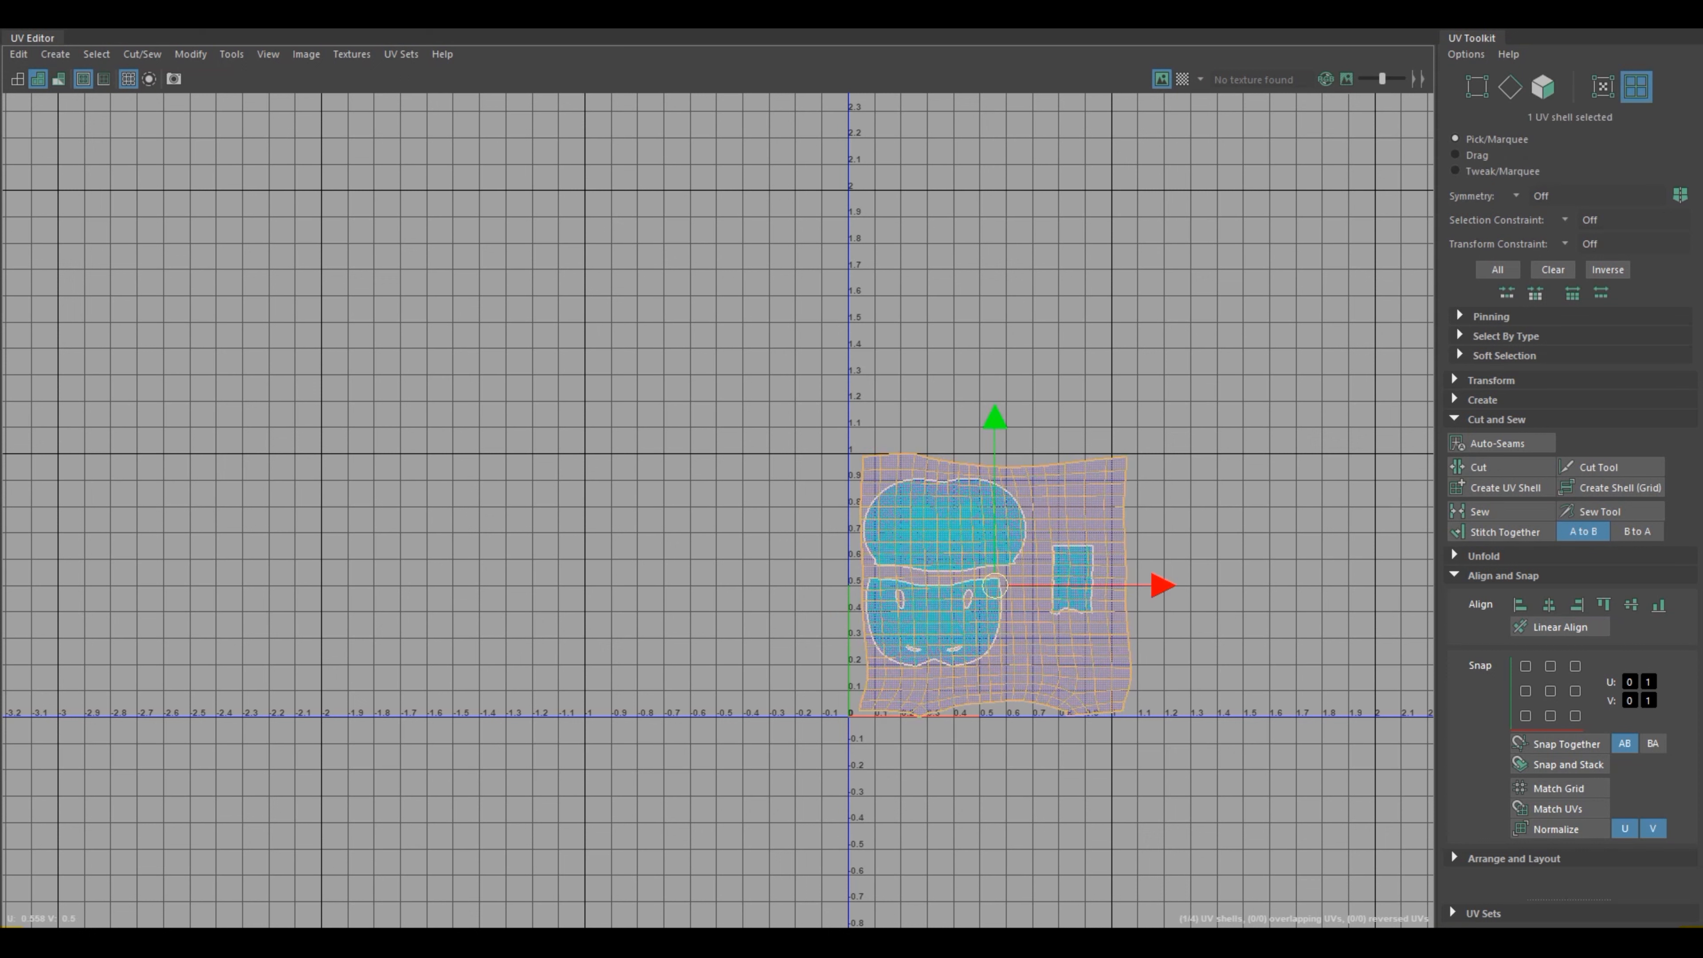
pyautogui.moveTo(995, 586); pyautogui.dragTo(649, 590)
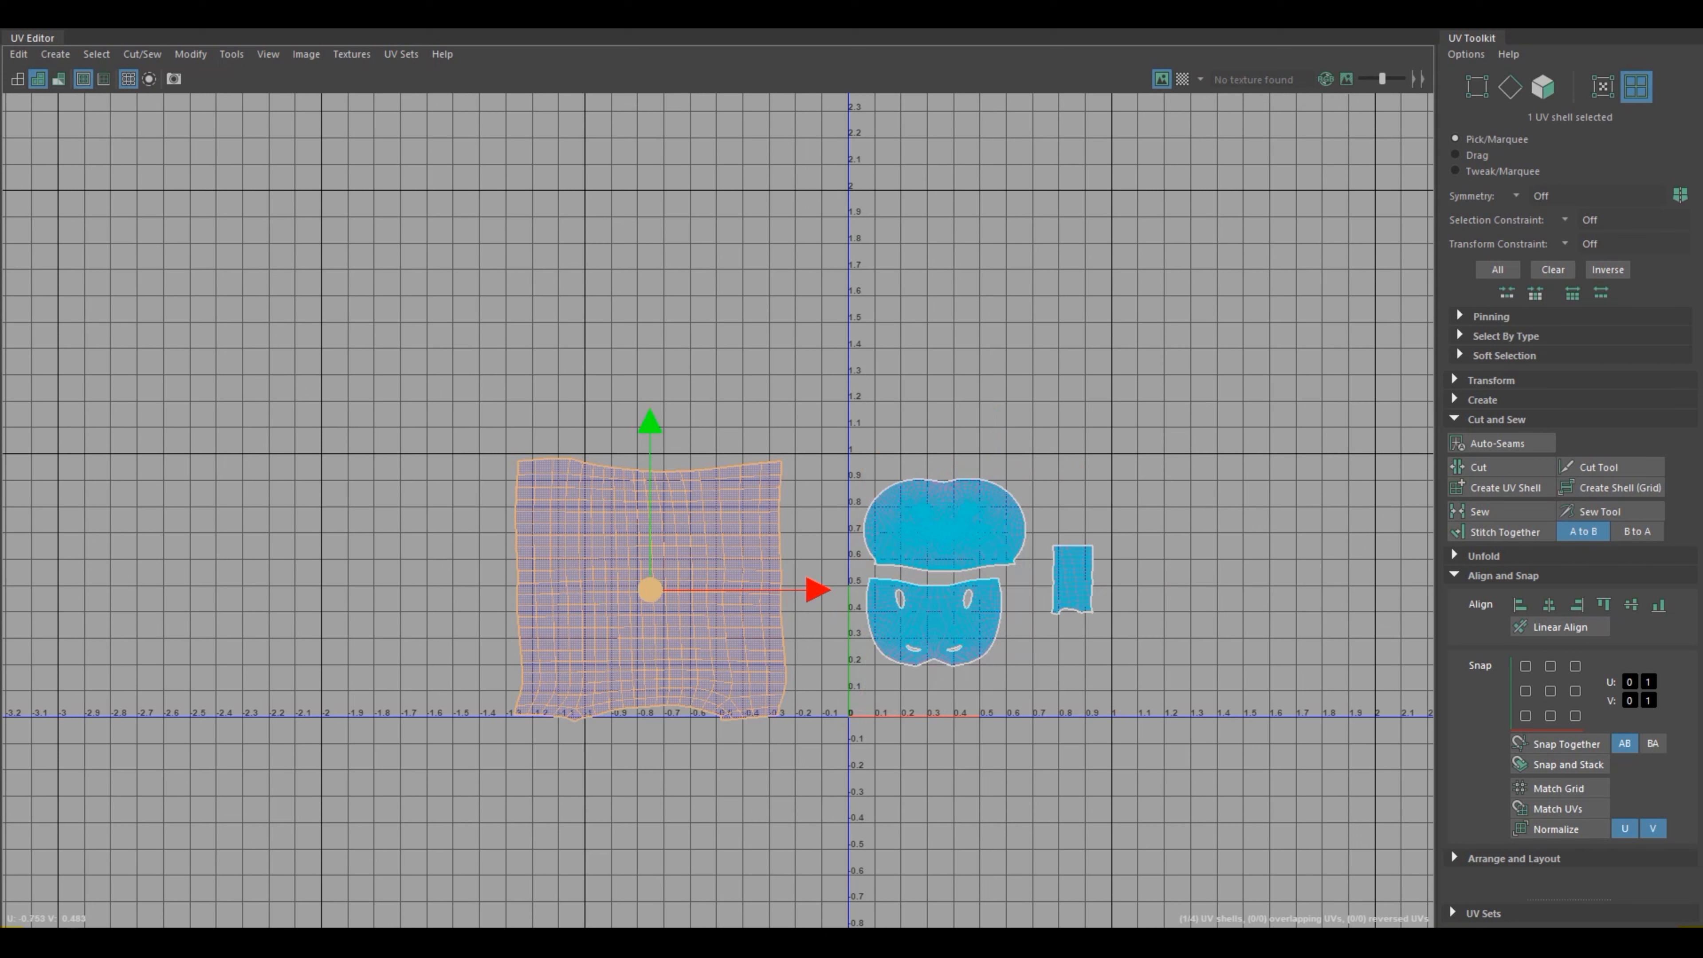
pyautogui.keyDown('shift'); pyautogui.moveTo(647, 507); pyautogui.dragTo(521, 517, button='right'); pyautogui.keyUp('shift')
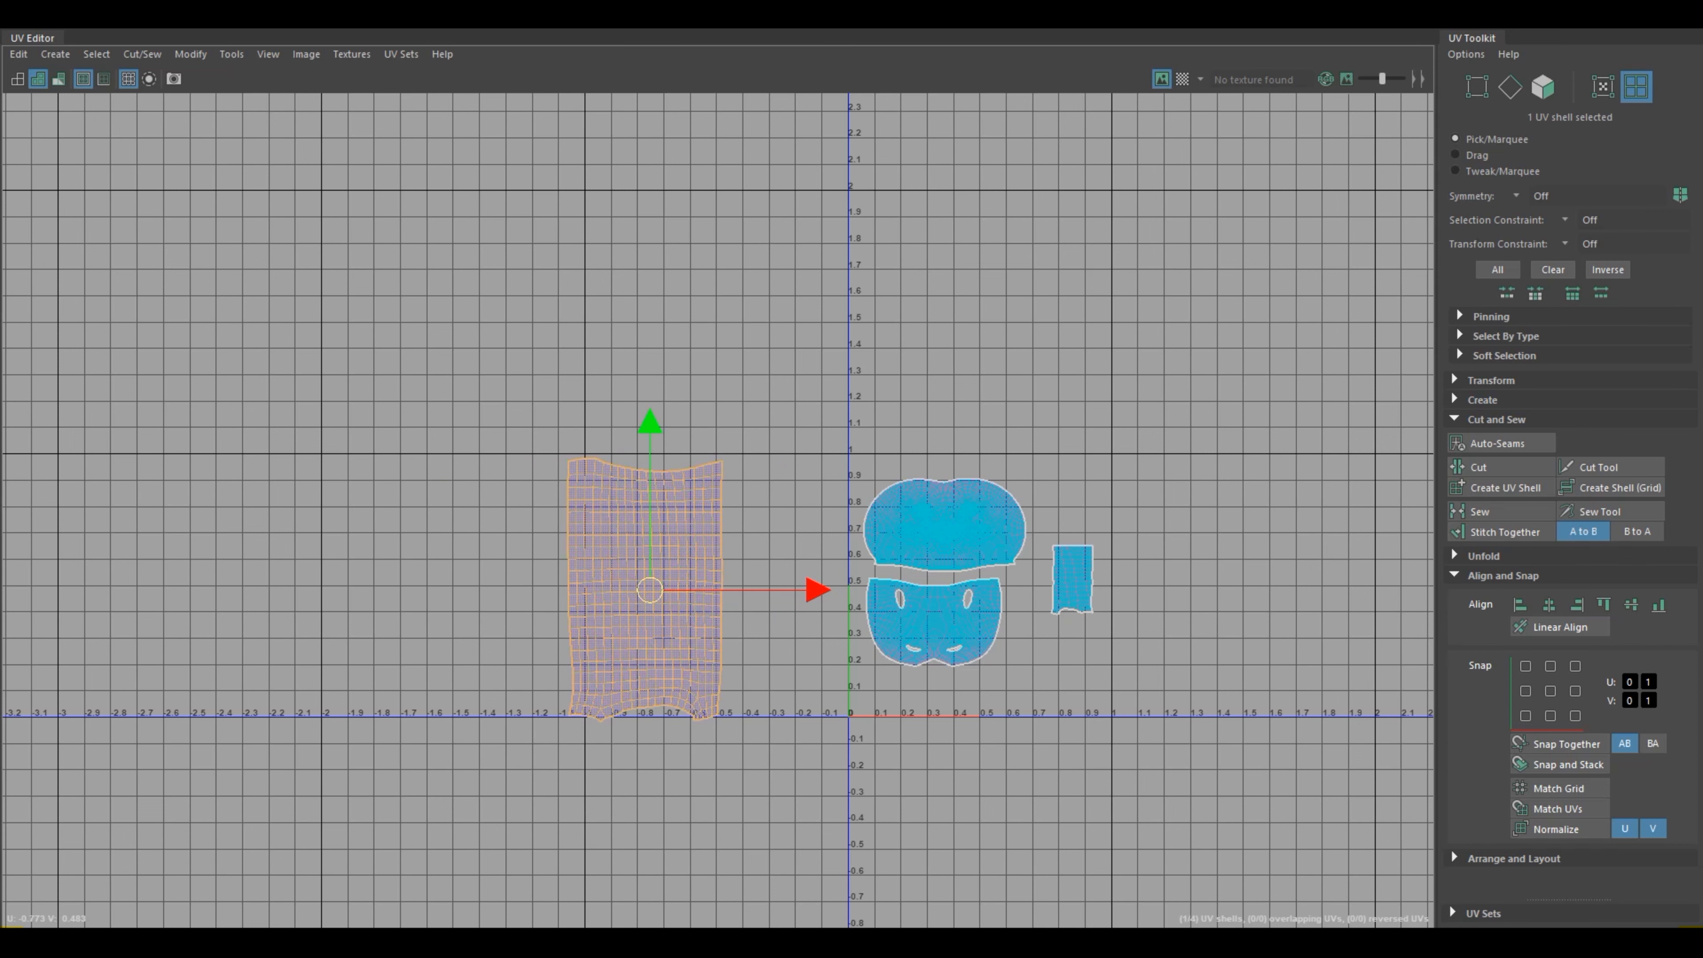
# Step: Straighten the leg shell's upper border by aligning its UVs to their maximum V
pyautogui.scroll(5, 712, 530)
pyautogui.moveTo(704, 498); pyautogui.dragTo(700, 463, button='right')
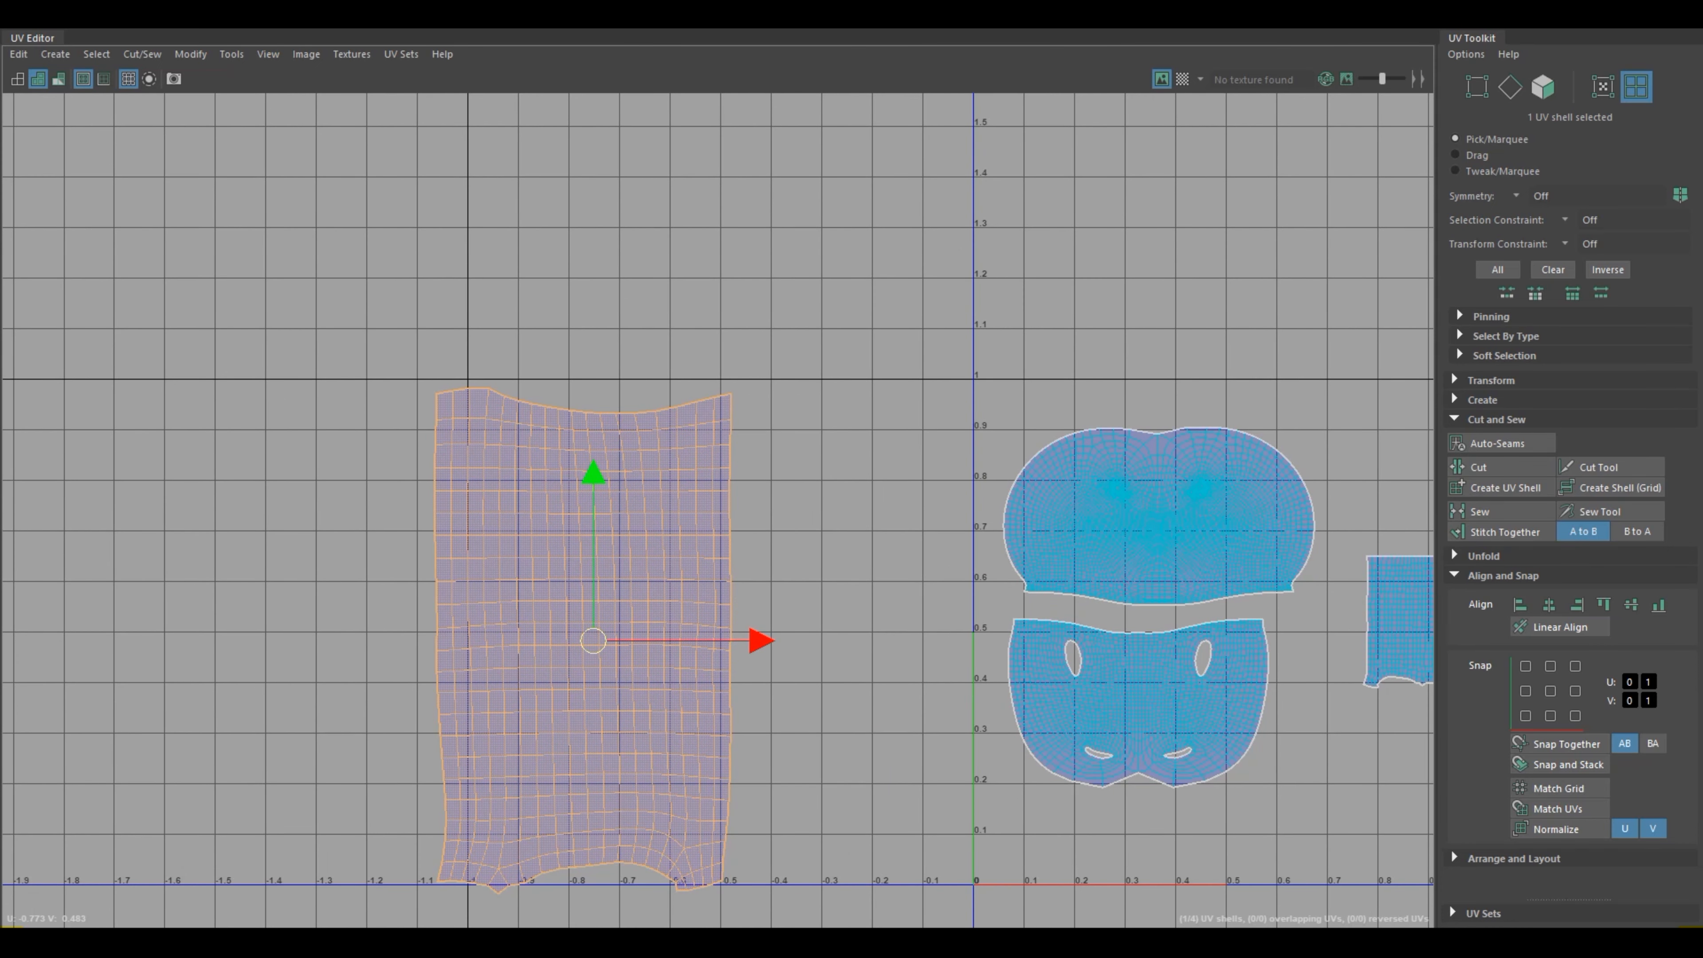
pyautogui.moveTo(501, 427); pyautogui.dragTo(556, 421, button='right')
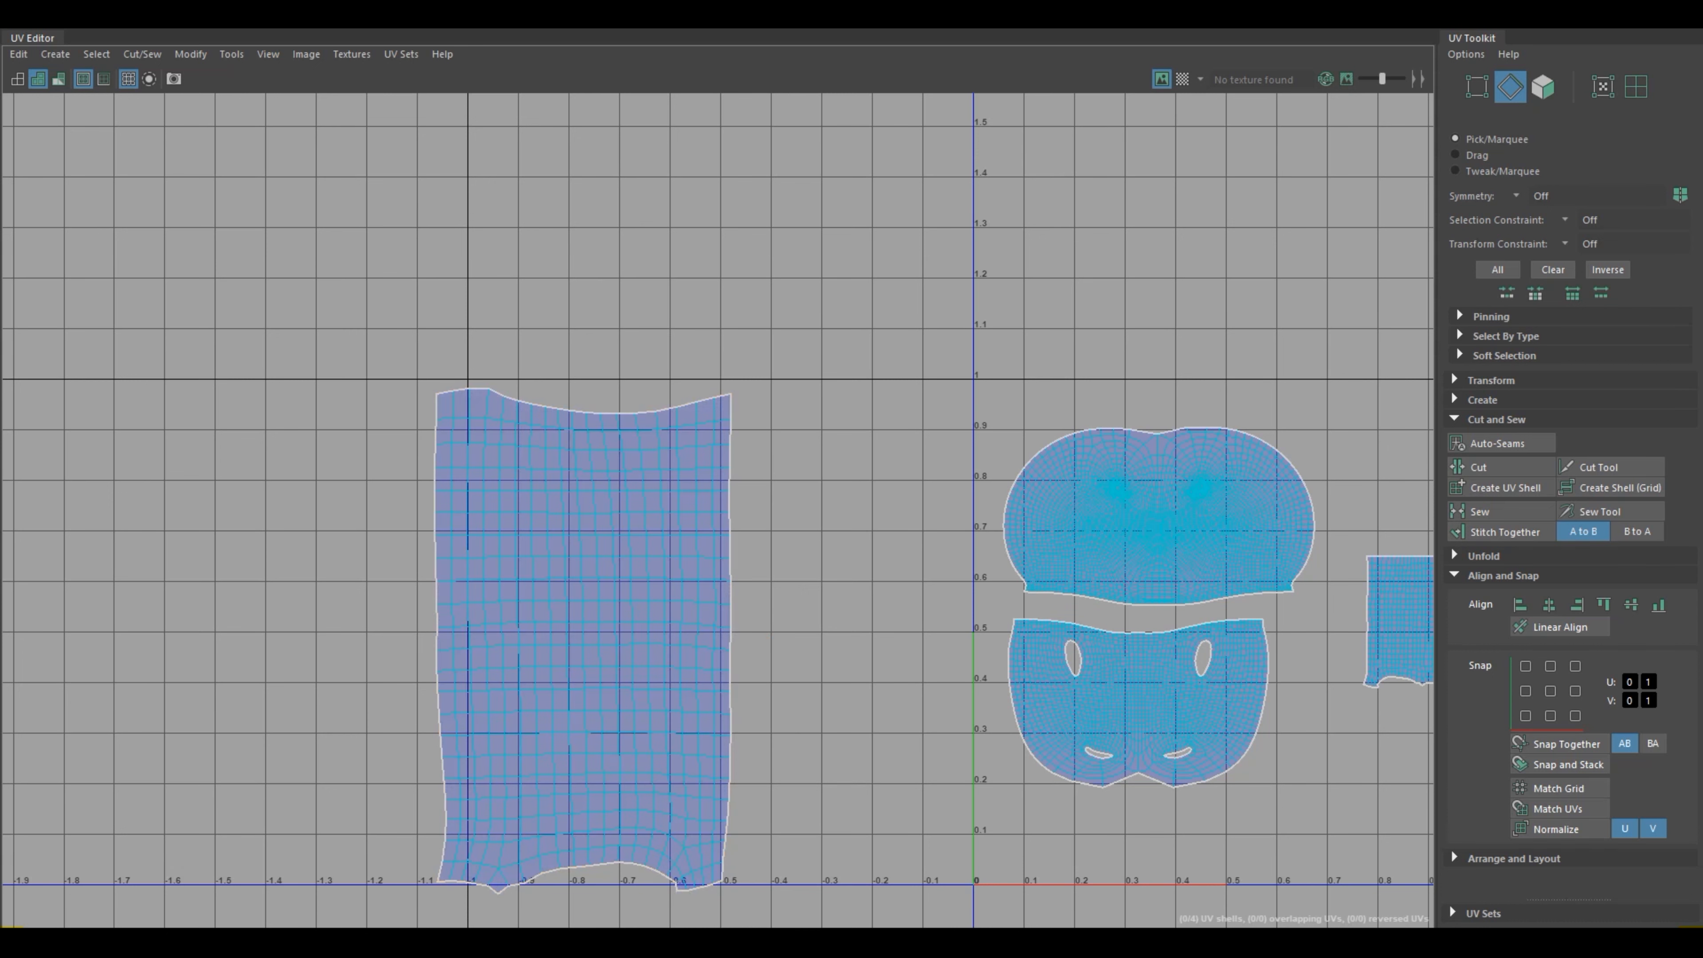
pyautogui.moveTo(377, 303); pyautogui.dragTo(442, 330)
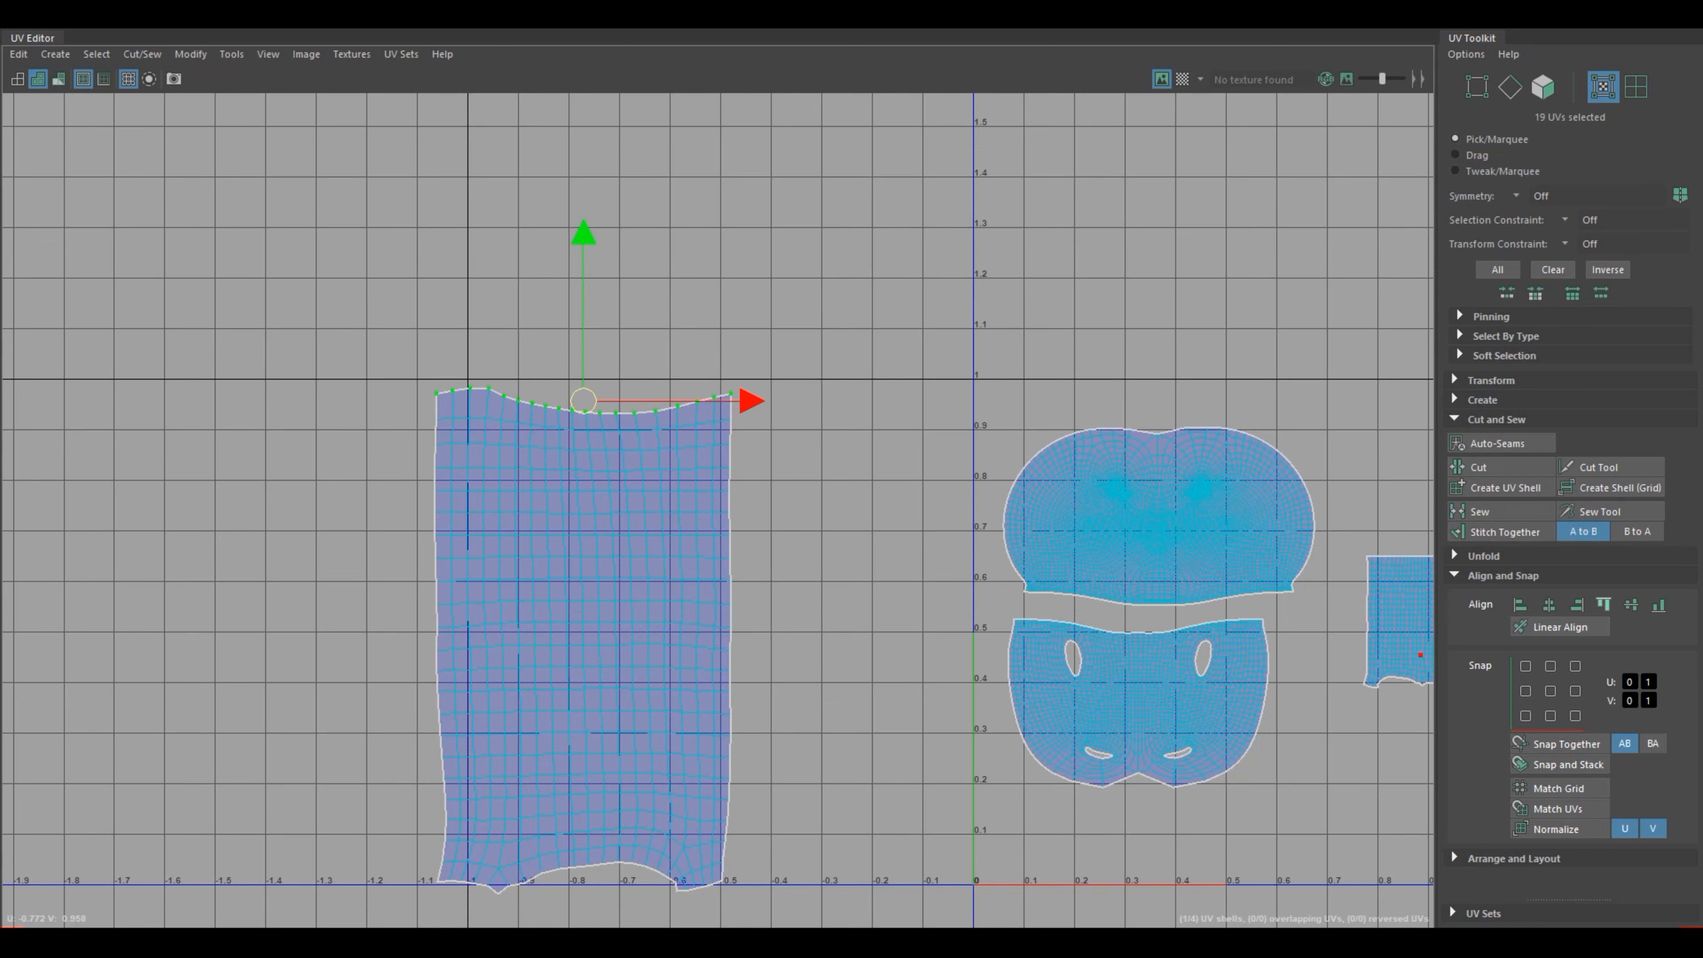
pyautogui.click(1603, 604)
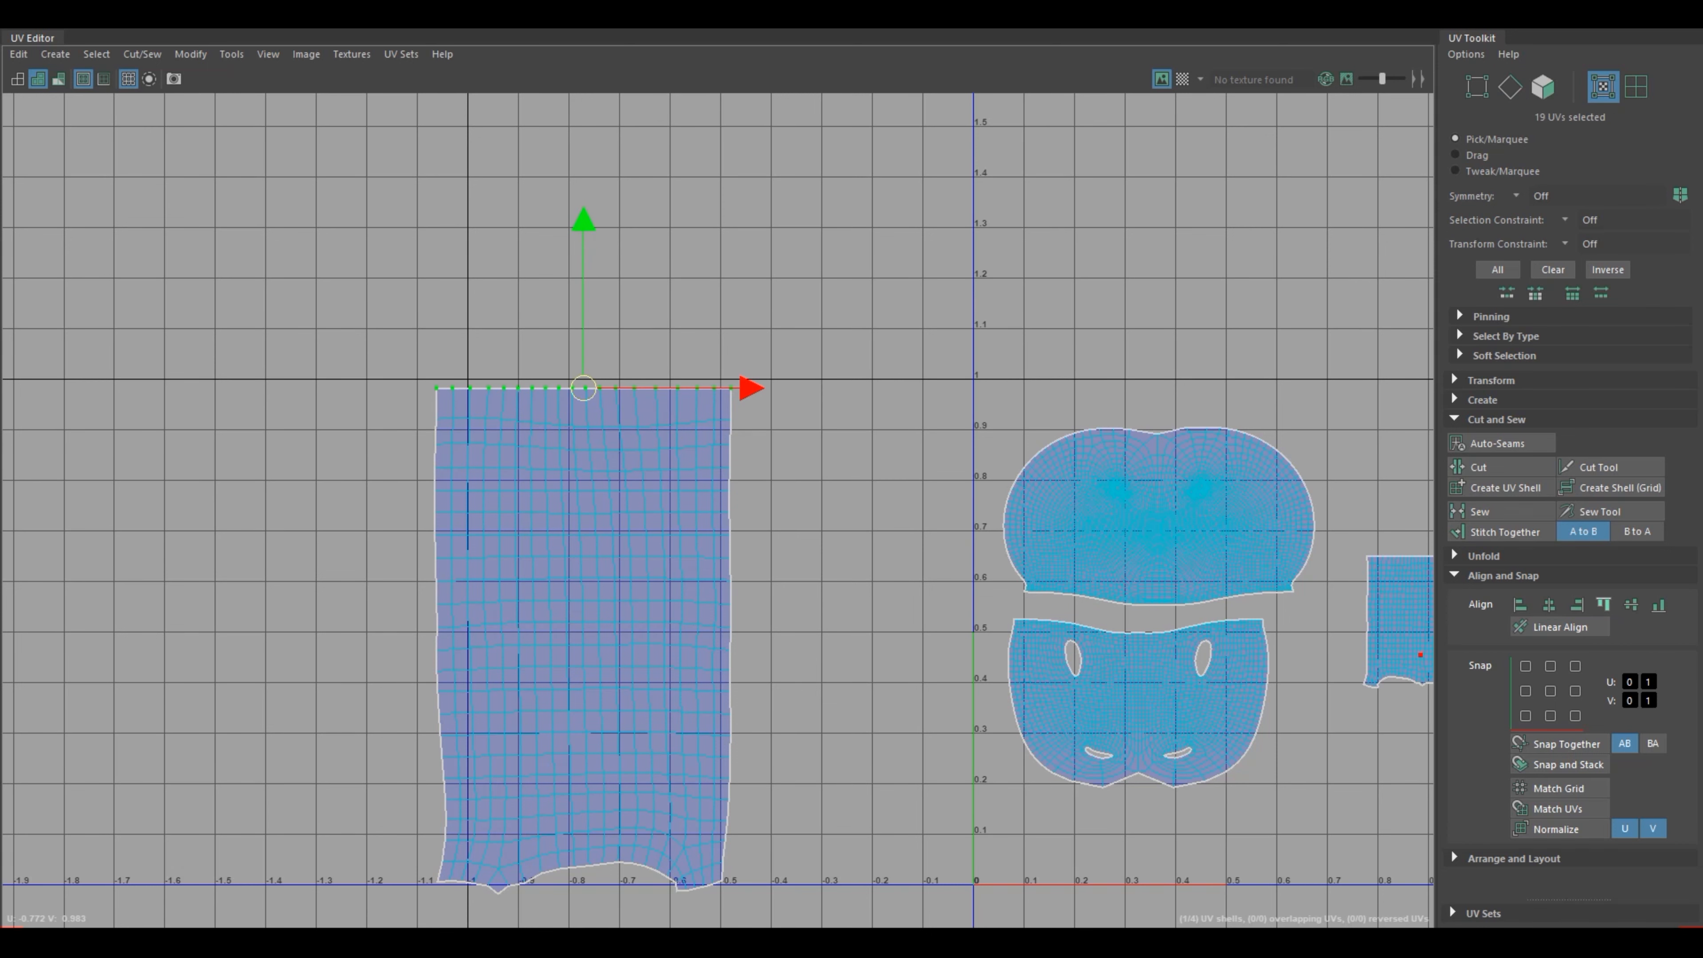
# Step: Scale the whole leg UV shell down uniformly to about 0.18 units wide and 0.3 units high
pyautogui.scroll(-2, 867, 807)
pyautogui.keyDown('alt'); pyautogui.moveTo(867, 807); pyautogui.dragTo(681, 722, button='middle'); pyautogui.keyUp('alt')
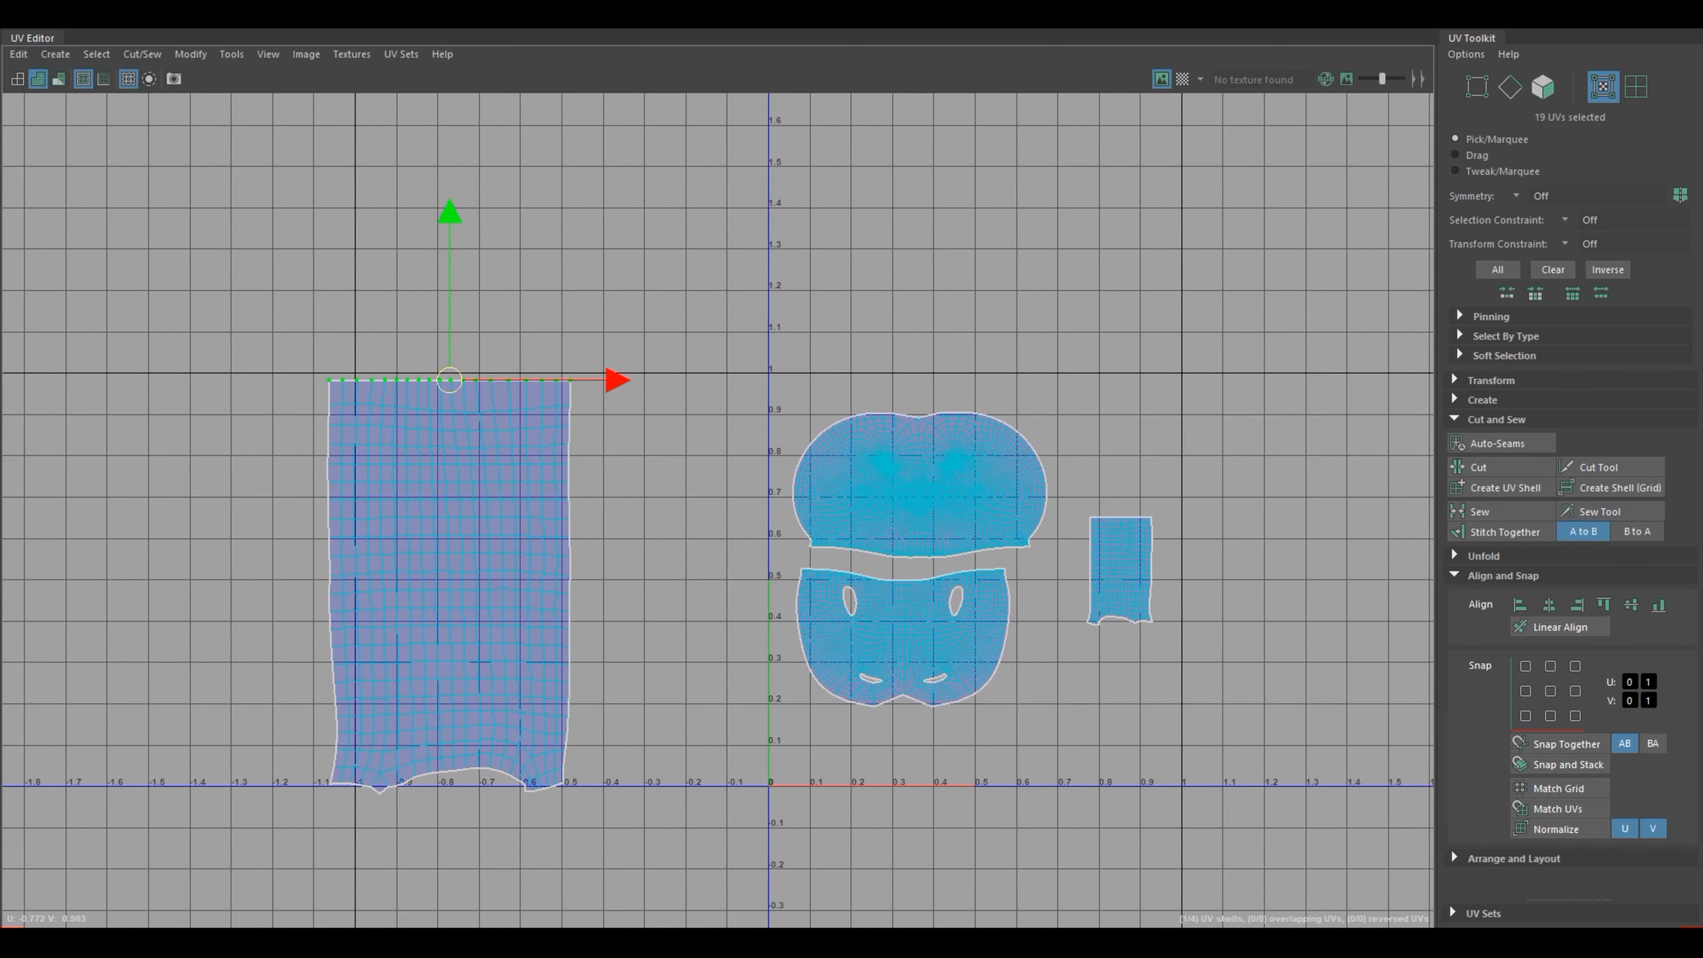
pyautogui.click(643, 577)
pyautogui.moveTo(446, 609); pyautogui.dragTo(370, 584, button='right')
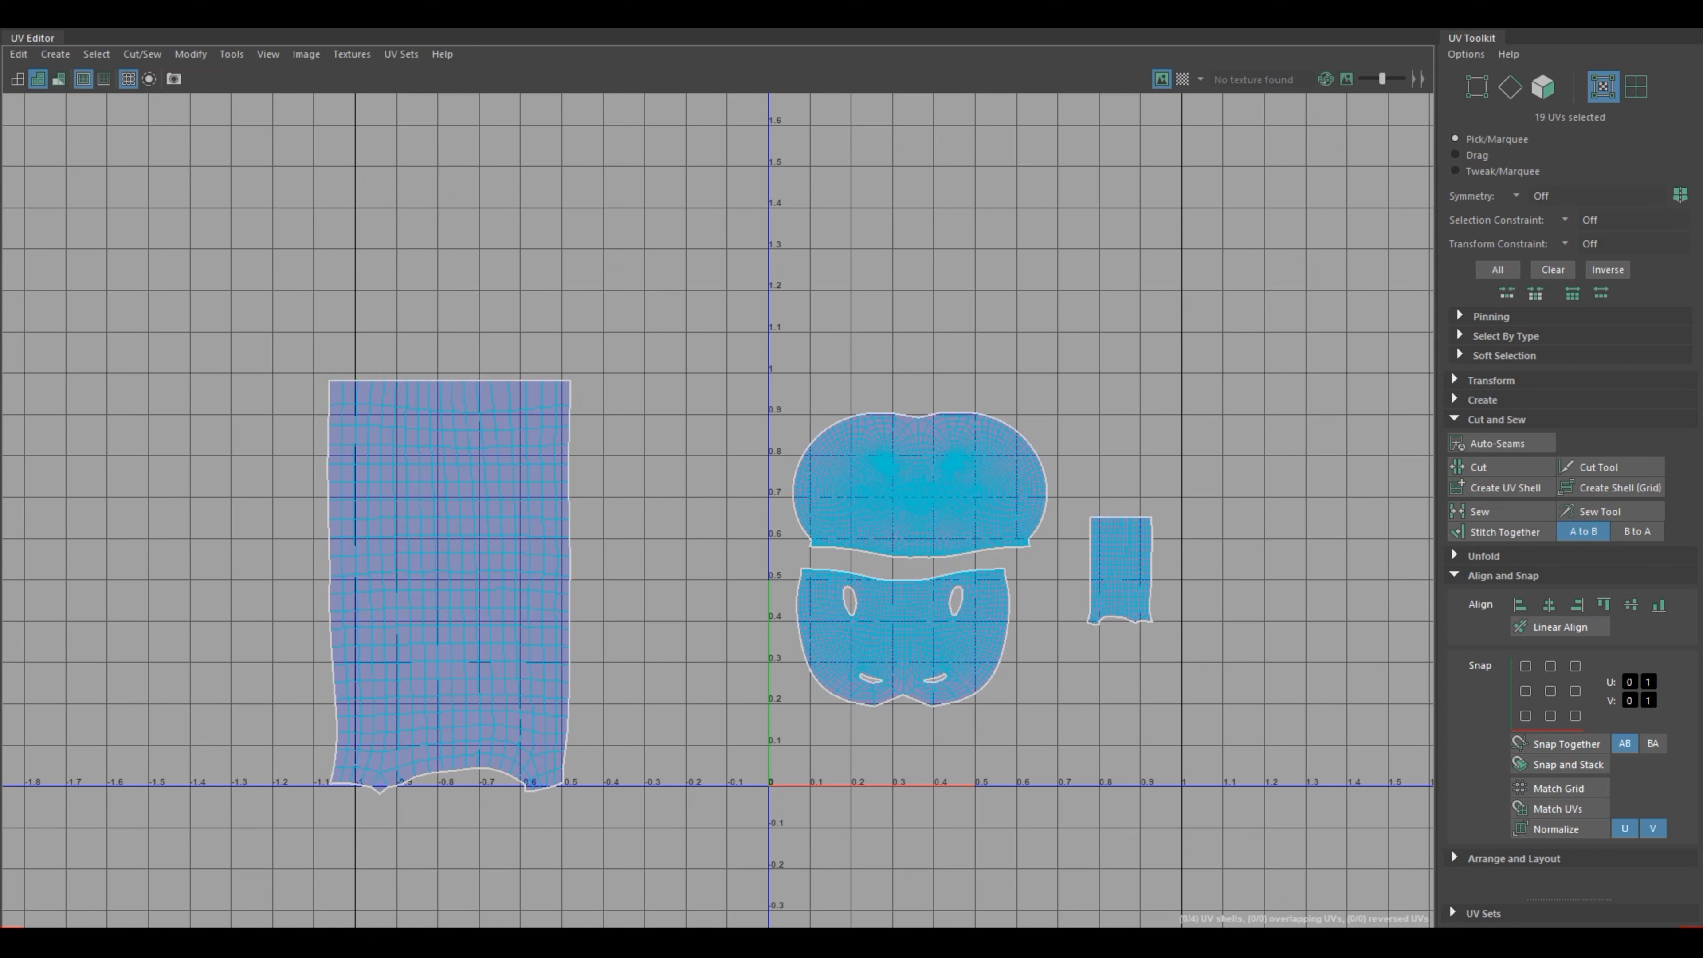
pyautogui.click(450, 585)
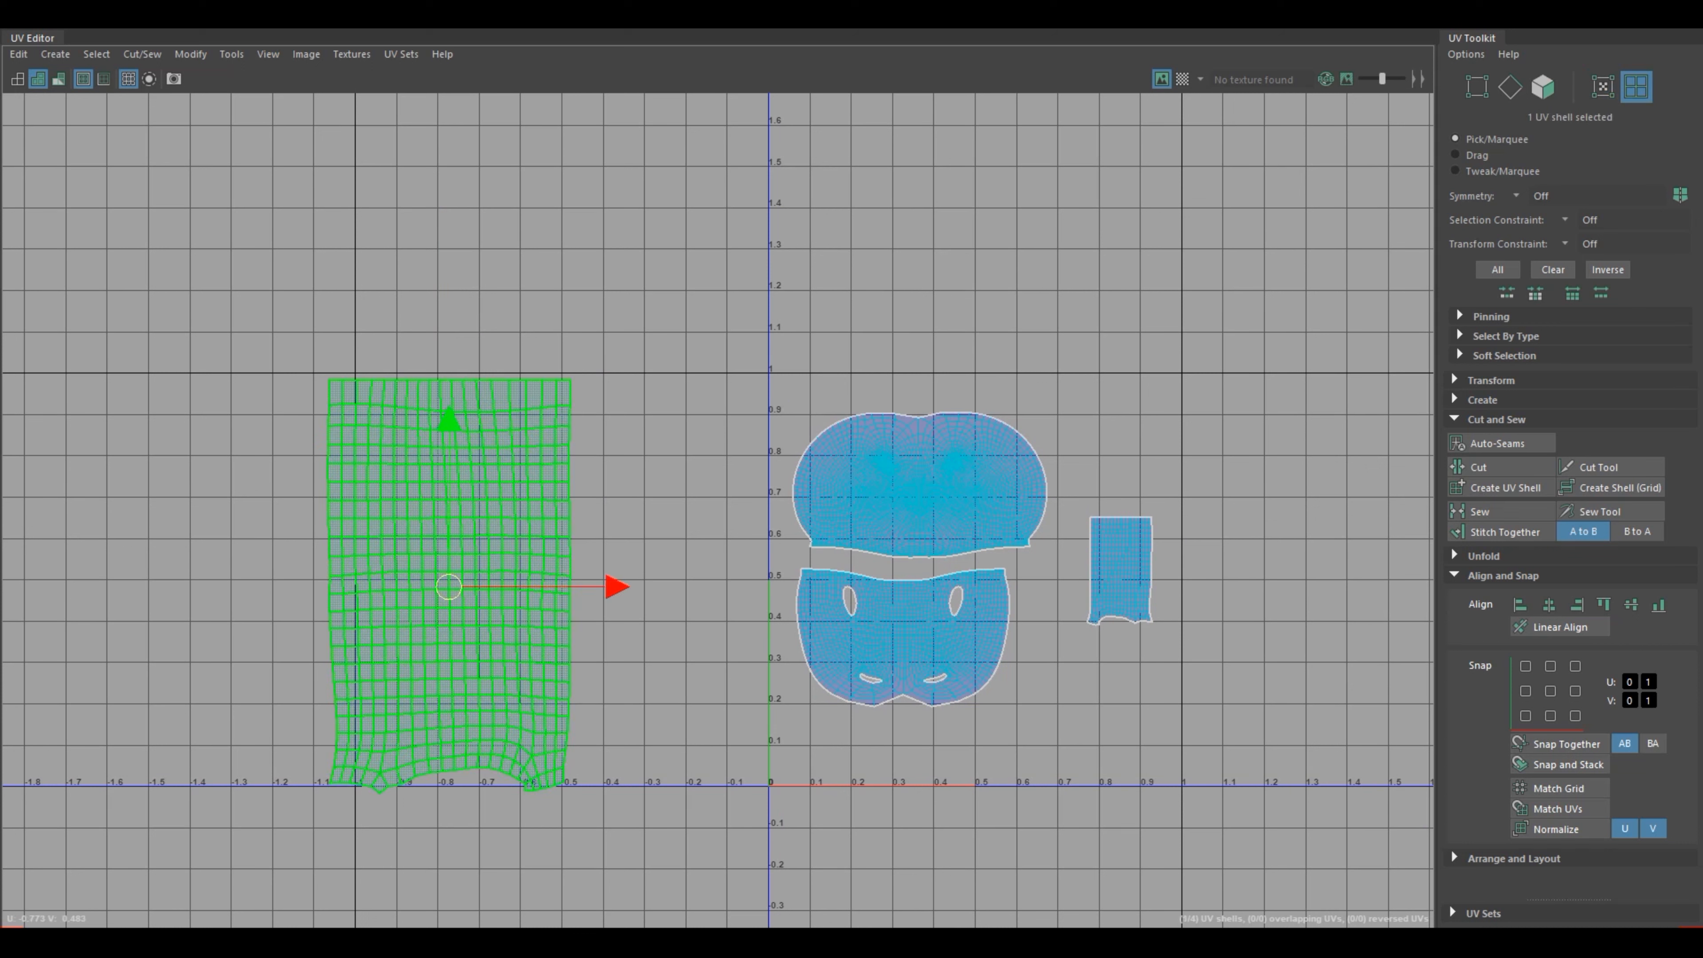
pyautogui.press('r')
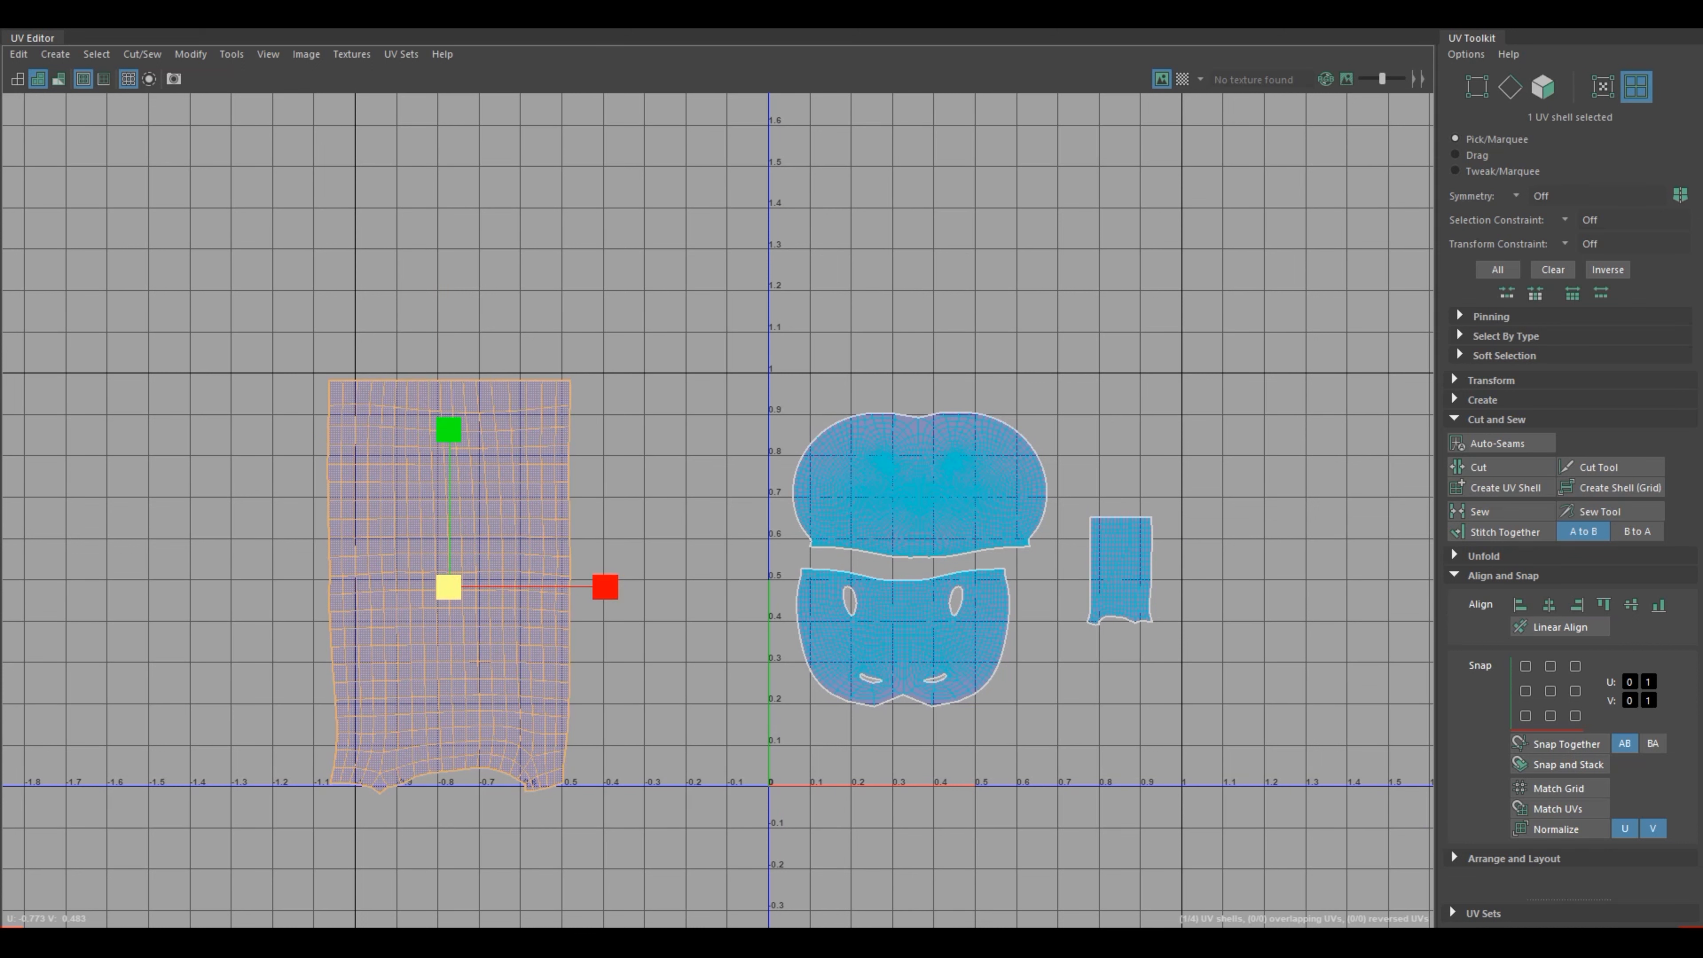
pyautogui.moveTo(449, 586); pyautogui.dragTo(294, 587)
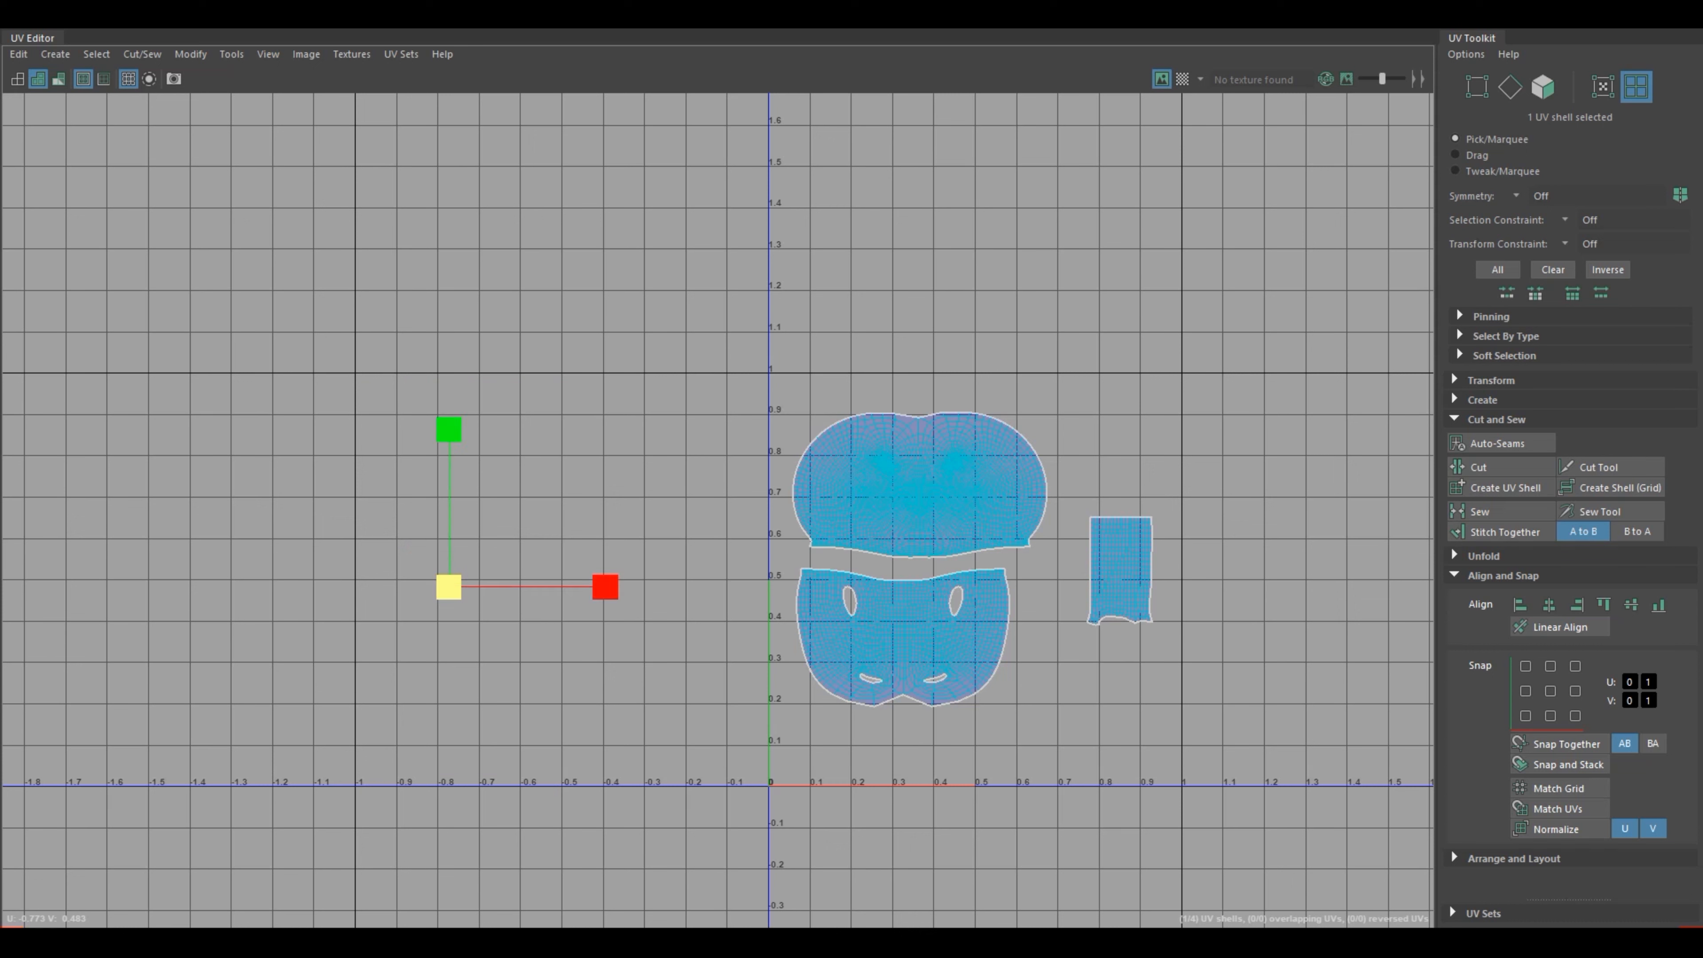
pyautogui.hotkey('ctrl', 'z')
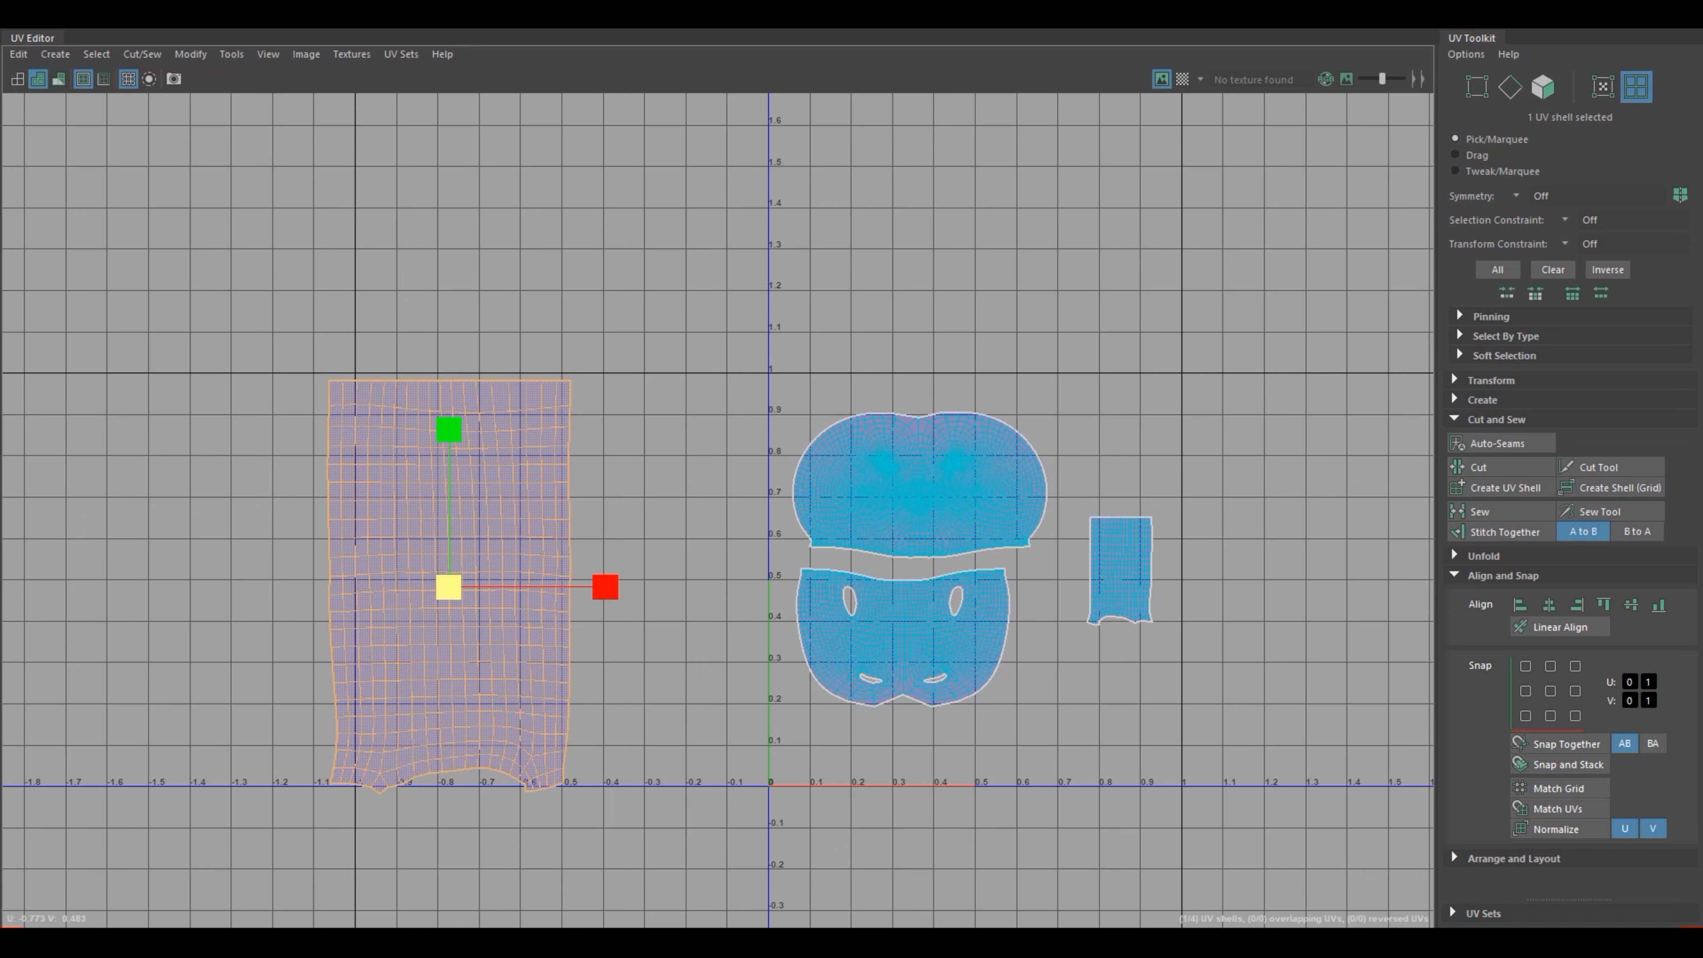
pyautogui.moveTo(448, 587); pyautogui.dragTo(427, 587)
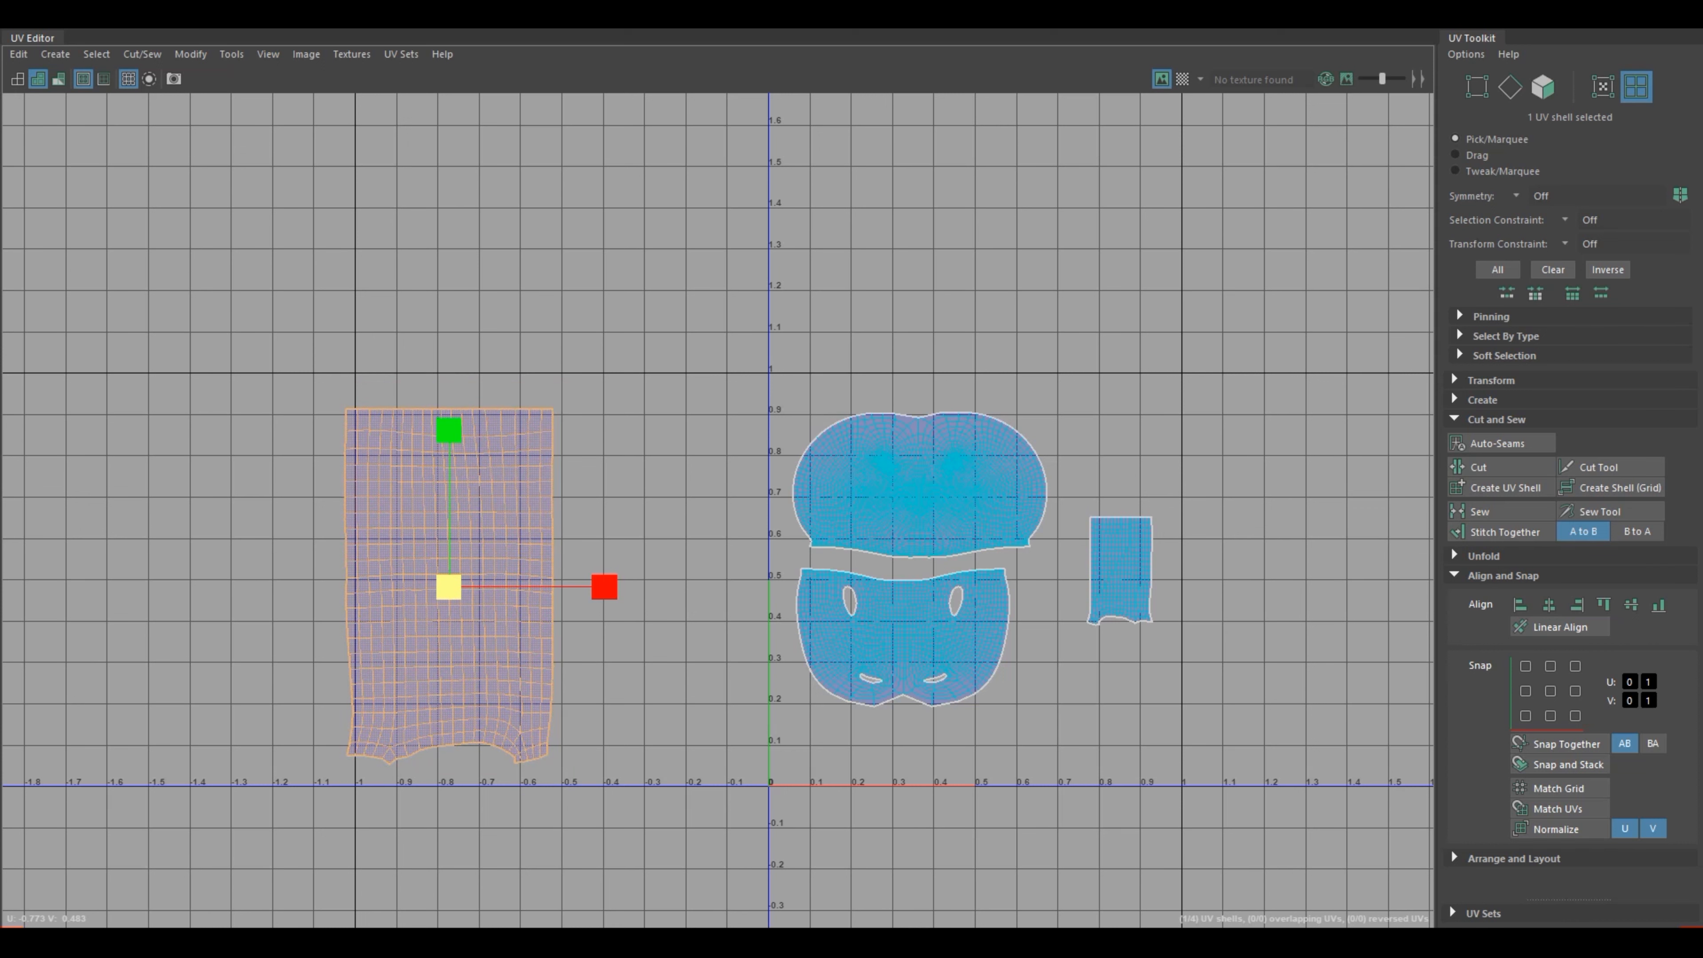
pyautogui.moveTo(449, 587); pyautogui.dragTo(349, 587)
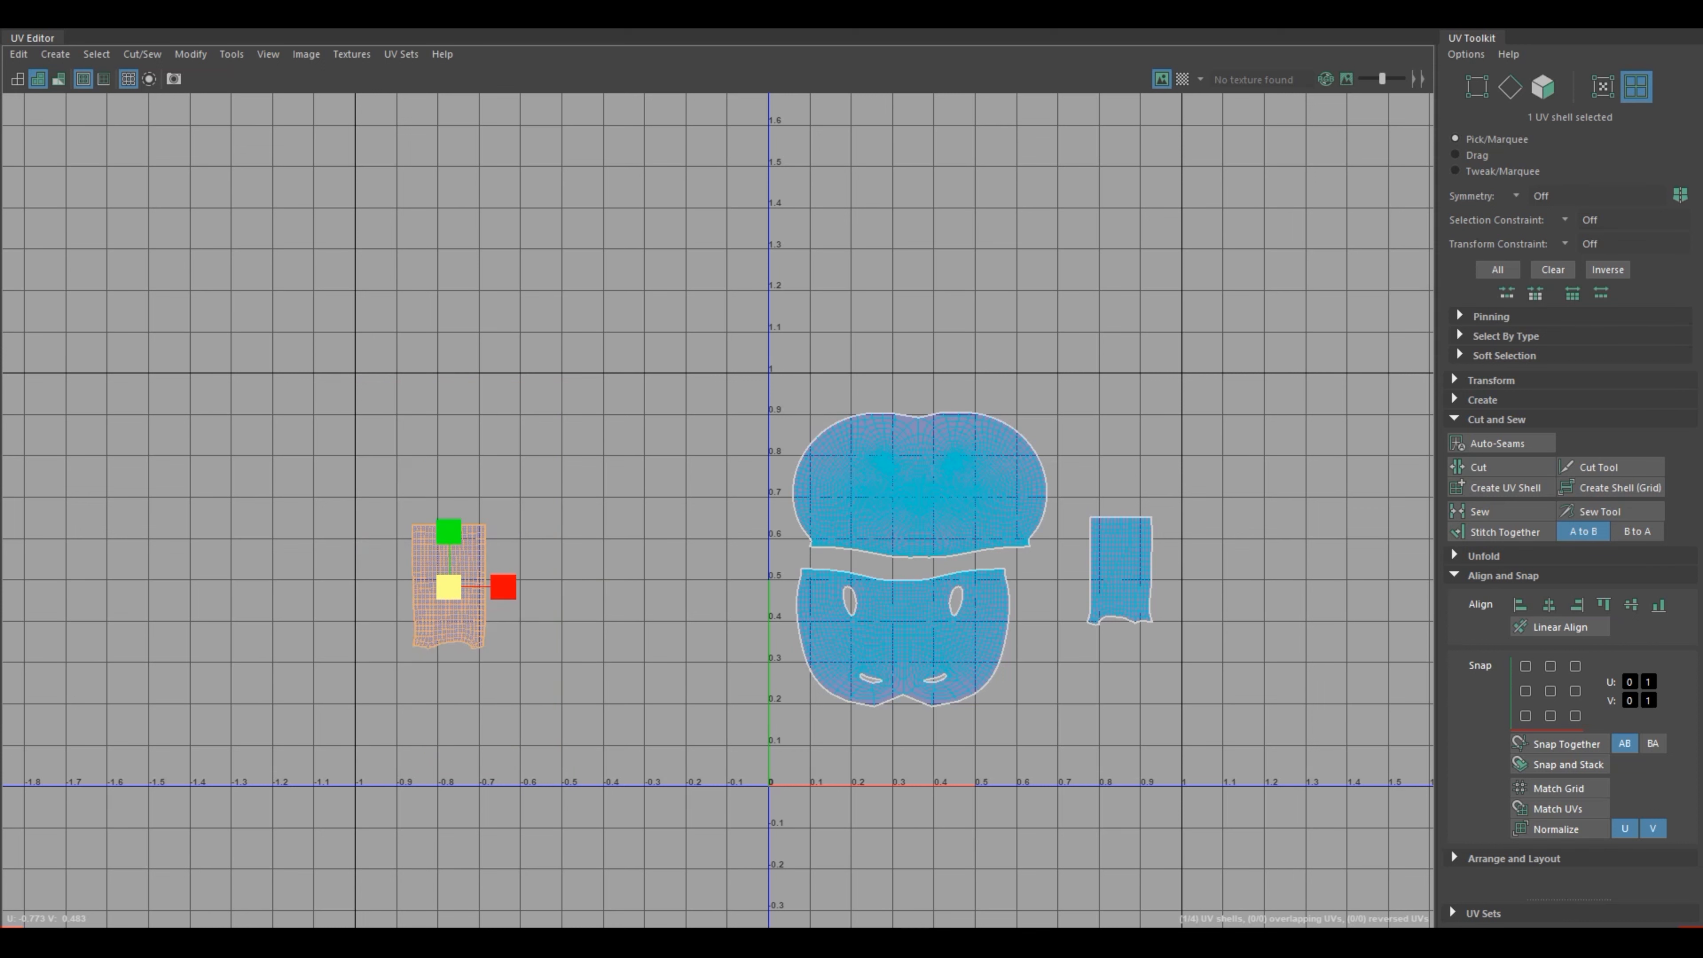
# Step: Move the reduced leg shell horizontally back into the 0–1 square at about U 0.63 and return to the 3D view
pyautogui.press('w')
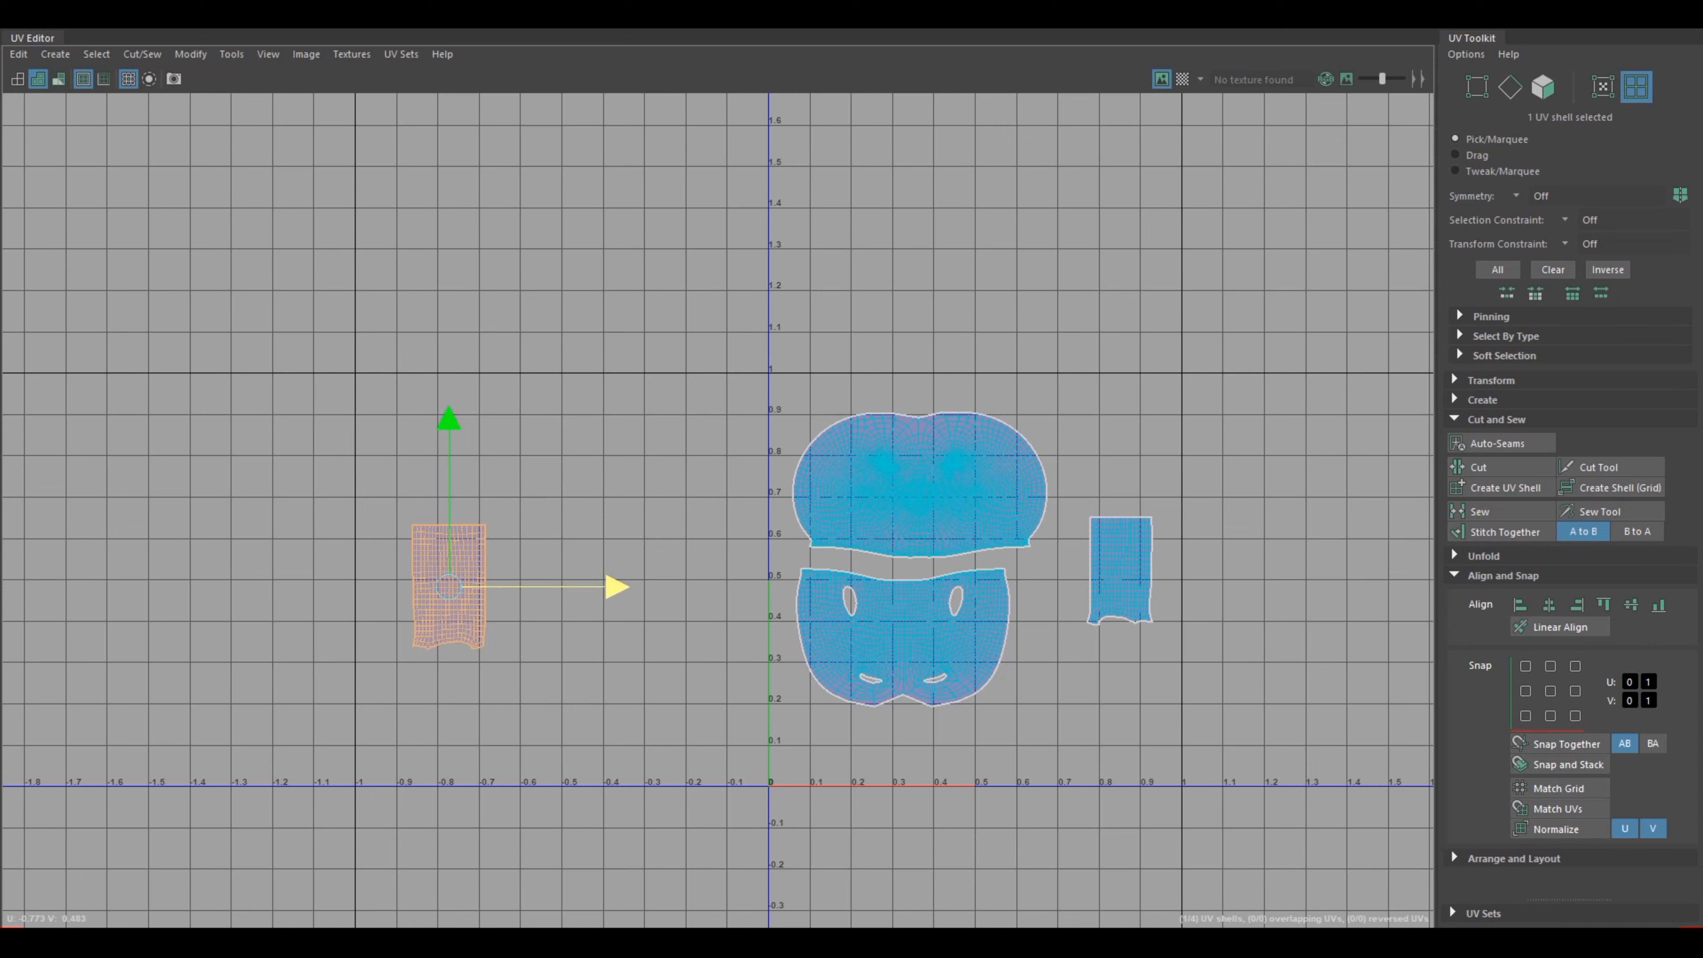
pyautogui.moveTo(613, 587); pyautogui.dragTo(1198, 587)
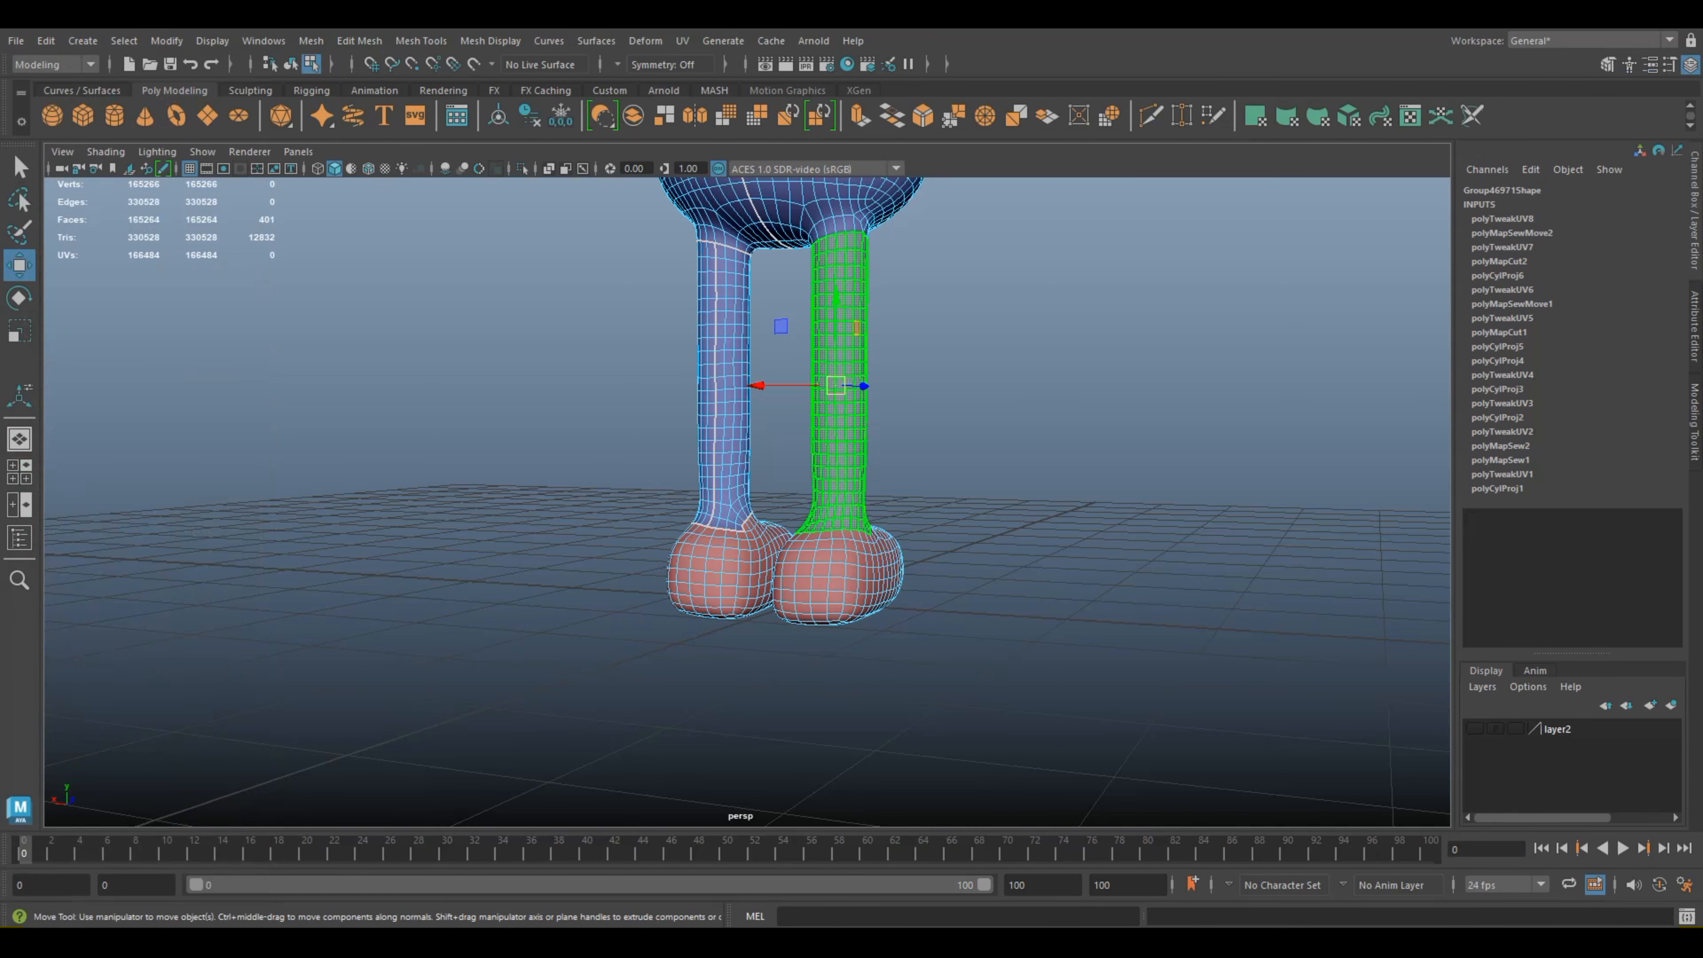
pyautogui.rightClick(833, 423)
pyautogui.moveTo(859, 483); pyautogui.dragTo(919, 398, button='right')
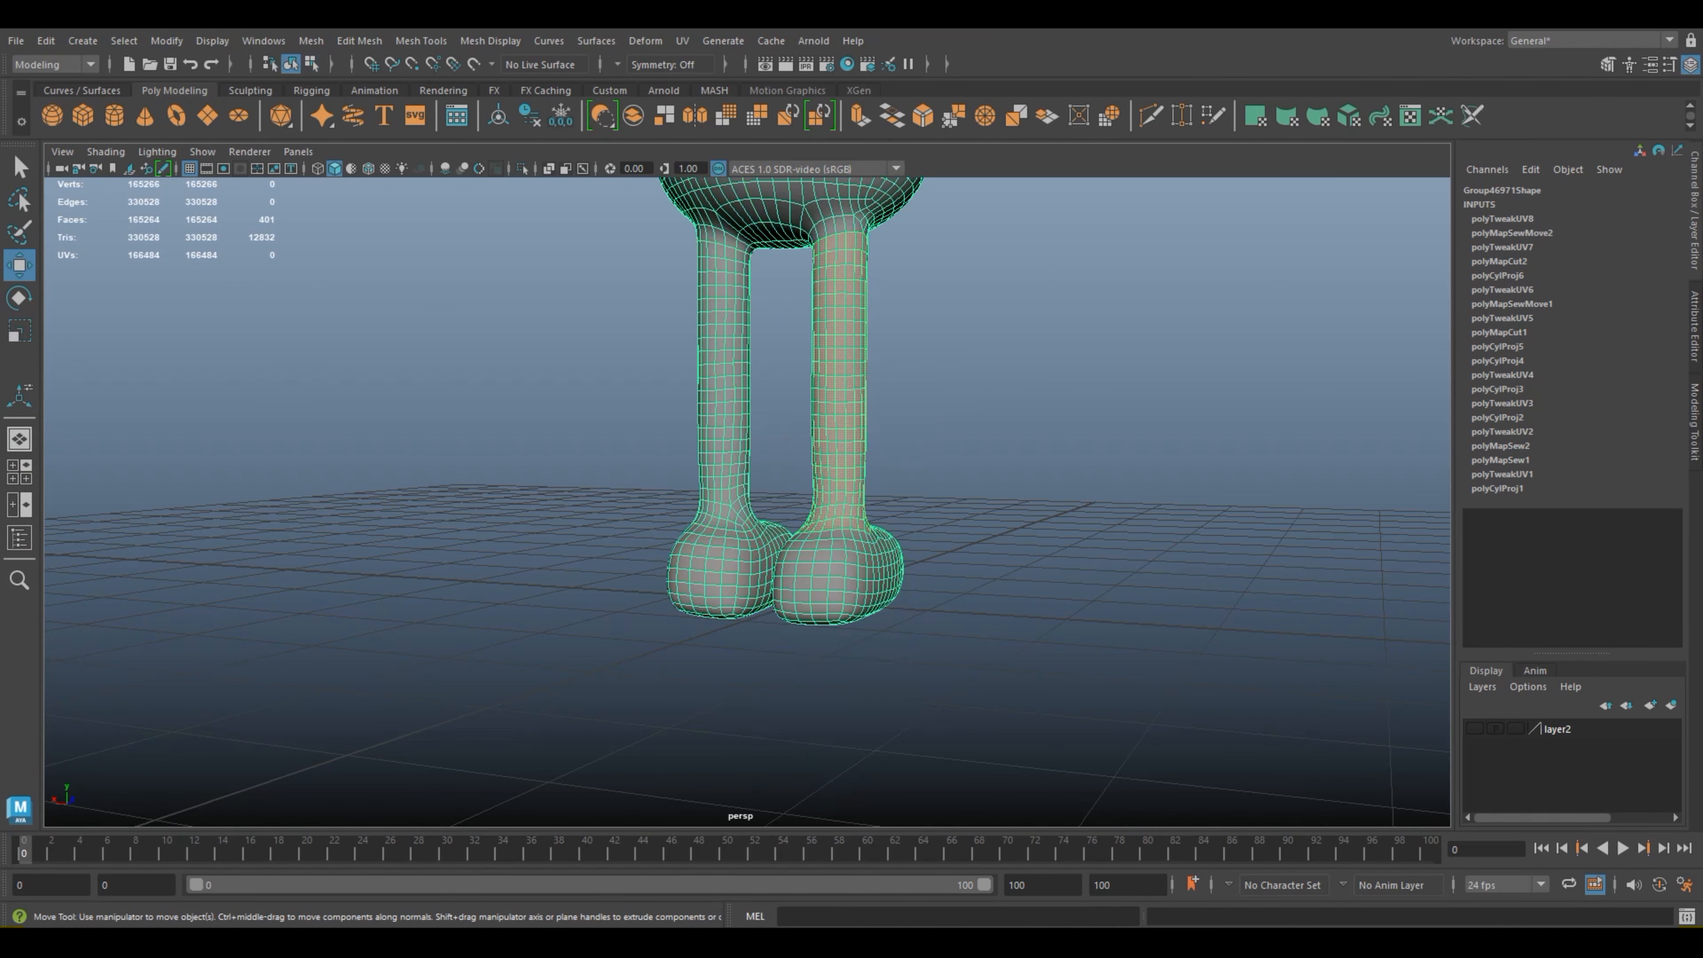
# Step: Deselect the leg, save the scene and select the whole frog model
pyautogui.click(999, 386)
pyautogui.scroll(-4, 999, 386)
pyautogui.hotkey('ctrl', 's')
pyautogui.scroll(-4, 747, 502)
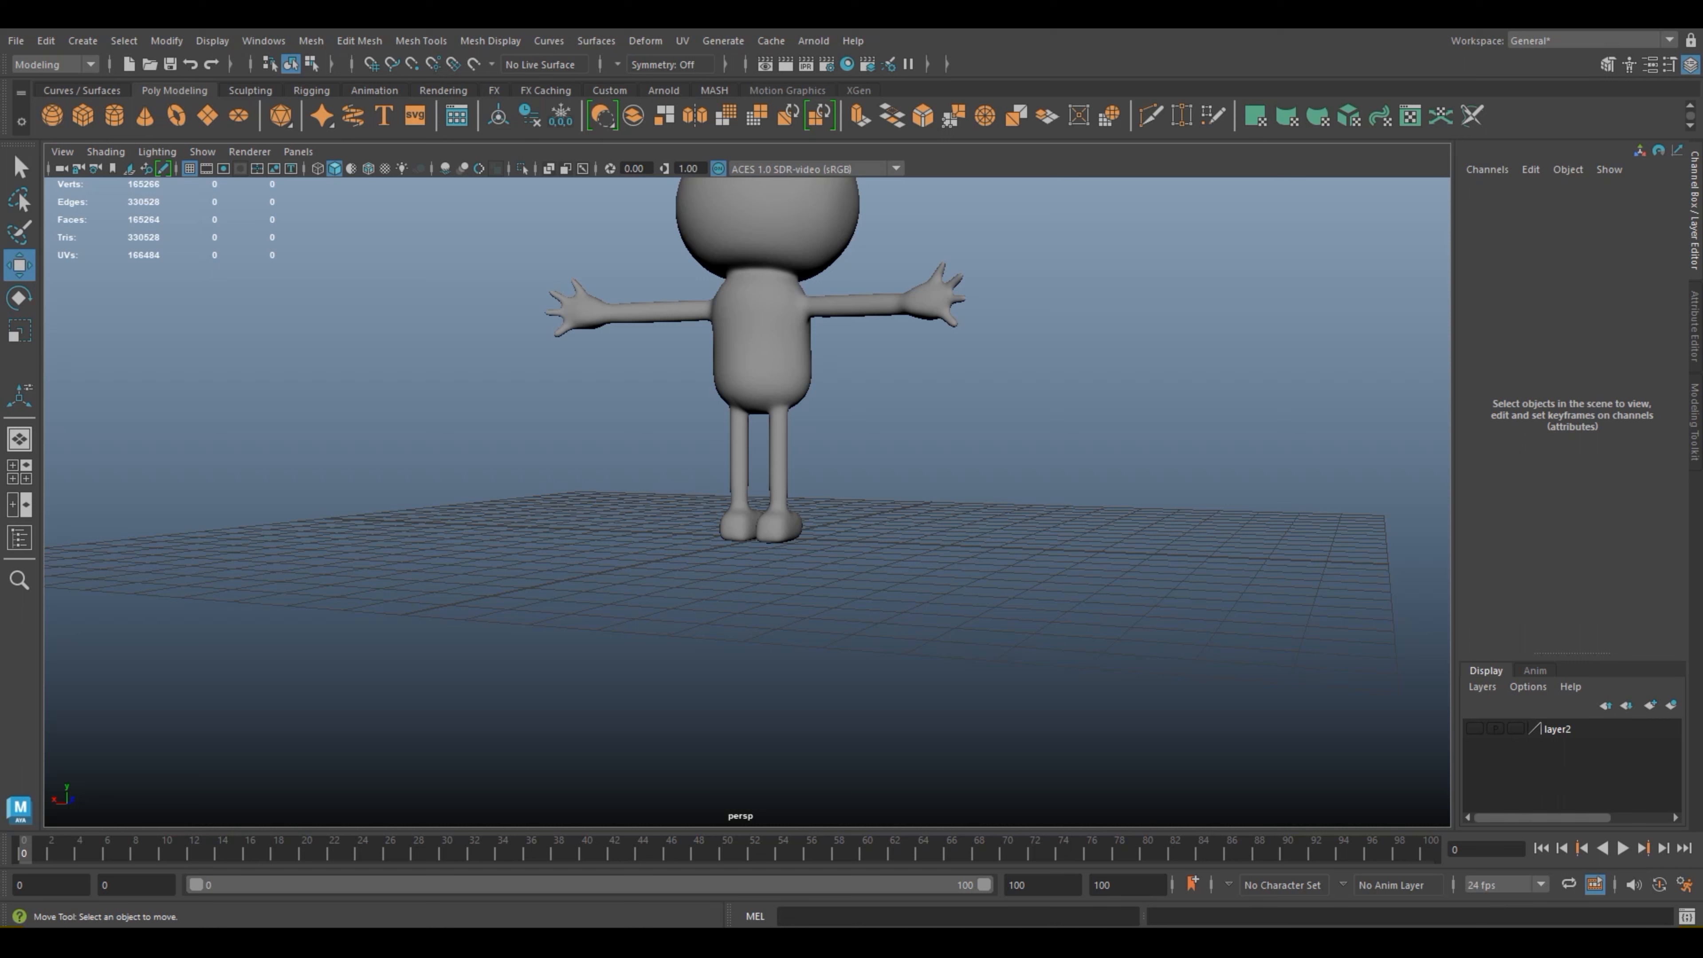
pyautogui.click(761, 341)
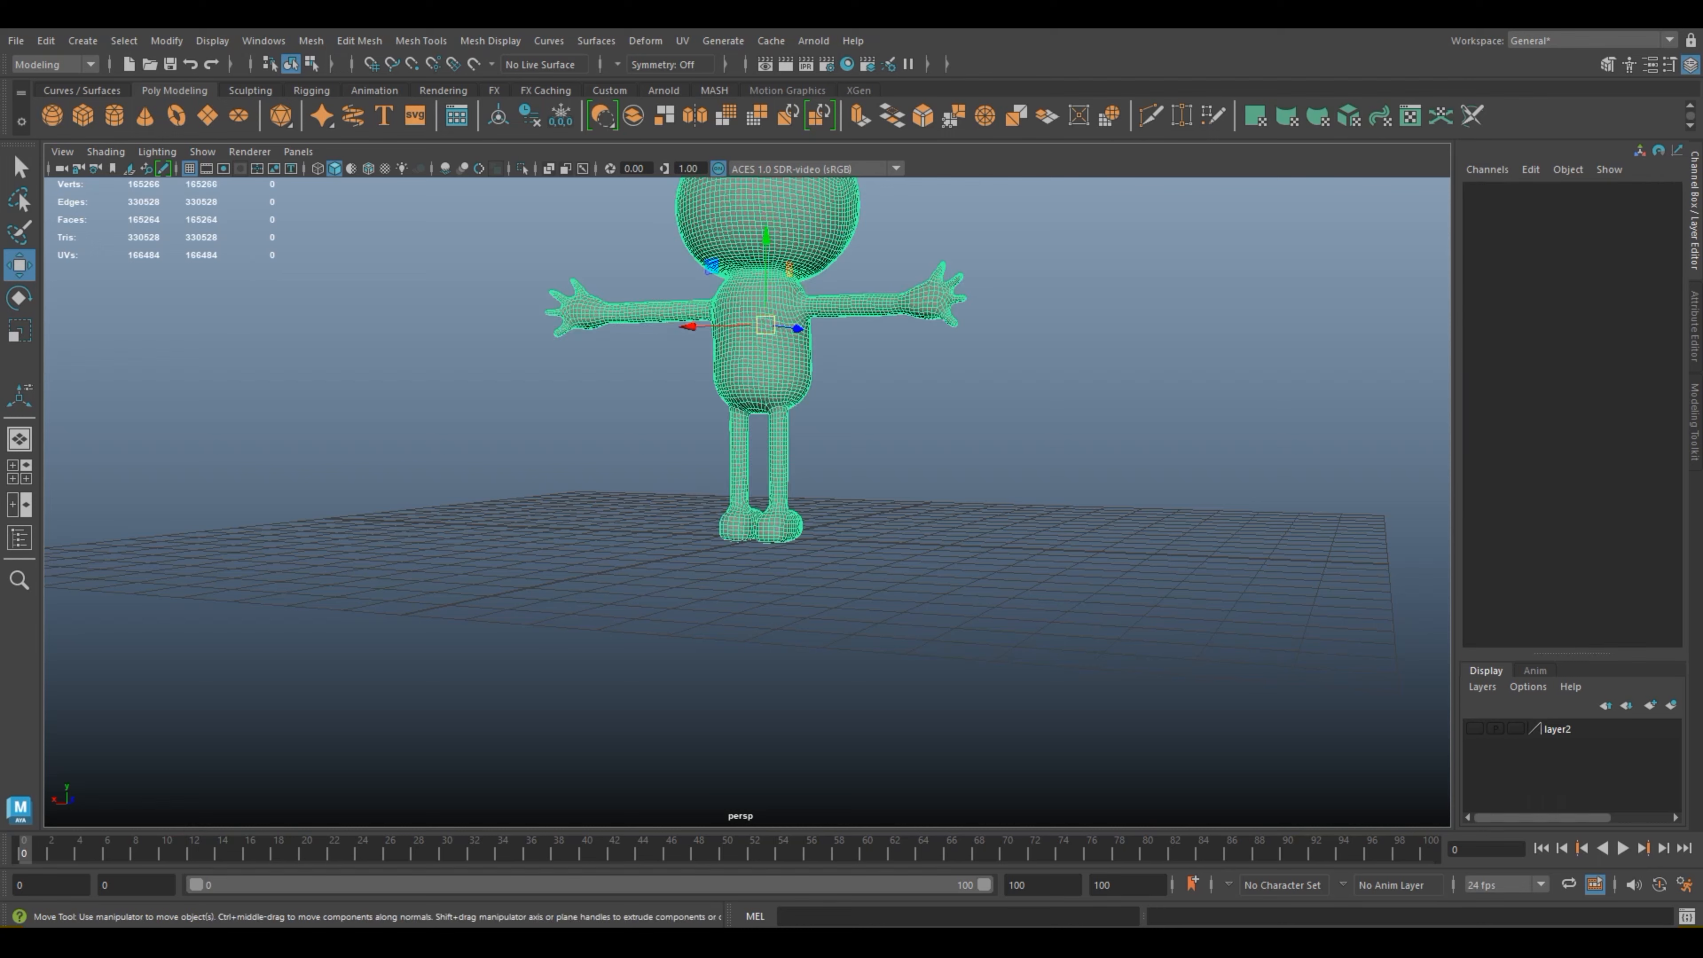
pyautogui.scroll(-2, 761, 340)
pyautogui.keyDown('alt'); pyautogui.moveTo(762, 340); pyautogui.dragTo(375, 360); pyautogui.keyUp('alt')
pyautogui.press('super')
pyautogui.click(402, 322)
pyautogui.scroll(4, 402, 321)
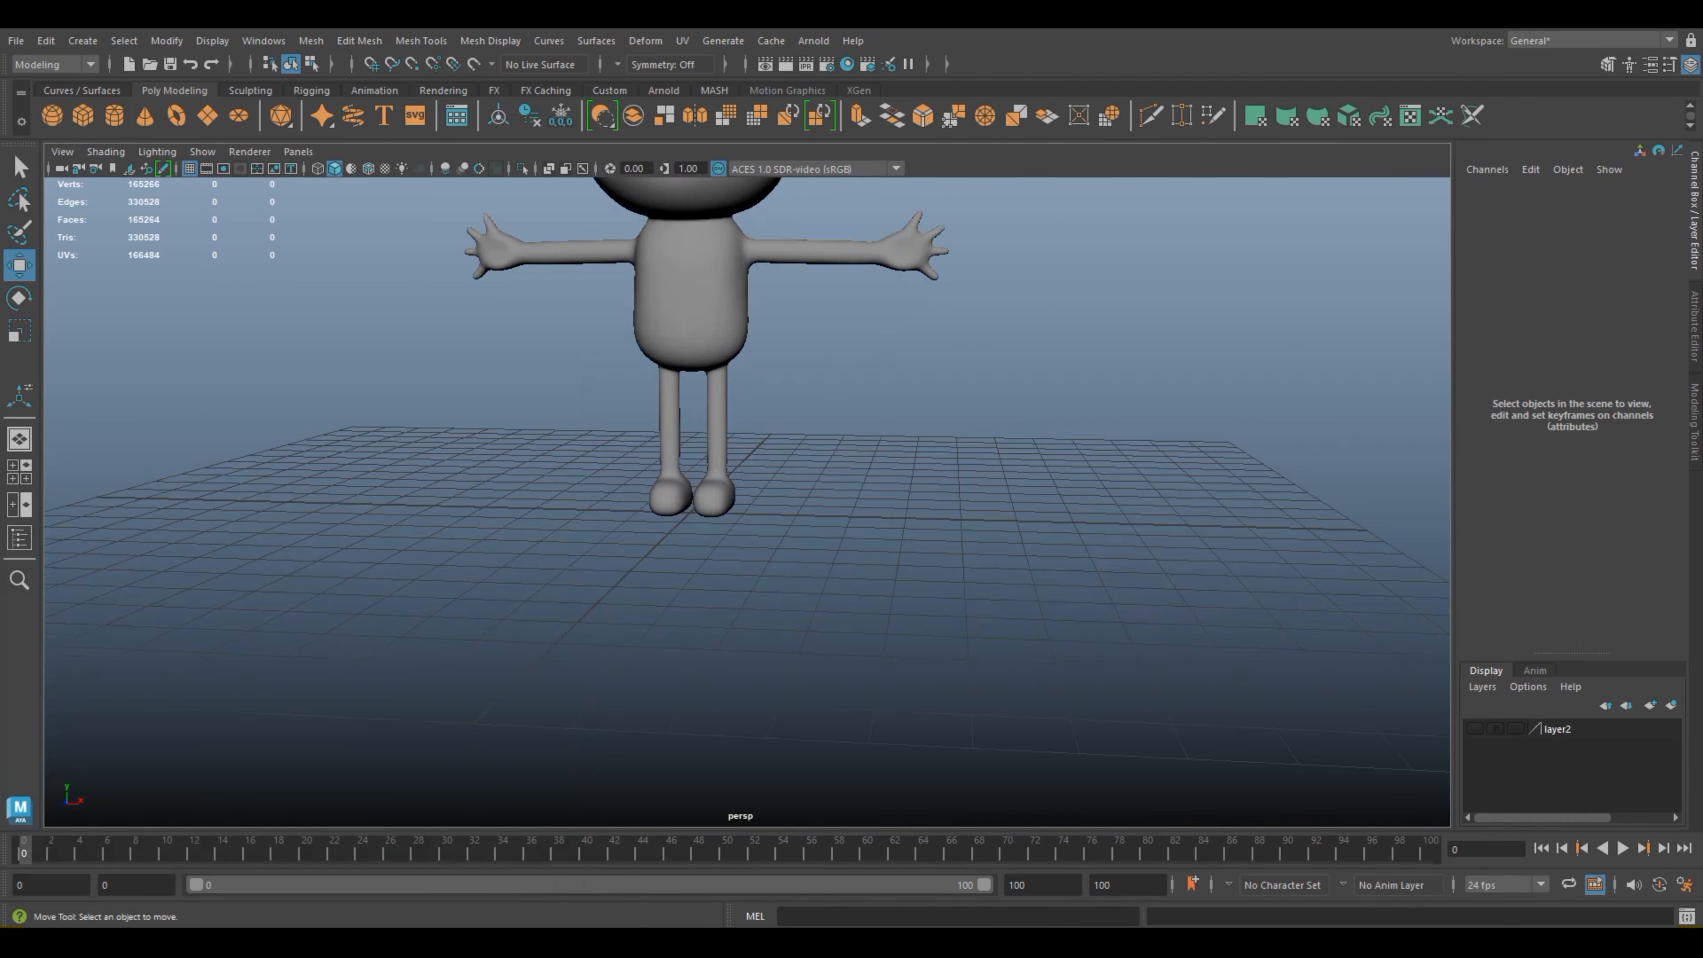
pyautogui.click(690, 302)
pyautogui.scroll(3, 691, 302)
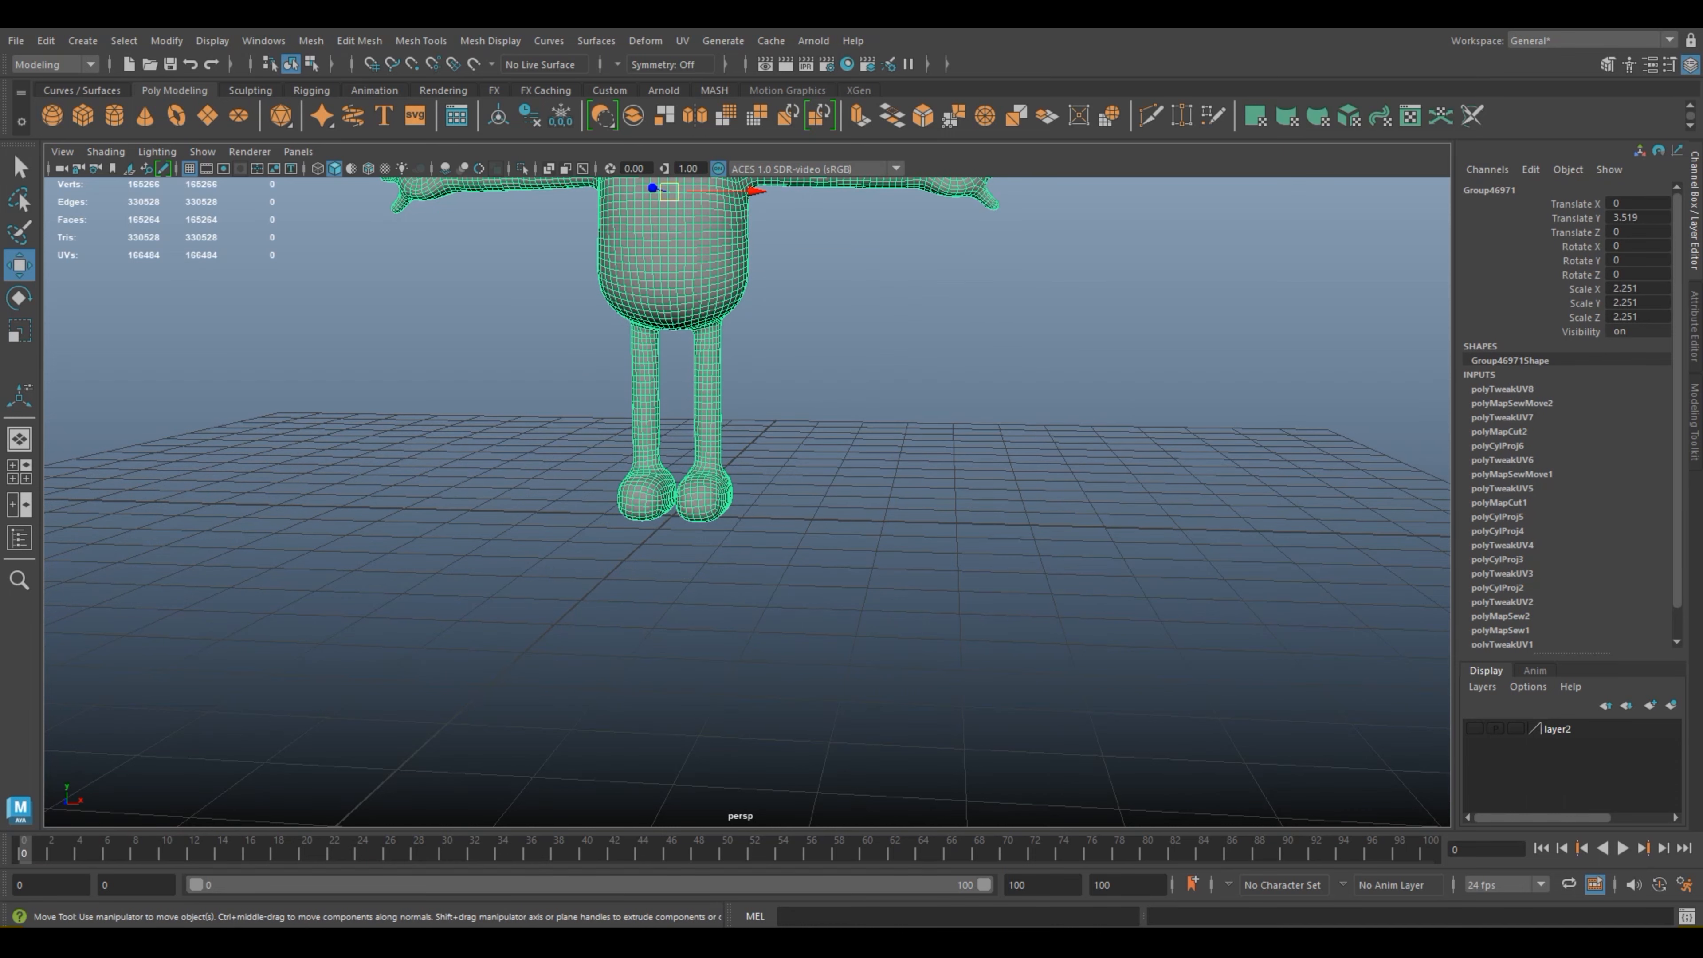
pyautogui.keyDown('alt'); pyautogui.moveTo(691, 302); pyautogui.dragTo(712, 258); pyautogui.keyUp('alt')
pyautogui.keyDown('alt'); pyautogui.moveTo(712, 259); pyautogui.dragTo(696, 342, button='middle'); pyautogui.keyUp('alt')
pyautogui.click(791, 416)
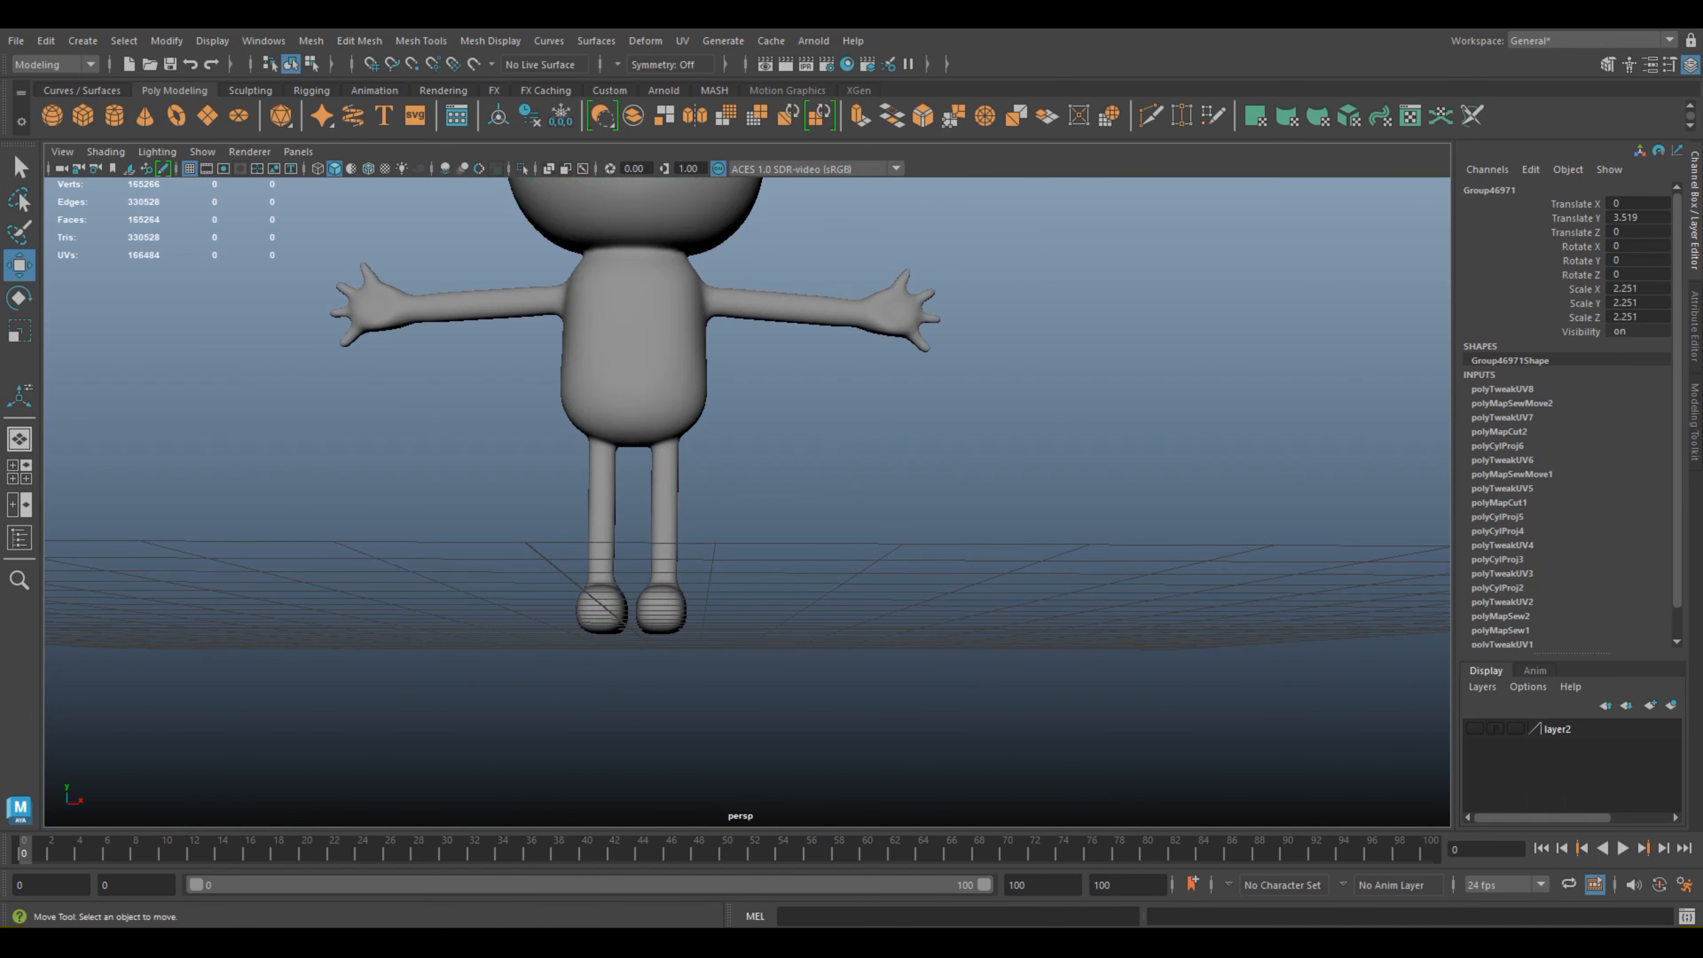
# Step: Select the frog model and open the UV Editor, reducing its window so the legs and feet remain visible beside it
pyautogui.click(670, 362)
pyautogui.keyDown('alt'); pyautogui.moveTo(671, 363); pyautogui.dragTo(670, 406); pyautogui.keyUp('alt')
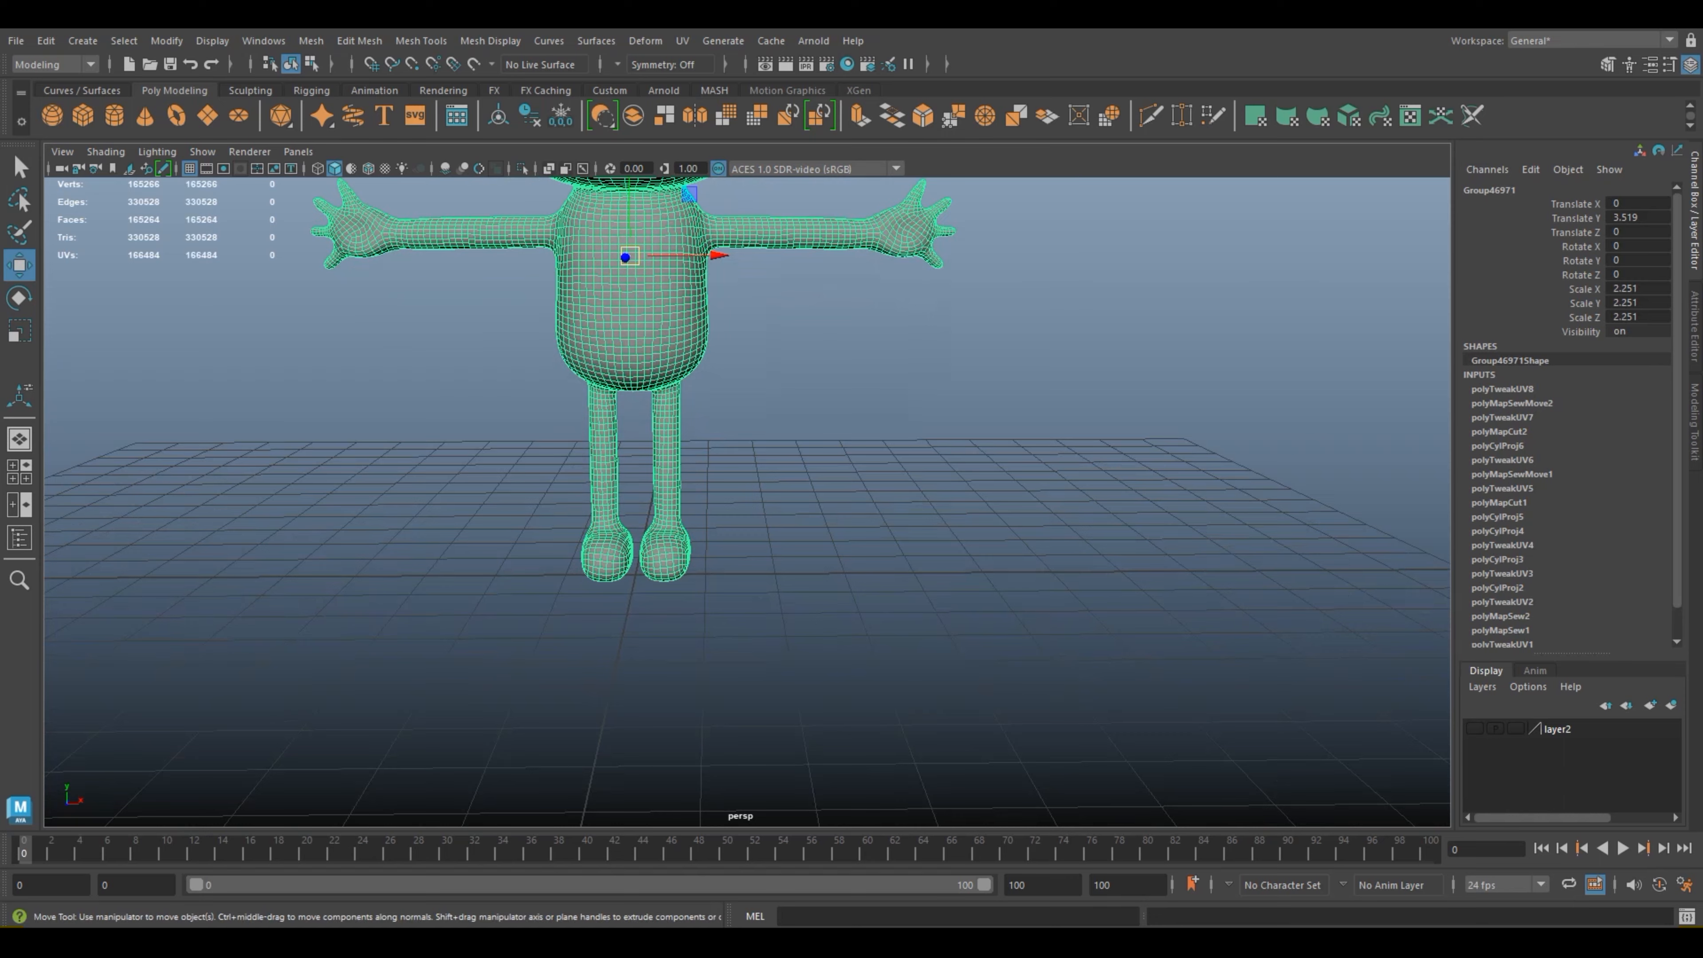
pyautogui.scroll(3, 670, 406)
pyautogui.keyDown('alt'); pyautogui.moveTo(671, 406); pyautogui.dragTo(700, 448, button='middle'); pyautogui.keyUp('alt')
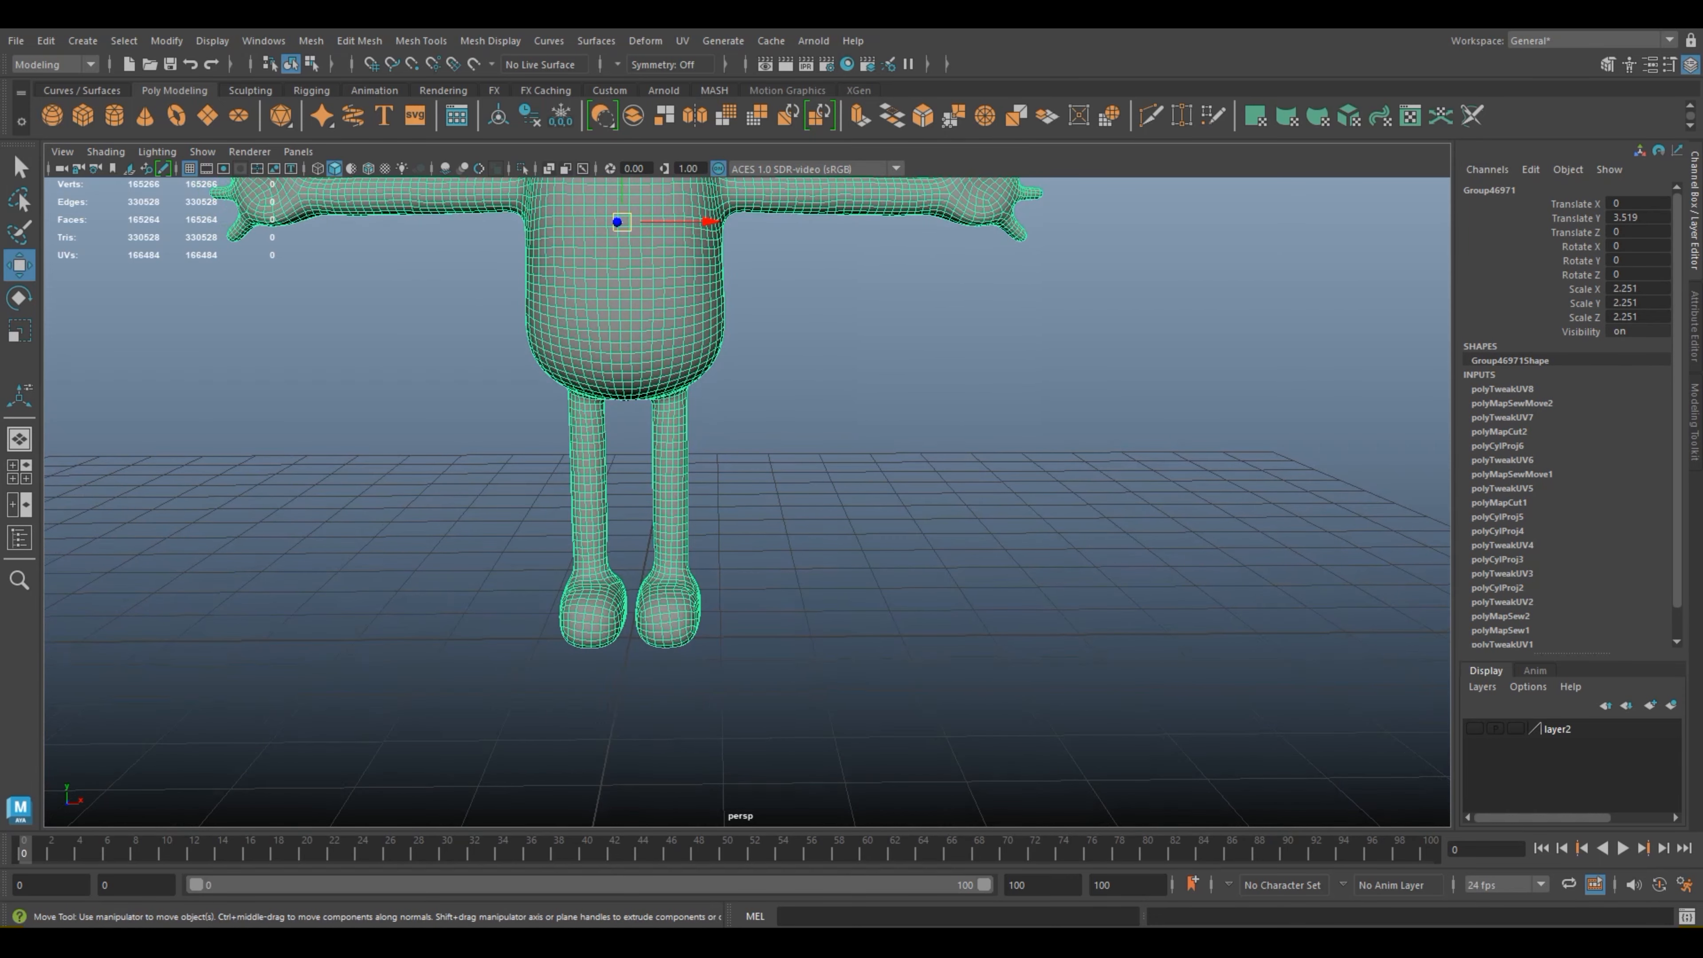
pyautogui.click(683, 41)
pyautogui.click(711, 73)
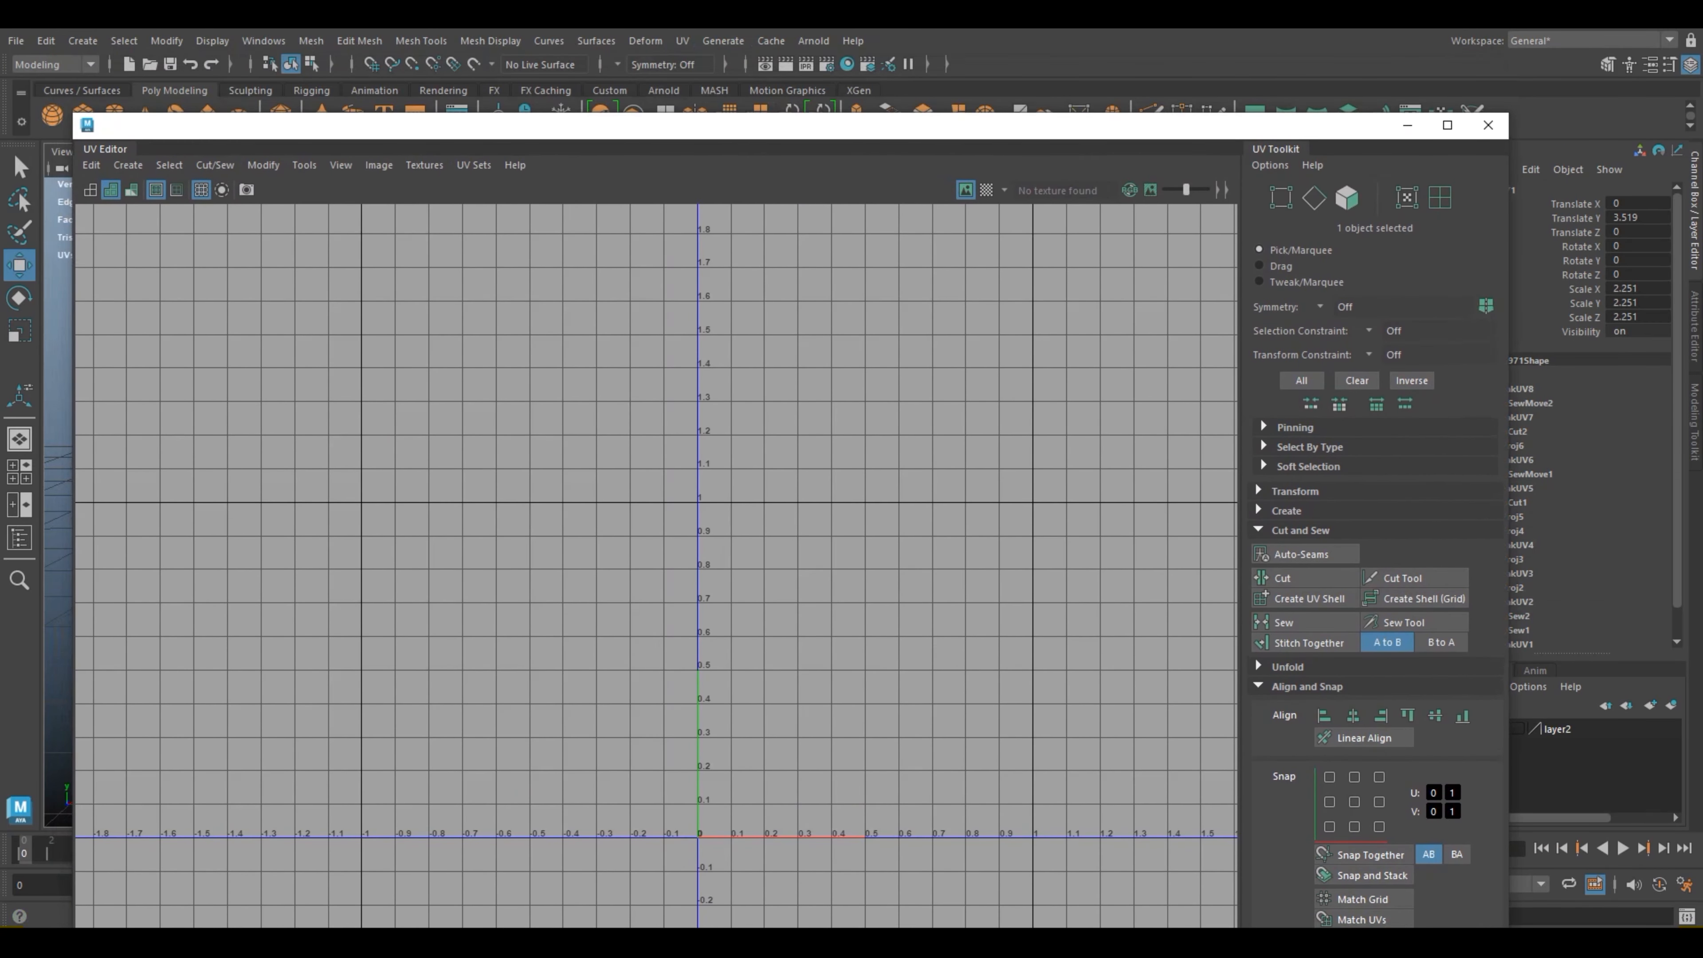
pyautogui.moveTo(73, 113); pyautogui.dragTo(781, 528)
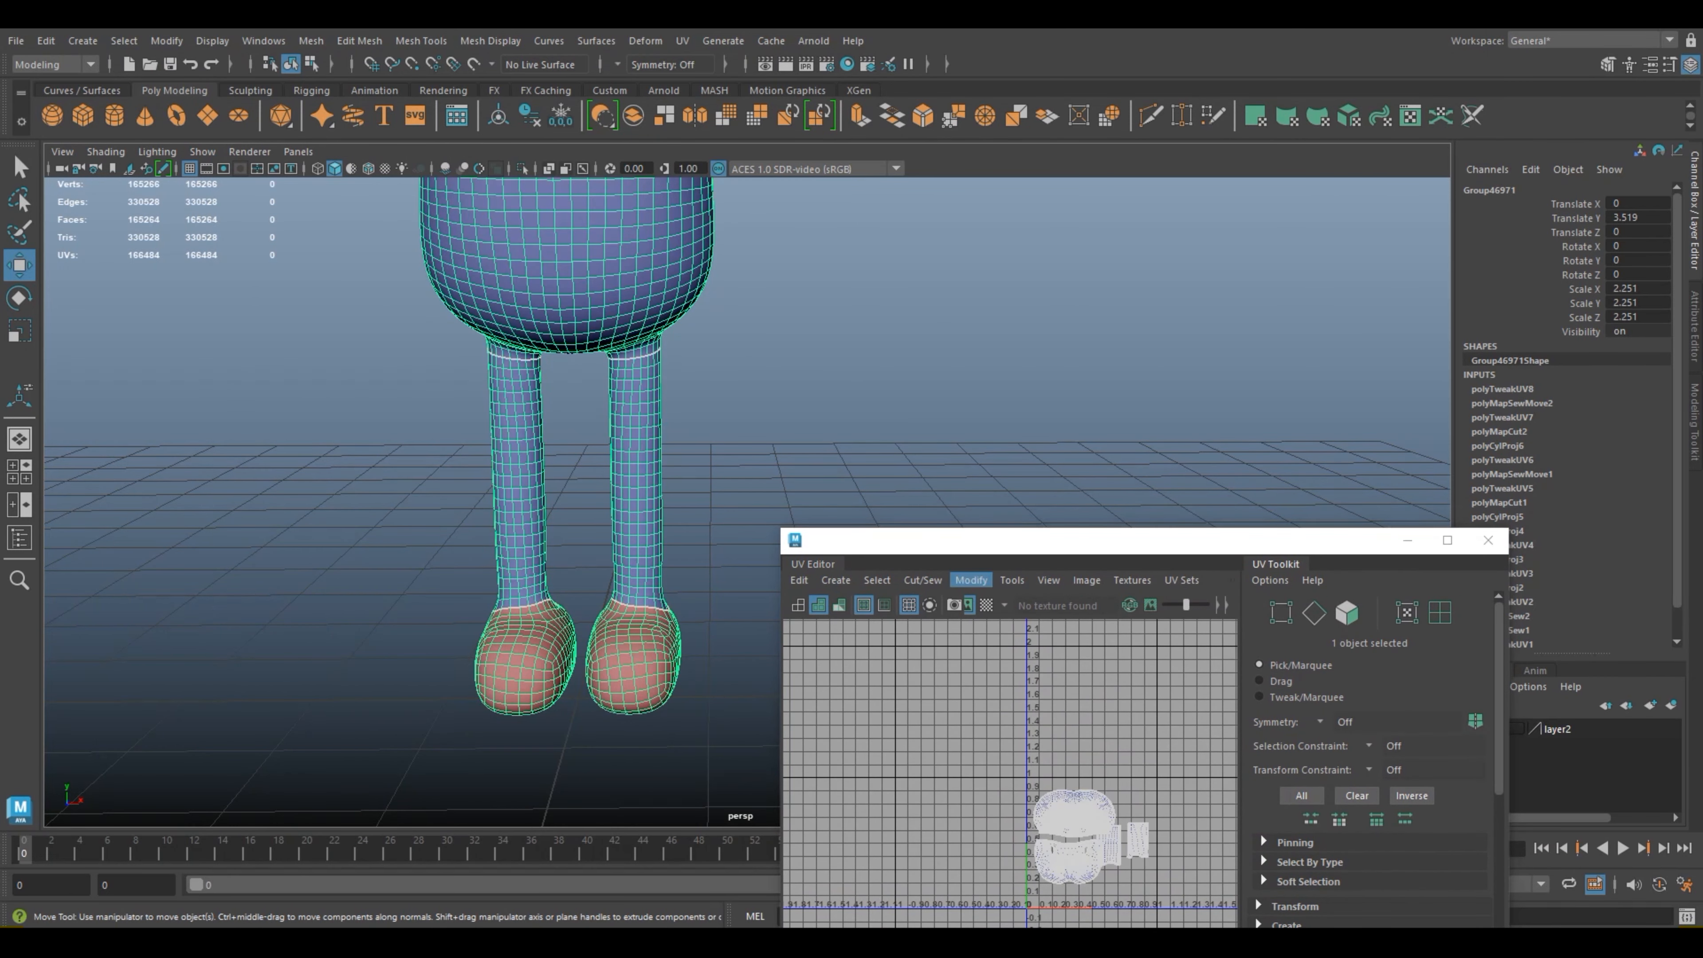
pyautogui.moveTo(965, 542); pyautogui.dragTo(969, 279)
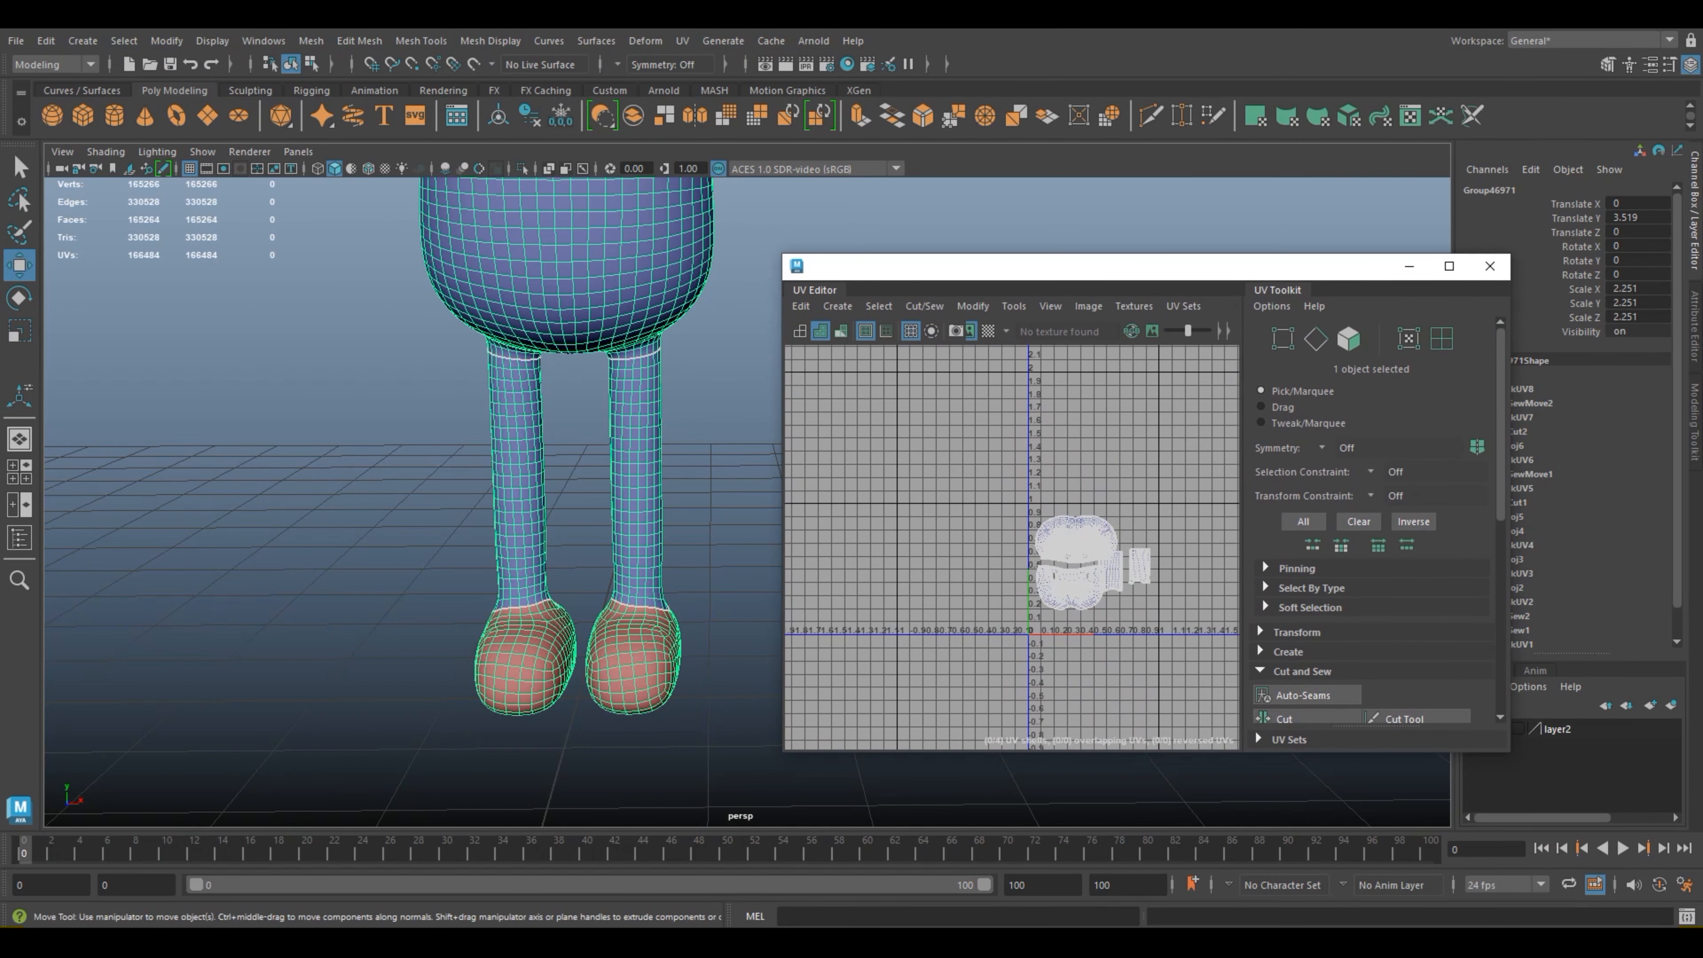
# Step: Set the selection symmetry to Object X for working on the legs and feet
pyautogui.keyDown('alt'); pyautogui.moveTo(661, 442); pyautogui.dragTo(620, 414, button='middle'); pyautogui.keyUp('alt')
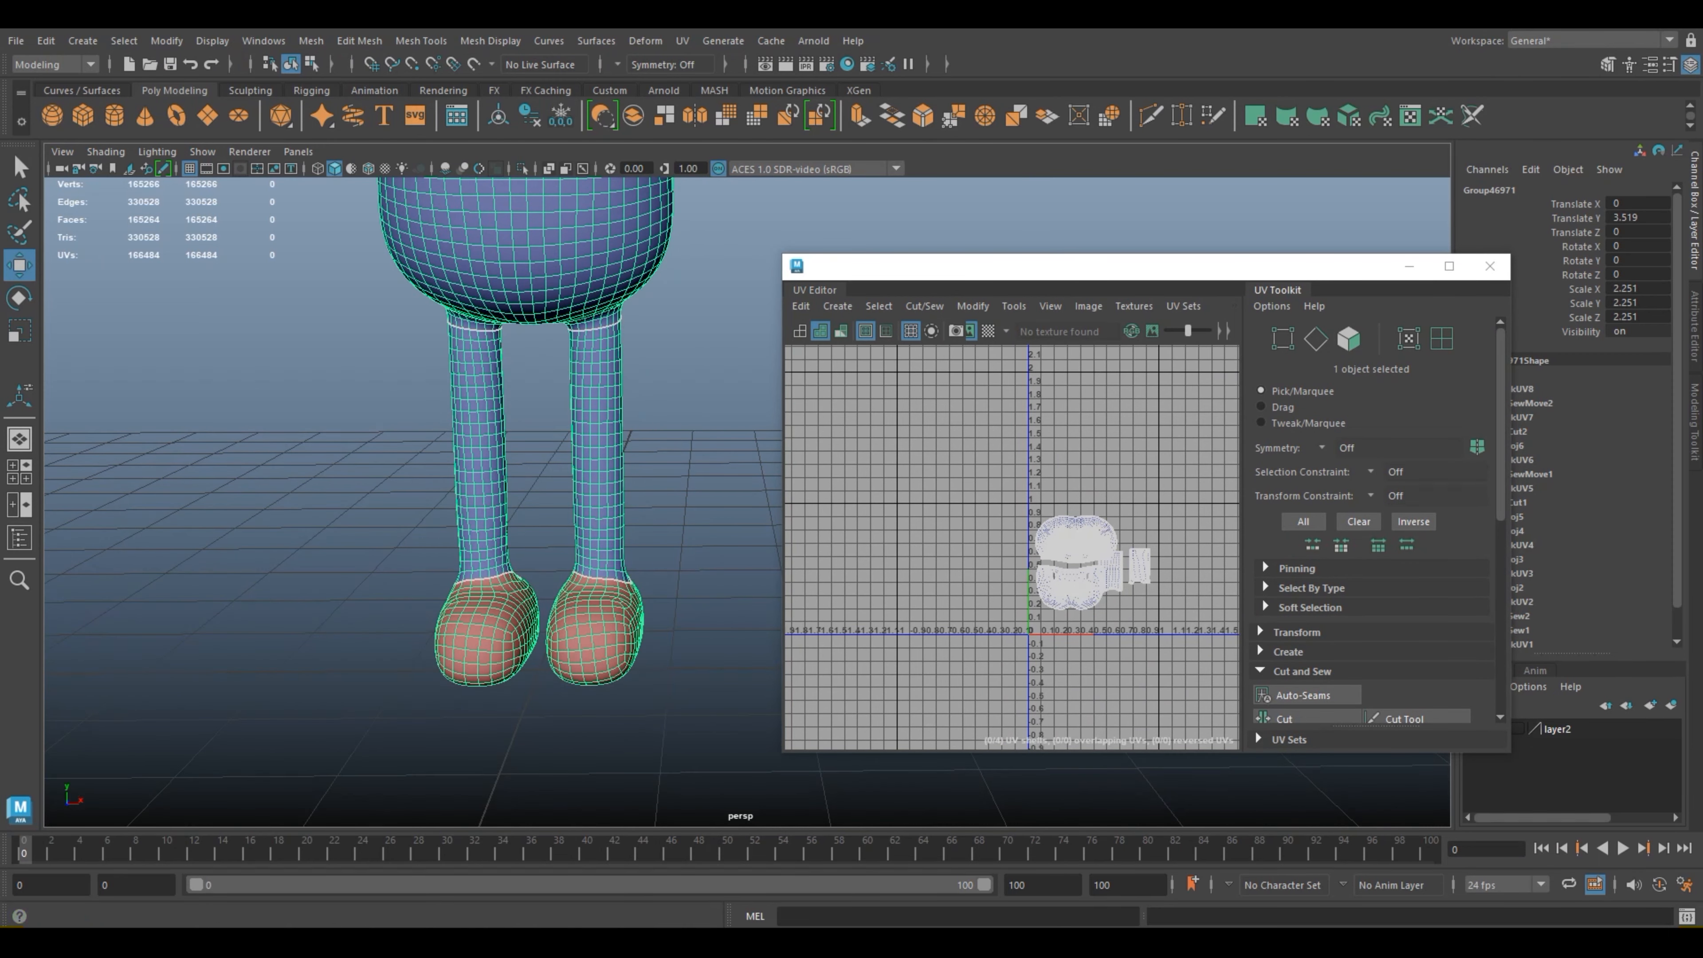
pyautogui.click(618, 65)
pyautogui.click(661, 94)
pyautogui.scroll(1, 536, 436)
pyautogui.scroll(2, 536, 470)
pyautogui.keyDown('alt'); pyautogui.moveTo(536, 470); pyautogui.dragTo(526, 395, button='middle'); pyautogui.keyUp('alt')
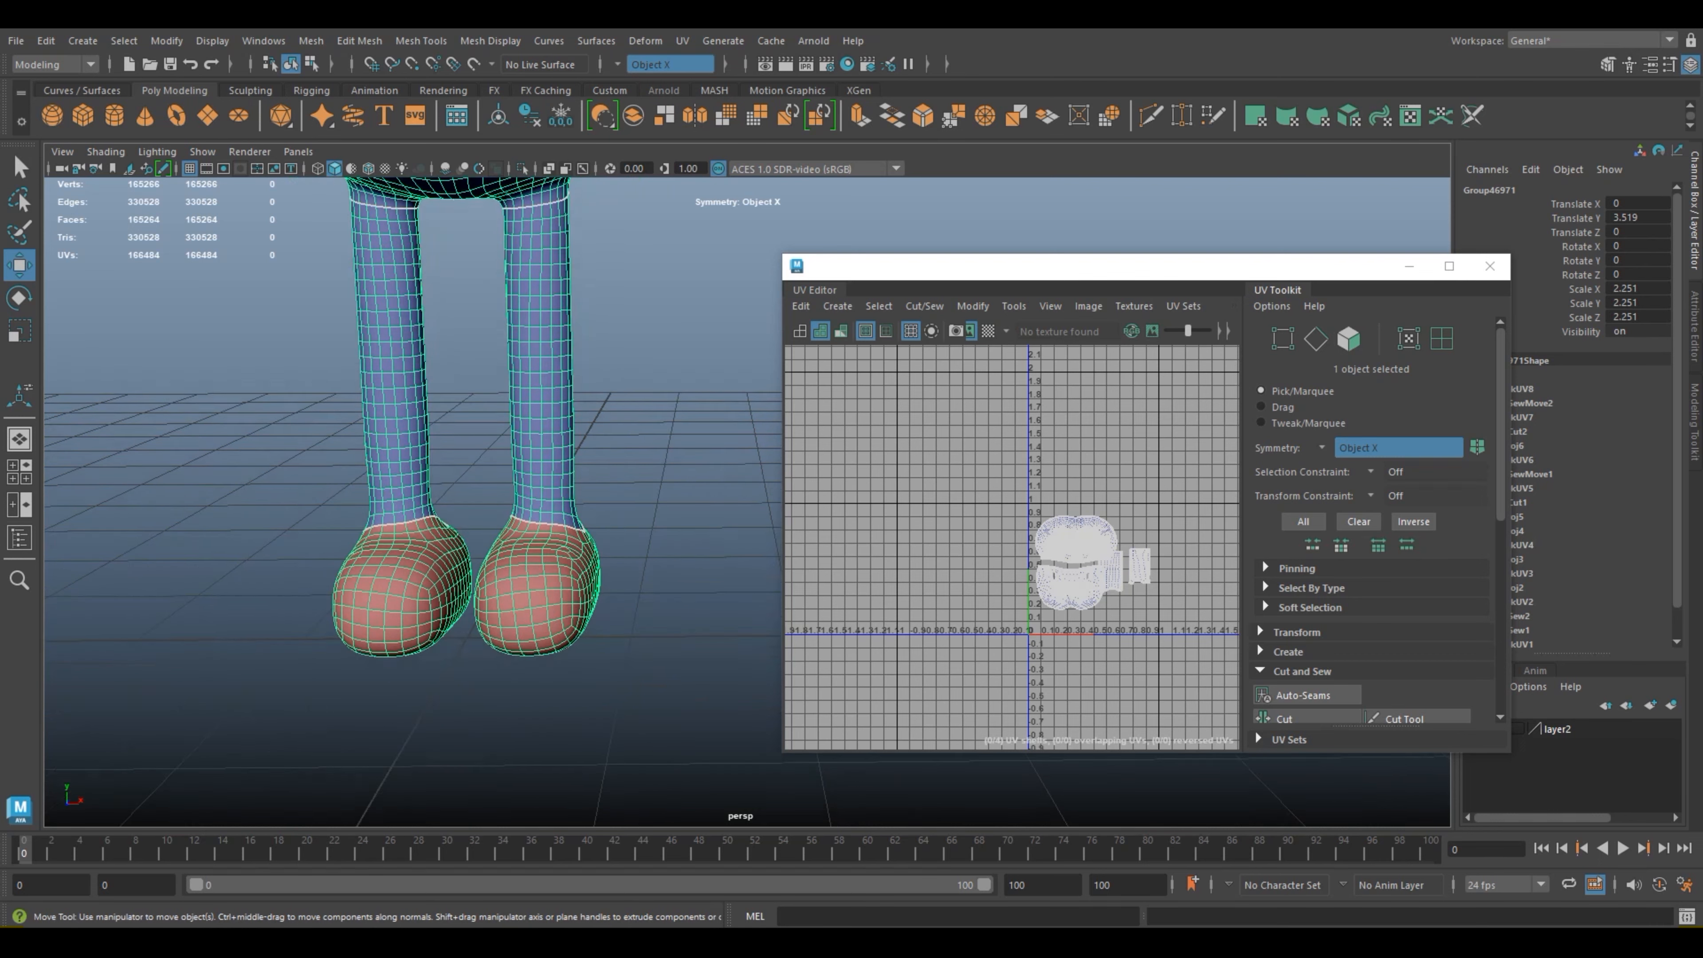
# Step: Switch to face selection, select all faces of both feet in the front view and return to the perspective view
pyautogui.scroll(4, 526, 395)
pyautogui.moveTo(480, 423); pyautogui.dragTo(481, 478, button='right')
pyautogui.doubleClick(490, 492)
pyautogui.keyDown('alt'); pyautogui.moveTo(499, 496); pyautogui.dragTo(526, 556); pyautogui.keyUp('alt')
pyautogui.keyDown('alt'); pyautogui.moveTo(526, 556); pyautogui.dragTo(536, 480, button='middle'); pyautogui.keyUp('alt')
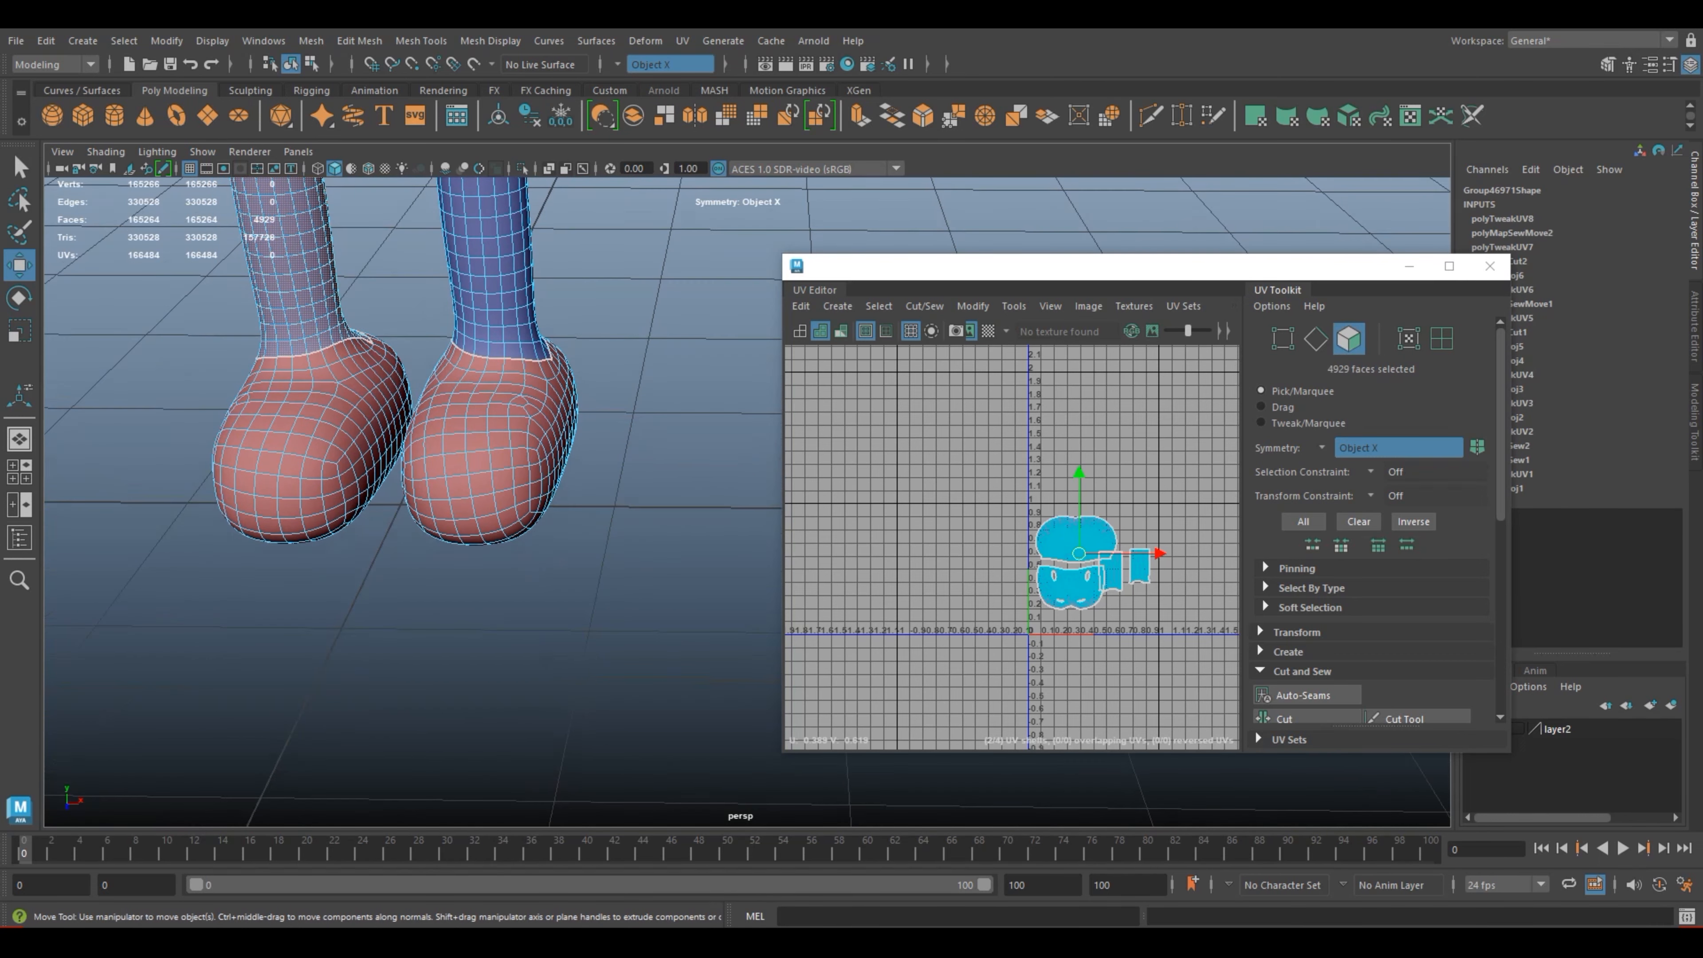
pyautogui.click(501, 459)
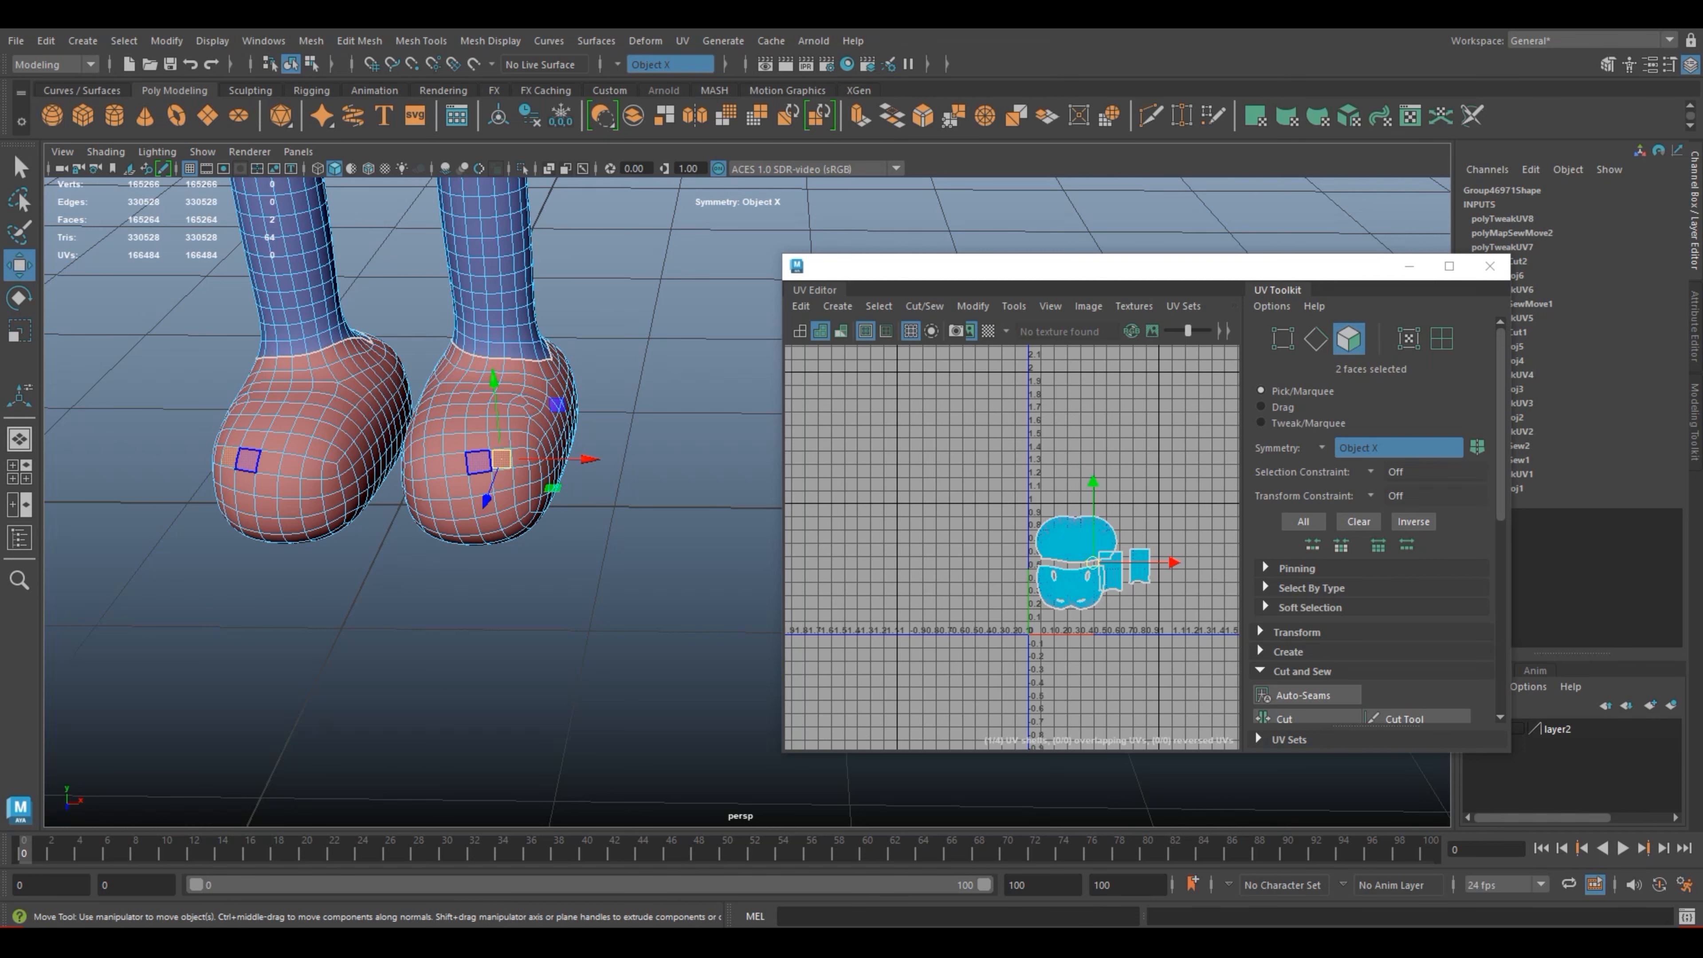
pyautogui.click(20, 471)
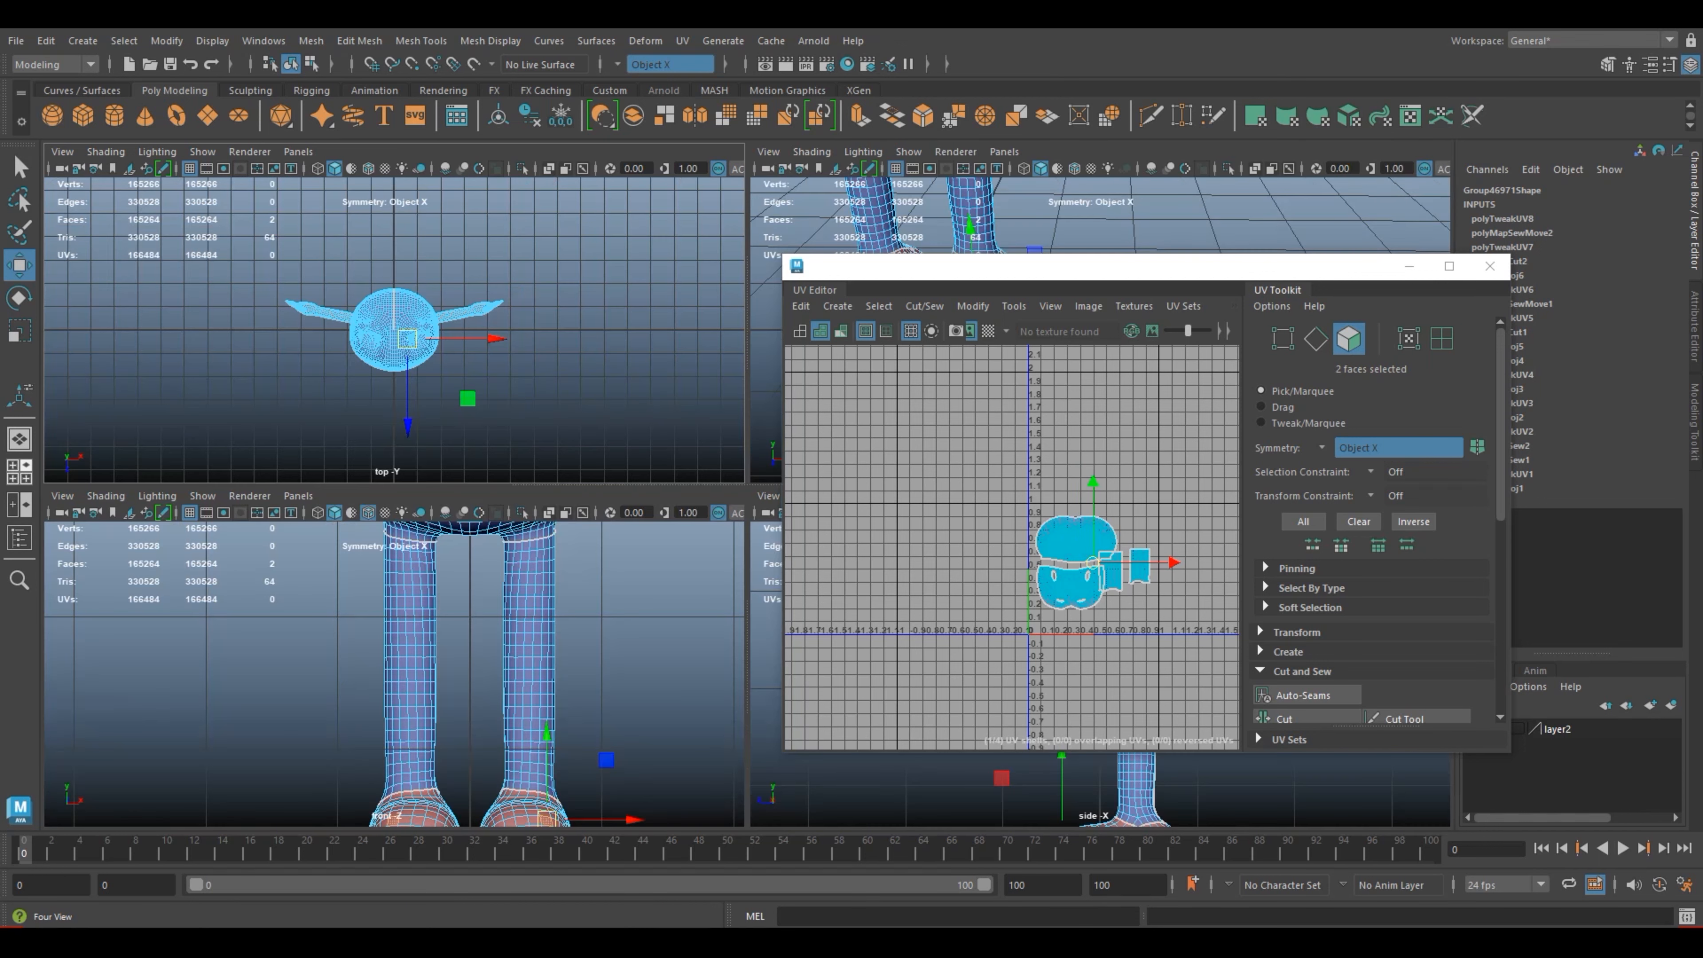
pyautogui.keyDown('alt'); pyautogui.moveTo(395, 677); pyautogui.dragTo(375, 633, button='middle'); pyautogui.keyUp('alt')
pyautogui.keyDown('alt'); pyautogui.moveTo(402, 738); pyautogui.dragTo(388, 610, button='middle'); pyautogui.keyUp('alt')
pyautogui.moveTo(590, 770); pyautogui.dragTo(321, 626)
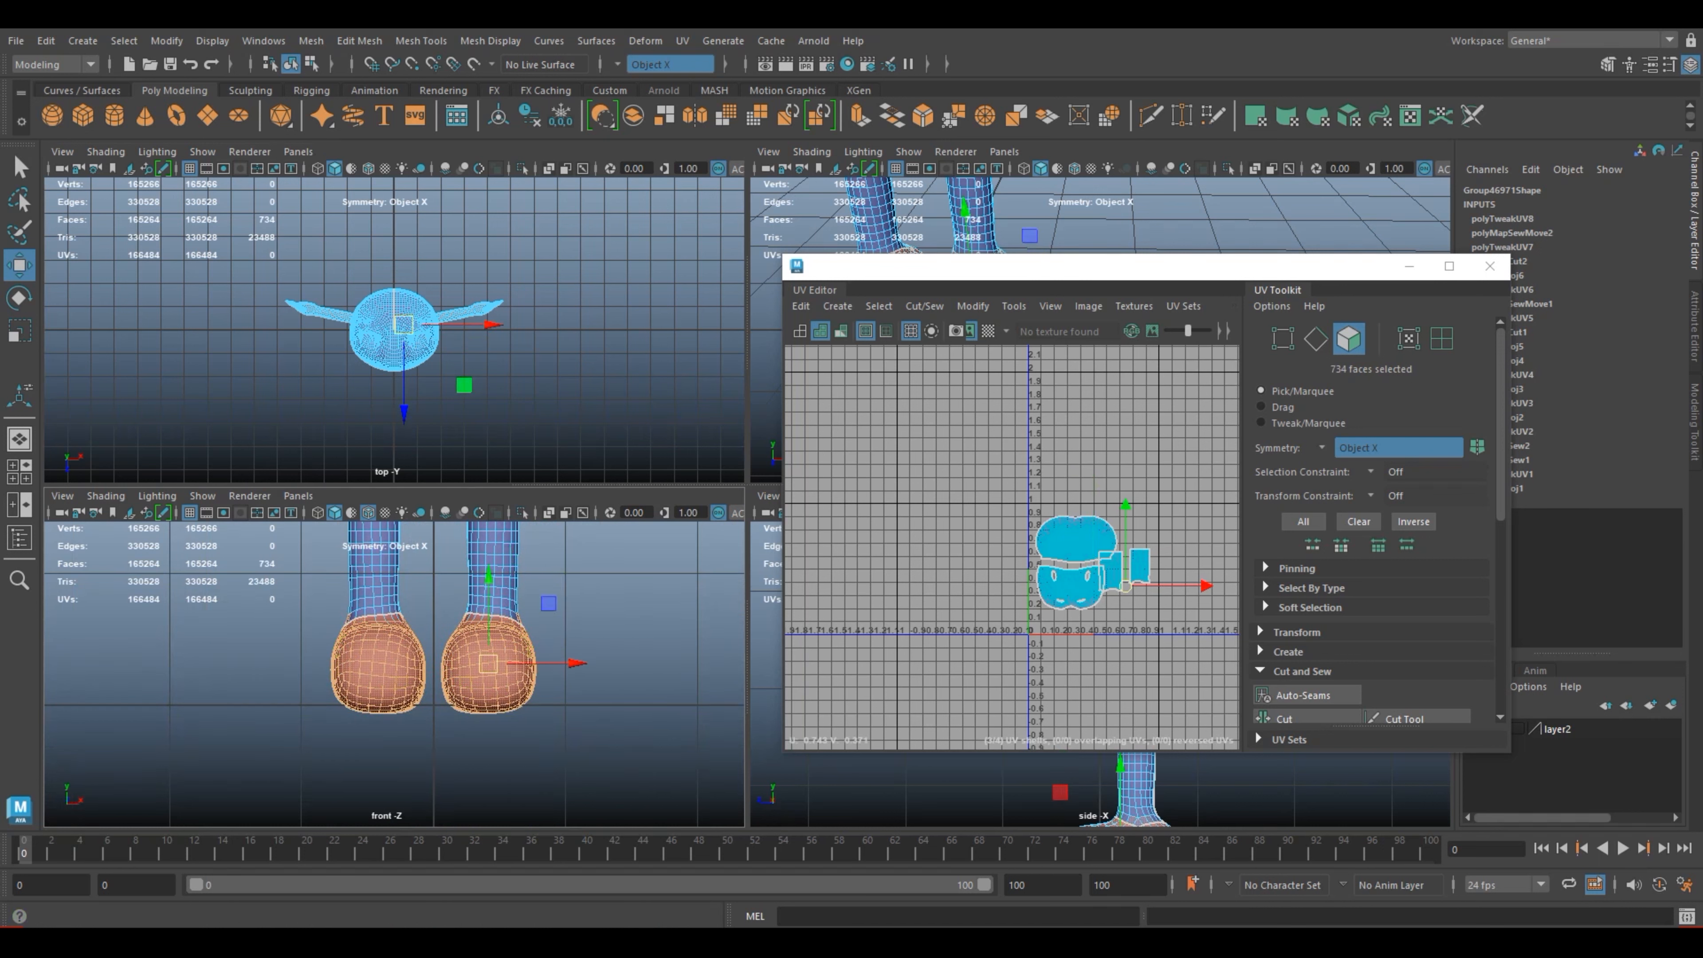
pyautogui.press('space')
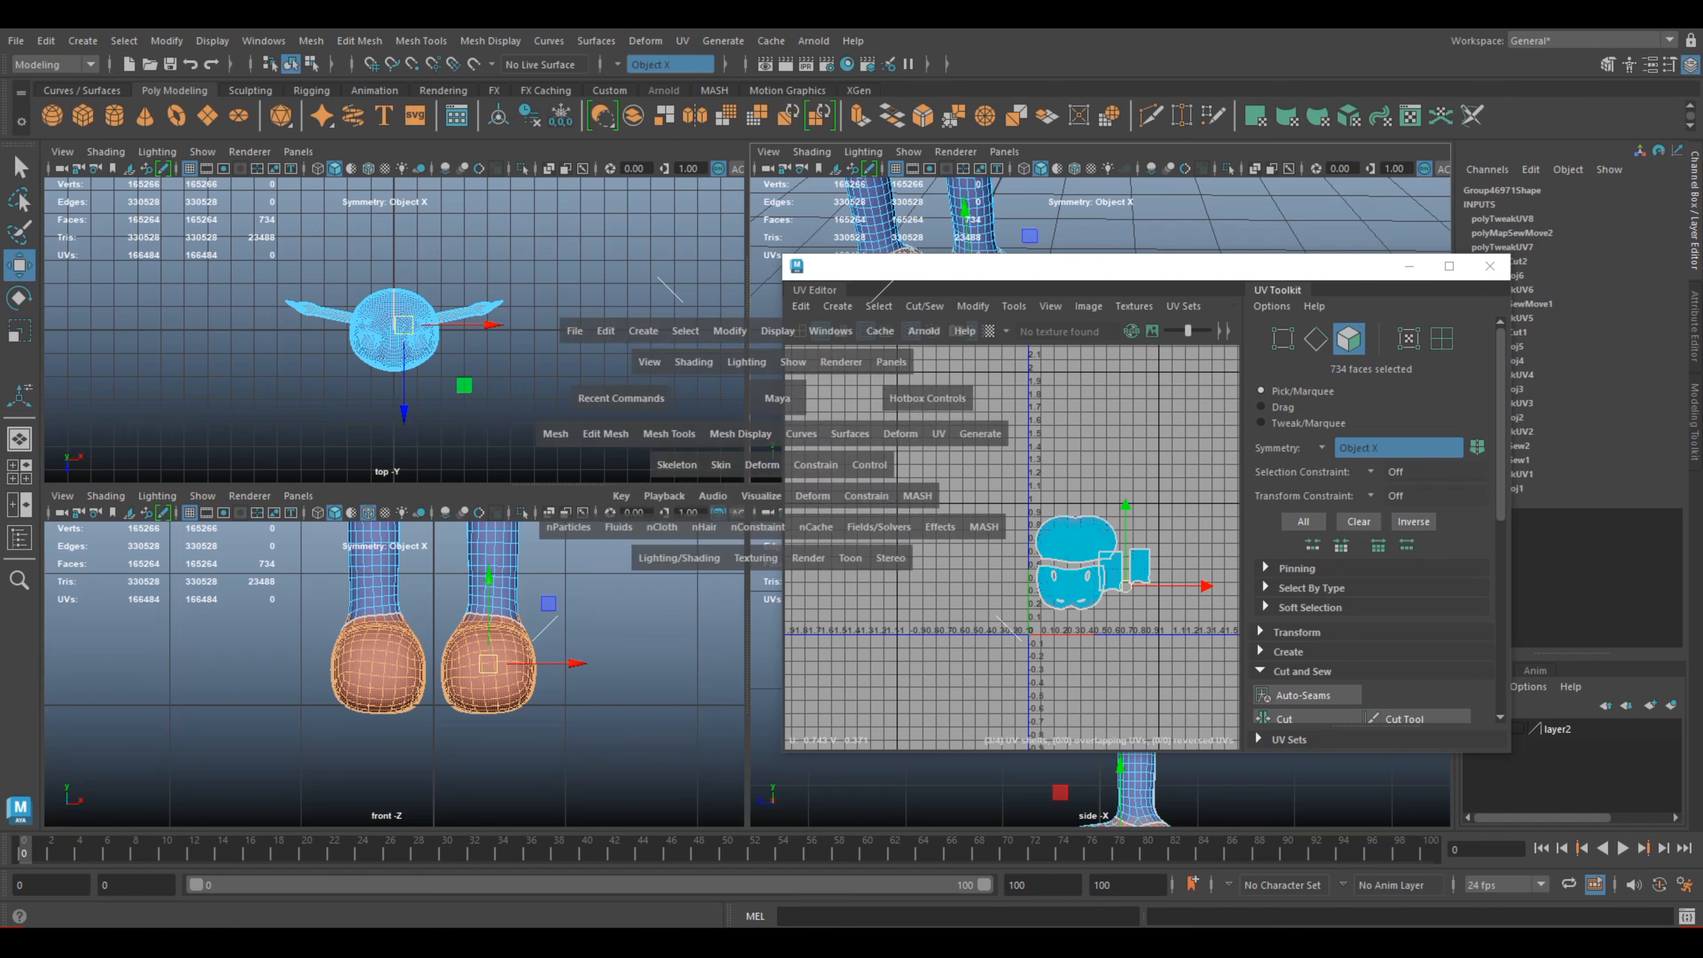
pyautogui.scroll(2, 447, 336)
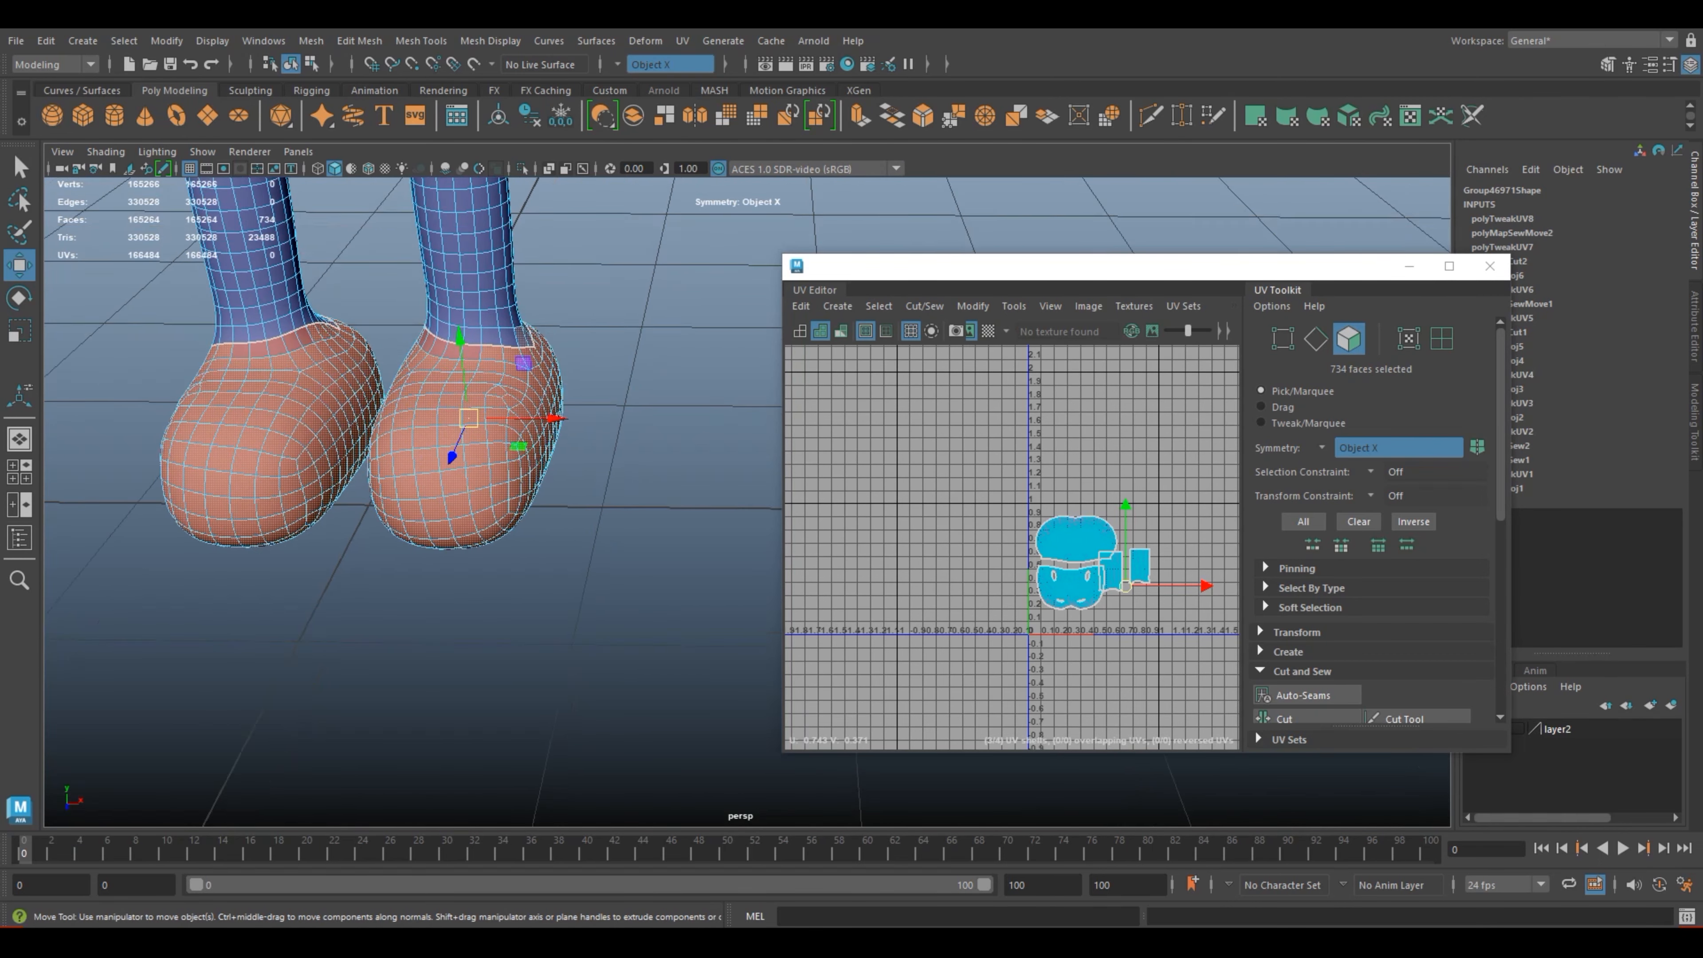
# Step: Add the missing faces along the front of the ankles to the foot face selection
pyautogui.keyDown('alt'); pyautogui.moveTo(447, 336); pyautogui.dragTo(476, 401, button='middle'); pyautogui.keyUp('alt')
pyautogui.keyDown('shift'); pyautogui.click(227, 399); pyautogui.keyUp('shift')
pyautogui.keyDown('shift'); pyautogui.click(294, 383); pyautogui.keyUp('shift')
pyautogui.keyDown('shift'); pyautogui.click(281, 389); pyautogui.keyUp('shift')
pyautogui.keyDown('shift'); pyautogui.click(266, 394); pyautogui.keyUp('shift')
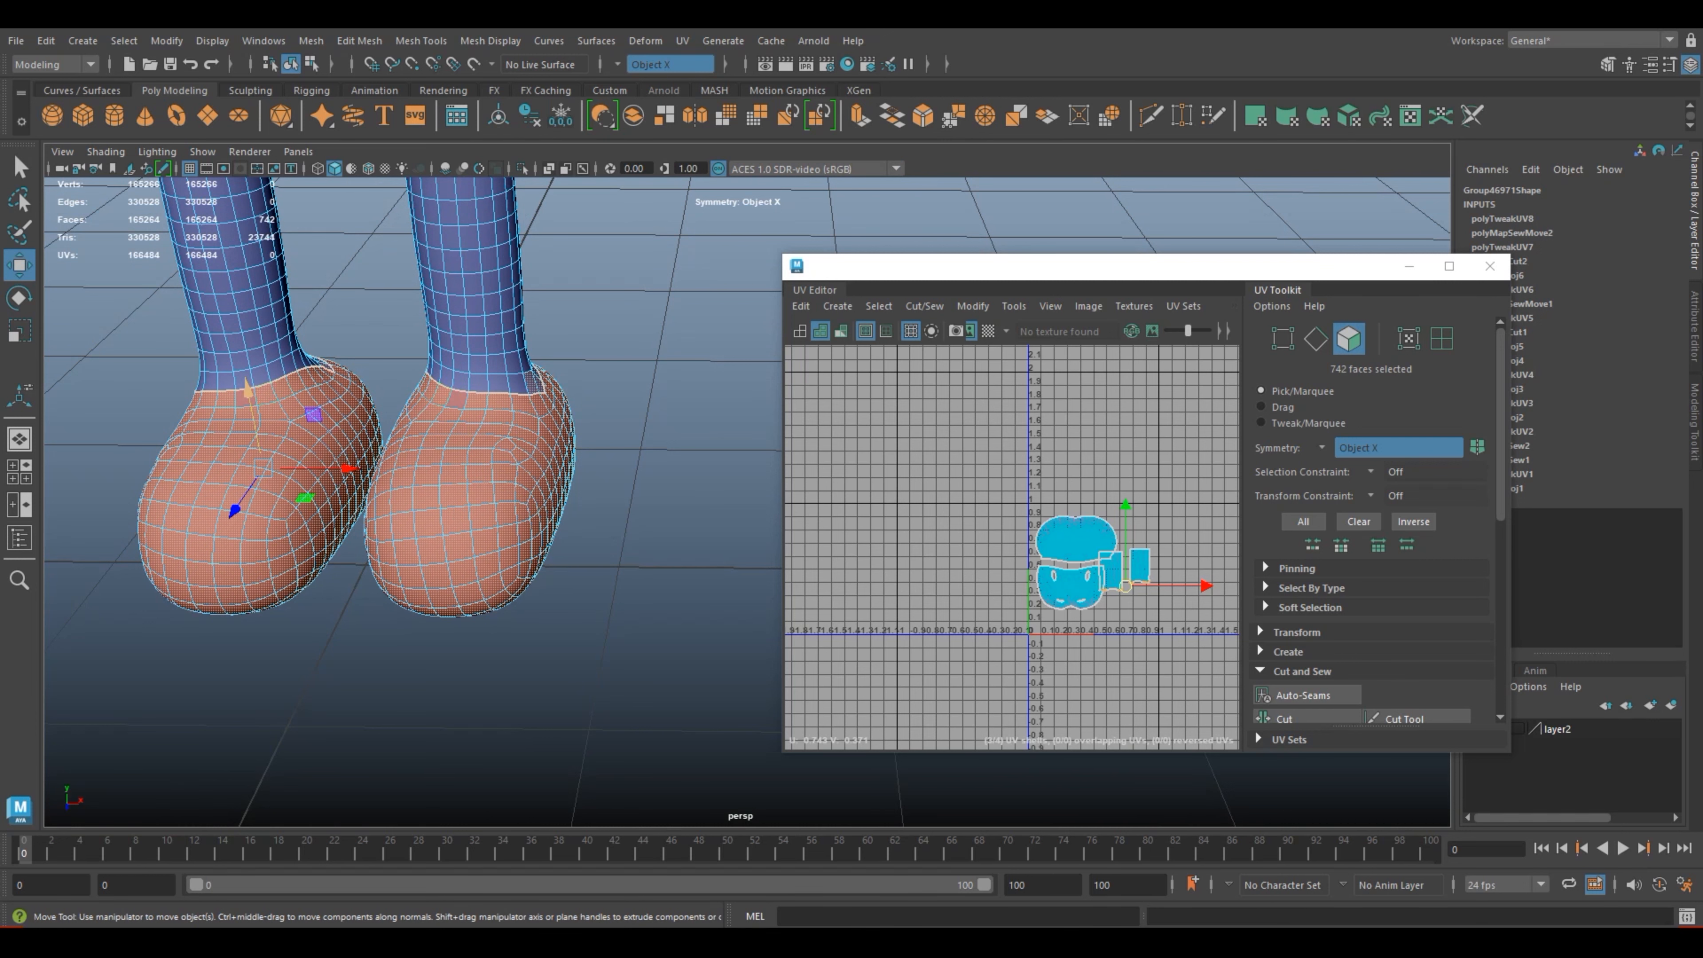
pyautogui.scroll(2, 258, 397)
pyautogui.keyDown('alt'); pyautogui.moveTo(410, 491); pyautogui.dragTo(440, 528, button='middle'); pyautogui.keyUp('alt')
pyautogui.keyDown('shift'); pyautogui.click(418, 408); pyautogui.keyUp('shift')
pyautogui.keyDown('alt'); pyautogui.moveTo(439, 470); pyautogui.dragTo(295, 500); pyautogui.keyUp('alt')
pyautogui.keyDown('alt'); pyautogui.moveTo(604, 500); pyautogui.dragTo(295, 503, button='middle'); pyautogui.keyUp('alt')
pyautogui.keyDown('alt'); pyautogui.moveTo(429, 503); pyautogui.dragTo(362, 503, button='middle'); pyautogui.keyUp('alt')
pyautogui.keyDown('alt'); pyautogui.moveTo(630, 463); pyautogui.dragTo(490, 422, button='middle'); pyautogui.keyUp('alt')
pyautogui.keyDown('alt'); pyautogui.moveTo(577, 416); pyautogui.dragTo(469, 412); pyautogui.keyUp('alt')
# Step: Deselect the surplus faces around the outer side of the ankles
pyautogui.keyDown('ctrl'); pyautogui.click(557, 359); pyautogui.keyUp('ctrl')
pyautogui.keyDown('ctrl'); pyautogui.click(579, 364); pyautogui.keyUp('ctrl')
pyautogui.keyDown('ctrl'); pyautogui.click(590, 346); pyautogui.keyUp('ctrl')
pyautogui.keyDown('ctrl'); pyautogui.click(604, 334); pyautogui.keyUp('ctrl')
pyautogui.keyDown('alt'); pyautogui.moveTo(604, 342); pyautogui.dragTo(556, 349); pyautogui.keyUp('alt')
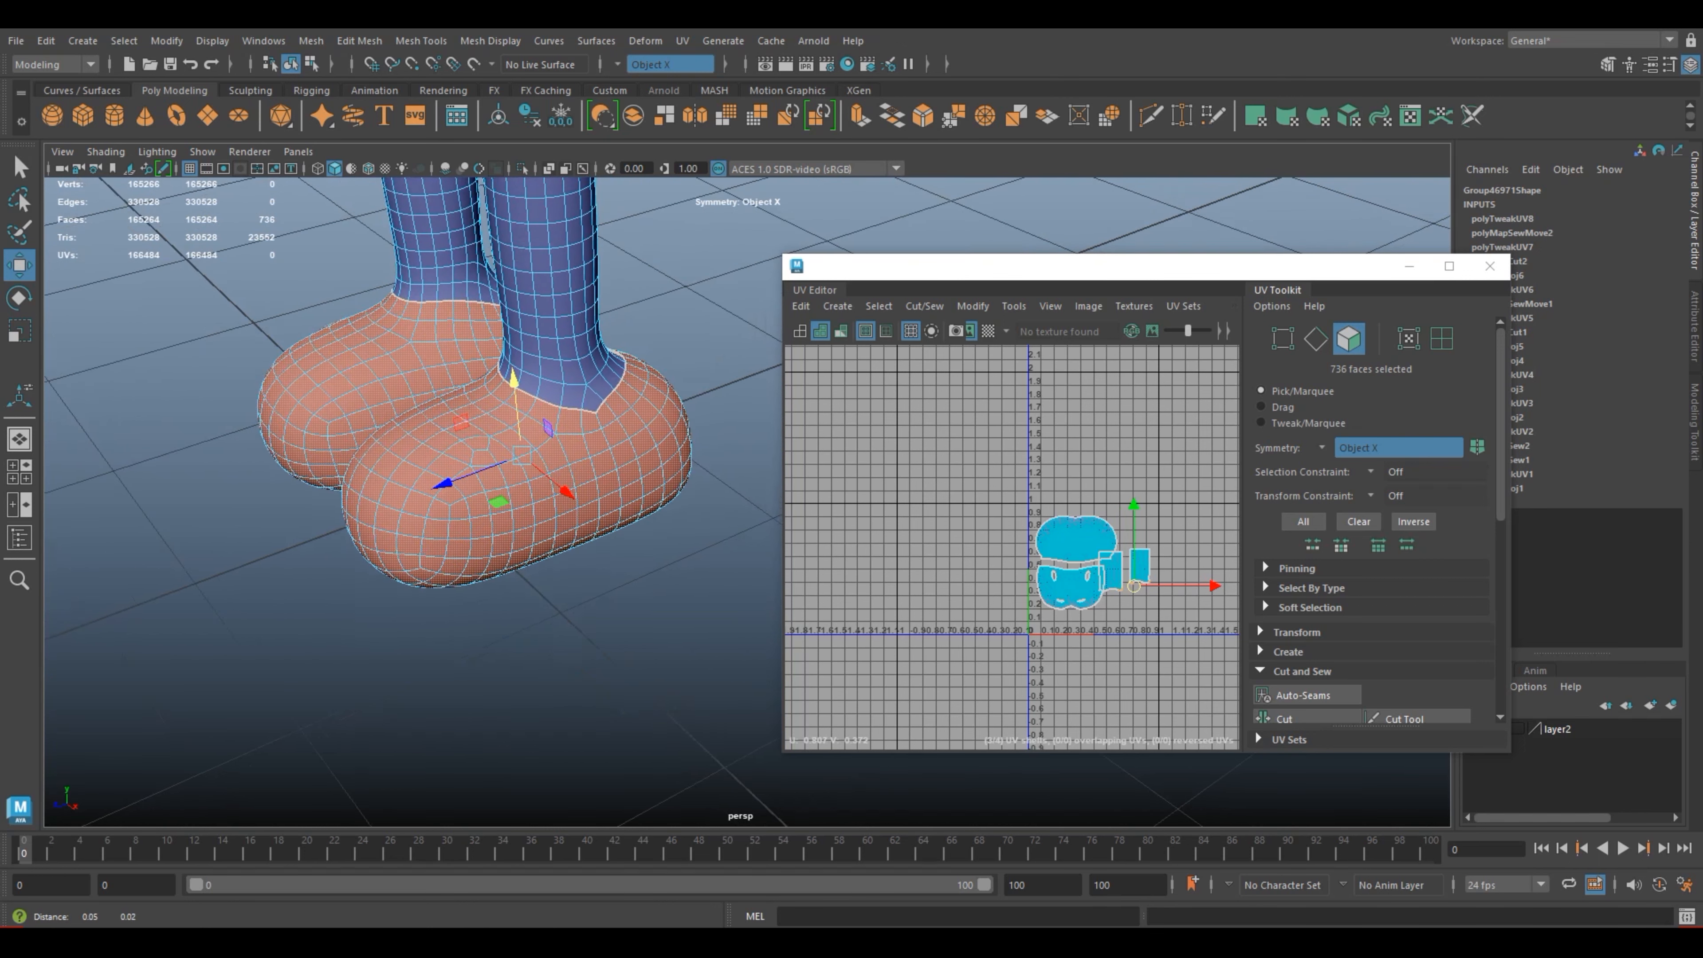
pyautogui.keyDown('alt'); pyautogui.moveTo(557, 349); pyautogui.dragTo(429, 402, button='middle'); pyautogui.keyUp('alt')
pyautogui.keyDown('alt'); pyautogui.moveTo(509, 402); pyautogui.dragTo(429, 403); pyautogui.keyUp('alt')
pyautogui.keyDown('alt'); pyautogui.moveTo(643, 416); pyautogui.dragTo(355, 403, button='middle'); pyautogui.keyUp('alt')
pyautogui.keyDown('alt'); pyautogui.moveTo(741, 586); pyautogui.dragTo(556, 544, button='middle'); pyautogui.keyUp('alt')
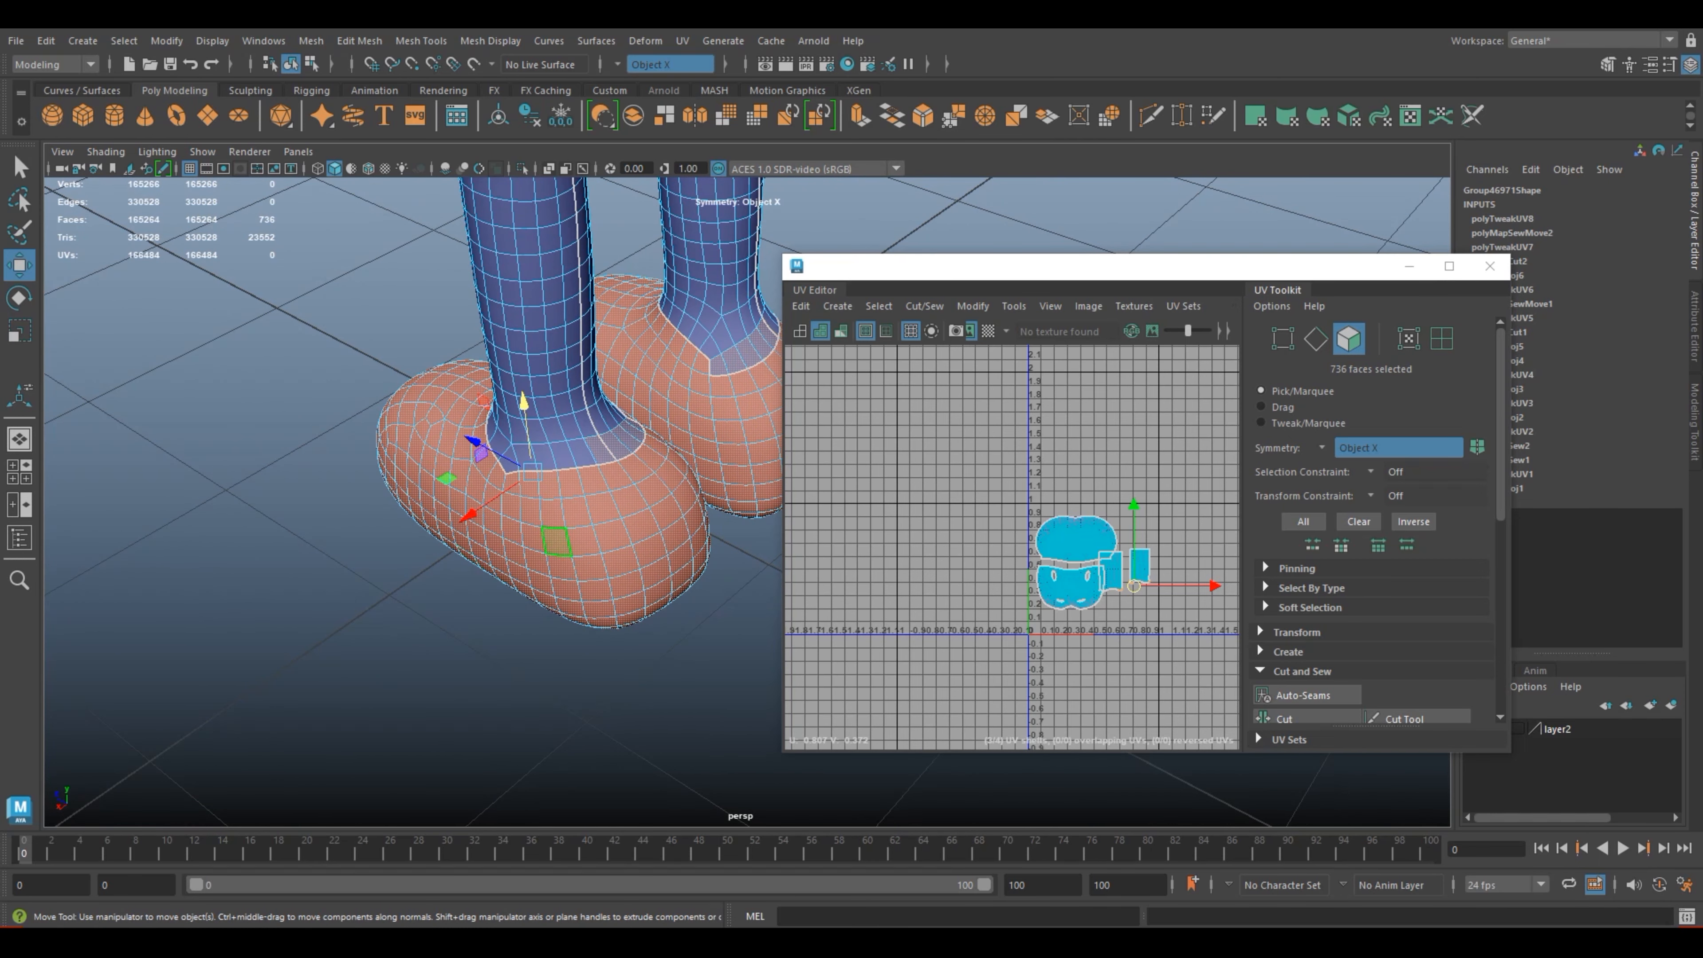
# Step: Deselect the surplus faces behind the ankles and check the foot selection all around
pyautogui.keyDown('ctrl'); pyautogui.click(616, 446); pyautogui.keyUp('ctrl')
pyautogui.keyDown('ctrl'); pyautogui.click(602, 450); pyautogui.keyUp('ctrl')
pyautogui.keyDown('ctrl'); pyautogui.click(627, 439); pyautogui.keyUp('ctrl')
pyautogui.keyDown('alt'); pyautogui.moveTo(681, 555); pyautogui.dragTo(554, 597, button='middle'); pyautogui.keyUp('alt')
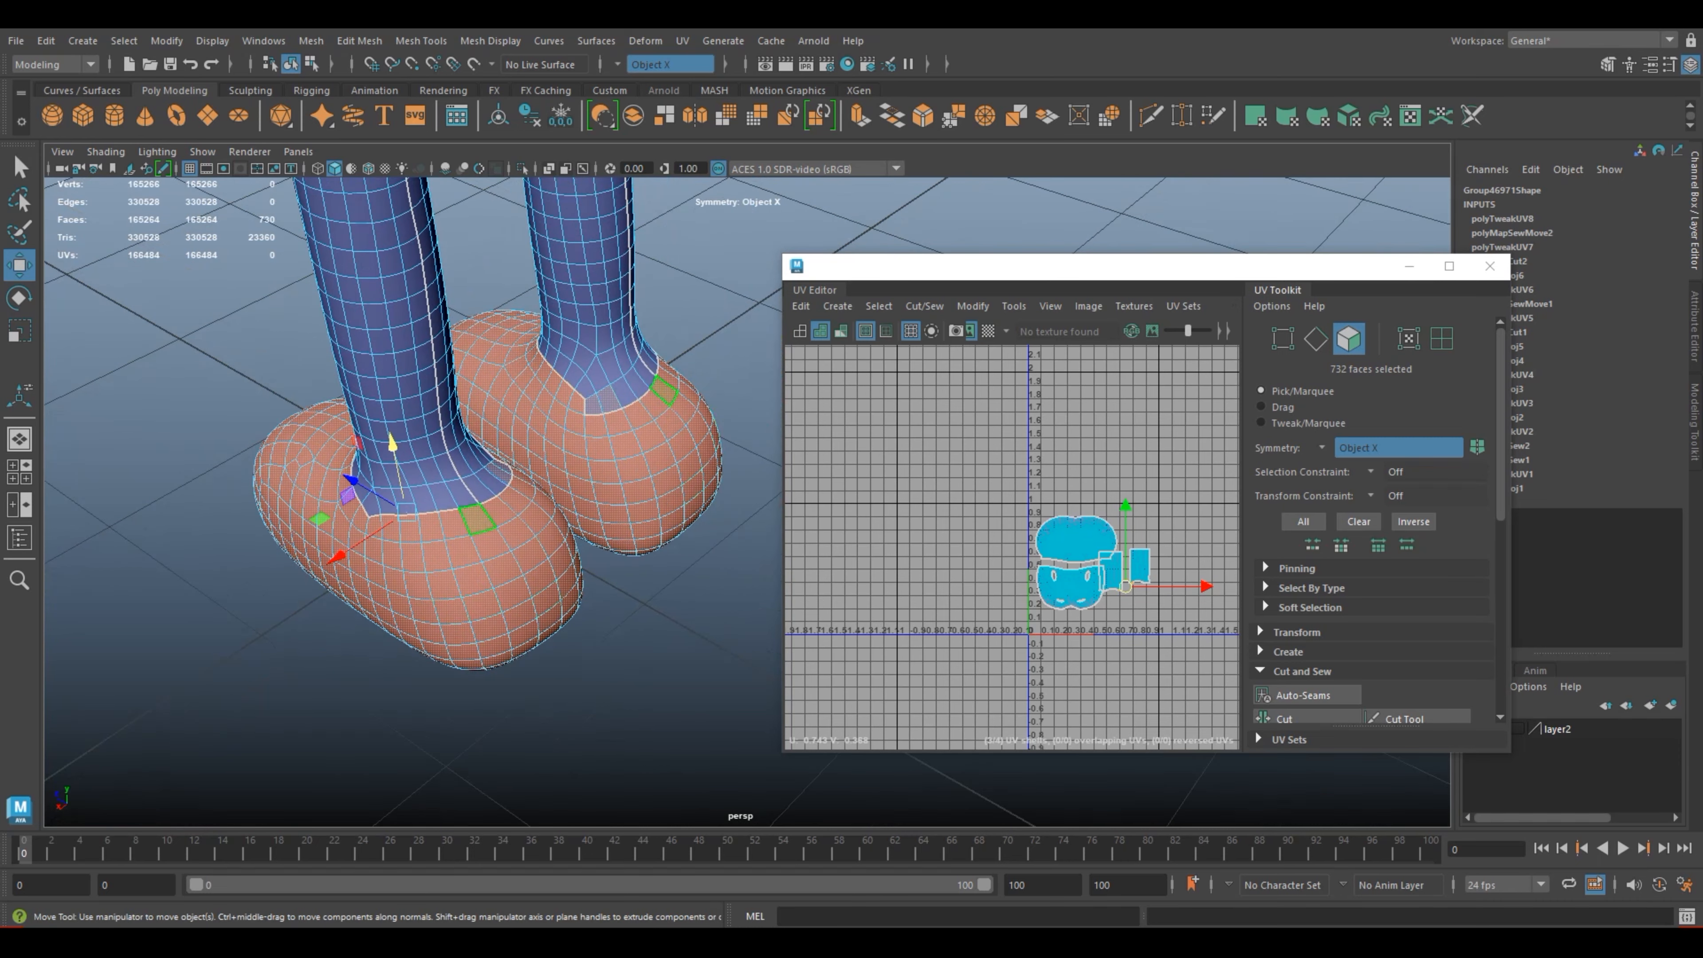
pyautogui.keyDown('ctrl'); pyautogui.click(606, 402); pyautogui.keyUp('ctrl')
pyautogui.keyDown('ctrl'); pyautogui.click(593, 406); pyautogui.keyUp('ctrl')
pyautogui.keyDown('alt'); pyautogui.moveTo(660, 597); pyautogui.dragTo(654, 456); pyautogui.keyUp('alt')
pyautogui.keyDown('alt'); pyautogui.moveTo(654, 456); pyautogui.dragTo(608, 105, button='middle'); pyautogui.keyUp('alt')
pyautogui.scroll(-5, 630, 268)
pyautogui.keyDown('alt'); pyautogui.moveTo(570, 469); pyautogui.dragTo(700, 607); pyautogui.keyUp('alt')
pyautogui.scroll(-5, 684, 503)
pyautogui.keyDown('alt'); pyautogui.moveTo(677, 476); pyautogui.dragTo(460, 556, button='middle'); pyautogui.keyUp('alt')
pyautogui.keyDown('alt'); pyautogui.moveTo(462, 556); pyautogui.dragTo(590, 490); pyautogui.keyUp('alt')
pyautogui.keyDown('alt'); pyautogui.moveTo(590, 490); pyautogui.dragTo(471, 514, button='middle'); pyautogui.keyUp('alt')
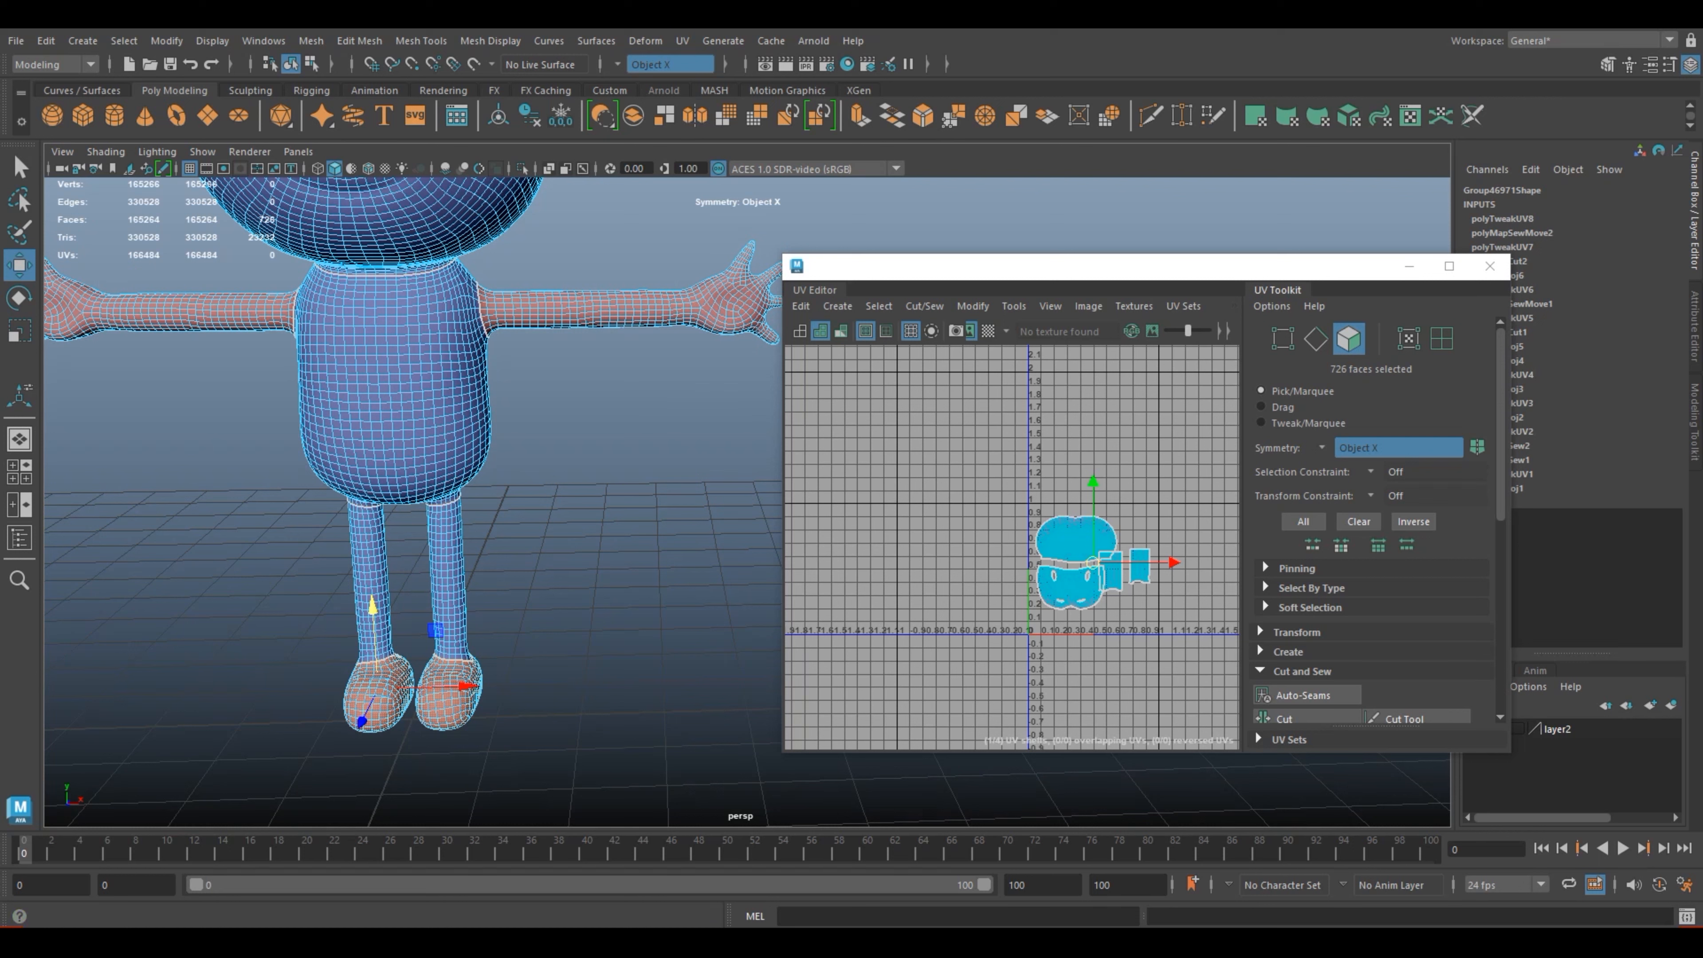
# Step: Turn symmetry off and apply a planar UV projection to the foot faces from the Y axis, fitted to the bounding box
pyautogui.click(670, 63)
pyautogui.click(642, 73)
pyautogui.click(682, 41)
pyautogui.moveTo(722, 41)
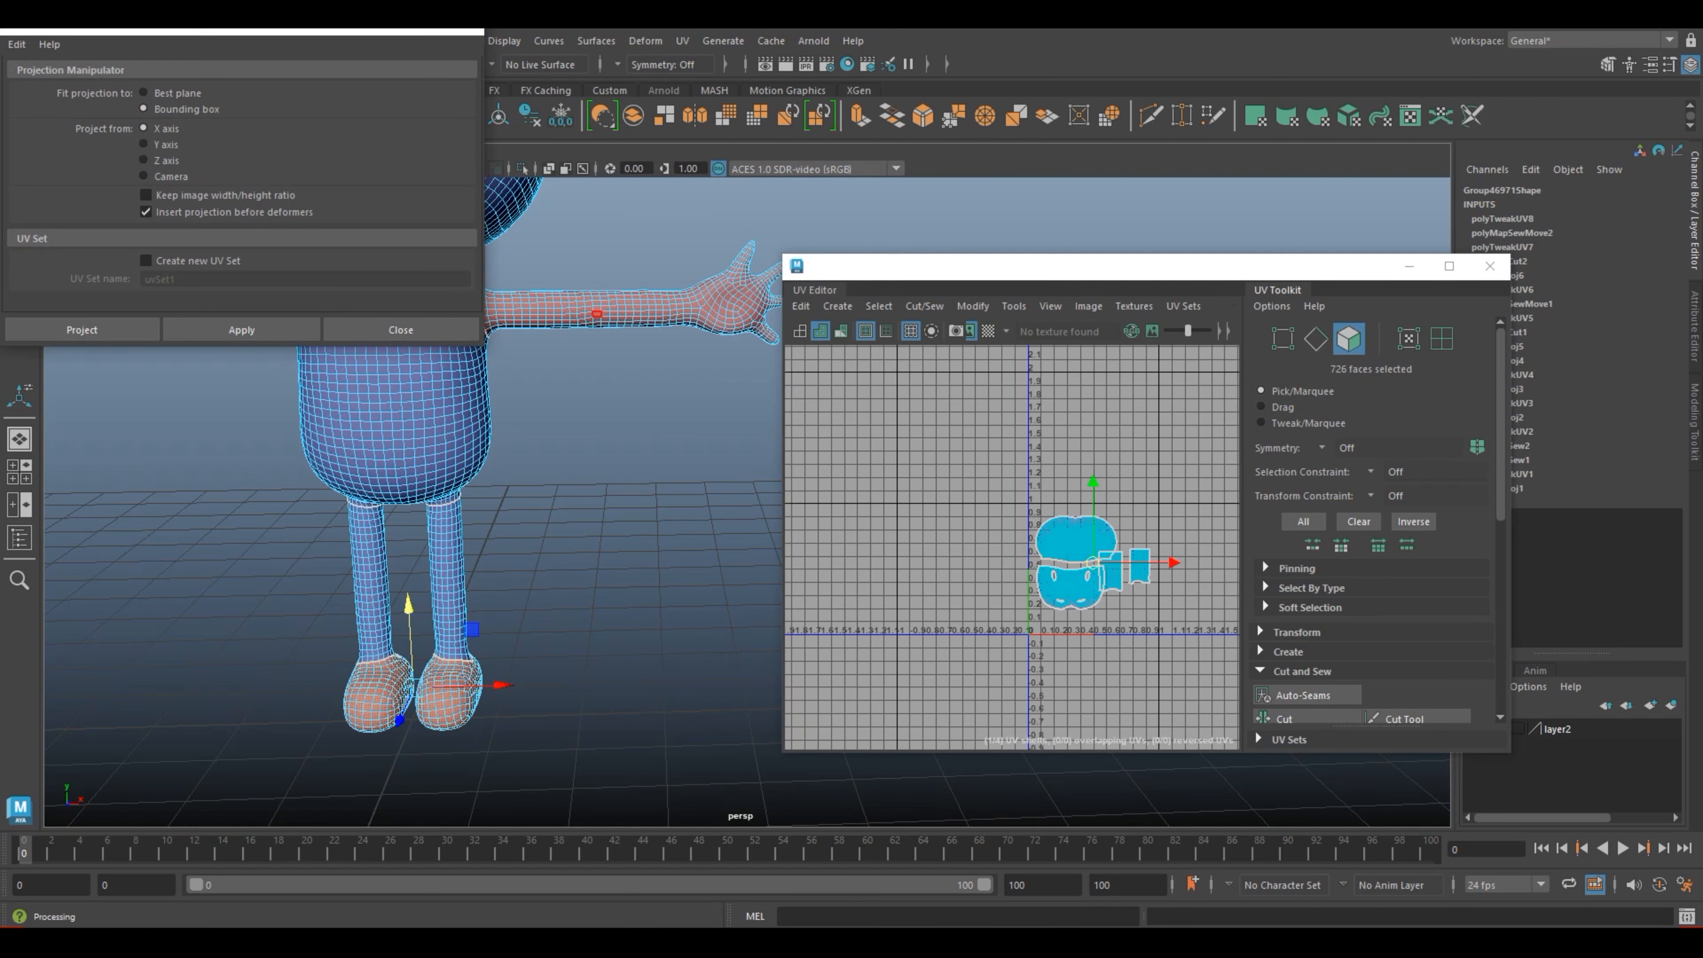
pyautogui.click(242, 329)
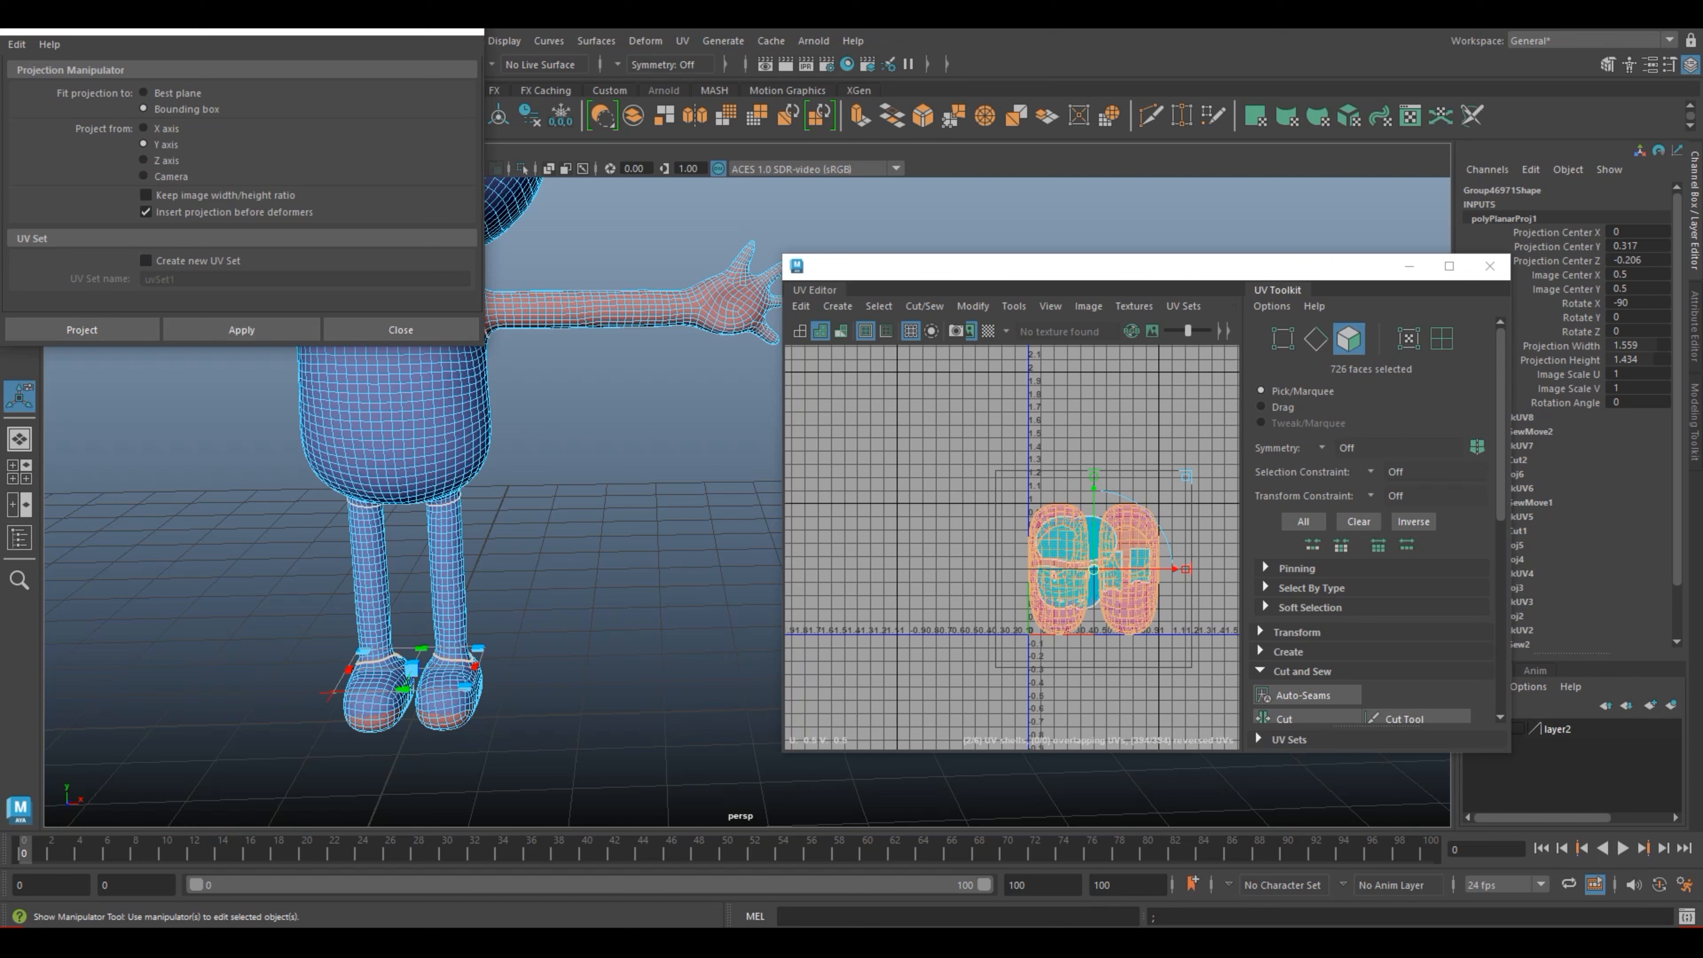
pyautogui.click(464, 31)
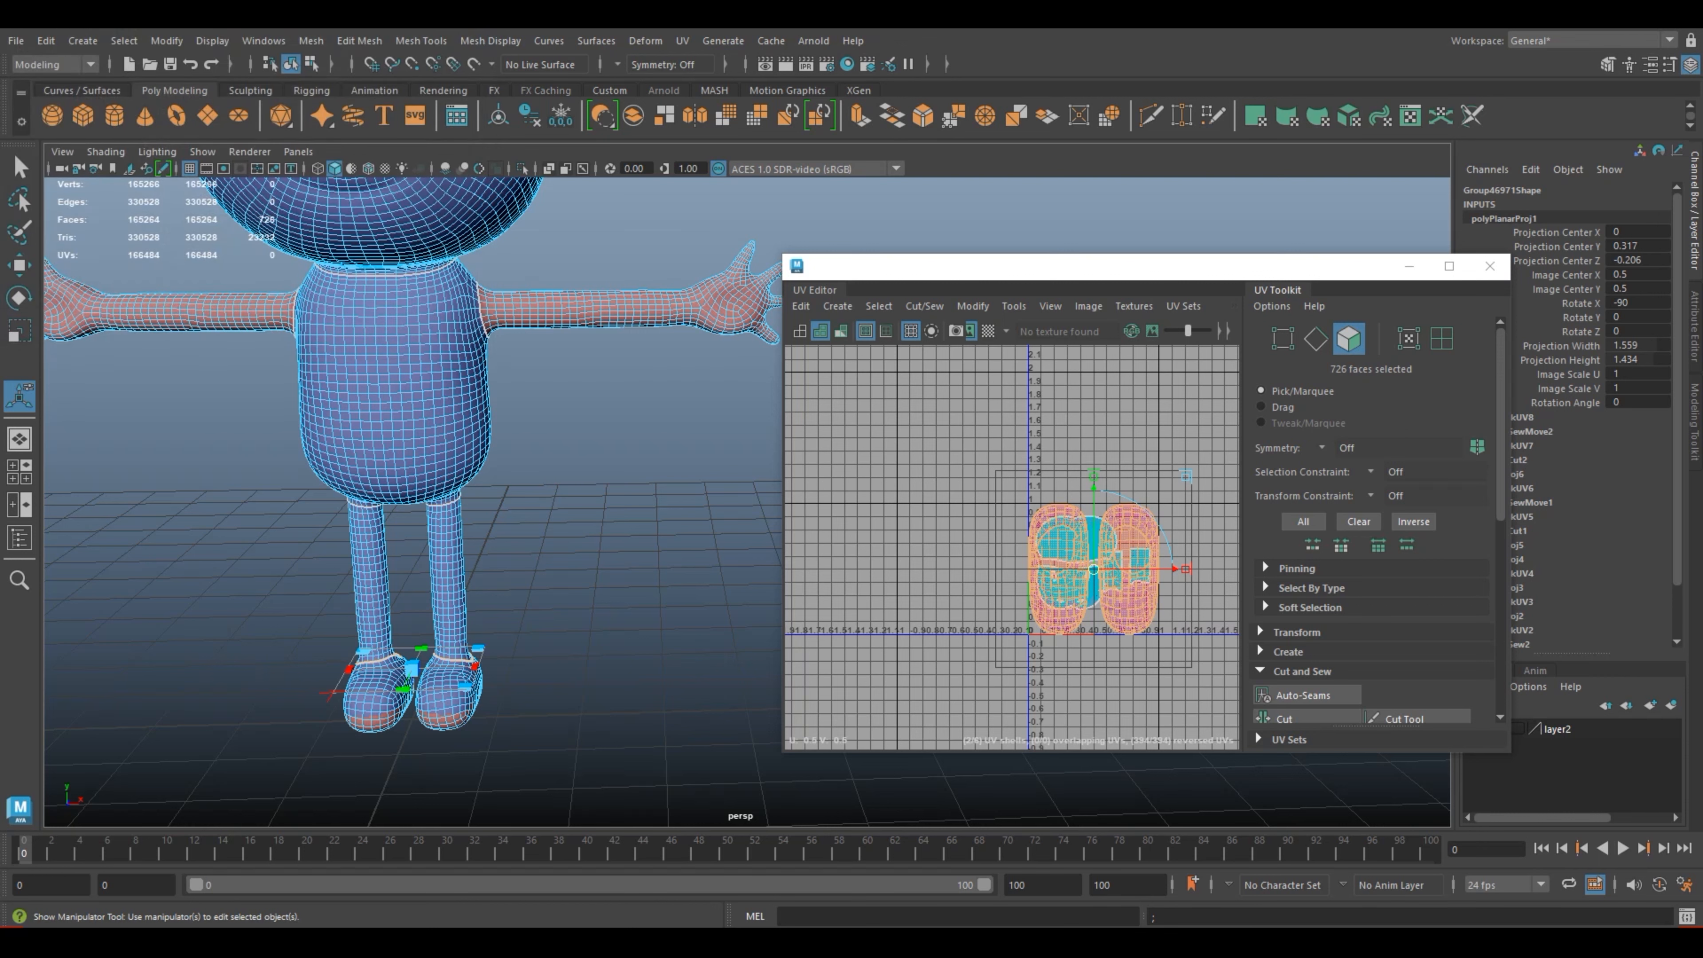
# Step: Select both foot UV shells, move them horizontally out of the 0–1 square to about U -1.2, and maximize the UV Editor
pyautogui.moveTo(1059, 607); pyautogui.dragTo(984, 595, button='right')
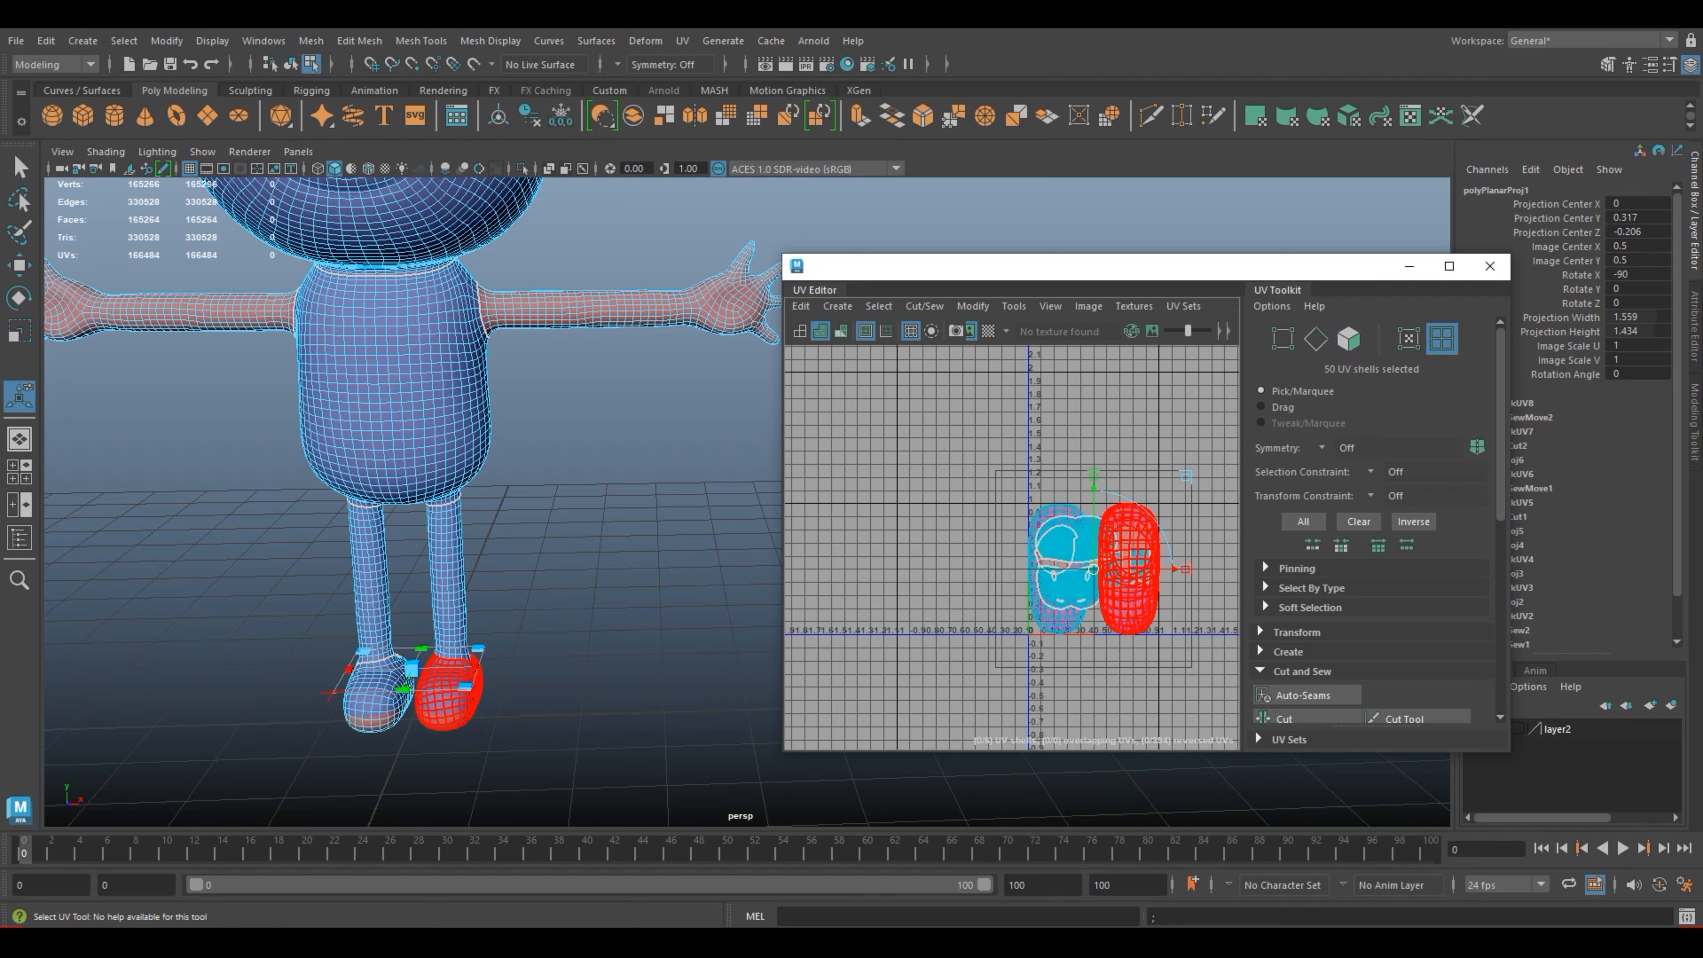
pyautogui.click(1127, 566)
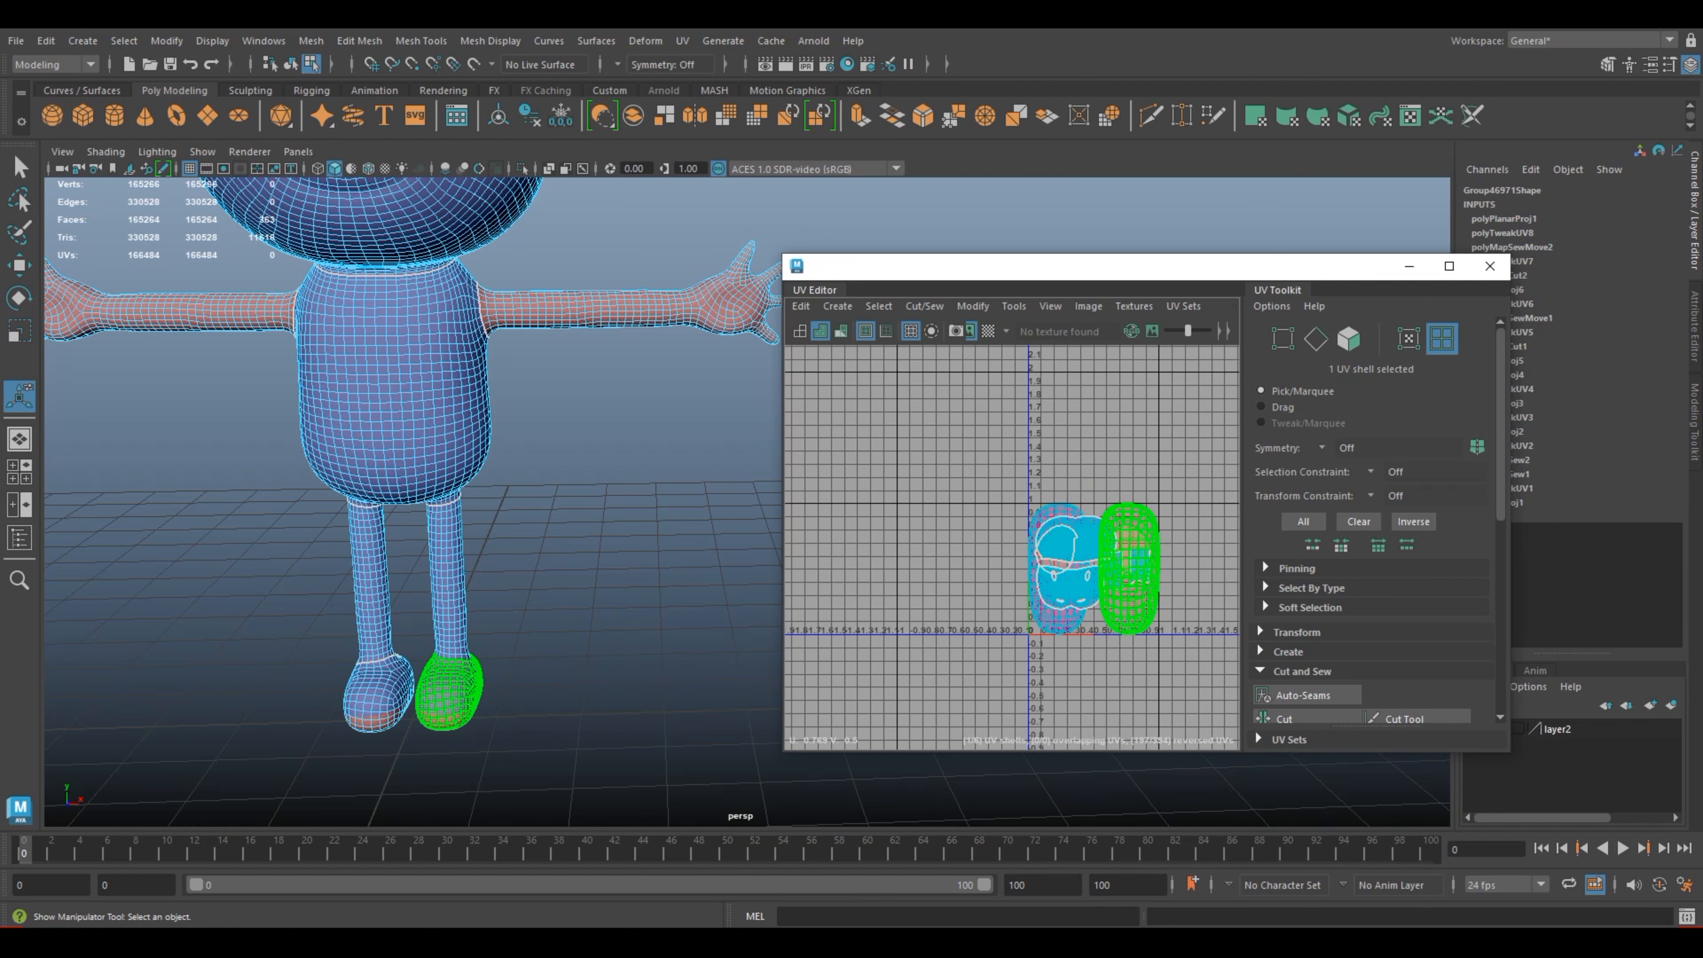
pyautogui.press('w')
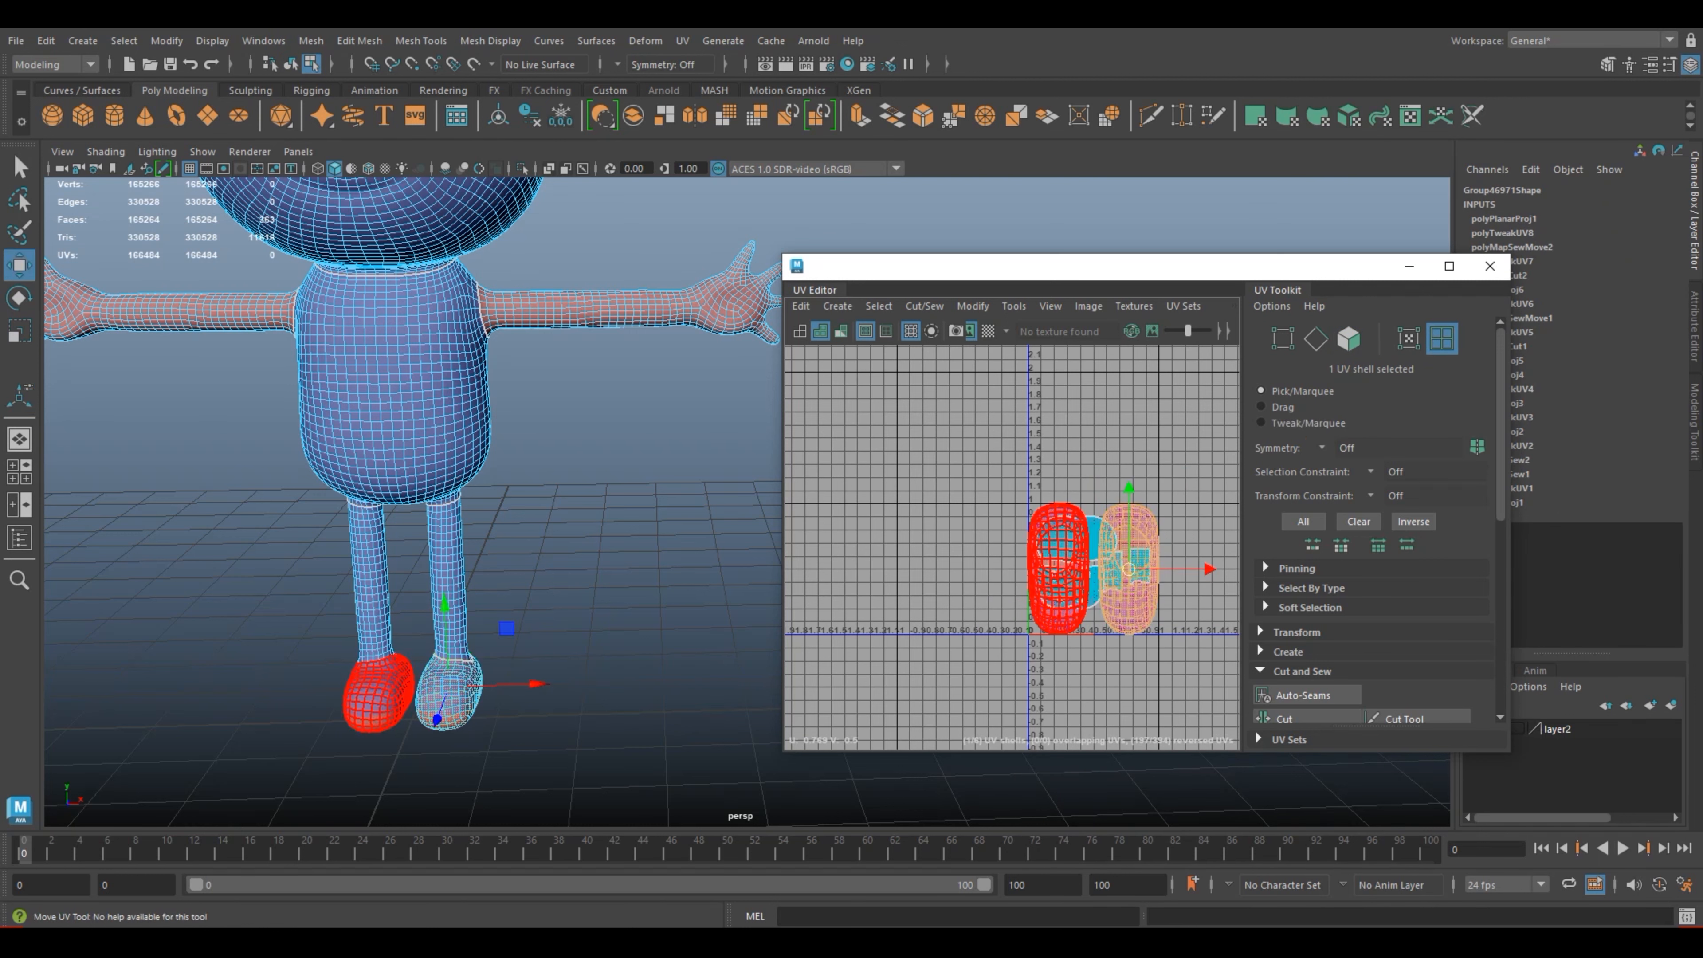
pyautogui.keyDown('shift'); pyautogui.click(1059, 569); pyautogui.keyUp('shift')
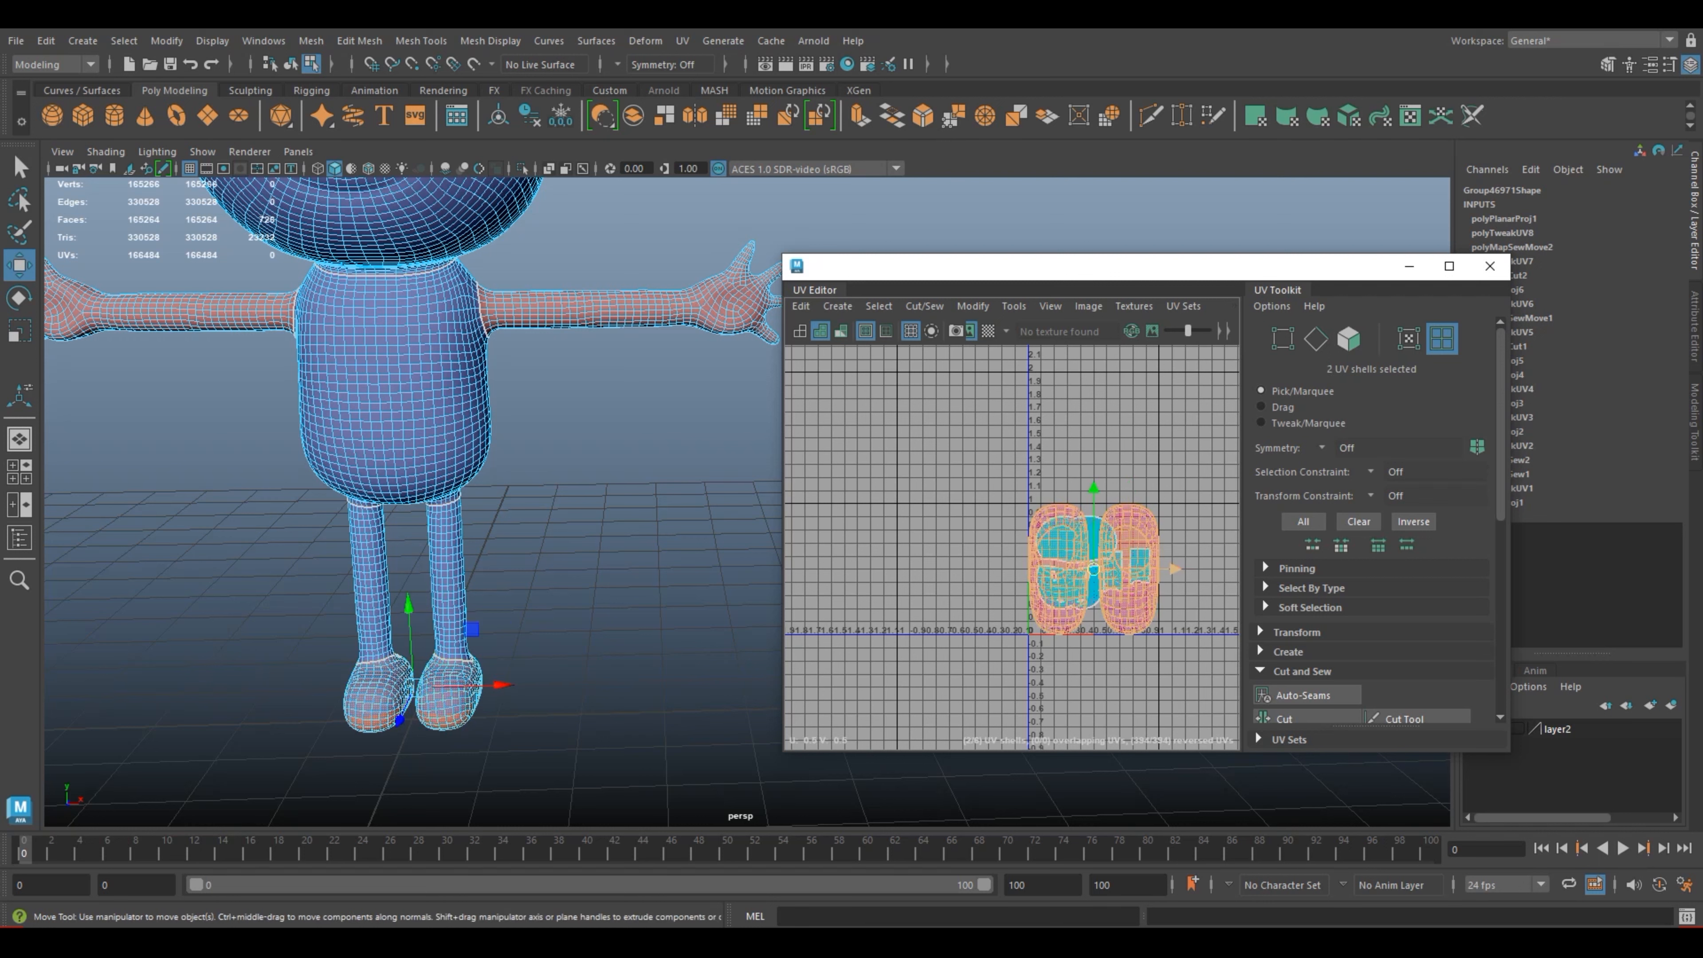
pyautogui.moveTo(1174, 569); pyautogui.dragTo(953, 568)
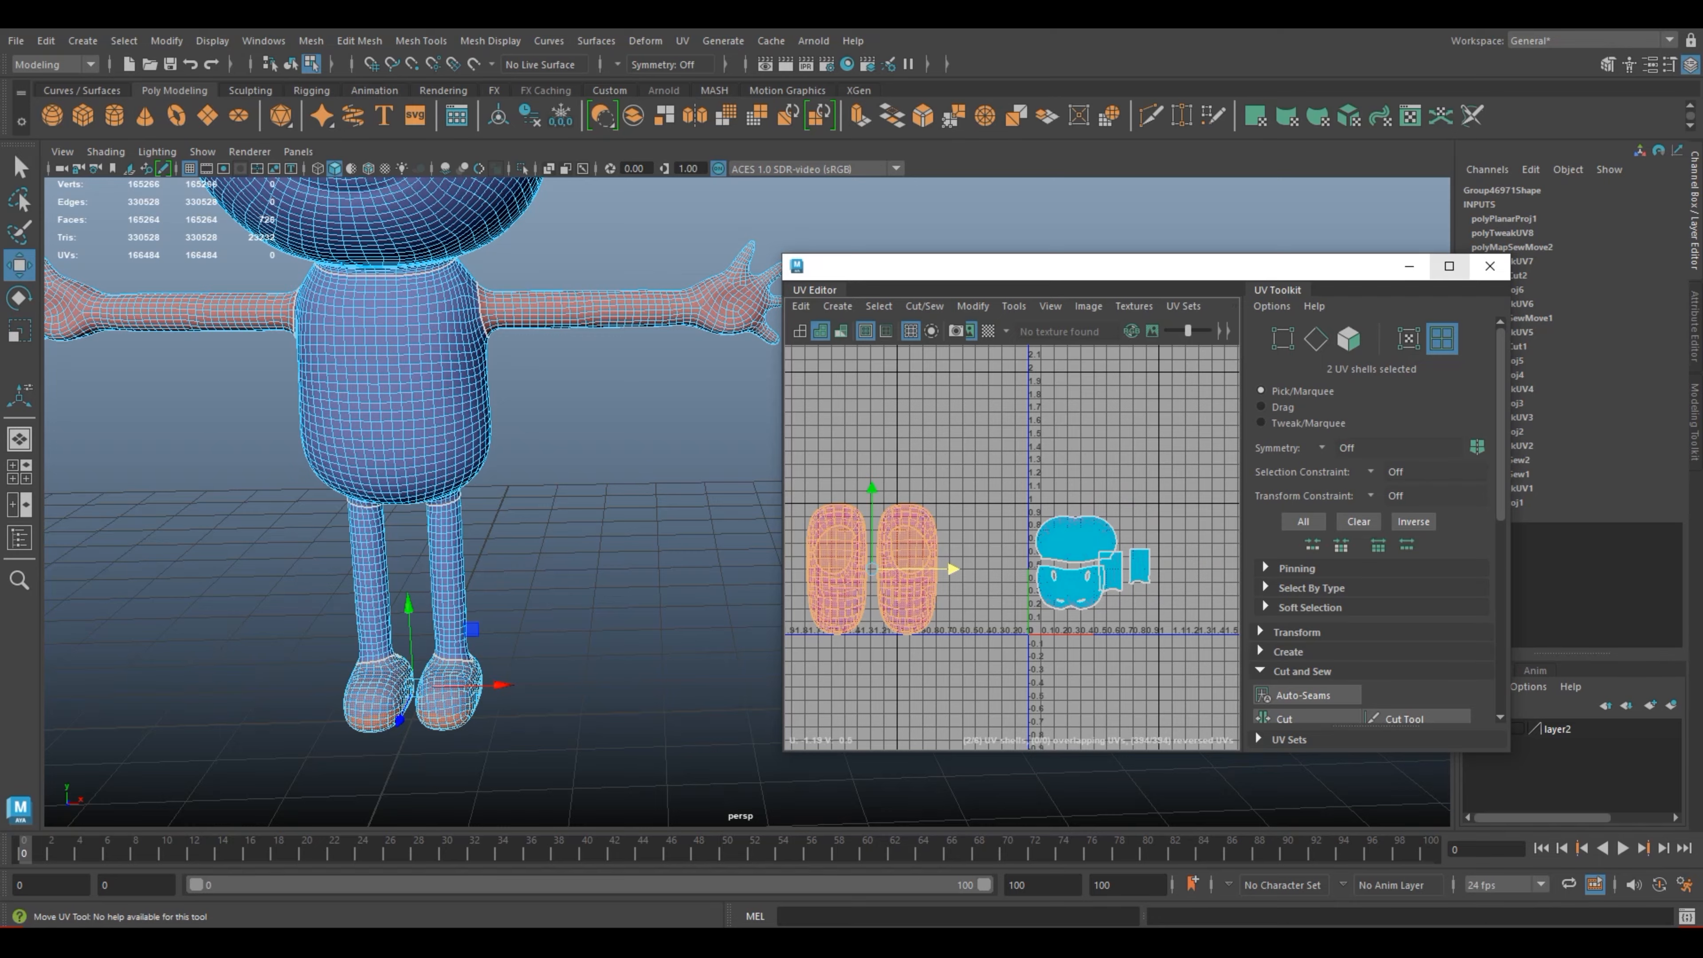
pyautogui.click(1448, 265)
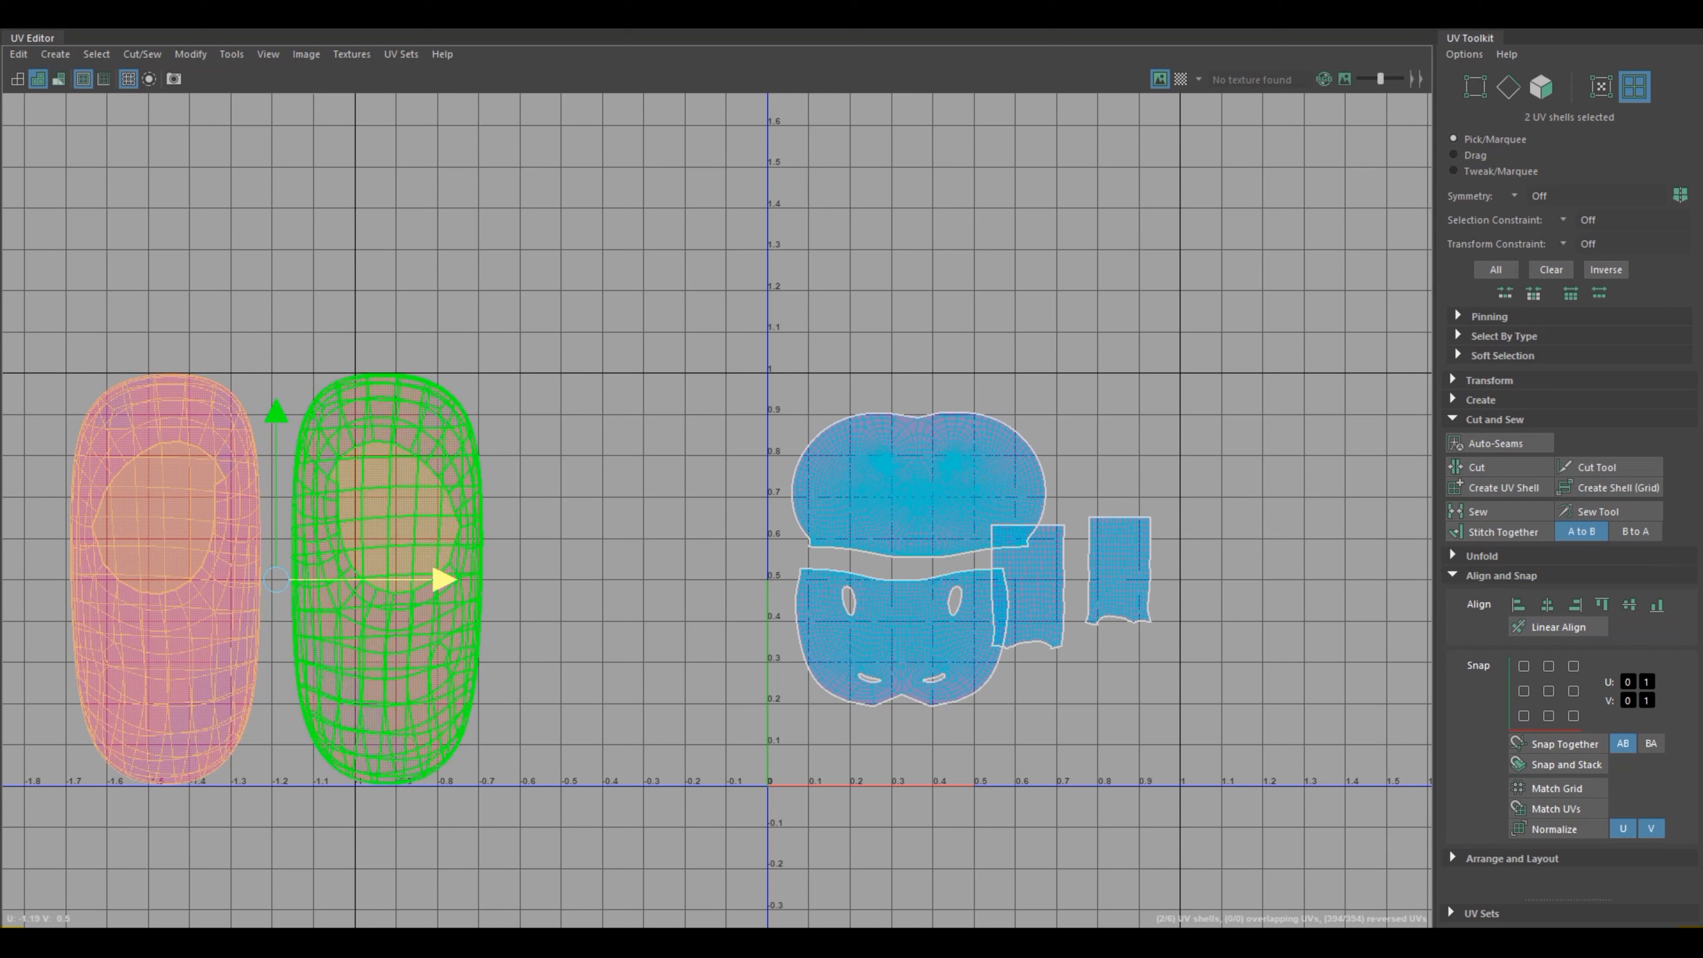
# Step: Unfold both foot UV shells along V and along U, and clear the selection
pyautogui.keyDown('shift'); pyautogui.moveTo(389, 507); pyautogui.dragTo(272, 488, button='right'); pyautogui.keyUp('shift')
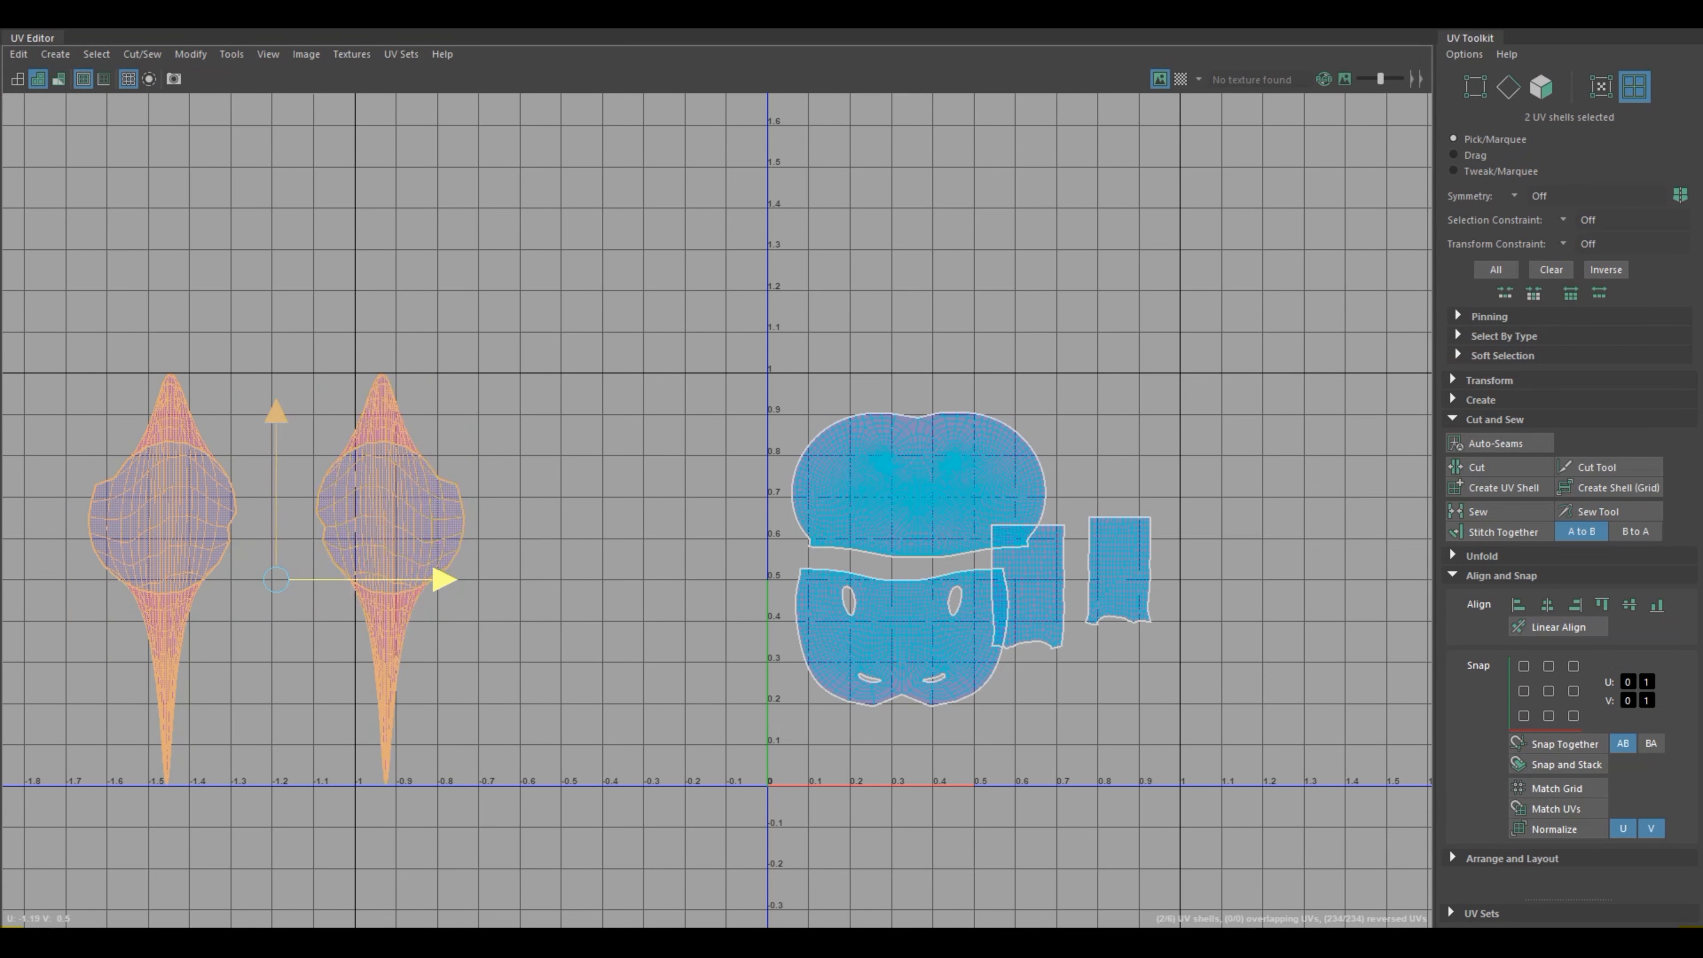
pyautogui.hotkey('ctrl', 'z')
pyautogui.keyDown('shift'); pyautogui.moveTo(401, 507); pyautogui.dragTo(298, 525, button='right'); pyautogui.keyUp('shift')
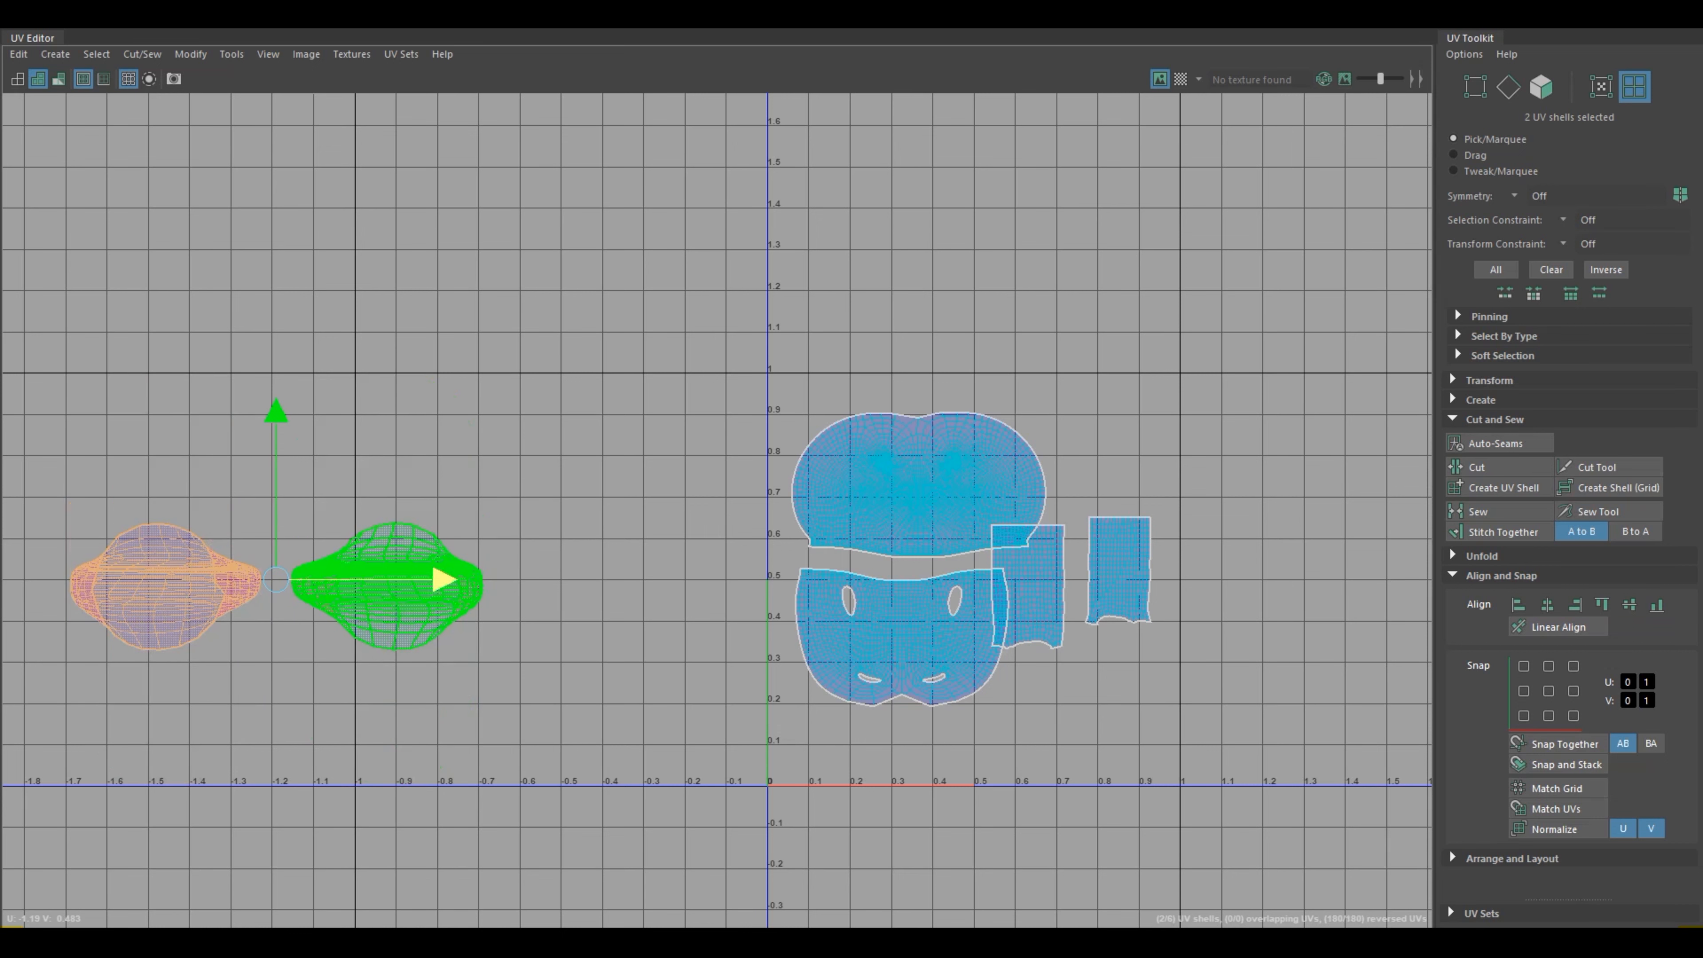
pyautogui.keyDown('shift'); pyautogui.moveTo(410, 508); pyautogui.dragTo(281, 480, button='right'); pyautogui.keyUp('shift')
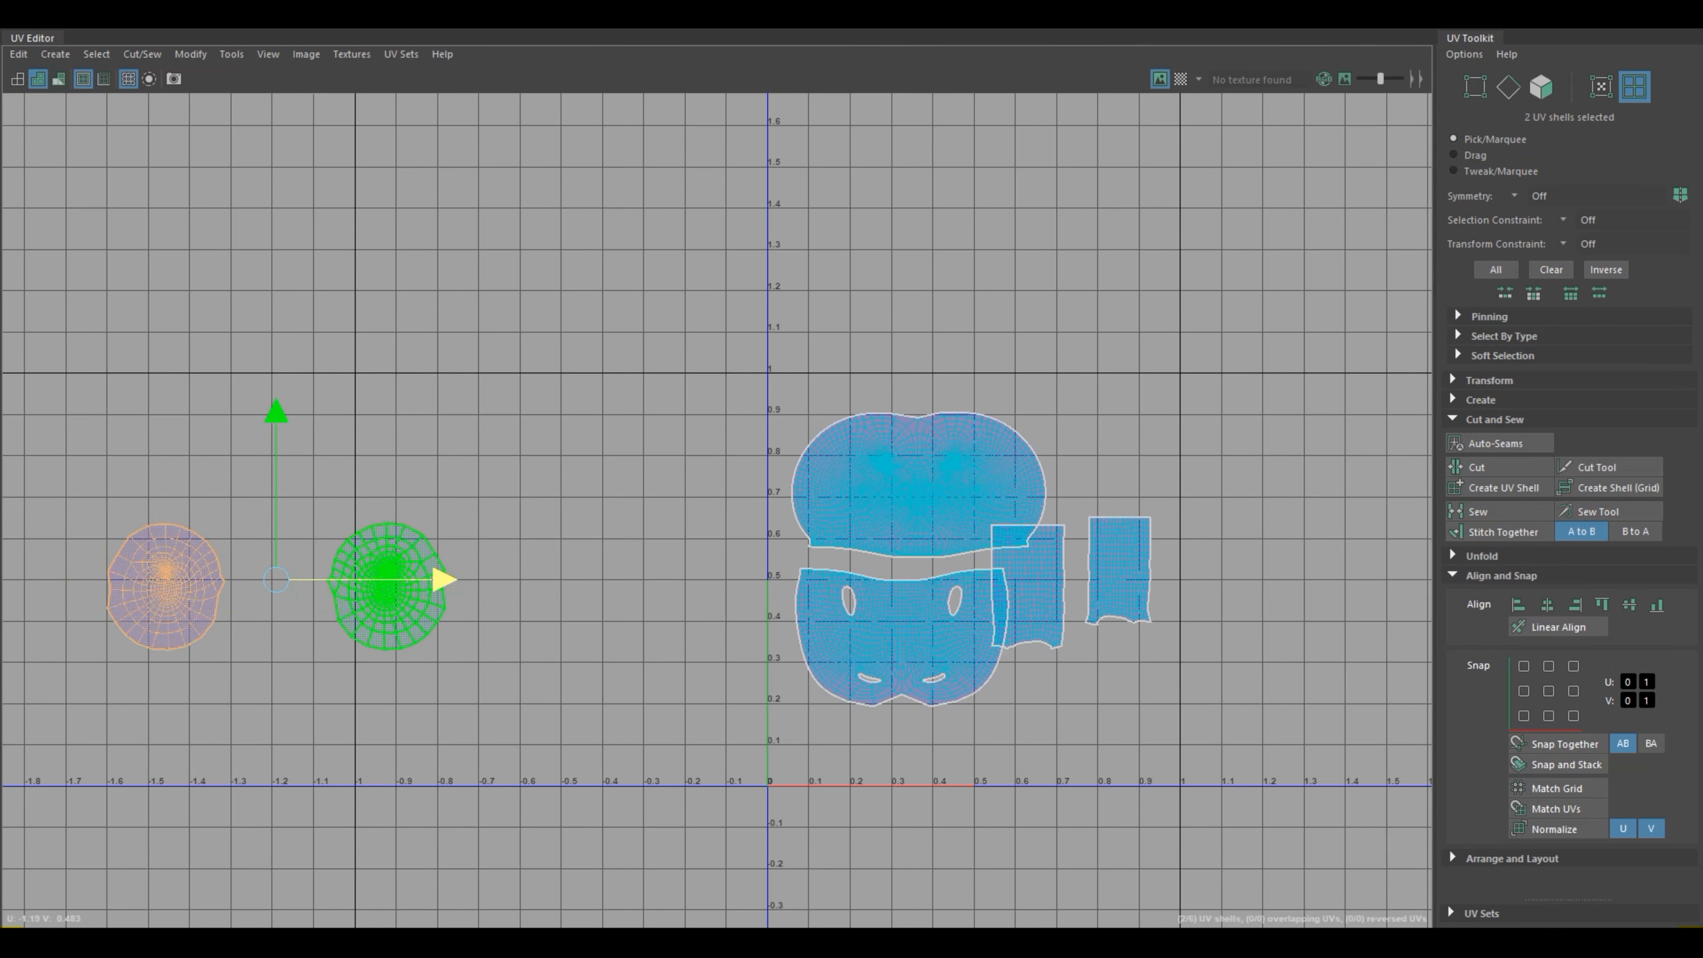
pyautogui.click(563, 518)
pyautogui.scroll(2, 563, 518)
pyautogui.keyDown('alt'); pyautogui.moveTo(563, 518); pyautogui.dragTo(769, 417, button='middle'); pyautogui.keyUp('alt')
pyautogui.scroll(-1, 768, 416)
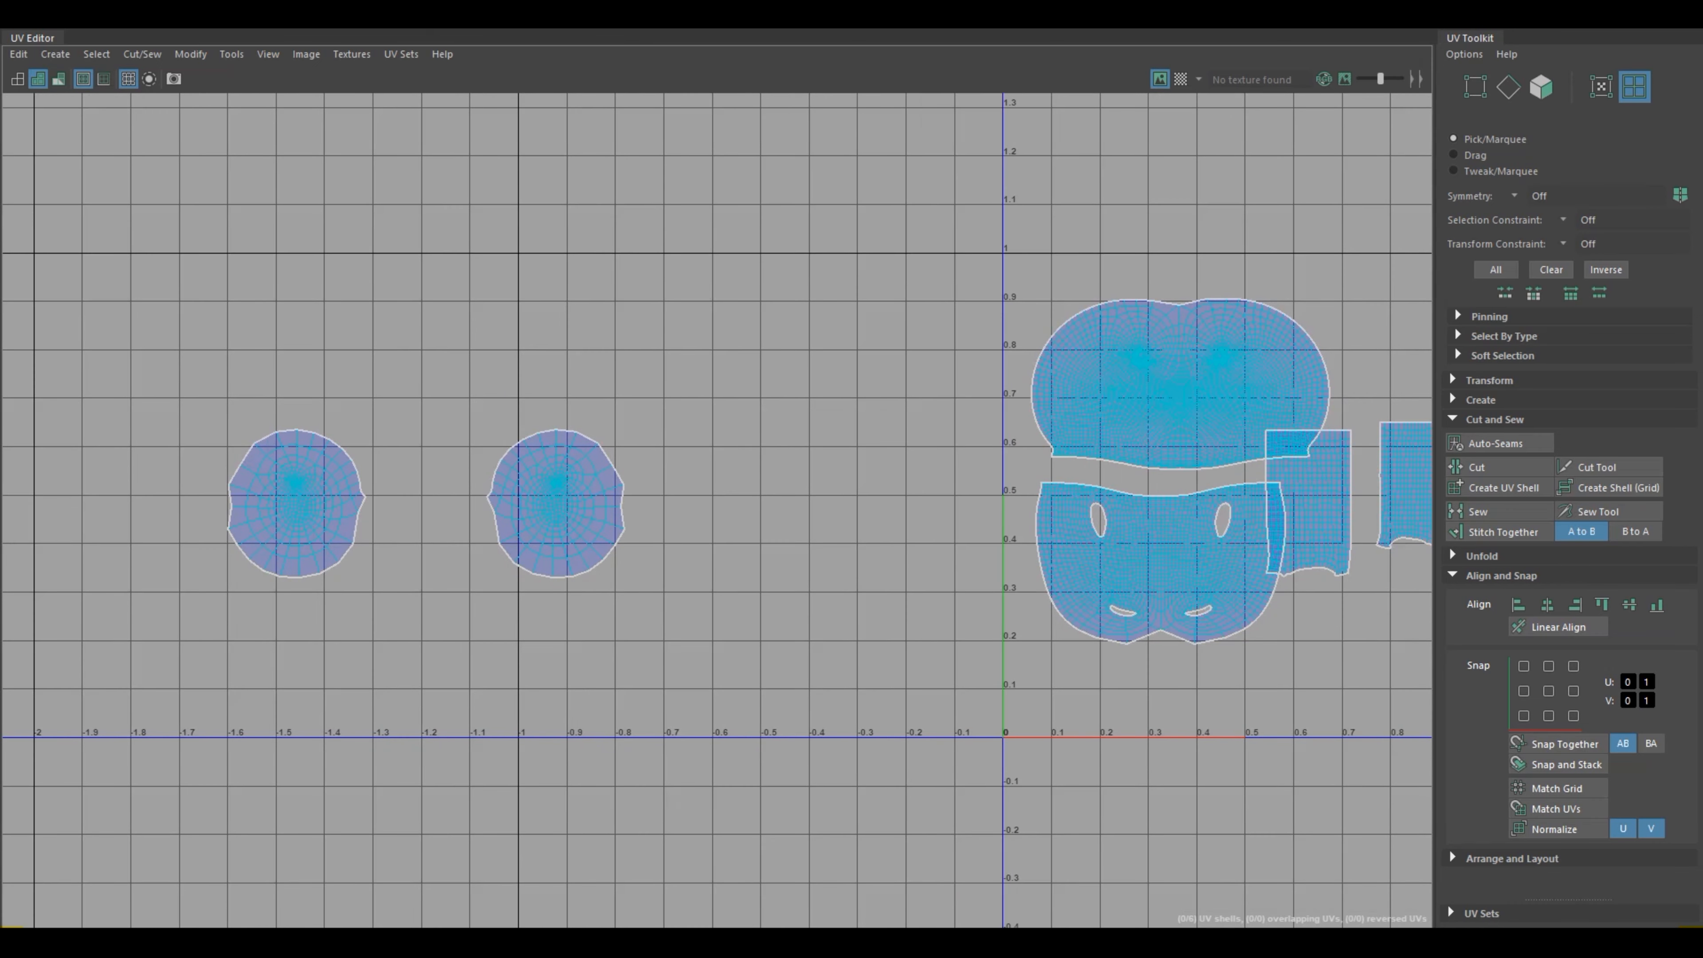
pyautogui.scroll(-5, 683, 529)
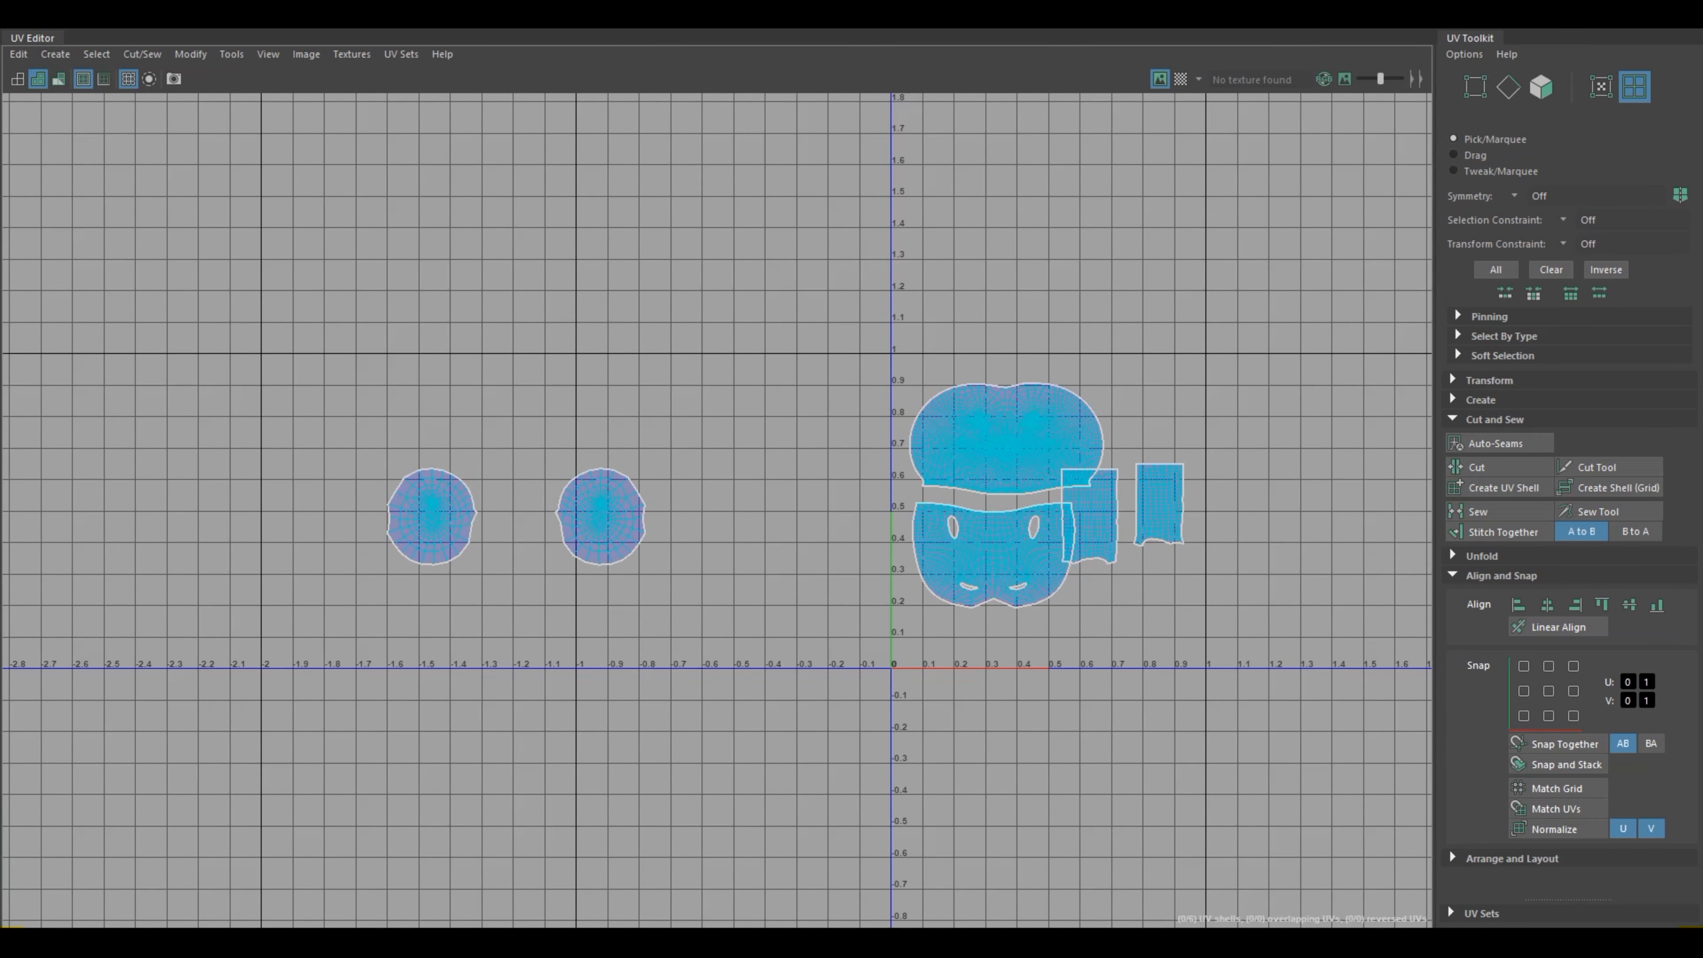
# Step: Select the left-hand foot UV shell, try it against the other foot shell, and place it at about U -1.5
pyautogui.click(601, 515)
pyautogui.click(433, 512)
pyautogui.moveTo(432, 516); pyautogui.dragTo(557, 519)
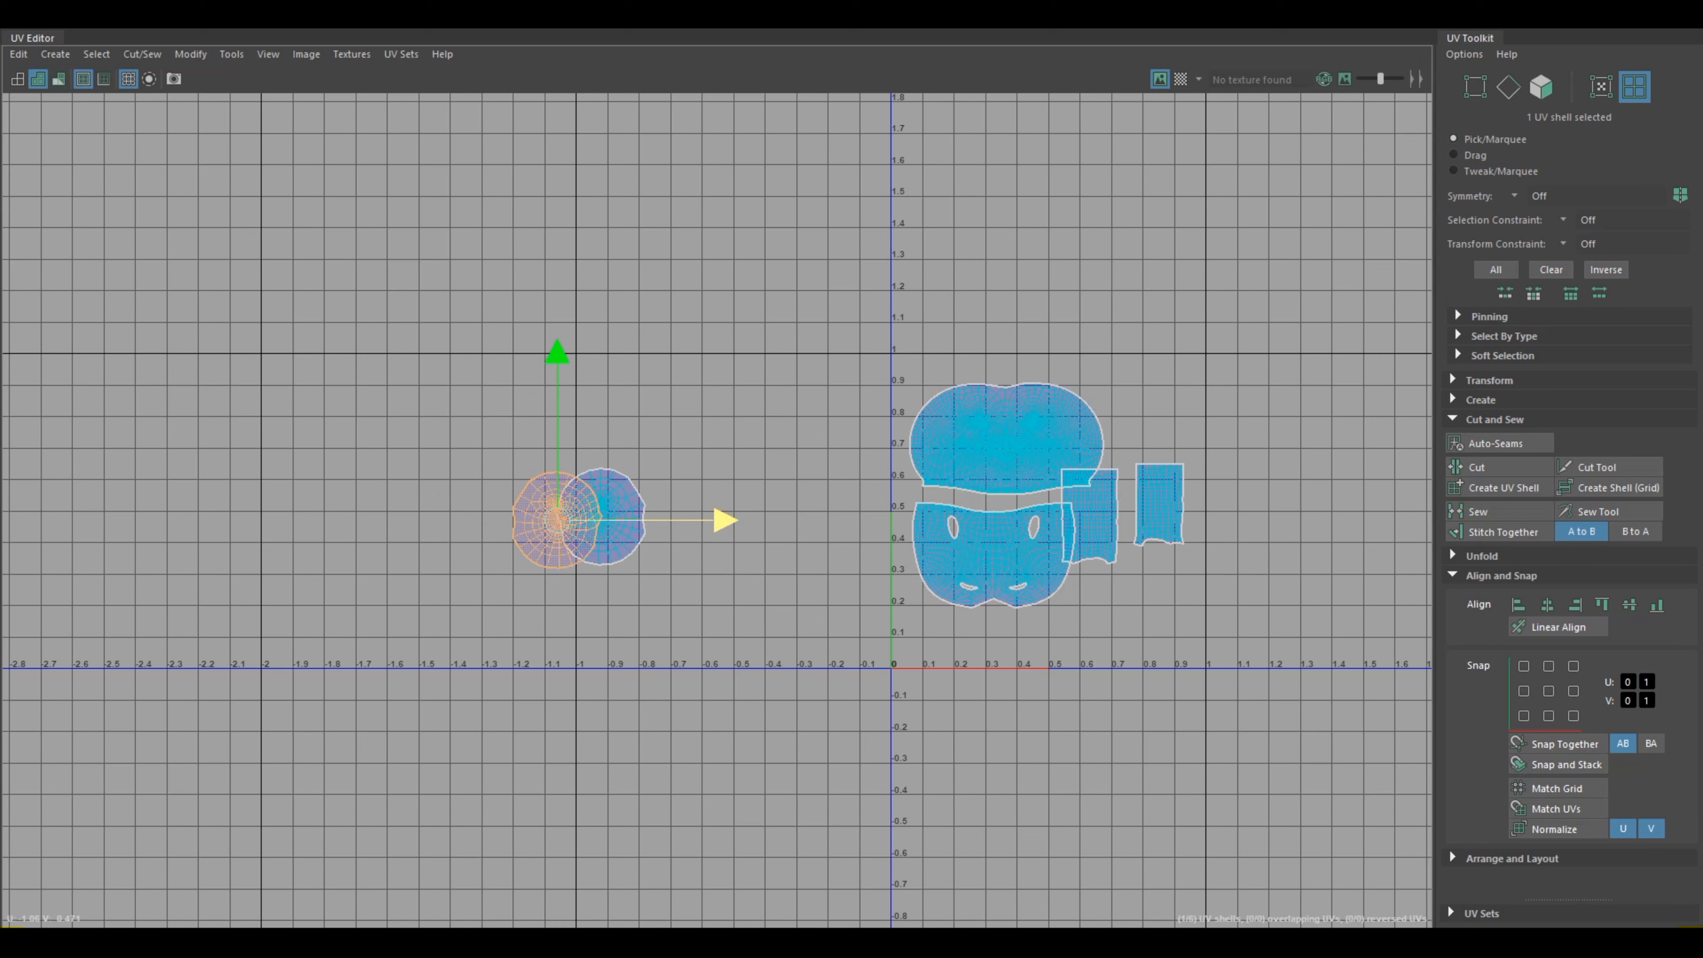
pyautogui.moveTo(724, 520); pyautogui.dragTo(582, 519)
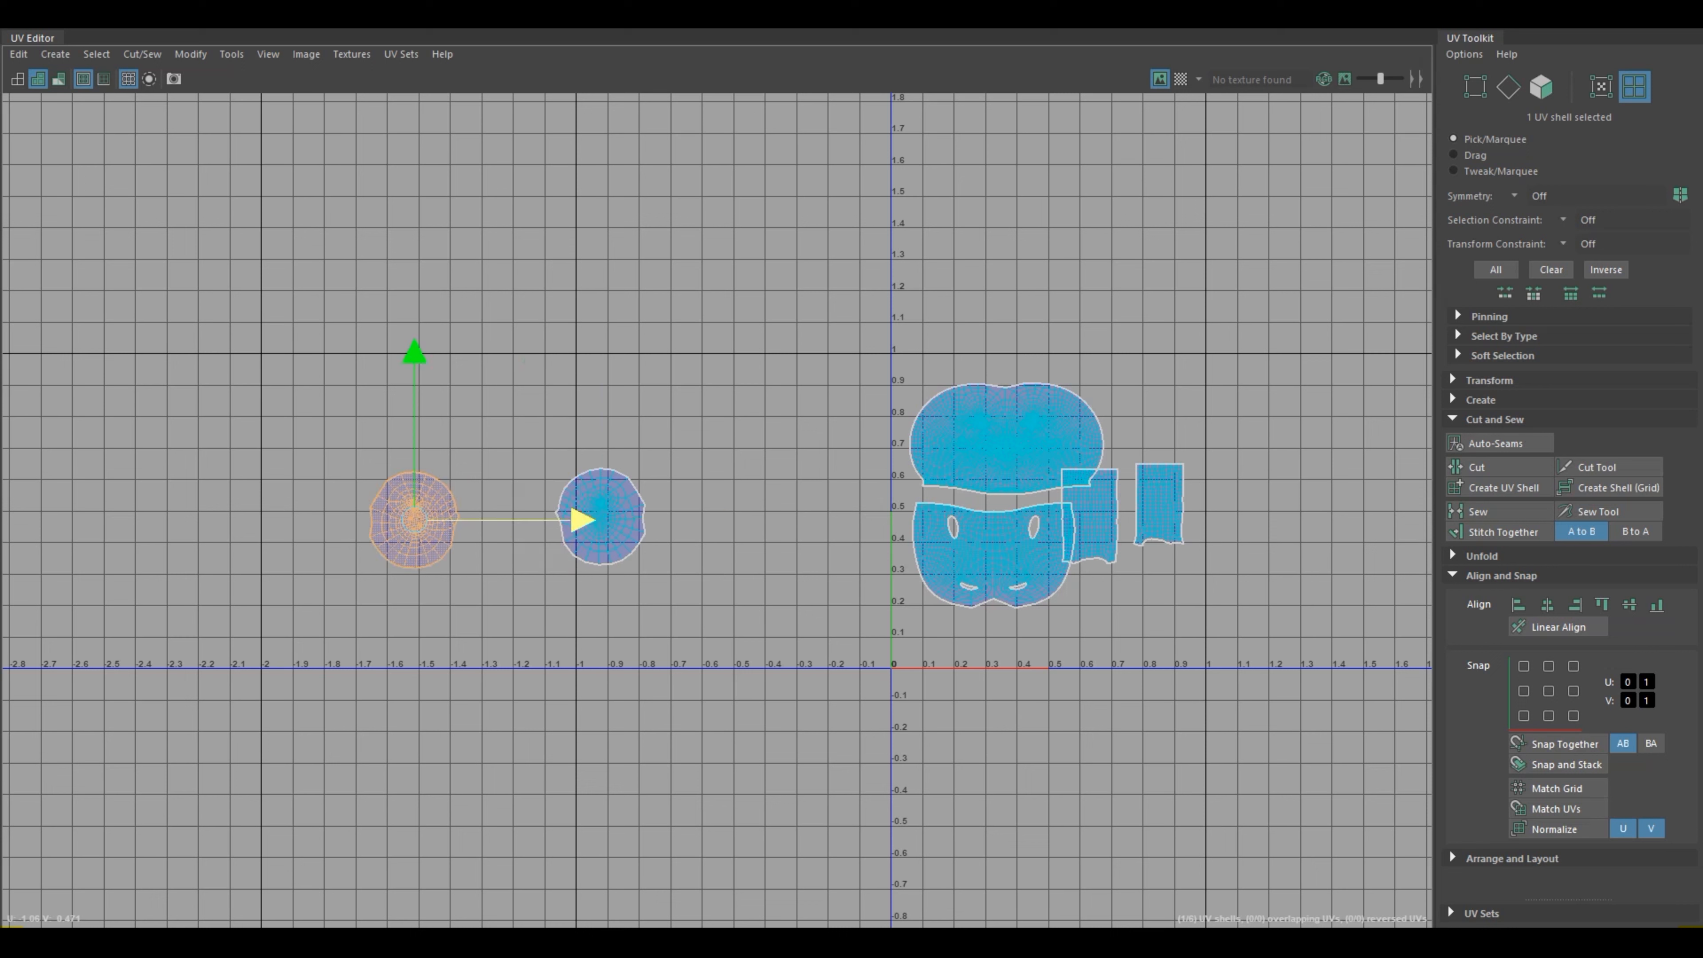
# Step: Overlay the second foot shell on the first to compare their shapes, and place it apart at about U -1.0
pyautogui.click(600, 516)
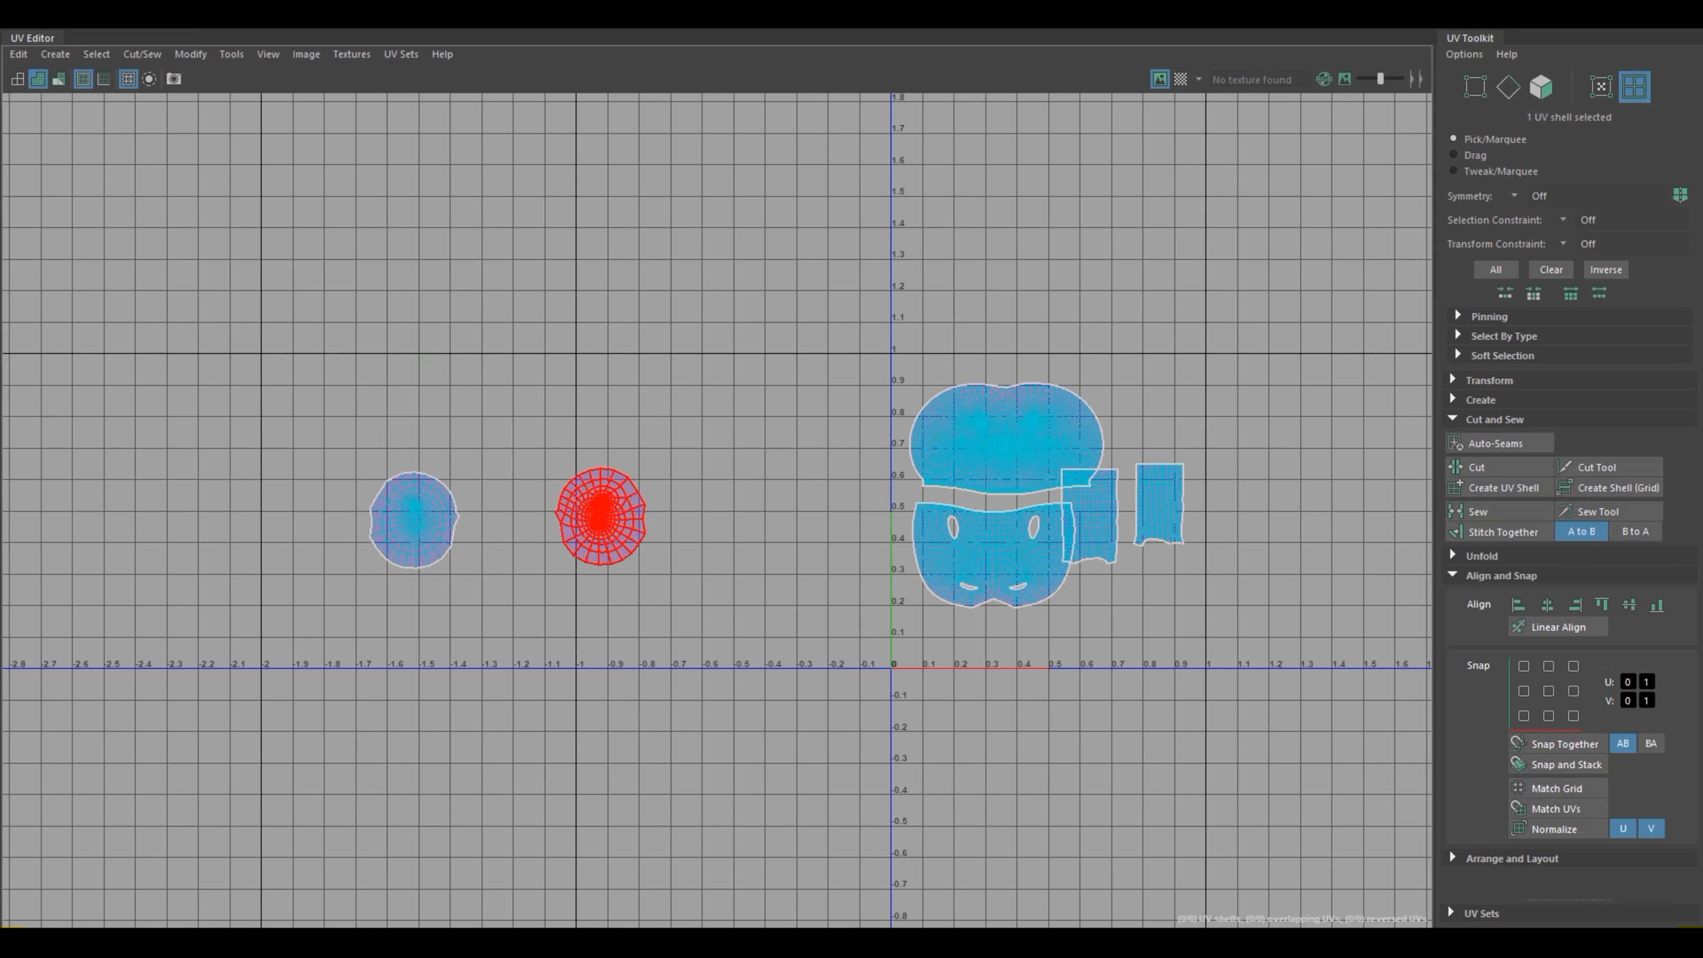
pyautogui.moveTo(601, 516); pyautogui.dragTo(478, 529)
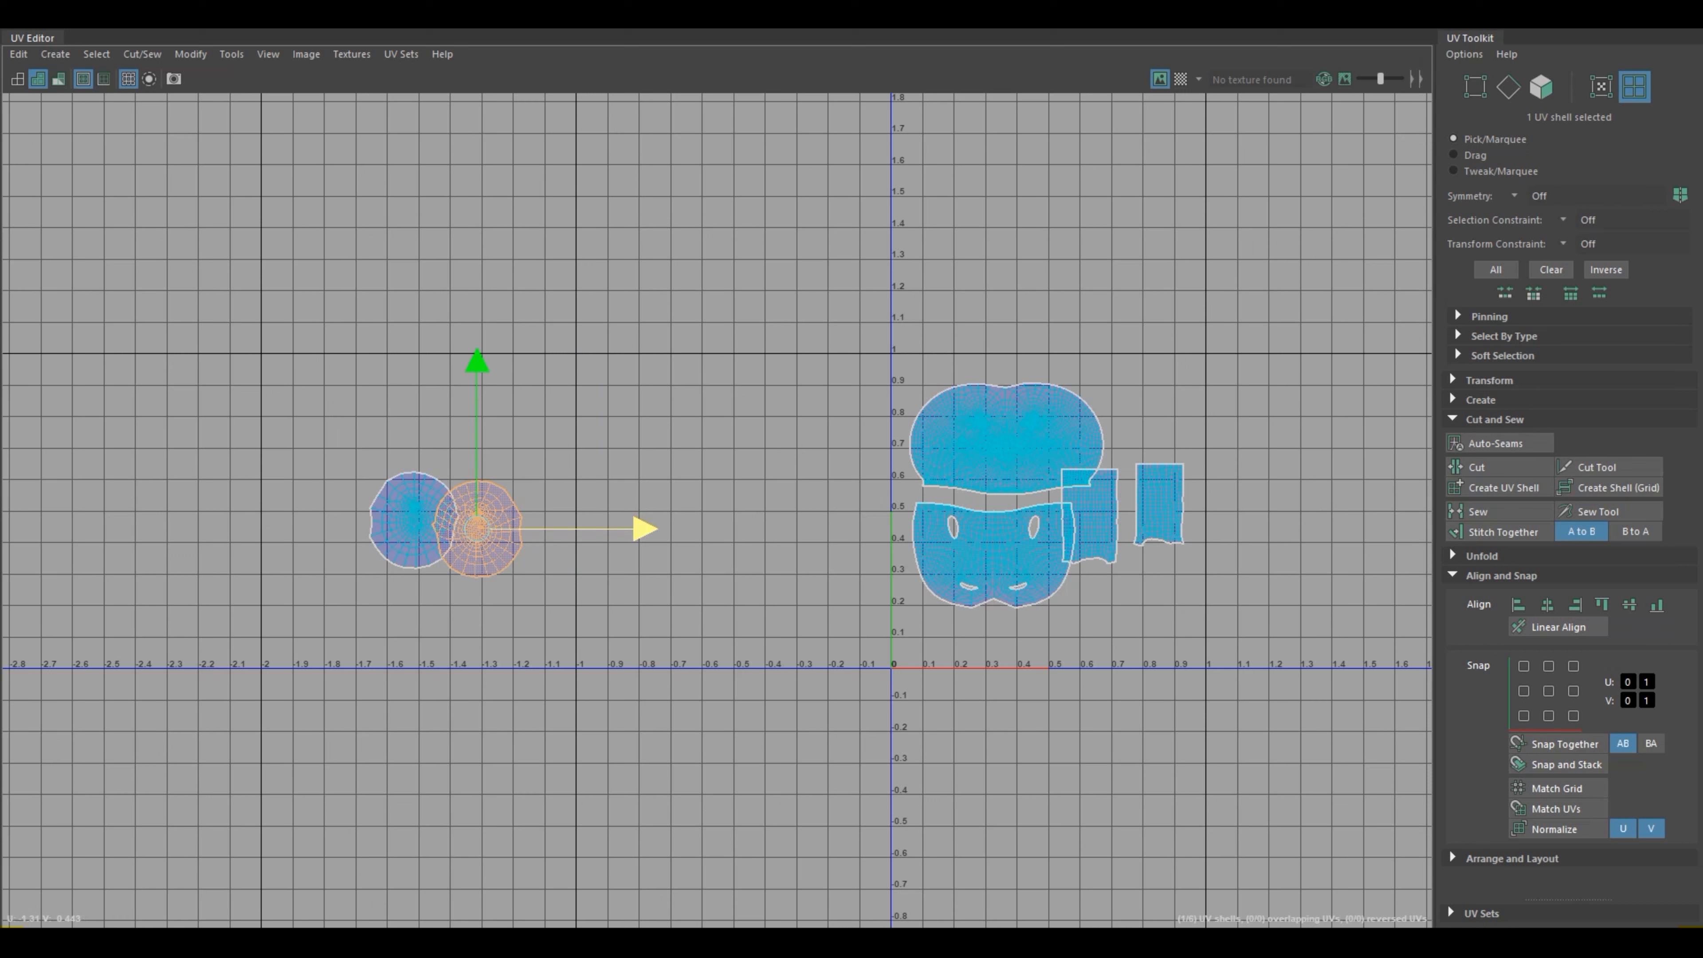
pyautogui.moveTo(603, 529); pyautogui.dragTo(536, 529)
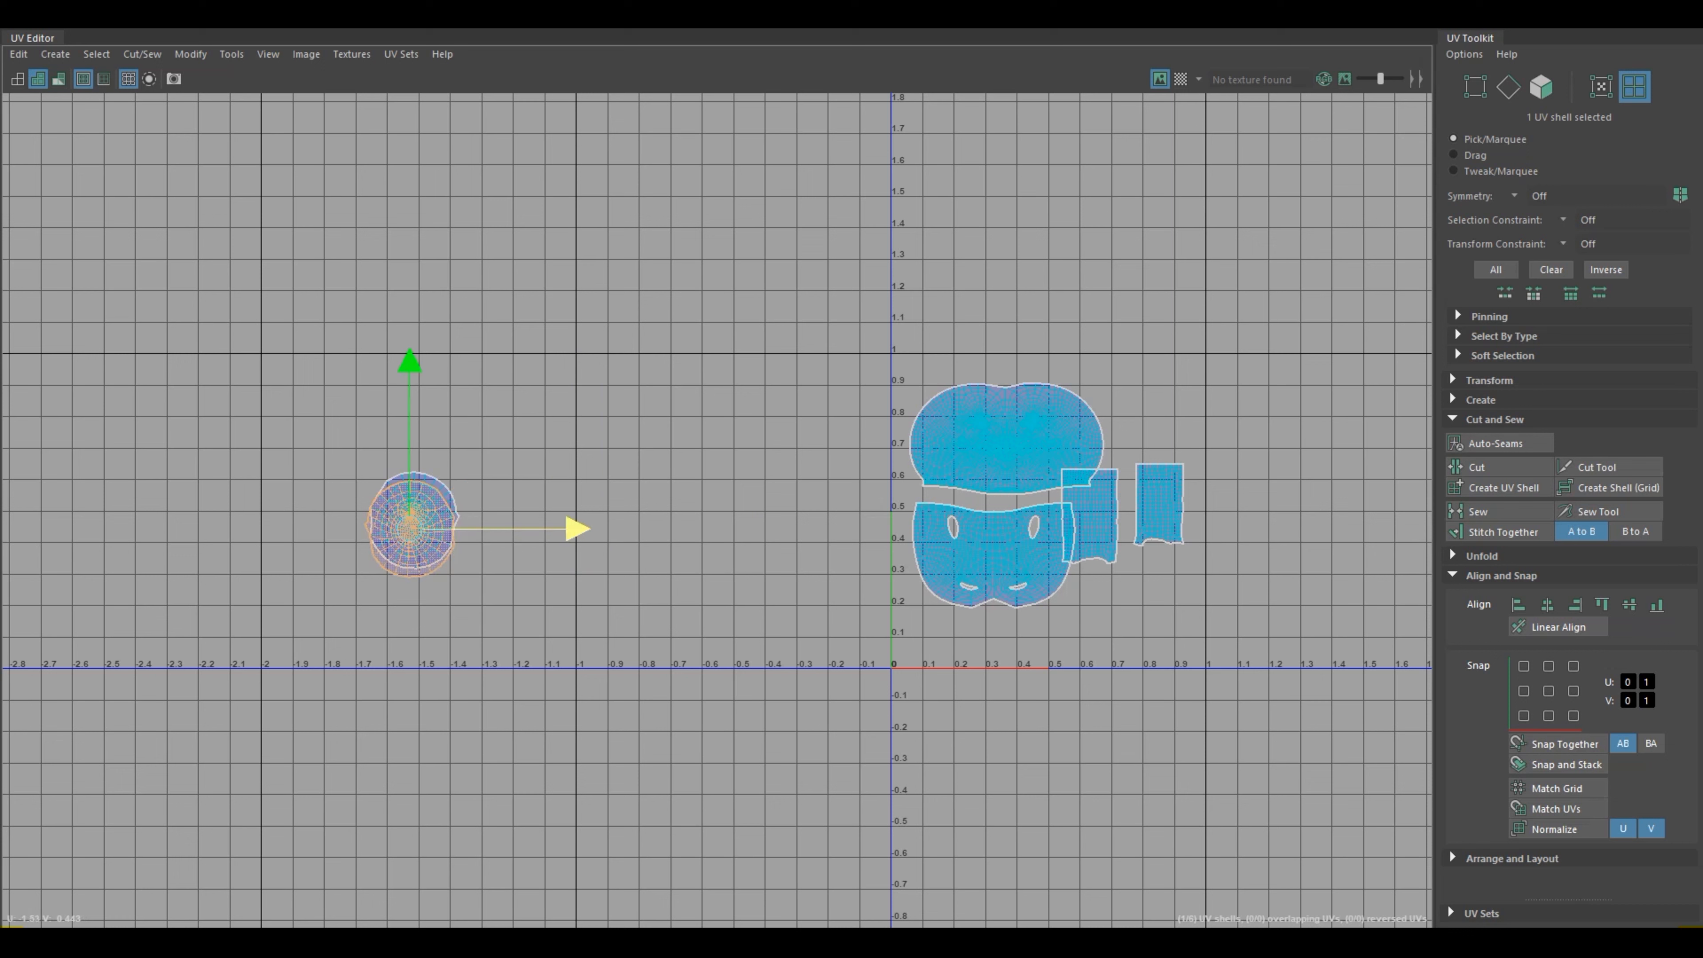
pyautogui.click(576, 591)
pyautogui.click(410, 526)
pyautogui.moveTo(409, 529); pyautogui.dragTo(586, 527)
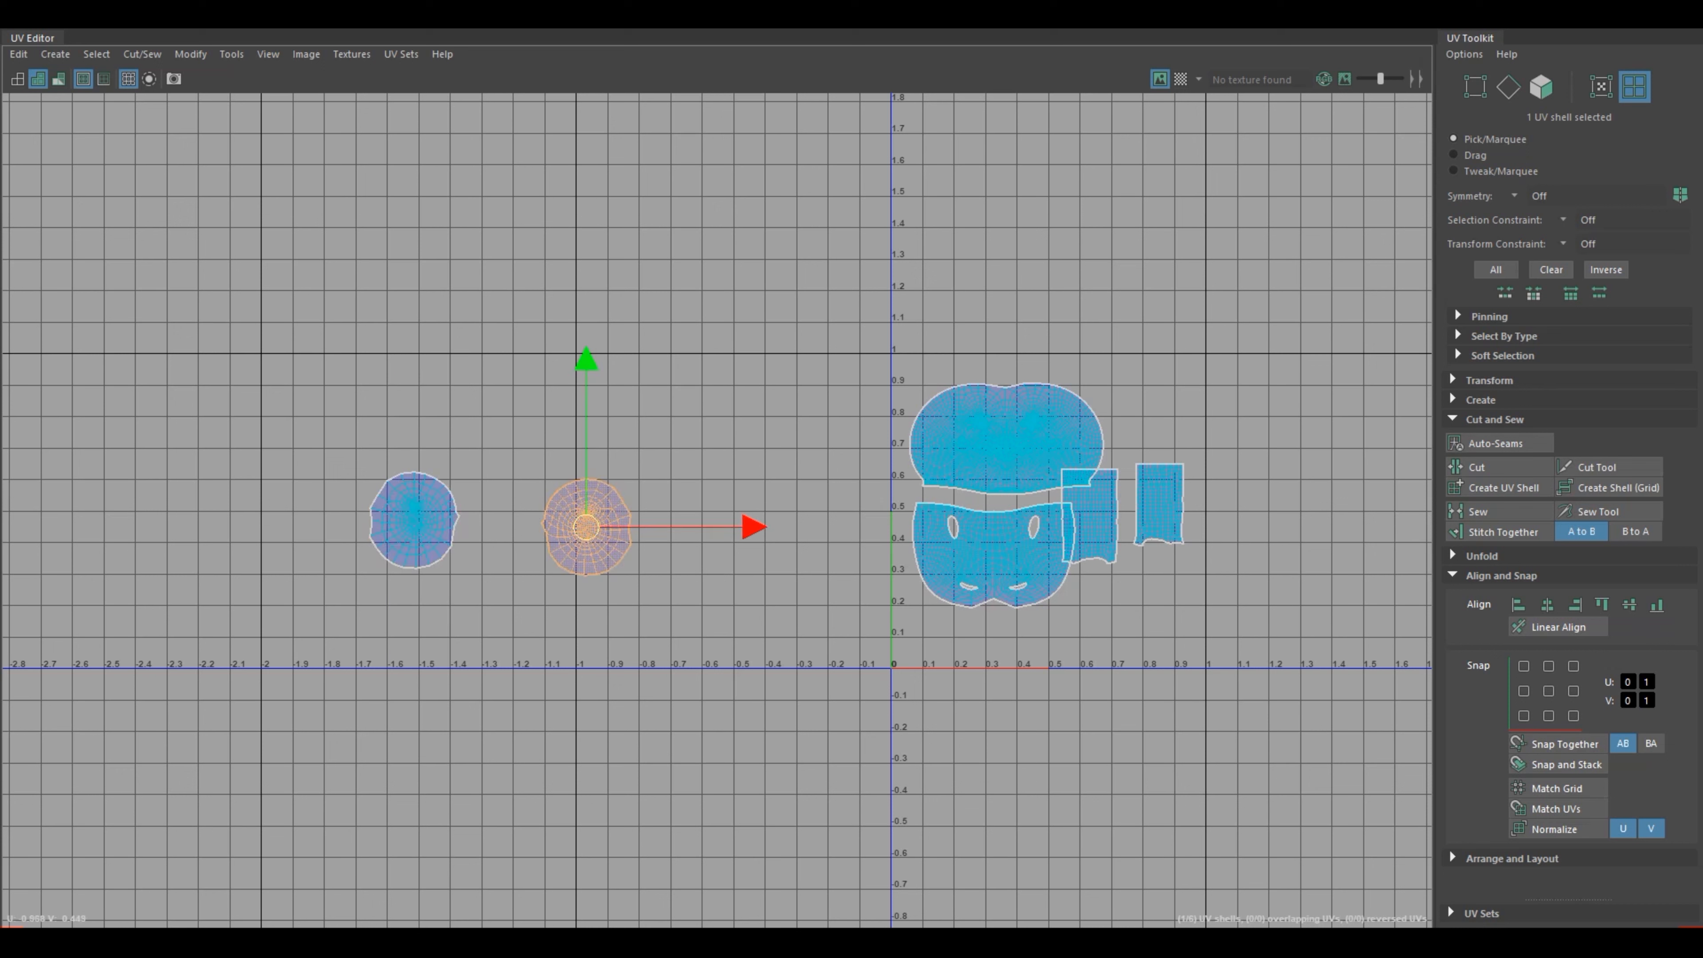
# Step: Select both foot shells, move them together to about U 0.64, V 0.38 among the other shells, and clear the selection
pyautogui.click(673, 436)
pyautogui.moveTo(674, 436); pyautogui.dragTo(348, 597)
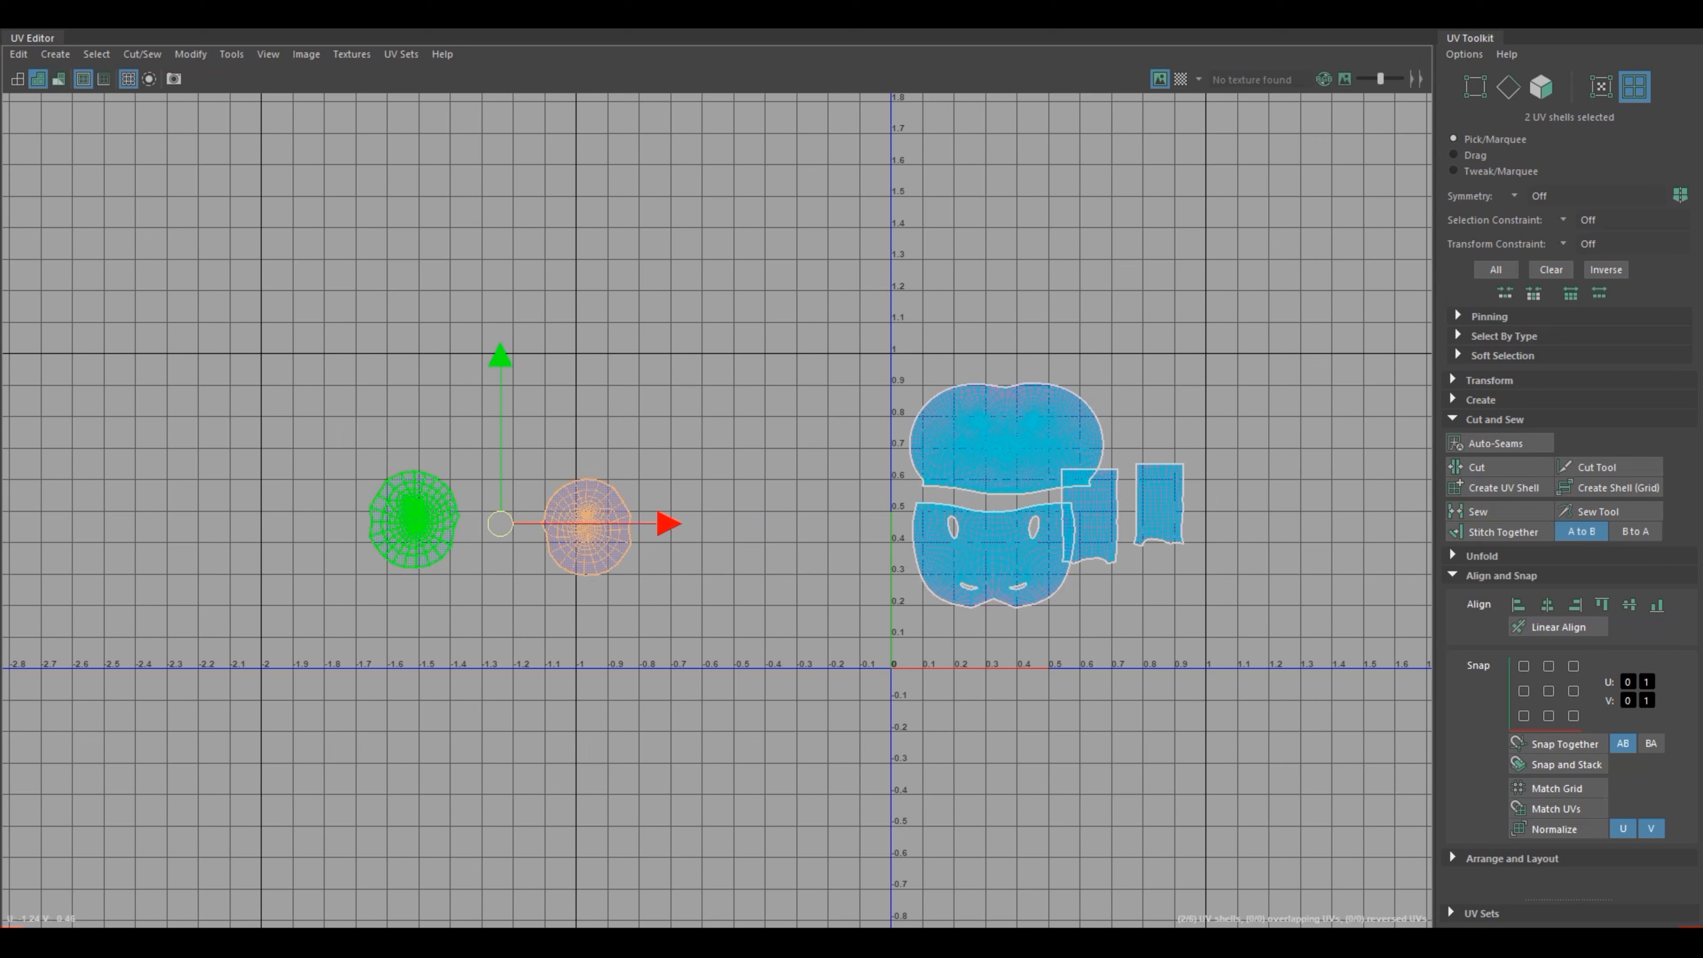
pyautogui.moveTo(500, 524); pyautogui.dragTo(1094, 549)
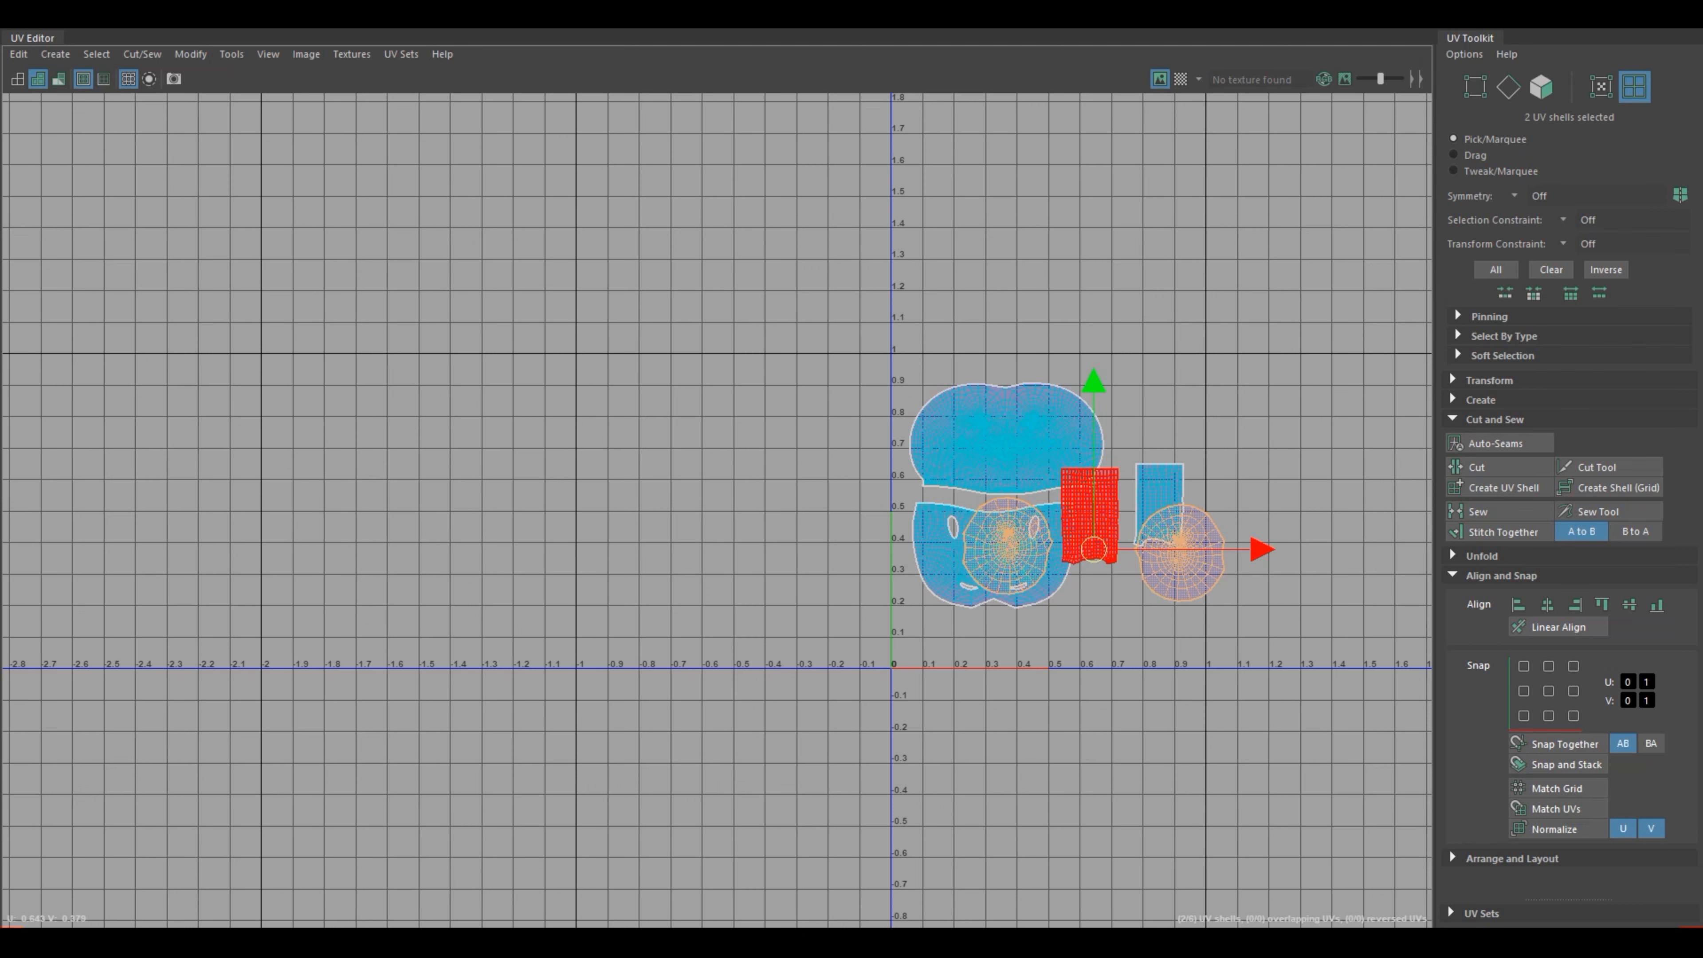
pyautogui.click(1110, 633)
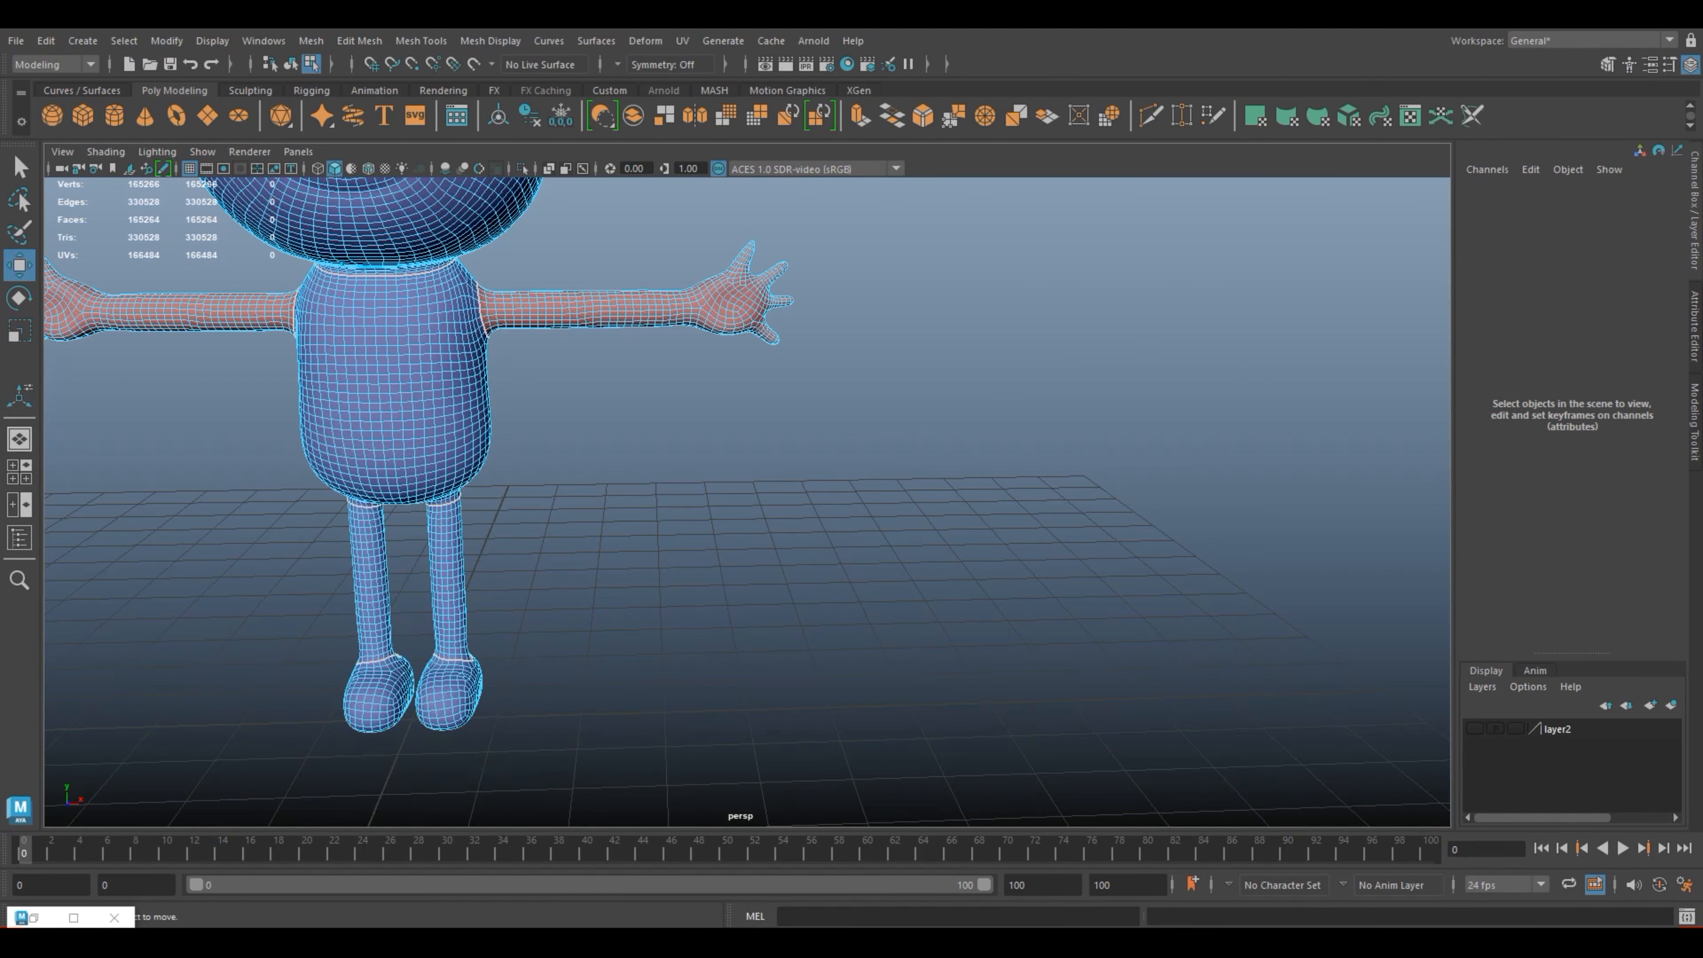
# Step: Return the frog to object mode, save the scene, and deselect everything
pyautogui.moveTo(431, 425); pyautogui.dragTo(517, 398, button='right')
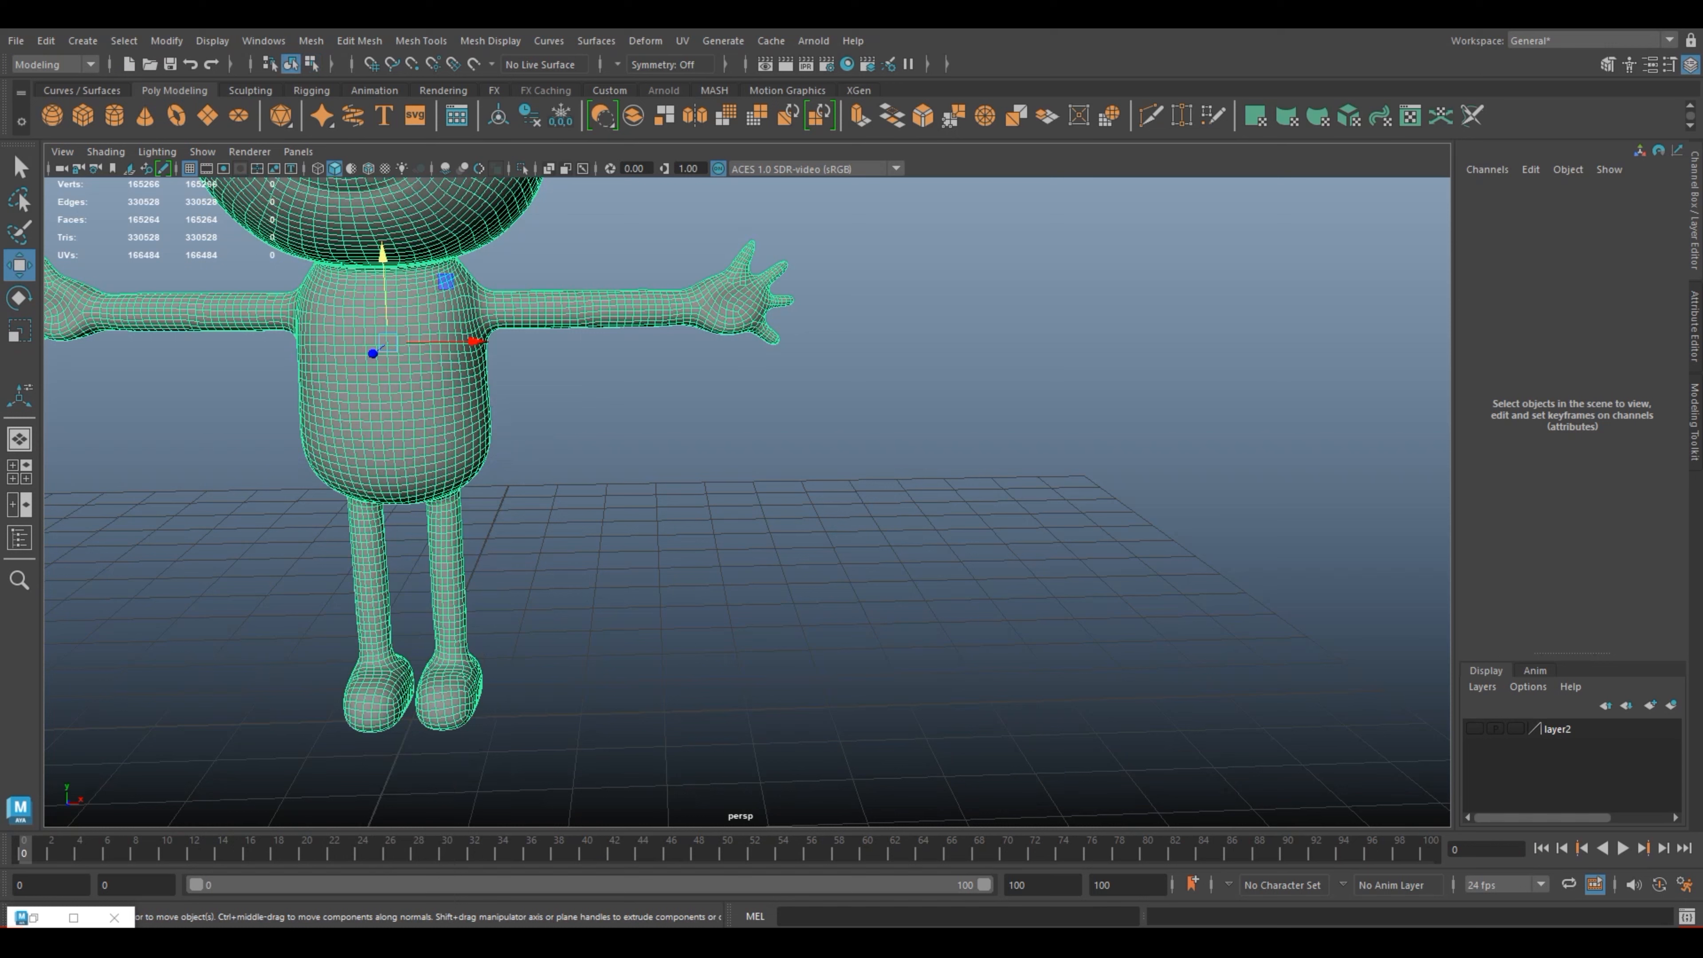
pyautogui.hotkey('ctrl', 's')
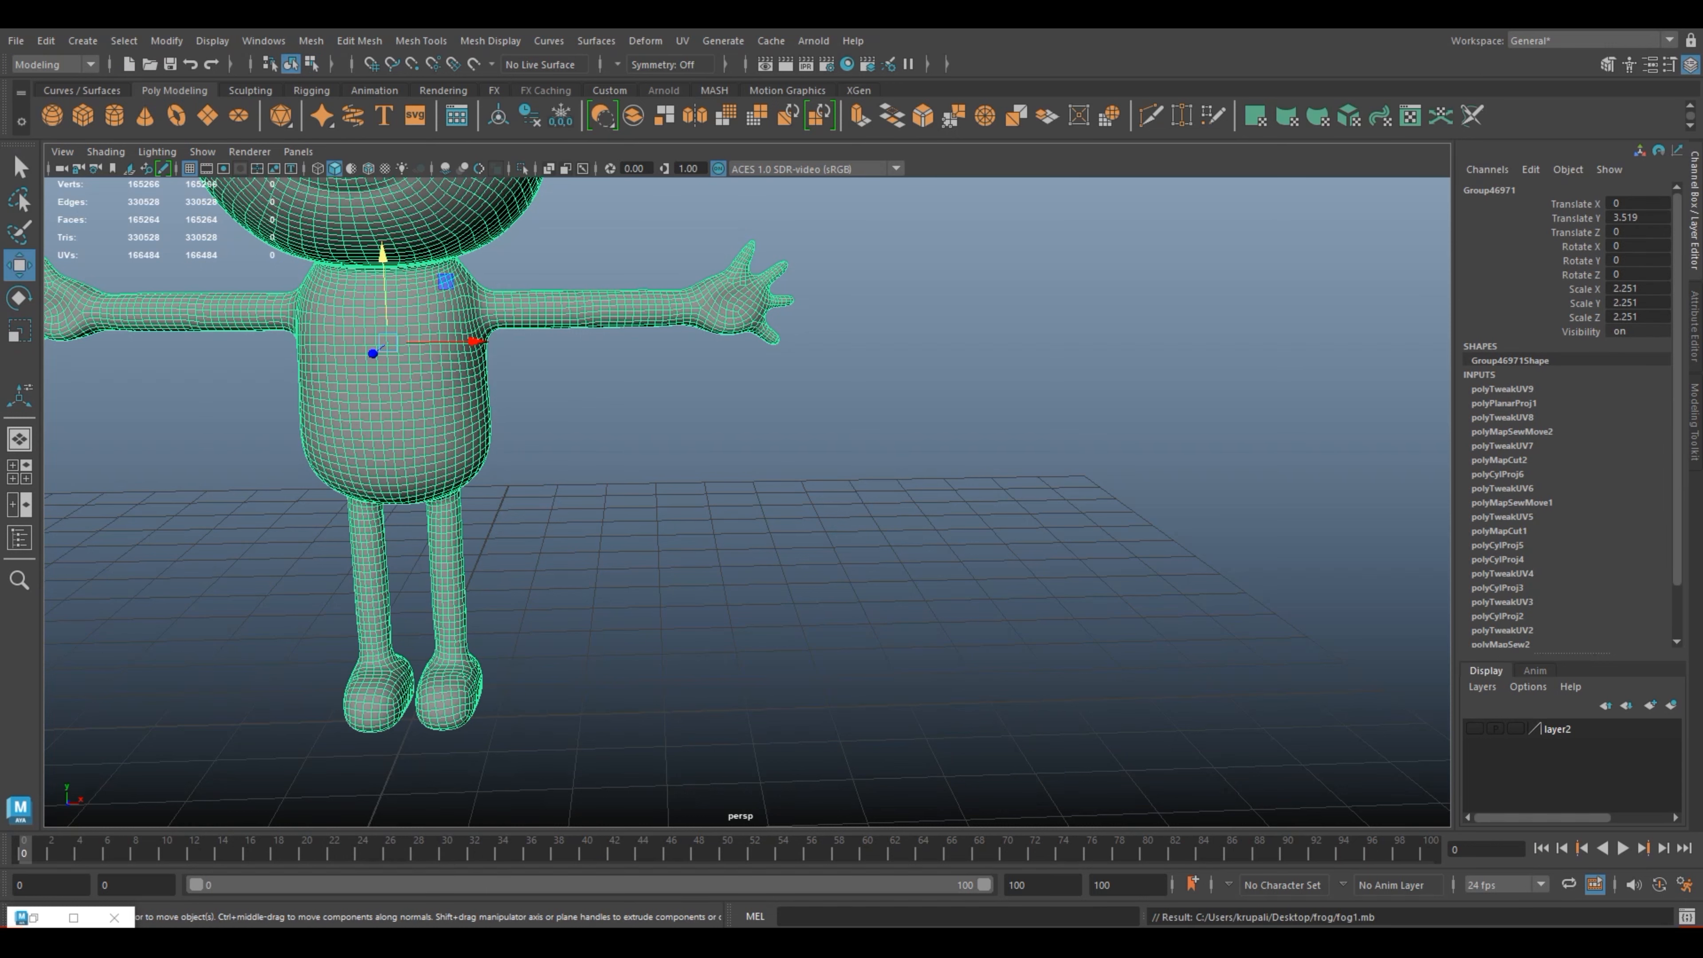
pyautogui.hotkey('alt', 'd')
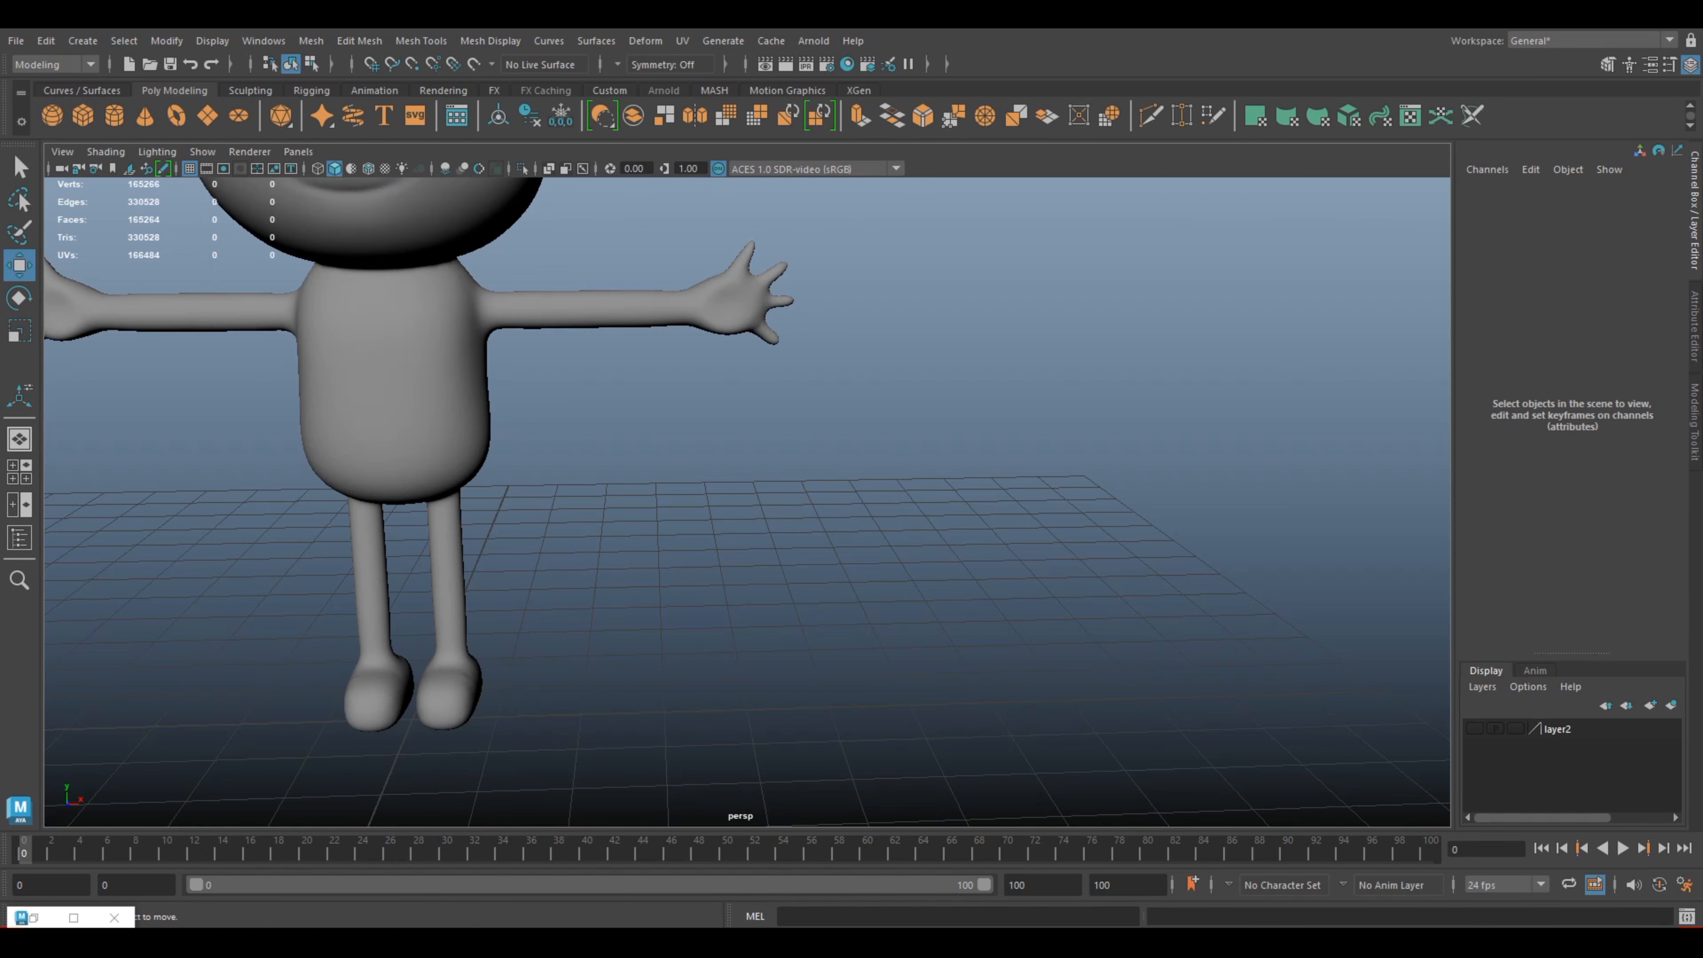
# Step: Restore the UV Editor as a small floating window beside the character and select the frog mesh
pyautogui.click(396, 389)
pyautogui.click(73, 917)
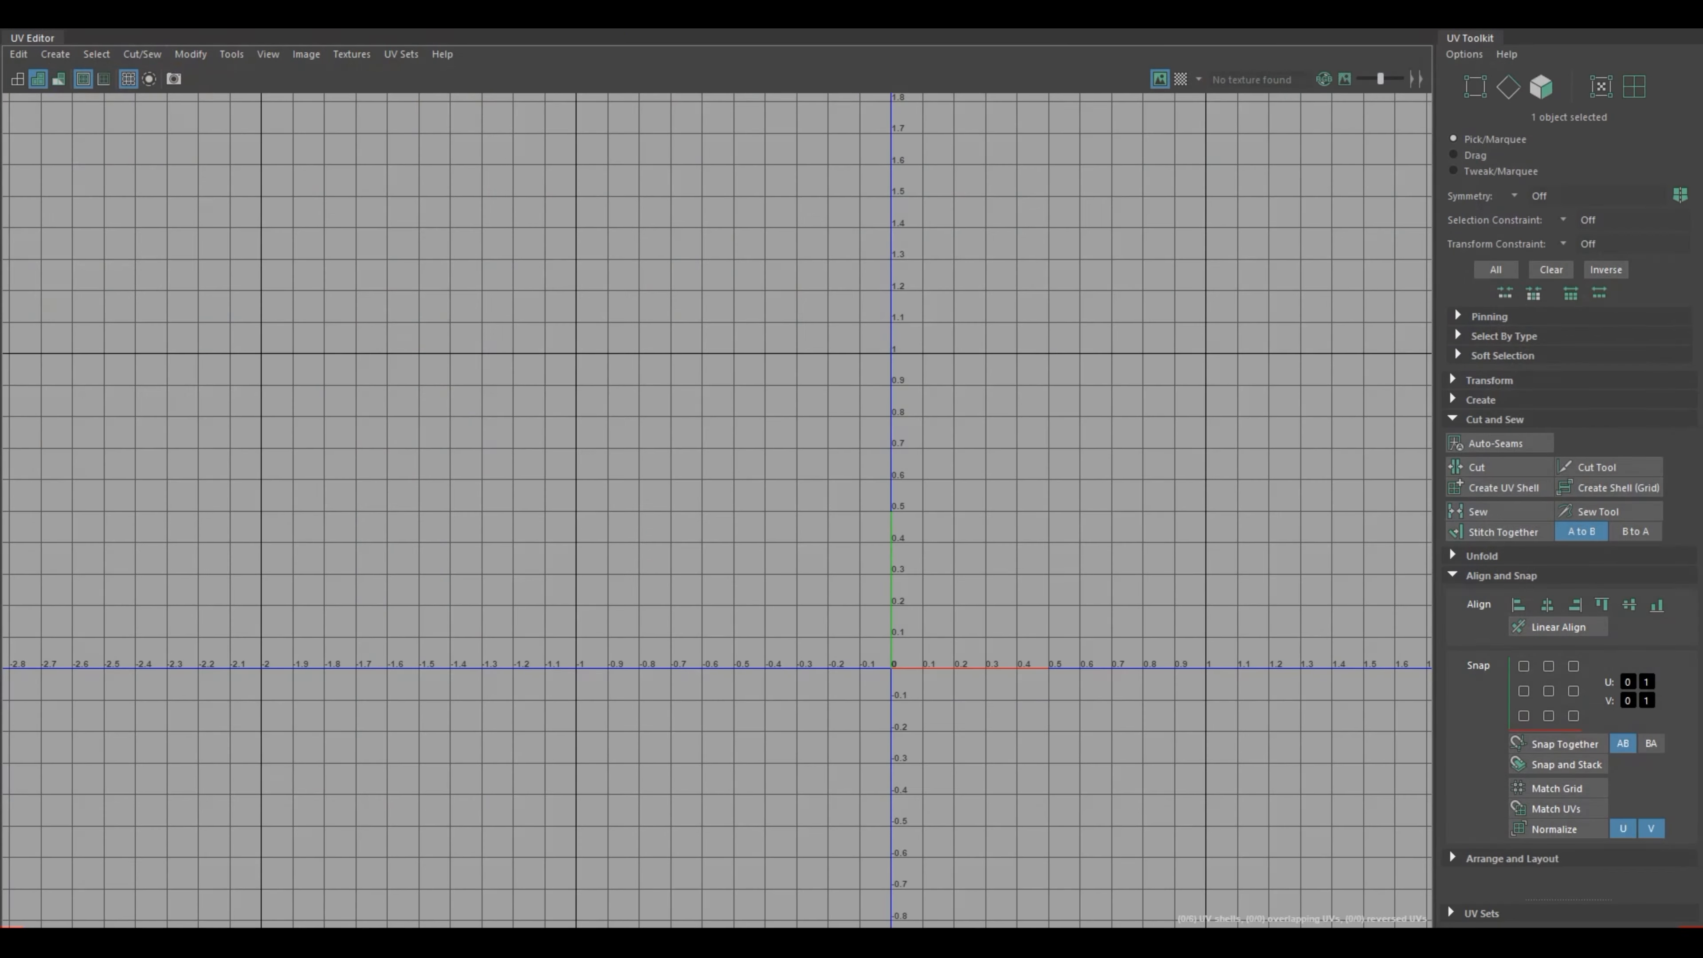
pyautogui.moveTo(1206, 14); pyautogui.dragTo(1393, 275)
pyautogui.click(396, 389)
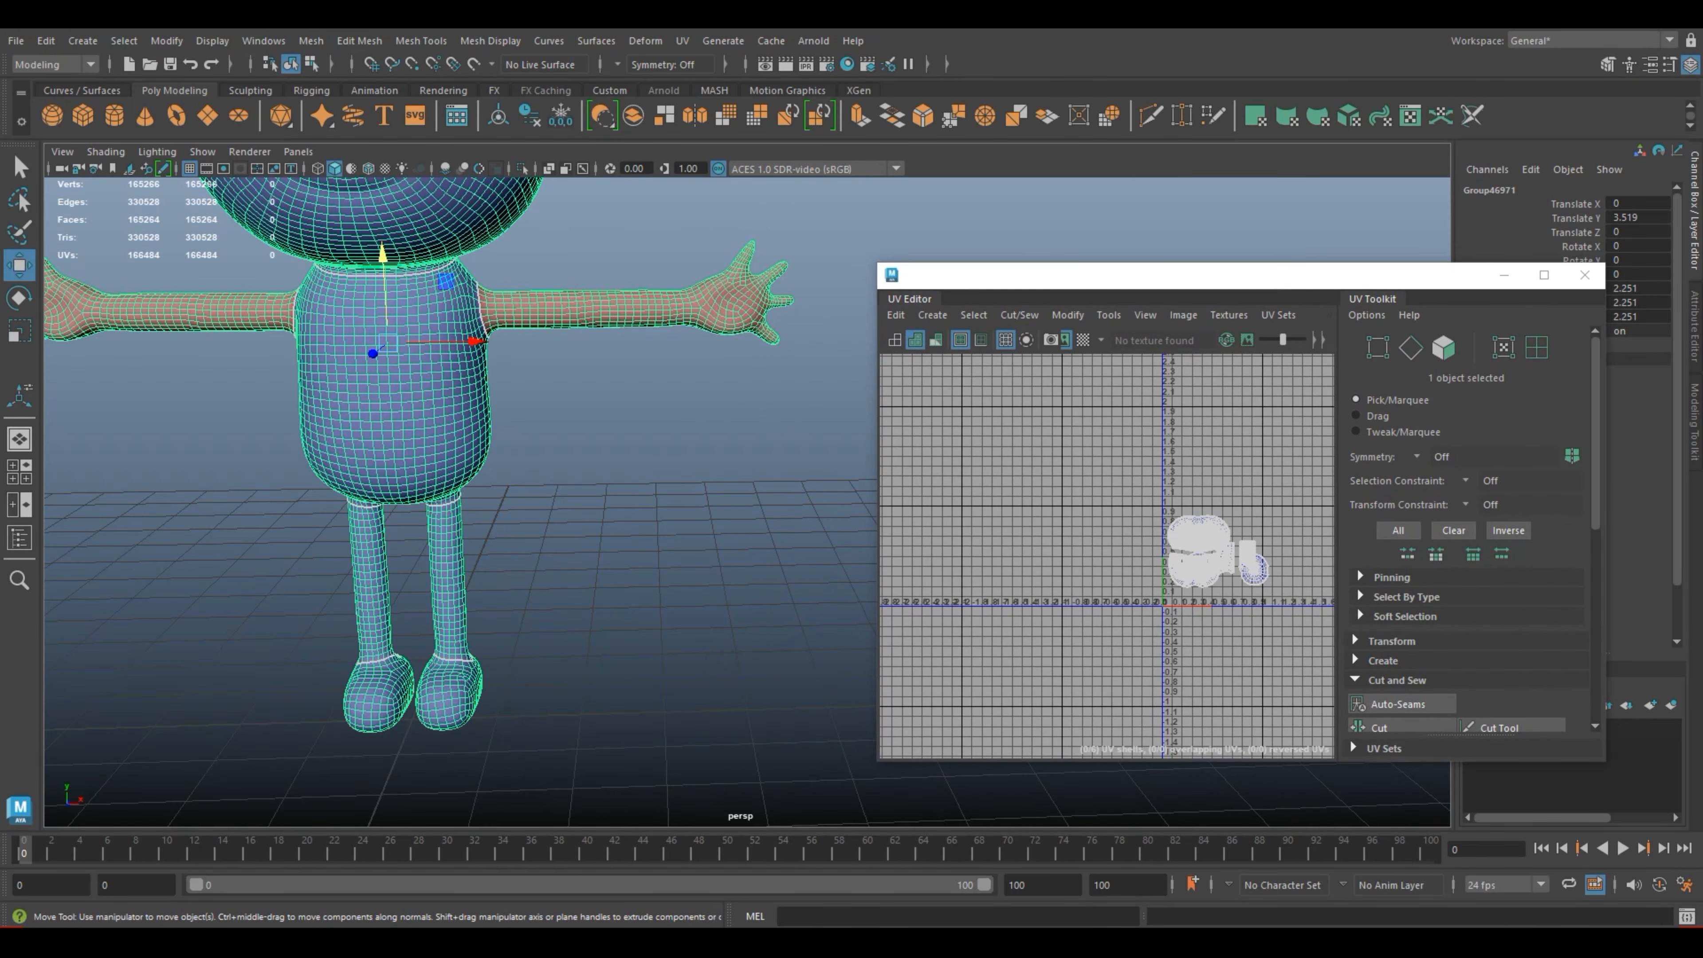
# Step: Switch to the four-view layout and select the faces of the frog's left arm from shoulder to wrist in the front view
pyautogui.keyDown('alt'); pyautogui.moveTo(463, 375); pyautogui.dragTo(381, 577, button='middle'); pyautogui.keyUp('alt')
pyautogui.keyDown('alt'); pyautogui.moveTo(381, 577); pyautogui.dragTo(523, 583, button='right'); pyautogui.keyUp('alt')
pyautogui.moveTo(430, 537)
pyautogui.keyDown('alt'); pyautogui.mouseDown()
pyautogui.moveTo(510, 477)
pyautogui.moveTo(436, 520)
pyautogui.mouseUp(); pyautogui.keyUp('alt')
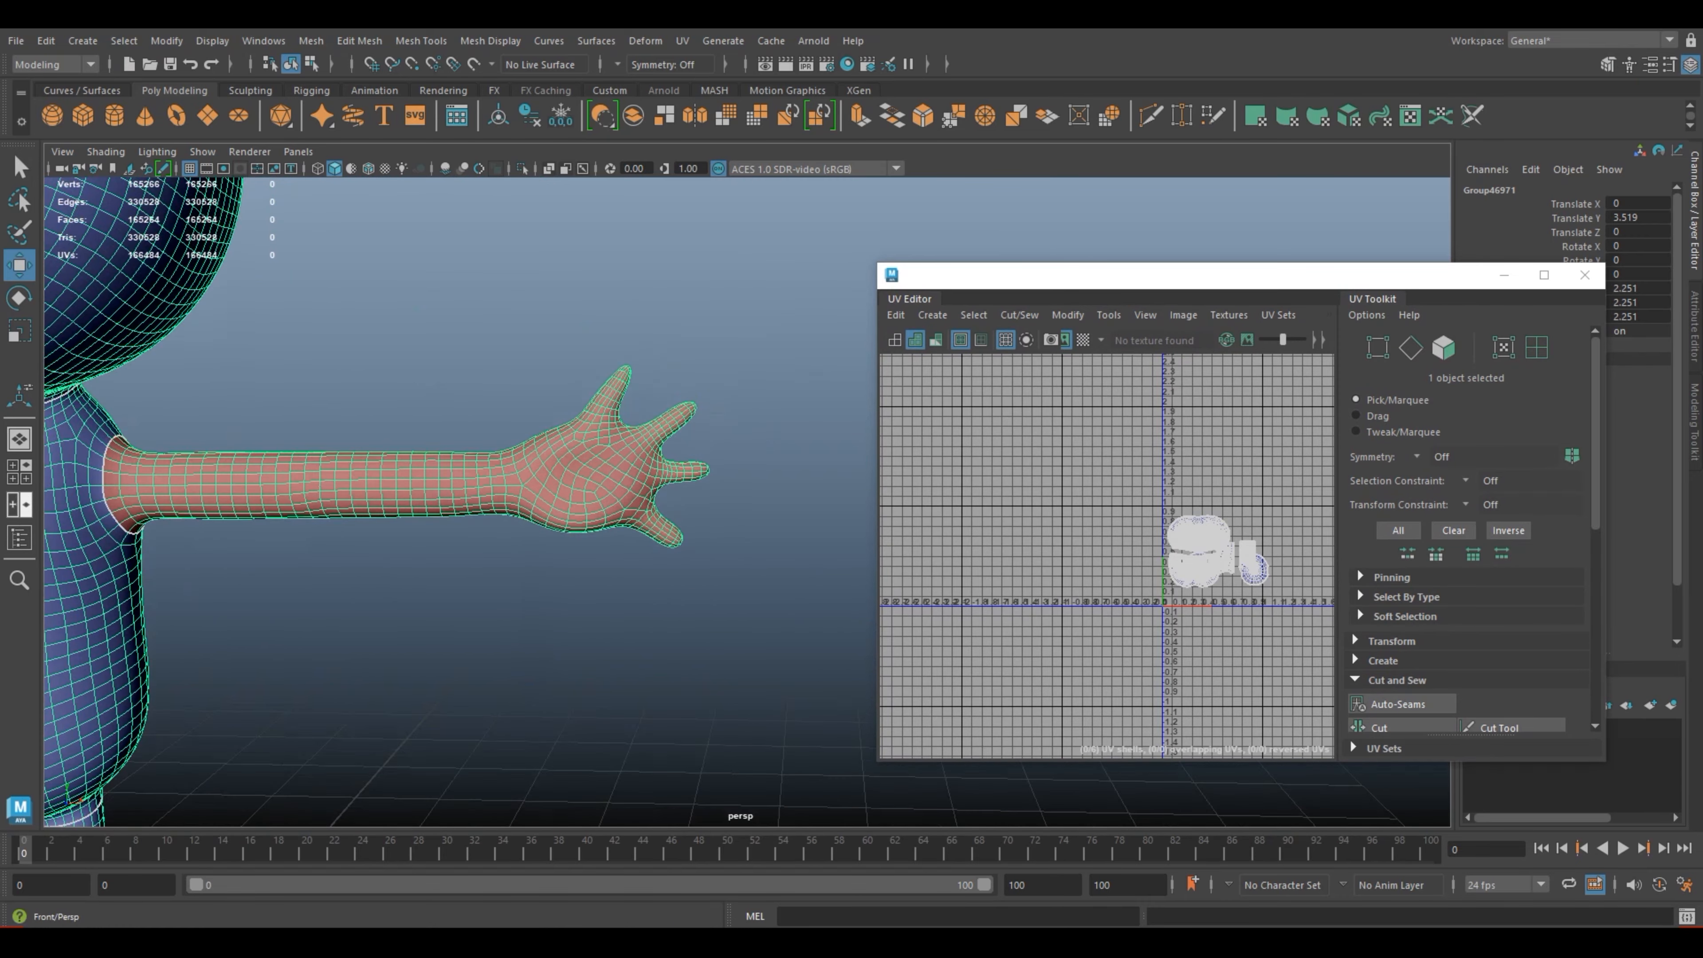
pyautogui.click(19, 471)
pyautogui.keyDown('alt'); pyautogui.moveTo(469, 643); pyautogui.dragTo(322, 637, button='right'); pyautogui.keyUp('alt')
pyautogui.keyDown('alt'); pyautogui.moveTo(355, 604); pyautogui.dragTo(369, 674, button='middle'); pyautogui.keyUp('alt')
pyautogui.keyDown('alt'); pyautogui.moveTo(369, 674); pyautogui.dragTo(483, 673, button='right'); pyautogui.keyUp('alt')
pyautogui.keyDown('alt'); pyautogui.moveTo(469, 698); pyautogui.dragTo(339, 625, button='middle'); pyautogui.keyUp('alt')
pyautogui.scroll(6, 398, 674)
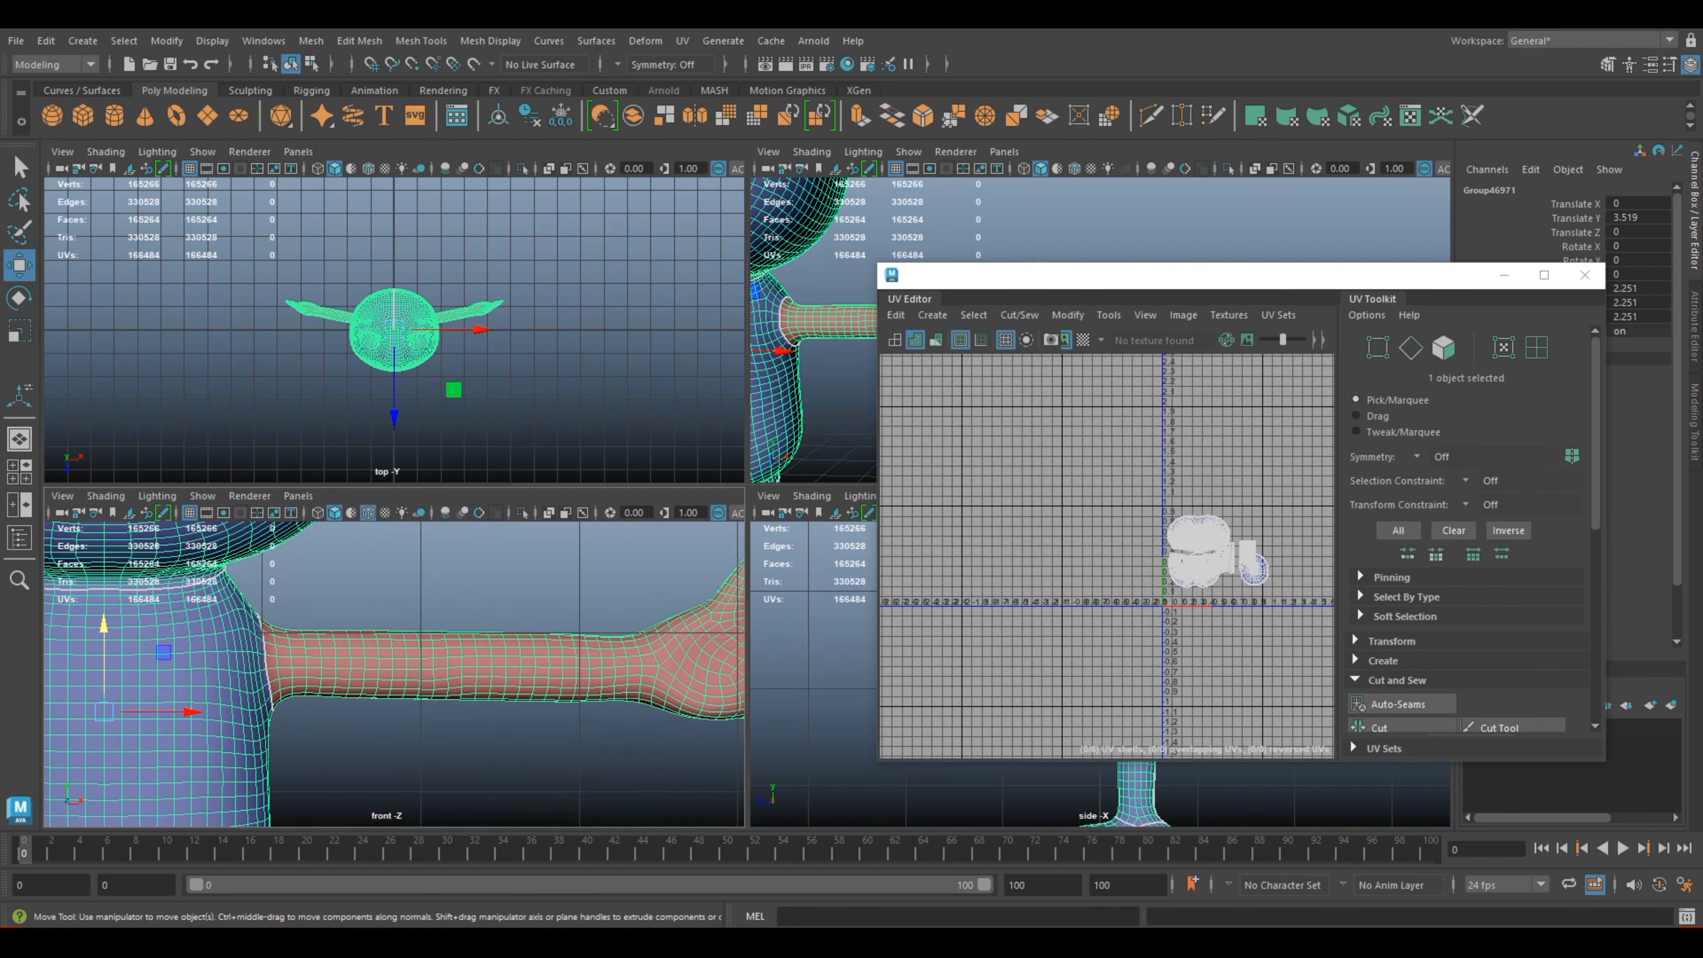
pyautogui.scroll(-7, 395, 674)
pyautogui.scroll(4, 395, 674)
pyautogui.moveTo(501, 671); pyautogui.dragTo(502, 470, button='right')
pyautogui.scroll(5, 394, 674)
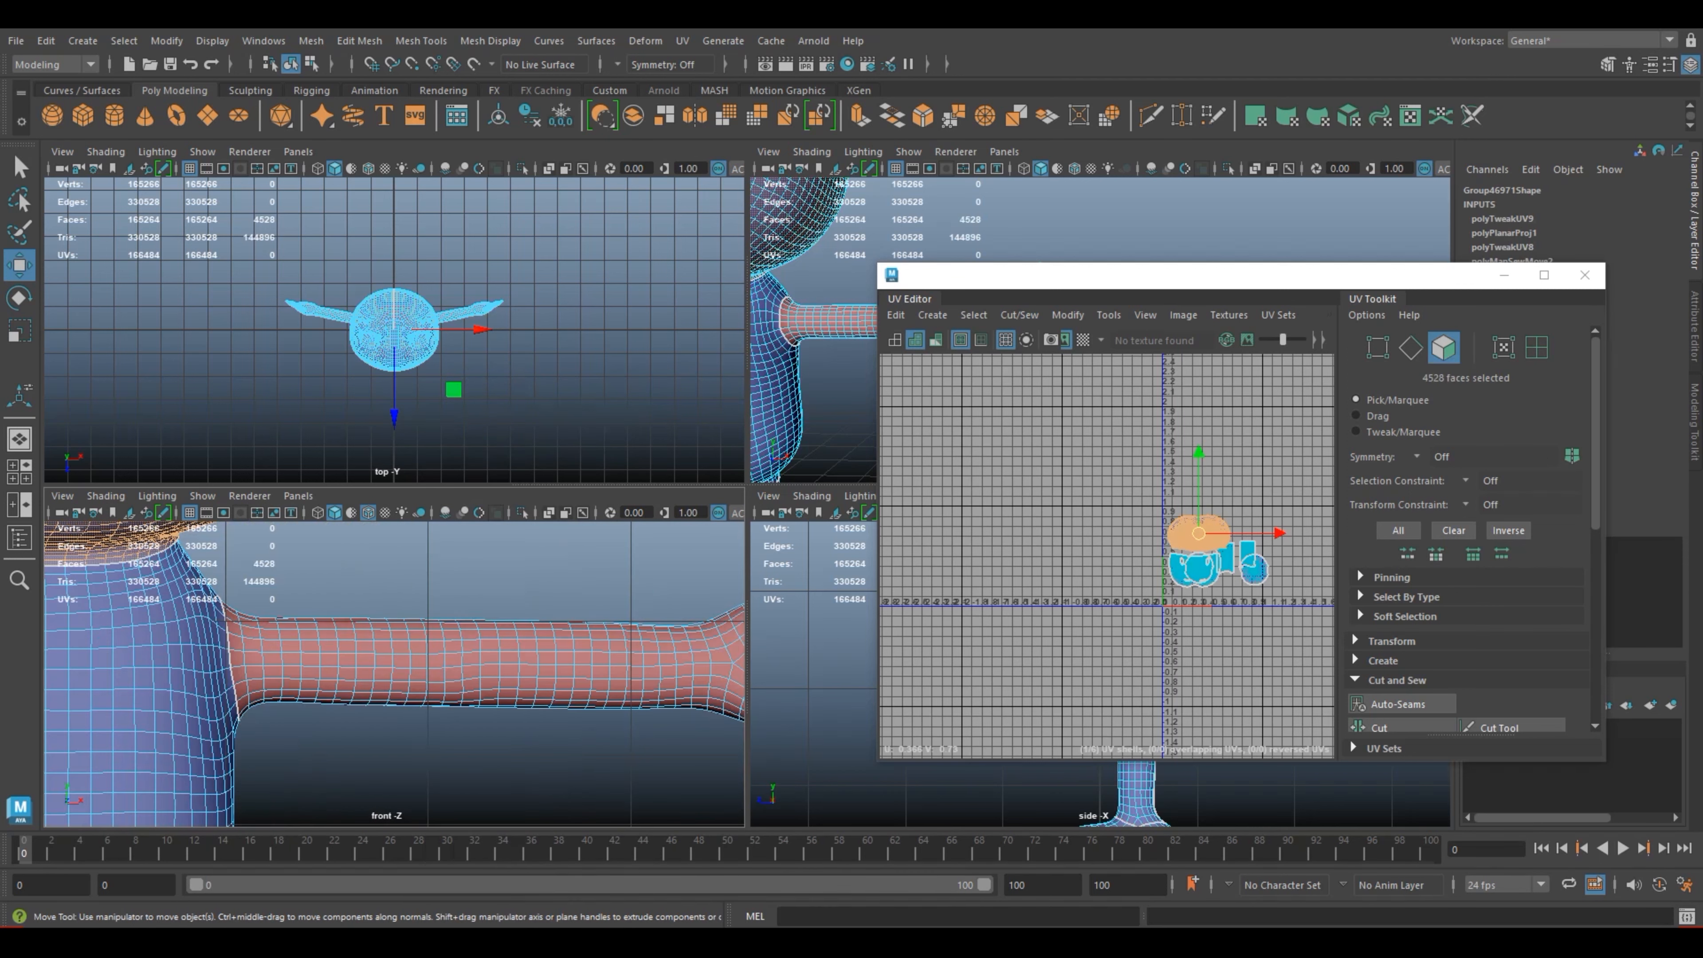
pyautogui.keyDown('alt'); pyautogui.moveTo(394, 674); pyautogui.dragTo(309, 650, button='middle'); pyautogui.keyUp('alt')
pyautogui.moveTo(627, 707); pyautogui.dragTo(159, 578)
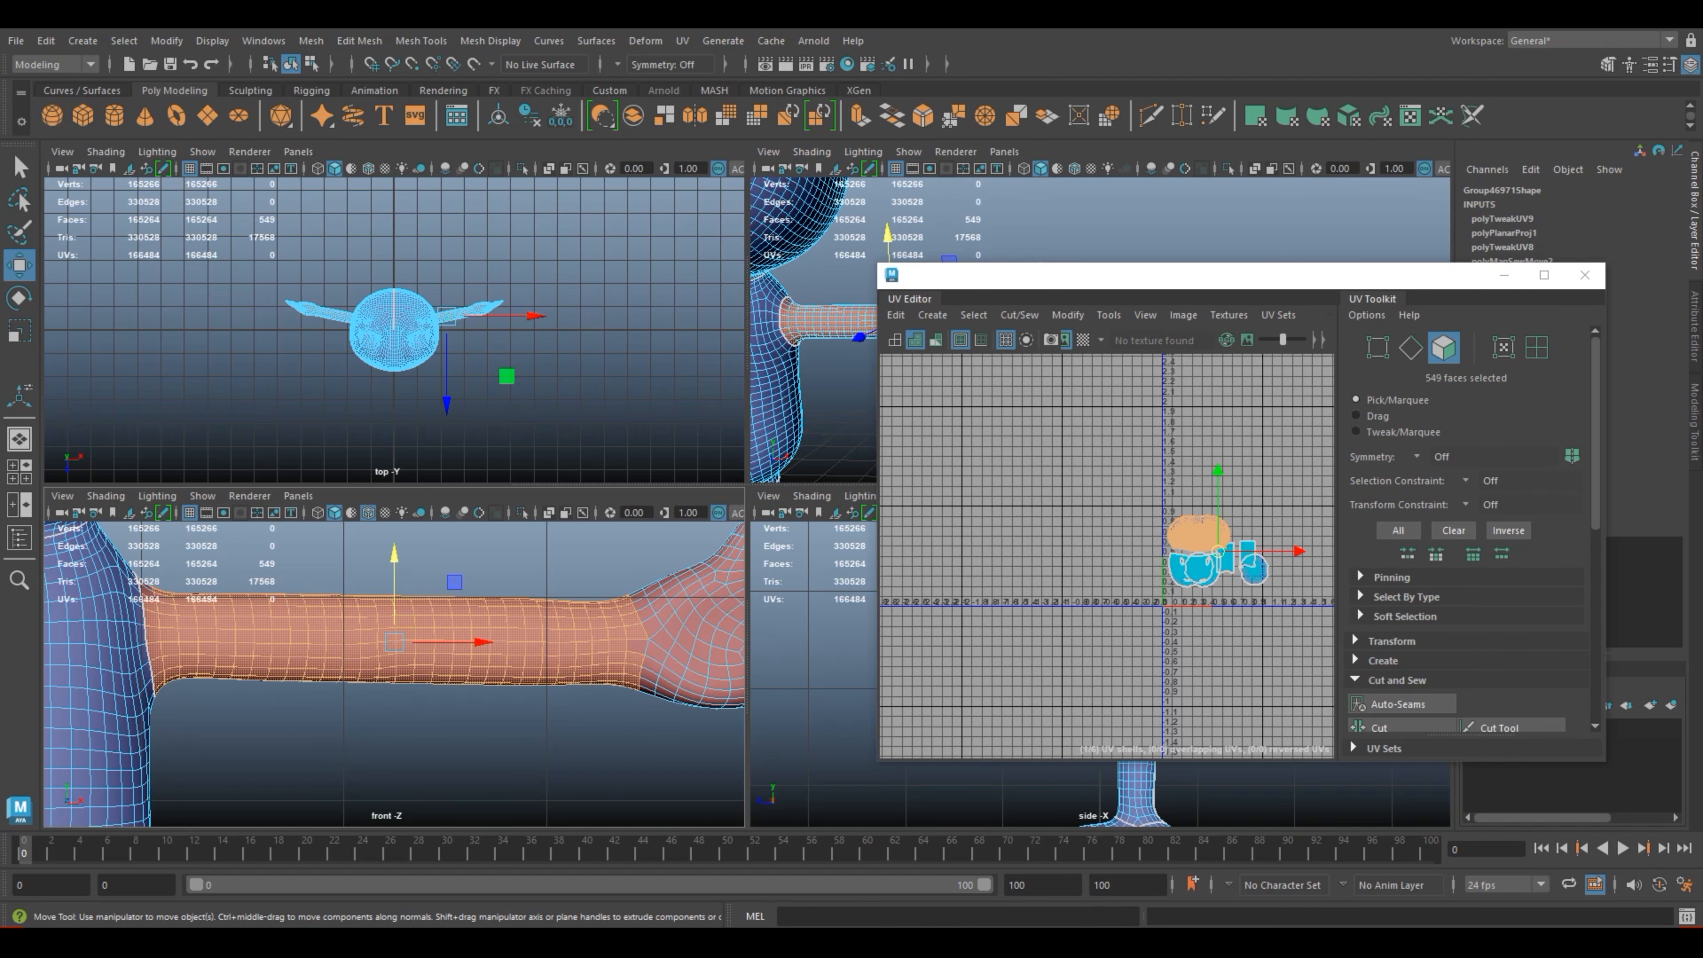
# Step: Add the missed faces at the wrist and at the front of the shoulder to the arm selection in the perspective view
pyautogui.press('space')
pyautogui.scroll(4, 771, 349)
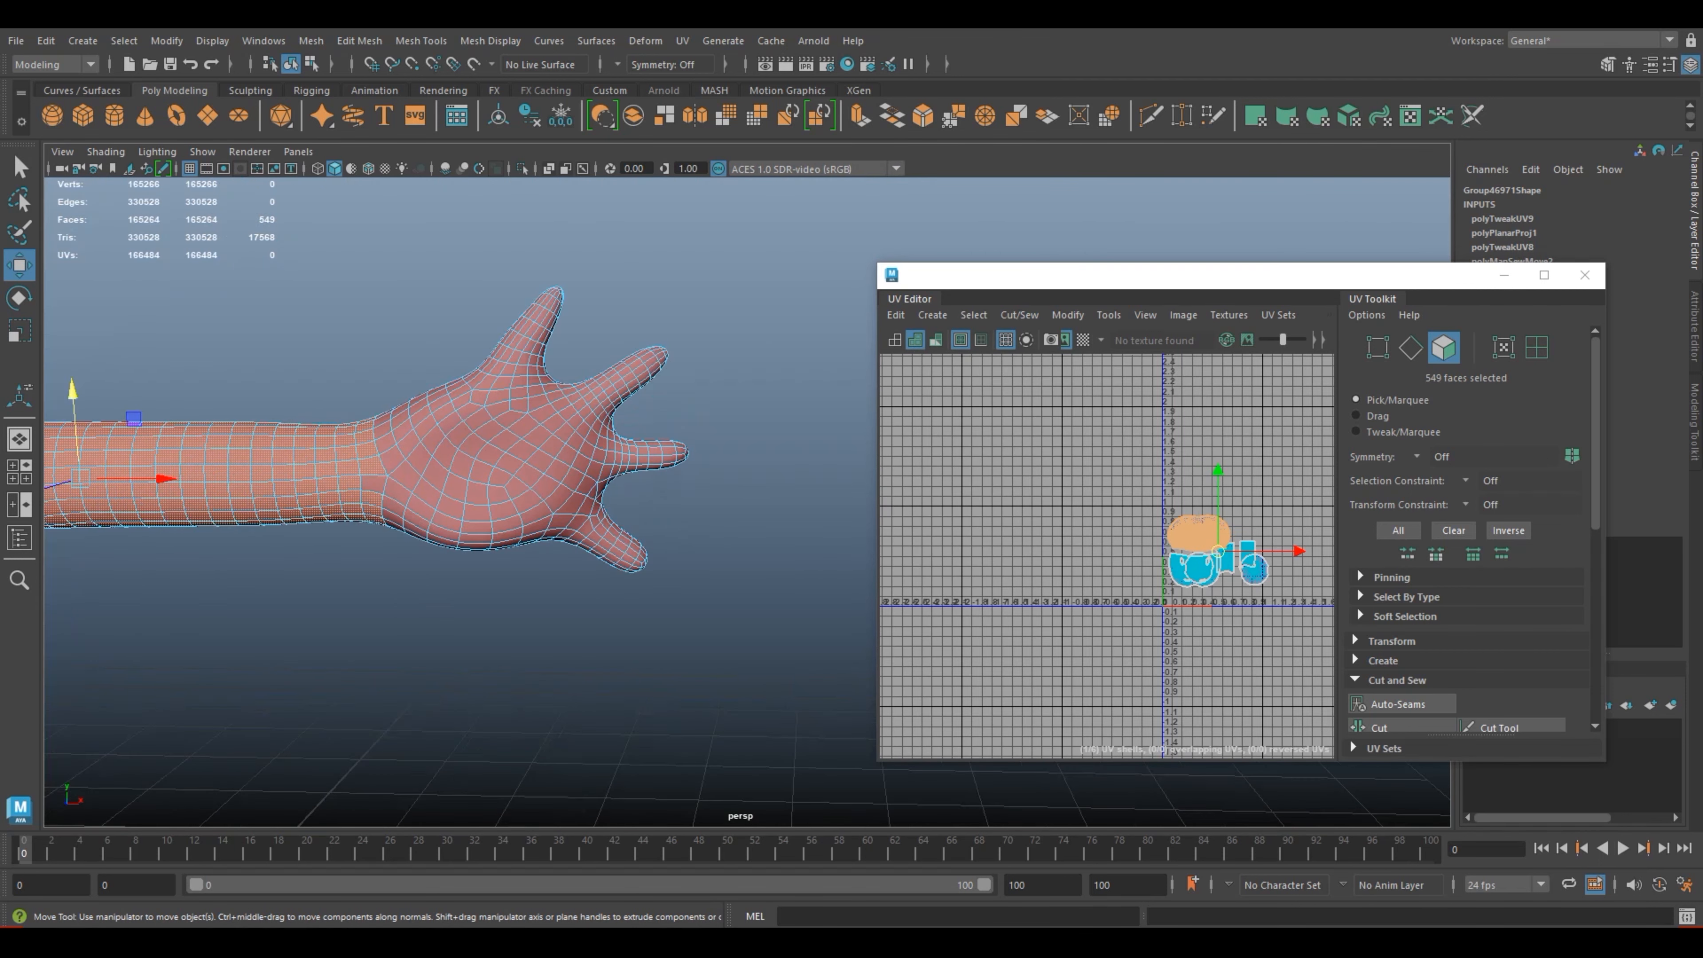
pyautogui.keyDown('alt'); pyautogui.moveTo(391, 517); pyautogui.dragTo(687, 596, button='middle'); pyautogui.keyUp('alt')
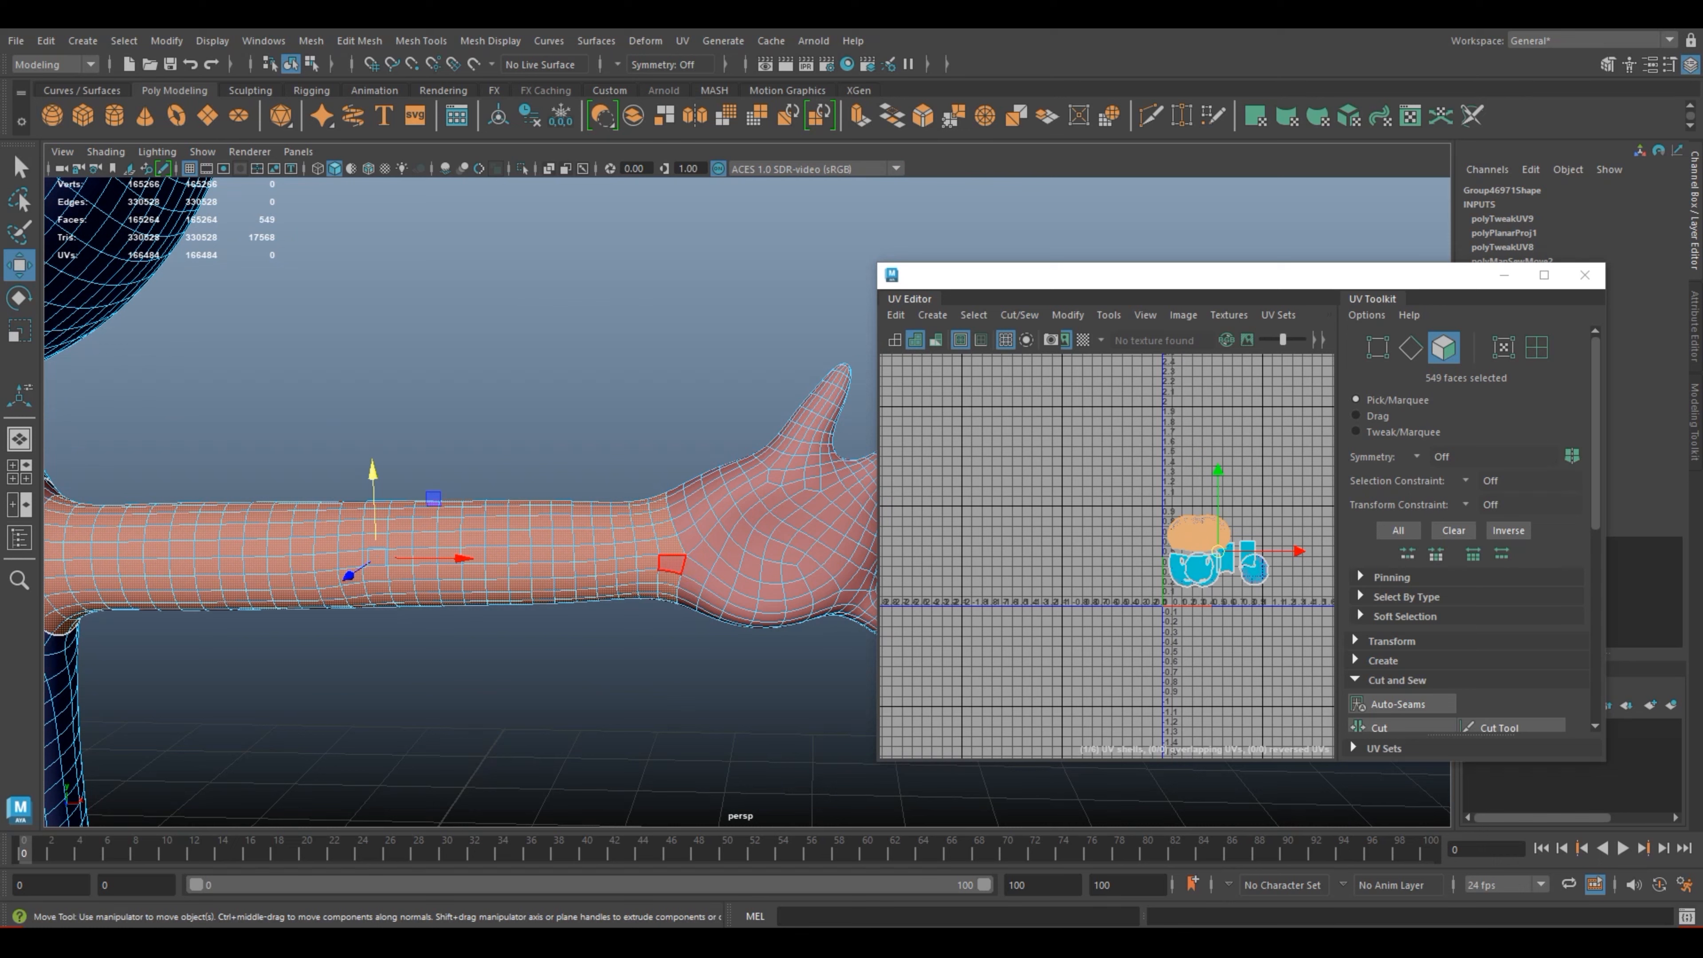
pyautogui.keyDown('shift'); pyautogui.click(672, 564); pyautogui.keyUp('shift')
pyautogui.keyDown('alt'); pyautogui.moveTo(536, 550); pyautogui.dragTo(732, 597, button='middle'); pyautogui.keyUp('alt')
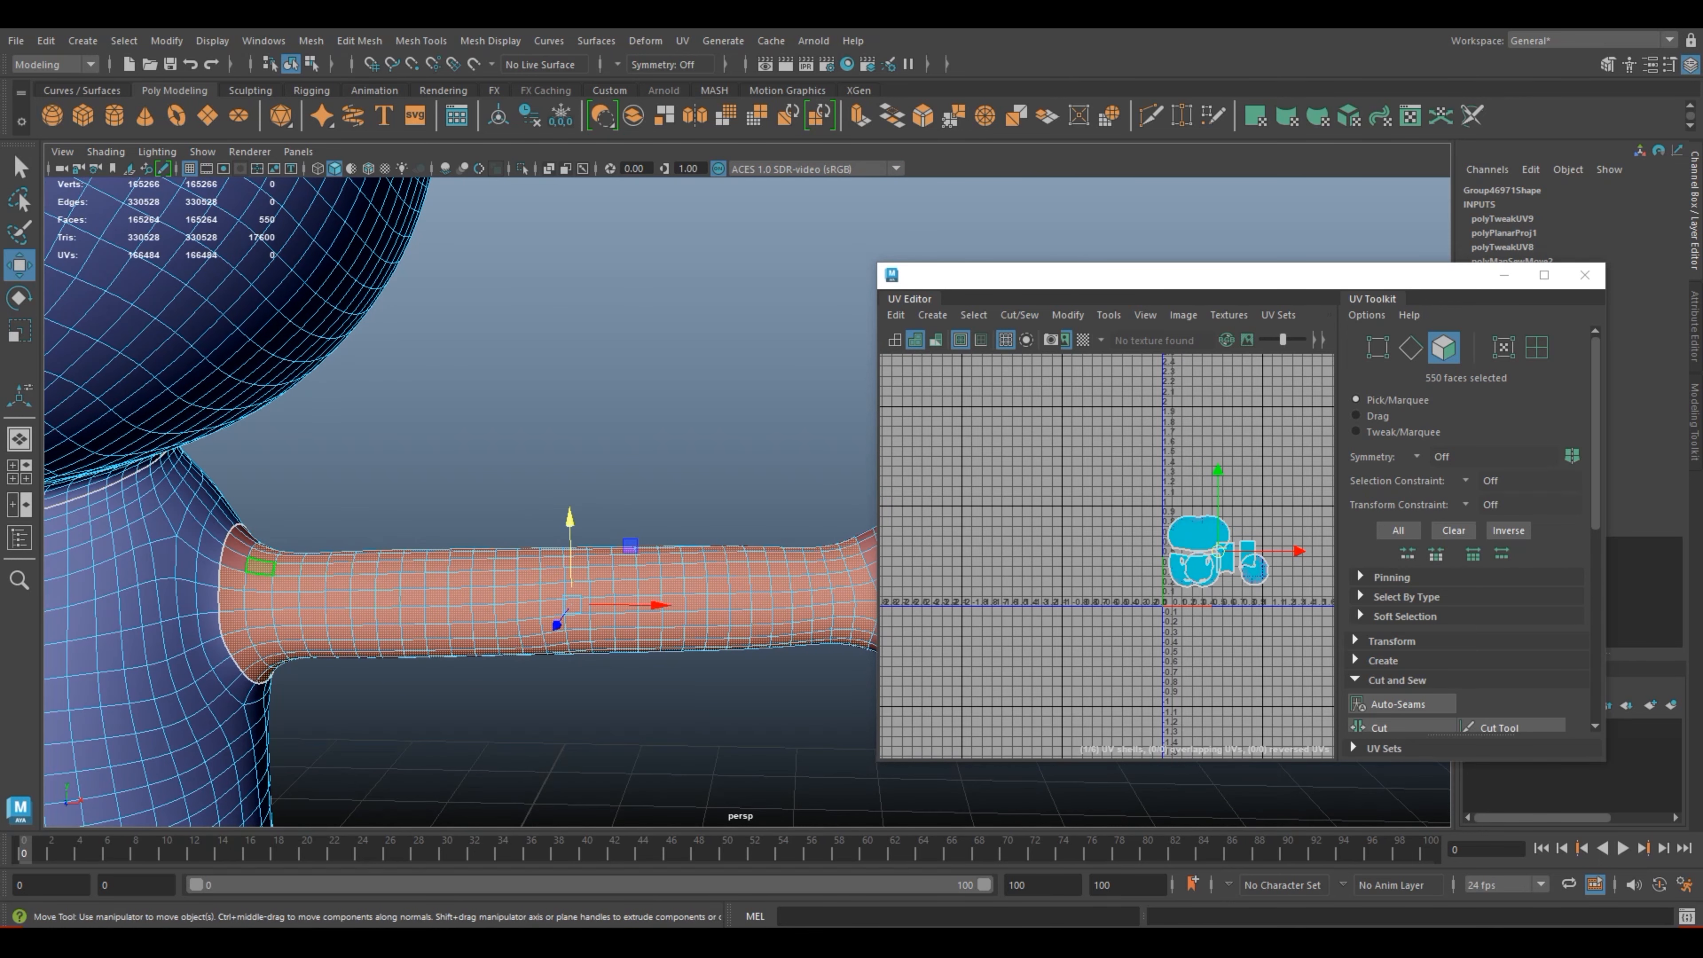
pyautogui.keyDown('shift'); pyautogui.click(234, 558); pyautogui.keyUp('shift')
pyautogui.keyDown('shift'); pyautogui.click(240, 542); pyautogui.keyUp('shift')
pyautogui.keyDown('shift'); pyautogui.click(247, 535); pyautogui.keyUp('shift')
pyautogui.keyDown('alt'); pyautogui.moveTo(497, 463); pyautogui.dragTo(201, 540); pyautogui.keyUp('alt')
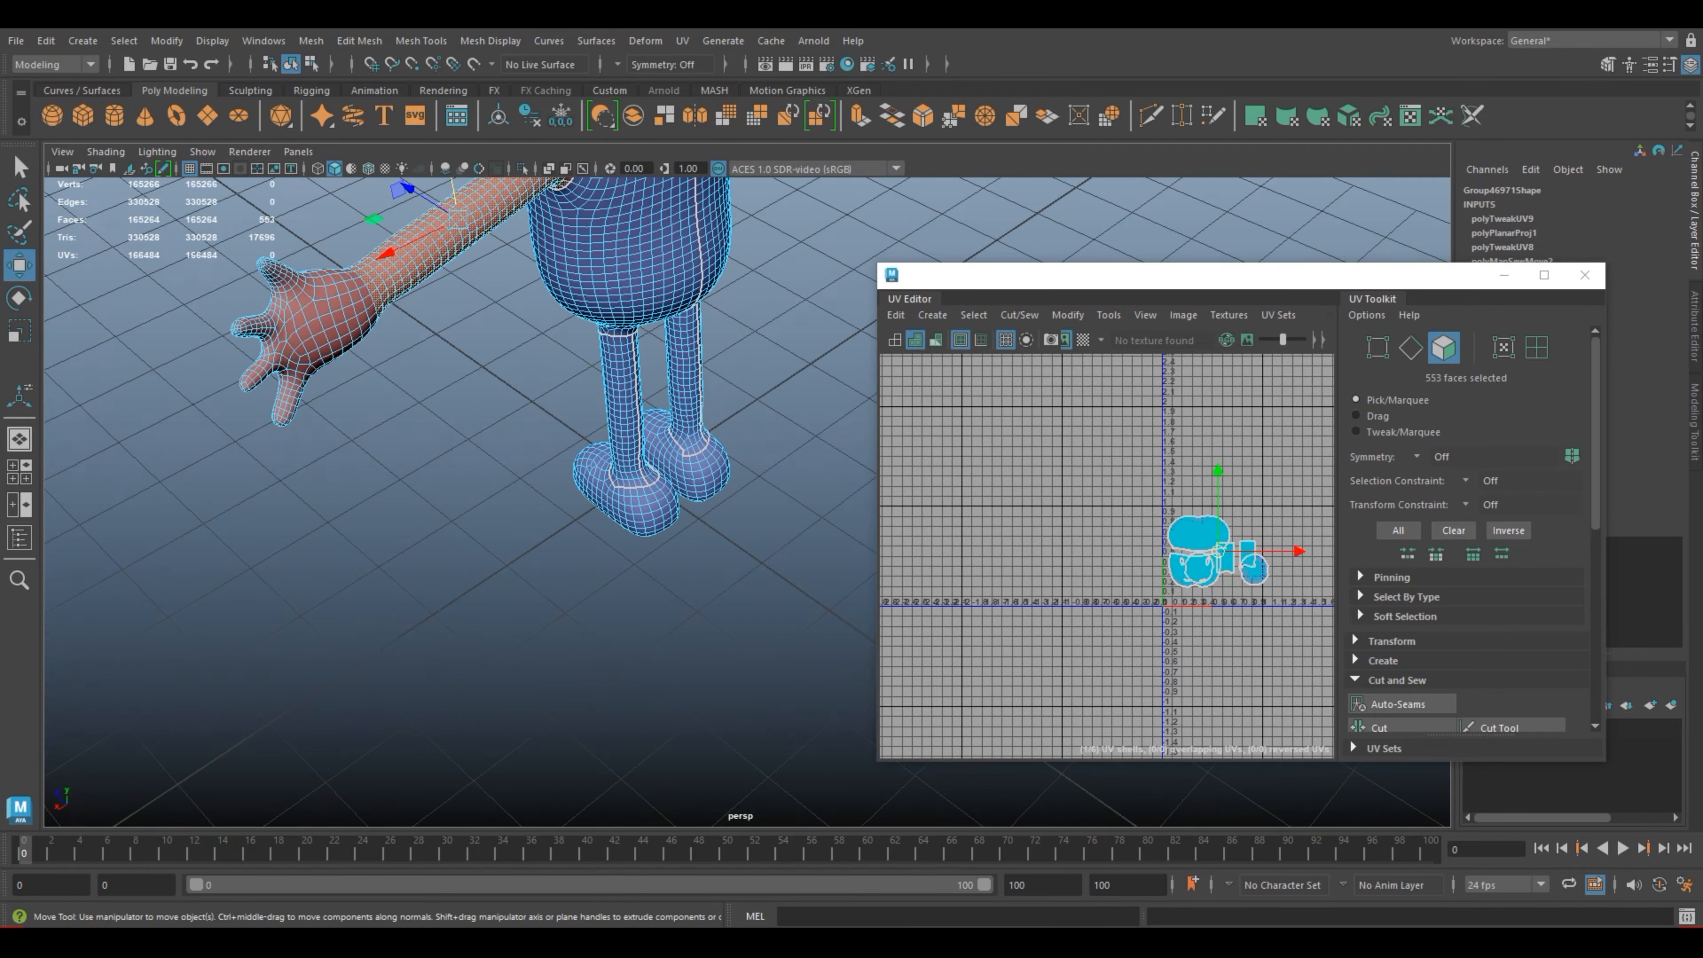
# Step: Add the missed faces along the back of the same shoulder seam to the arm selection
pyautogui.keyDown('alt'); pyautogui.moveTo(429, 375); pyautogui.dragTo(409, 531, button='middle'); pyautogui.keyUp('alt')
pyautogui.keyDown('alt'); pyautogui.moveTo(429, 529); pyautogui.dragTo(288, 463); pyautogui.keyUp('alt')
pyautogui.keyDown('alt'); pyautogui.moveTo(496, 496); pyautogui.dragTo(326, 506, button='middle'); pyautogui.keyUp('alt')
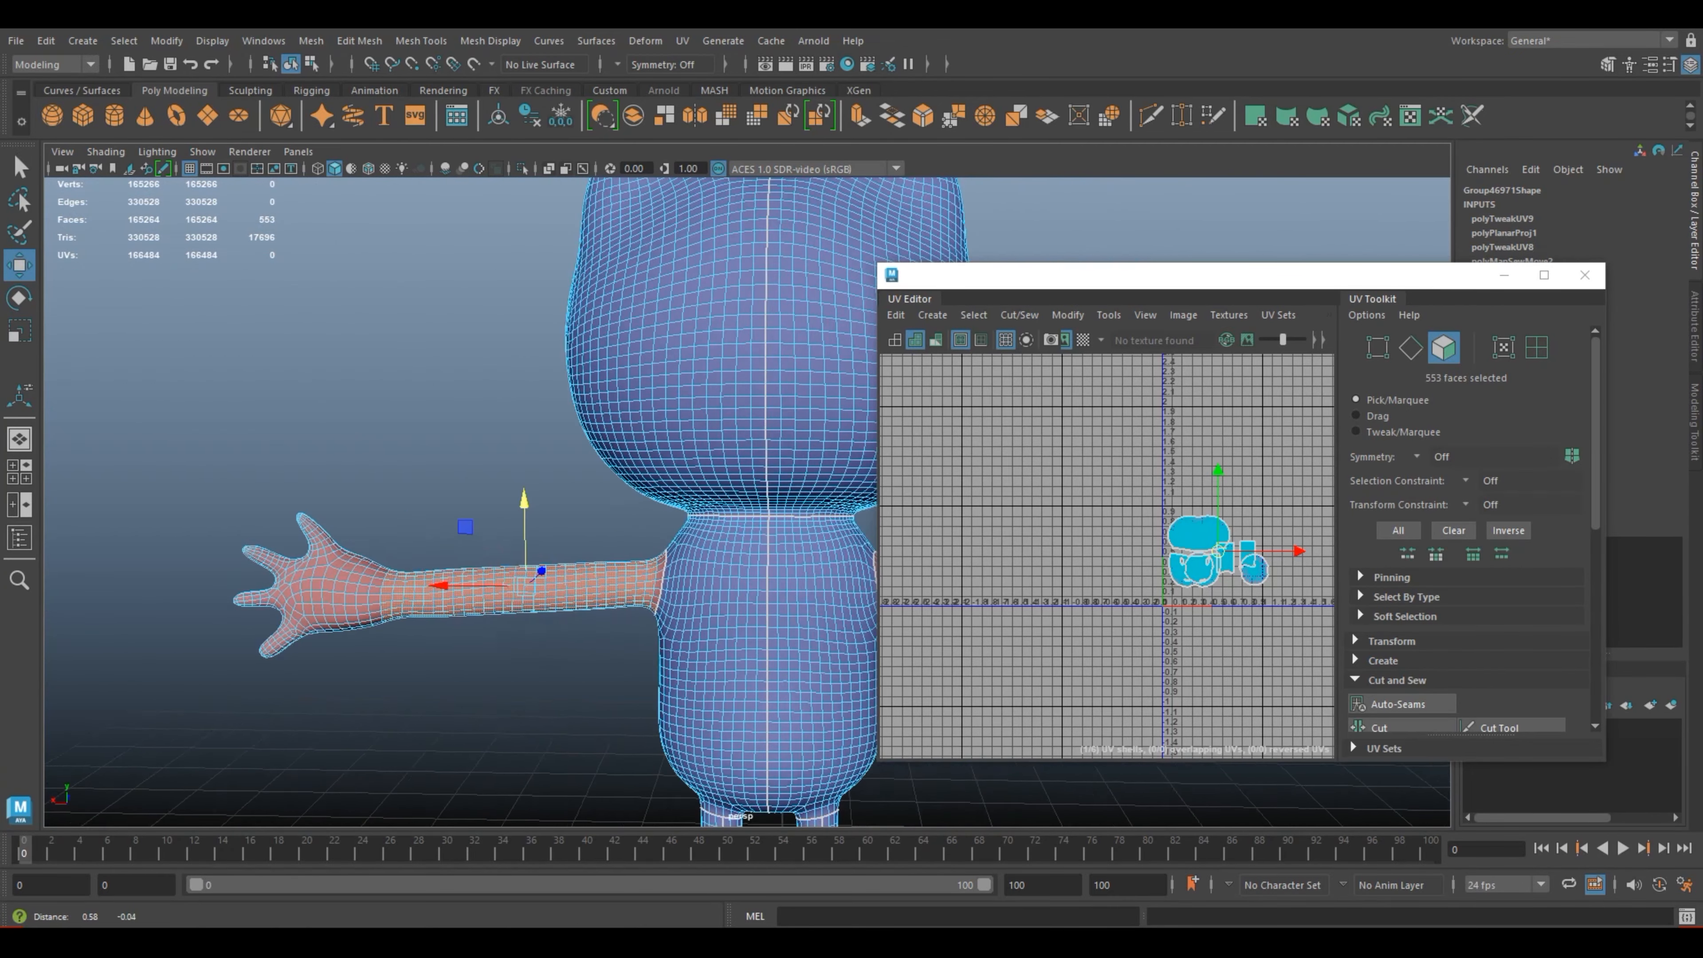
pyautogui.scroll(3, 469, 503)
pyautogui.keyDown('alt'); pyautogui.moveTo(402, 456); pyautogui.dragTo(529, 543); pyautogui.keyUp('alt')
pyautogui.scroll(2, 469, 503)
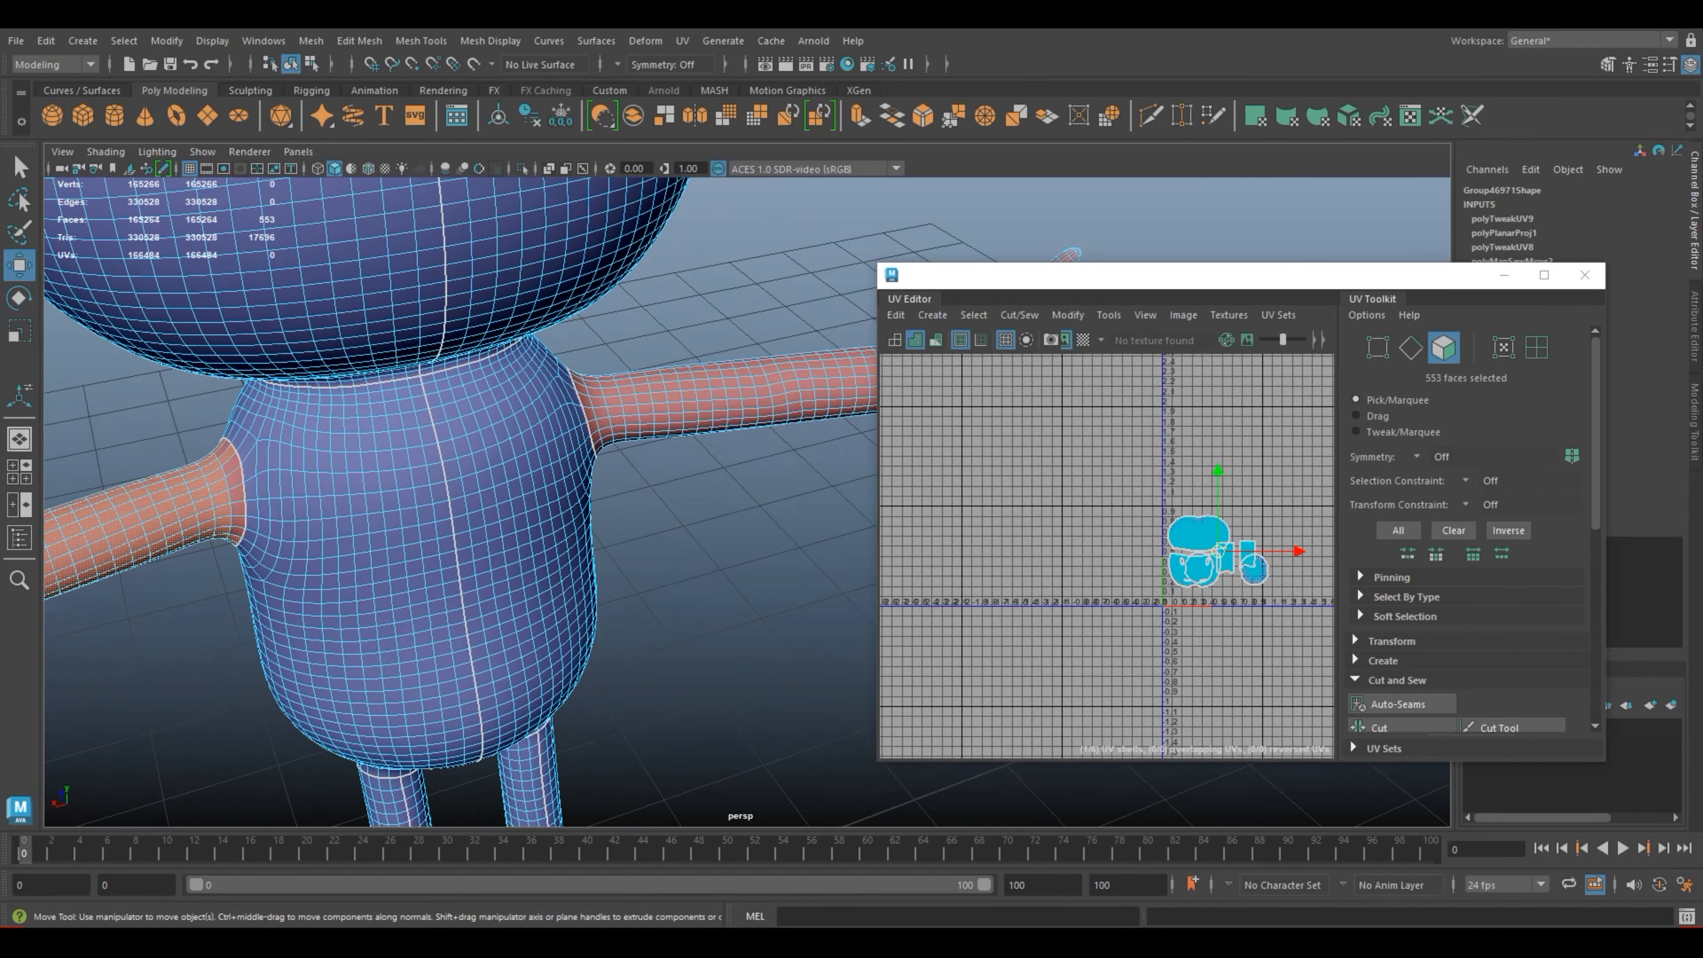
pyautogui.keyDown('shift'); pyautogui.click(223, 448); pyautogui.keyUp('shift')
pyautogui.keyDown('shift'); pyautogui.click(232, 465); pyautogui.keyUp('shift')
pyautogui.keyDown('shift'); pyautogui.click(233, 474); pyautogui.keyUp('shift')
pyautogui.keyDown('shift'); pyautogui.click(237, 493); pyautogui.keyUp('shift')
pyautogui.keyDown('shift'); pyautogui.click(238, 509); pyautogui.keyUp('shift')
pyautogui.keyDown('shift'); pyautogui.click(236, 531); pyautogui.keyUp('shift')
# Step: Examine the arm face selection all around, from the shoulder seam to the wrist
pyautogui.scroll(-3, 299, 551)
pyautogui.keyDown('alt'); pyautogui.moveTo(126, 487); pyautogui.dragTo(262, 433, button='middle'); pyautogui.keyUp('alt')
pyautogui.keyDown('alt'); pyautogui.moveTo(278, 470); pyautogui.dragTo(624, 469); pyautogui.keyUp('alt')
pyautogui.keyDown('alt'); pyautogui.moveTo(757, 603); pyautogui.dragTo(222, 386, button='middle'); pyautogui.keyUp('alt')
pyautogui.keyDown('alt'); pyautogui.moveTo(429, 416); pyautogui.dragTo(402, 389); pyautogui.keyUp('alt')
pyautogui.scroll(-6, 379, 583)
pyautogui.keyDown('alt'); pyautogui.moveTo(486, 589); pyautogui.dragTo(251, 624); pyautogui.keyUp('alt')
pyautogui.scroll(5, 251, 624)
pyautogui.keyDown('alt'); pyautogui.moveTo(469, 577); pyautogui.dragTo(764, 560); pyautogui.keyUp('alt')
pyautogui.scroll(-8, 676, 567)
pyautogui.scroll(2, 724, 543)
pyautogui.keyDown('alt'); pyautogui.moveTo(603, 570); pyautogui.dragTo(378, 583, button='middle'); pyautogui.keyUp('alt')
pyautogui.keyDown('alt'); pyautogui.moveTo(378, 583); pyautogui.dragTo(352, 591); pyautogui.keyUp('alt')
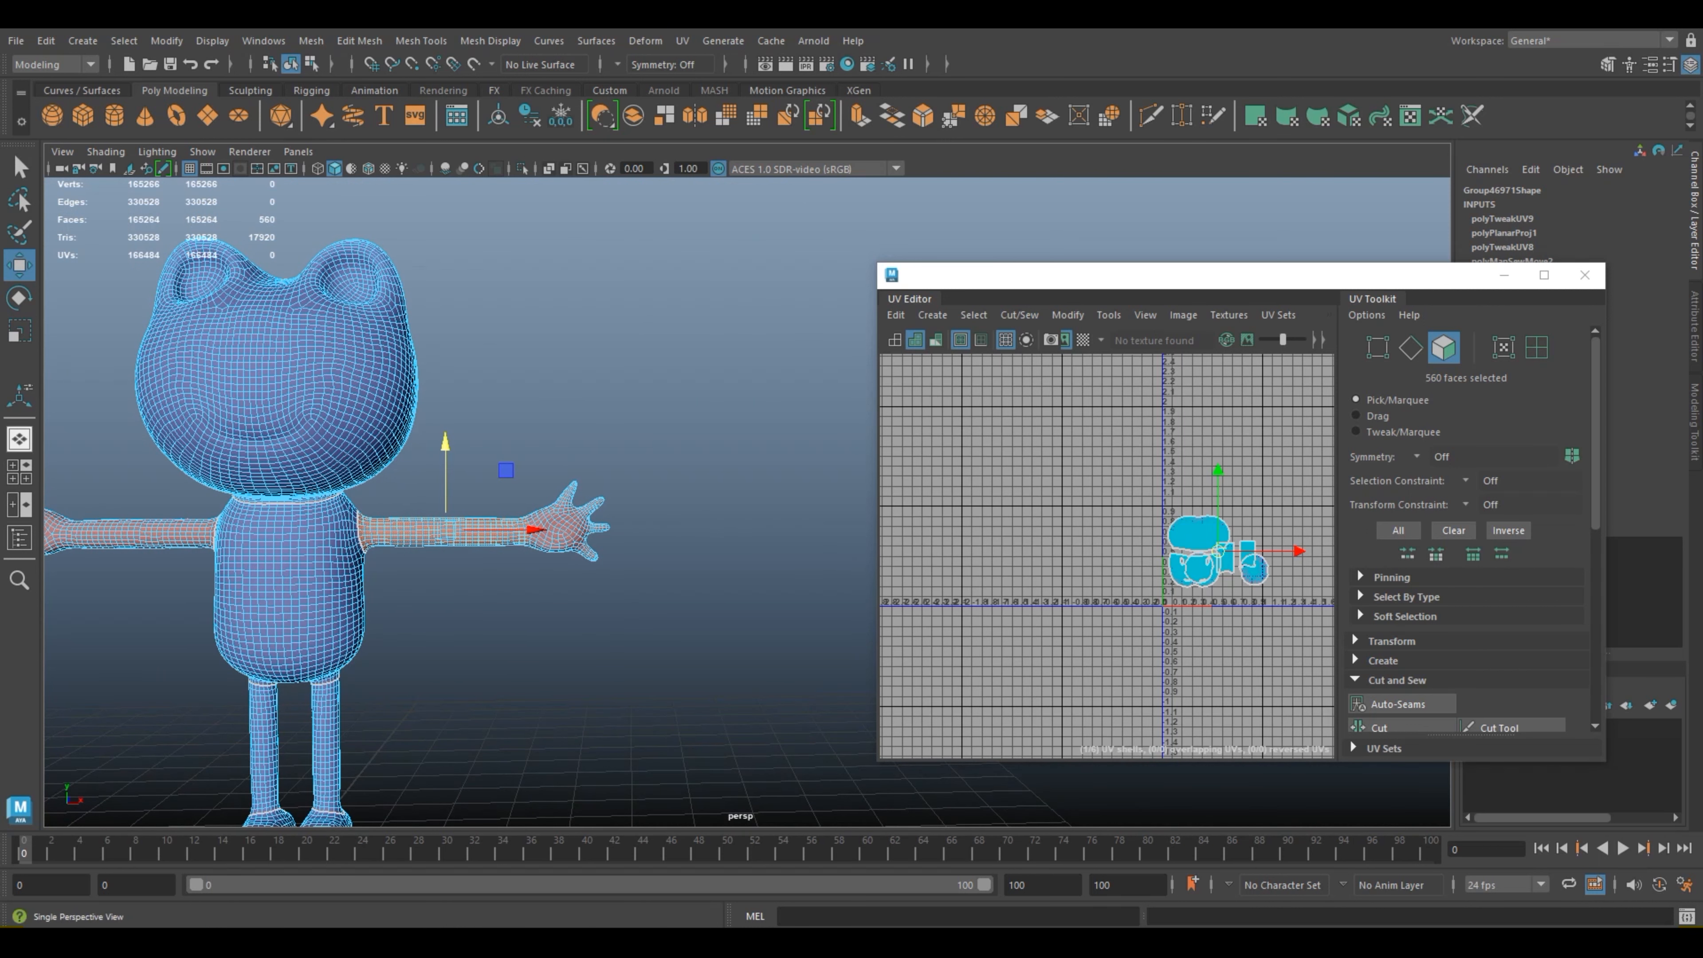
# Step: Return to the four-view layout, minimize the UV Editor, and apply a cylindrical UV projection to the selected arm faces
pyautogui.click(18, 471)
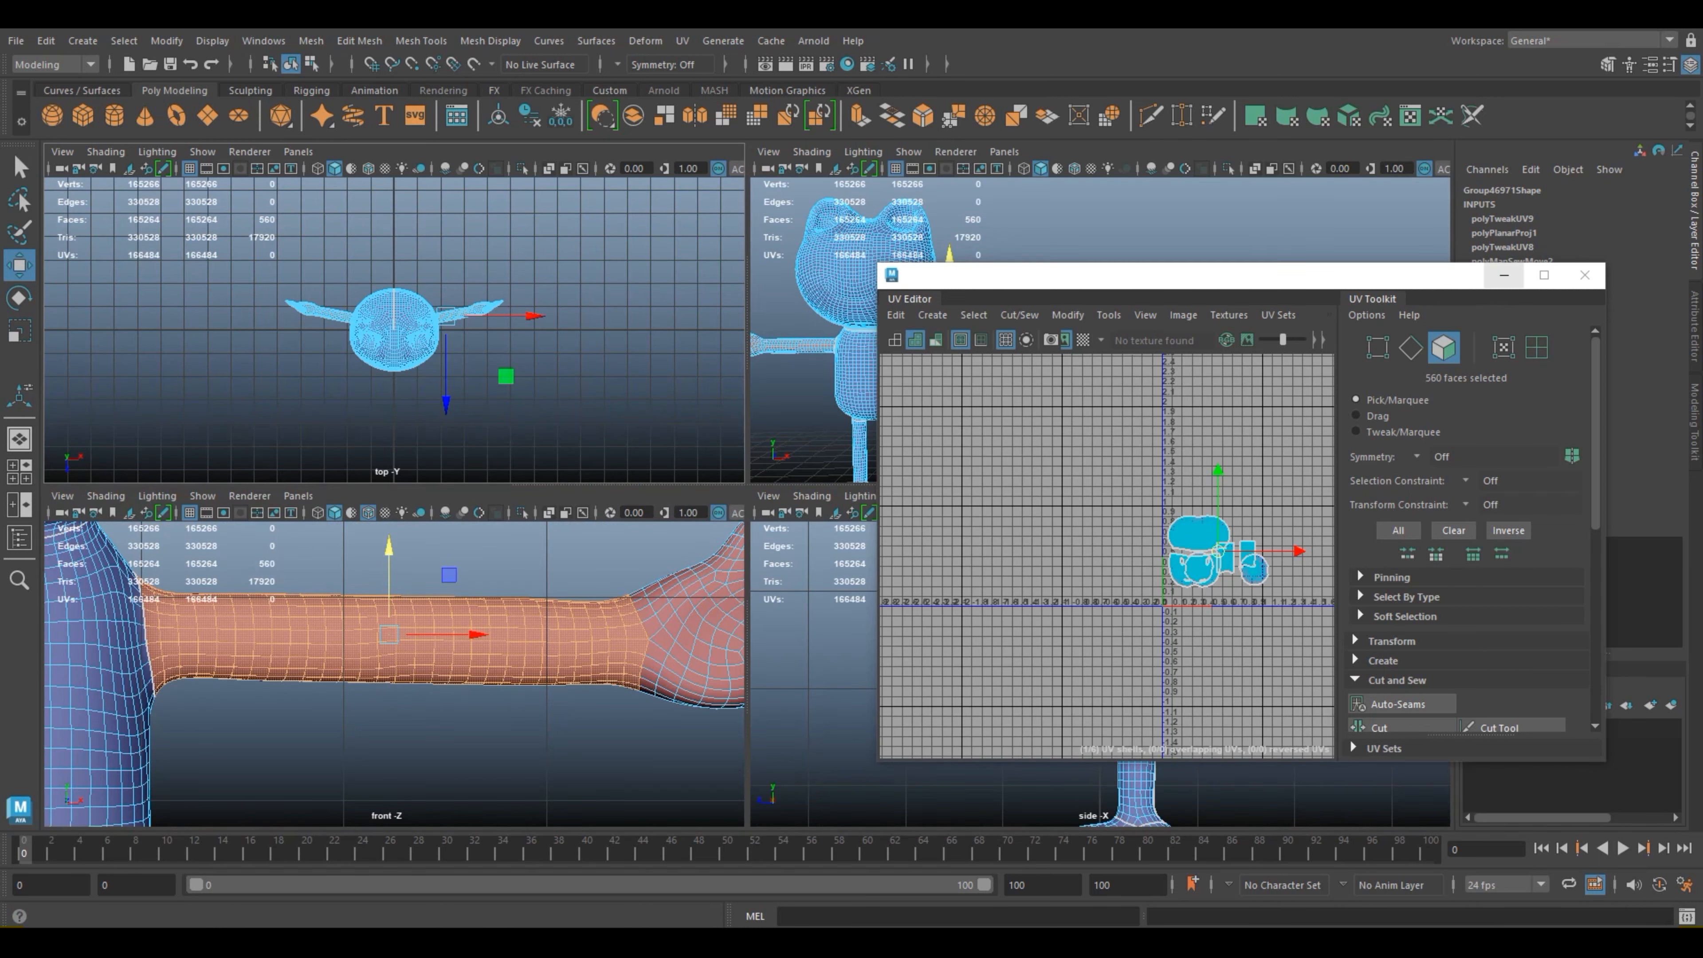
pyautogui.click(1503, 275)
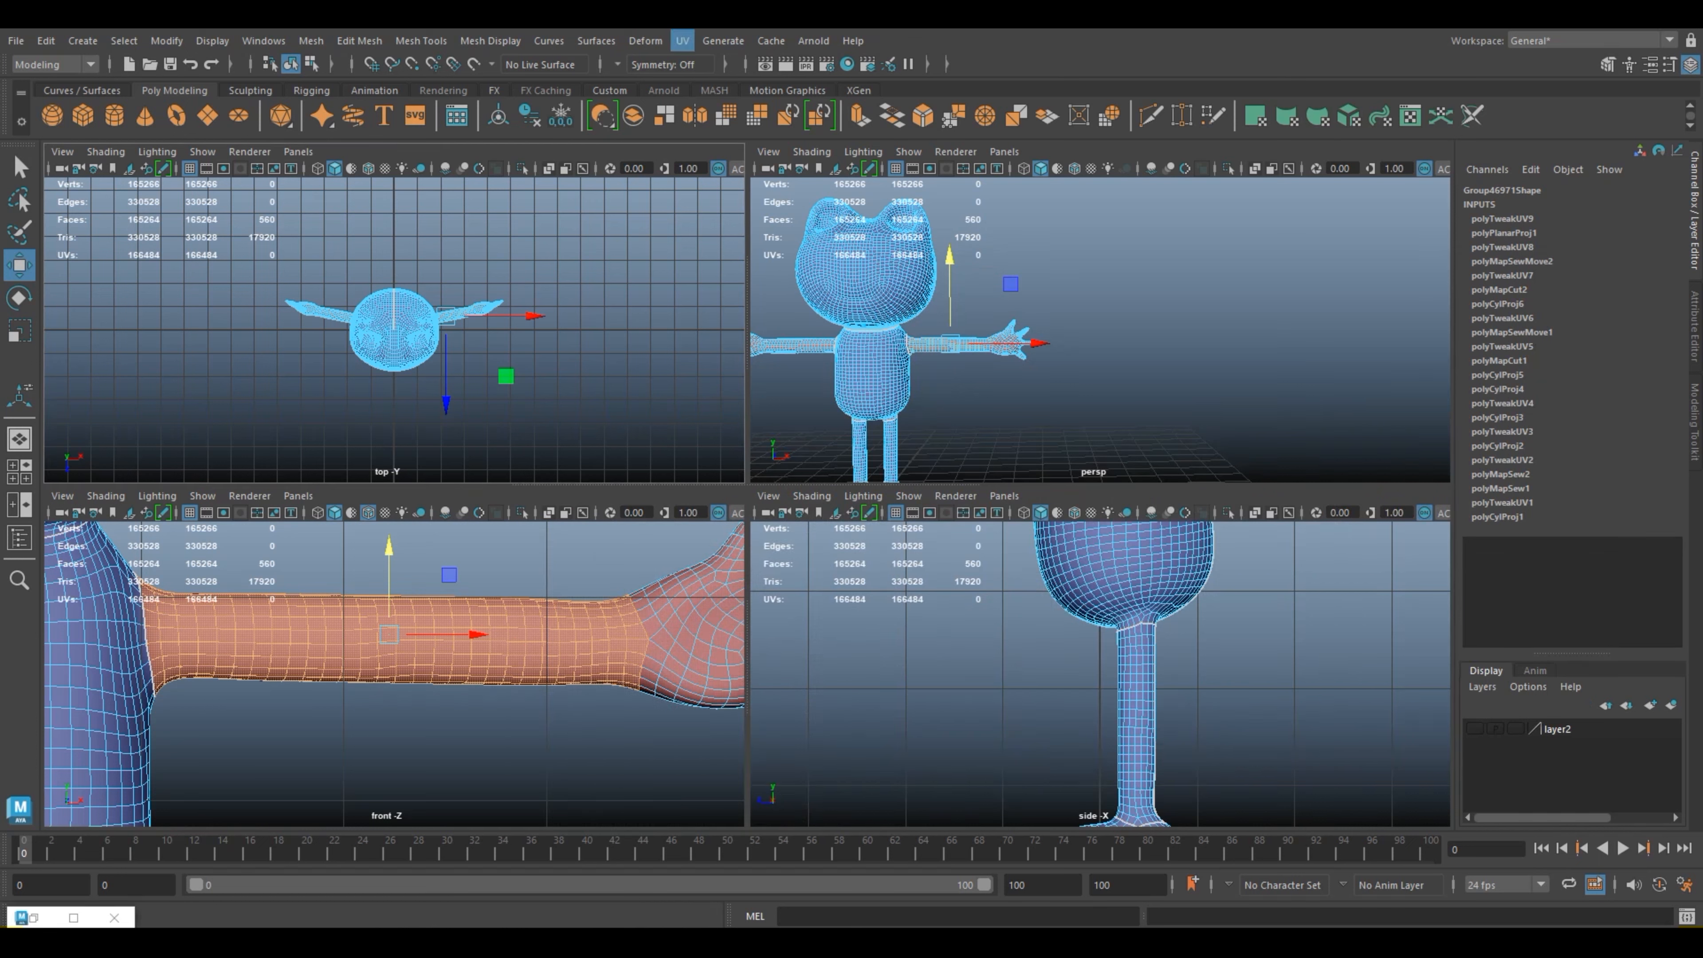
pyautogui.click(682, 41)
pyautogui.click(737, 241)
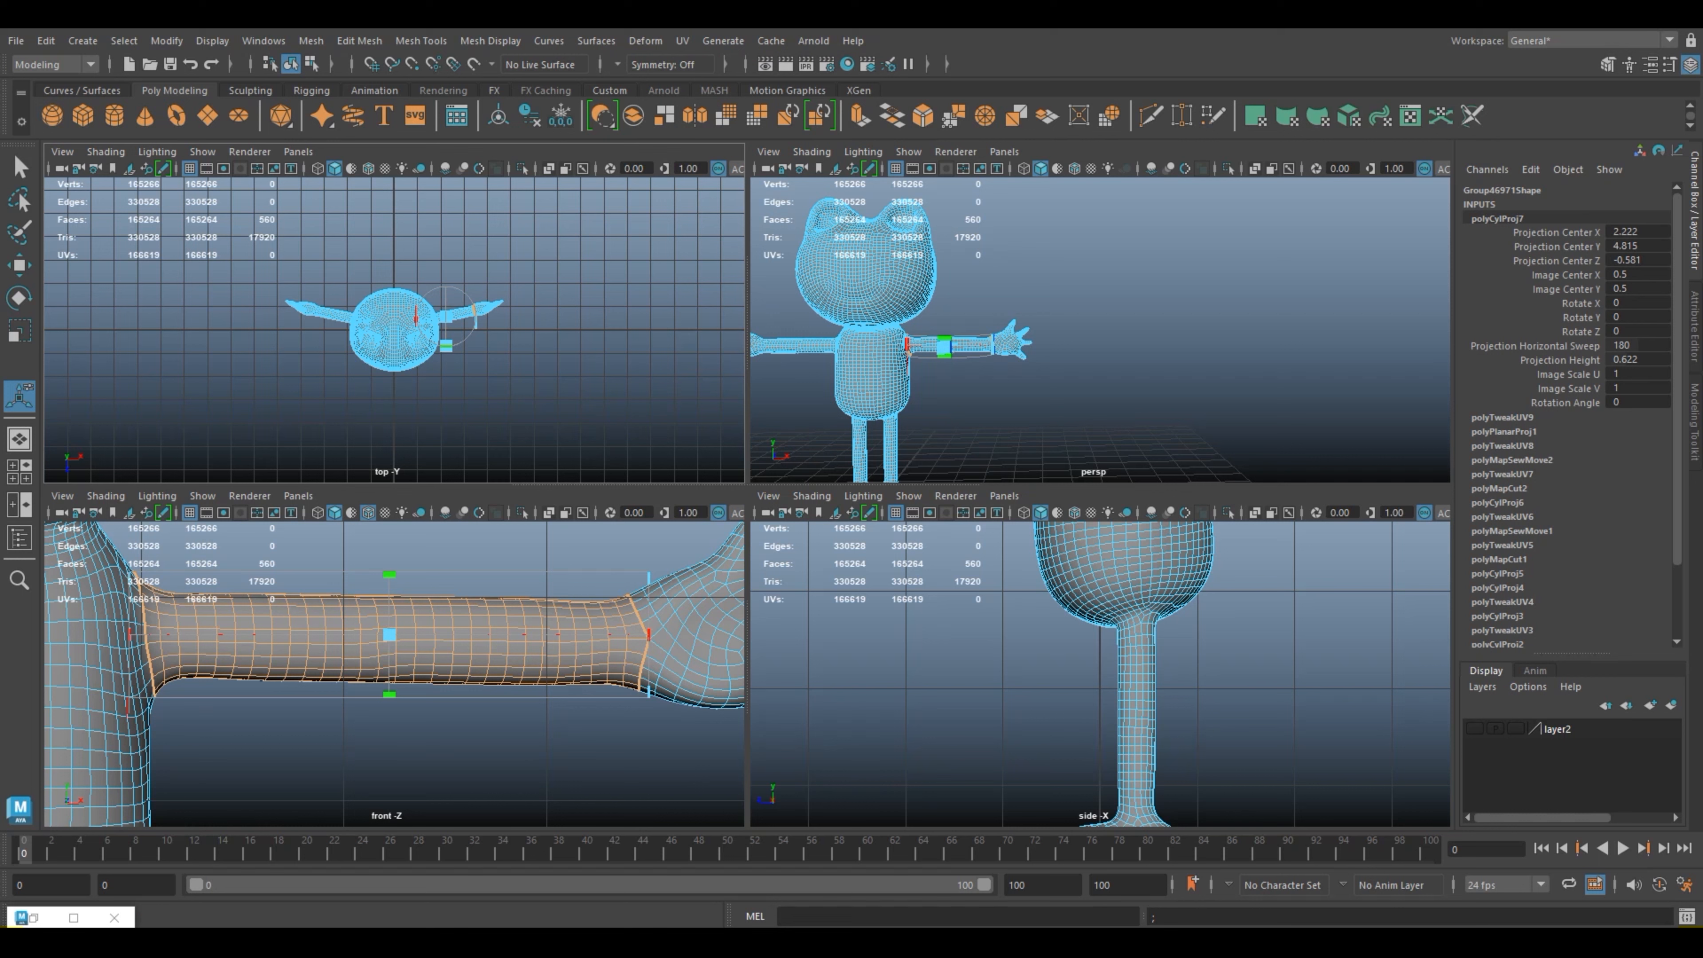
# Step: Find the cylindrical projection's toggle handle near the shoulder and turn on its full transform manipulator
pyautogui.scroll(-4, 1098, 655)
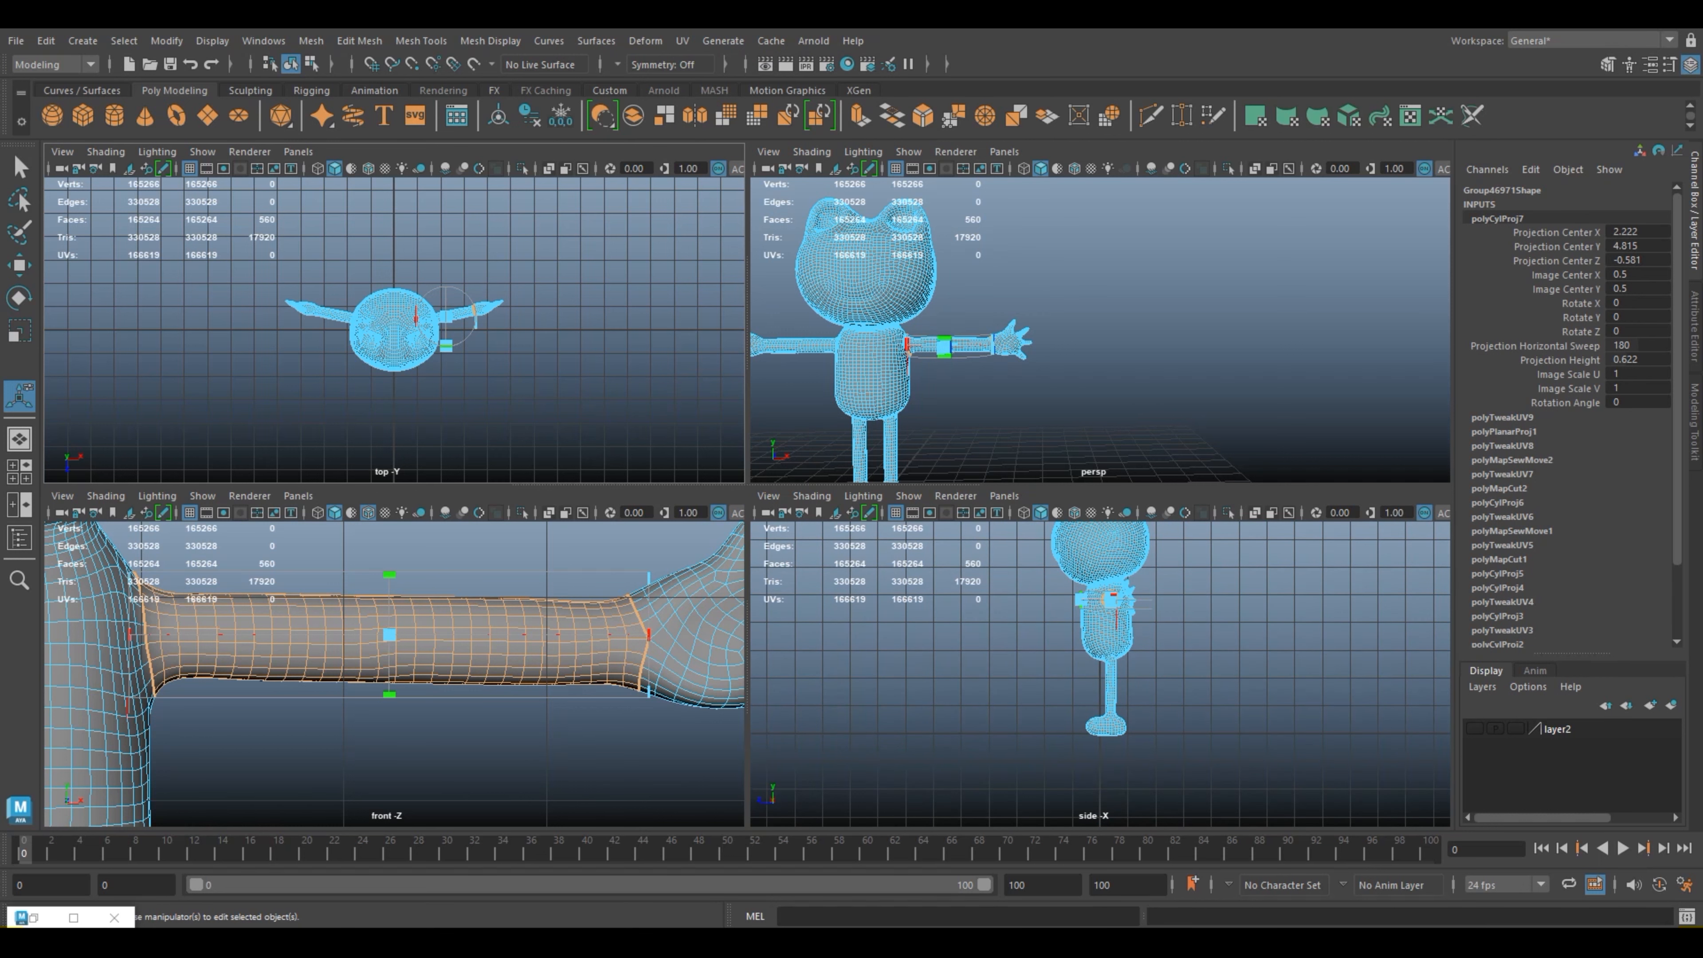
pyautogui.scroll(8, 1006, 349)
pyautogui.keyDown('alt'); pyautogui.moveTo(891, 396); pyautogui.dragTo(1176, 285, button='middle'); pyautogui.keyUp('alt')
pyautogui.keyDown('alt'); pyautogui.moveTo(1176, 286); pyautogui.dragTo(1116, 298); pyautogui.keyUp('alt')
pyautogui.keyDown('alt'); pyautogui.moveTo(892, 376); pyautogui.dragTo(1159, 297, button='middle'); pyautogui.keyUp('alt')
pyautogui.keyDown('alt'); pyautogui.moveTo(1160, 297); pyautogui.dragTo(1169, 225); pyautogui.keyUp('alt')
pyautogui.scroll(2, 1099, 302)
pyautogui.scroll(4, 1099, 302)
pyautogui.keyDown('alt'); pyautogui.moveTo(898, 281); pyautogui.dragTo(1173, 376, button='middle'); pyautogui.keyUp('alt')
pyautogui.scroll(-4, 1139, 335)
pyautogui.moveTo(1153, 322)
pyautogui.keyDown('alt'); pyautogui.mouseDown()
pyautogui.moveTo(1032, 315)
pyautogui.moveTo(1079, 288)
pyautogui.moveTo(1167, 321)
pyautogui.moveTo(1150, 320)
pyautogui.mouseUp(); pyautogui.keyUp('alt')
pyautogui.scroll(4, 1099, 322)
pyautogui.scroll(2, 1099, 322)
pyautogui.scroll(2, 1100, 322)
pyautogui.scroll(-4, 1099, 322)
pyautogui.scroll(-2, 1100, 321)
pyautogui.scroll(1, 1100, 321)
pyautogui.keyDown('alt'); pyautogui.moveTo(1247, 318); pyautogui.dragTo(992, 315, button='middle'); pyautogui.keyUp('alt')
pyautogui.scroll(5, 1099, 329)
pyautogui.click(867, 409)
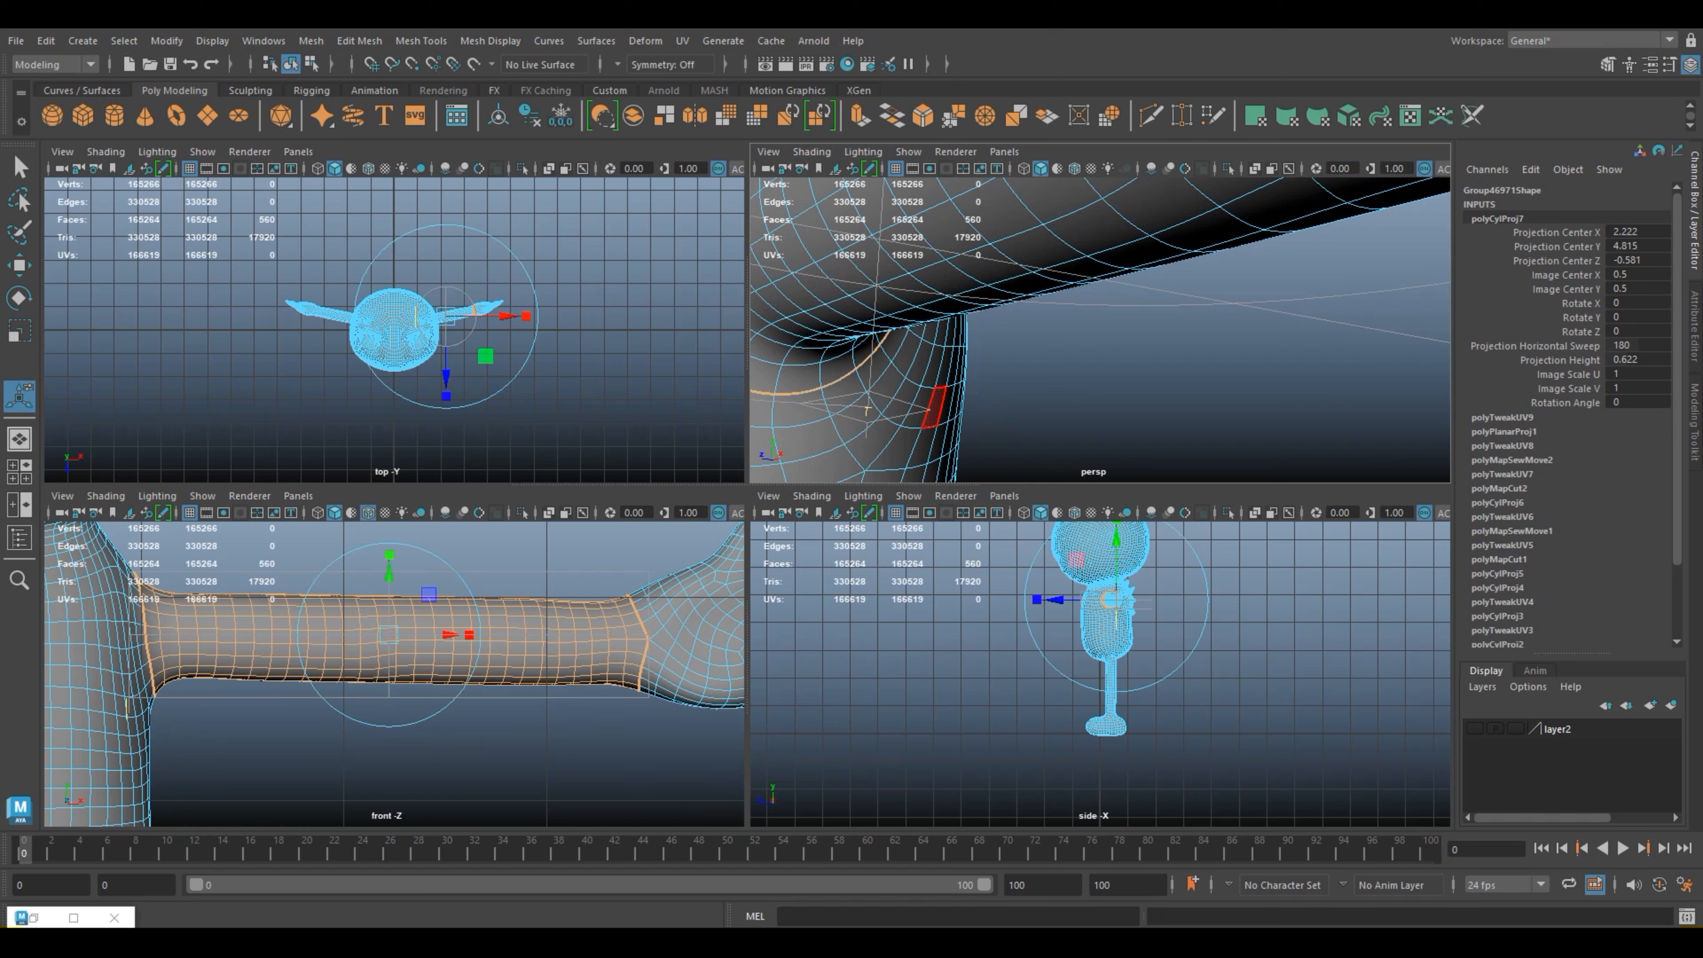
# Step: Rotate the cylindrical projection to run along the arm and set its Rotate Z to -90
pyautogui.press('e')
pyautogui.moveTo(448, 580); pyautogui.dragTo(455, 698)
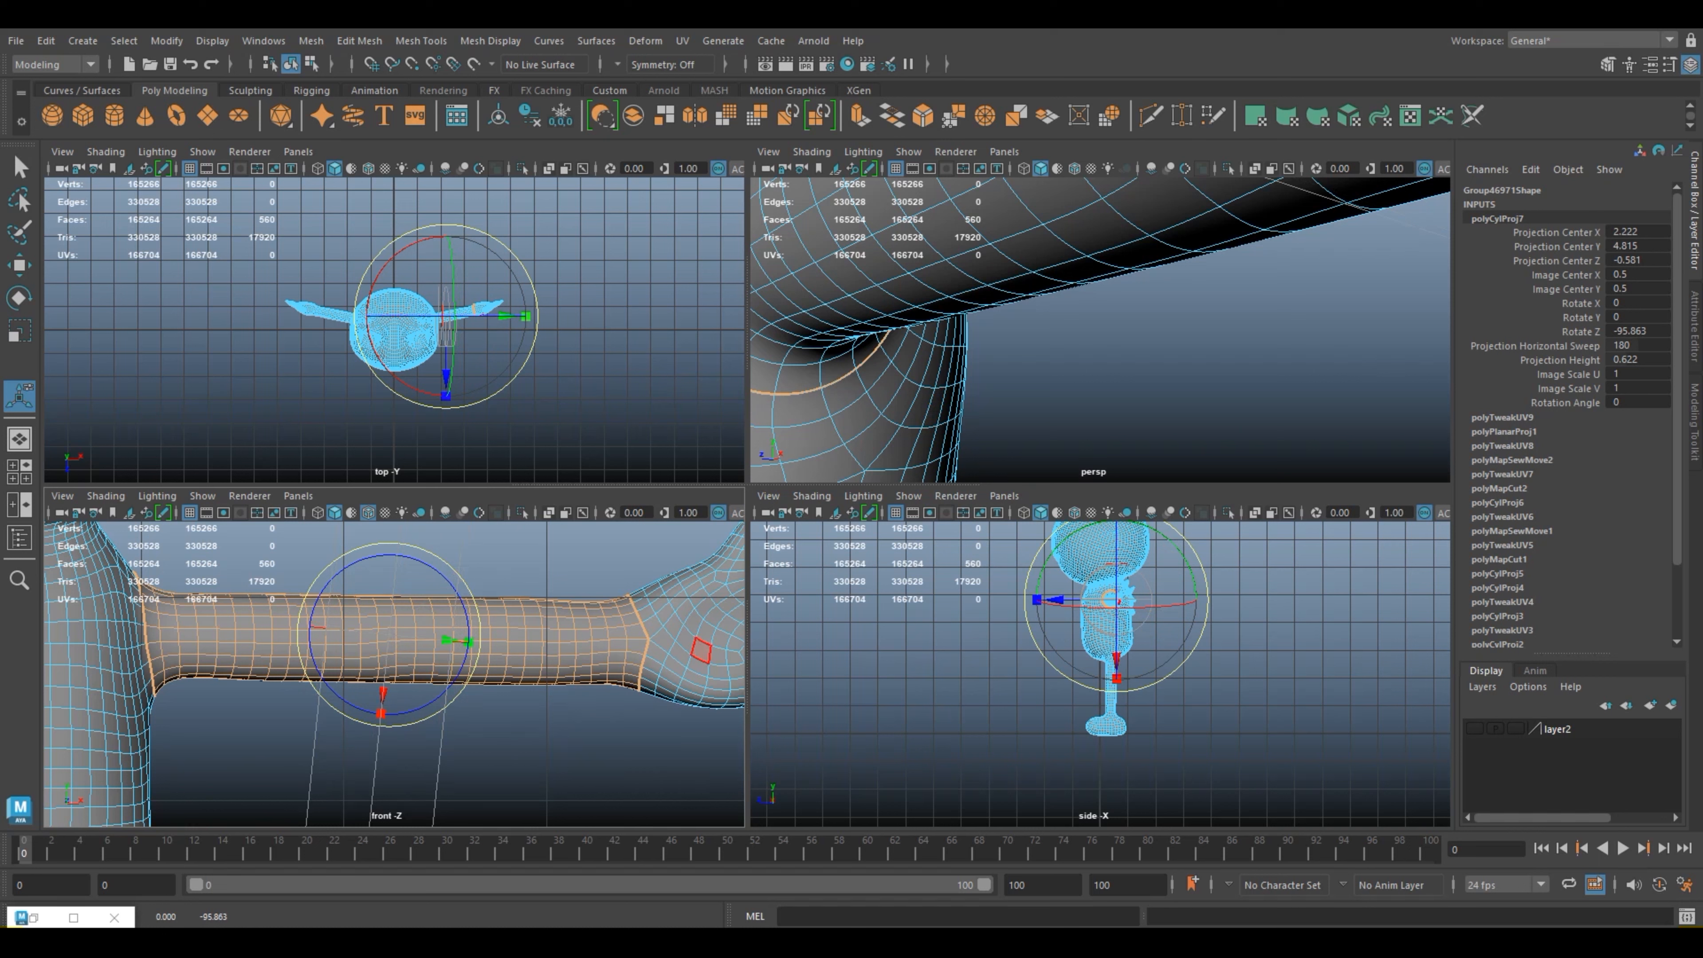
pyautogui.click(1636, 331)
pyautogui.press('BackSpace')
pyautogui.write('-90')
pyautogui.press('Return')
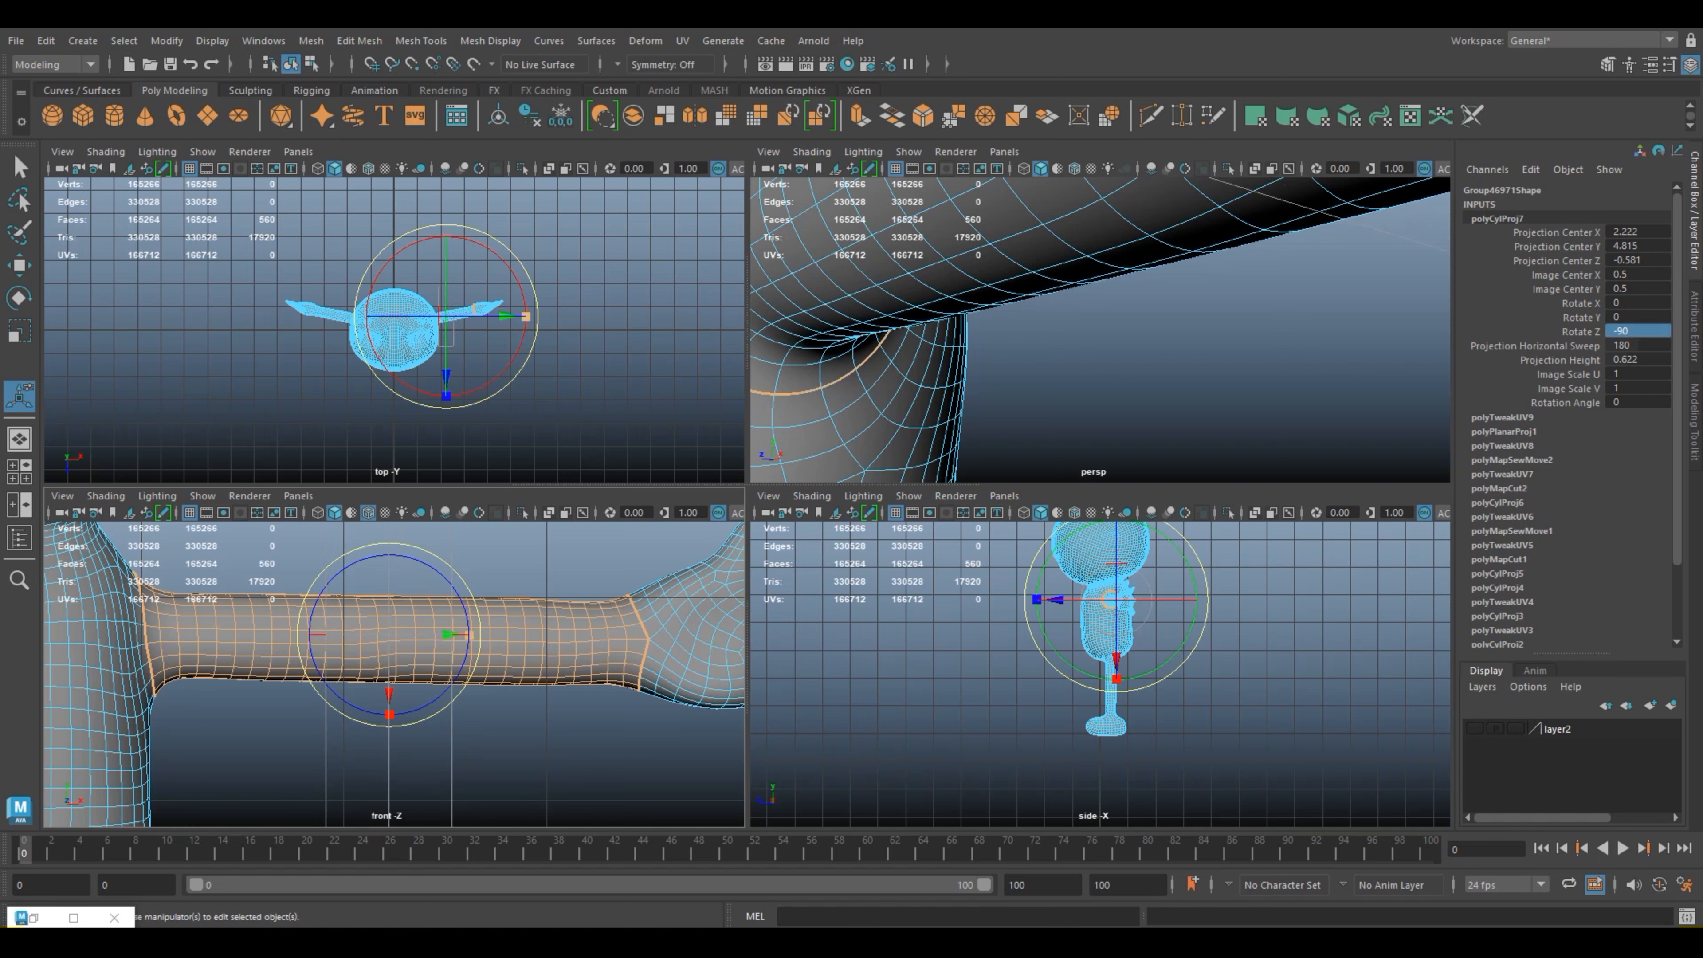
# Step: Check the cylindrical projection's alignment around the arm and switch its manipulator back to the sizing handles
pyautogui.click(318, 633)
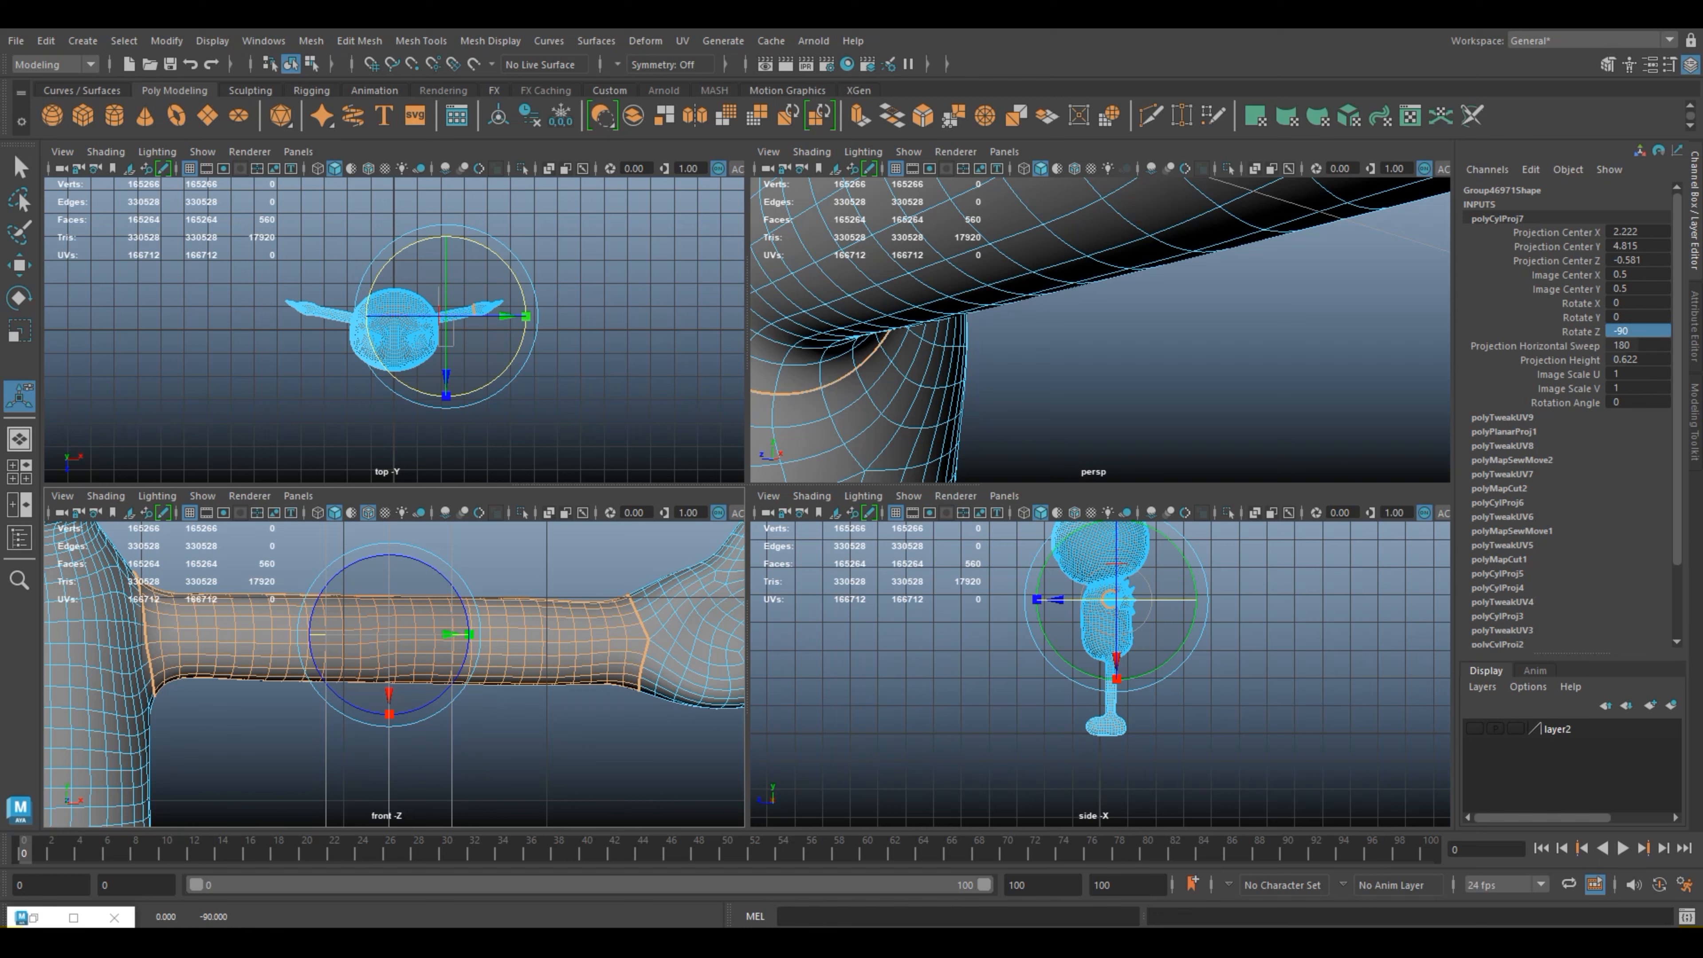
pyautogui.scroll(5, 395, 329)
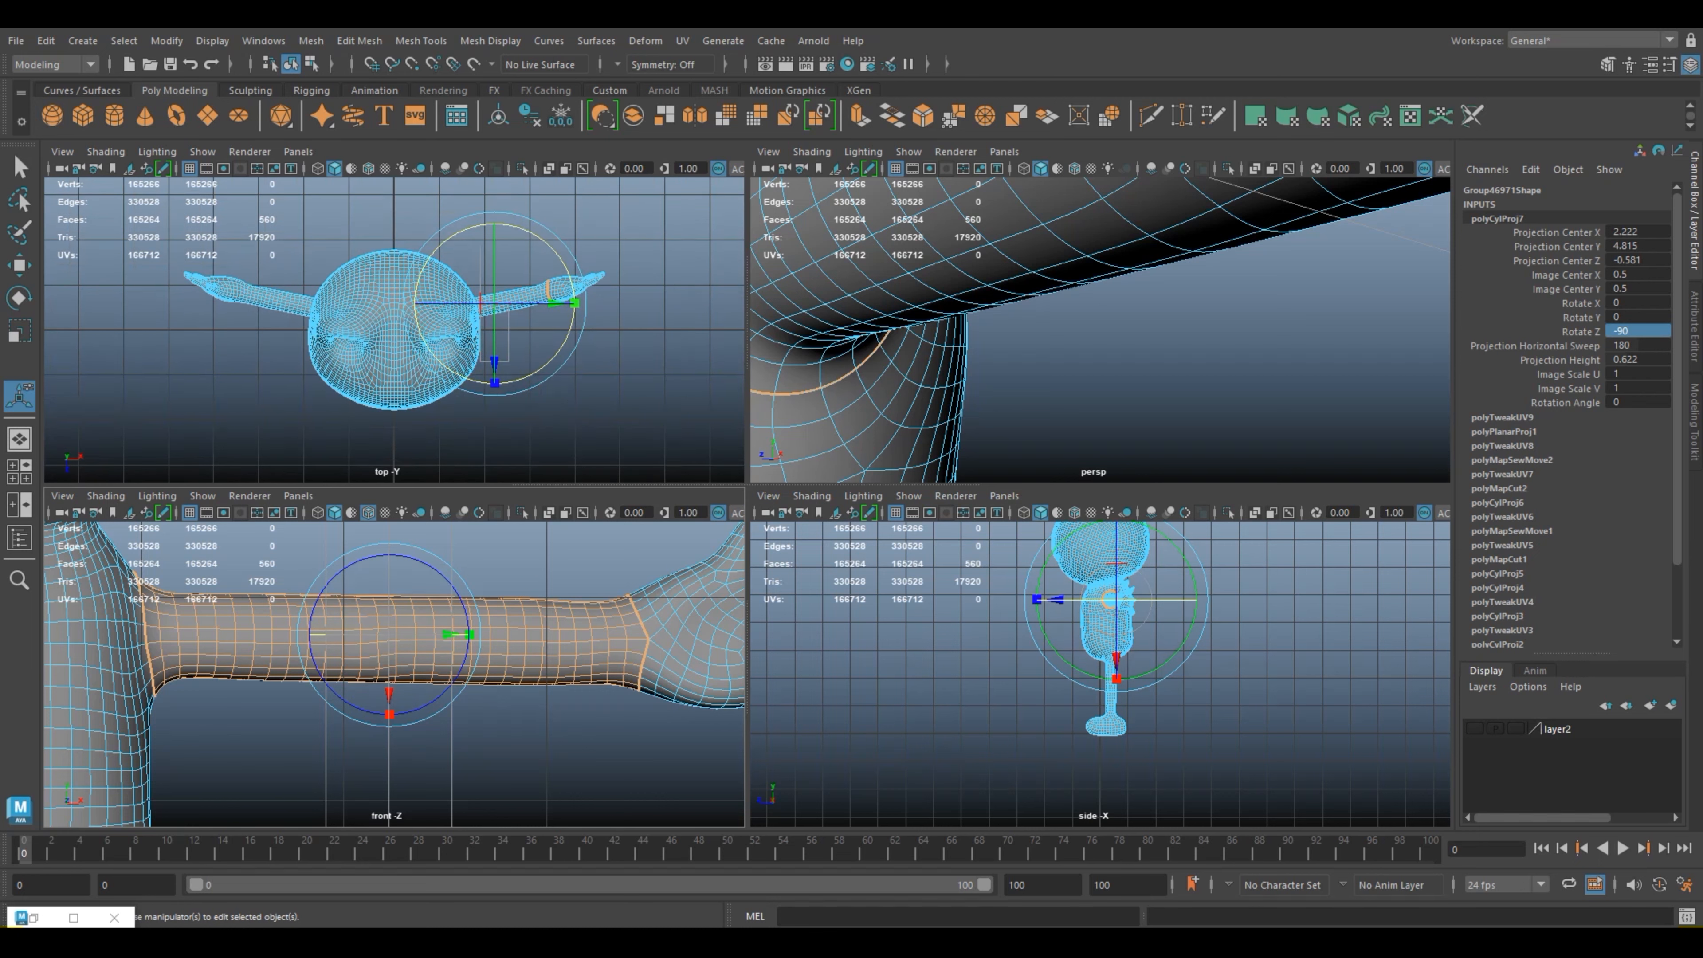
pyautogui.press('f')
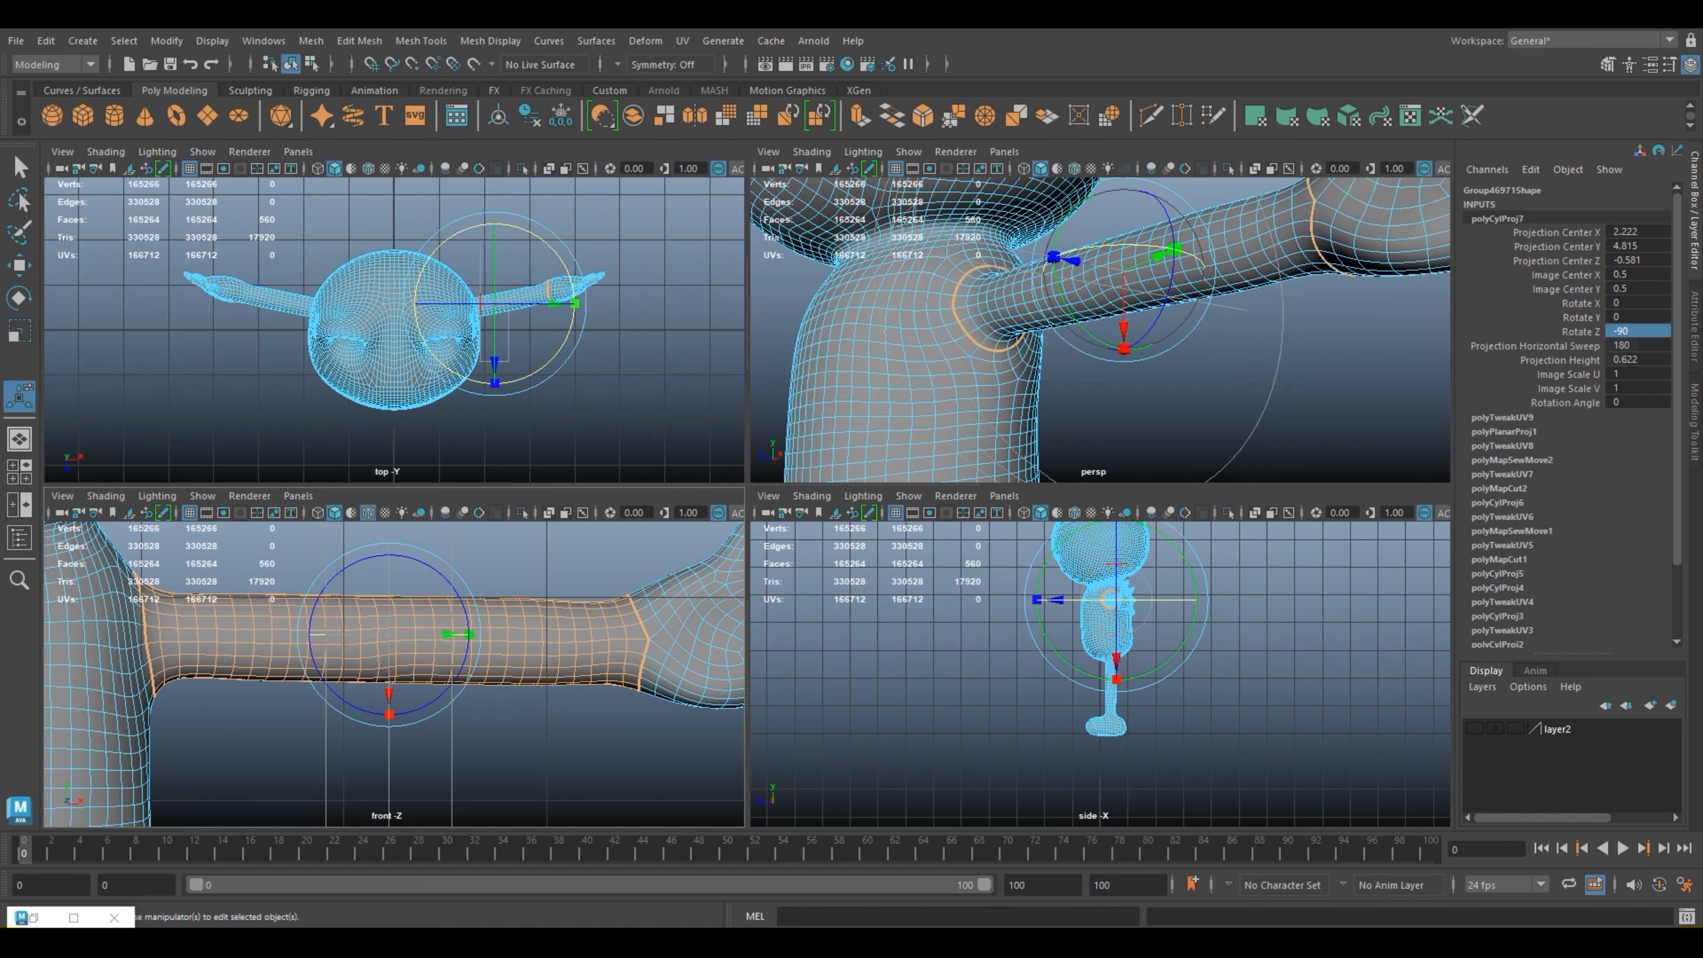
pyautogui.keyDown('alt'); pyautogui.moveTo(1126, 322); pyautogui.dragTo(918, 328); pyautogui.keyUp('alt')
pyautogui.scroll(-4, 918, 329)
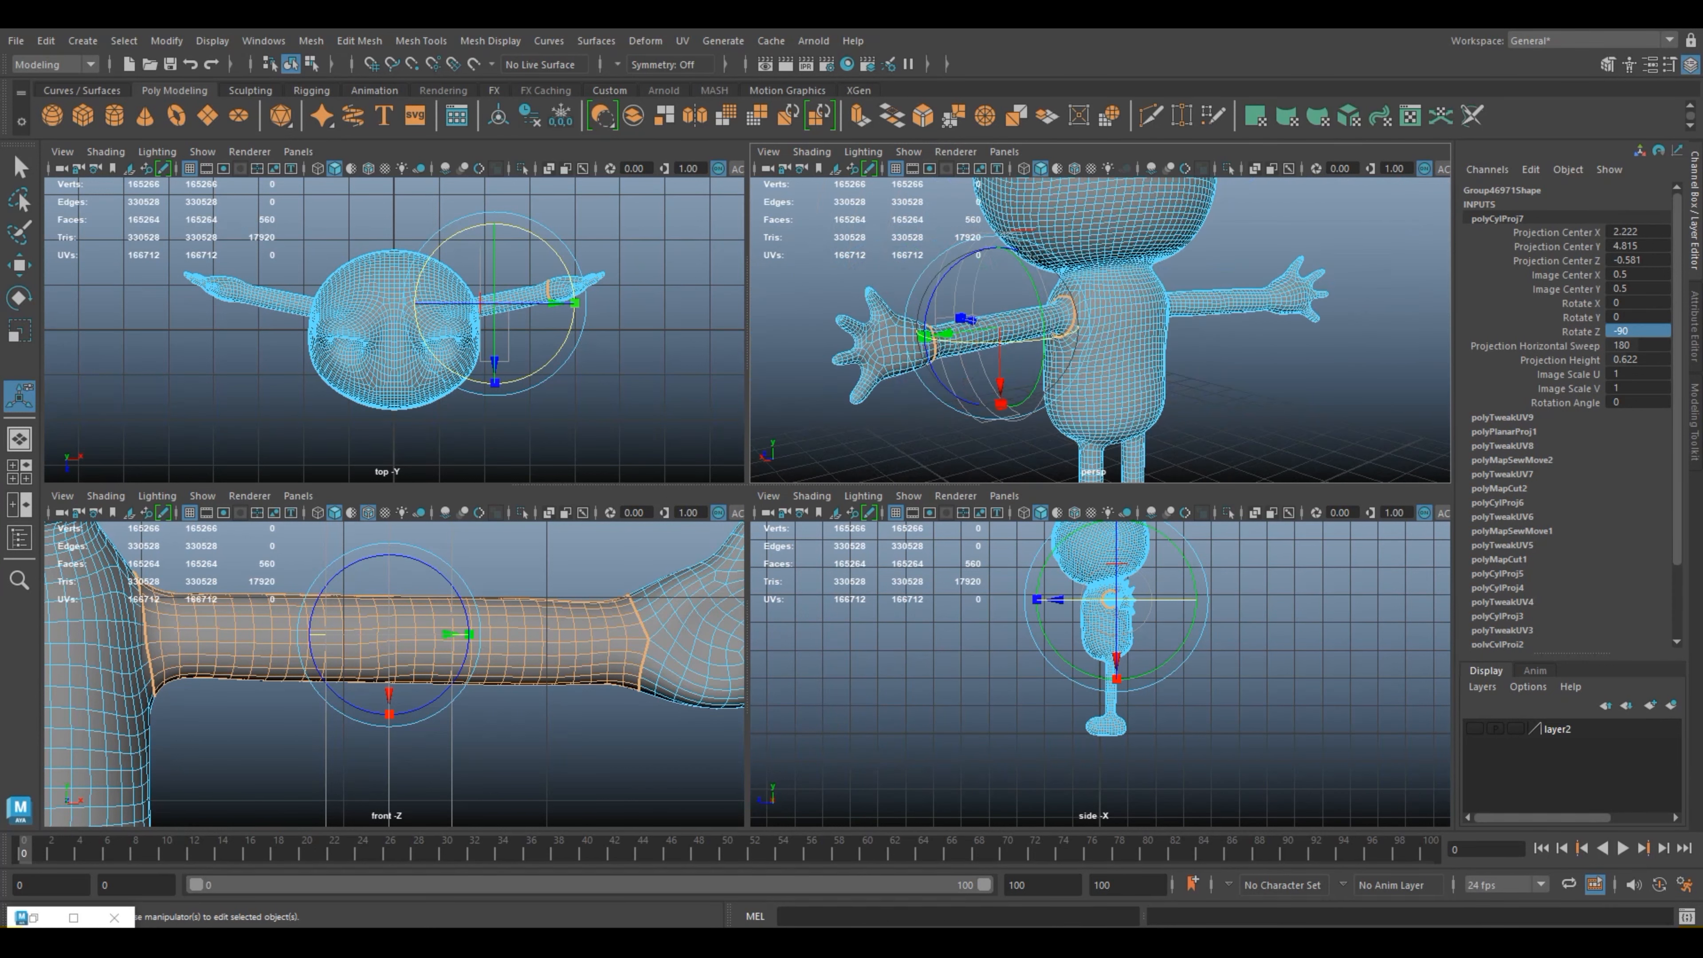
pyautogui.keyDown('alt'); pyautogui.moveTo(972, 349); pyautogui.dragTo(1073, 235); pyautogui.keyUp('alt')
pyautogui.scroll(5, 1072, 235)
pyautogui.keyDown('alt'); pyautogui.moveTo(969, 256); pyautogui.dragTo(1098, 378, button='middle'); pyautogui.keyUp('alt')
pyautogui.click(1063, 268)
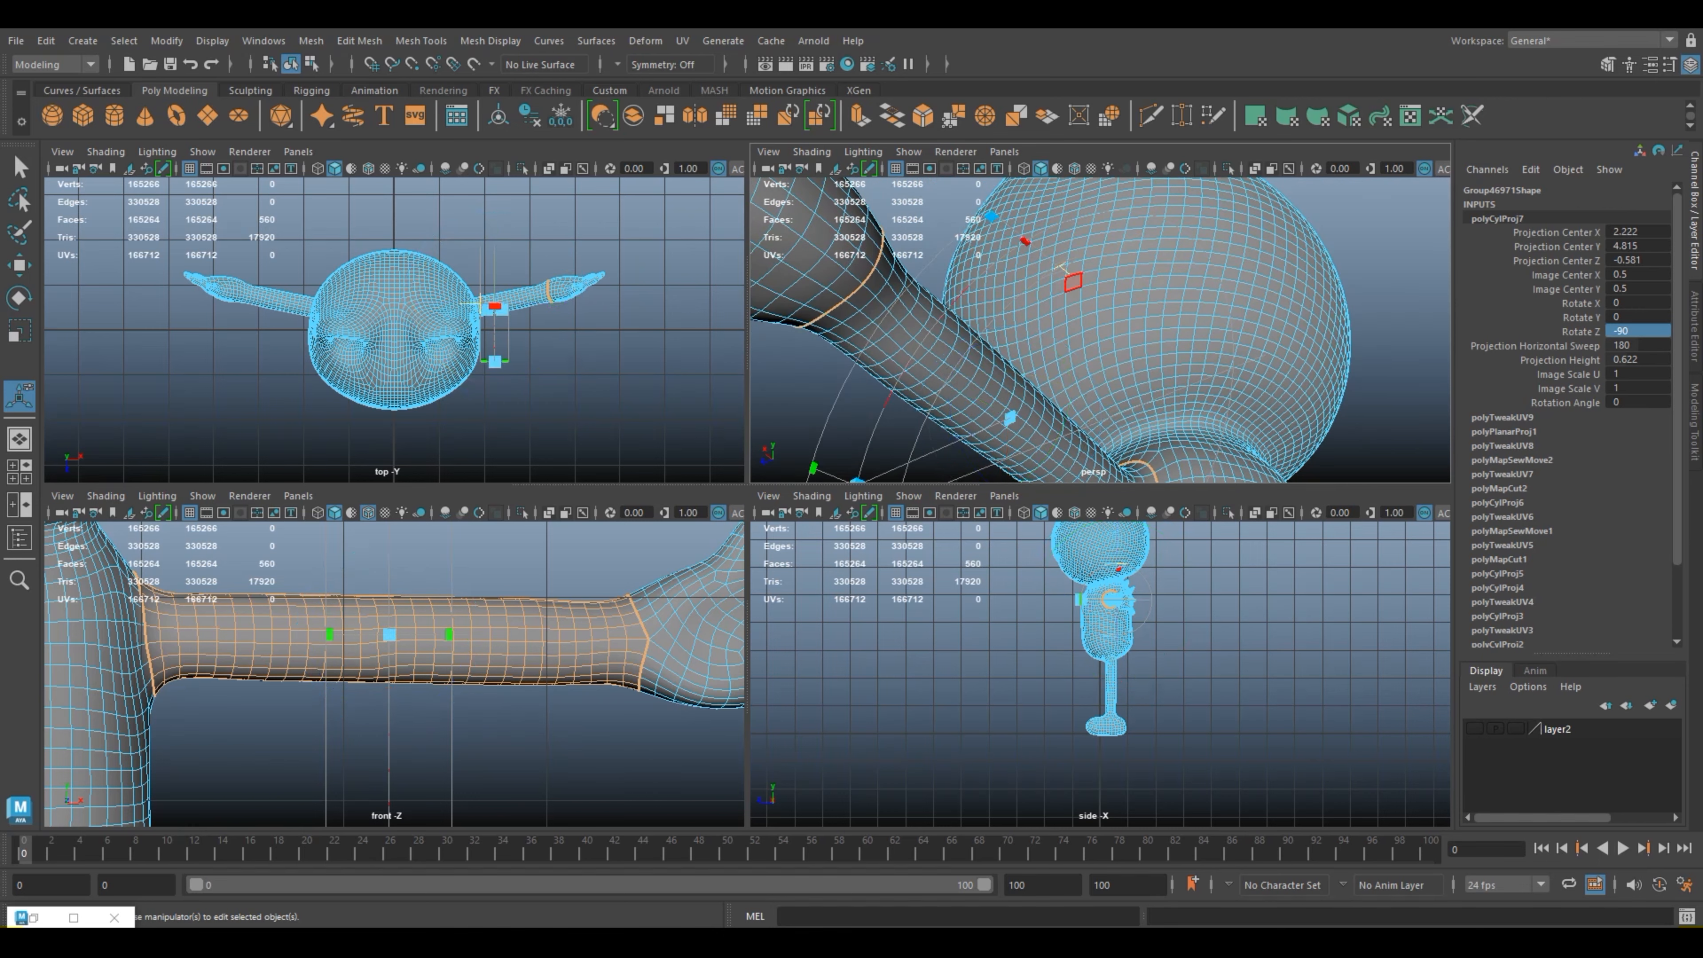
# Step: Stretch the cylindrical projection along the arm from shoulder to wrist, to a projection height of about 3.185
pyautogui.scroll(-8, 395, 674)
pyautogui.scroll(2, 394, 664)
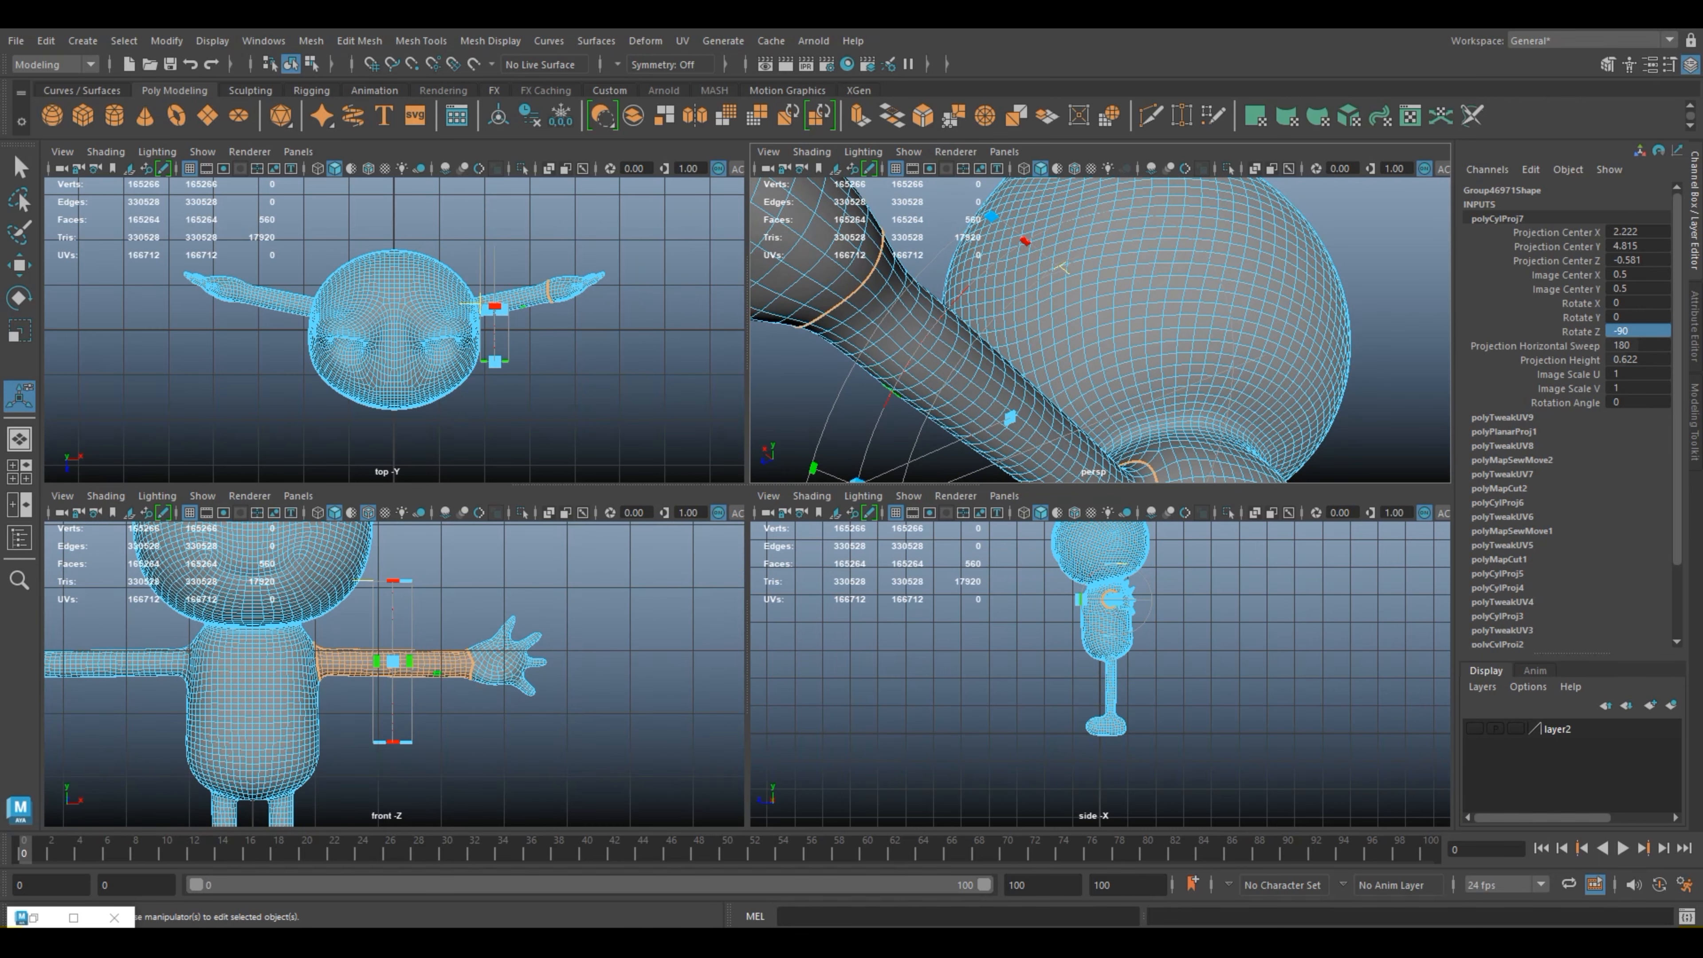
pyautogui.click(409, 662)
pyautogui.moveTo(410, 662); pyautogui.dragTo(616, 662)
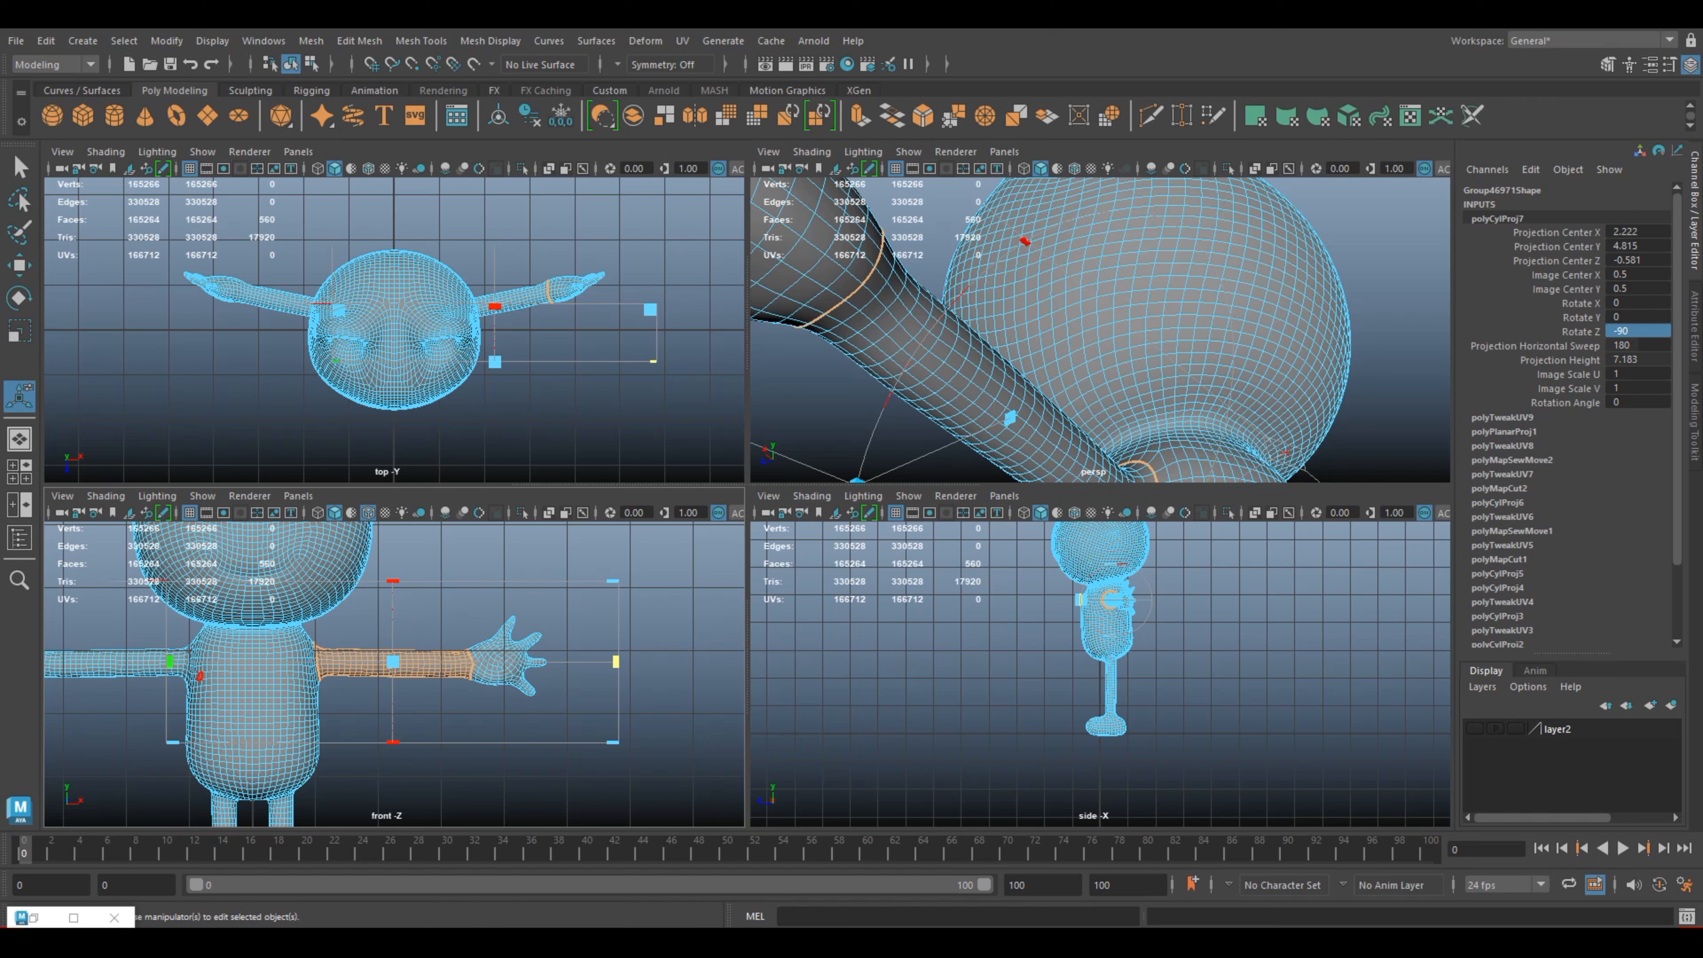
pyautogui.moveTo(170, 662); pyautogui.dragTo(295, 662)
pyautogui.scroll(-7, 1099, 330)
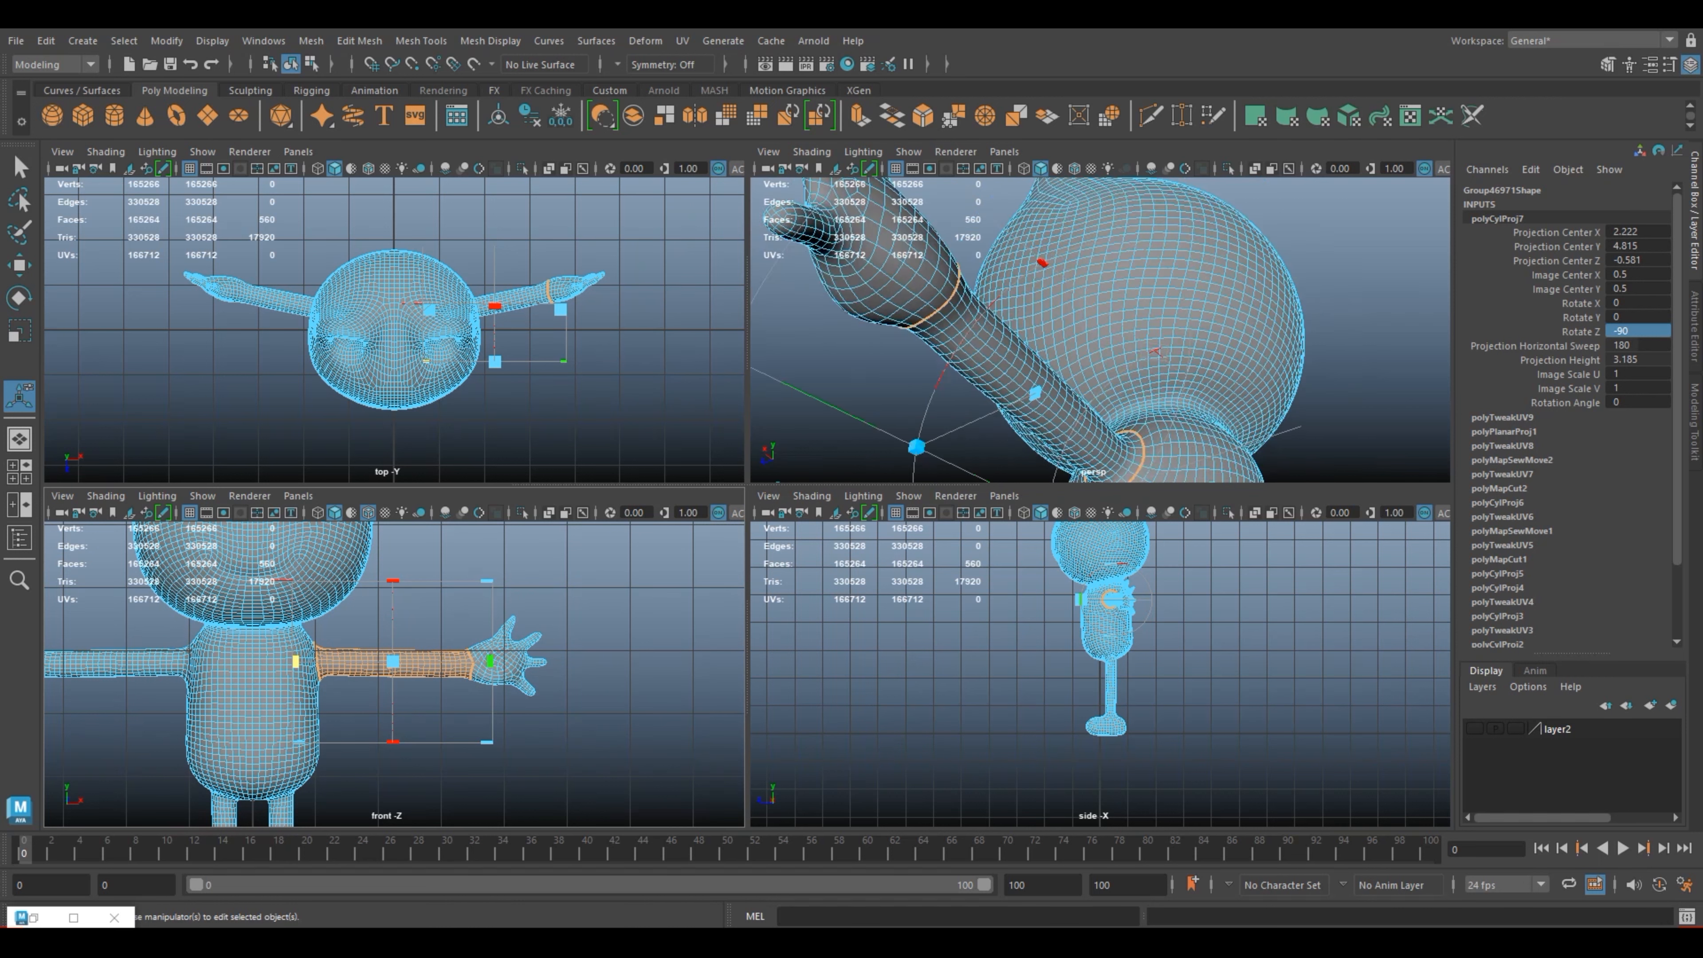
# Step: Wrap the cylindrical projection fully around the arm, to a horizontal sweep of 360
pyautogui.keyDown('alt'); pyautogui.moveTo(1099, 302); pyautogui.dragTo(1106, 436); pyautogui.keyUp('alt')
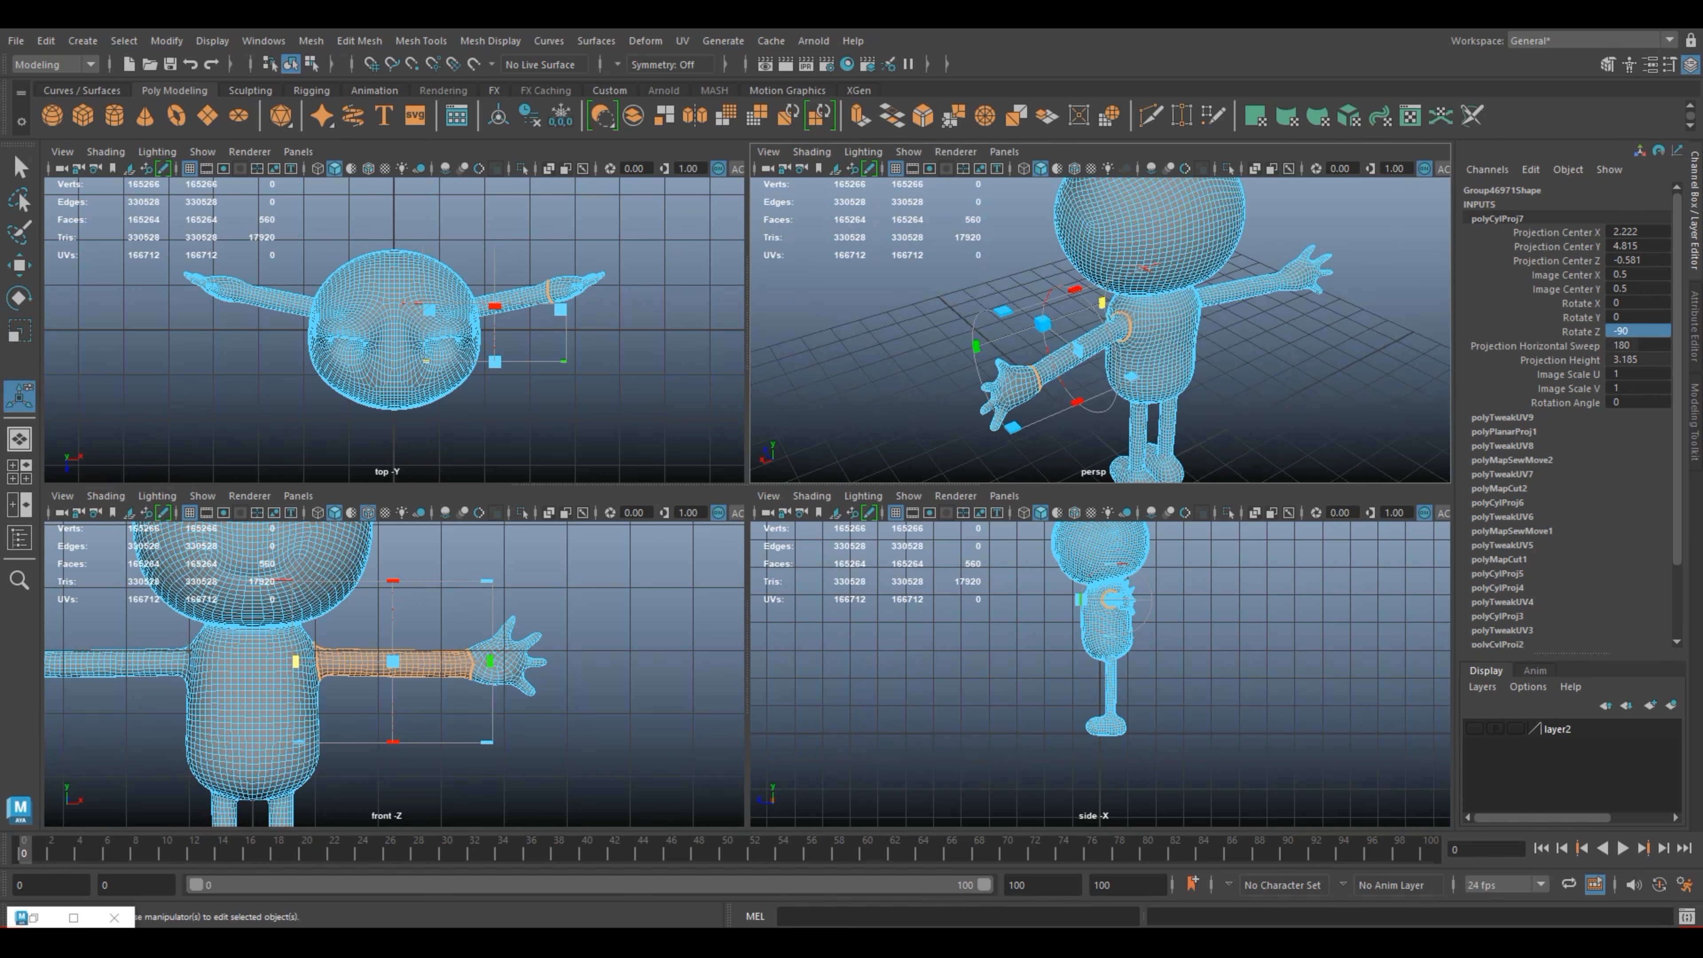
pyautogui.moveTo(1103, 335)
pyautogui.keyDown('alt'); pyautogui.mouseDown()
pyautogui.moveTo(1163, 337)
pyautogui.moveTo(1103, 341)
pyautogui.mouseUp(); pyautogui.keyUp('alt')
pyautogui.keyDown('alt'); pyautogui.moveTo(1099, 349); pyautogui.dragTo(1097, 251, button='middle'); pyautogui.keyUp('alt')
pyautogui.keyDown('alt'); pyautogui.moveTo(1097, 251); pyautogui.dragTo(1098, 302); pyautogui.keyUp('alt')
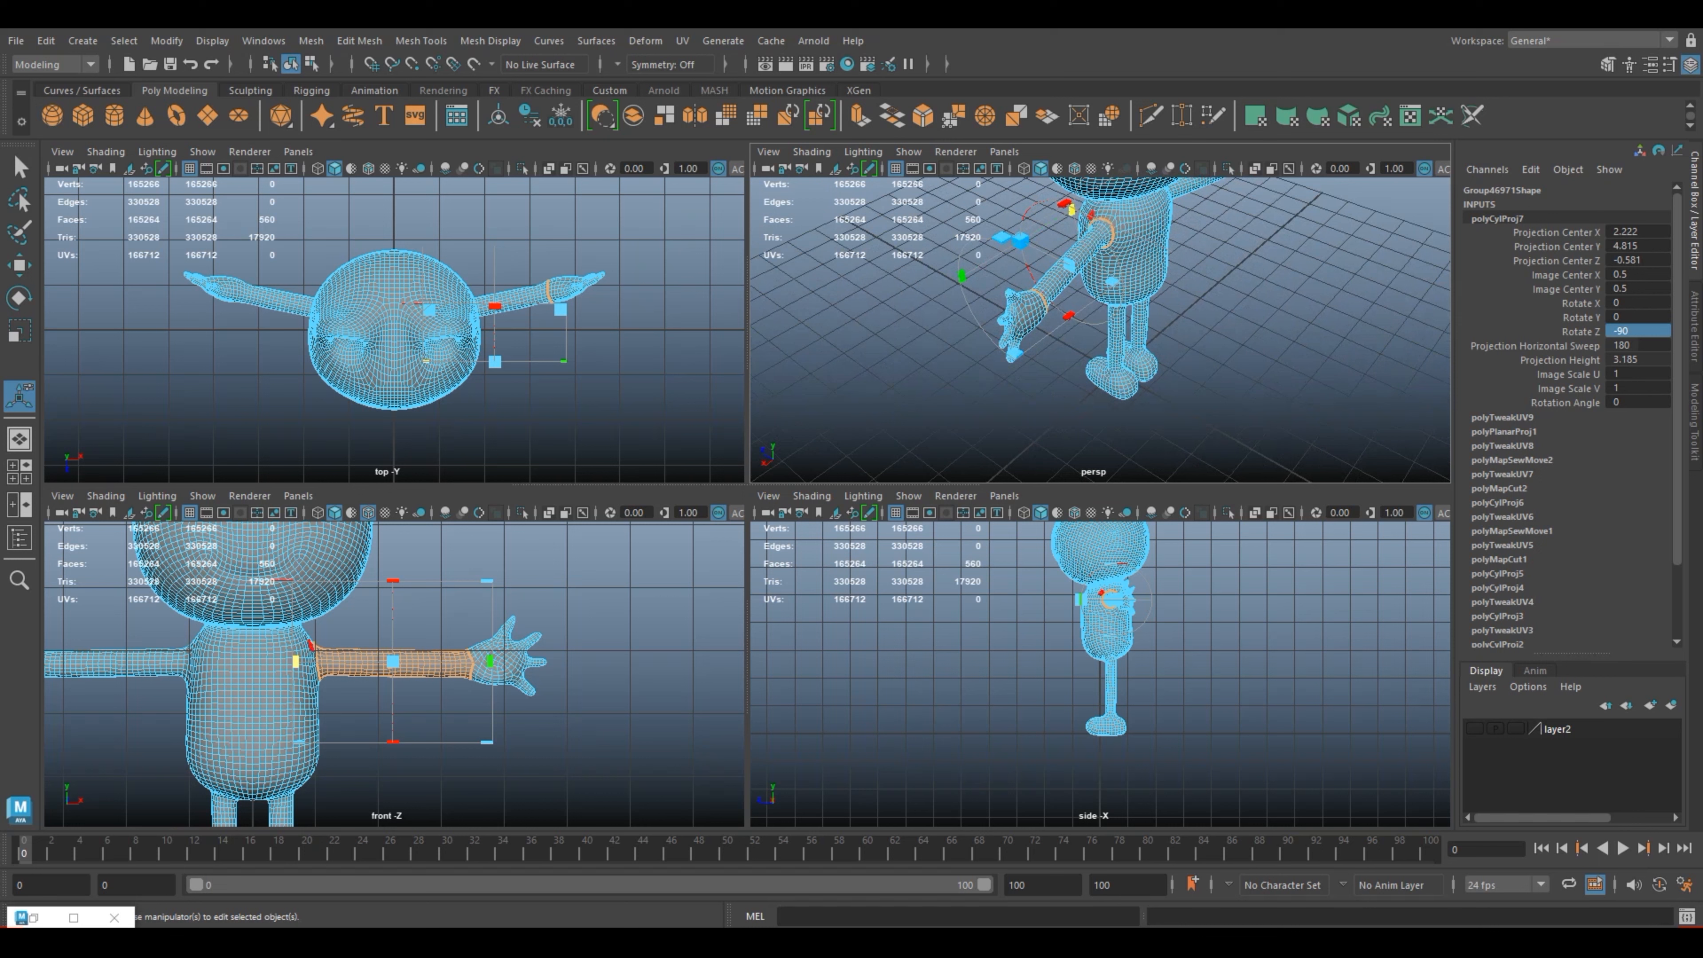
pyautogui.click(1065, 203)
pyautogui.moveTo(1065, 203); pyautogui.dragTo(1125, 373)
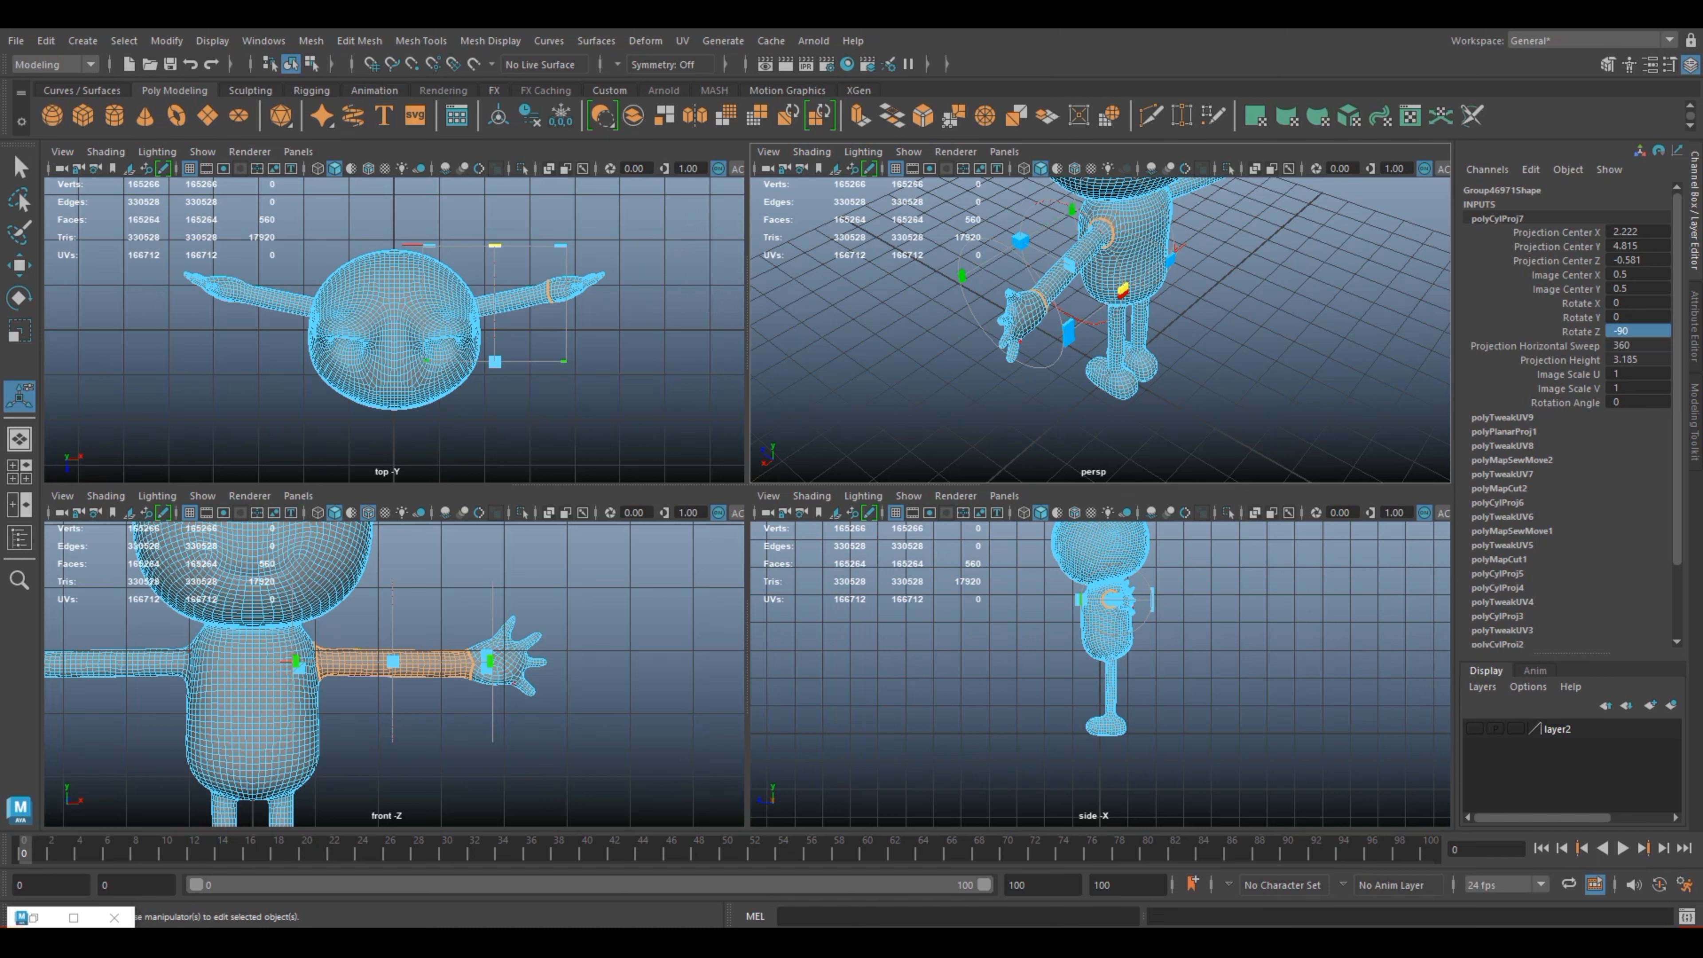
# Step: Leave the projection manipulator, clear the face selection, select the whole frog mesh, and maximize the perspective view
pyautogui.moveTo(1057, 283); pyautogui.dragTo(1144, 258, button='right')
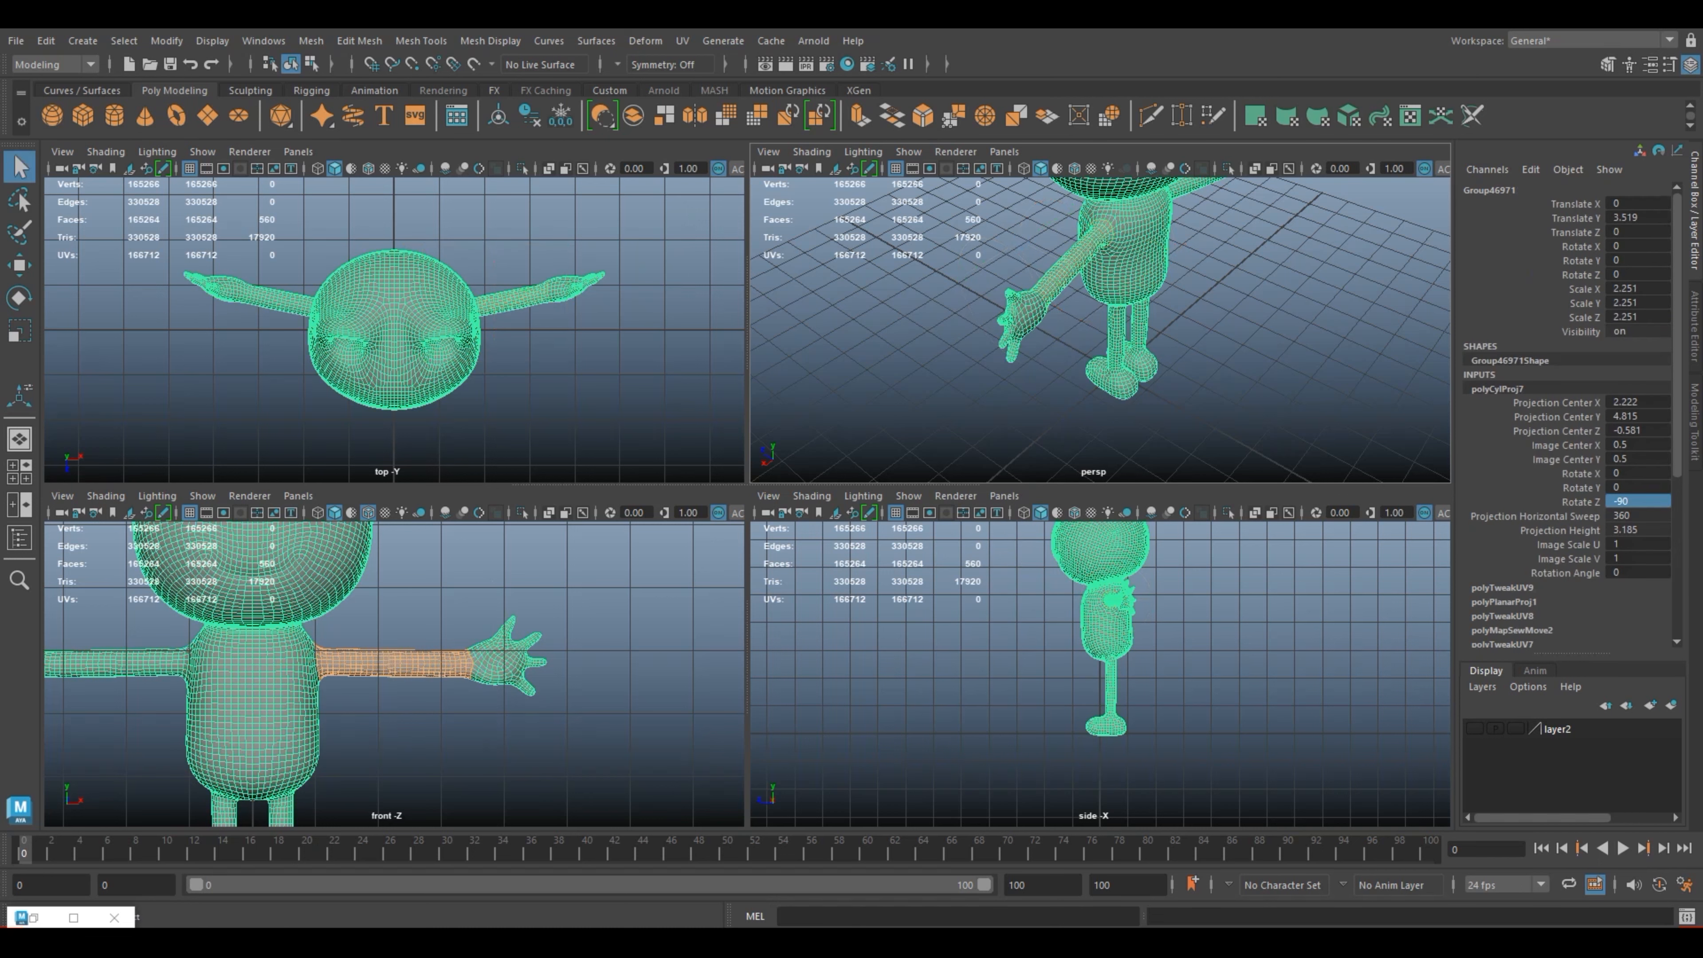
pyautogui.click(1235, 288)
pyautogui.scroll(-3, 1235, 288)
pyautogui.keyDown('alt'); pyautogui.moveTo(1235, 288); pyautogui.dragTo(1404, 235); pyautogui.keyUp('alt')
pyautogui.click(995, 320)
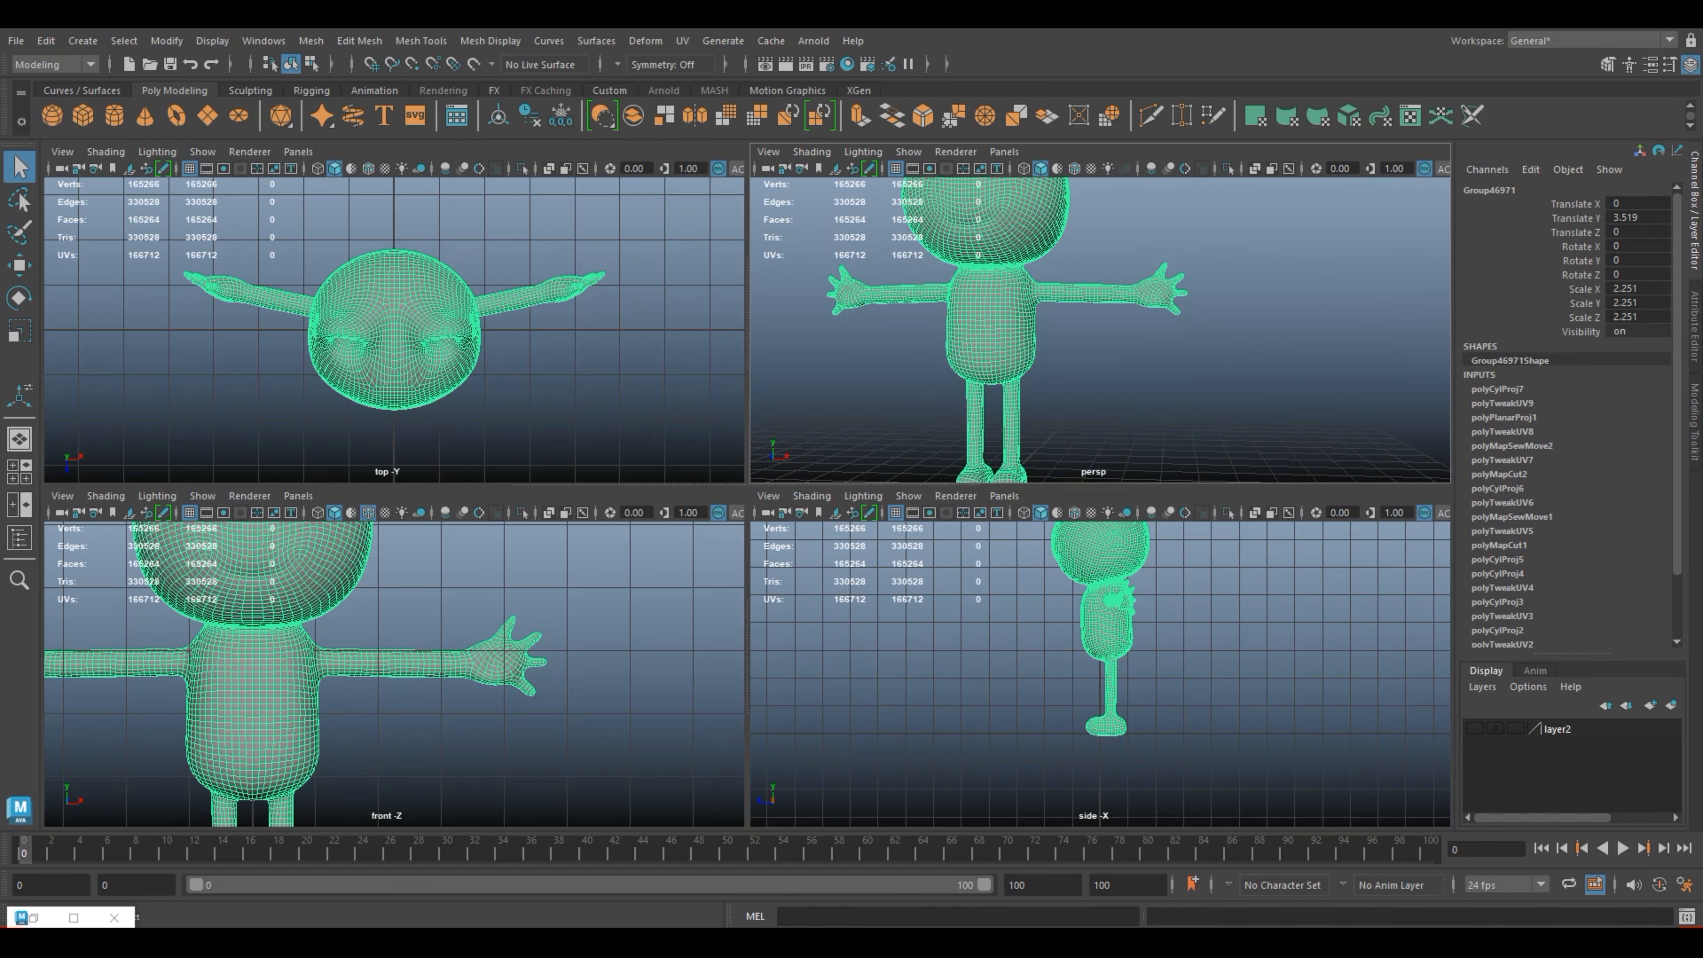
pyautogui.press('space')
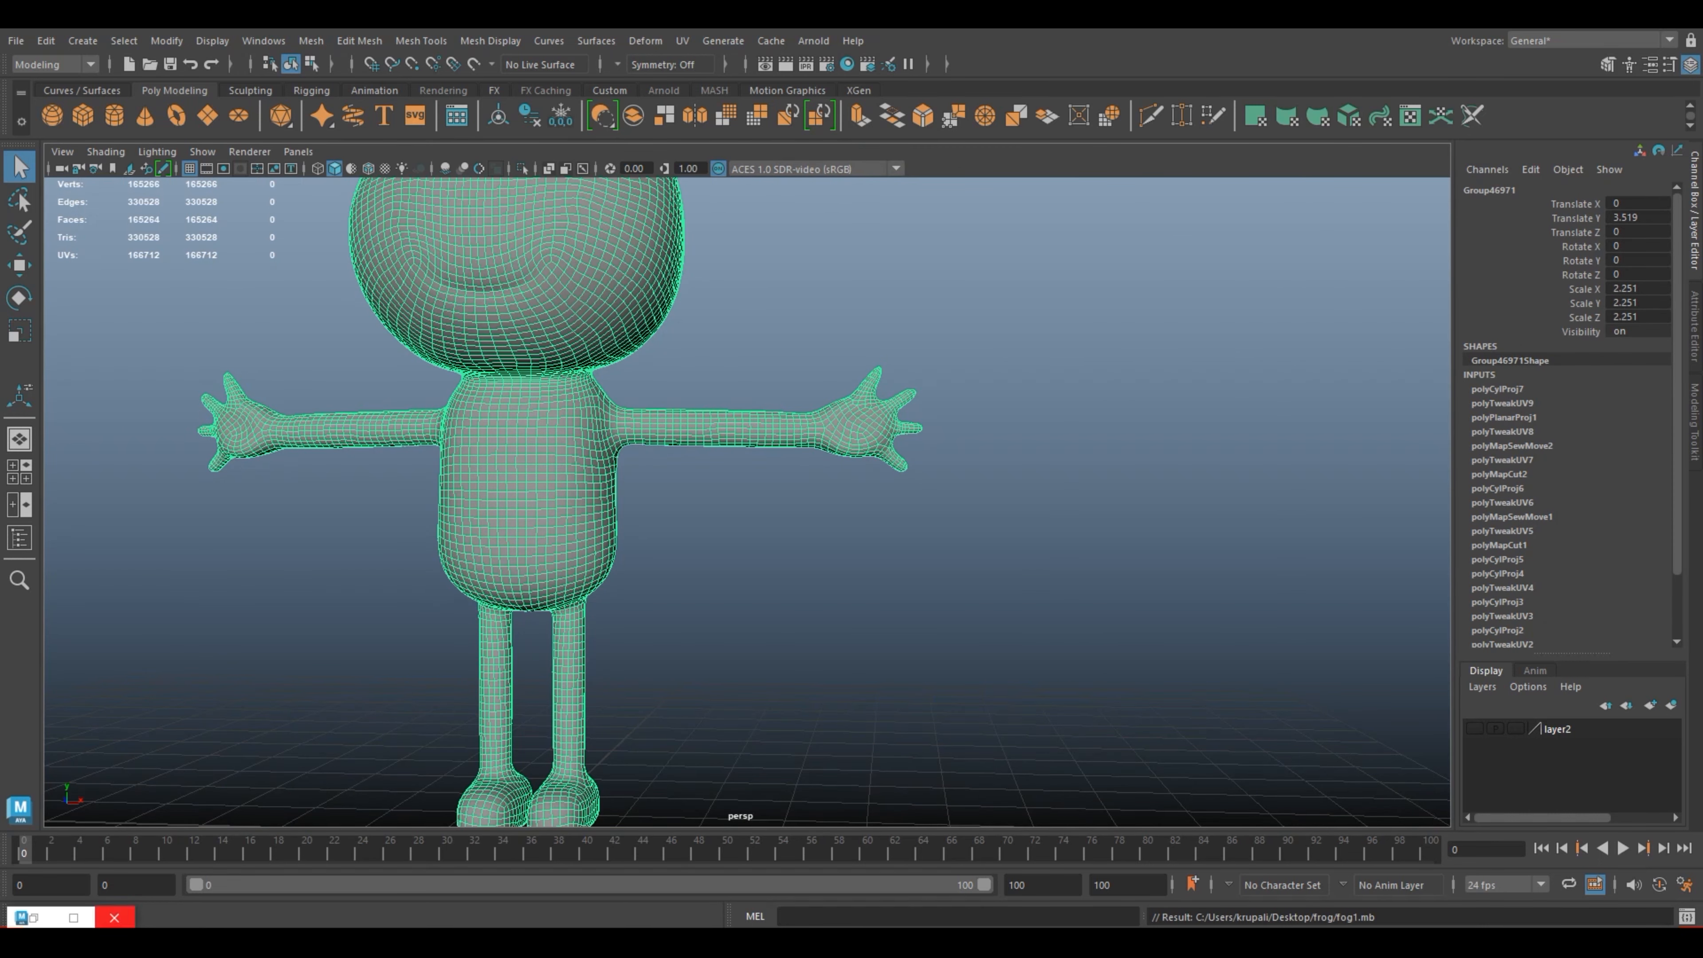
# Step: Restore the UV Editor and place it beside the frog's body with the mesh's UV shells displayed
pyautogui.click(73, 917)
pyautogui.moveTo(1207, 15)
pyautogui.mouseDown()
pyautogui.moveTo(1360, 254)
pyautogui.moveTo(1394, 276)
pyautogui.mouseUp()
pyautogui.click(570, 436)
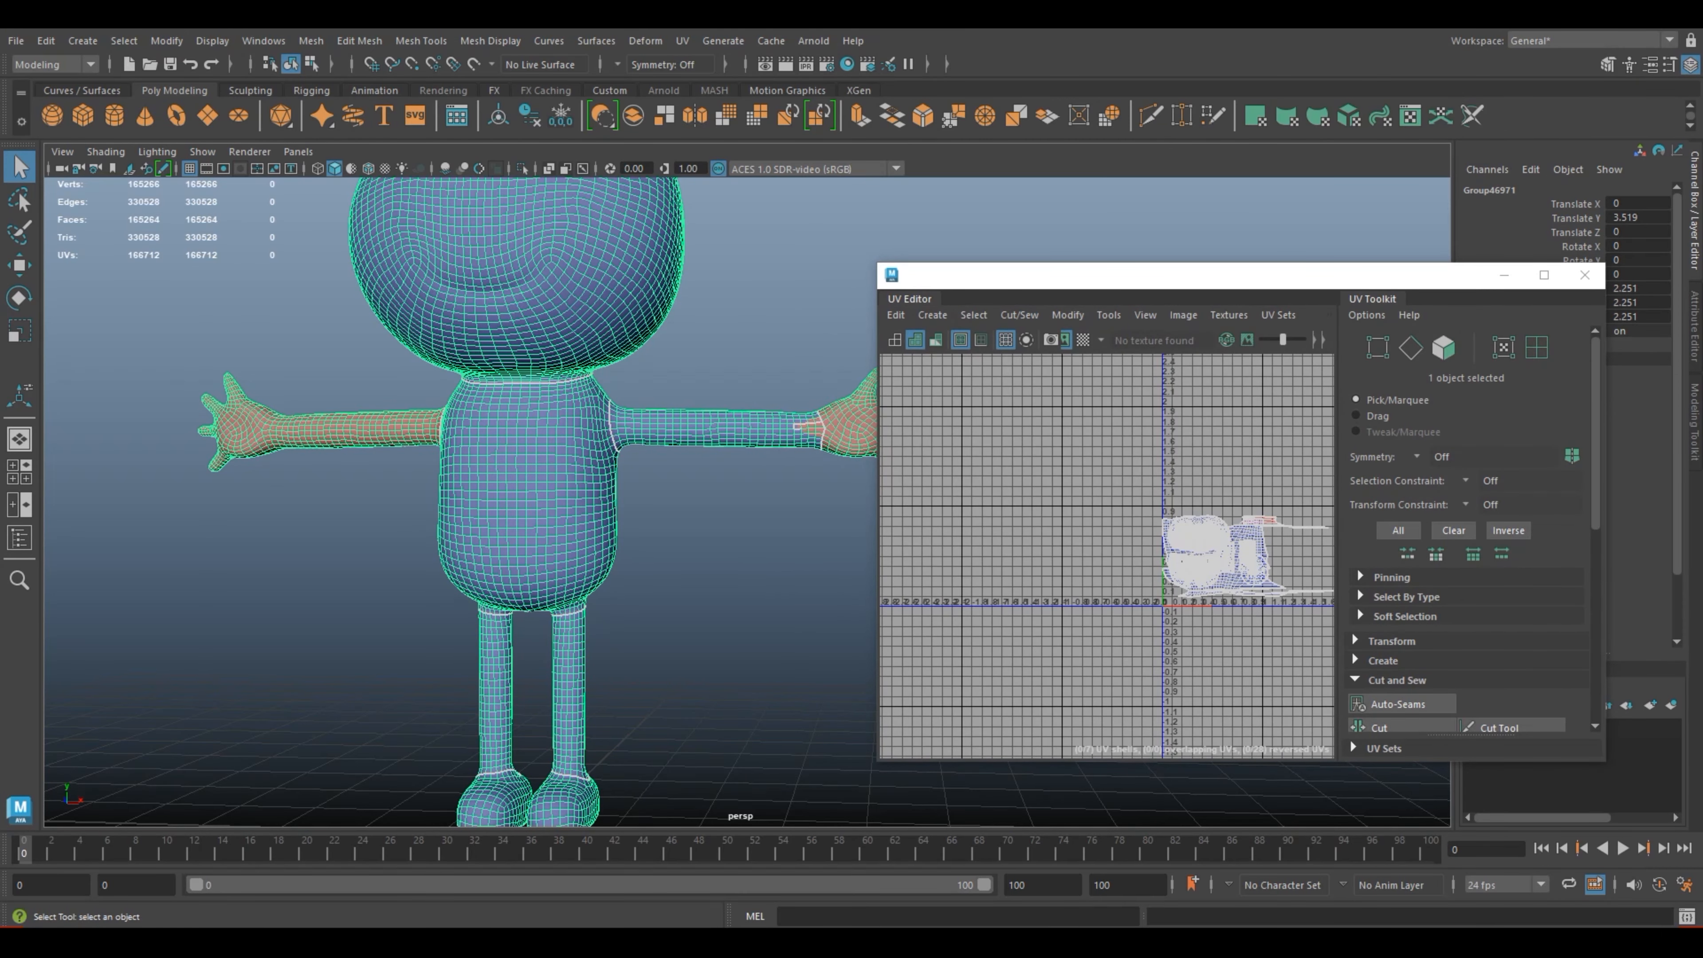
pyautogui.click(1193, 557)
# Step: Examine the UV border between the projected arm and the hand at the wrist
pyautogui.keyDown('alt'); pyautogui.moveTo(771, 436); pyautogui.dragTo(541, 482, button='middle'); pyautogui.keyUp('alt')
pyautogui.scroll(5, 540, 483)
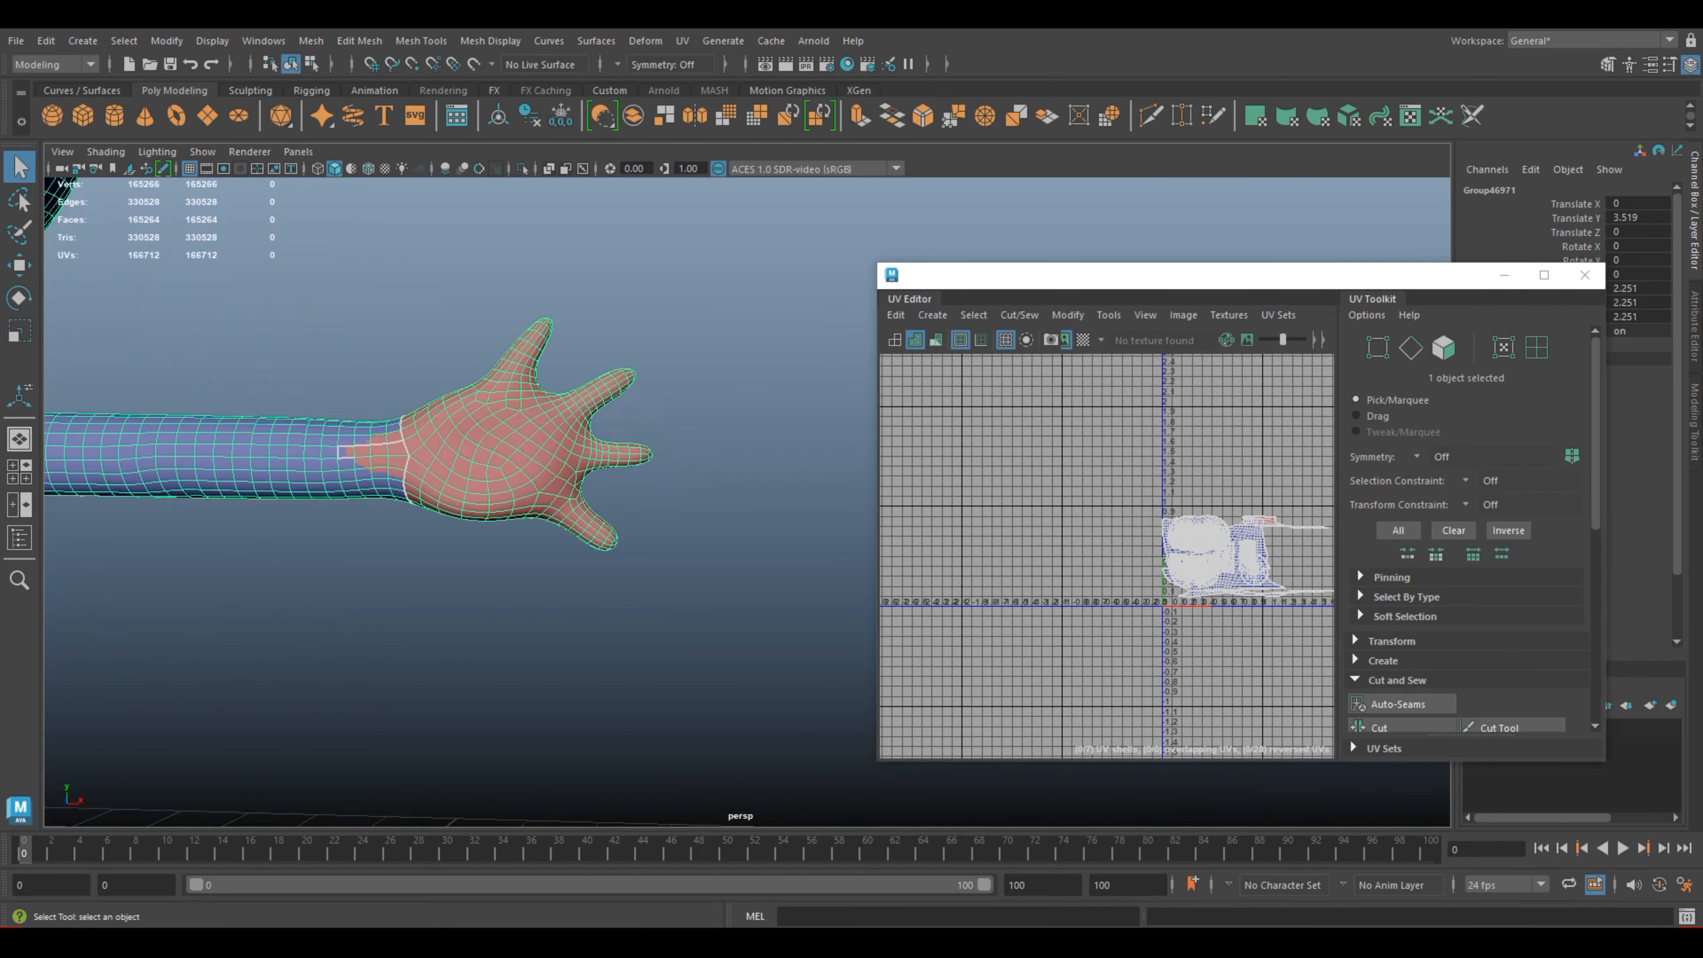
pyautogui.scroll(4, 509, 463)
pyautogui.keyDown('alt'); pyautogui.moveTo(469, 436); pyautogui.dragTo(797, 532, button='middle'); pyautogui.keyUp('alt')
pyautogui.scroll(3, 797, 533)
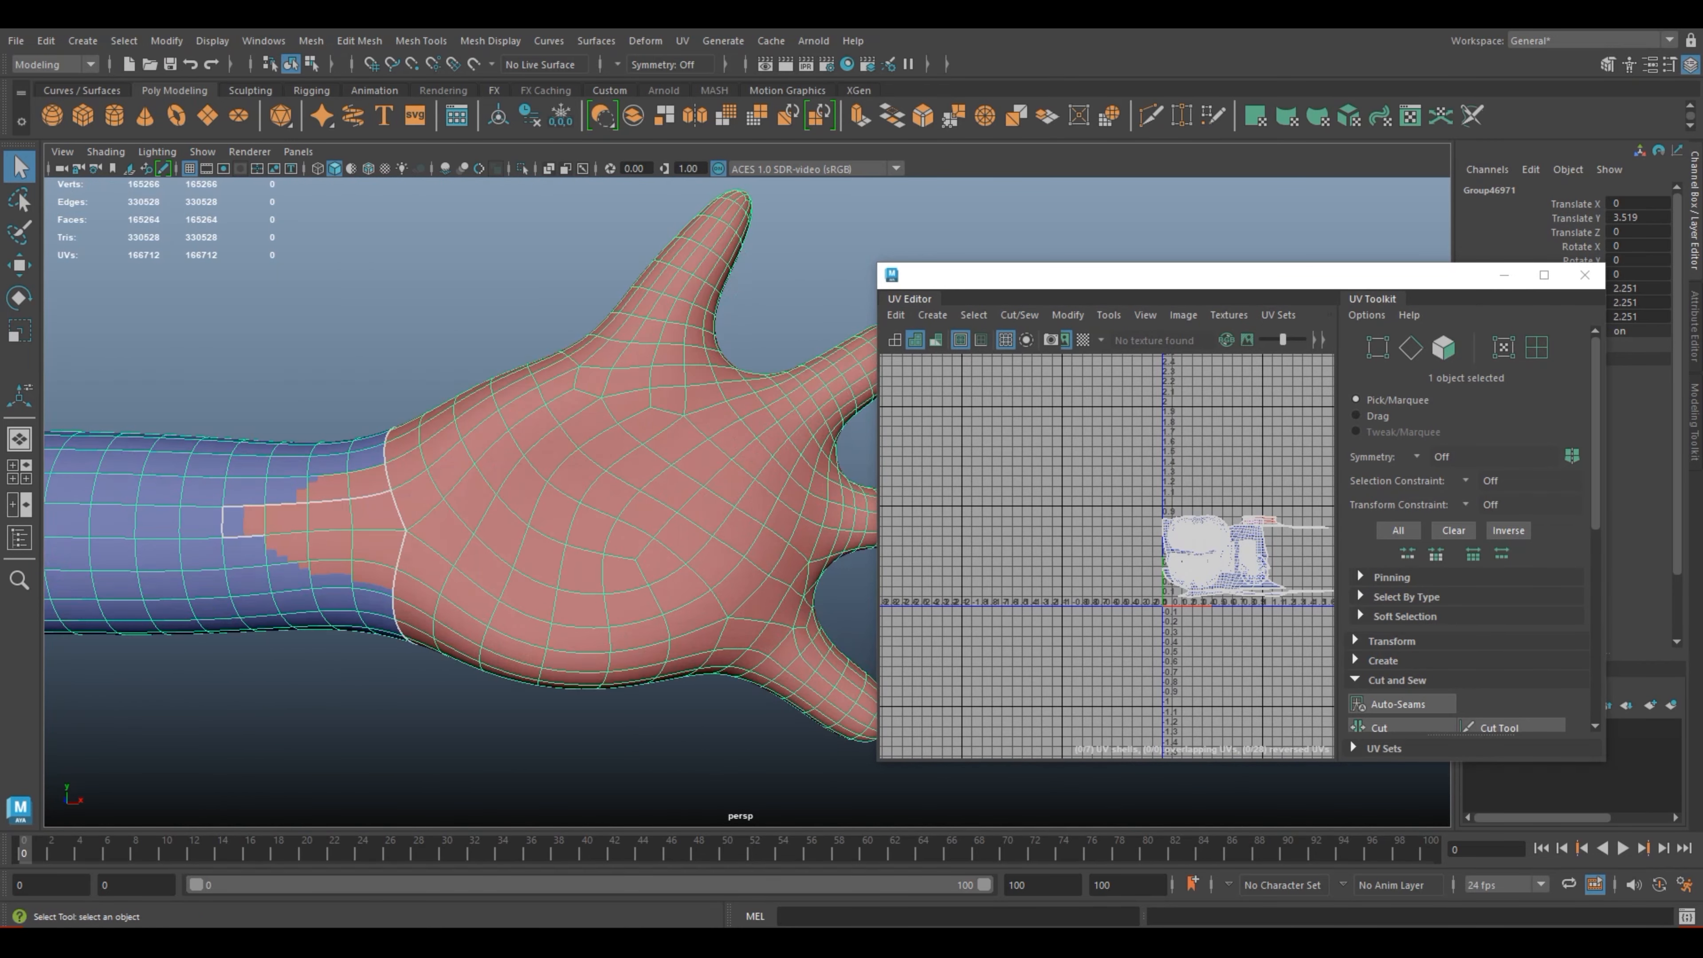
pyautogui.scroll(1, 757, 510)
pyautogui.scroll(-1, 758, 510)
# Step: Select the arm's UV shell and move it clear of the other shells, outside the 0–1 UV tile
pyautogui.keyDown('alt'); pyautogui.moveTo(1207, 516); pyautogui.dragTo(1060, 582, button='middle'); pyautogui.keyUp('alt')
pyautogui.scroll(5, 1105, 659)
pyautogui.keyDown('alt'); pyautogui.moveTo(1105, 660); pyautogui.dragTo(1220, 633, button='middle'); pyautogui.keyUp('alt')
pyautogui.rightClick(1203, 591)
pyautogui.moveTo(1202, 591); pyautogui.dragTo(1121, 544, button='right')
pyautogui.click(1185, 560)
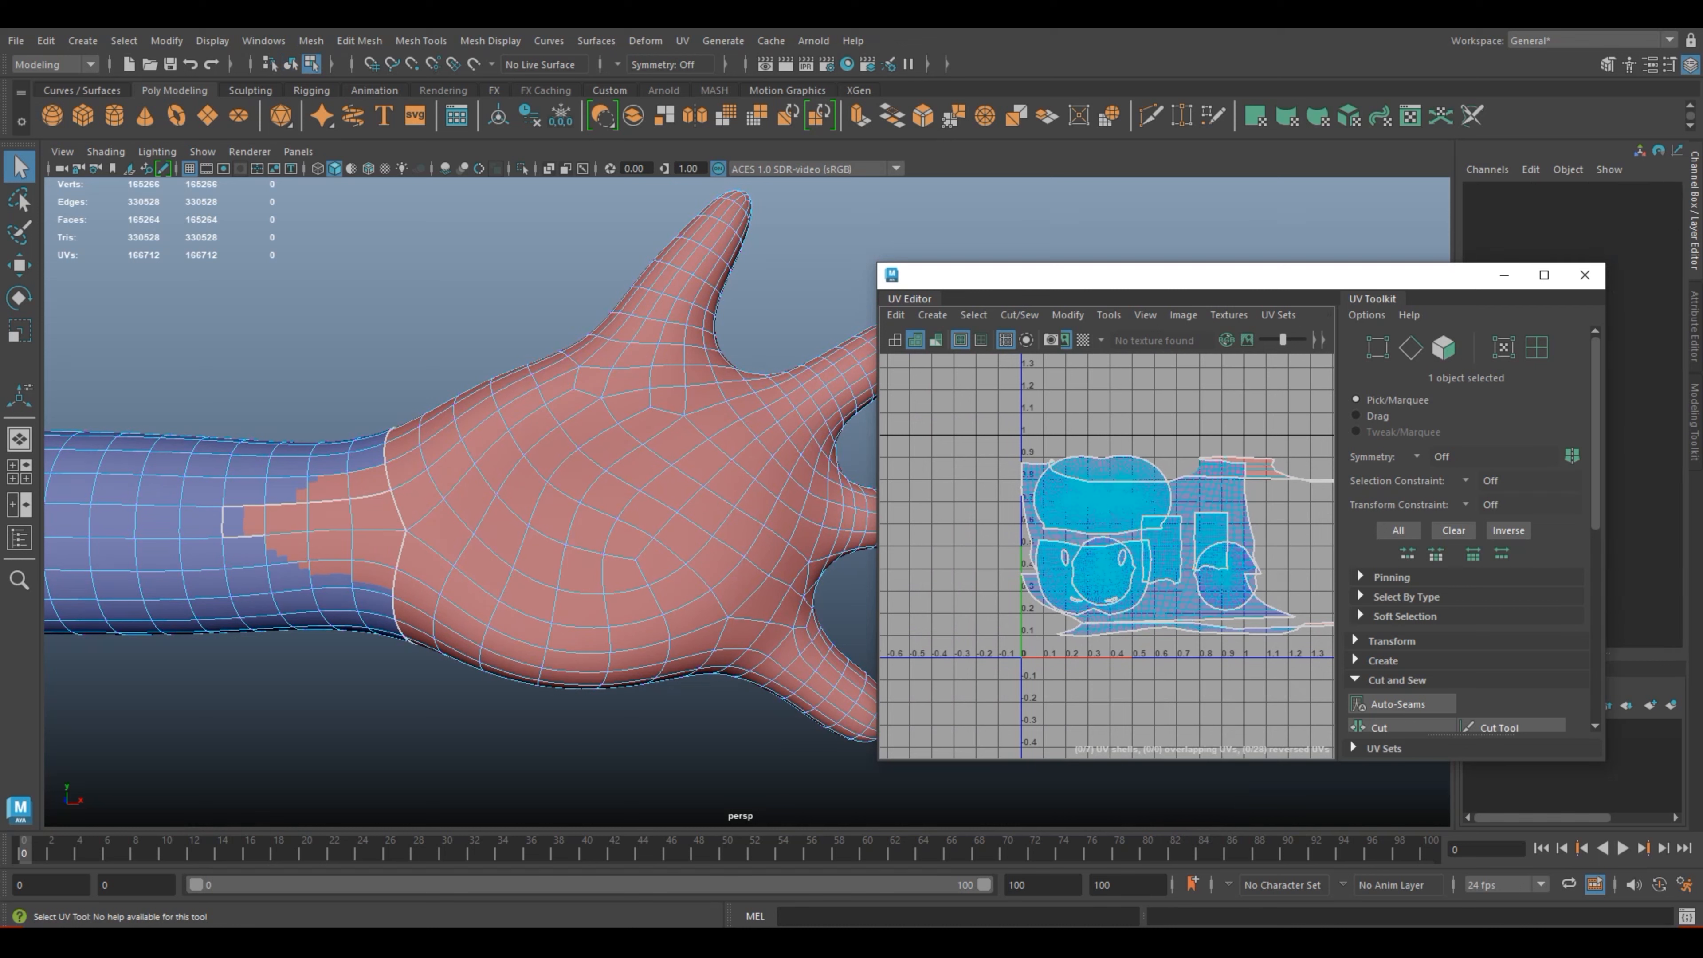
pyautogui.click(1122, 547)
pyautogui.scroll(-3, 1126, 558)
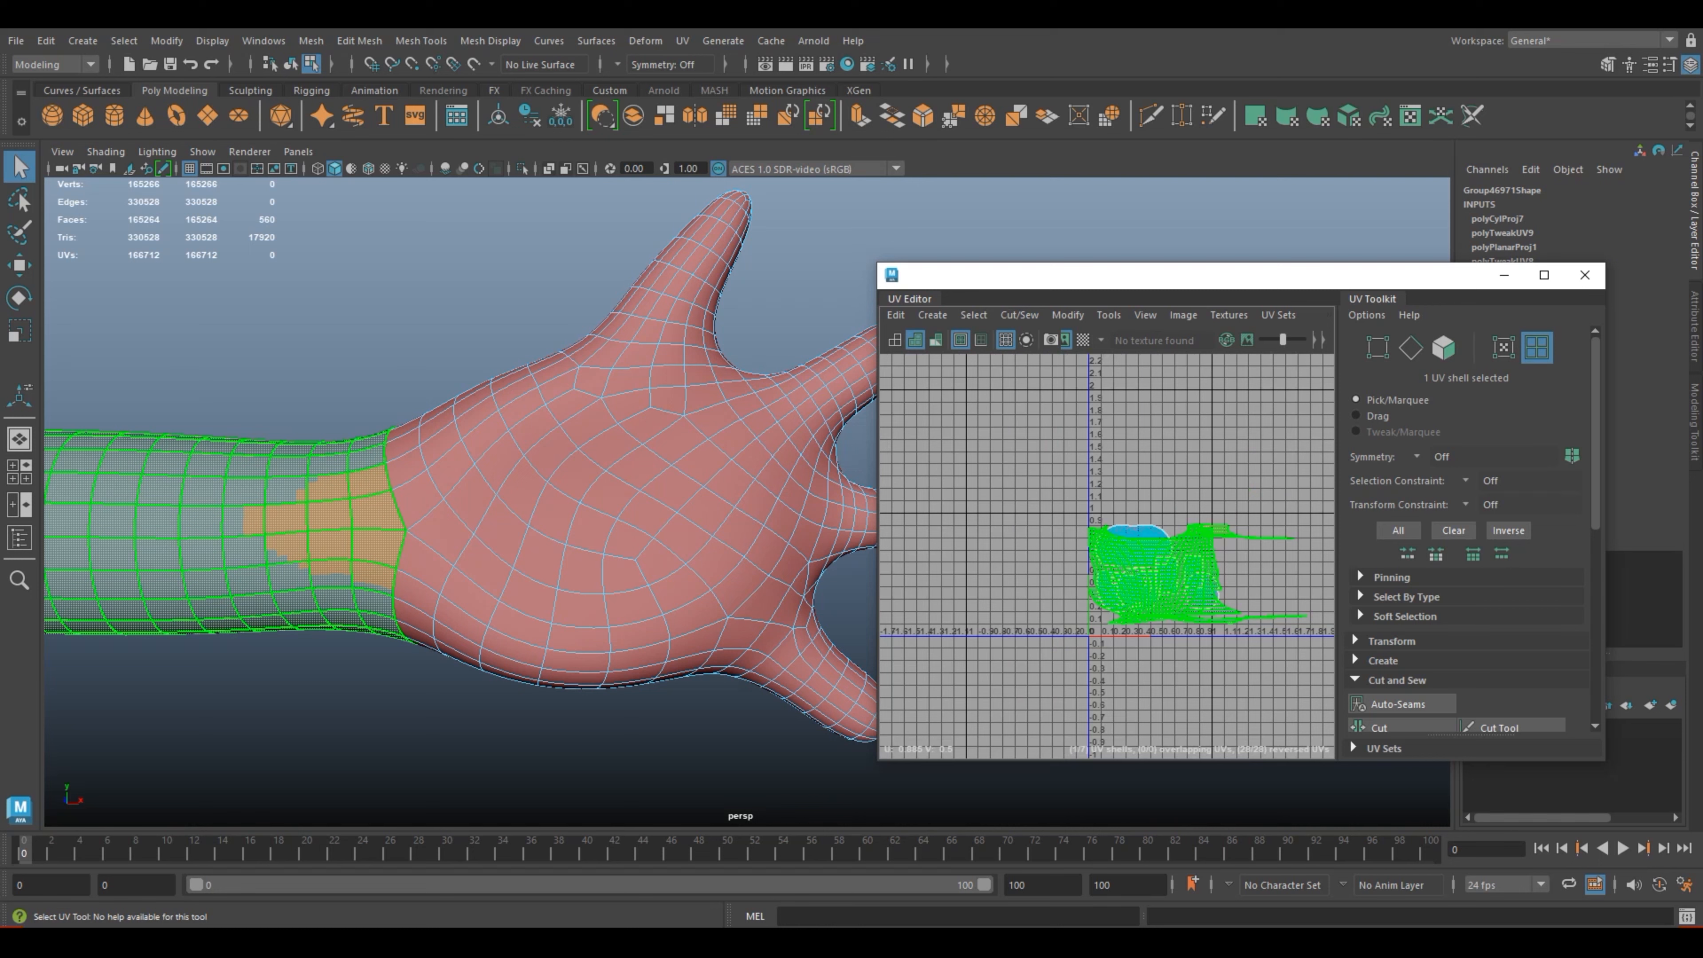
pyautogui.scroll(-2, 1133, 564)
pyautogui.press('w')
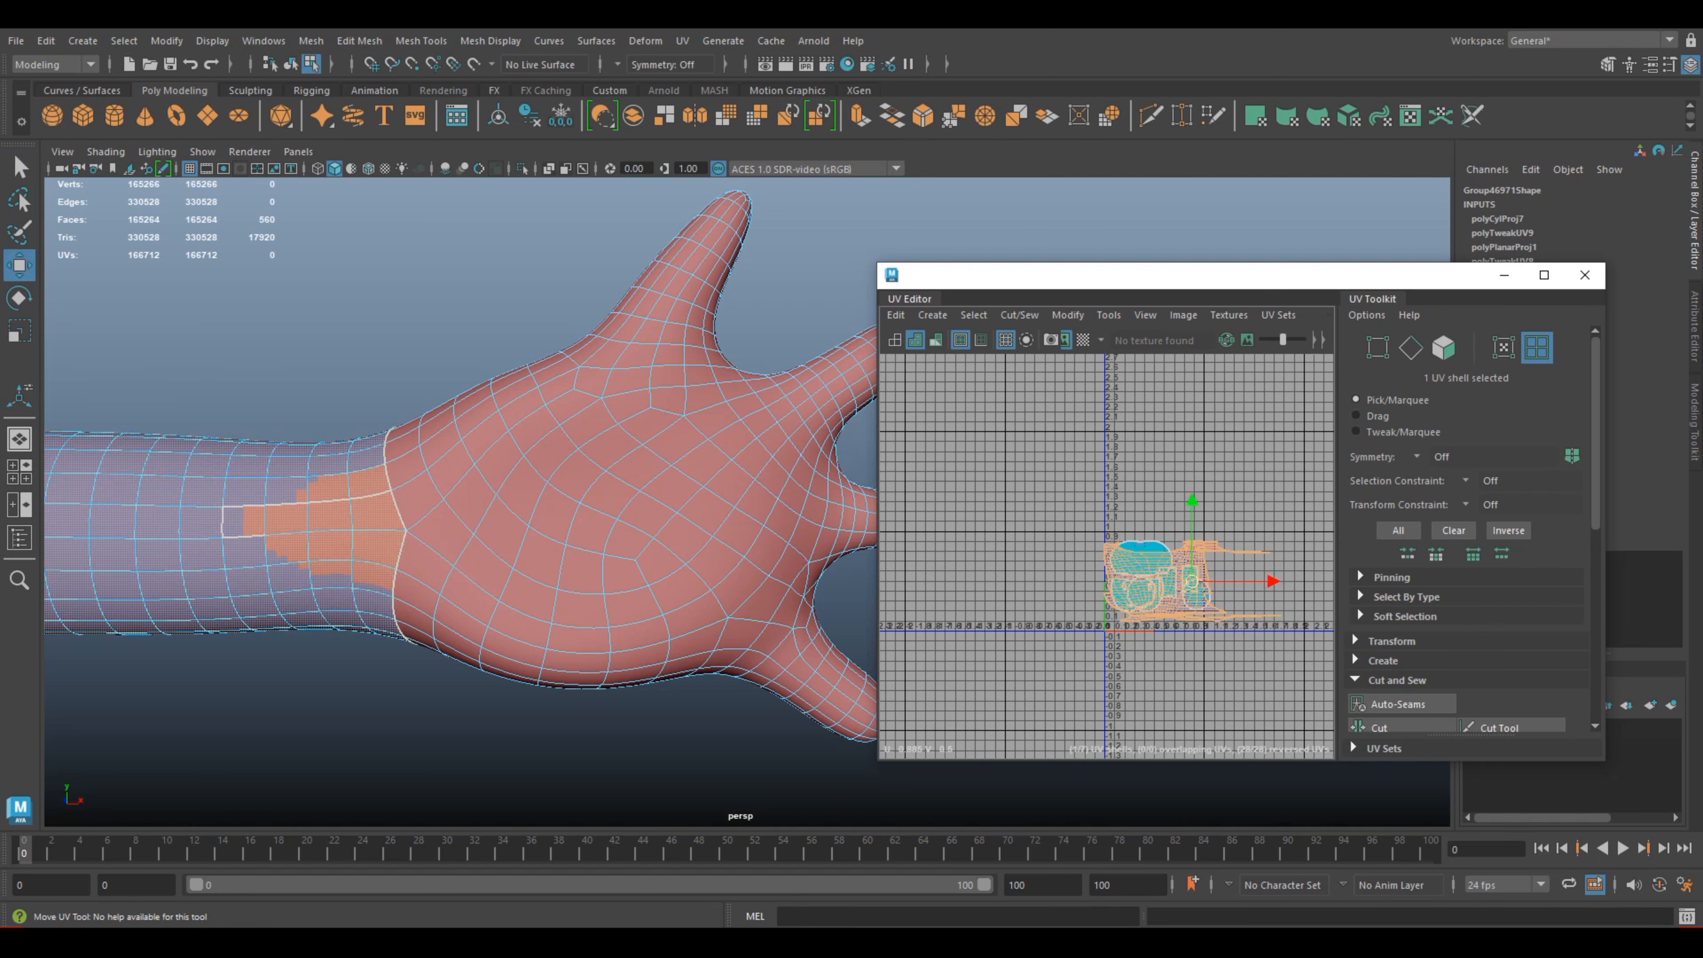
pyautogui.moveTo(1190, 581); pyautogui.dragTo(988, 591)
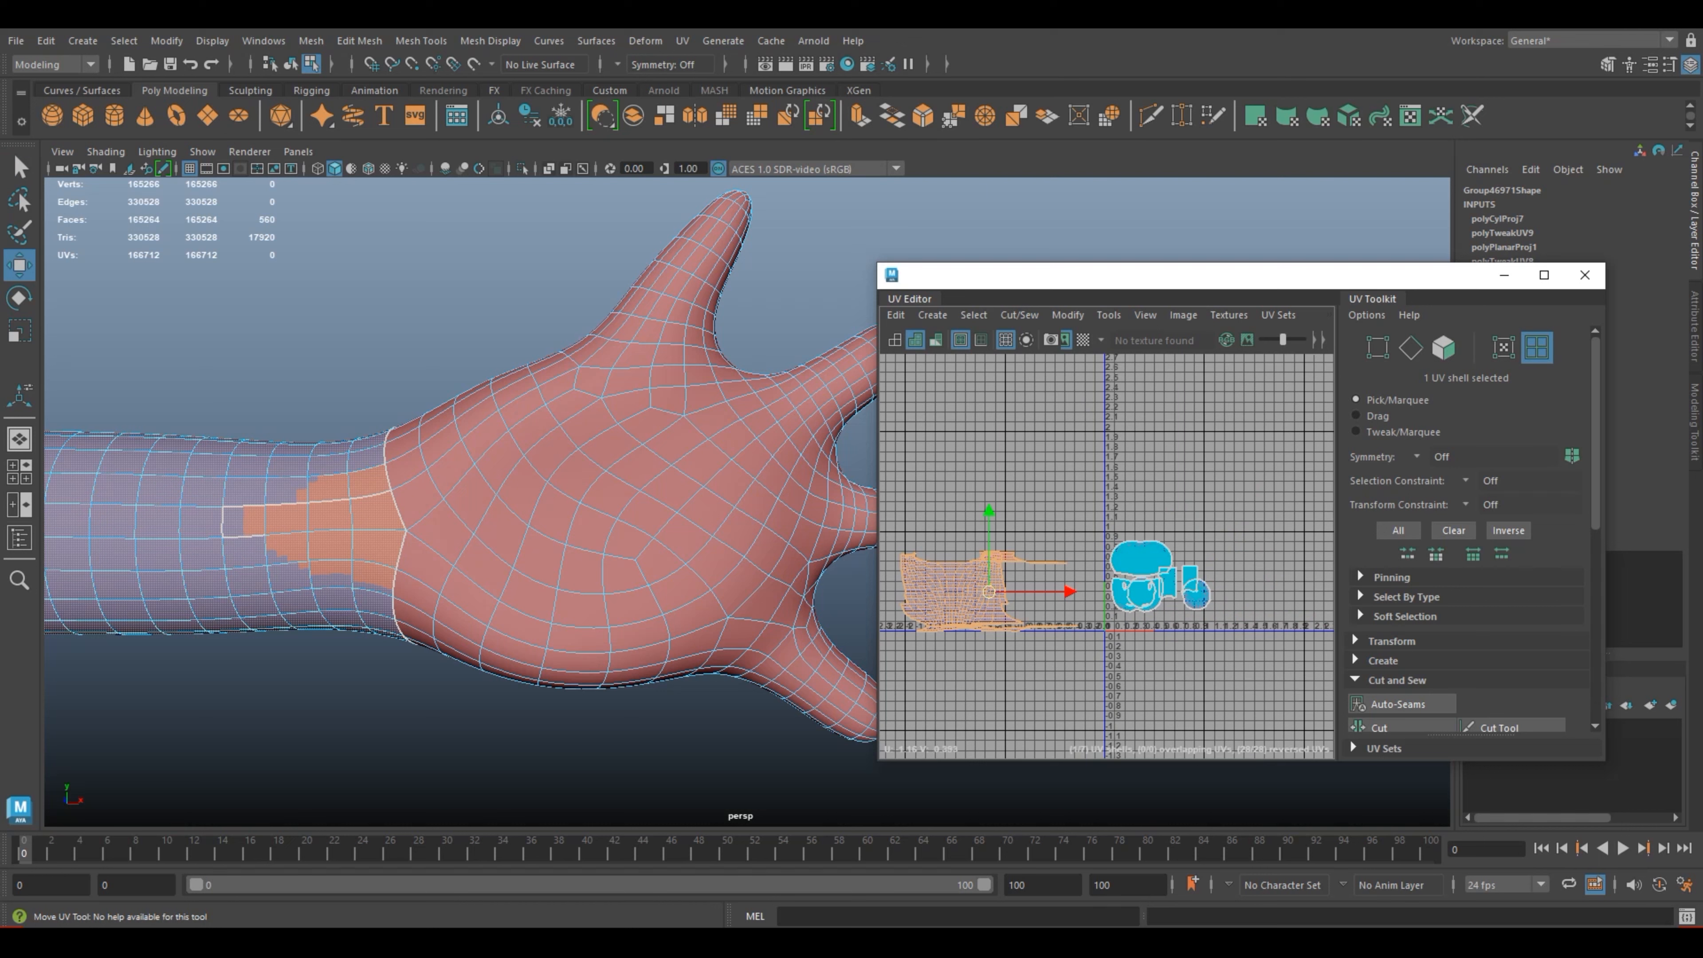
# Step: Reselect the arm's UV shell in the UV Editor and unfold it
pyautogui.click(1103, 662)
pyautogui.scroll(2, 1102, 662)
pyautogui.keyDown('alt'); pyautogui.moveTo(1103, 663); pyautogui.dragTo(1291, 634, button='middle'); pyautogui.keyUp('alt')
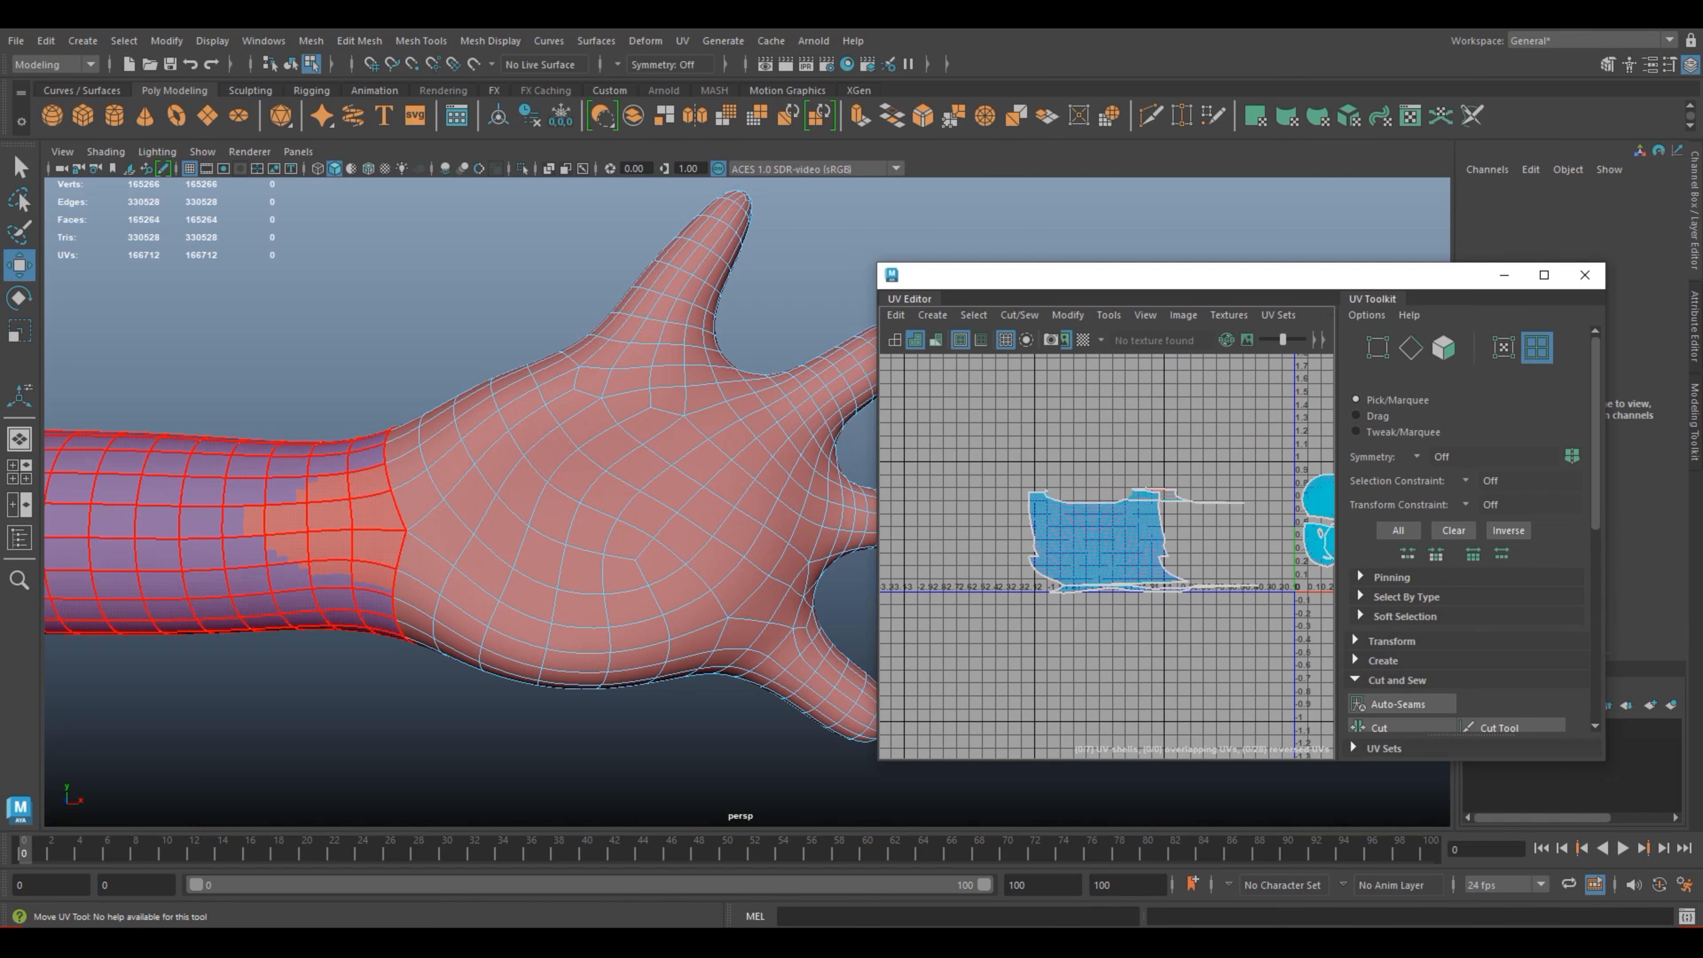
pyautogui.keyDown('shift'); pyautogui.moveTo(1122, 508); pyautogui.dragTo(969, 504, button='right'); pyautogui.keyUp('shift')
pyautogui.keyDown('shift'); pyautogui.moveTo(1117, 508); pyautogui.dragTo(1009, 527, button='right'); pyautogui.keyUp('shift')
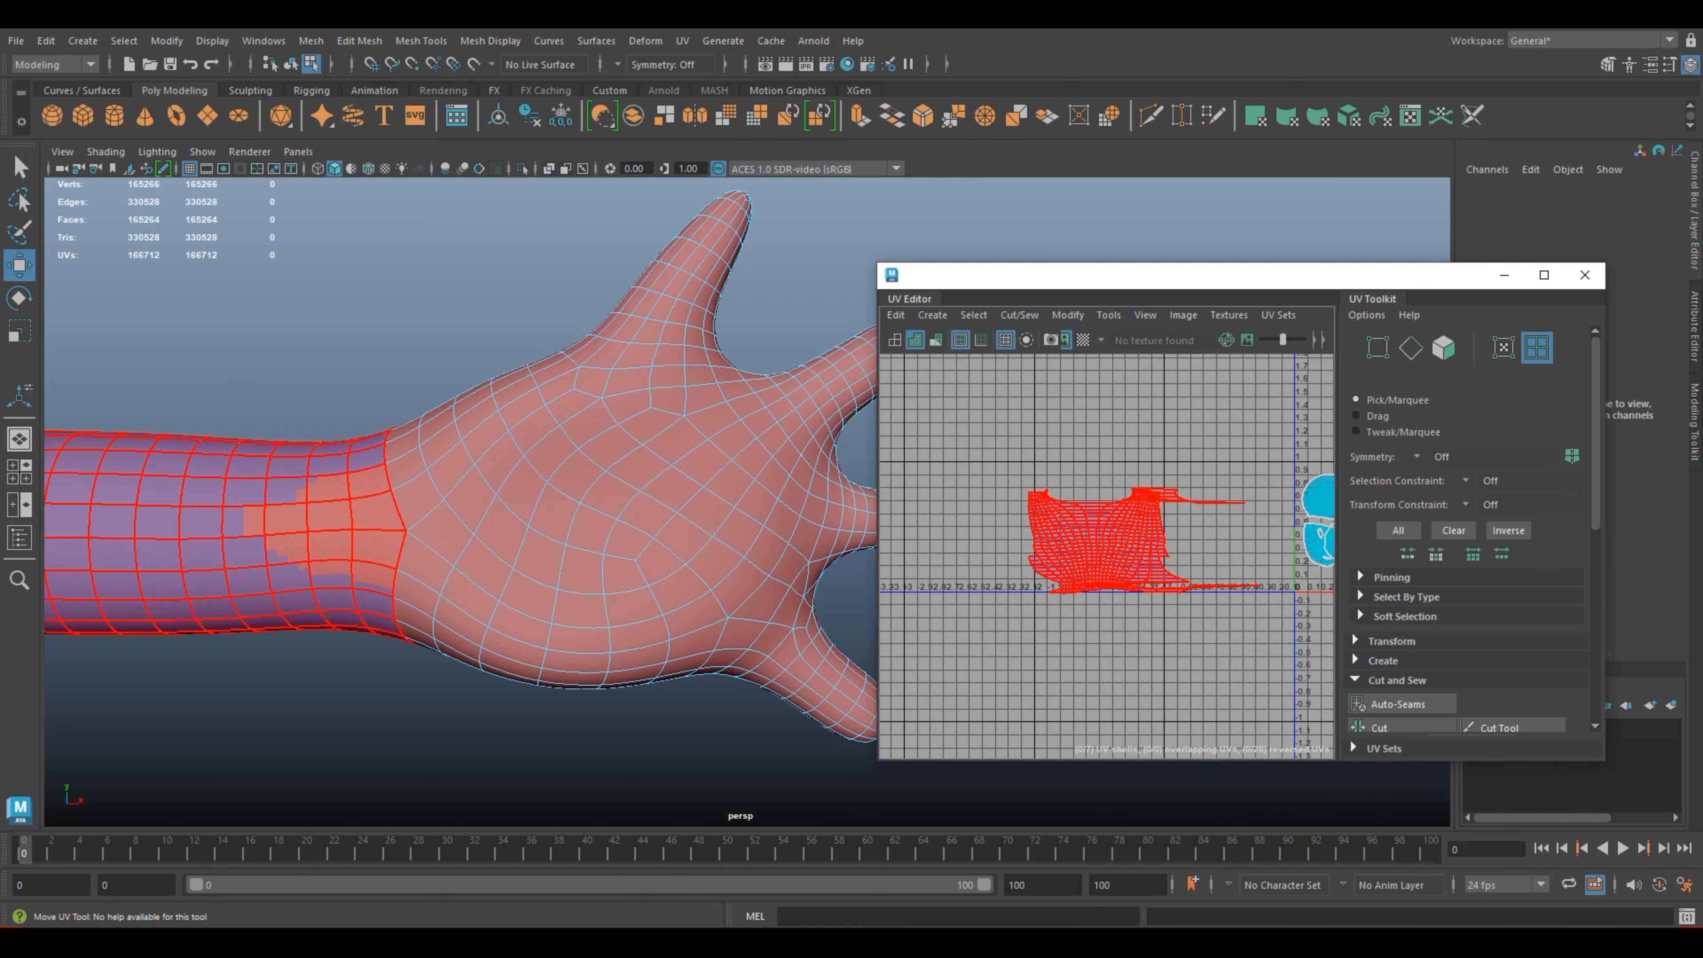
pyautogui.click(1126, 553)
pyautogui.scroll(4, 1133, 577)
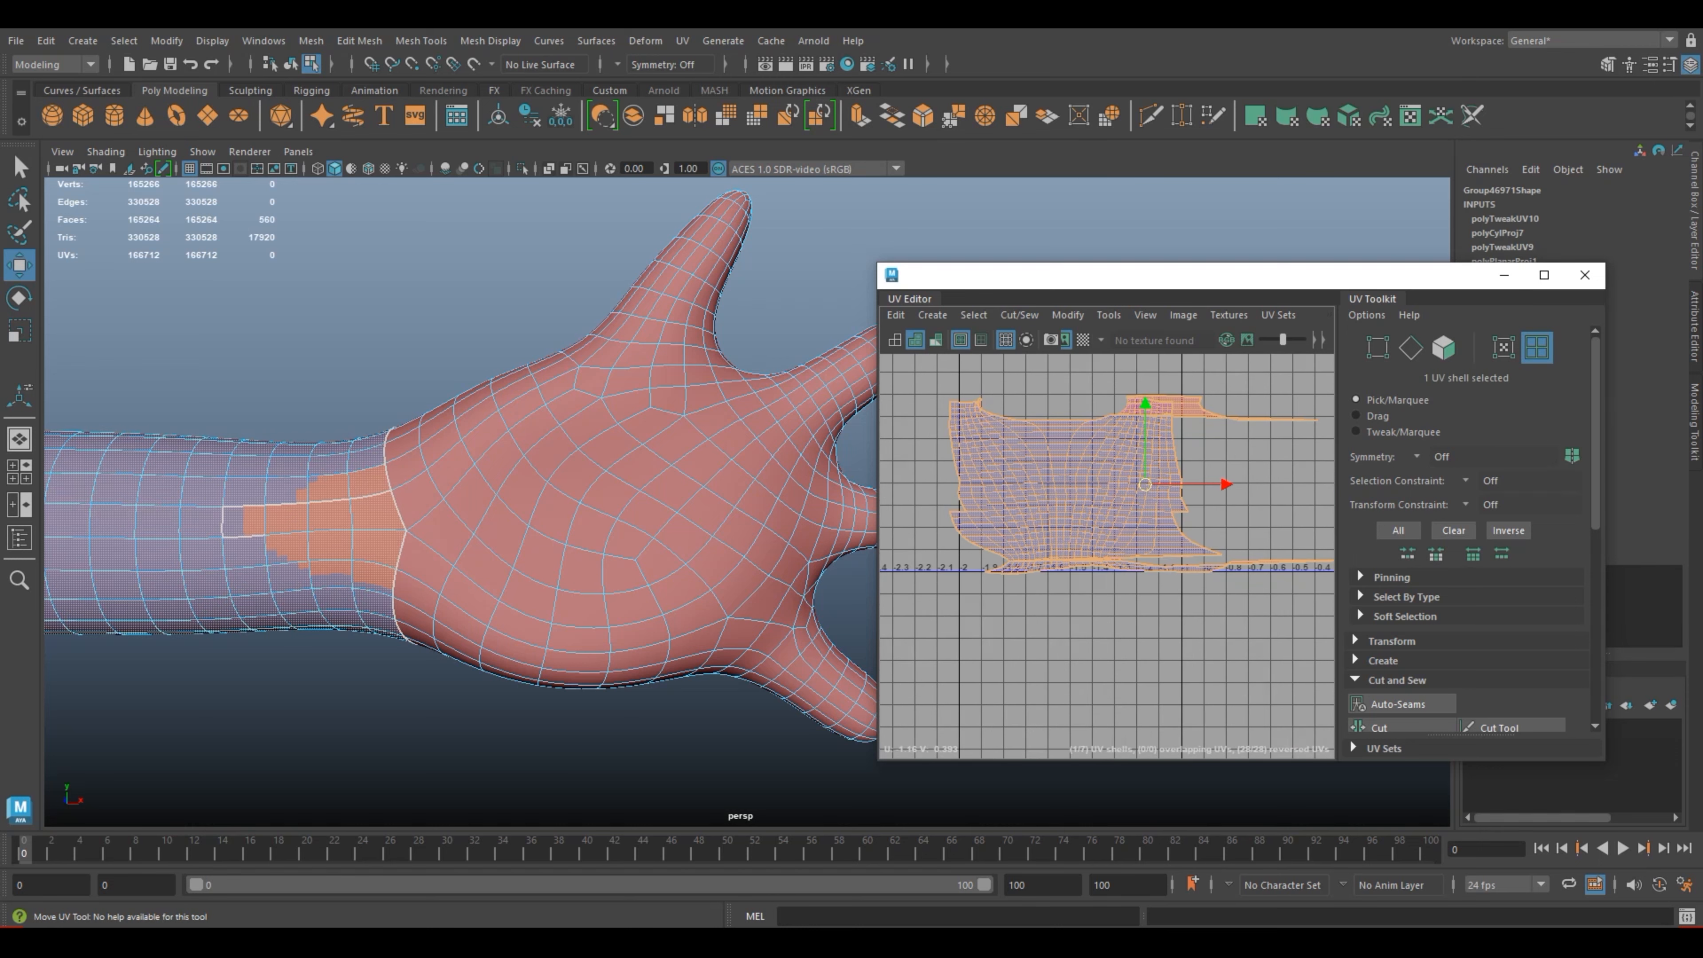
pyautogui.keyDown('shift'); pyautogui.moveTo(1104, 507); pyautogui.dragTo(979, 483, button='right'); pyautogui.keyUp('shift')
pyautogui.hotkey('ctrl', 'z')
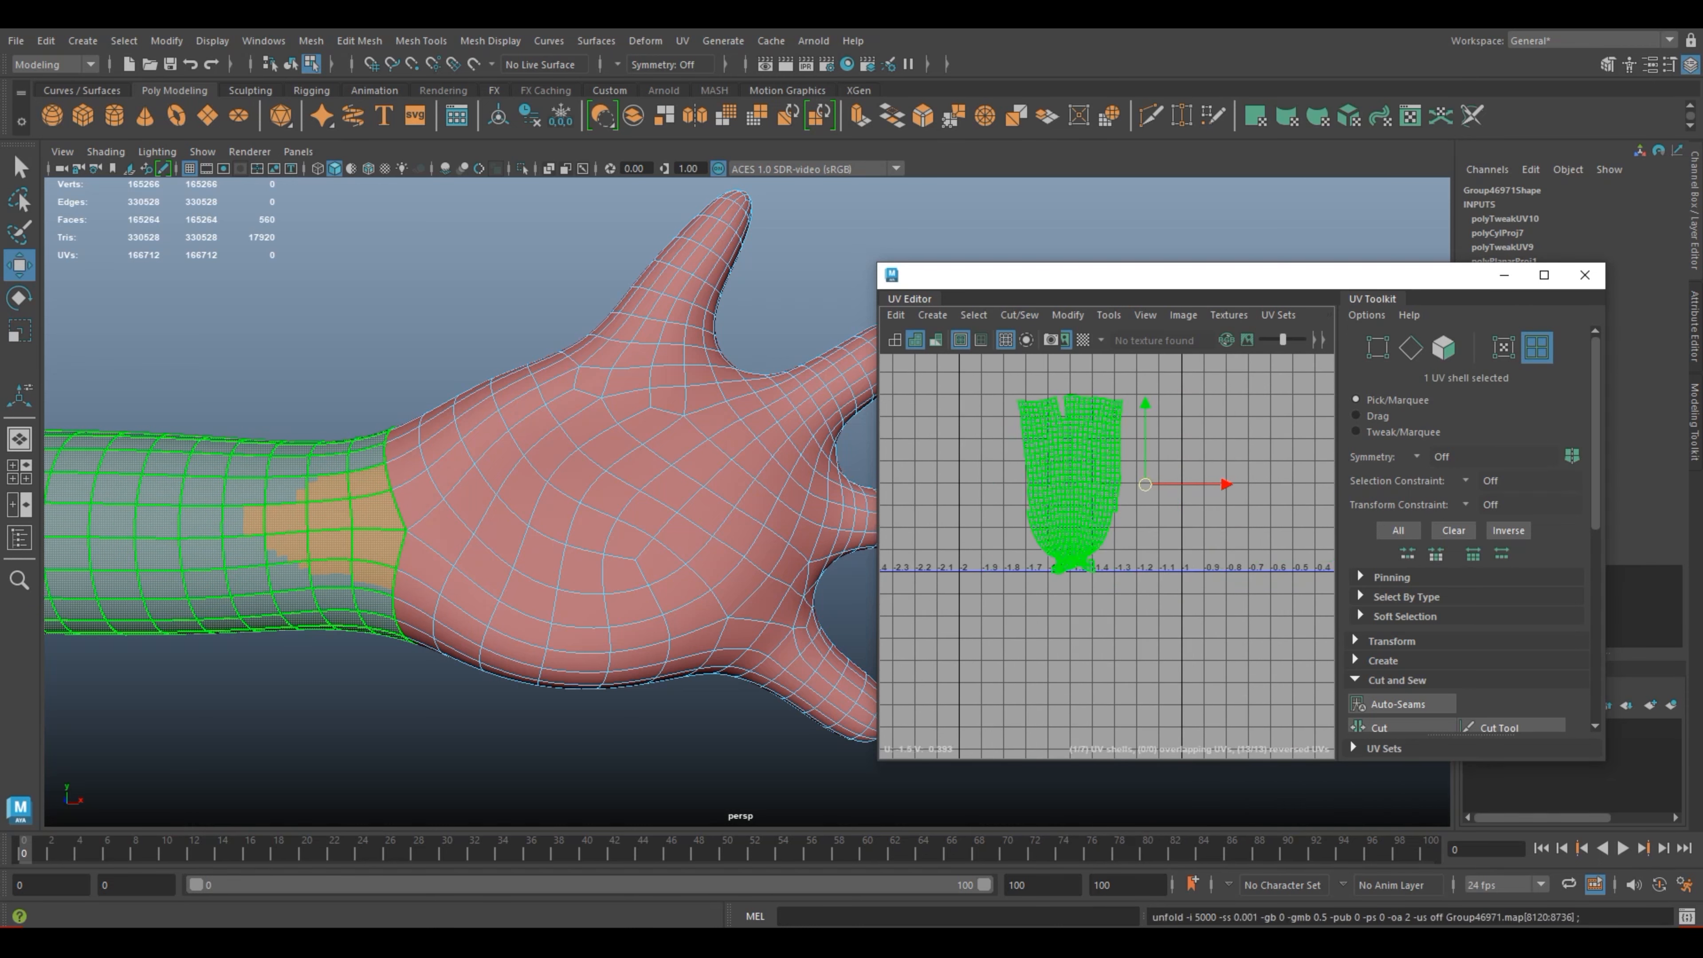
# Step: Sew the short seam edges at the inner end of the notch in the arm's UV shell near the wrist
pyautogui.click(1187, 529)
pyautogui.scroll(4, 1187, 529)
pyautogui.keyDown('alt'); pyautogui.moveTo(1186, 529); pyautogui.dragTo(1276, 686, button='middle'); pyautogui.keyUp('alt')
pyautogui.scroll(3, 1187, 613)
pyautogui.keyDown('alt'); pyautogui.moveTo(1139, 576); pyautogui.dragTo(1165, 625, button='middle'); pyautogui.keyUp('alt')
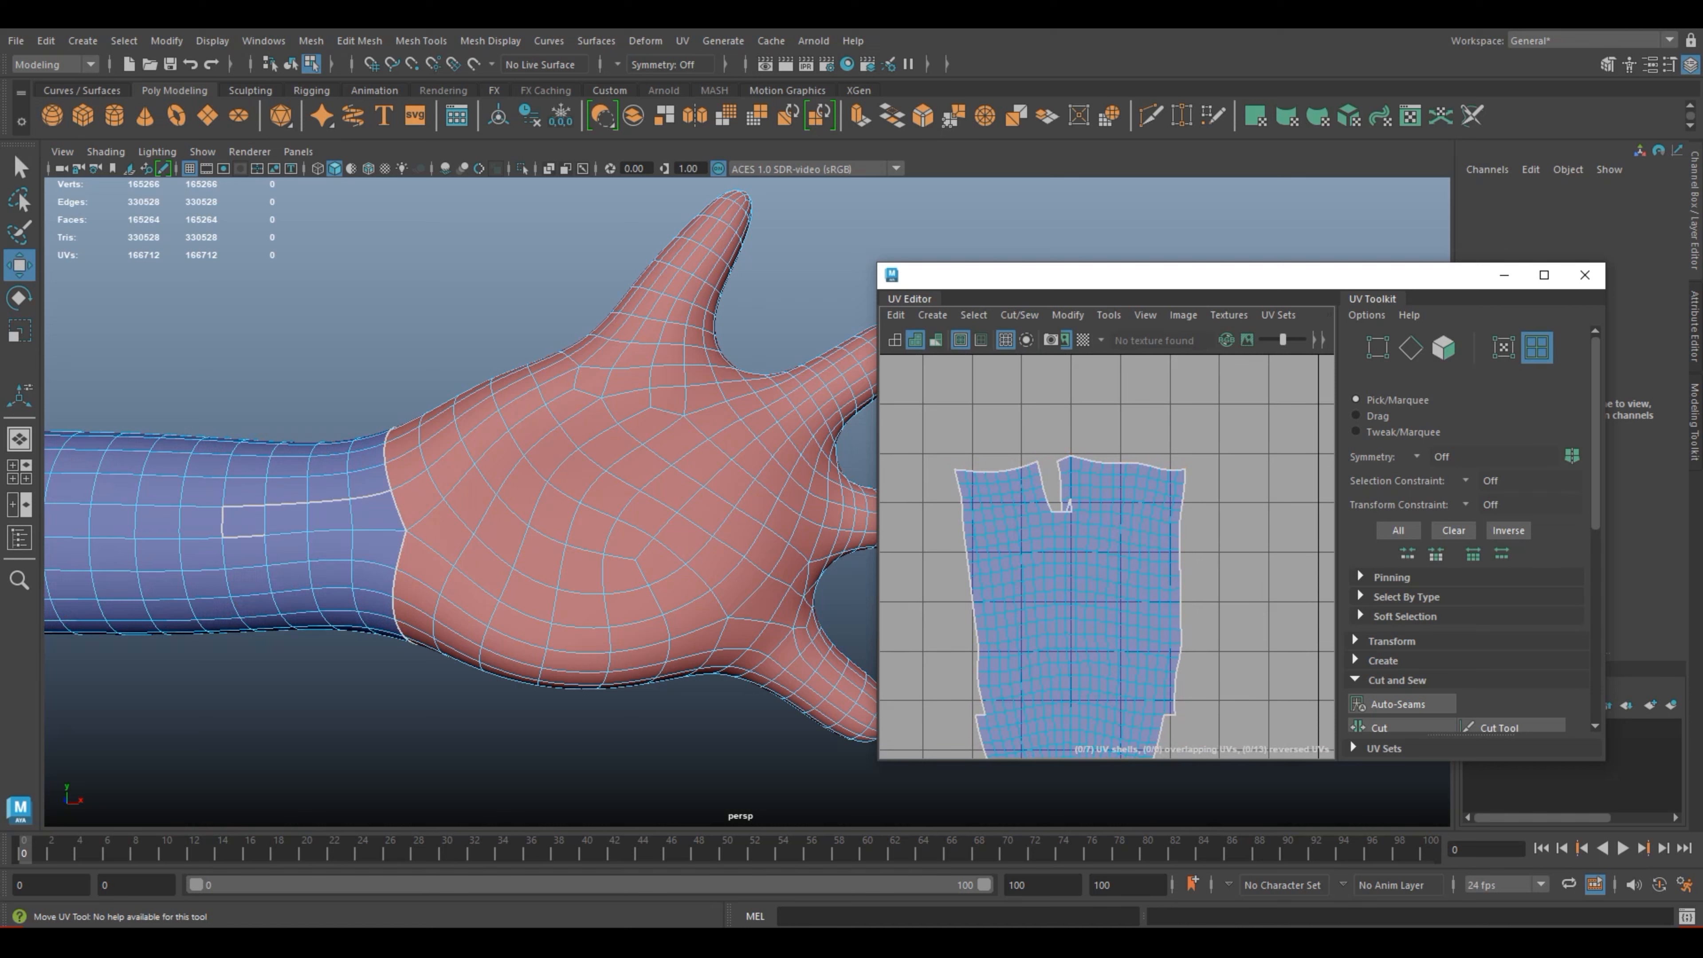
pyautogui.moveTo(238, 470); pyautogui.dragTo(240, 375, button='right')
pyautogui.click(222, 522)
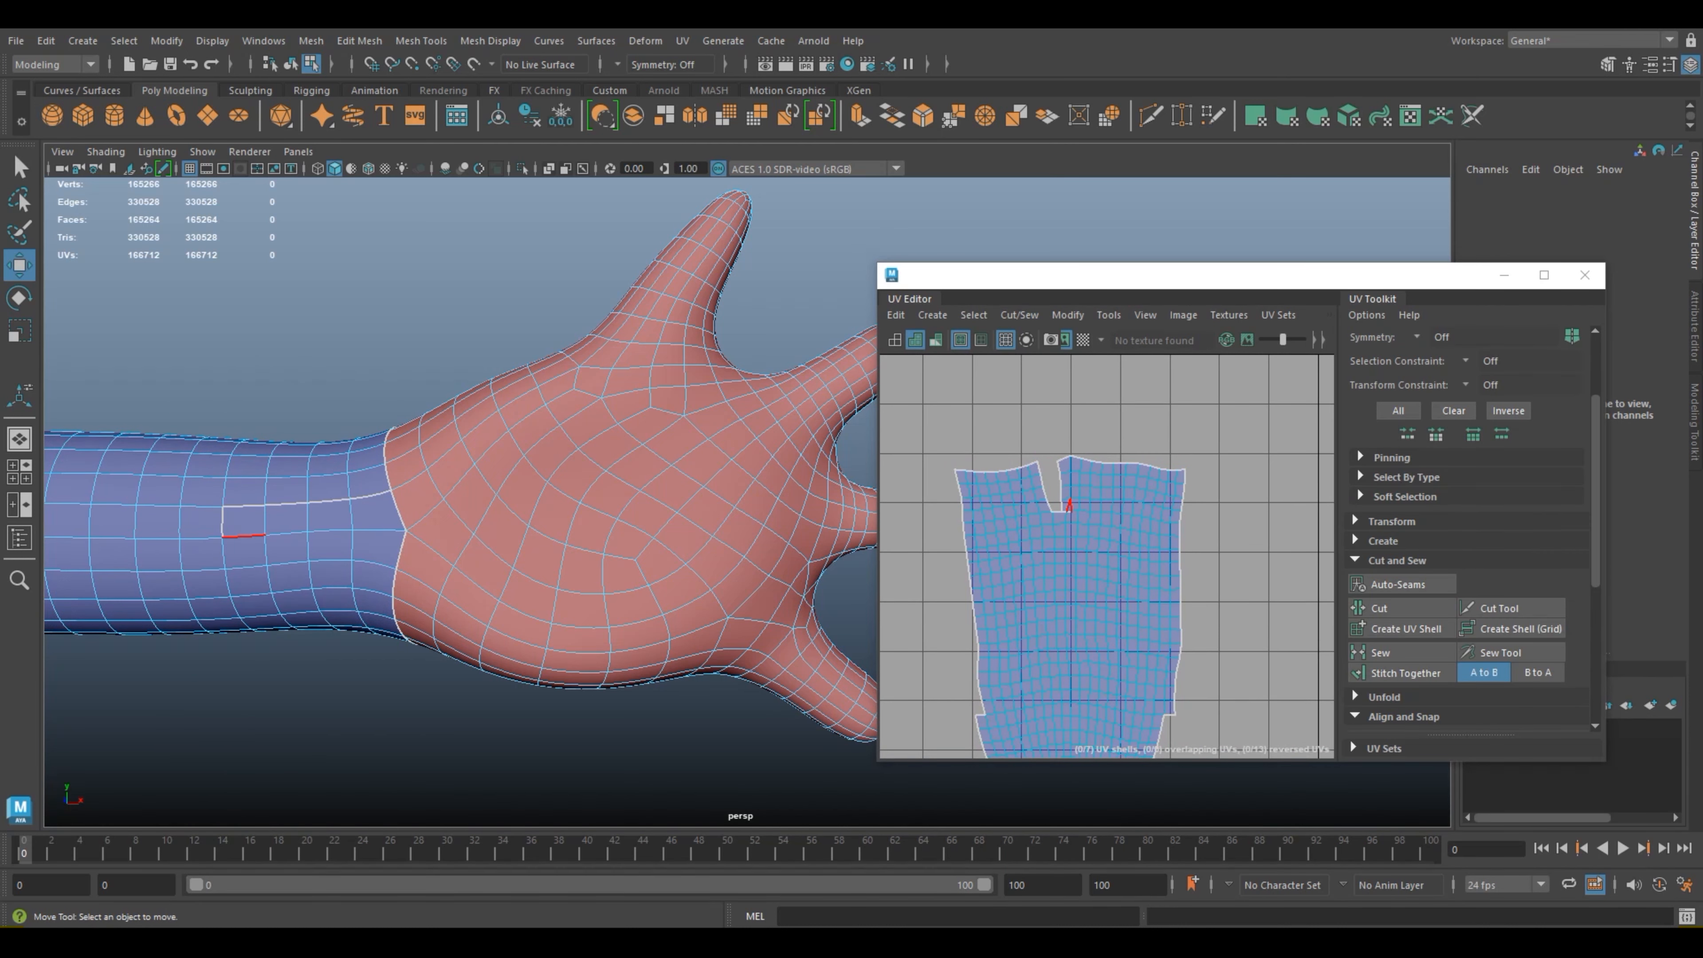
pyautogui.click(244, 536)
pyautogui.keyDown('shift'); pyautogui.click(223, 522); pyautogui.keyUp('shift')
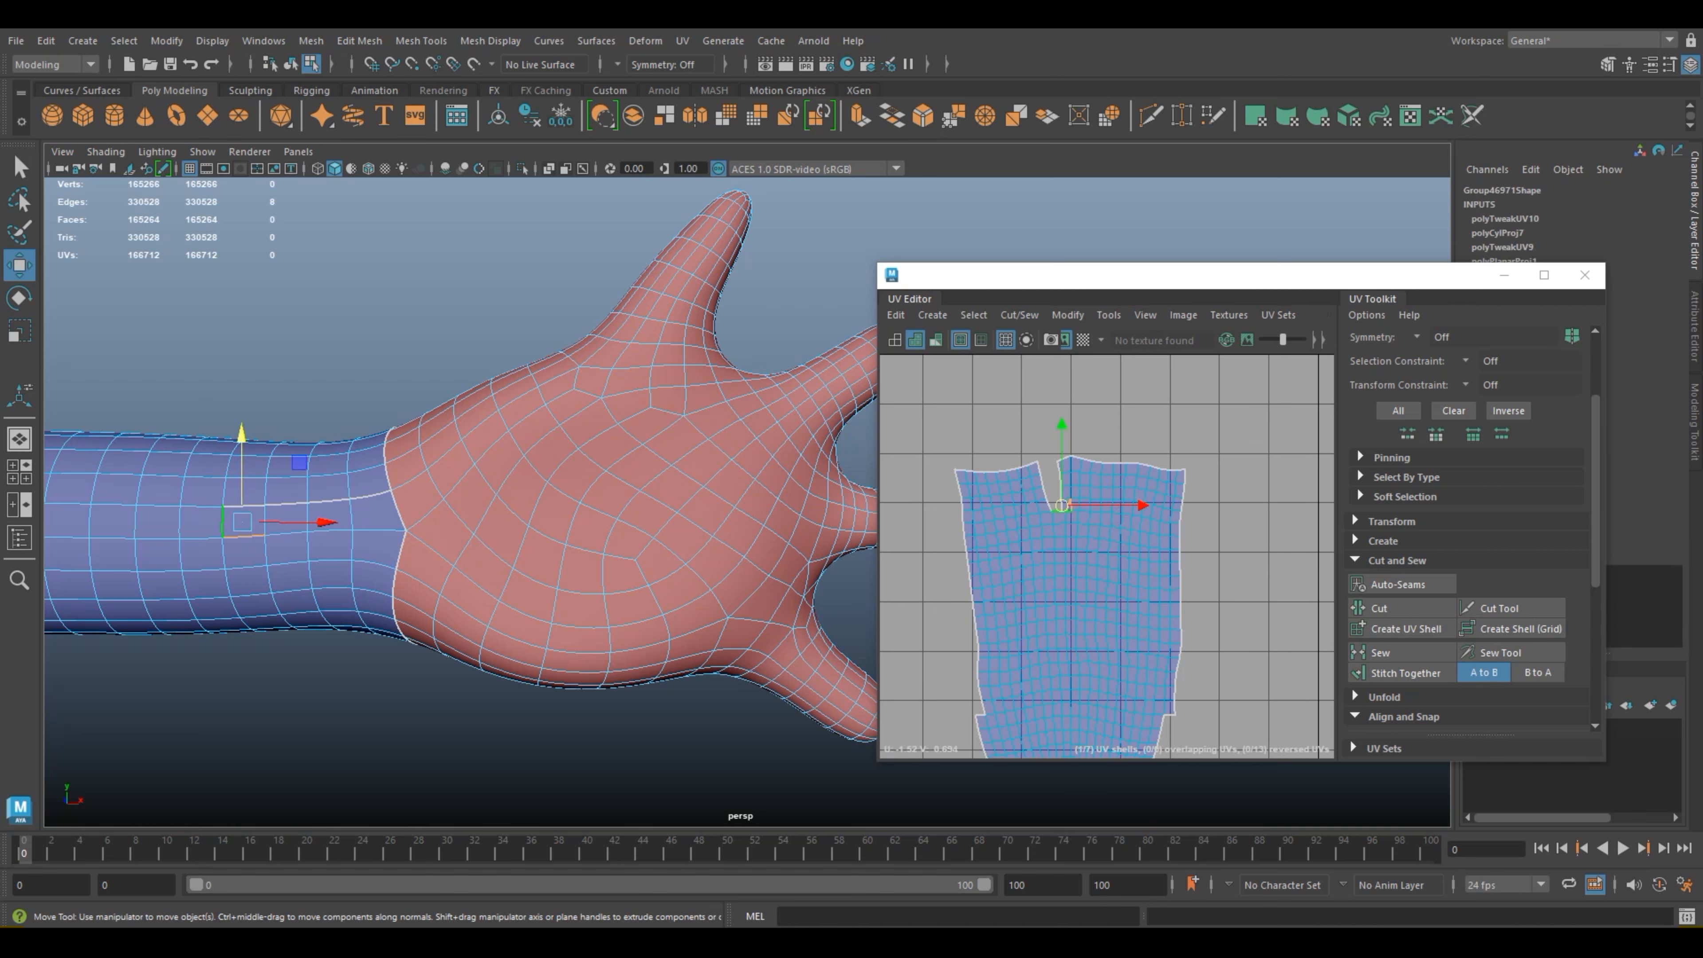
pyautogui.click(1379, 652)
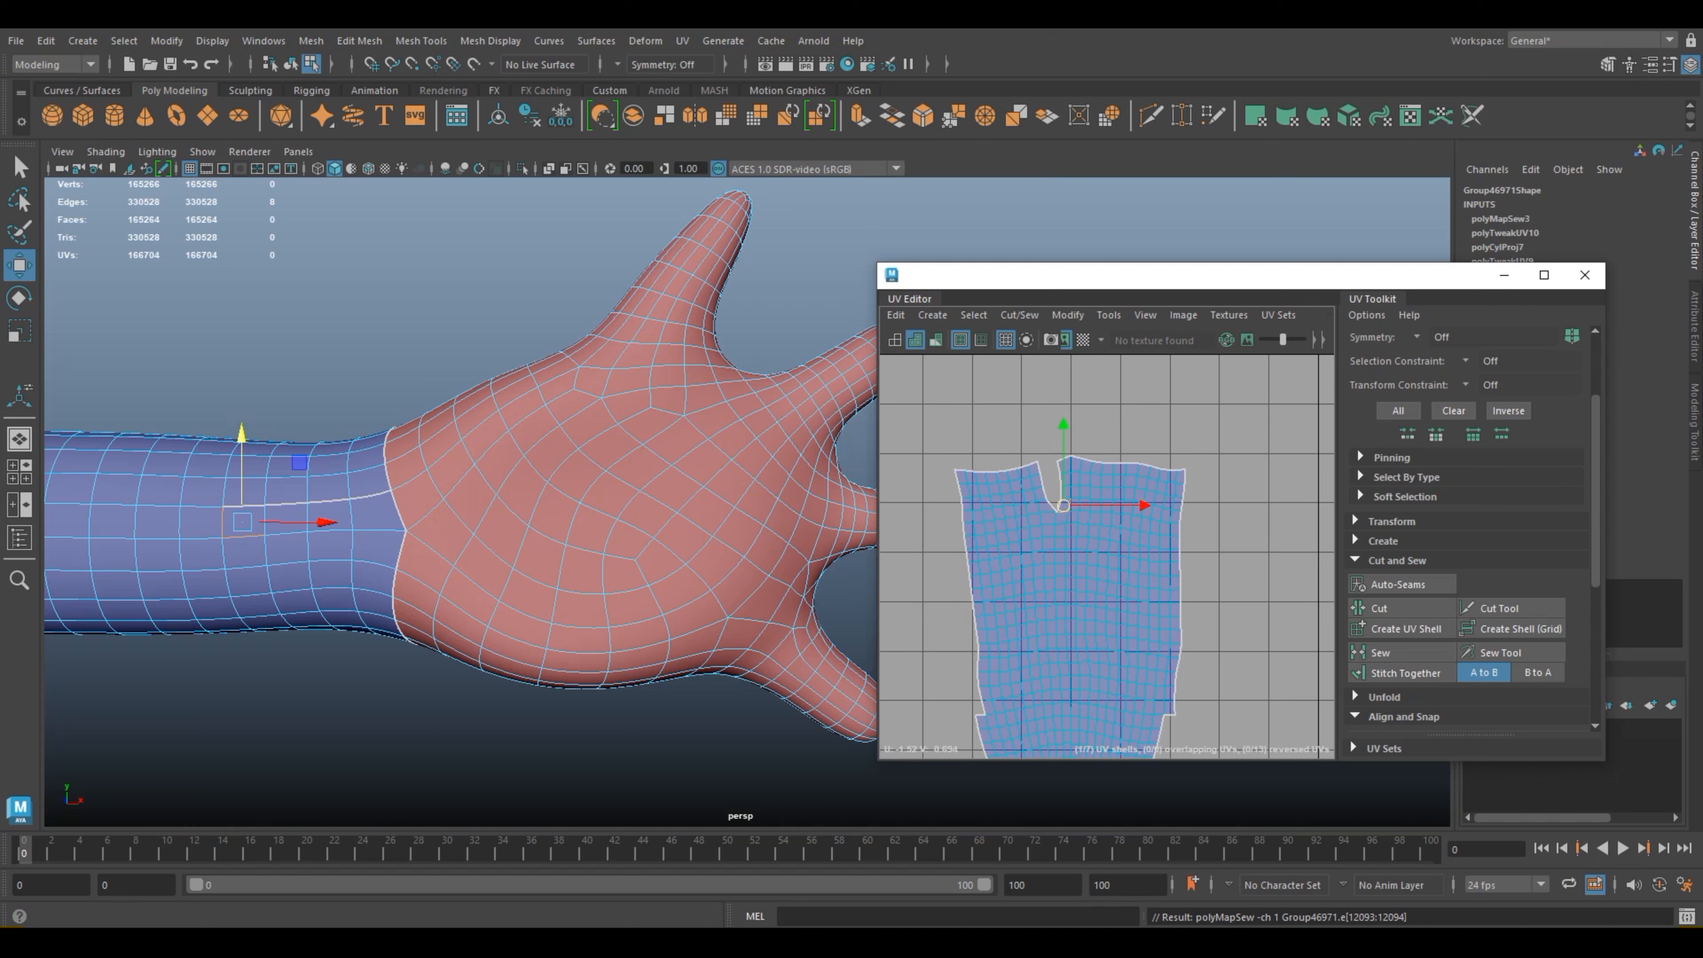
# Step: Select the four remaining seam edges running lengthwise into the wrist and sew them to close the notch
pyautogui.click(370, 495)
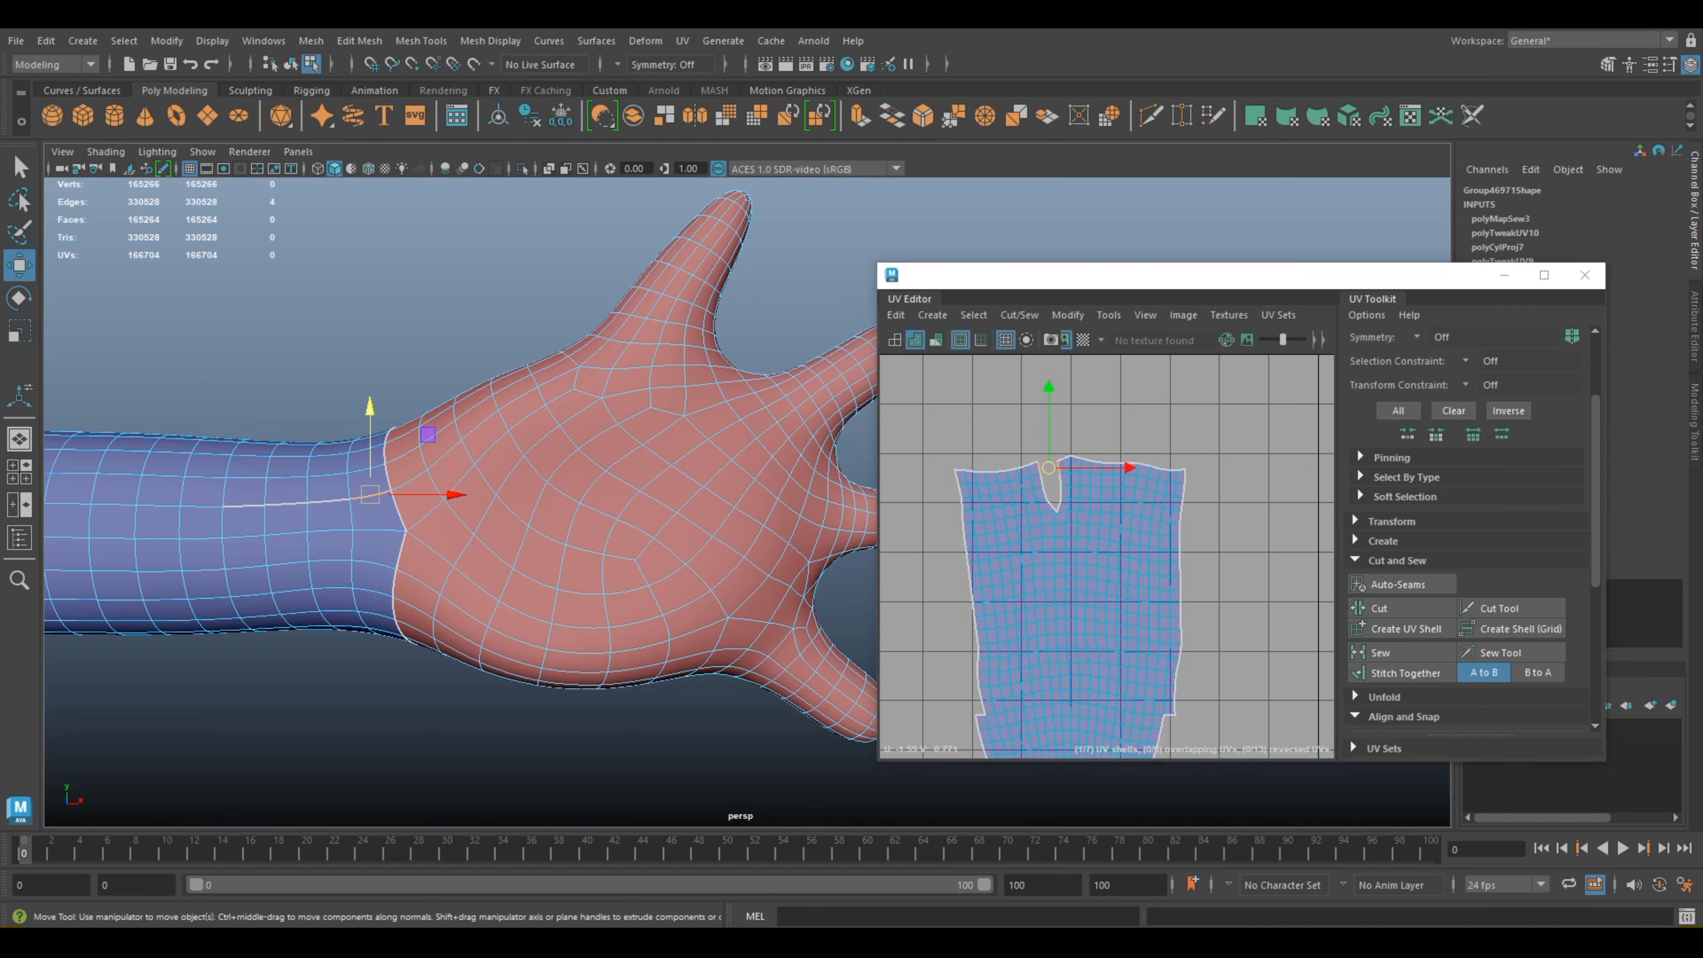
pyautogui.keyDown('shift'); pyautogui.click(328, 501); pyautogui.keyUp('shift')
pyautogui.keyDown('shift'); pyautogui.click(285, 504); pyautogui.keyUp('shift')
pyautogui.keyDown('shift'); pyautogui.click(246, 506); pyautogui.keyUp('shift')
pyautogui.click(1380, 652)
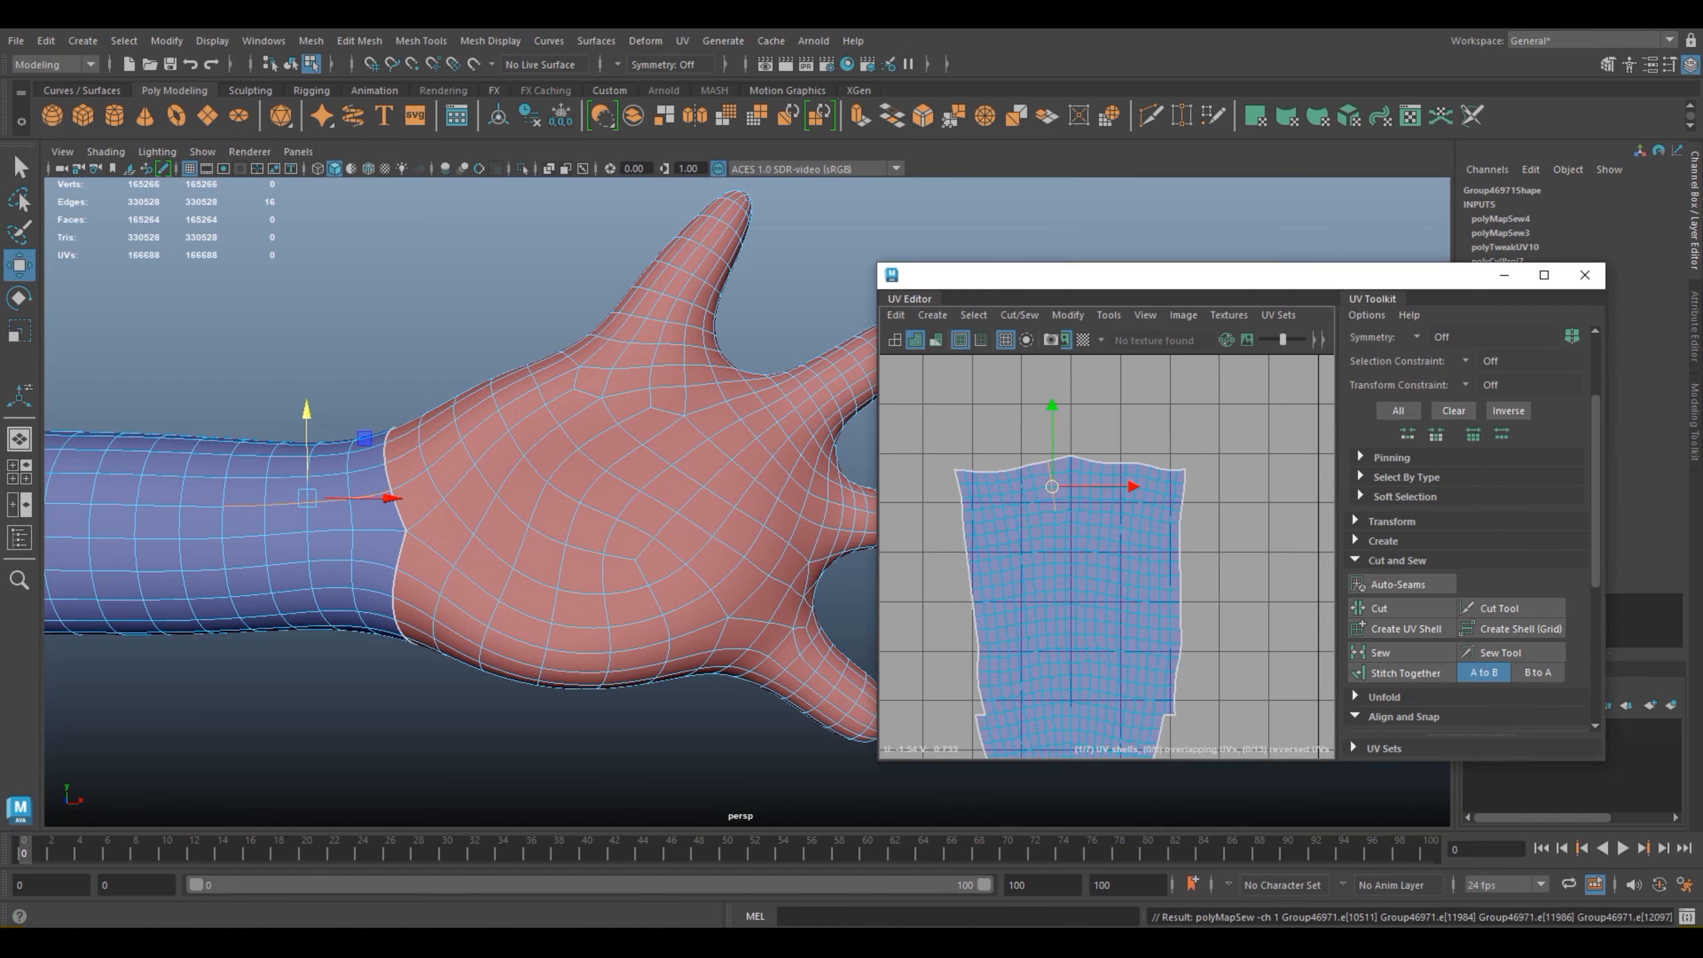
# Step: Examine the overlapping and pinched UVs at the narrow end of the arm shell, opposite the wrist
pyautogui.scroll(-4, 1240, 682)
pyautogui.keyDown('alt'); pyautogui.moveTo(1230, 745); pyautogui.dragTo(1262, 591, button='middle'); pyautogui.keyUp('alt')
pyautogui.scroll(3, 1227, 627)
pyautogui.scroll(3, 1194, 673)
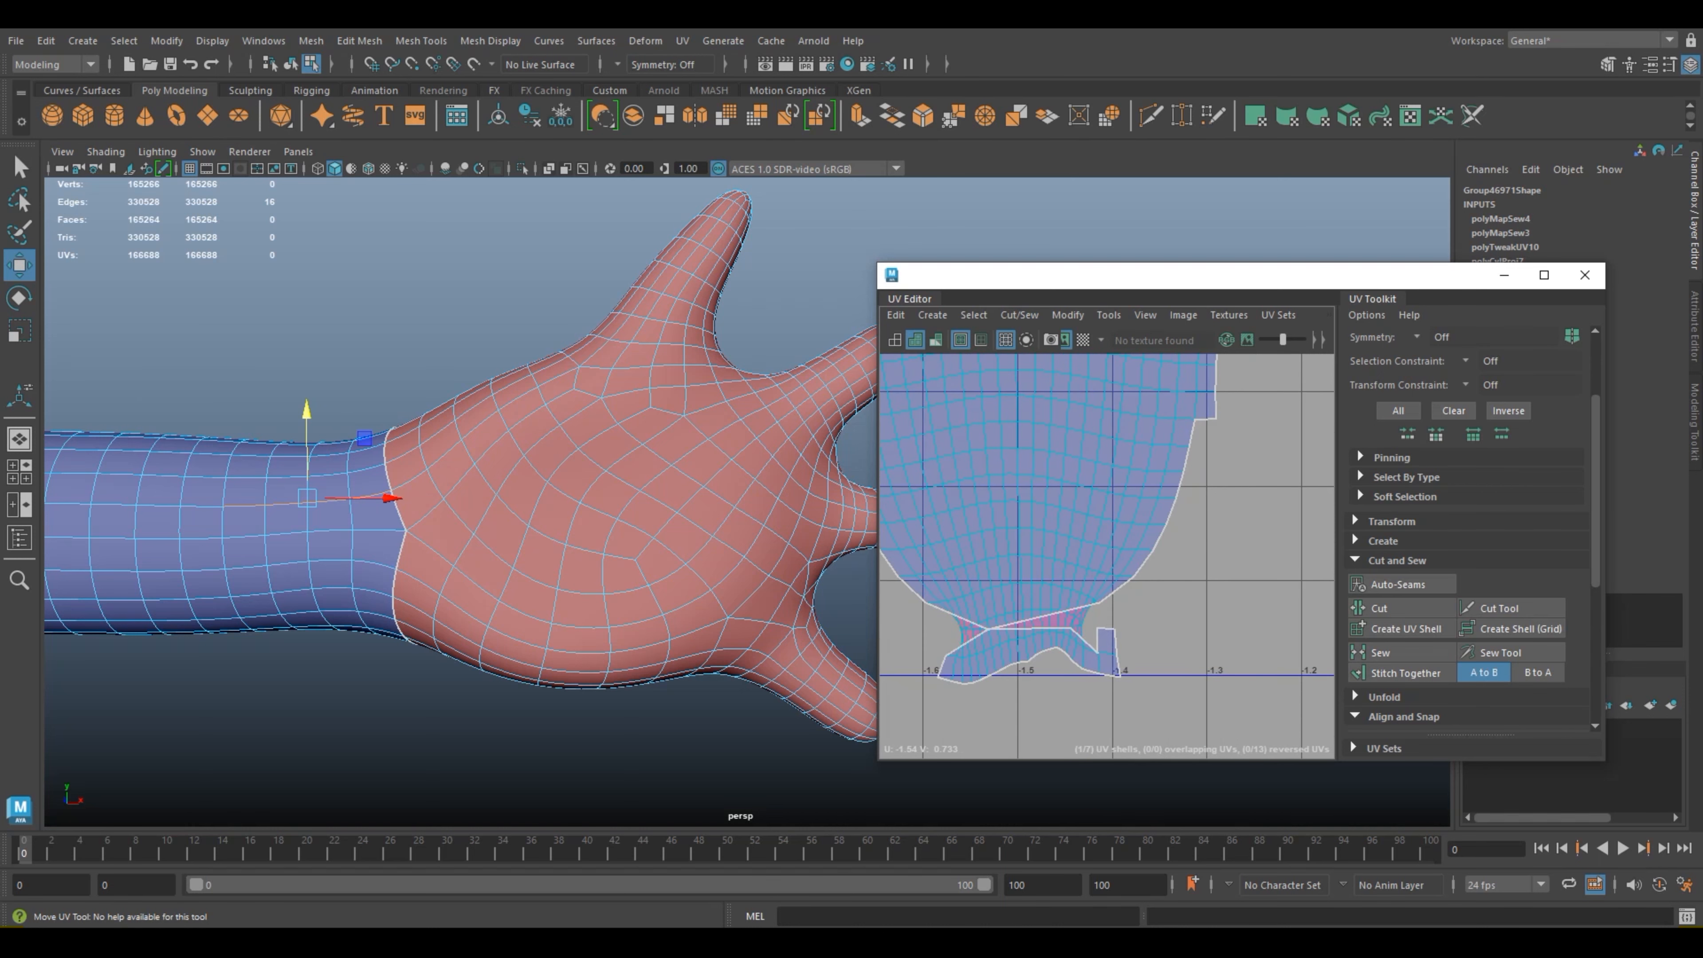
pyautogui.keyDown('alt'); pyautogui.moveTo(1018, 640); pyautogui.dragTo(1097, 640, button='middle'); pyautogui.keyUp('alt')
pyautogui.scroll(3, 1098, 639)
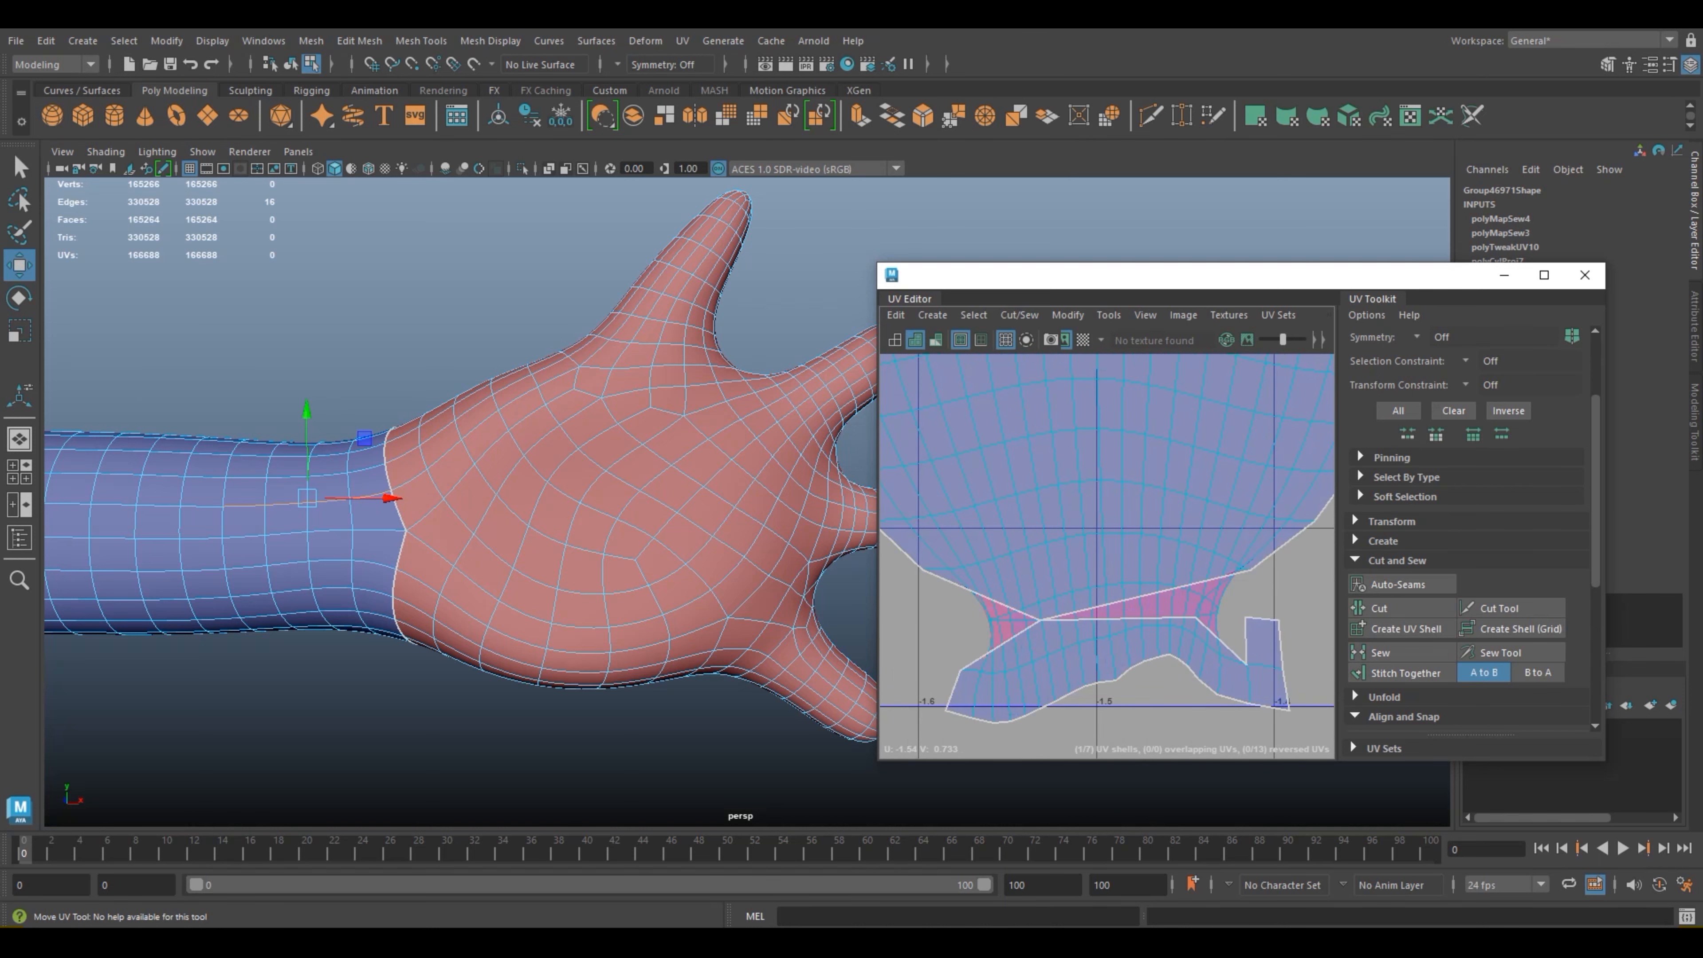
pyautogui.scroll(6, 1061, 637)
pyautogui.scroll(-6, 1061, 637)
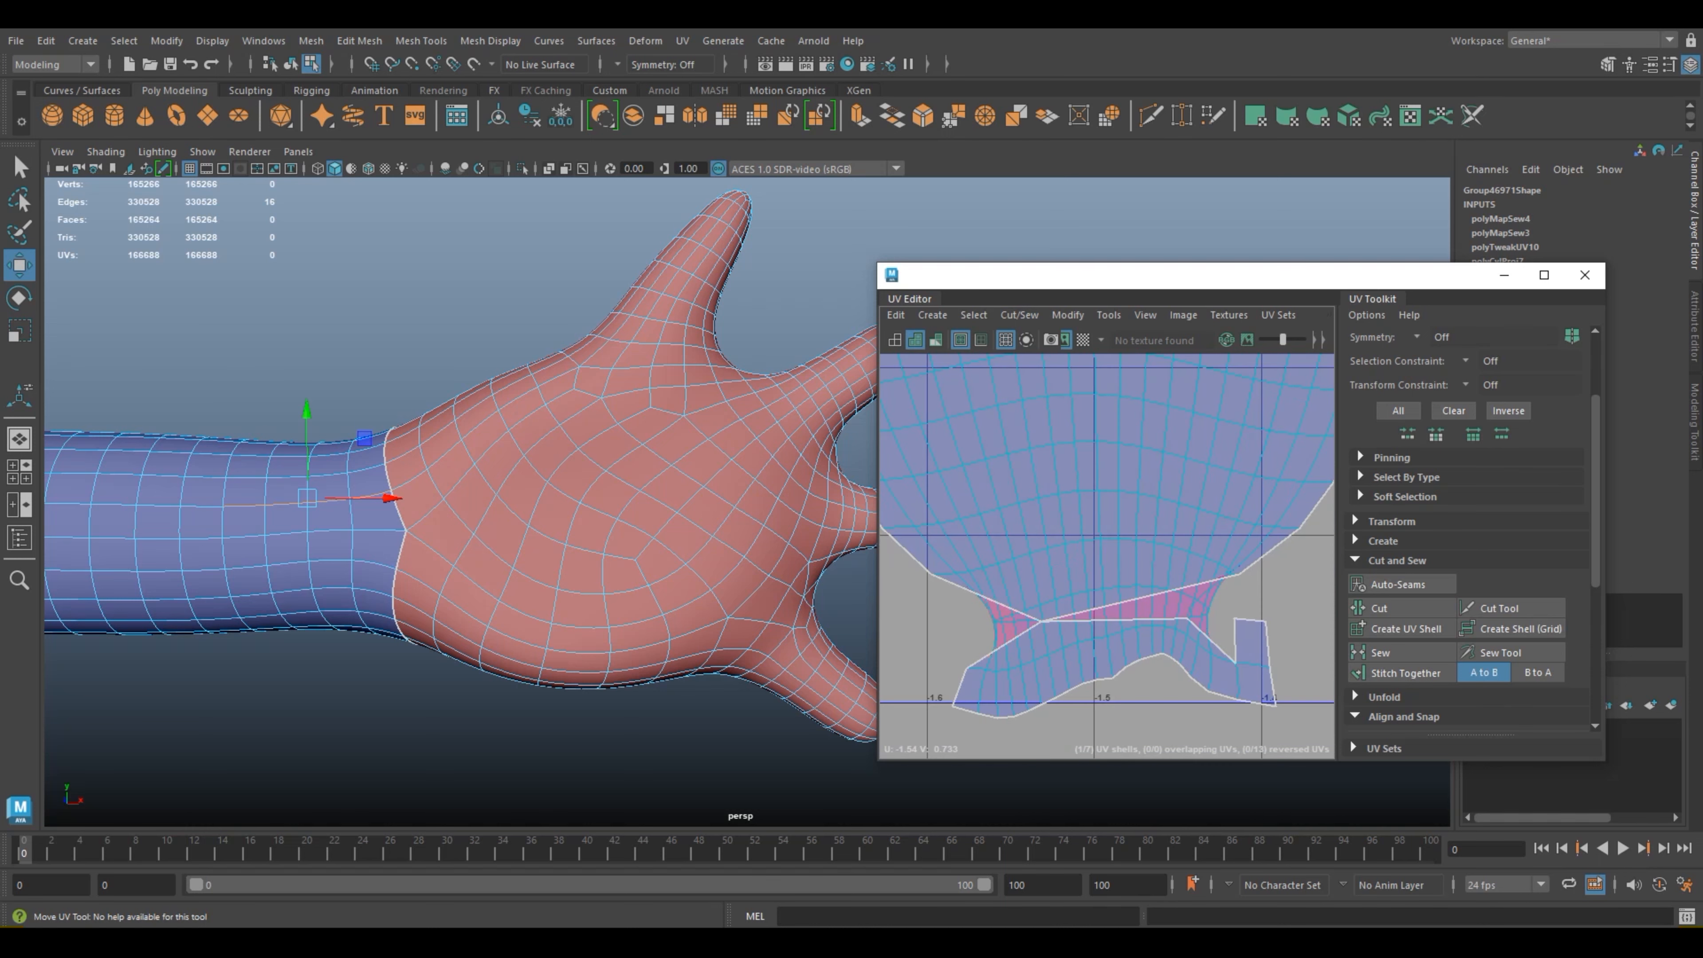
pyautogui.scroll(-3, 1068, 637)
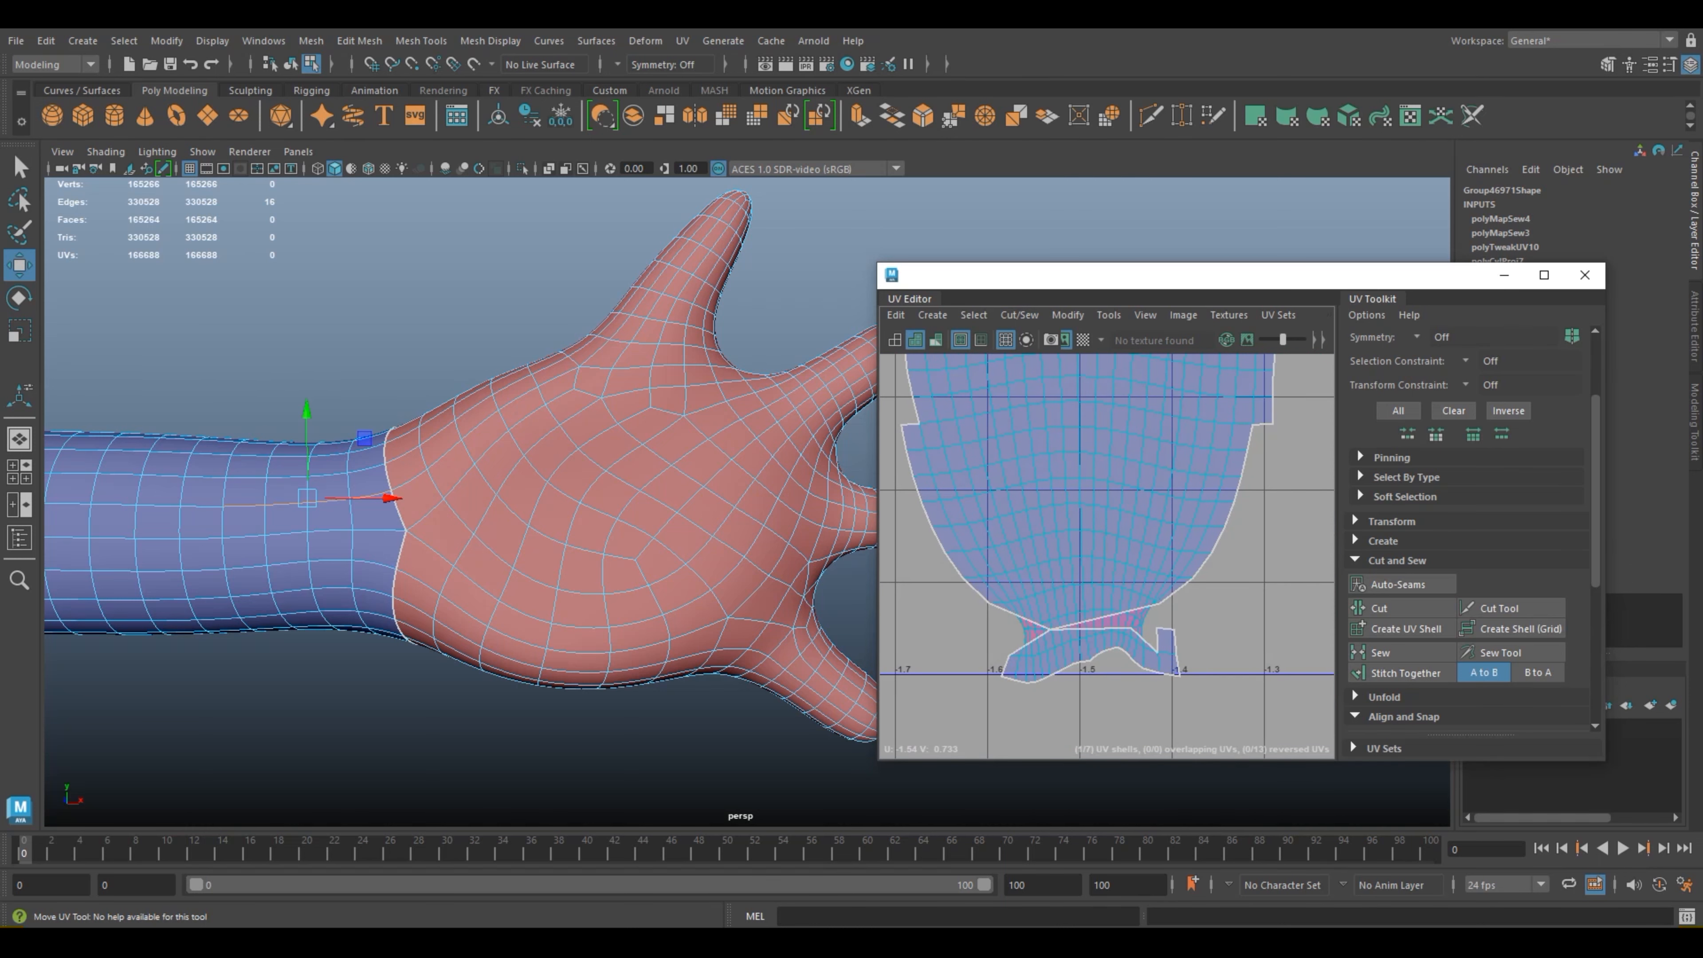
# Step: Enlarge the UV Editor, select the 85 UVs at the narrow end of the arm's UV shell and unfold them interactively
pyautogui.click(1543, 274)
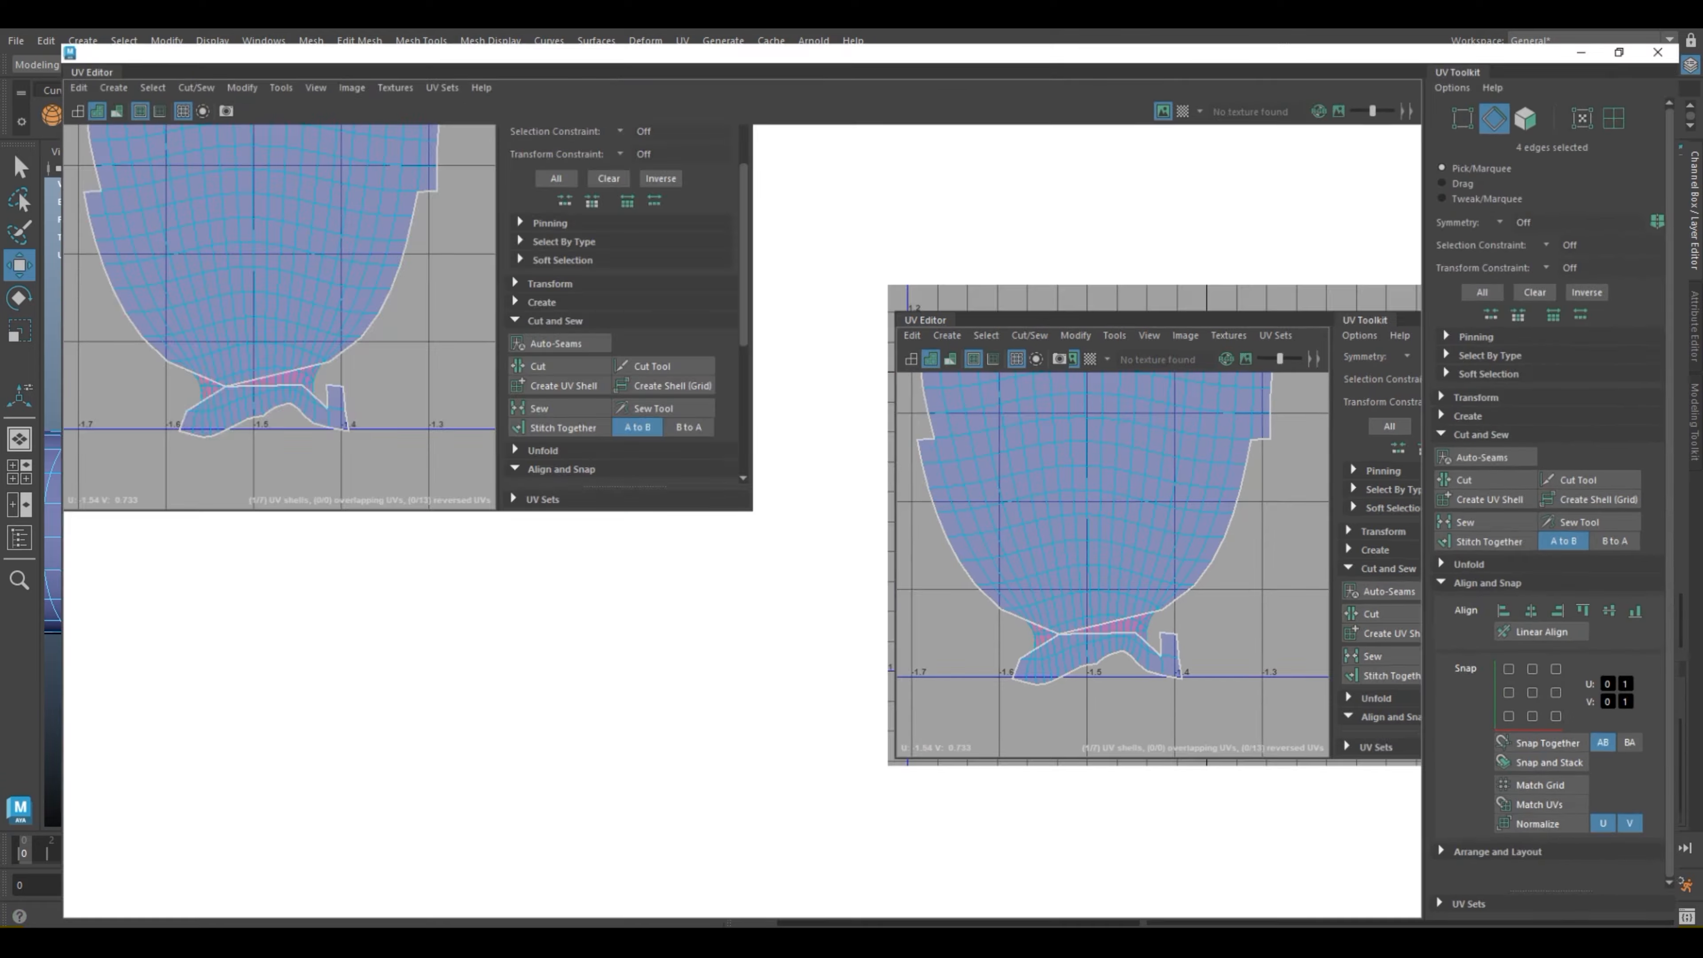
pyautogui.scroll(-2, 829, 562)
pyautogui.moveTo(822, 558); pyautogui.dragTo(887, 545, button='right')
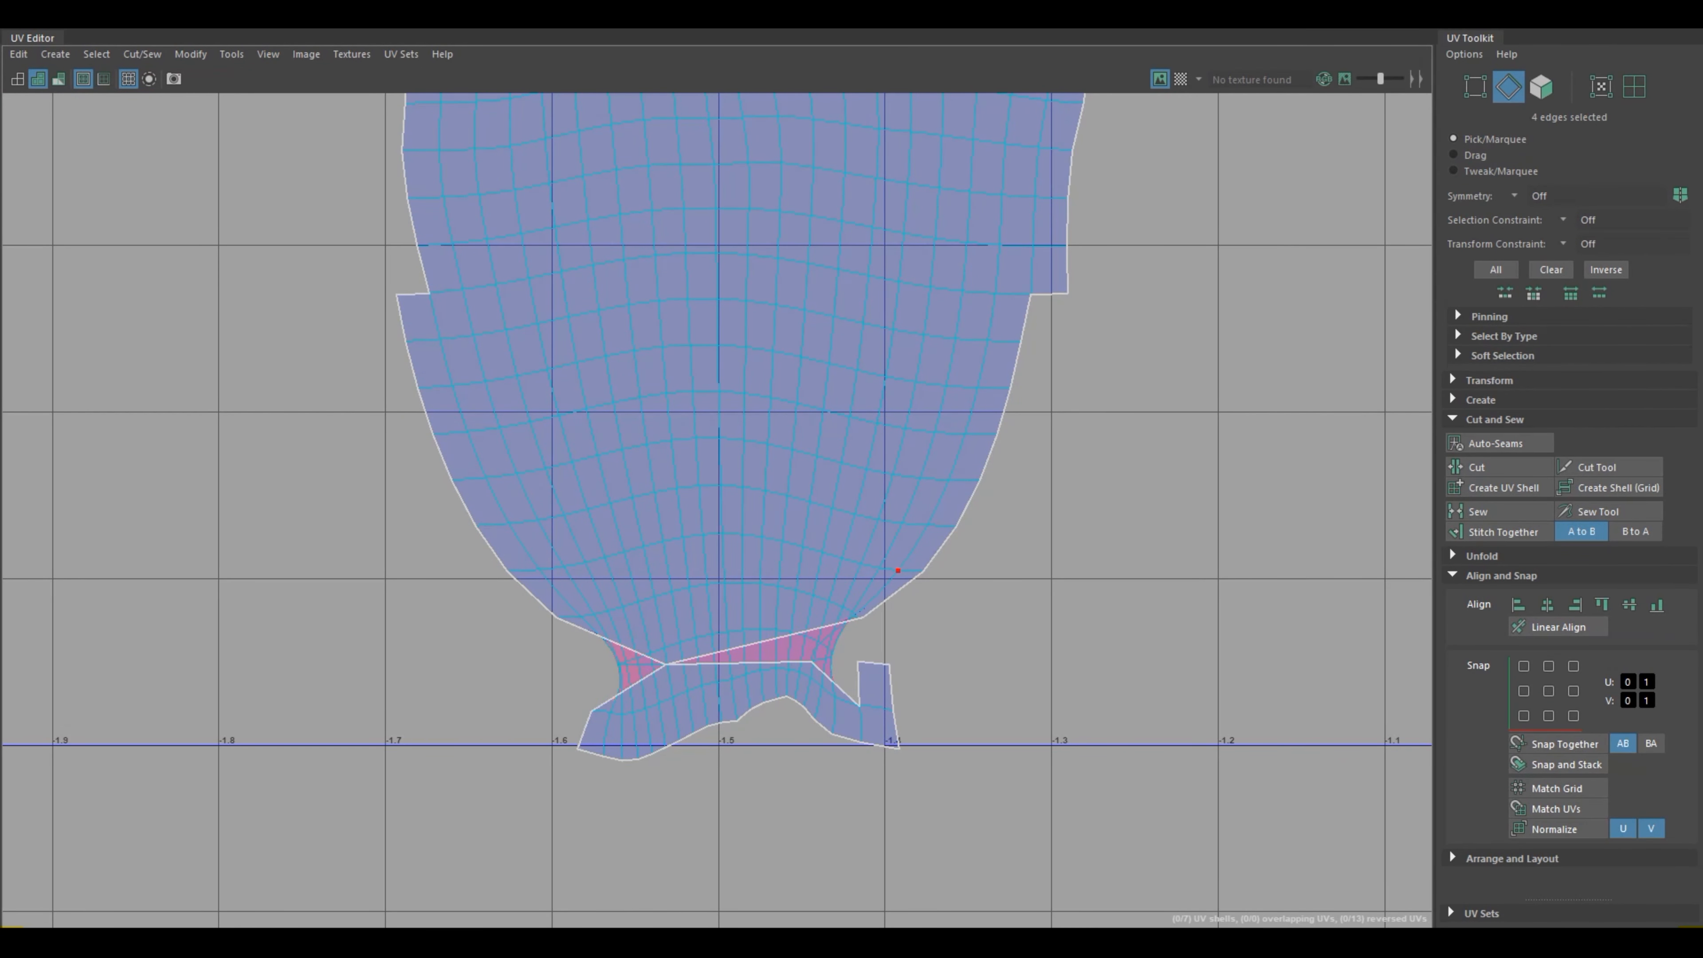
pyautogui.moveTo(493, 577); pyautogui.dragTo(952, 799)
pyautogui.moveTo(655, 611); pyautogui.dragTo(594, 577, button='right')
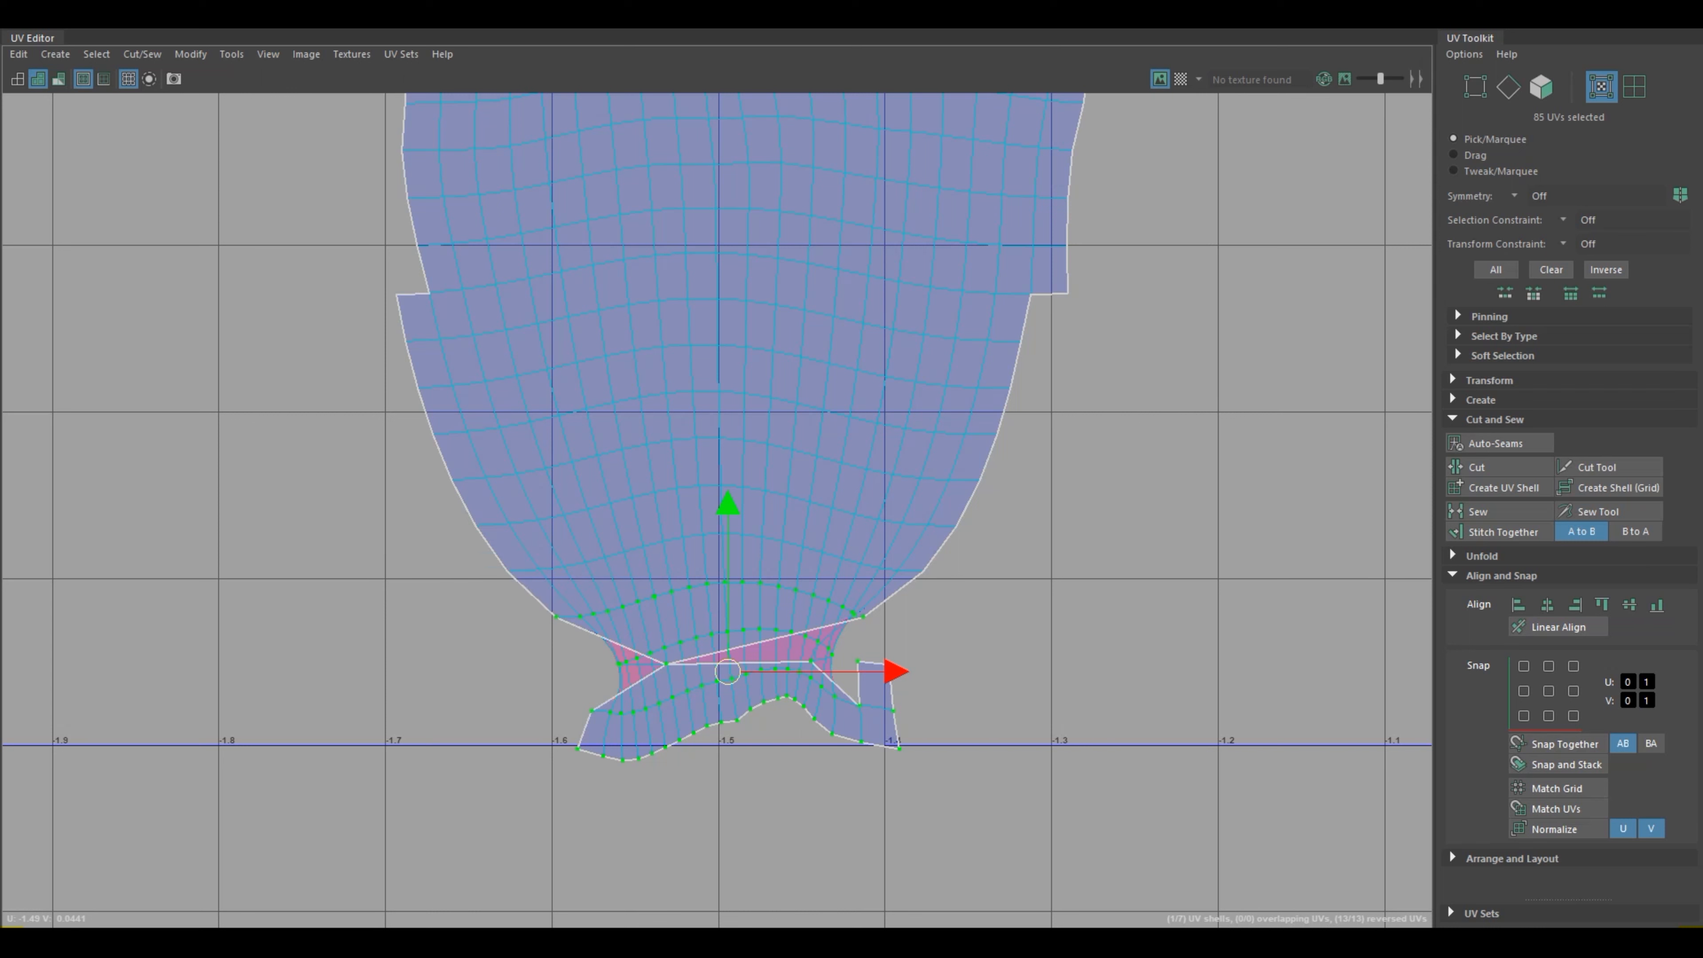
pyautogui.keyDown('shift'); pyautogui.moveTo(658, 570); pyautogui.dragTo(545, 591, button='right'); pyautogui.keyUp('shift')
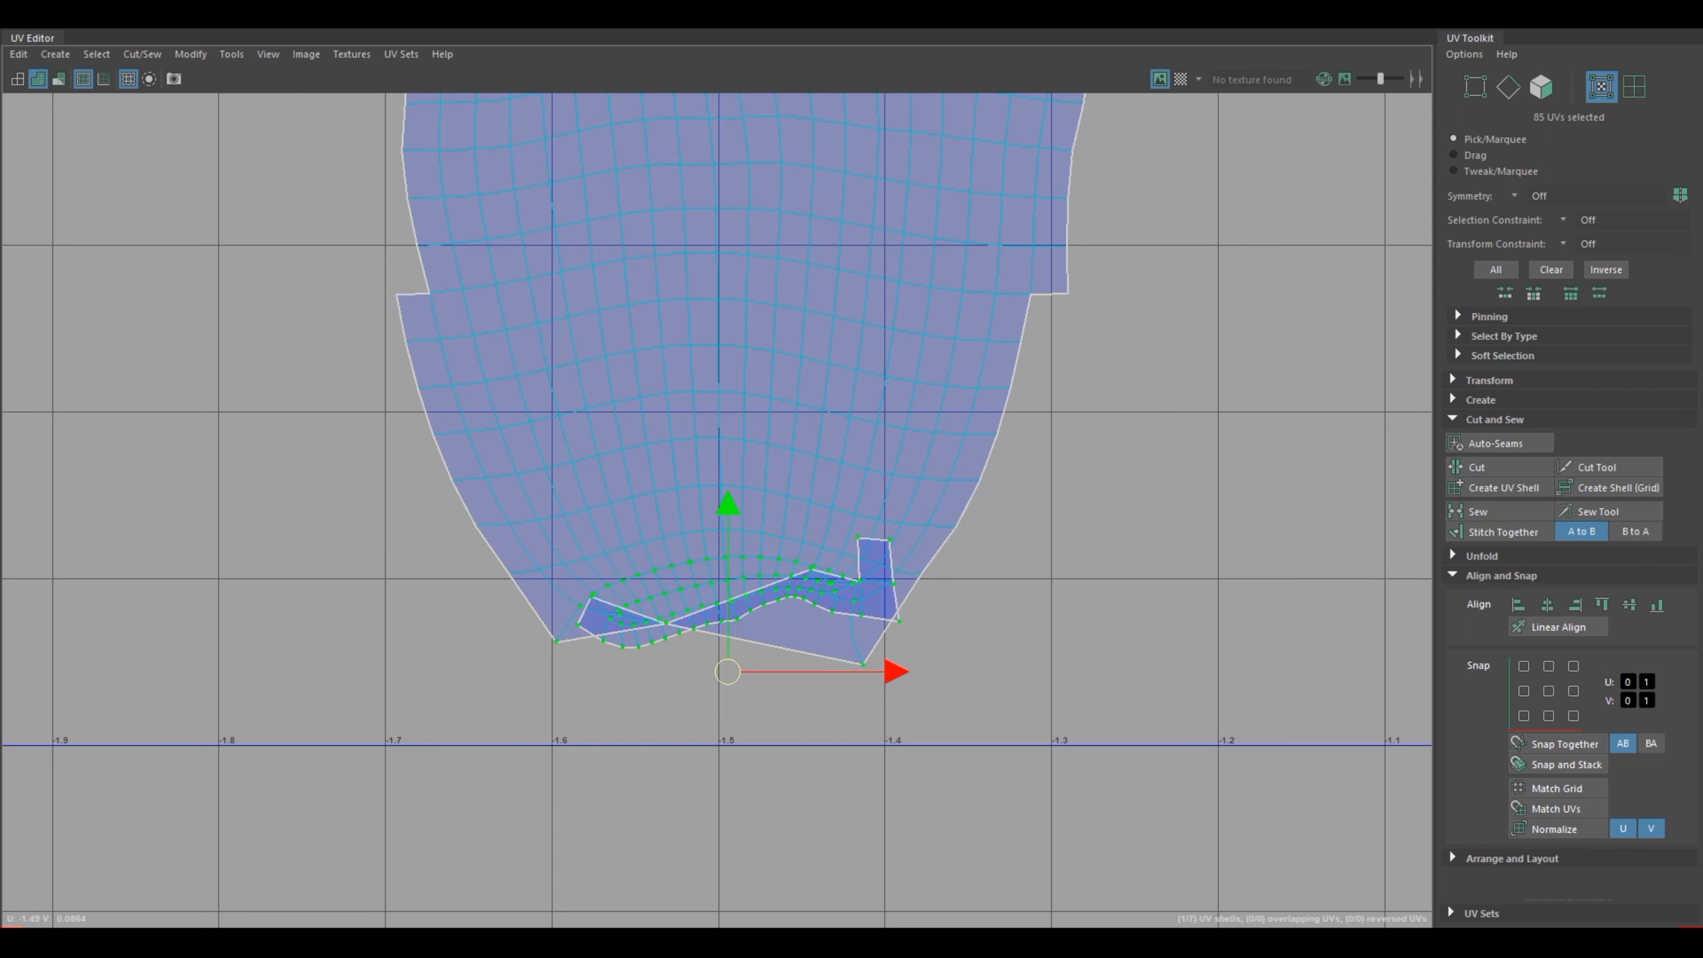
pyautogui.keyDown('shift'); pyautogui.moveTo(675, 569); pyautogui.dragTo(578, 590, button='right'); pyautogui.keyUp('shift')
pyautogui.moveTo(684, 597); pyautogui.dragTo(590, 553, button='right')
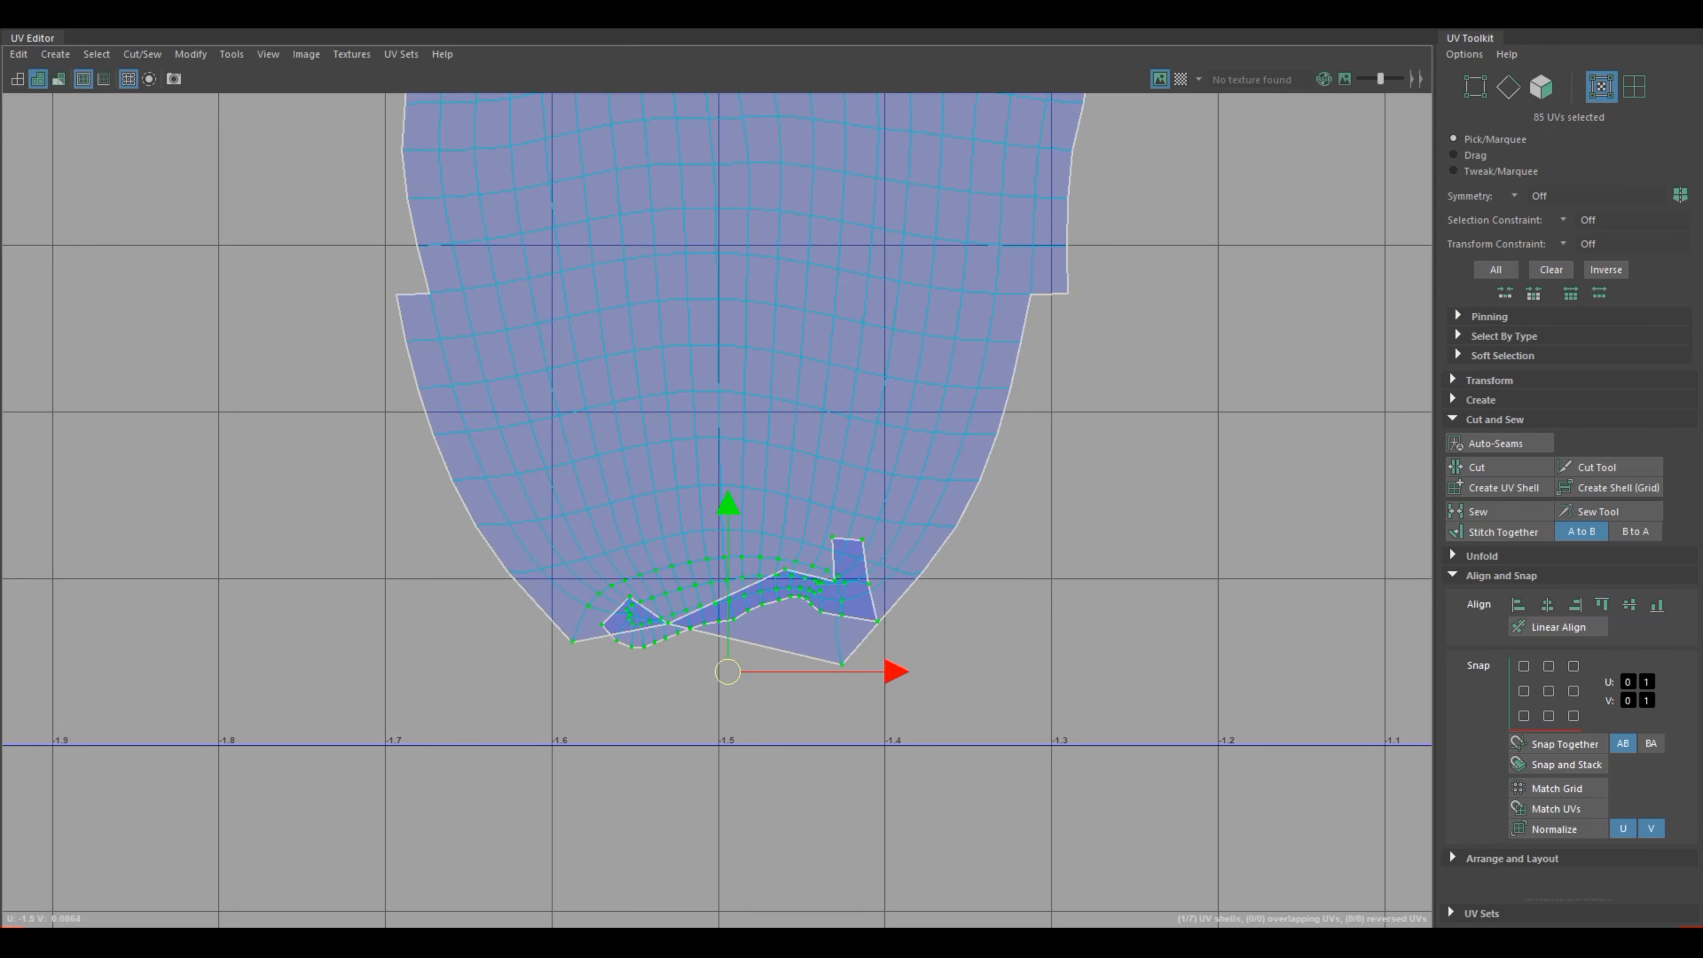
# Step: Select the arm's whole UV shell and unfold it with the Legacy method, unselected UVs pinned and the unfold constraint set to None
pyautogui.scroll(-2, 585, 558)
pyautogui.hotkey('alt', 'd')
pyautogui.scroll(-1, 858, 625)
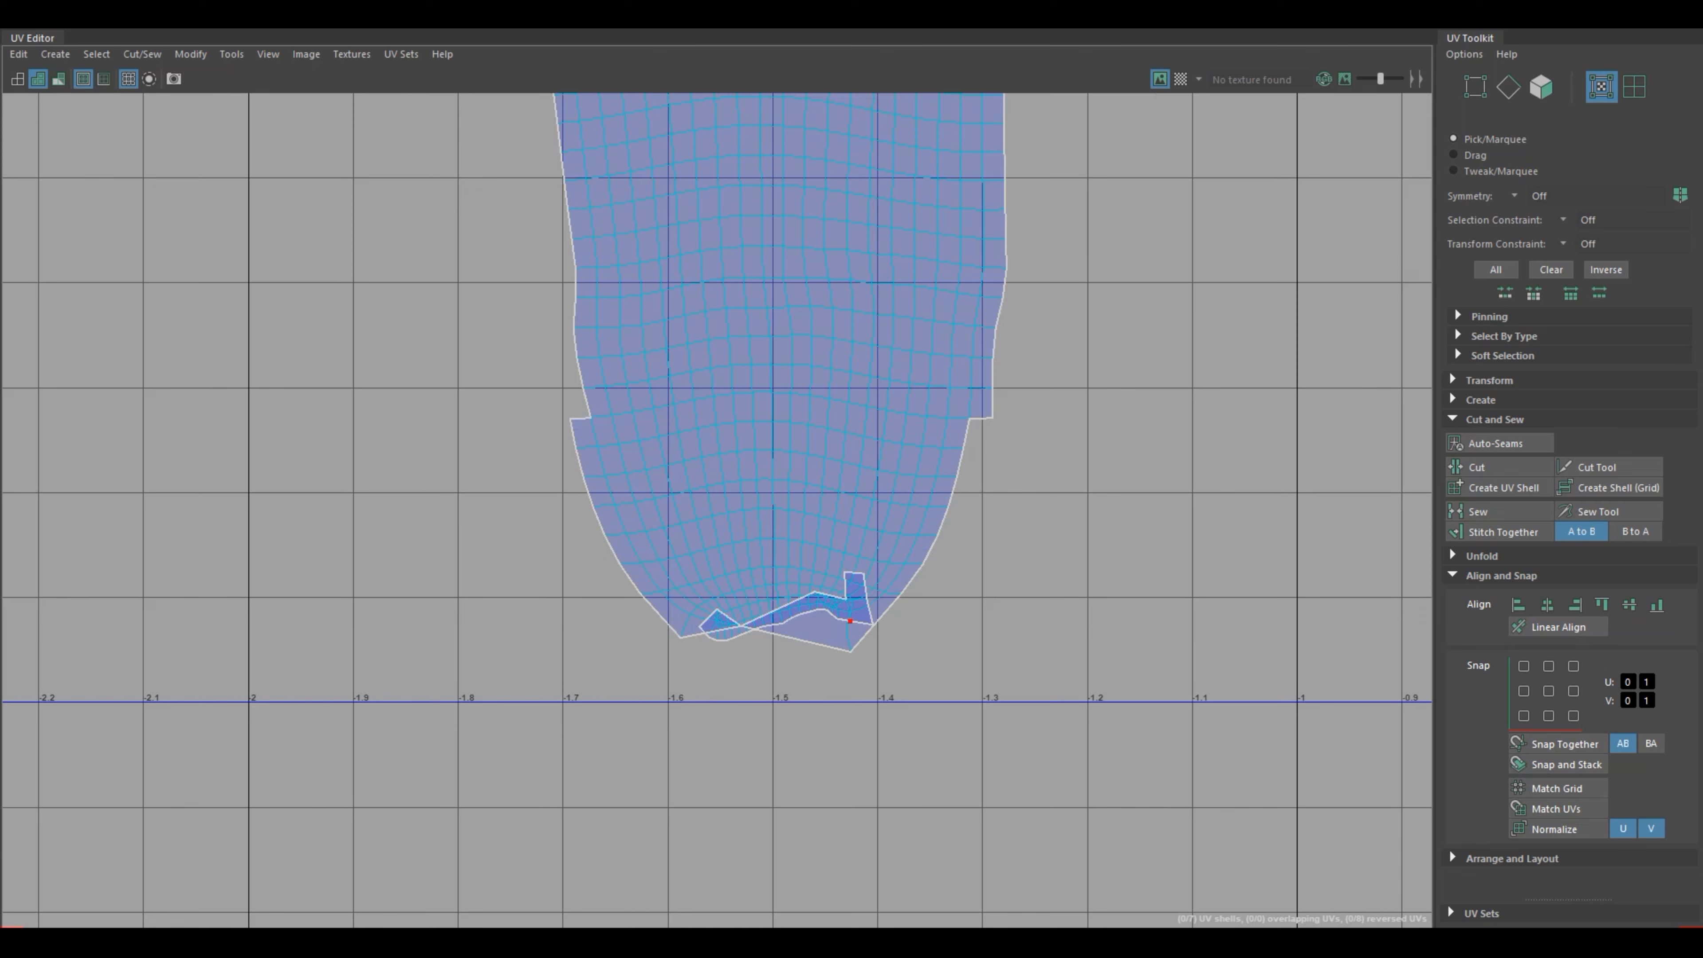
pyautogui.scroll(-2, 855, 627)
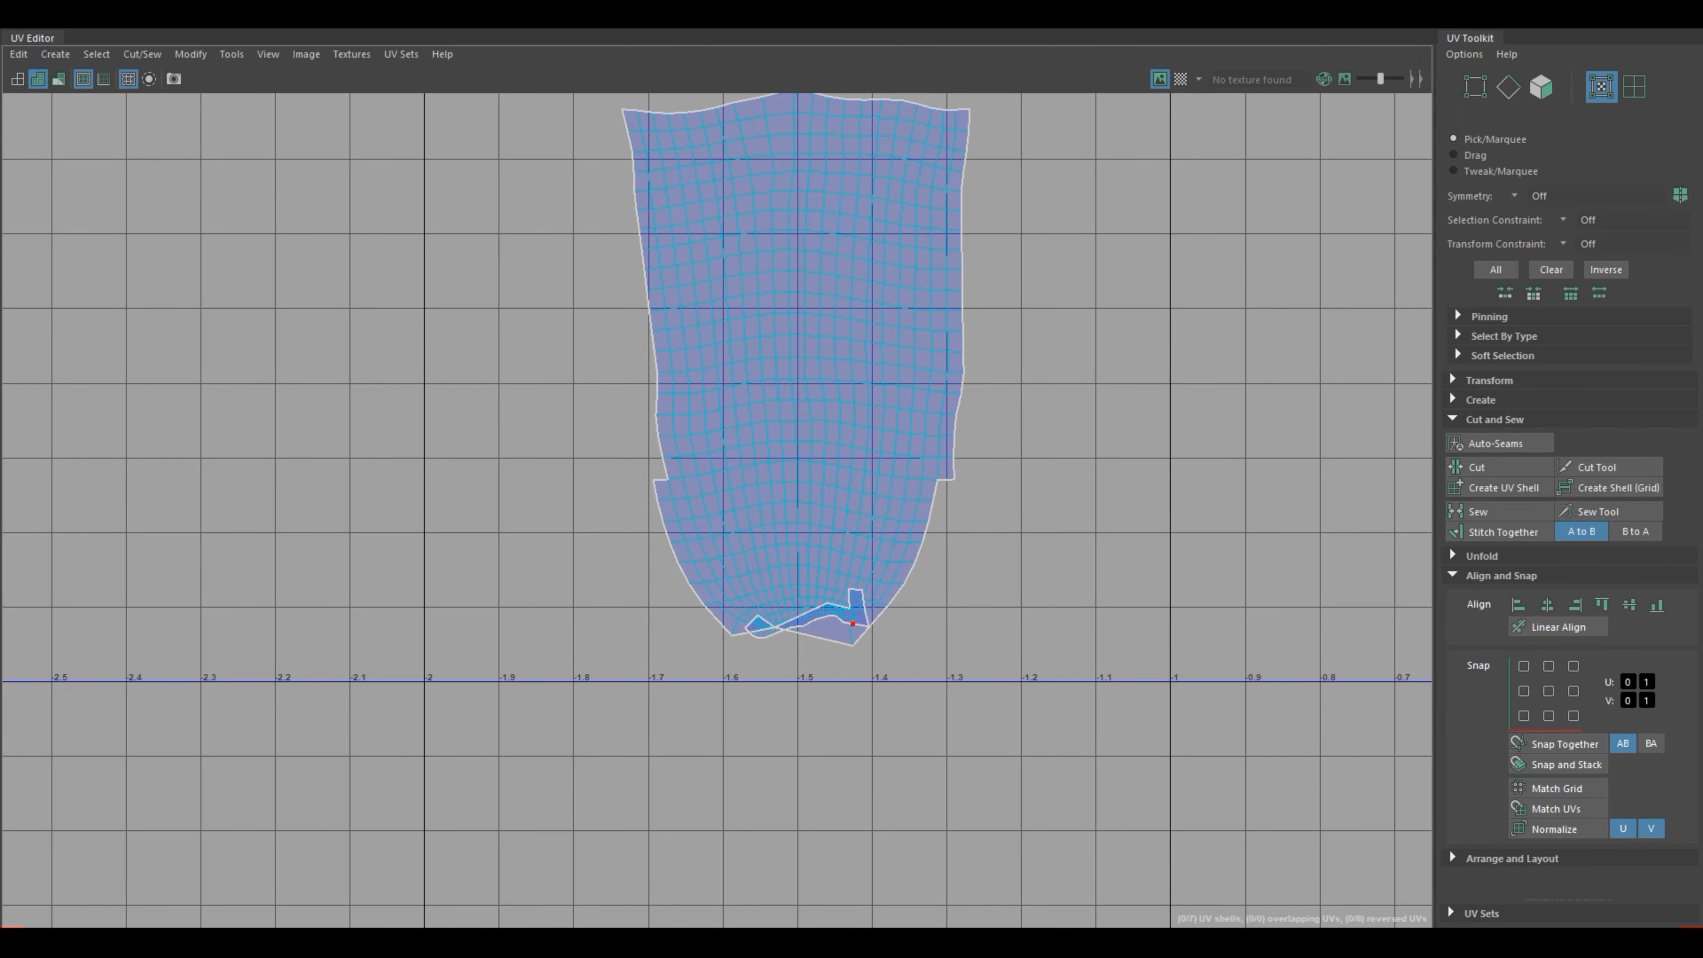
pyautogui.rightClick(817, 359)
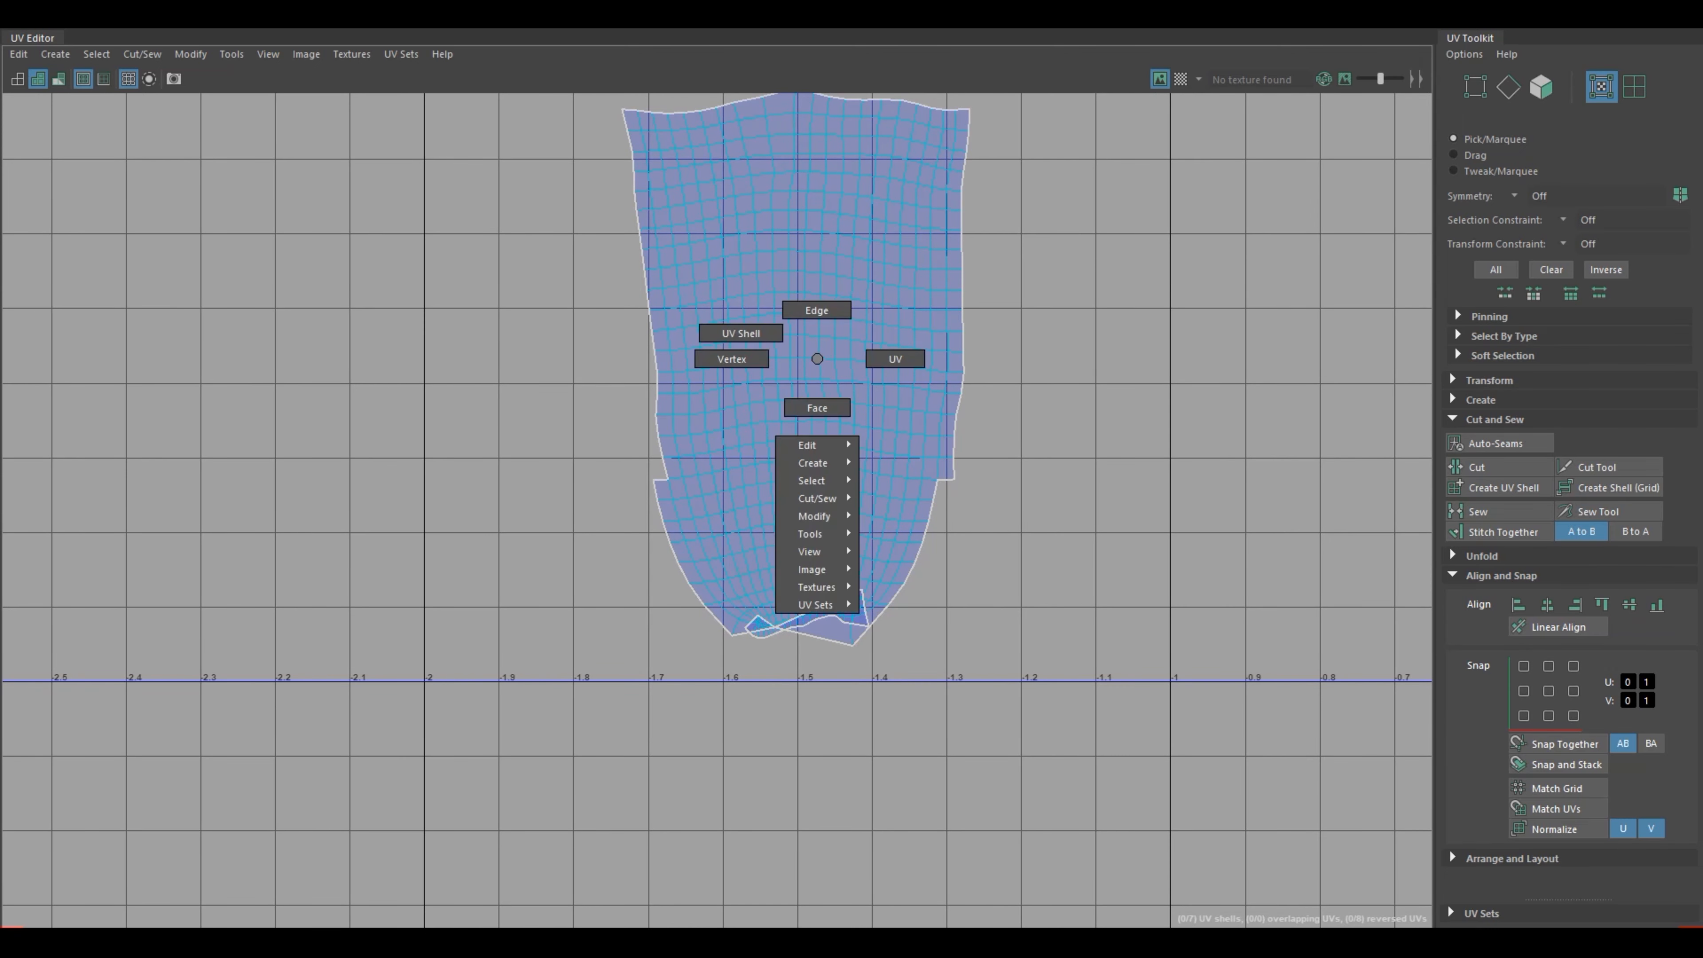
pyautogui.moveTo(817, 358); pyautogui.dragTo(778, 335, button='right')
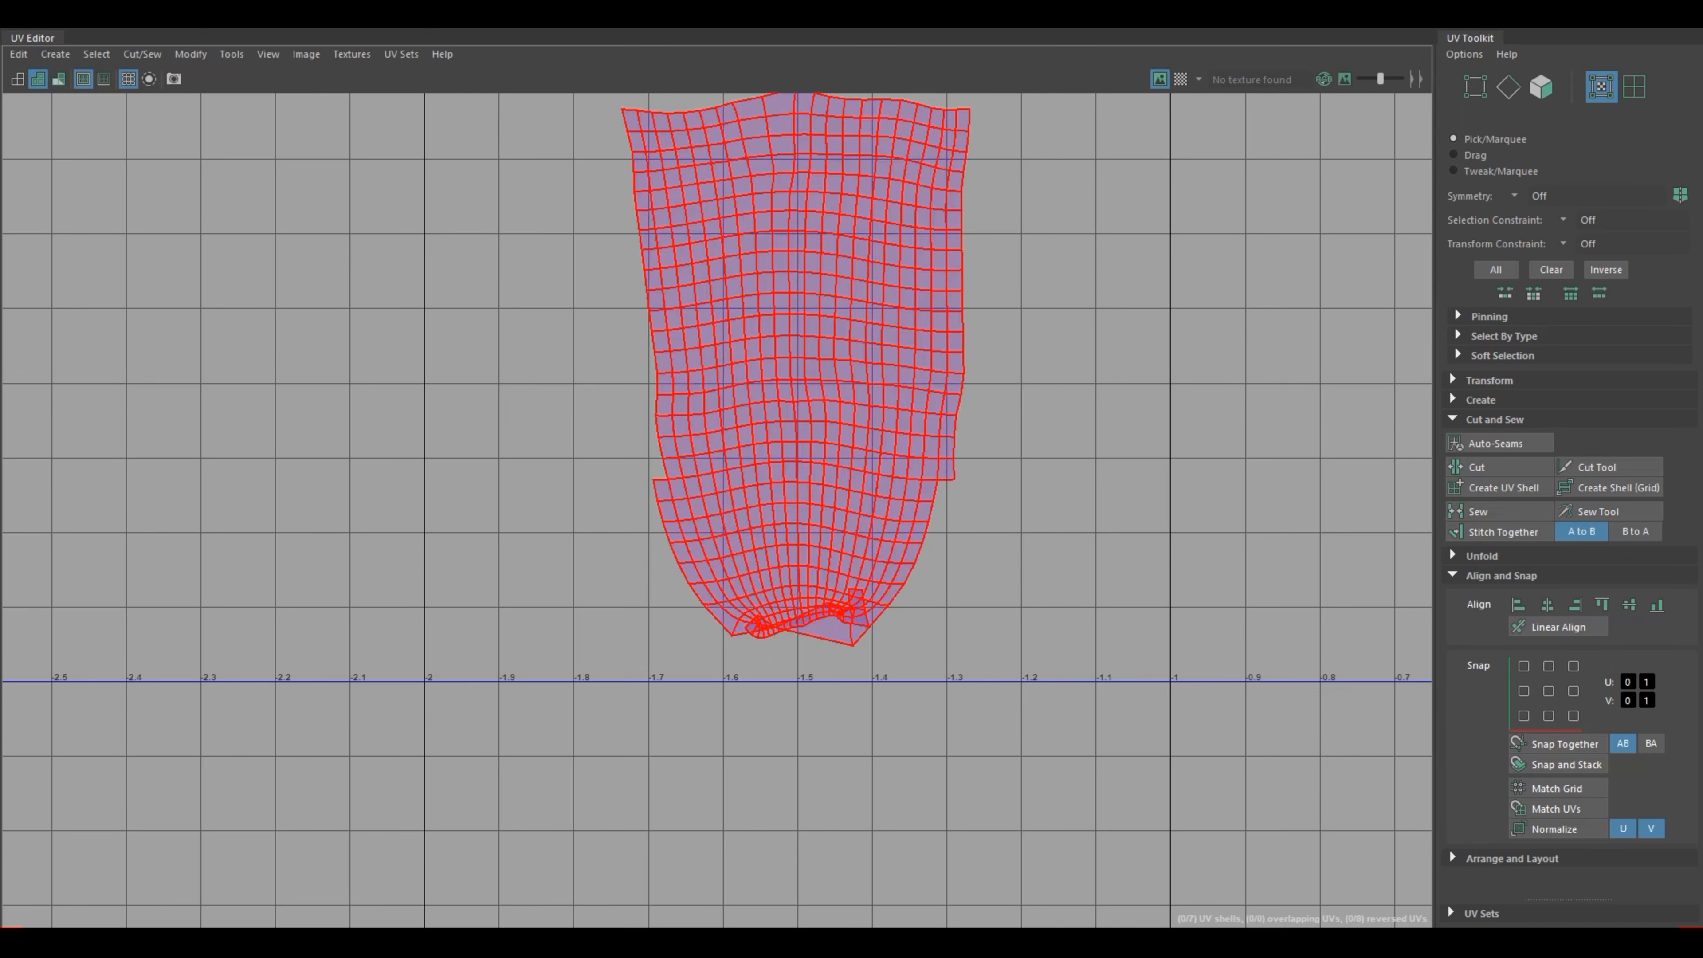
pyautogui.click(796, 366)
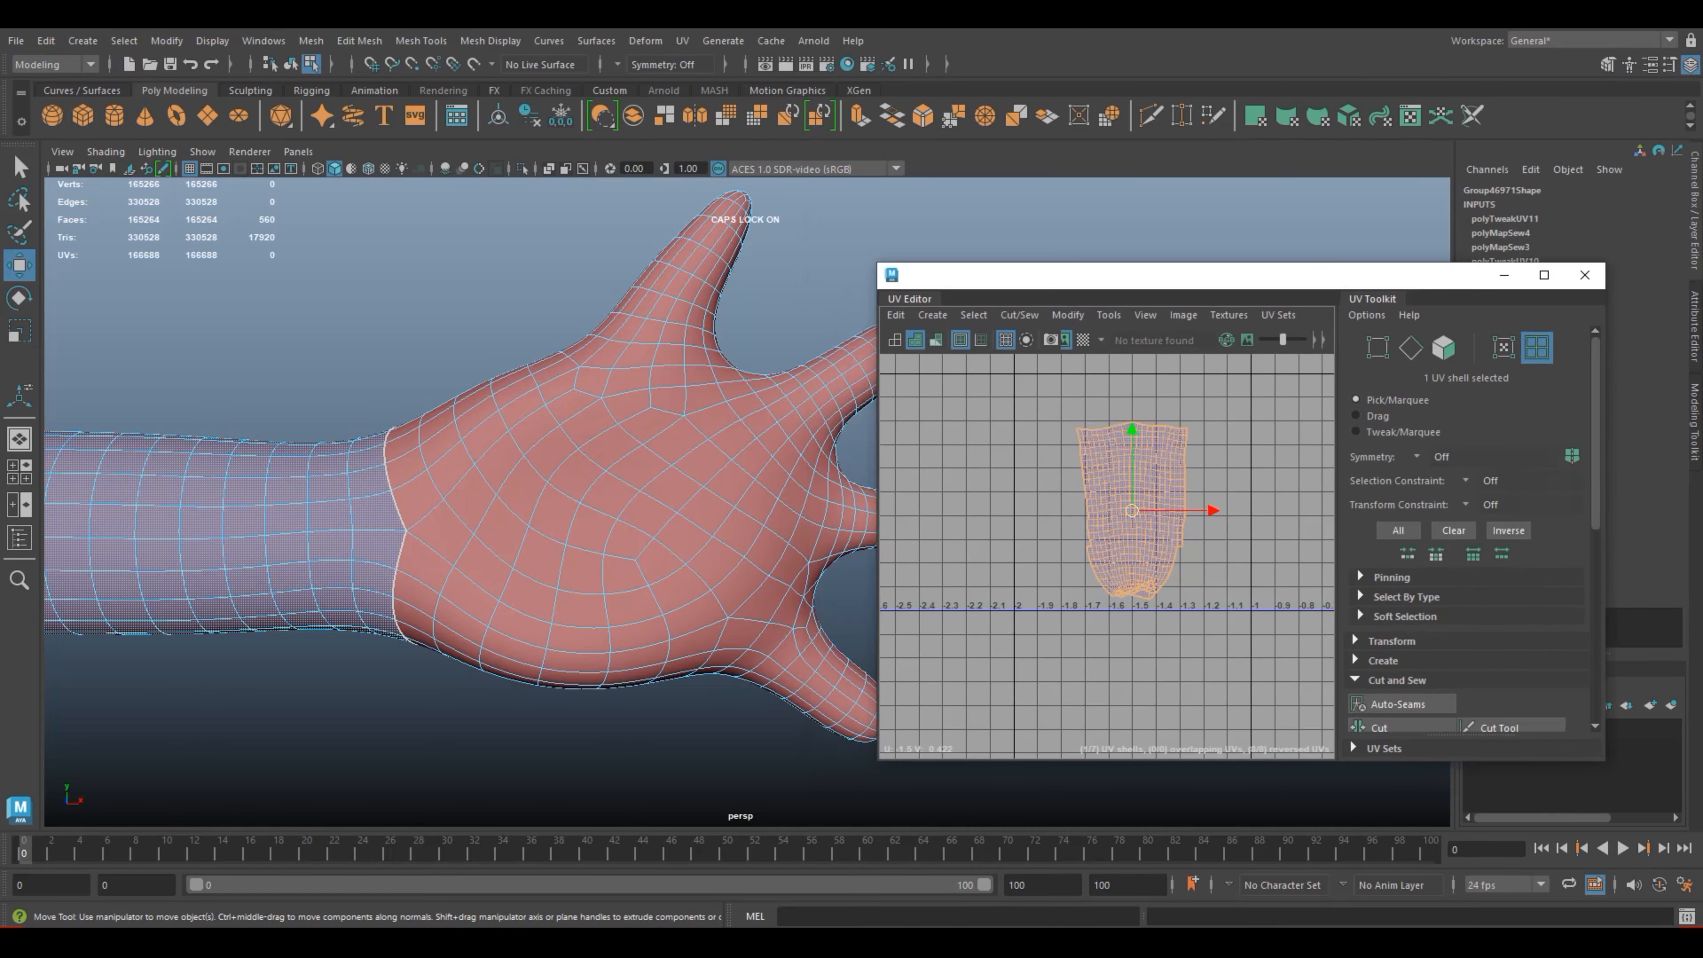
pyautogui.scroll(2, 1140, 526)
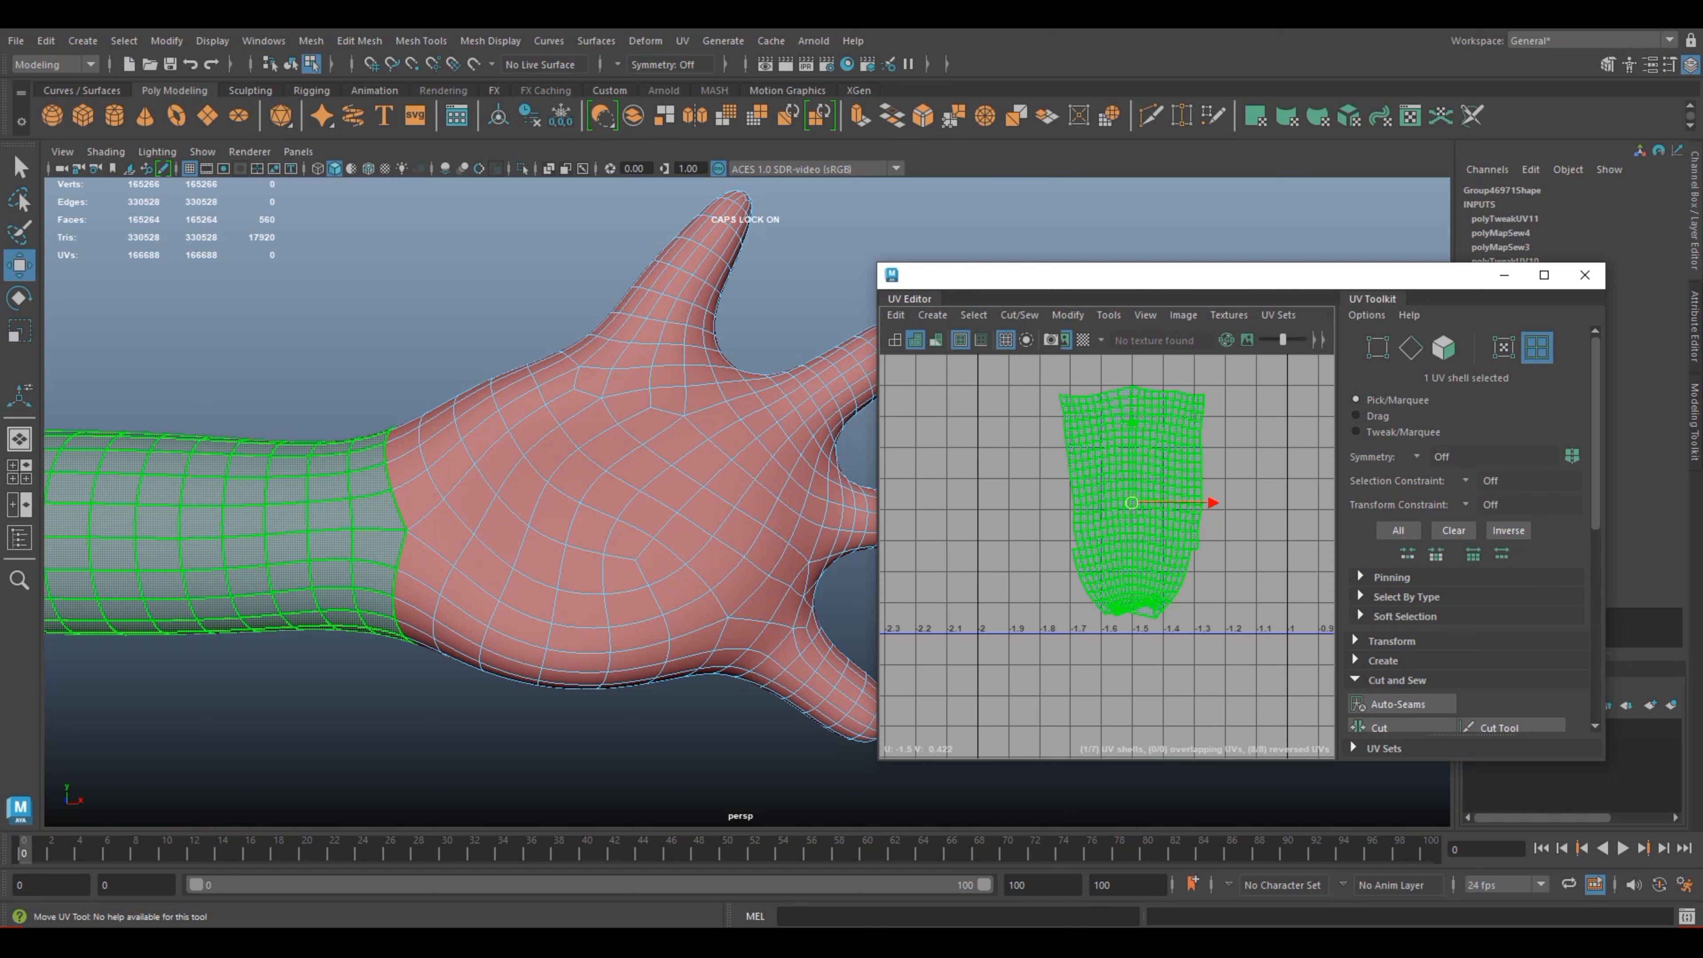
pyautogui.keyDown('shift'); pyautogui.moveTo(1131, 504); pyautogui.dragTo(991, 510, button='right'); pyautogui.keyUp('shift')
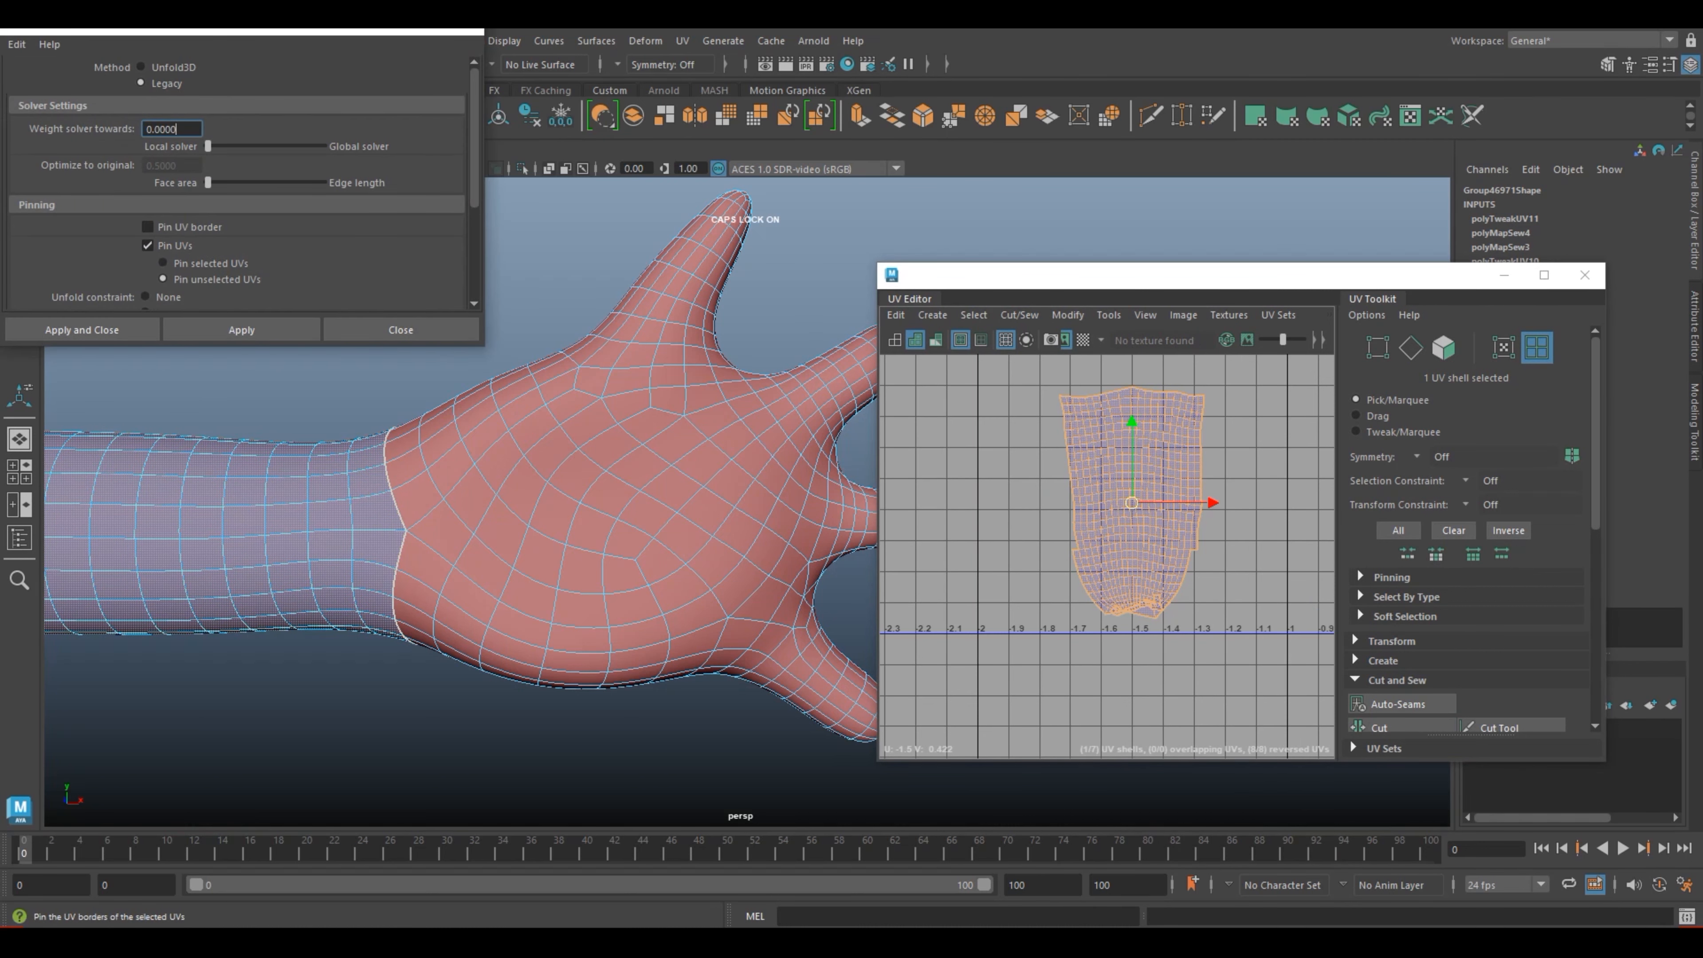
pyautogui.scroll(-2, 234, 167)
pyautogui.click(241, 329)
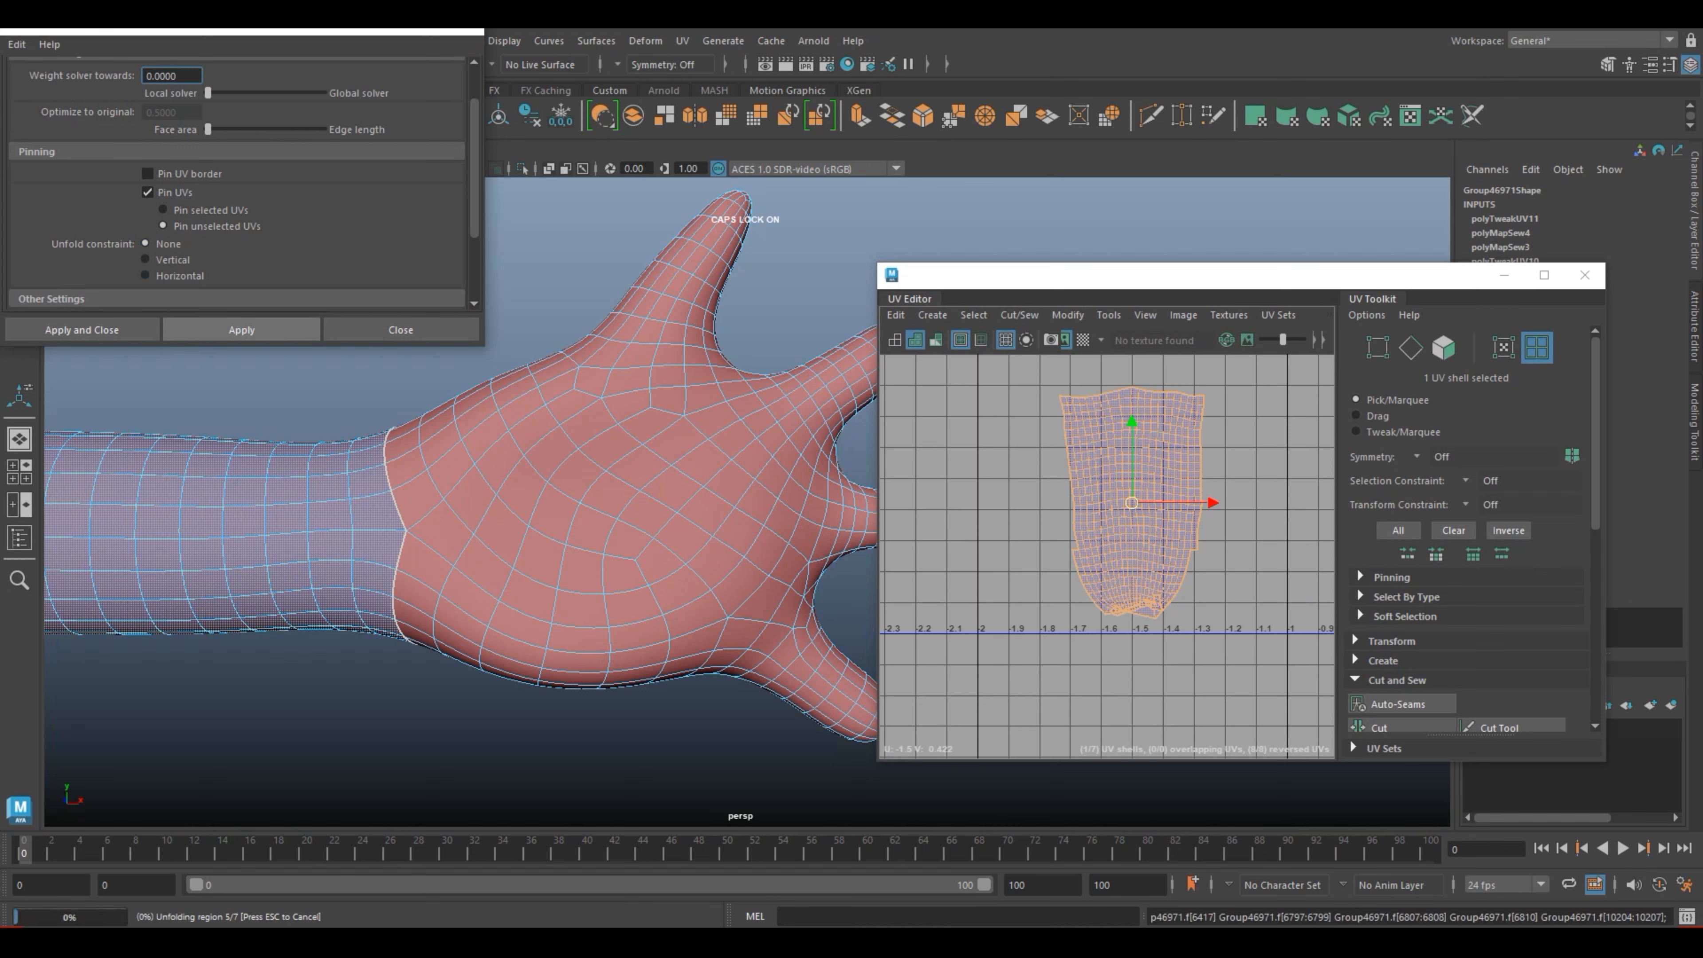
pyautogui.click(242, 330)
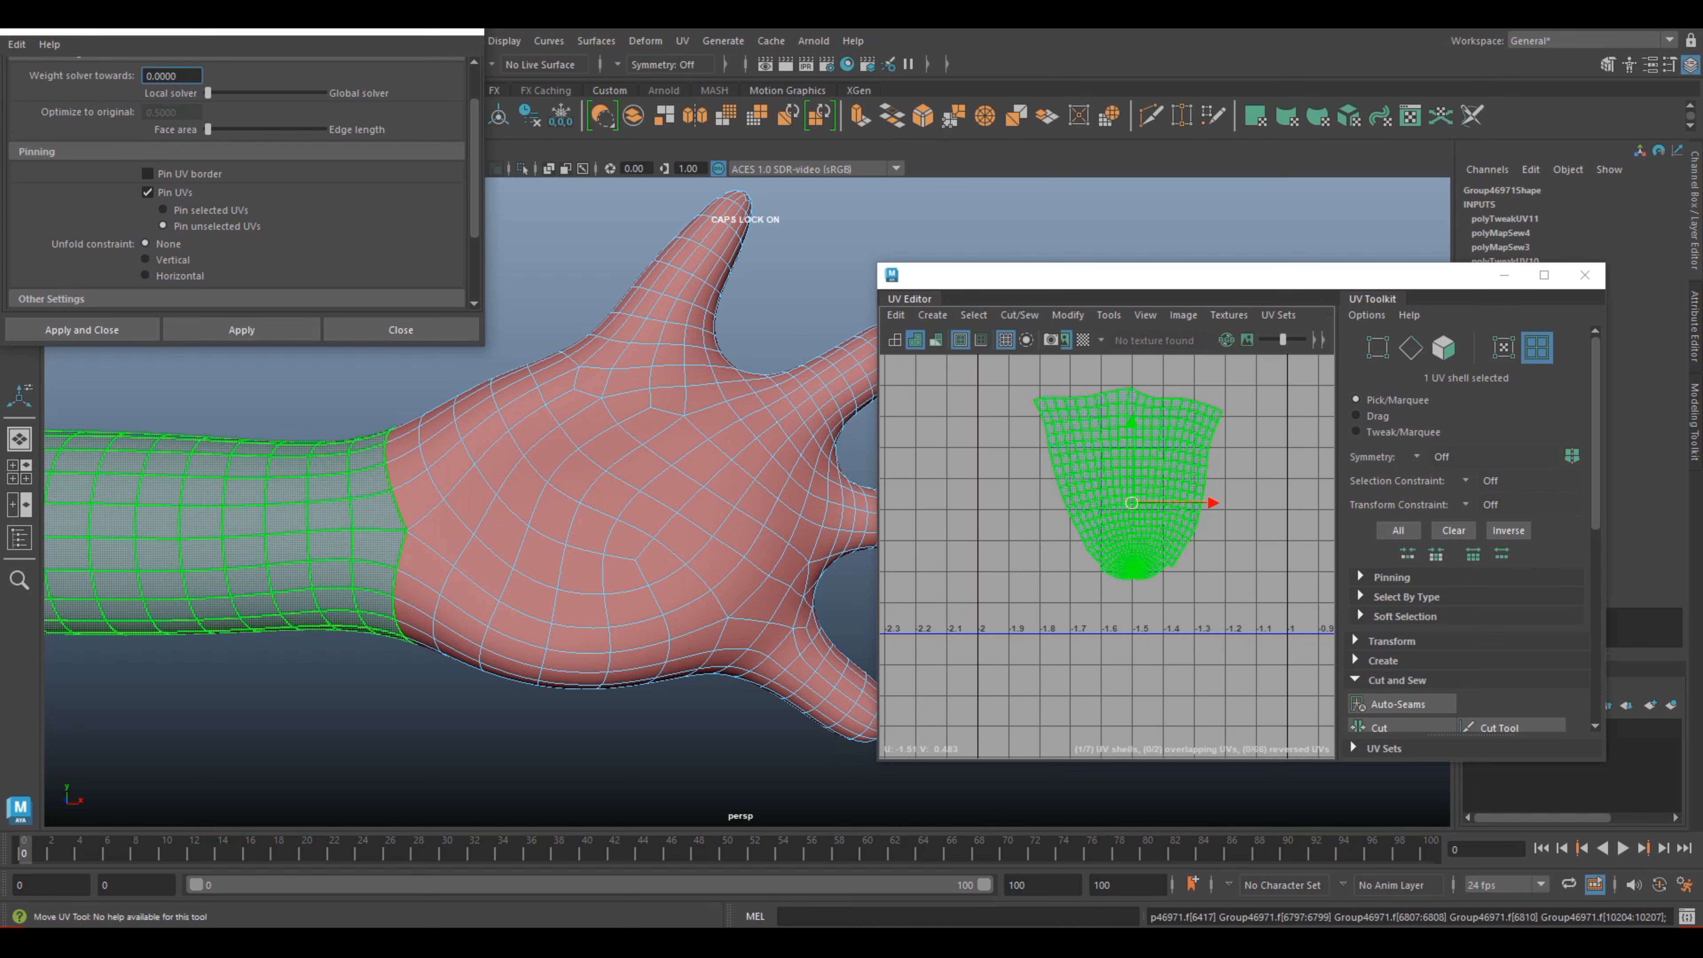
# Step: Unfold the arm shell with the Vertical and the Horizontal constraint, then close the unfold options and deselect the shell
pyautogui.click(241, 329)
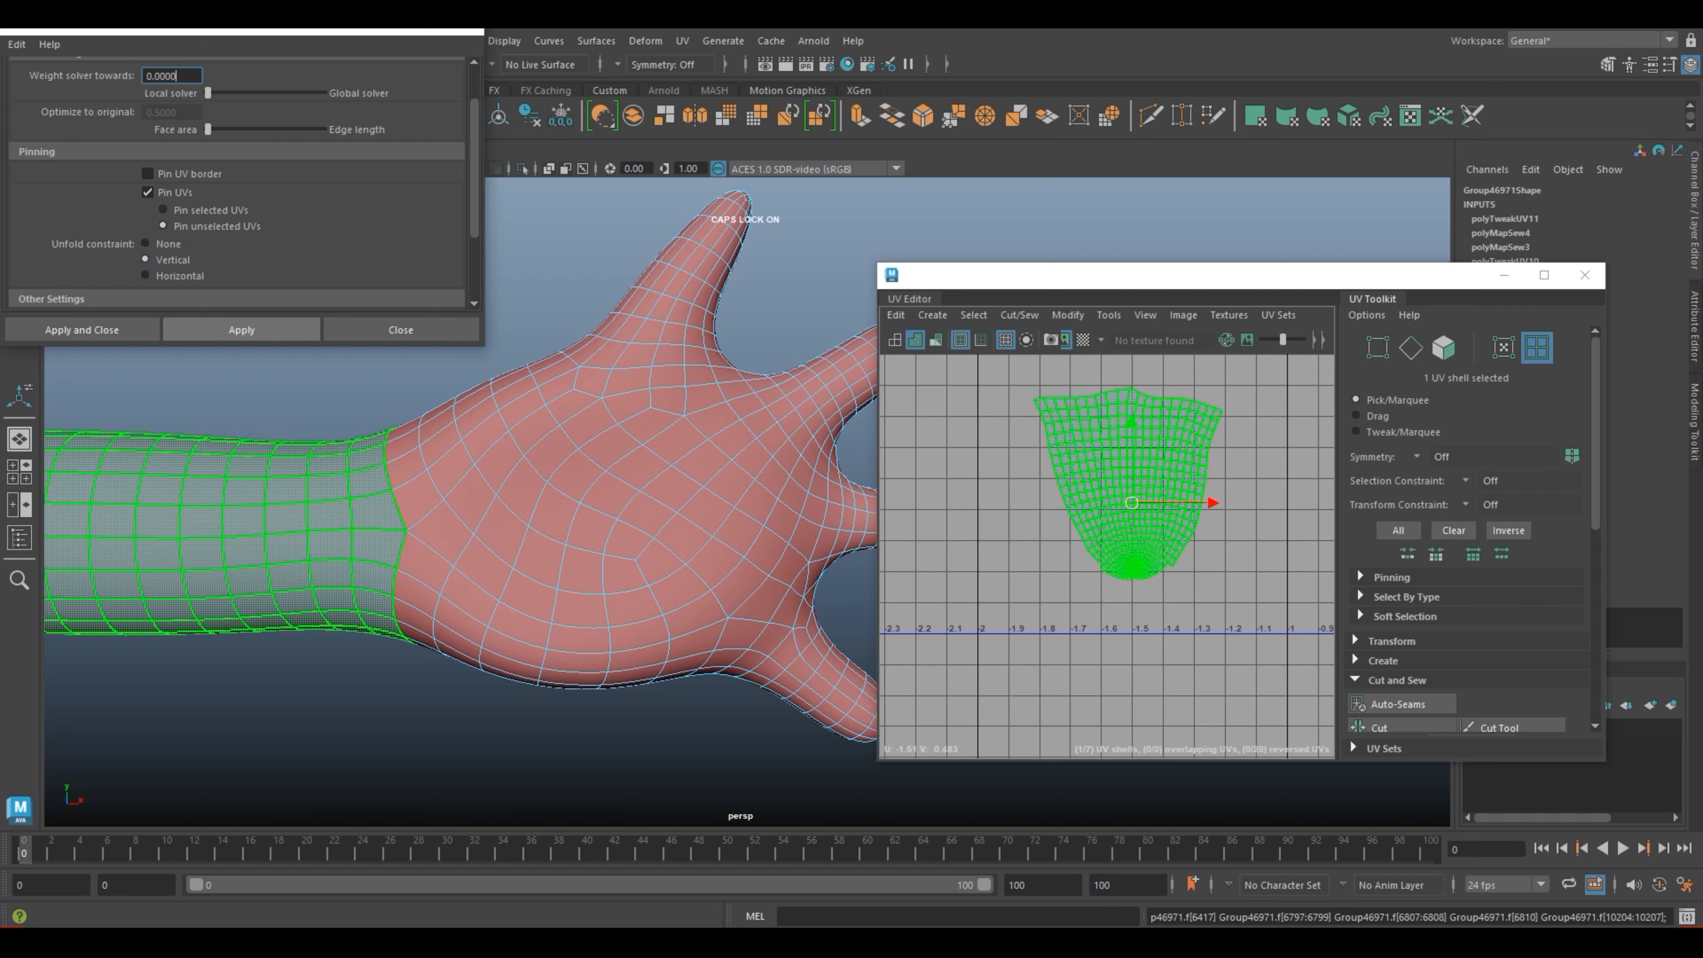
pyautogui.click(241, 330)
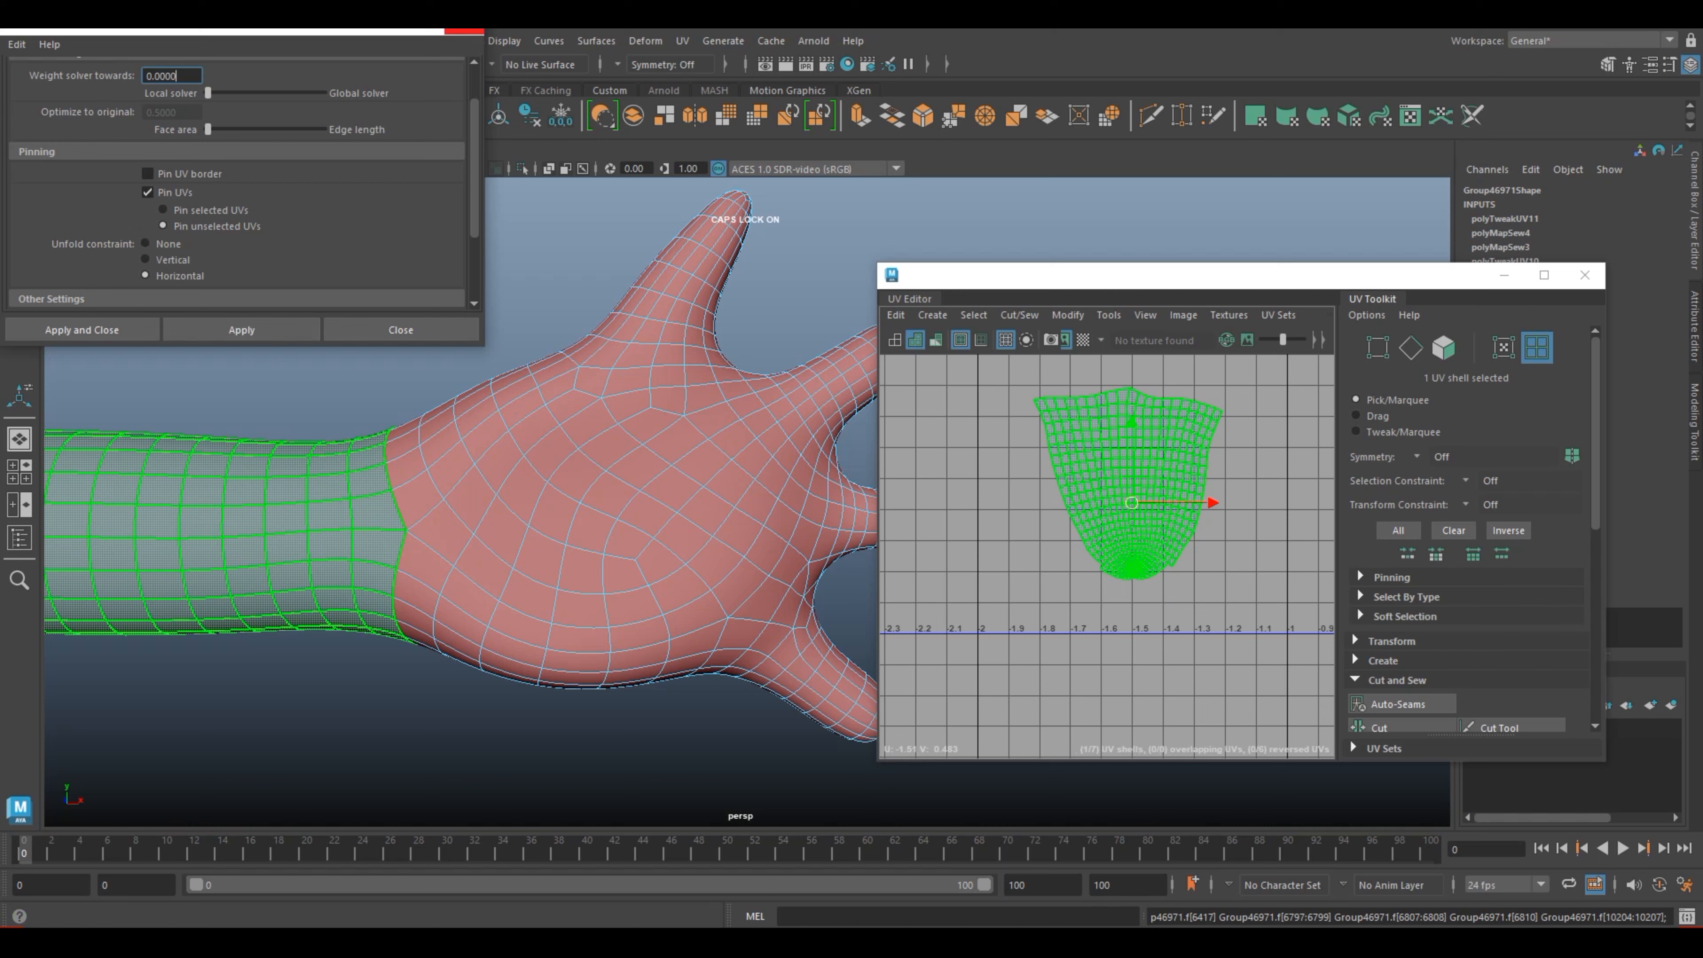
pyautogui.click(464, 32)
pyautogui.scroll(4, 462, 500)
pyautogui.click(1211, 591)
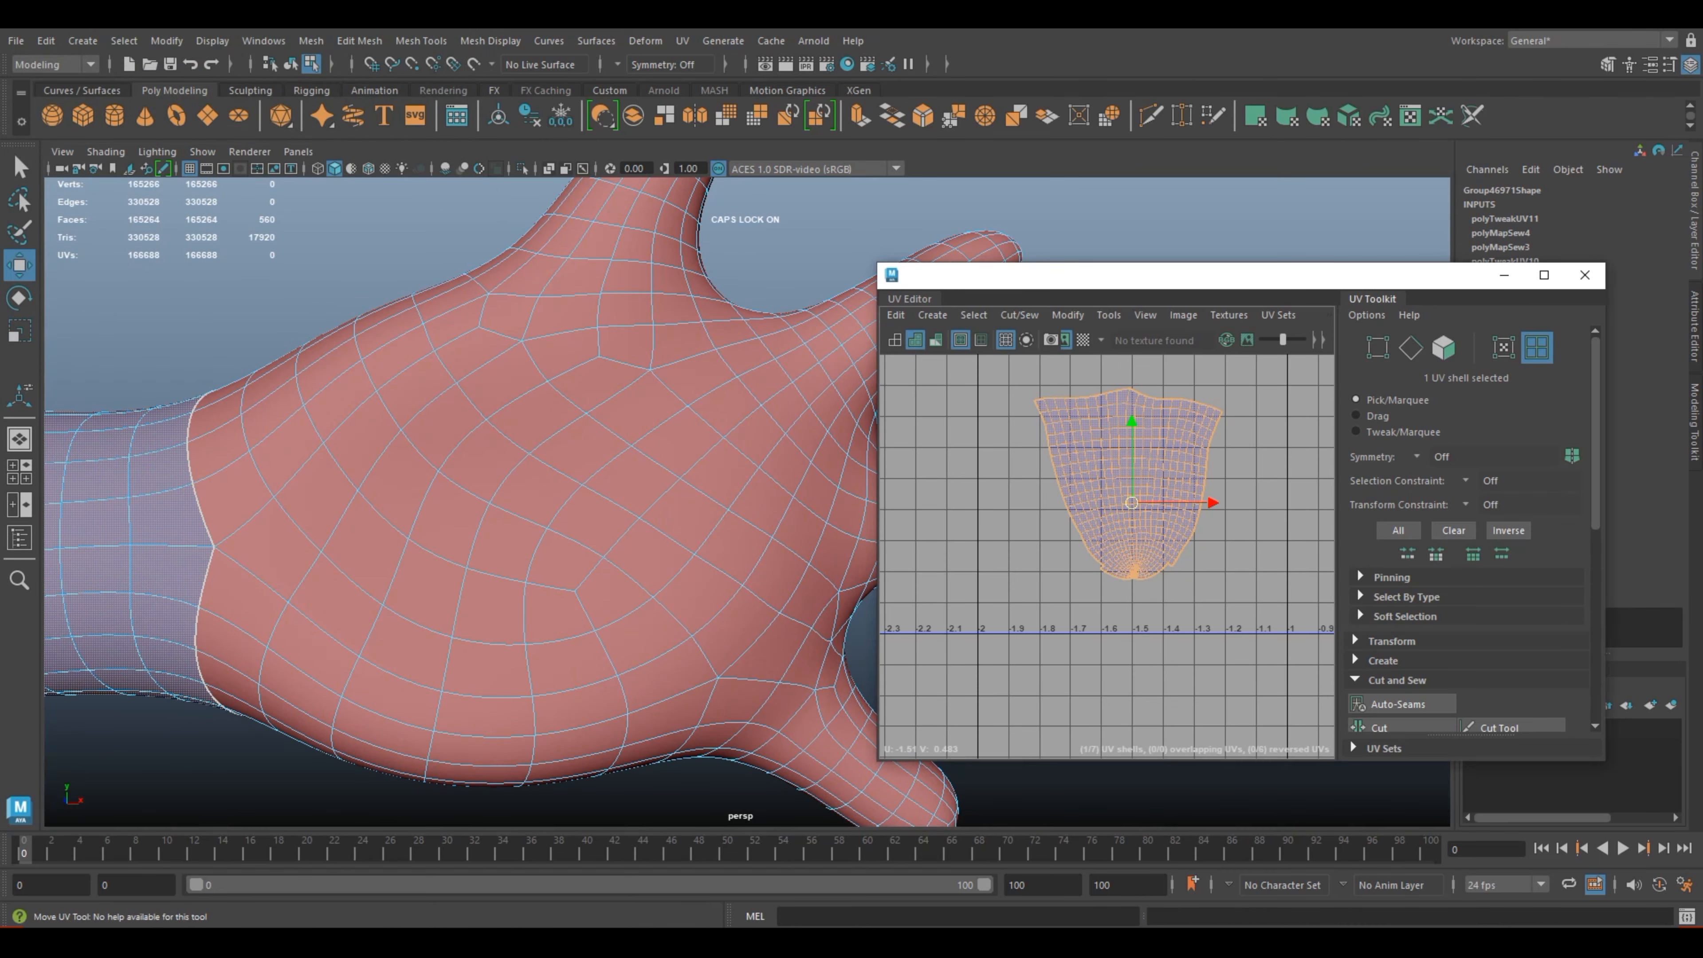
# Step: Select the 111 UVs around the pinched tip of the arm shell, then a smaller group there, and smooth them with the Smooth UV tool
pyautogui.scroll(4, 1211, 591)
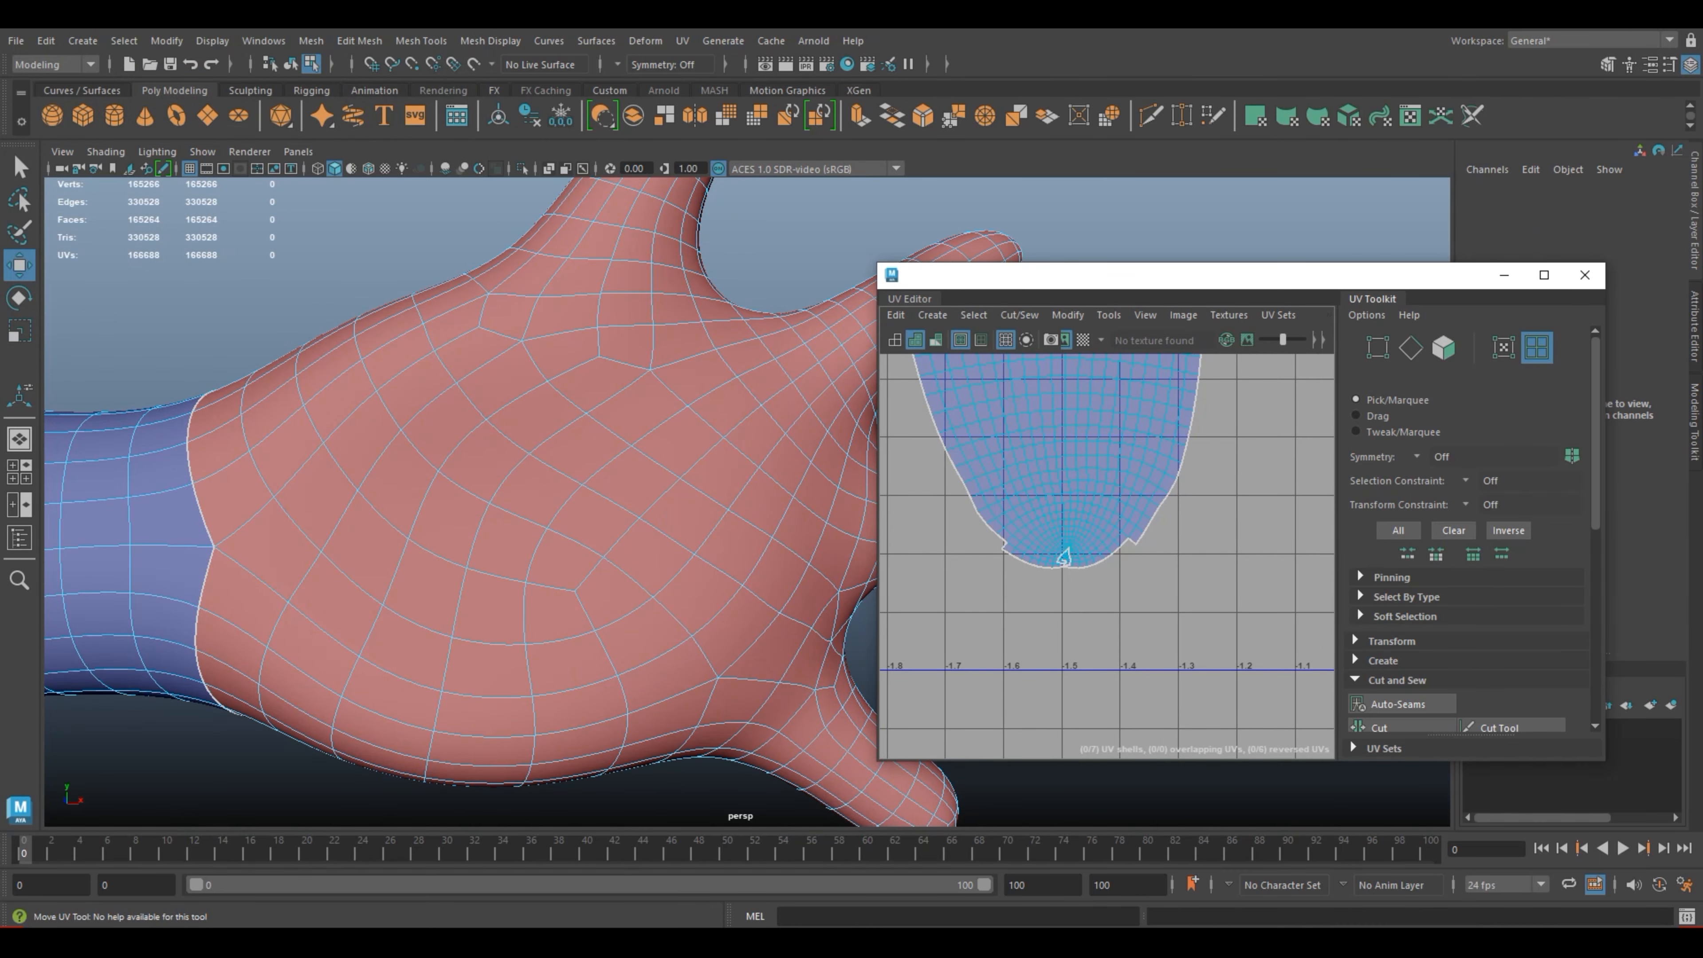
pyautogui.scroll(2, 1143, 576)
pyautogui.scroll(3, 1067, 580)
pyautogui.moveTo(1053, 530); pyautogui.dragTo(1129, 531, button='right')
pyautogui.moveTo(985, 590); pyautogui.dragTo(986, 590)
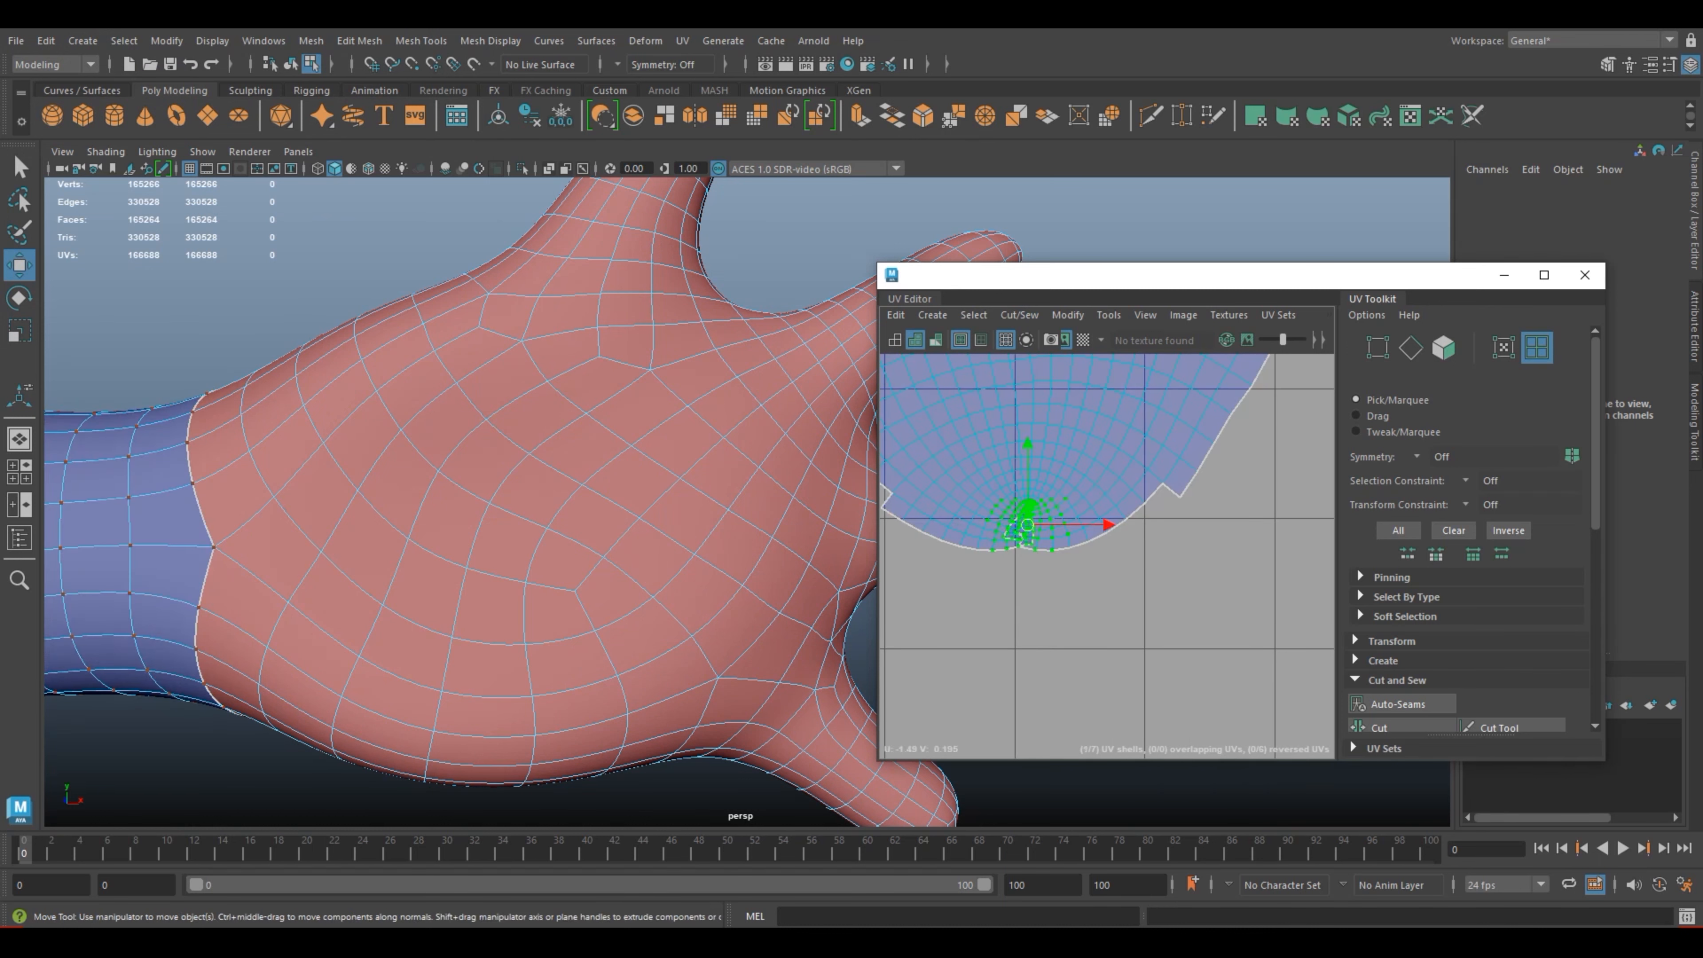
pyautogui.keyDown('shift'); pyautogui.moveTo(1035, 521); pyautogui.dragTo(884, 522, button='right'); pyautogui.keyUp('shift')
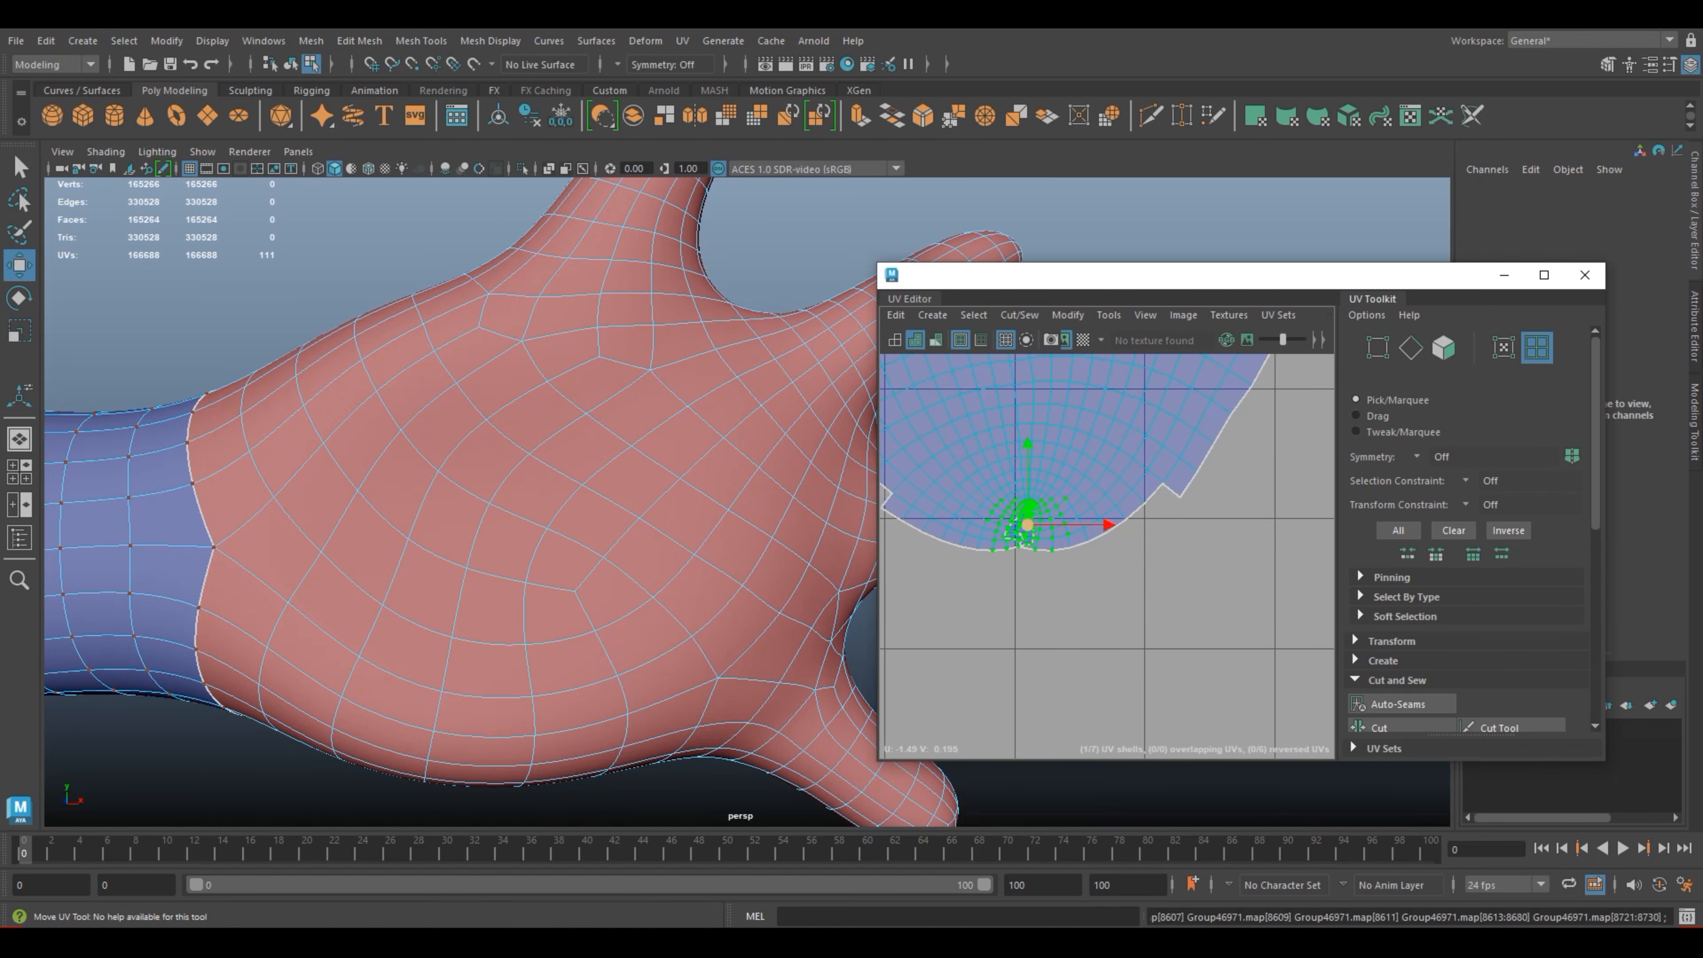
pyautogui.keyDown('shift'); pyautogui.moveTo(995, 529); pyautogui.dragTo(865, 548, button='right'); pyautogui.keyUp('shift')
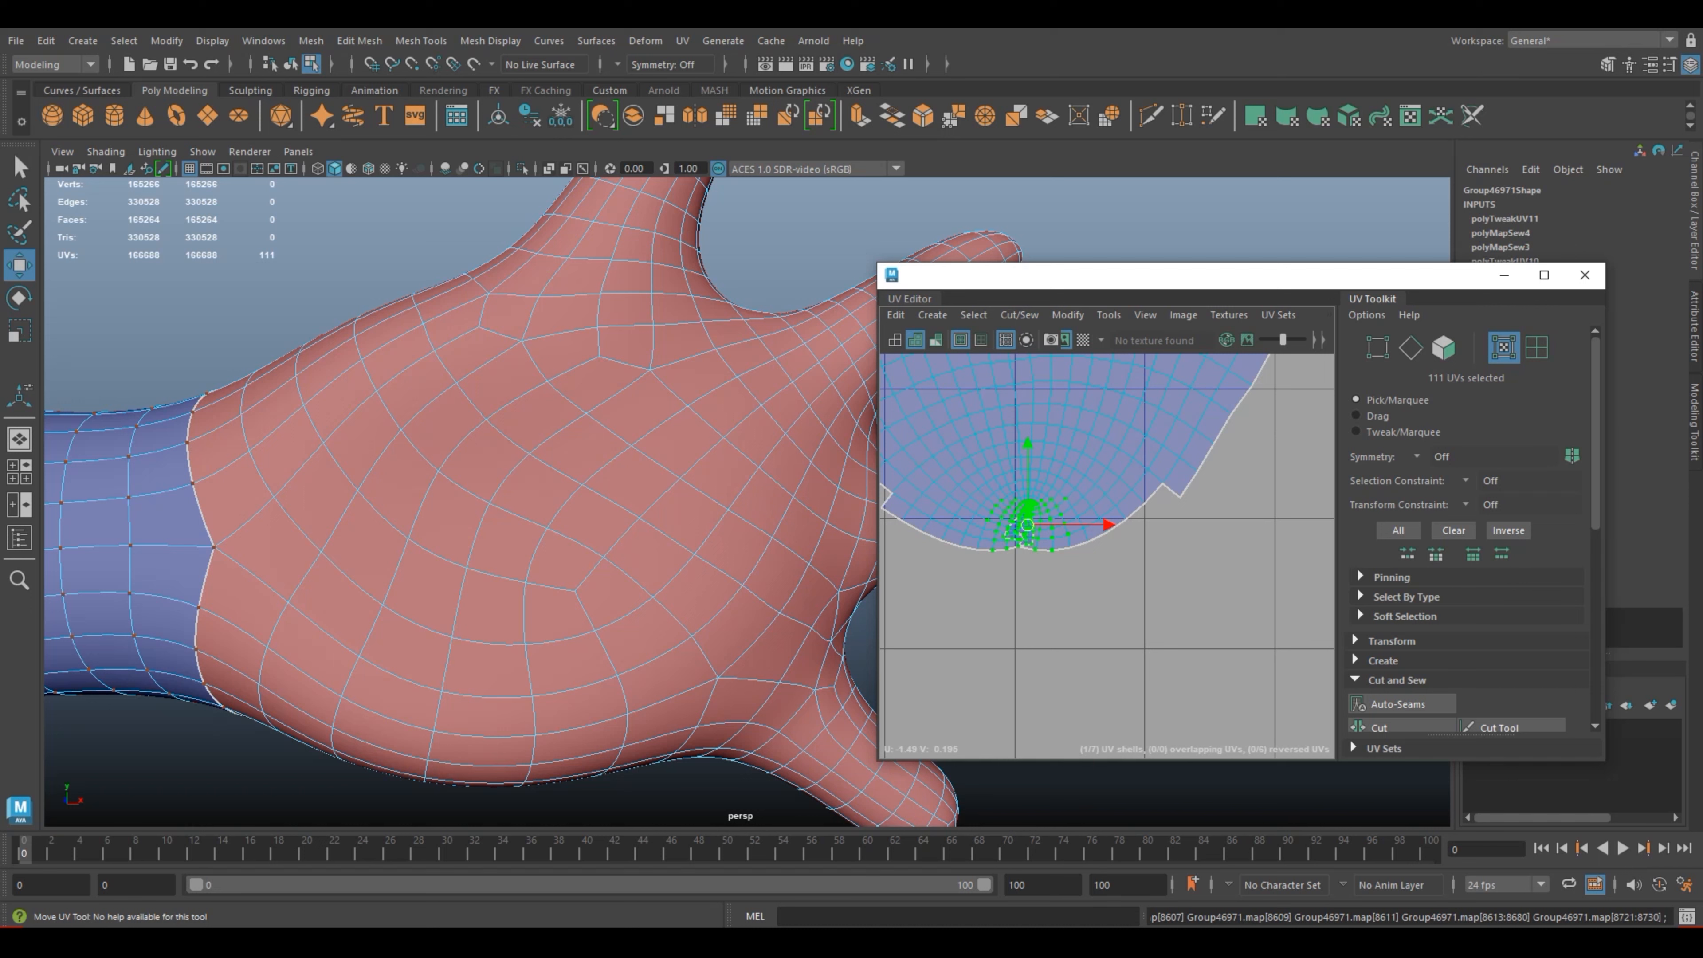
pyautogui.click(1025, 508)
pyautogui.moveTo(972, 494); pyautogui.dragTo(1074, 559)
pyautogui.keyDown('shift'); pyautogui.moveTo(1025, 535); pyautogui.dragTo(871, 524, button='right'); pyautogui.keyUp('shift')
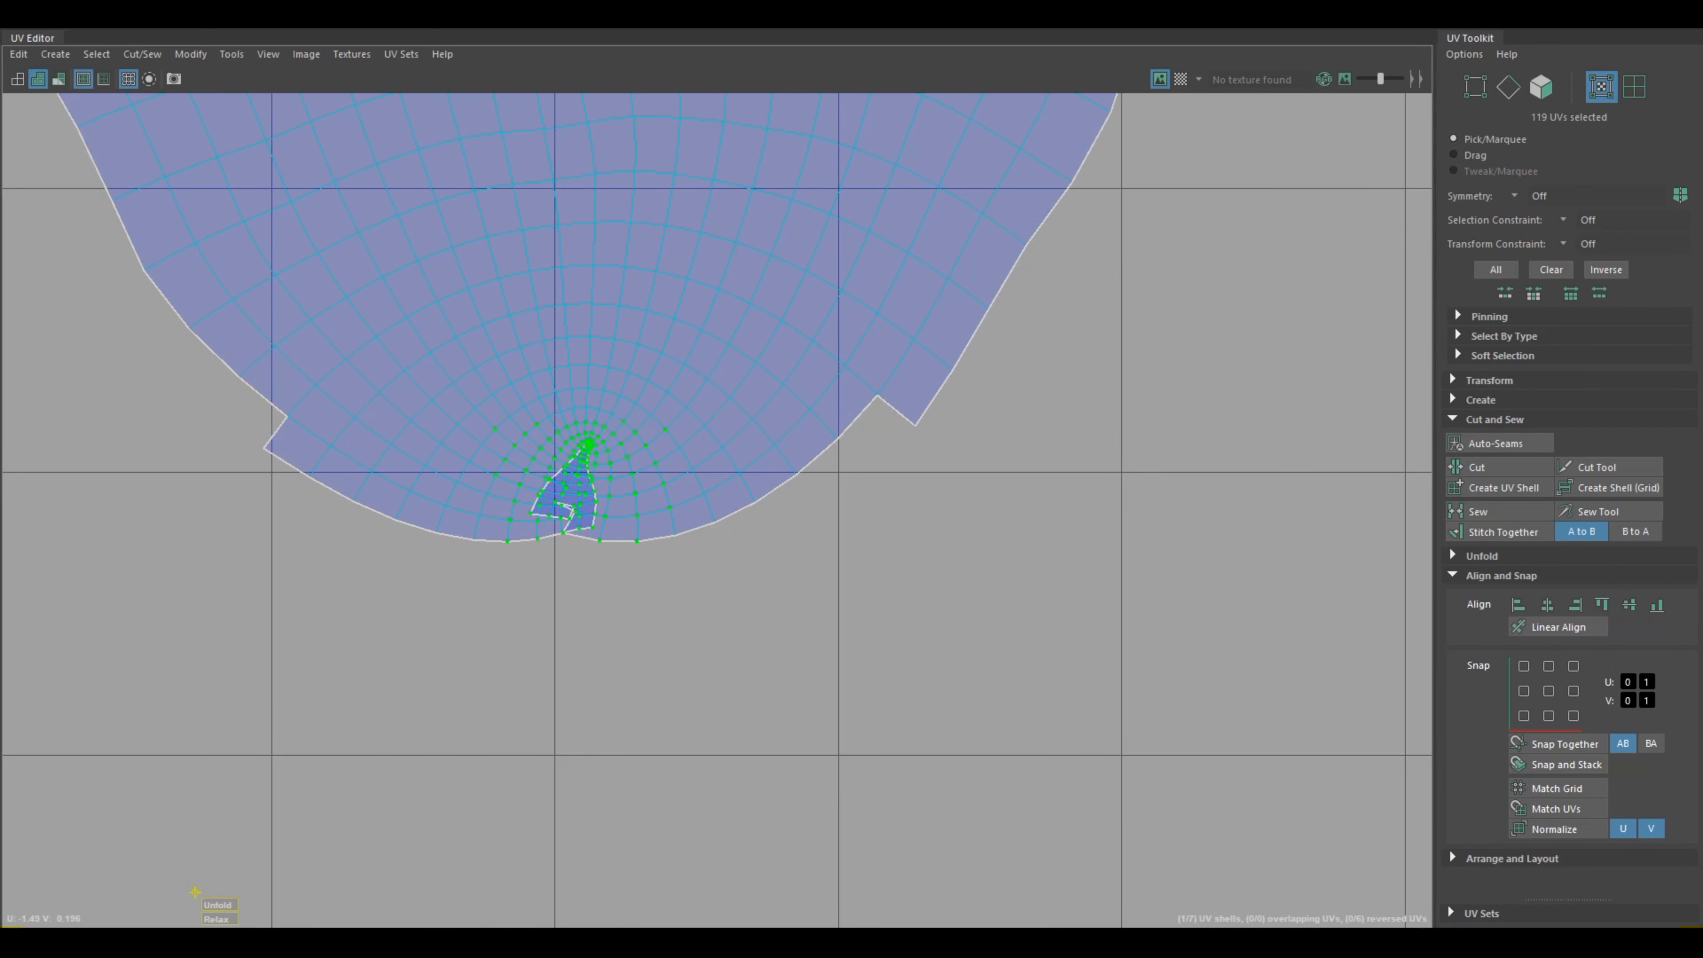
# Step: Select the UV where the arm shell's hole touches its border and examine the matching spot on the model where the arm joins the body
pyautogui.moveTo(217, 905); pyautogui.dragTo(242, 904)
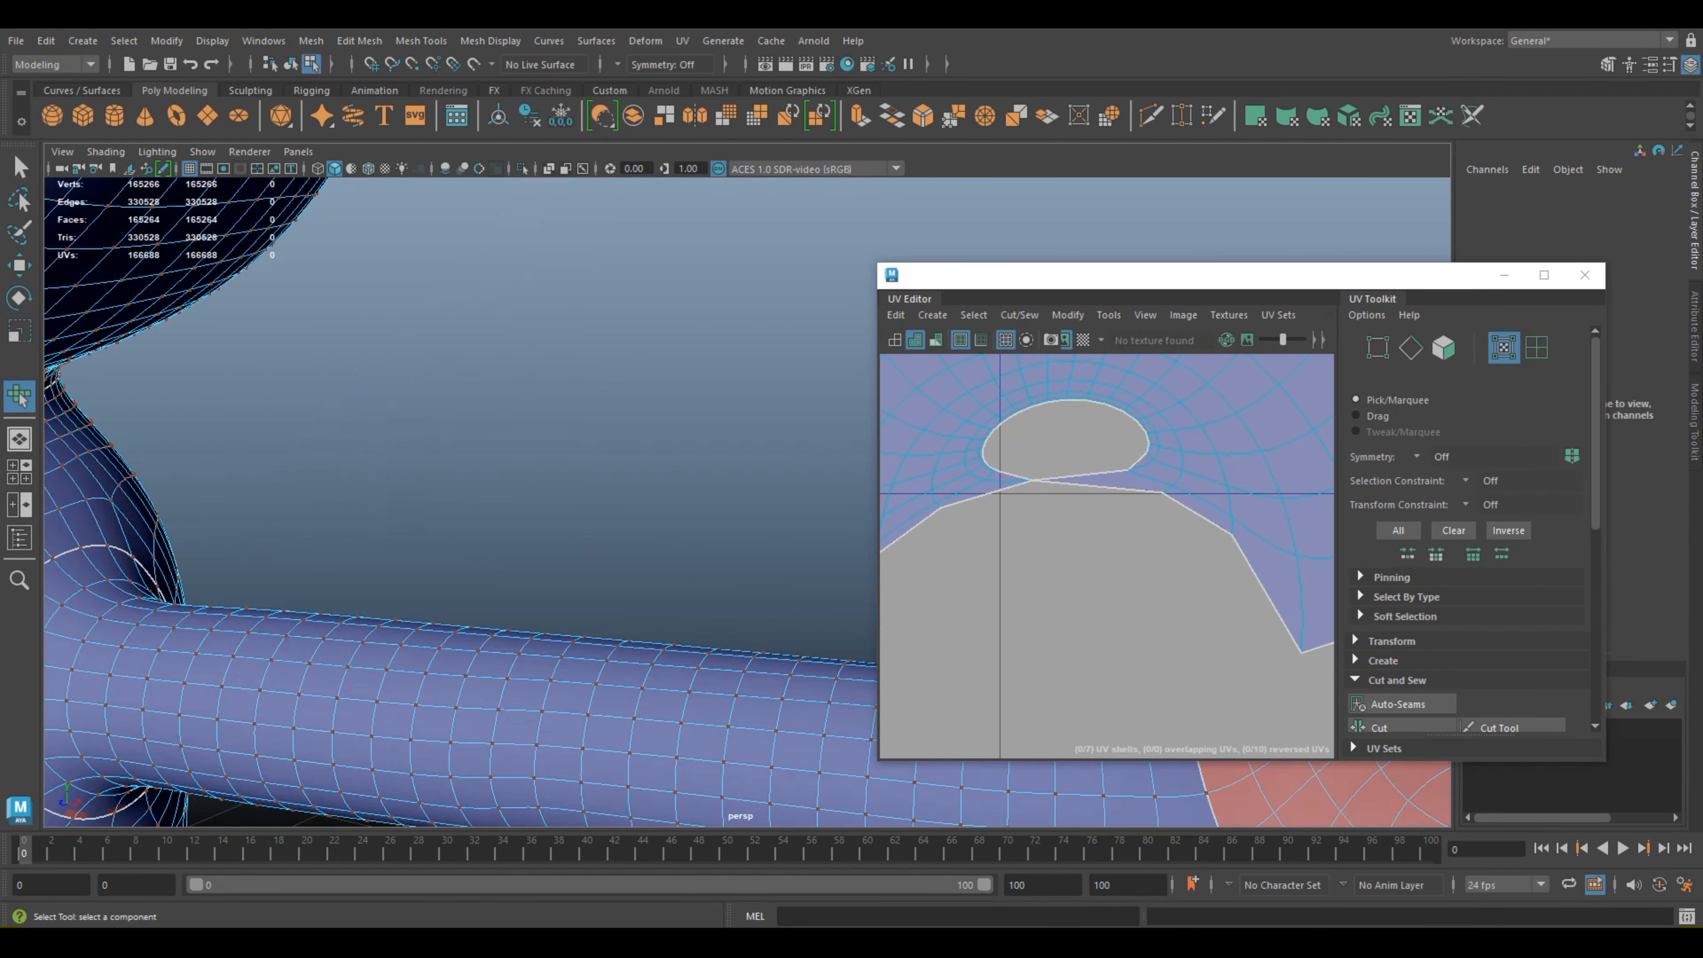
pyautogui.keyDown('alt'); pyautogui.moveTo(510, 470); pyautogui.dragTo(141, 590); pyautogui.keyUp('alt')
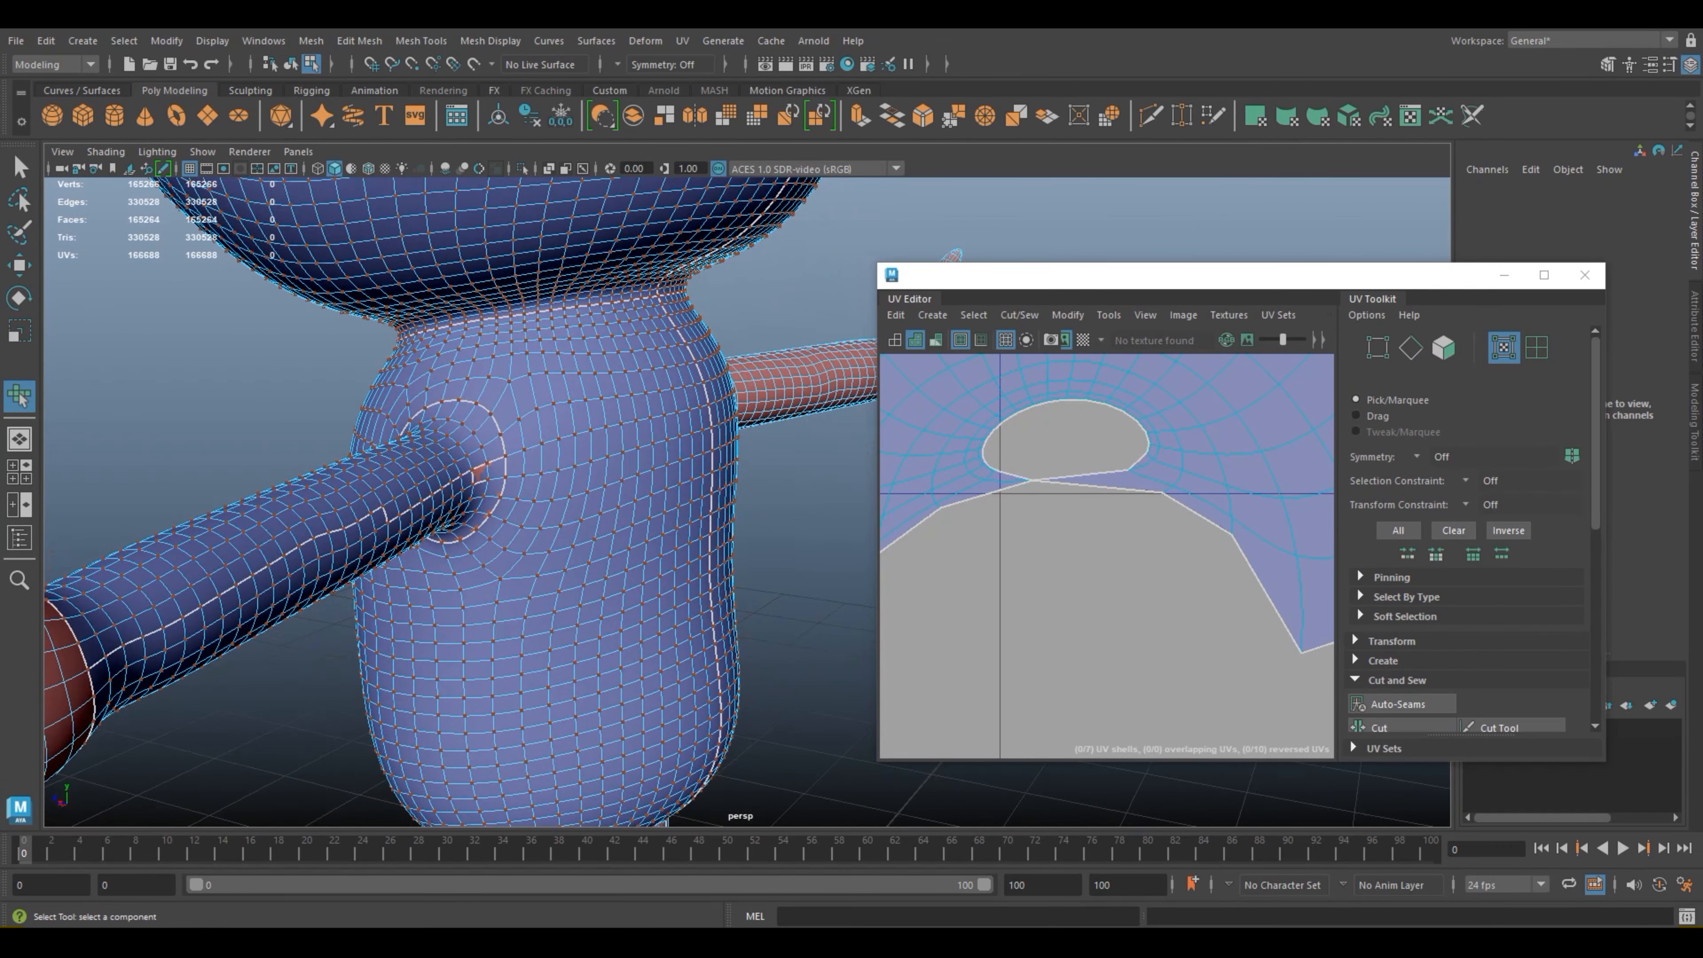
pyautogui.press('f')
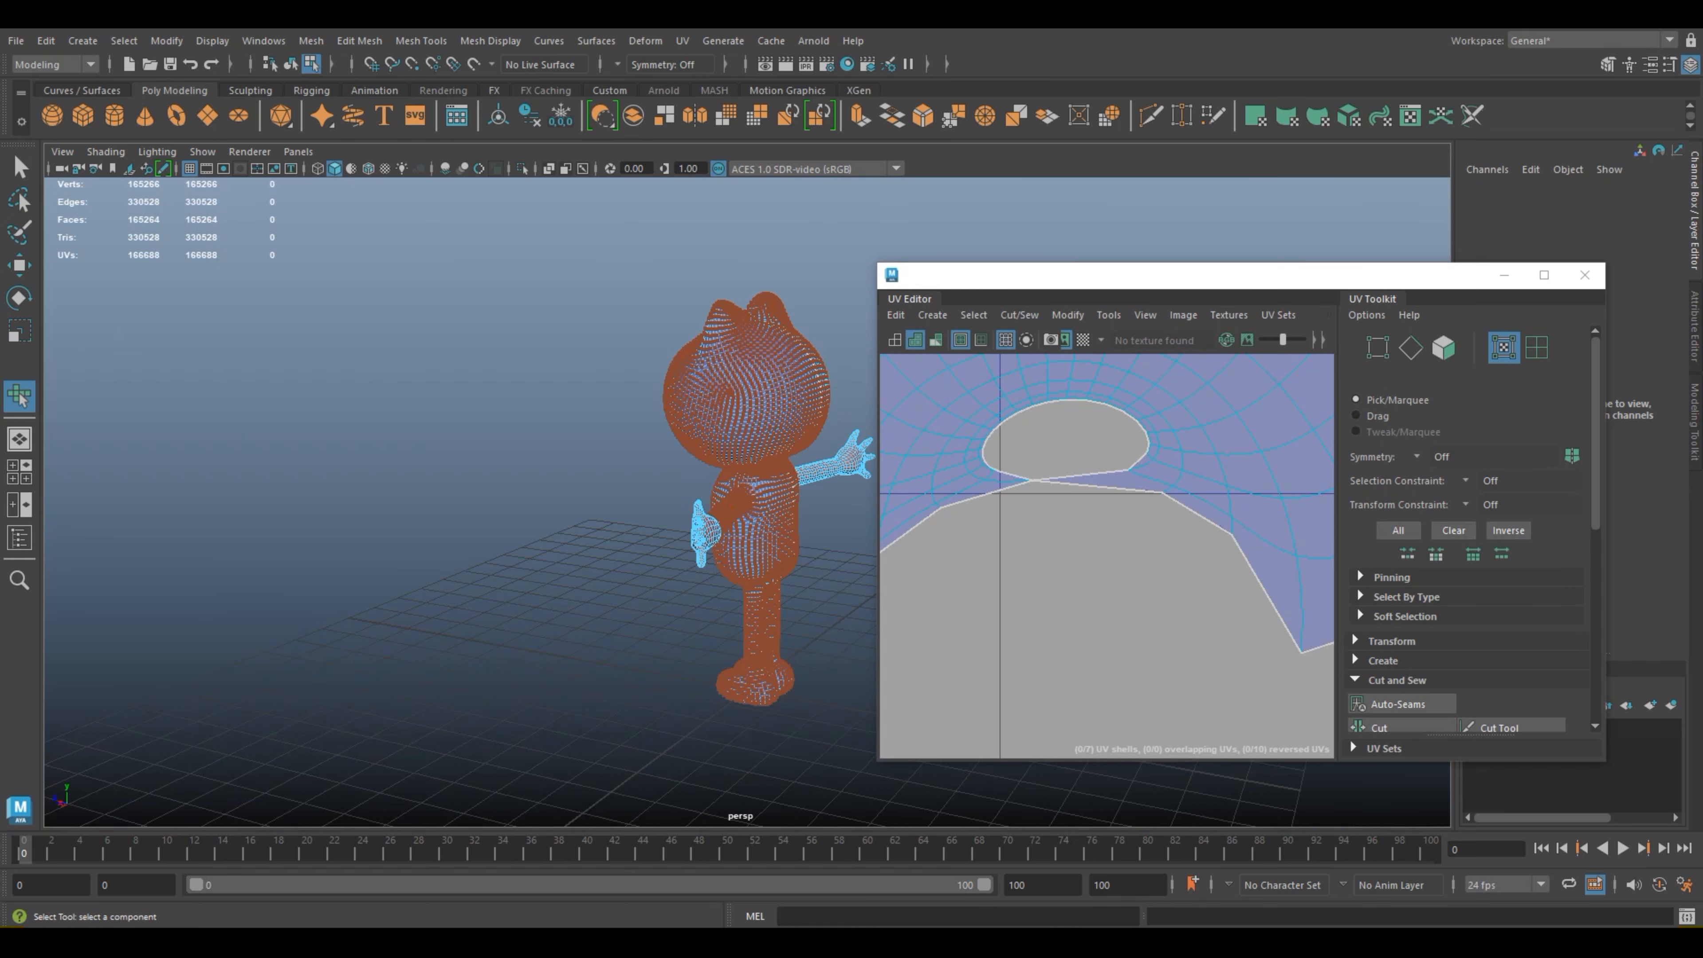
pyautogui.click(1106, 591)
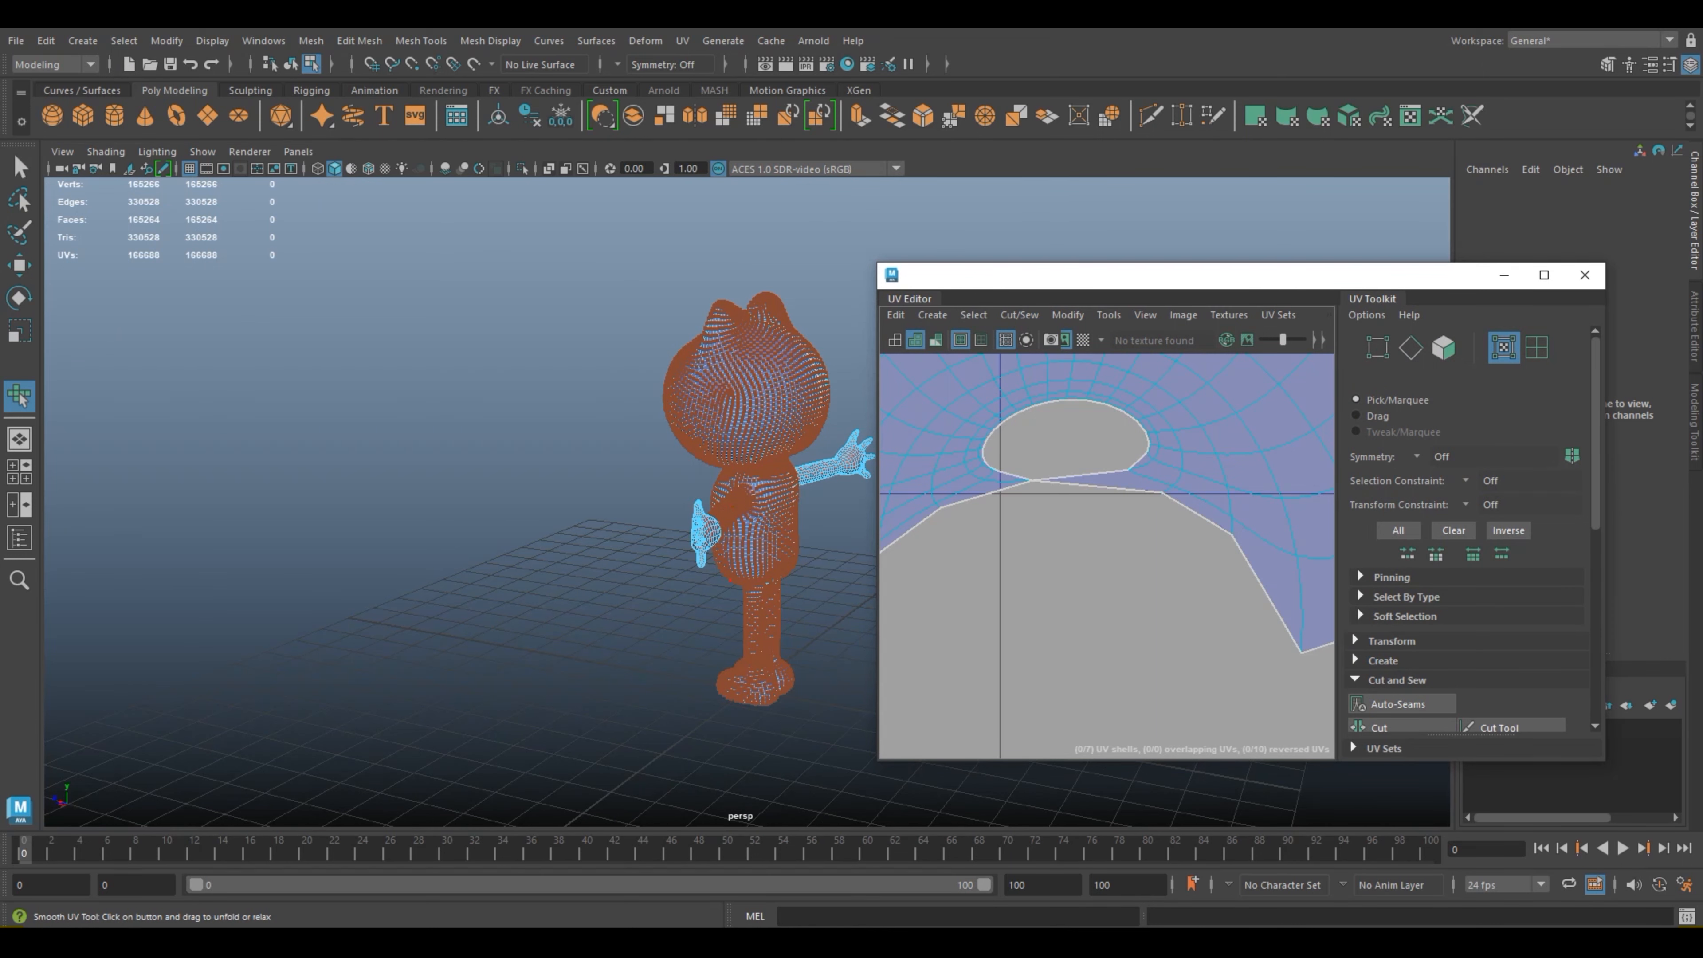
pyautogui.click(1032, 481)
pyautogui.scroll(2, 1055, 502)
pyautogui.press('f')
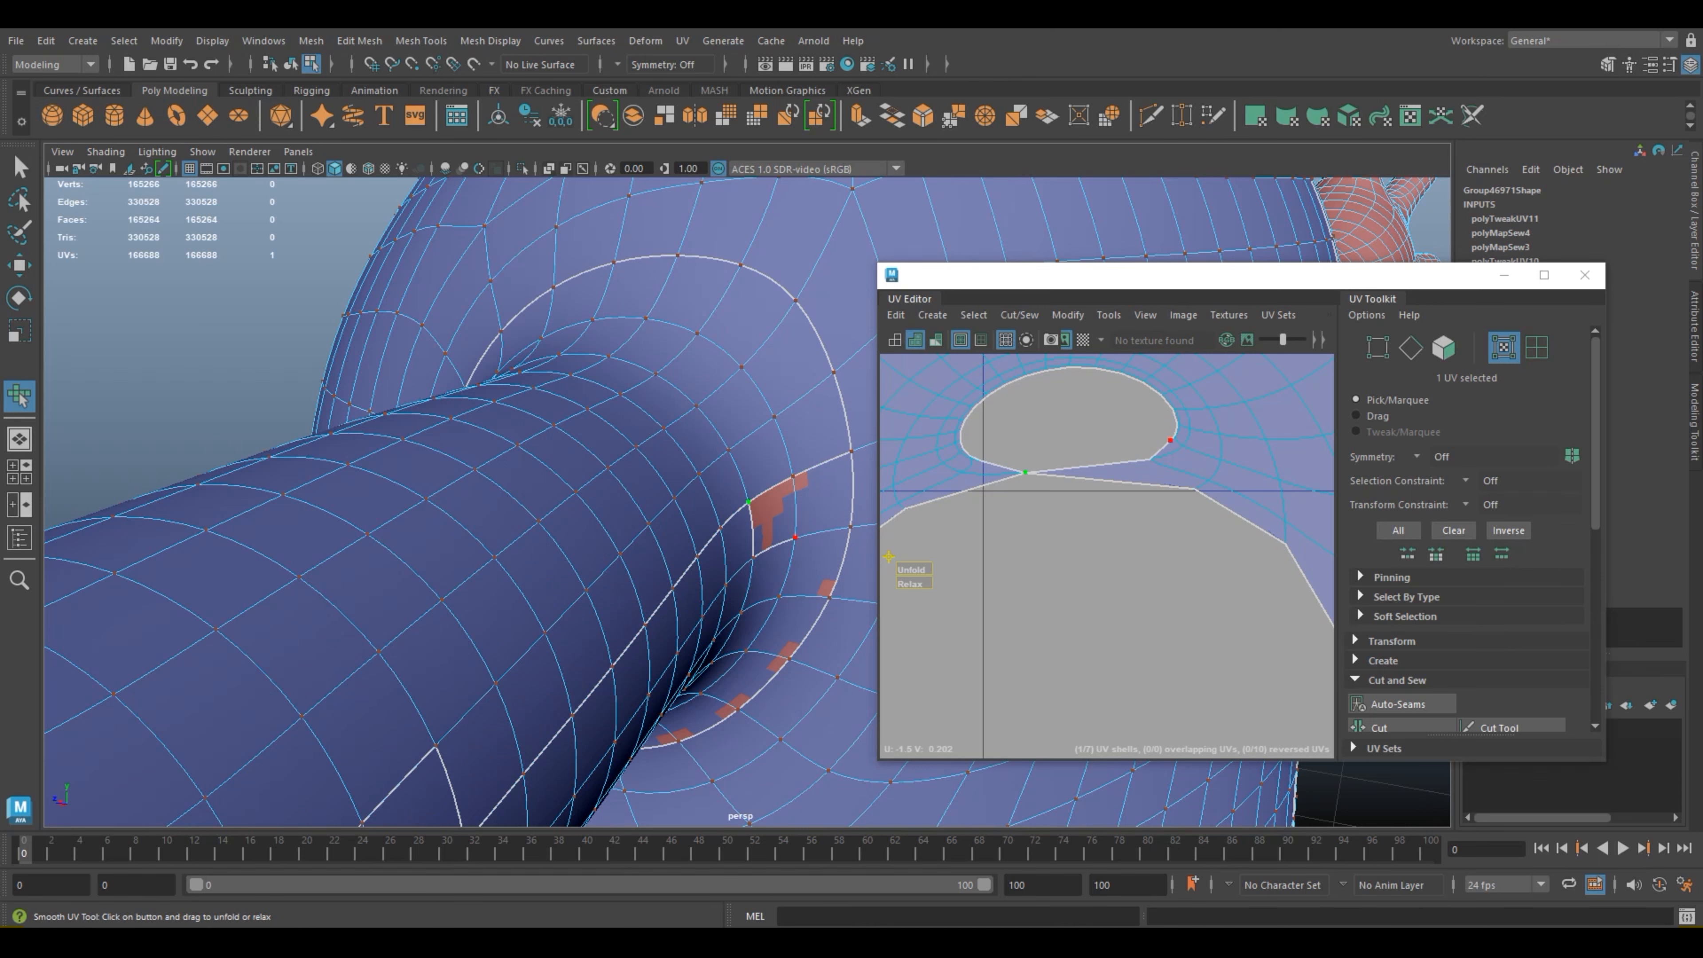
pyautogui.scroll(2, 795, 538)
pyautogui.keyDown('alt'); pyautogui.moveTo(795, 537); pyautogui.dragTo(564, 553, button='middle'); pyautogui.keyUp('alt')
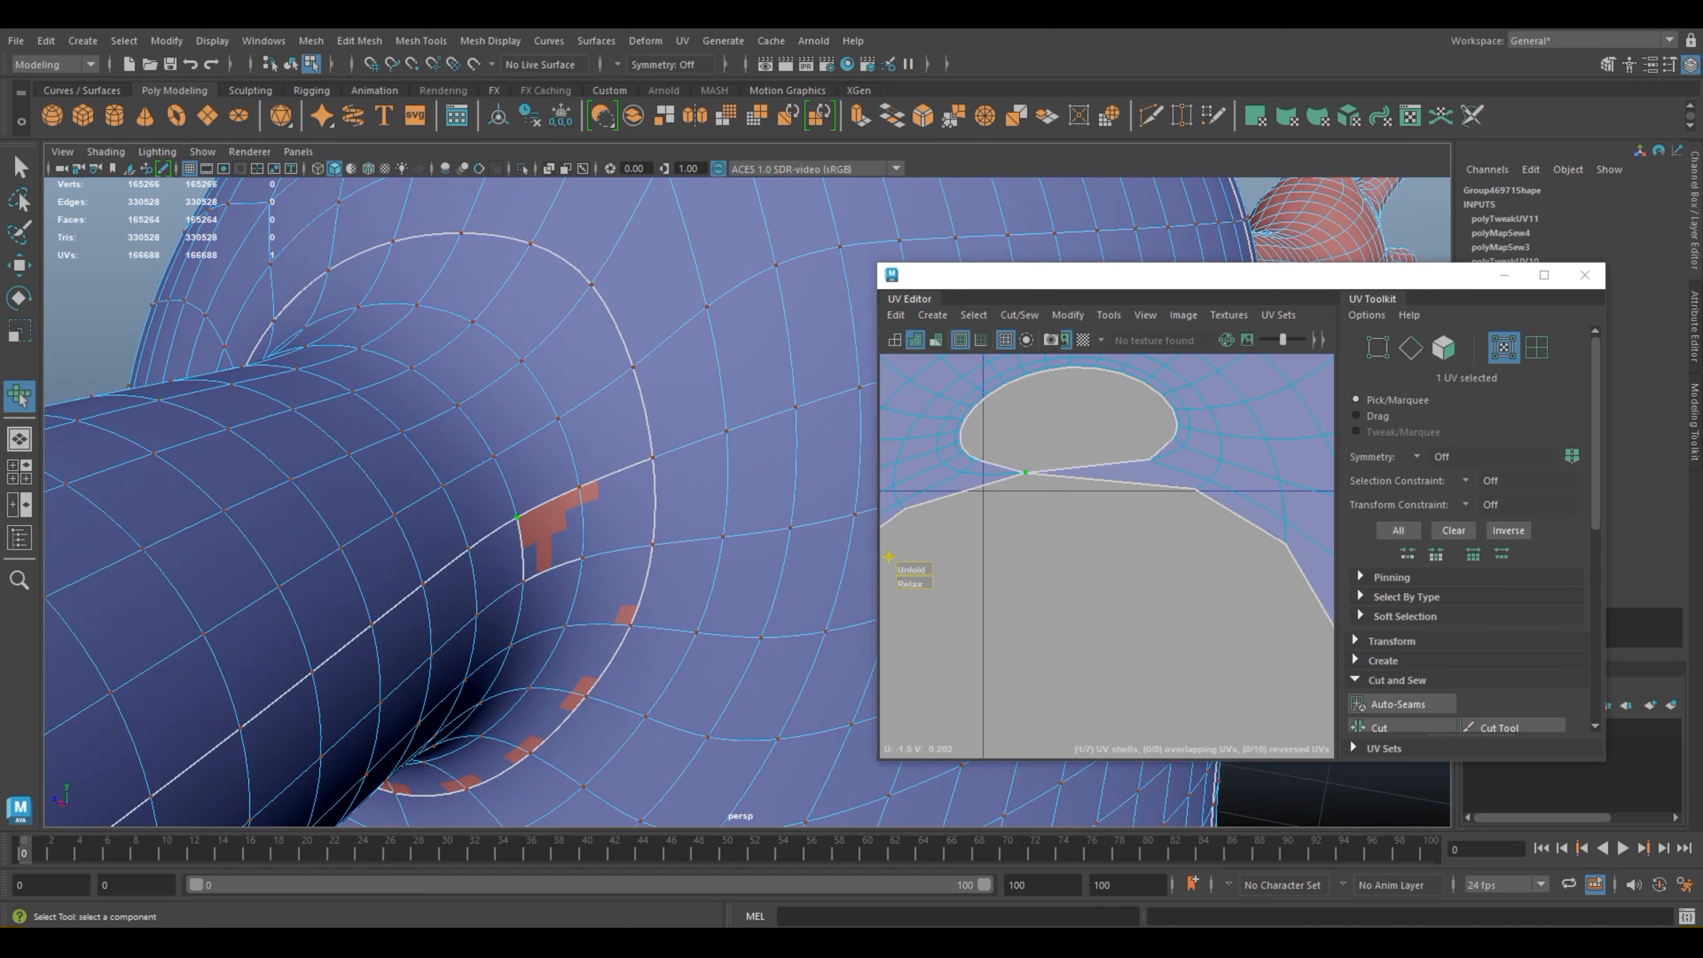
# Step: Select the two seam edges bordering the hole where the arm joins the body and sew them
pyautogui.moveTo(557, 424); pyautogui.dragTo(557, 376, button='right')
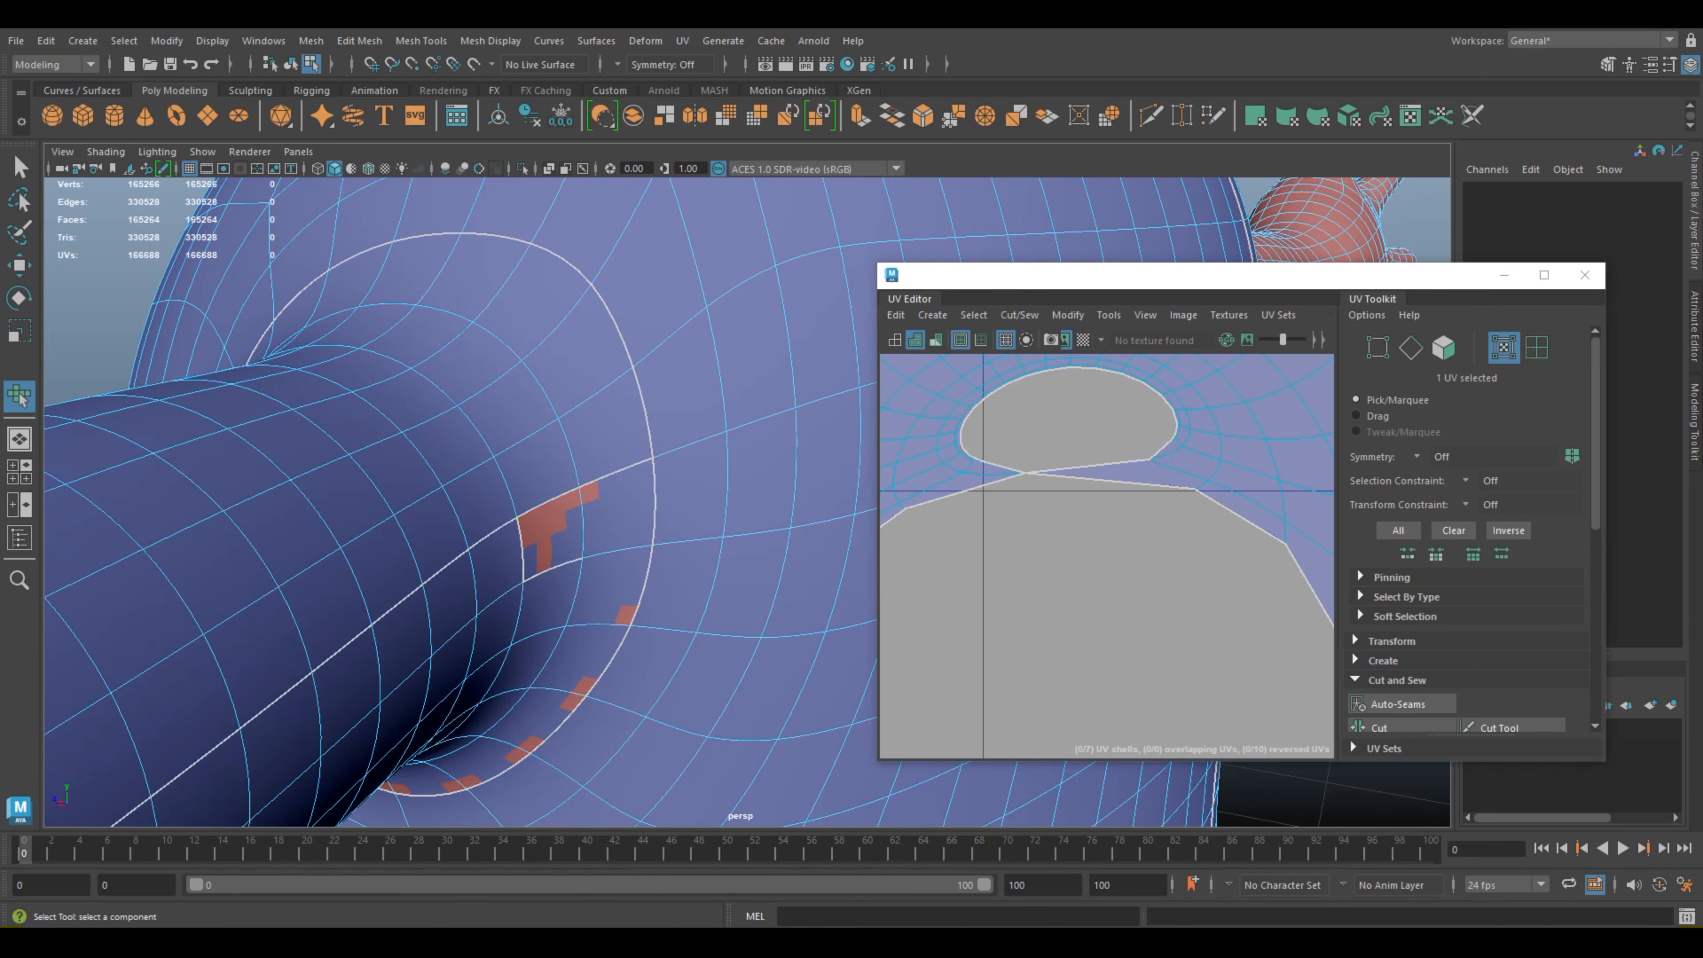
pyautogui.click(553, 569)
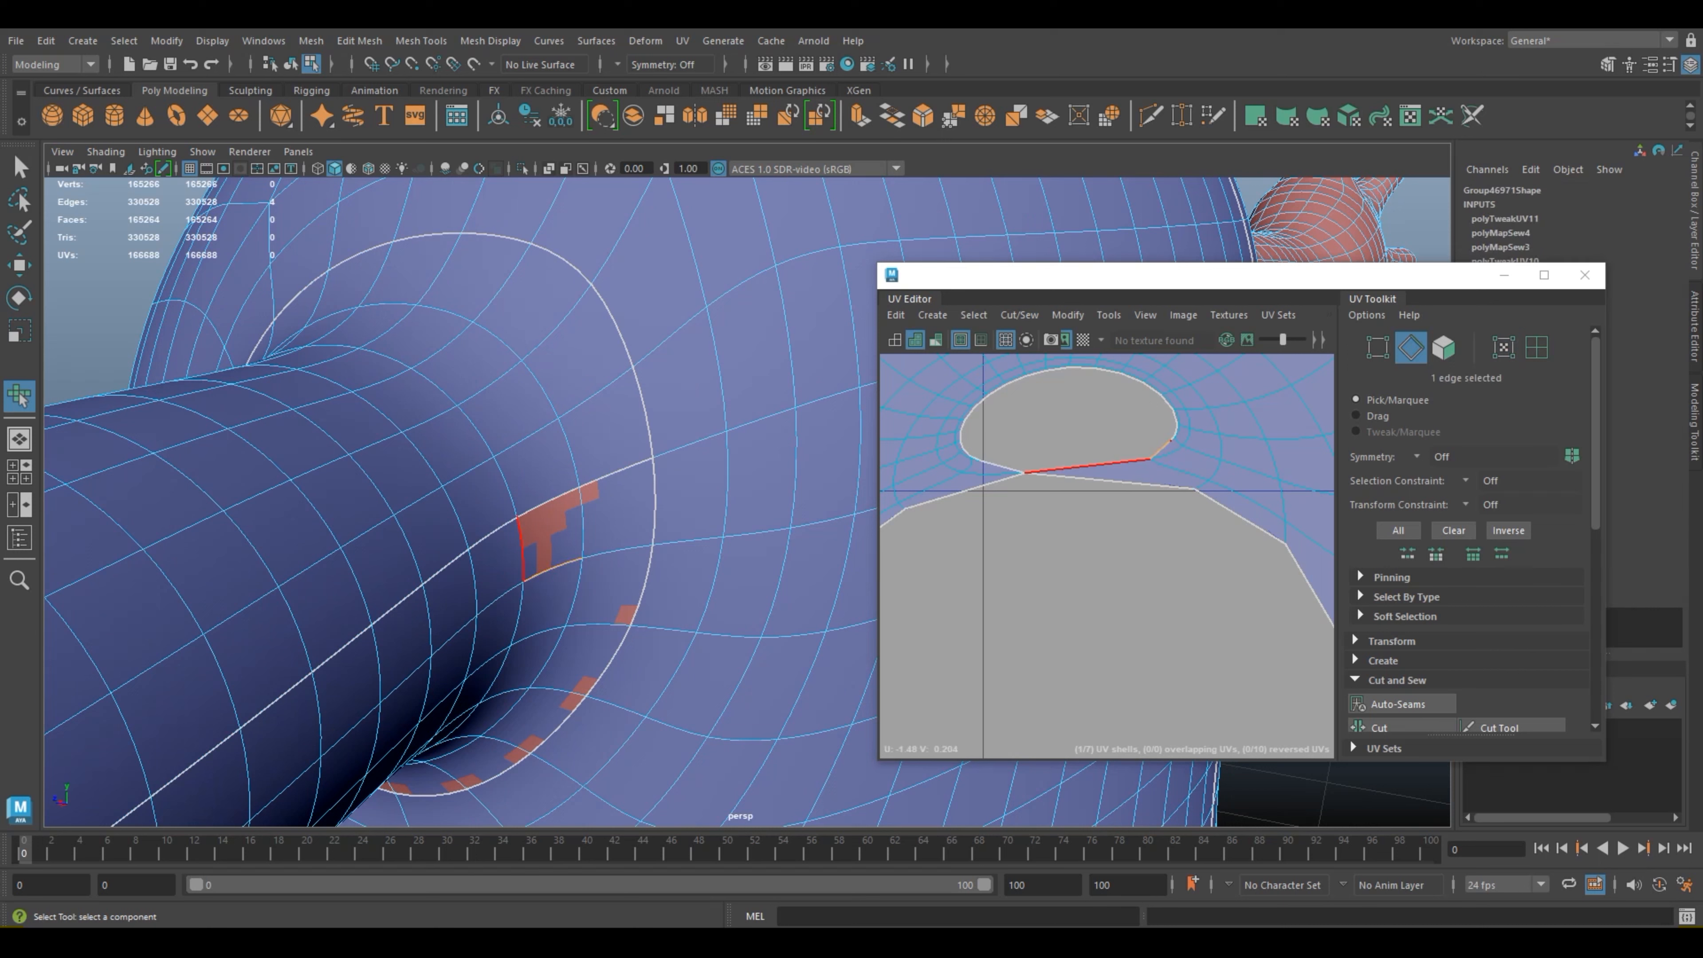
pyautogui.keyDown('shift'); pyautogui.click(522, 549); pyautogui.keyUp('shift')
pyautogui.scroll(-3, 775, 582)
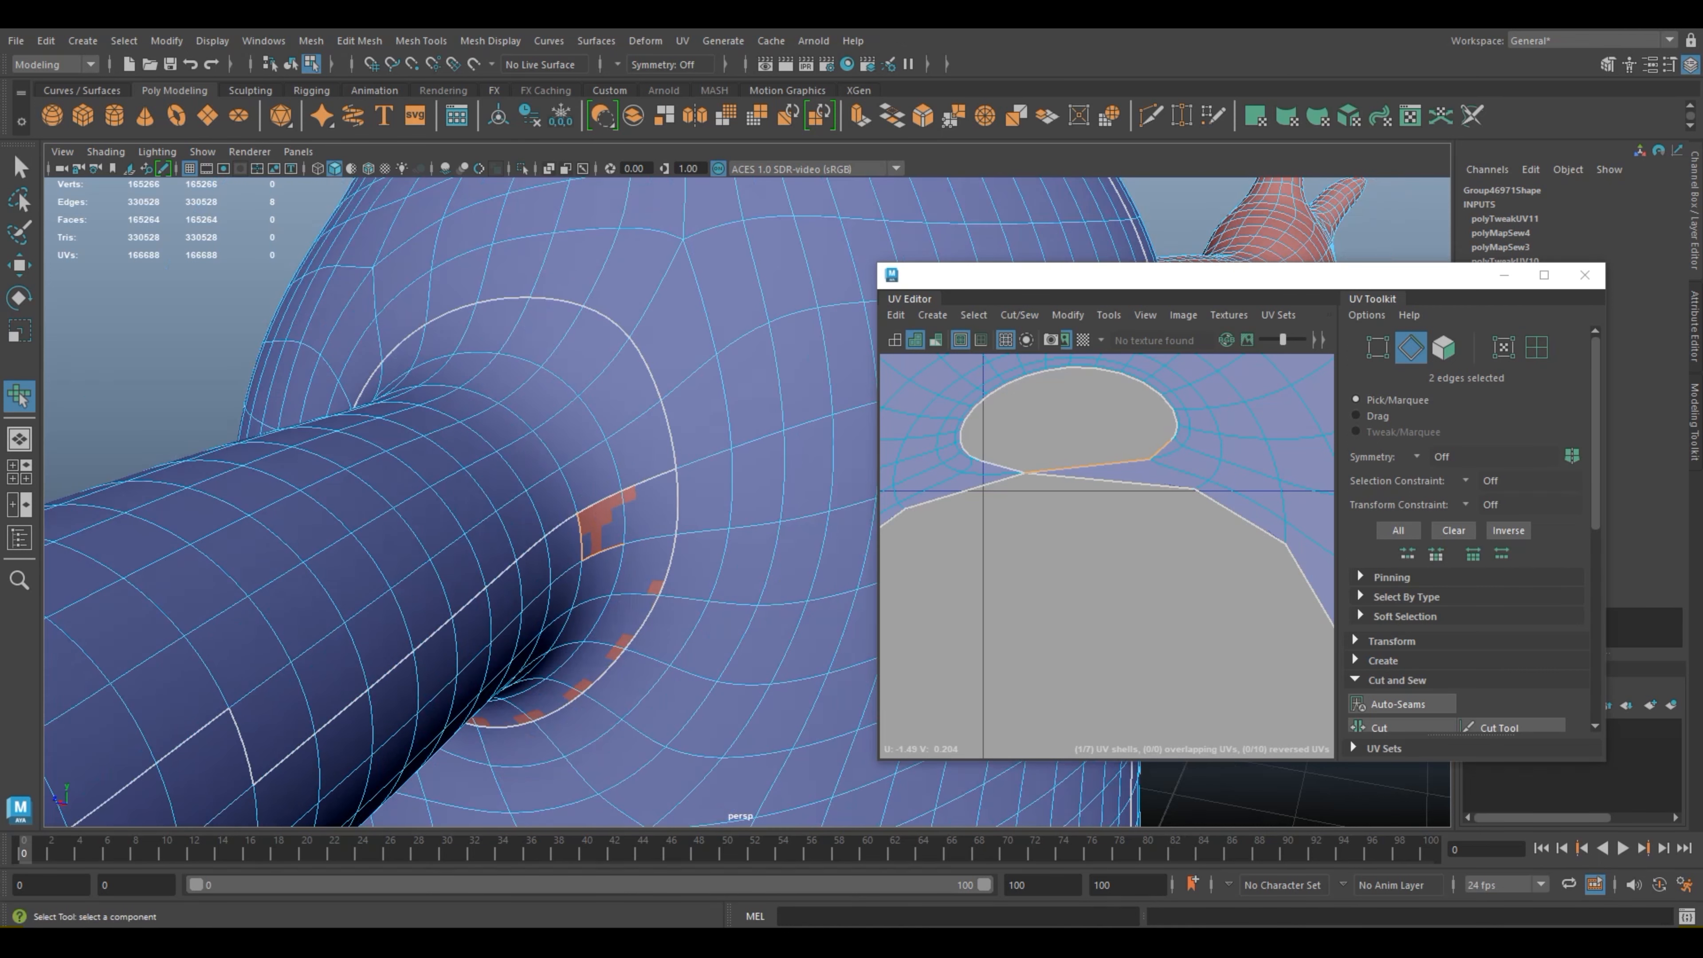
pyautogui.scroll(2, 748, 502)
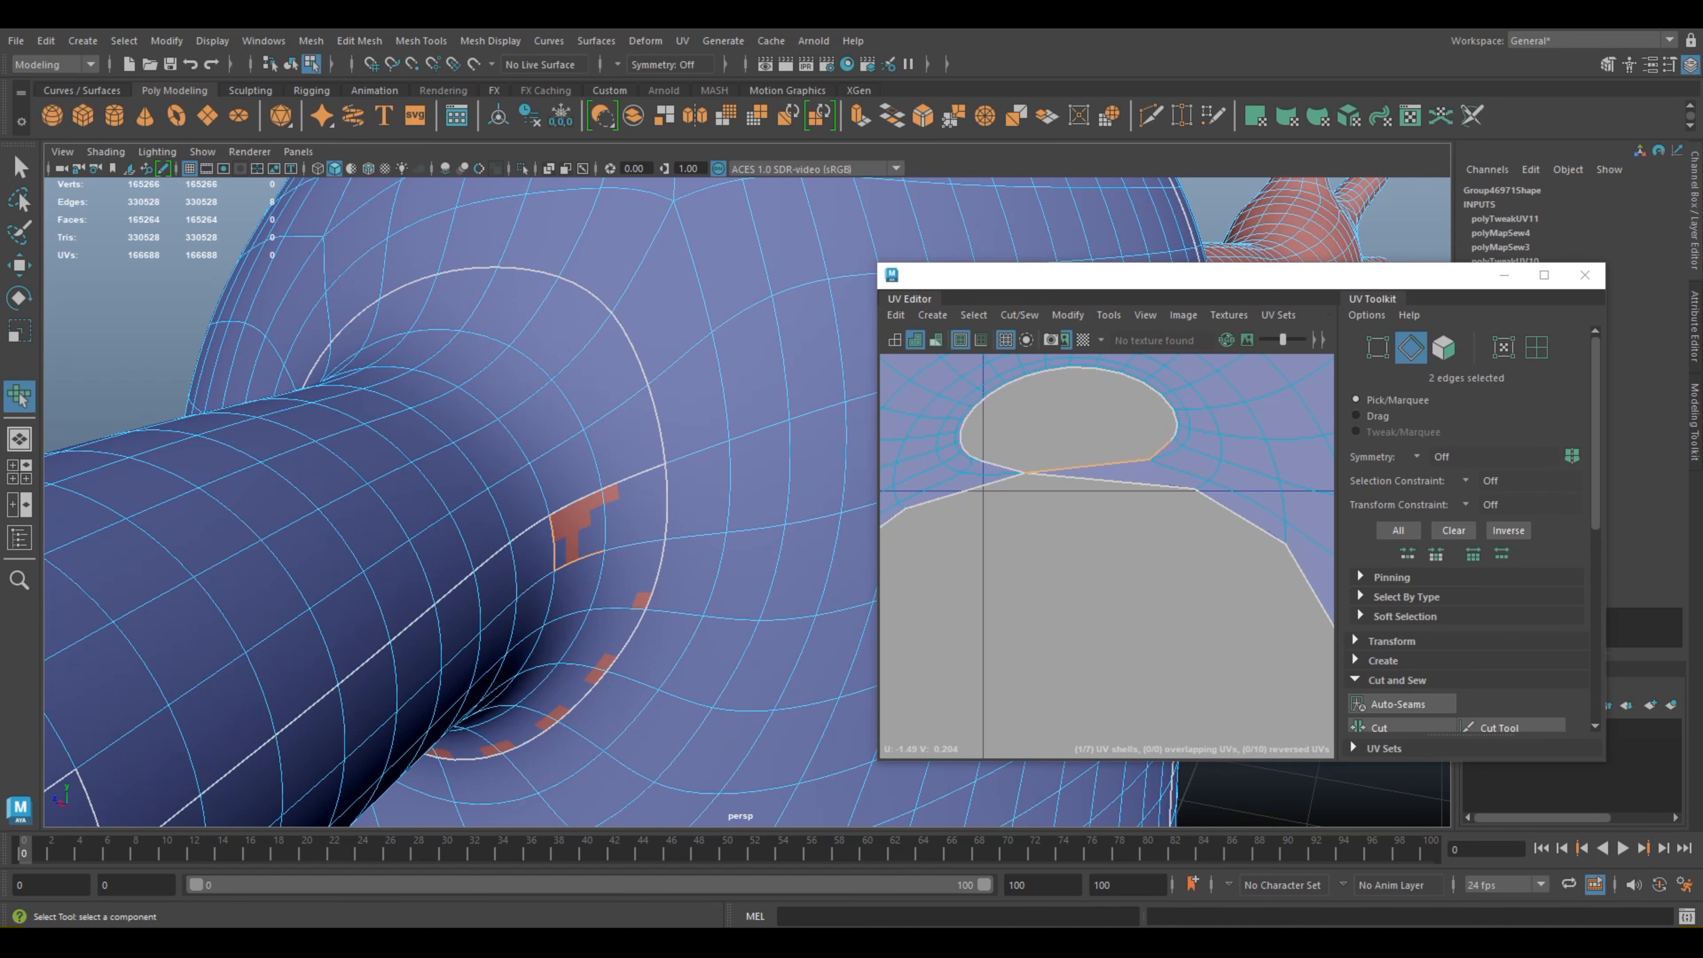
pyautogui.scroll(-2, 748, 501)
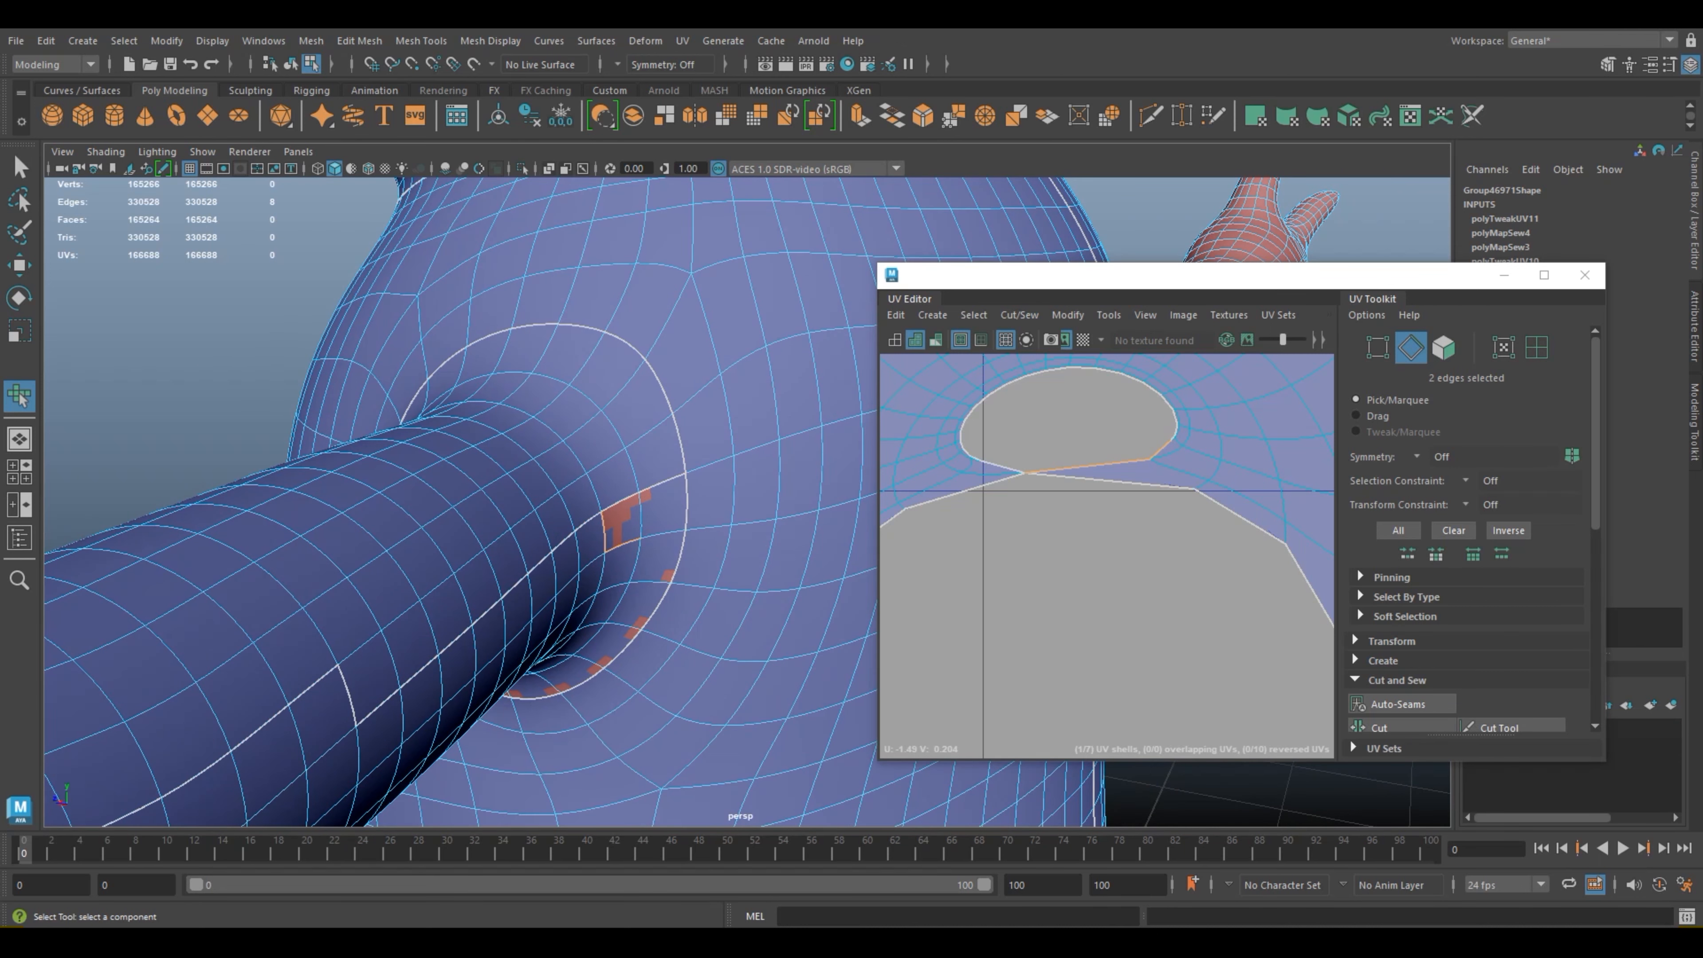
pyautogui.scroll(-3, 1441, 637)
pyautogui.click(1379, 598)
pyautogui.click(1380, 598)
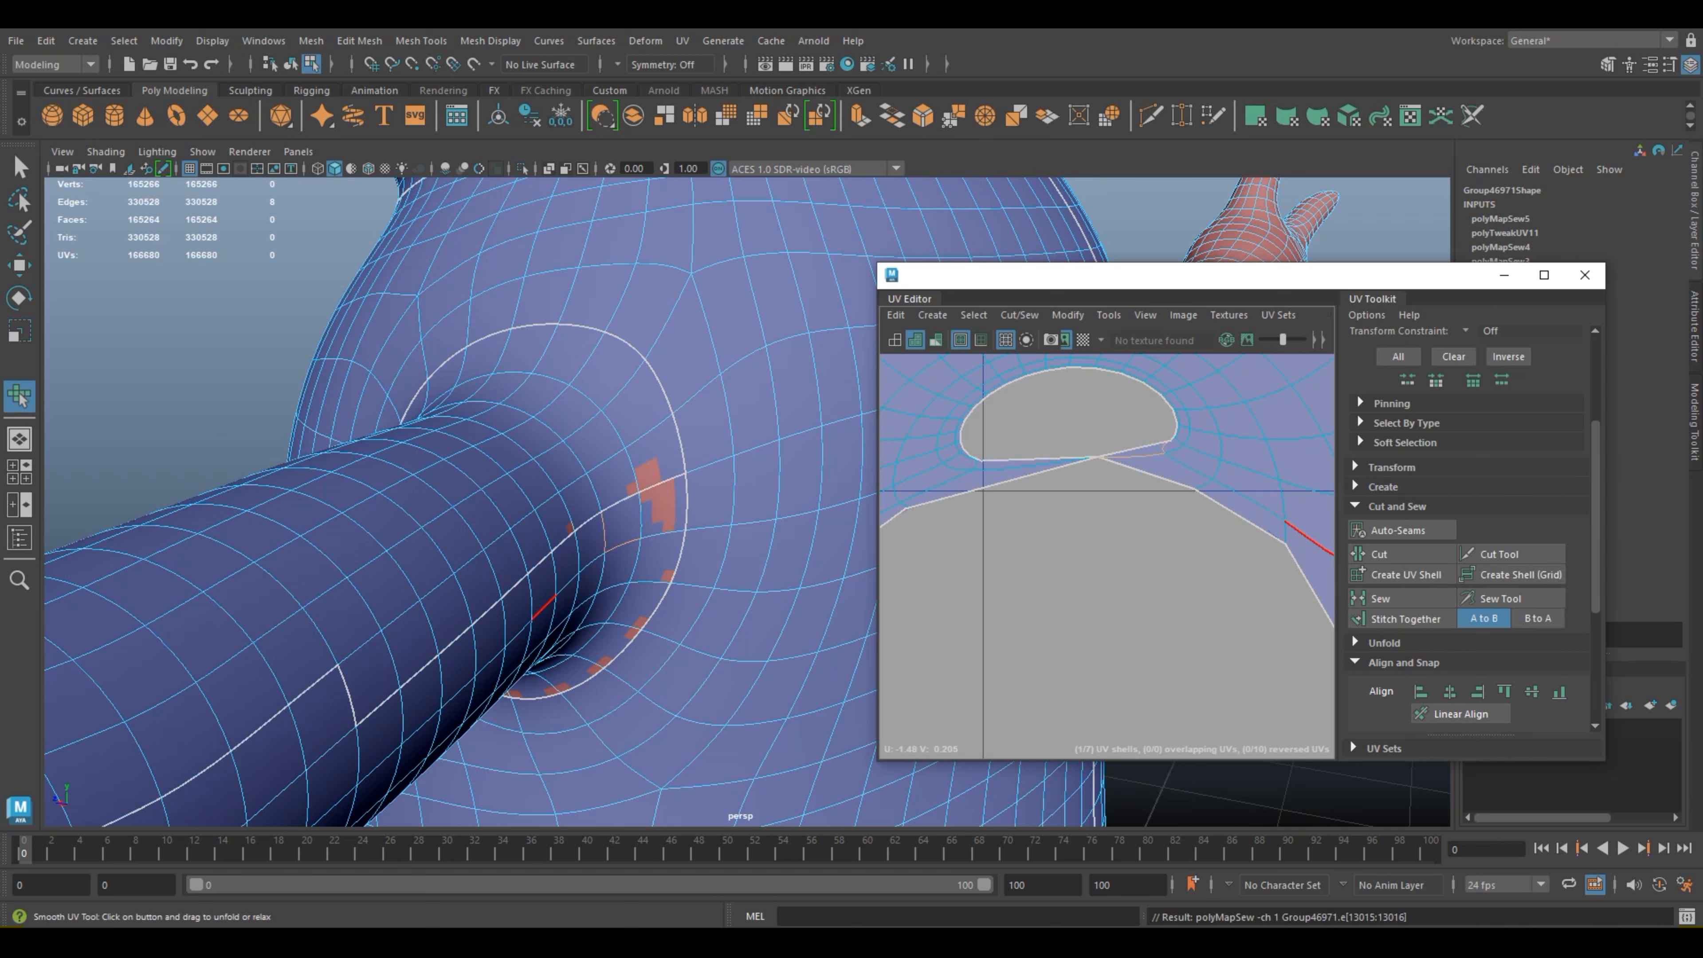
pyautogui.click(1139, 557)
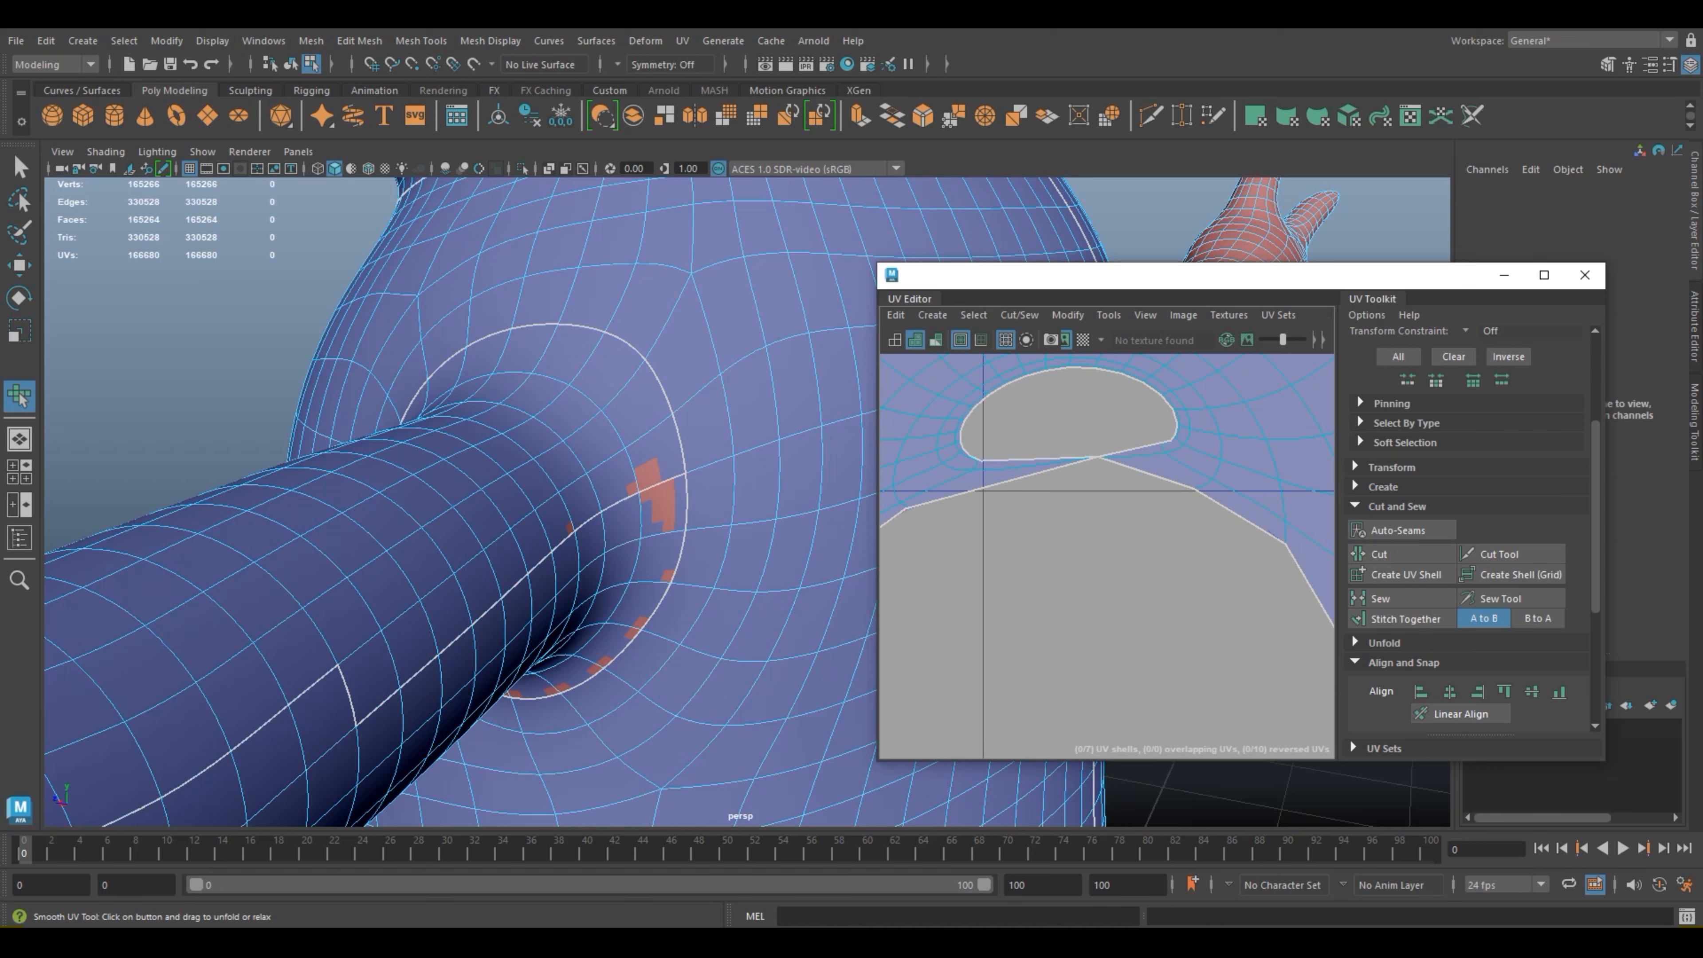
pyautogui.scroll(2, 1140, 556)
pyautogui.moveTo(1114, 437); pyautogui.dragTo(1191, 438, button='right')
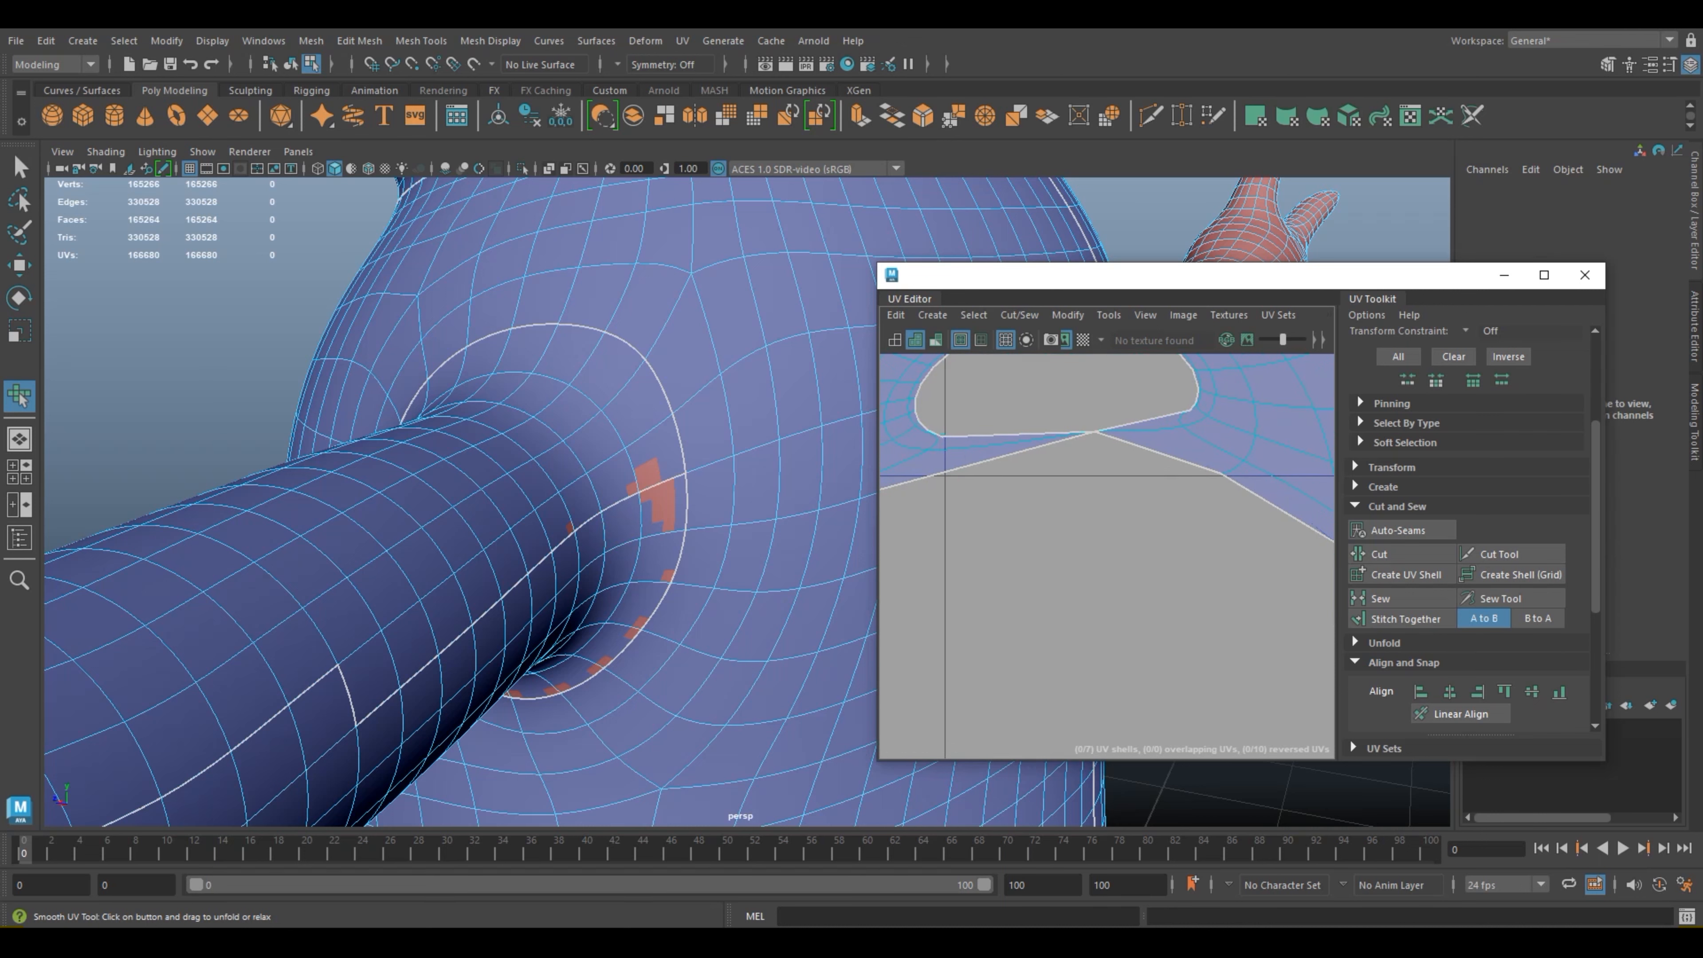
# Step: Move the UV where the arm shell's hole touches its border sideways toward the hole's right-hand corner, then deselect it
pyautogui.click(1095, 431)
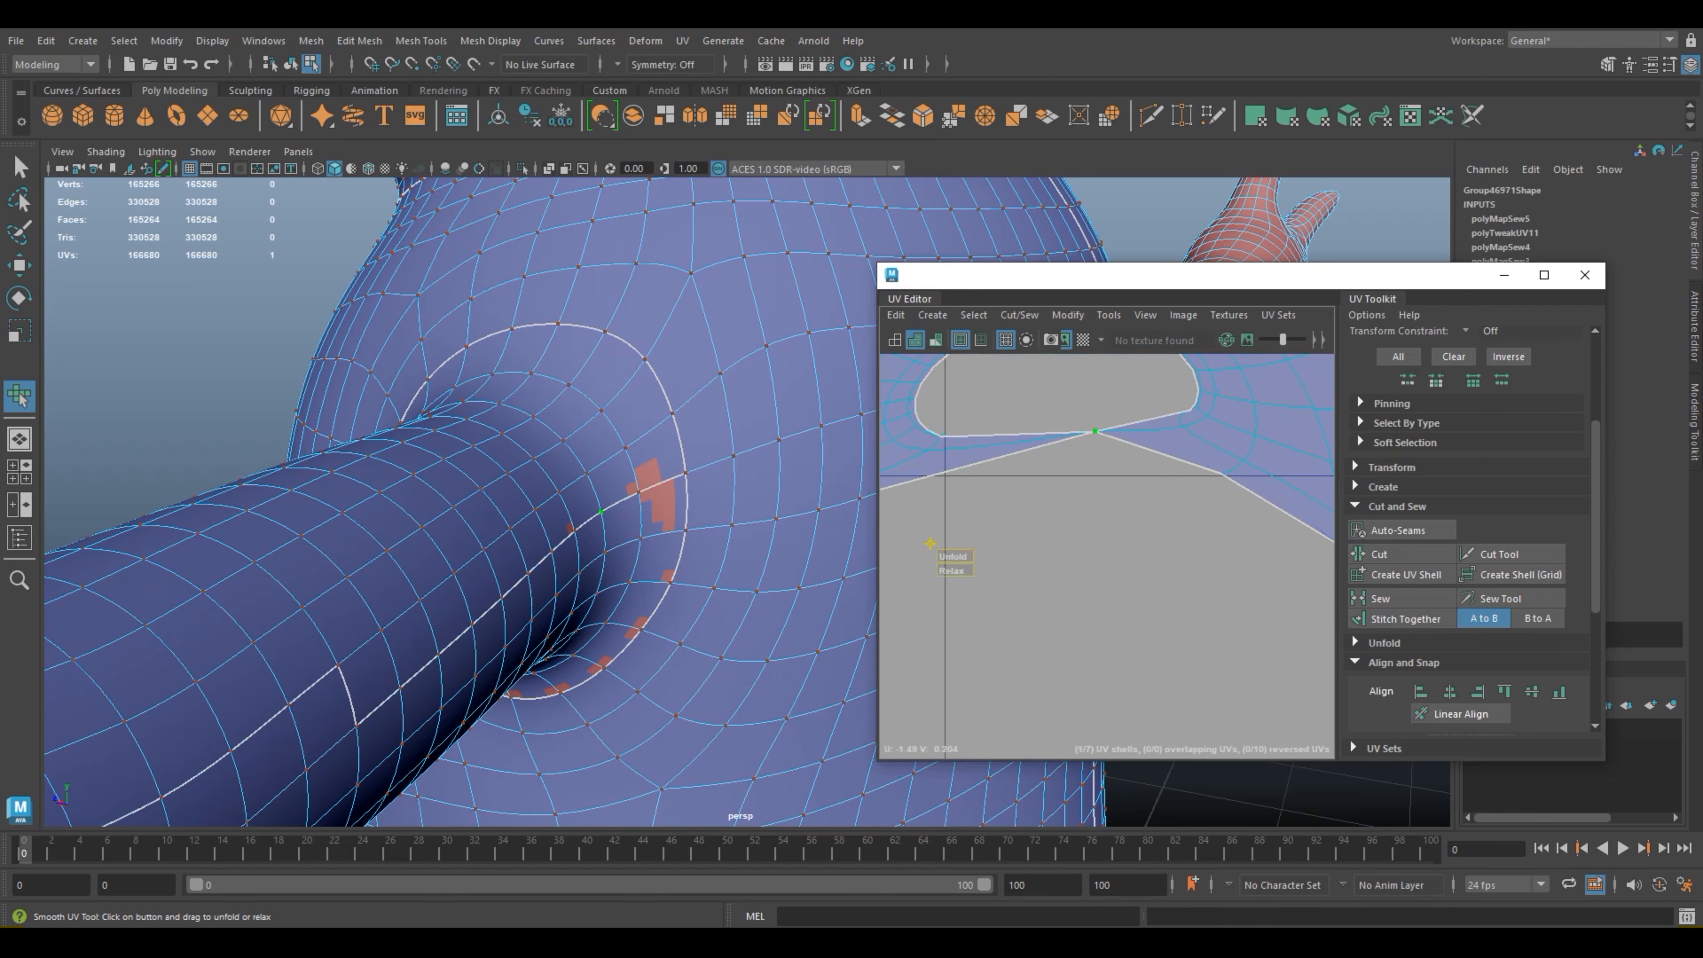
pyautogui.press('w')
pyautogui.moveTo(1095, 431); pyautogui.dragTo(1153, 429)
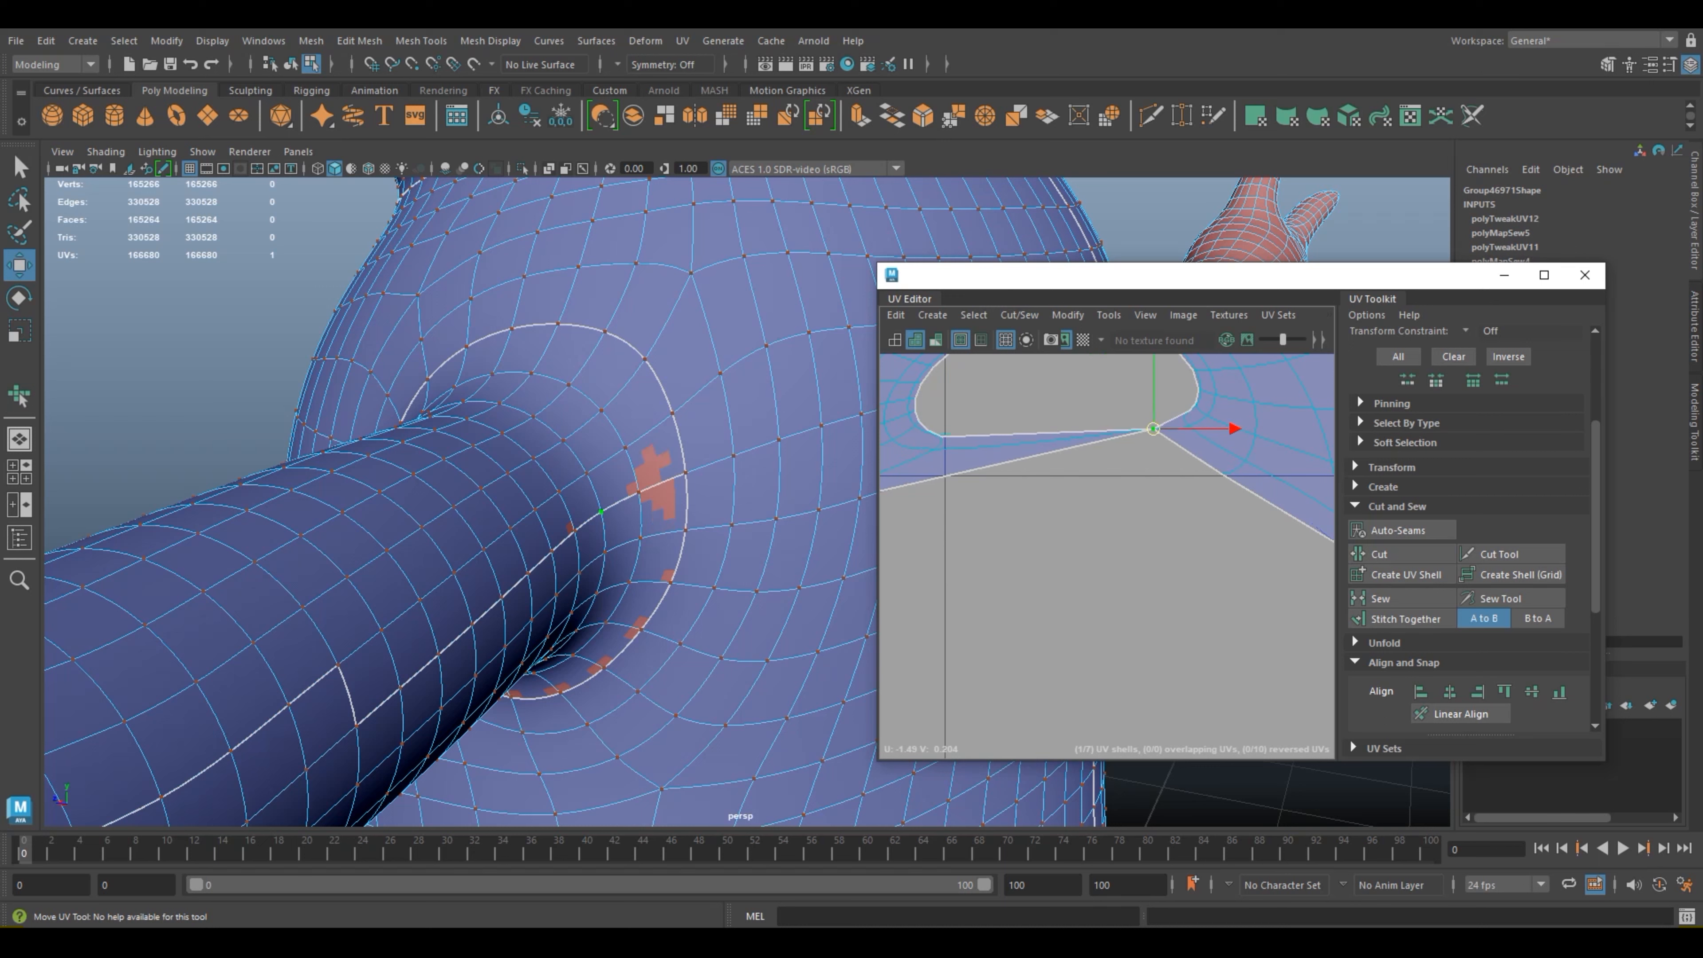
pyautogui.click(1139, 396)
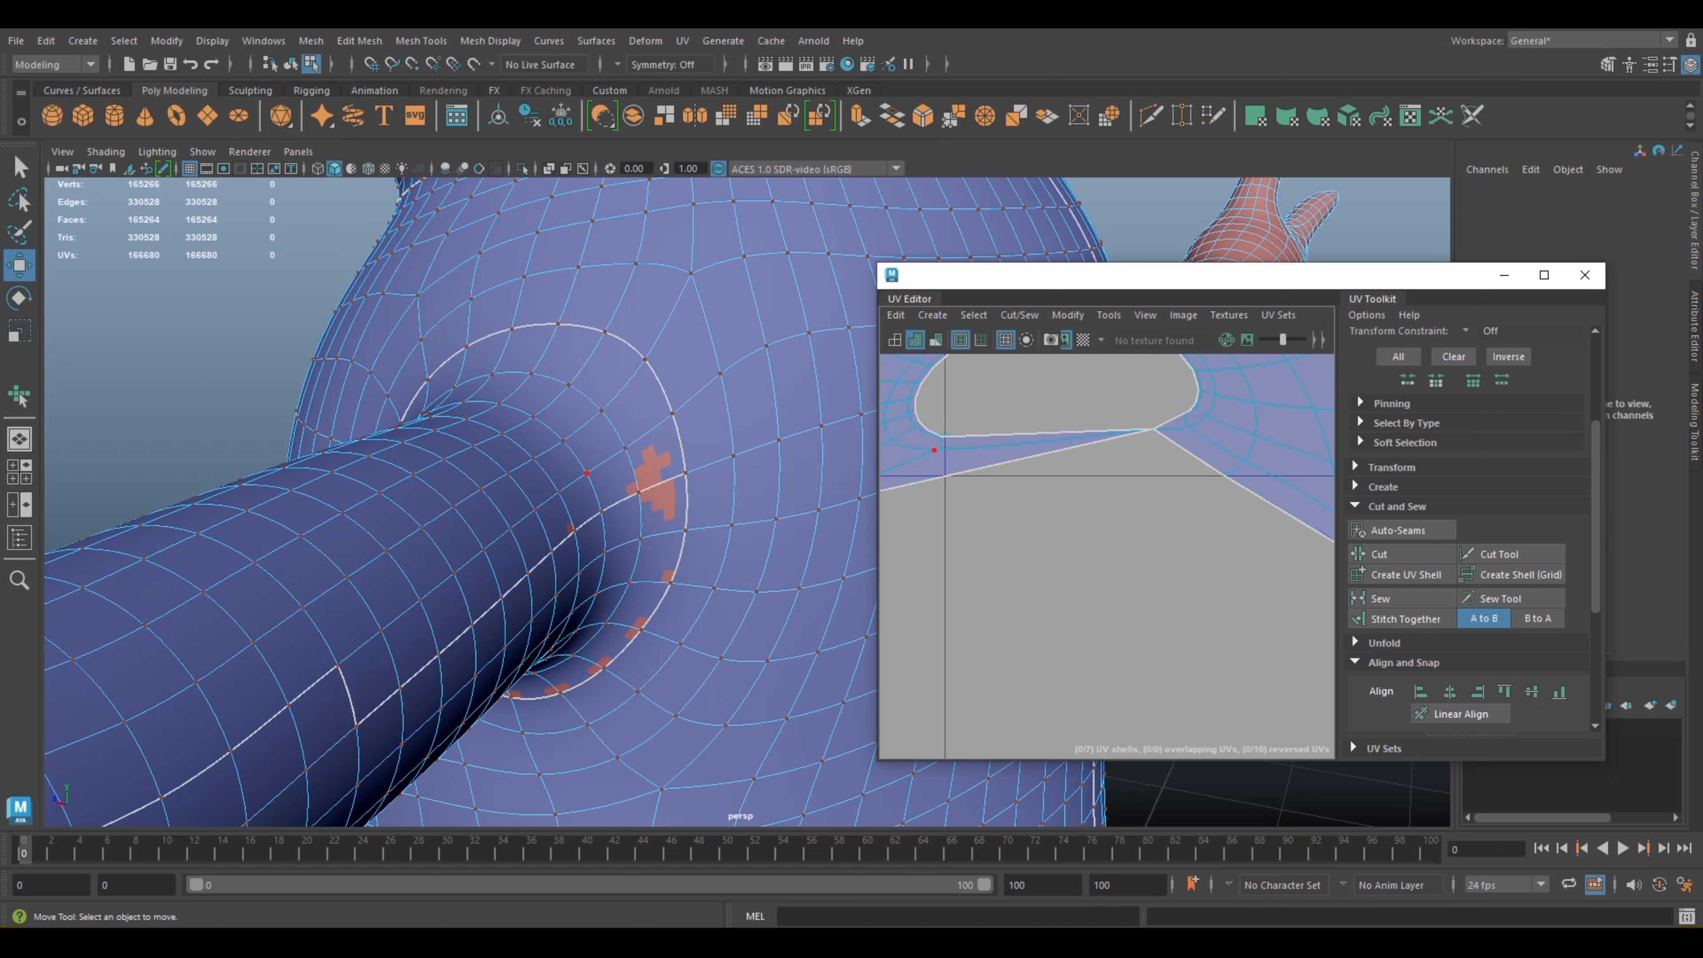
# Step: Examine which UVs and edges around the arm joint on the model correspond to the pinched corner of the hole in the UV layout
pyautogui.click(685, 473)
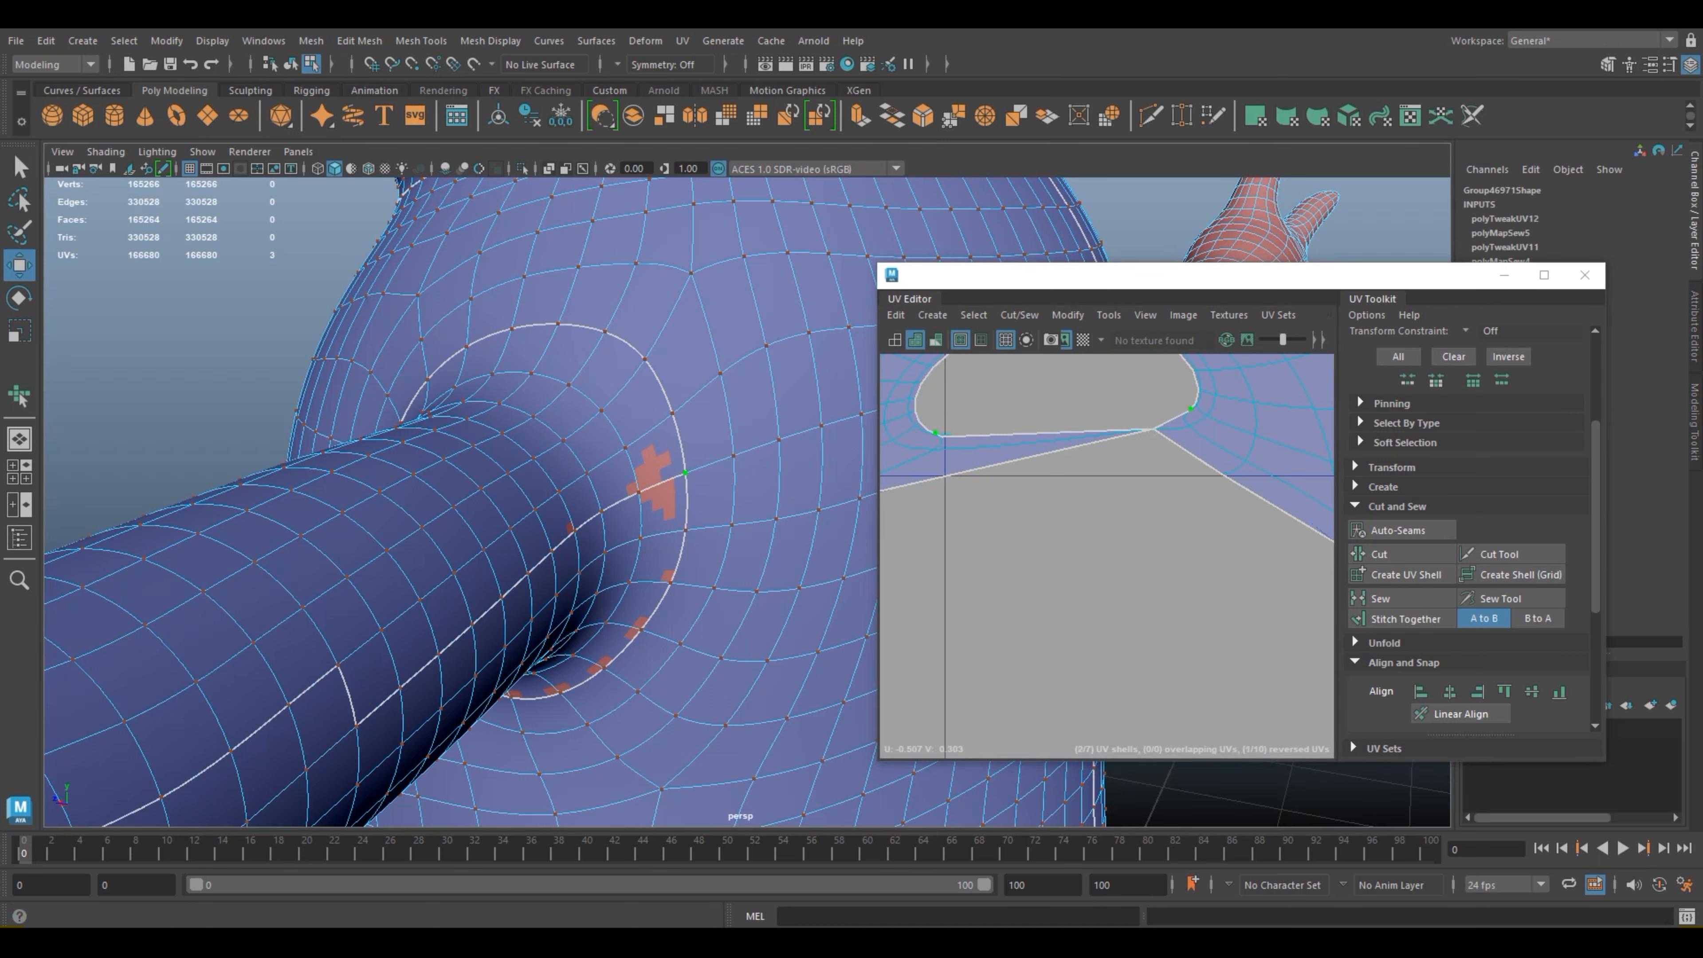
pyautogui.scroll(2, 748, 502)
pyautogui.click(1086, 556)
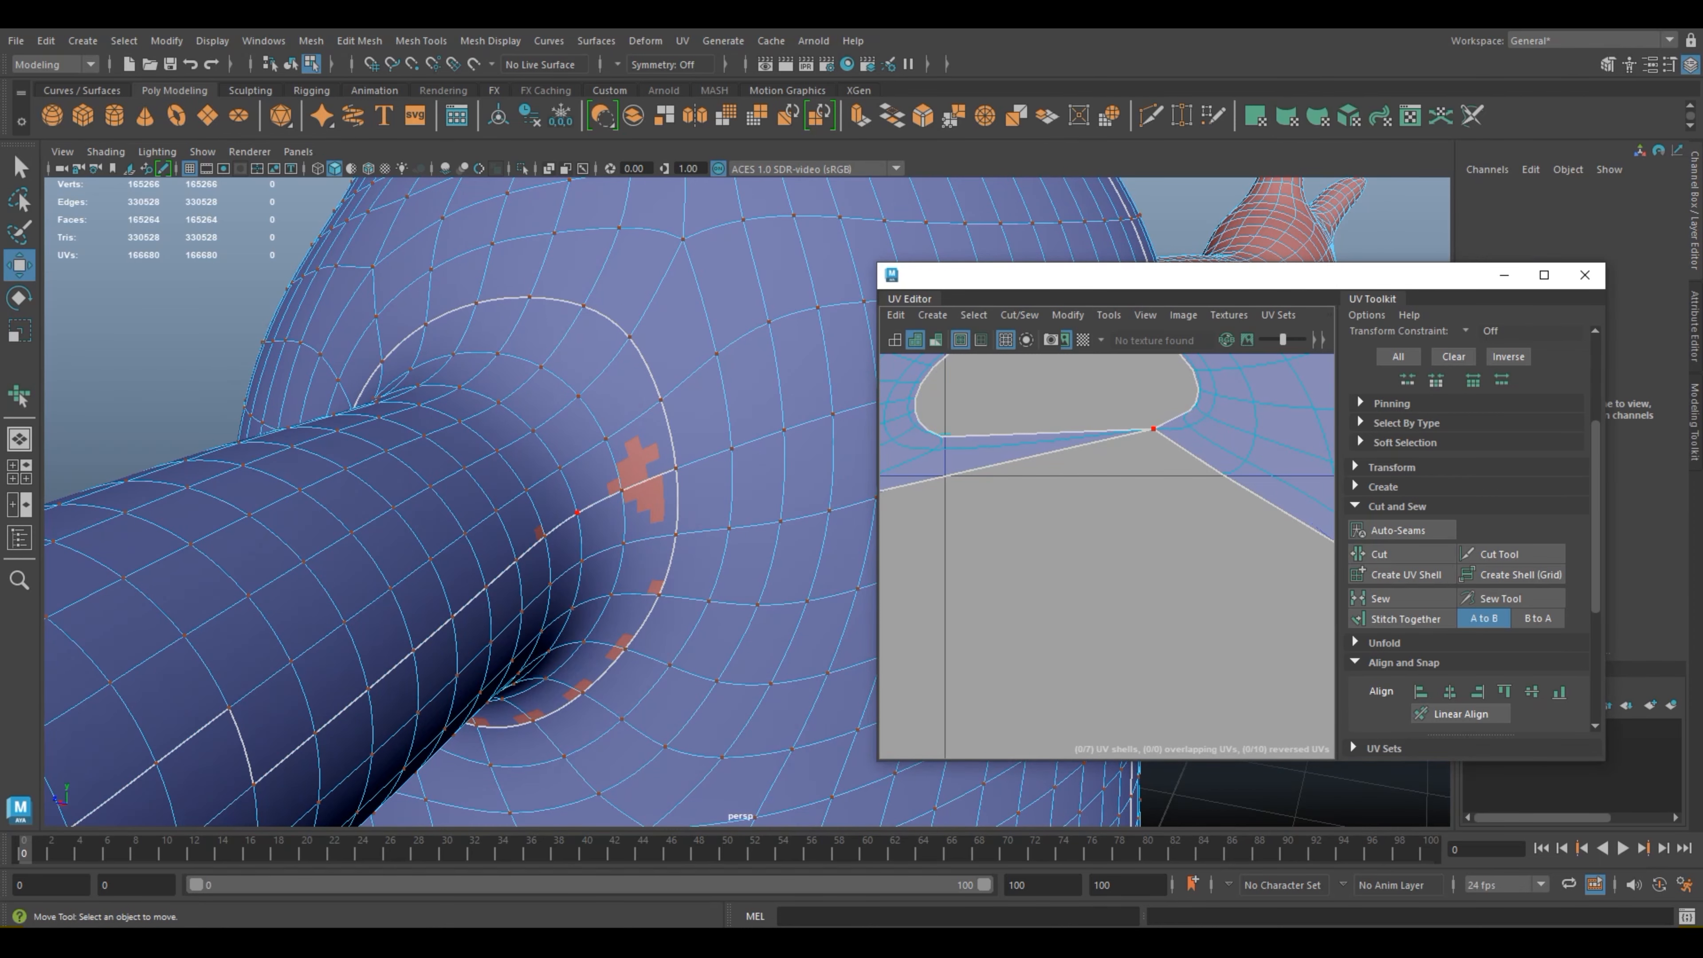
pyautogui.moveTo(1066, 440); pyautogui.dragTo(1066, 392, button='right')
pyautogui.click(538, 597)
pyautogui.click(581, 539)
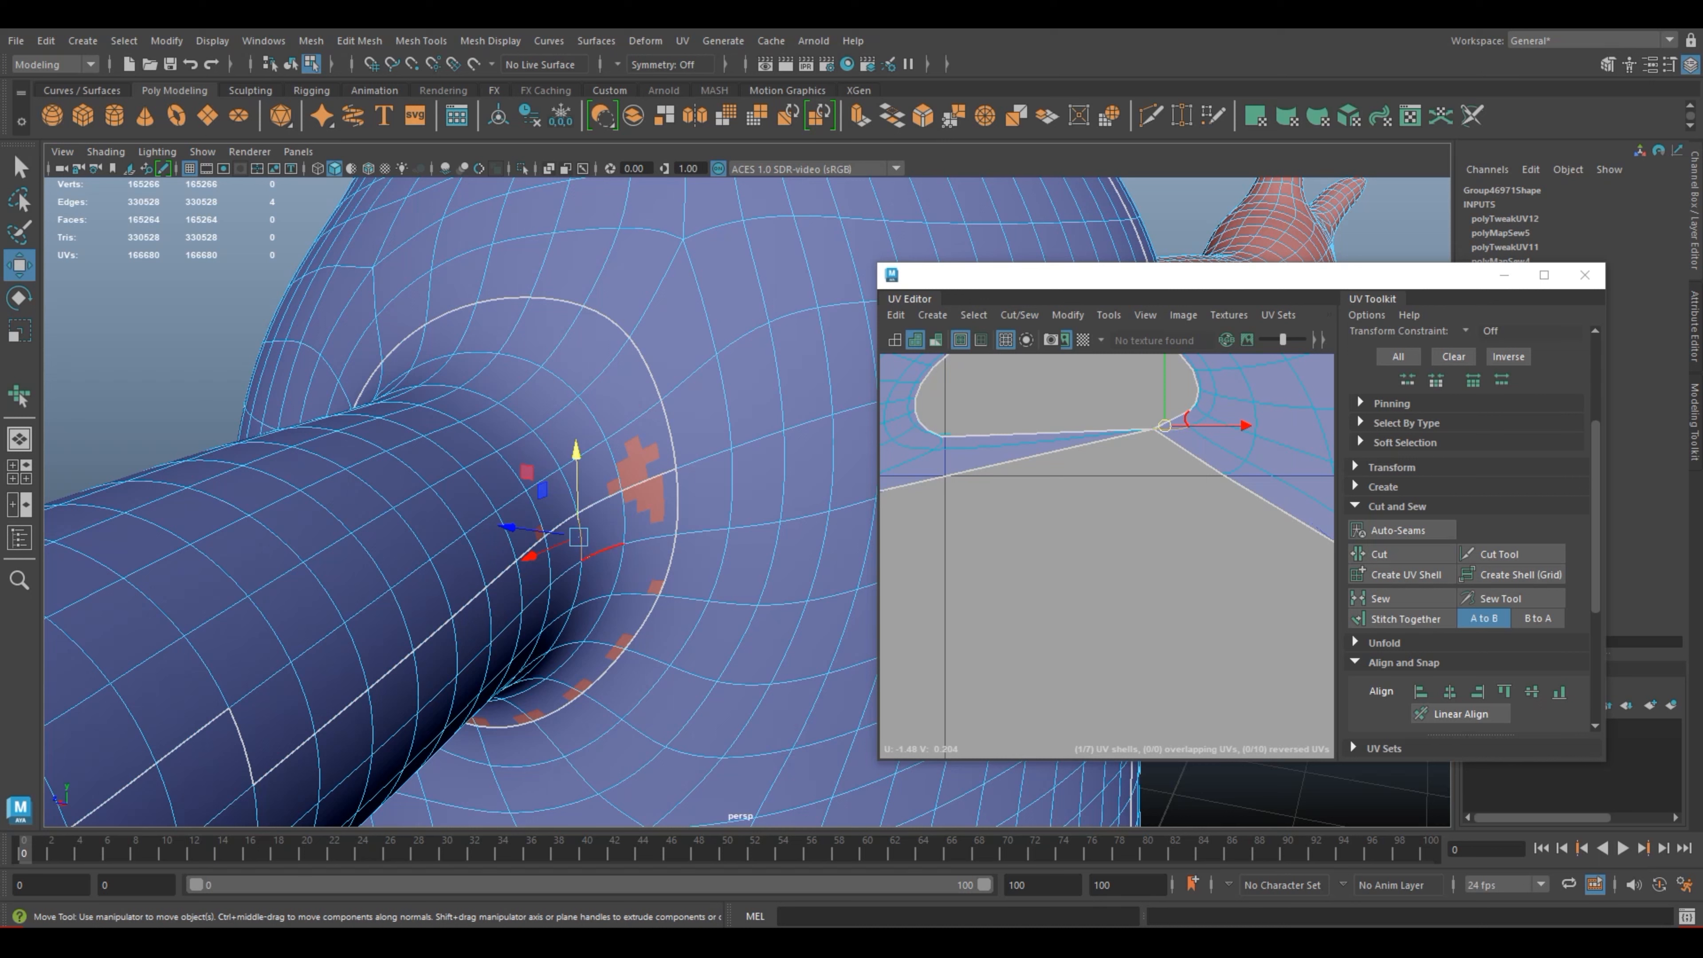
pyautogui.click(624, 520)
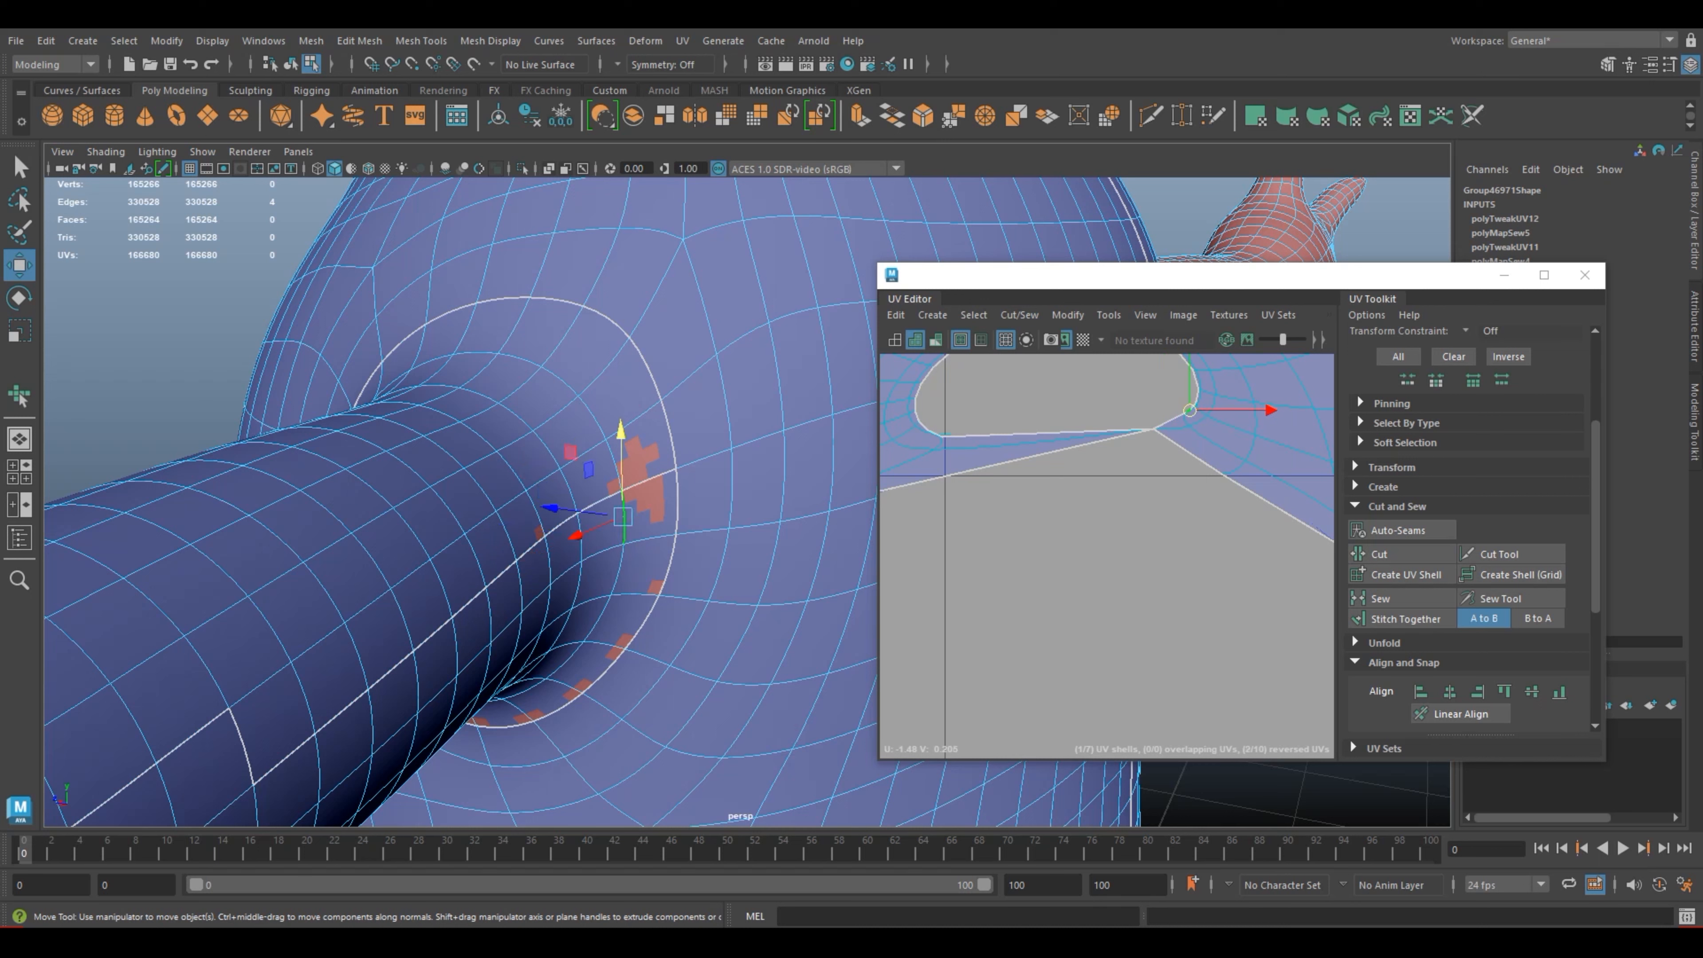
pyautogui.click(581, 544)
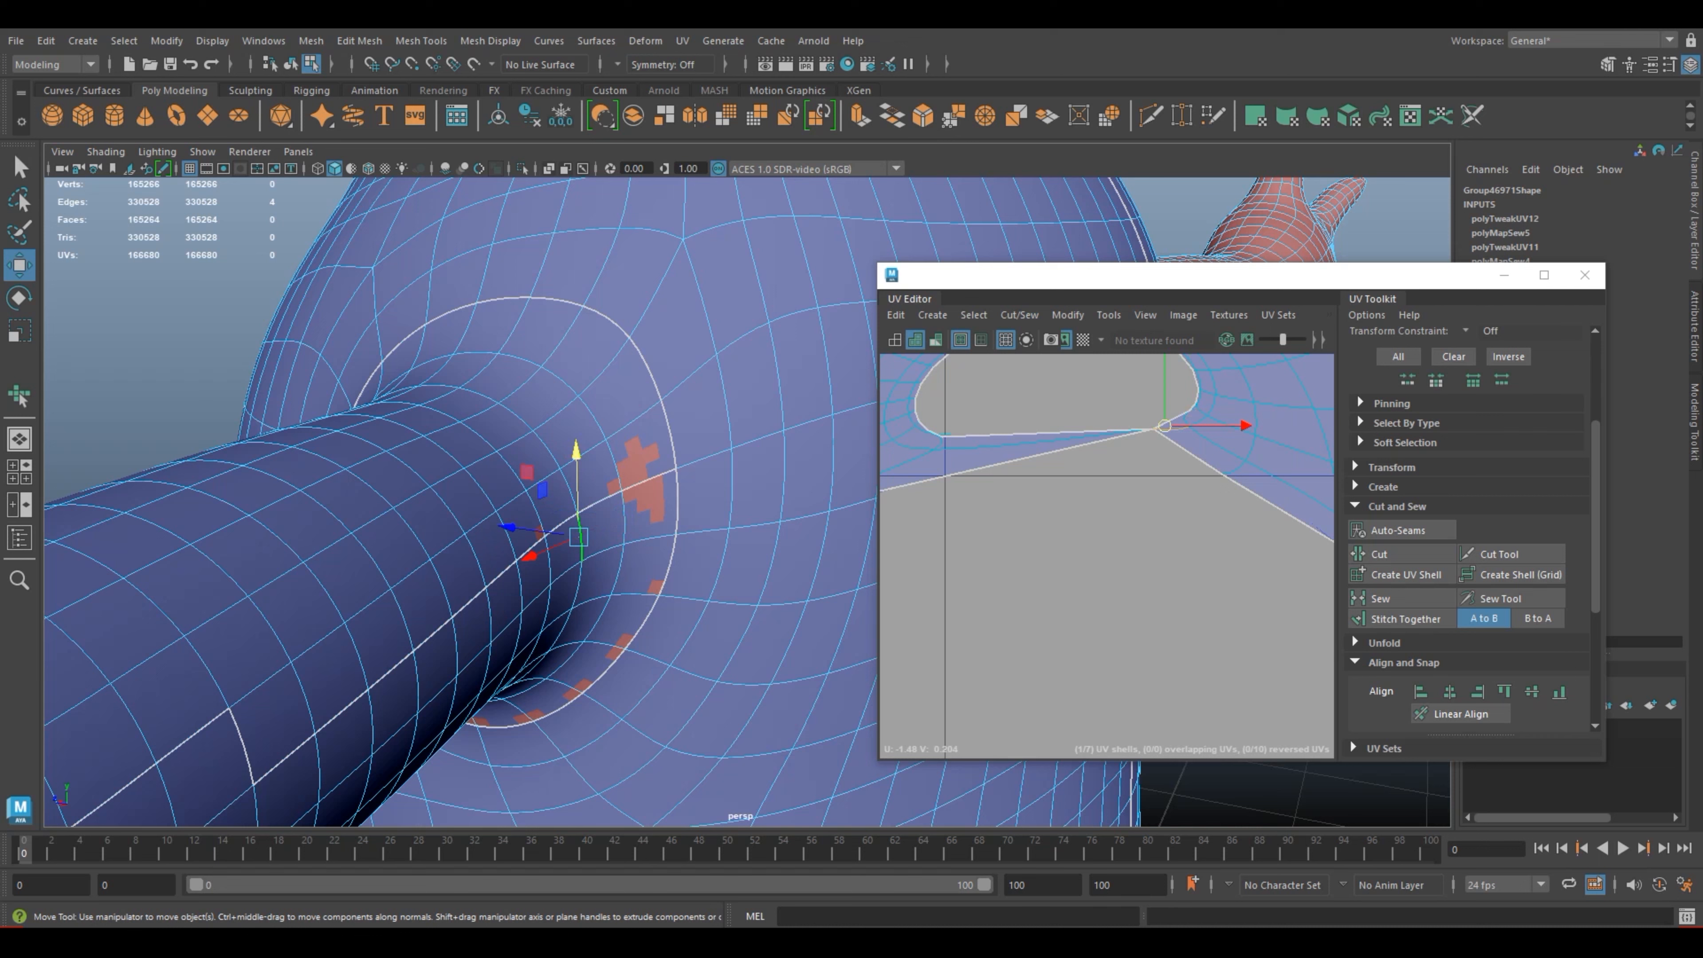
pyautogui.click(546, 446)
pyautogui.click(570, 491)
pyautogui.scroll(2, 569, 491)
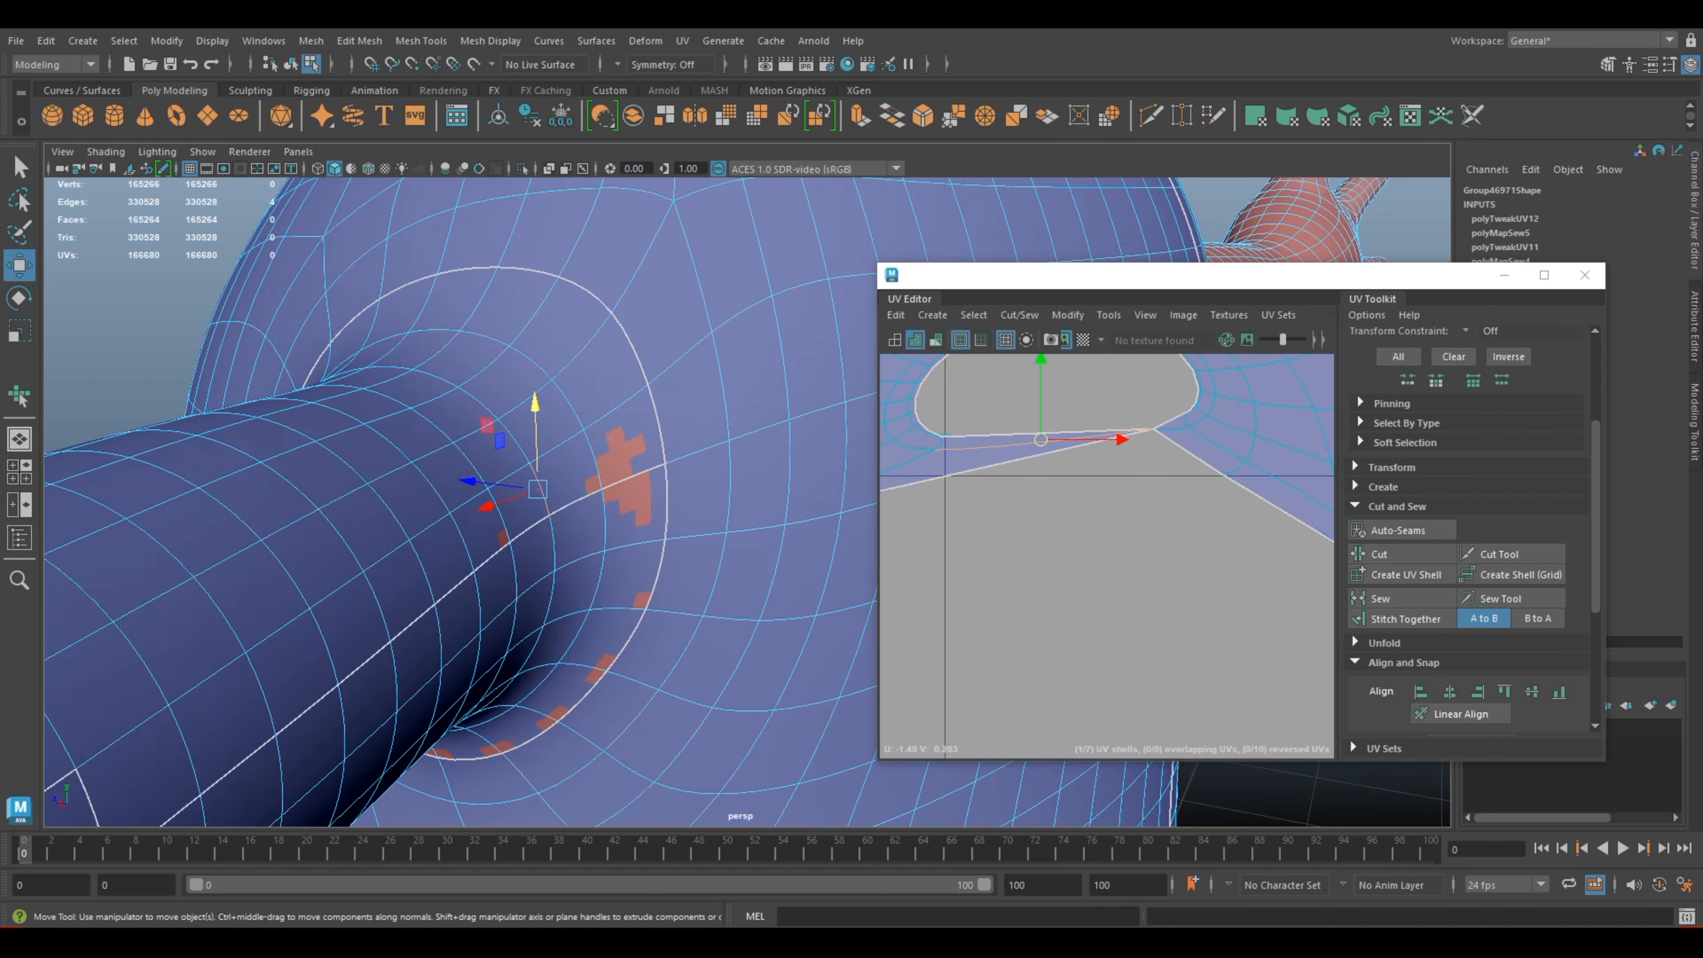
pyautogui.scroll(3, 737, 500)
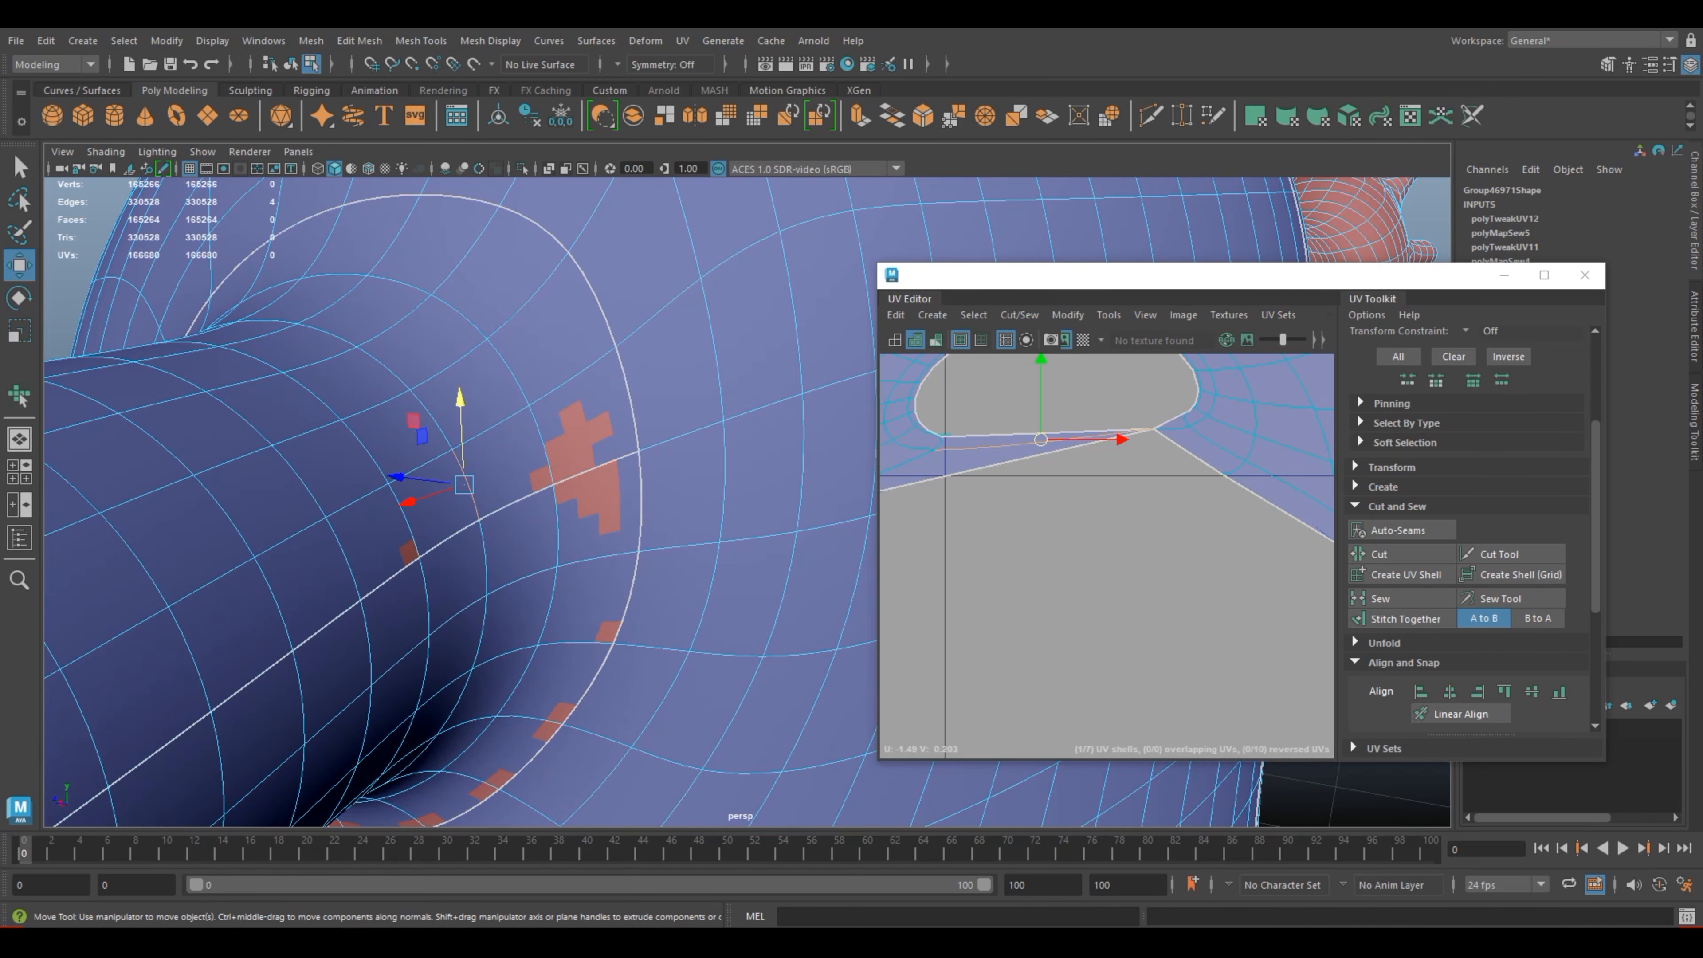
# Step: Select the interior edge beside the pinched strip below the arm shell's hole and move it slightly left and down in the UV layout
pyautogui.click(912, 445)
pyautogui.scroll(2, 913, 445)
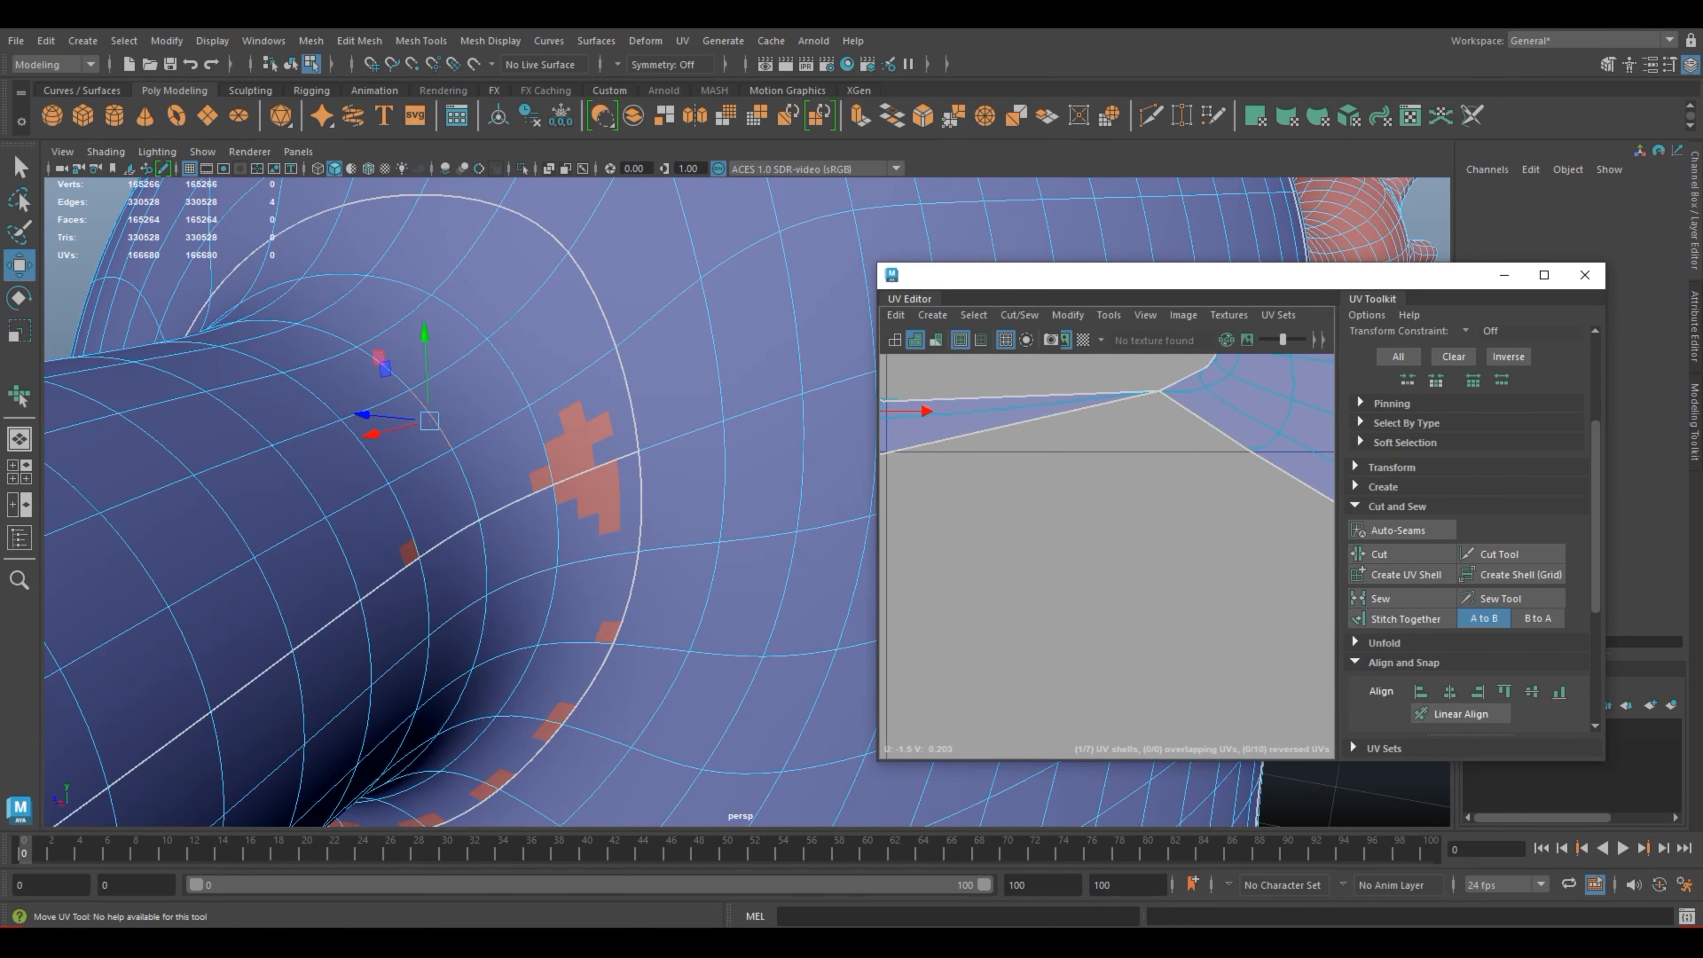
pyautogui.moveTo(928, 411); pyautogui.dragTo(876, 427)
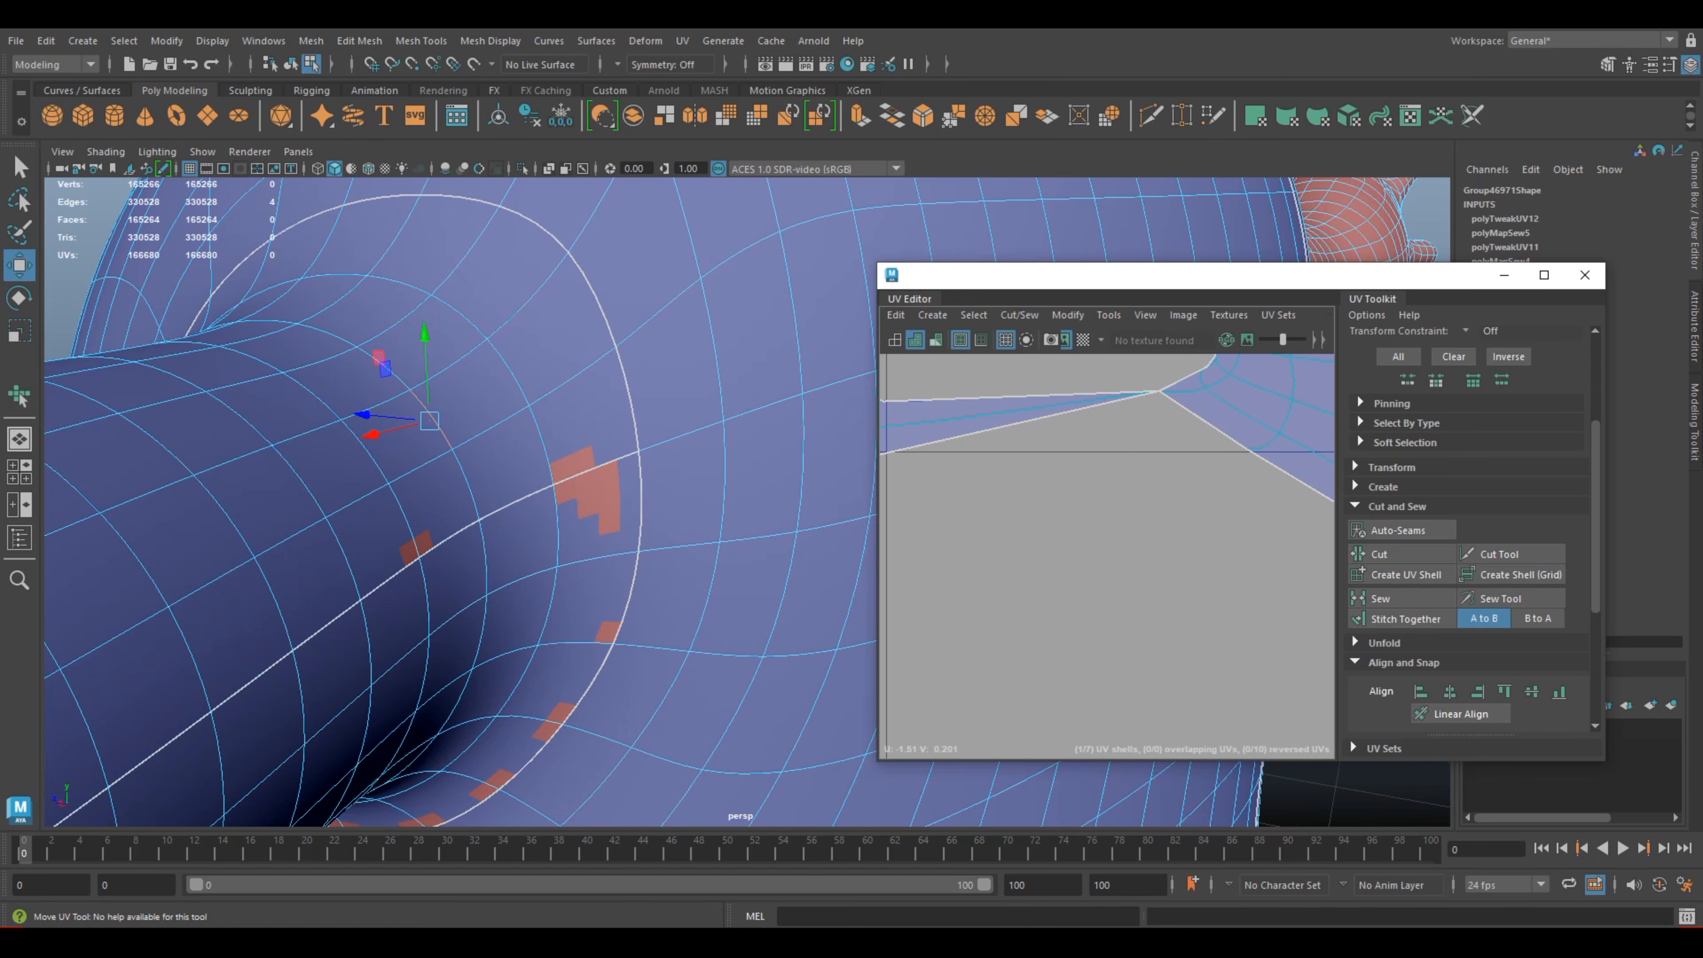
# Step: Maximize the UV Editor and move the border UV below the left side of the arm shell's hole down and to the right
pyautogui.click(1544, 275)
pyautogui.scroll(-4, 926, 526)
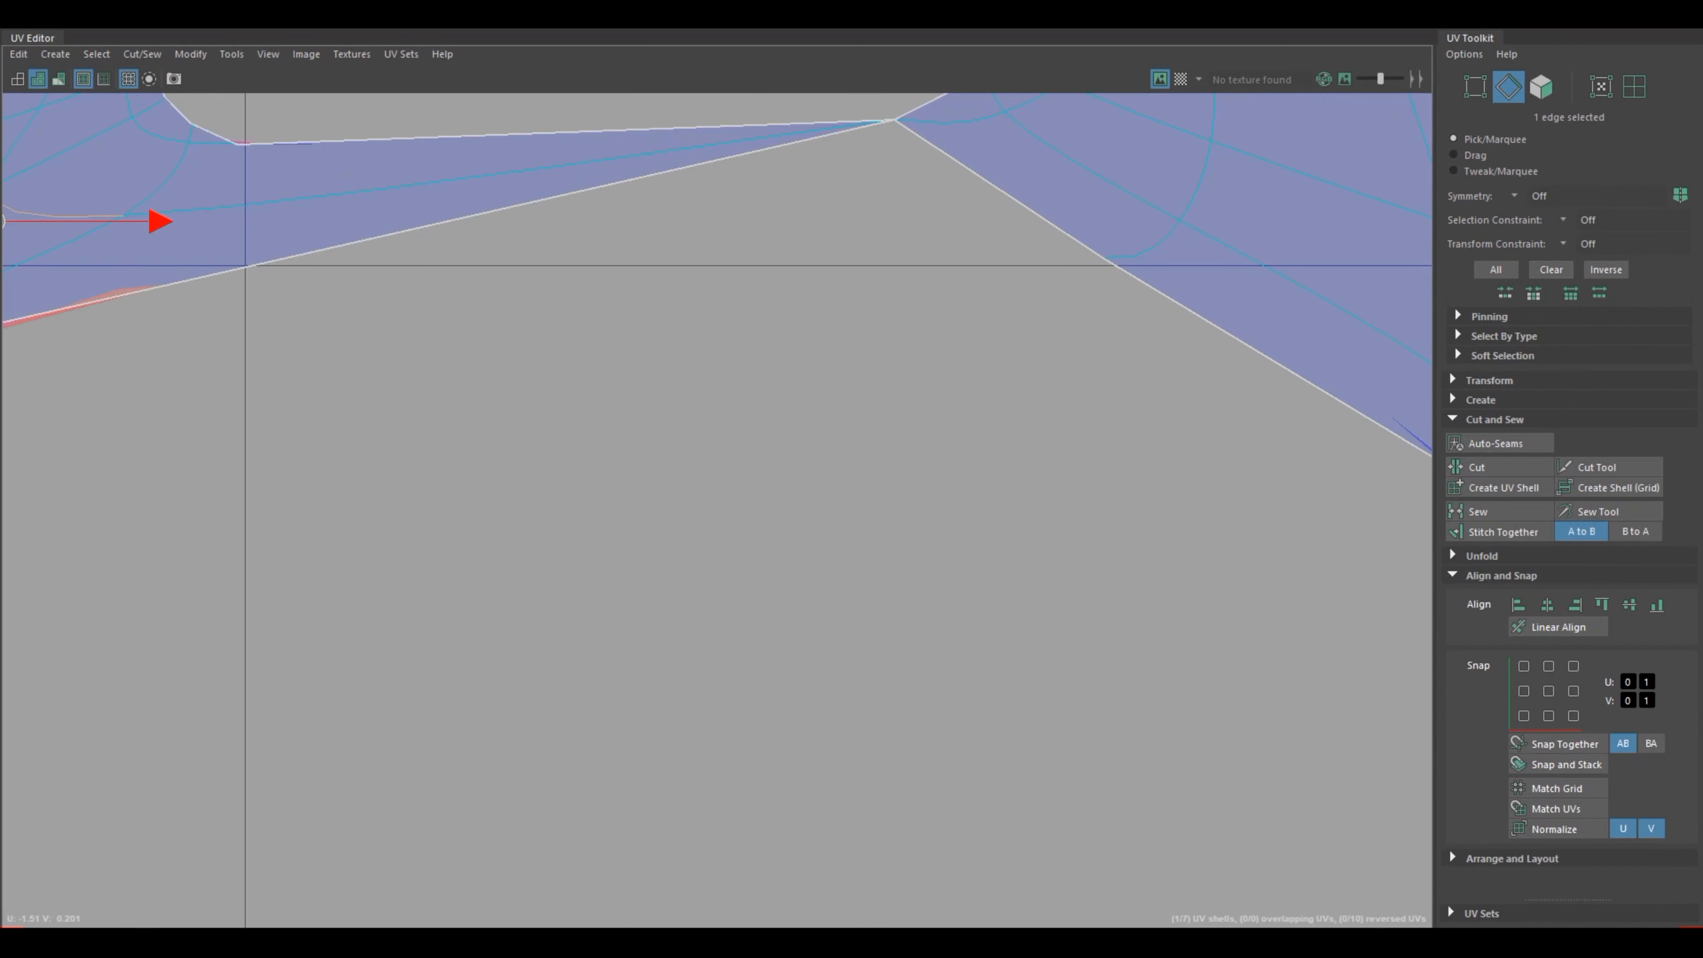
pyautogui.scroll(-2, 927, 522)
pyautogui.scroll(-2, 931, 524)
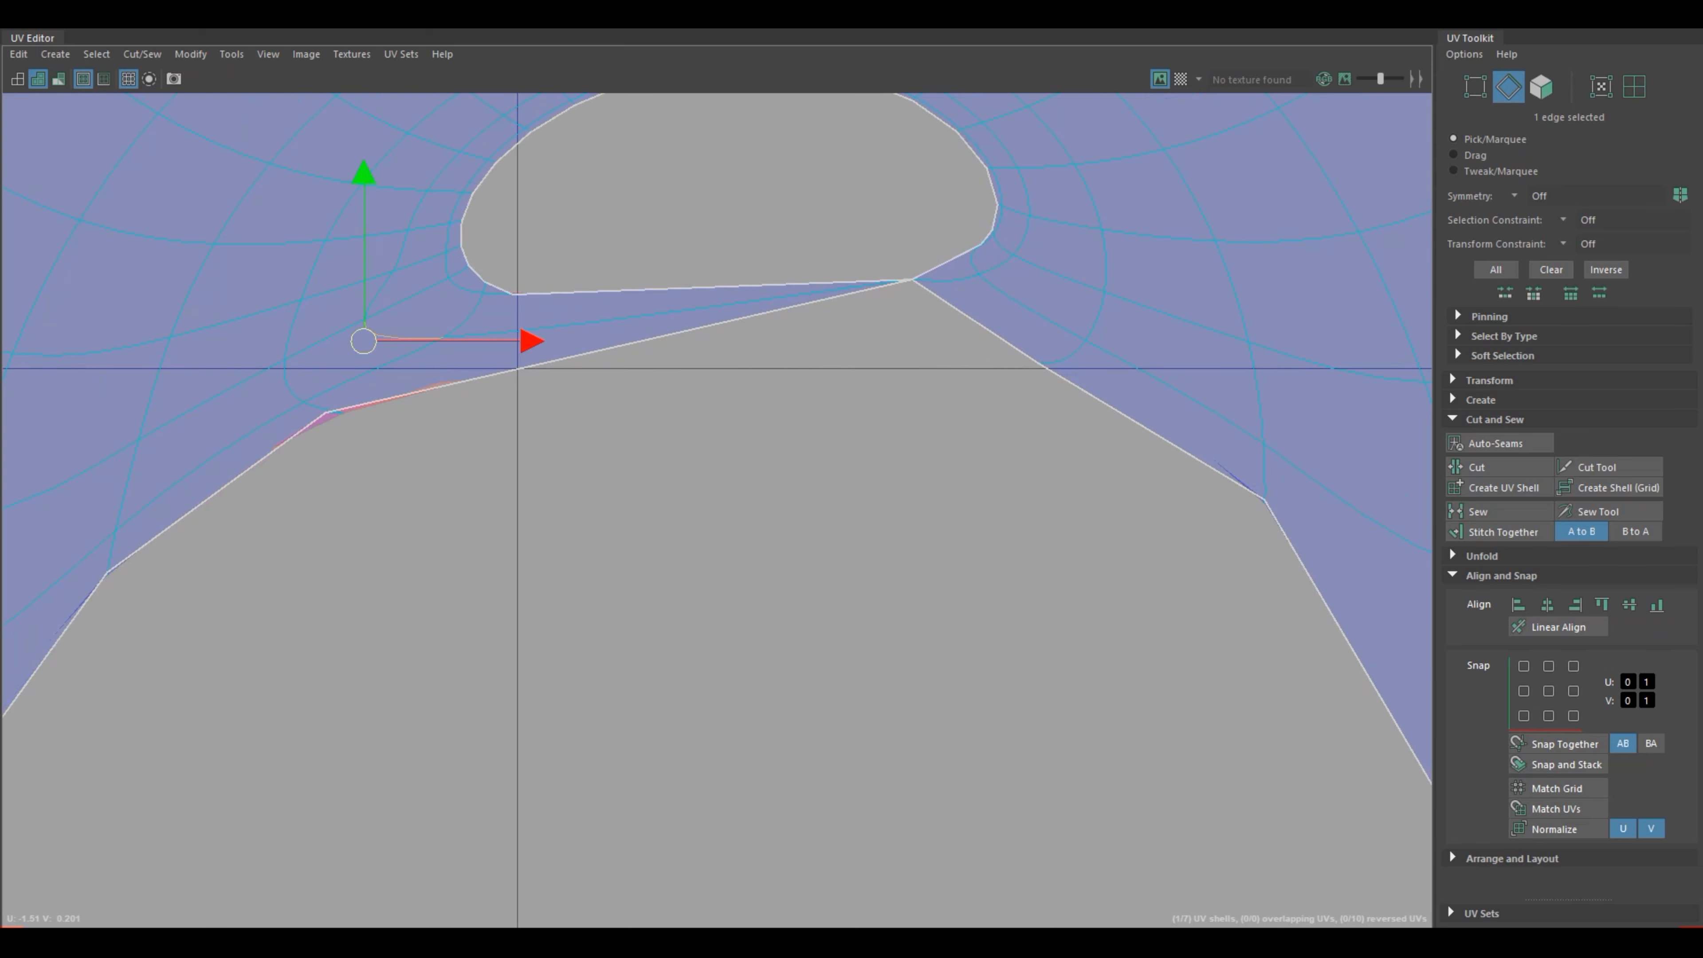
pyautogui.scroll(-4, 660, 390)
pyautogui.rightClick(508, 391)
pyautogui.moveTo(508, 391); pyautogui.dragTo(587, 391, button='right')
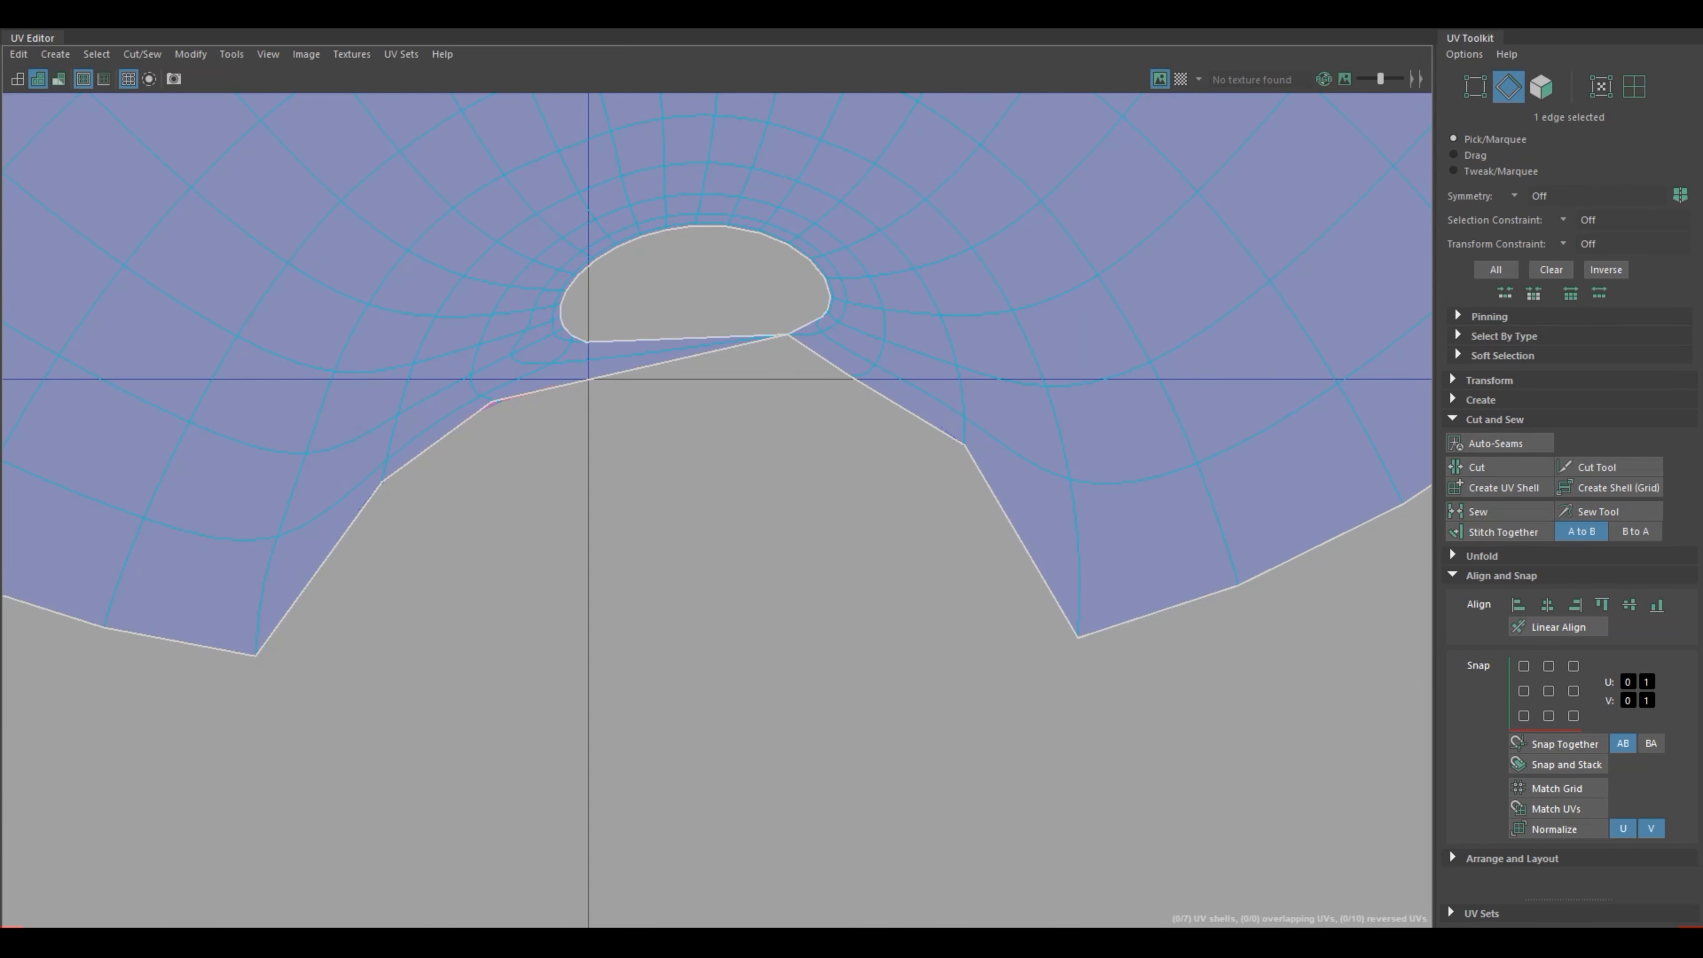
pyautogui.click(492, 401)
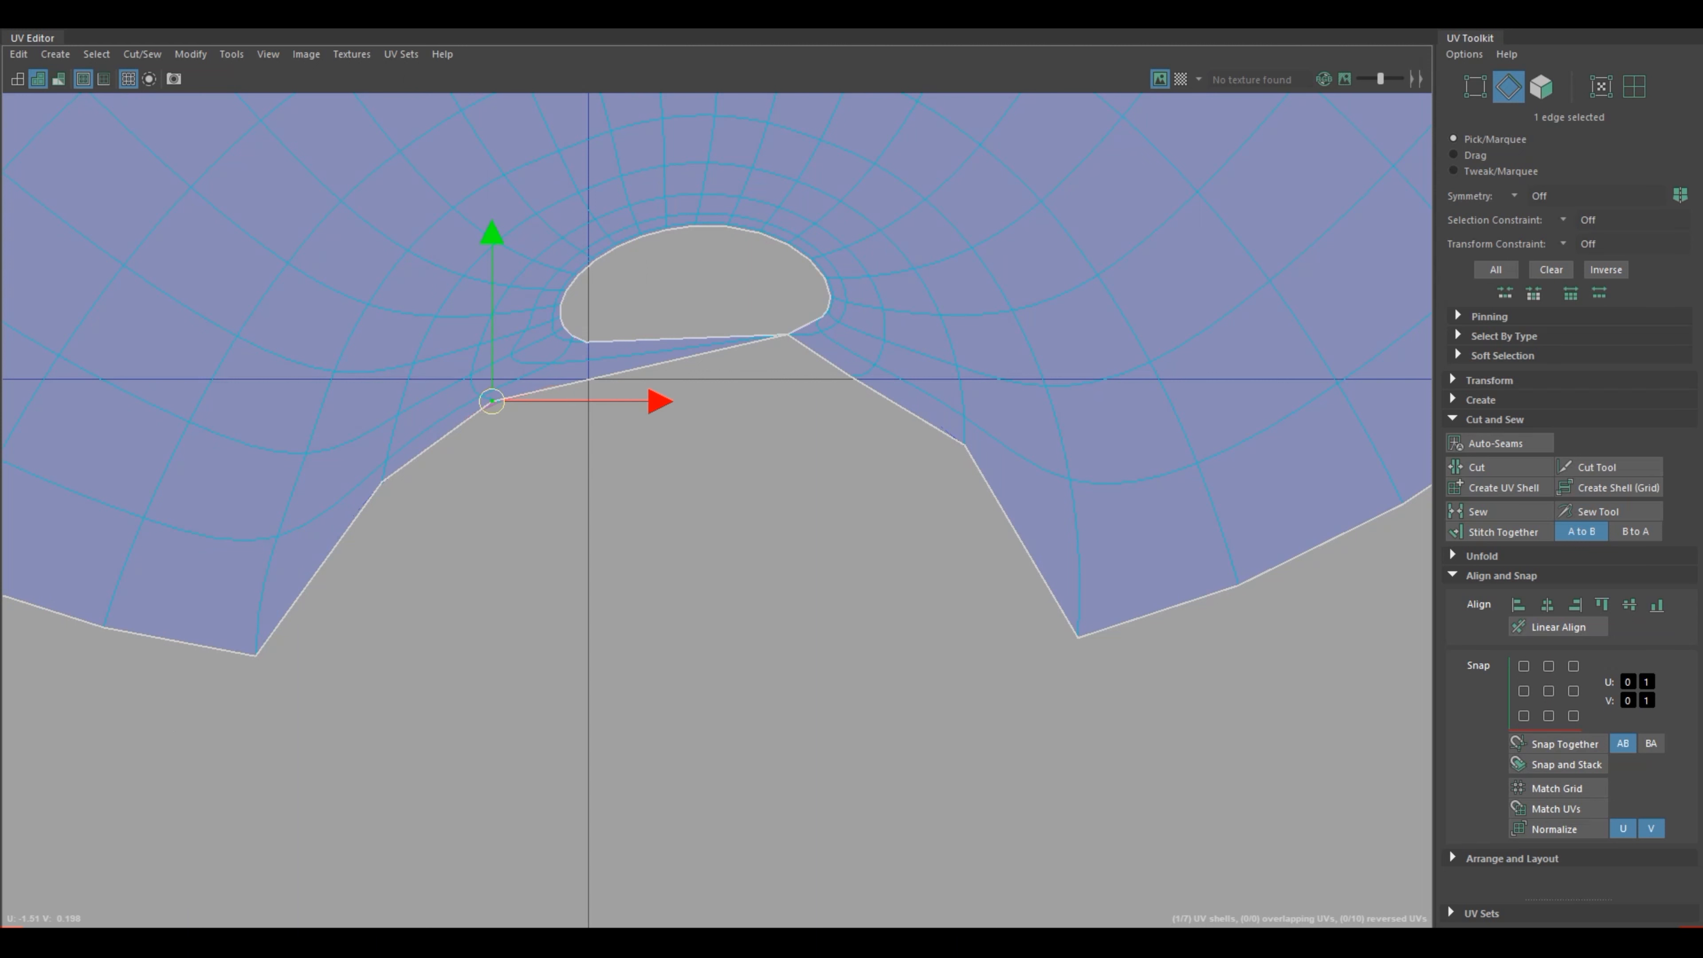
pyautogui.moveTo(492, 401); pyautogui.dragTo(531, 447)
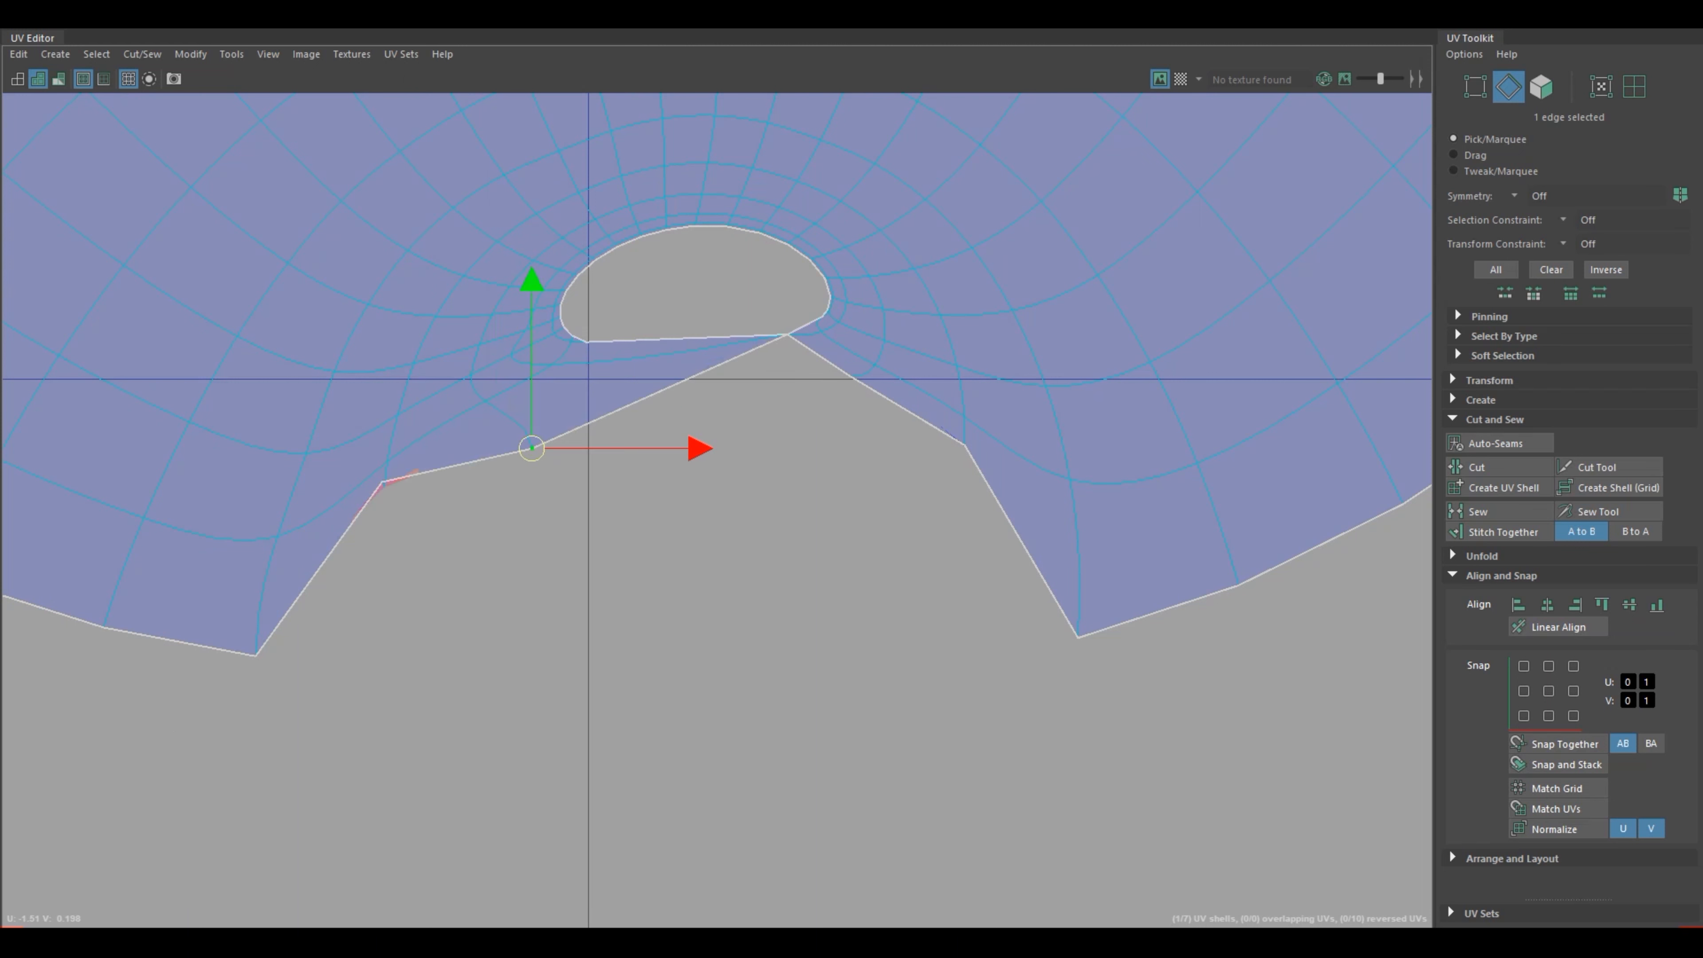
# Step: Select the UVs surrounding the arm shell's hole, including the adjoining notched border
pyautogui.moveTo(498, 170); pyautogui.dragTo(895, 530)
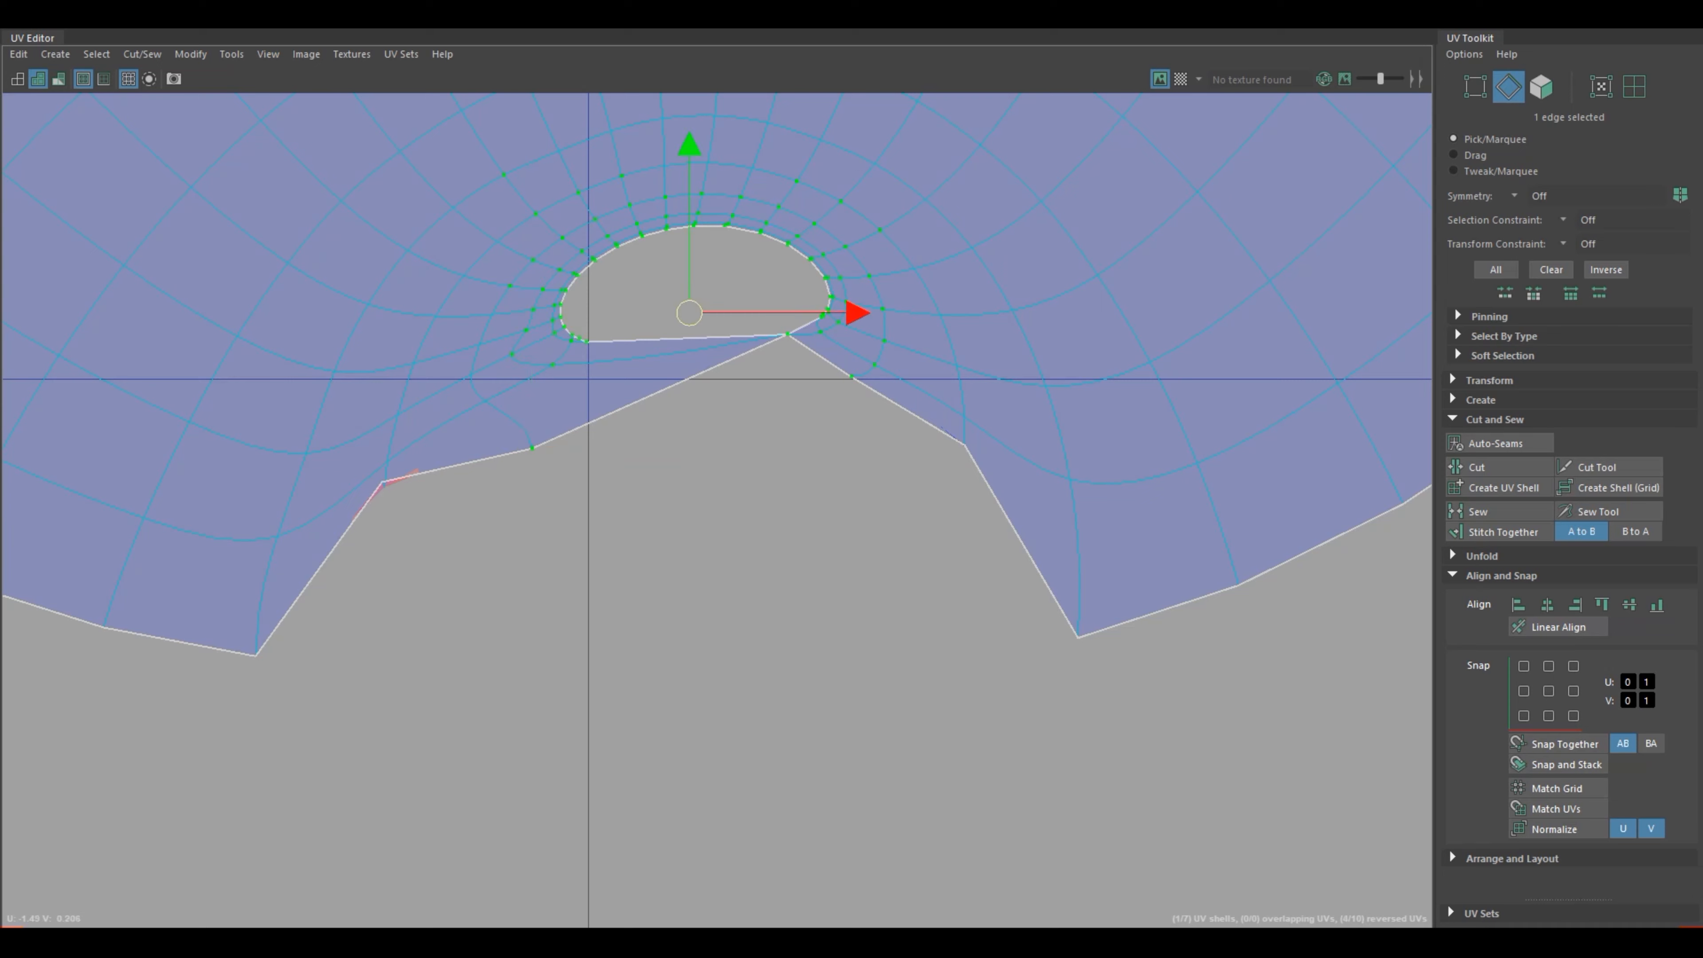
pyautogui.scroll(-3, 862, 533)
pyautogui.scroll(-2, 841, 513)
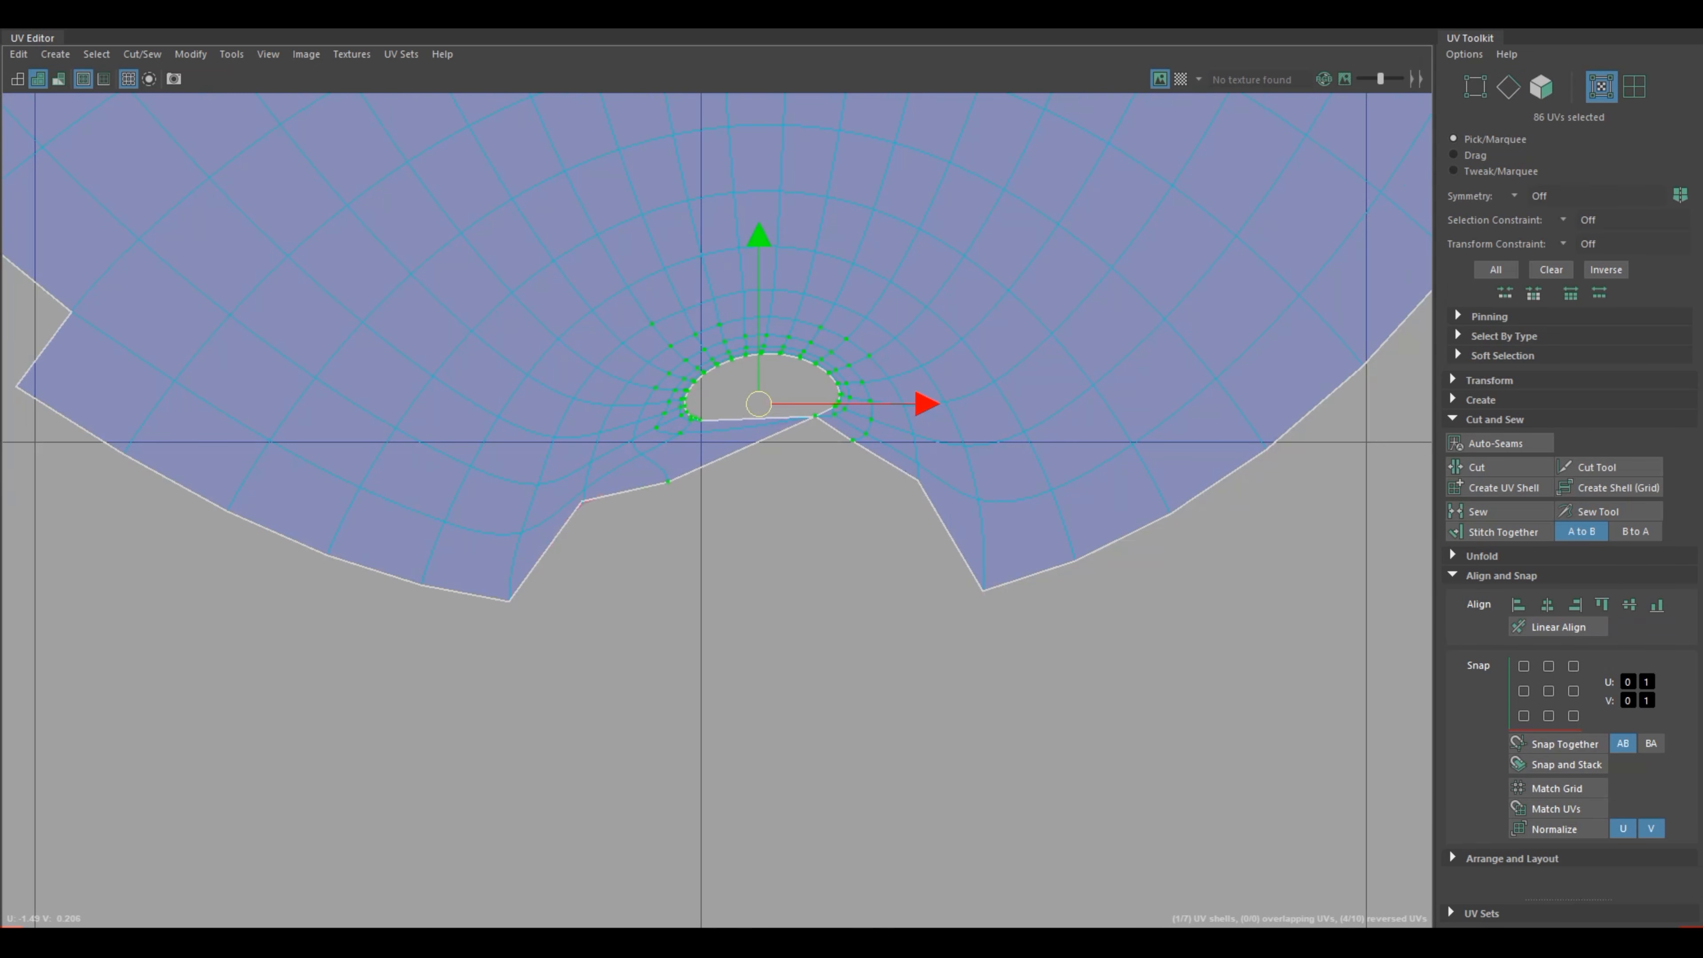
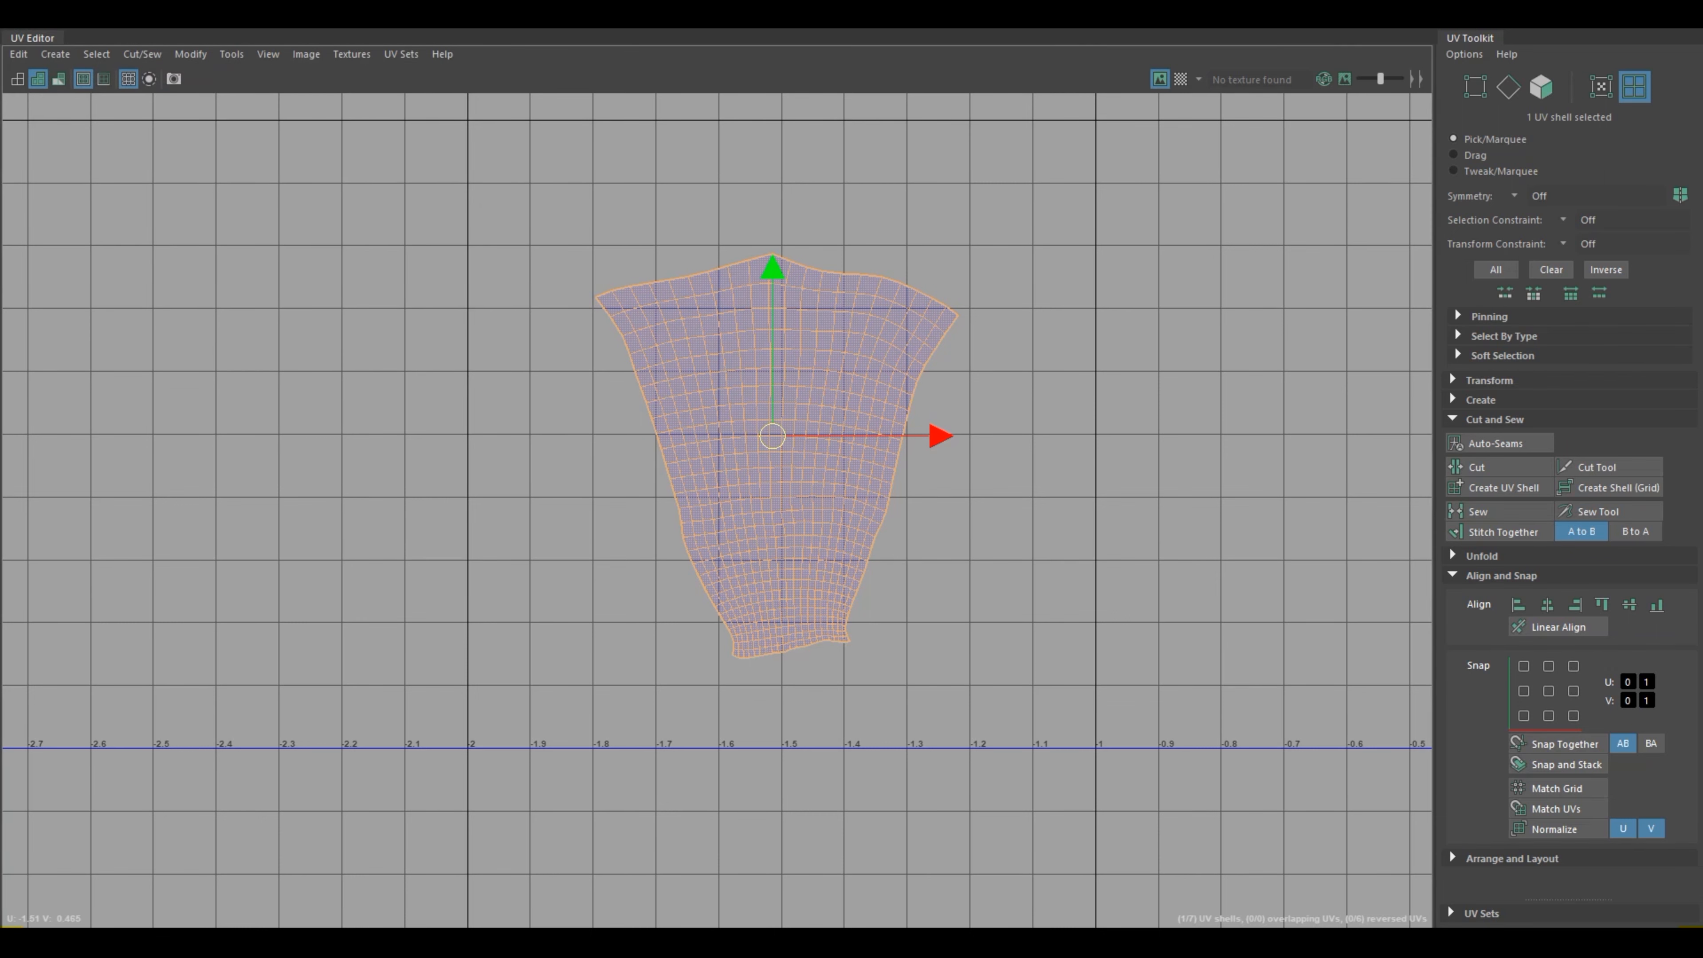
# Step: Deselect the arm shell in the UV layout and minimize the UV Editor to return to the model
pyautogui.click(998, 596)
pyautogui.scroll(-2, 998, 596)
pyautogui.scroll(-3, 998, 596)
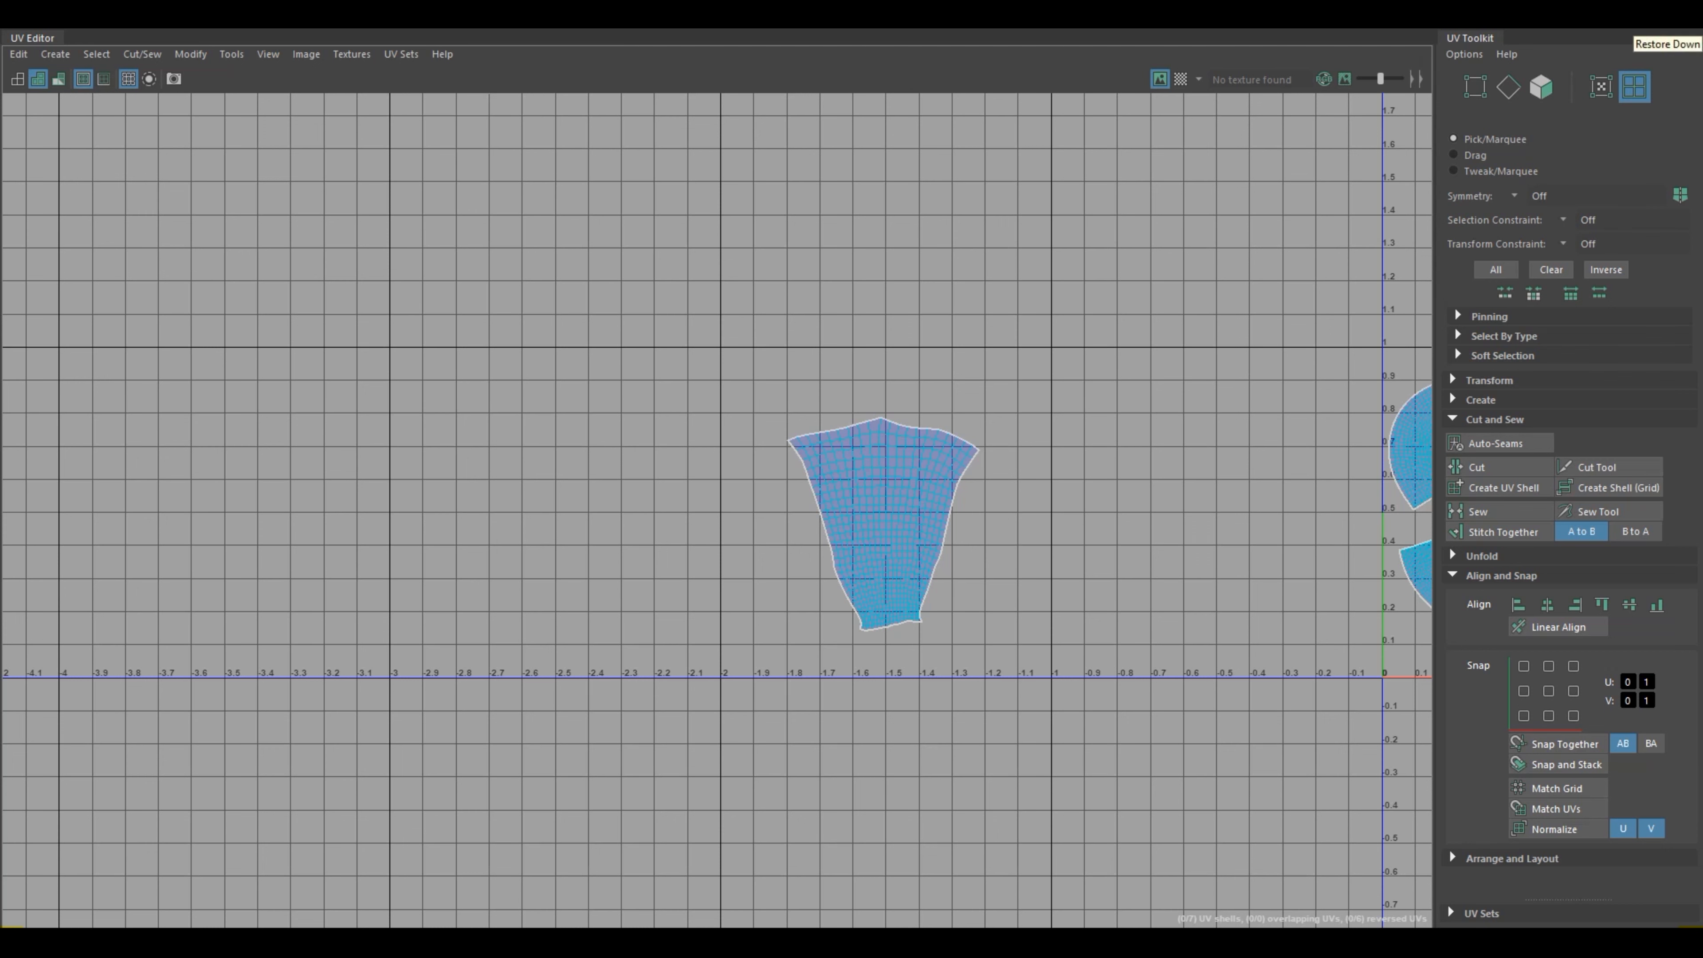
pyautogui.scroll(-4, 1175, 497)
pyautogui.scroll(-2, 1166, 504)
pyautogui.click(1001, 513)
pyautogui.keyDown('alt'); pyautogui.moveTo(1045, 514); pyautogui.dragTo(642, 505, button='middle'); pyautogui.keyUp('alt')
pyautogui.moveTo(641, 505); pyautogui.dragTo(950, 522)
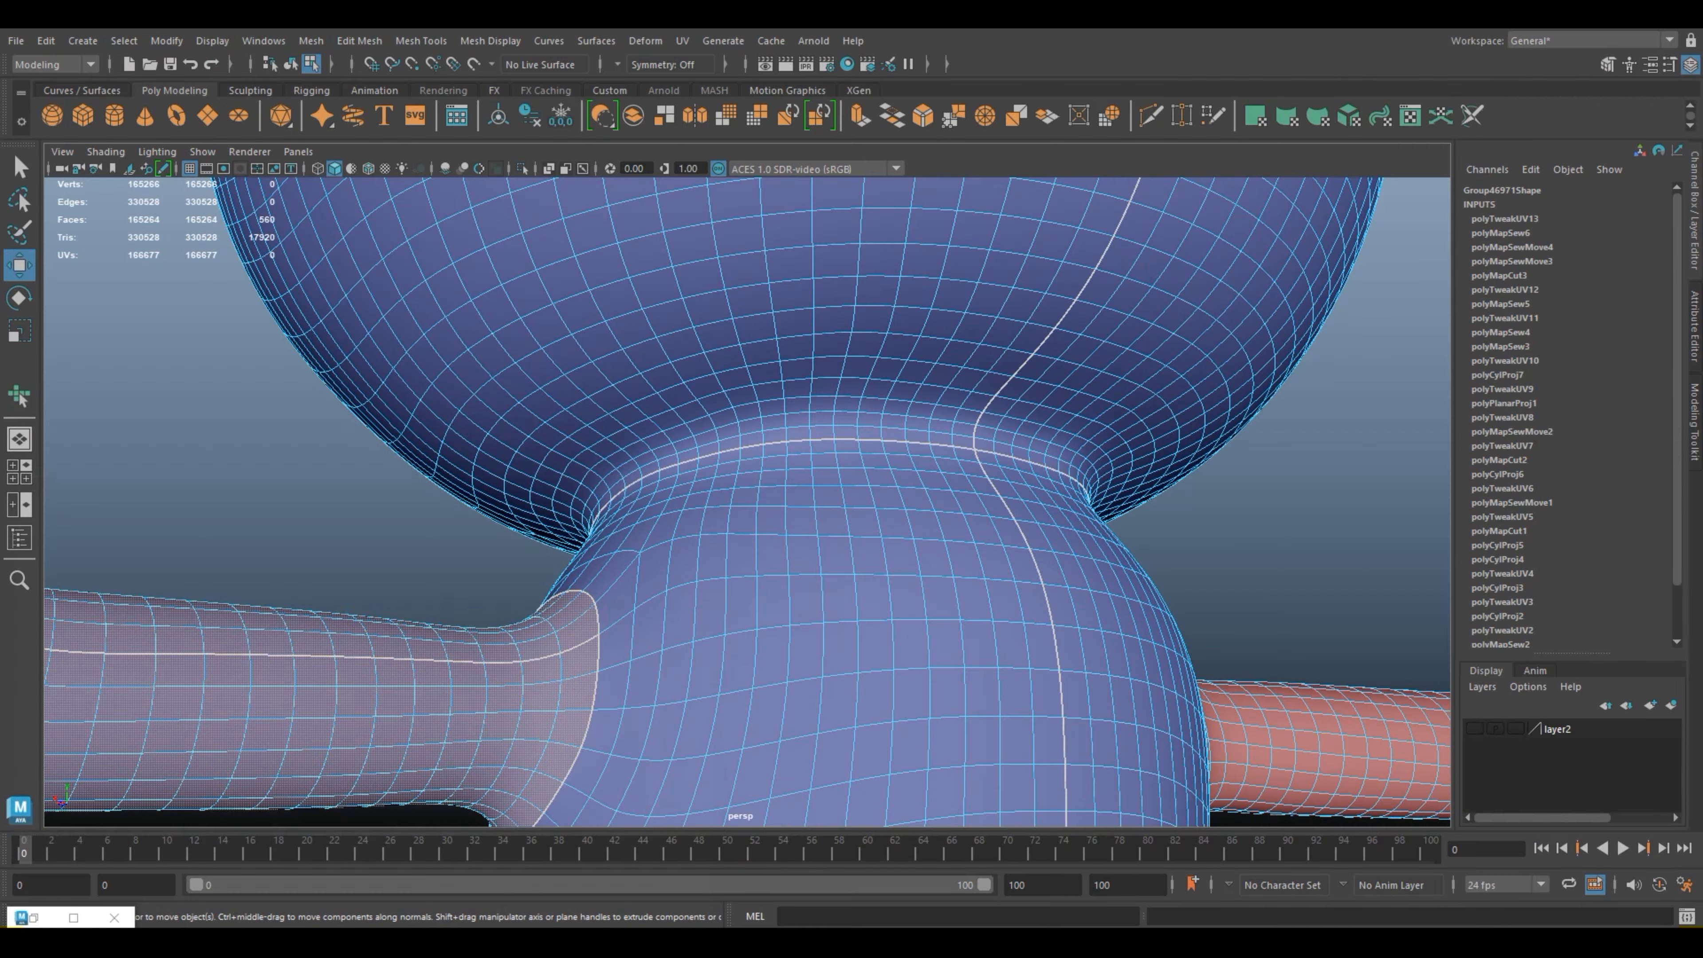
# Step: Clear the arm's face selection and select the whole frog model in object mode
pyautogui.scroll(-8, 747, 501)
pyautogui.keyDown('alt'); pyautogui.moveTo(746, 502); pyautogui.dragTo(646, 536); pyautogui.keyUp('alt')
pyautogui.keyDown('alt'); pyautogui.moveTo(670, 523); pyautogui.dragTo(826, 488, button='middle'); pyautogui.keyUp('alt')
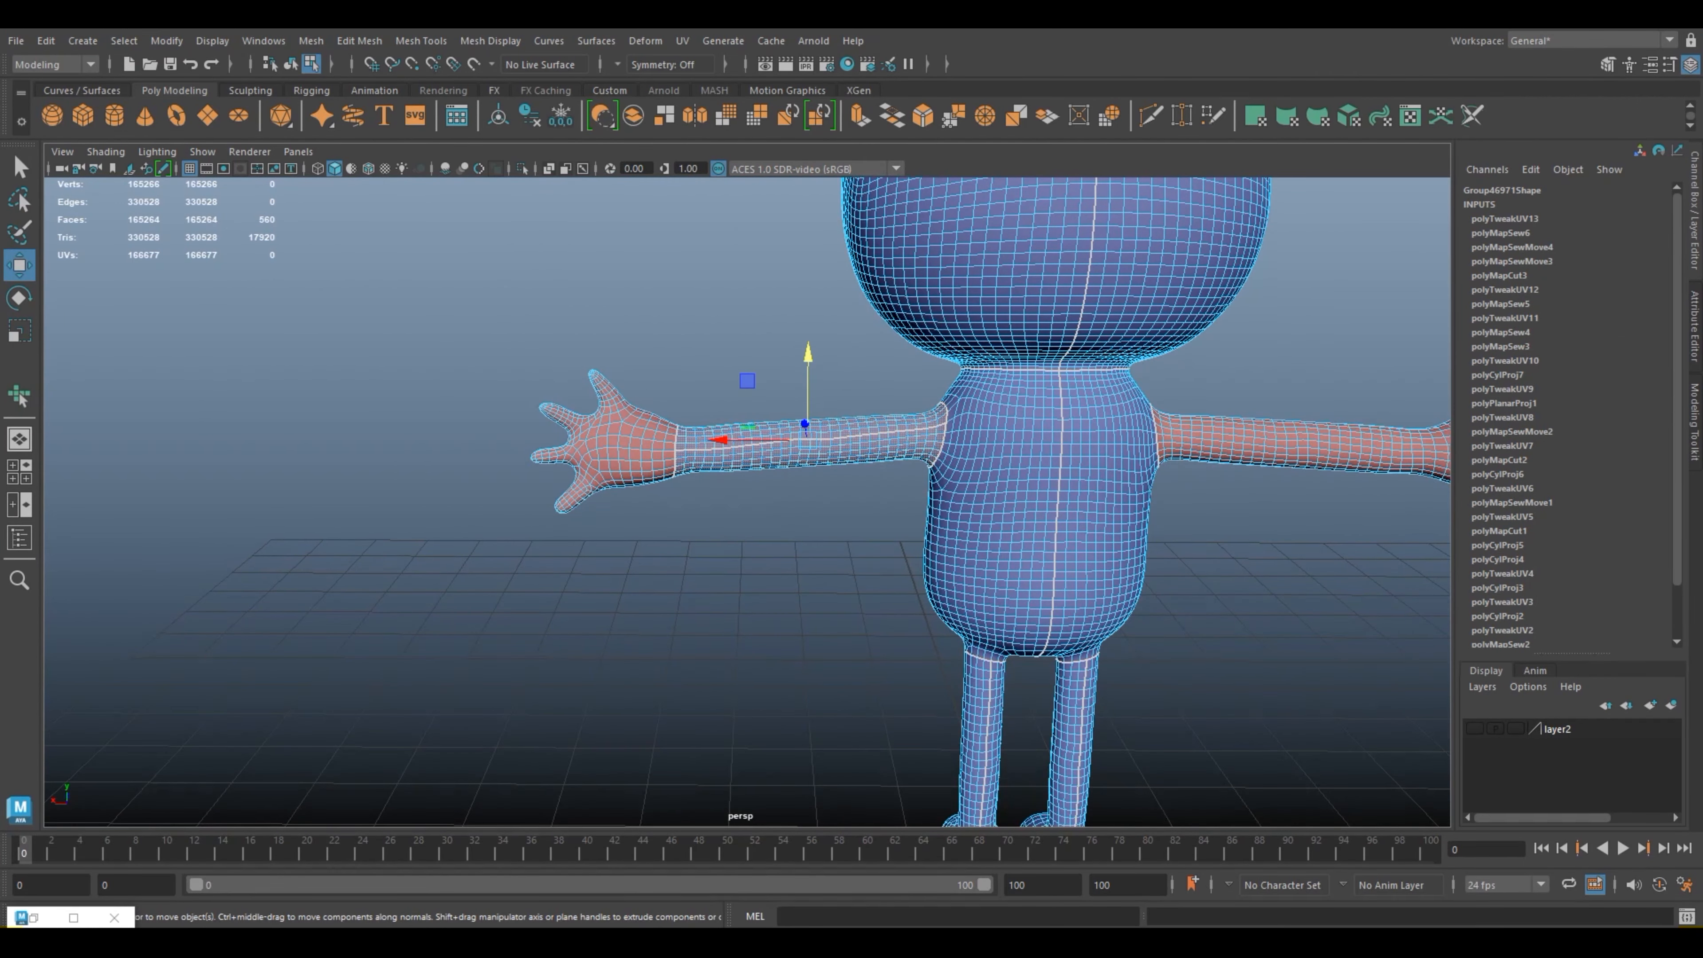
pyautogui.scroll(2, 746, 502)
pyautogui.moveTo(722, 433); pyautogui.dragTo(794, 397, button='right')
pyautogui.click(781, 322)
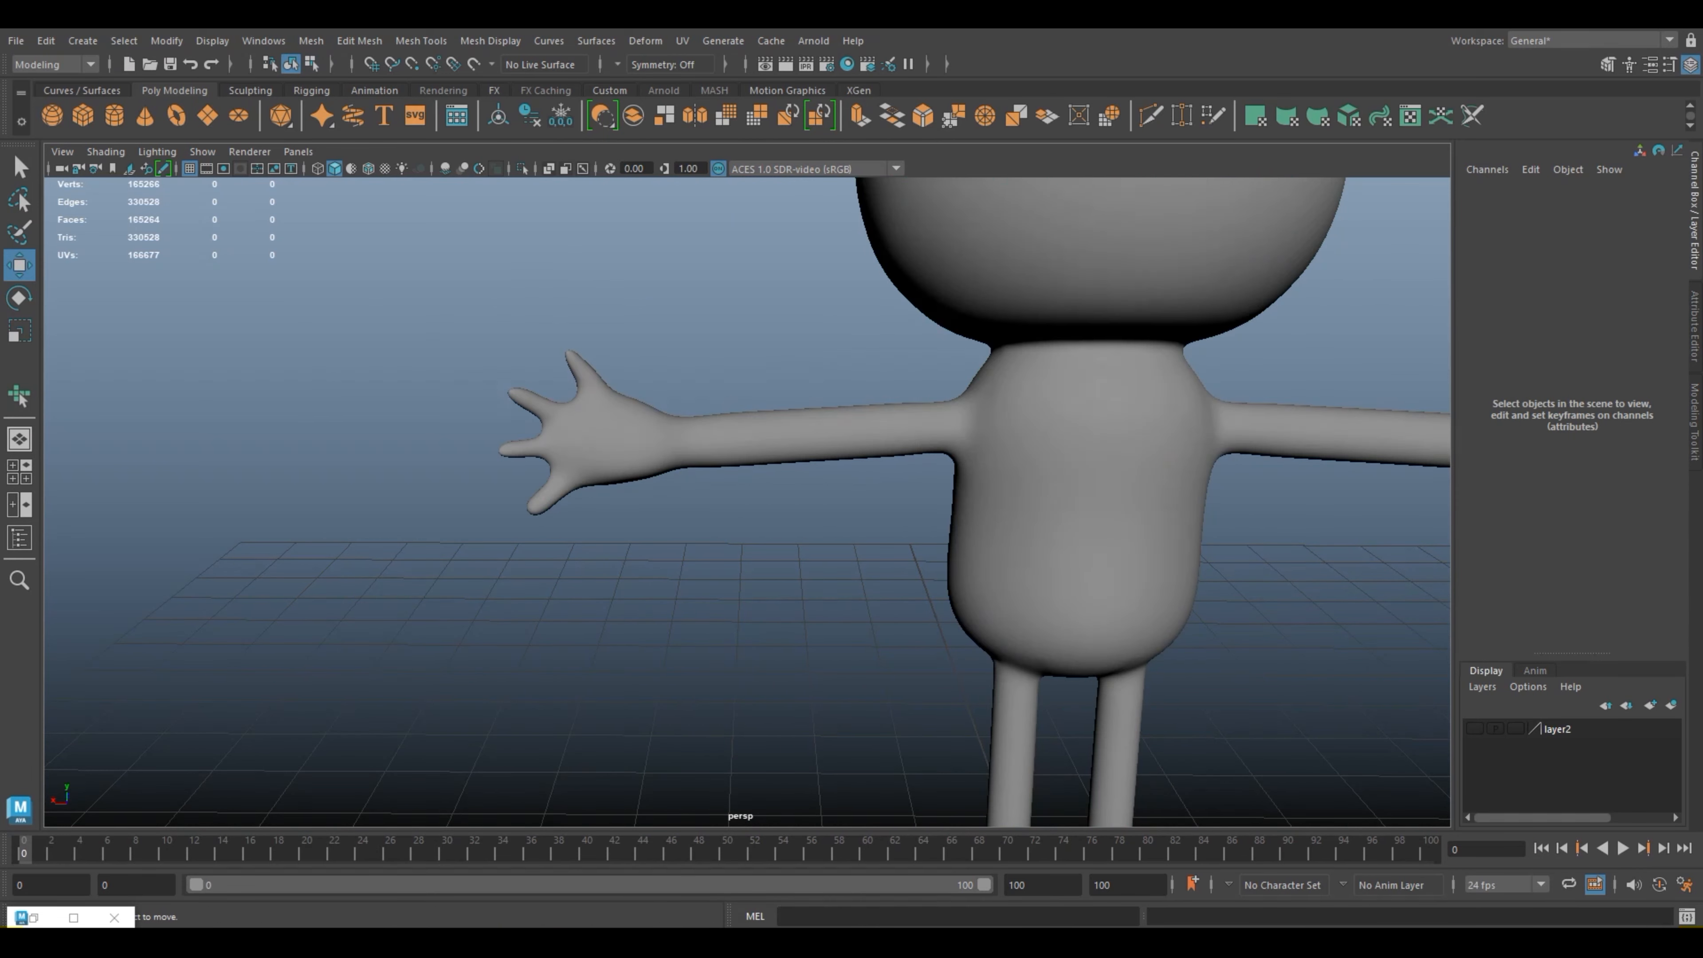
pyautogui.click(791, 433)
pyautogui.keyDown('alt'); pyautogui.moveTo(791, 433); pyautogui.dragTo(362, 403); pyautogui.keyUp('alt')
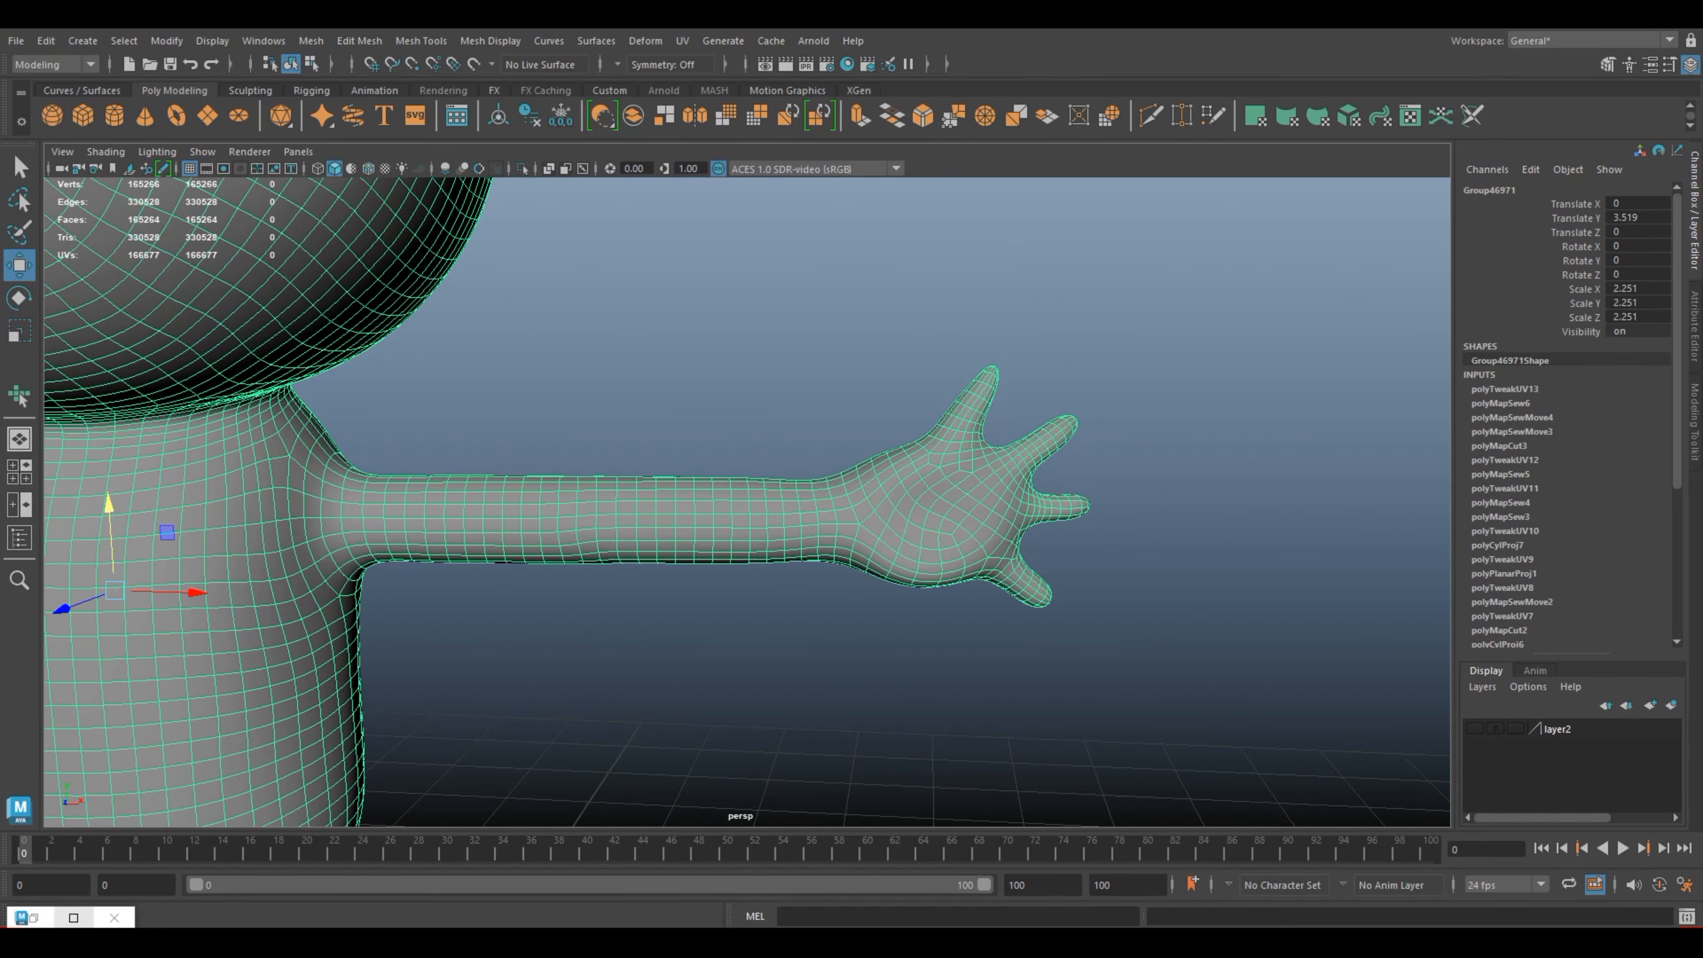
# Step: Reopen the UV Editor as a smaller floating window and move it away from the opposite arm
pyautogui.click(73, 917)
pyautogui.click(1641, 14)
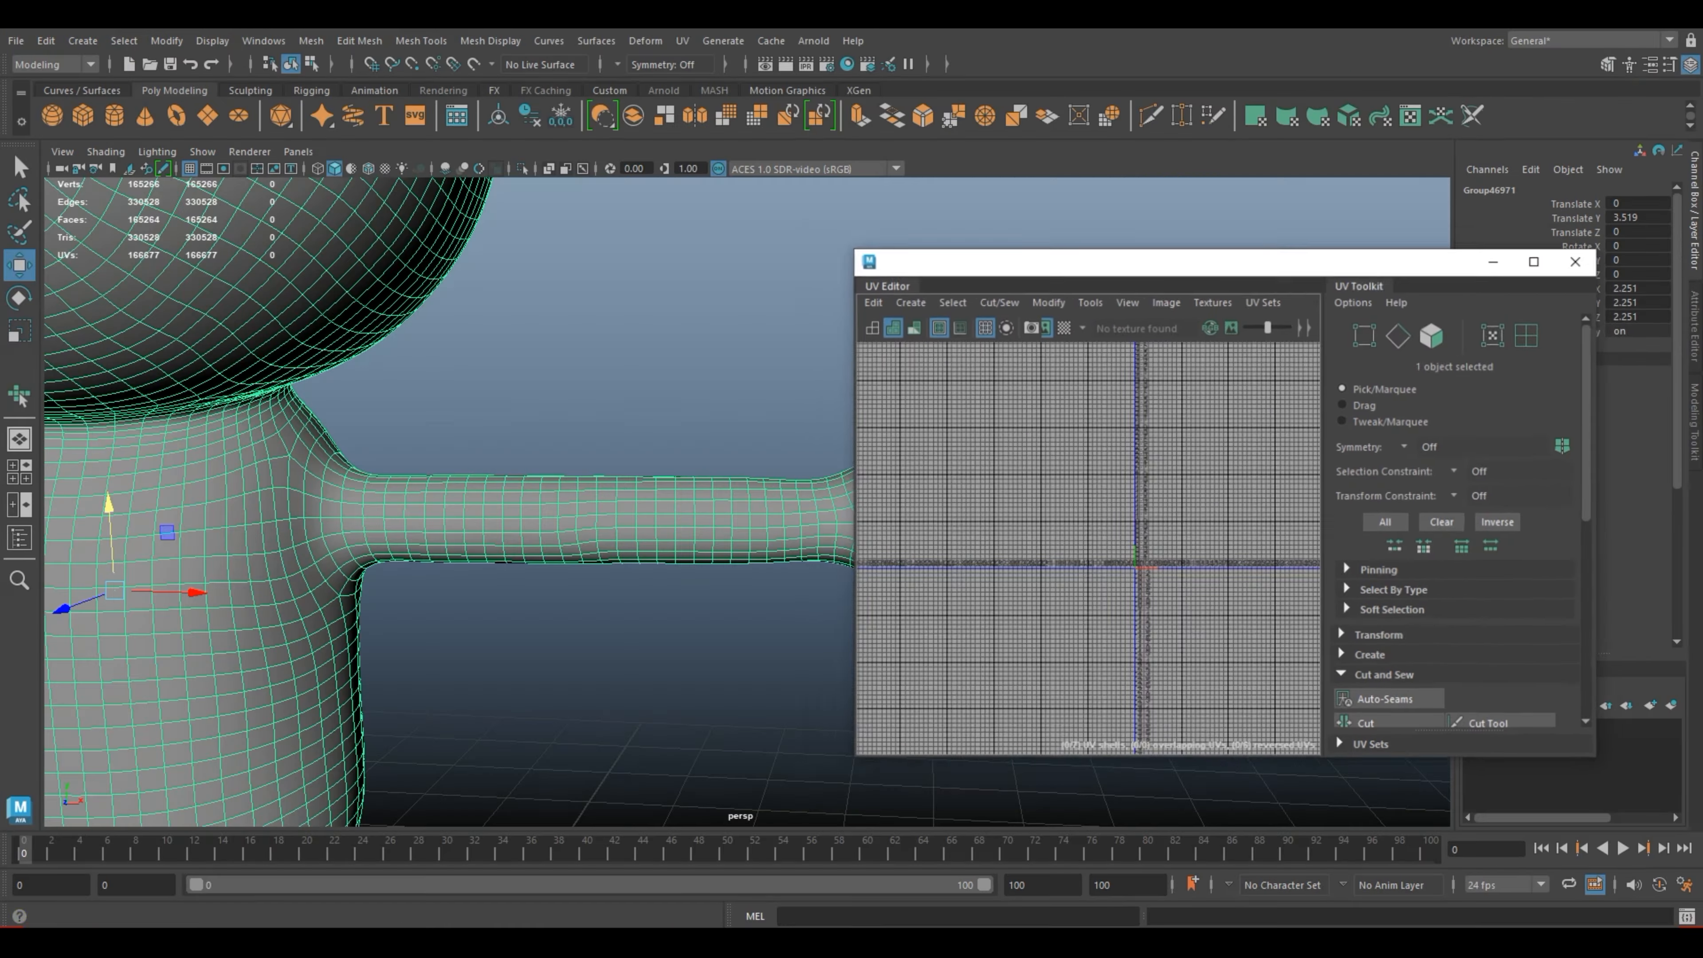
pyautogui.moveTo(1173, 276); pyautogui.dragTo(1319, 275)
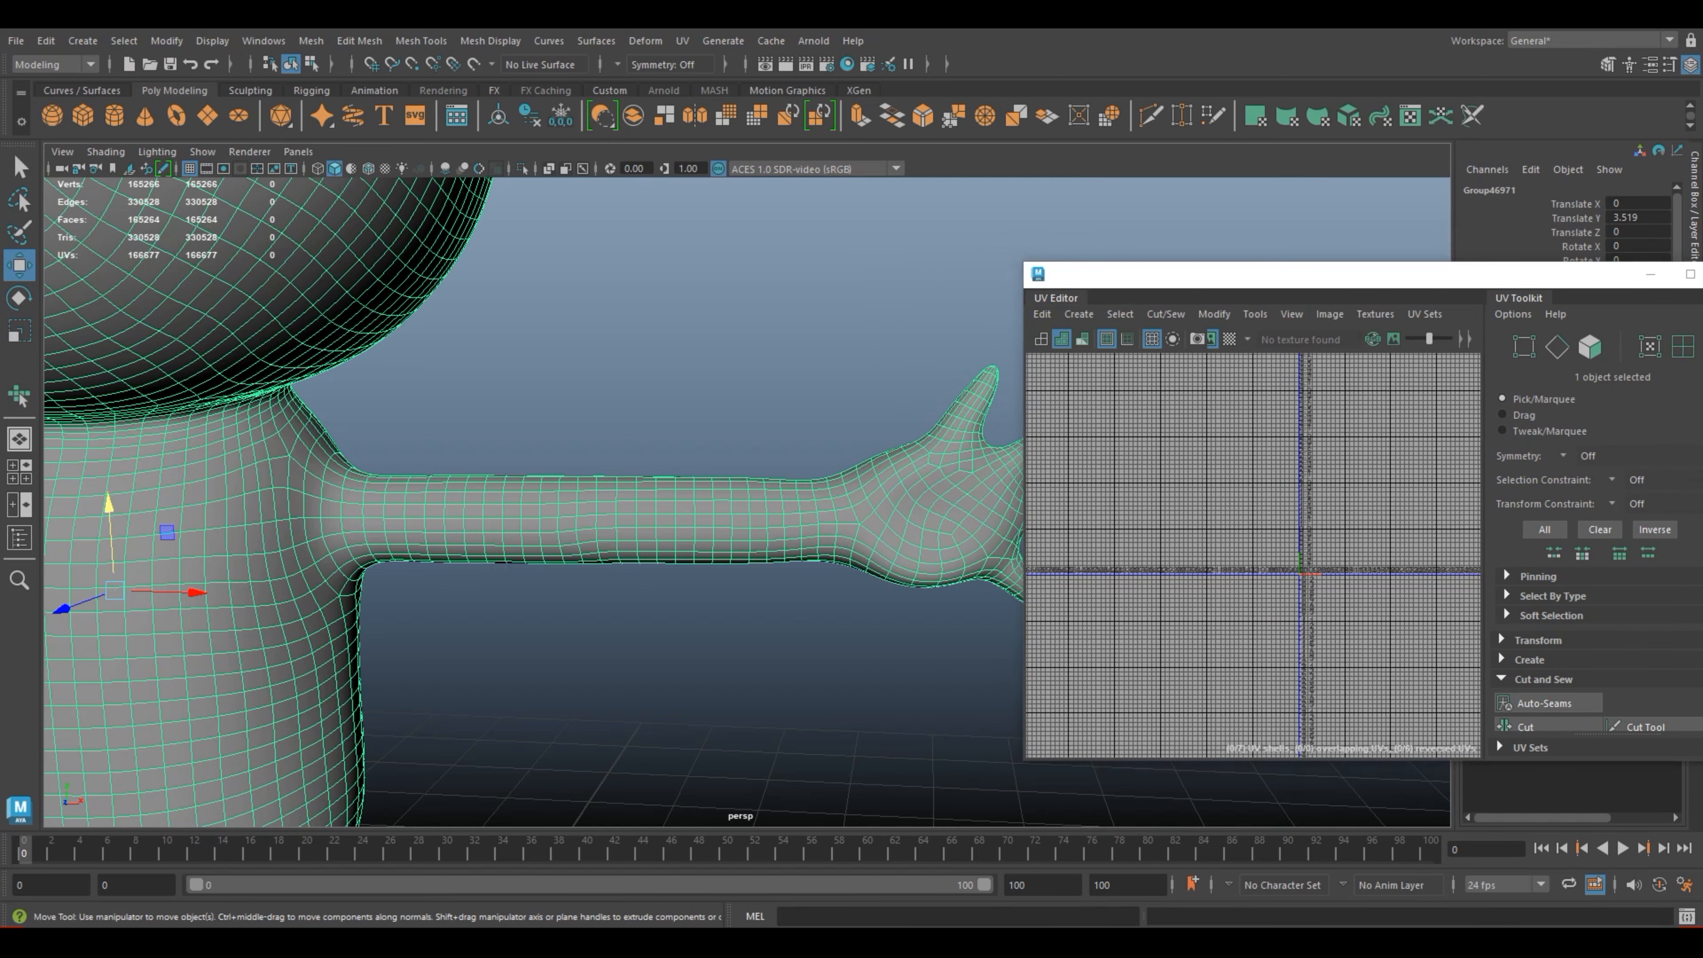
# Step: Select the faces of the opposite hand up to the wrist border, adding missed faces at its lower edge
pyautogui.keyDown('alt'); pyautogui.moveTo(804, 430); pyautogui.dragTo(471, 423, button='middle'); pyautogui.keyUp('alt')
pyautogui.scroll(2, 471, 423)
pyautogui.moveTo(608, 422); pyautogui.dragTo(607, 471, button='right')
pyautogui.moveTo(808, 687); pyautogui.dragTo(514, 283)
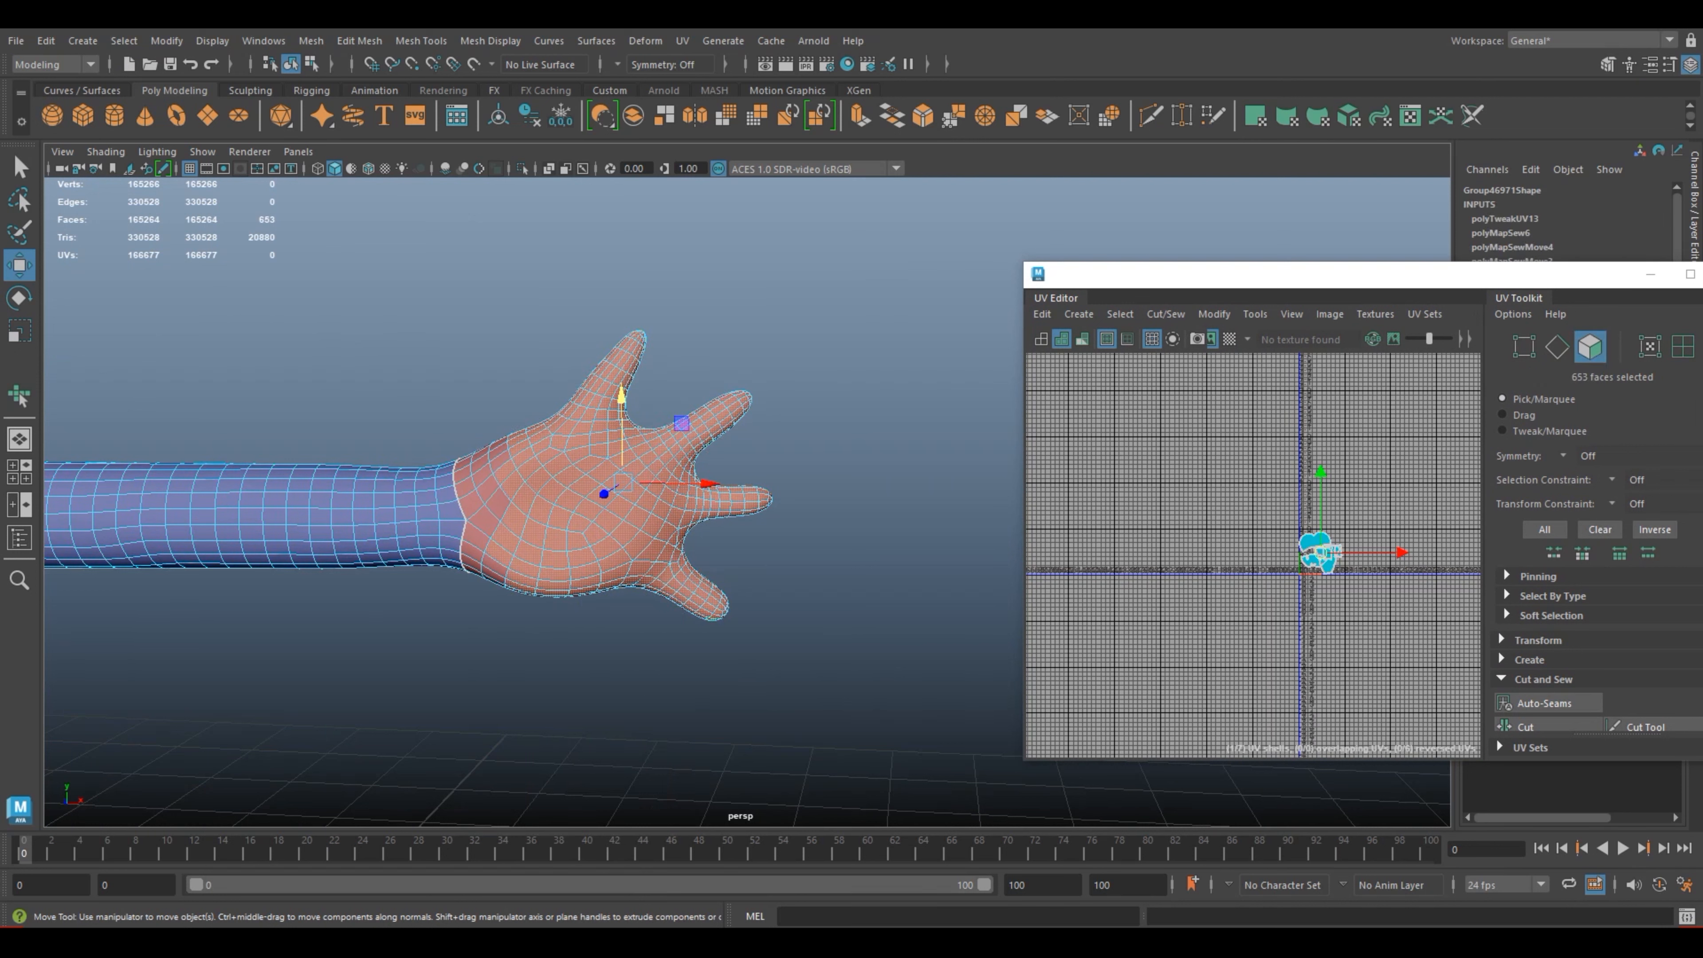
pyautogui.keyDown('shift'); pyautogui.click(493, 569); pyautogui.keyUp('shift')
pyautogui.keyDown('shift'); pyautogui.click(493, 574); pyautogui.keyUp('shift')
pyautogui.keyDown('alt'); pyautogui.moveTo(493, 575); pyautogui.dragTo(568, 401); pyautogui.keyUp('alt')
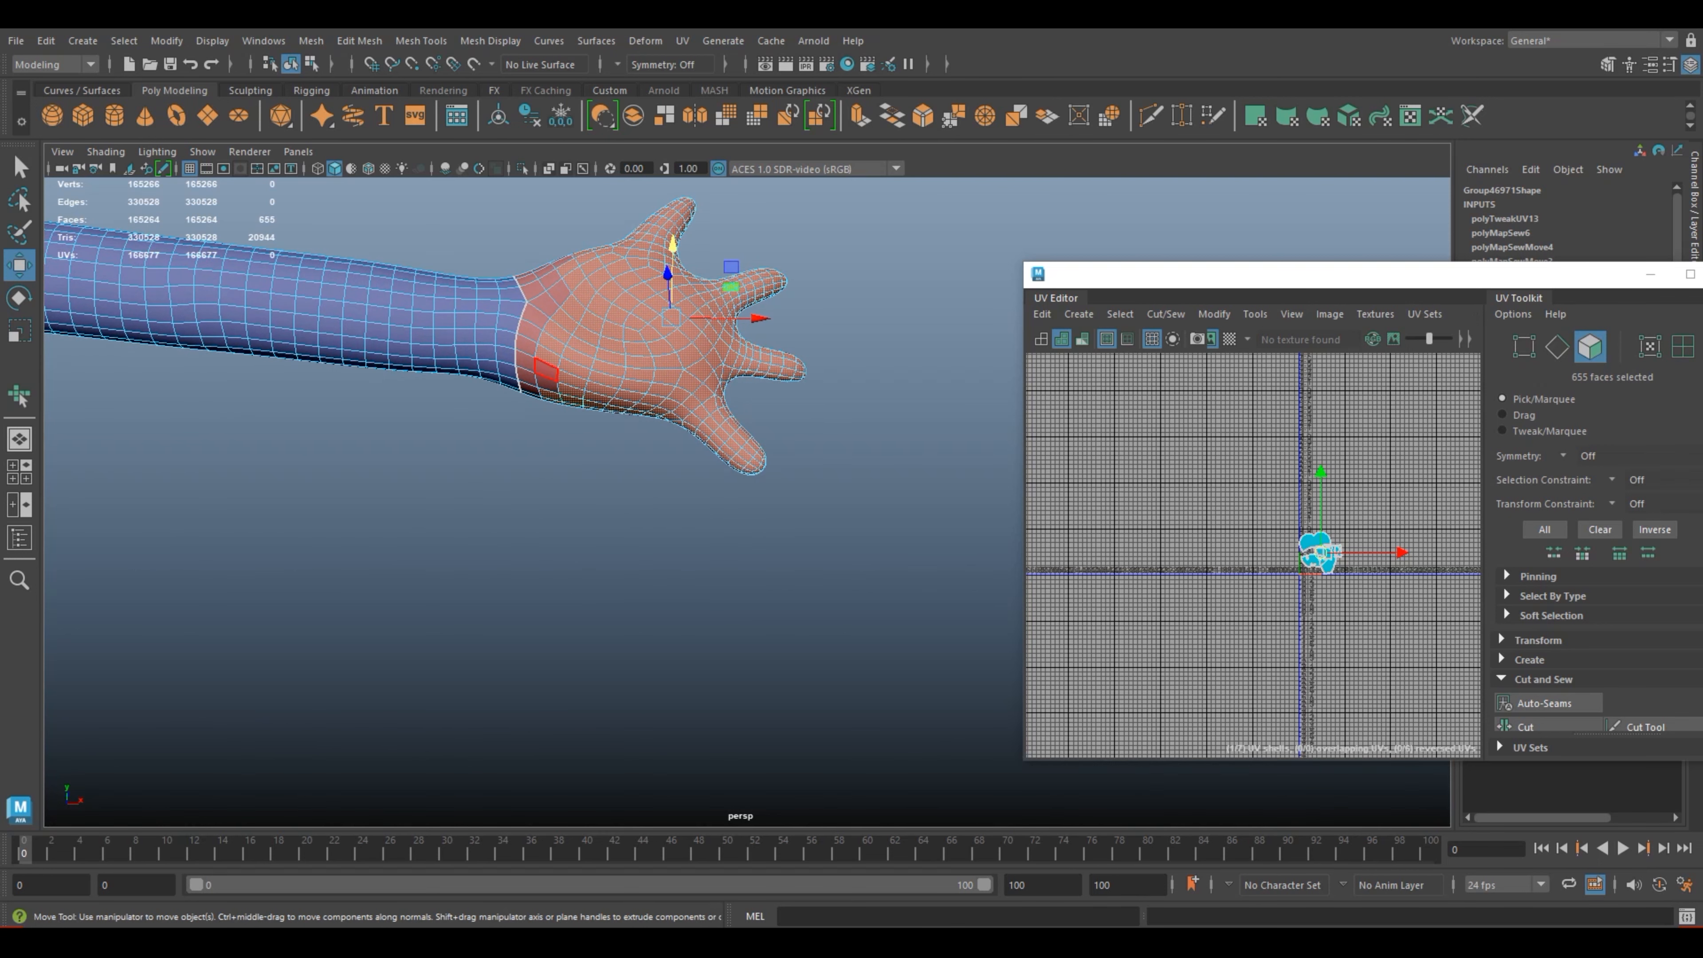
# Step: Add the unselected faces along the front of the wrist border to the hand's face selection
pyautogui.keyDown('shift'); pyautogui.click(546, 371); pyautogui.keyUp('shift')
pyautogui.keyDown('shift'); pyautogui.click(527, 362); pyautogui.keyUp('shift')
pyautogui.keyDown('shift'); pyautogui.click(527, 347); pyautogui.keyUp('shift')
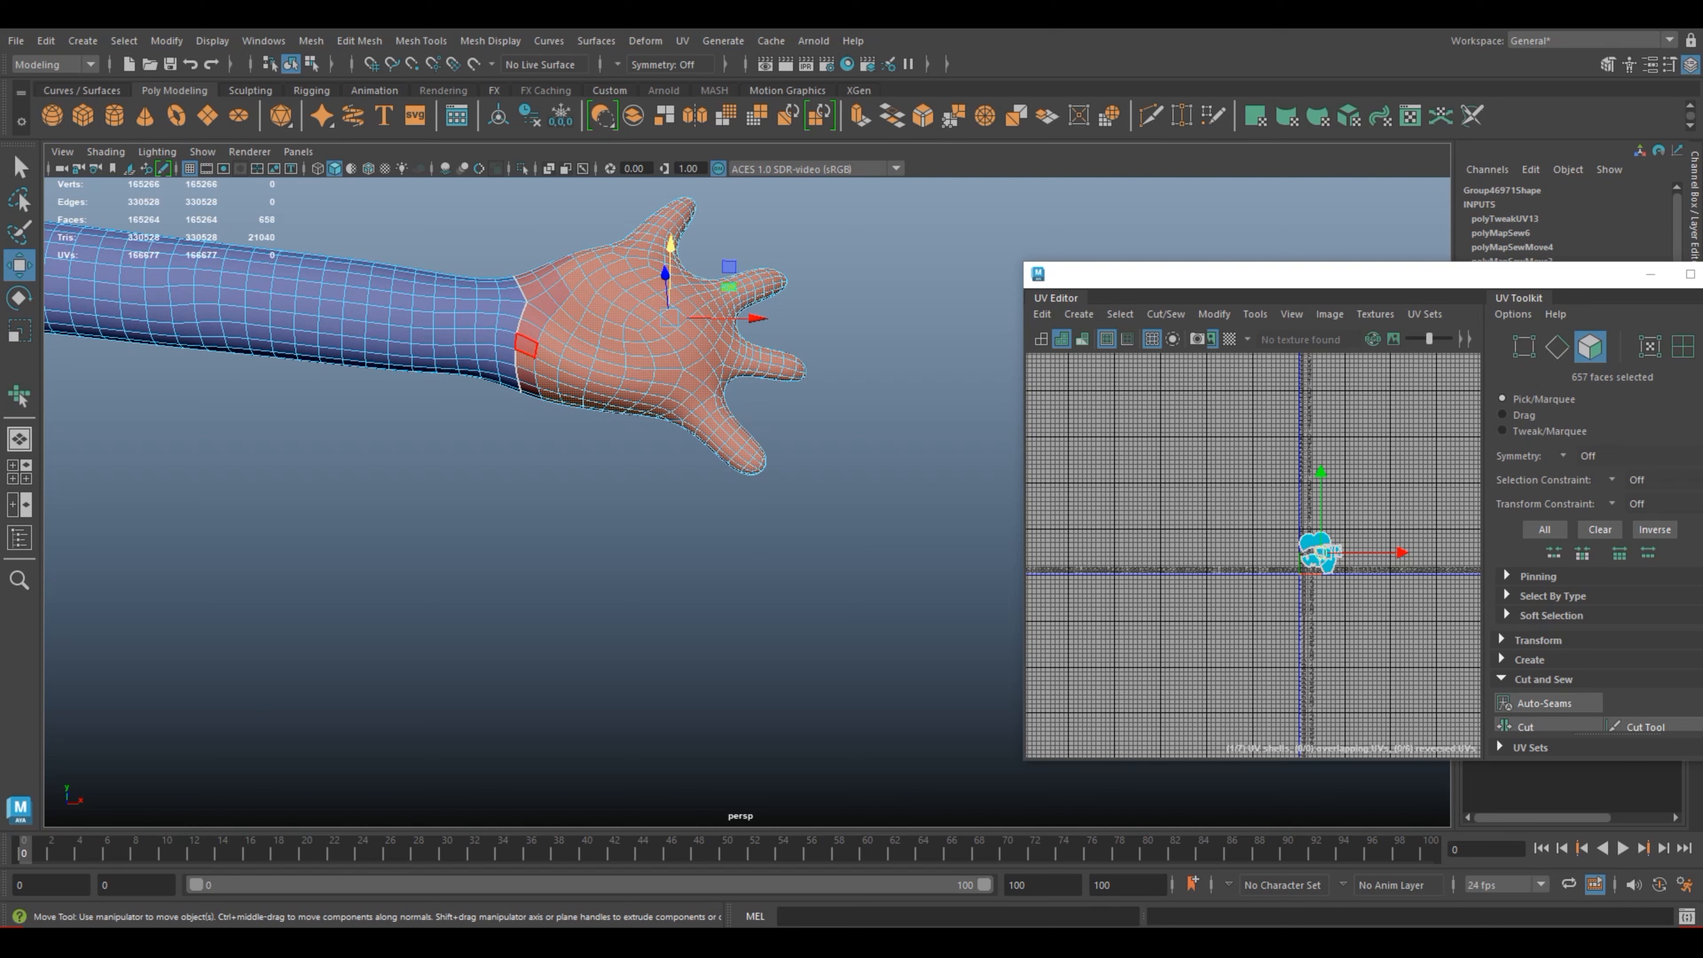
pyautogui.keyDown('shift'); pyautogui.click(529, 331); pyautogui.keyUp('shift')
pyautogui.keyDown('shift'); pyautogui.click(526, 346); pyautogui.keyUp('shift')
pyautogui.keyDown('shift'); pyautogui.click(534, 316); pyautogui.keyUp('shift')
pyautogui.keyDown('shift'); pyautogui.click(556, 294); pyautogui.keyUp('shift')
pyautogui.keyDown('shift'); pyautogui.click(545, 306); pyautogui.keyUp('shift')
pyautogui.keyDown('shift'); pyautogui.click(533, 289); pyautogui.keyUp('shift')
pyautogui.keyDown('shift'); pyautogui.click(551, 280); pyautogui.keyUp('shift')
pyautogui.keyDown('shift'); pyautogui.click(525, 280); pyautogui.keyUp('shift')
pyautogui.keyDown('shift'); pyautogui.click(544, 272); pyautogui.keyUp('shift')
pyautogui.keyDown('shift'); pyautogui.click(528, 376); pyautogui.keyUp('shift')
pyautogui.moveTo(528, 377)
pyautogui.keyDown('alt'); pyautogui.mouseDown()
pyautogui.moveTo(535, 269)
pyautogui.moveTo(529, 376)
pyautogui.mouseUp(); pyautogui.keyUp('alt')
pyautogui.scroll(4, 530, 377)
pyautogui.keyDown('alt'); pyautogui.moveTo(529, 377); pyautogui.dragTo(543, 541, button='middle'); pyautogui.keyUp('alt')
# Step: Add the row of faces along the underside of the wrist border to the hand selection
pyautogui.keyDown('shift'); pyautogui.click(501, 390); pyautogui.keyUp('shift')
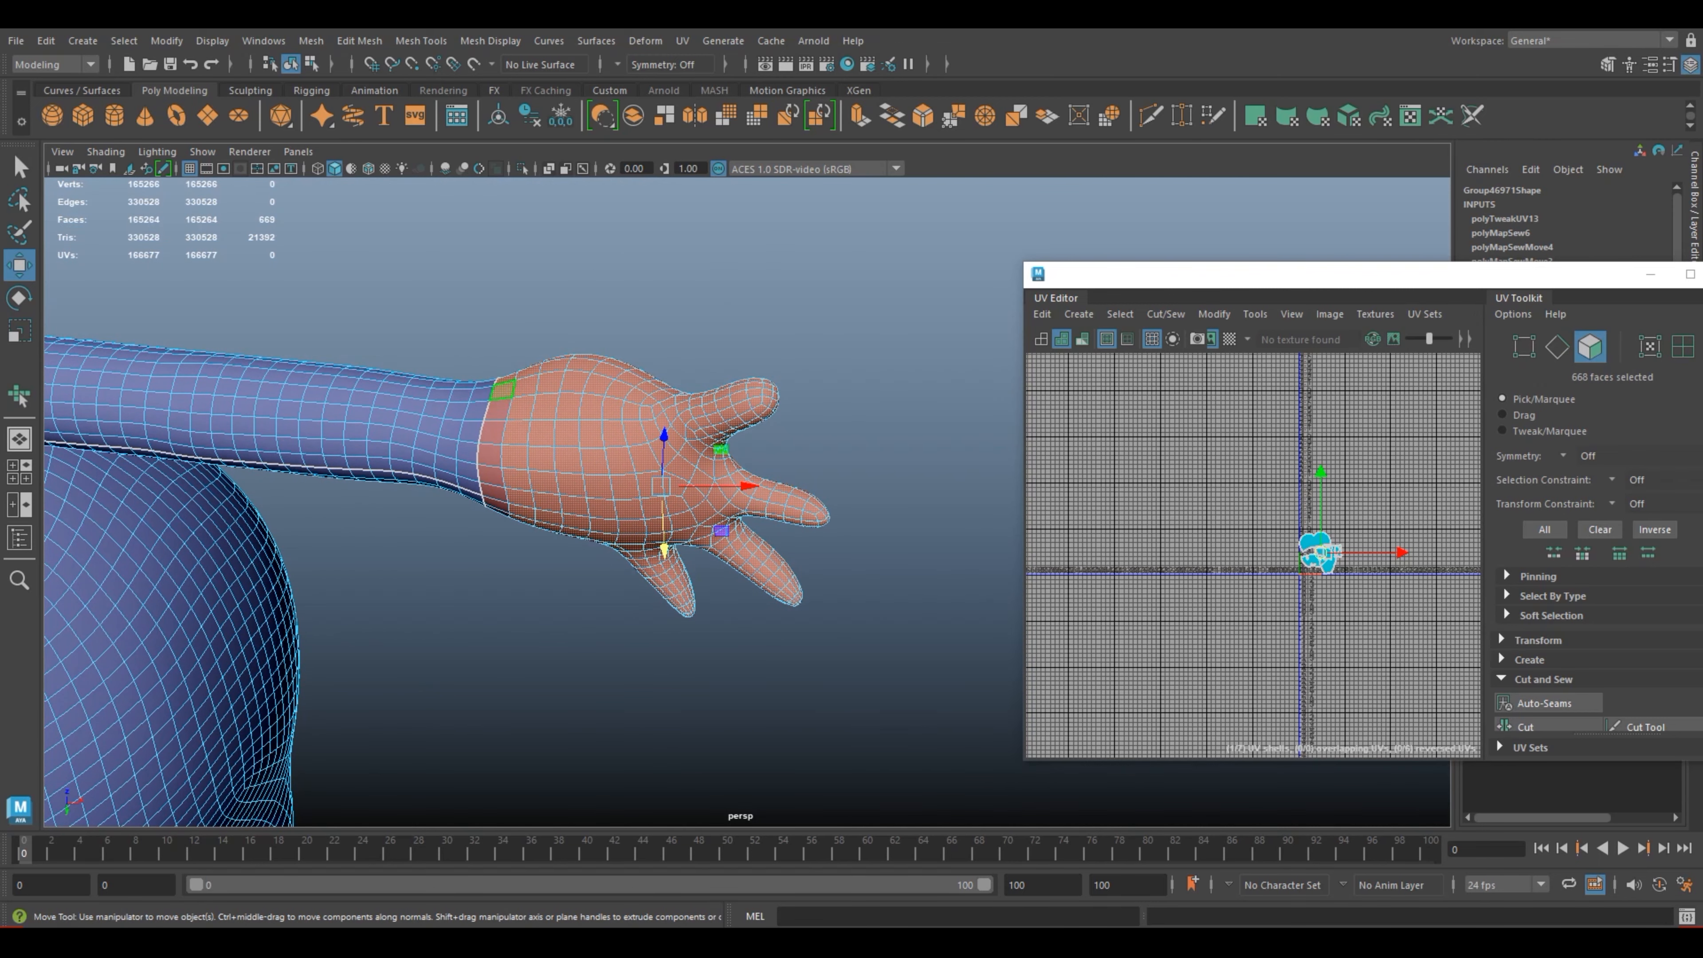
pyautogui.keyDown('shift'); pyautogui.click(498, 410); pyautogui.keyUp('shift')
pyautogui.keyDown('shift'); pyautogui.click(492, 433); pyautogui.keyUp('shift')
pyautogui.keyDown('shift'); pyautogui.click(490, 454); pyautogui.keyUp('shift')
pyautogui.keyDown('shift'); pyautogui.click(491, 475); pyautogui.keyUp('shift')
pyautogui.keyDown('shift'); pyautogui.click(494, 494); pyautogui.keyUp('shift')
pyautogui.keyDown('alt'); pyautogui.moveTo(500, 489); pyautogui.dragTo(520, 375); pyautogui.keyUp('alt')
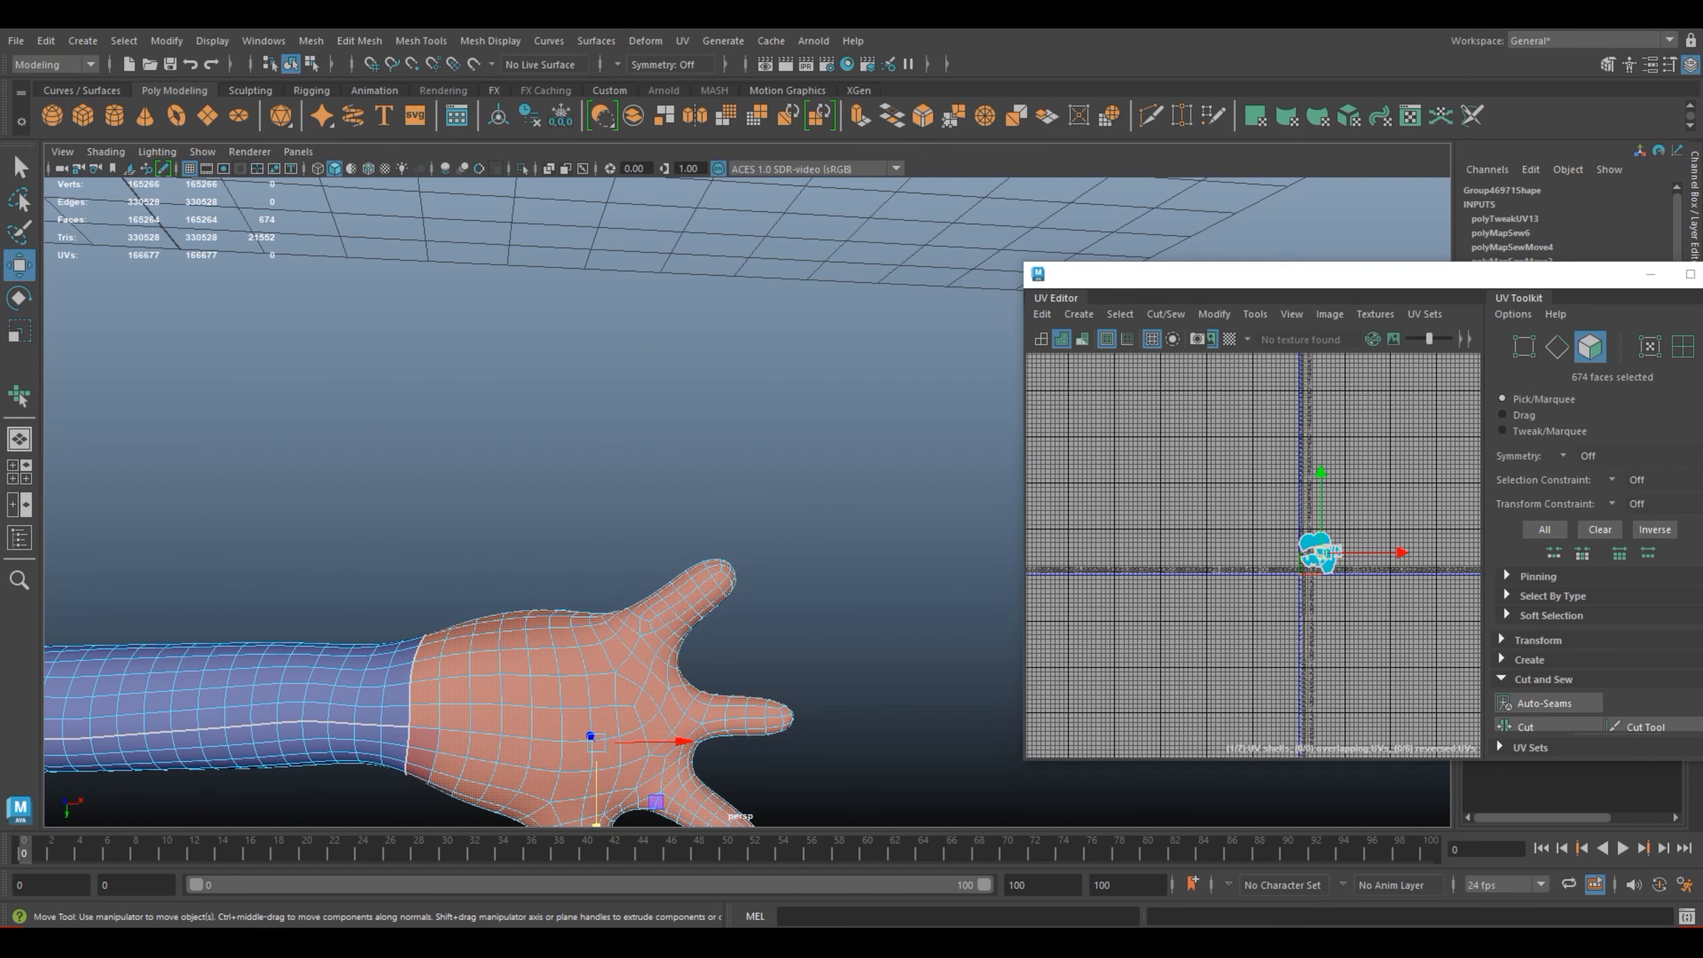
# Step: Add the missing faces on the back of the wrist, beside the end of the arm's lengthwise seam
pyautogui.keyDown('alt'); pyautogui.moveTo(492, 674); pyautogui.dragTo(618, 480, button='middle'); pyautogui.keyUp('alt')
pyautogui.press('super')
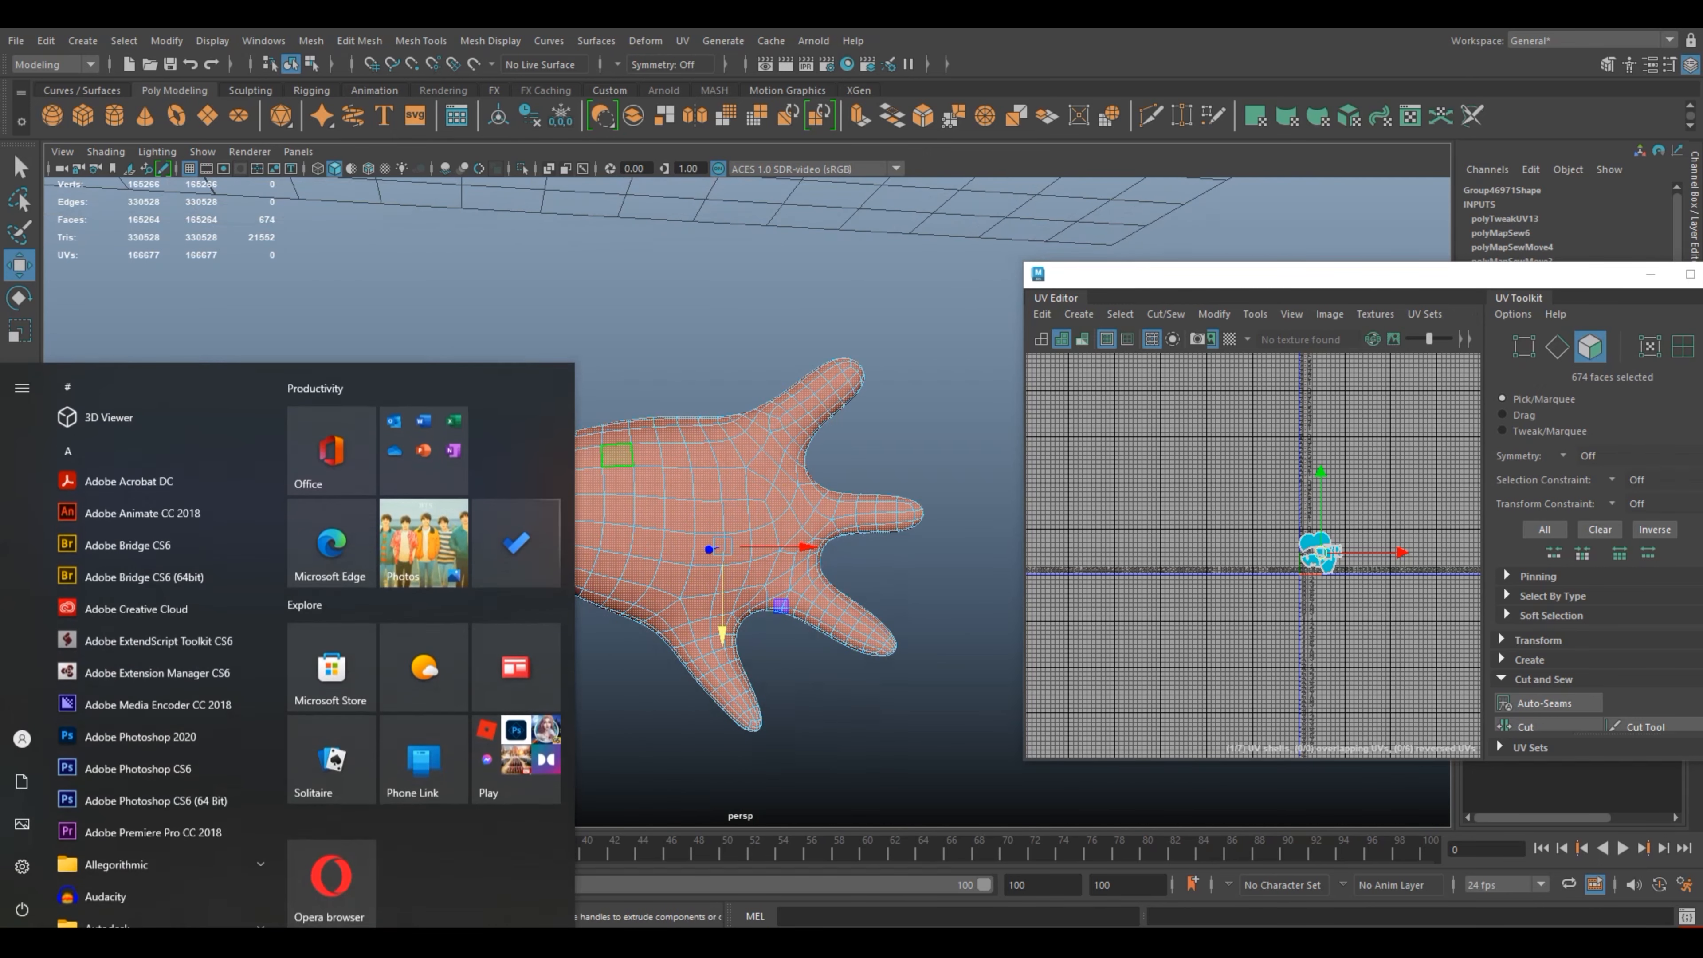
pyautogui.press('super')
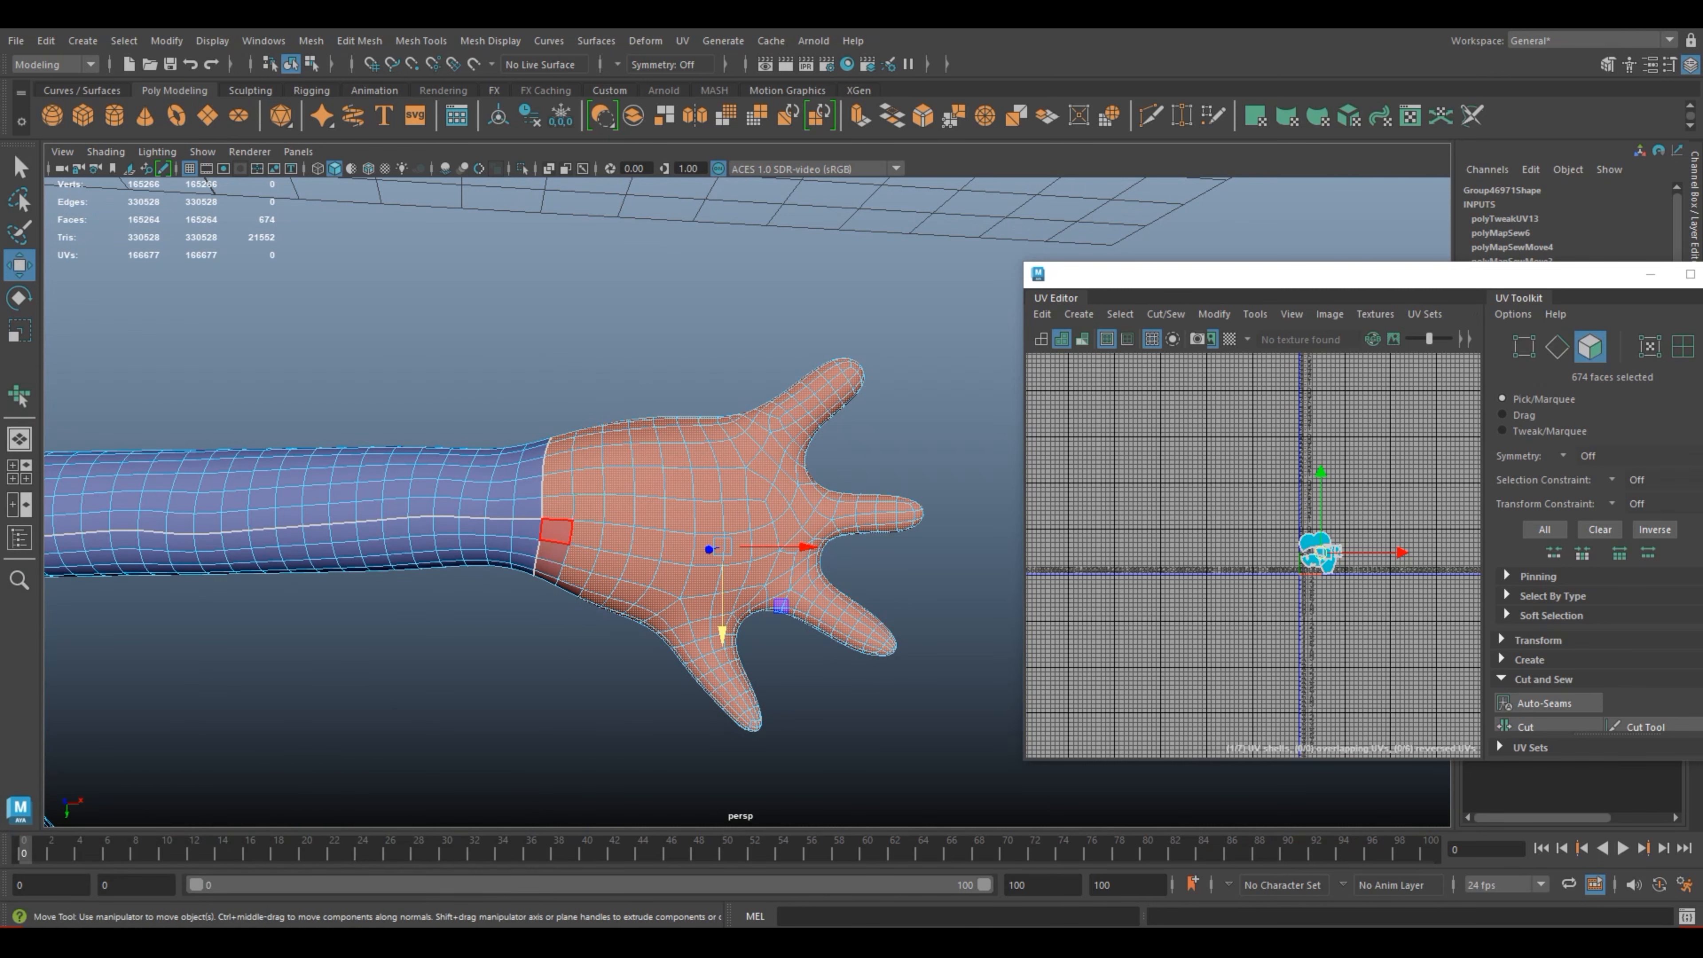
pyautogui.press('alt')
pyautogui.keyDown('shift'); pyautogui.click(557, 532); pyautogui.keyUp('shift')
pyautogui.keyDown('shift'); pyautogui.click(552, 552); pyautogui.keyUp('shift')
pyautogui.keyDown('shift'); pyautogui.click(549, 568); pyautogui.keyUp('shift')
pyautogui.keyDown('alt'); pyautogui.moveTo(570, 585); pyautogui.dragTo(603, 449); pyautogui.keyUp('alt')
# Step: Add the two rows of unselected faces around the upper back of the wrist to the hand selection
pyautogui.keyDown('shift'); pyautogui.click(428, 676); pyautogui.keyUp('shift')
pyautogui.keyDown('shift'); pyautogui.click(411, 700); pyautogui.keyUp('shift')
pyautogui.keyDown('shift'); pyautogui.click(402, 661); pyautogui.keyUp('shift')
pyautogui.keyDown('shift'); pyautogui.click(388, 684); pyautogui.keyUp('shift')
pyautogui.keyDown('shift'); pyautogui.click(380, 700); pyautogui.keyUp('shift')
pyautogui.keyDown('shift'); pyautogui.click(400, 717); pyautogui.keyUp('shift')
pyautogui.keyDown('shift'); pyautogui.click(420, 736); pyautogui.keyUp('shift')
pyautogui.keyDown('alt'); pyautogui.moveTo(425, 736); pyautogui.dragTo(496, 616, button='middle'); pyautogui.keyUp('alt')
pyautogui.keyDown('alt'); pyautogui.moveTo(509, 587); pyautogui.dragTo(573, 420); pyautogui.keyUp('alt')
# Step: Add the remaining faces on the upper edge of the wrist and check the hand selection from several angles
pyautogui.keyDown('shift'); pyautogui.click(474, 531); pyautogui.keyUp('shift')
pyautogui.keyDown('shift'); pyautogui.click(502, 511); pyautogui.keyUp('shift')
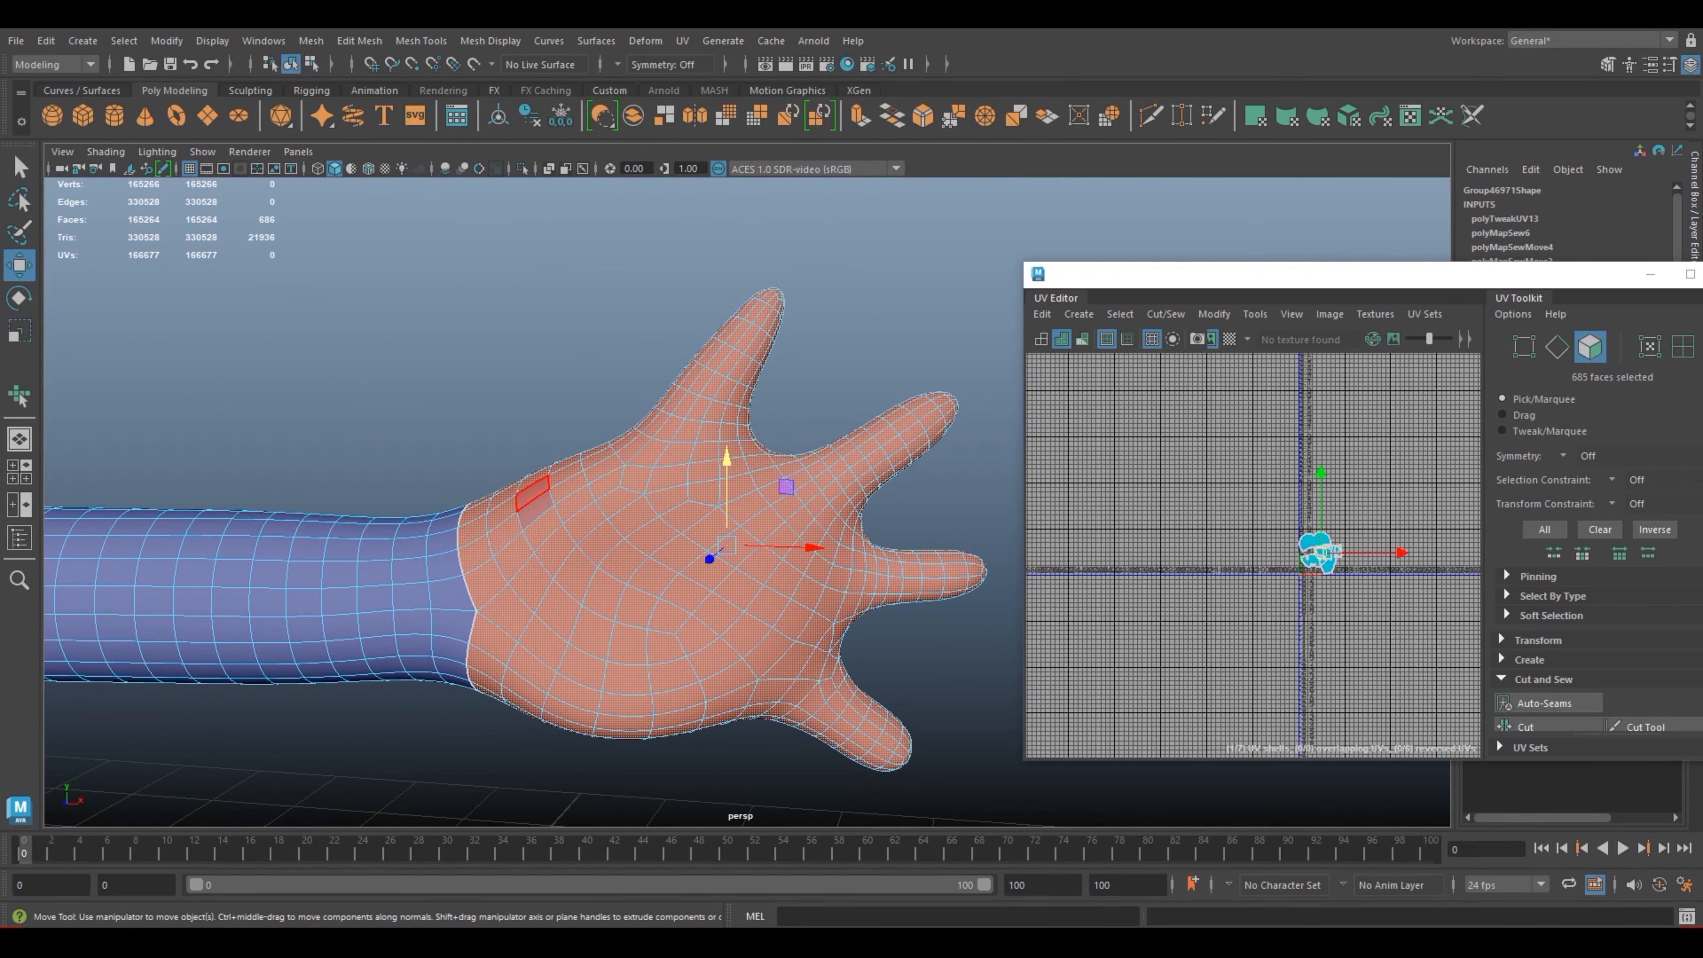
pyautogui.keyDown('shift'); pyautogui.click(533, 493); pyautogui.keyUp('shift')
pyautogui.keyDown('shift'); pyautogui.click(534, 509); pyautogui.keyUp('shift')
pyautogui.keyDown('alt'); pyautogui.moveTo(671, 570); pyautogui.dragTo(478, 518, button='middle'); pyautogui.keyUp('alt')
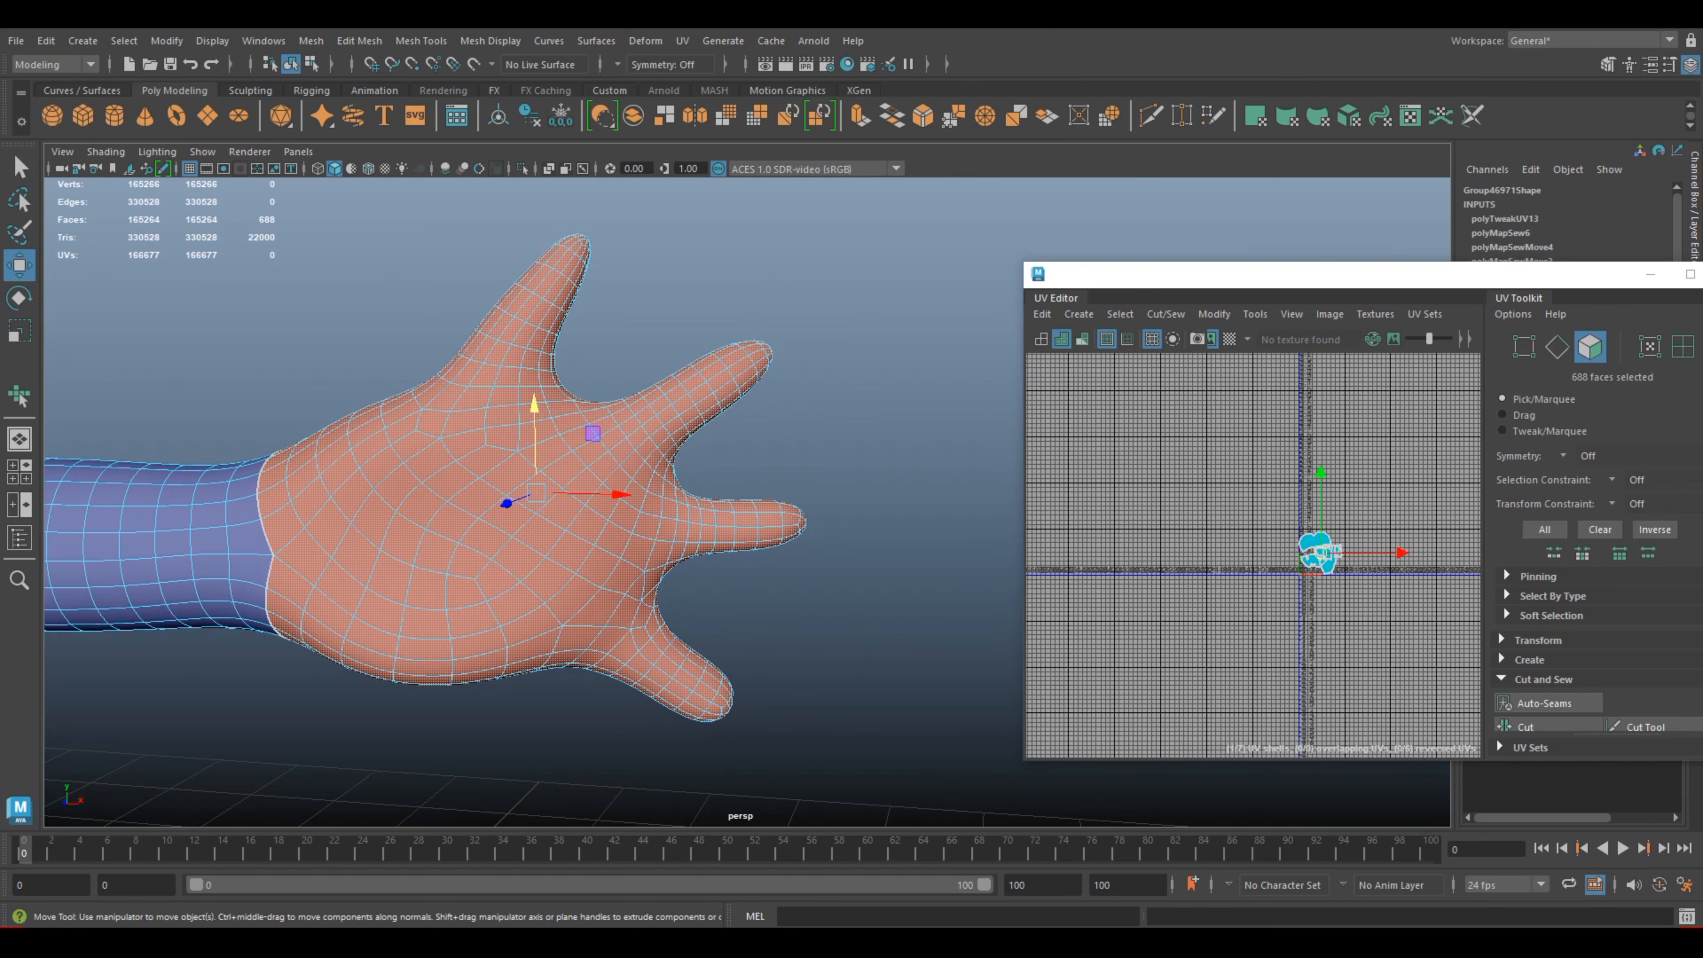
pyautogui.keyDown('alt'); pyautogui.moveTo(523, 483); pyautogui.dragTo(489, 709); pyautogui.keyUp('alt')
pyautogui.keyDown('alt'); pyautogui.moveTo(831, 709); pyautogui.dragTo(744, 457); pyautogui.keyUp('alt')
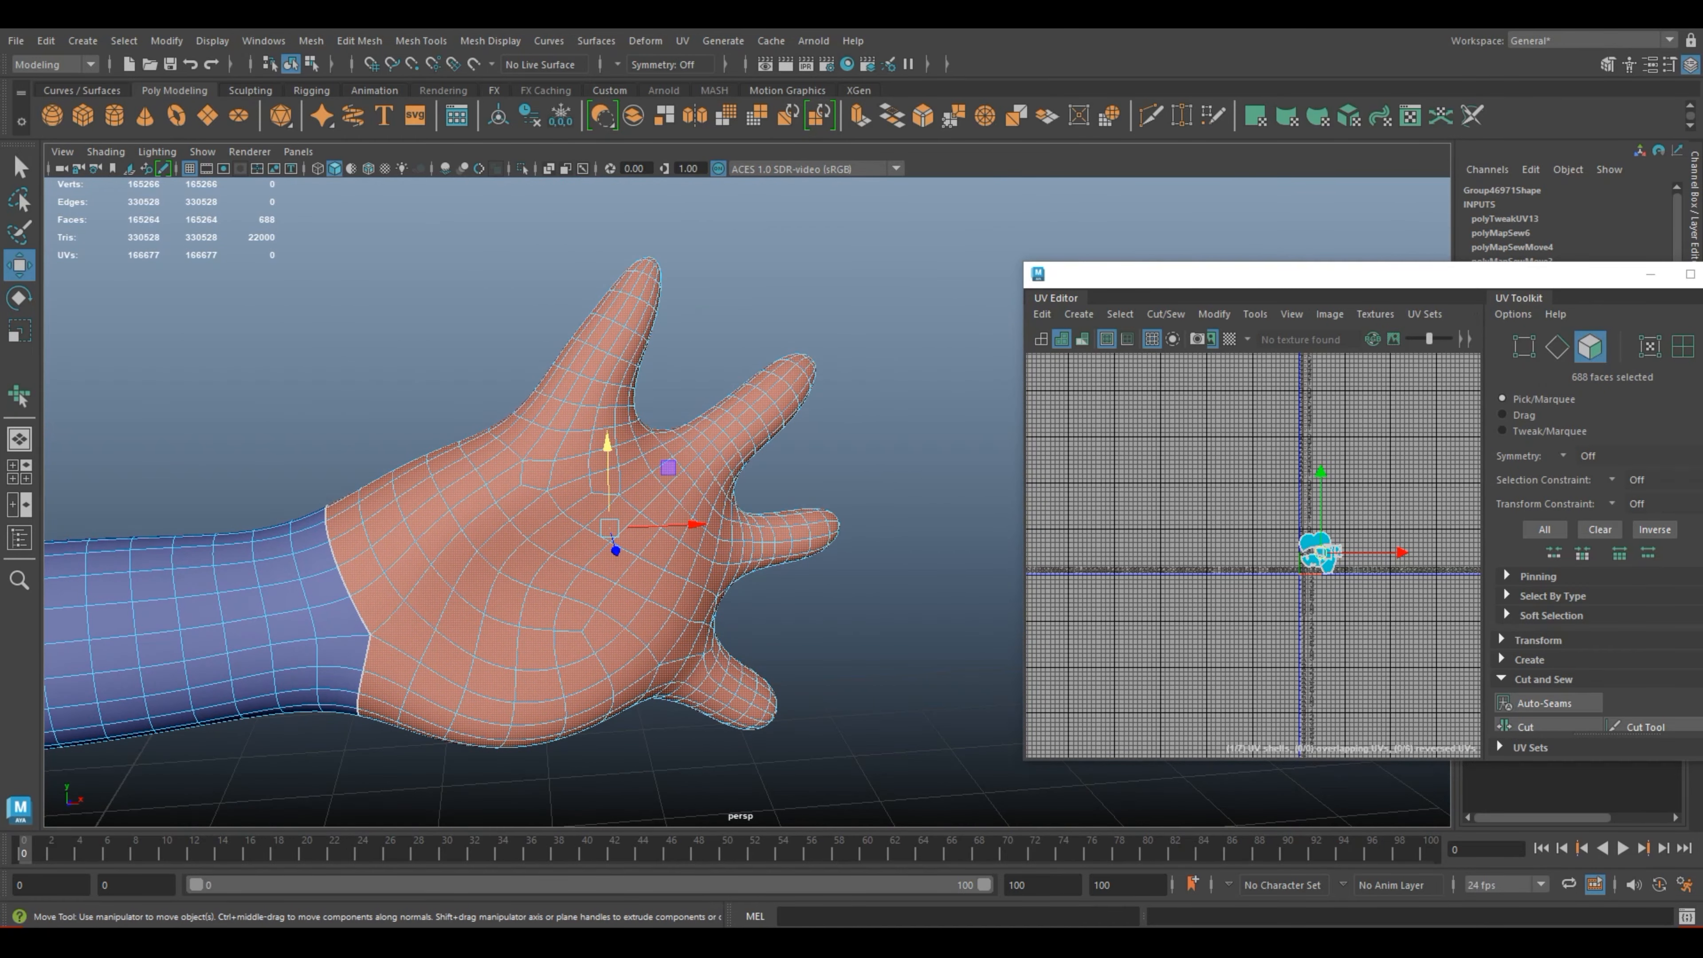
# Step: Try a planar UV projection of the selected hand faces from the X axis, fitted to the bounding box
pyautogui.click(682, 40)
pyautogui.click(865, 257)
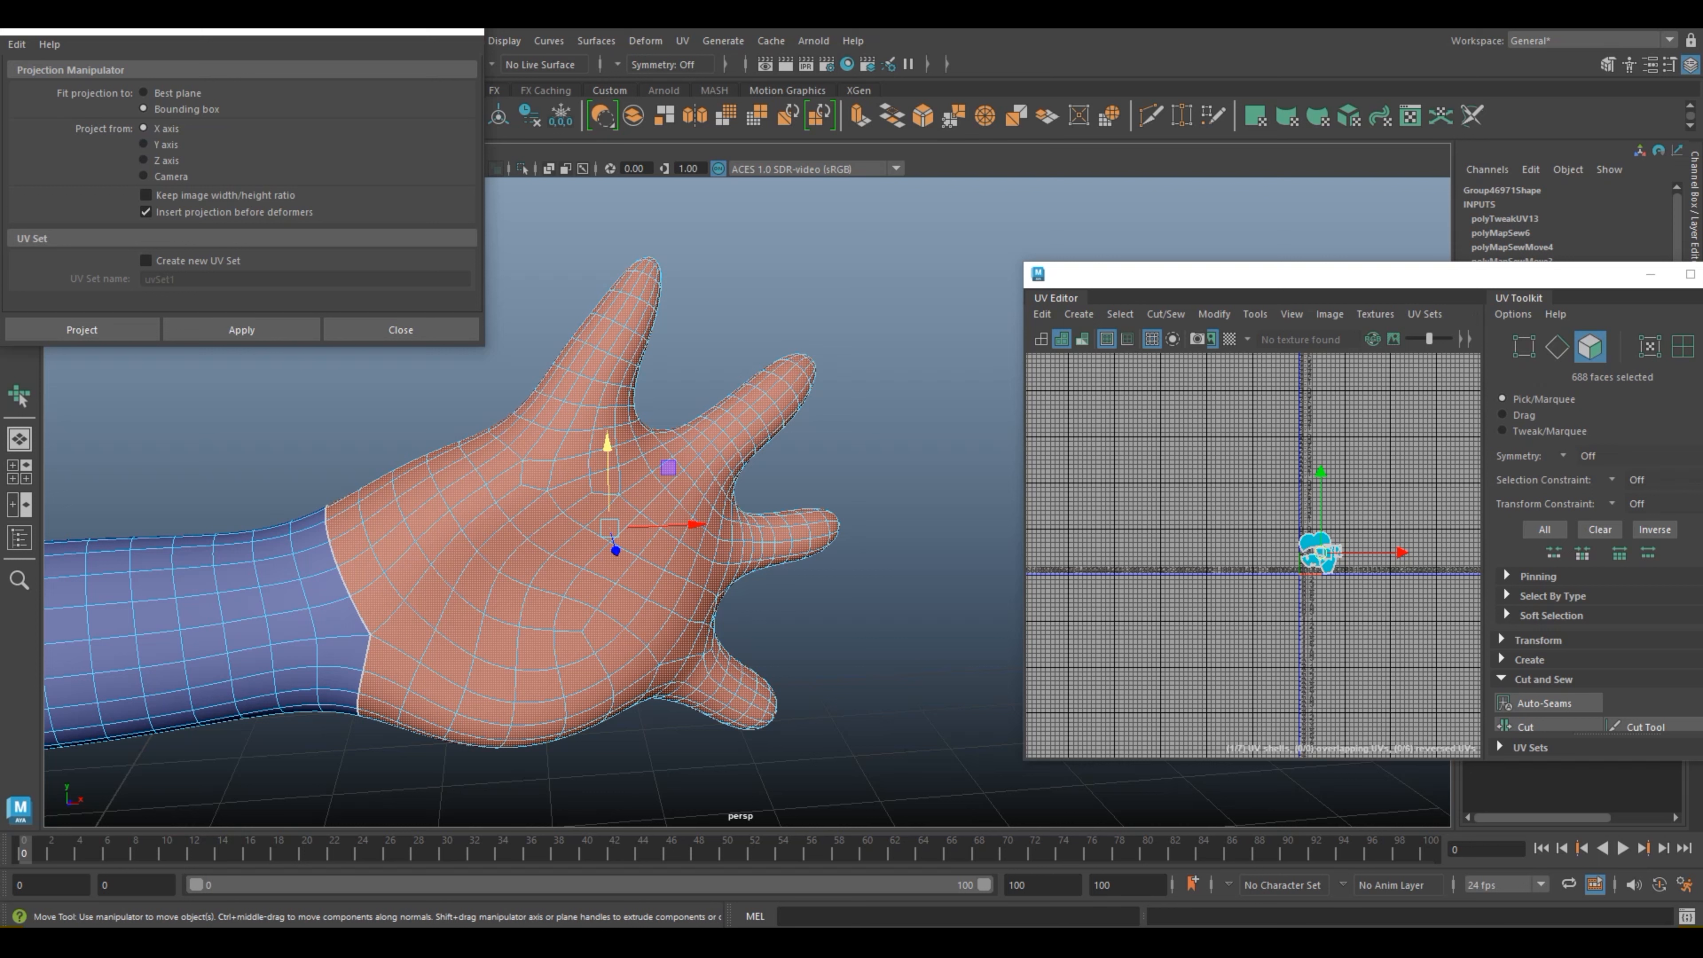
pyautogui.click(241, 330)
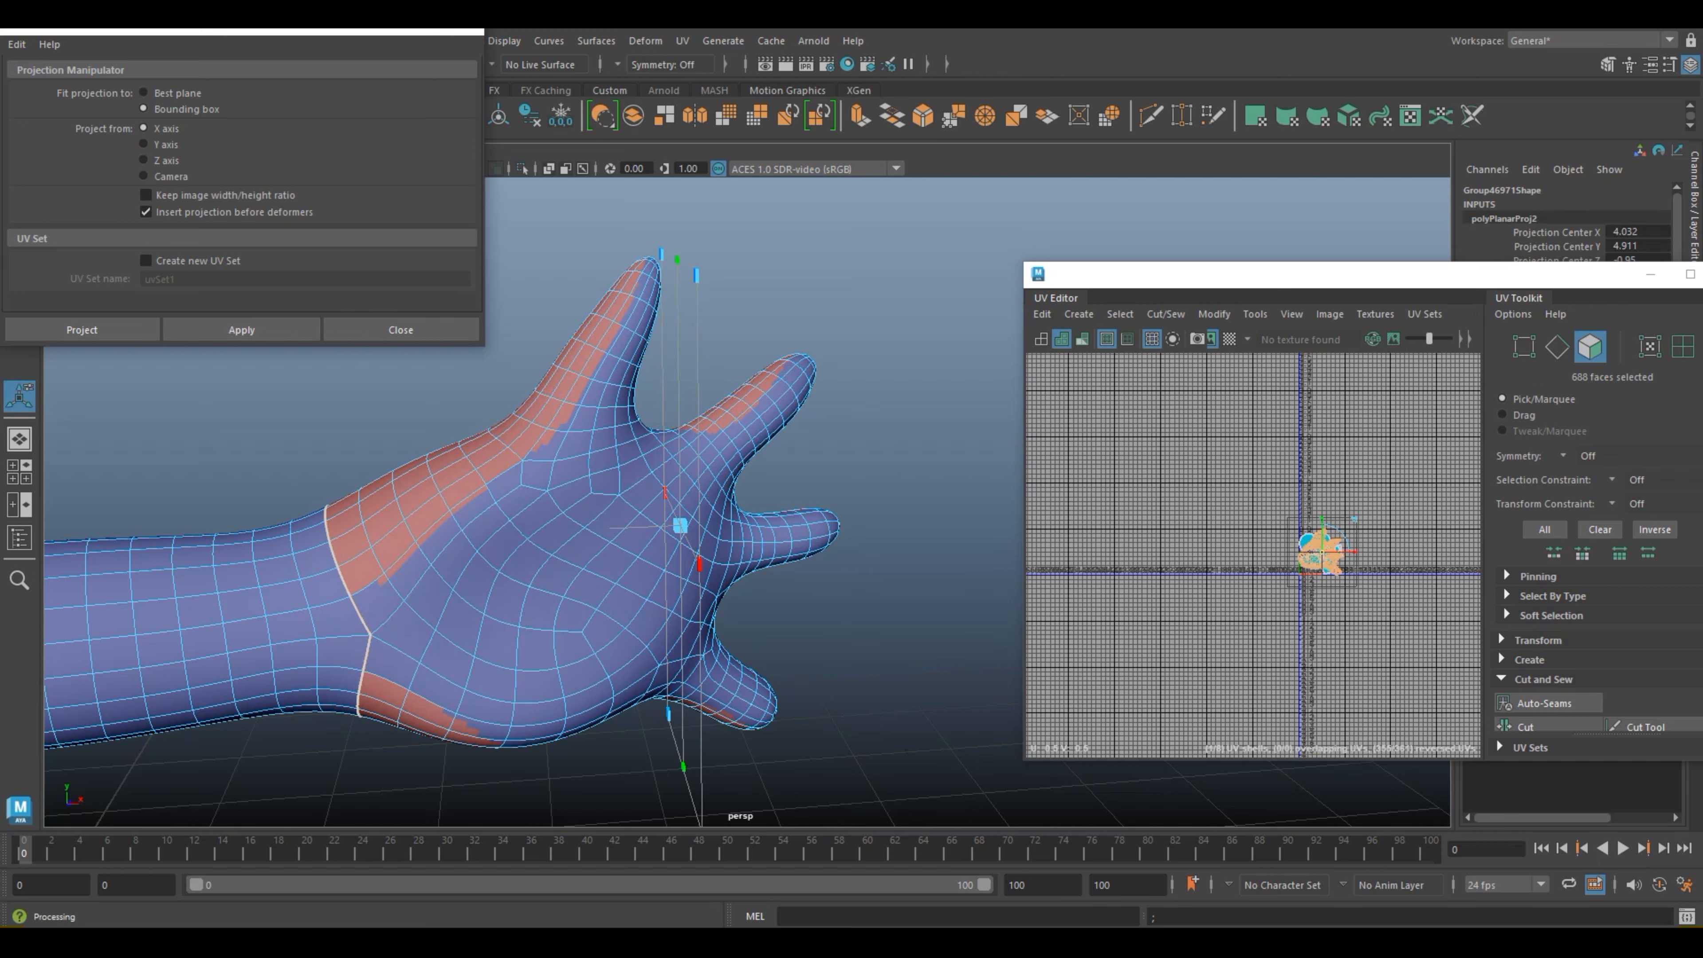
pyautogui.moveTo(1307, 274); pyautogui.dragTo(1130, 274)
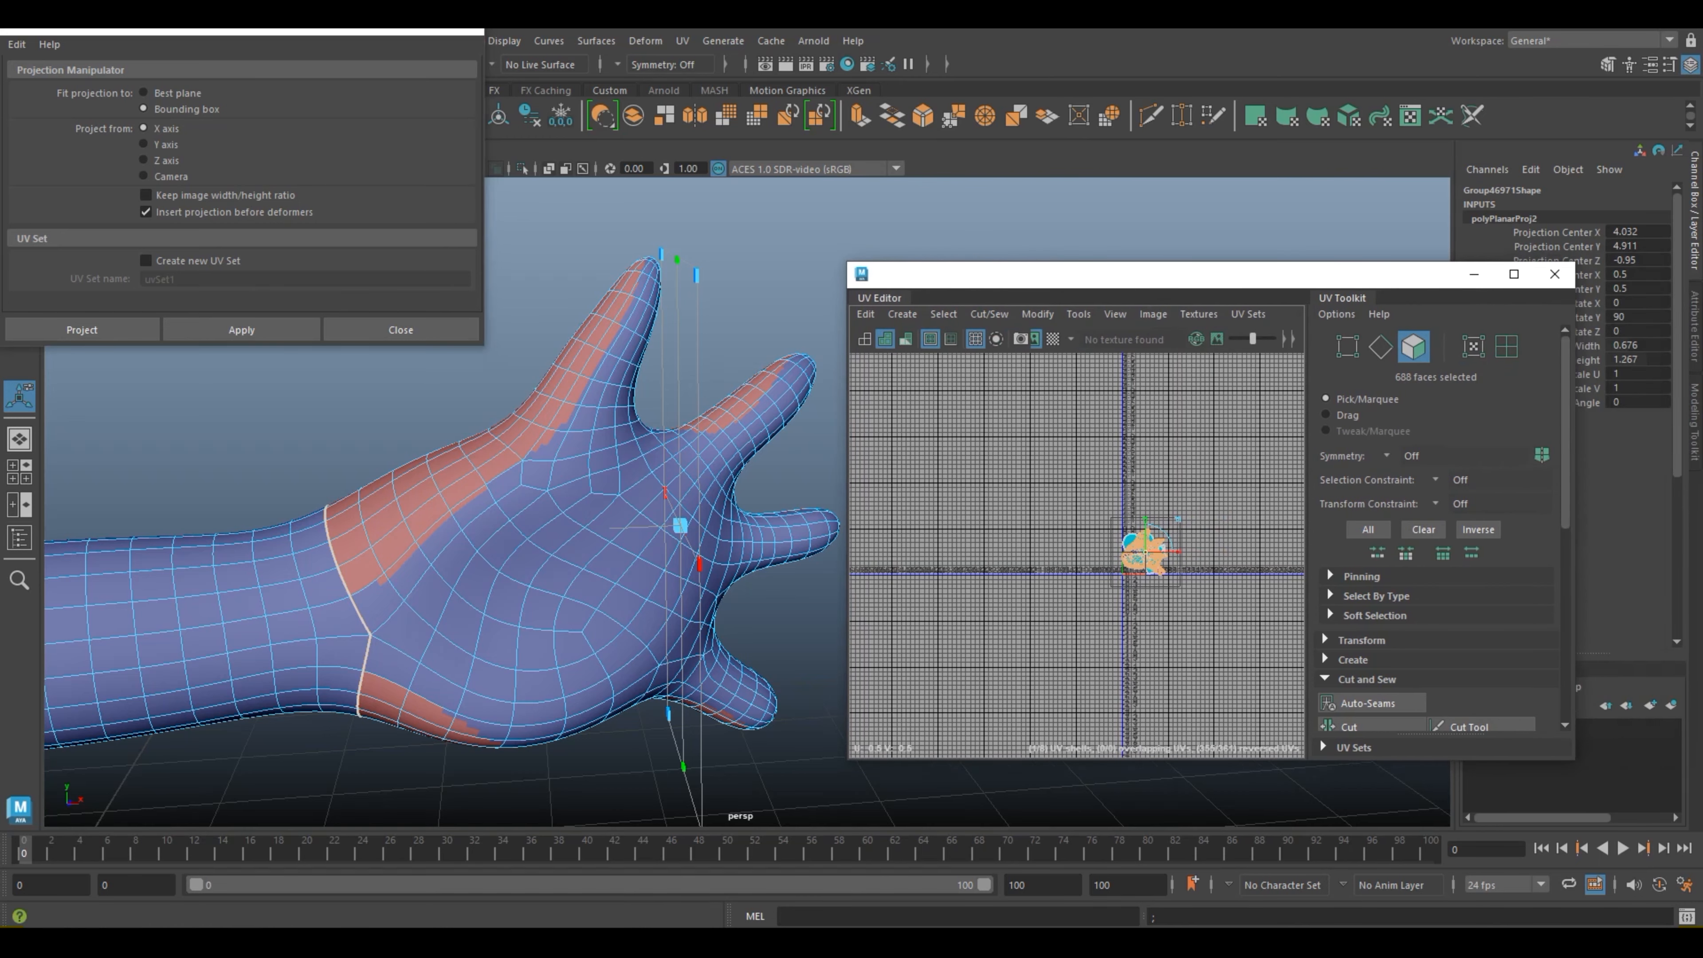
pyautogui.scroll(8, 1258, 602)
pyautogui.keyDown('alt'); pyautogui.moveTo(938, 470); pyautogui.dragTo(1214, 645, button='middle'); pyautogui.keyUp('alt')
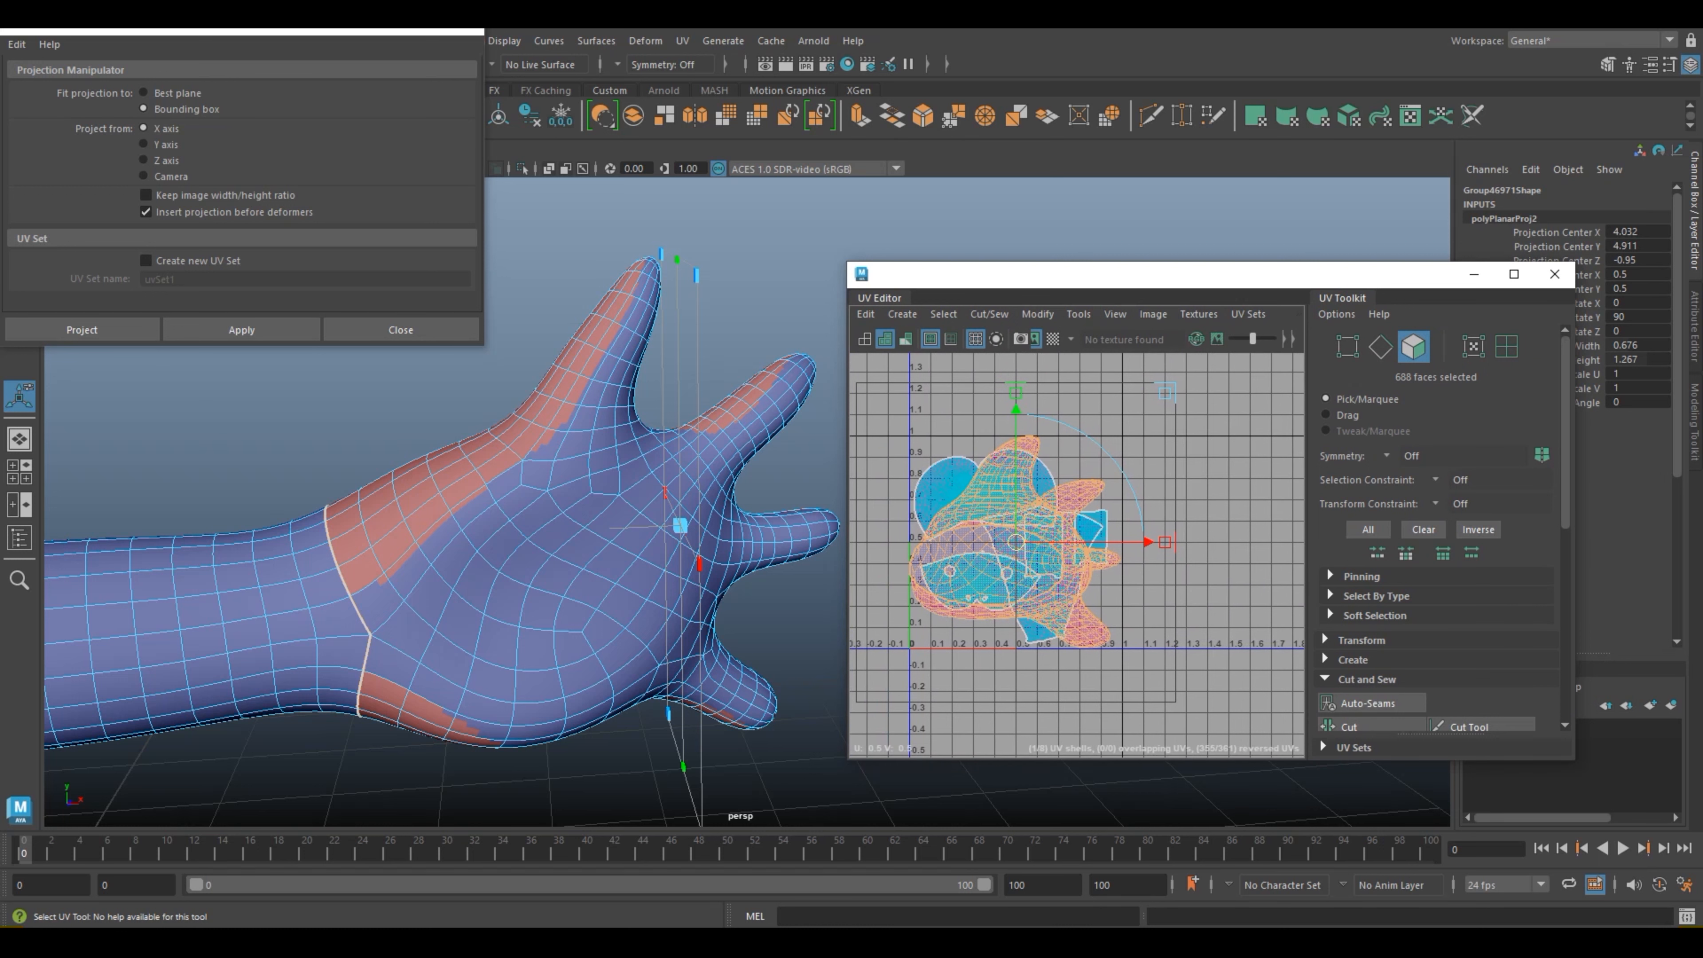
# Step: Apply a planar UV projection from the Z axis to the hand faces and close the projection options
pyautogui.click(144, 160)
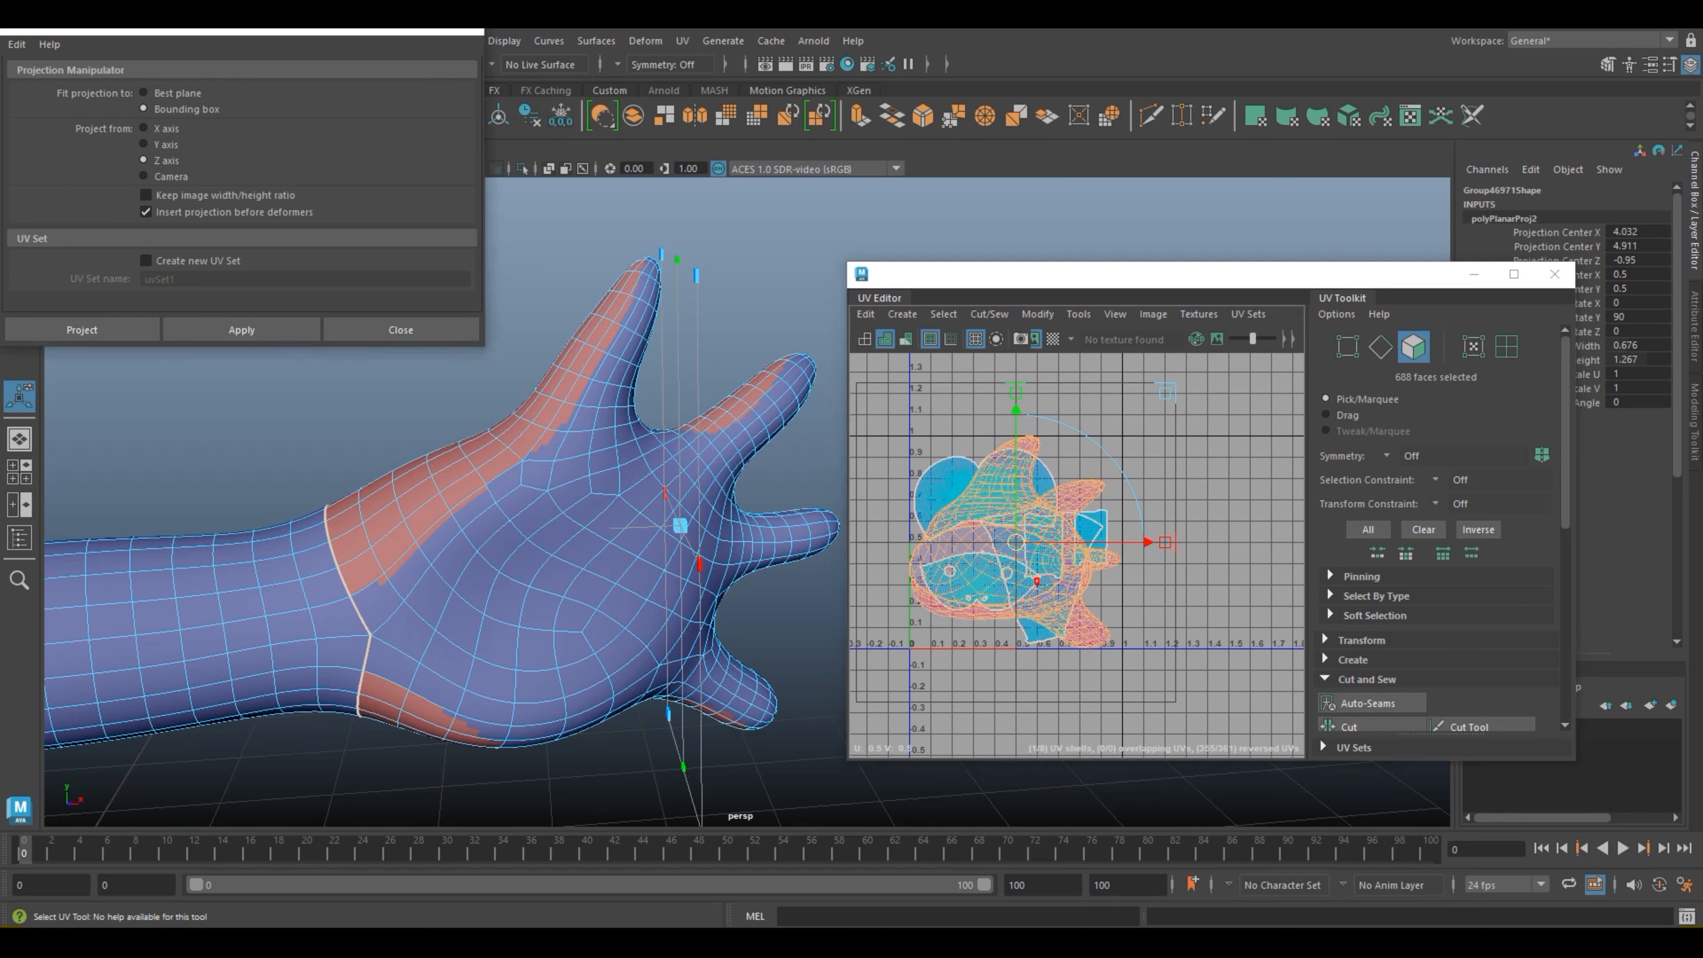
pyautogui.click(241, 330)
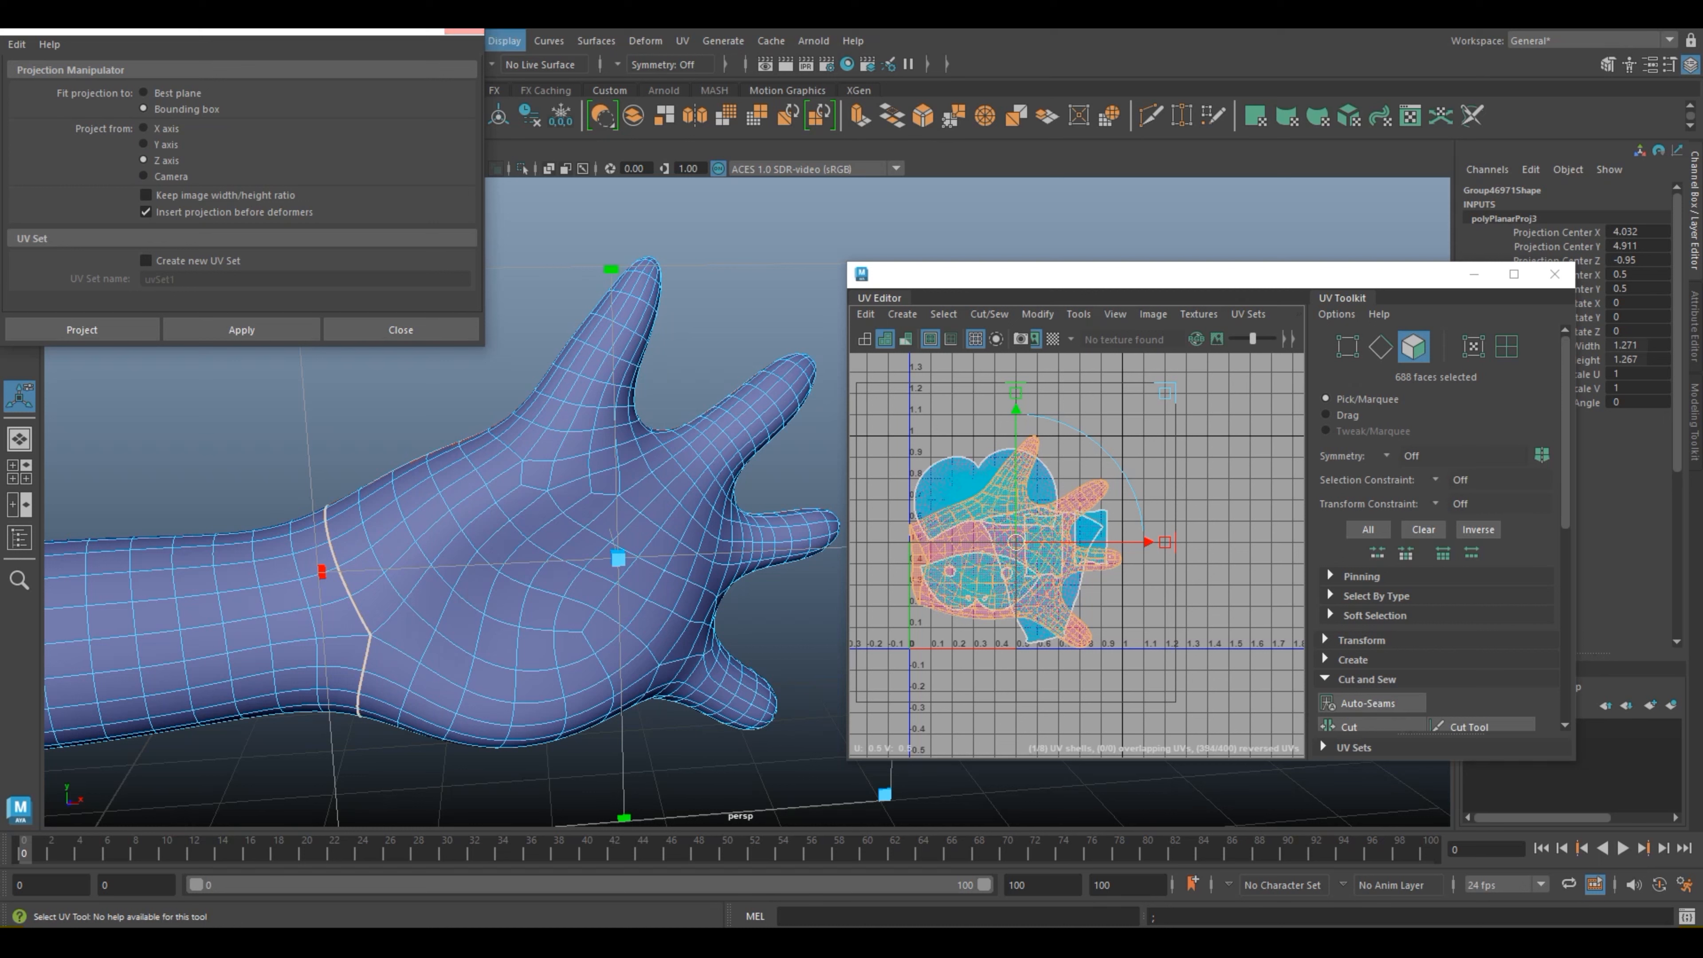
pyautogui.click(463, 31)
# Step: Select the full edge loop running along the side of the hand beside the jagged UV orientation boundary
pyautogui.keyDown('alt'); pyautogui.moveTo(483, 570); pyautogui.dragTo(701, 671); pyautogui.keyUp('alt')
pyautogui.keyDown('alt'); pyautogui.moveTo(711, 761); pyautogui.dragTo(585, 627, button='middle'); pyautogui.keyUp('alt')
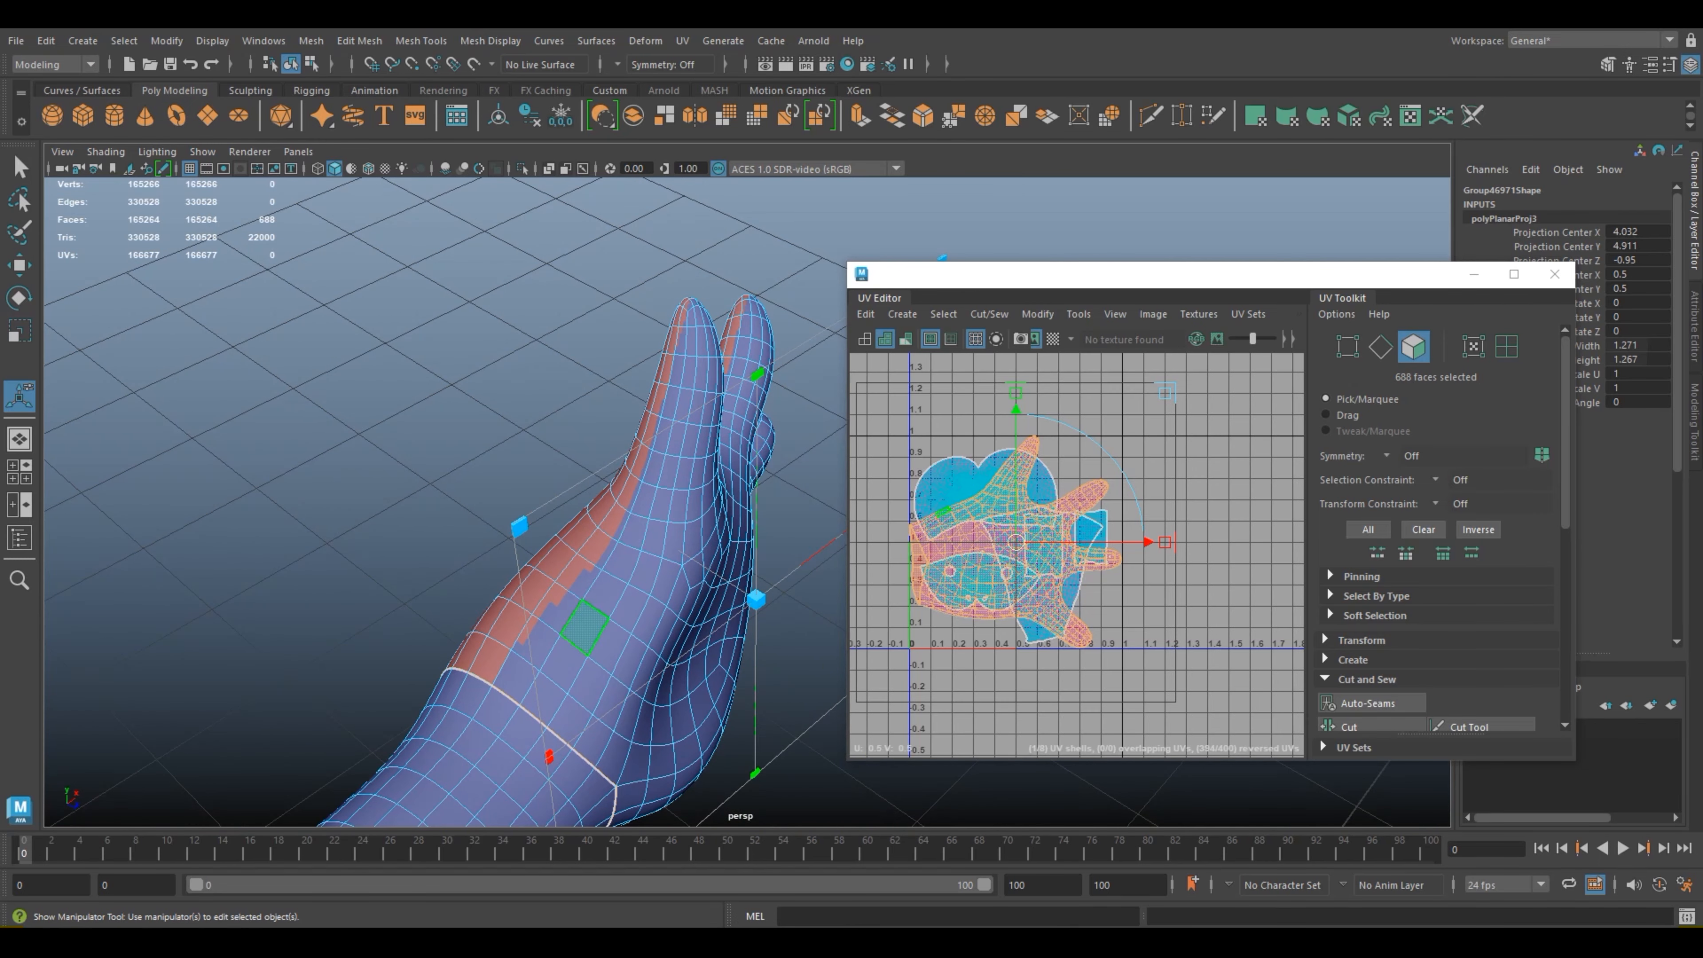
pyautogui.moveTo(575, 419); pyautogui.dragTo(583, 376, button='right')
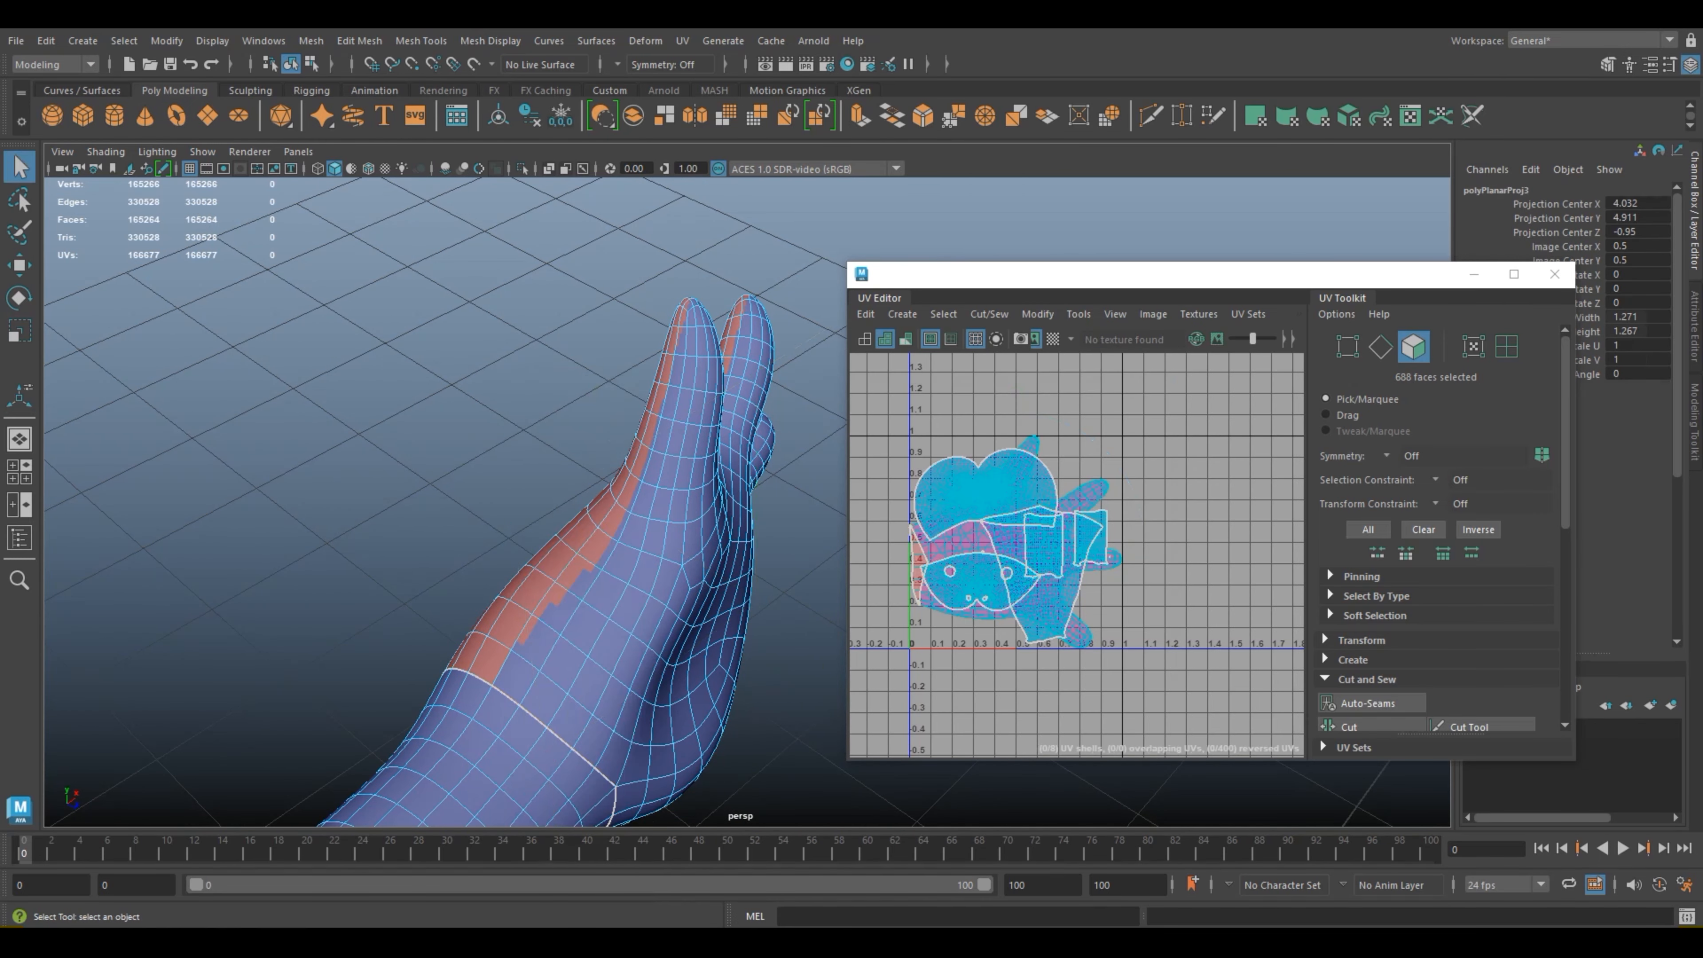
pyautogui.click(609, 555)
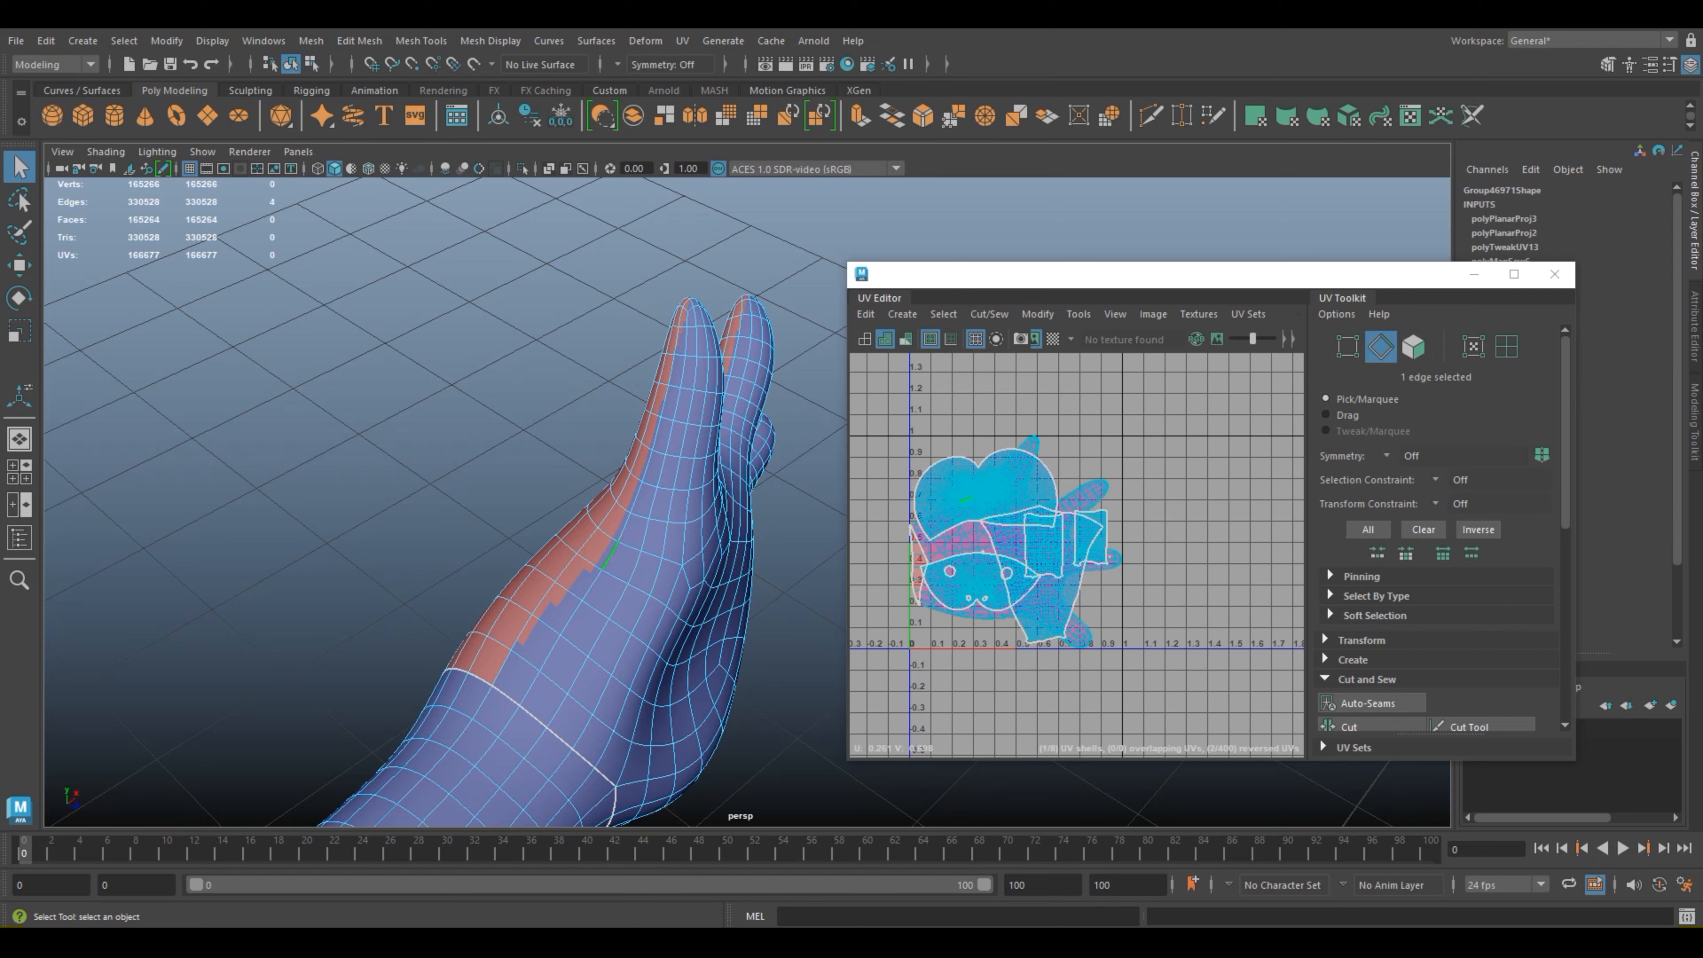
pyautogui.doubleClick(609, 556)
pyautogui.scroll(-2, 720, 620)
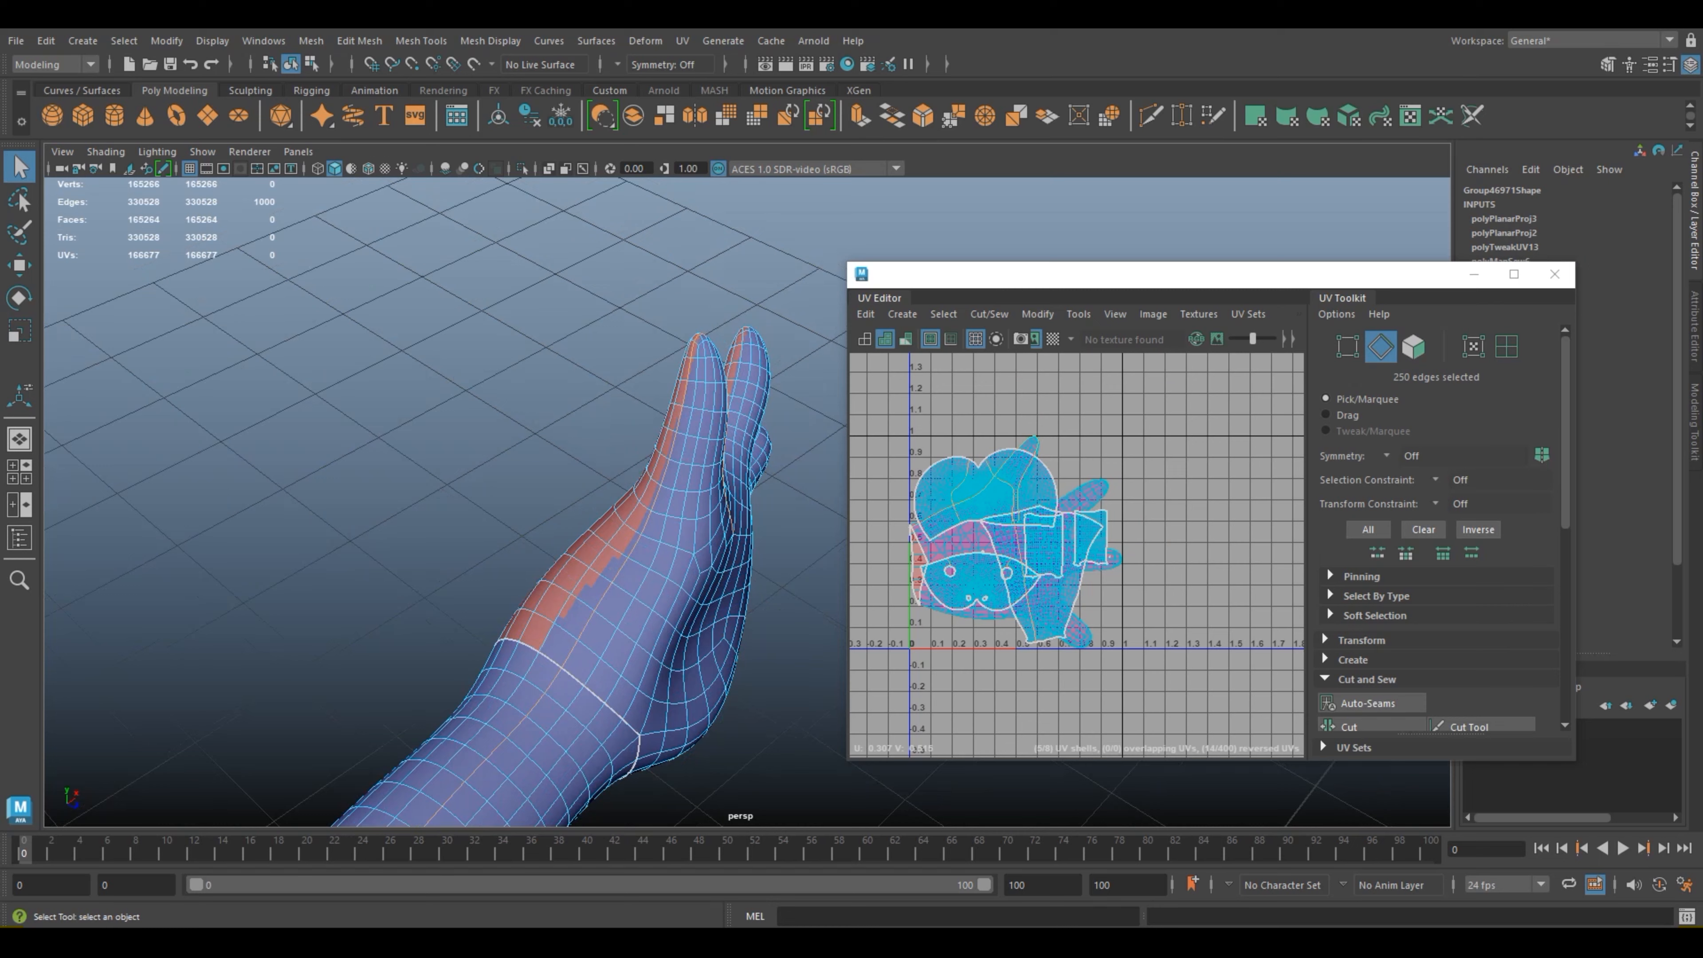
pyautogui.keyDown('alt'); pyautogui.moveTo(720, 620); pyautogui.dragTo(616, 295, button='middle'); pyautogui.keyUp('alt')
pyautogui.scroll(-5, 617, 295)
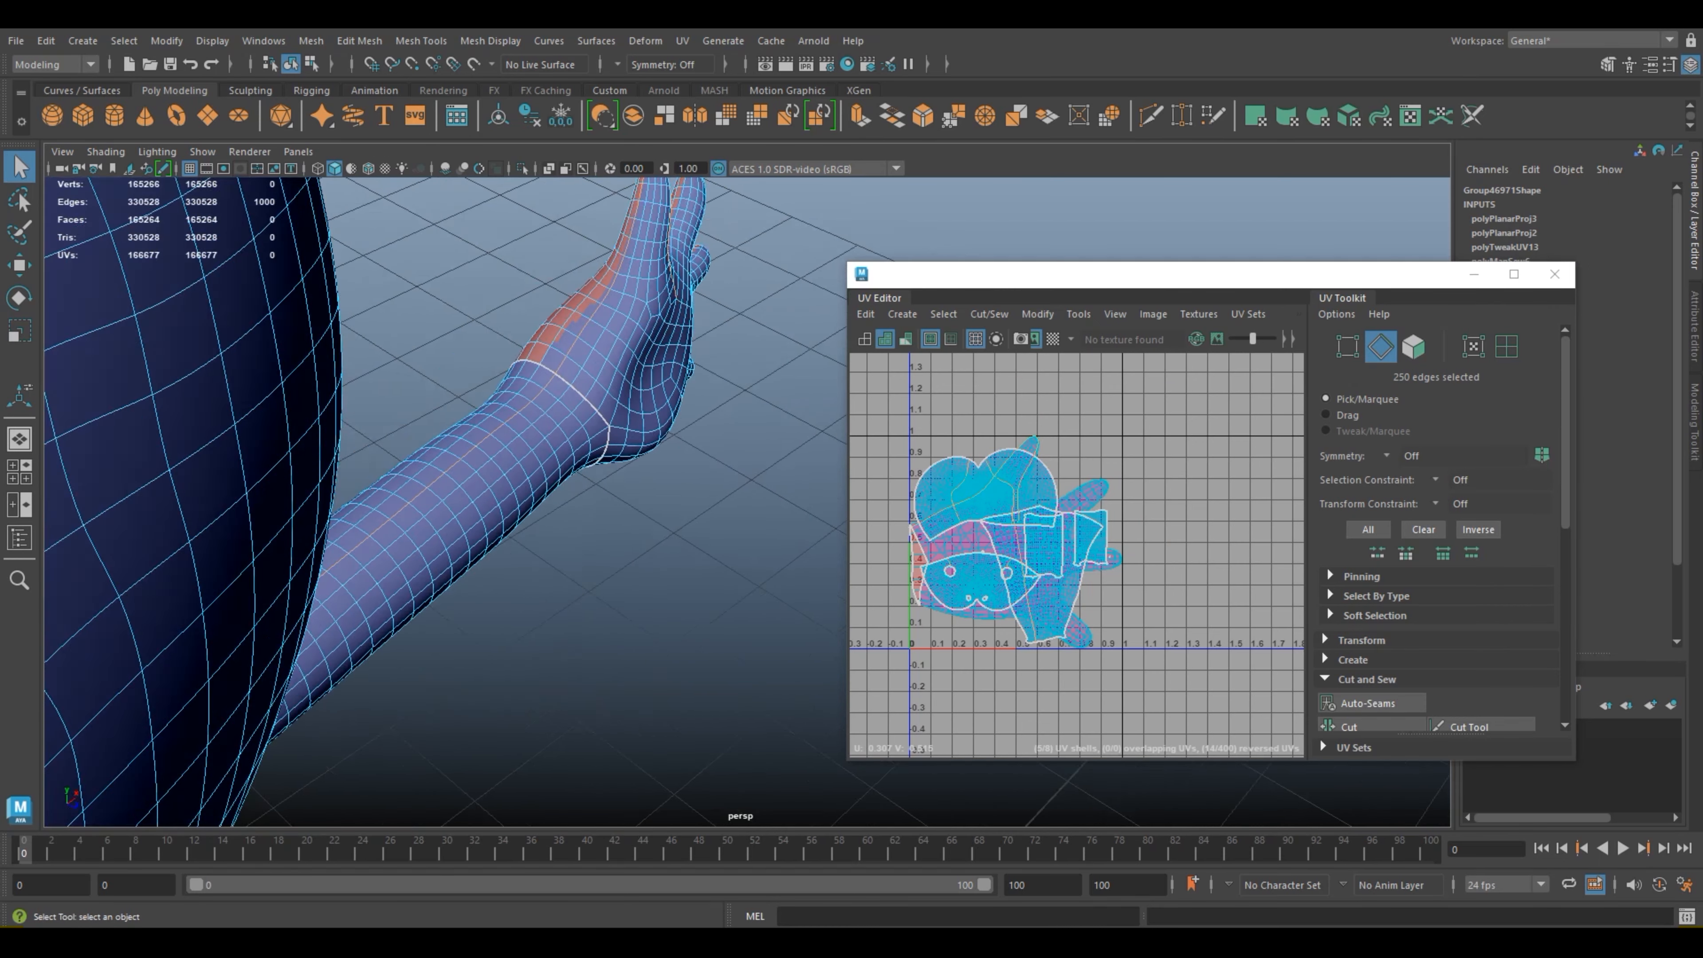
pyautogui.keyDown('alt'); pyautogui.moveTo(617, 295); pyautogui.dragTo(529, 228); pyautogui.keyUp('alt')
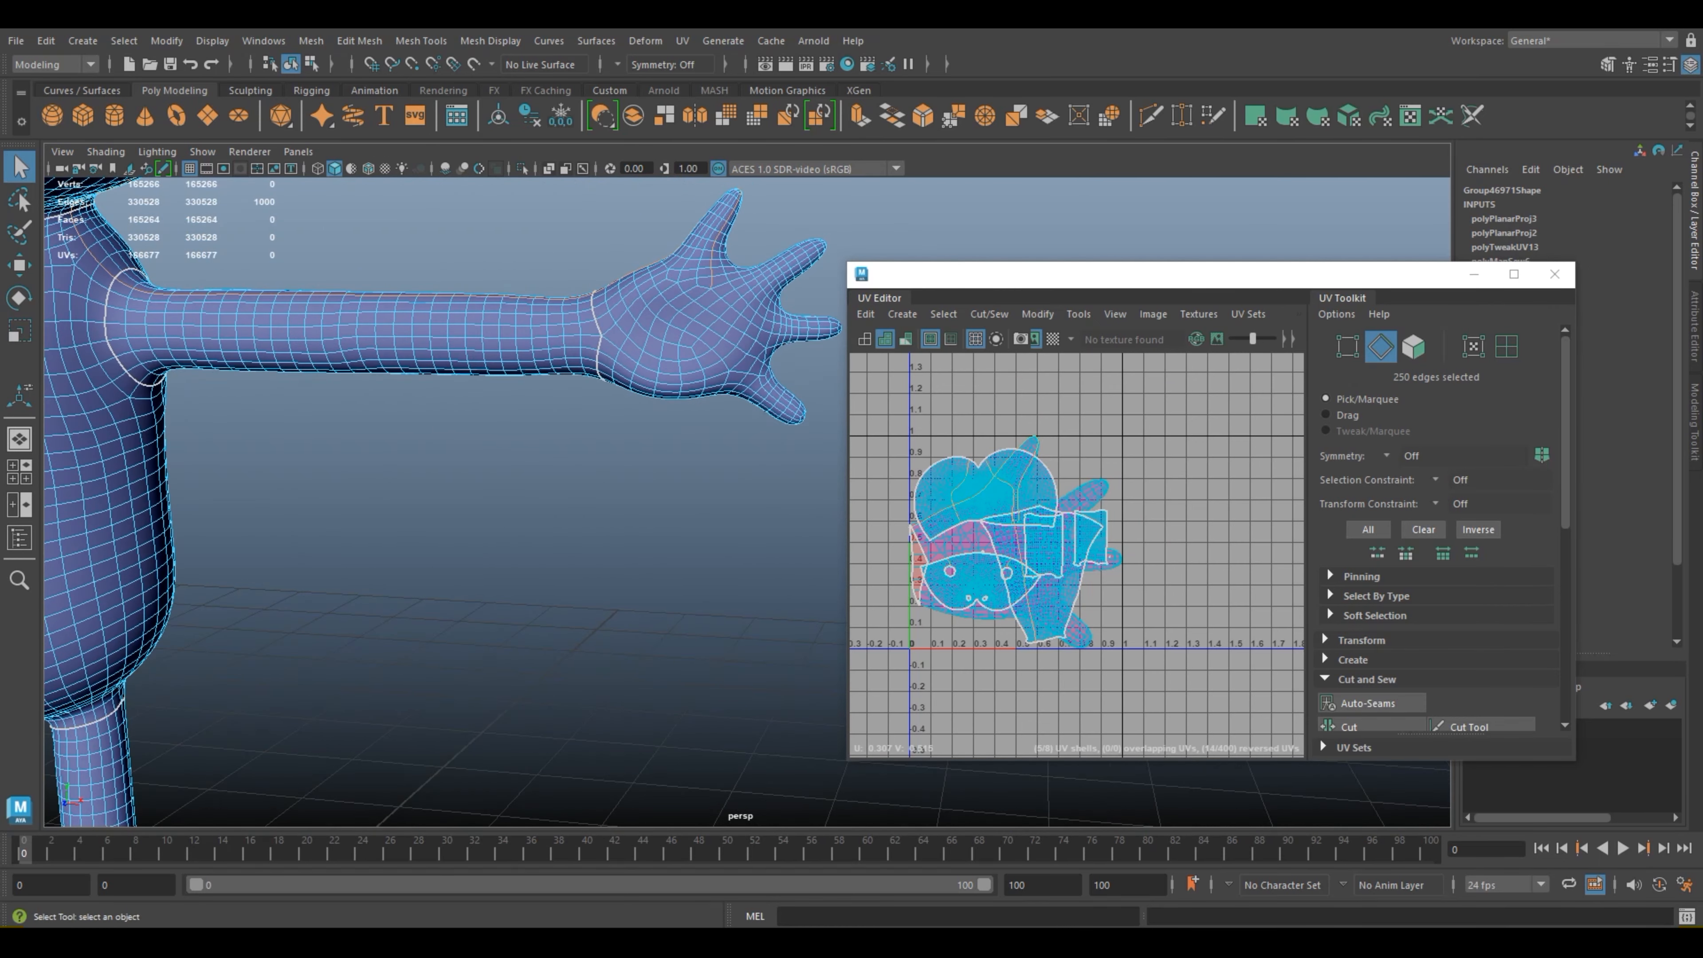
pyautogui.scroll(-5, 529, 228)
# Step: Using the front and top views, deselect the loop's edges outside the hand, keeping only those along the hand
pyautogui.click(19, 469)
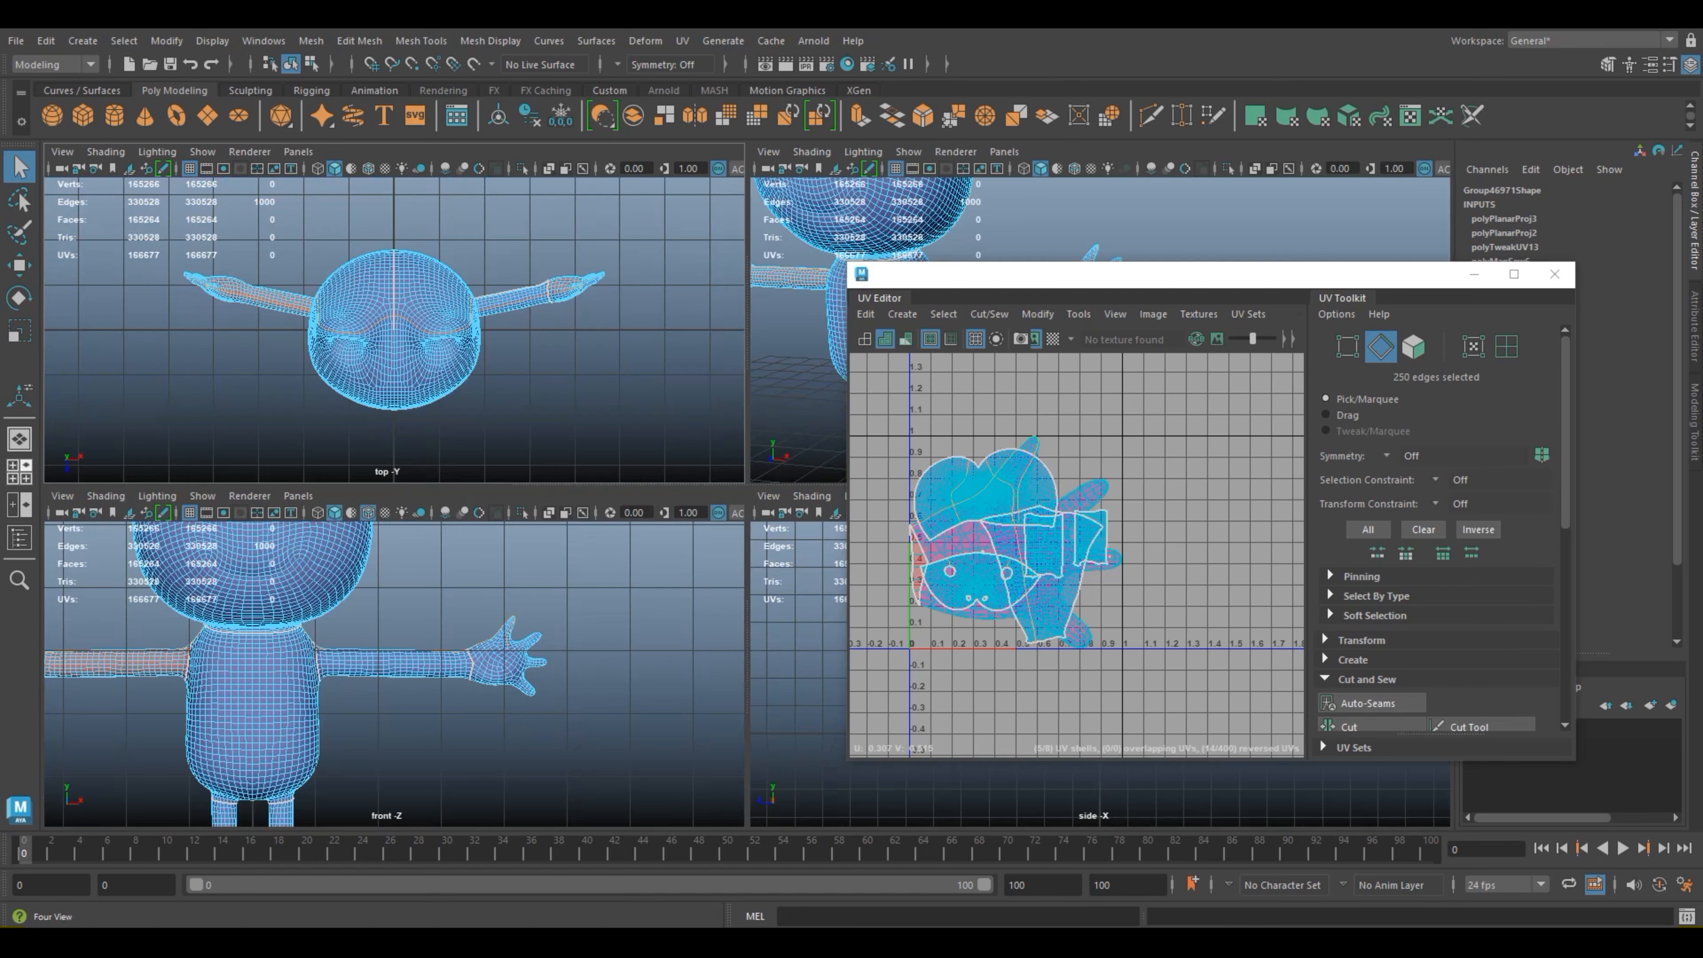
pyautogui.moveTo(441, 747)
pyautogui.keyDown('ctrl'); pyautogui.mouseDown()
pyautogui.moveTo(330, 608)
pyautogui.moveTo(221, 542)
pyautogui.mouseUp(); pyautogui.keyUp('ctrl')
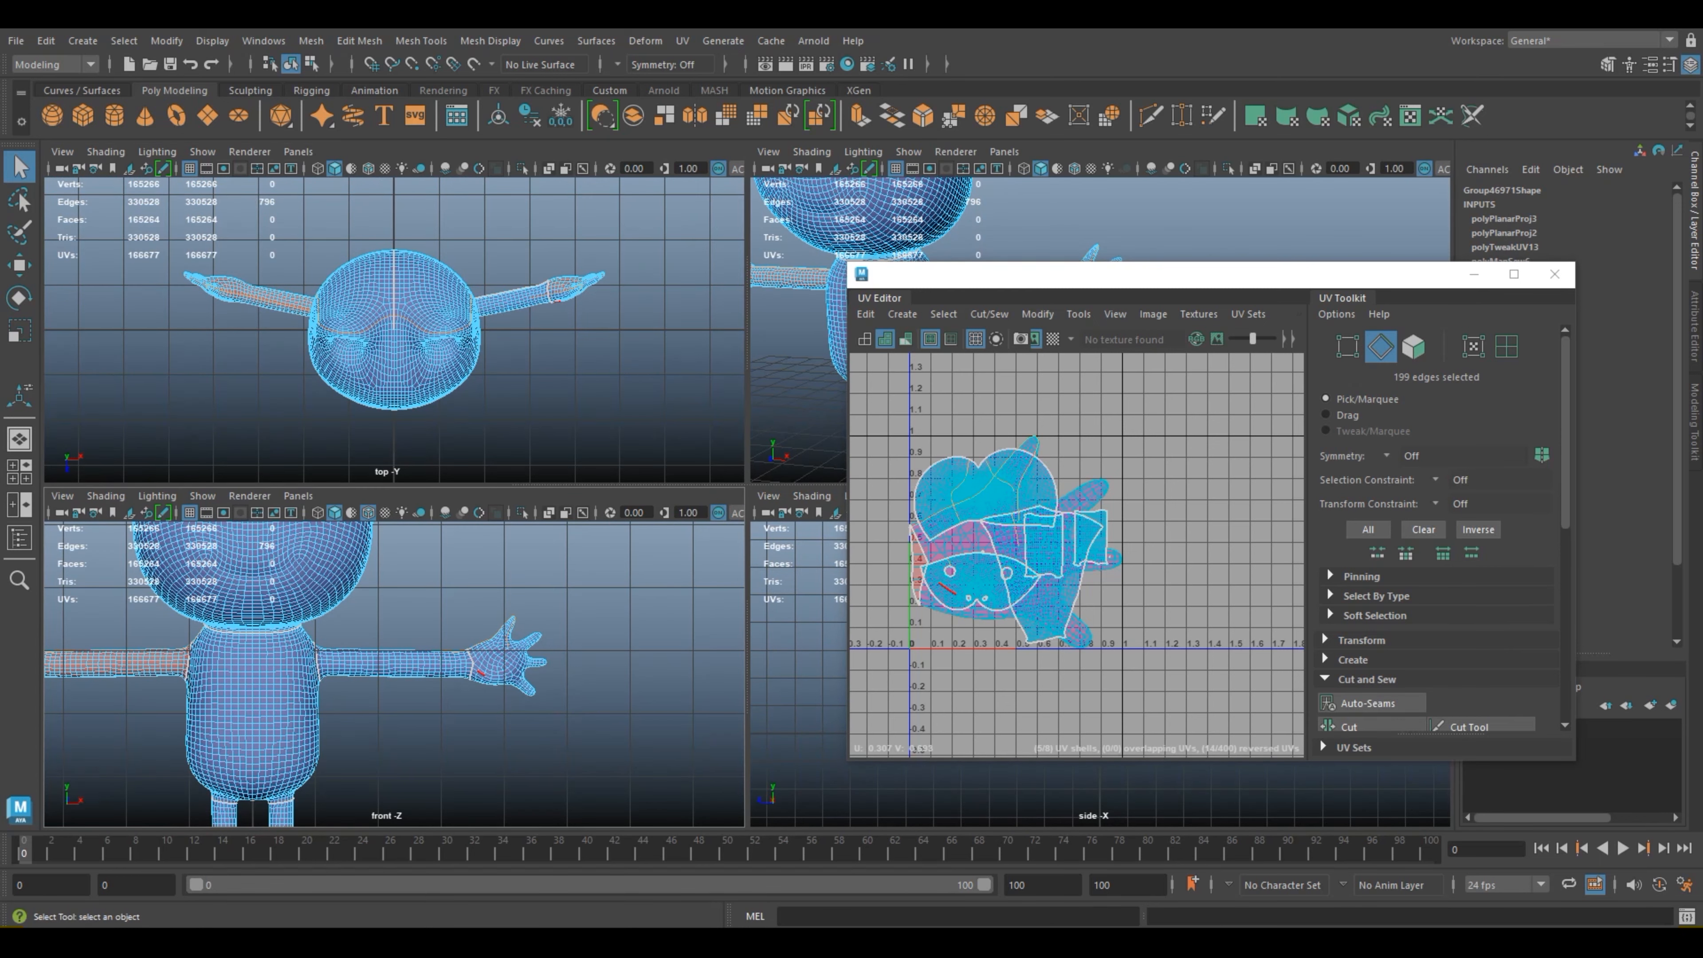
pyautogui.keyDown('ctrl'); pyautogui.moveTo(485, 424); pyautogui.dragTo(153, 219); pyautogui.keyUp('ctrl')
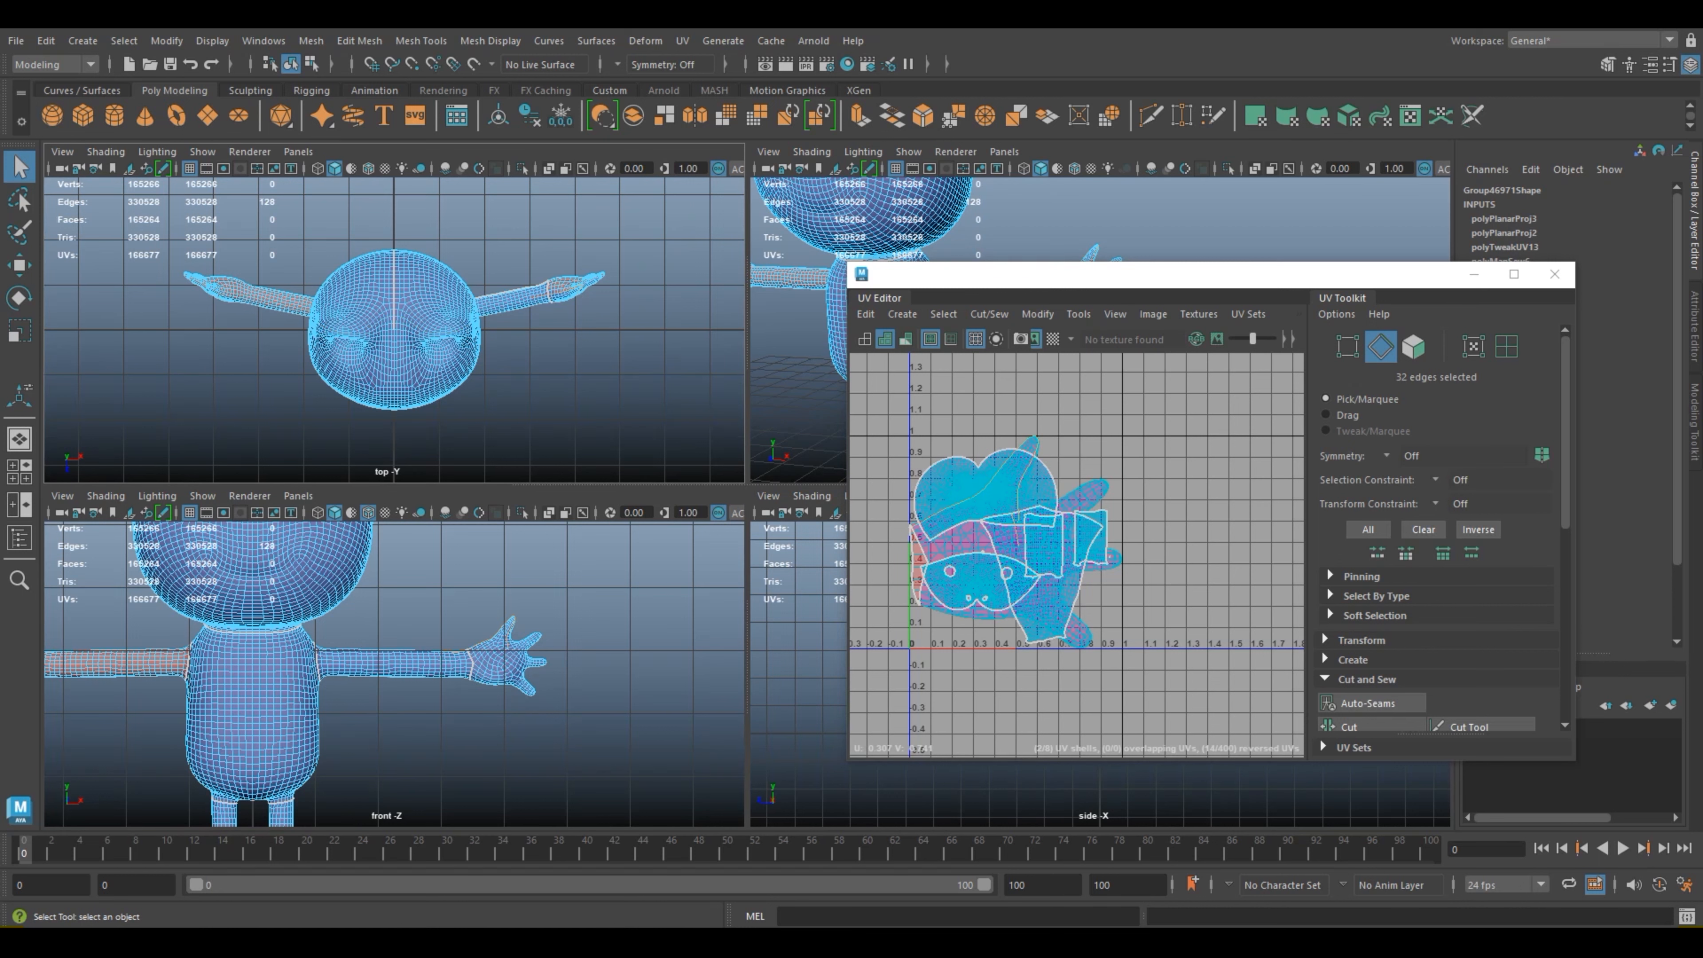
pyautogui.scroll(5, 394, 329)
pyautogui.keyDown('alt'); pyautogui.moveTo(493, 302); pyautogui.dragTo(294, 356, button='middle'); pyautogui.keyUp('alt')
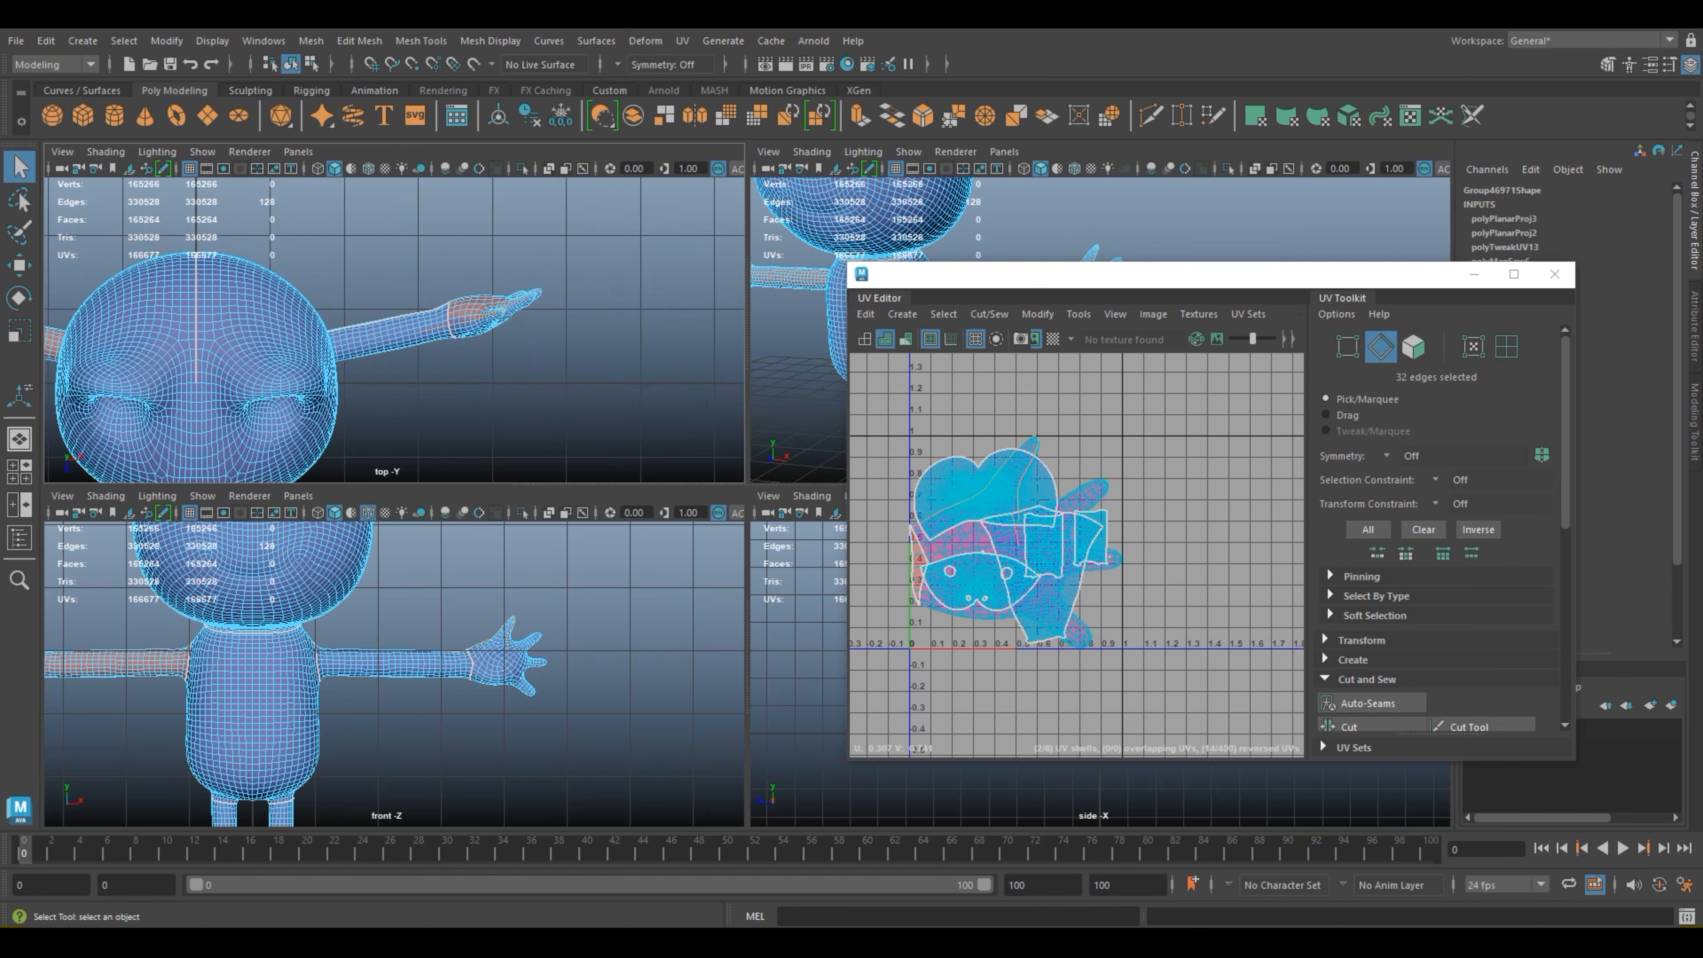
pyautogui.scroll(4, 394, 329)
pyautogui.keyDown('ctrl'); pyautogui.moveTo(407, 267); pyautogui.dragTo(486, 352); pyautogui.keyUp('ctrl')
pyautogui.press('space')
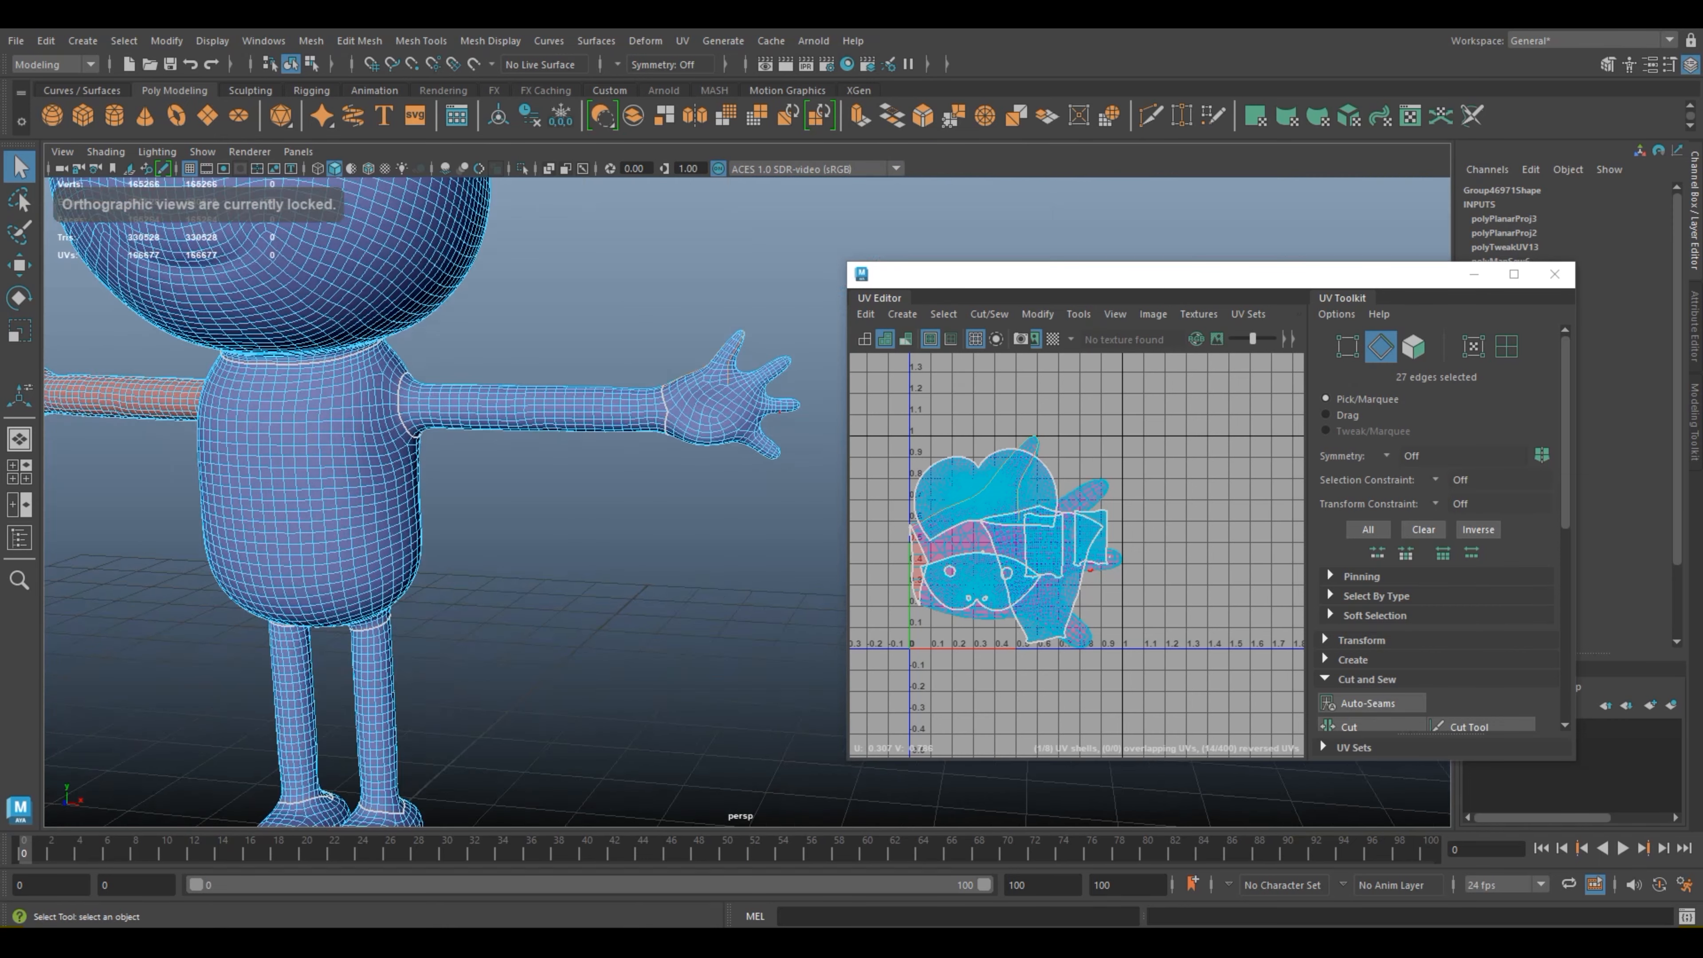
pyautogui.scroll(-3, 791, 403)
pyautogui.keyDown('alt'); pyautogui.moveTo(737, 469); pyautogui.dragTo(684, 478); pyautogui.keyUp('alt')
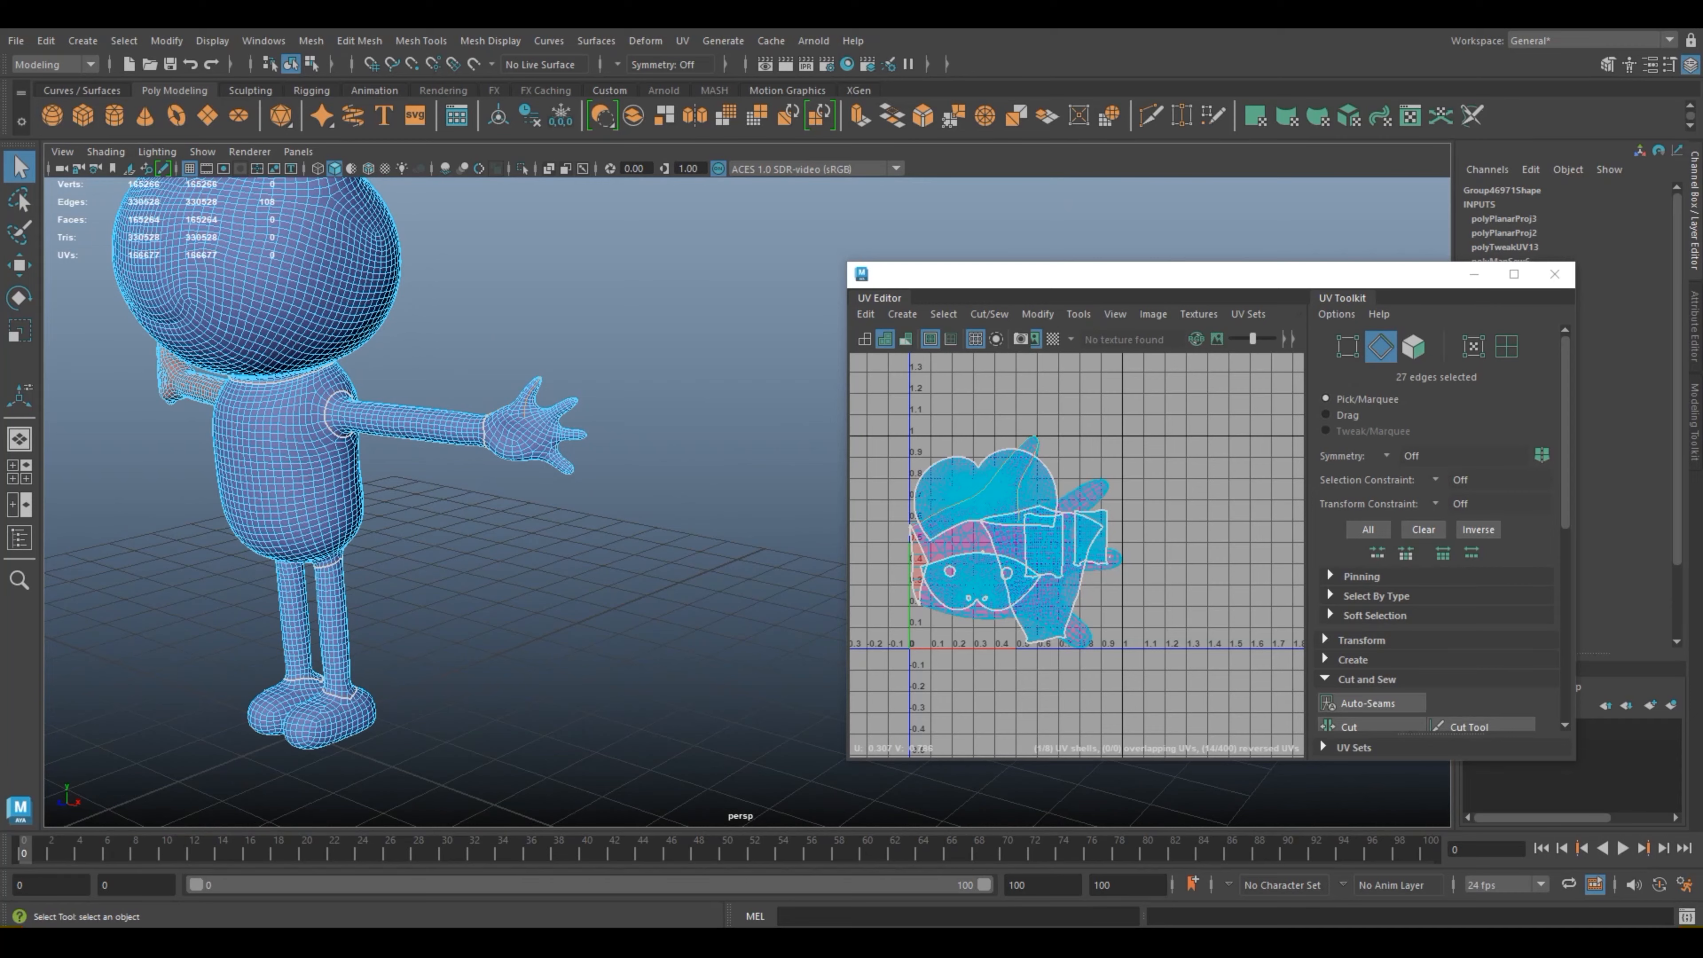
# Step: Deselect the surplus edges so only the side edges of the hand remain selected, and cut the UVs along them
pyautogui.scroll(5, 577, 449)
pyautogui.keyDown('alt'); pyautogui.moveTo(577, 449); pyautogui.dragTo(610, 440); pyautogui.keyUp('alt')
pyautogui.keyDown('alt'); pyautogui.moveTo(603, 402); pyautogui.dragTo(674, 651, button='middle'); pyautogui.keyUp('alt')
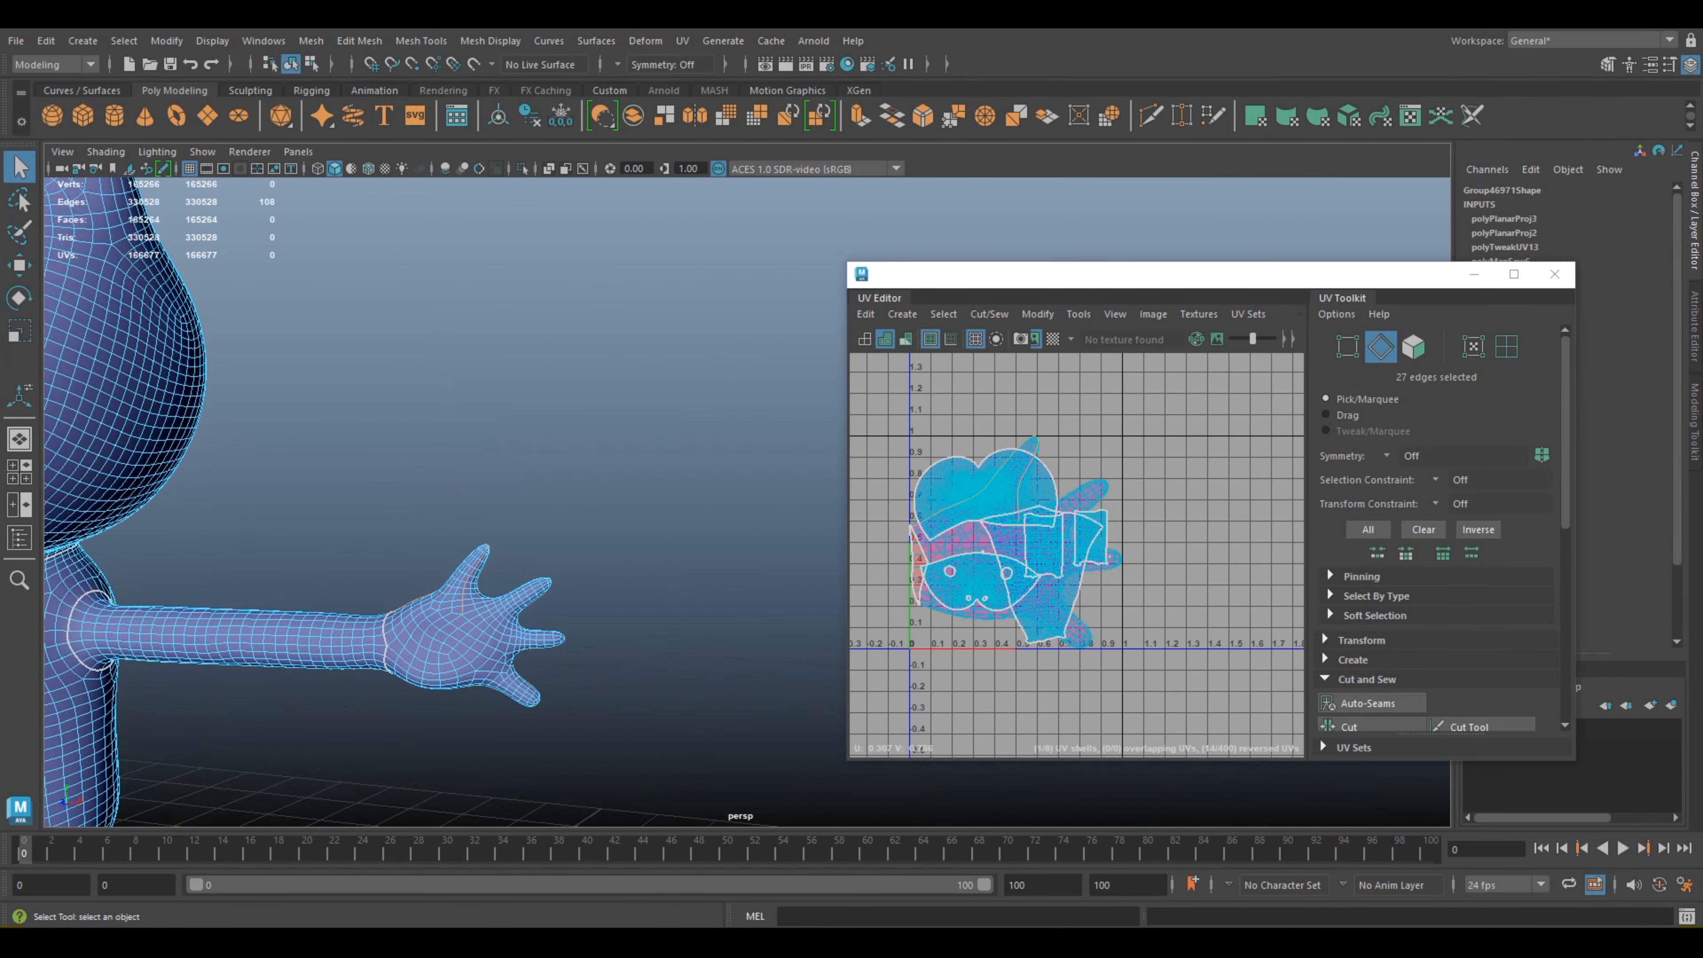
pyautogui.scroll(3, 744, 500)
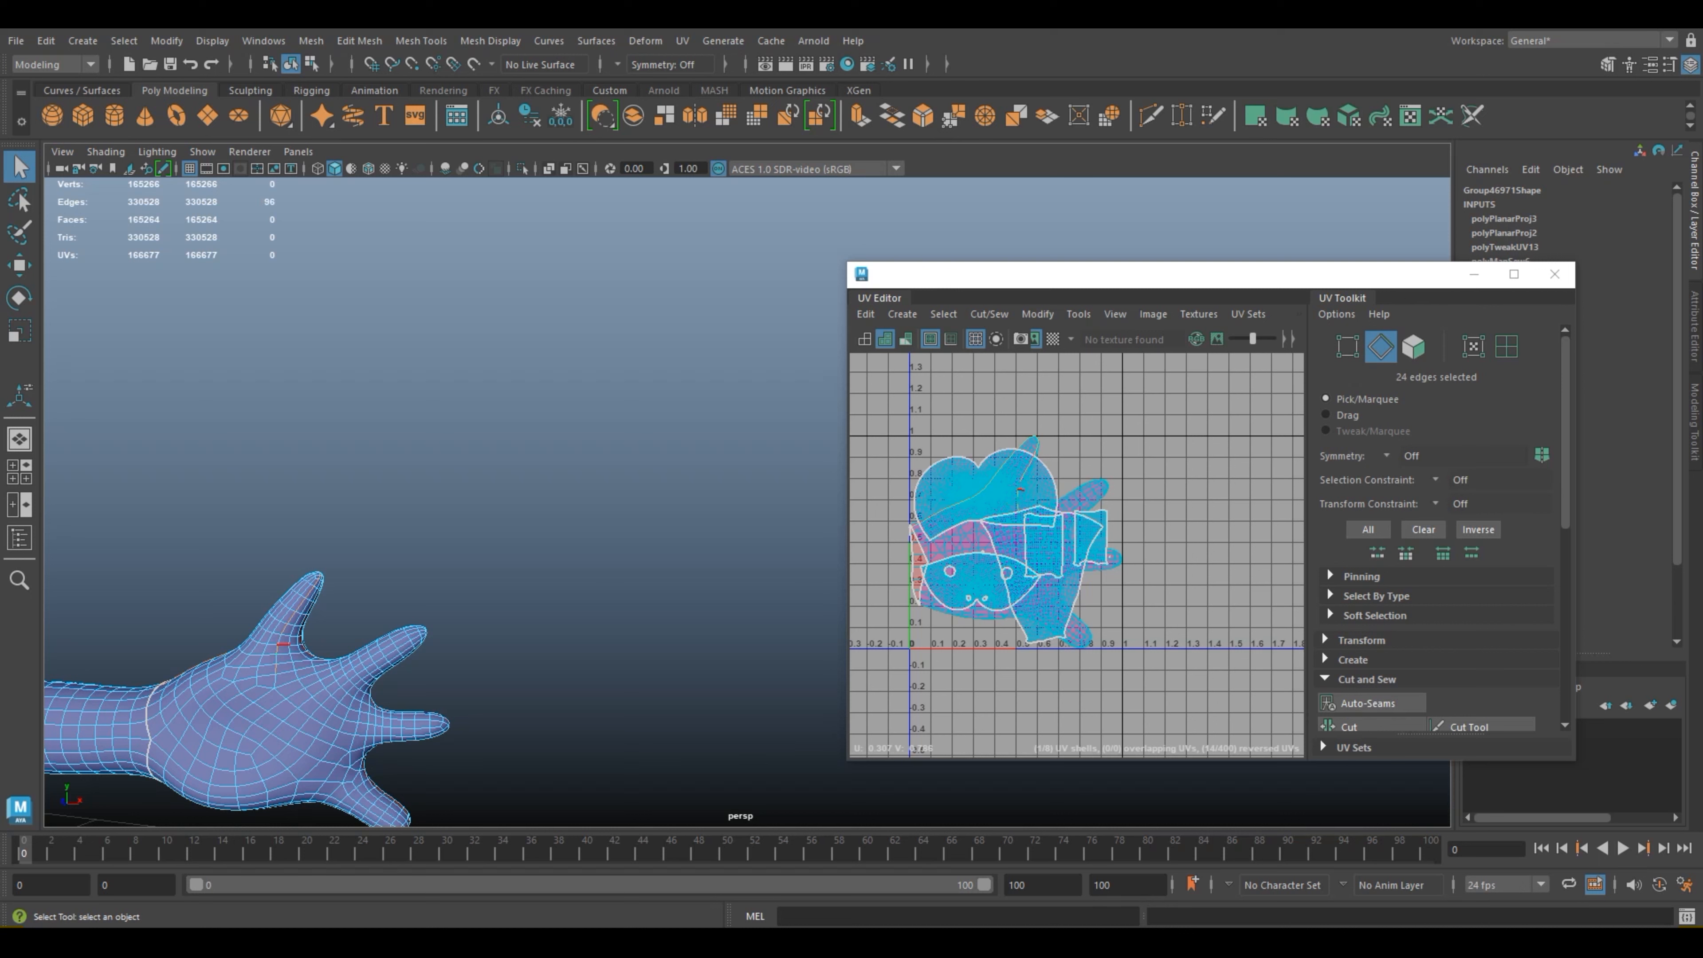
pyautogui.keyDown('ctrl'); pyautogui.click(276, 661); pyautogui.keyUp('ctrl')
pyautogui.scroll(5, 275, 660)
pyautogui.keyDown('alt'); pyautogui.moveTo(276, 661); pyautogui.dragTo(594, 551, button='middle'); pyautogui.keyUp('alt')
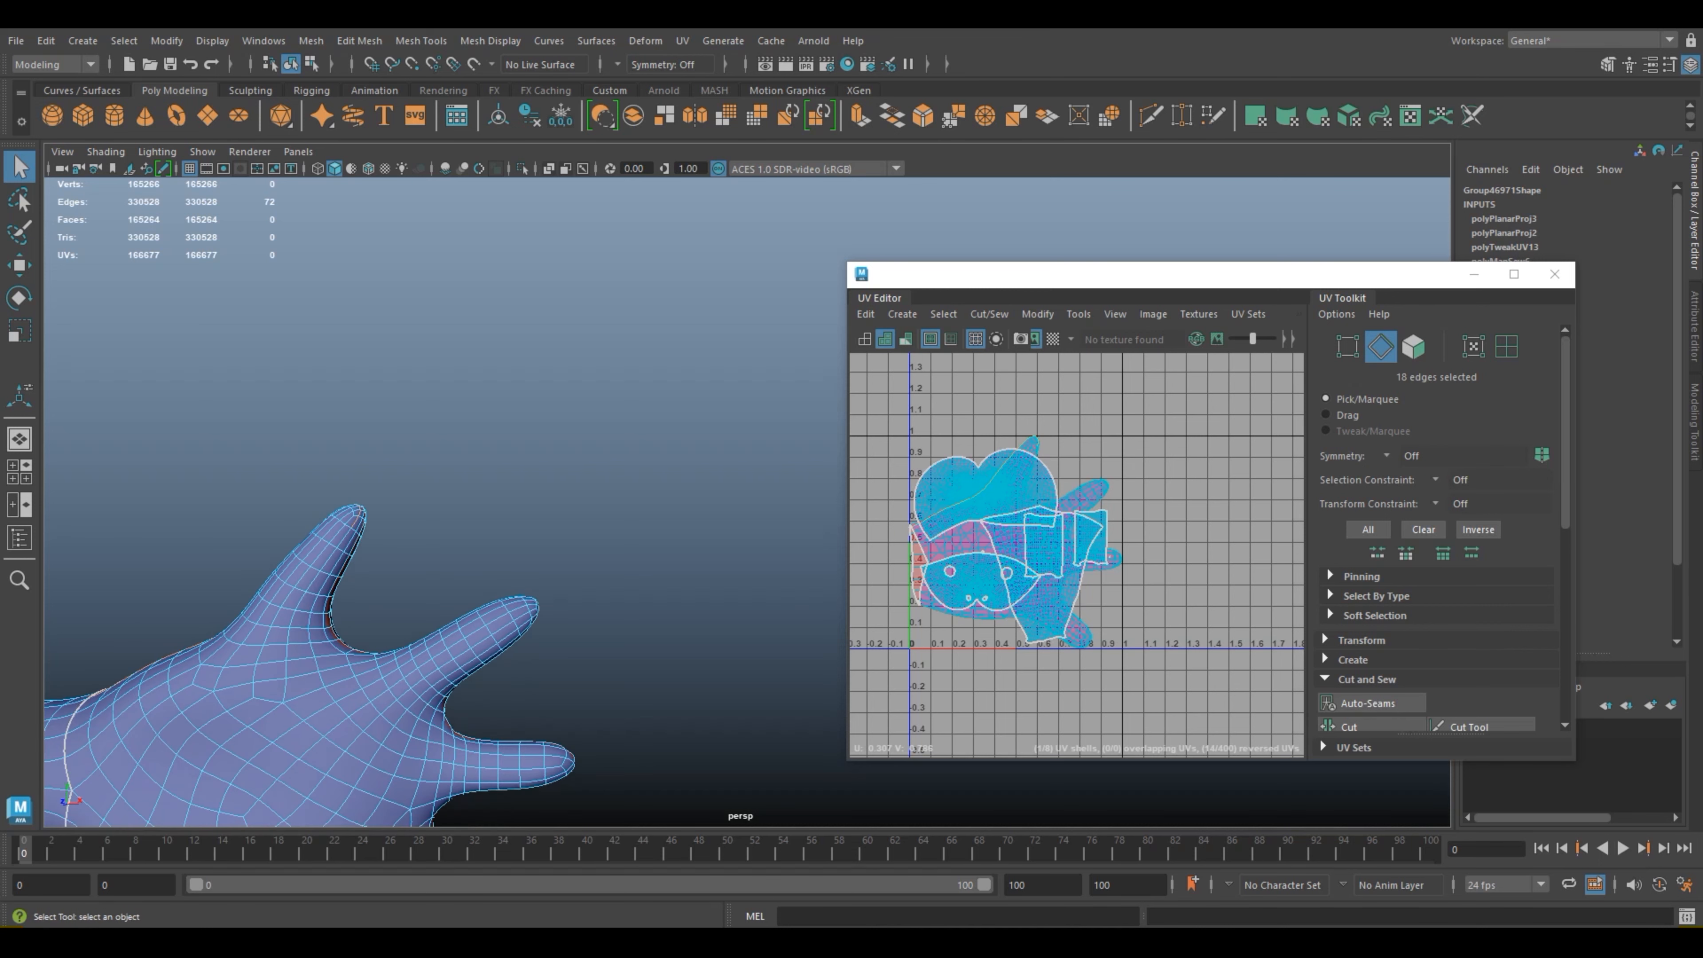
pyautogui.moveTo(1141, 274); pyautogui.dragTo(820, 275)
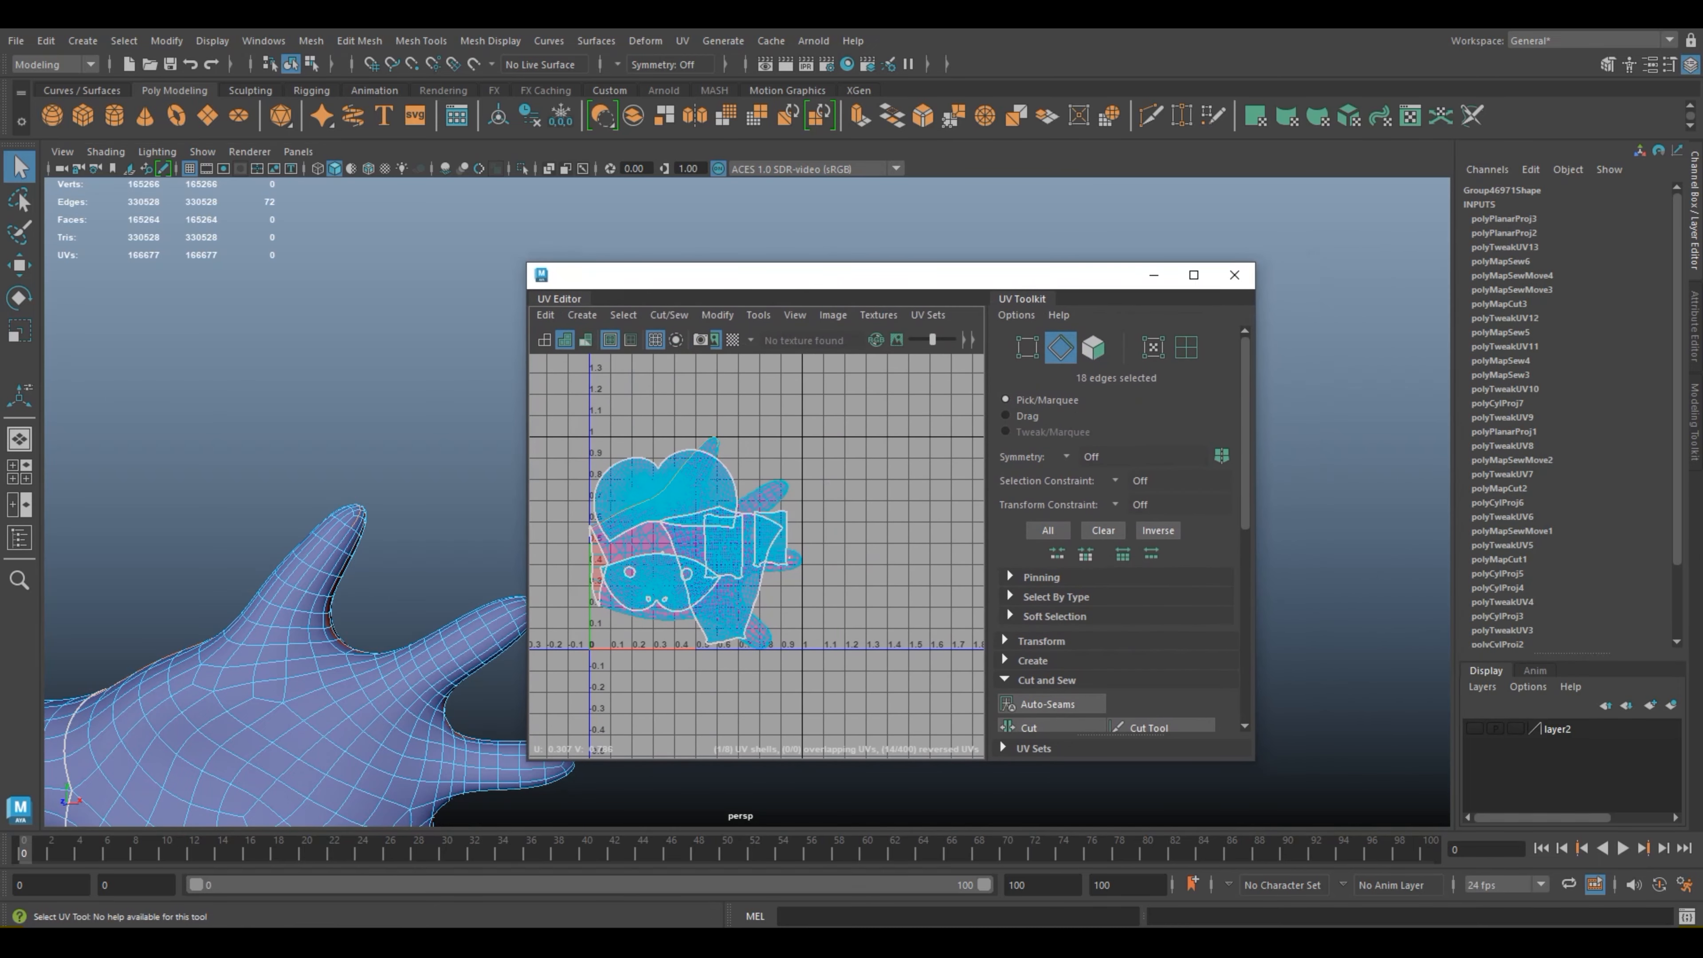
pyautogui.click(1032, 727)
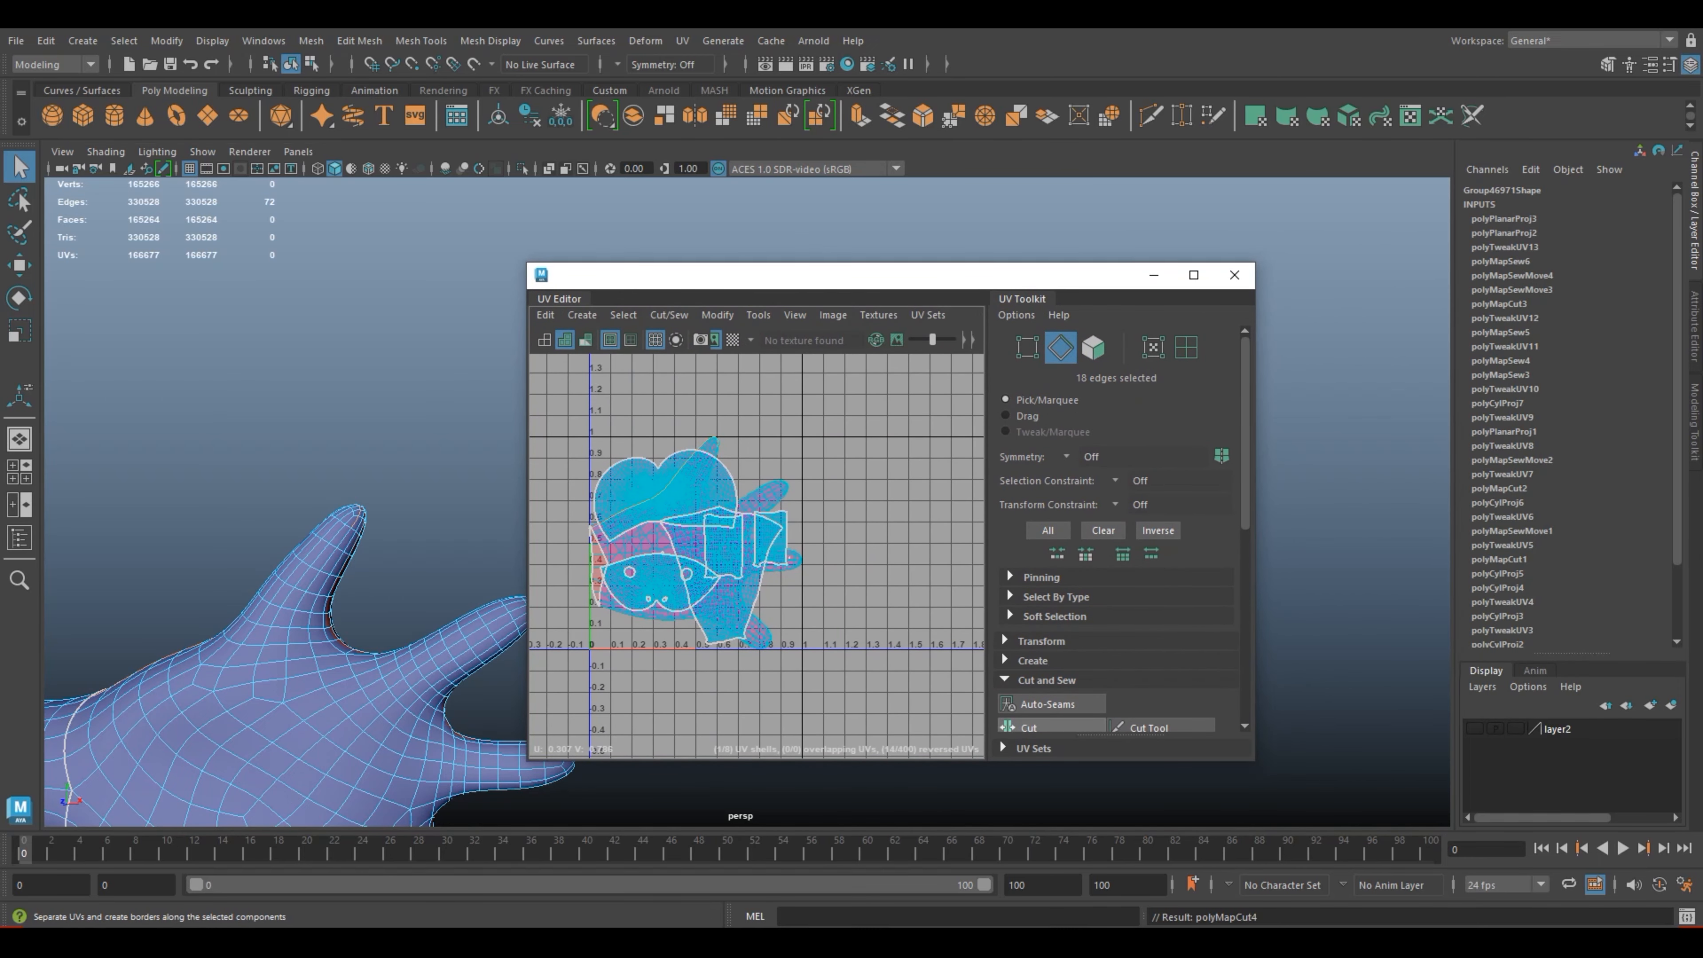
# Step: Select the hand's UV shell in the enlarged UV Editor and move it away from the other shells, outside the 0–1 tile
pyautogui.moveTo(634, 536); pyautogui.dragTo(557, 510, button='right')
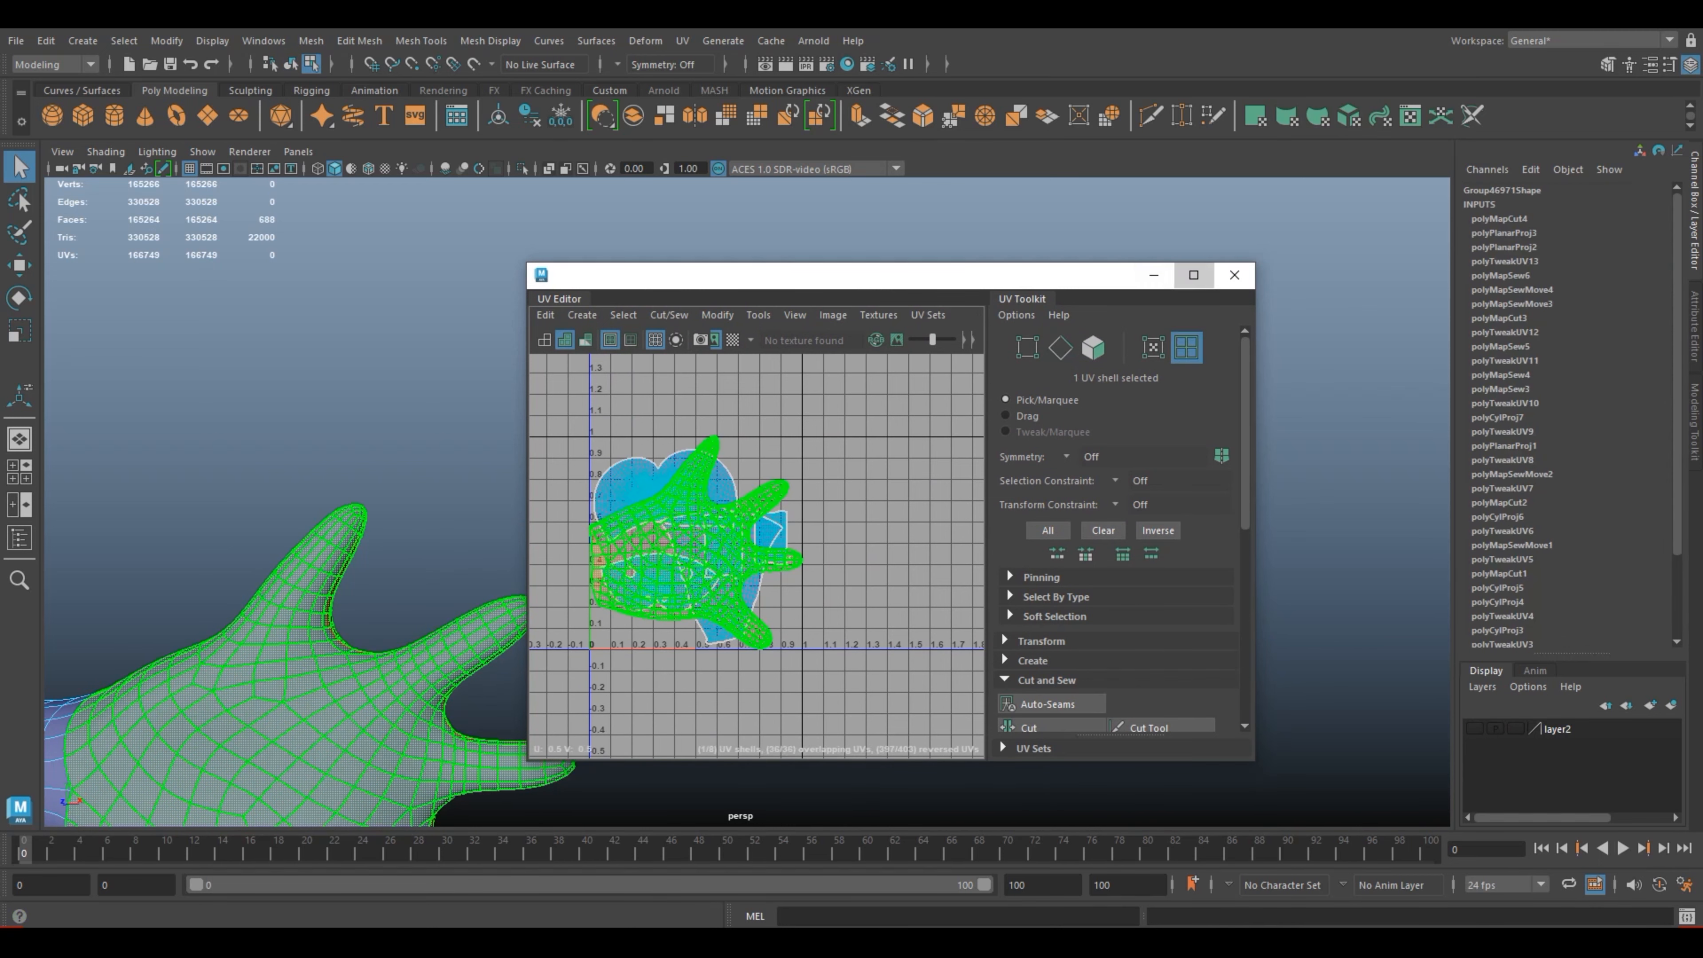
pyautogui.click(1193, 275)
pyautogui.scroll(-3, 1029, 624)
pyautogui.scroll(-4, 1015, 630)
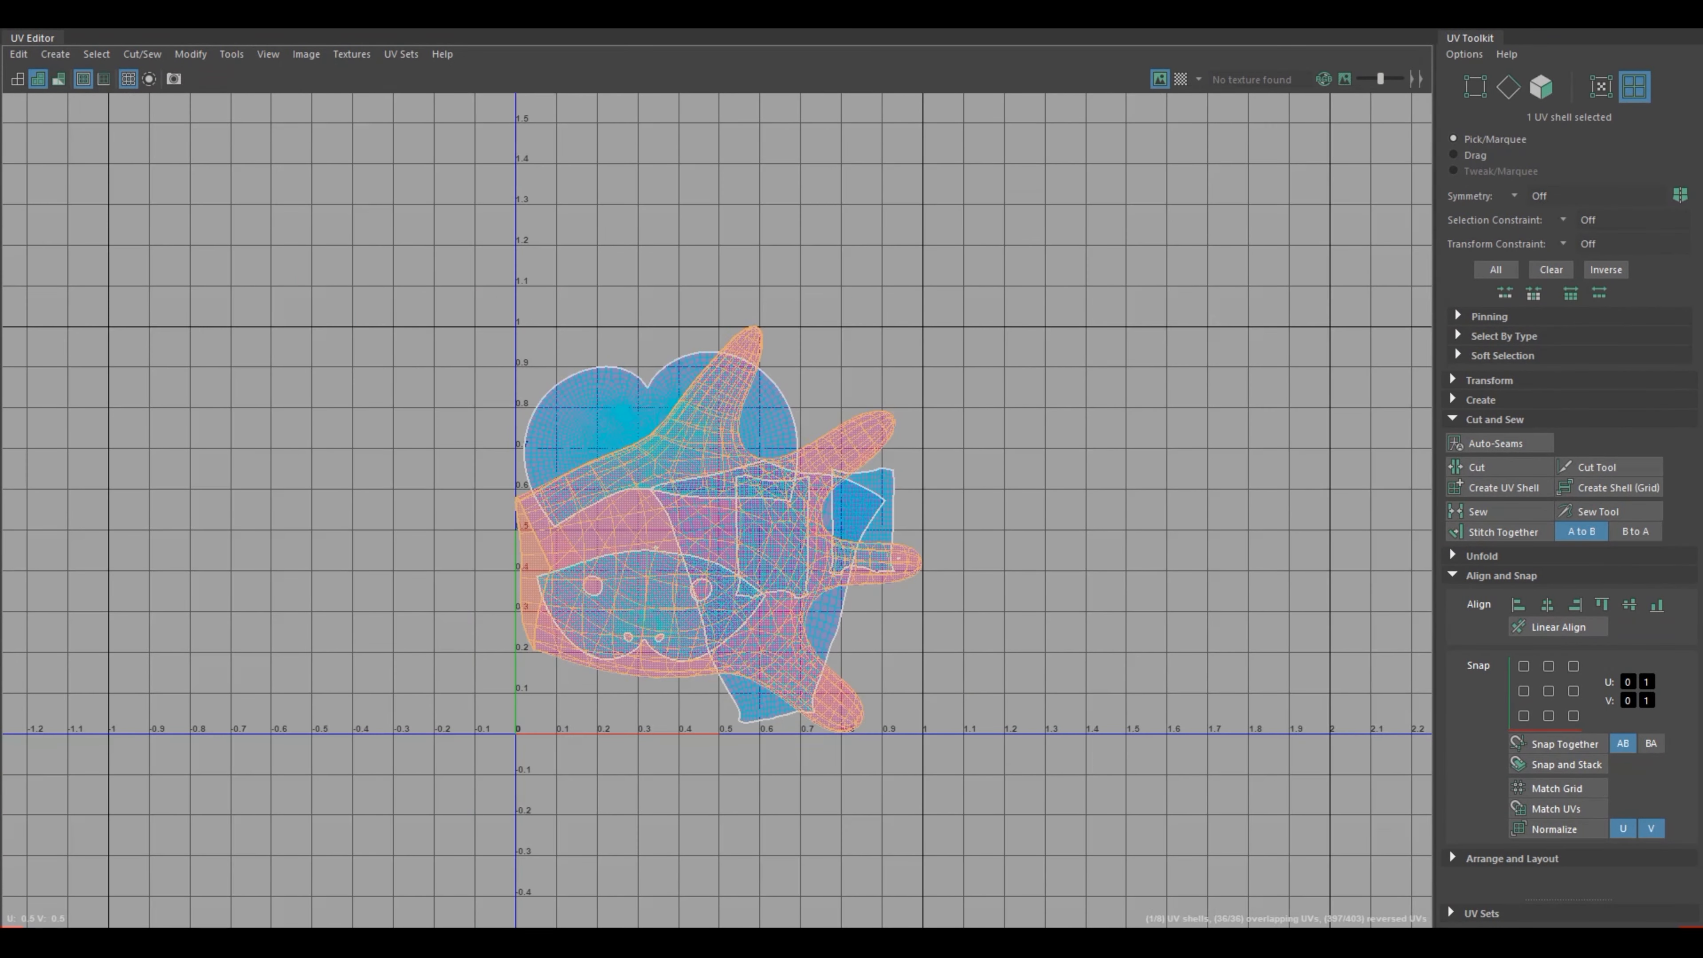
pyautogui.press('w')
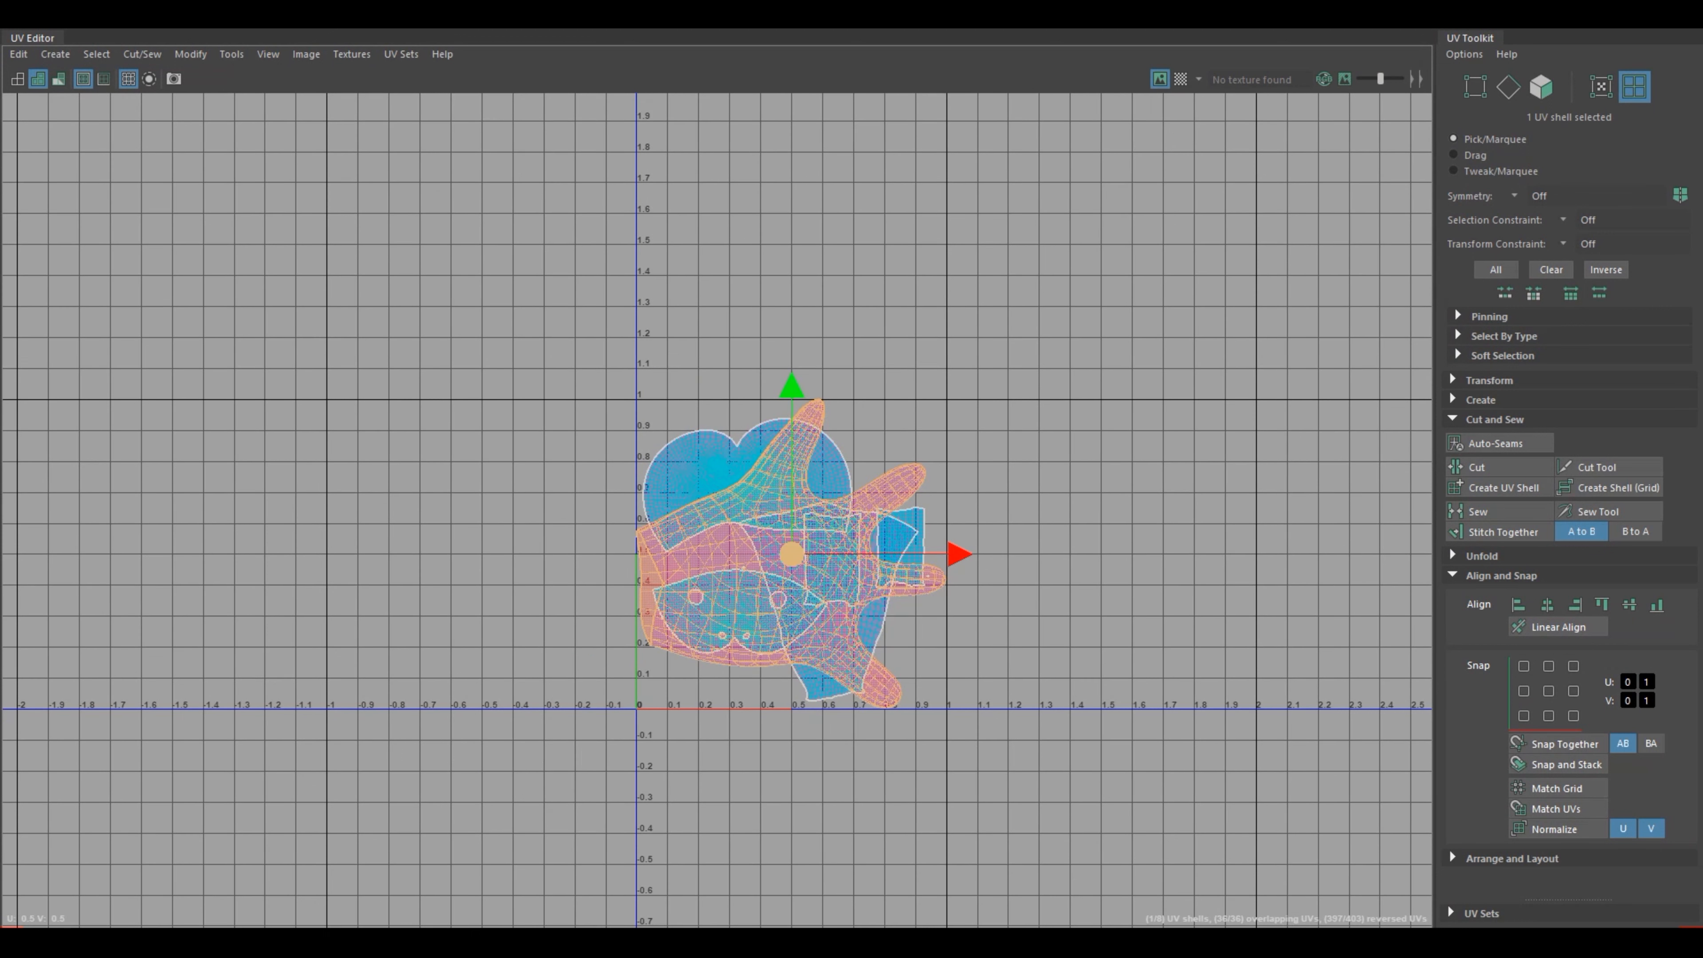
pyautogui.moveTo(792, 553); pyautogui.dragTo(317, 557)
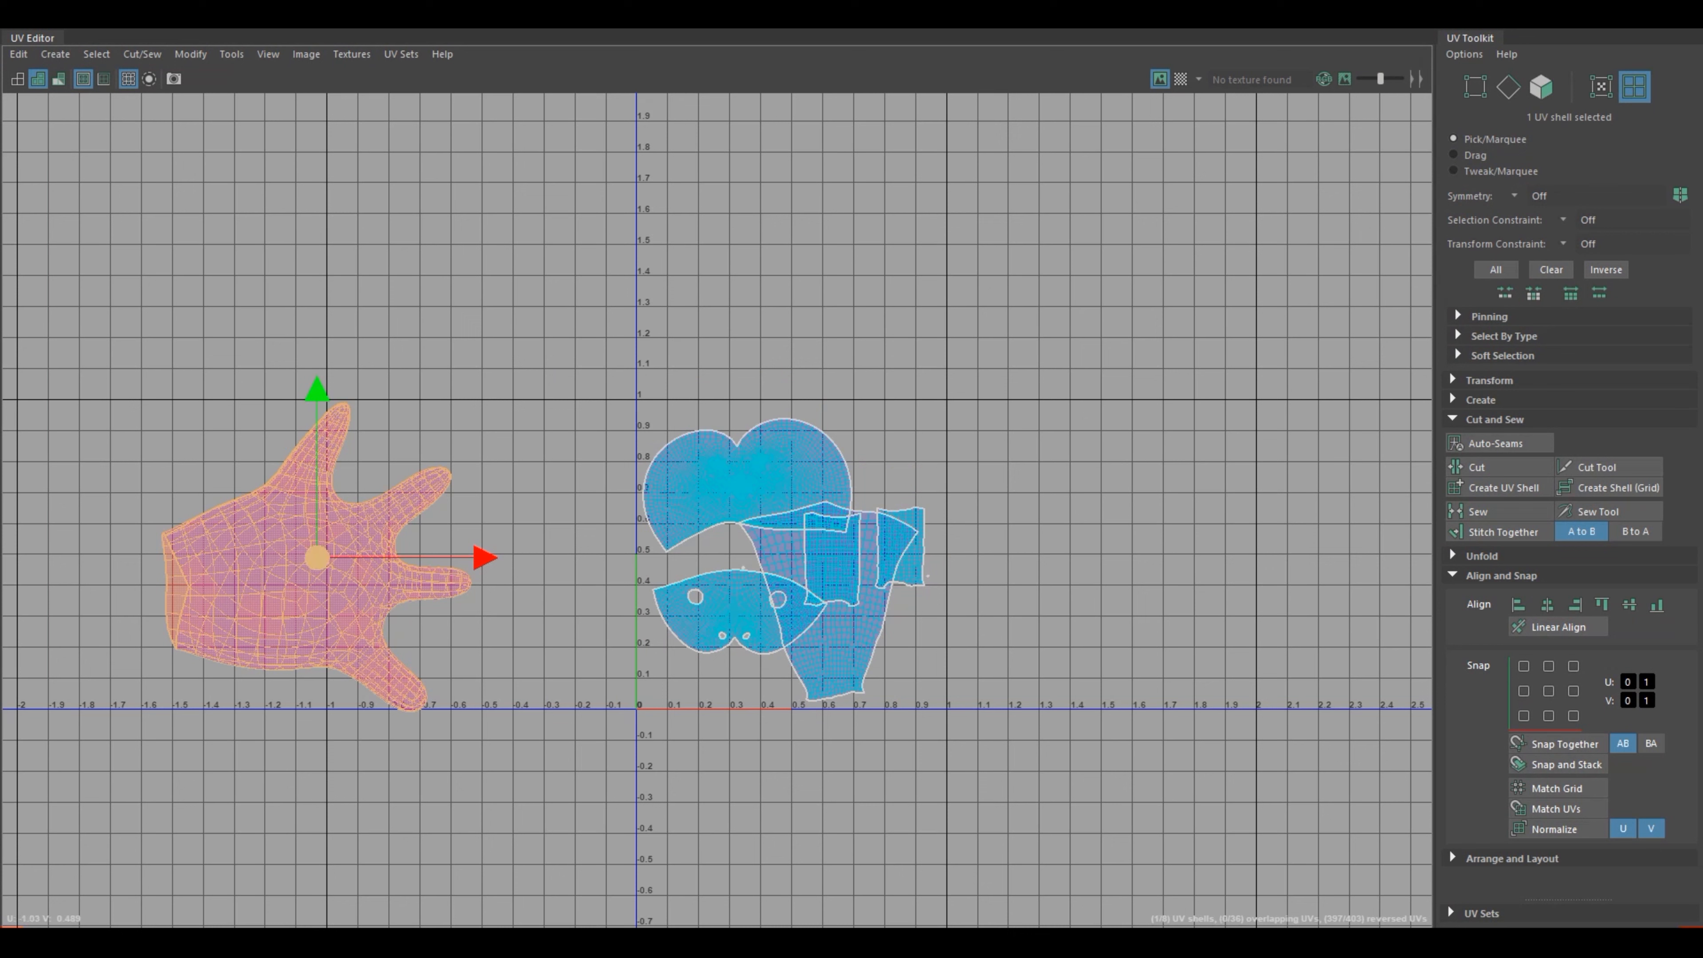
# Step: Unfold the hand's UV shell with the Legacy method, pinning unselected UVs, and close the unfold options
pyautogui.click(483, 436)
pyautogui.keyDown('shift'); pyautogui.moveTo(285, 509); pyautogui.dragTo(117, 509, button='right'); pyautogui.keyUp('shift')
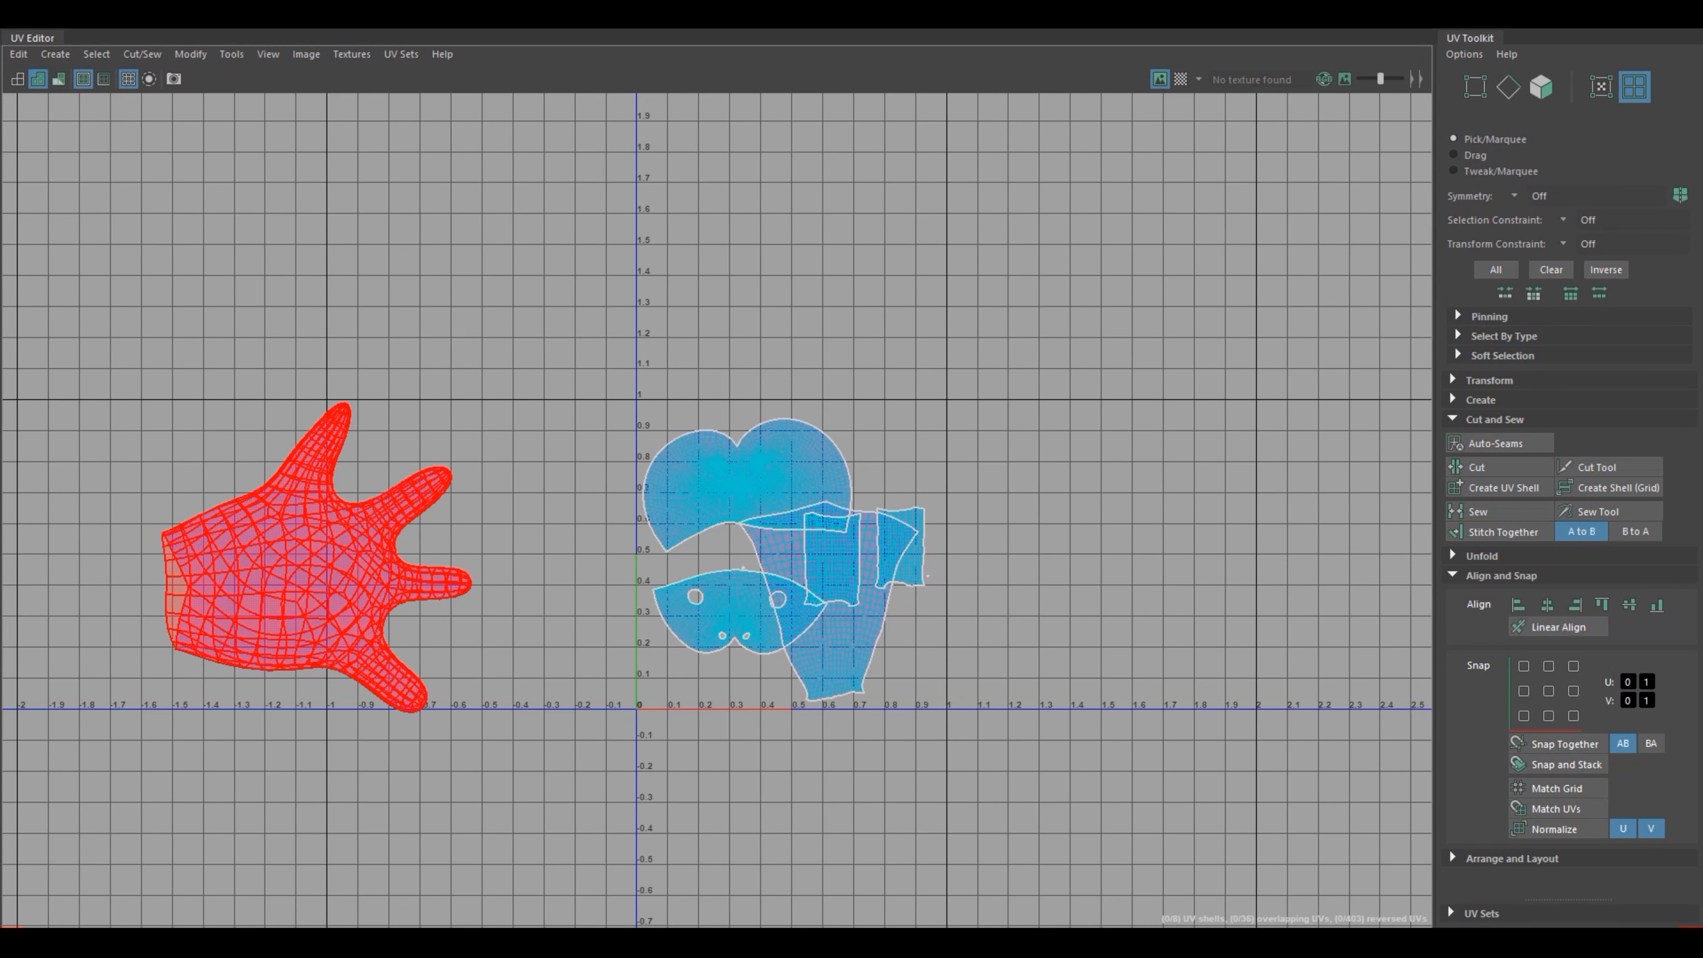
pyautogui.keyDown('shift'); pyautogui.moveTo(303, 509); pyautogui.dragTo(142, 533, button='right'); pyautogui.keyUp('shift')
pyautogui.keyDown('shift'); pyautogui.moveTo(303, 509); pyautogui.dragTo(143, 532, button='right'); pyautogui.keyUp('shift')
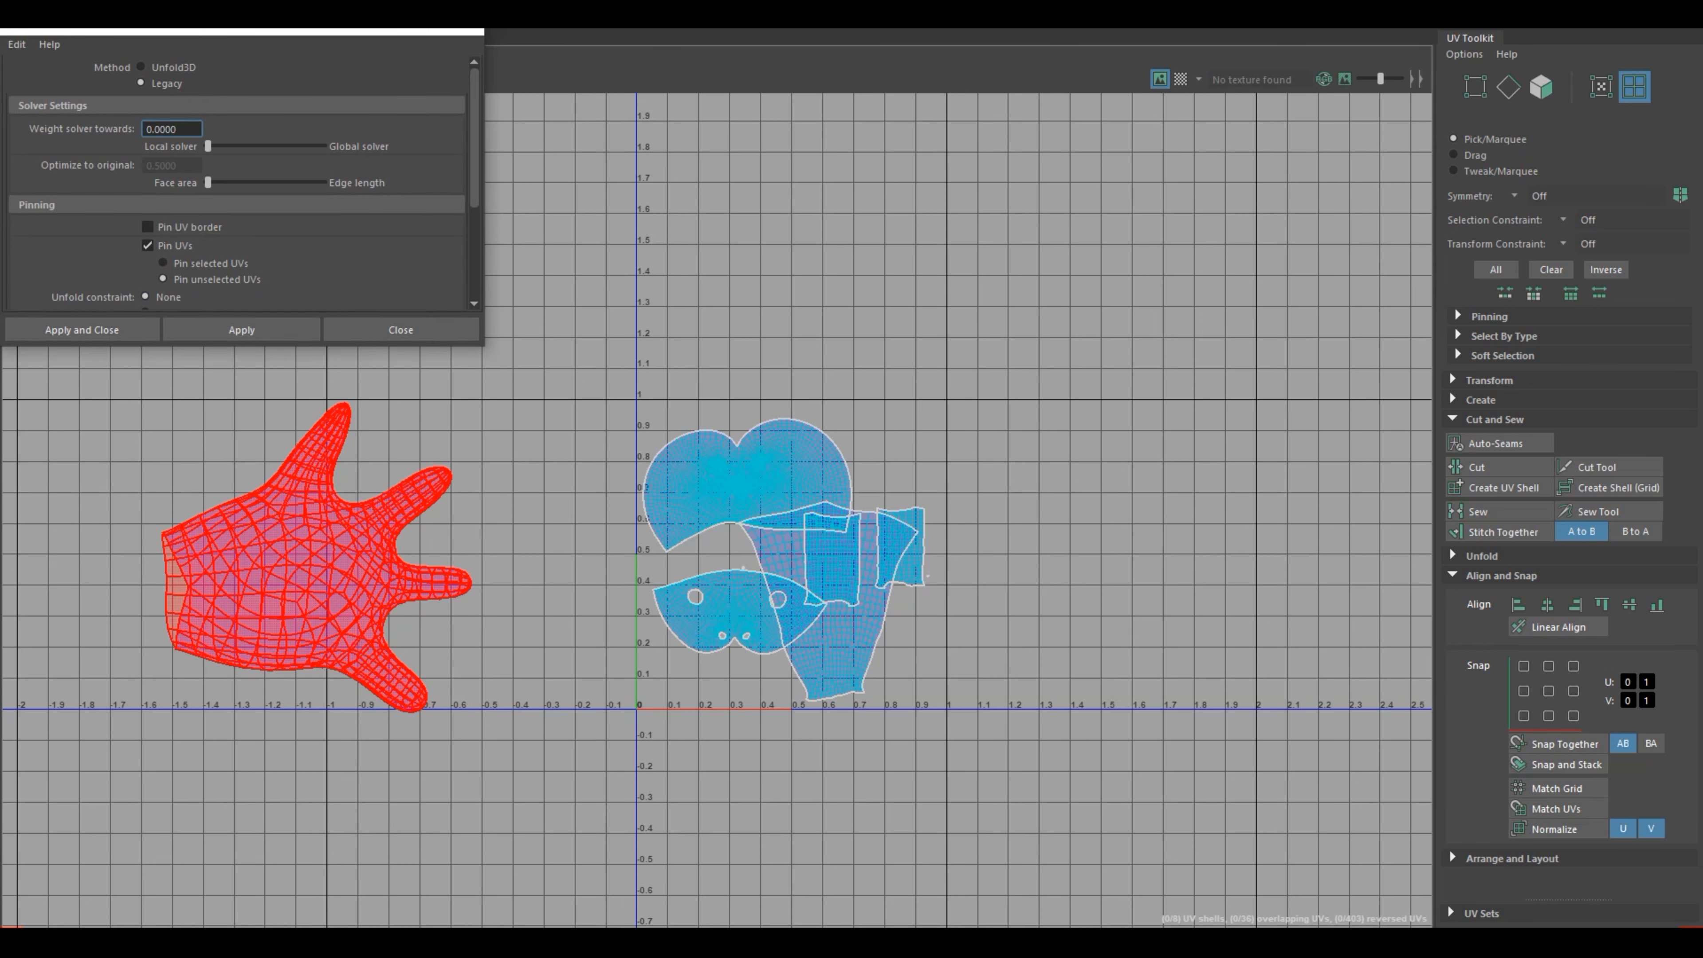
pyautogui.click(295, 523)
pyautogui.click(1641, 12)
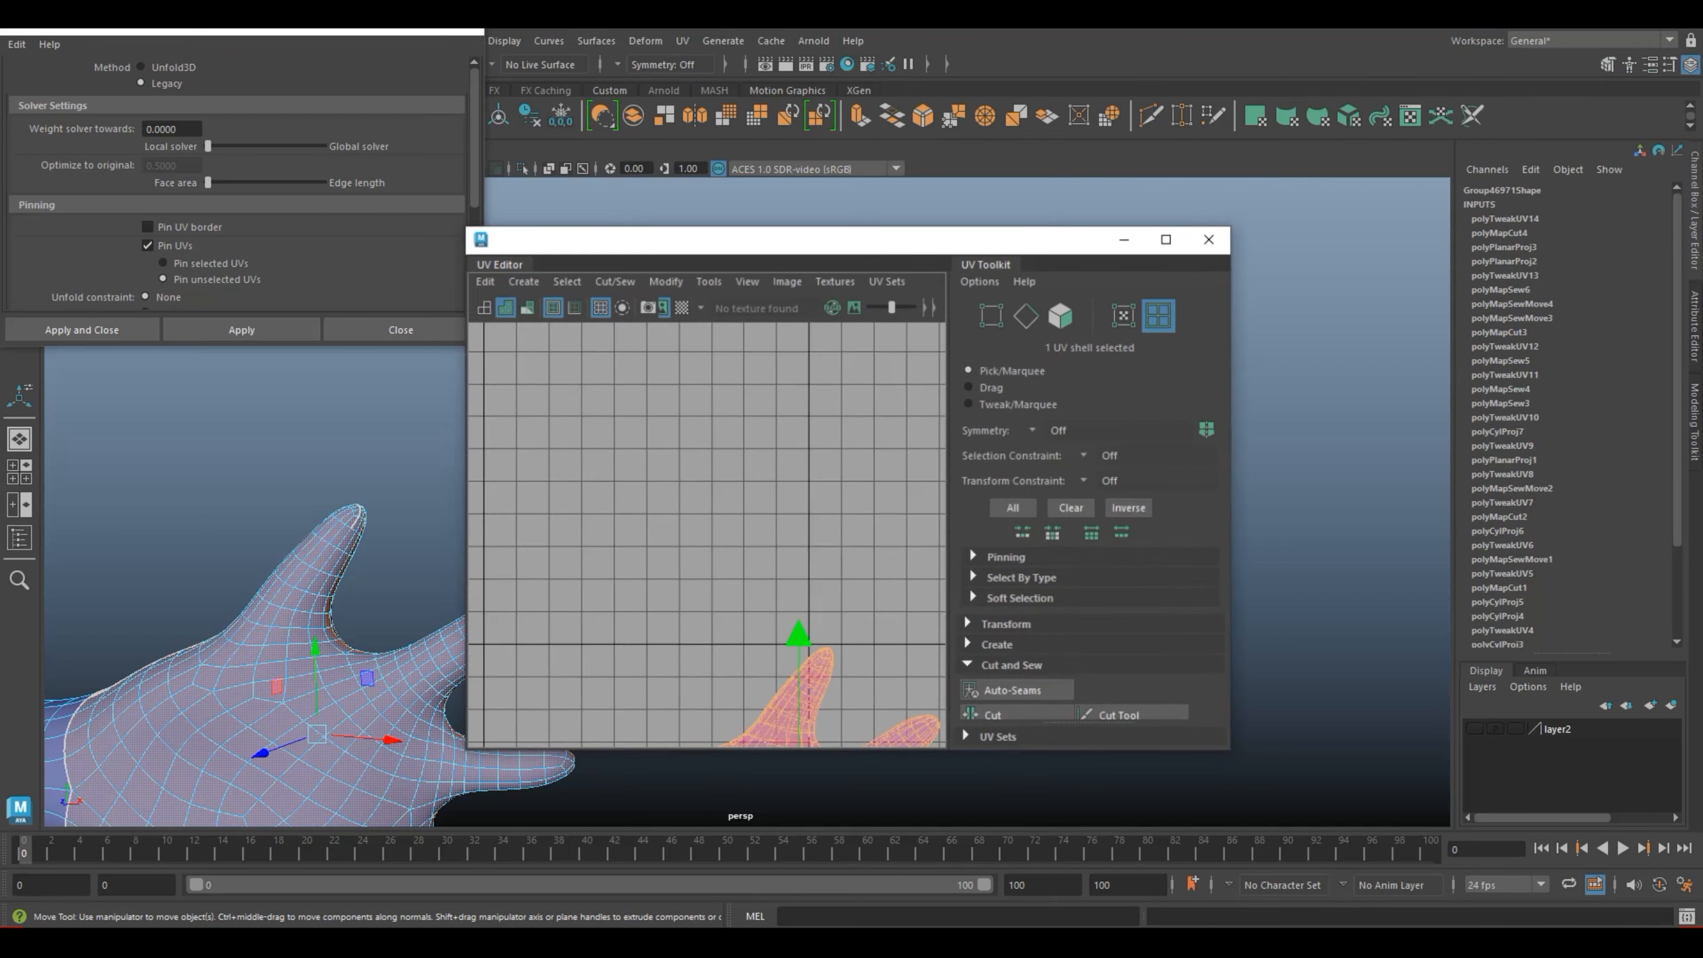
pyautogui.click(241, 330)
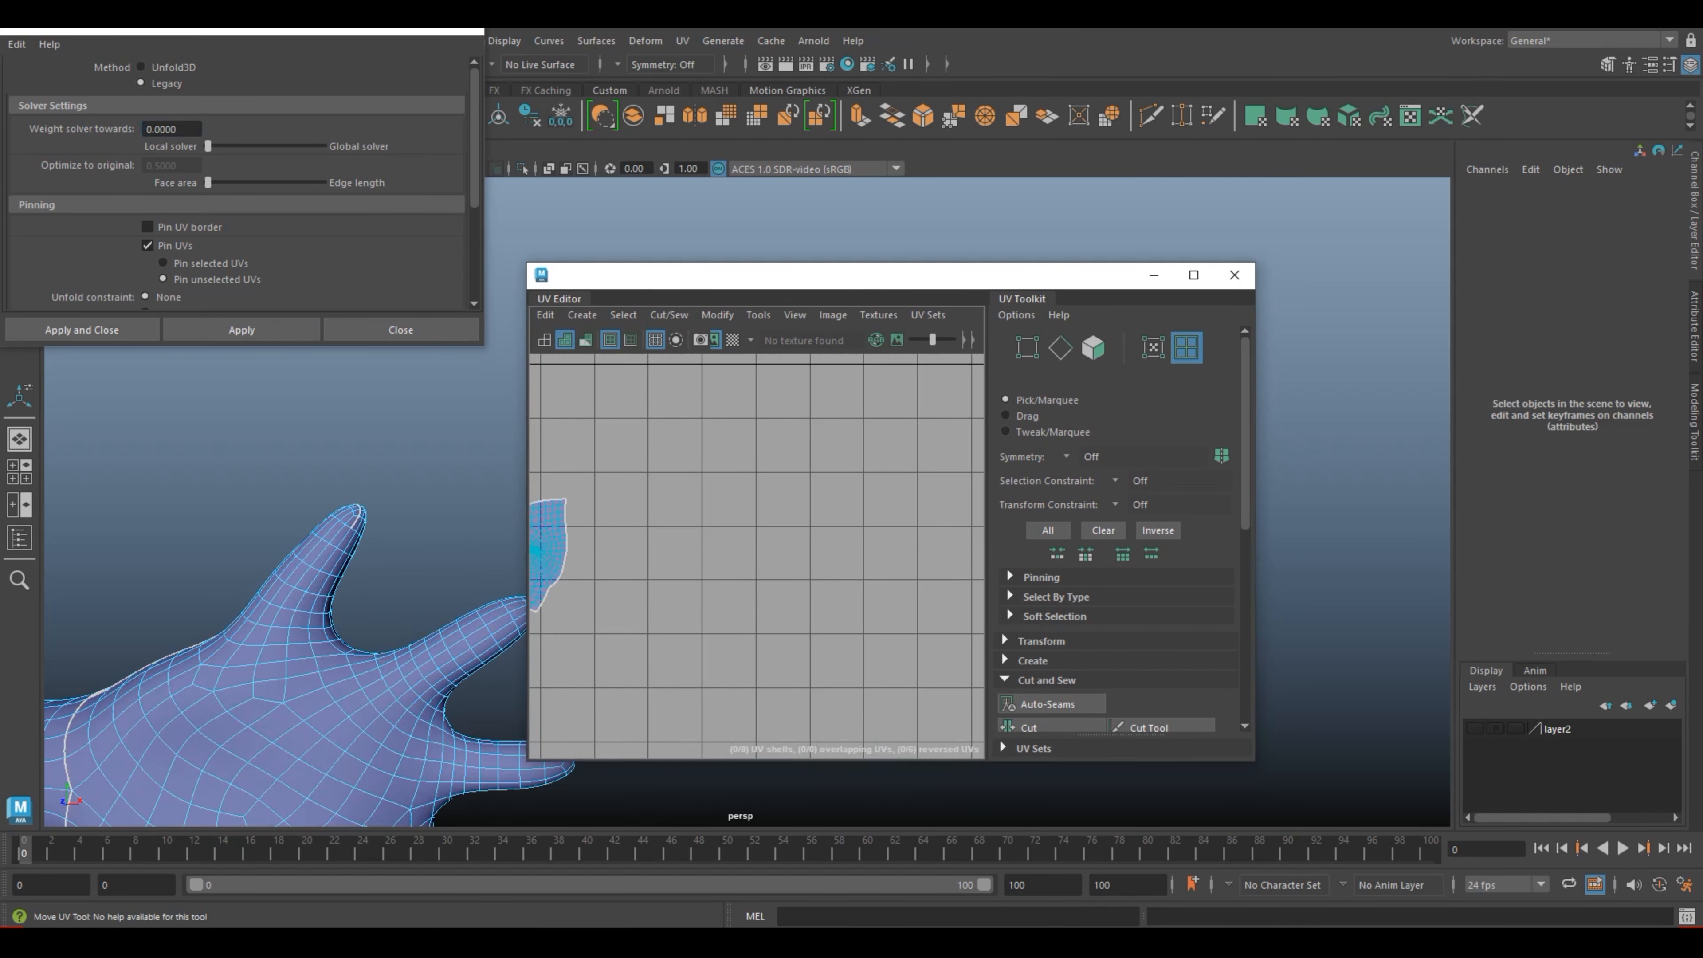
pyautogui.scroll(2, 757, 556)
pyautogui.keyDown('alt'); pyautogui.moveTo(644, 510); pyautogui.dragTo(805, 577, button='middle'); pyautogui.keyUp('alt')
pyautogui.click(757, 556)
pyautogui.scroll(-5, 757, 556)
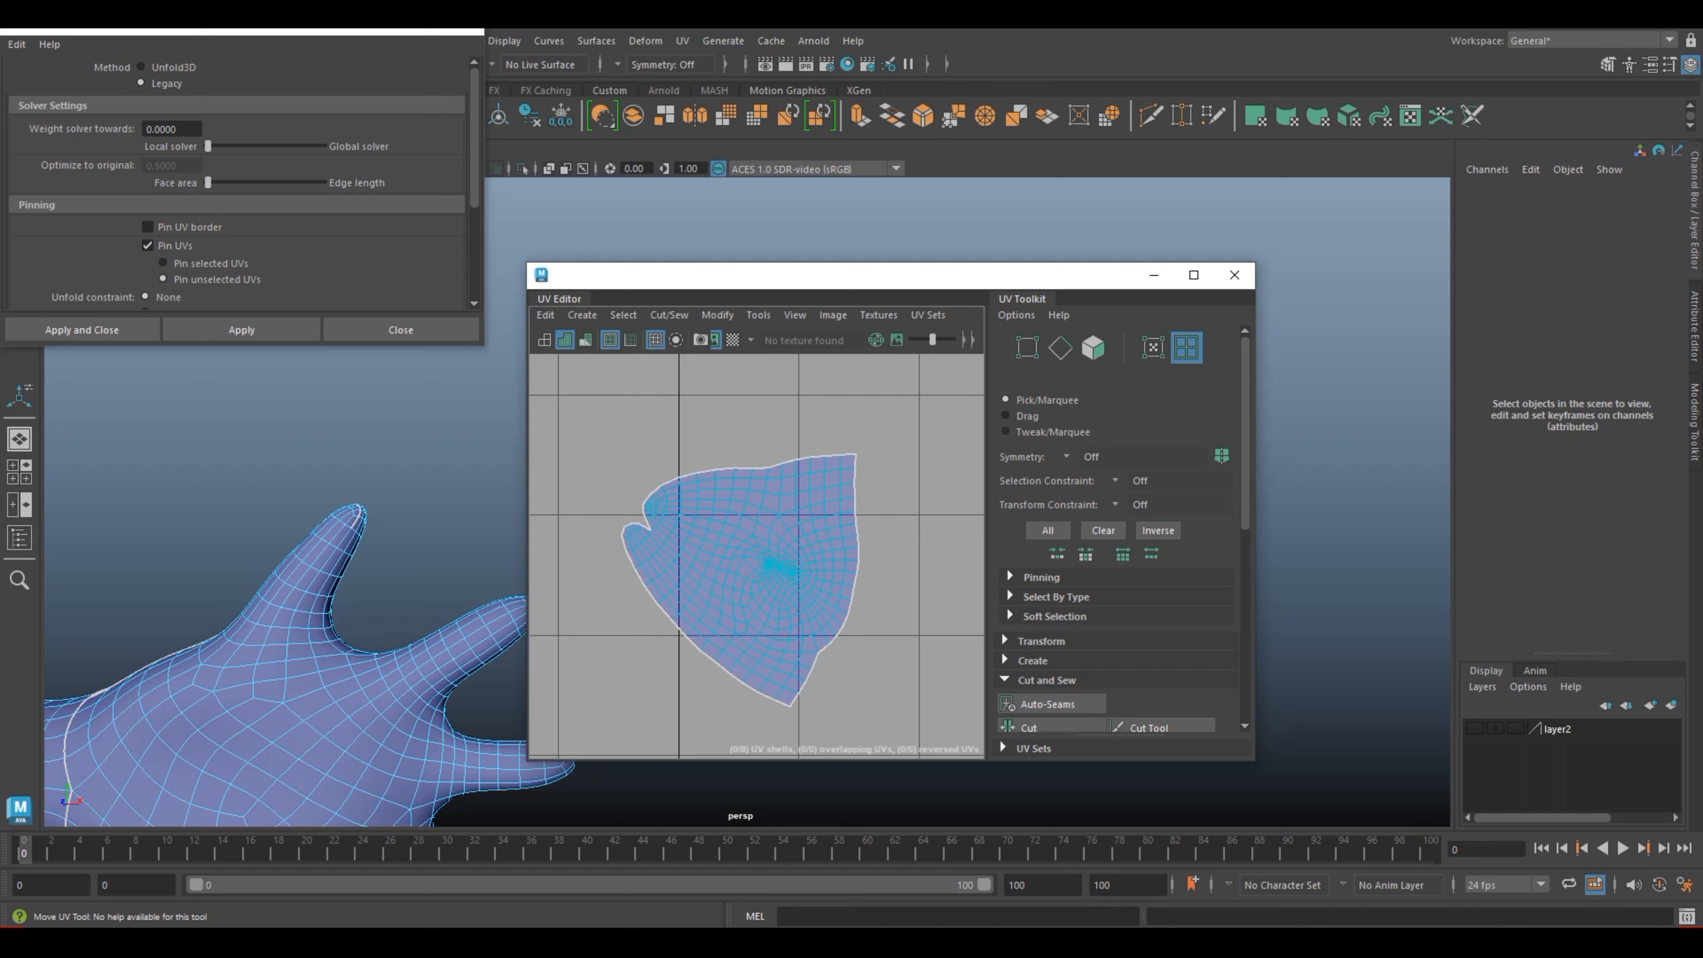
pyautogui.click(464, 31)
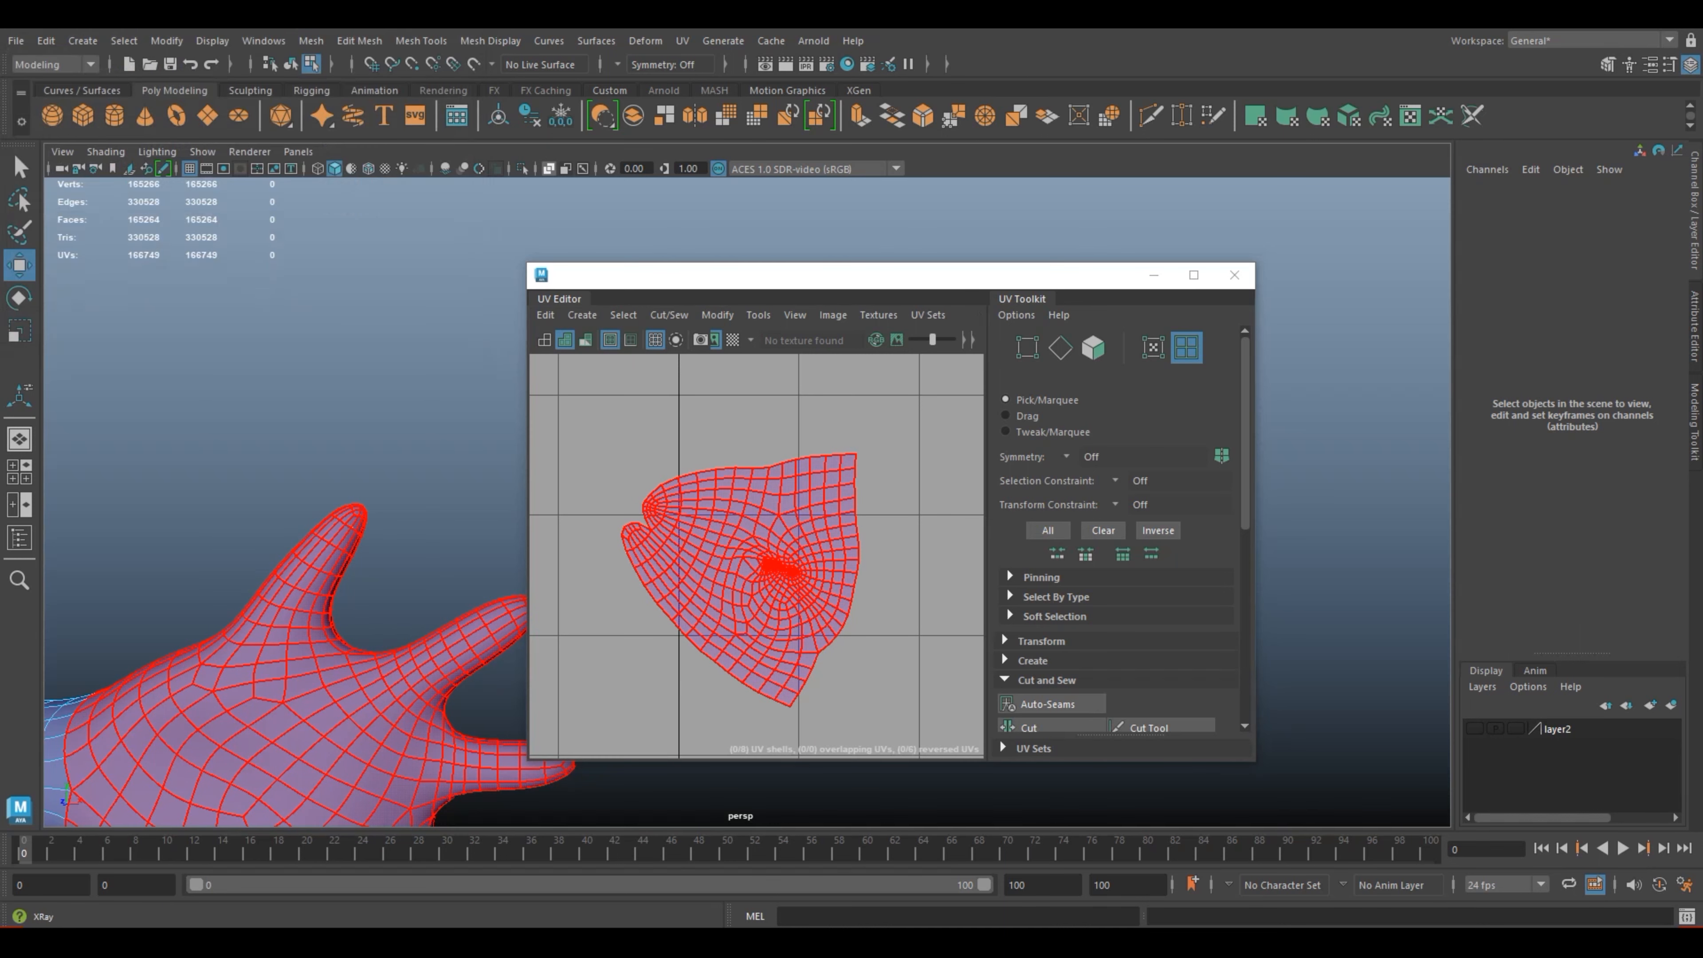
# Step: Move the unfolded hand shell back into the 0–1 tile among the other body shells and deselect it
pyautogui.click(911, 588)
pyautogui.scroll(-3, 912, 589)
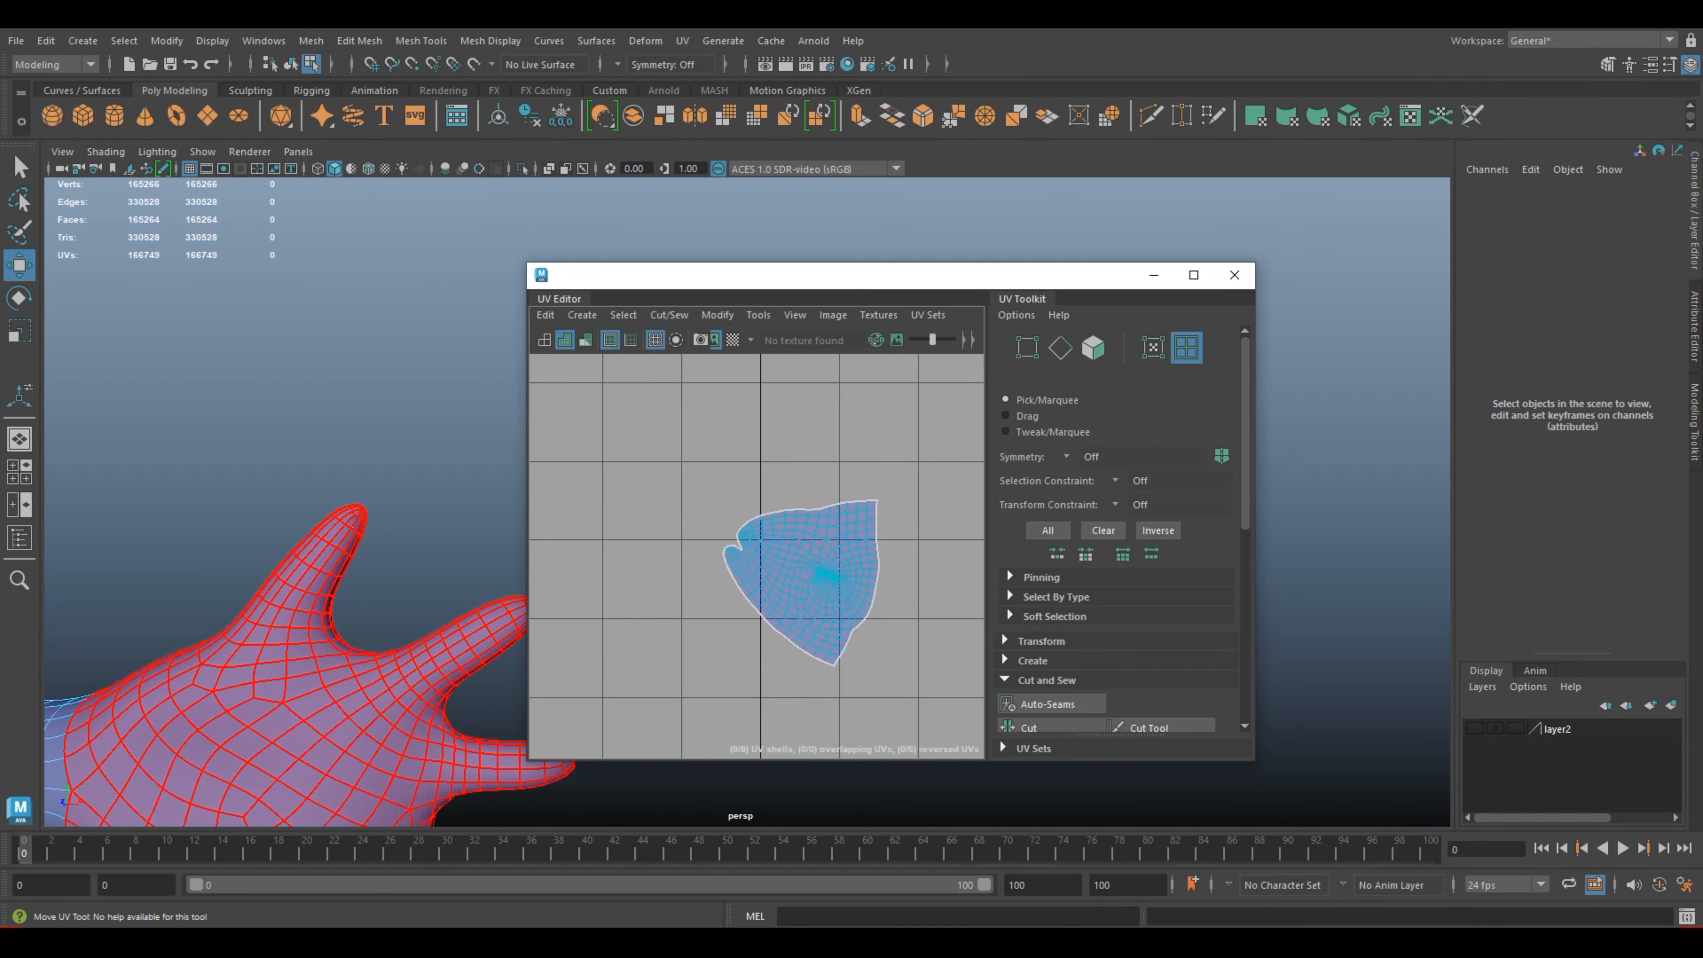
pyautogui.scroll(-5, 912, 589)
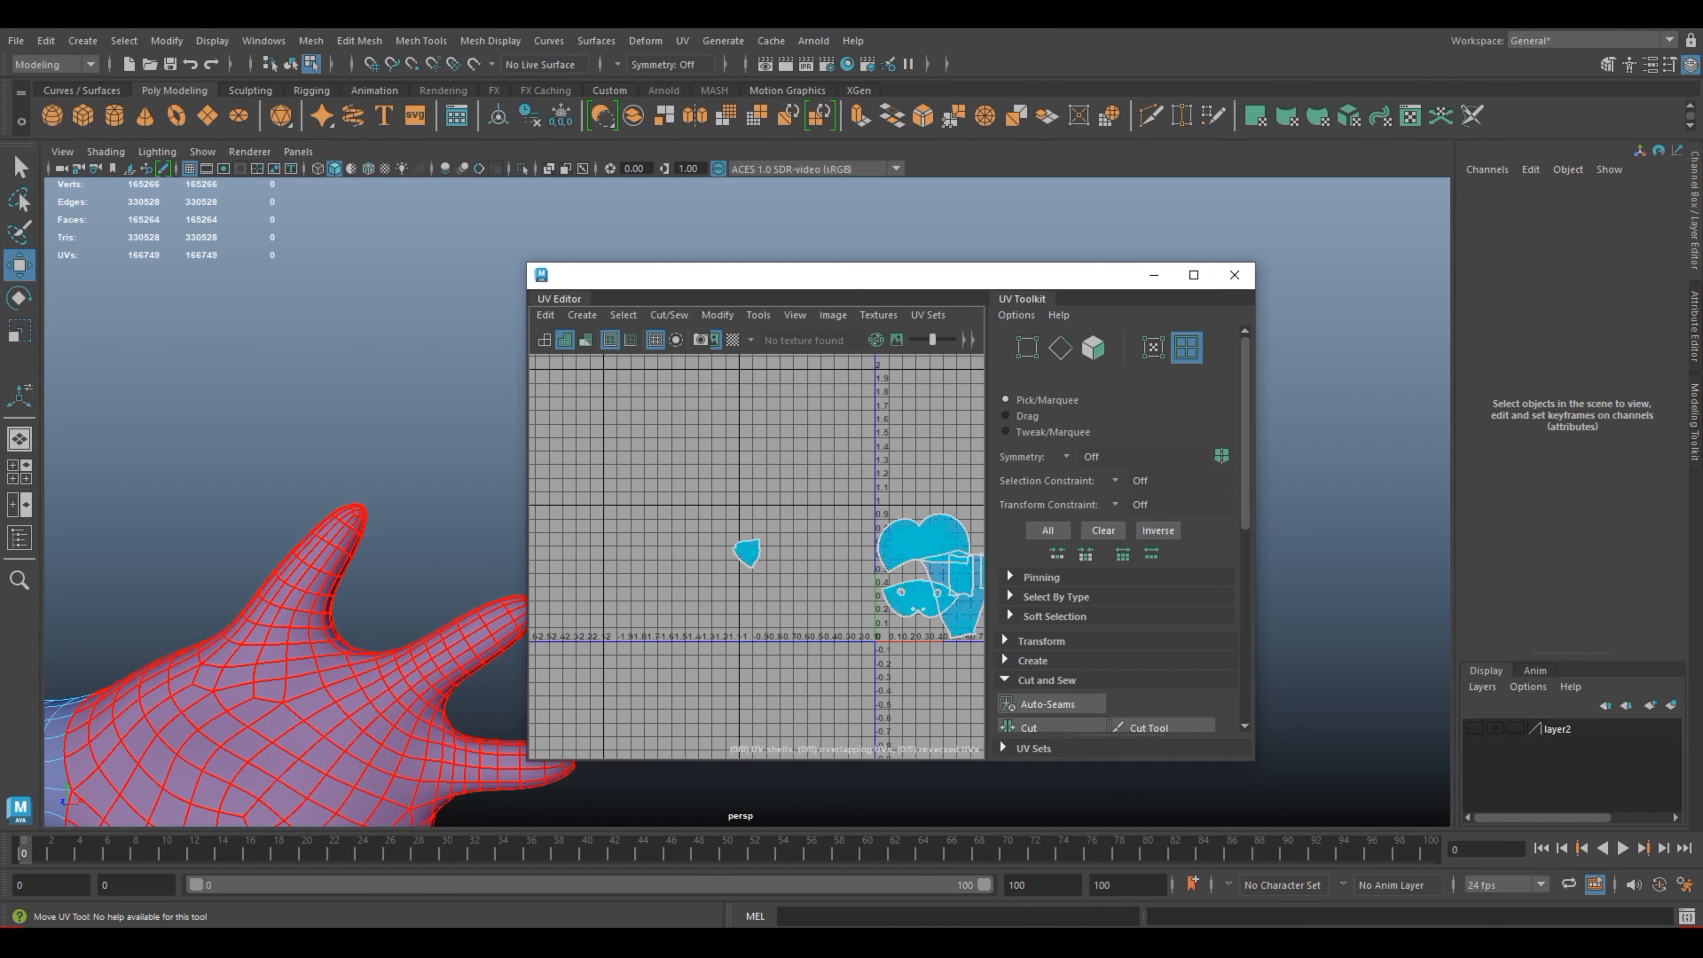
pyautogui.keyDown('alt'); pyautogui.moveTo(733, 550); pyautogui.dragTo(631, 511, button='middle'); pyautogui.keyUp('alt')
pyautogui.moveTo(631, 511); pyautogui.dragTo(554, 487, button='right')
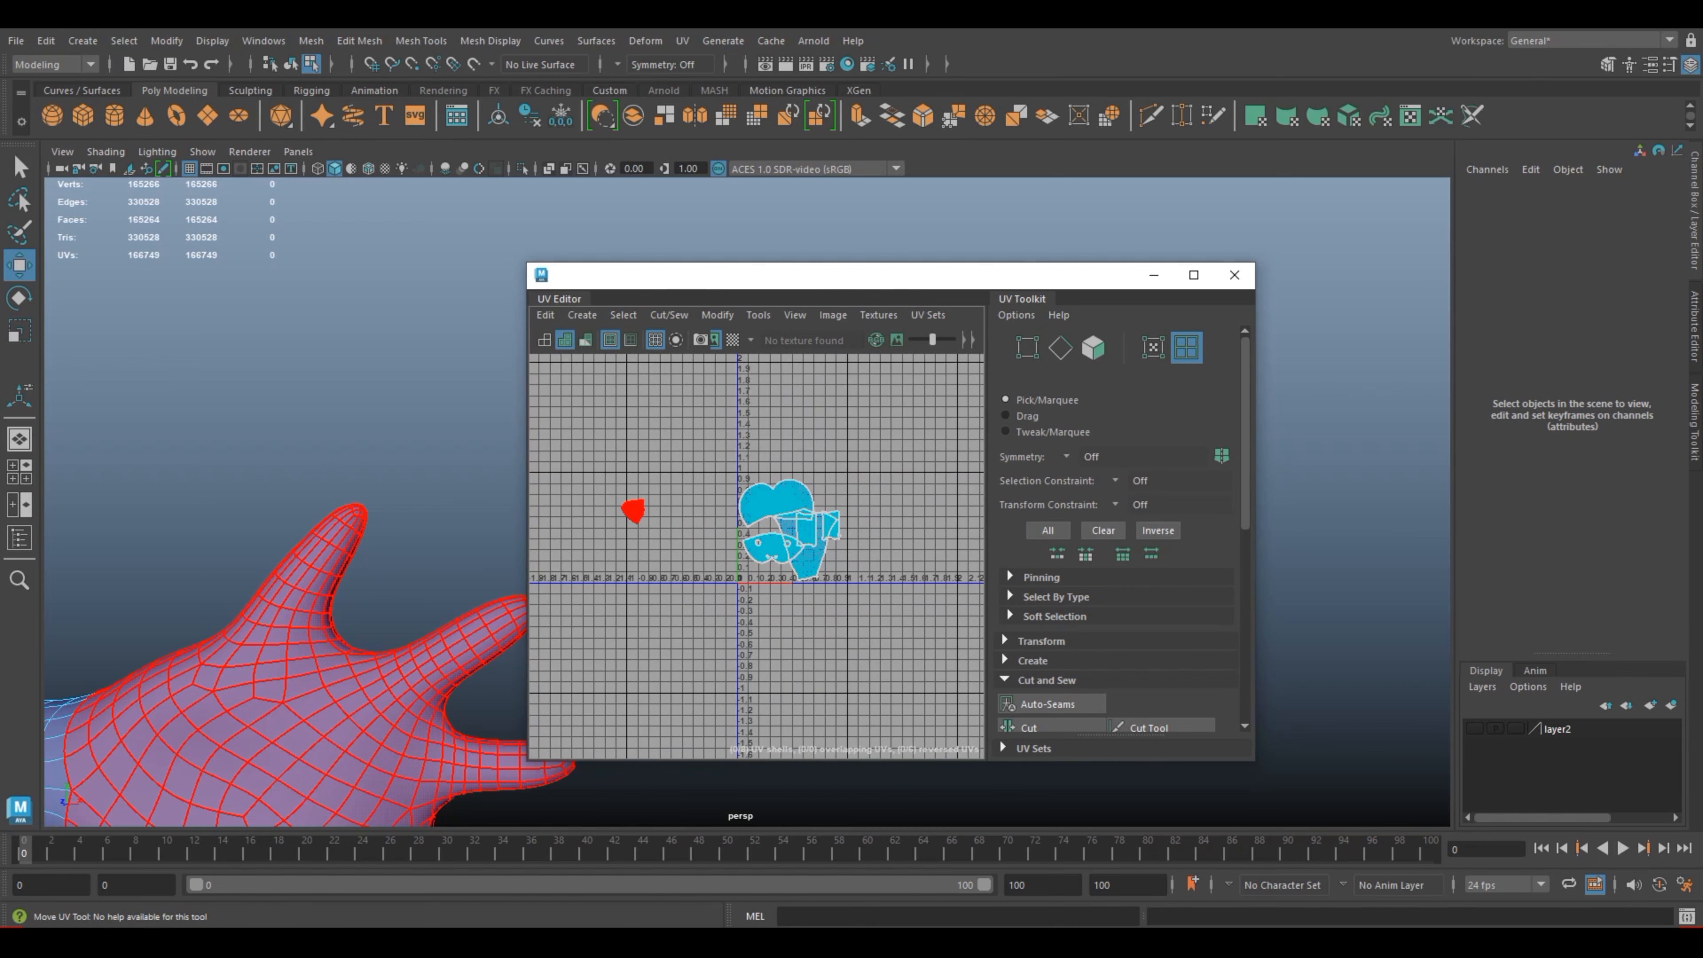
pyautogui.click(633, 511)
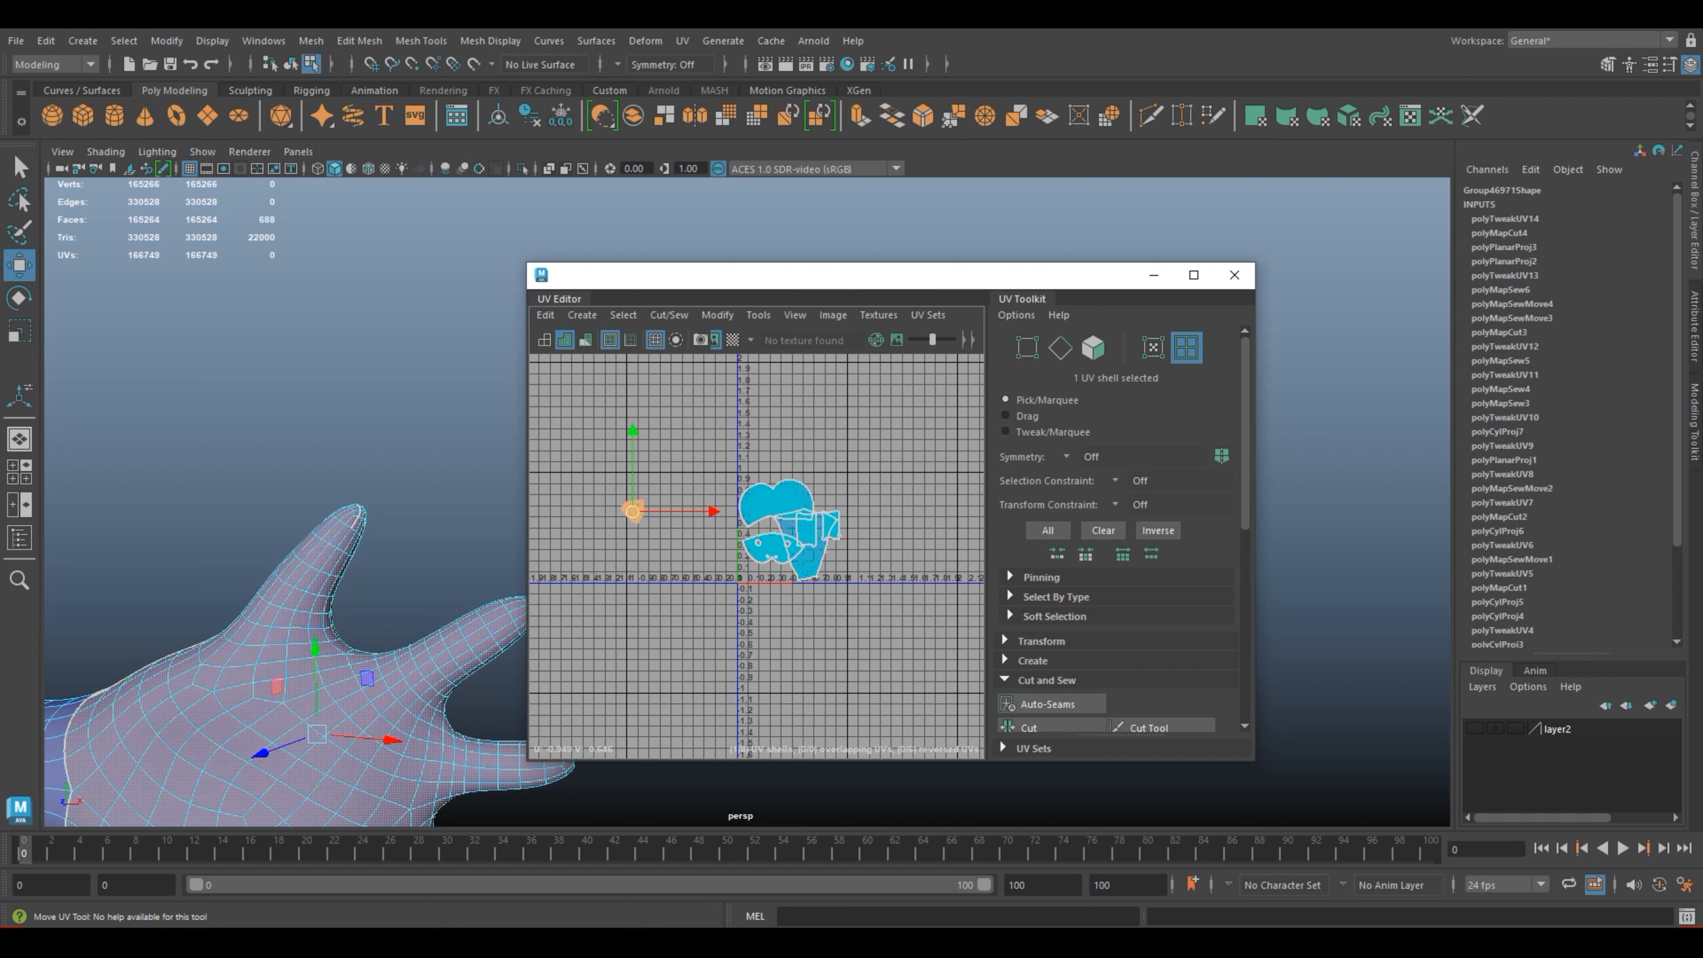
pyautogui.moveTo(632, 512); pyautogui.dragTo(796, 540)
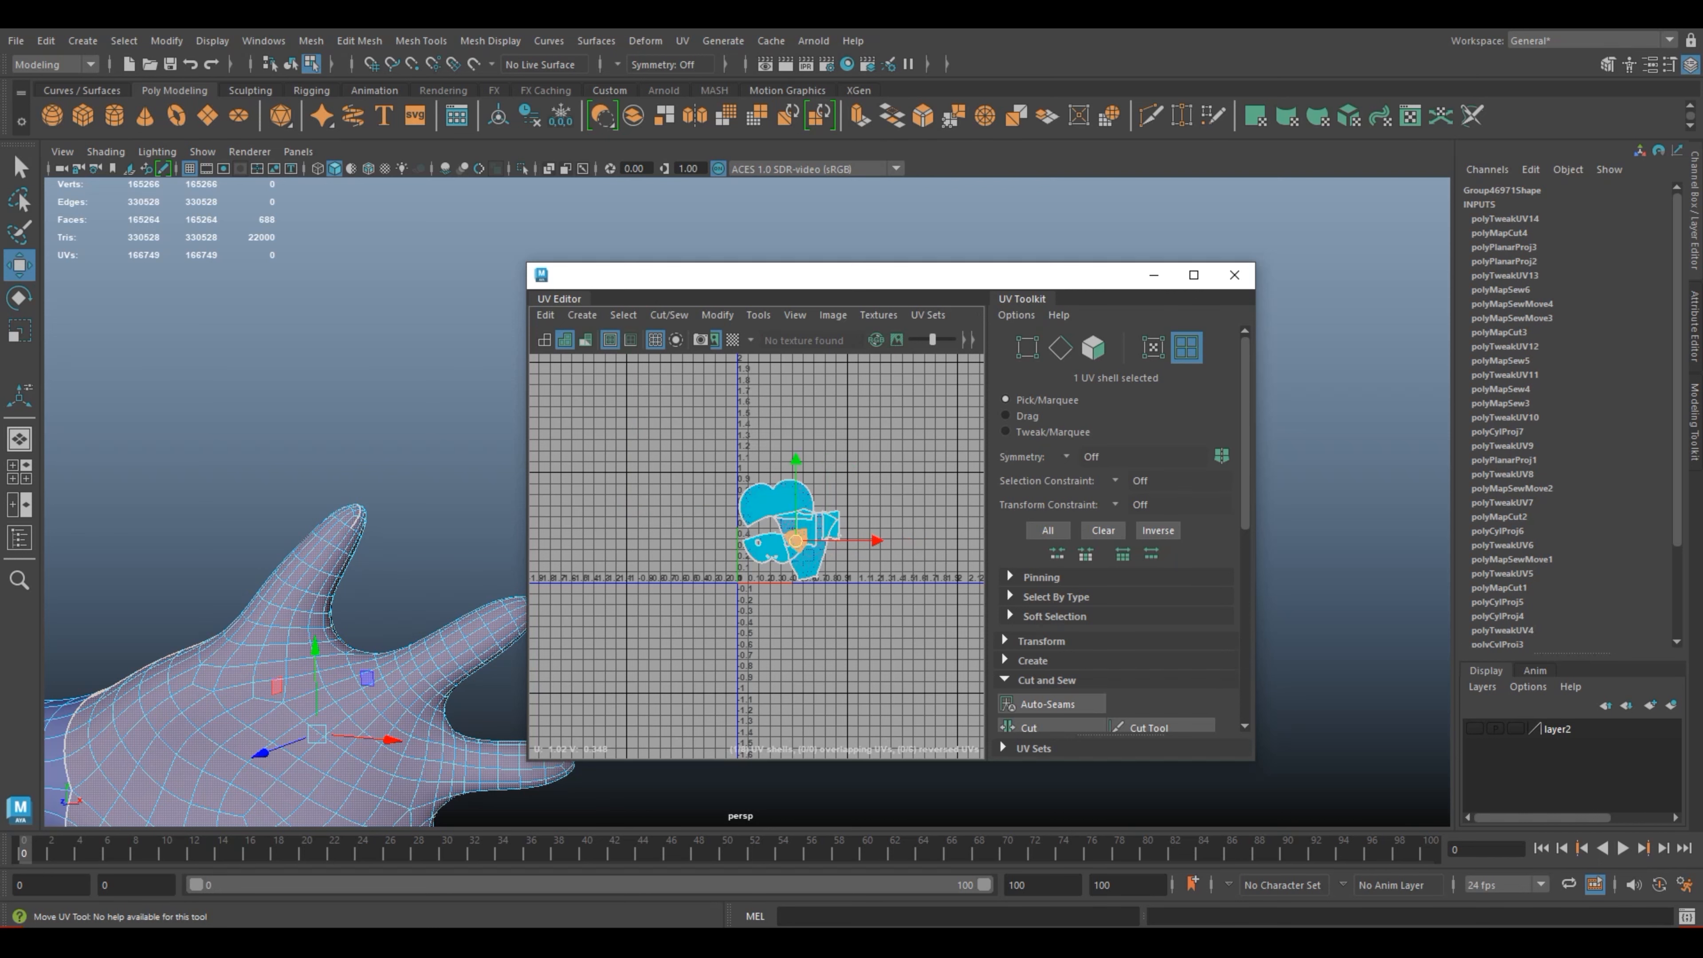
pyautogui.click(871, 556)
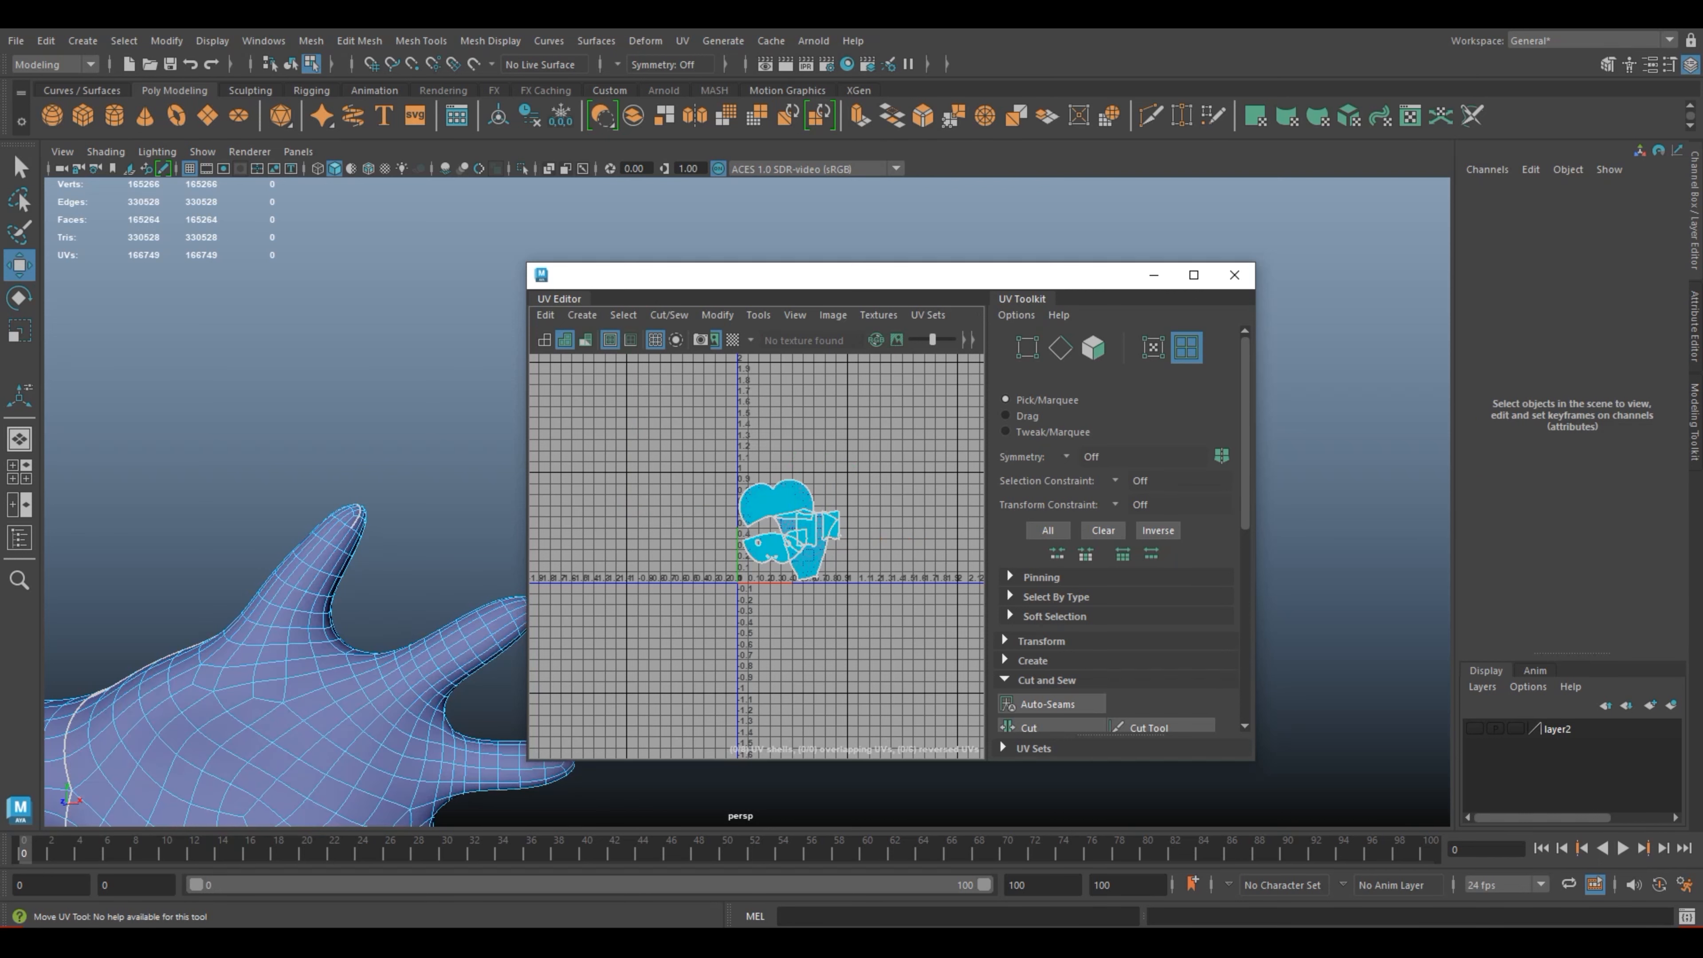
# Step: Display the model as wireframe, bring the whole character into a front-facing view and save the scene
pyautogui.scroll(-3, 756, 556)
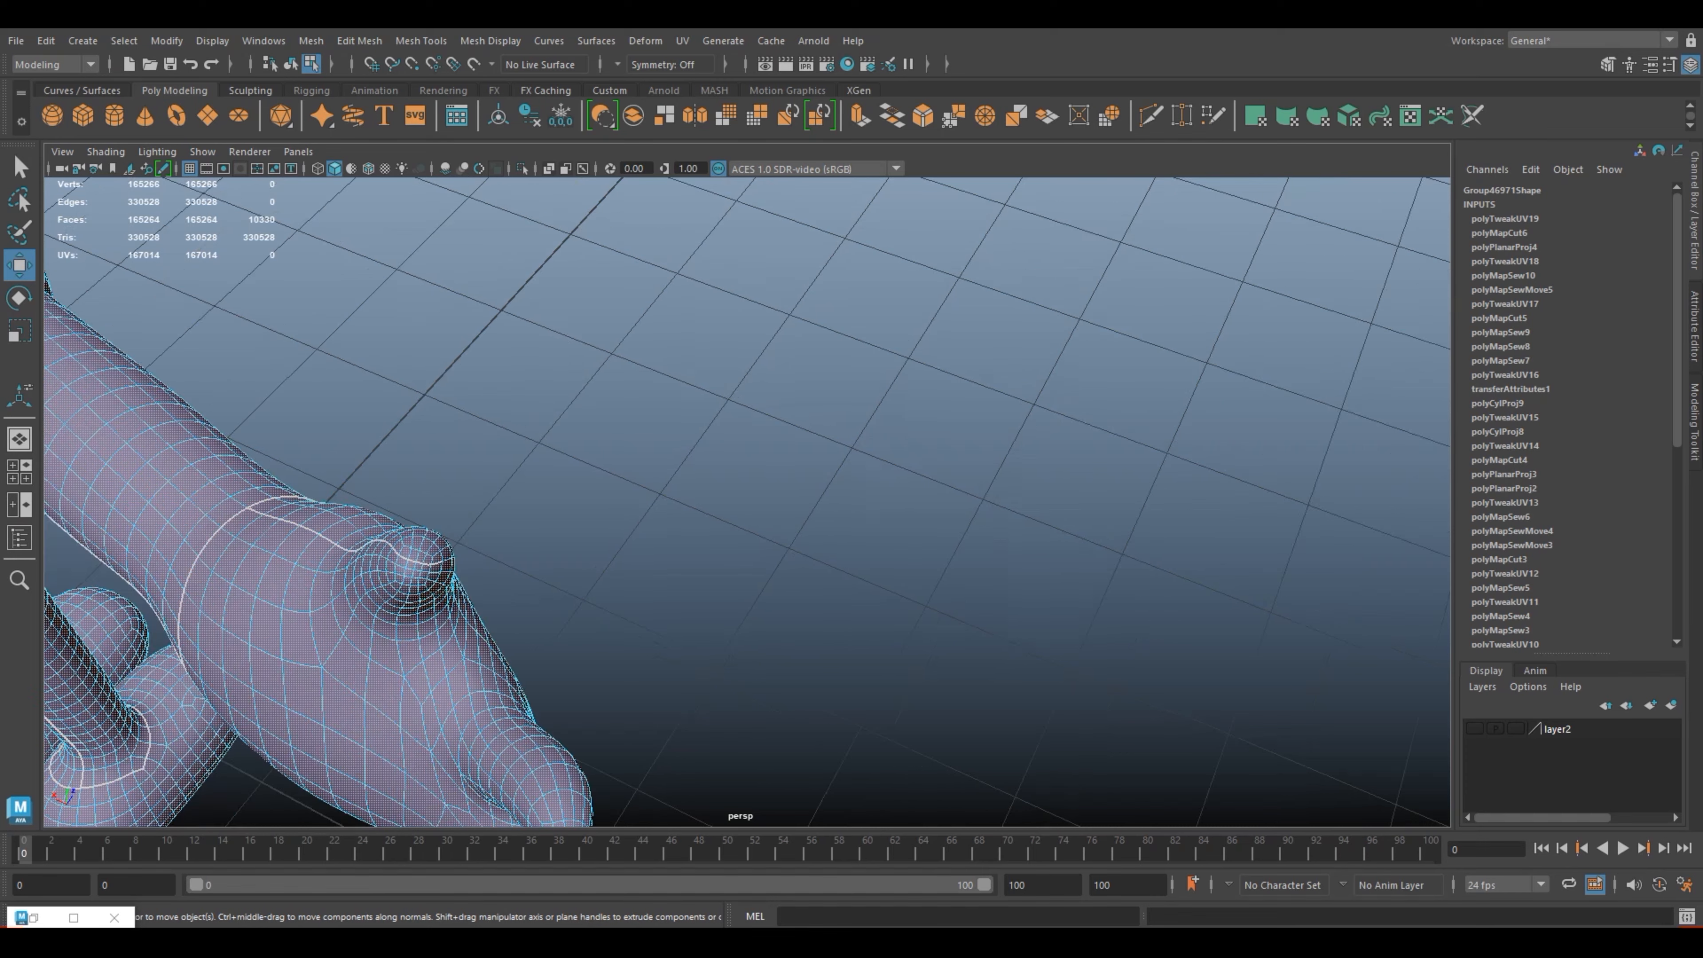
pyautogui.click(318, 168)
pyautogui.scroll(-10, 746, 502)
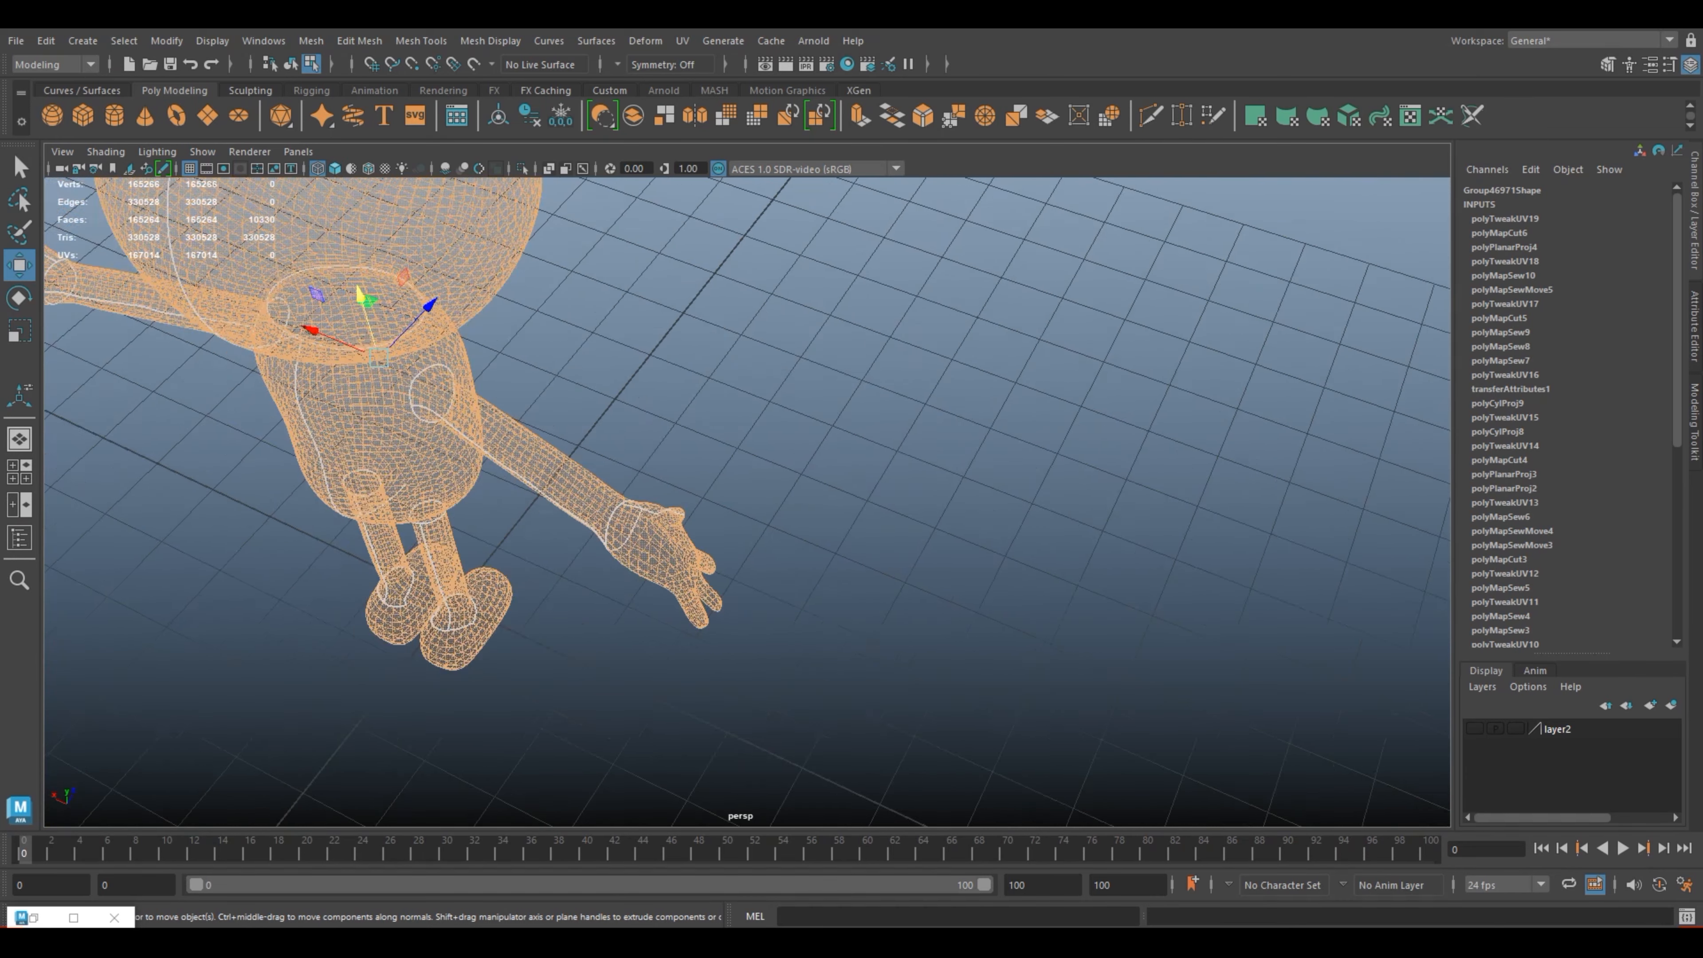
pyautogui.hotkey('ctrl', 's')
pyautogui.scroll(-4, 747, 501)
pyautogui.keyDown('alt'); pyautogui.moveTo(747, 502); pyautogui.dragTo(816, 396); pyautogui.keyUp('alt')
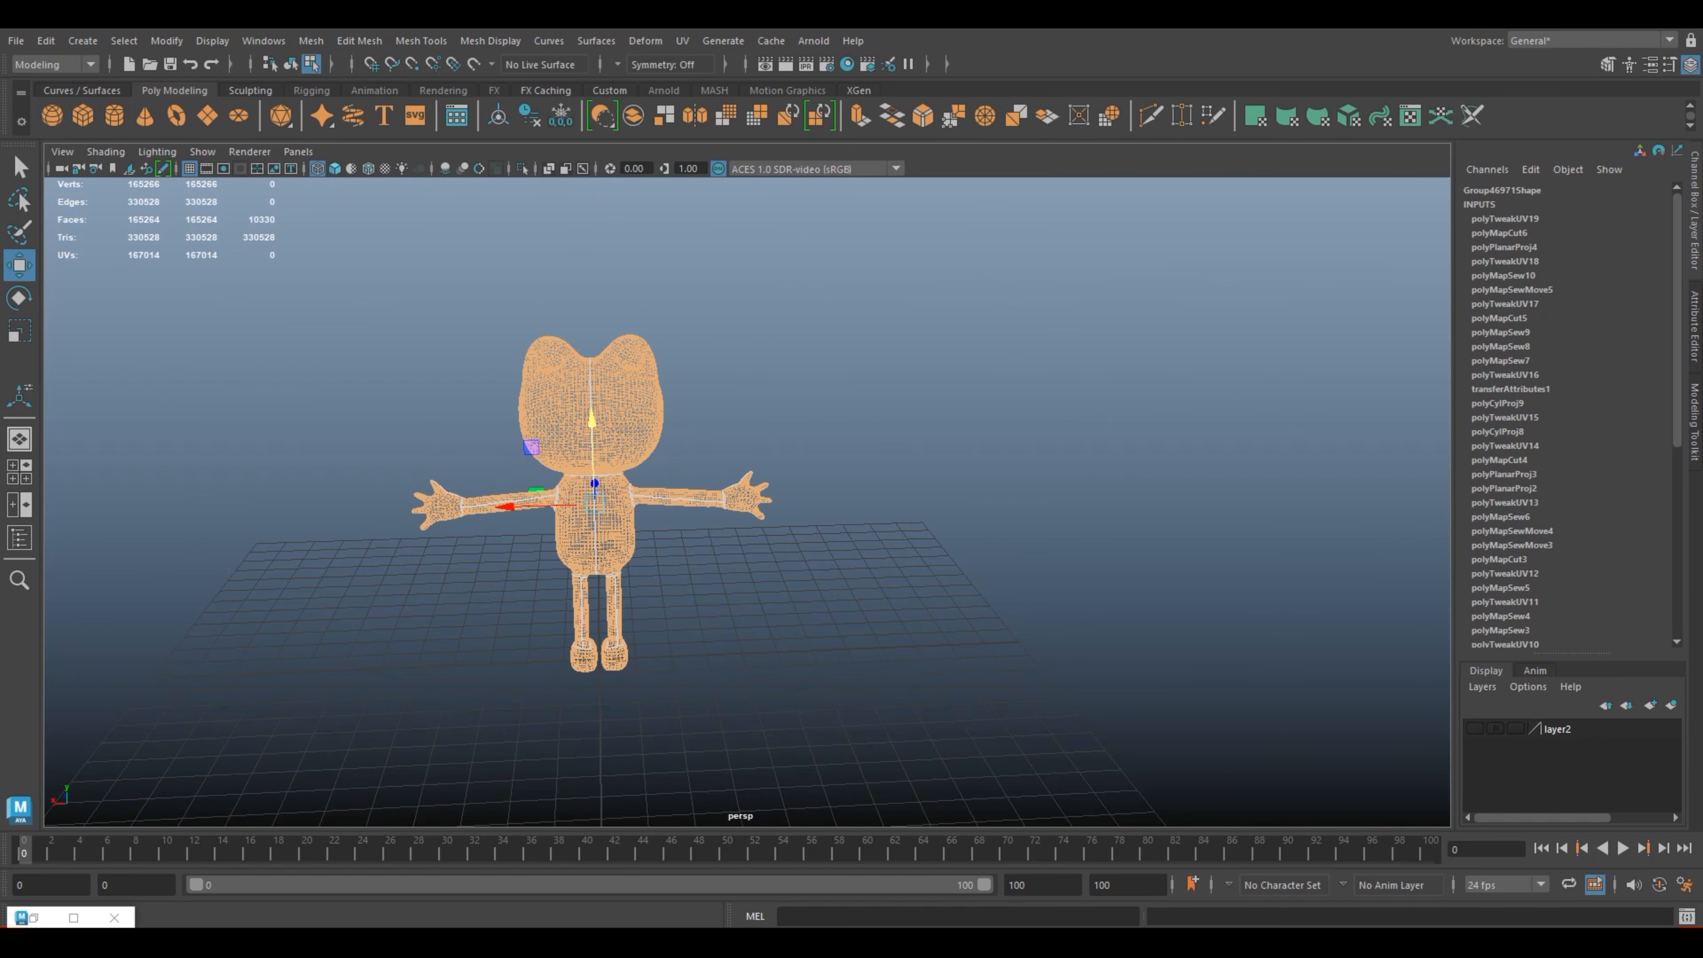
pyautogui.moveTo(630, 942)
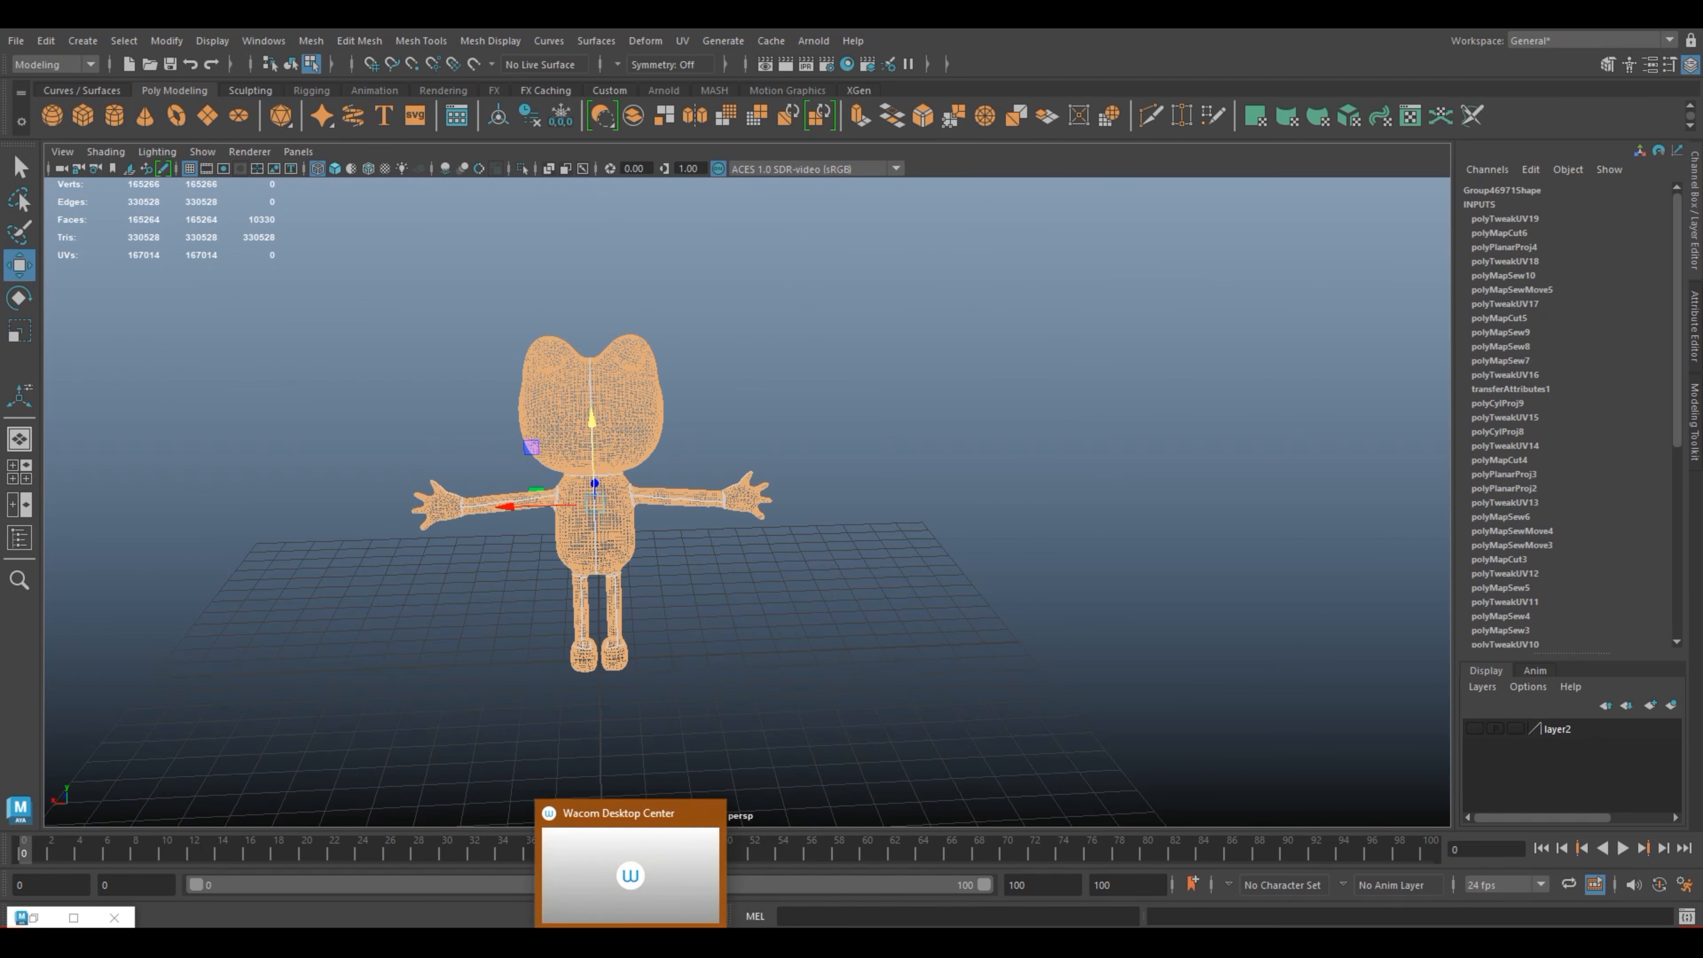
# Step: Try laying out all selected UV shells in a row along U in the enlarged UV Editor
pyautogui.click(74, 917)
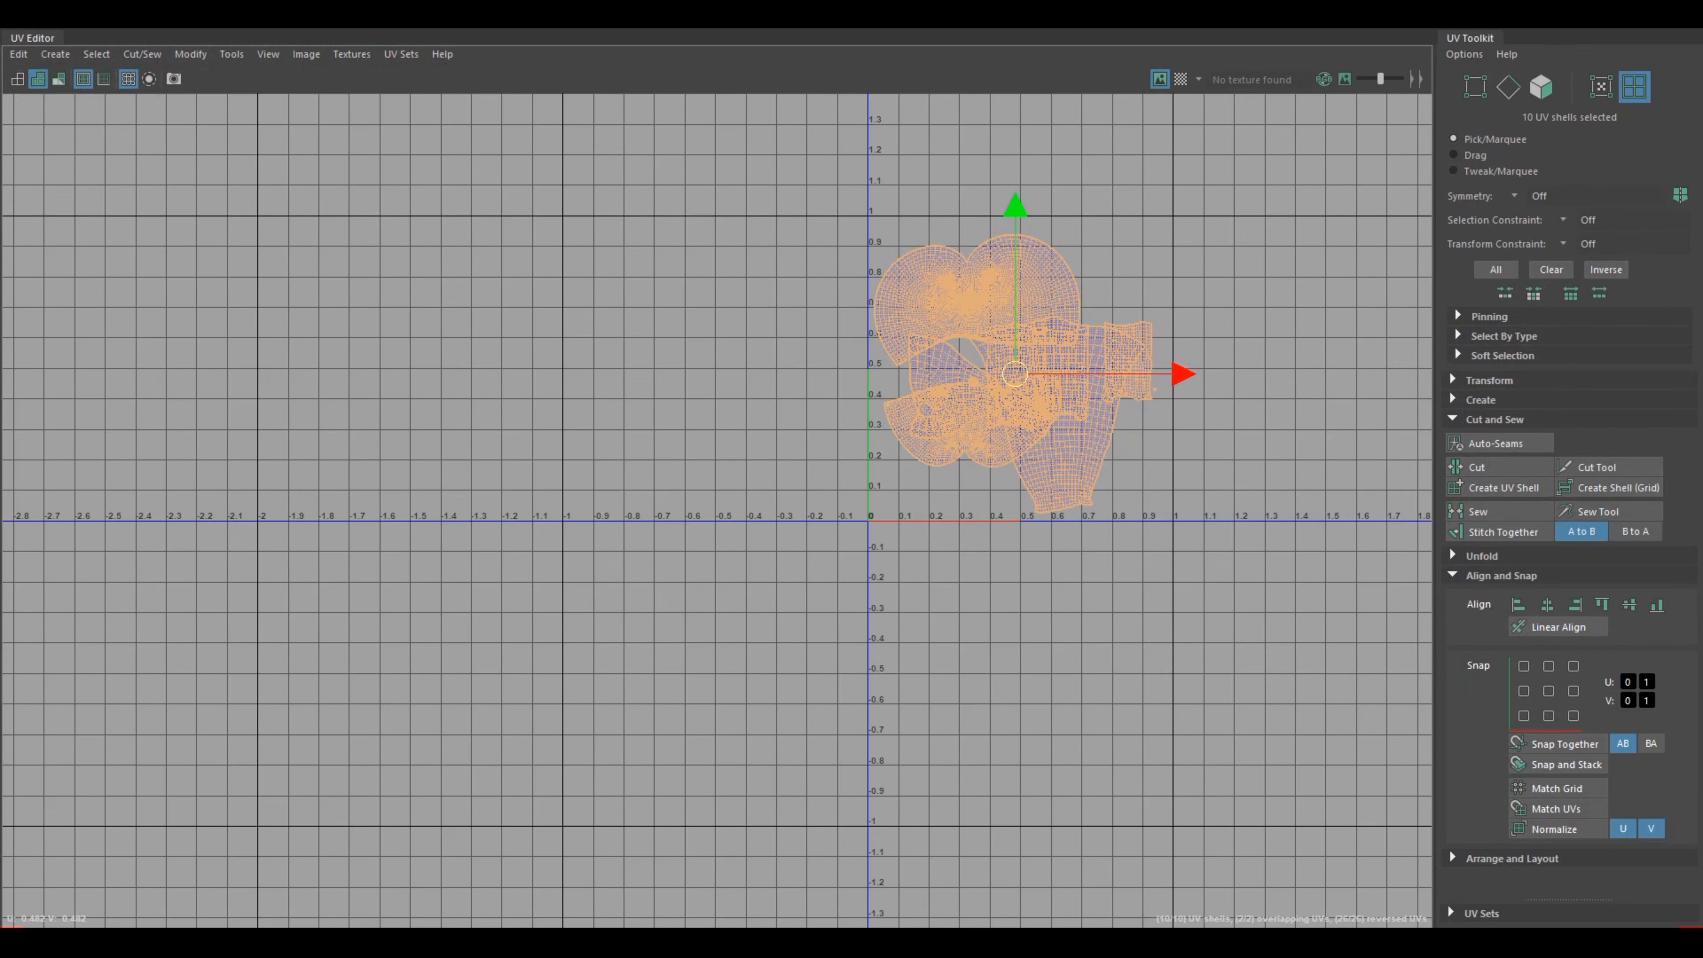
pyautogui.click(1501, 575)
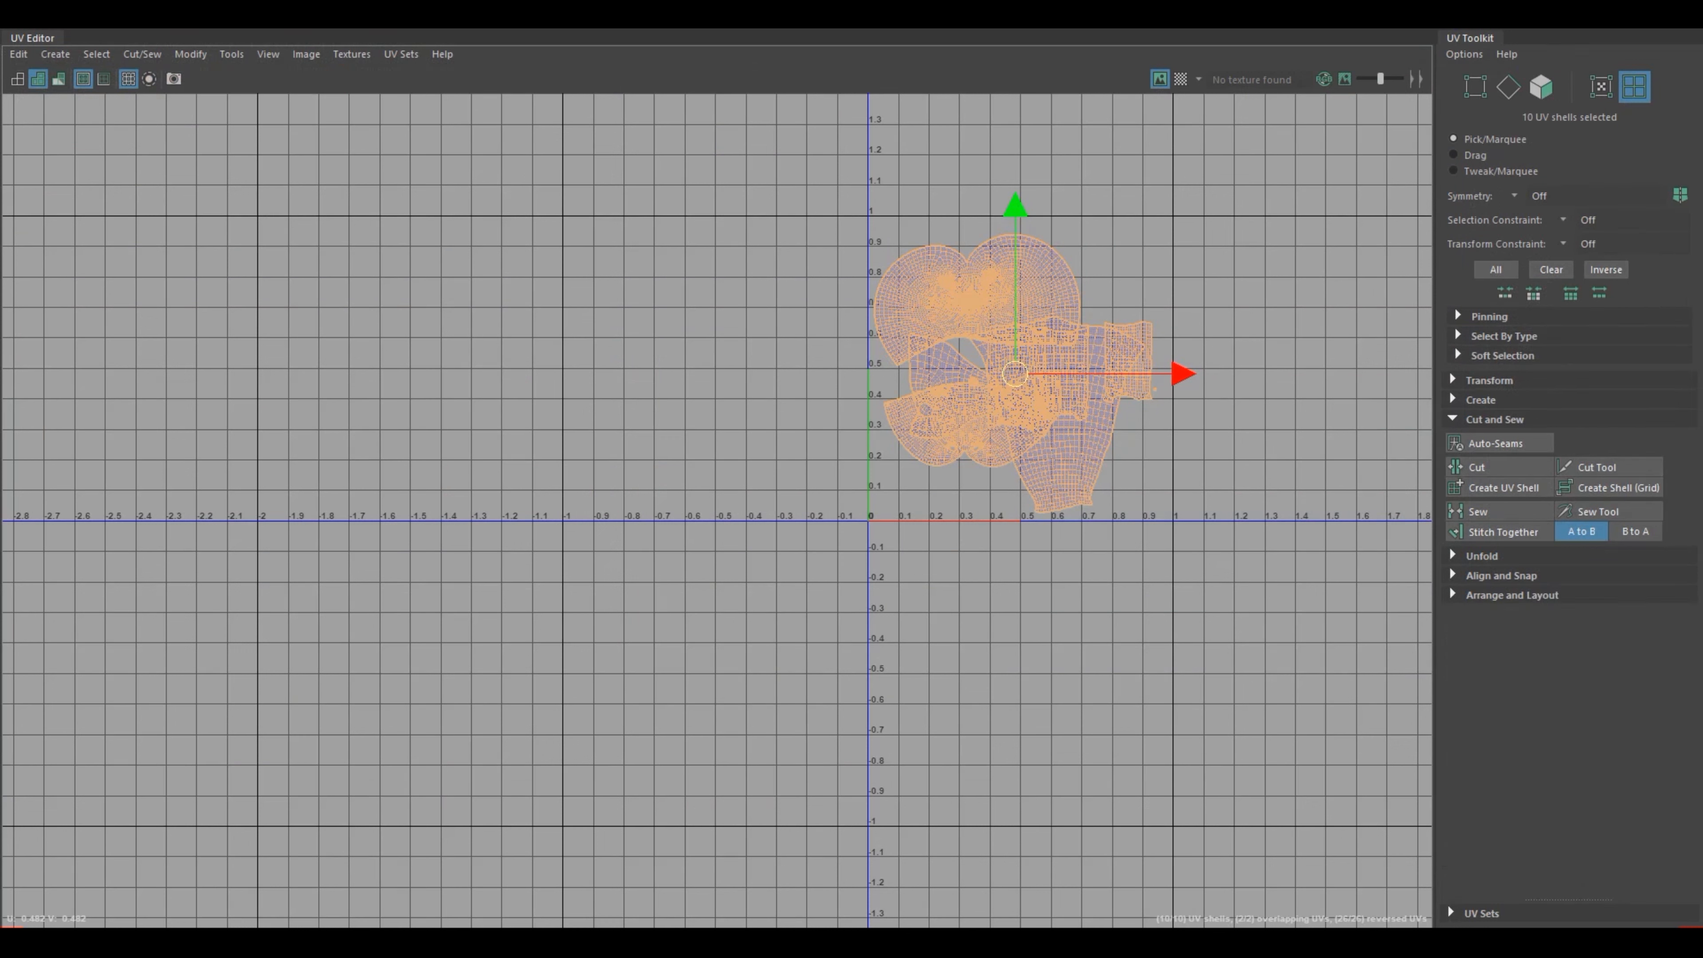
pyautogui.click(1501, 595)
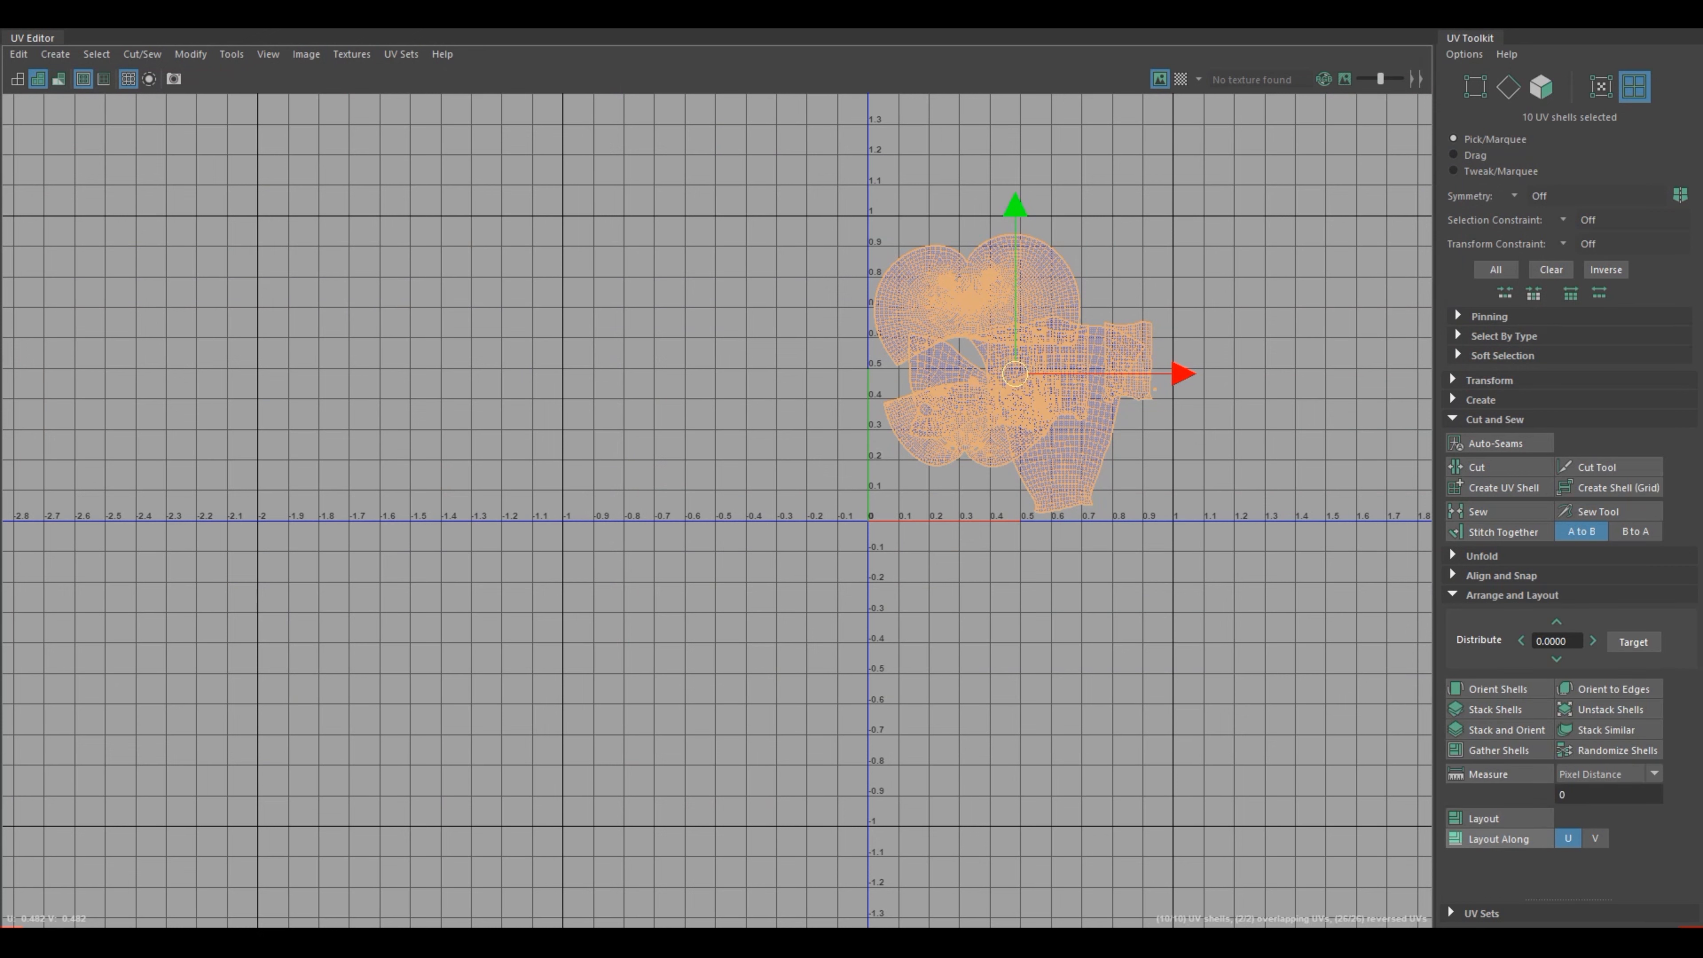
pyautogui.click(1498, 839)
pyautogui.press('f')
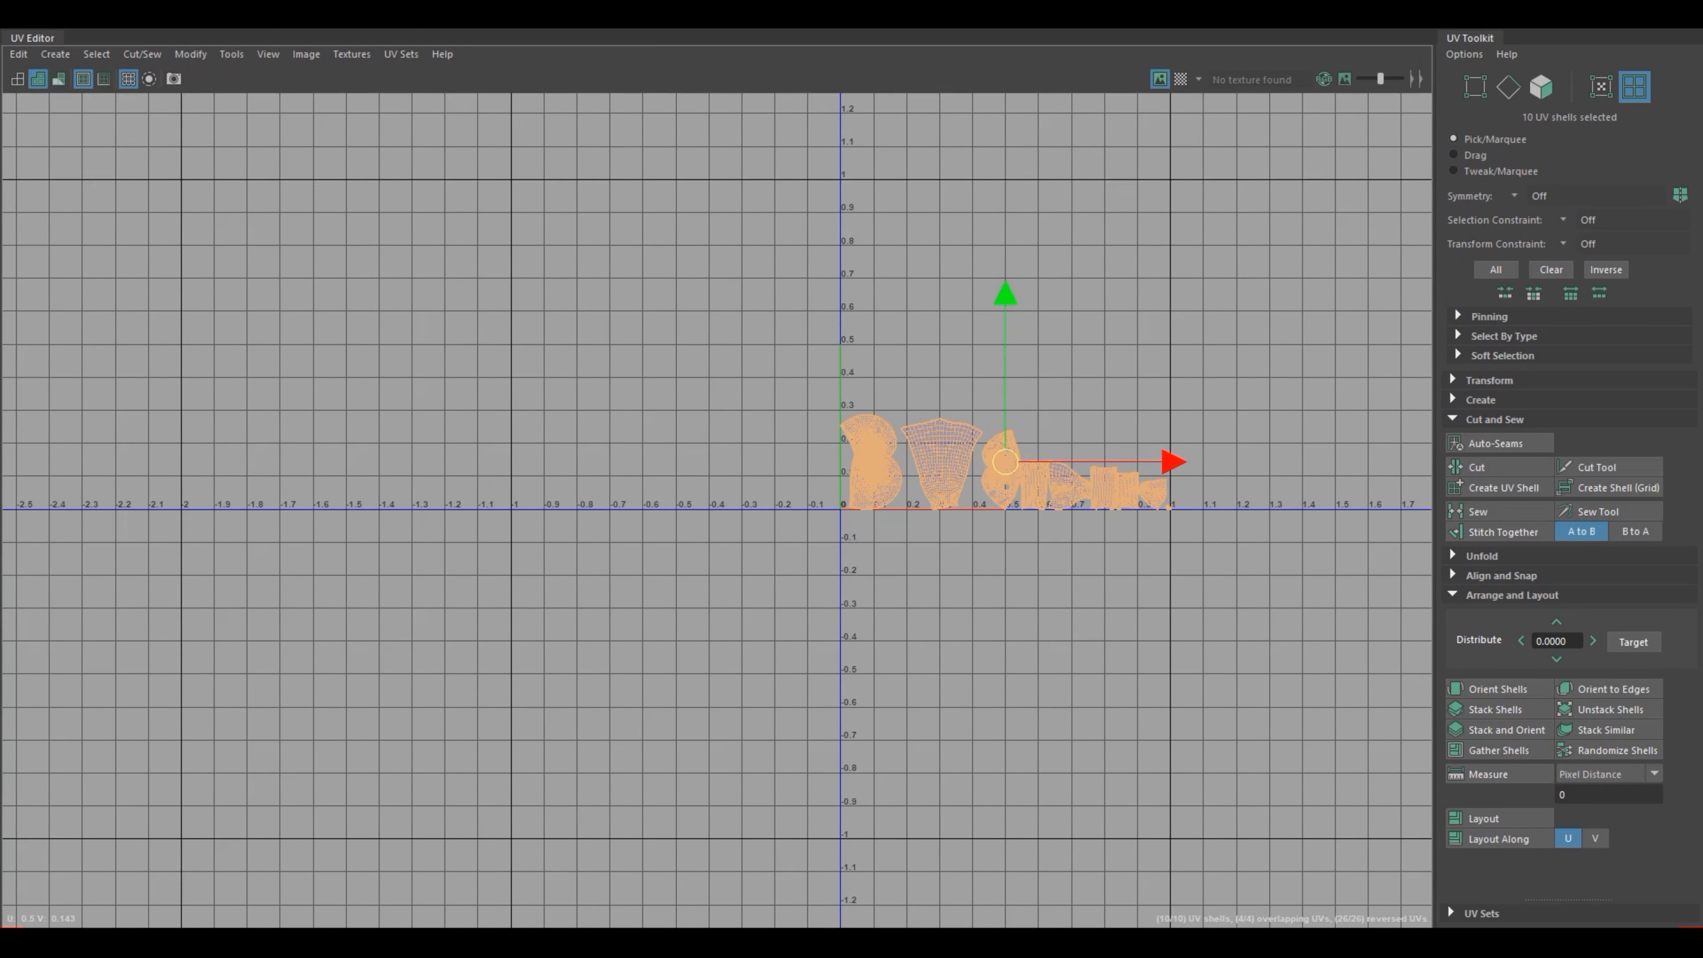
# Step: Try laying out all selected UV shells in a column along V
pyautogui.click(1594, 838)
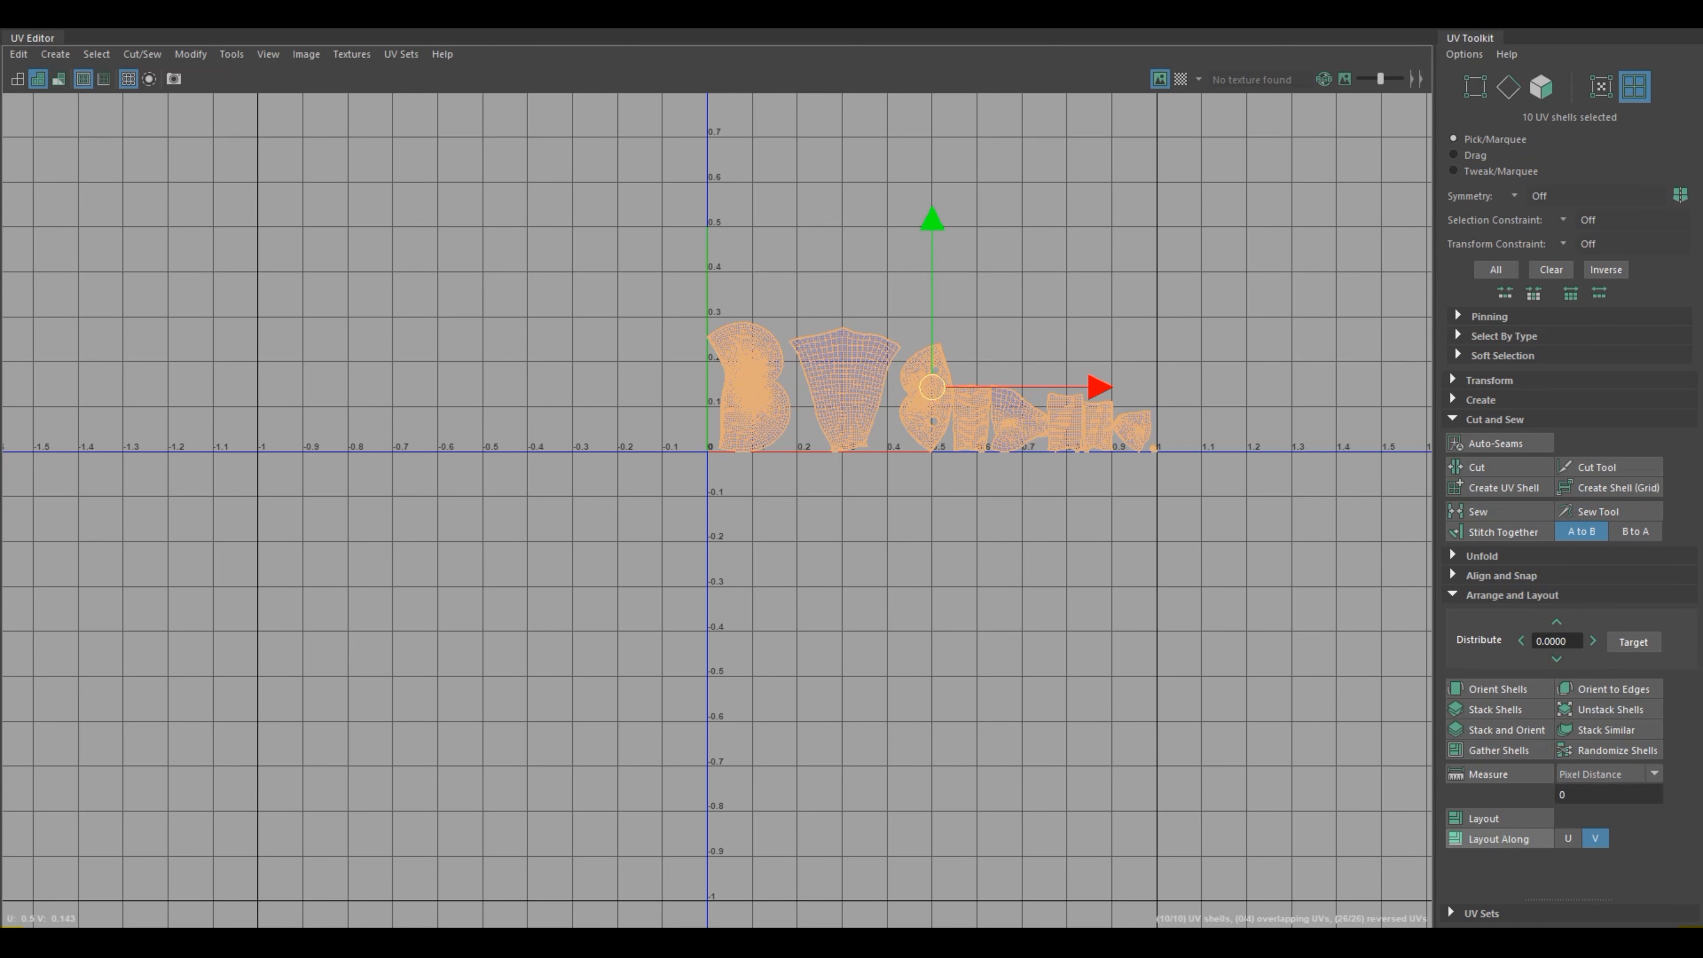
pyautogui.click(1499, 839)
pyautogui.press('f')
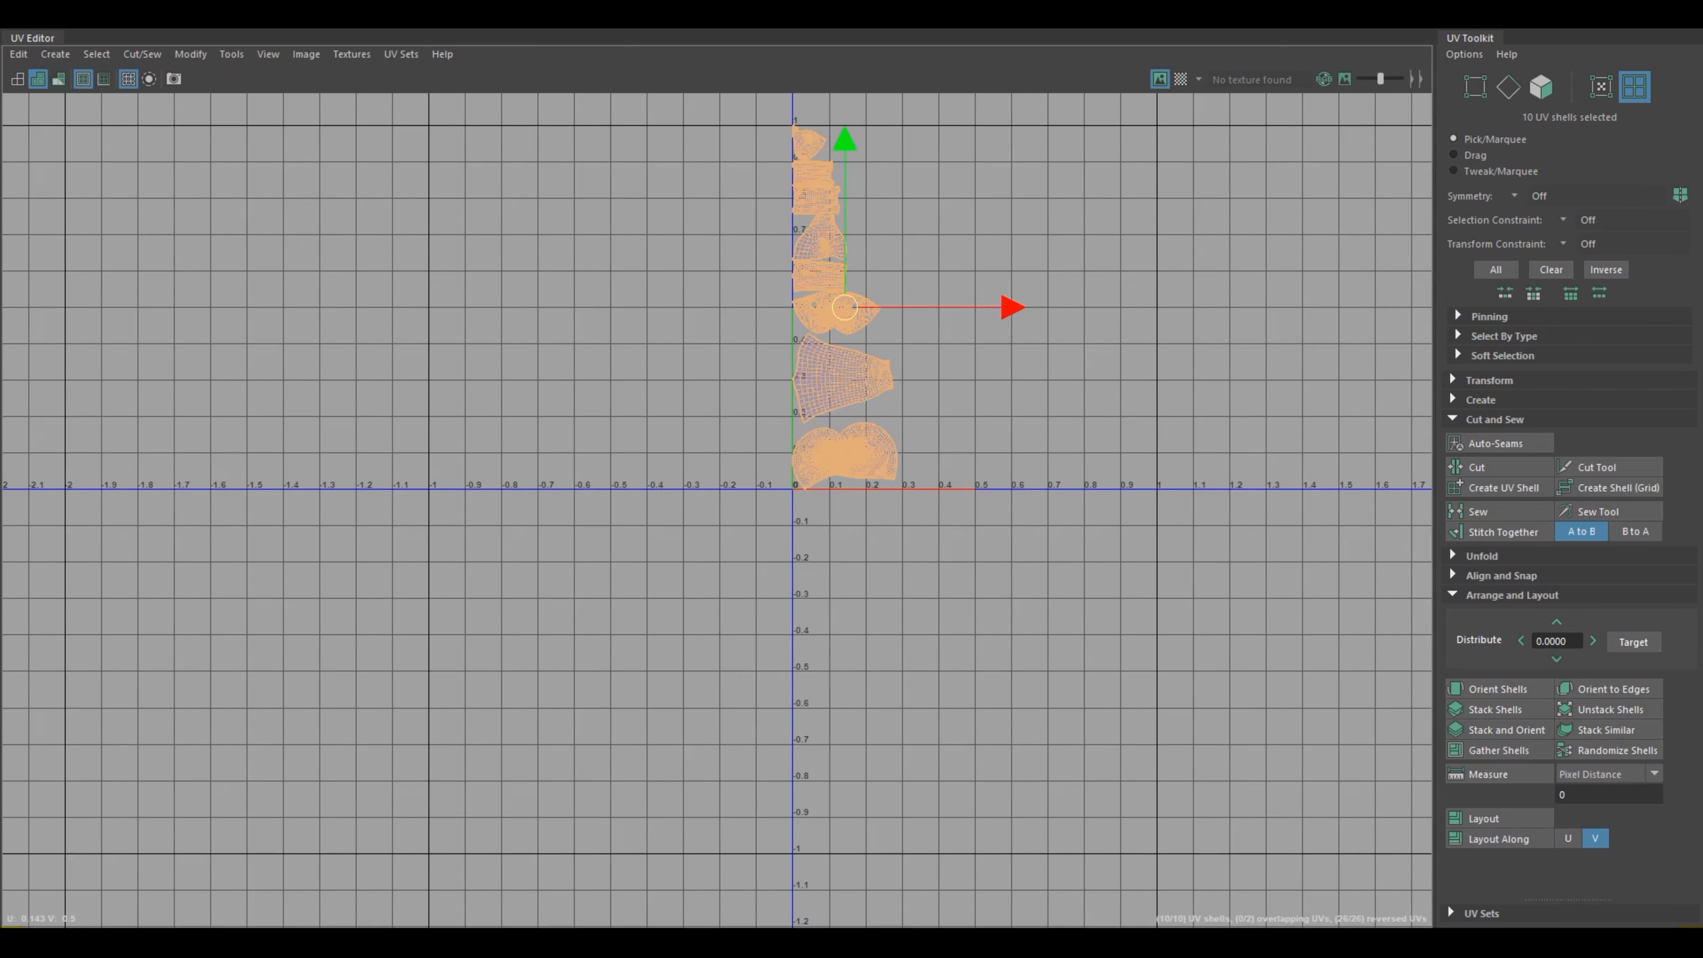
pyautogui.scroll(-2, 1186, 678)
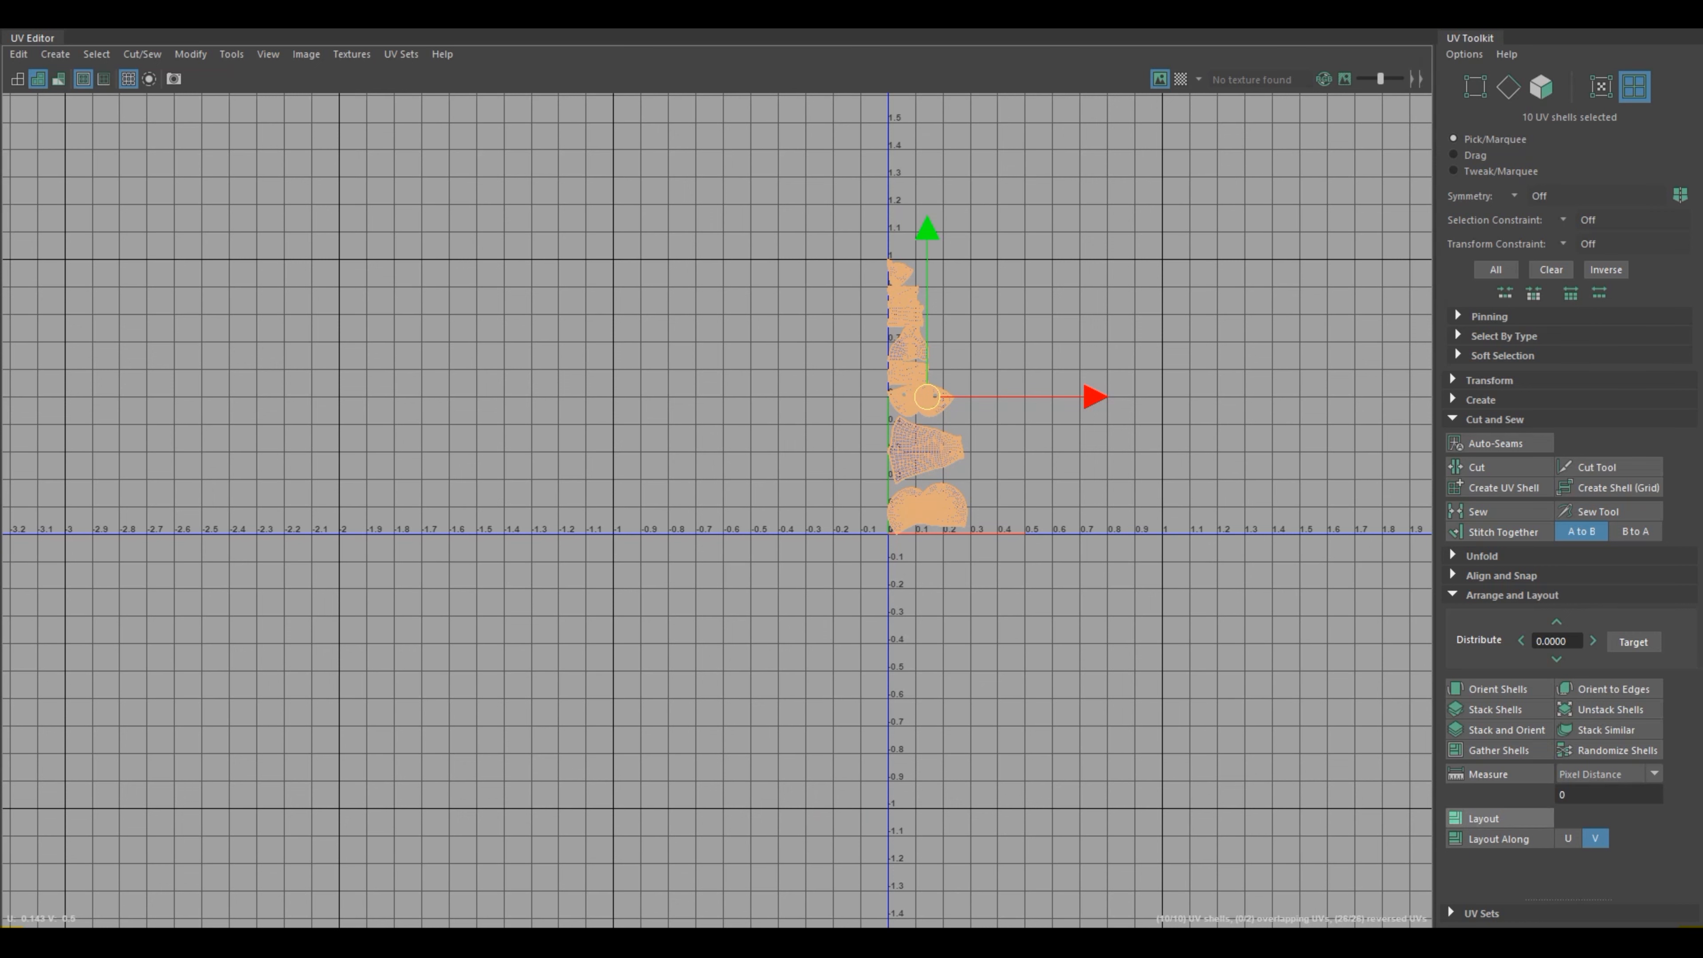
# Step: Pack all the UV shells into the 0–1 tile with the automatic Layout and clear the selection
pyautogui.click(1498, 818)
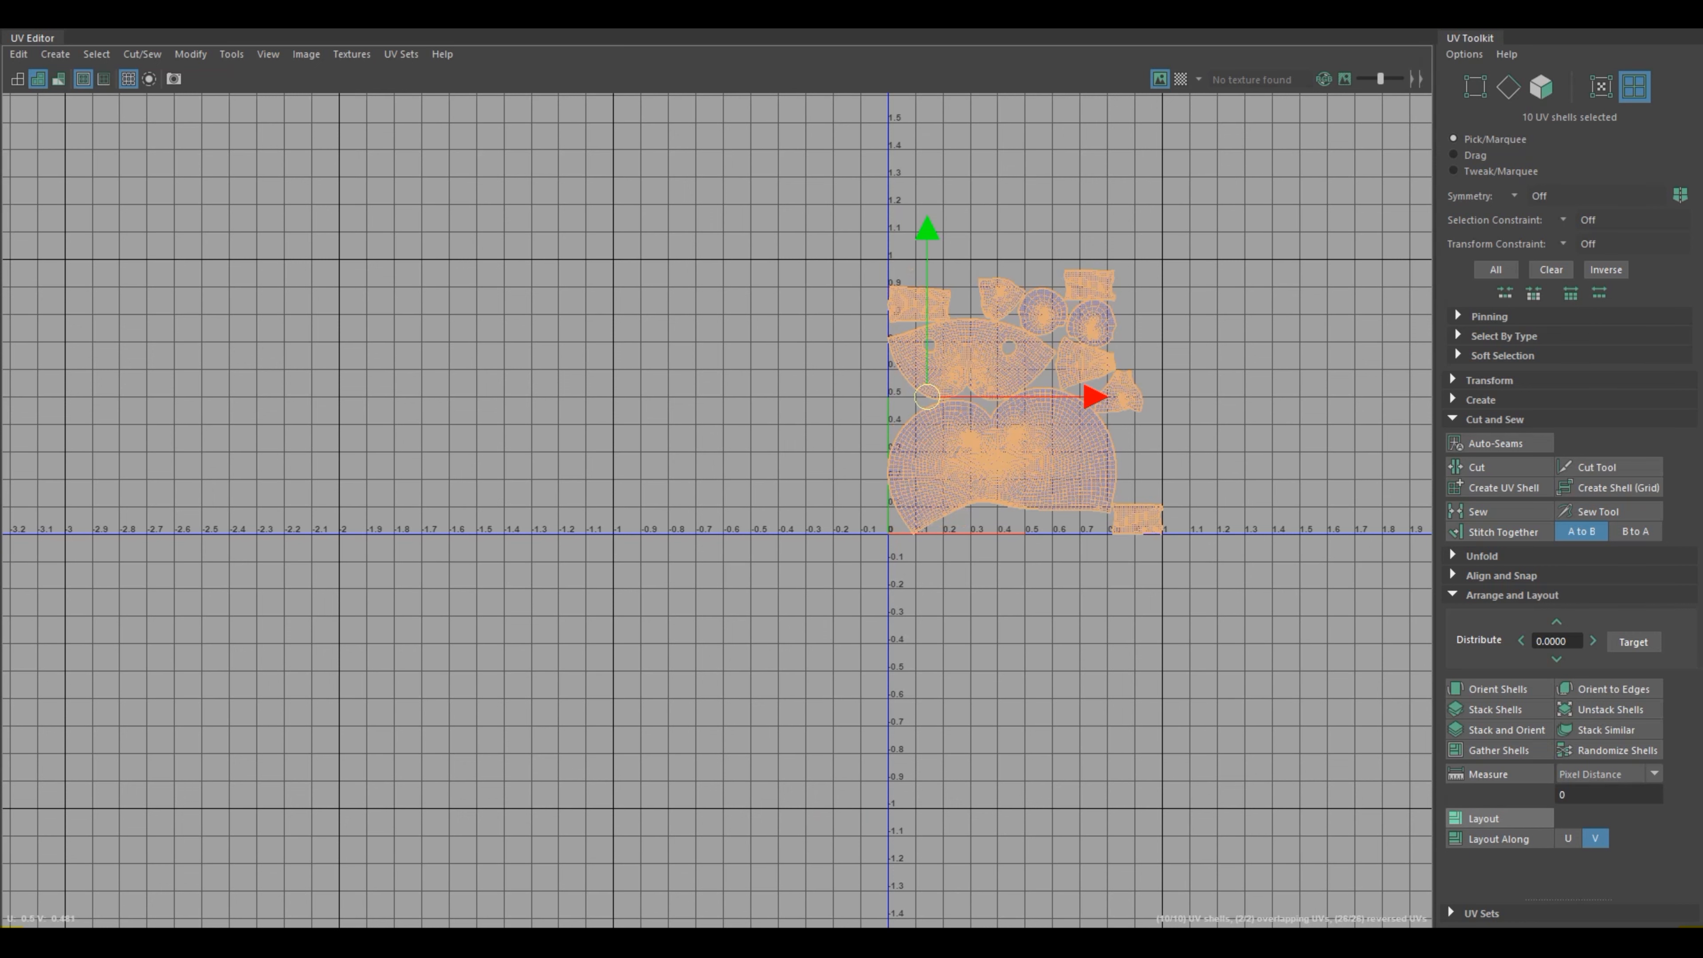
pyautogui.click(1305, 670)
pyautogui.scroll(4, 1305, 669)
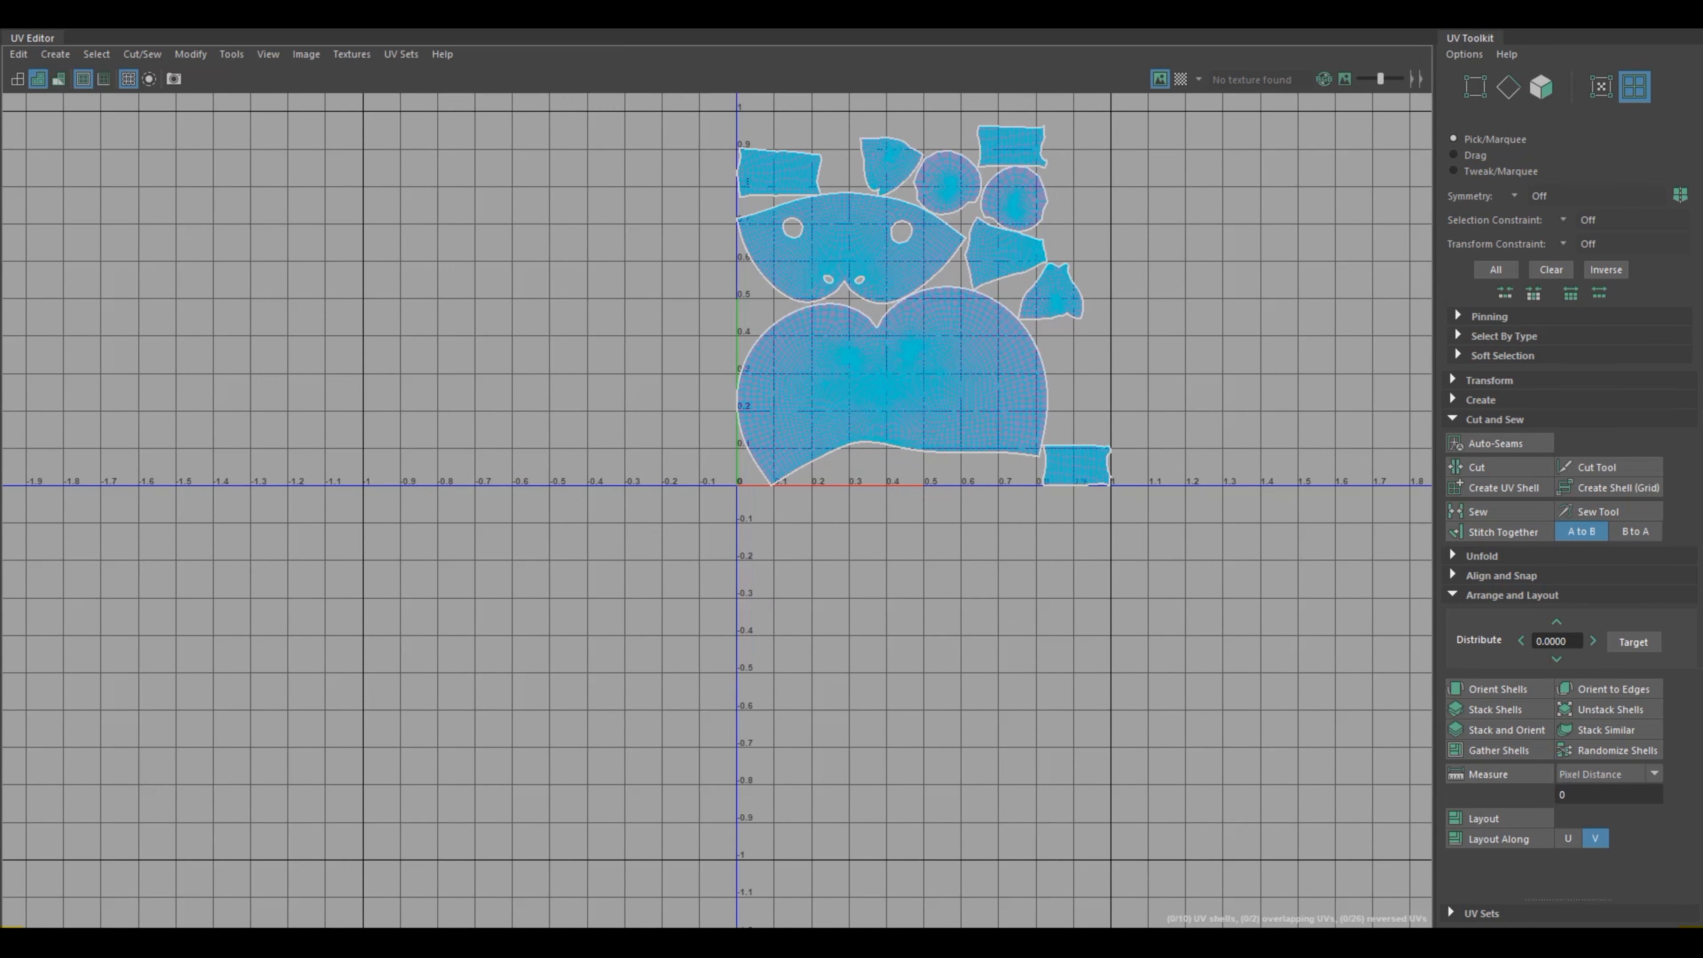
pyautogui.keyDown('alt'); pyautogui.moveTo(1247, 348); pyautogui.dragTo(1091, 471, button='middle'); pyautogui.keyUp('alt')
pyautogui.scroll(5, 1091, 471)
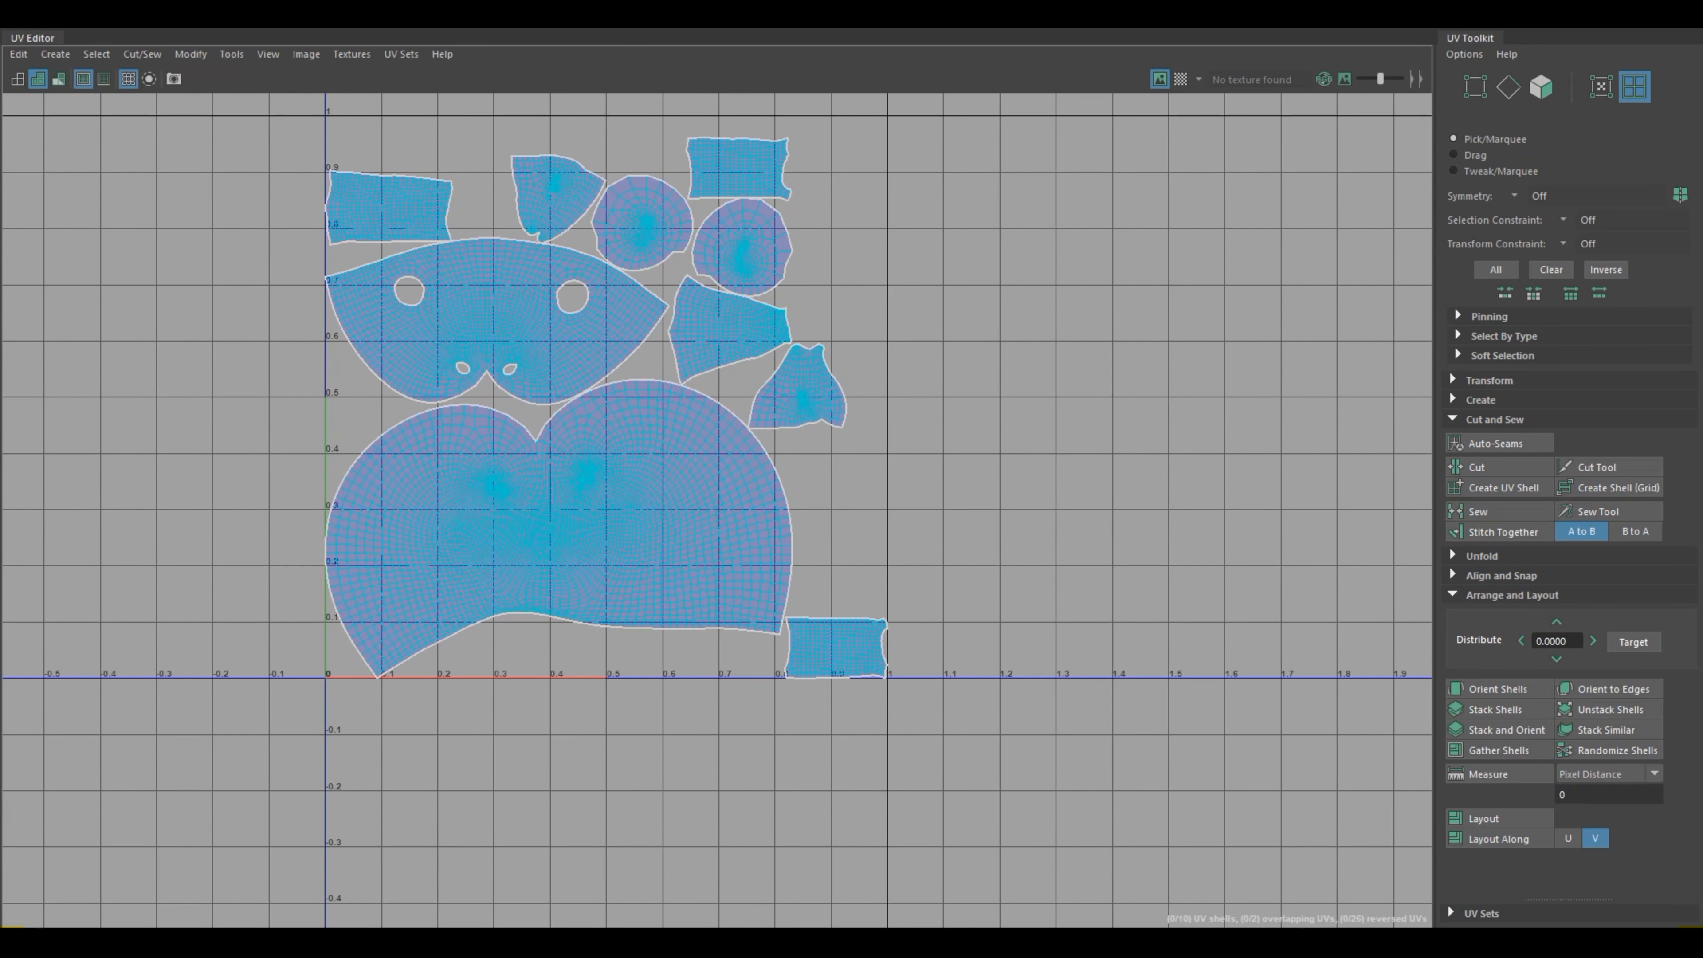
# Step: Move the small rectangular shell beside the large head shell slightly upward and rotate it to a nearly upright orientation
pyautogui.click(836, 645)
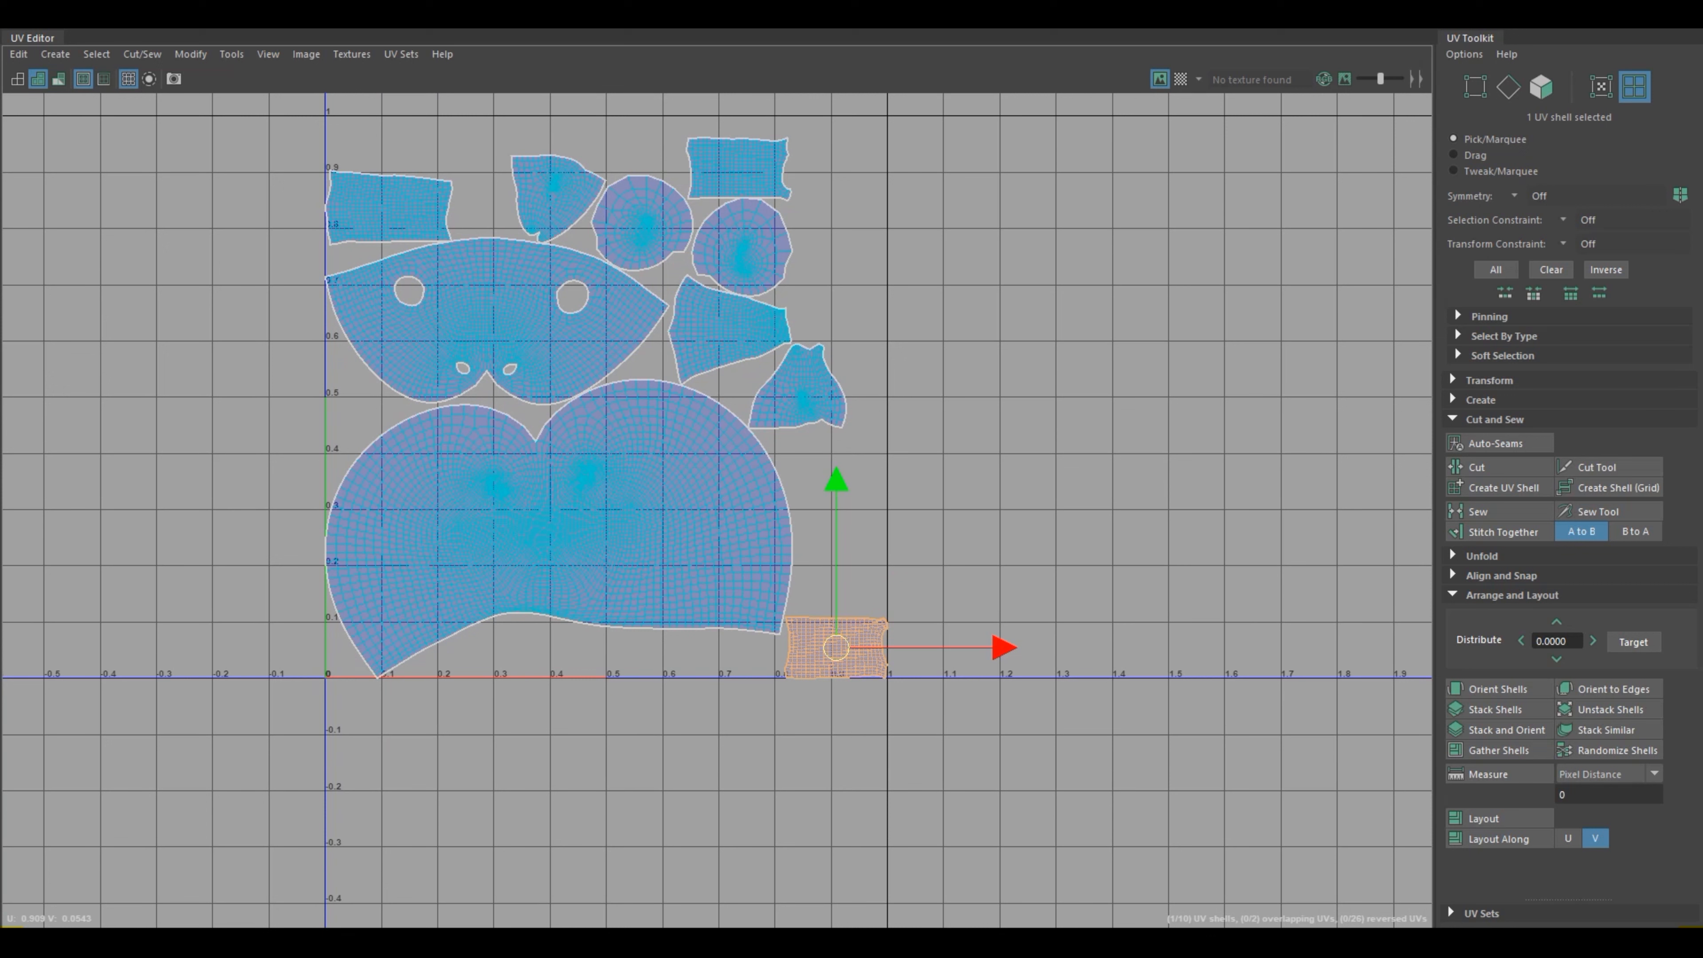
pyautogui.moveTo(835, 646); pyautogui.dragTo(844, 598)
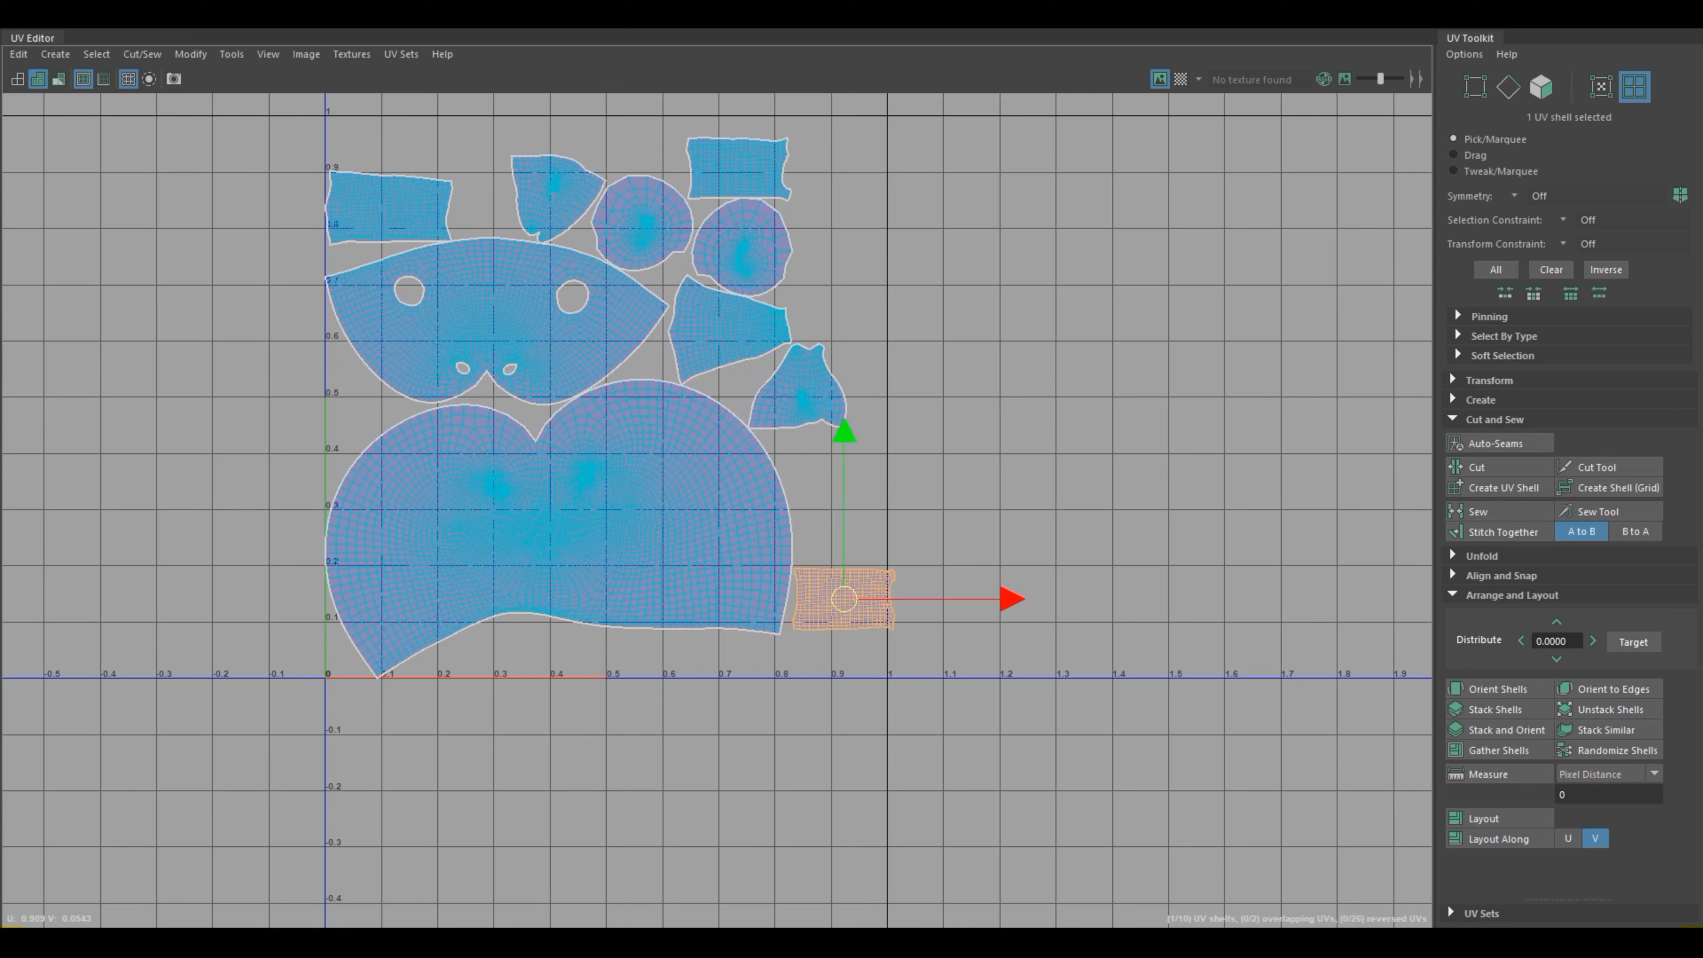
pyautogui.press('e')
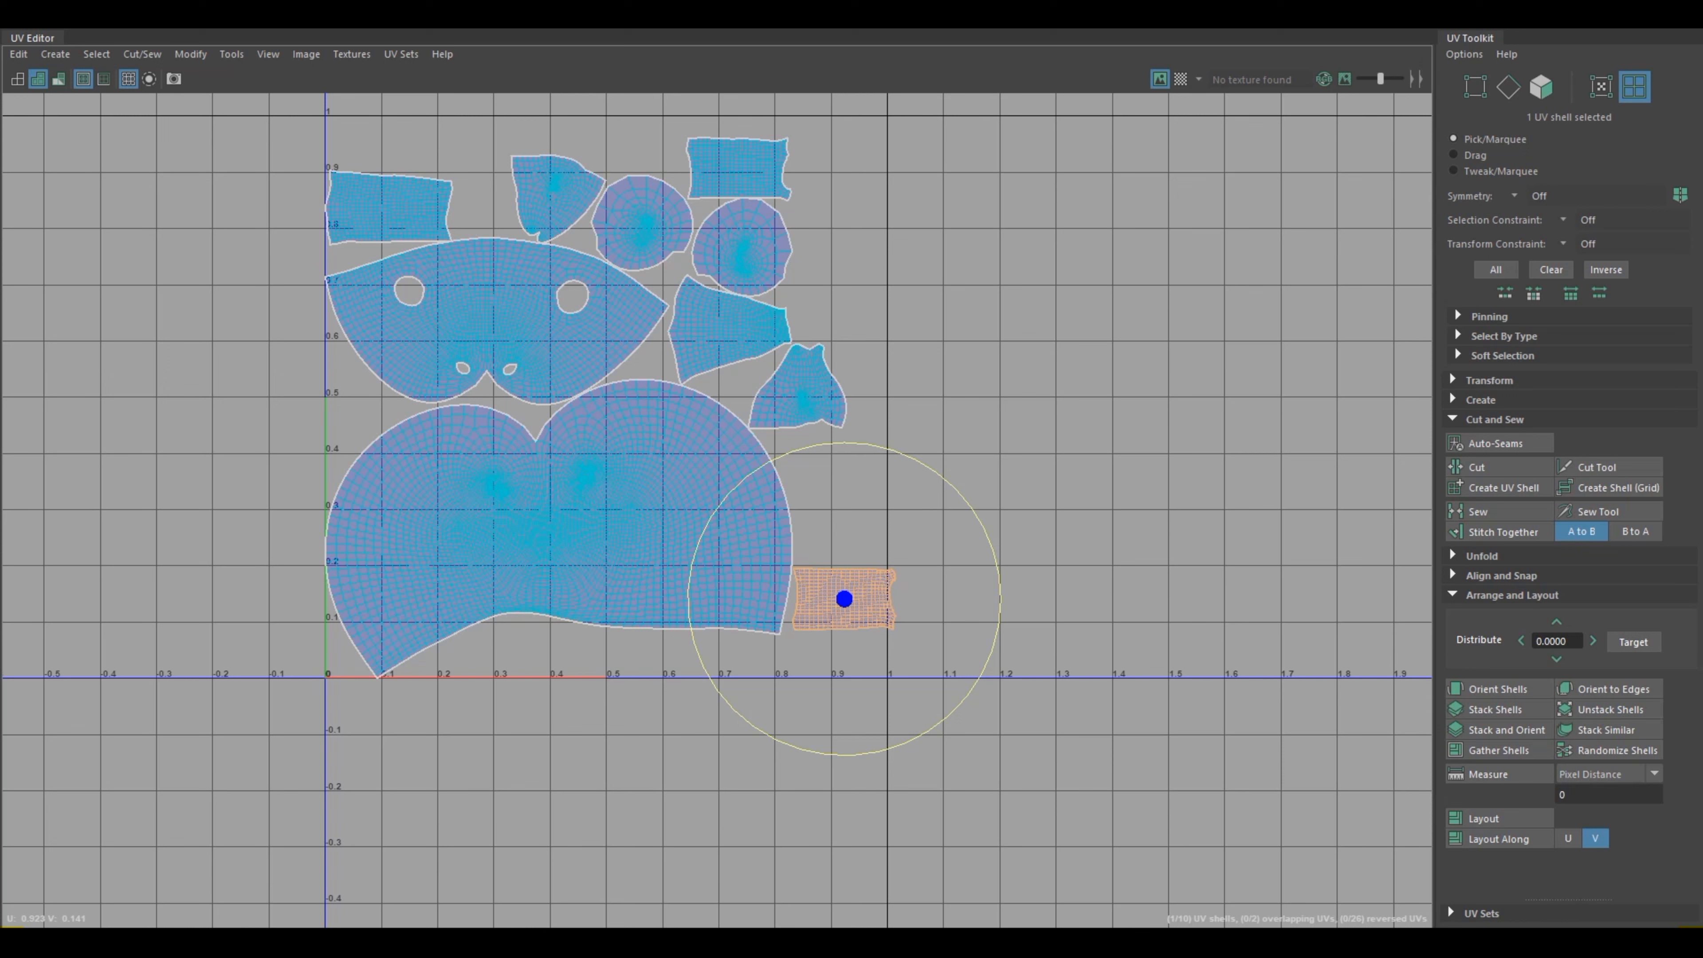
pyautogui.moveTo(983, 527); pyautogui.dragTo(840, 443)
pyautogui.moveTo(910, 457); pyautogui.dragTo(954, 488)
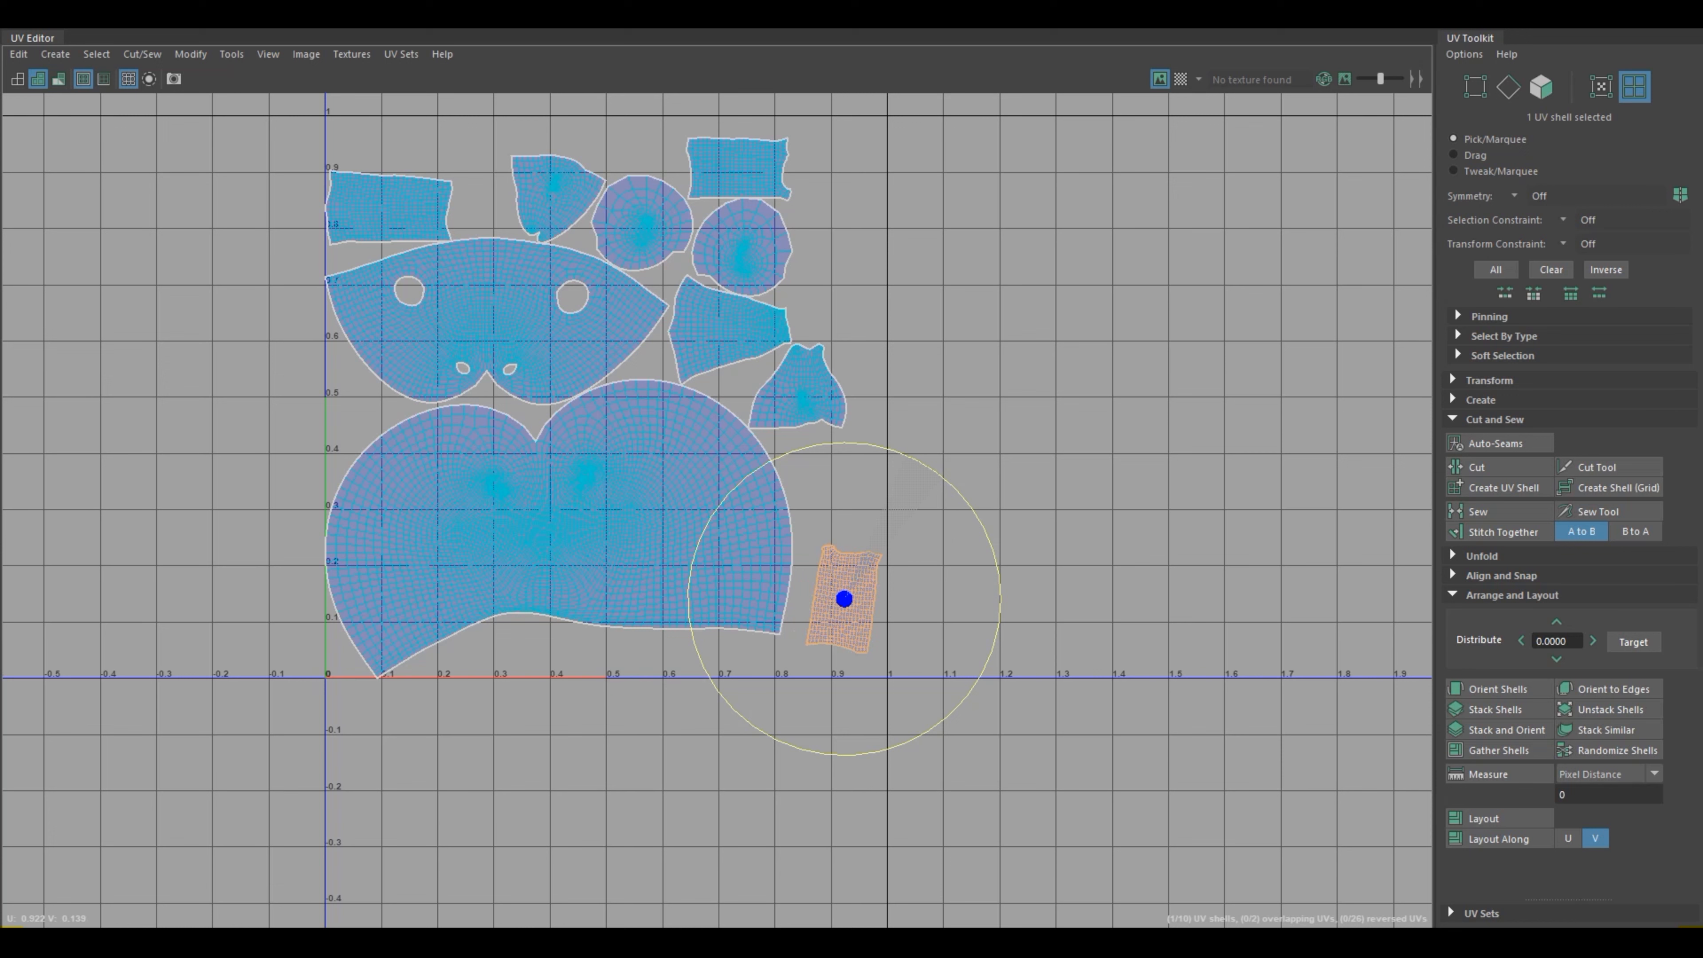